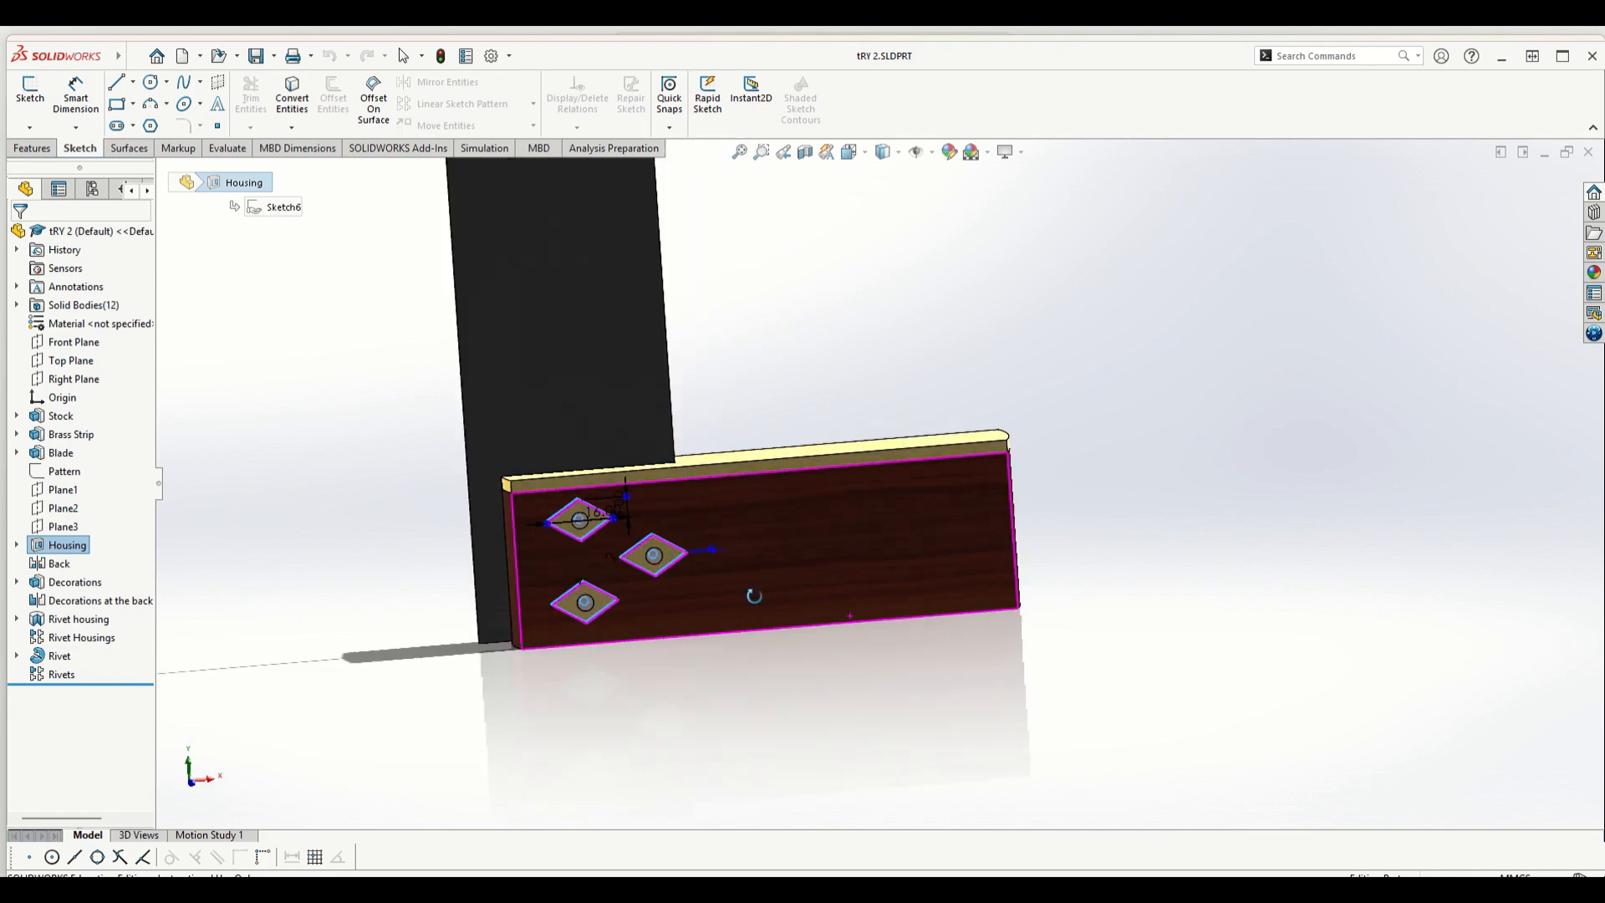
- Examine the finished try square's features one by one, from Housing and Back through the decorations and rivet housings to Rivets
{"action": "scroll", "coordinate": [677, 567], "scroll_direction": "down", "scroll_amount": 4}
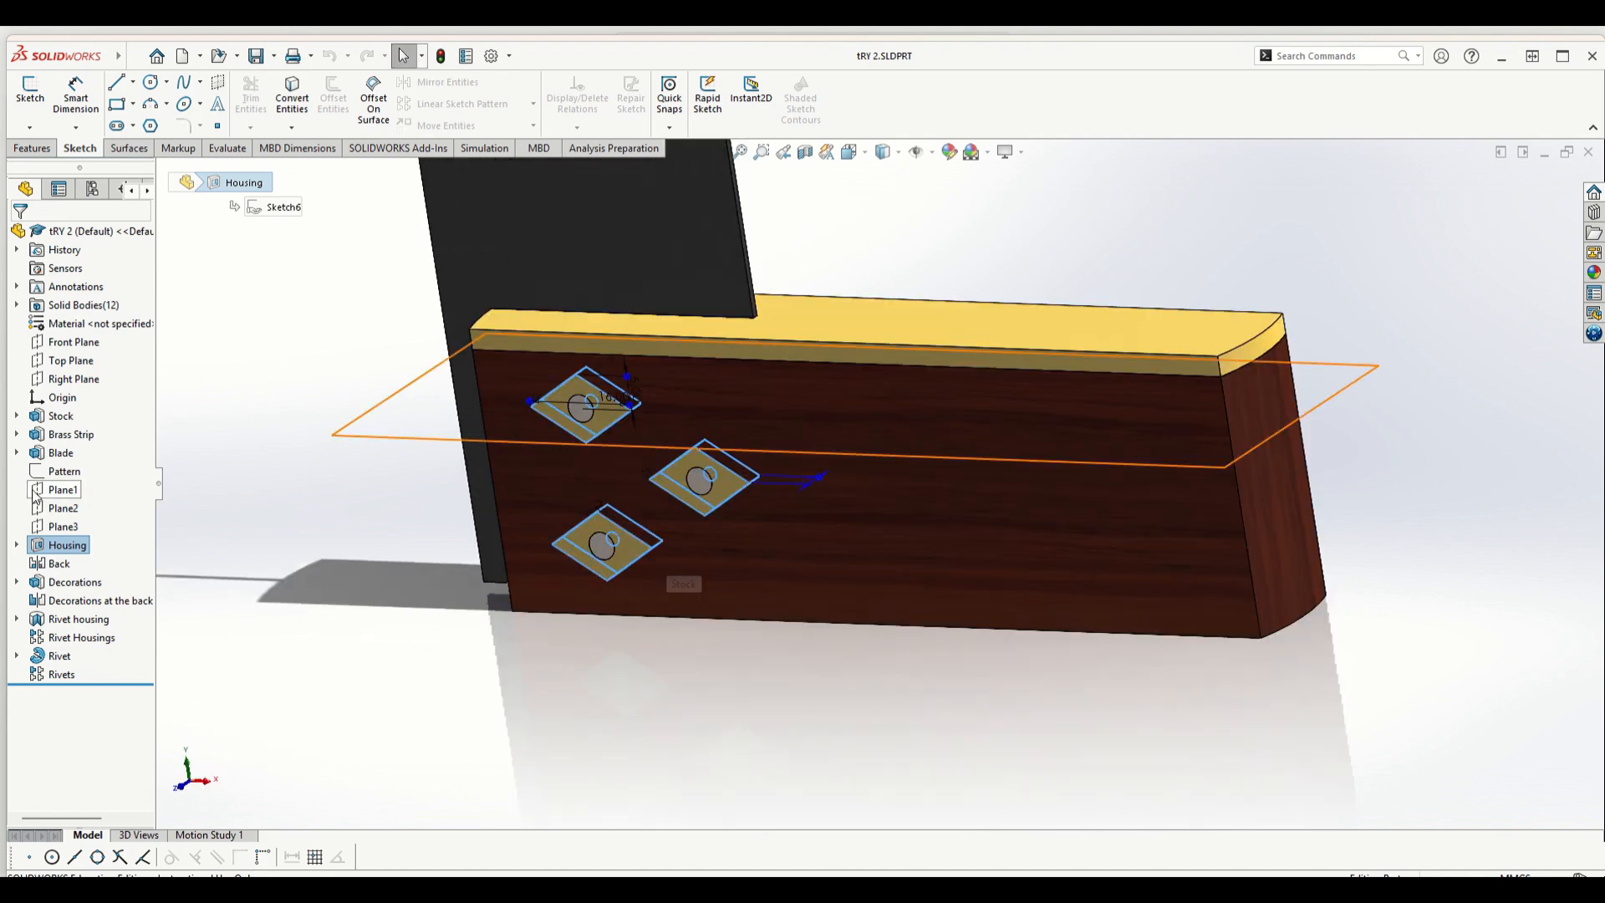
{"action": "left_click", "coordinate": [60, 562]}
{"action": "middle_click_drag", "start_coordinate": [516, 394], "coordinate": [396, 443]}
{"action": "left_click", "coordinate": [89, 583]}
{"action": "middle_click_drag", "start_coordinate": [272, 461], "coordinate": [403, 442]}
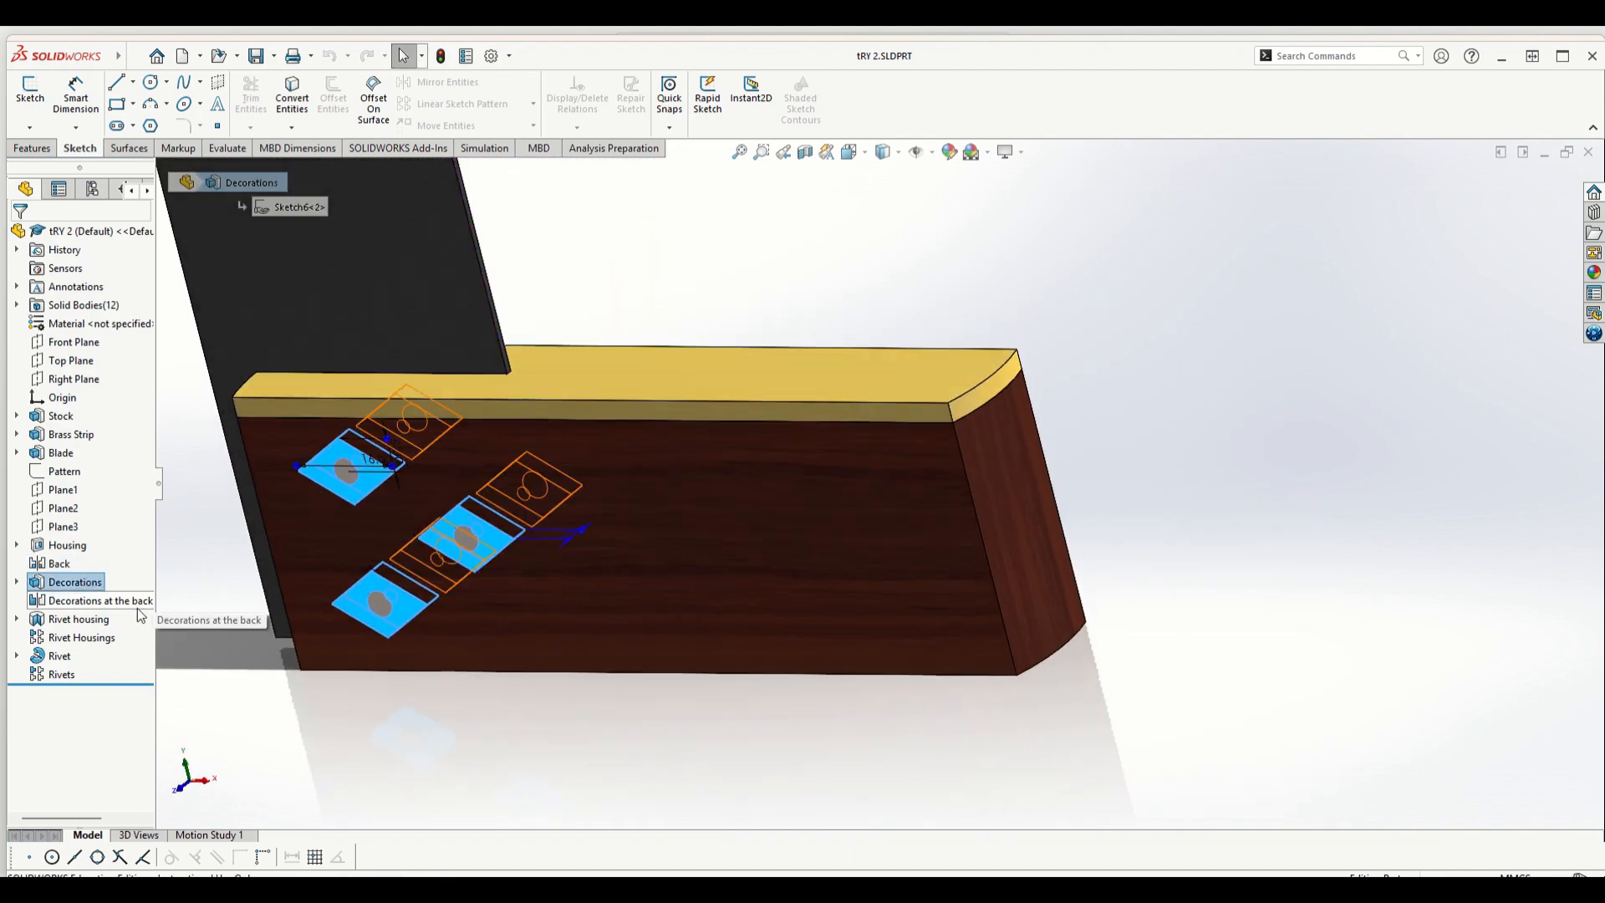
{"action": "left_click", "coordinate": [99, 600]}
{"action": "middle_click_drag", "start_coordinate": [543, 351], "coordinate": [502, 376]}
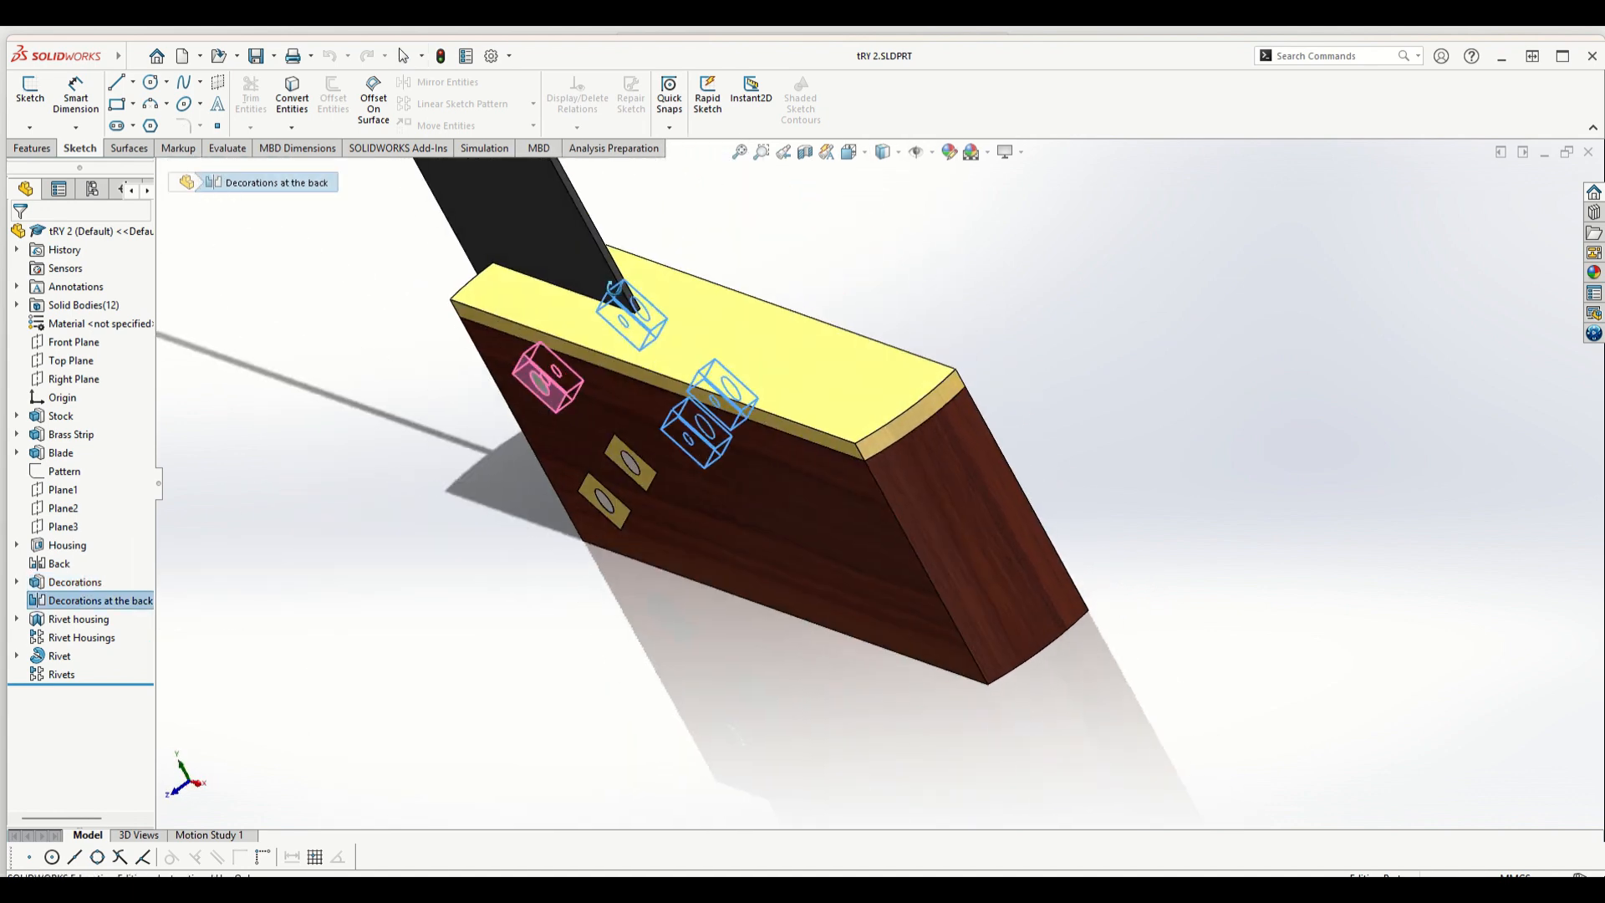
{"action": "left_click", "coordinate": [101, 618]}
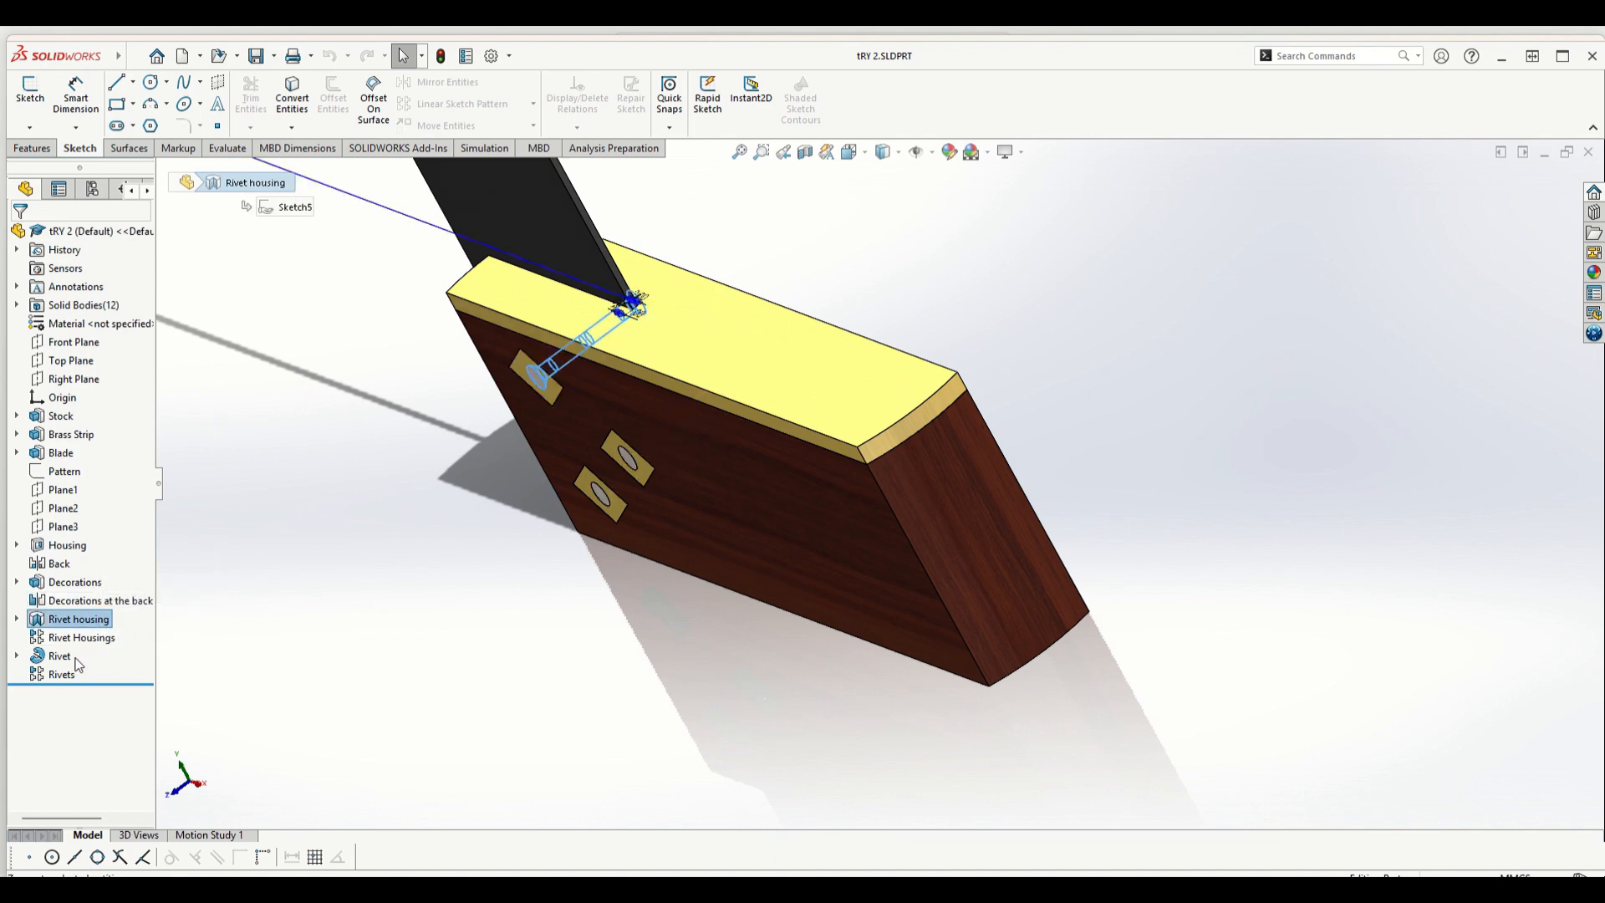
{"action": "left_click", "coordinate": [79, 642]}
{"action": "middle_click_drag", "start_coordinate": [459, 615], "coordinate": [482, 592]}
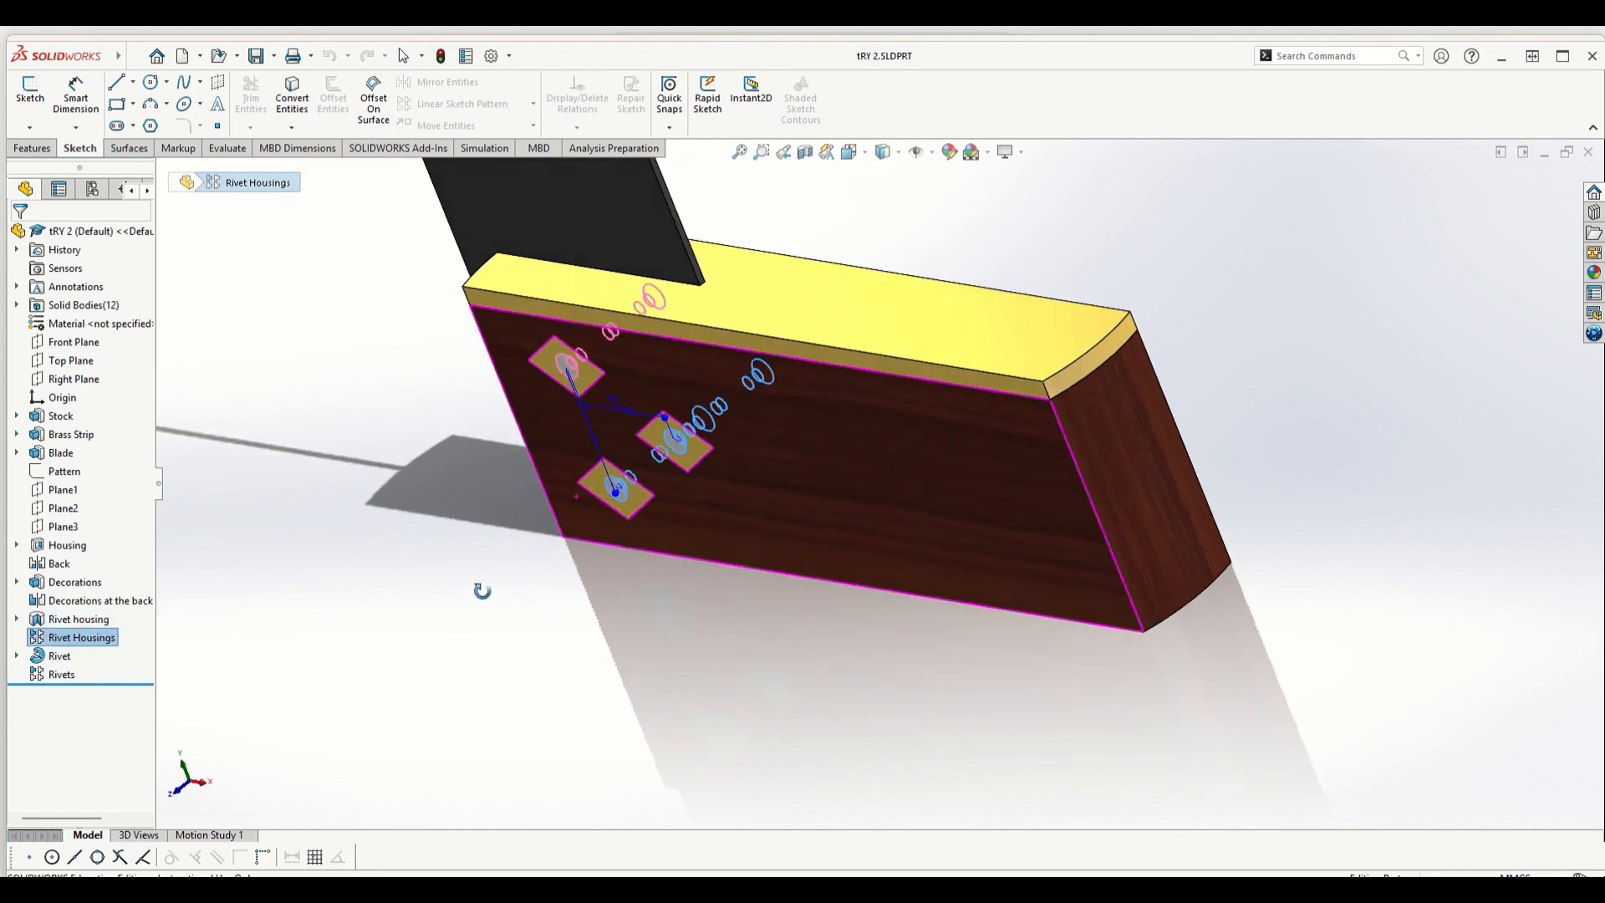
{"action": "left_click", "coordinate": [66, 660]}
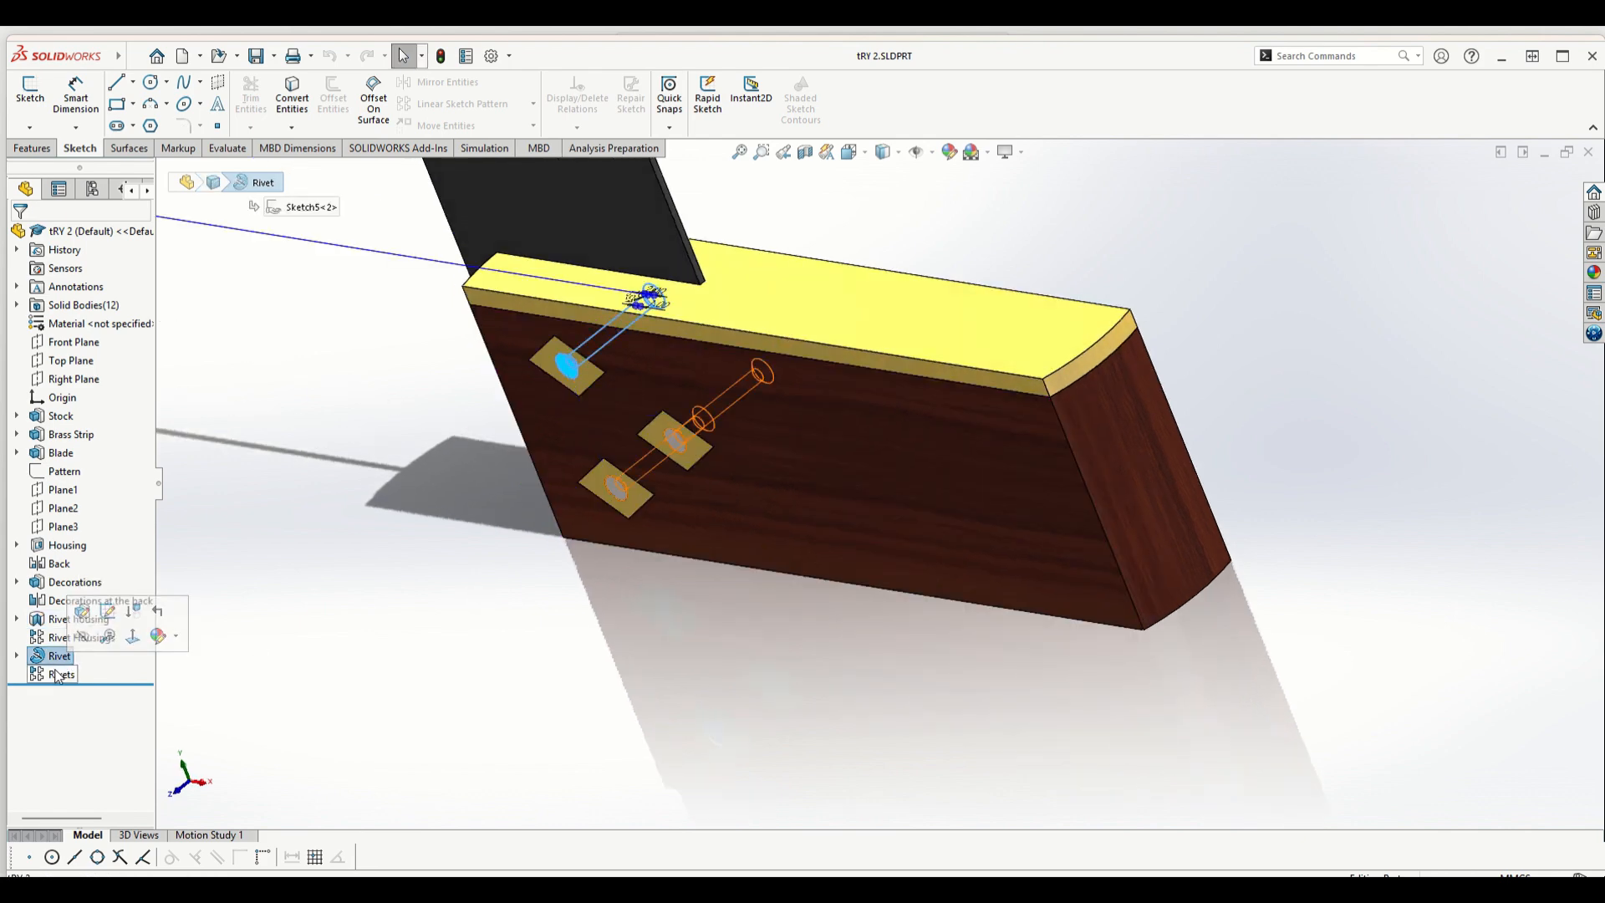
{"action": "left_click", "coordinate": [62, 673]}
{"action": "middle_click_drag", "start_coordinate": [396, 468], "coordinate": [415, 449]}
{"action": "scroll", "coordinate": [402, 441], "scroll_direction": "up", "scroll_amount": 6}
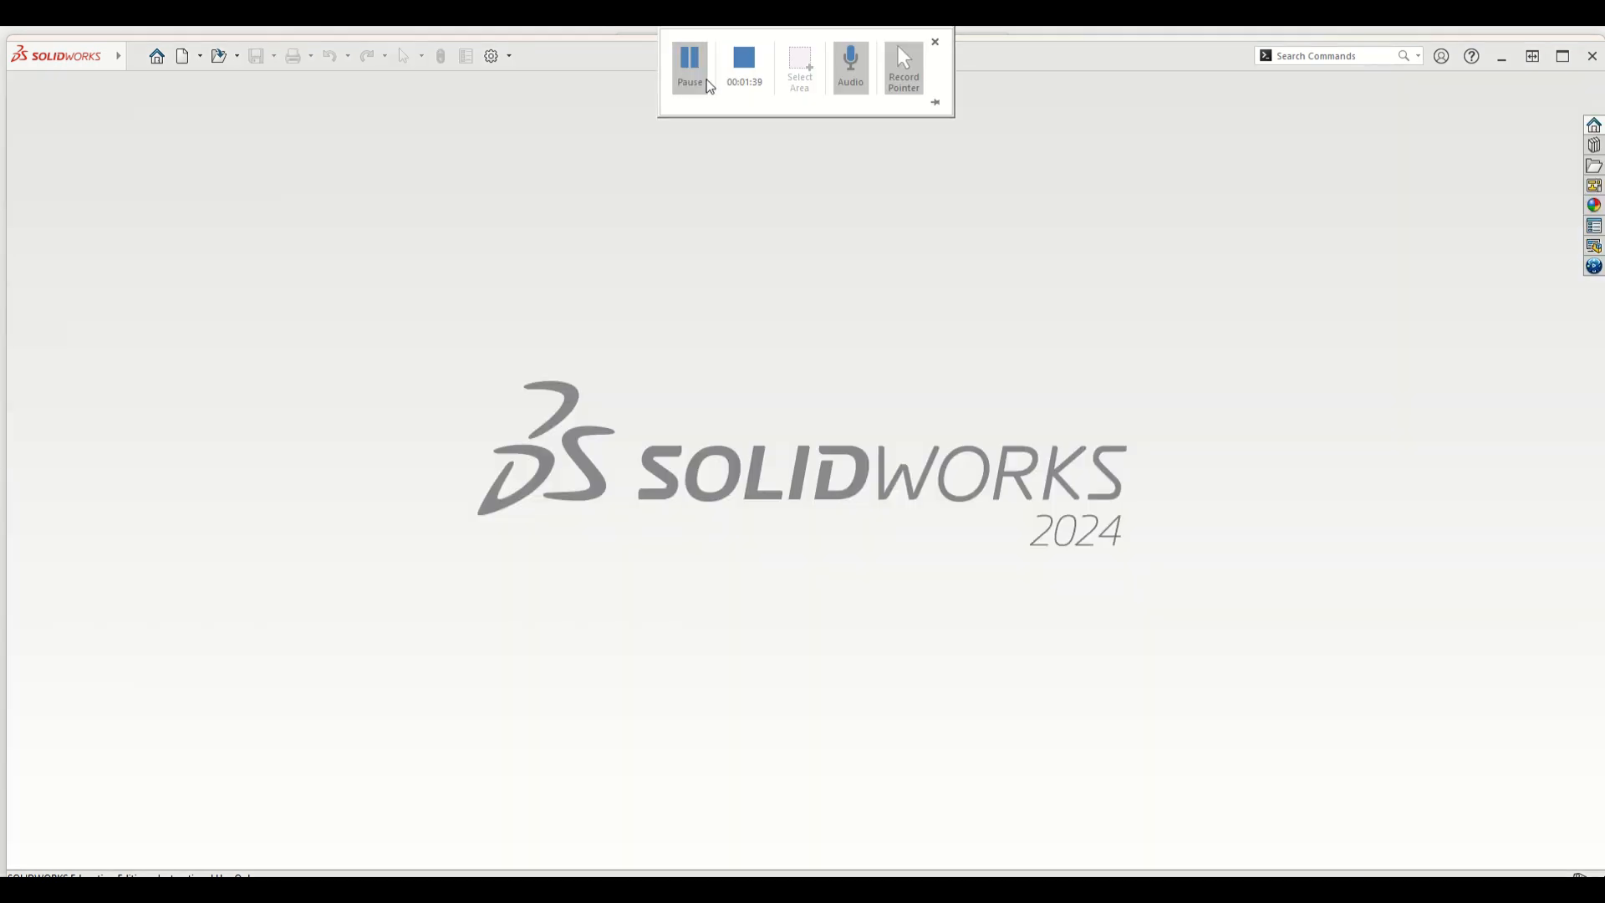
- Create a new part document using the Novice version of the new-document dialog
{"action": "left_click", "coordinate": [183, 56]}
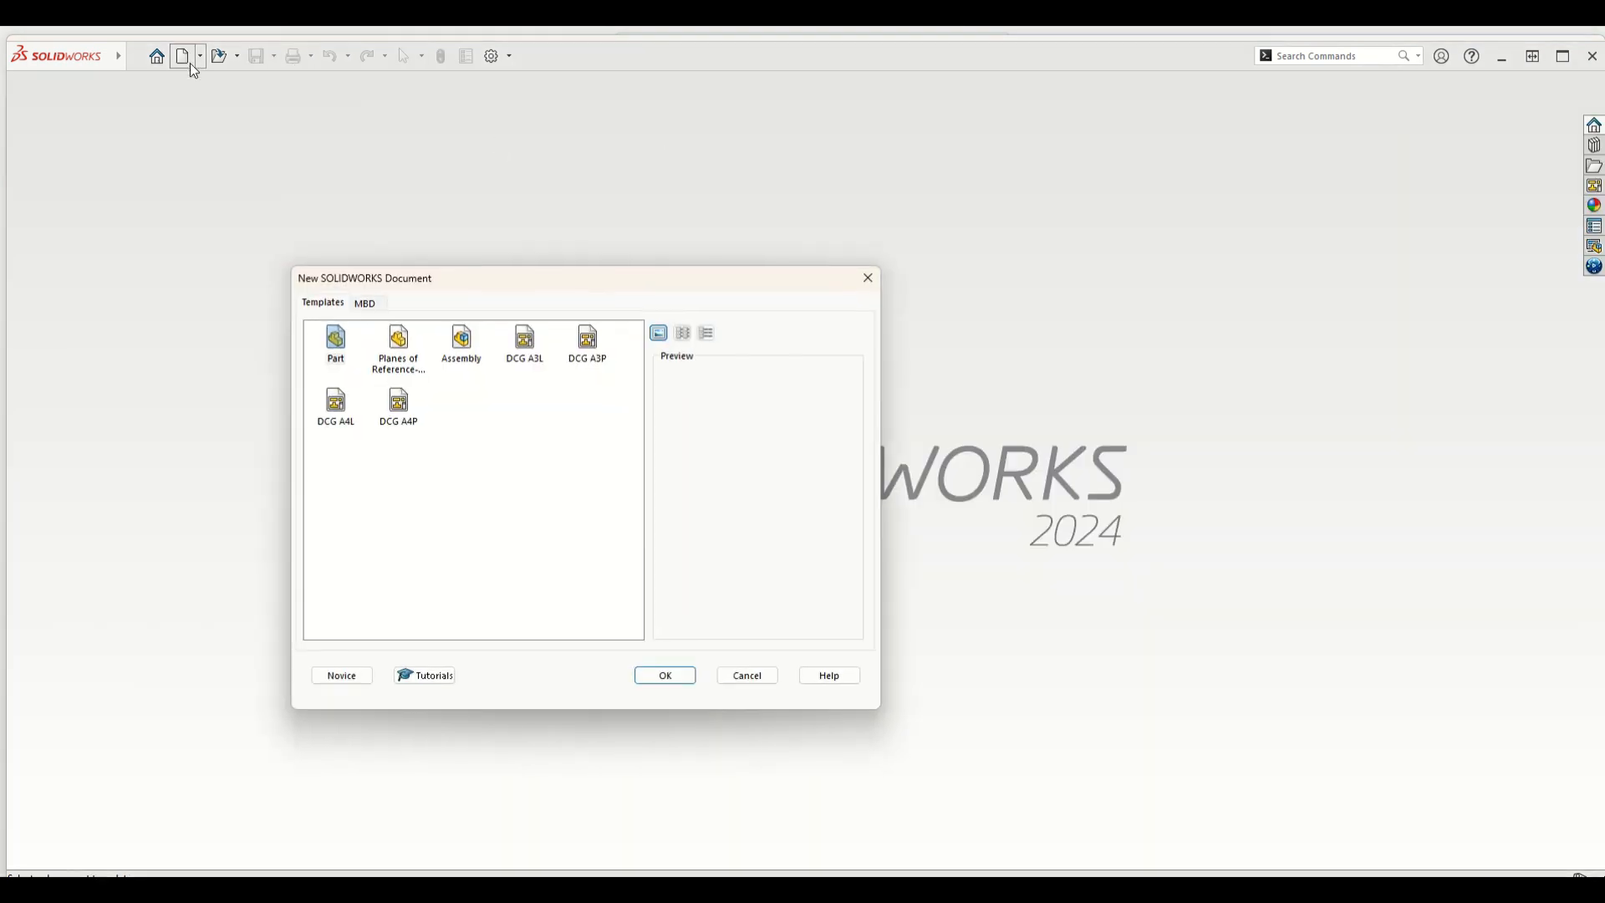
{"action": "left_click", "coordinate": [329, 679]}
{"action": "left_click", "coordinate": [349, 407]}
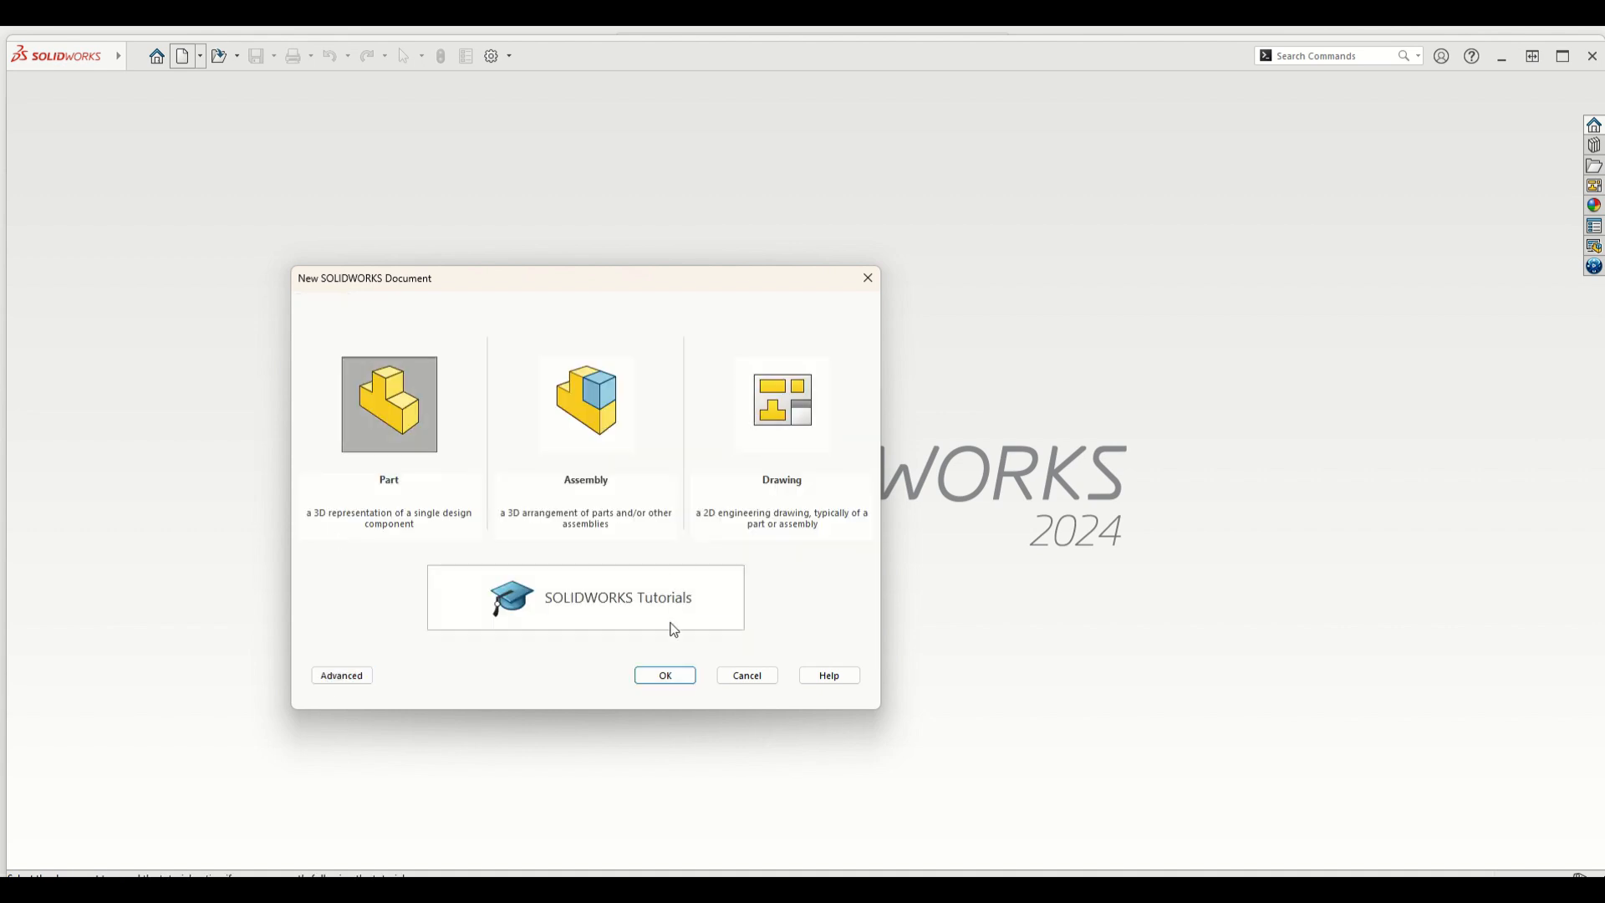
{"action": "left_click", "coordinate": [675, 680]}
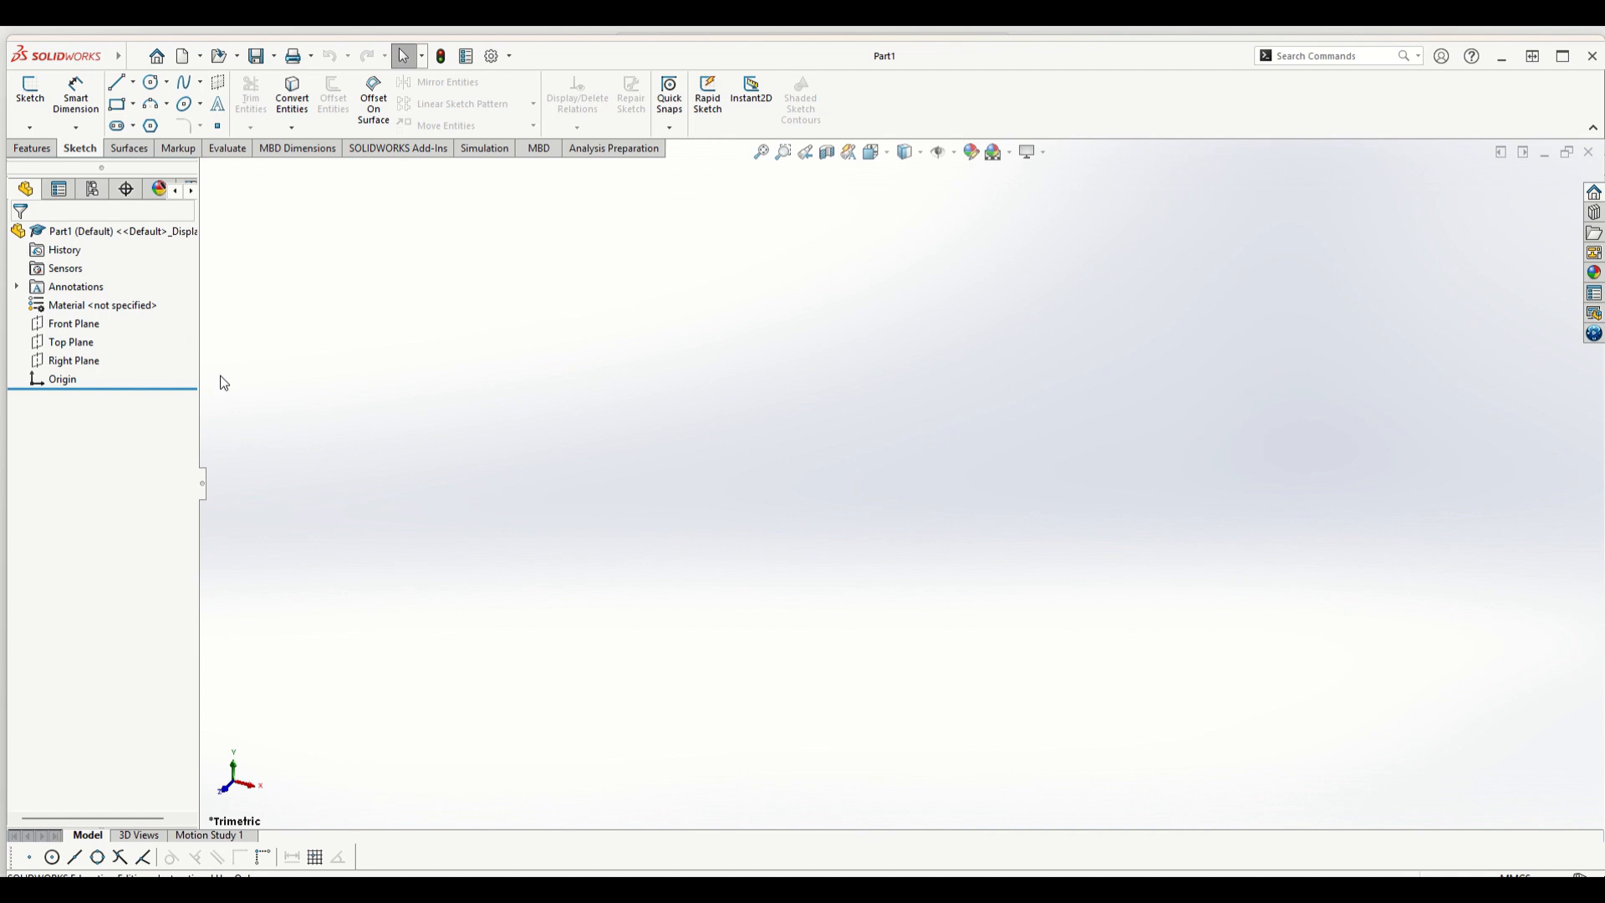
- Start a sketch on the Top Plane and draw a center rectangle about 297 by 36 mm, centred on the origin
{"action": "left_click", "coordinate": [27, 123]}
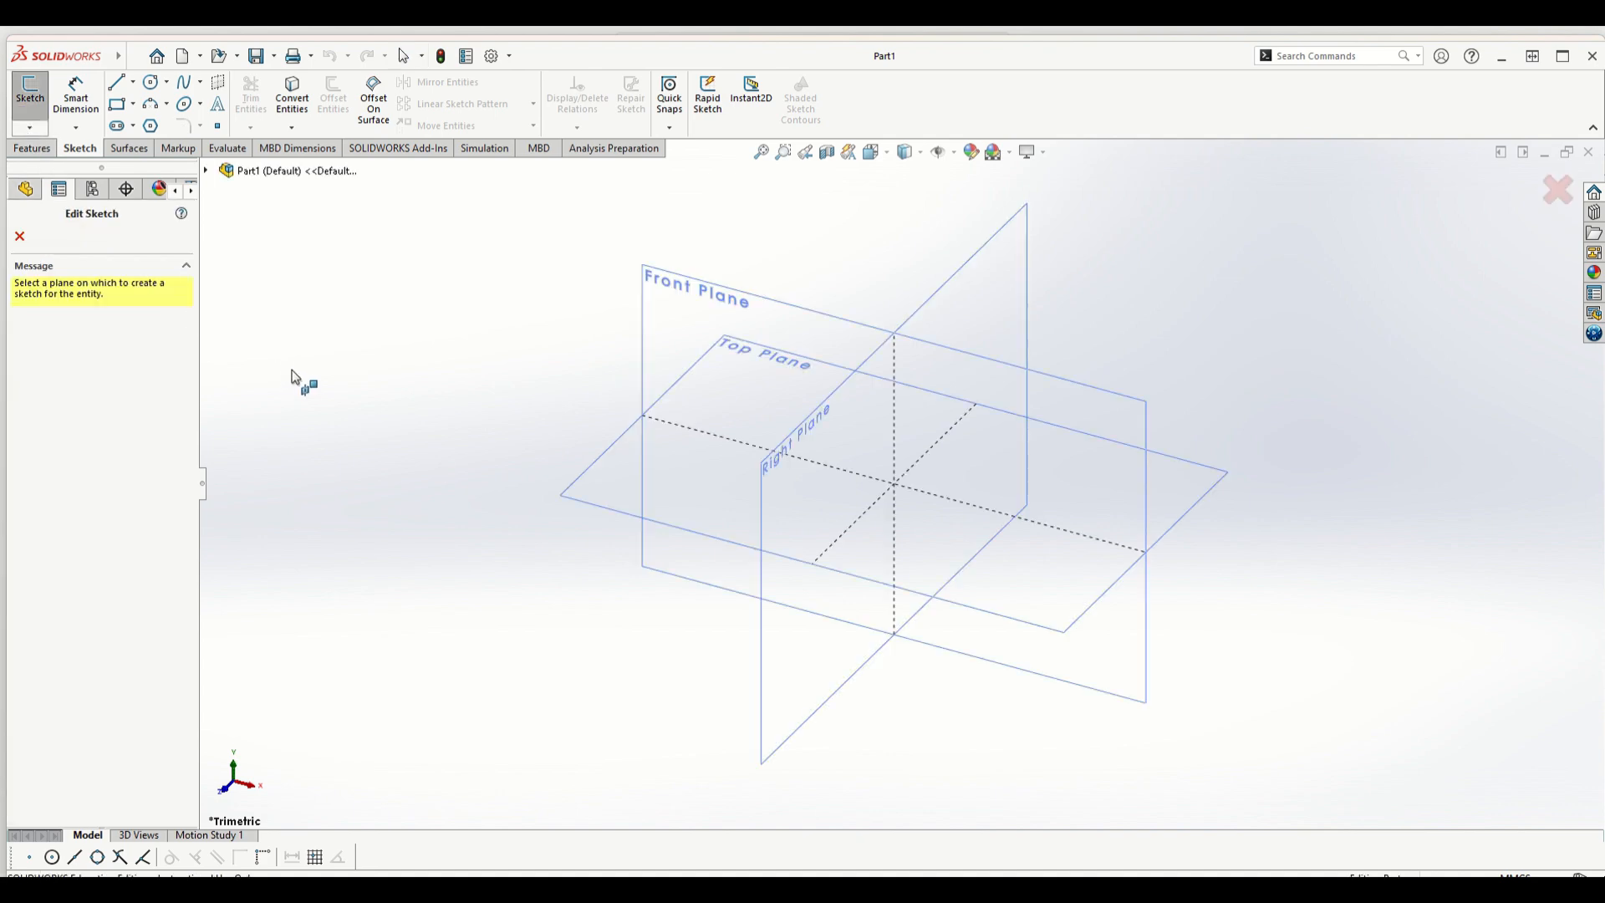
{"action": "left_click", "coordinate": [571, 499]}
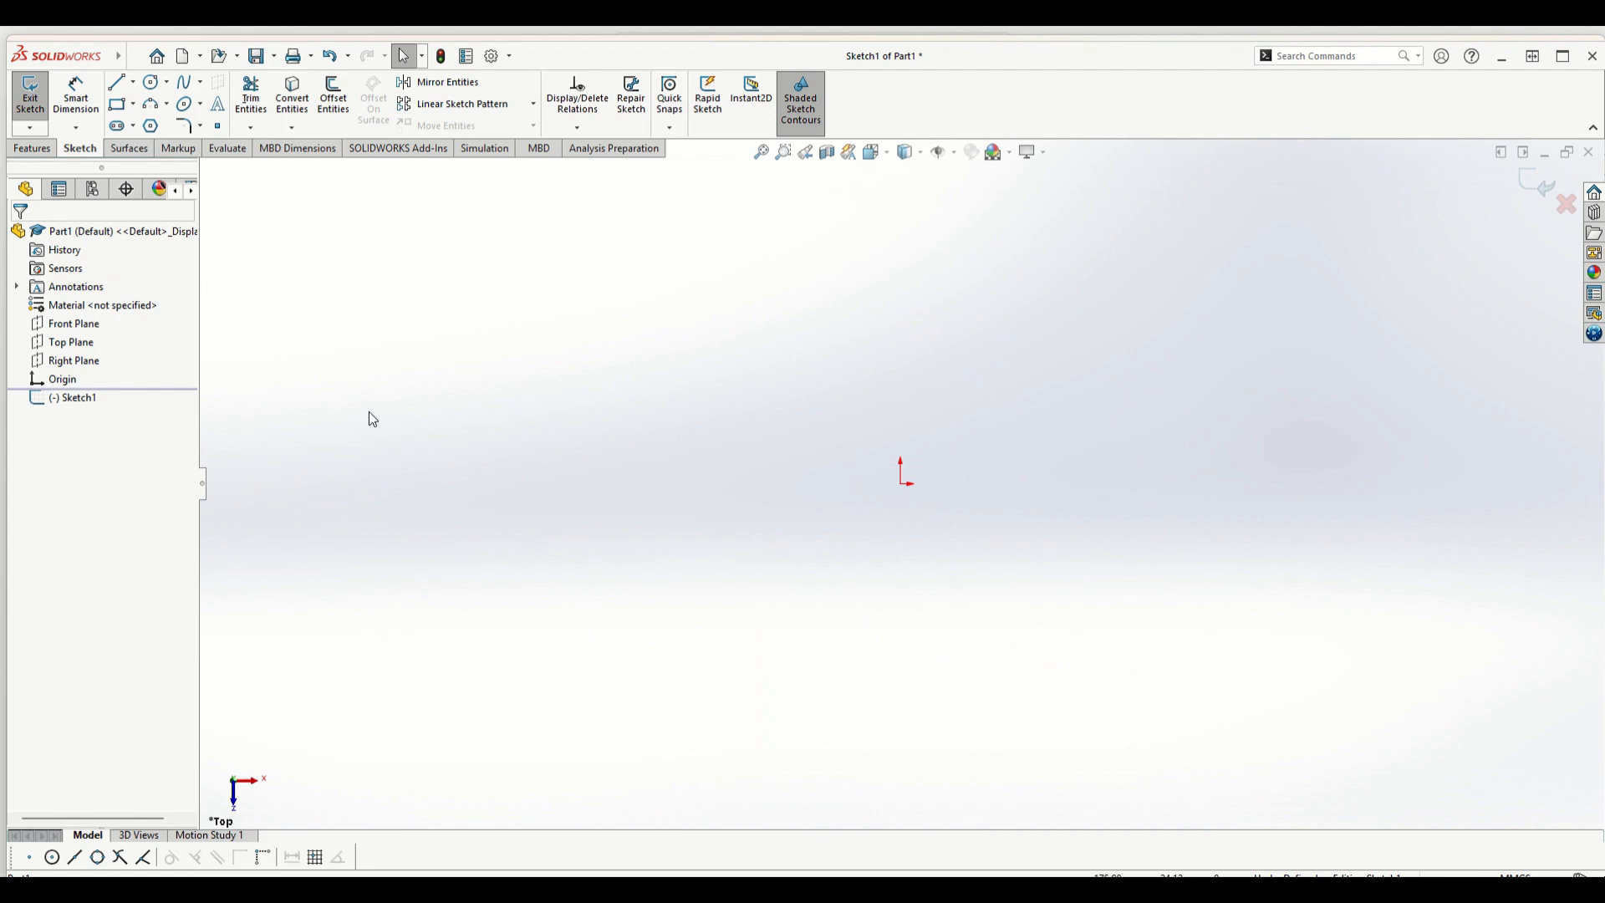
{"action": "left_click", "coordinate": [137, 107]}
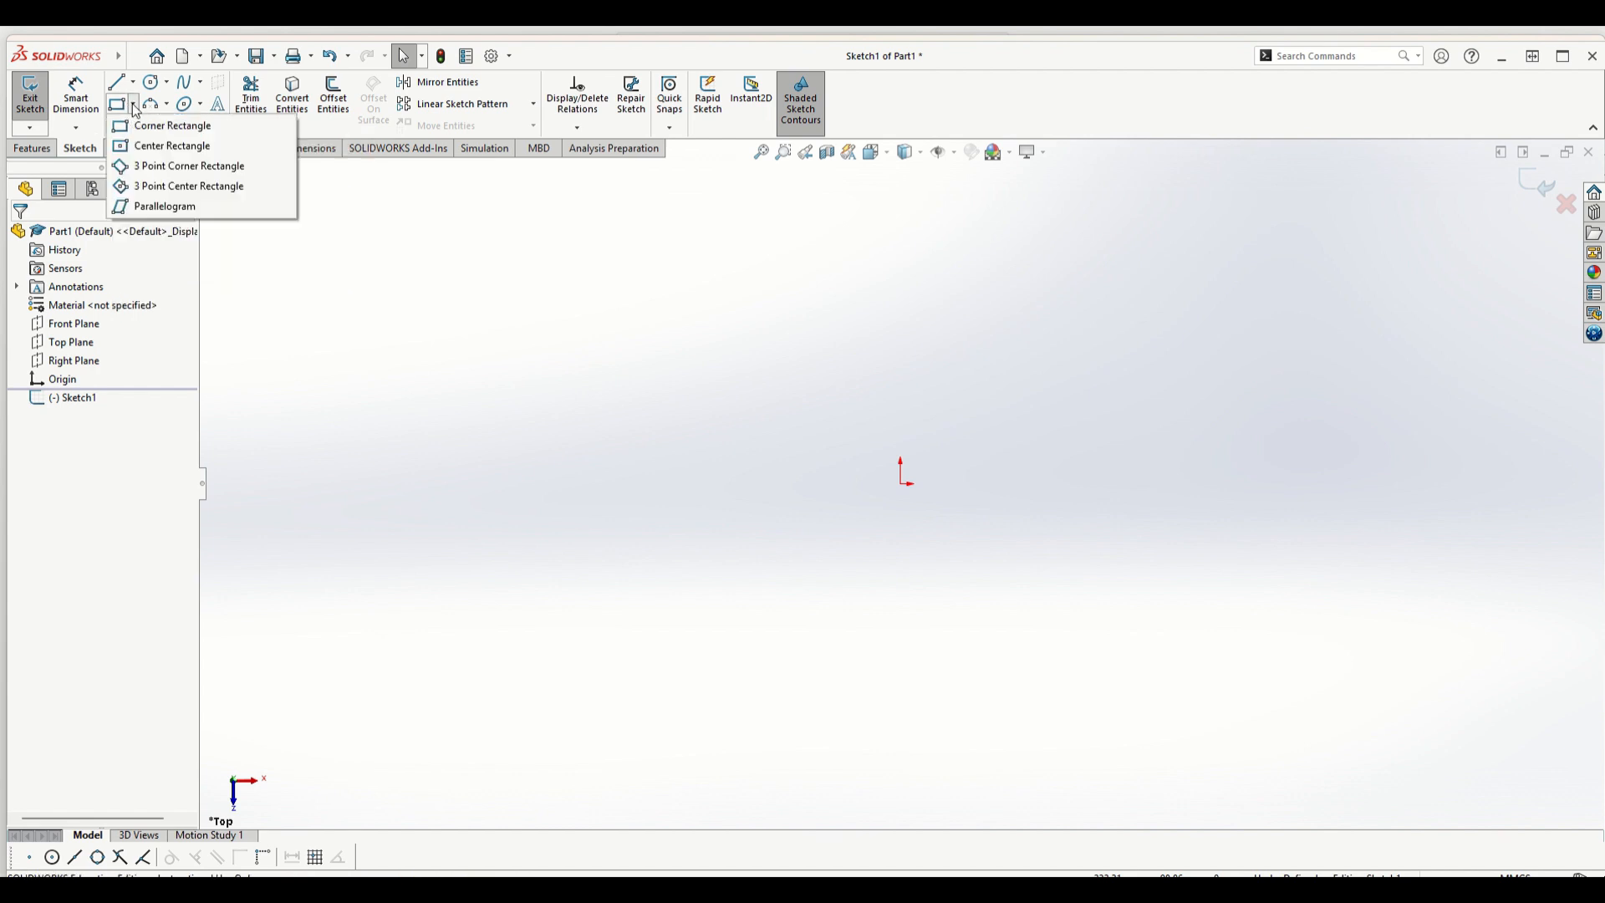
{"action": "left_click", "coordinate": [148, 147]}
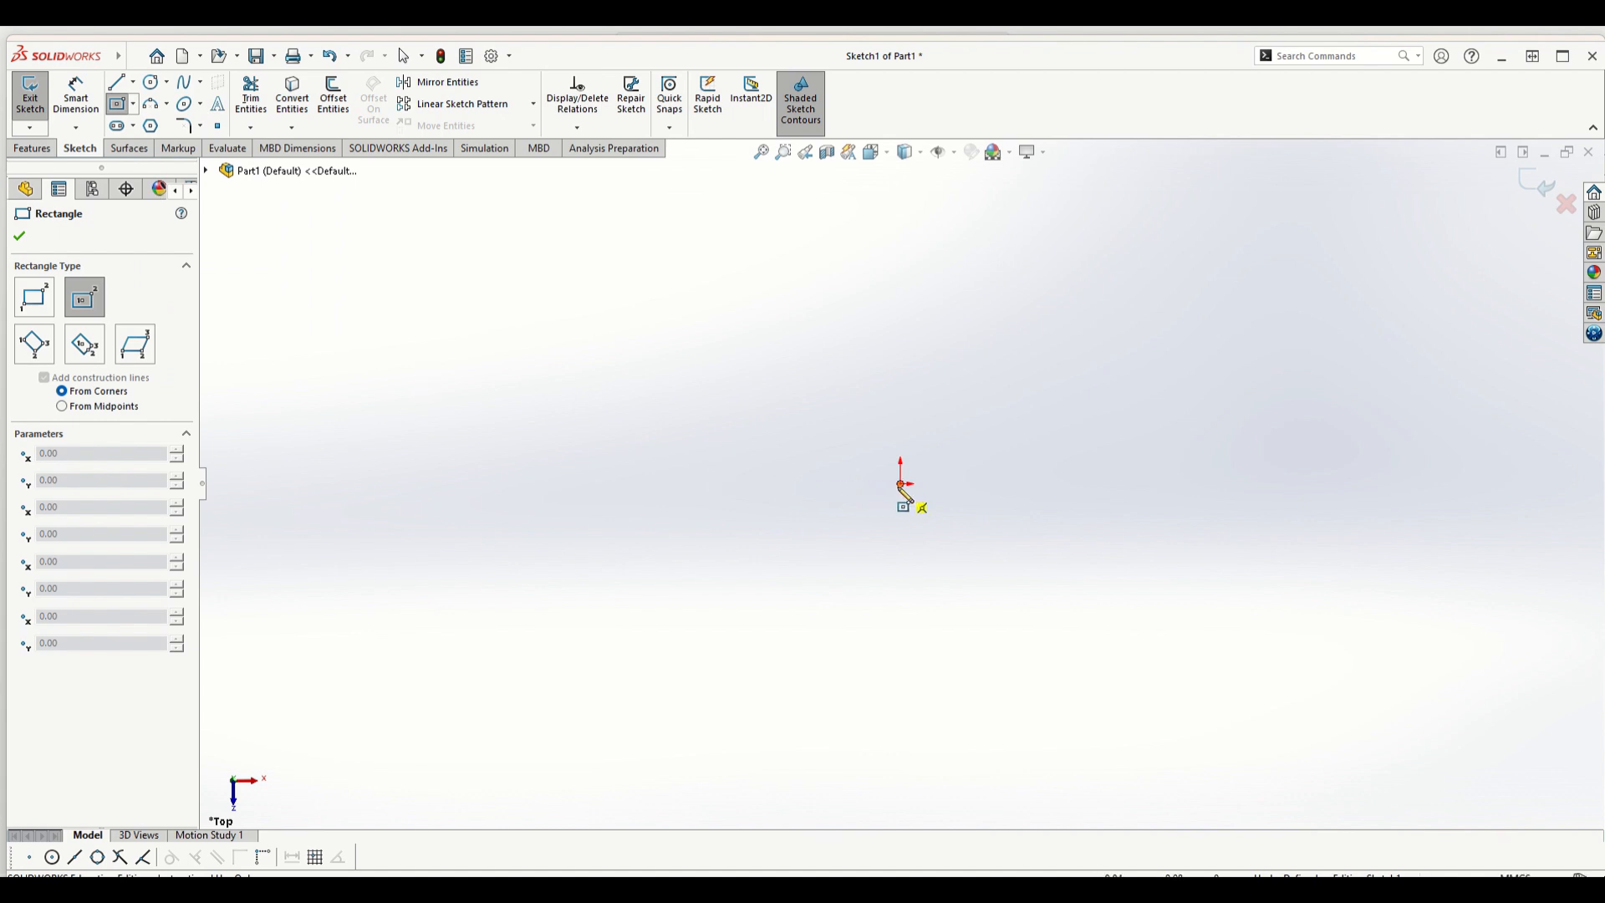
{"action": "left_click", "coordinate": [901, 485]}
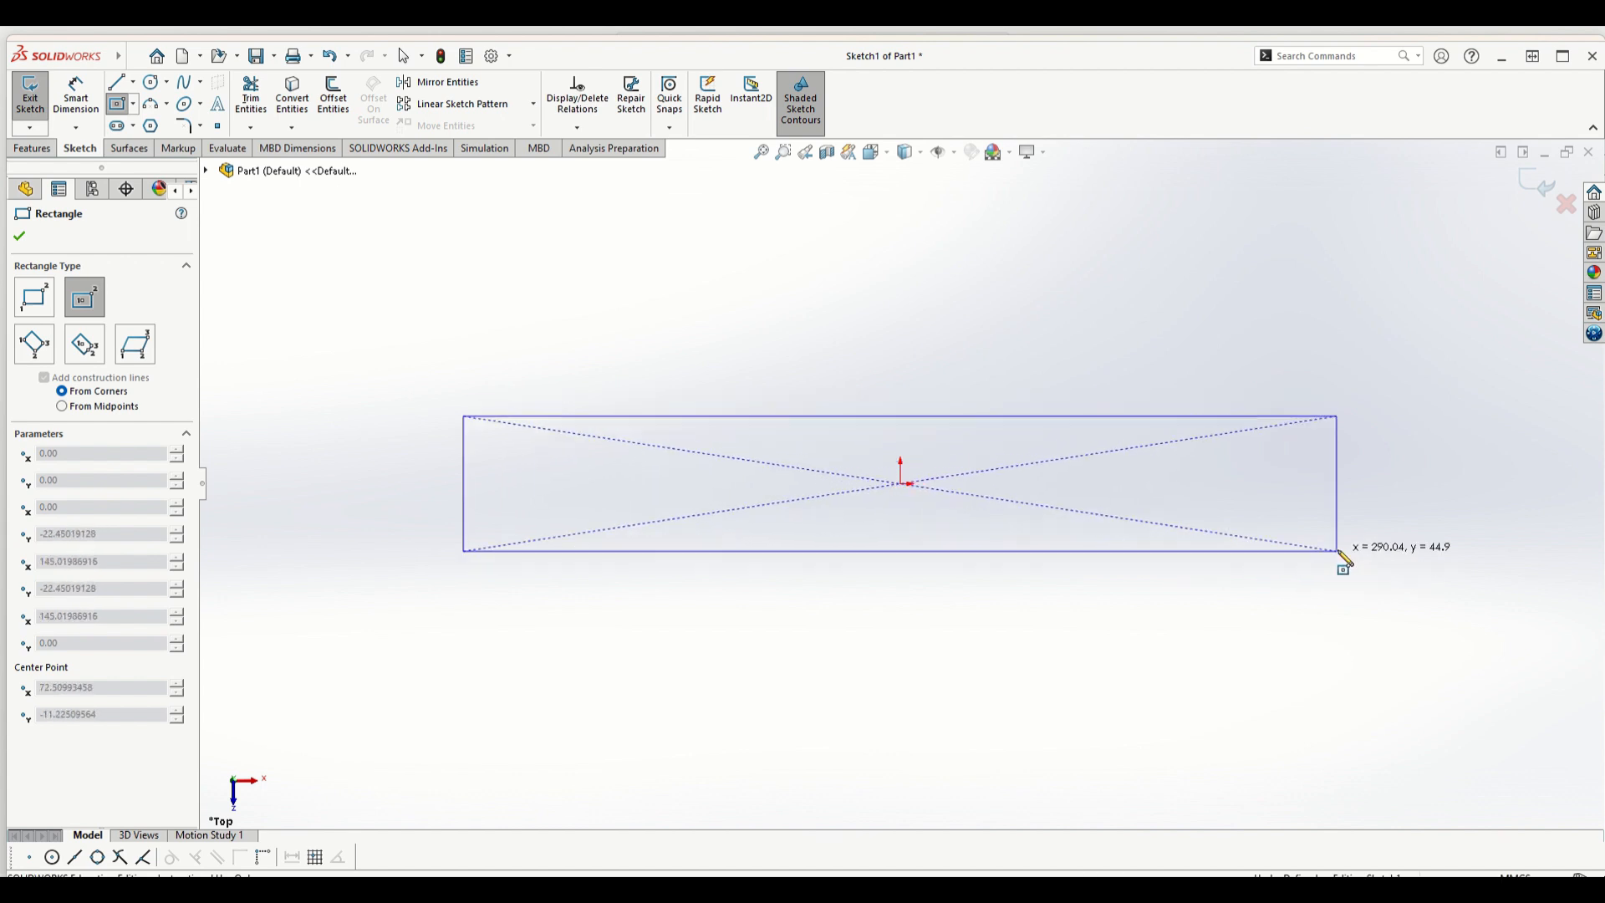
{"action": "left_click", "coordinate": [1348, 538]}
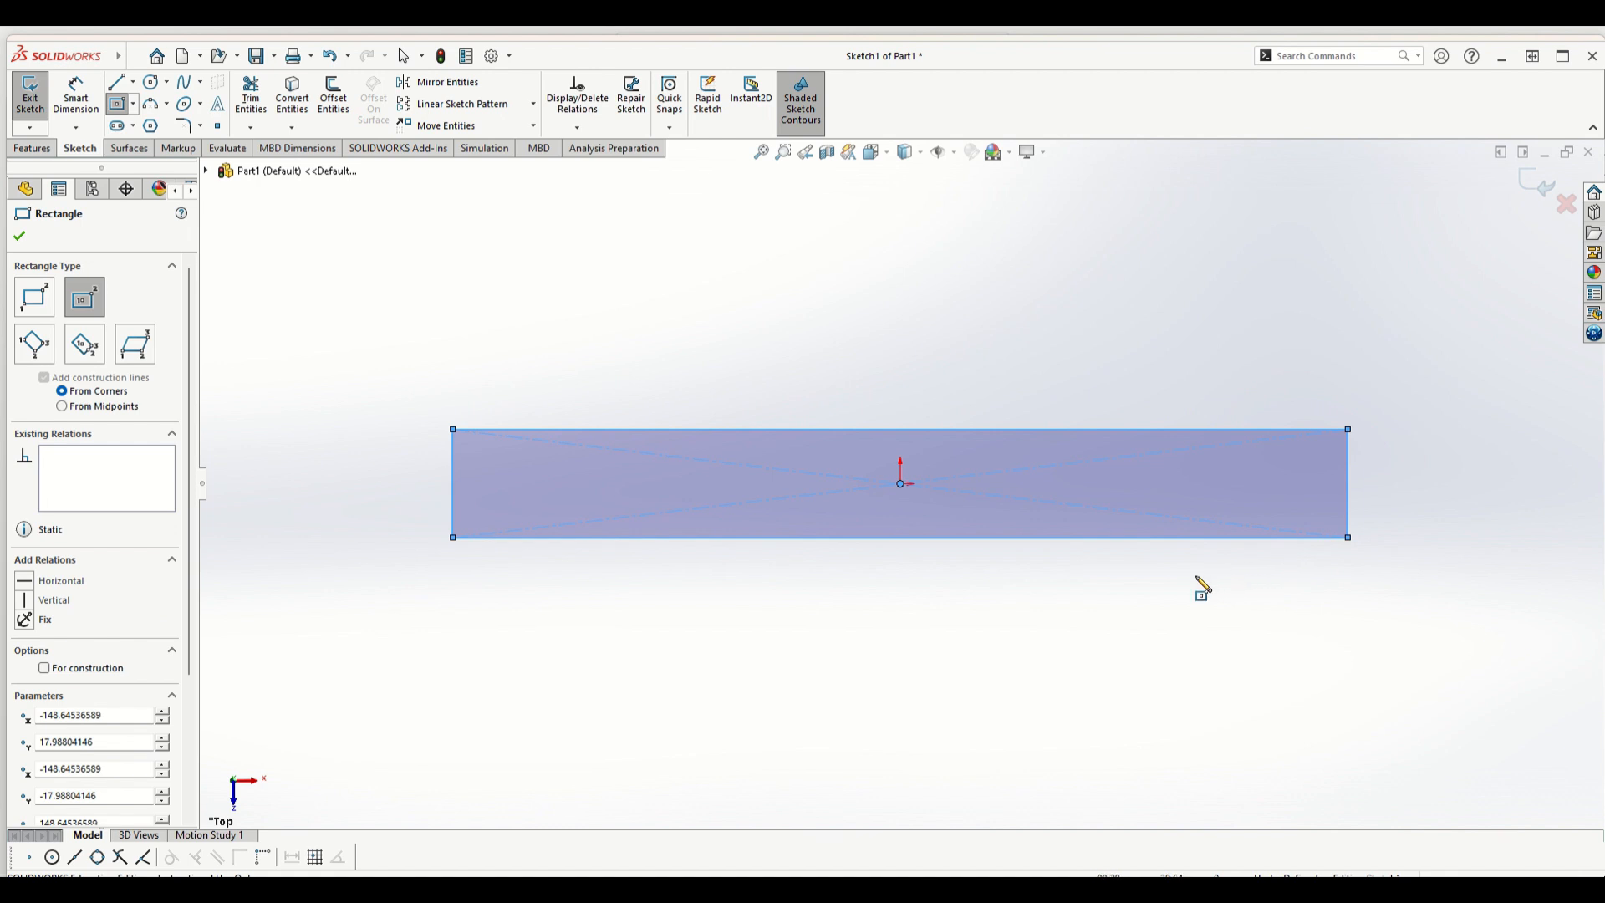
- Dimension the rectangle's long horizontal side and set its length to 120 mm
{"action": "left_click", "coordinate": [83, 95]}
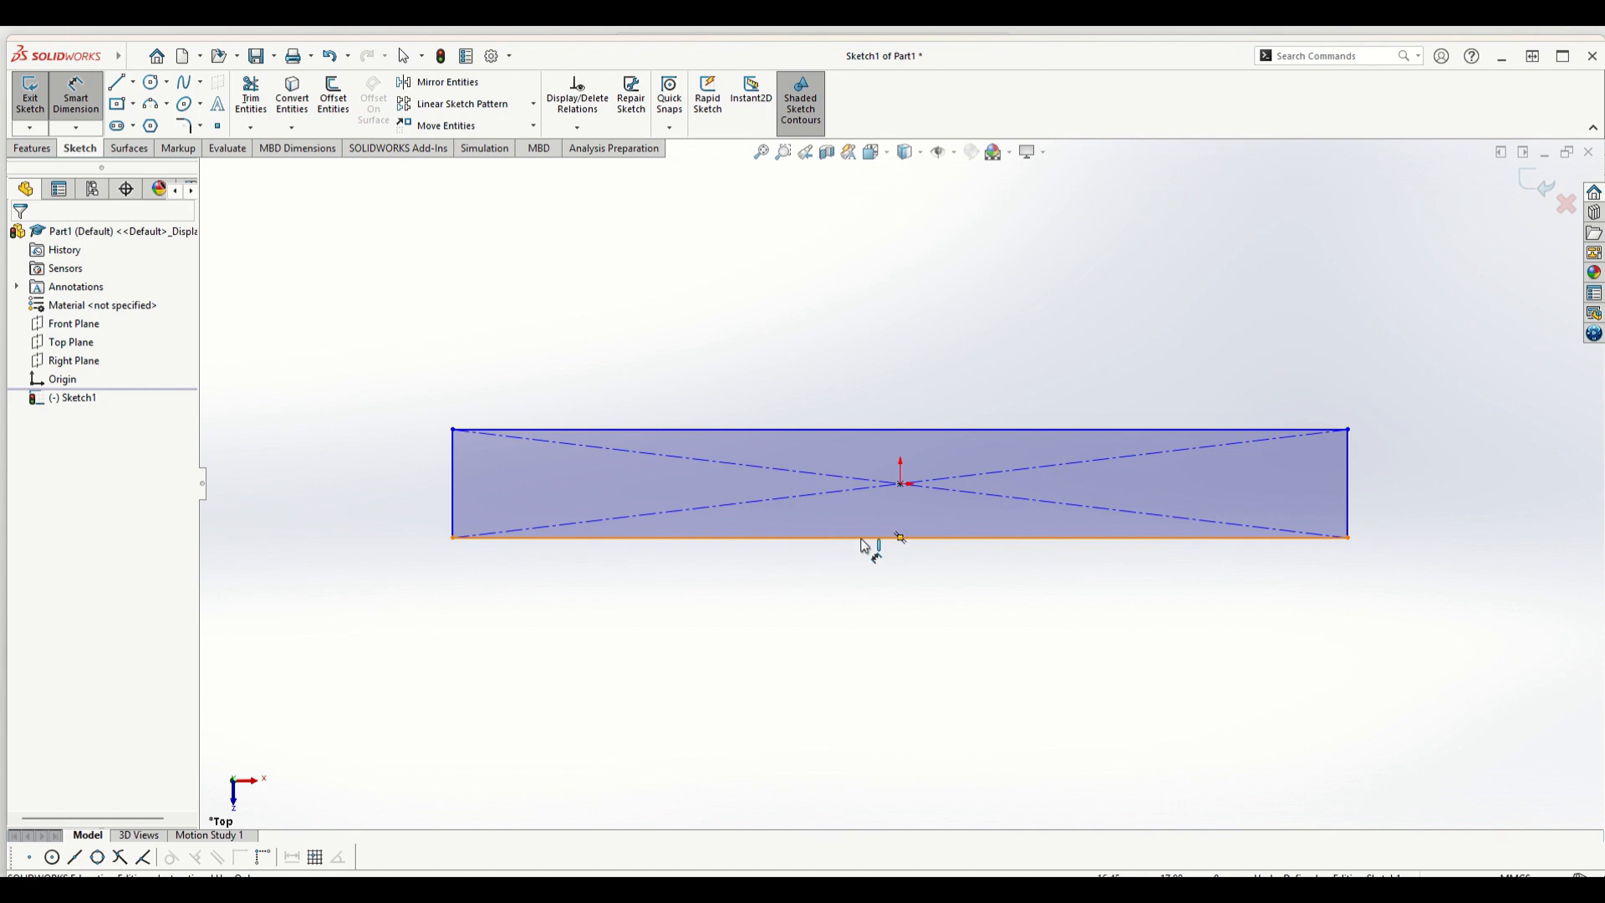
{"action": "left_click", "coordinate": [788, 543]}
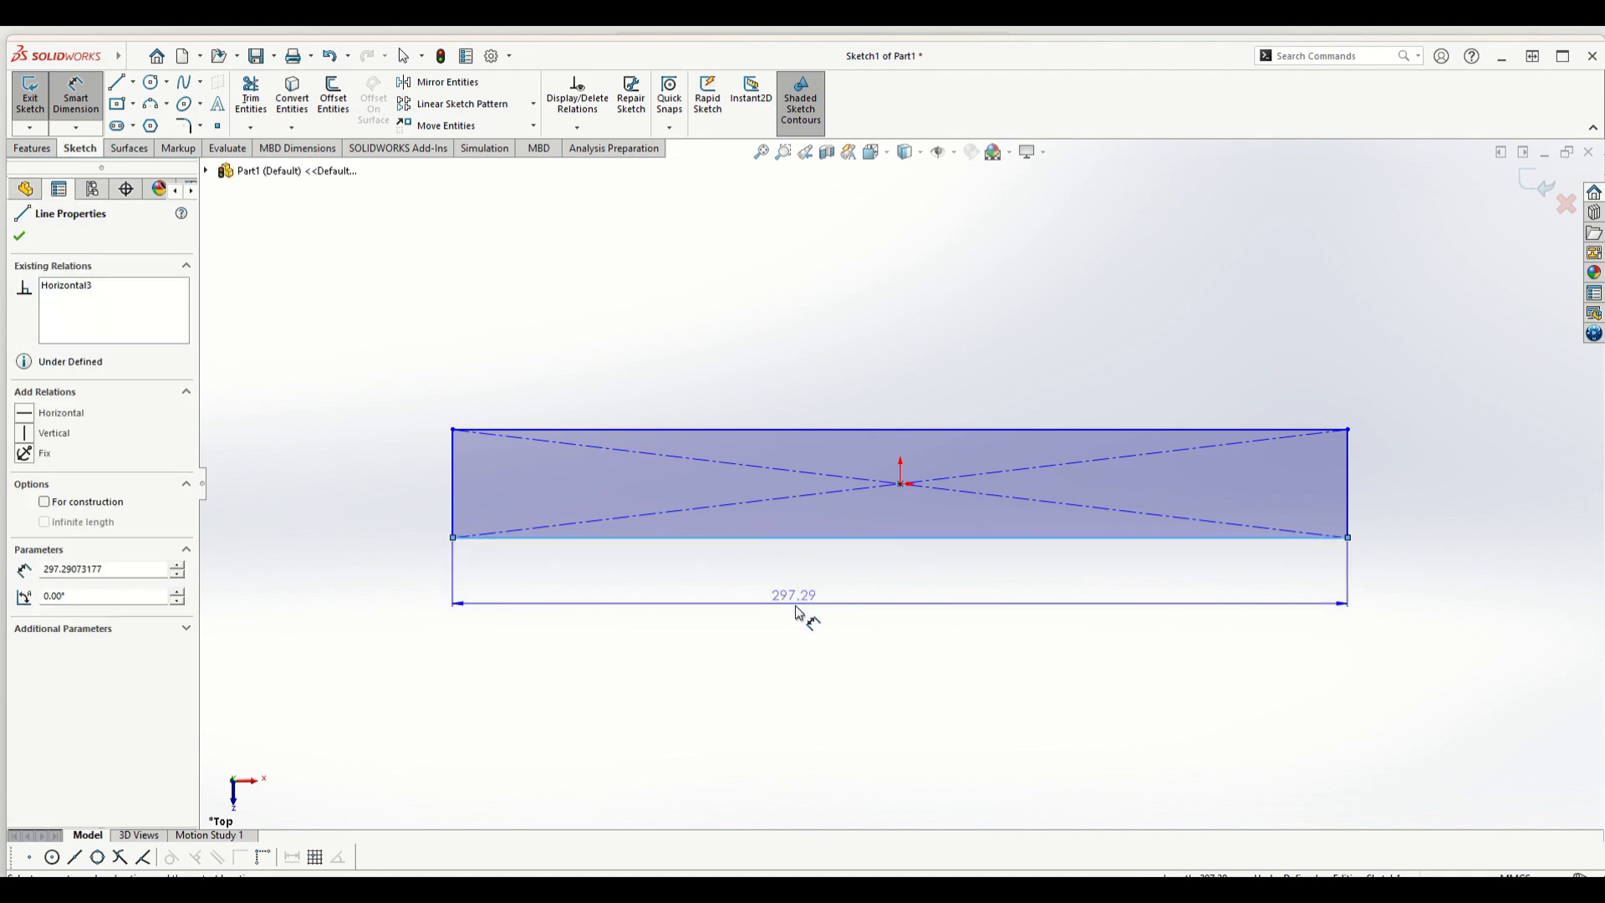
{"action": "left_click", "coordinate": [801, 618]}
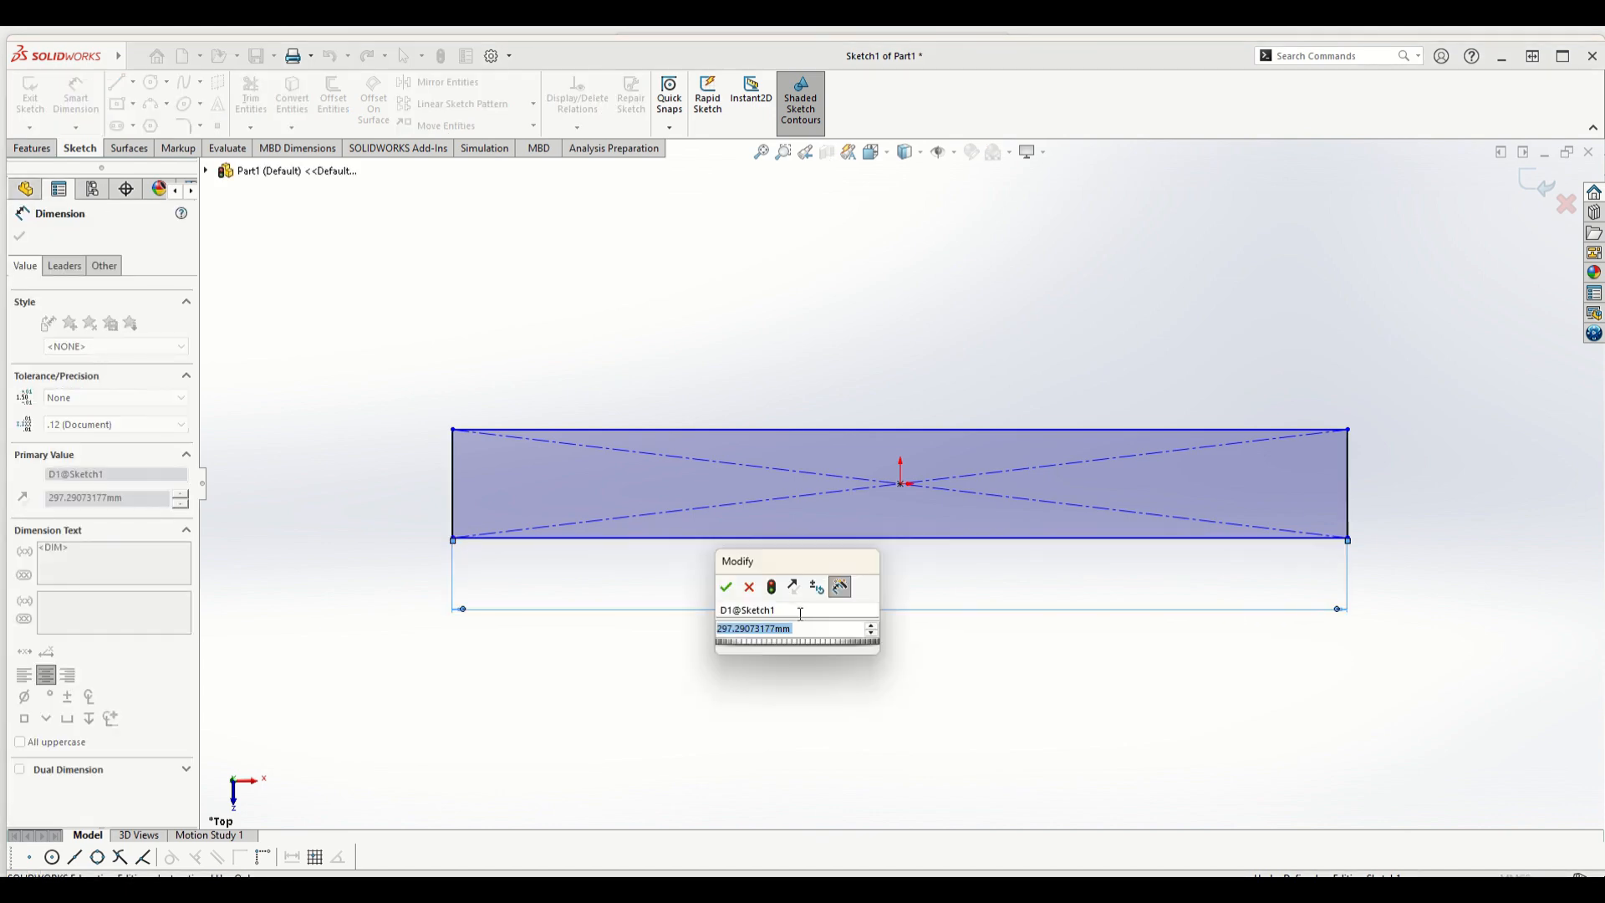
{"action": "type", "text": "120"}
{"action": "key", "text": "Return"}
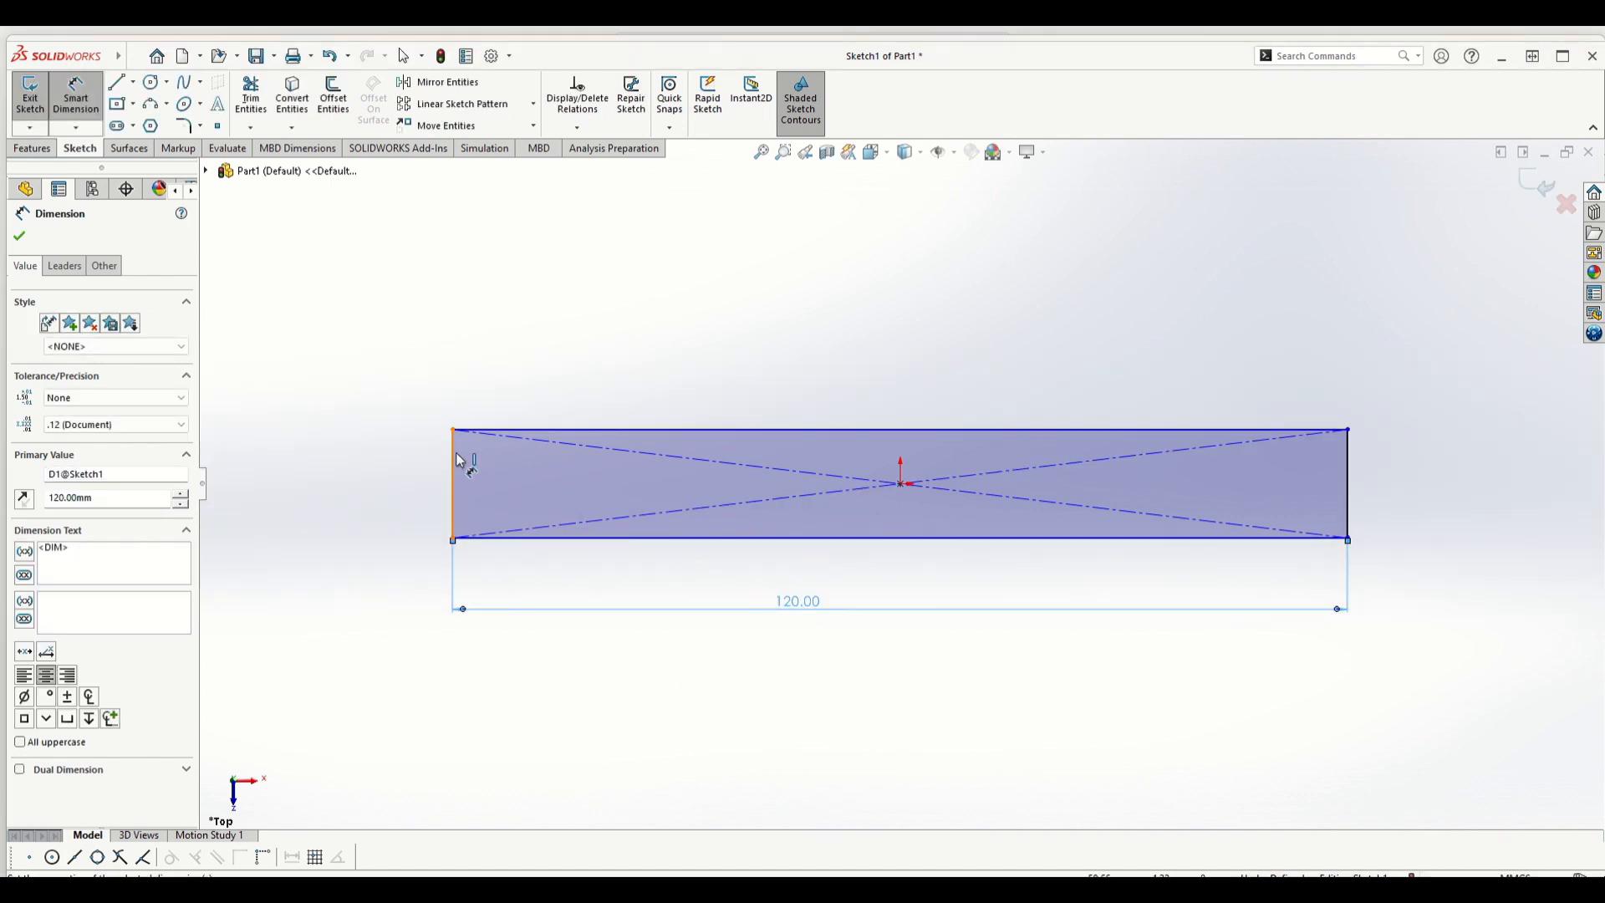
- Dimension the distance between the rectangle's two long sides as 18 mm, and finish dimensioning
{"action": "left_click", "coordinate": [583, 431]}
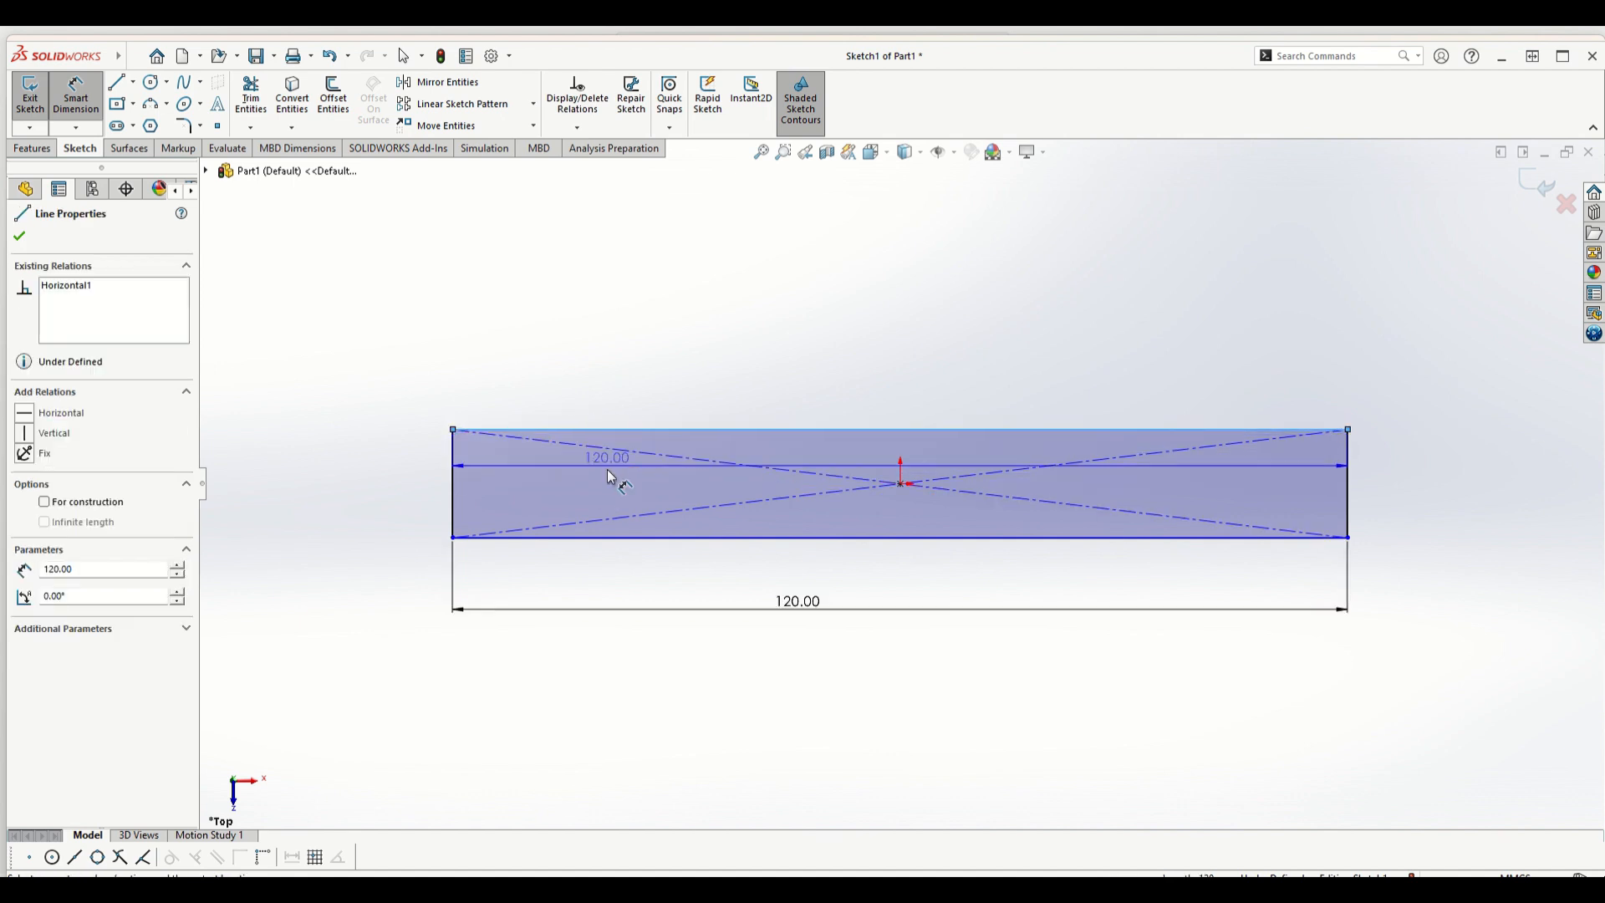
{"action": "left_click", "coordinate": [621, 537]}
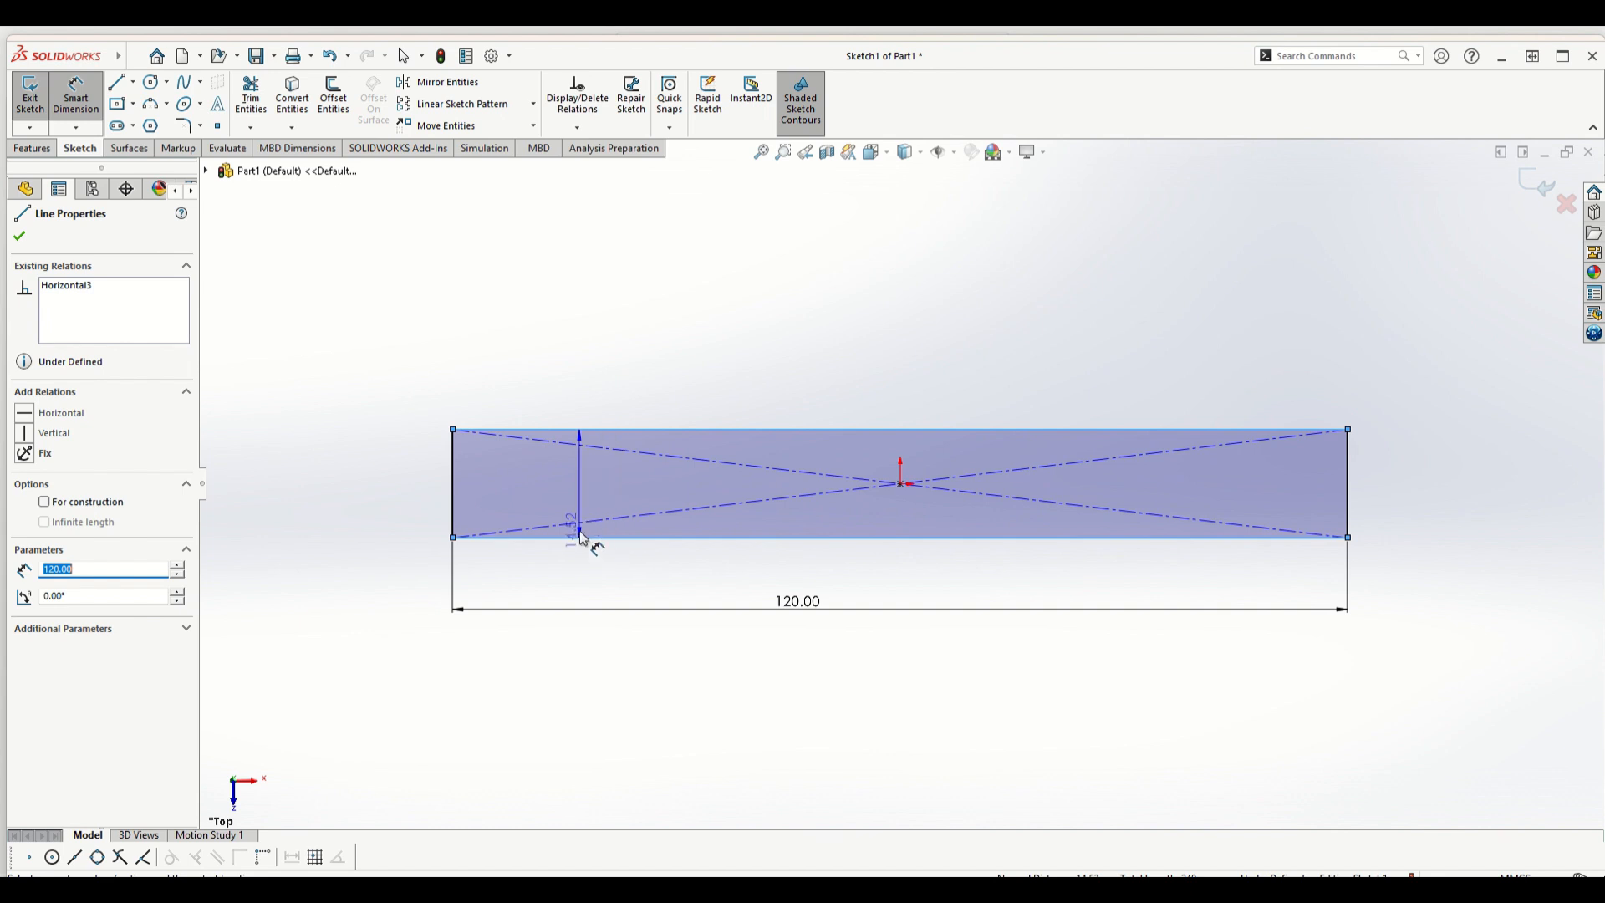
{"action": "left_click", "coordinate": [381, 485]}
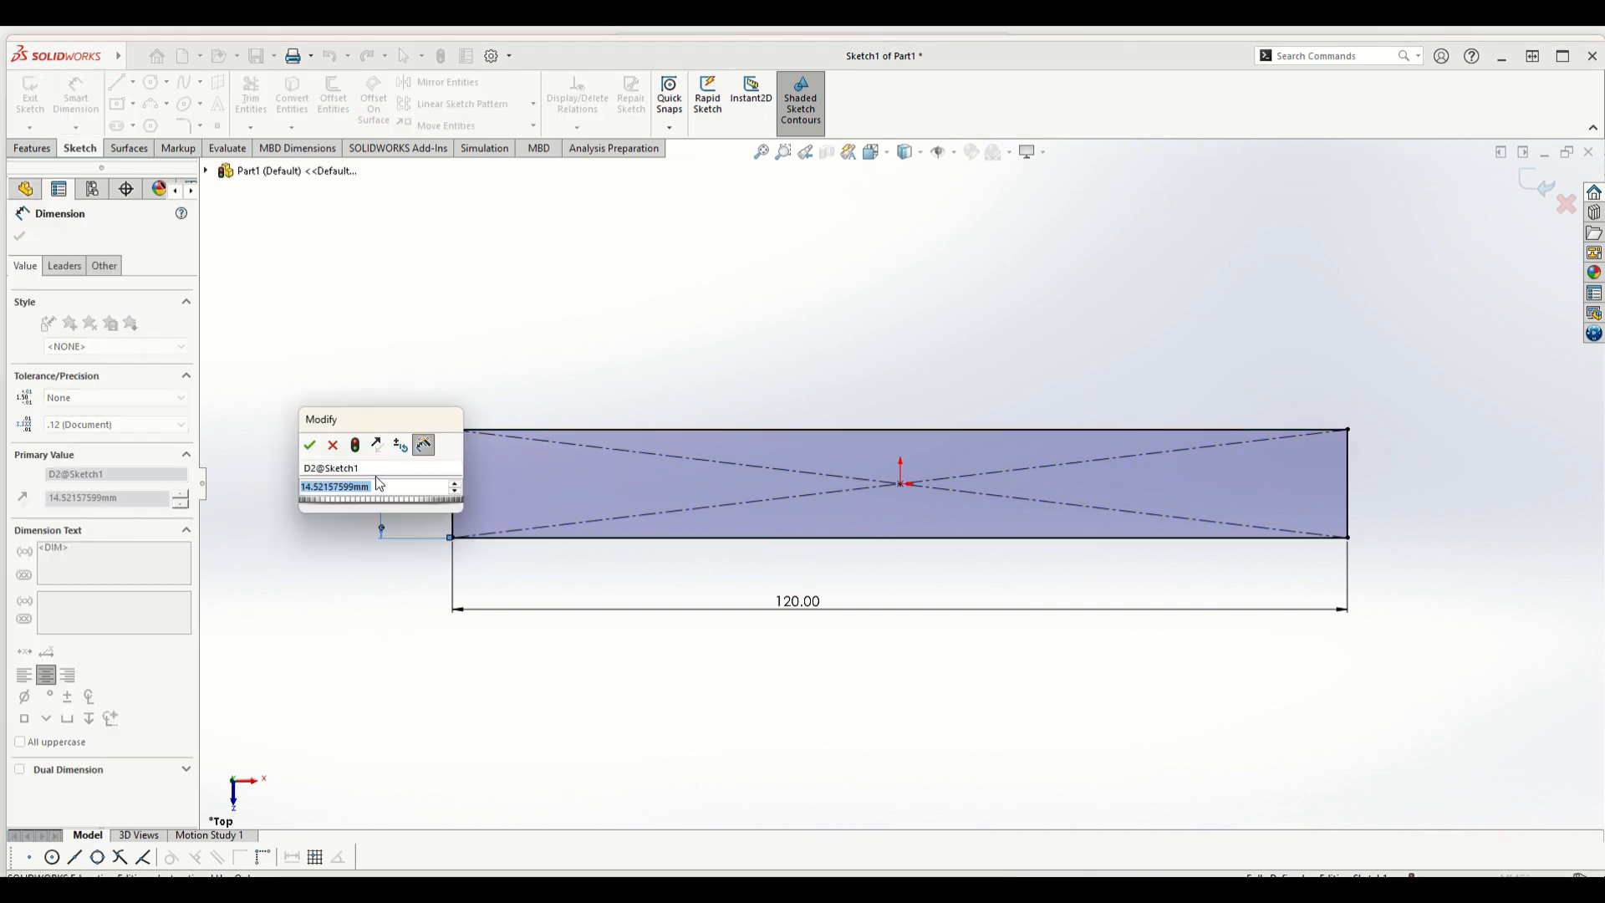
{"action": "type", "text": "18"}
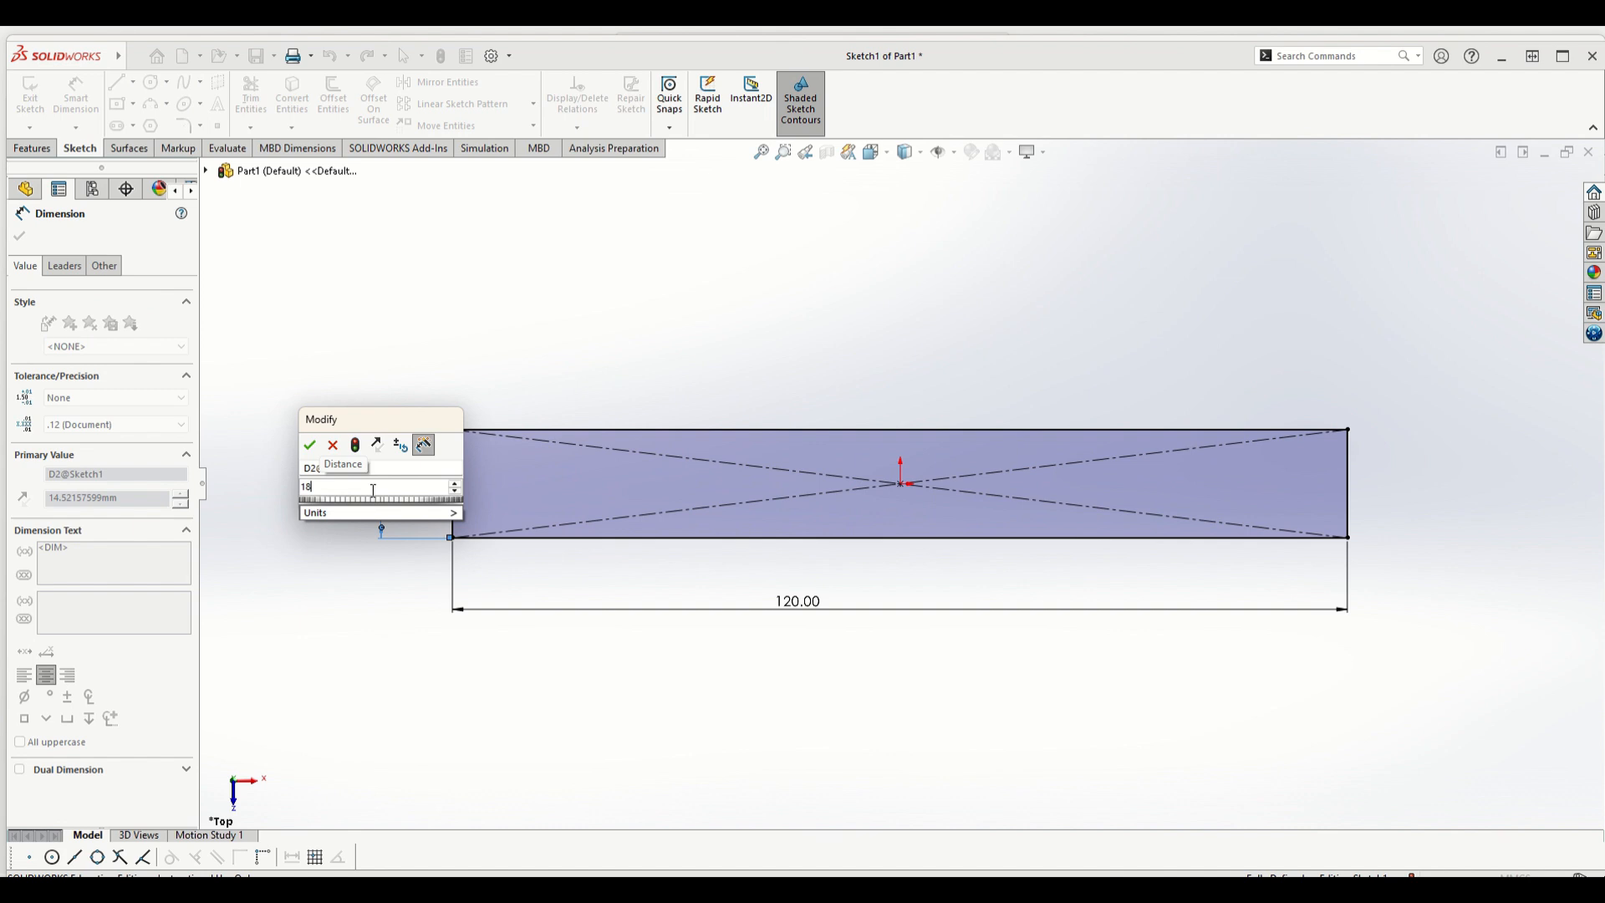
{"action": "key", "text": "Return"}
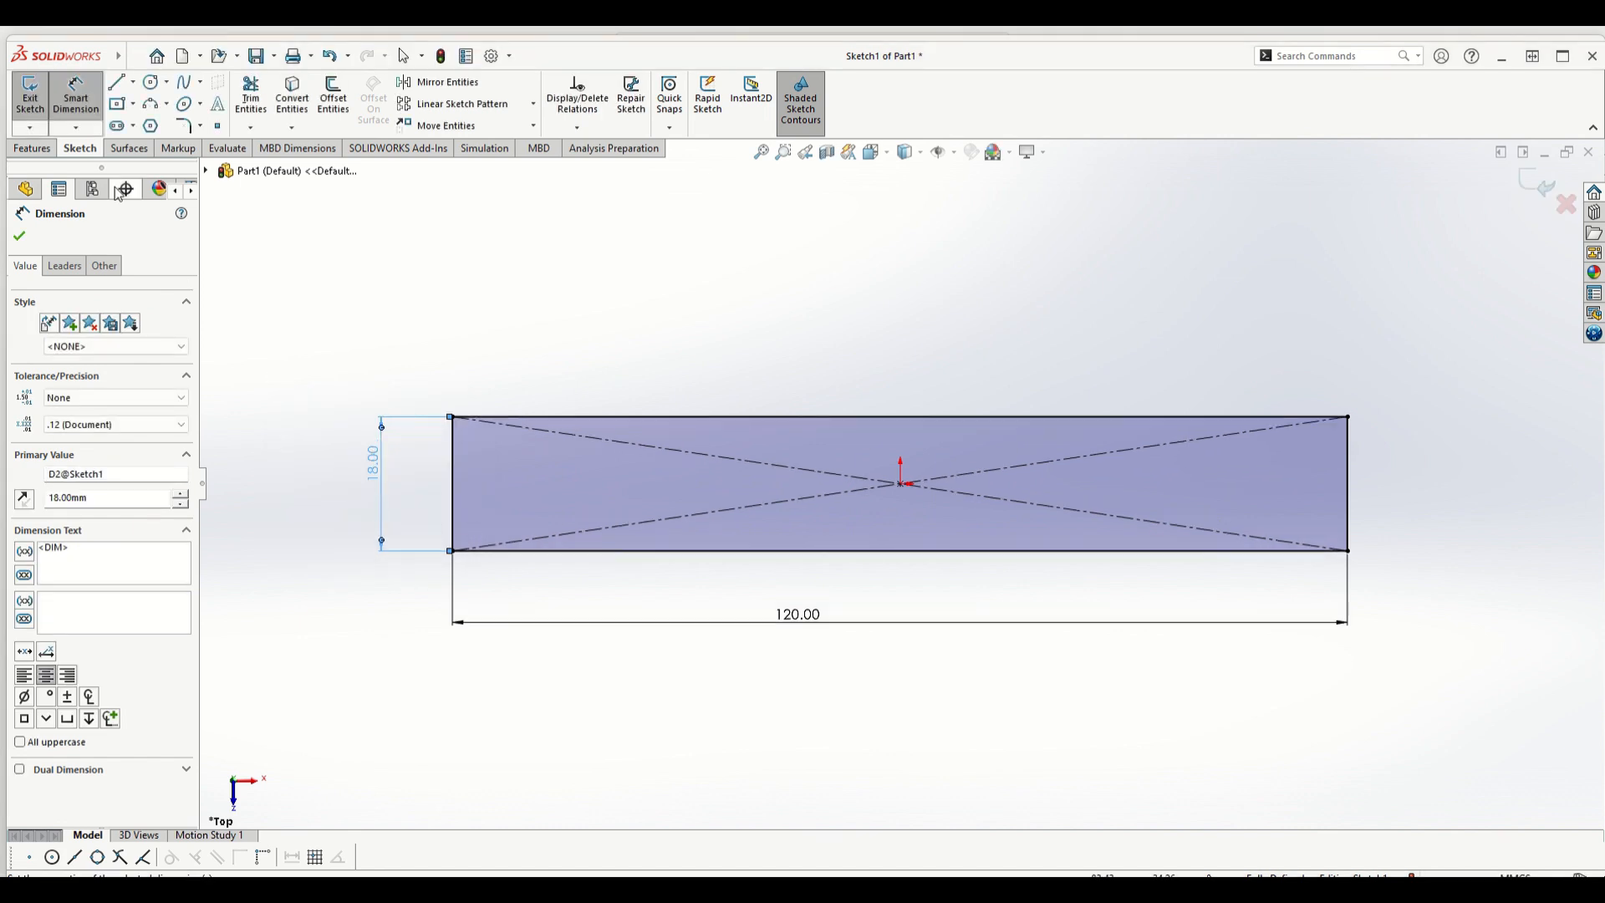
{"action": "left_click", "coordinate": [87, 106]}
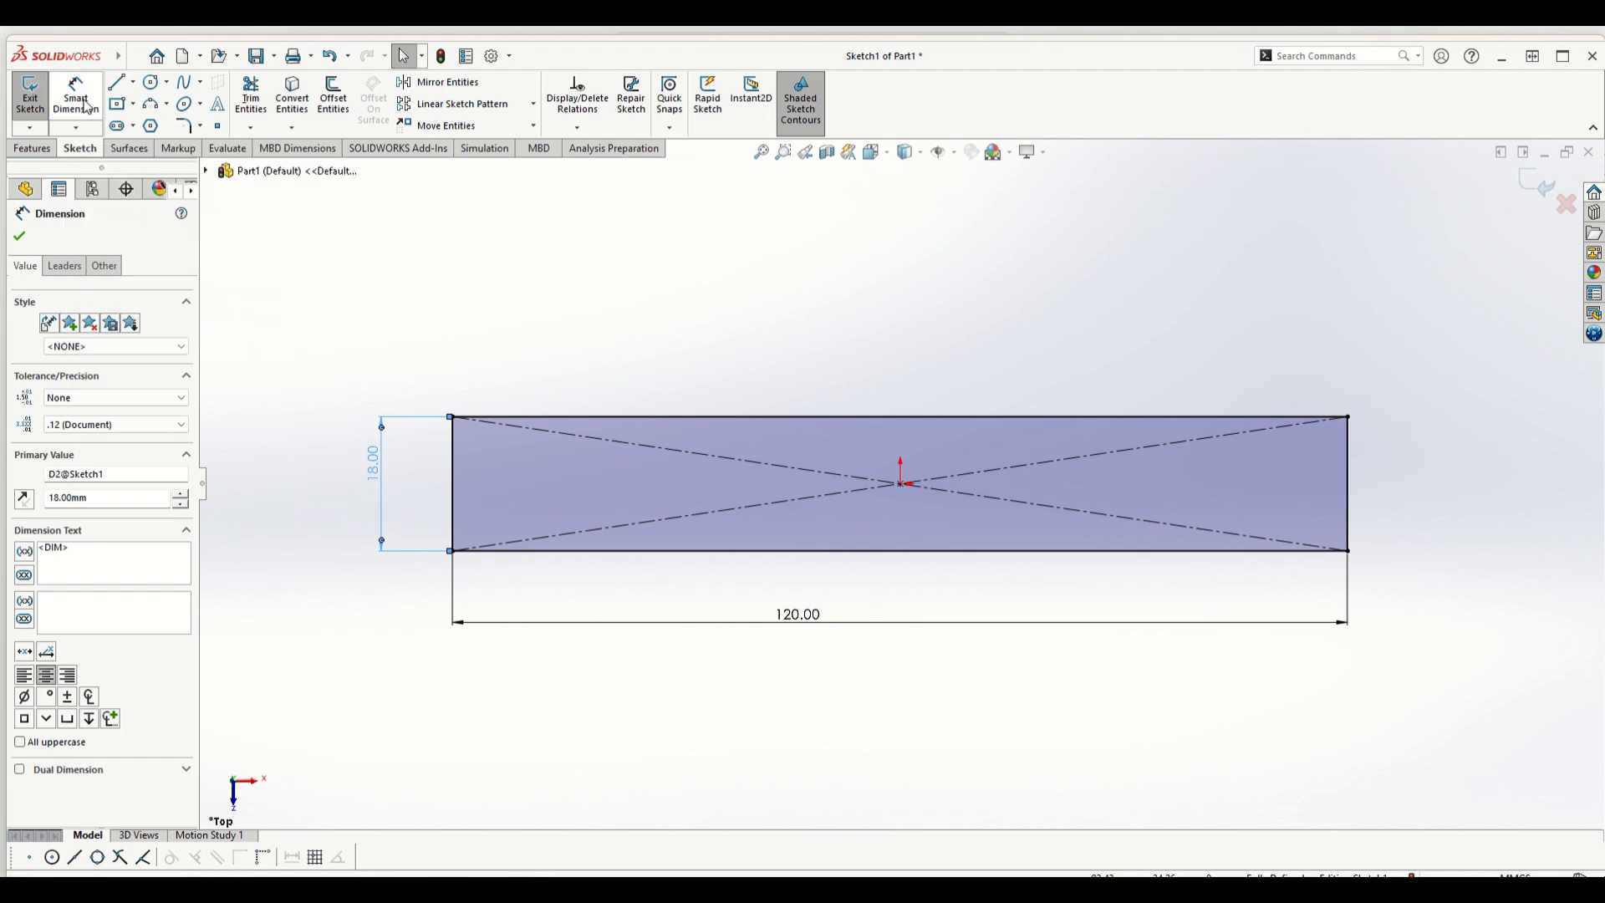
- Draw a vertical centerline through the origin, joining the midpoints of the rectangle's two long sides
{"action": "left_click", "coordinate": [135, 87]}
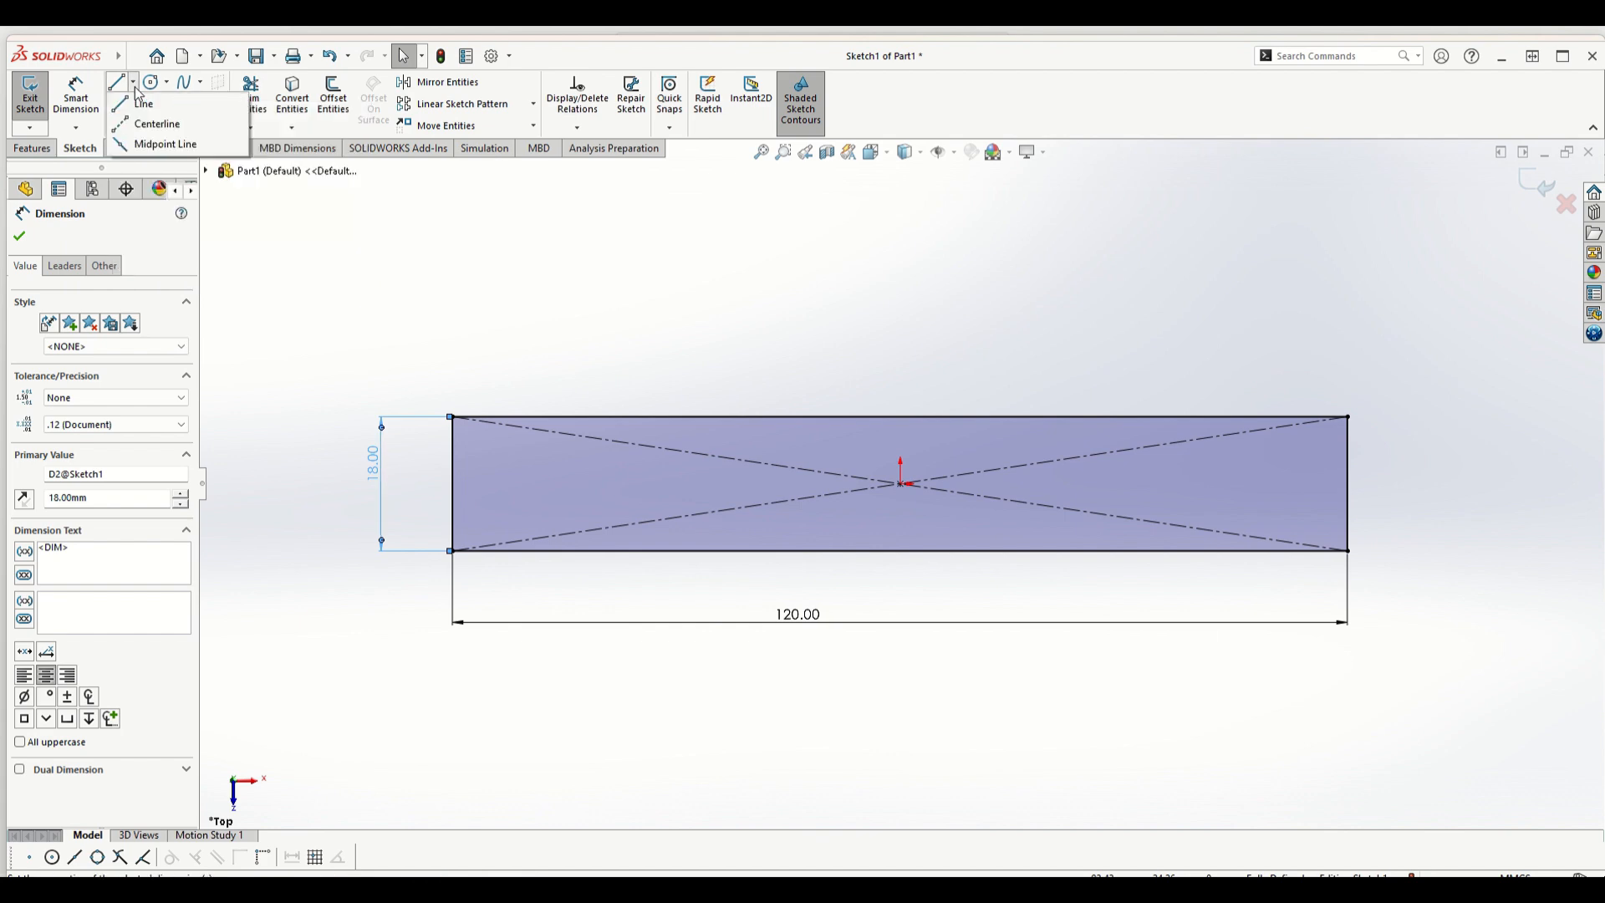
{"action": "left_click", "coordinate": [143, 124]}
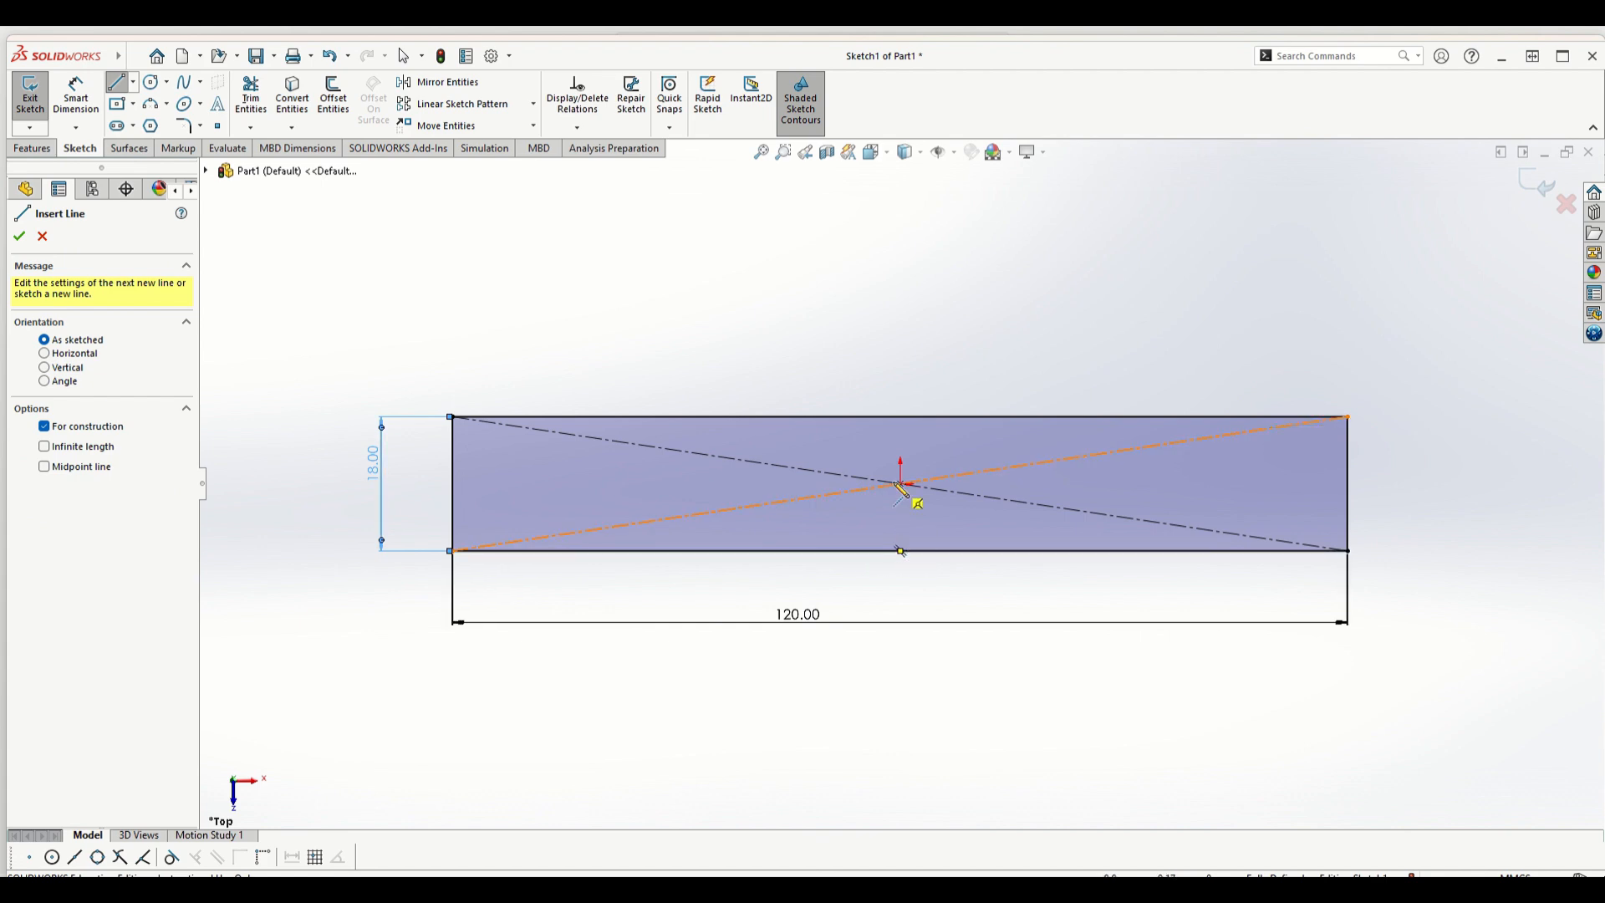
{"action": "left_click", "coordinate": [900, 551]}
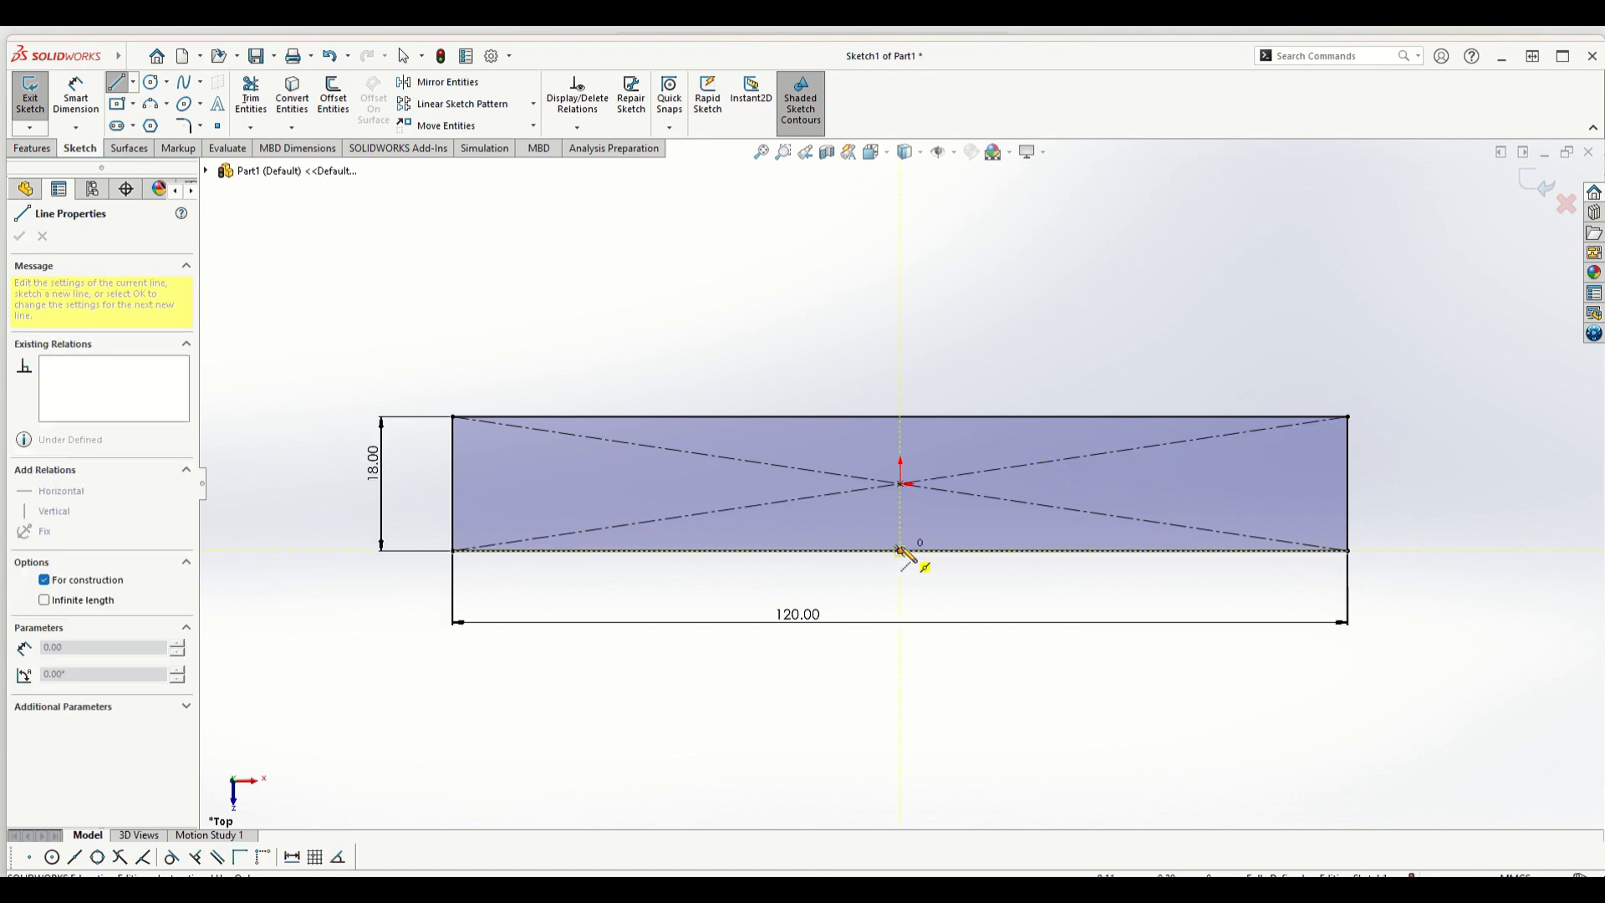
{"action": "left_click", "coordinate": [900, 416]}
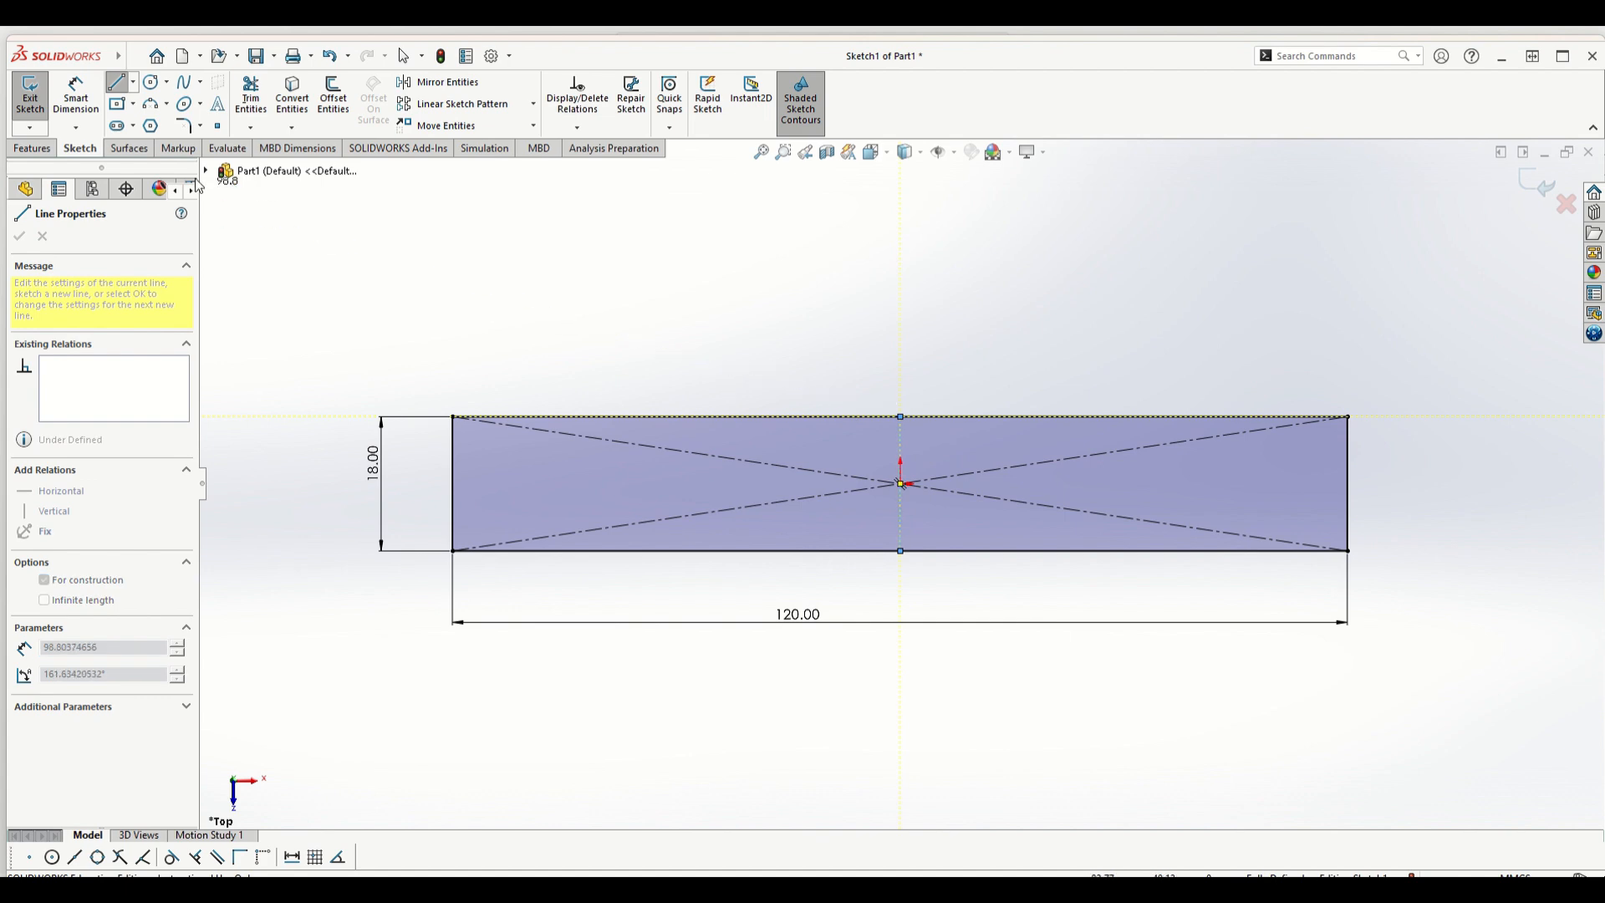
{"action": "left_click", "coordinate": [114, 84]}
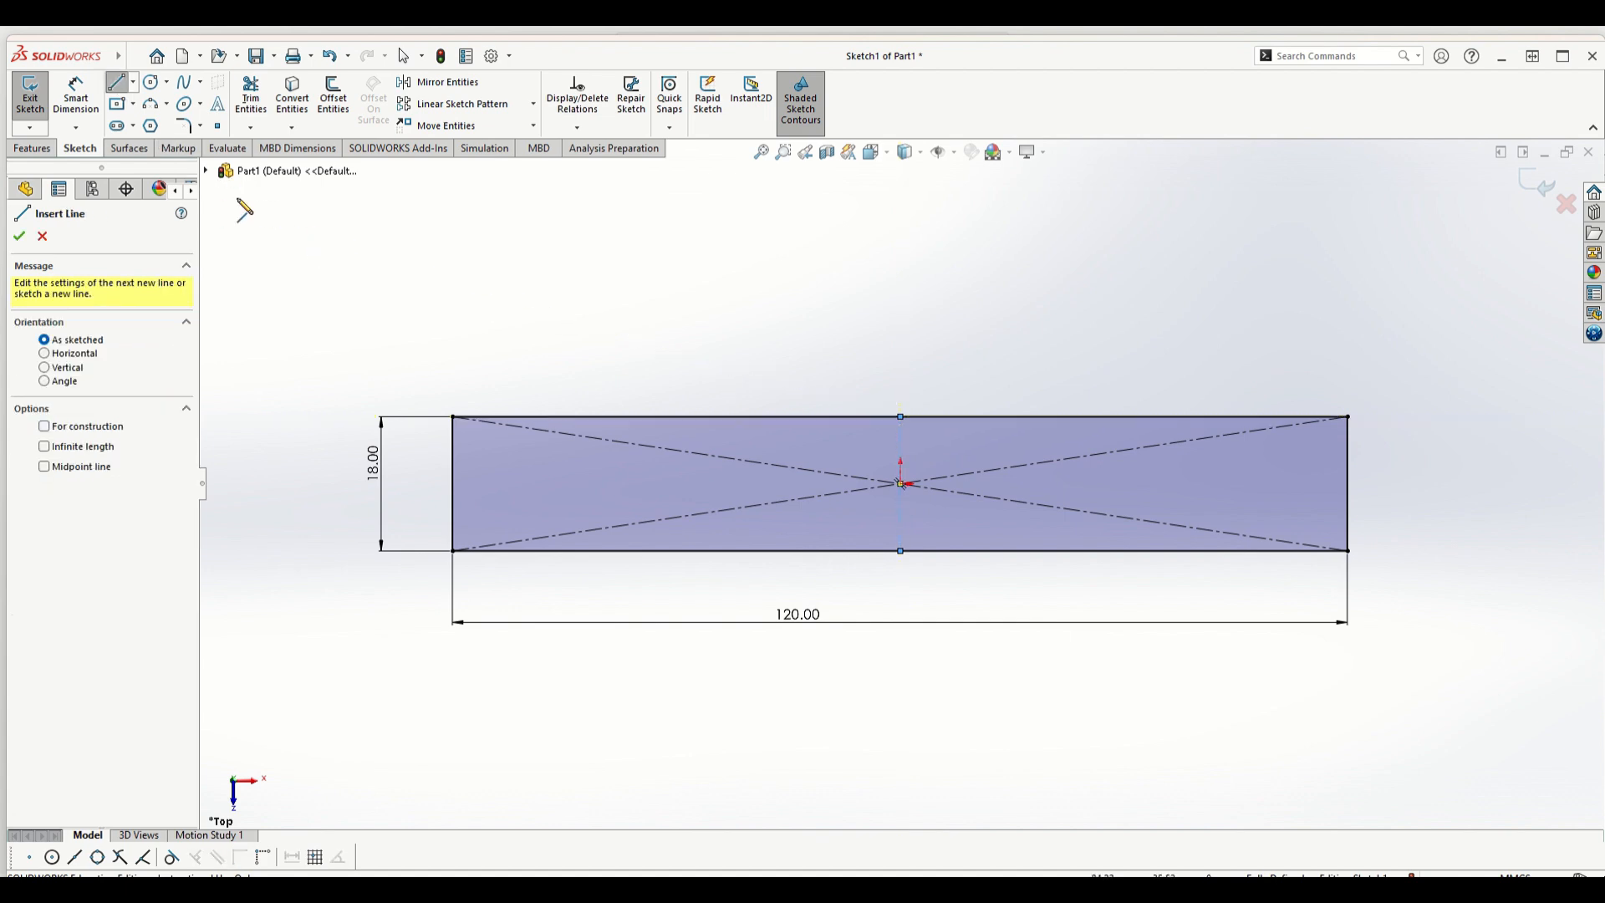
{"action": "key", "text": "Escape"}
{"action": "key", "text": "Escape"}
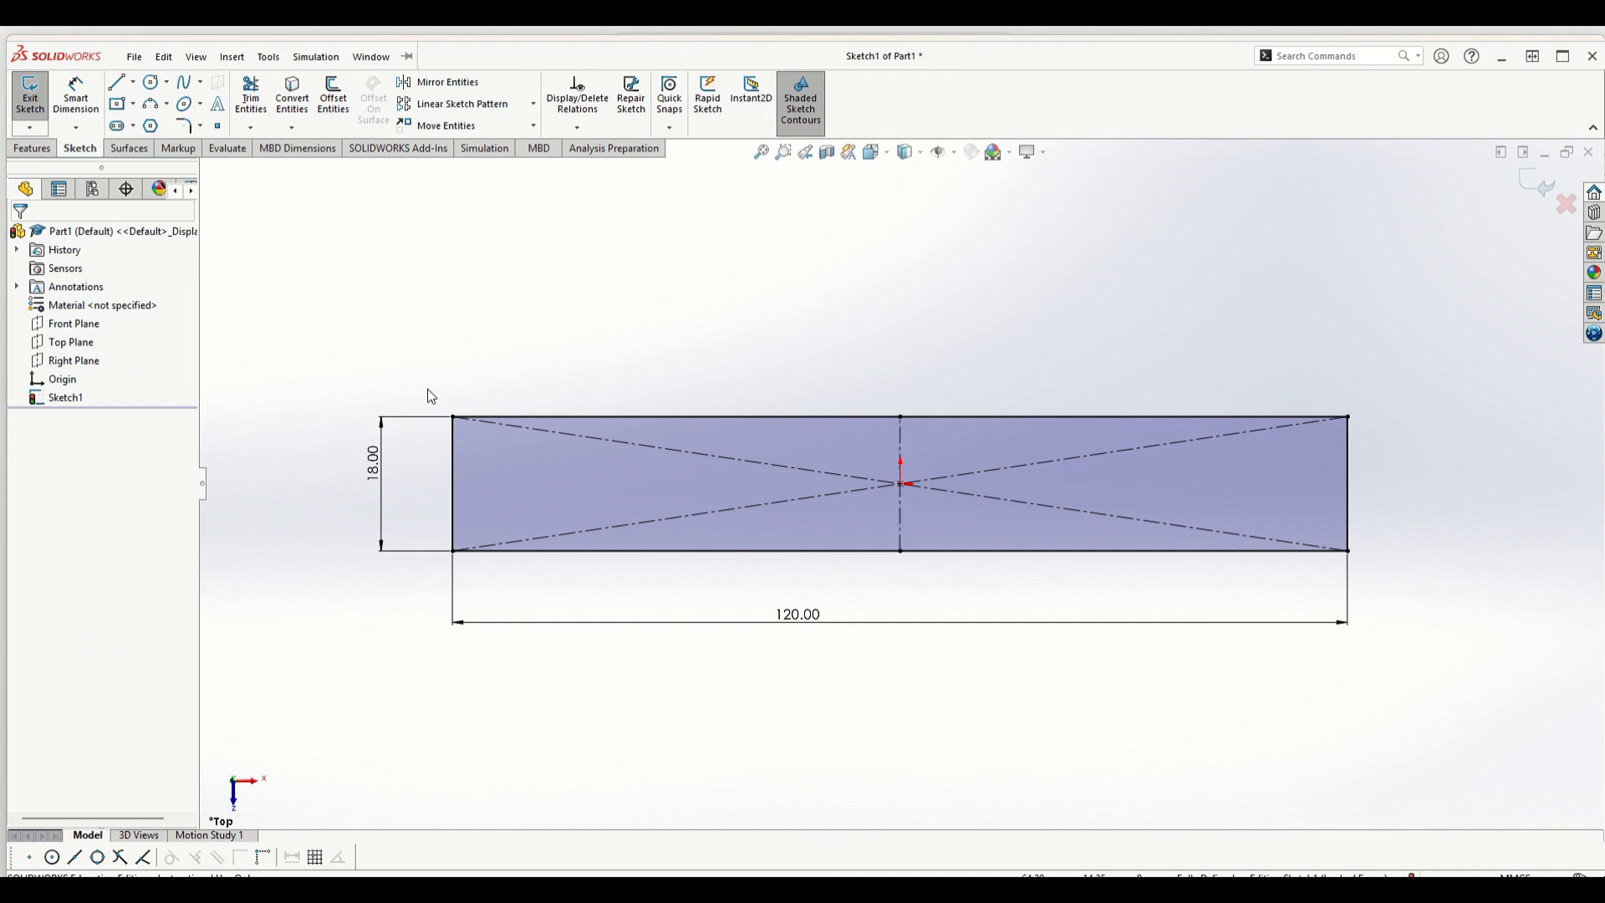
- Convert the rectangle's two short vertical sides to construction geometry
{"action": "left_click", "coordinate": [454, 481]}
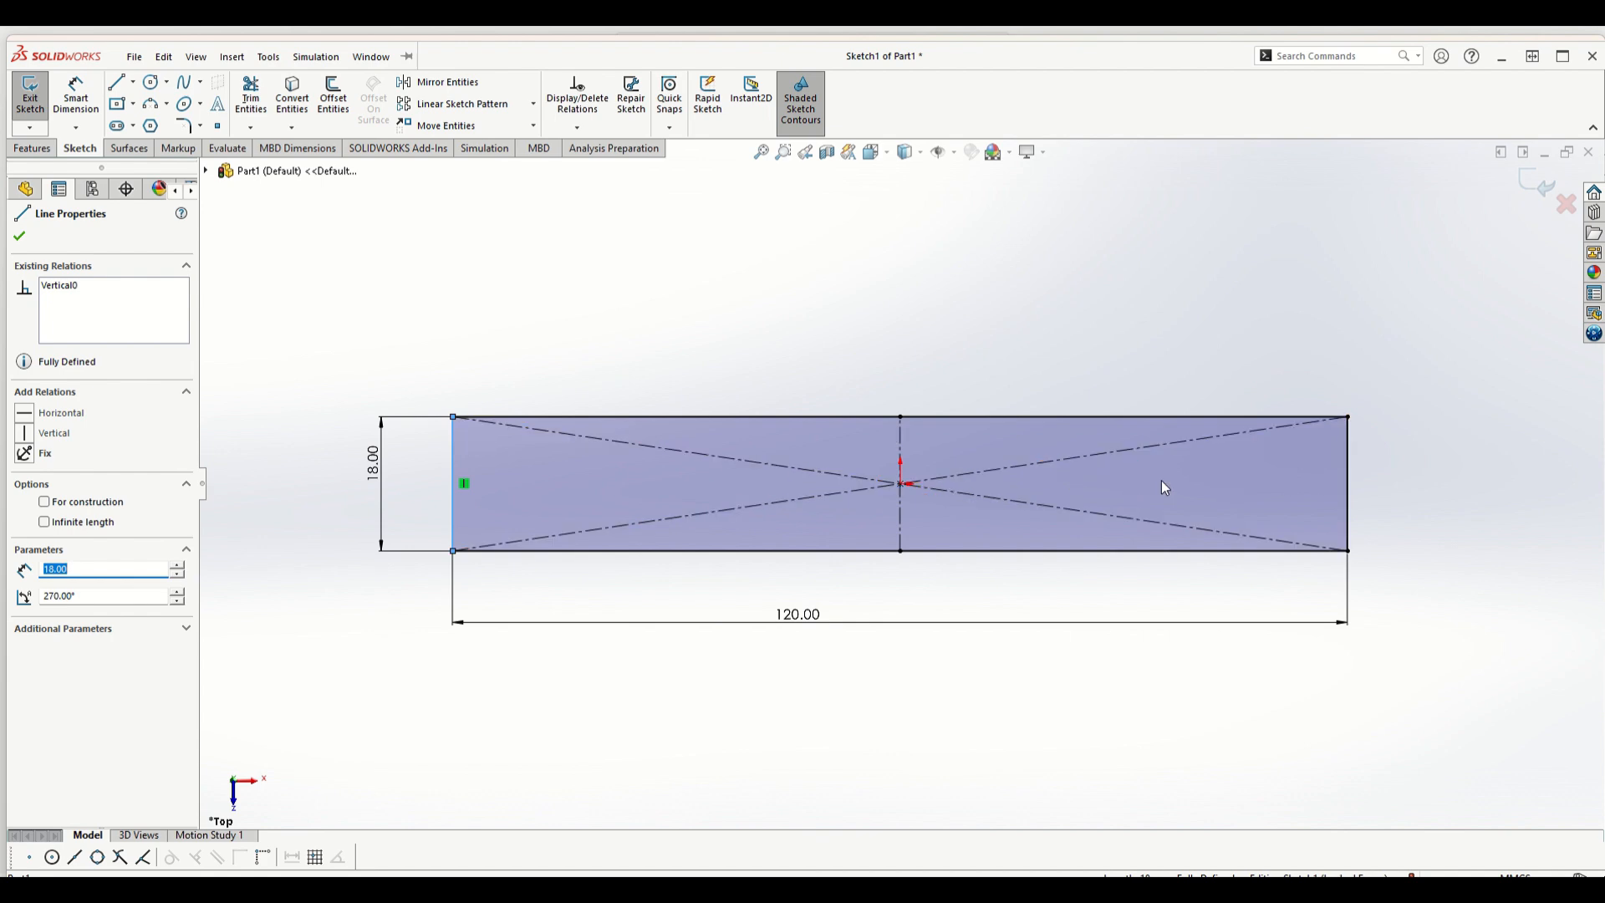
{"action": "left_click", "coordinate": [1347, 457], "text": "ctrl"}
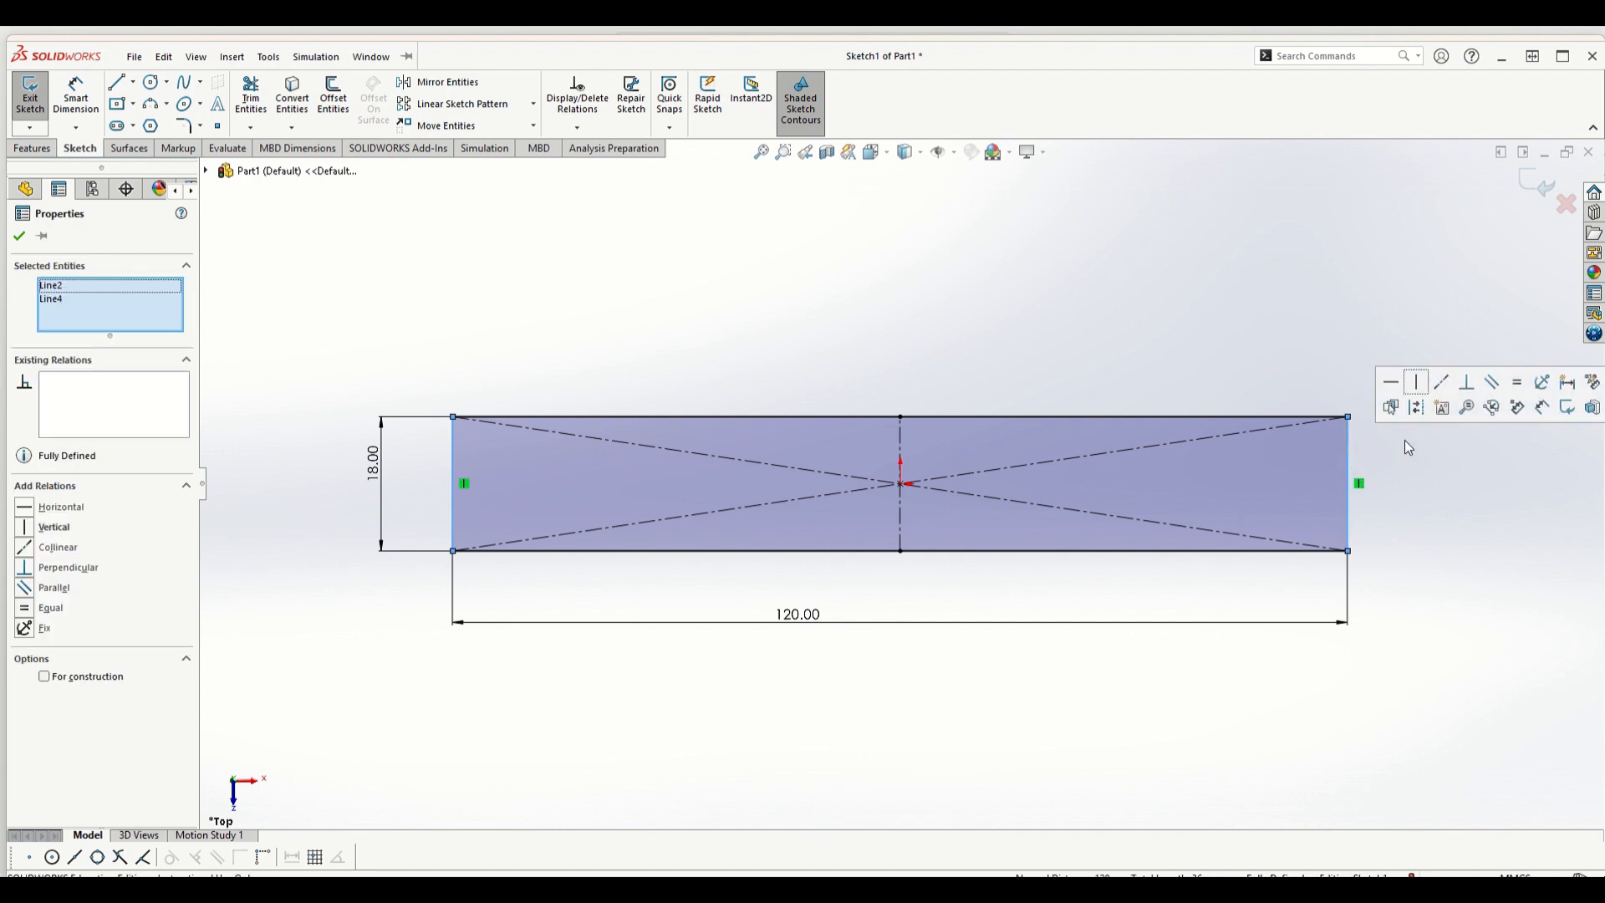
{"action": "left_click", "coordinate": [1415, 416]}
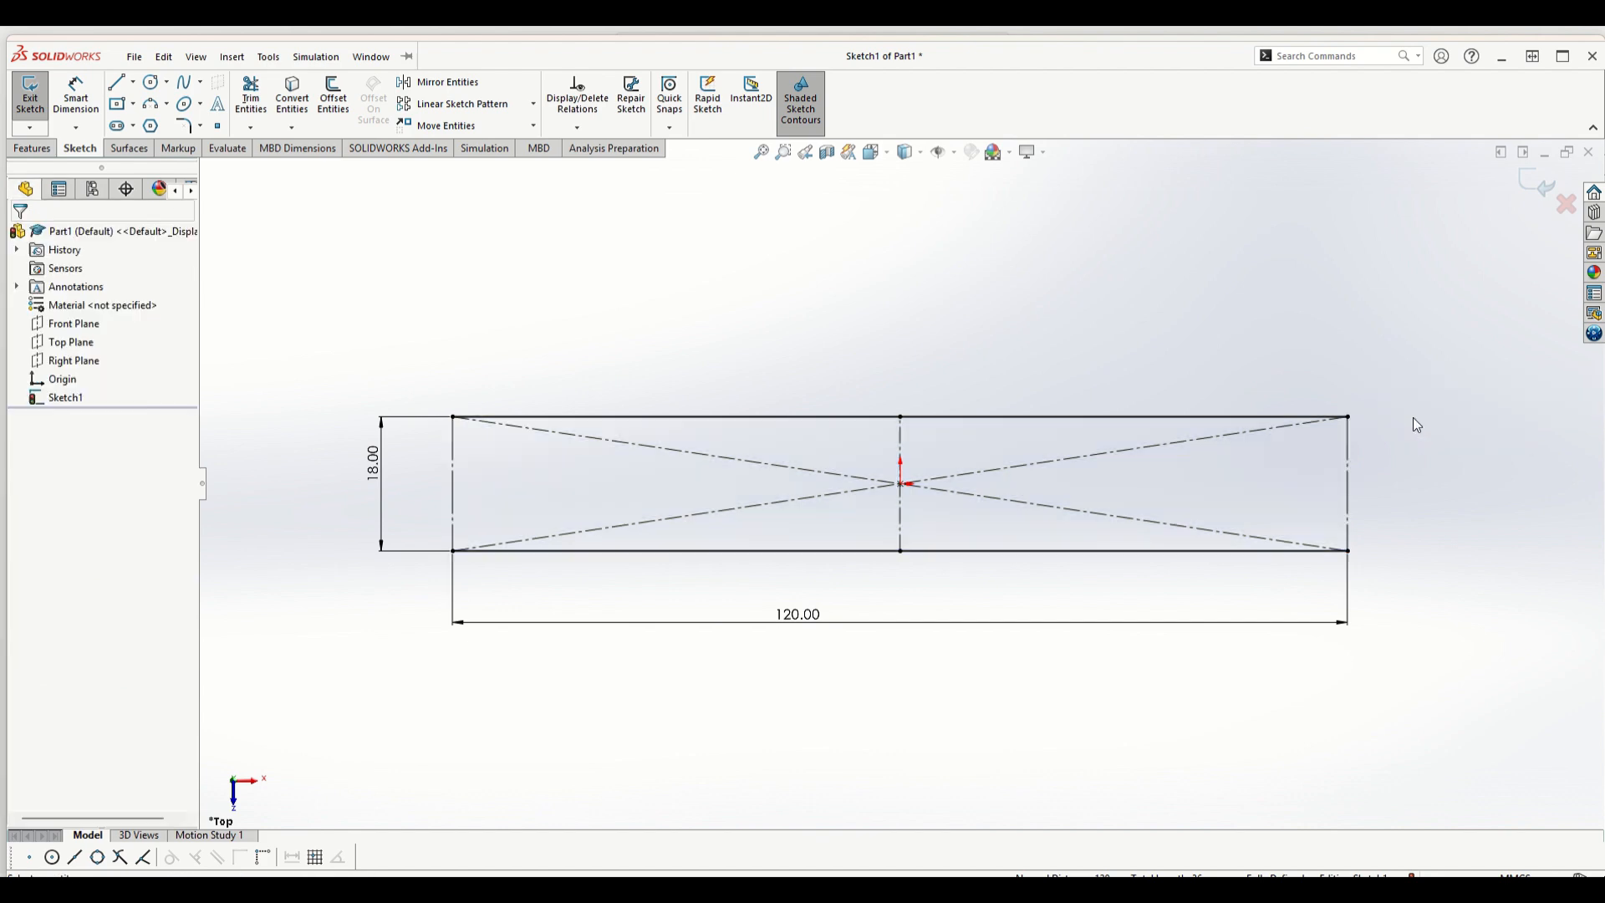
- Draw a horizontal centerline through the origin, joining the midpoints of the rectangle's two short construction sides, and finish the line
{"action": "left_click", "coordinate": [132, 82]}
{"action": "left_click", "coordinate": [140, 123]}
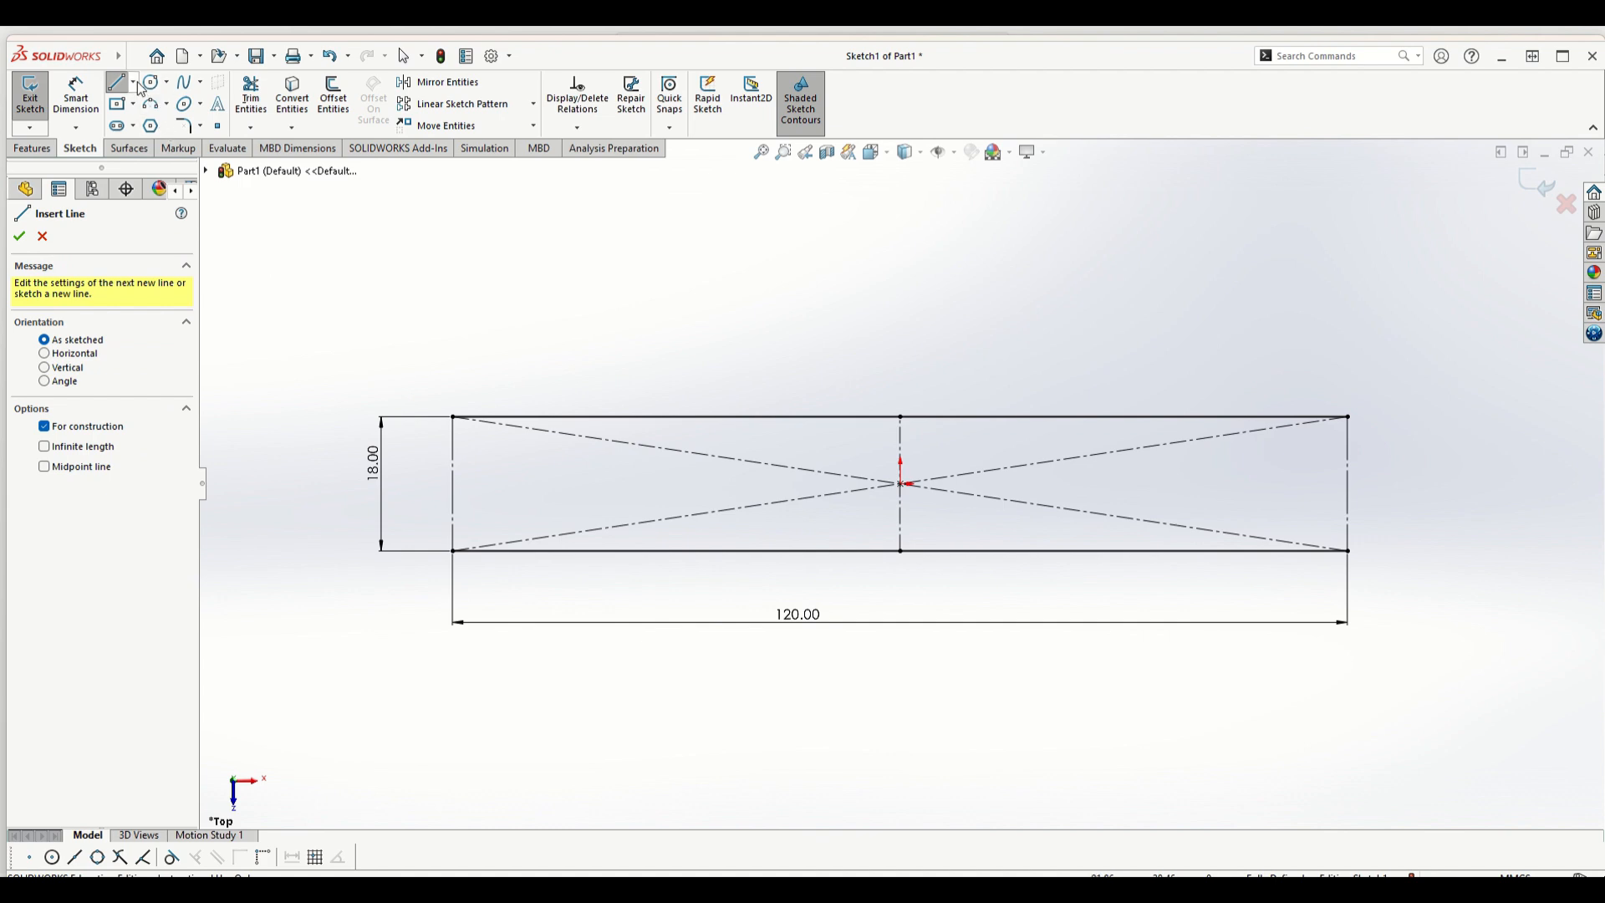
{"action": "left_click", "coordinate": [133, 81]}
{"action": "left_click", "coordinate": [138, 144]}
{"action": "left_click", "coordinate": [133, 84]}
{"action": "left_click", "coordinate": [151, 122]}
{"action": "left_click", "coordinate": [900, 483]}
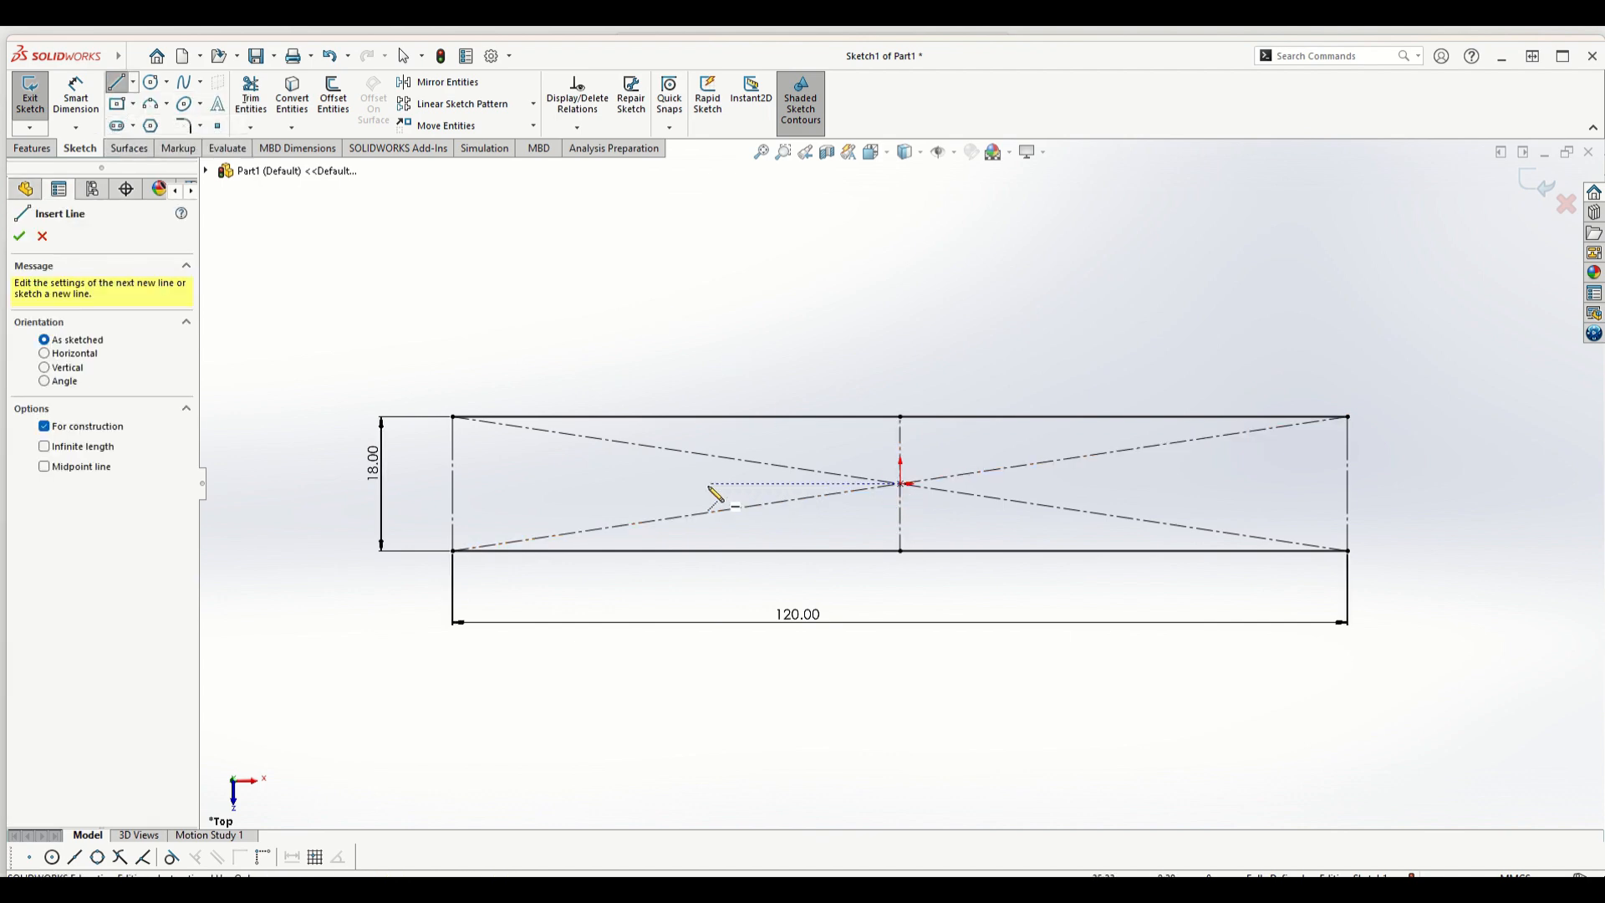
{"action": "left_click", "coordinate": [452, 483]}
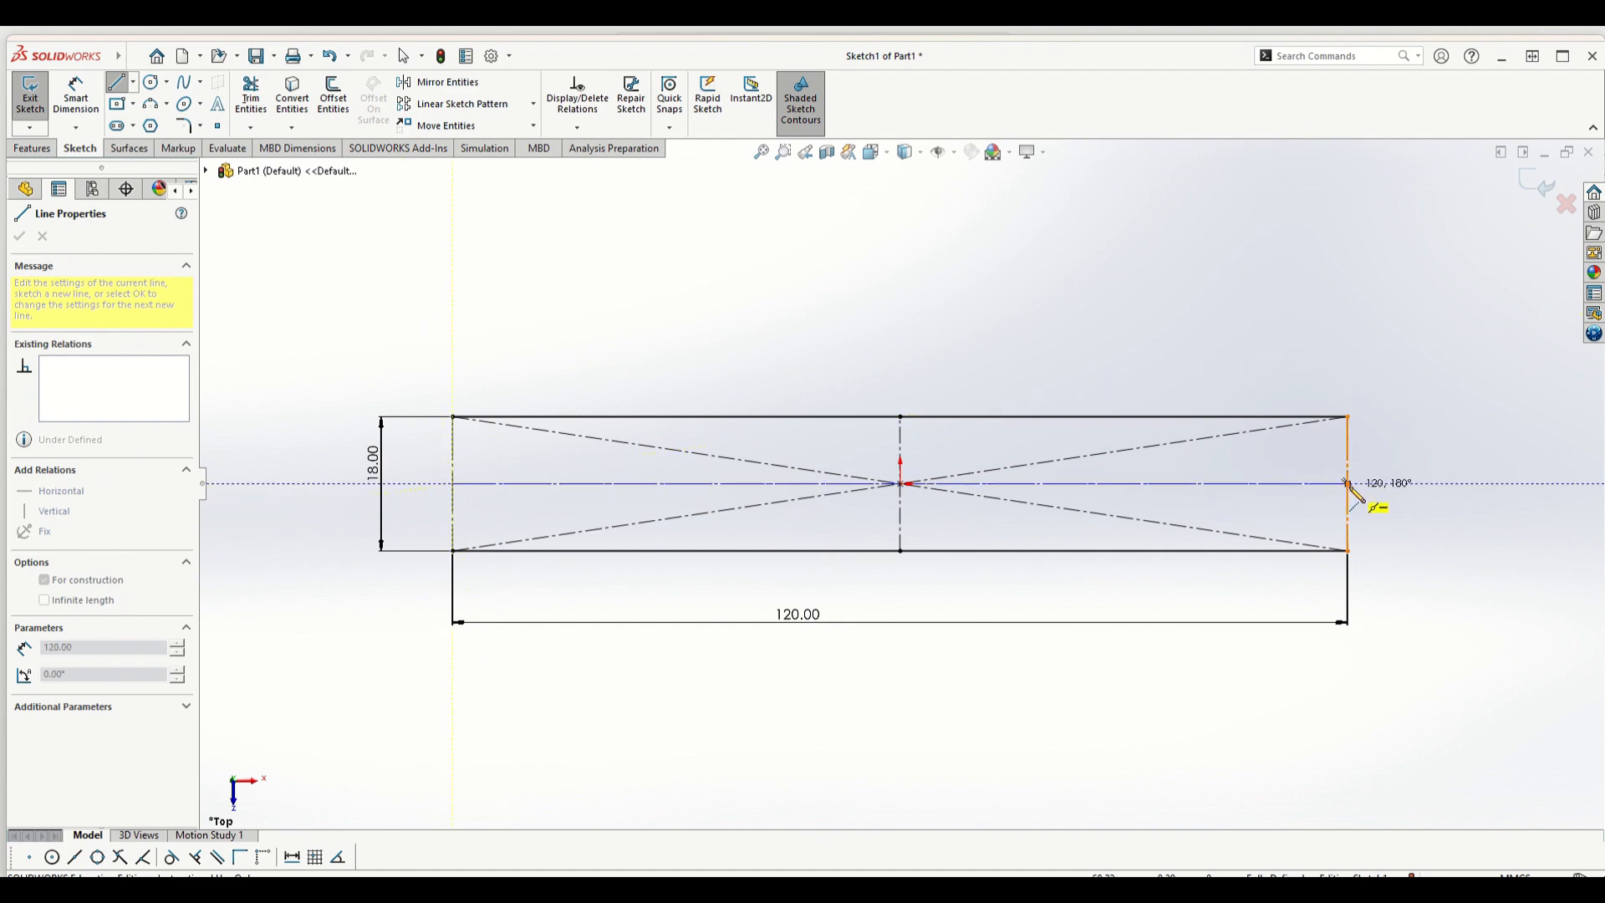
{"action": "left_click", "coordinate": [1347, 483]}
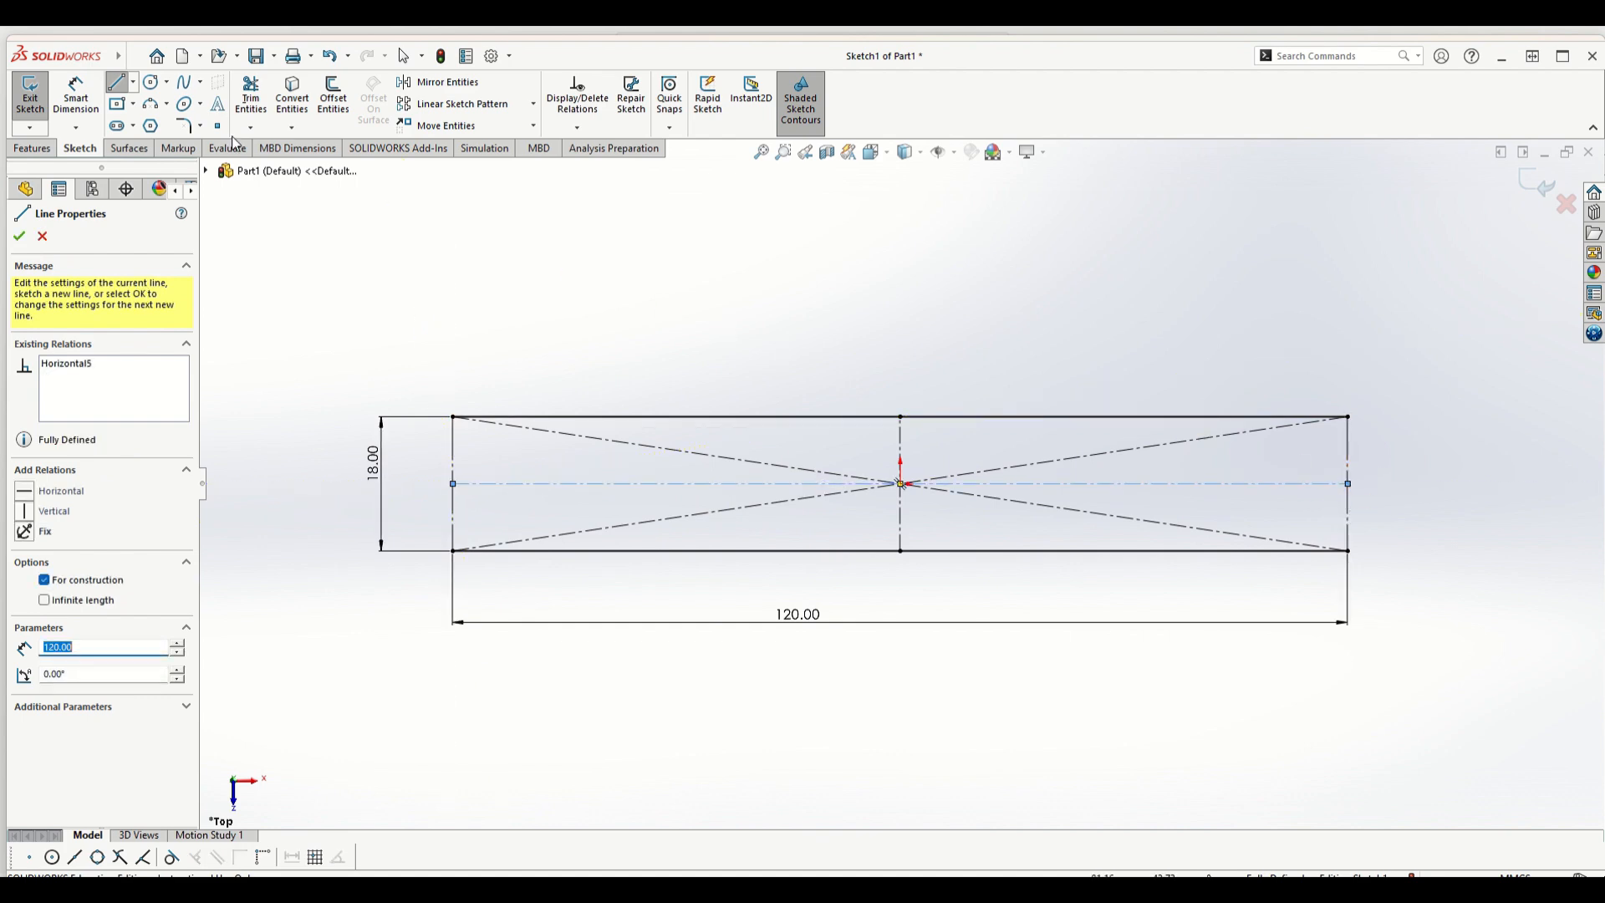
{"action": "left_click", "coordinate": [117, 88]}
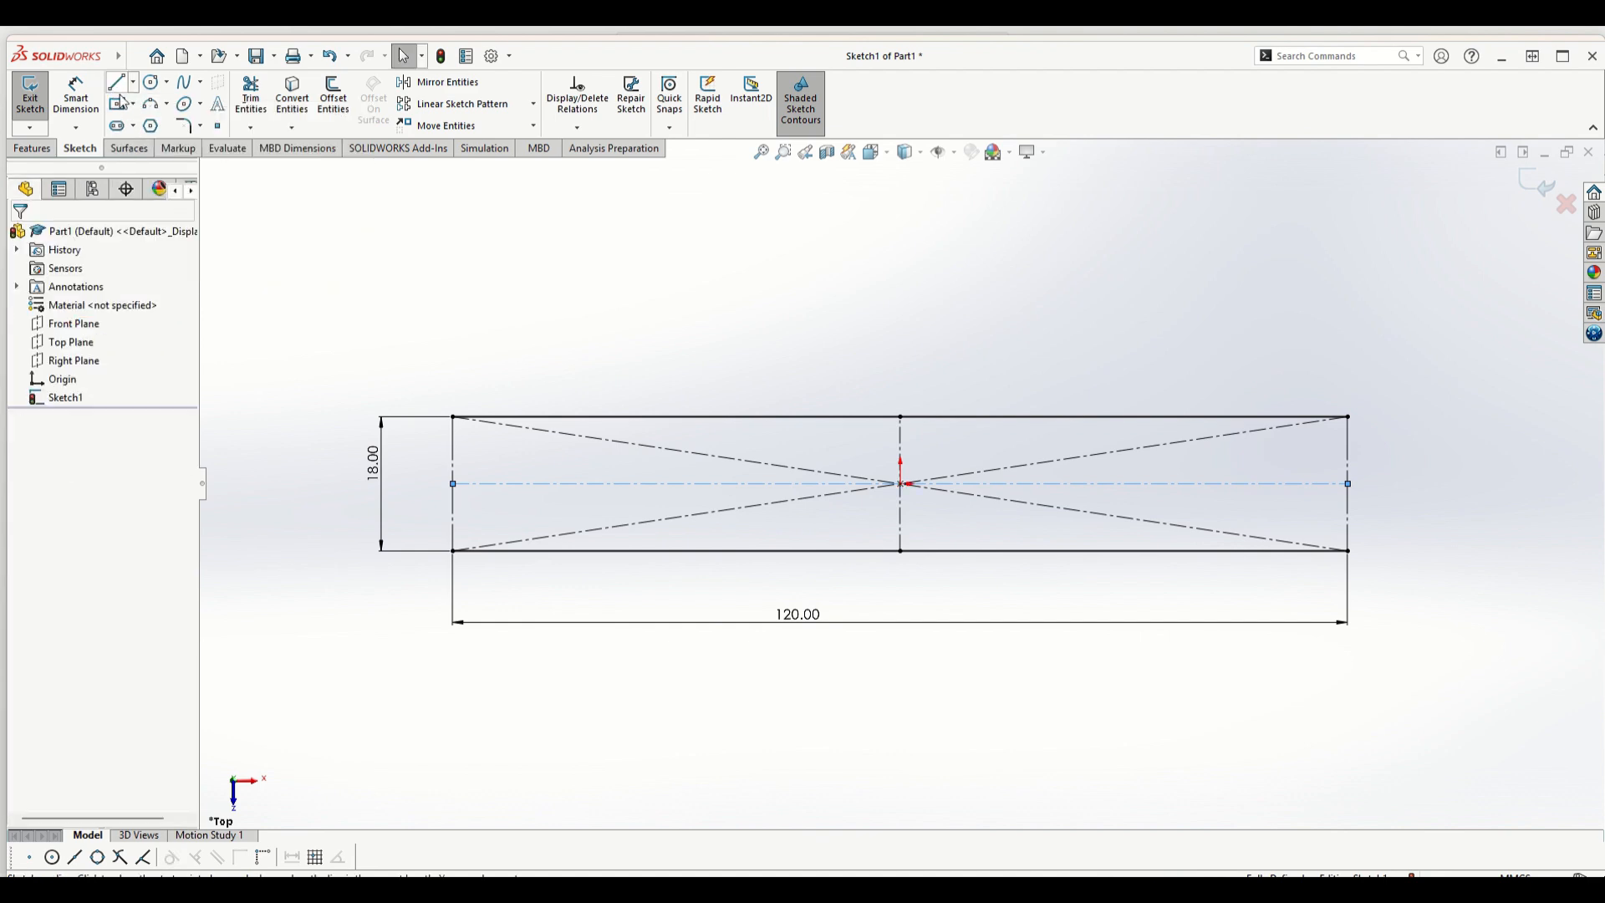
{"action": "left_click", "coordinate": [255, 282]}
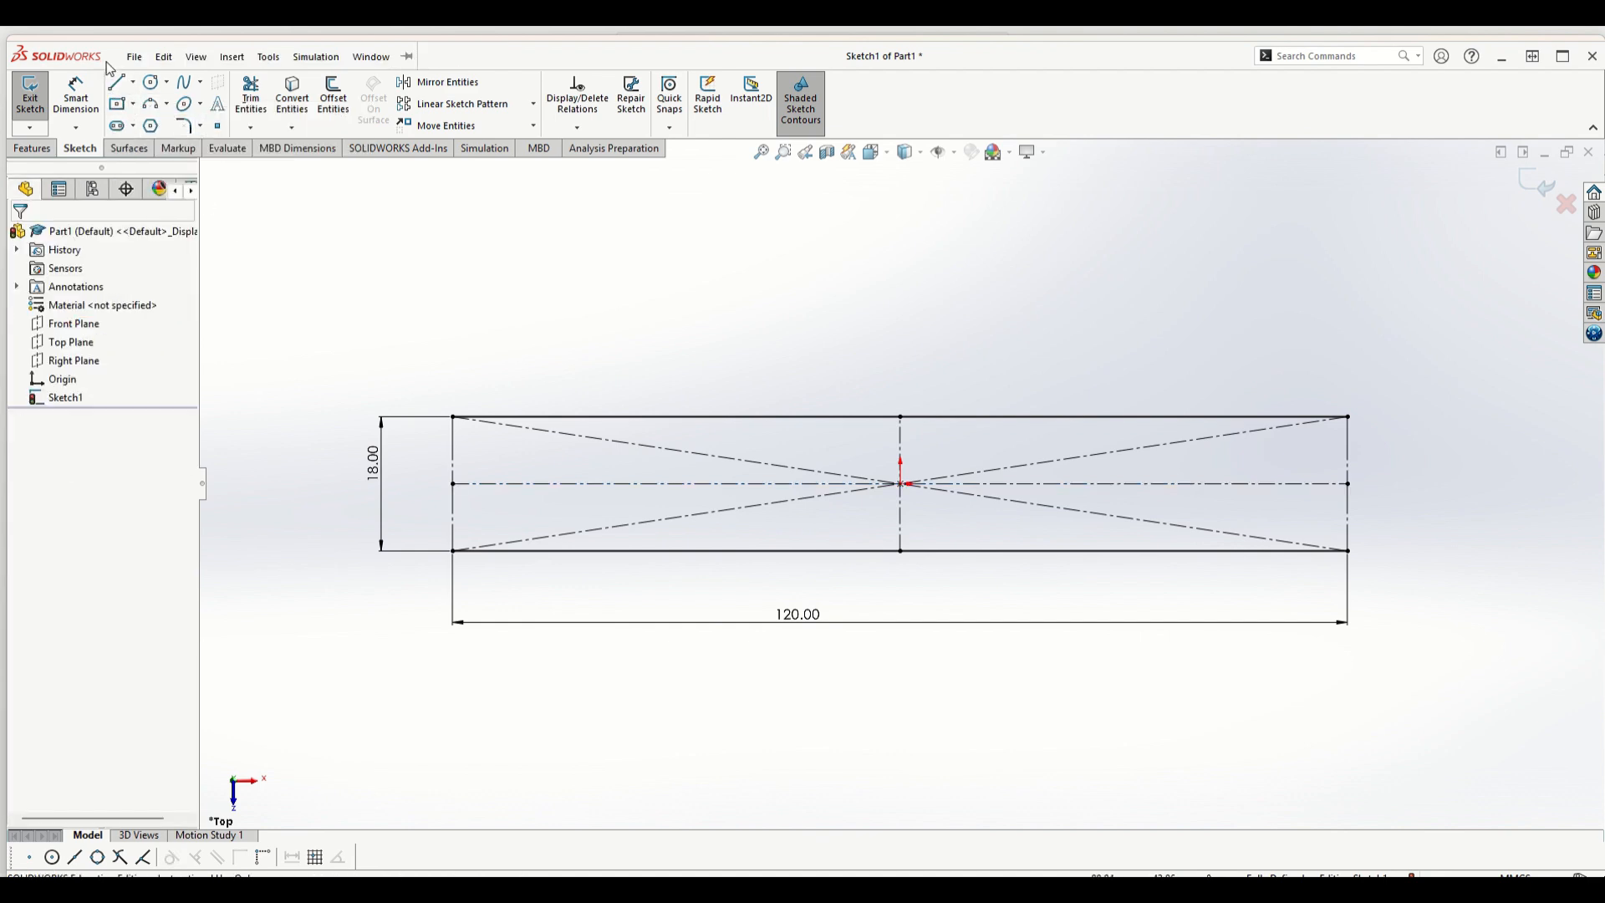
- Draw an outward-bulging 3 Point Arc of about 10.6 mm radius between the endpoints of the rectangle's left short side
{"action": "left_click", "coordinate": [168, 108]}
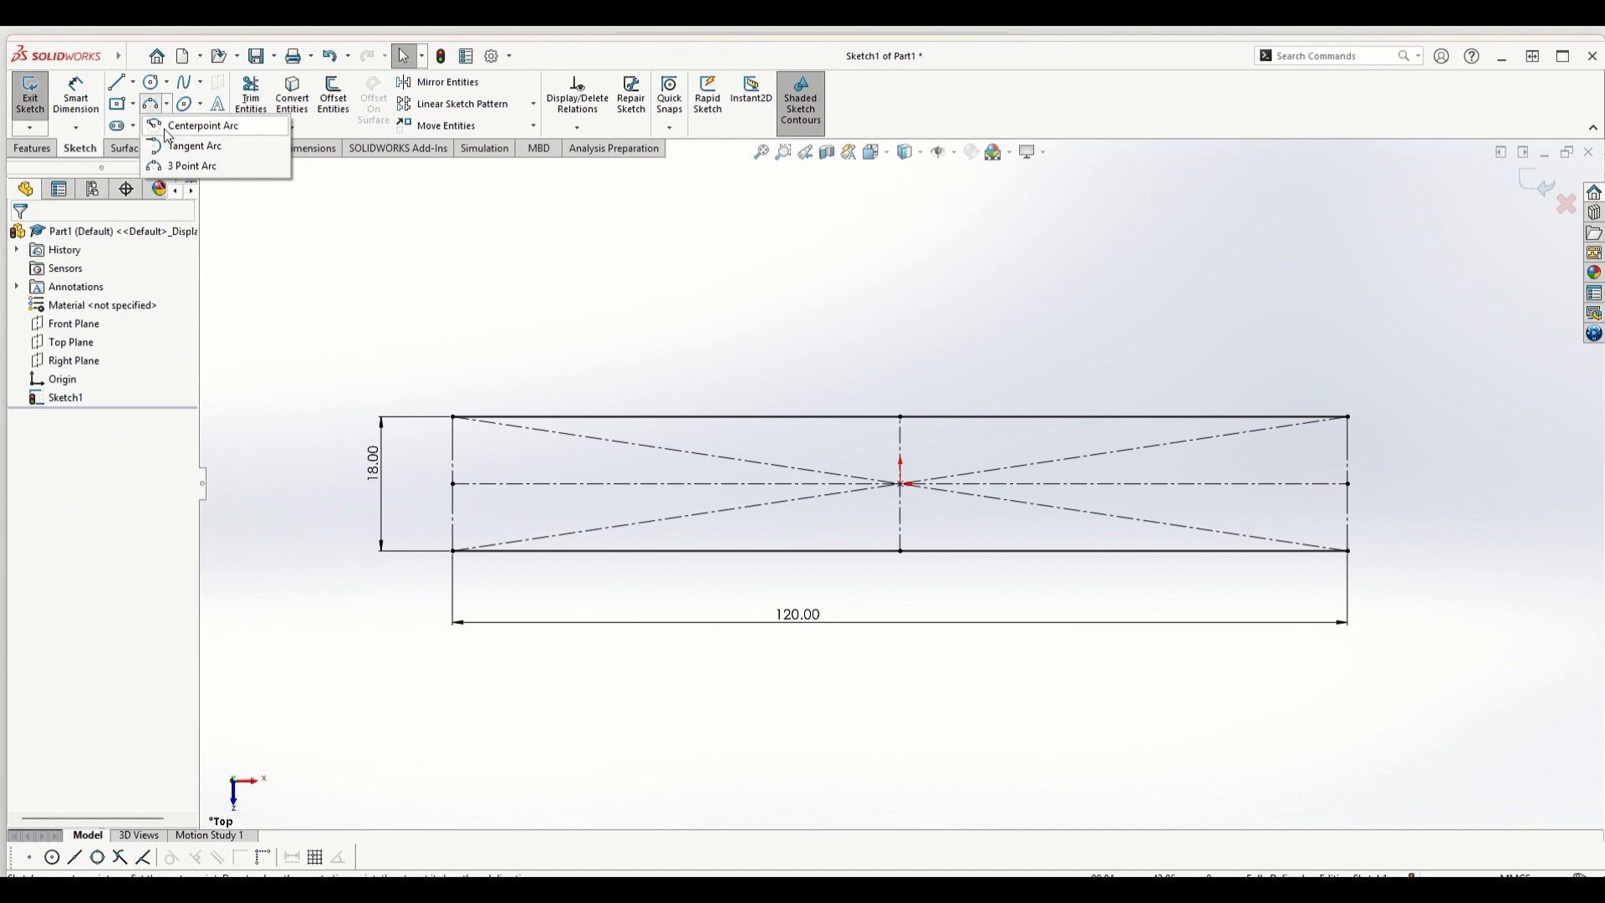
{"action": "left_click", "coordinate": [170, 167]}
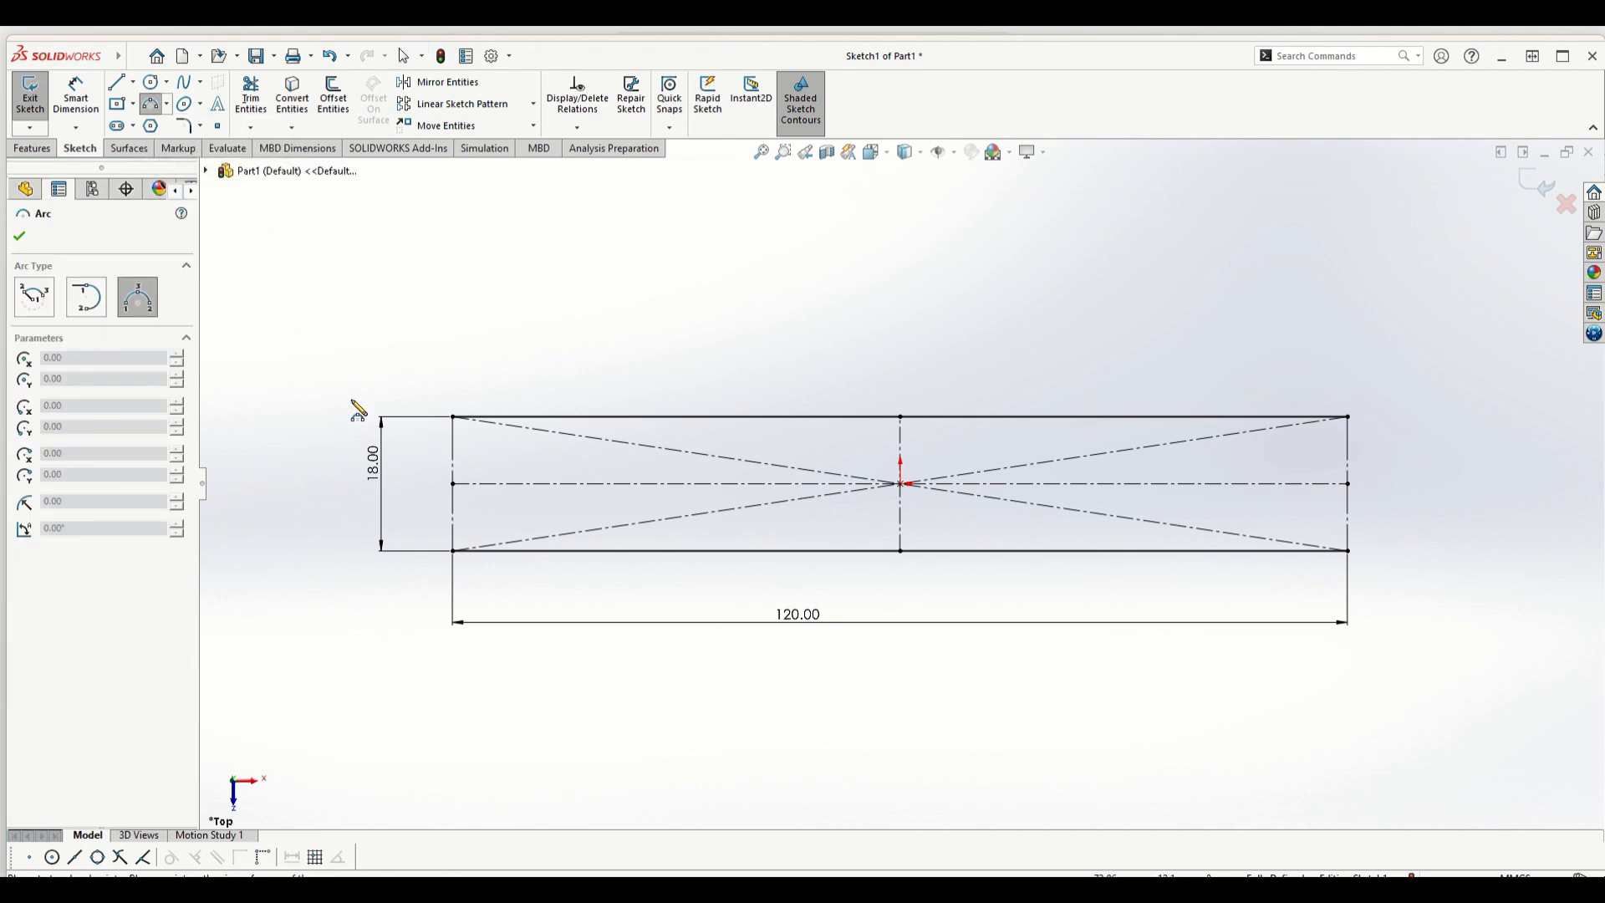
{"action": "left_click", "coordinate": [453, 551]}
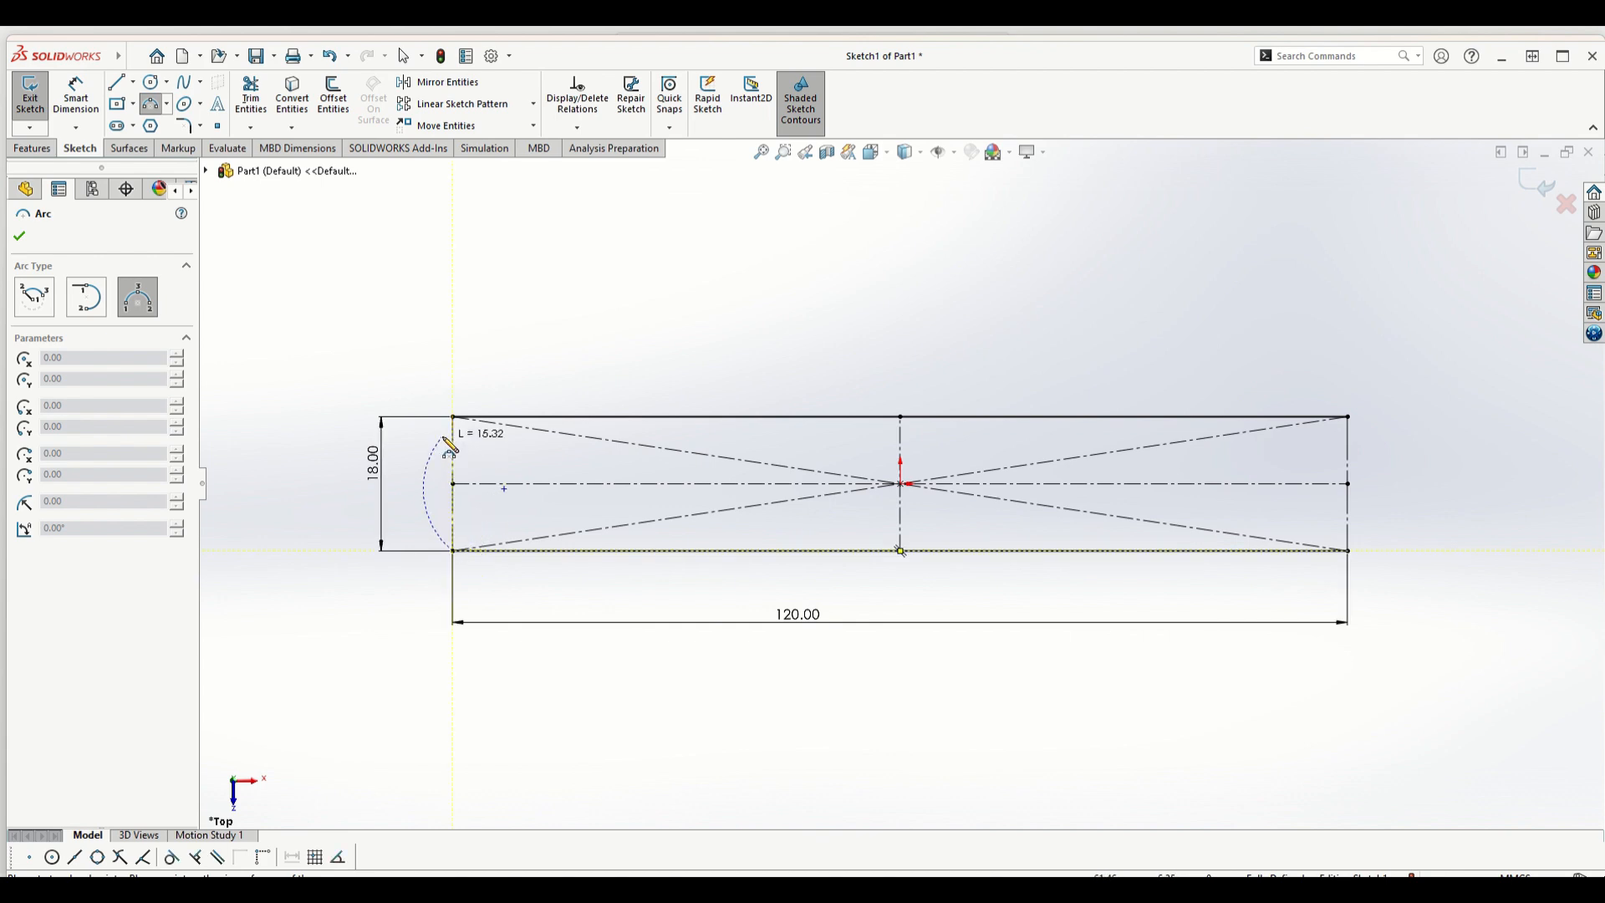
{"action": "left_click", "coordinate": [453, 416]}
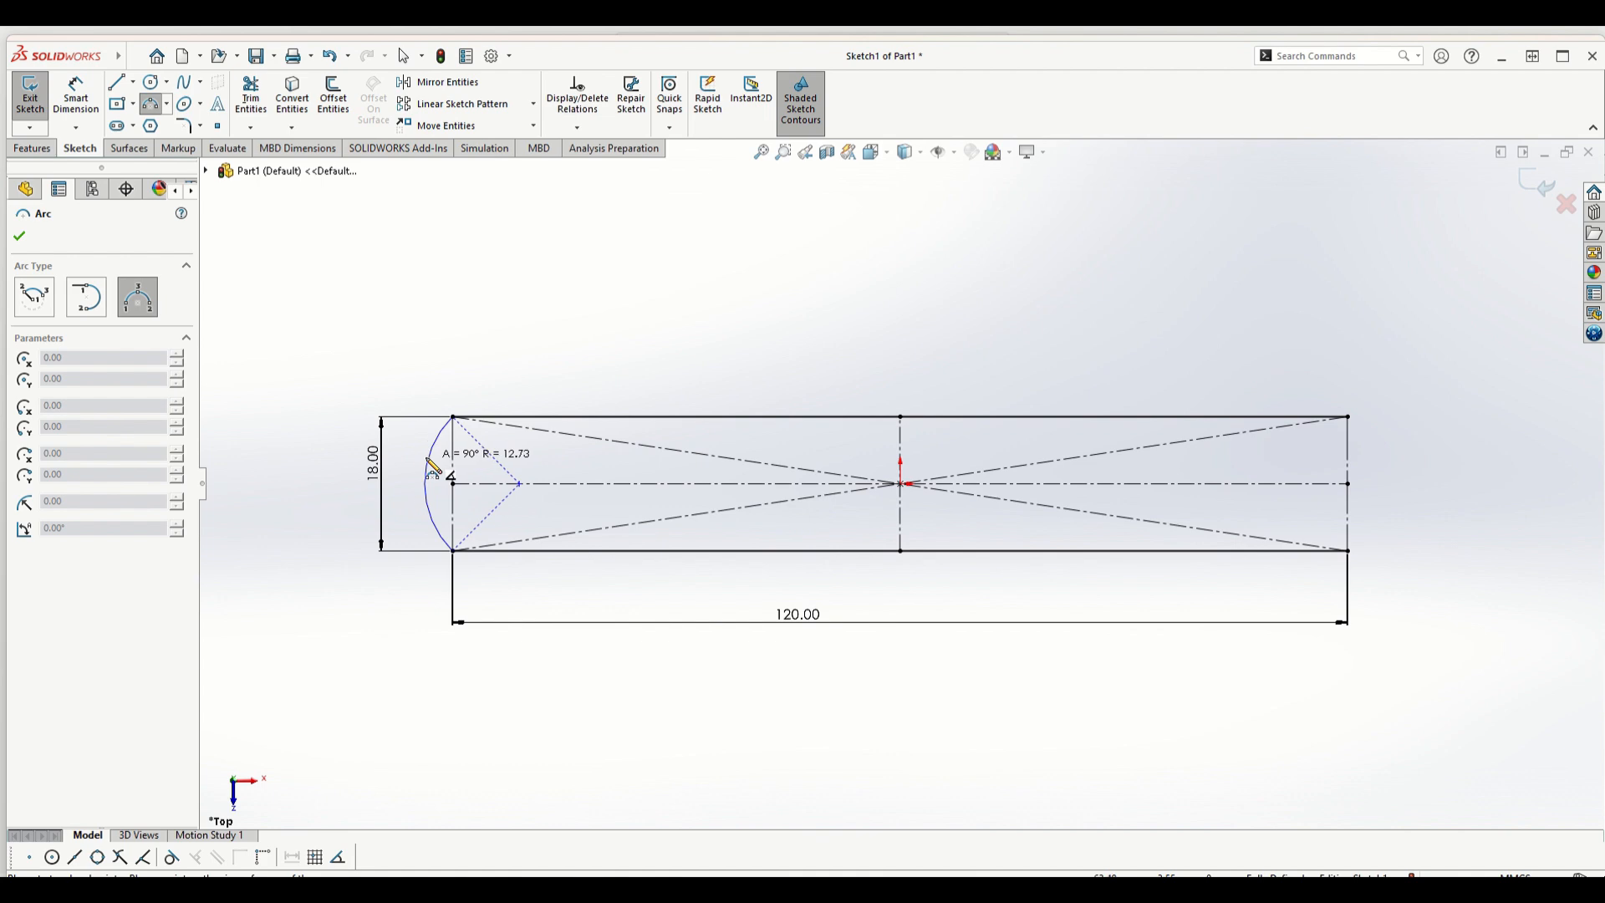
{"action": "left_click", "coordinate": [416, 484]}
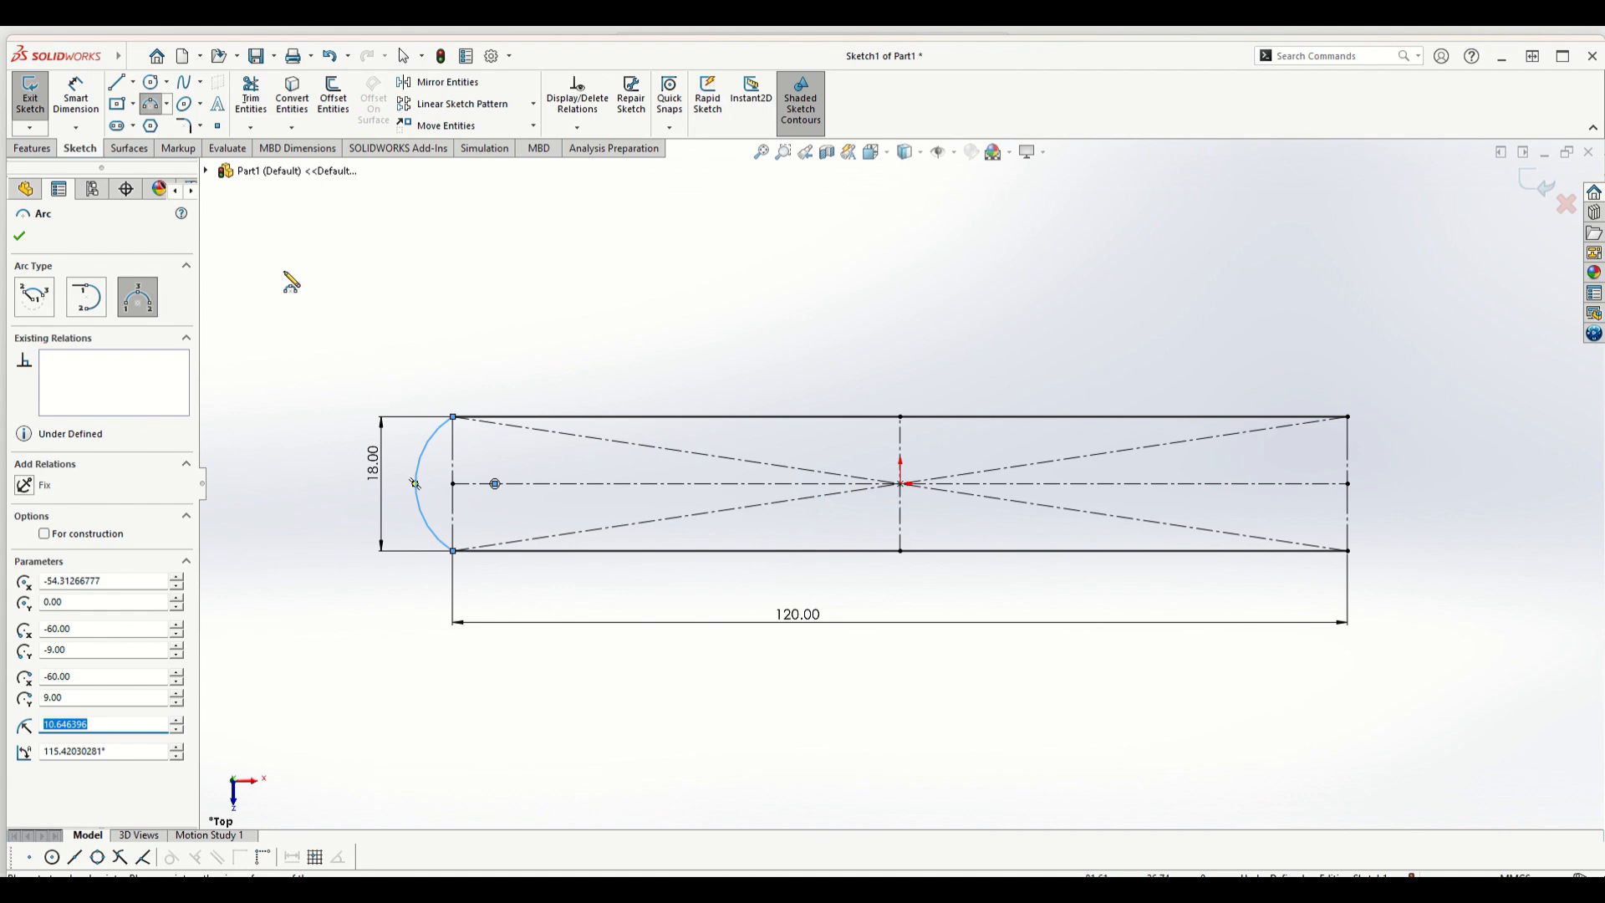
- Dimension the radius of the arc at the rectangle's left end and set it to 30 mm
{"action": "left_click", "coordinate": [76, 96]}
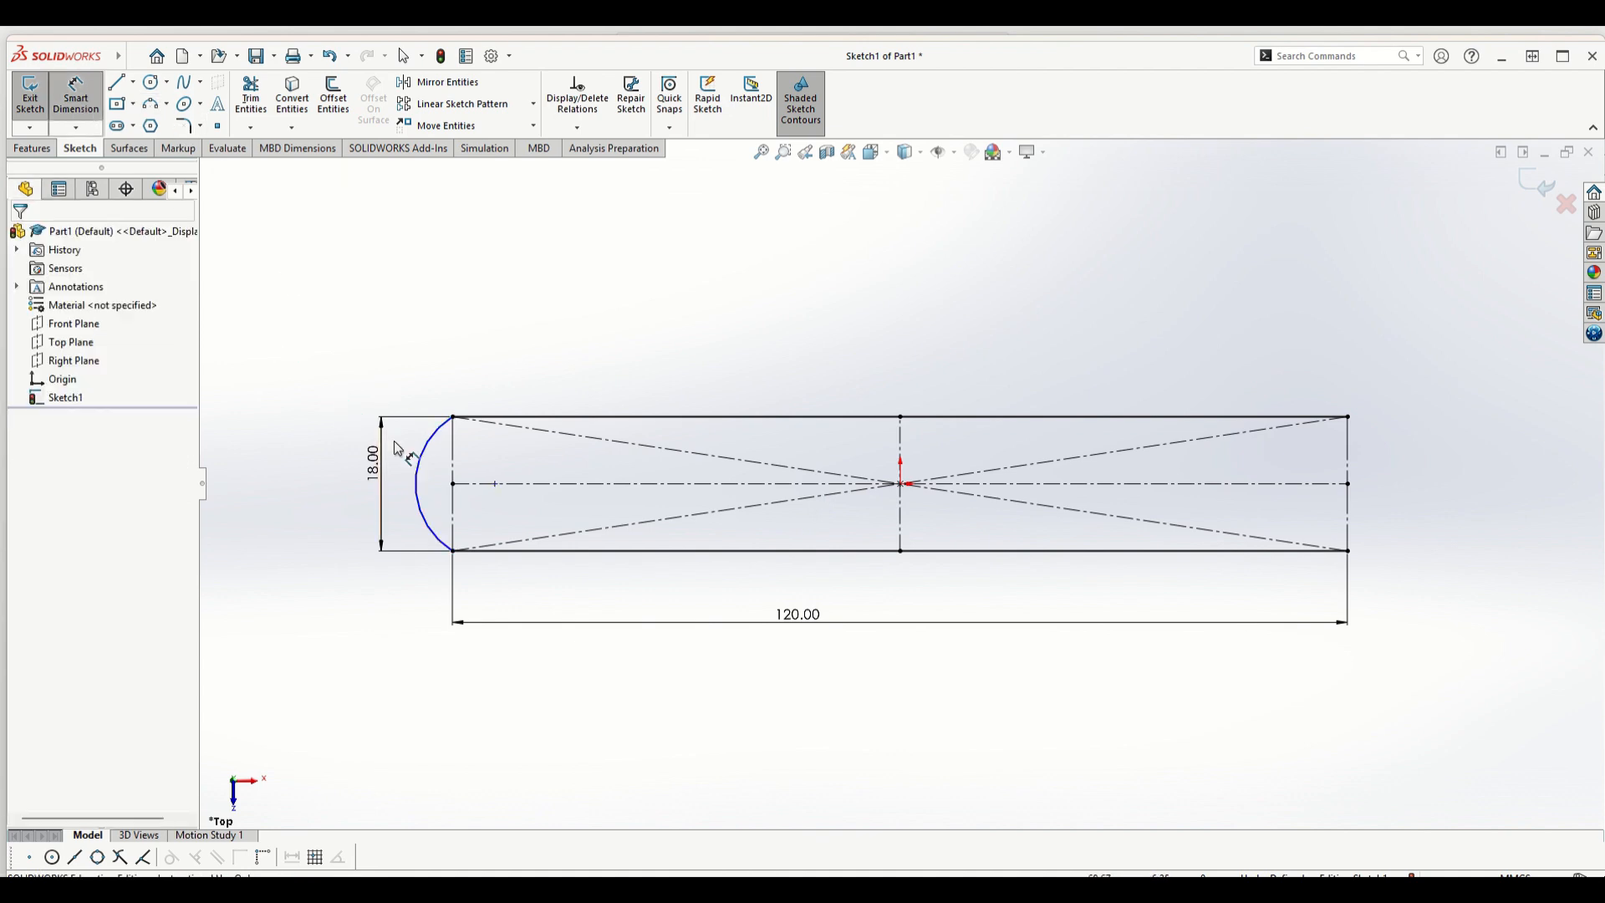
{"action": "left_click", "coordinate": [426, 464]}
{"action": "left_click", "coordinate": [478, 468]}
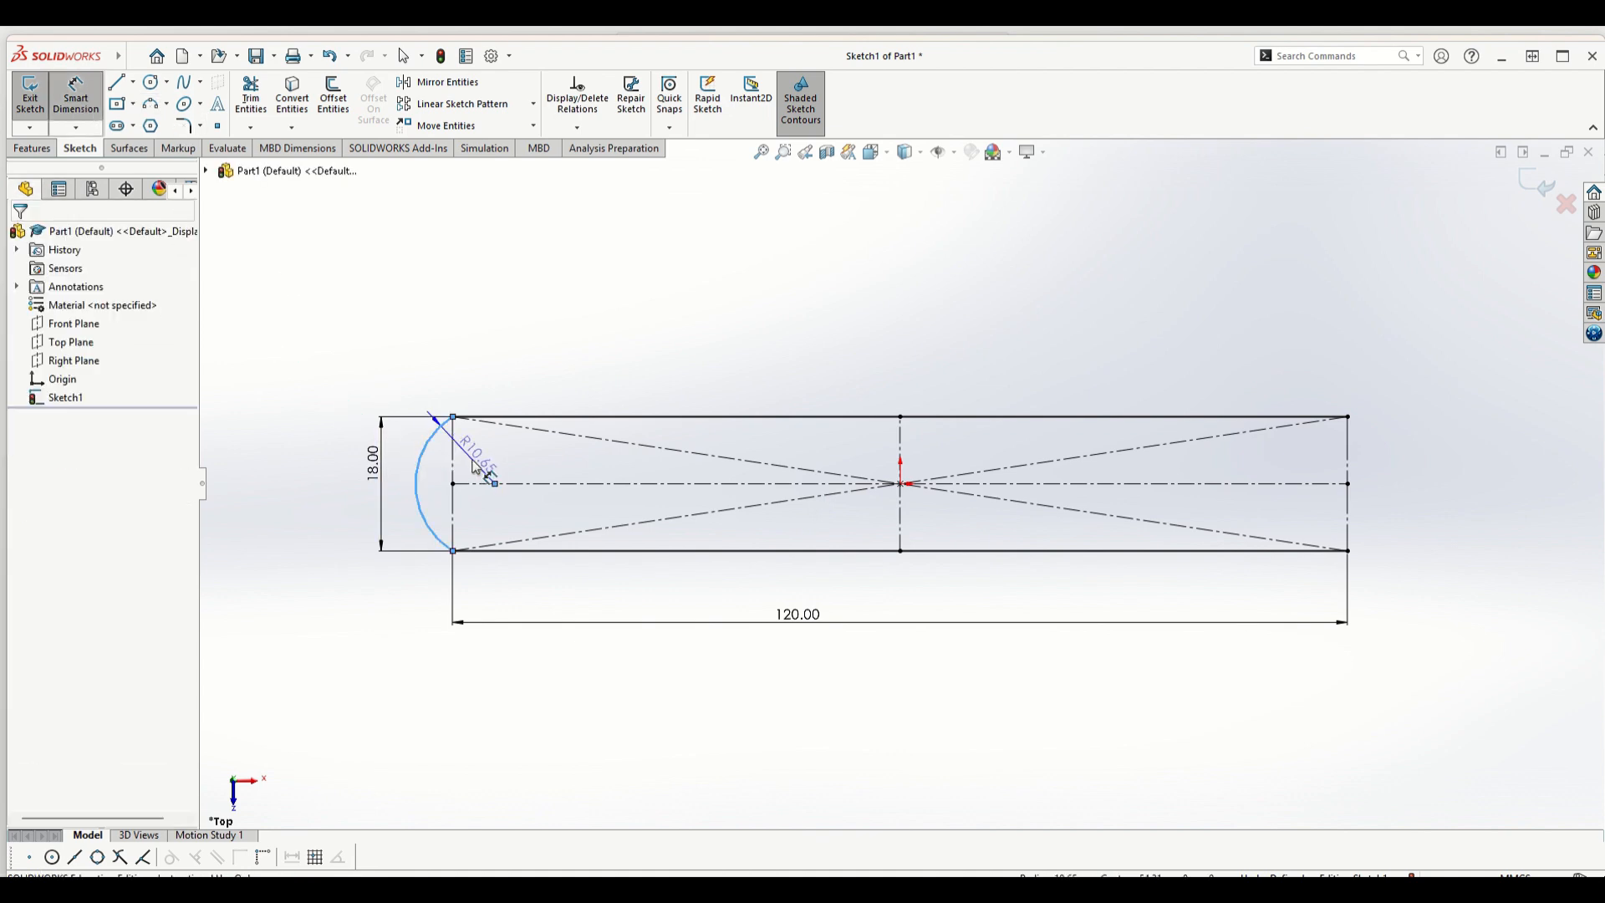
{"action": "type", "text": "30"}
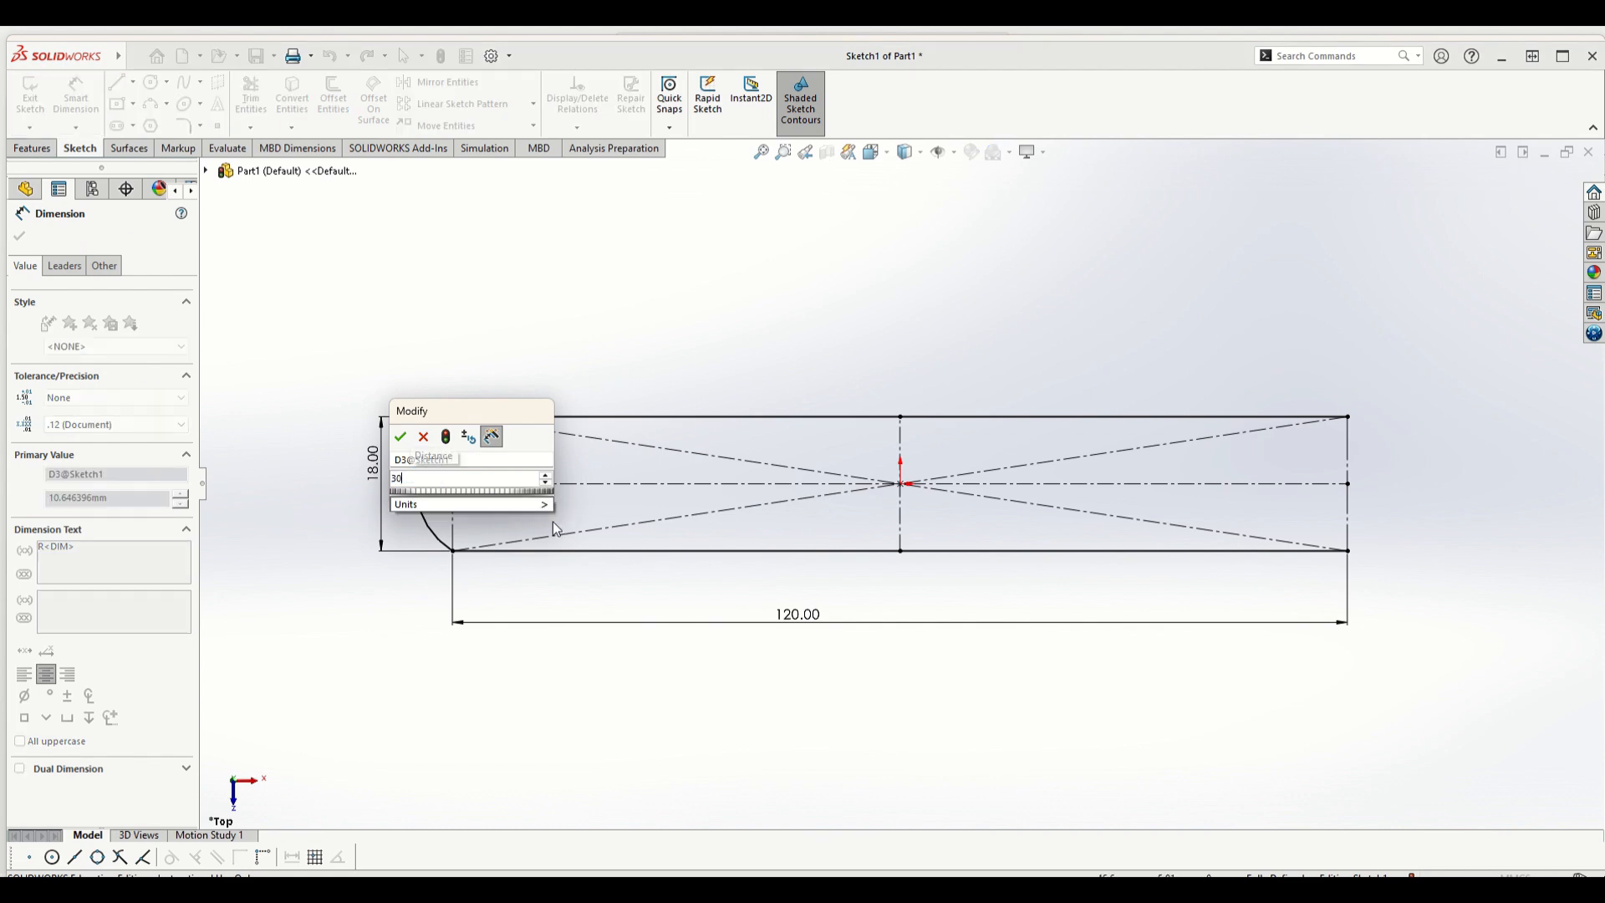
{"action": "key", "text": "Return"}
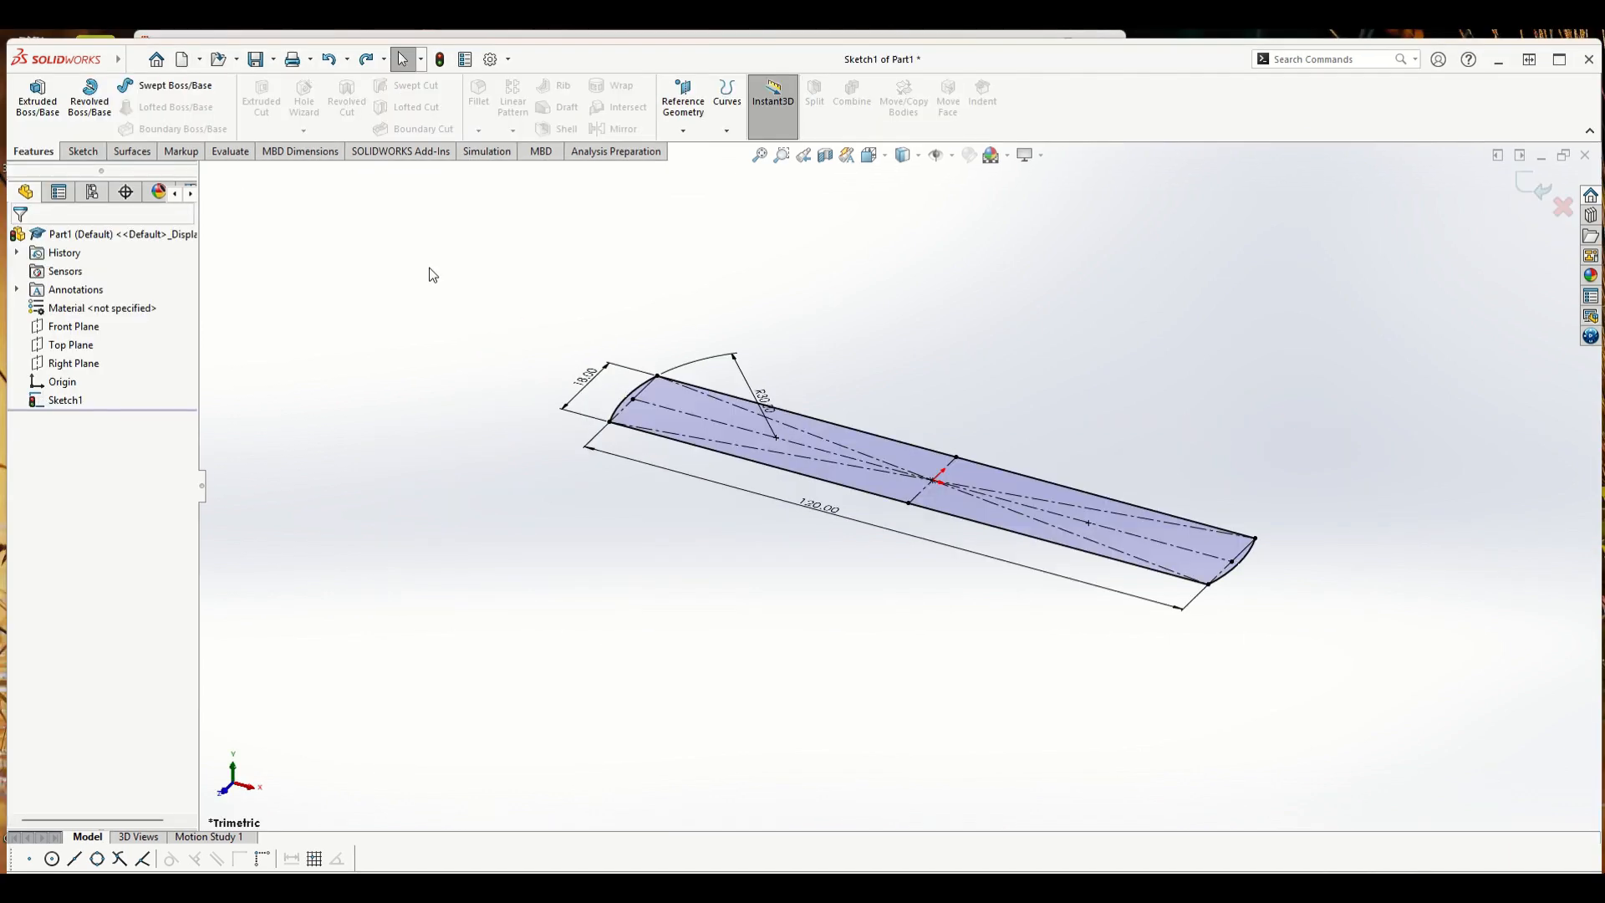
- Extrude the closed sketch profile as a blind boss with a depth of 38 mm from the sketch plane
{"action": "left_click", "coordinate": [77, 345]}
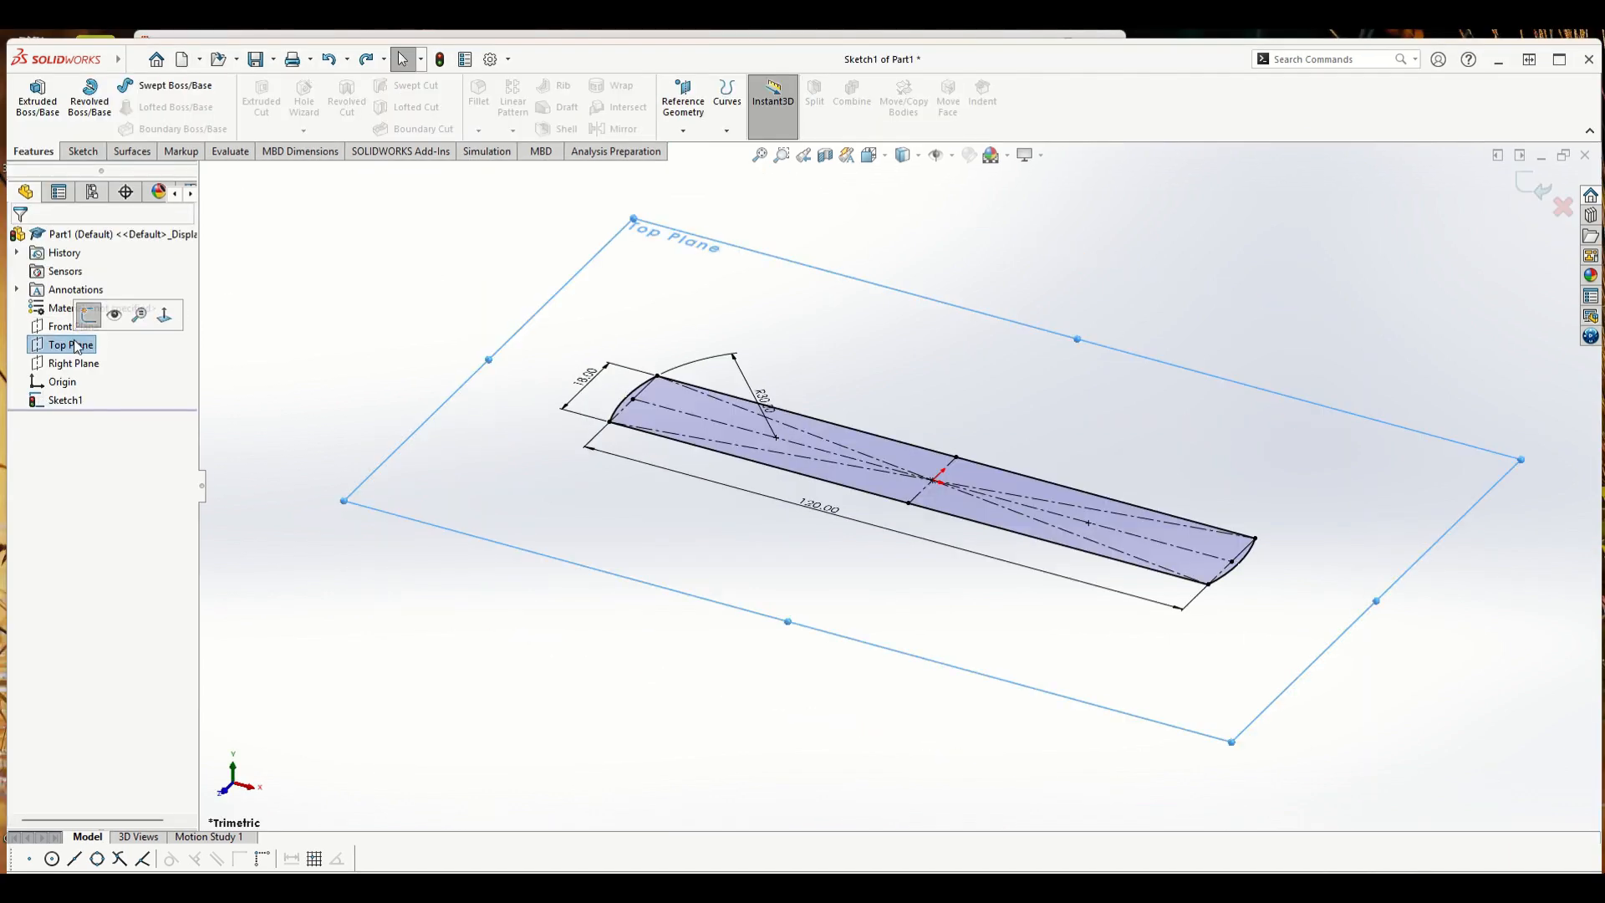
{"action": "left_click", "coordinate": [162, 314]}
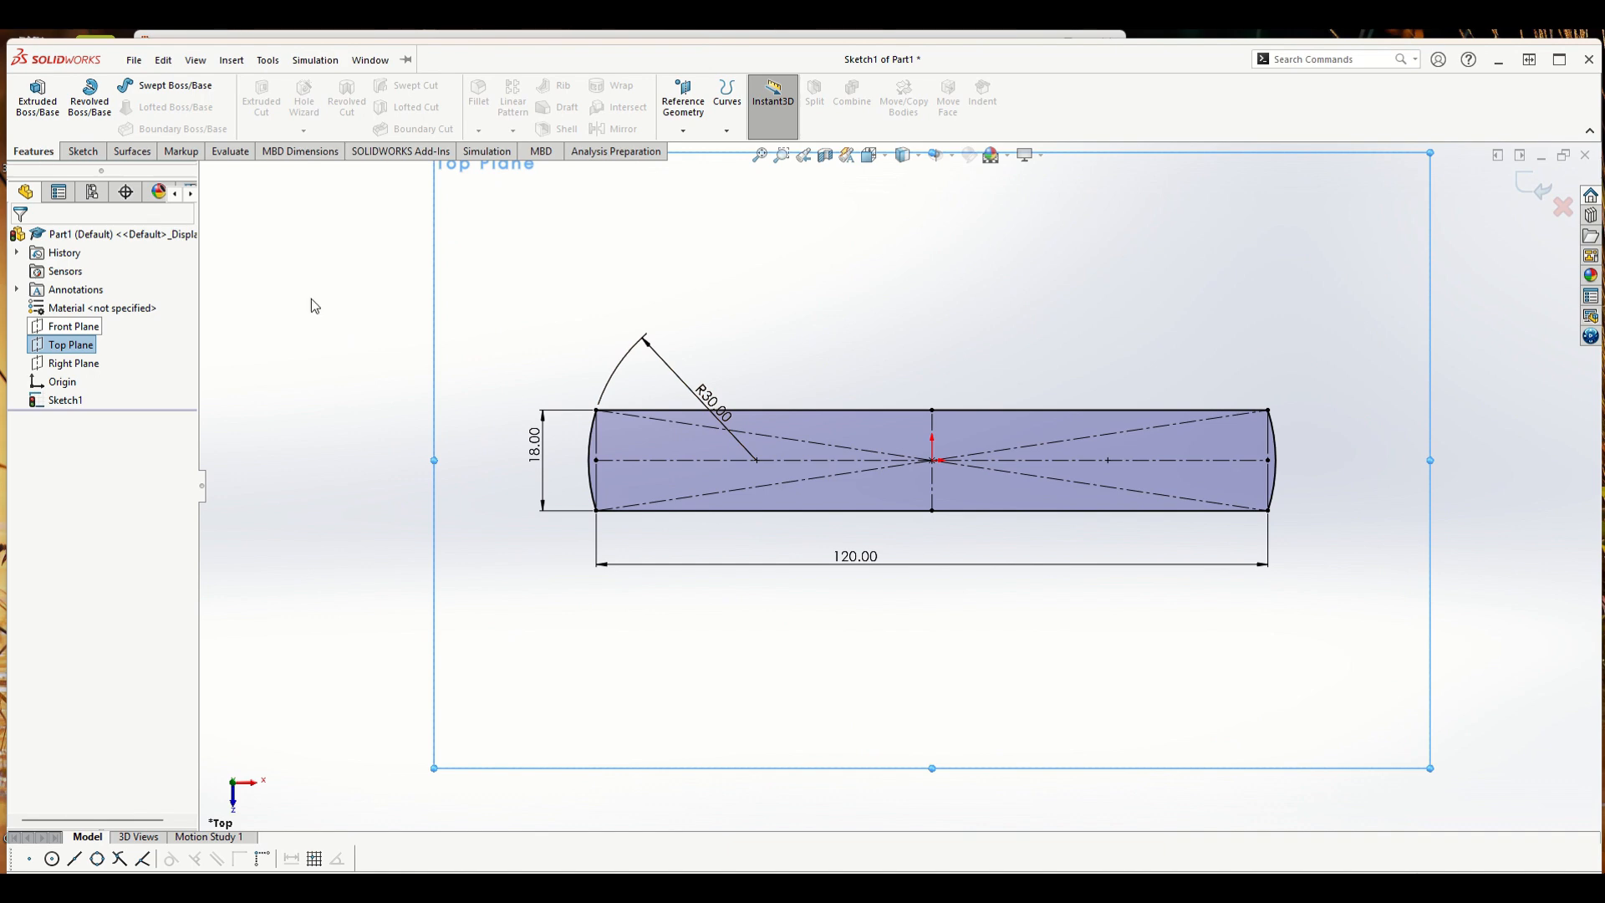
{"action": "left_click", "coordinate": [38, 125]}
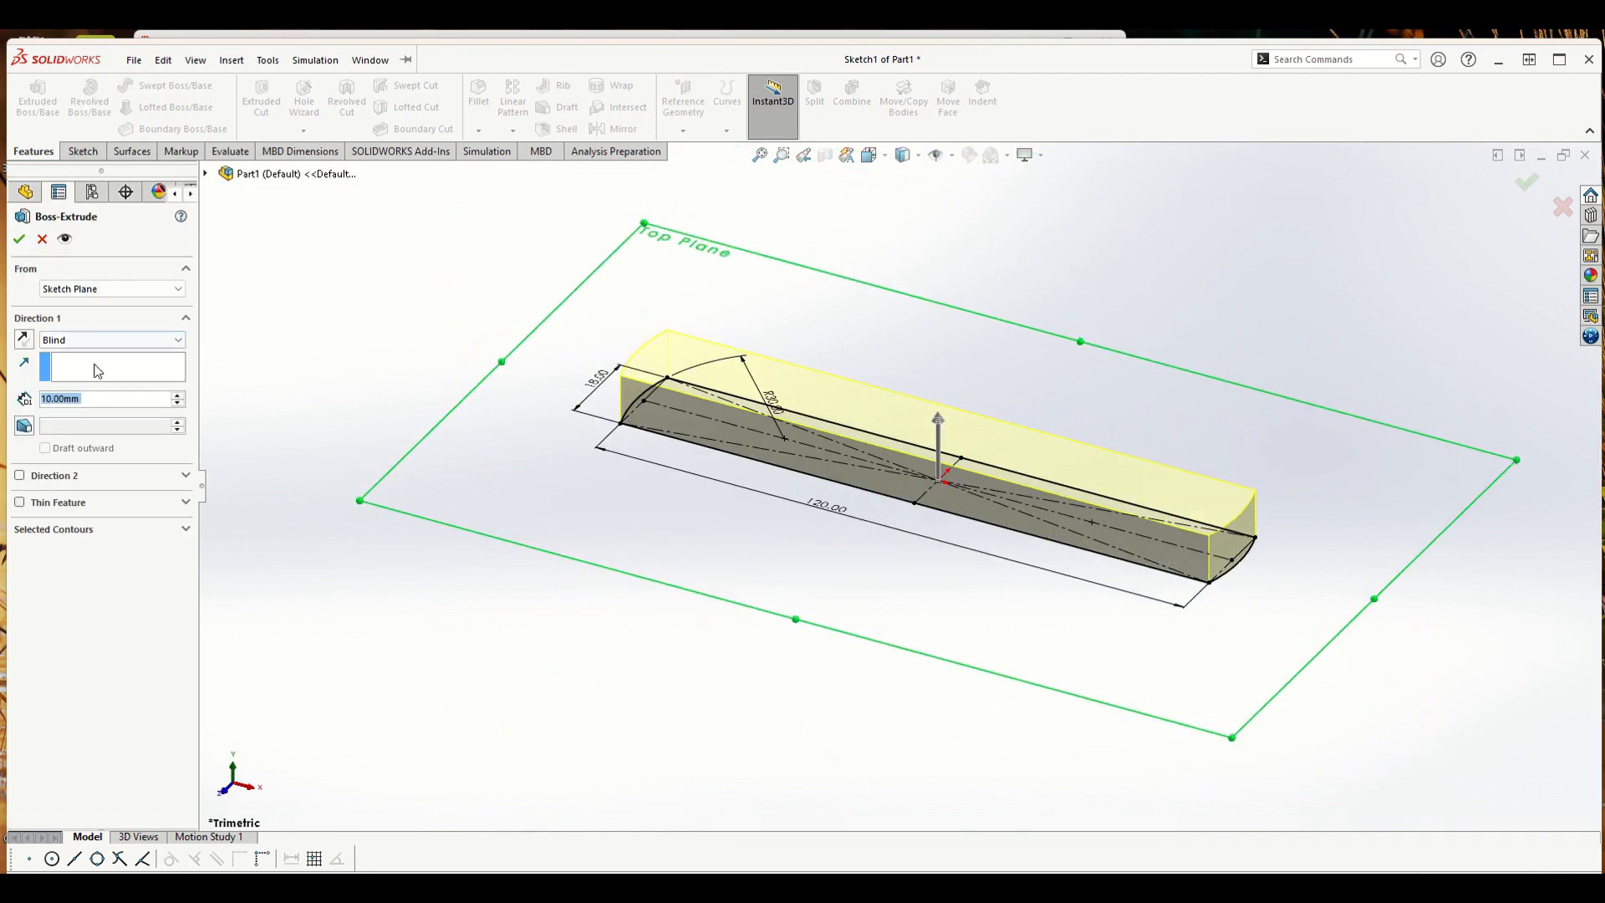
{"action": "type", "text": "38"}
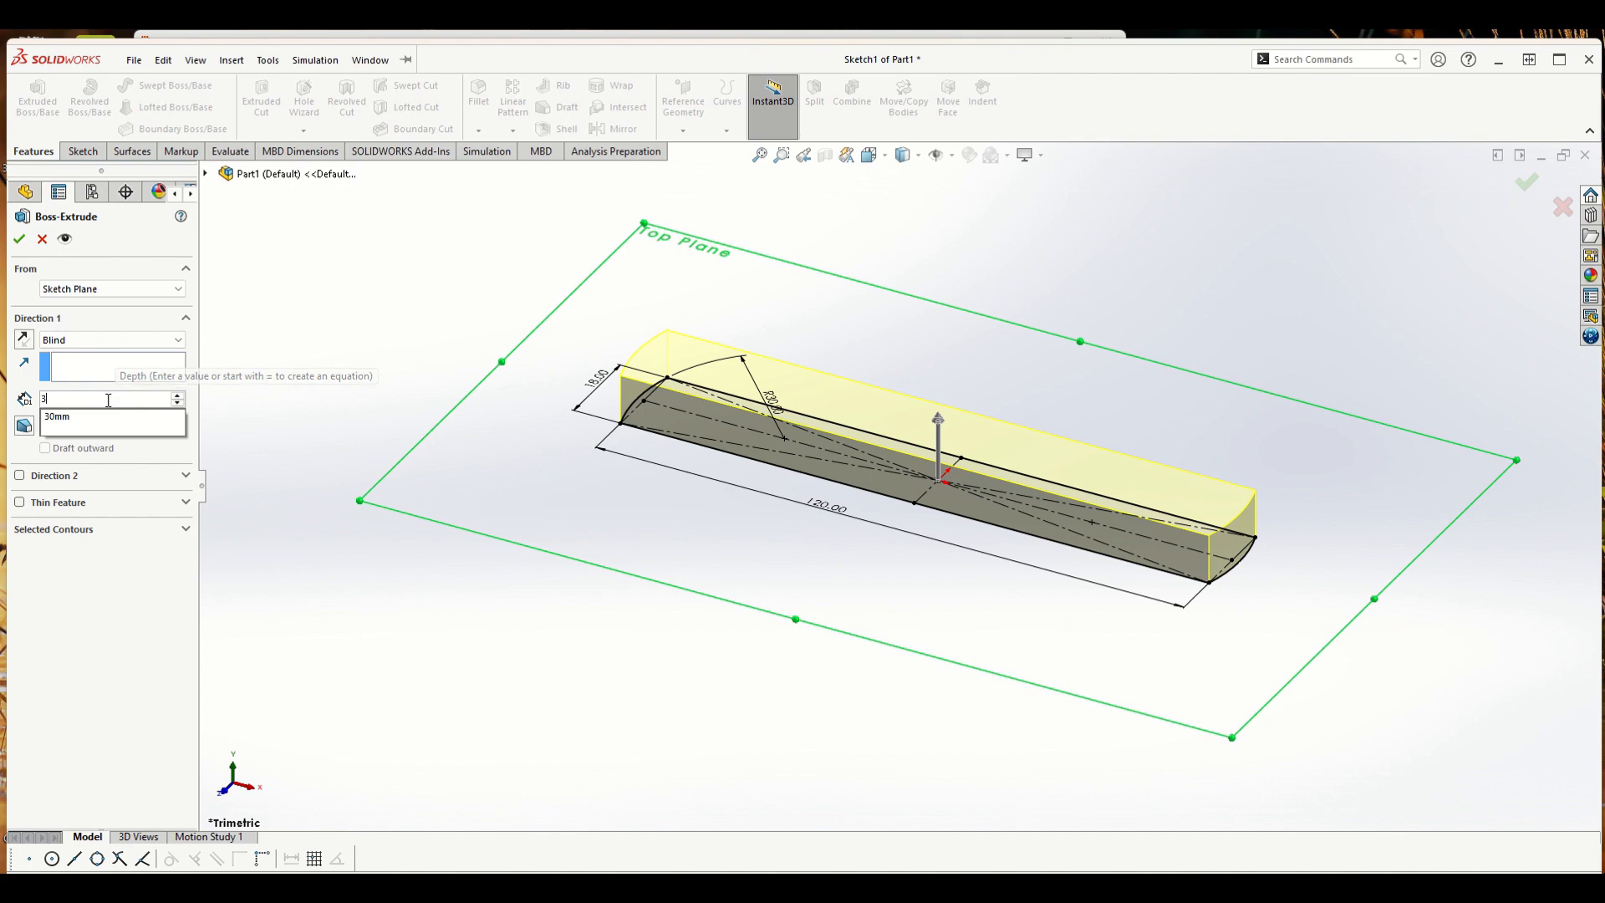
{"action": "key", "text": "Return"}
{"action": "key", "text": "Return"}
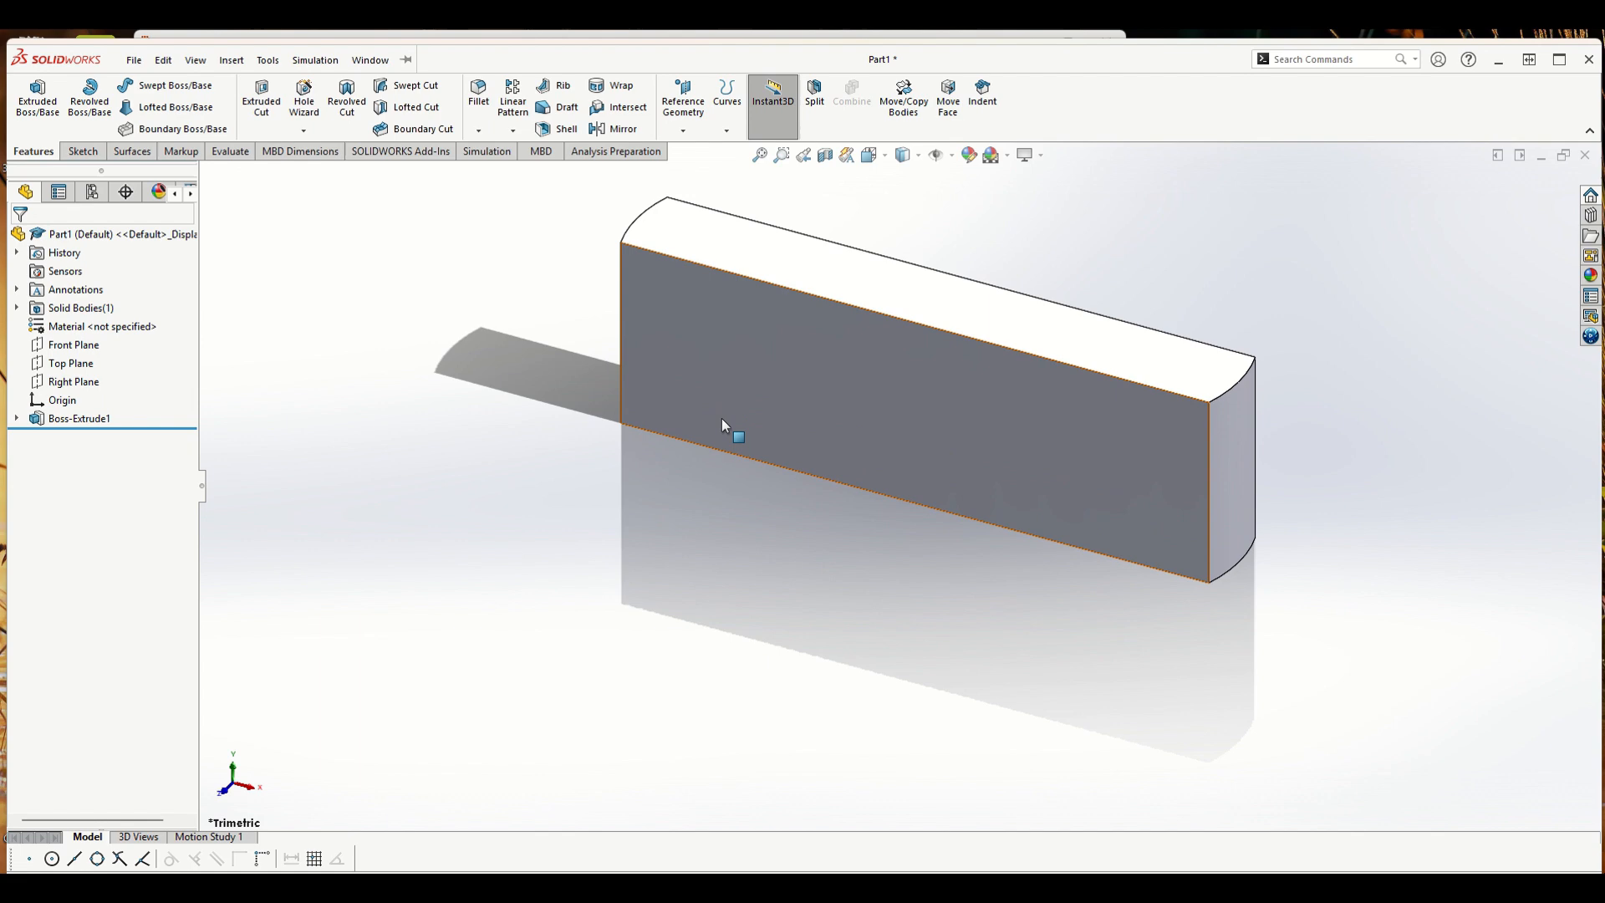
- Rename the extruded boss feature in the design tree as Stock
{"action": "left_click", "coordinate": [104, 420]}
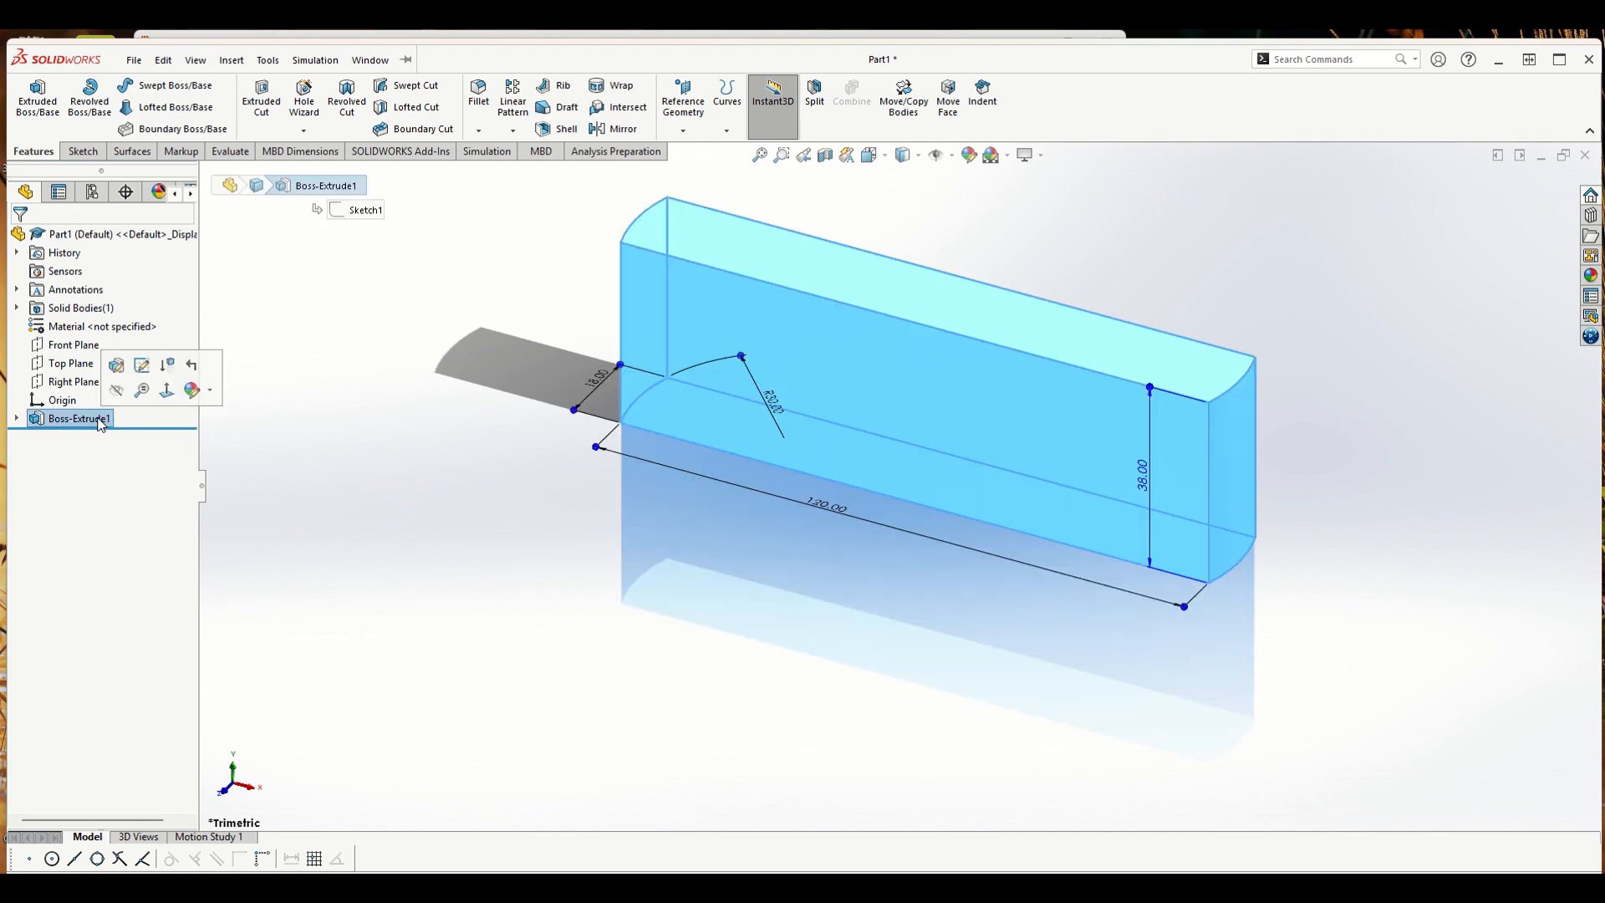
{"action": "left_click", "coordinate": [98, 420]}
{"action": "type", "text": "S"}
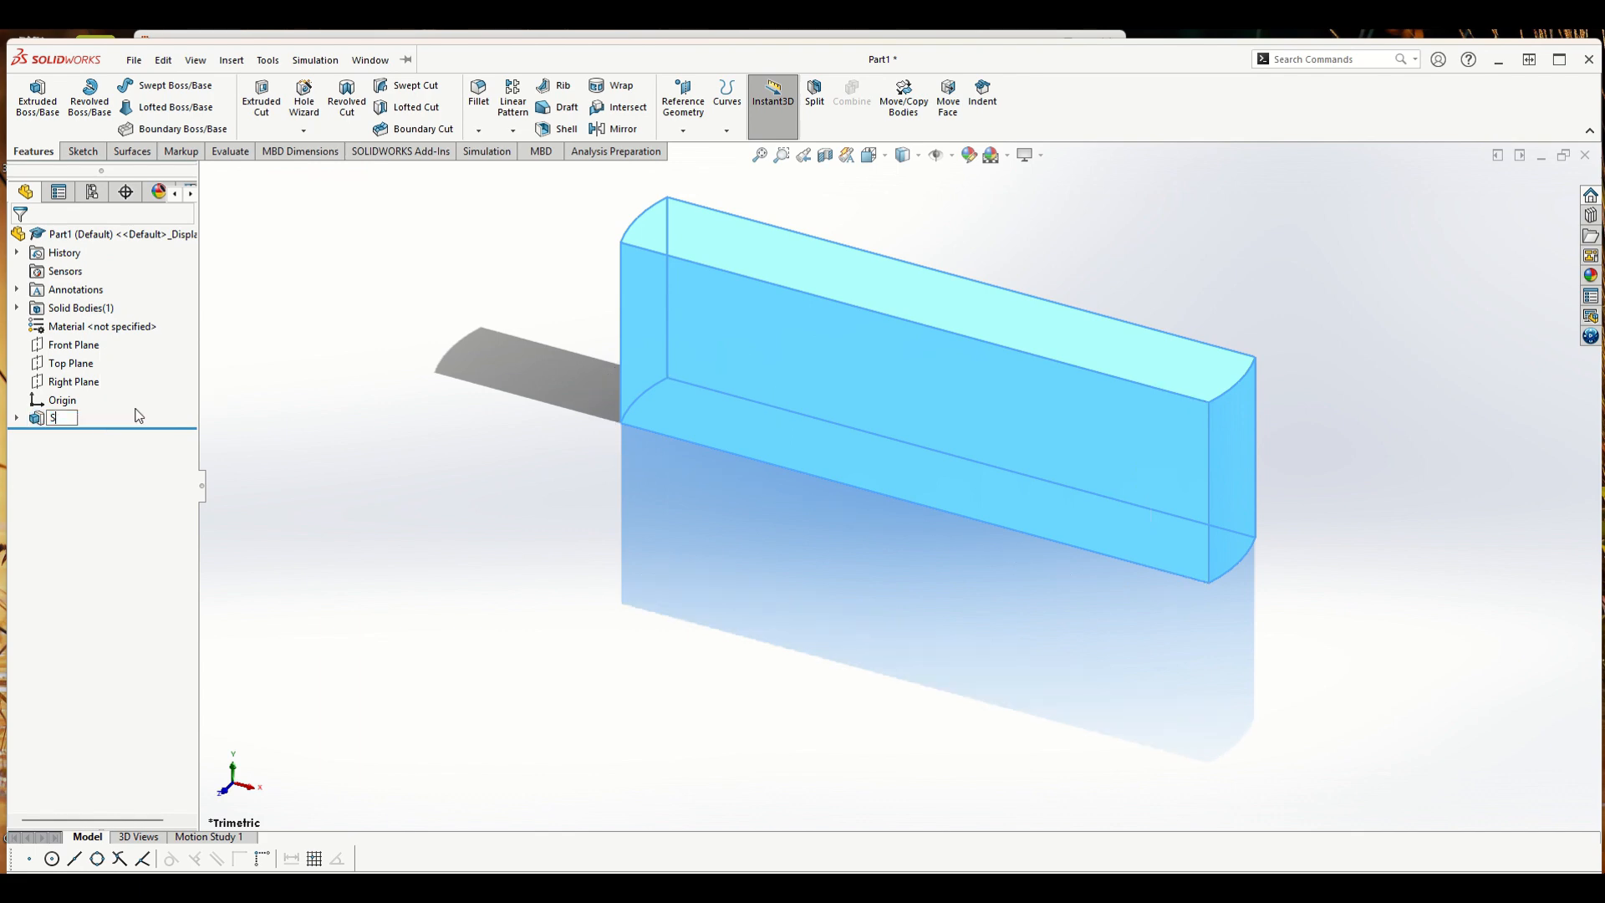
{"action": "type", "text": "tock"}
{"action": "left_click", "coordinate": [358, 434]}
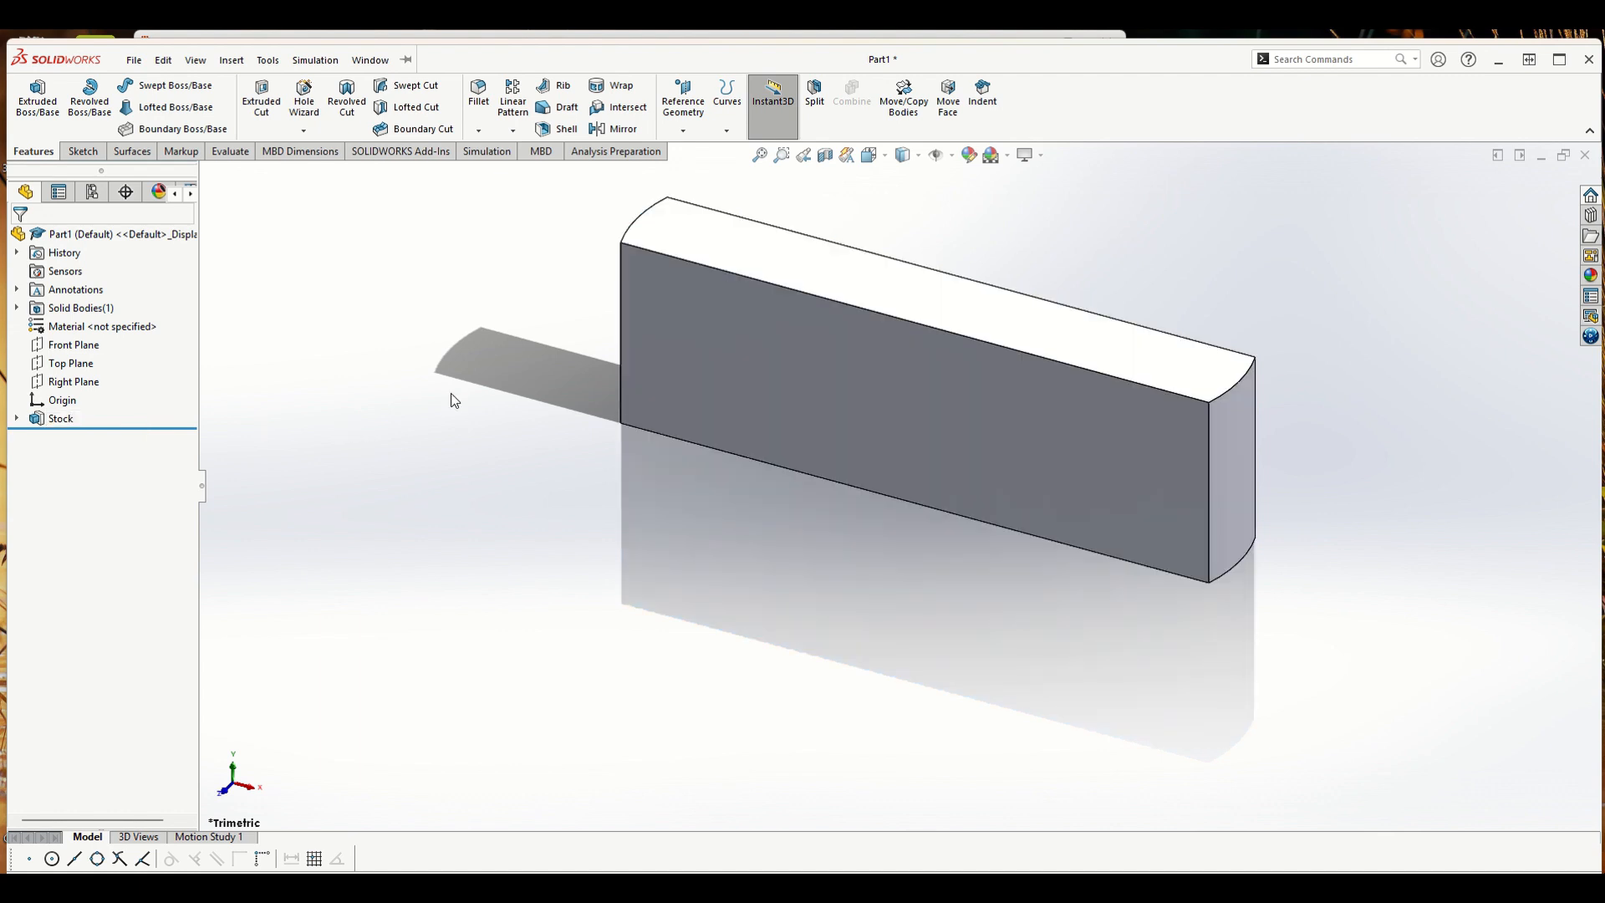
- Apply the satin finished rosewood 2d appearance from the organic wood rosewood folder to the Stock feature
{"action": "right_click", "coordinate": [689, 394]}
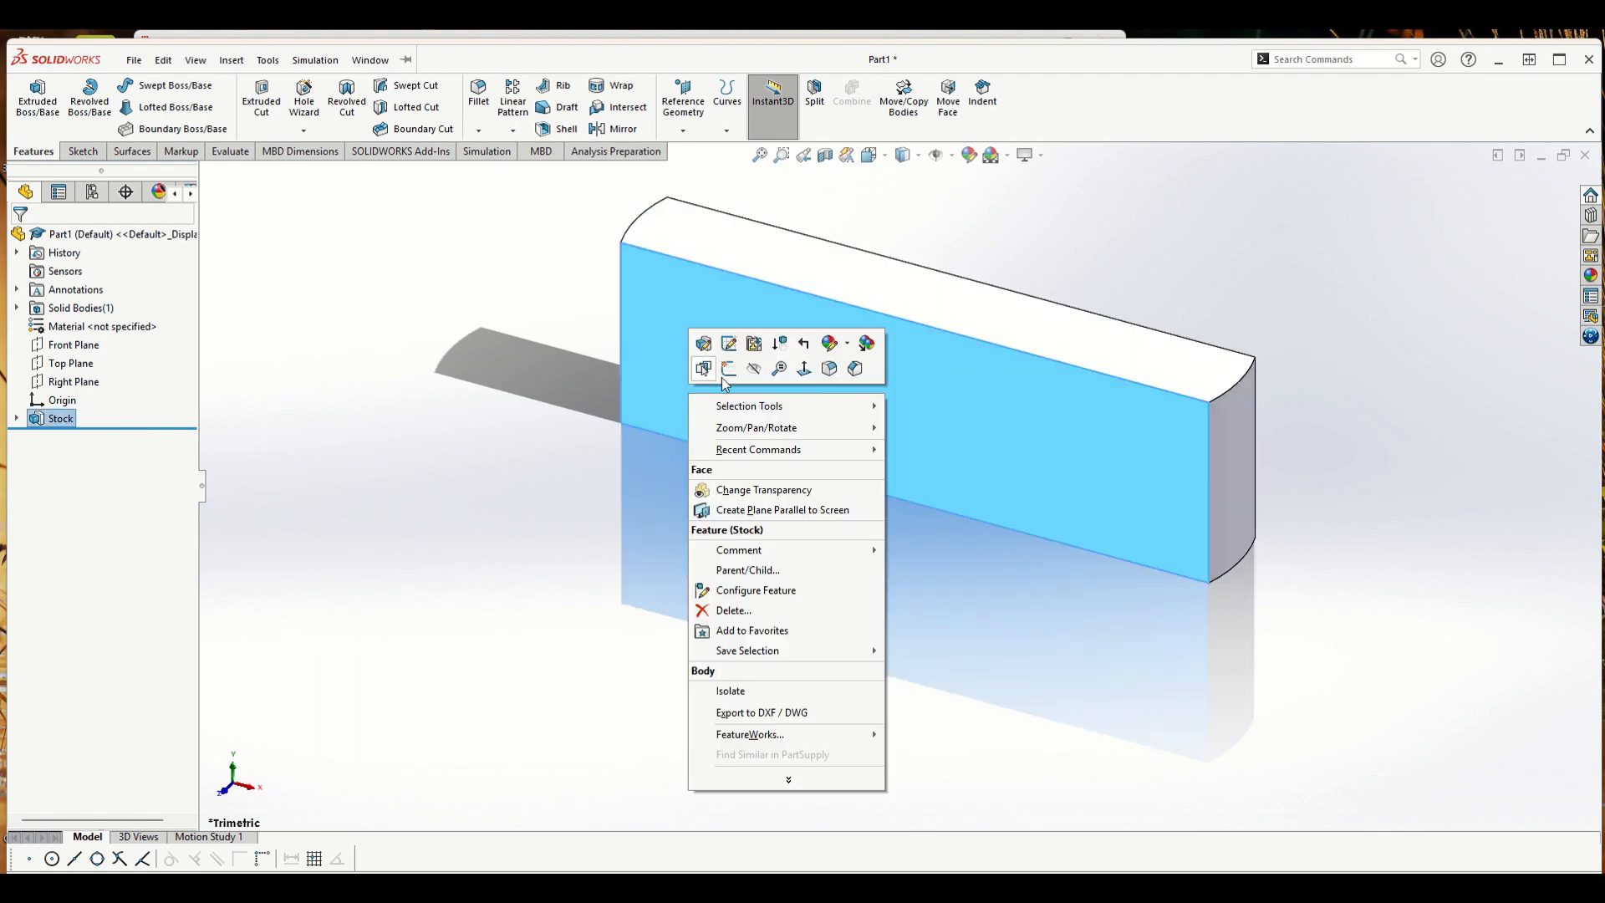
{"action": "left_click", "coordinate": [836, 344]}
{"action": "left_click", "coordinate": [871, 427]}
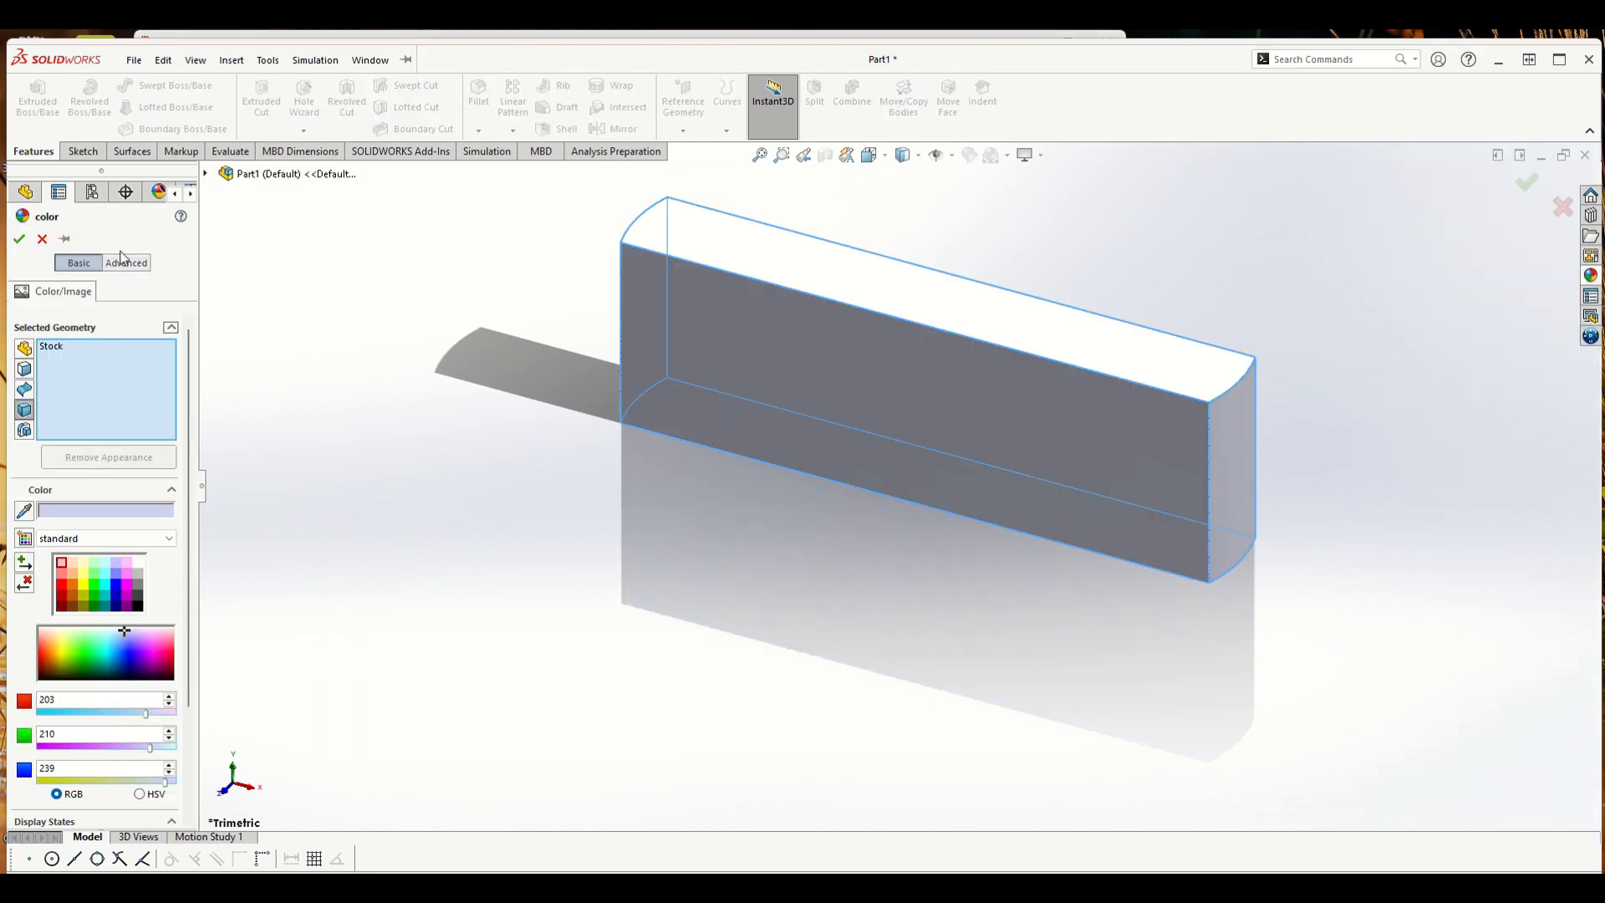
{"action": "left_click", "coordinate": [127, 263]}
{"action": "left_click", "coordinate": [99, 571]}
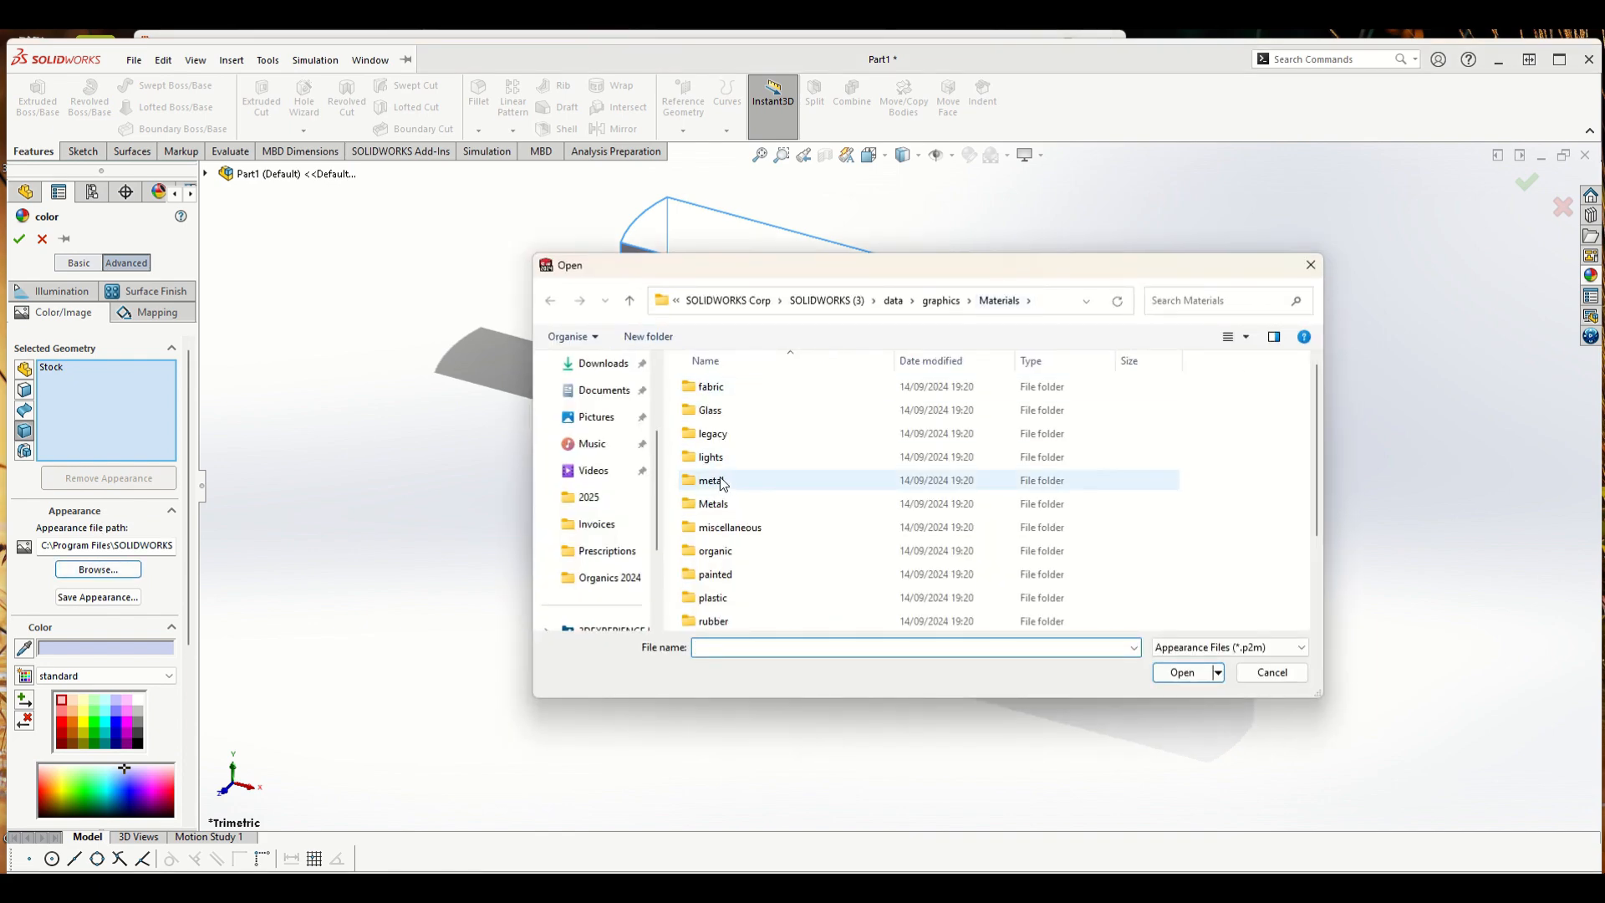
{"action": "double_click", "coordinate": [716, 549]}
{"action": "double_click", "coordinate": [711, 503]}
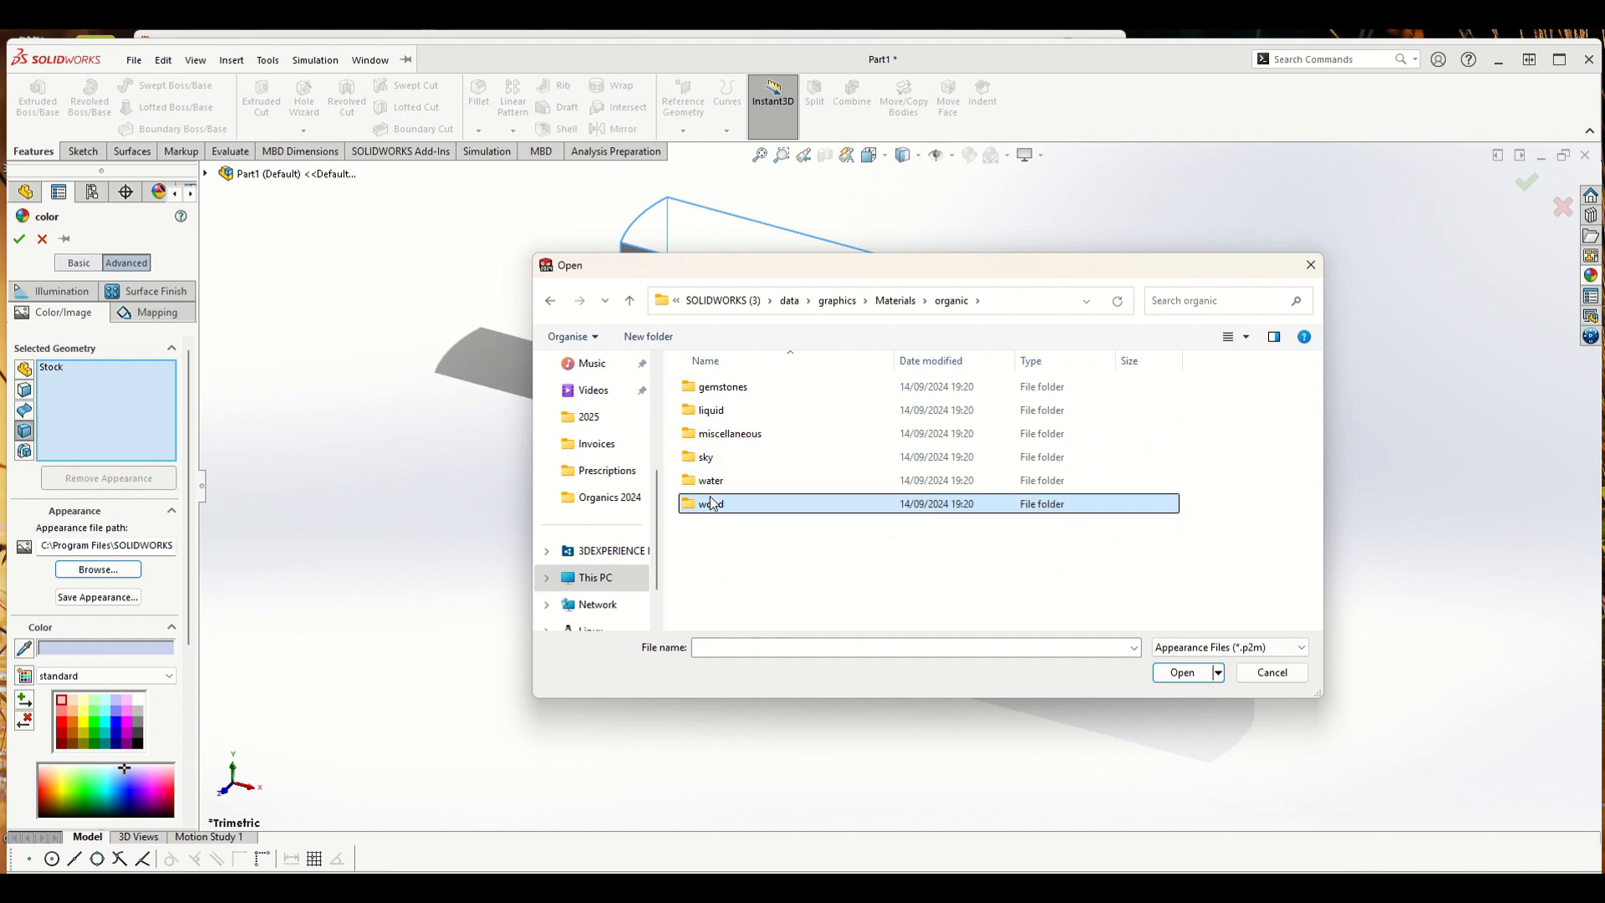
{"action": "double_click", "coordinate": [723, 621]}
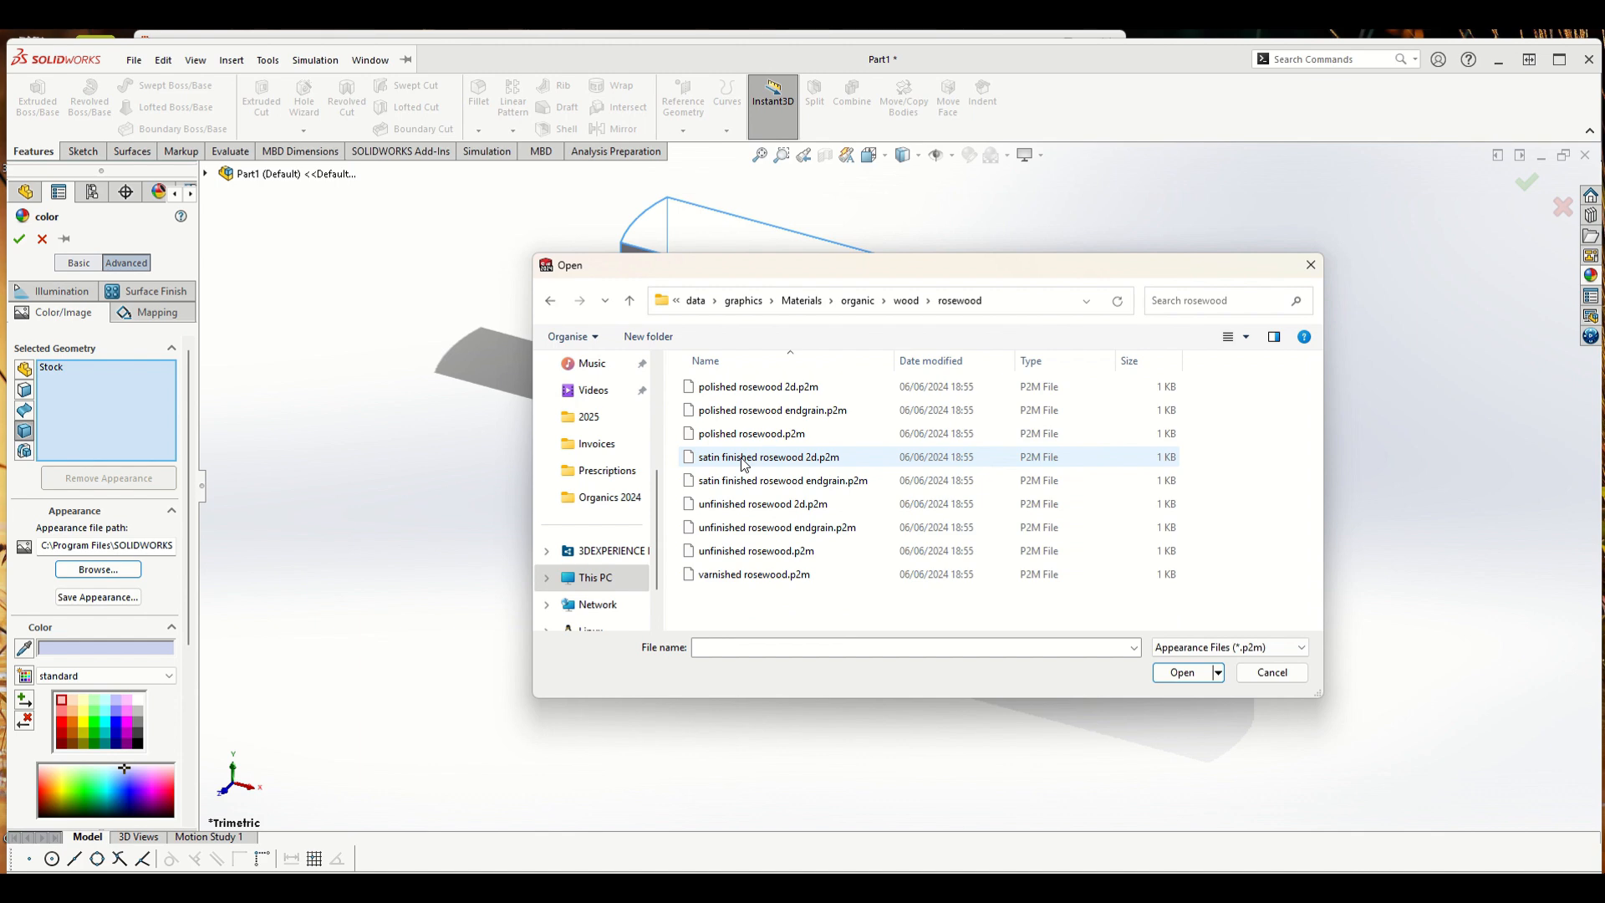
{"action": "double_click", "coordinate": [743, 459]}
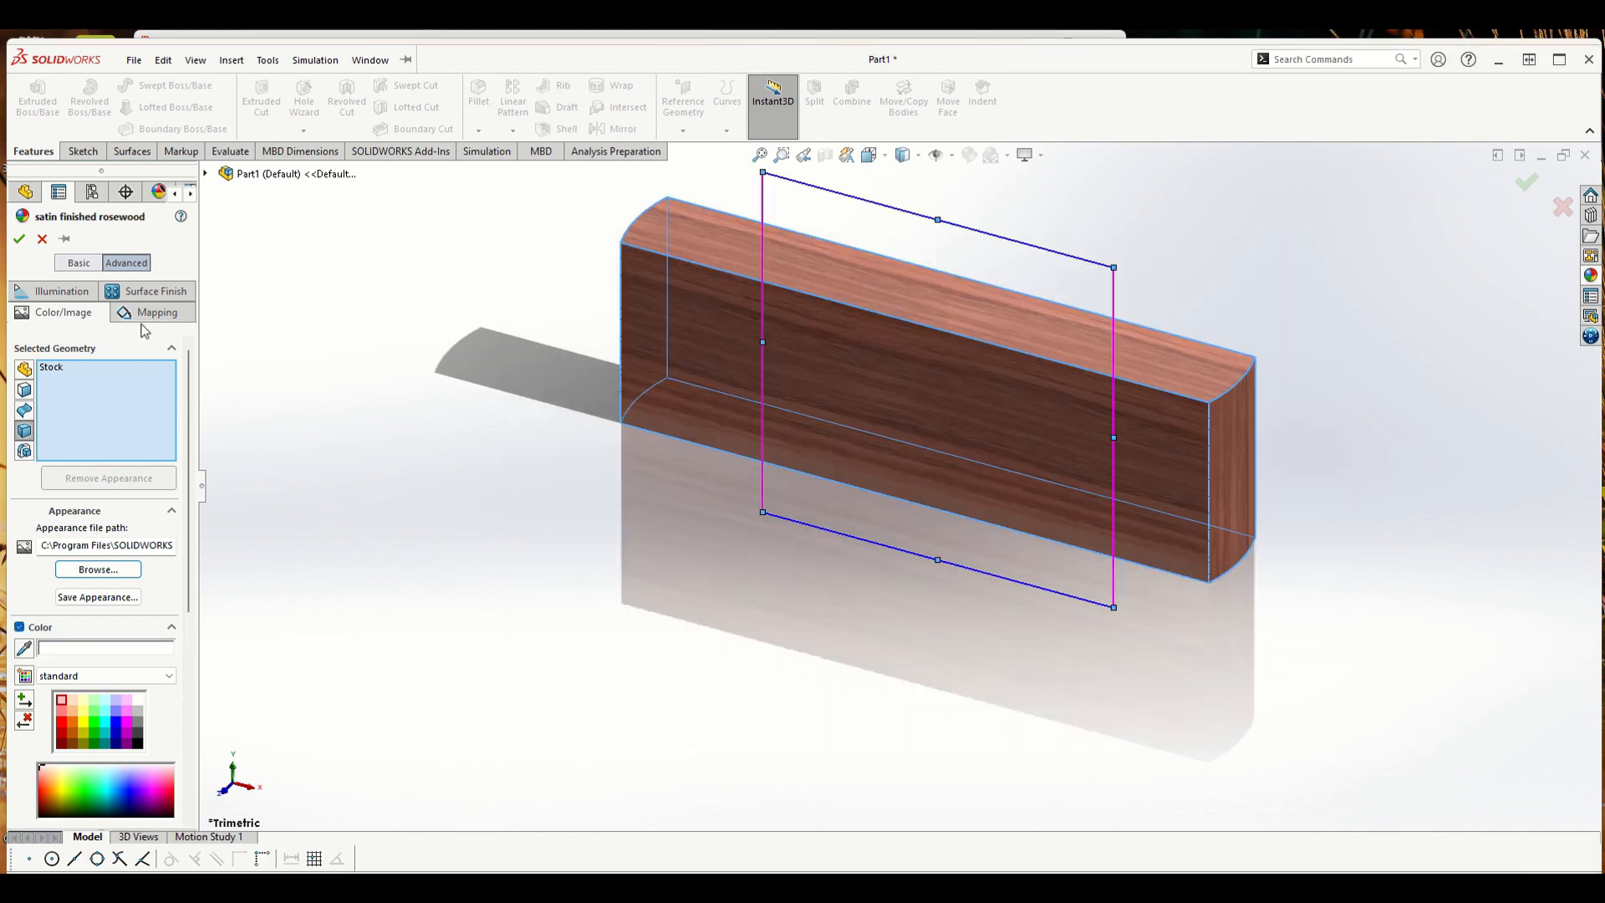
{"action": "left_click", "coordinate": [18, 239]}
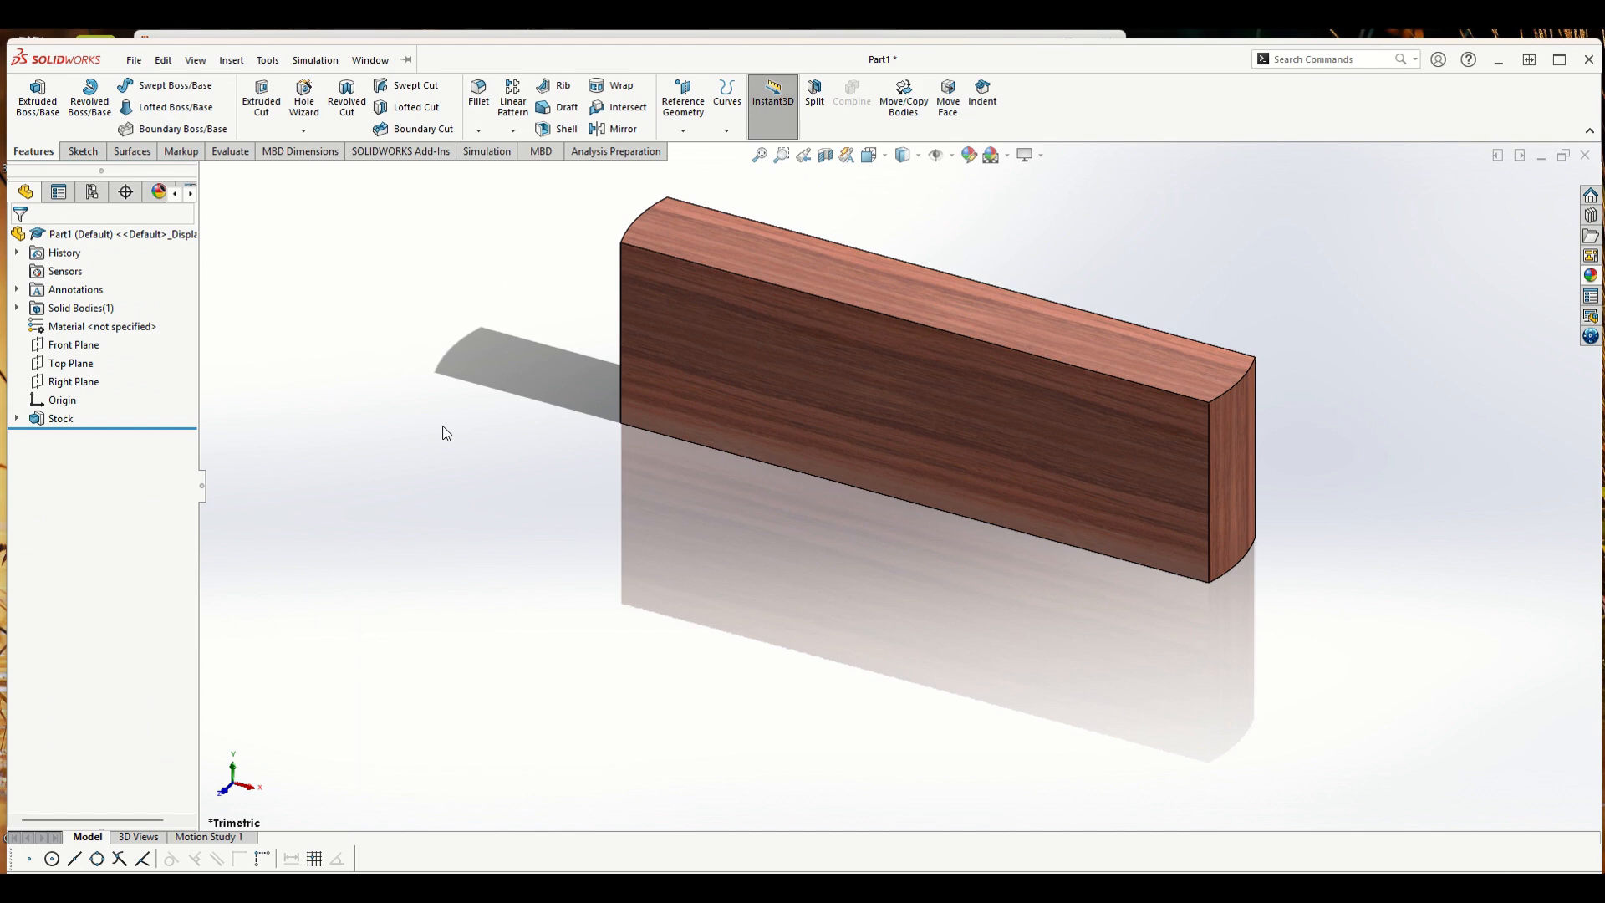
- Save the part in the Try square folder under the file name The Try Square
{"action": "left_click", "coordinate": [267, 60]}
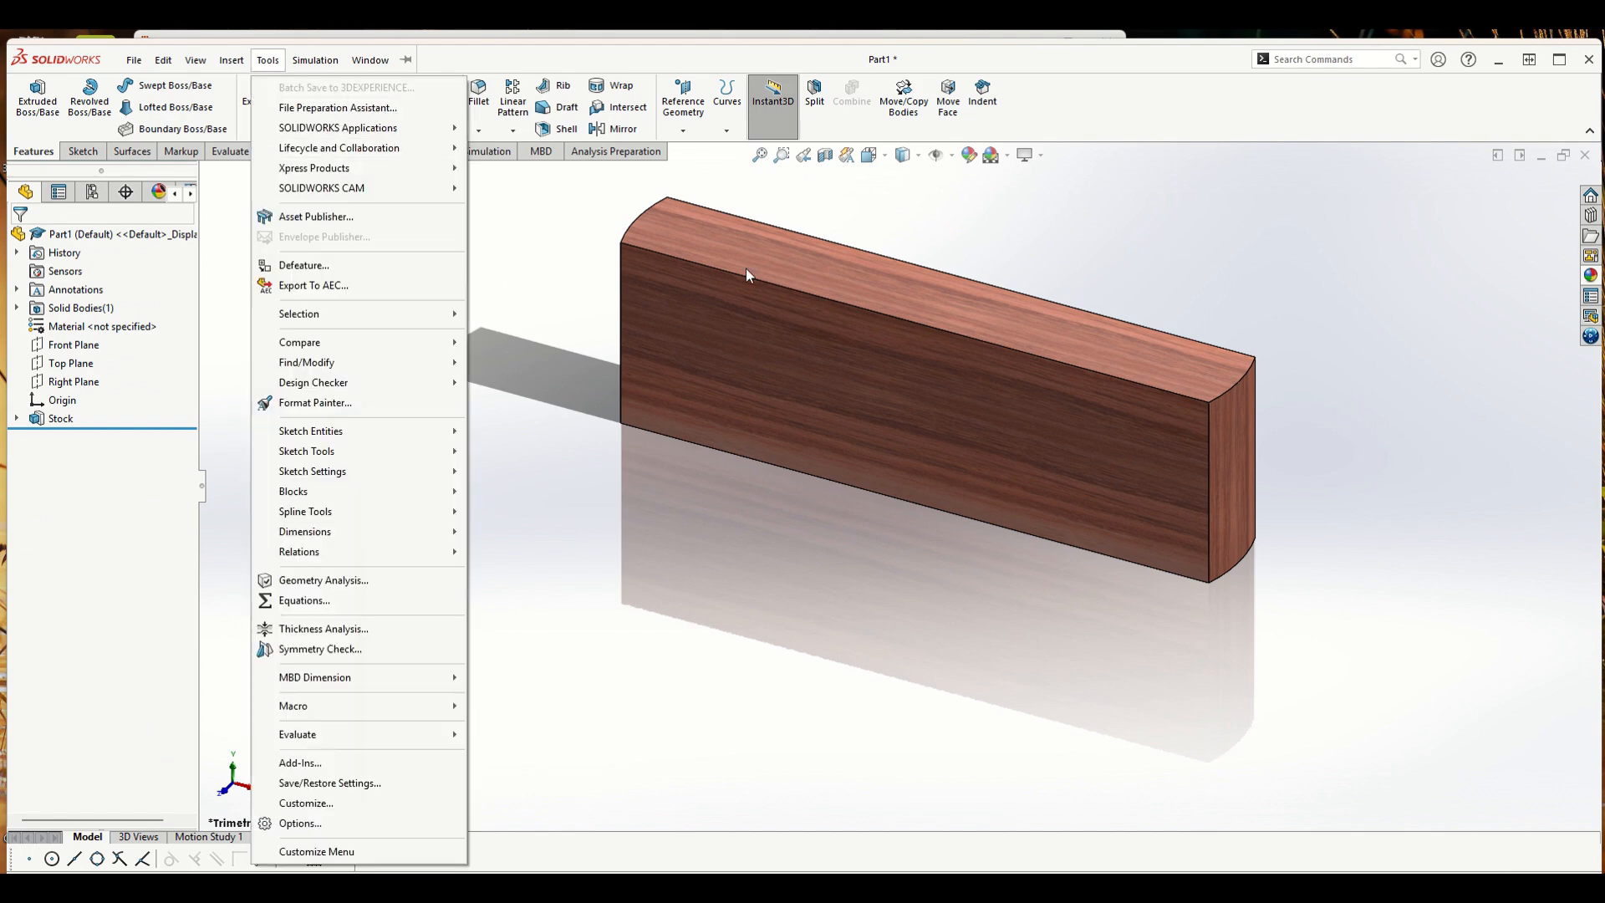
{"action": "left_click", "coordinate": [638, 218]}
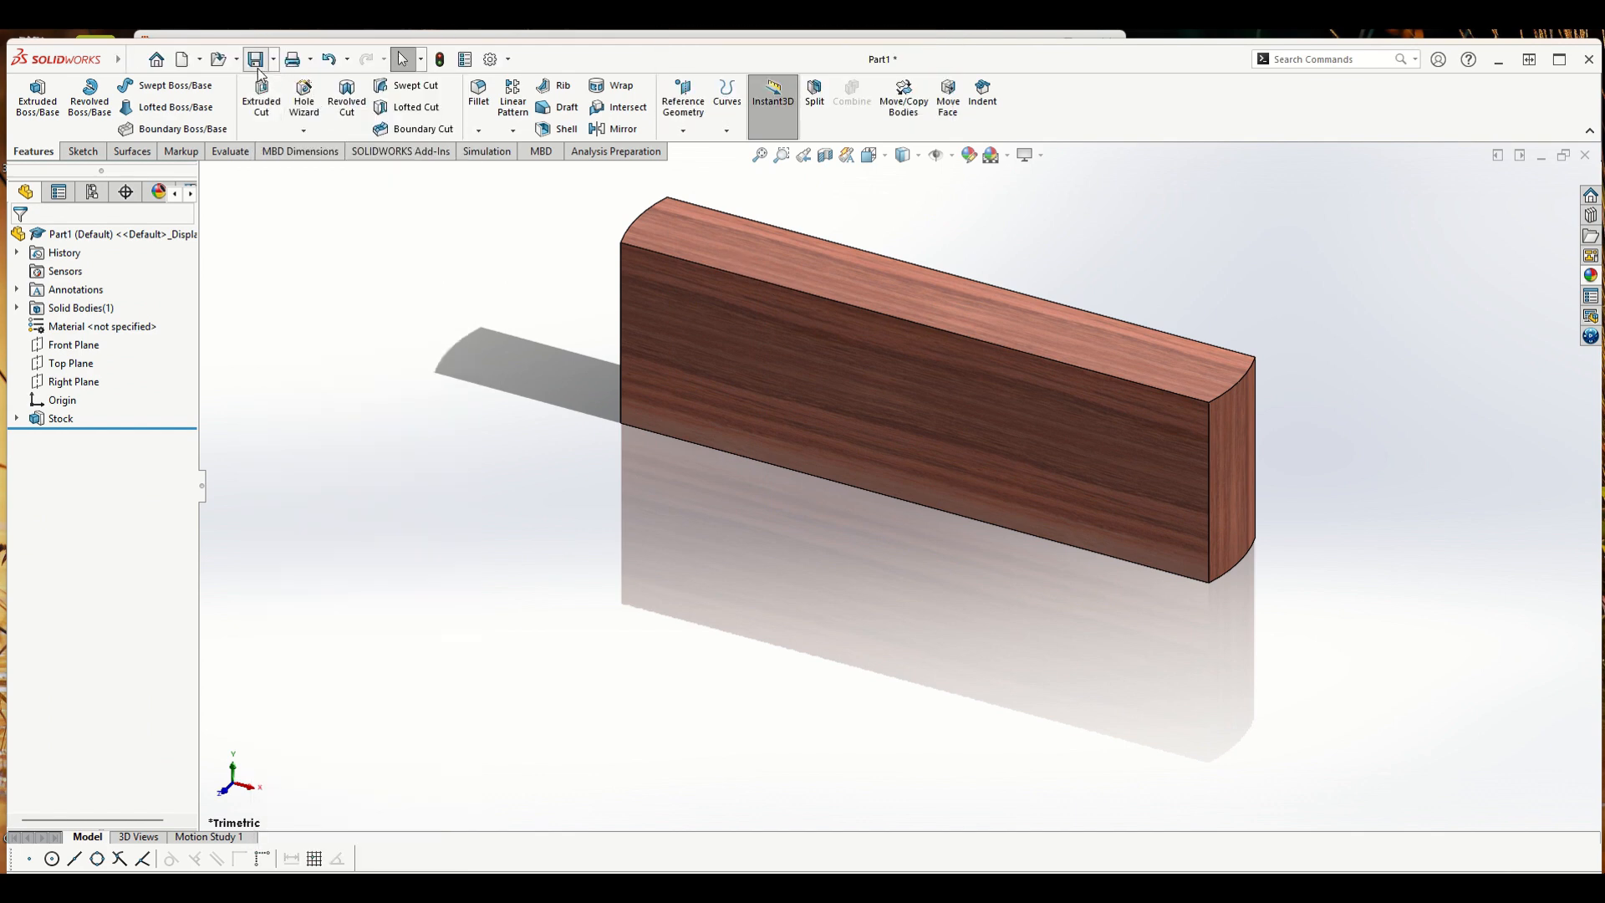
{"action": "left_click", "coordinate": [258, 68]}
{"action": "mouse_move", "coordinate": [784, 34]}
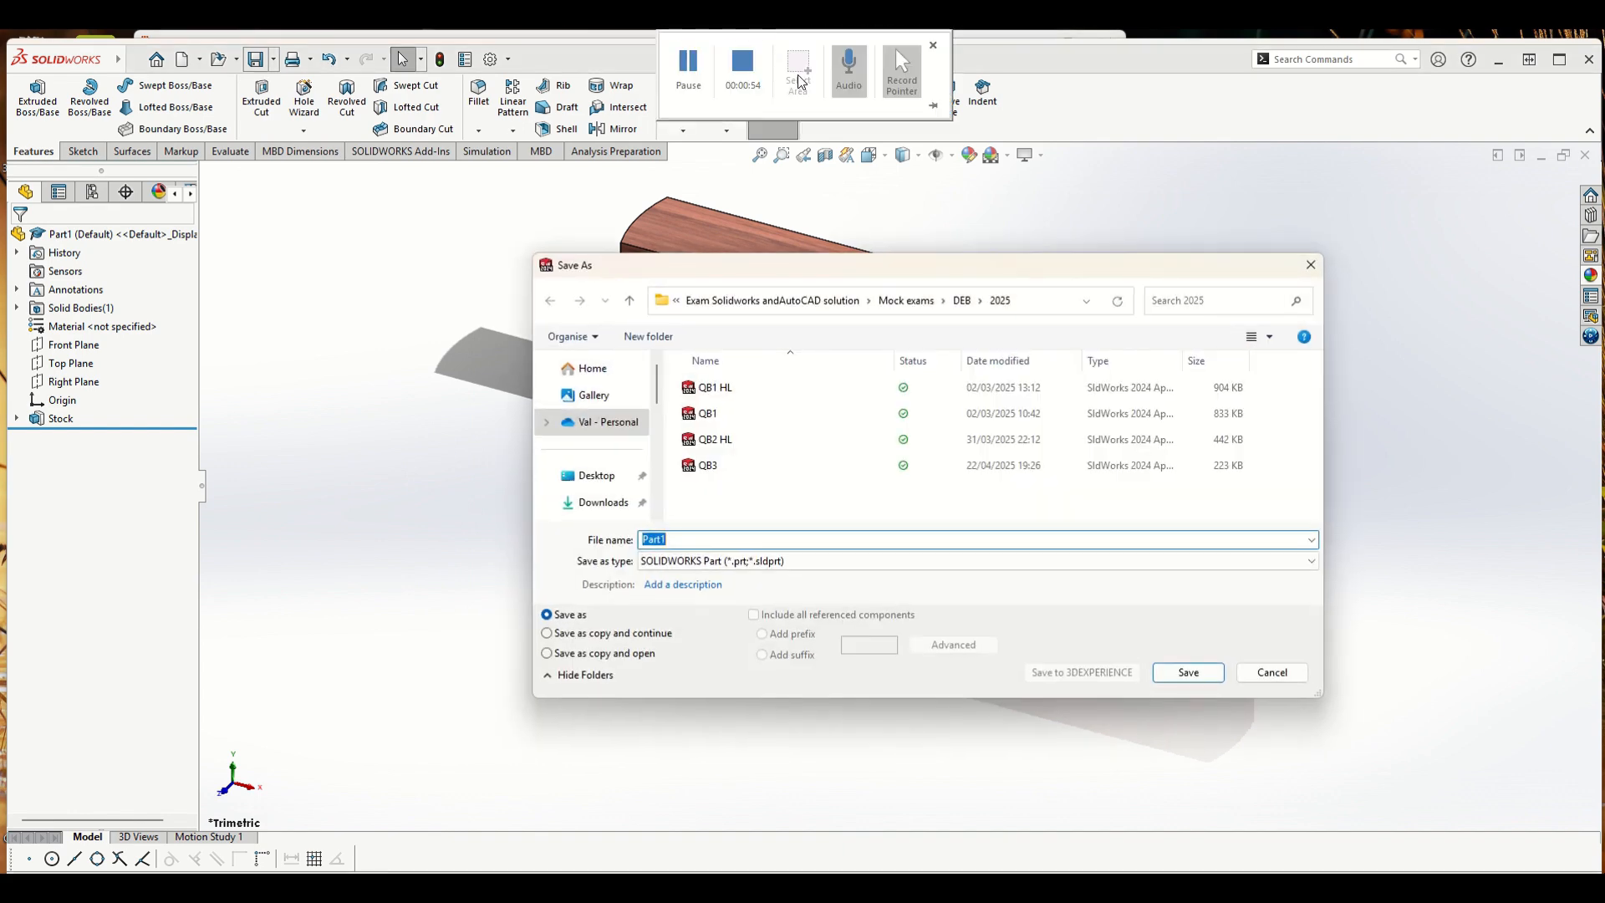
{"action": "left_click", "coordinate": [688, 65]}
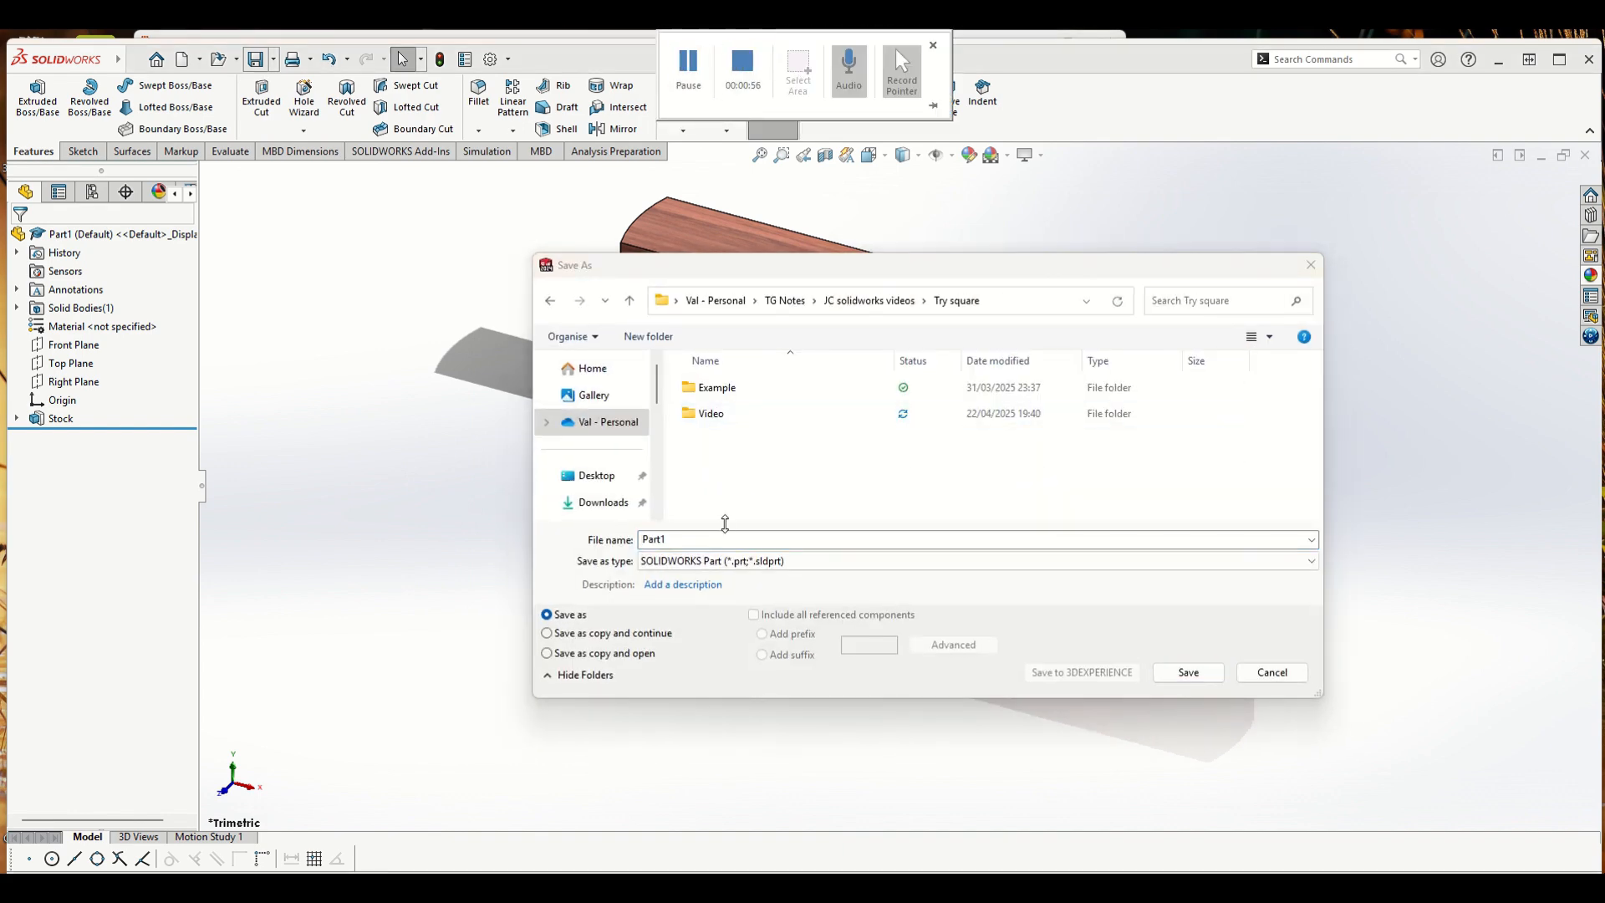
{"action": "type", "text": "The Try Square"}
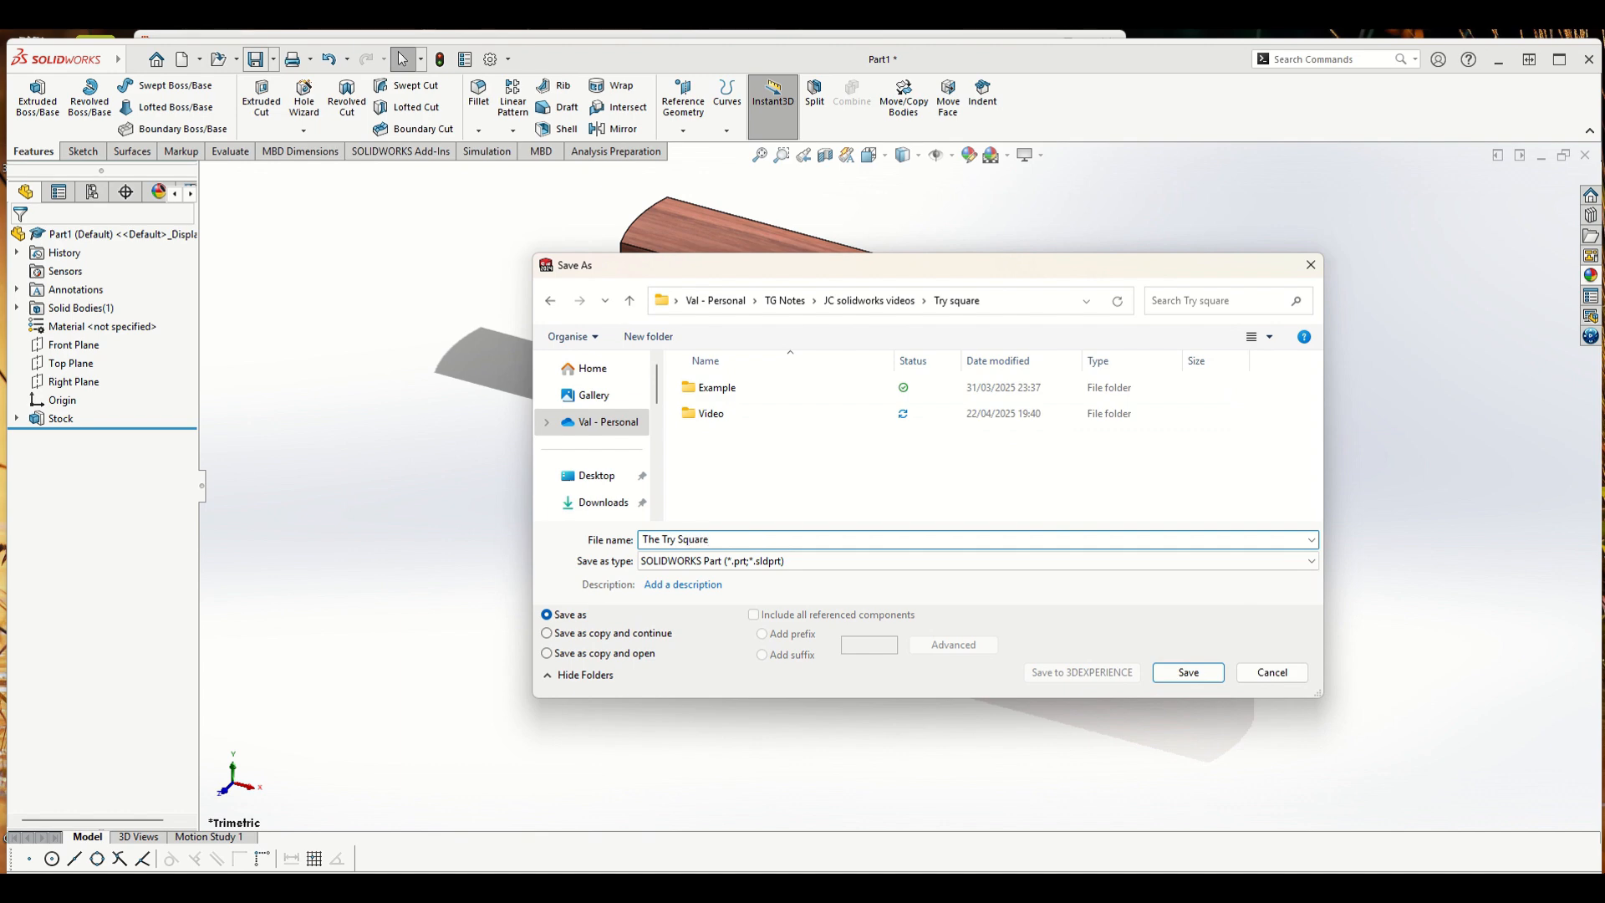
{"action": "key", "text": "Return"}
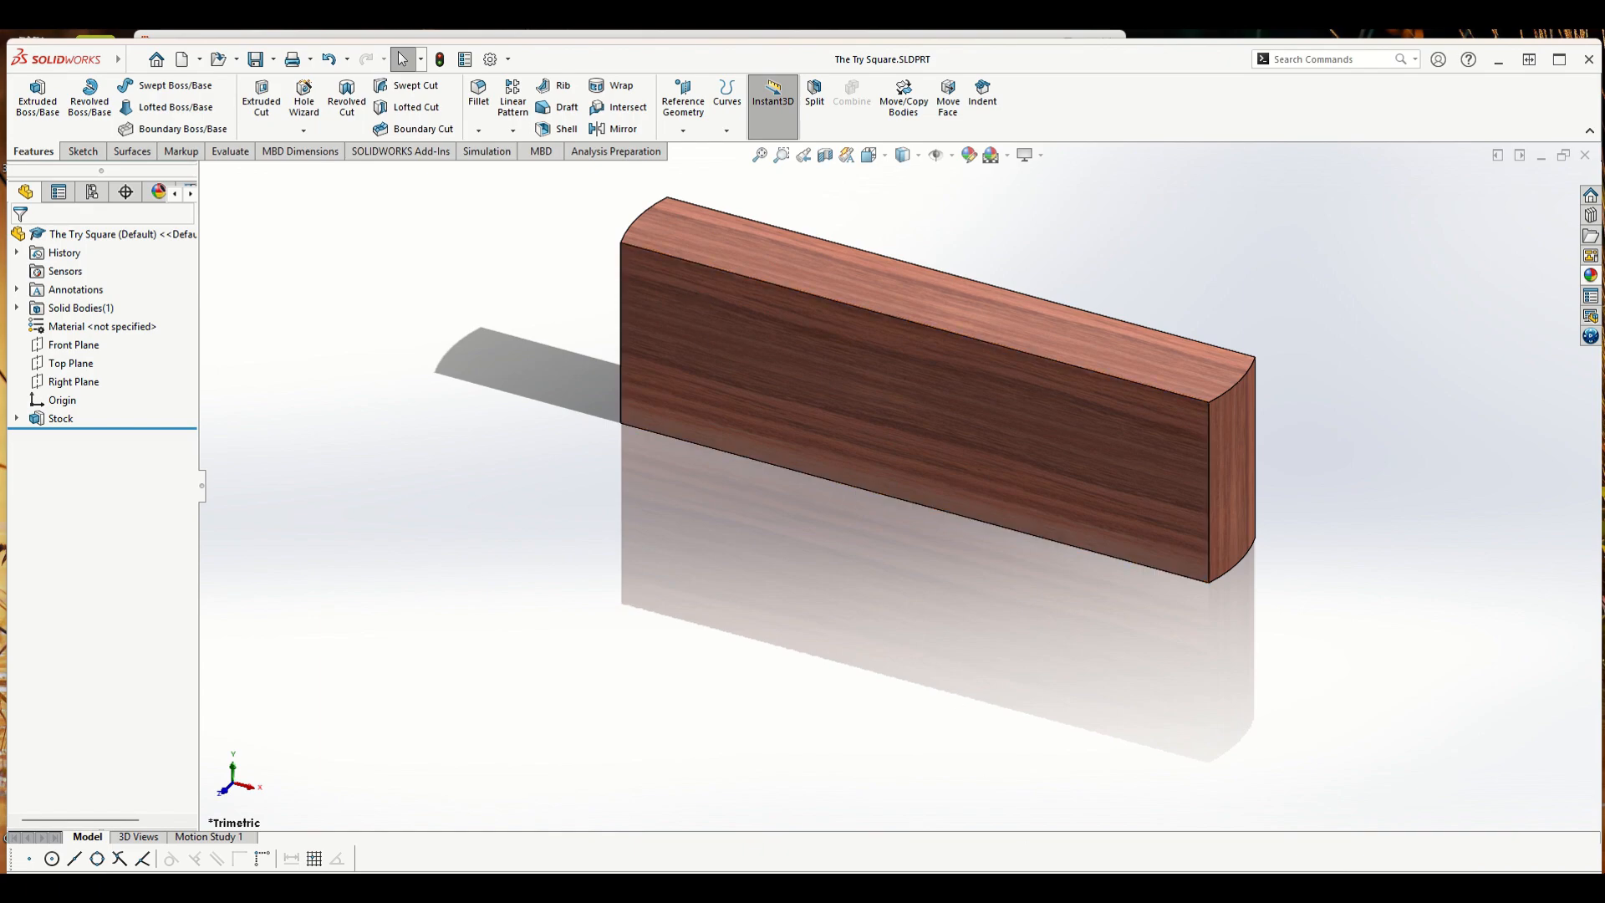
- Switch to the Try Square presentation in PowerPoint, examine the tool anatomy on slide 3, and return to SOLIDWORKS
{"action": "left_click", "coordinate": [1023, 823]}
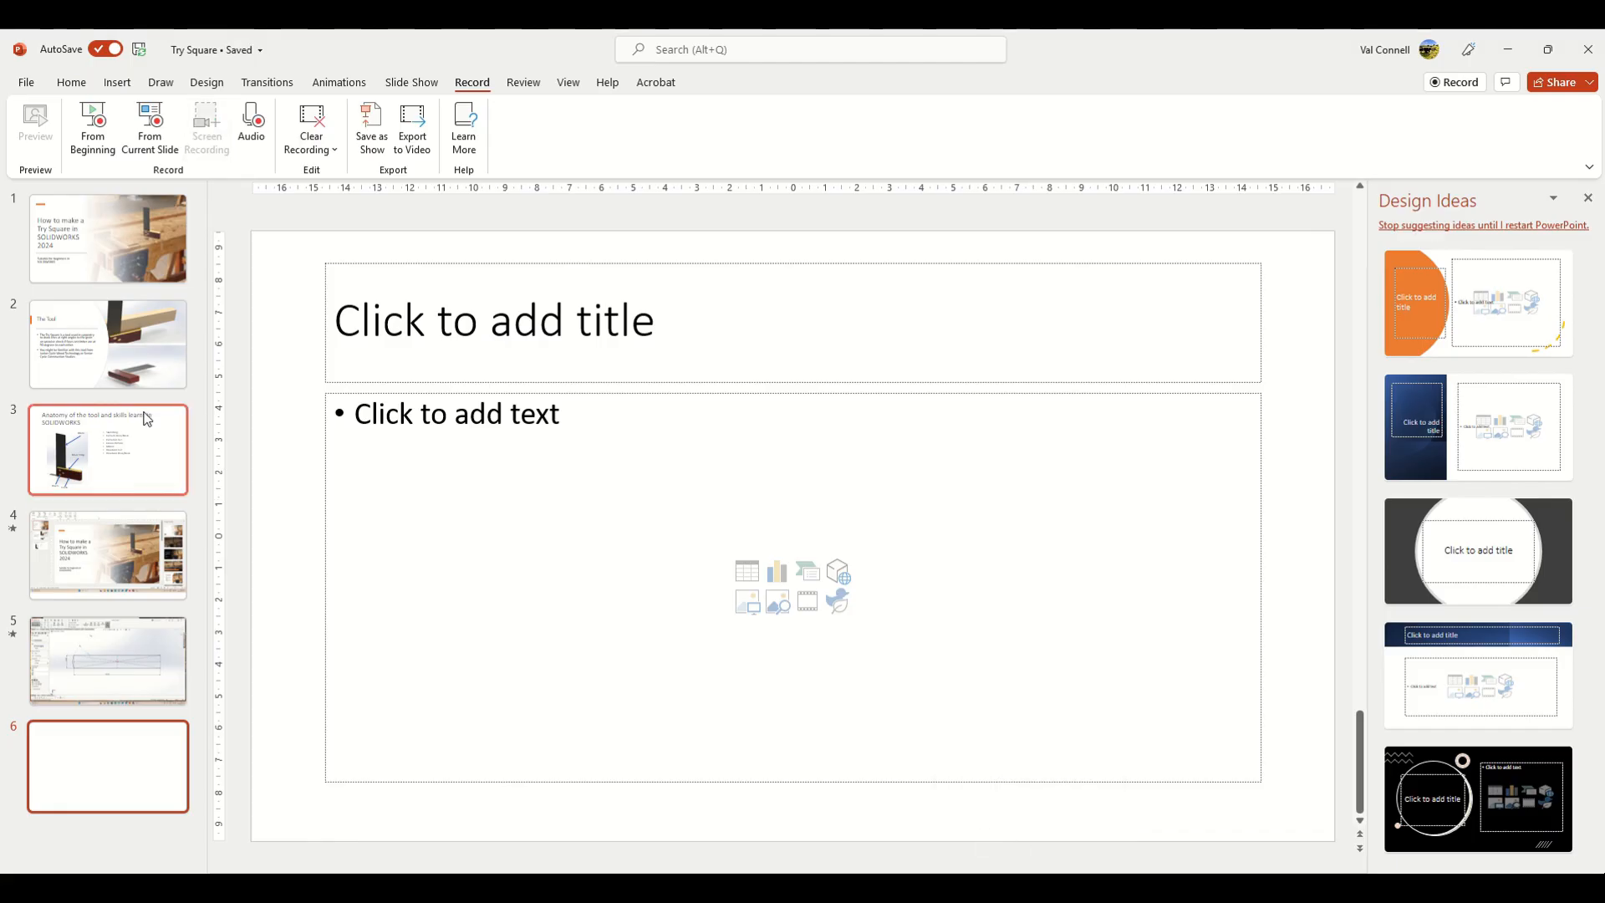
{"action": "left_click", "coordinate": [146, 418]}
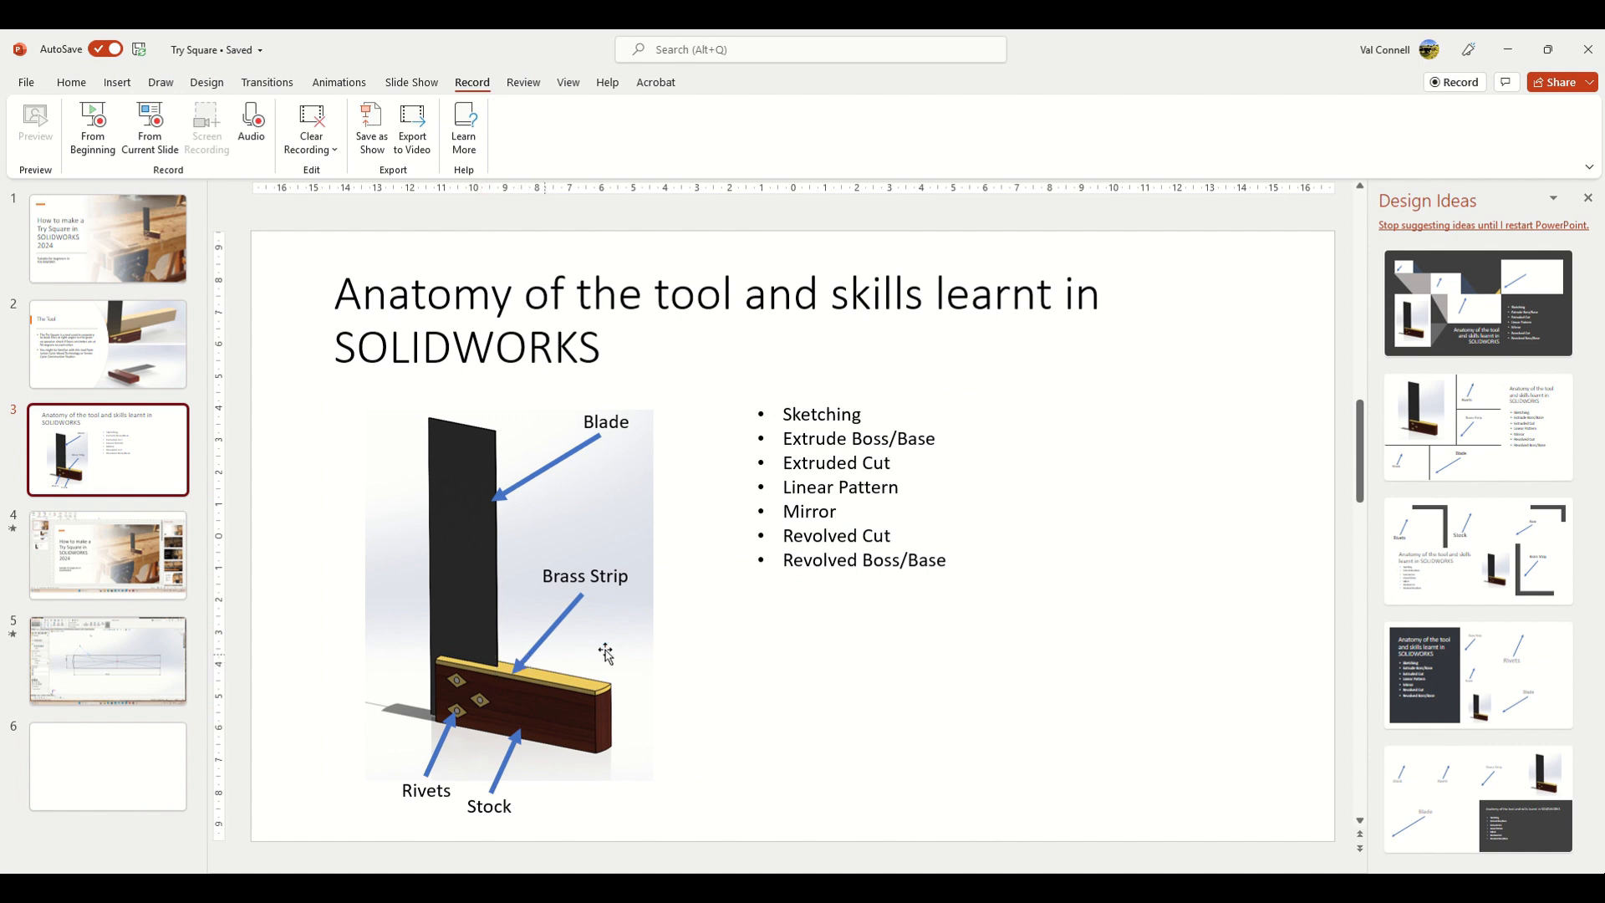
{"action": "mouse_move", "coordinate": [1064, 896]}
{"action": "left_click", "coordinate": [1061, 827]}
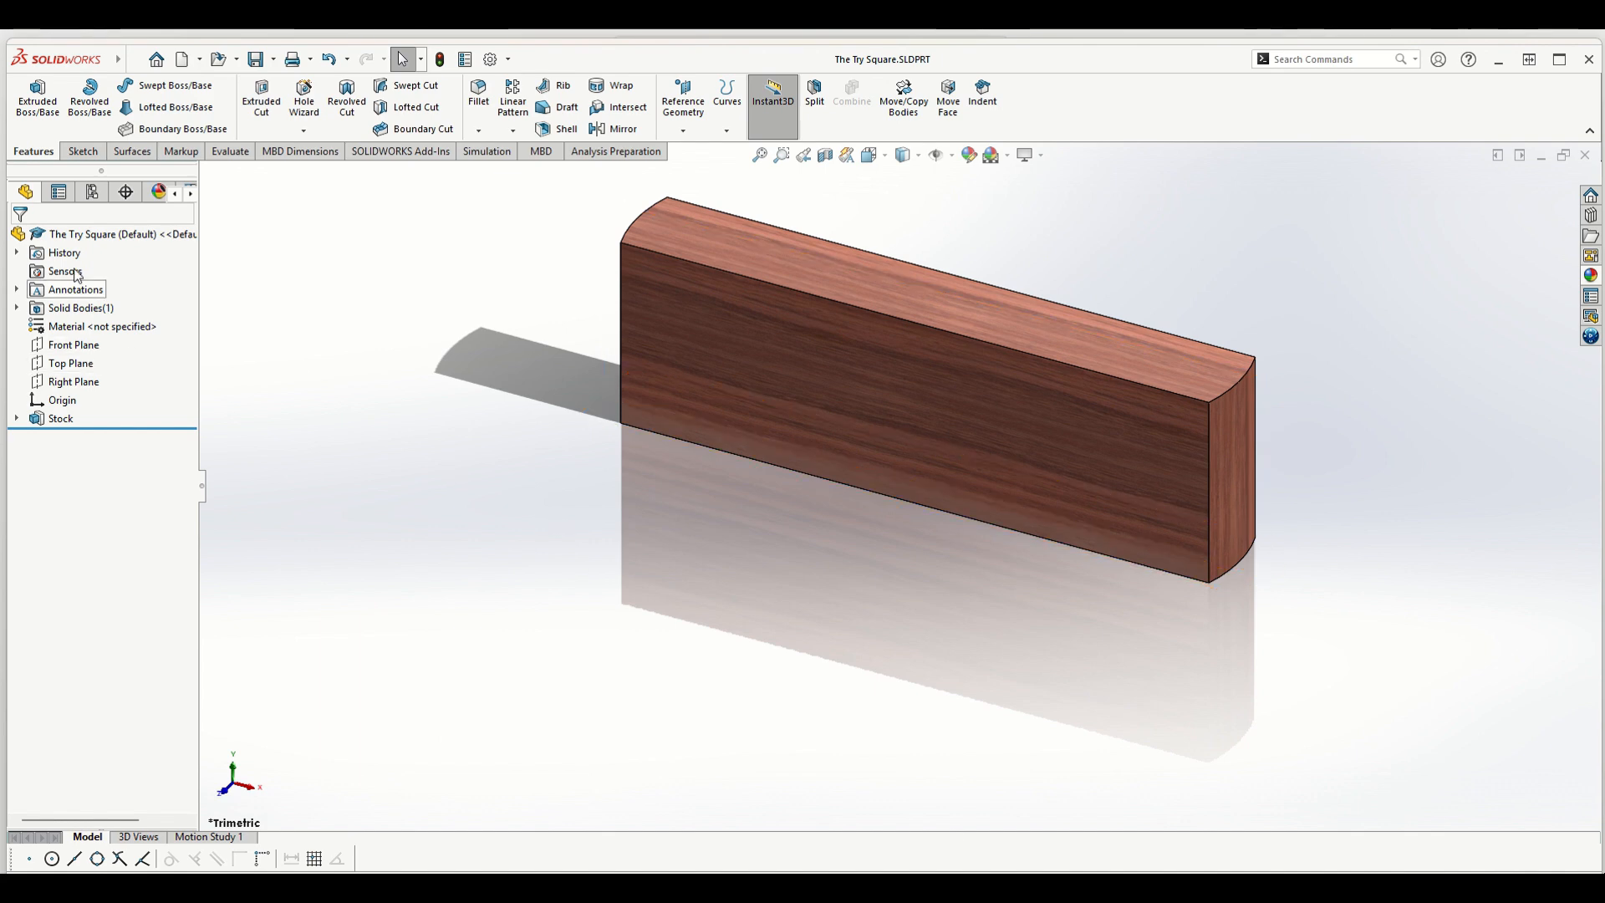
- Start a new sketch on the Top Plane and orient the view normal to it
{"action": "left_click", "coordinate": [72, 147]}
{"action": "left_click", "coordinate": [30, 93]}
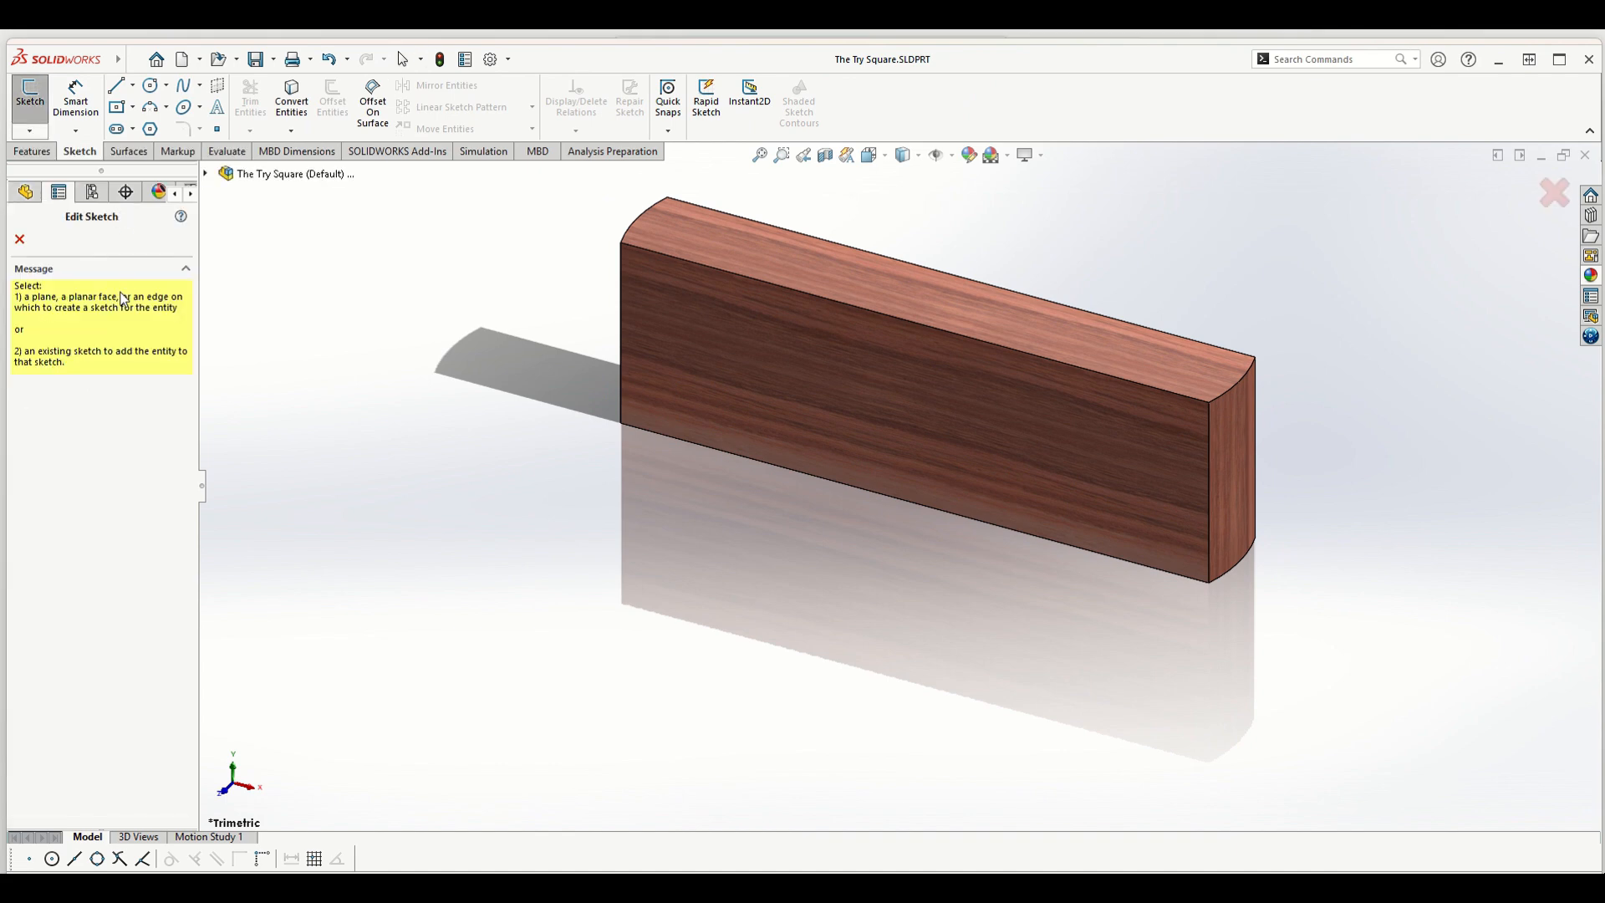
{"action": "left_click", "coordinate": [205, 173]}
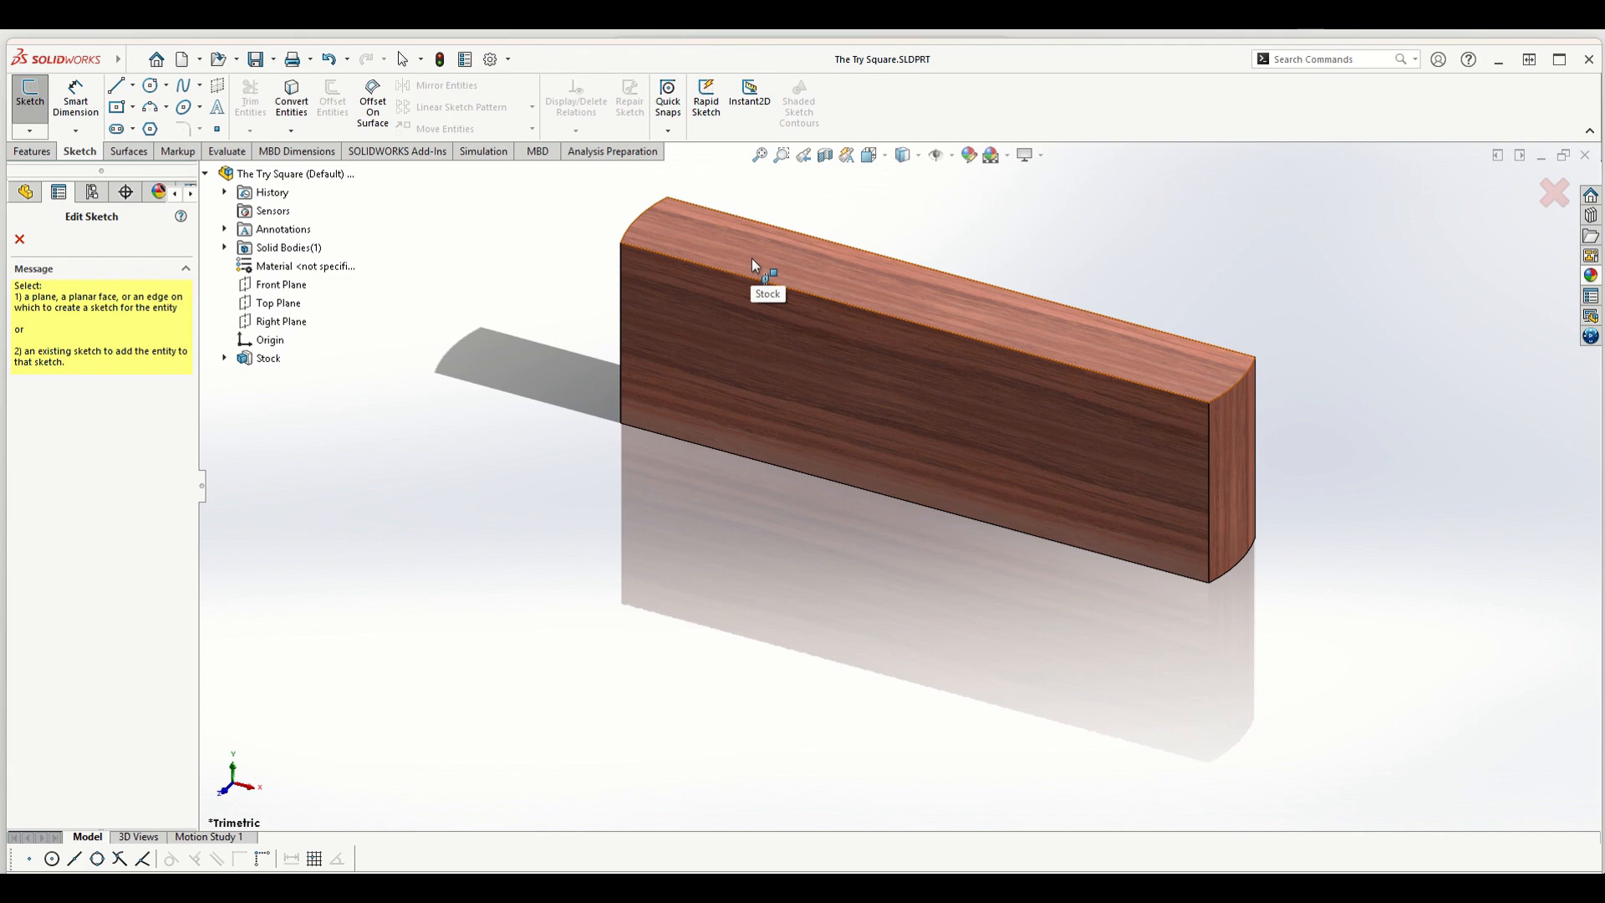
{"action": "left_click", "coordinate": [280, 303]}
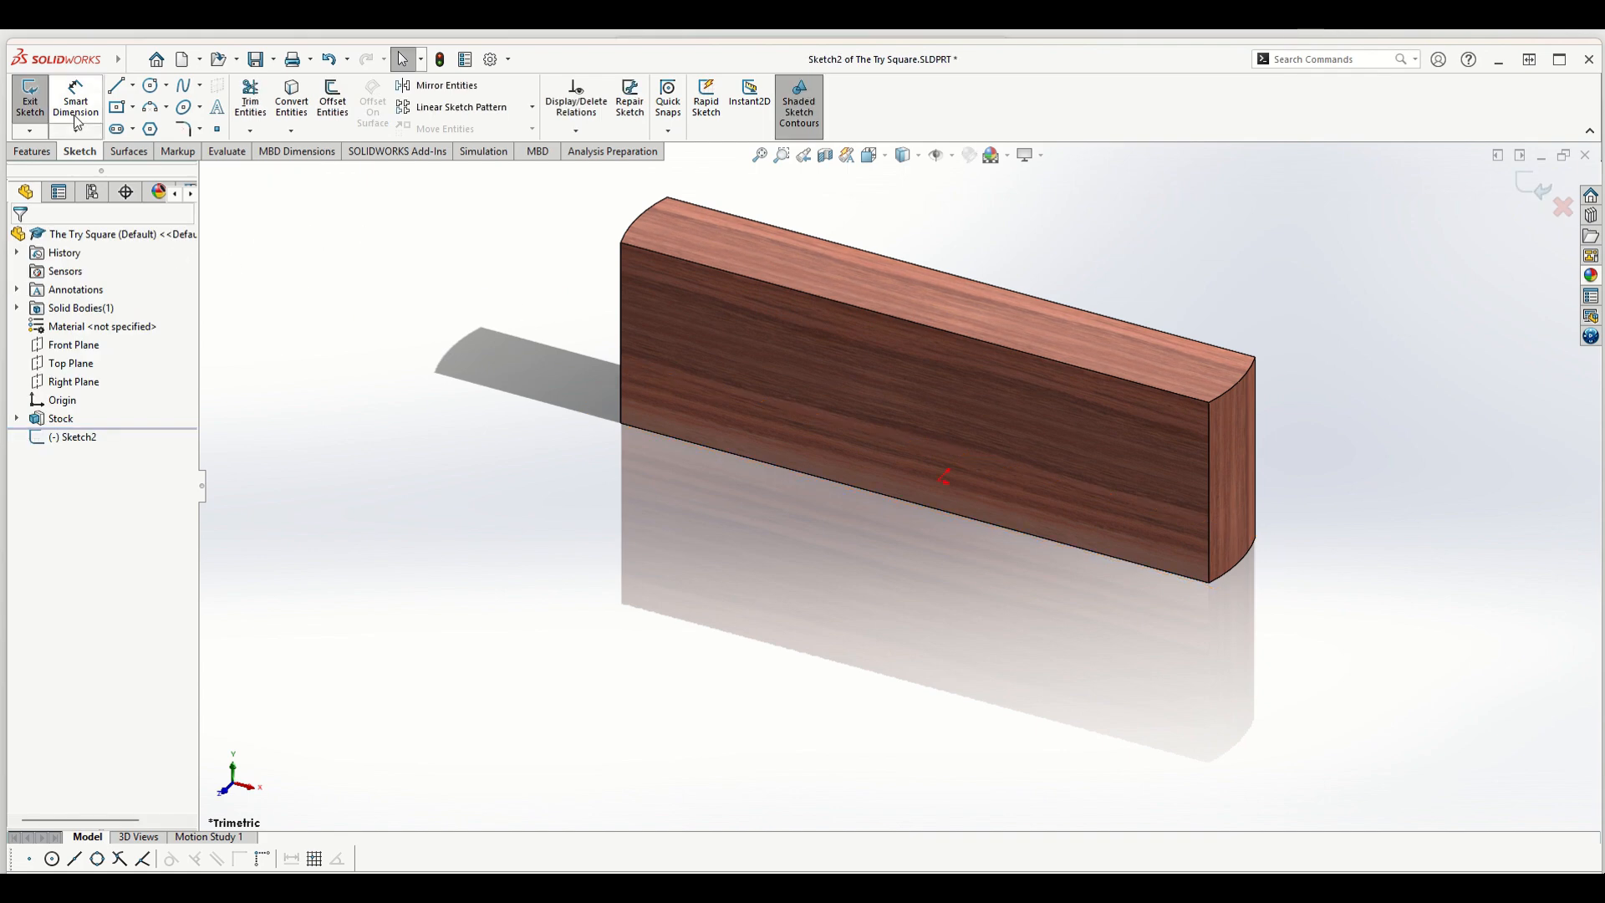
{"action": "key", "text": "ctrl+8"}
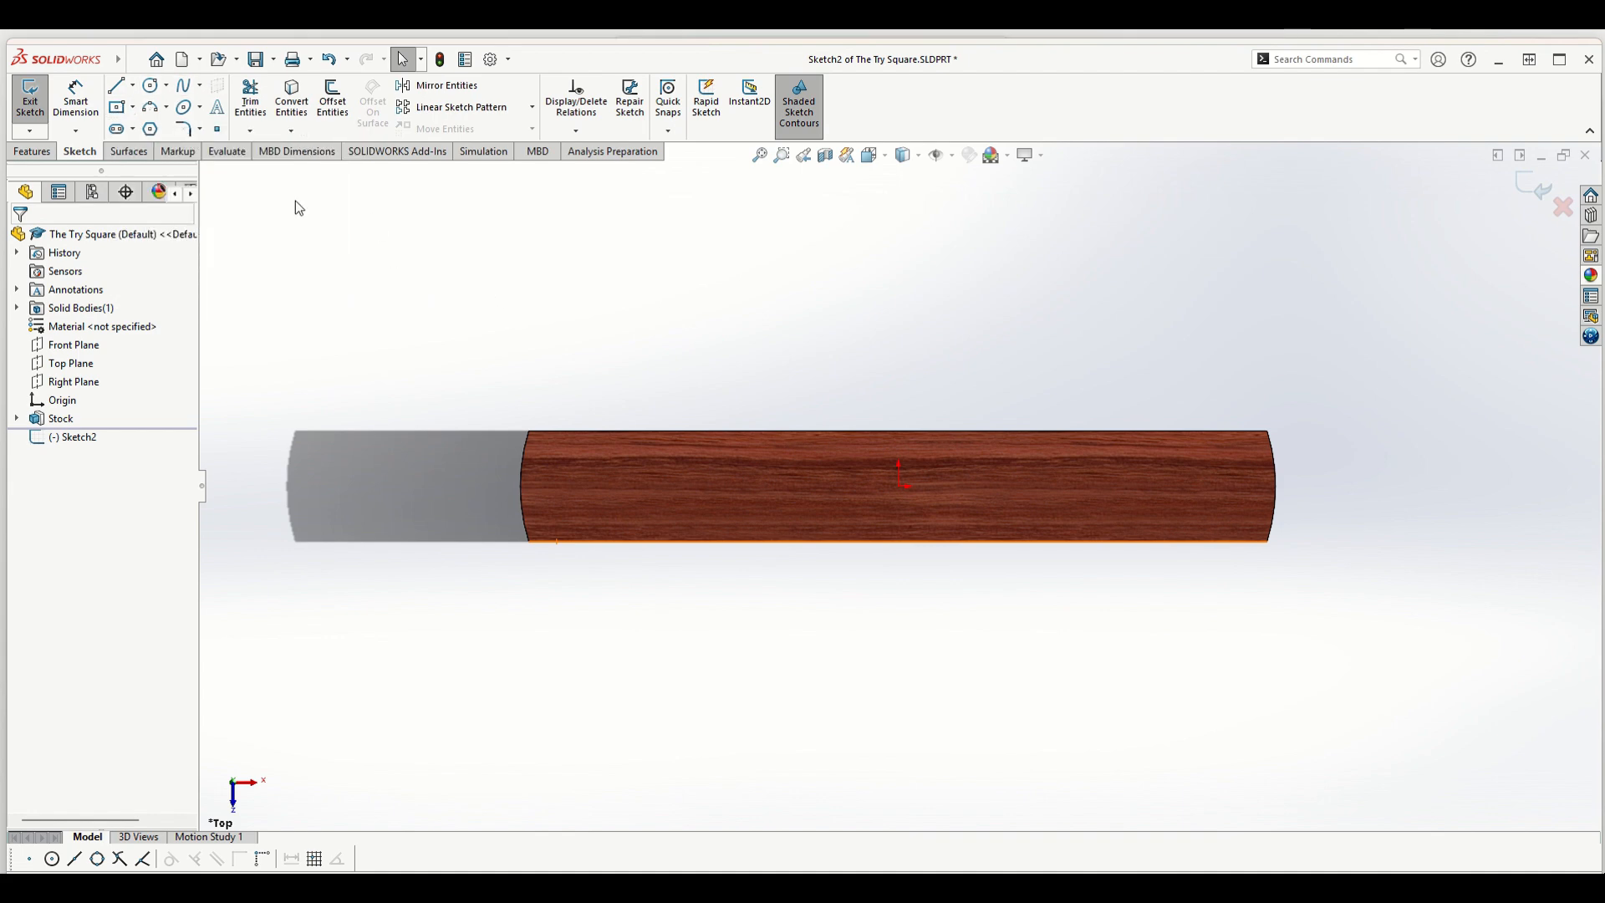
- Sketch a thin center rectangle about 71 mm long and 2.3 mm wide across the left curved end of the stock
{"action": "left_click", "coordinate": [137, 109]}
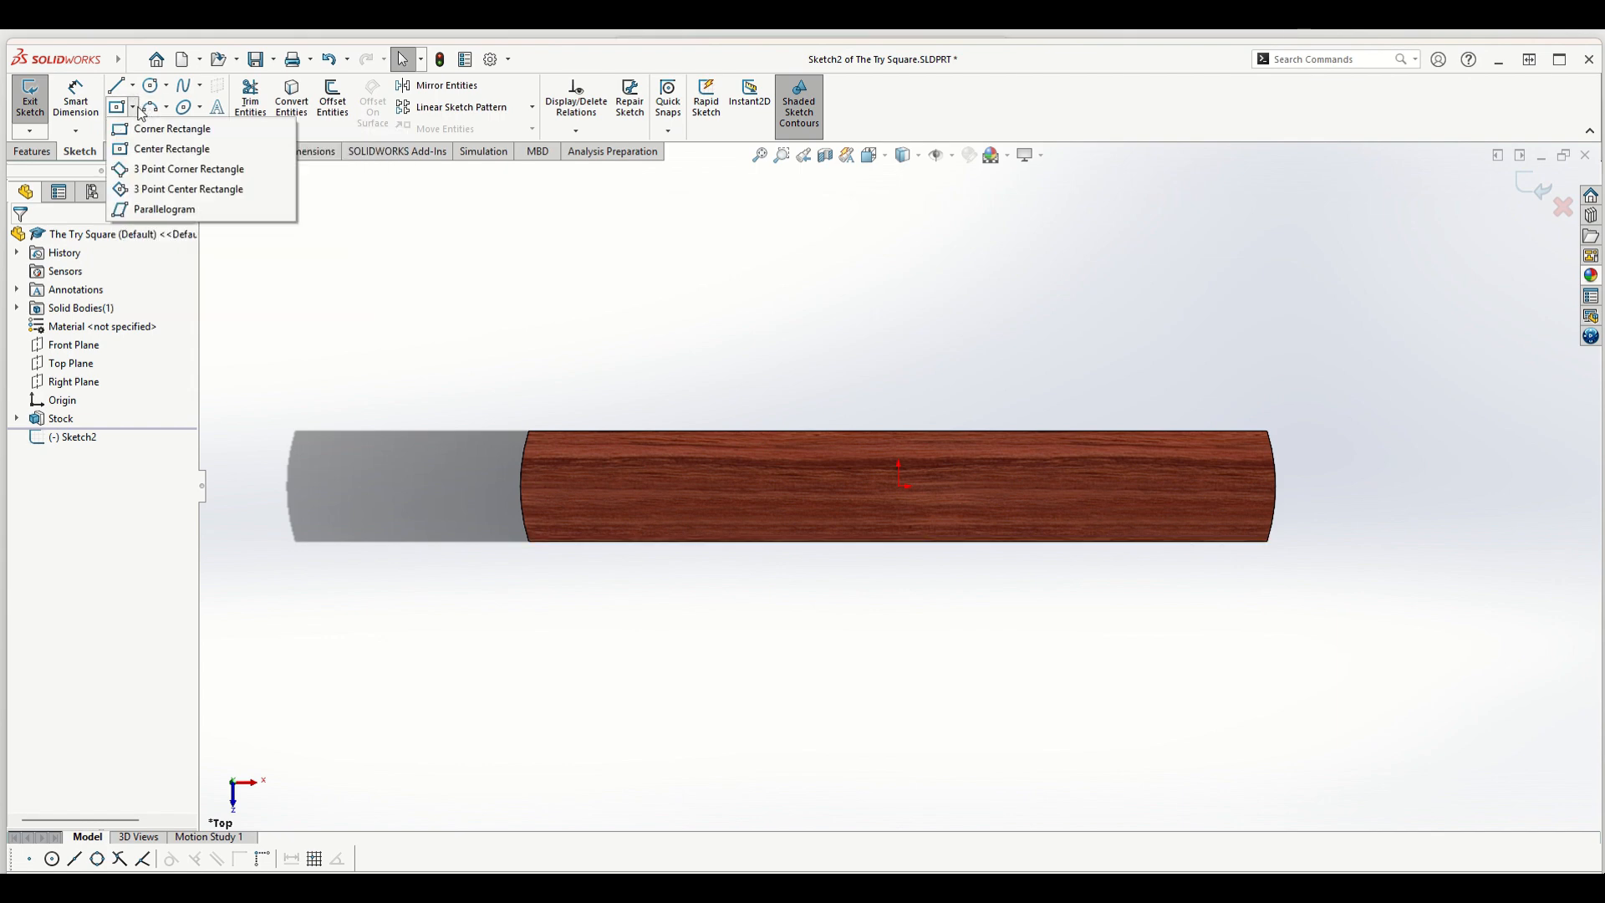
{"action": "left_click", "coordinate": [163, 149]}
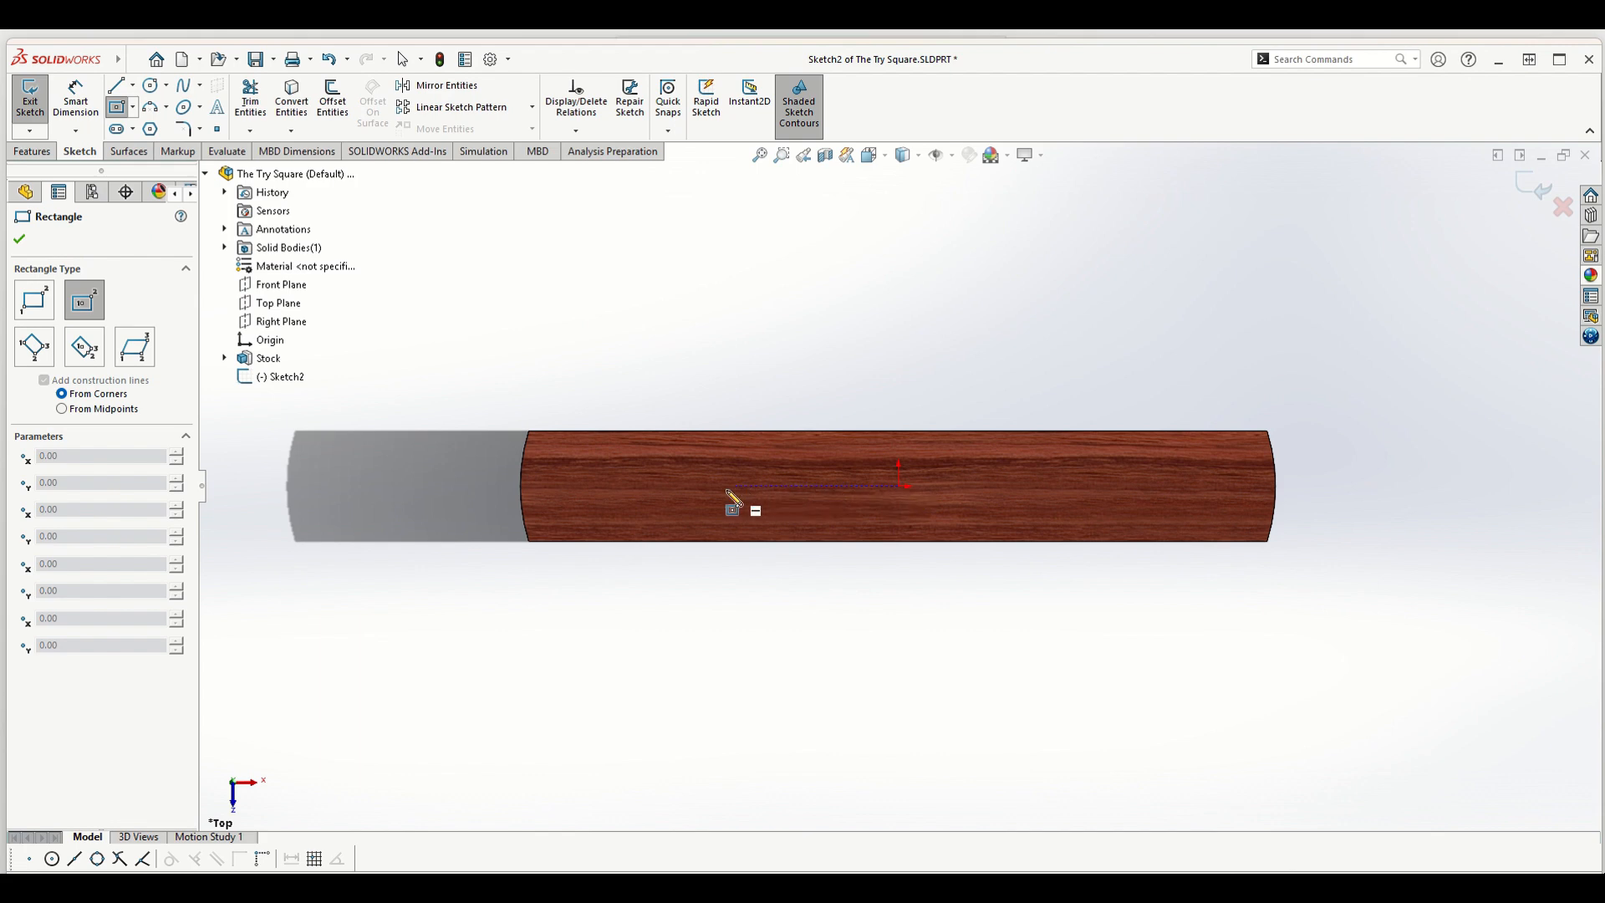
{"action": "left_click", "coordinate": [615, 485]}
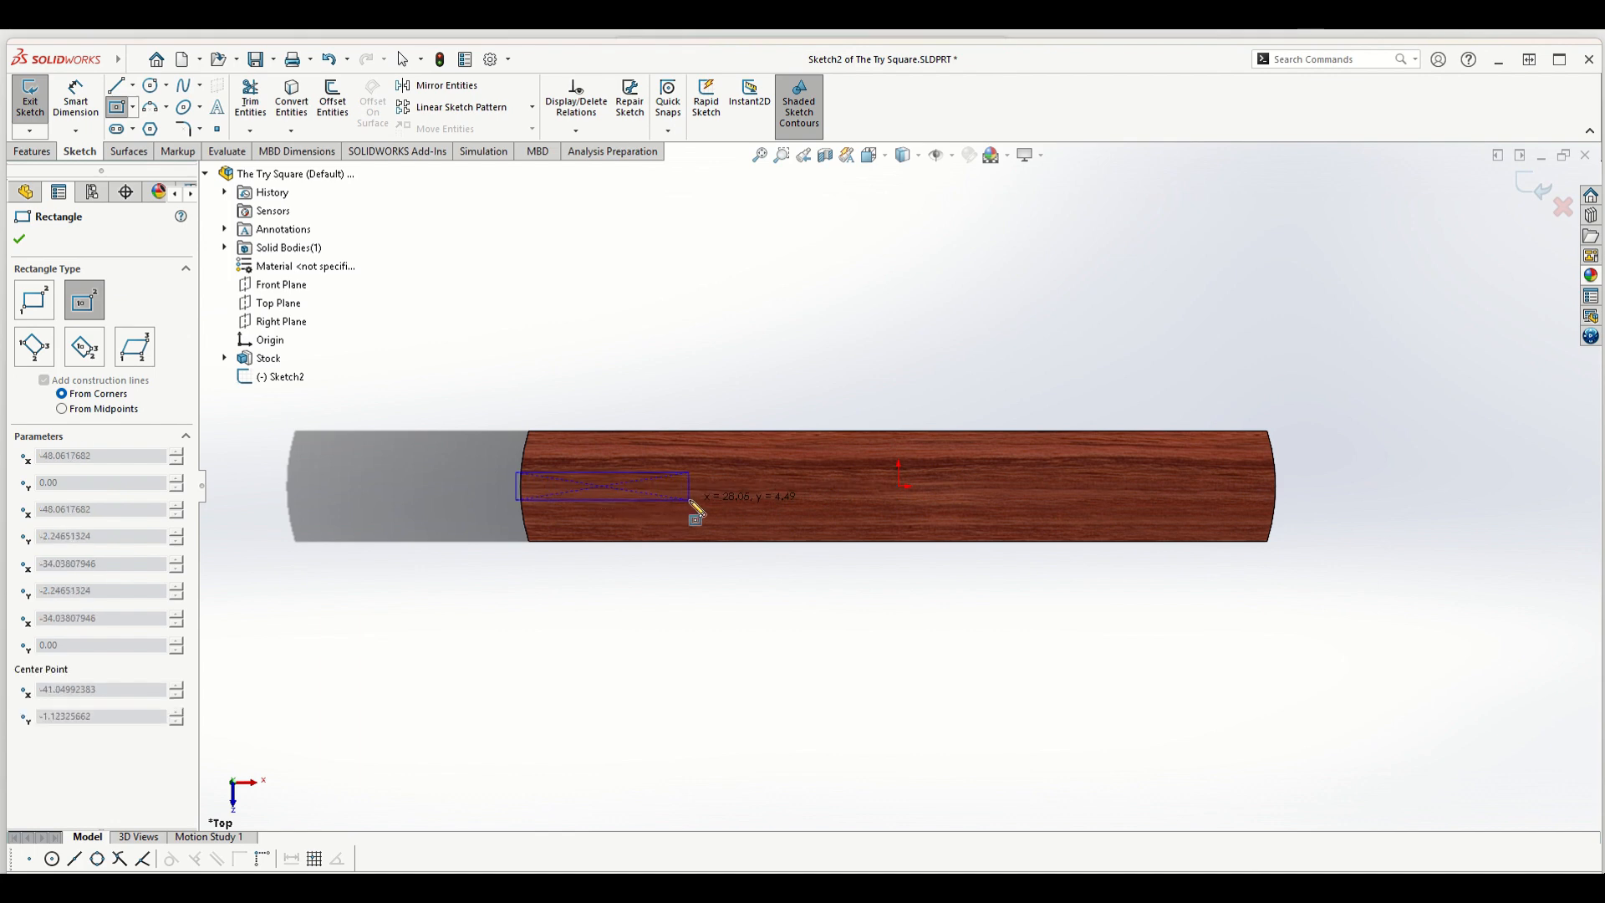
{"action": "left_click", "coordinate": [820, 493]}
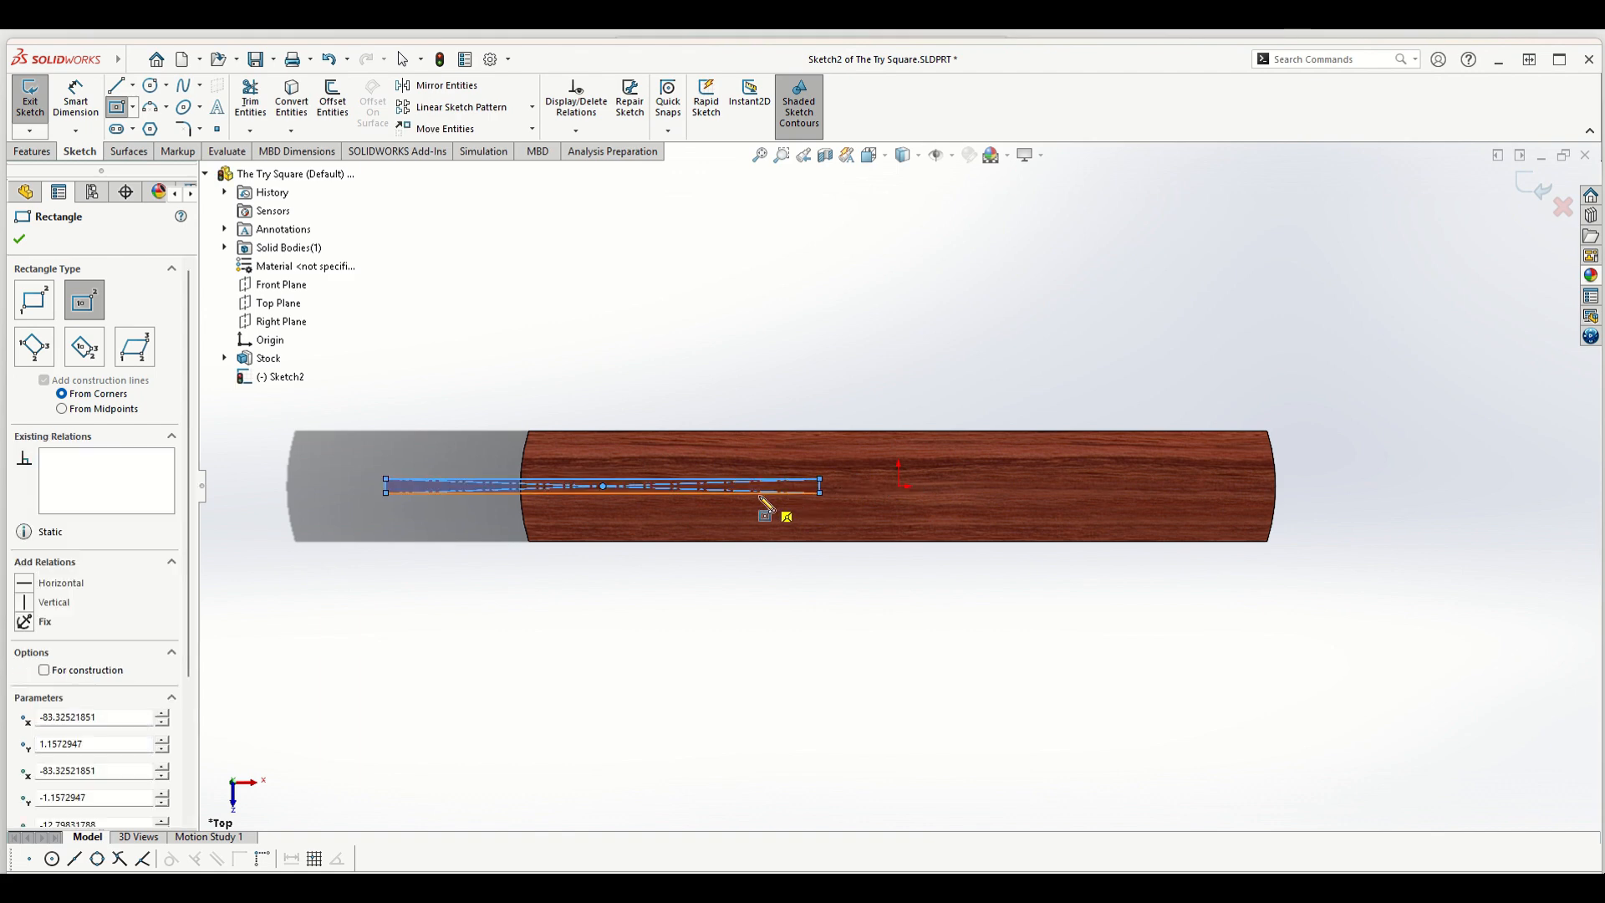
- Dimension the thin rectangle's short left side and set its width to 1 mm
{"action": "left_click", "coordinate": [89, 101]}
{"action": "scroll", "coordinate": [490, 509], "scroll_direction": "down", "scroll_amount": 5}
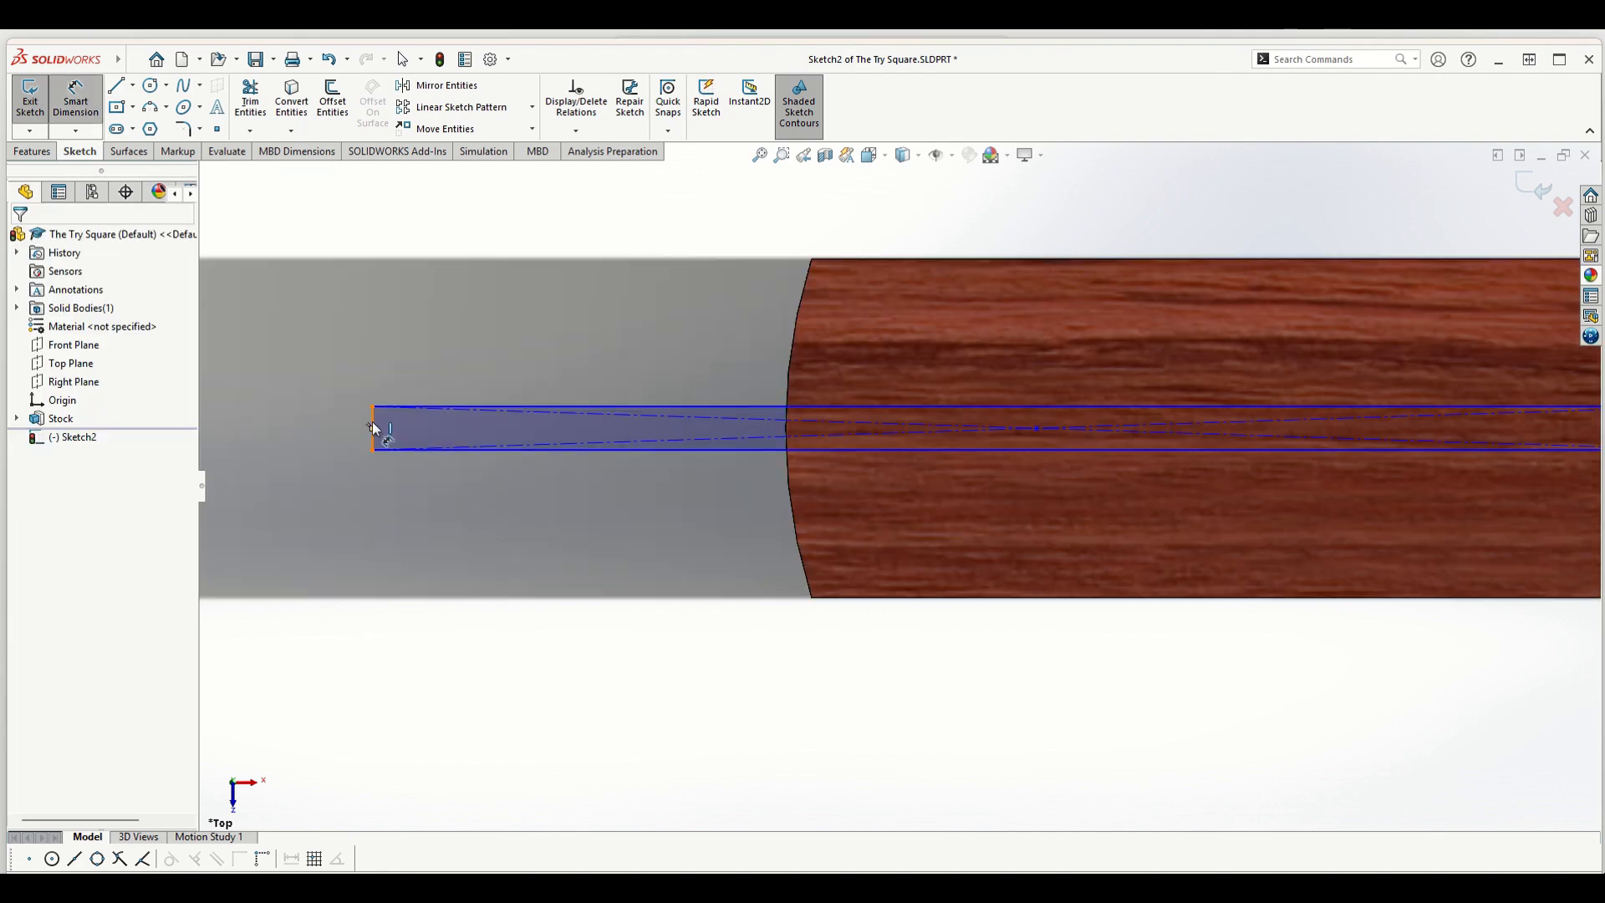
{"action": "scroll", "coordinate": [374, 424], "scroll_direction": "down", "scroll_amount": 3}
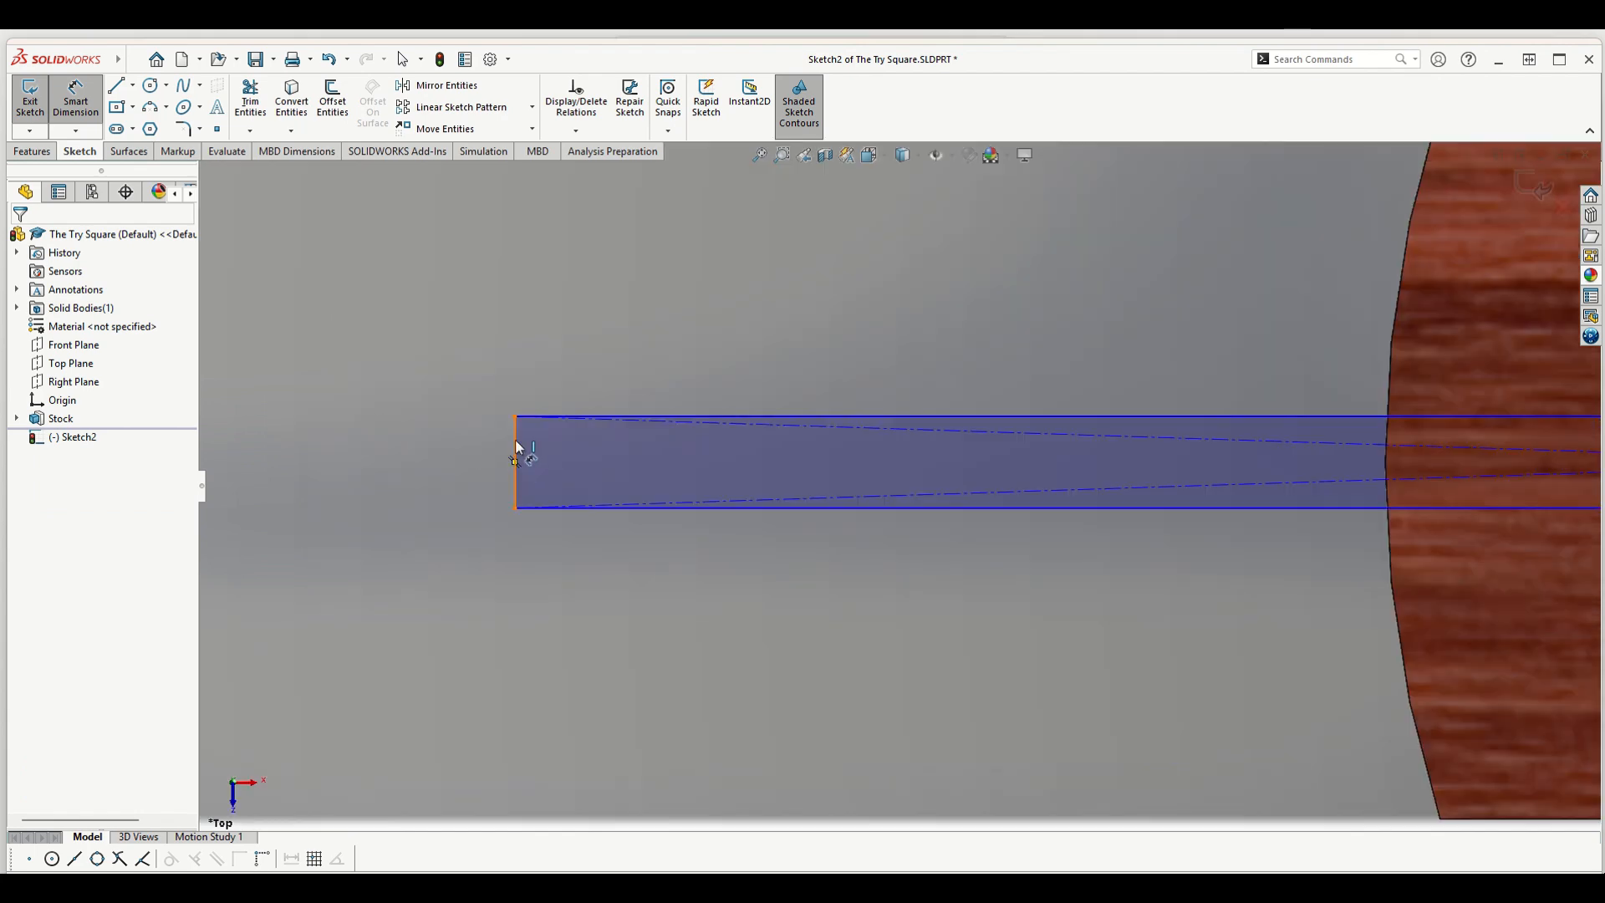
{"action": "left_click", "coordinate": [517, 447]}
{"action": "left_click", "coordinate": [455, 445]}
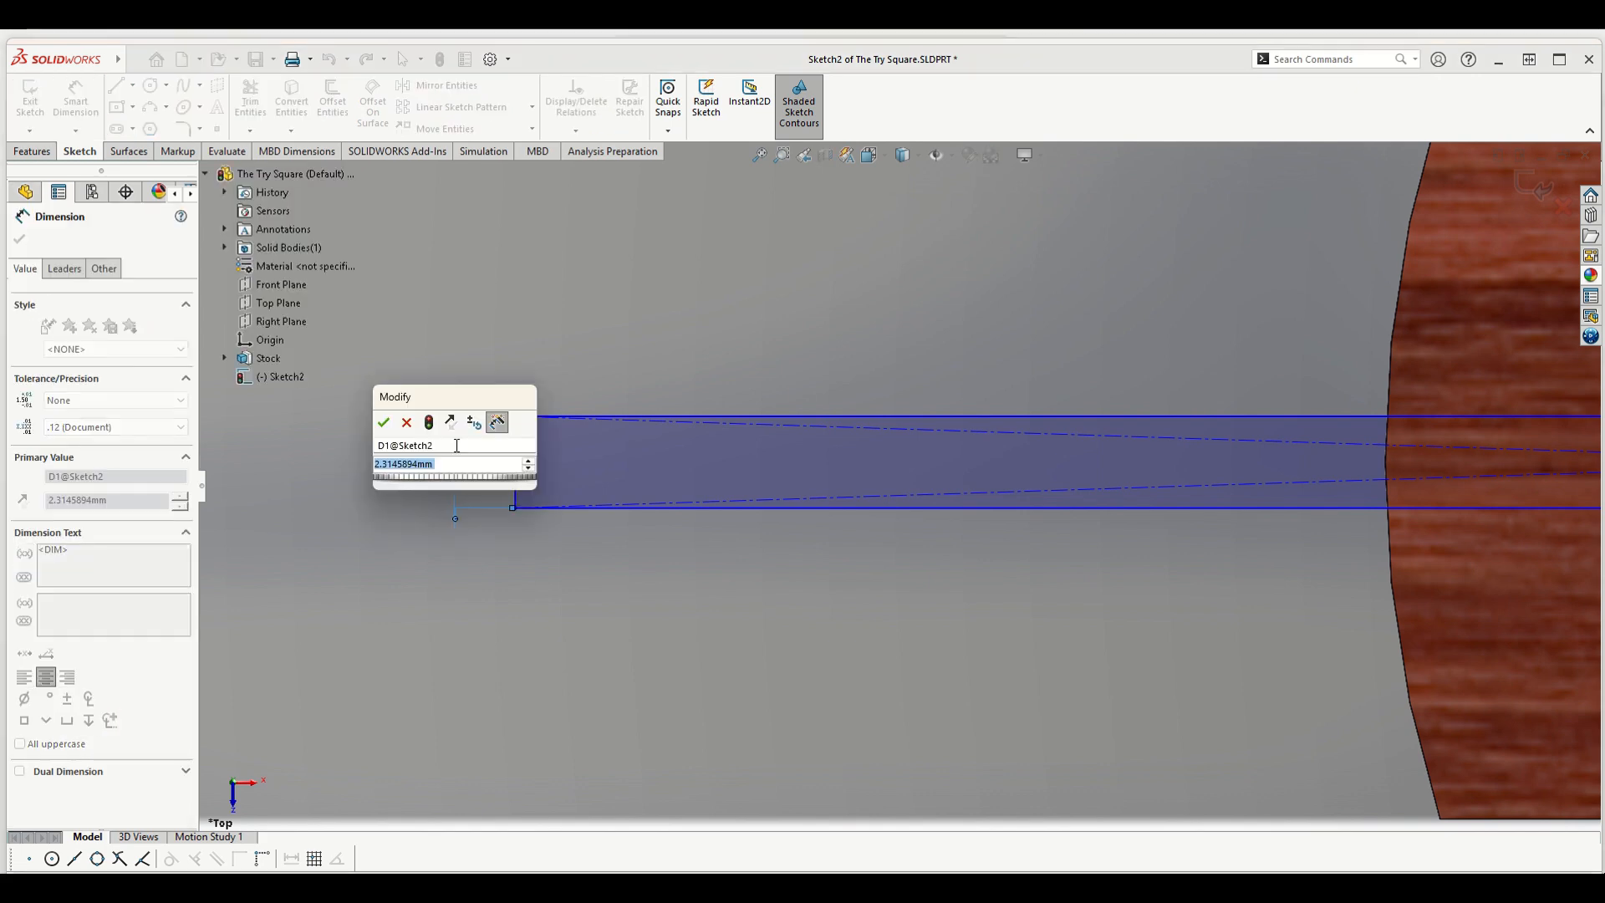
{"action": "type", "text": "1"}
{"action": "key", "text": "Return"}
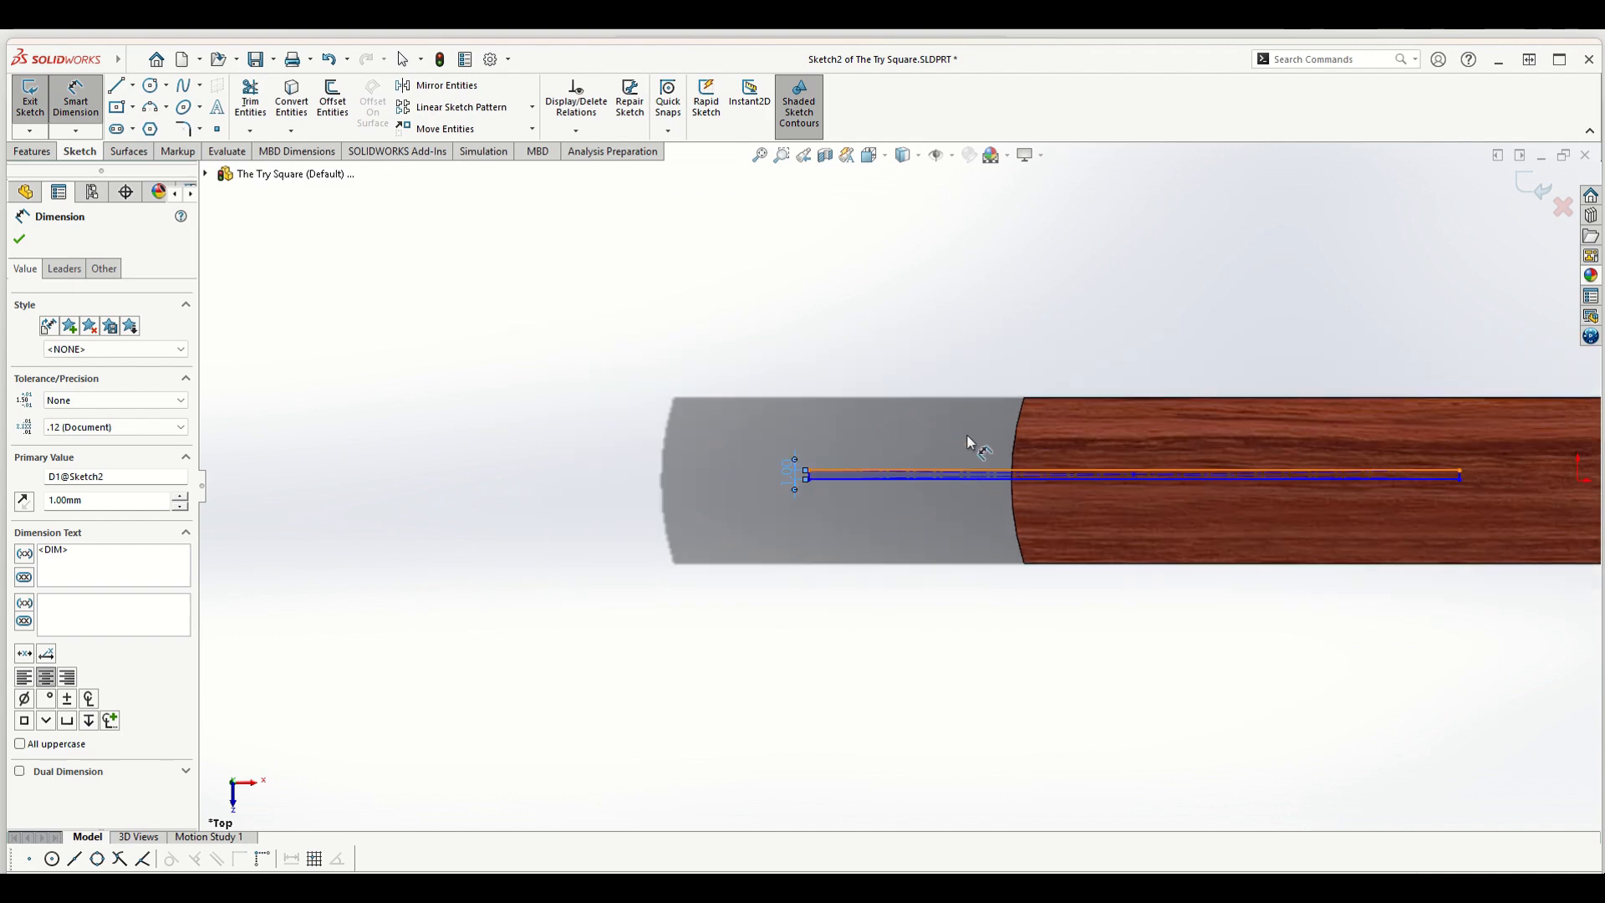
- Dimension the thin rectangle's long upper side and set its length to 50 mm
{"action": "left_click", "coordinate": [1130, 474]}
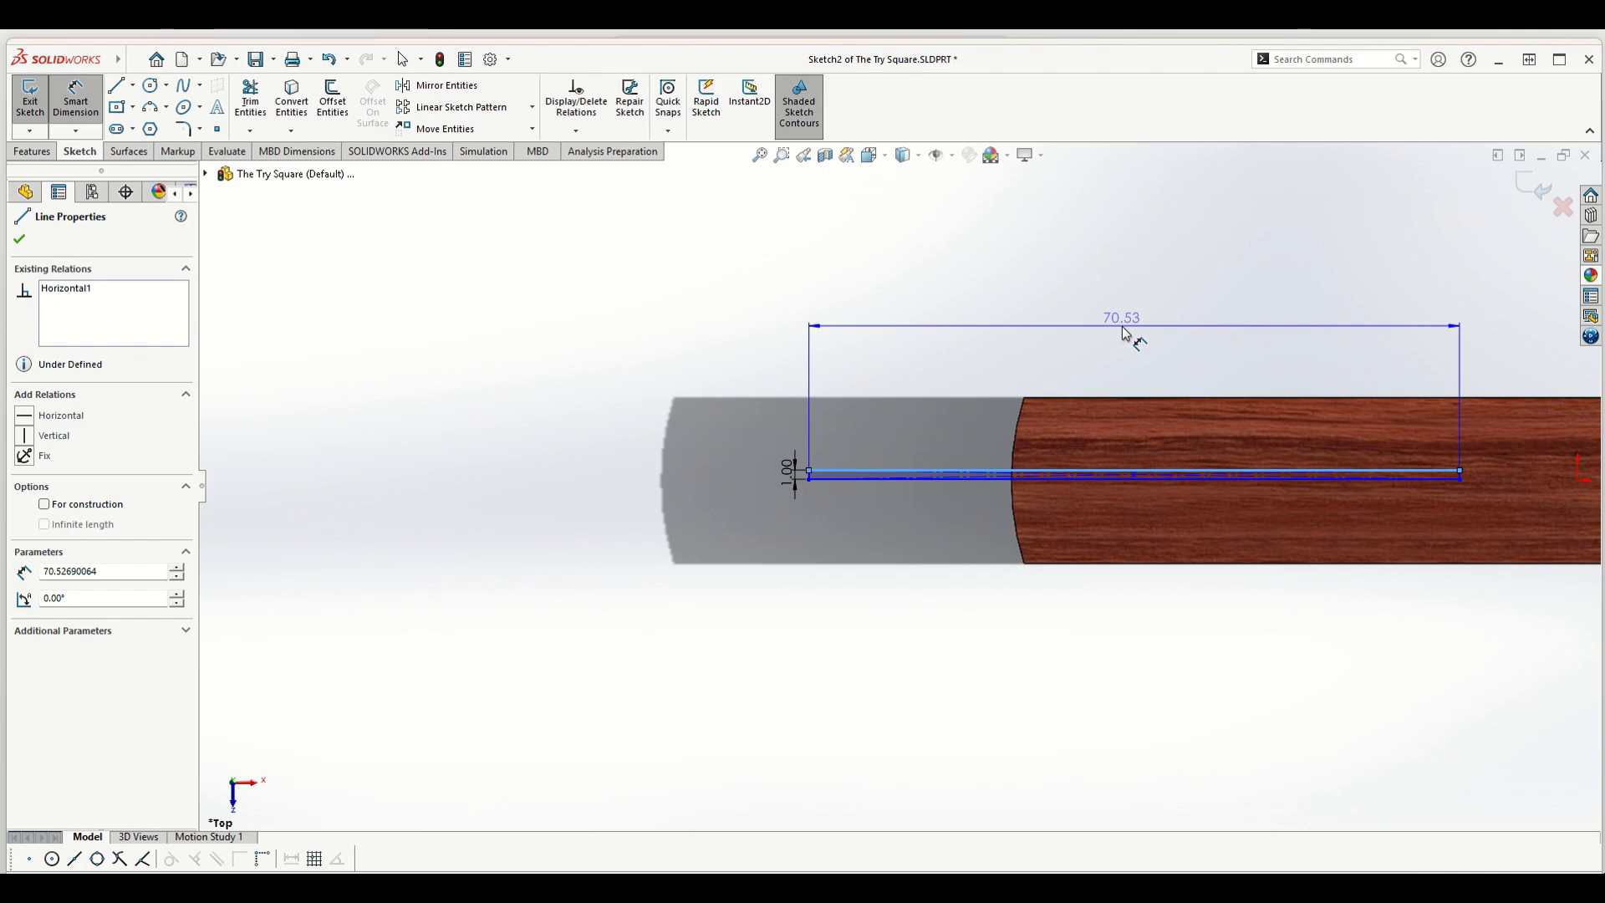
{"action": "left_click", "coordinate": [1125, 333]}
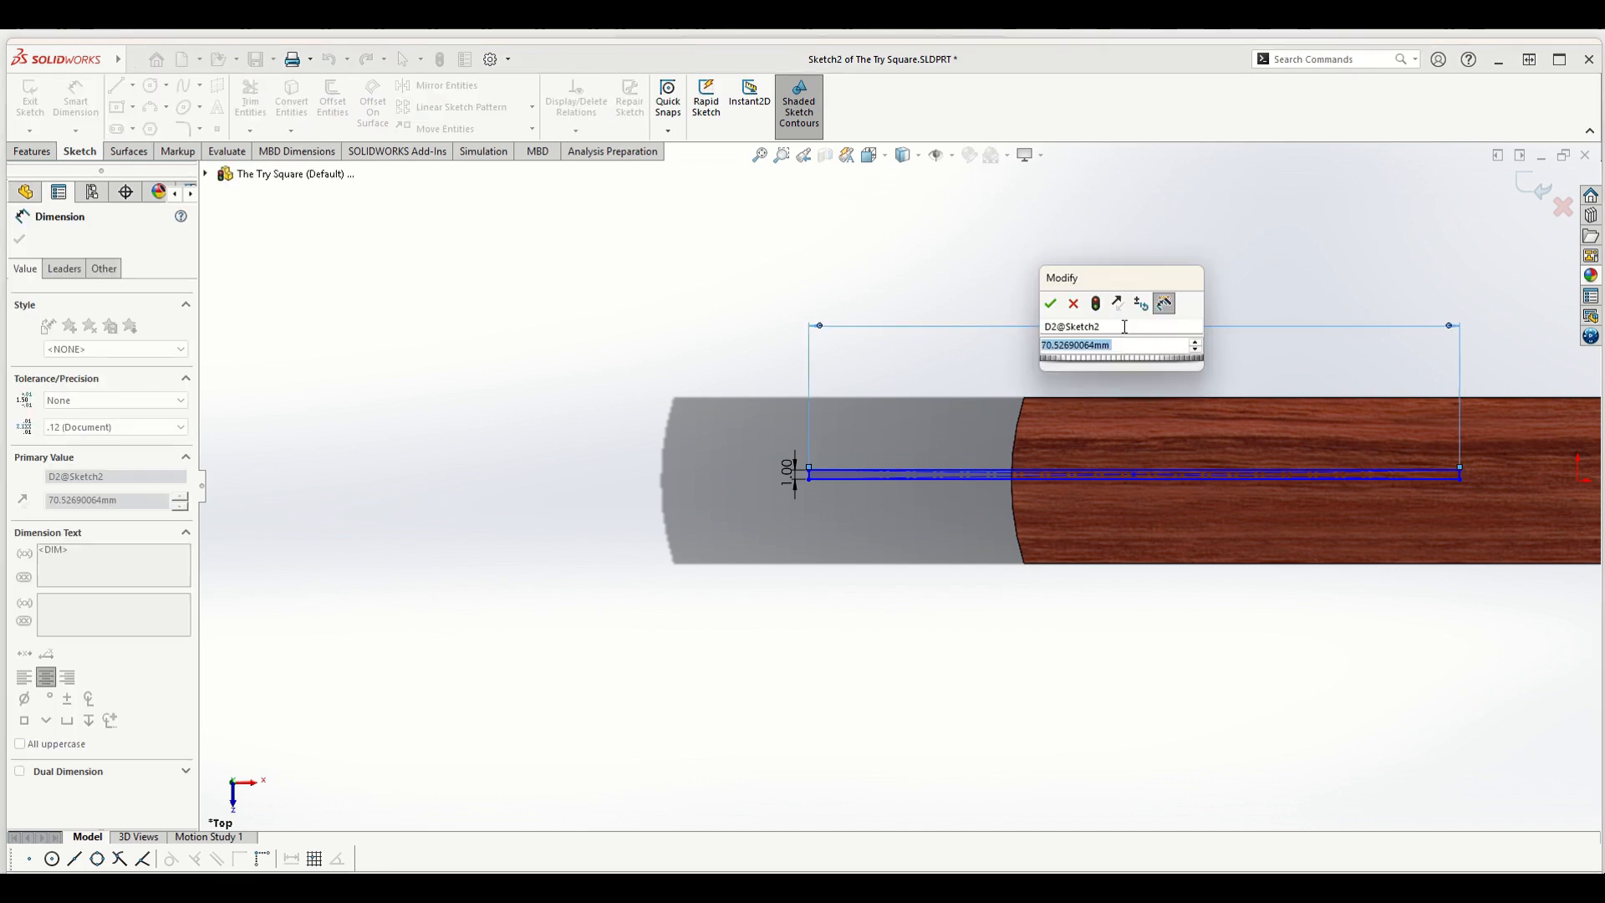
{"action": "type", "text": "50"}
{"action": "key", "text": "Return"}
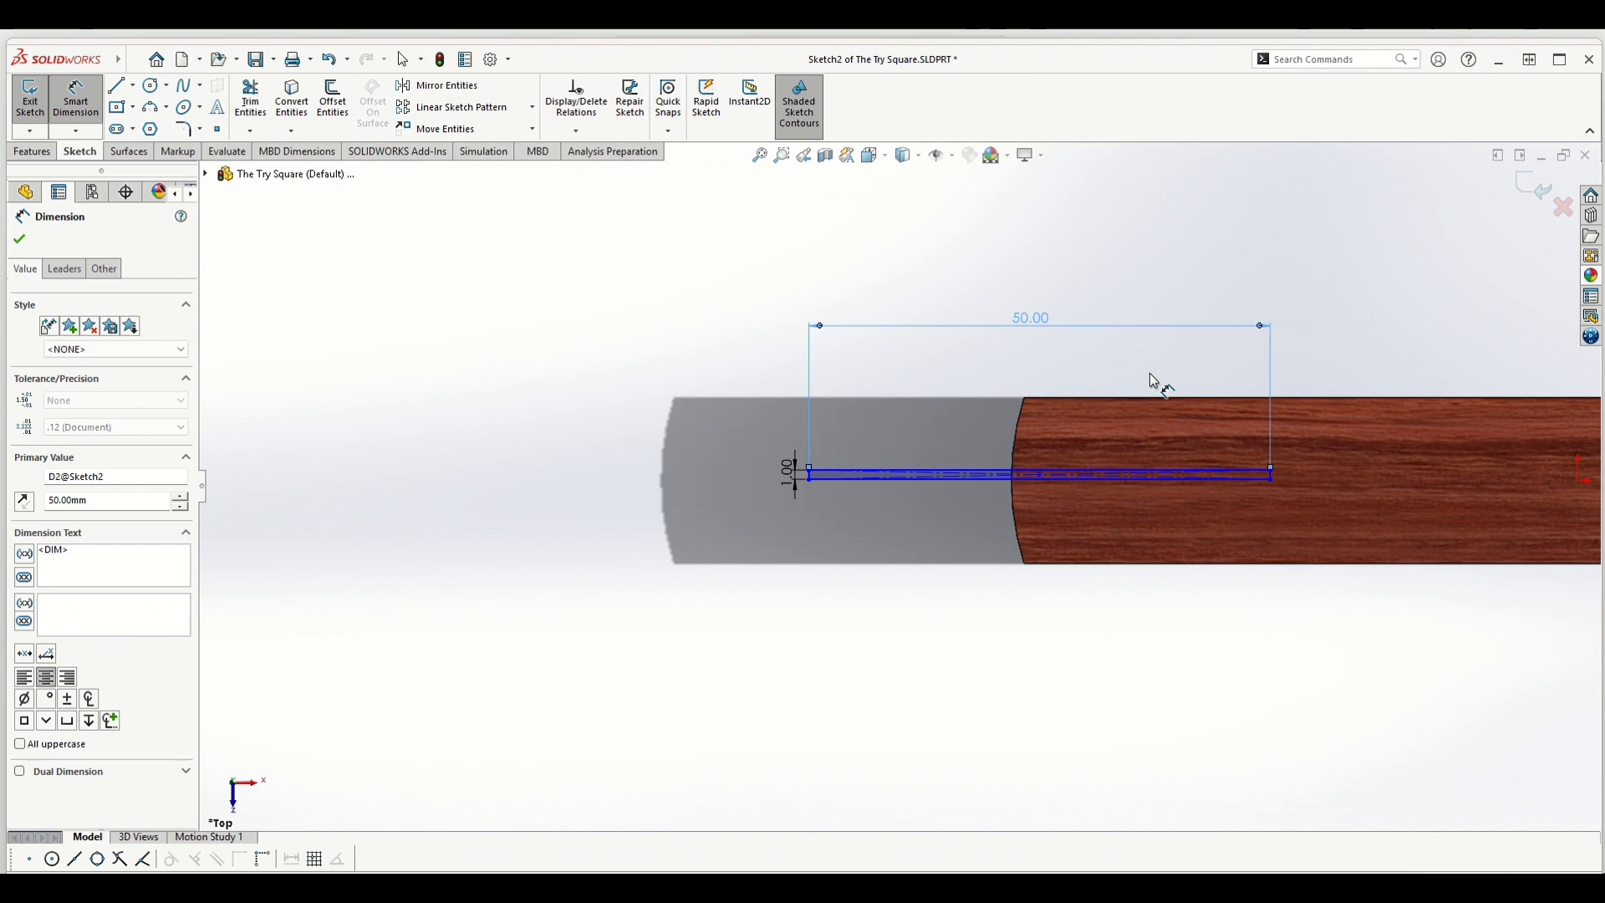
- Add a horizontal relation between the thin rectangle's center point and the sketch origin
{"action": "scroll", "coordinate": [1270, 493], "scroll_direction": "down", "scroll_amount": 3}
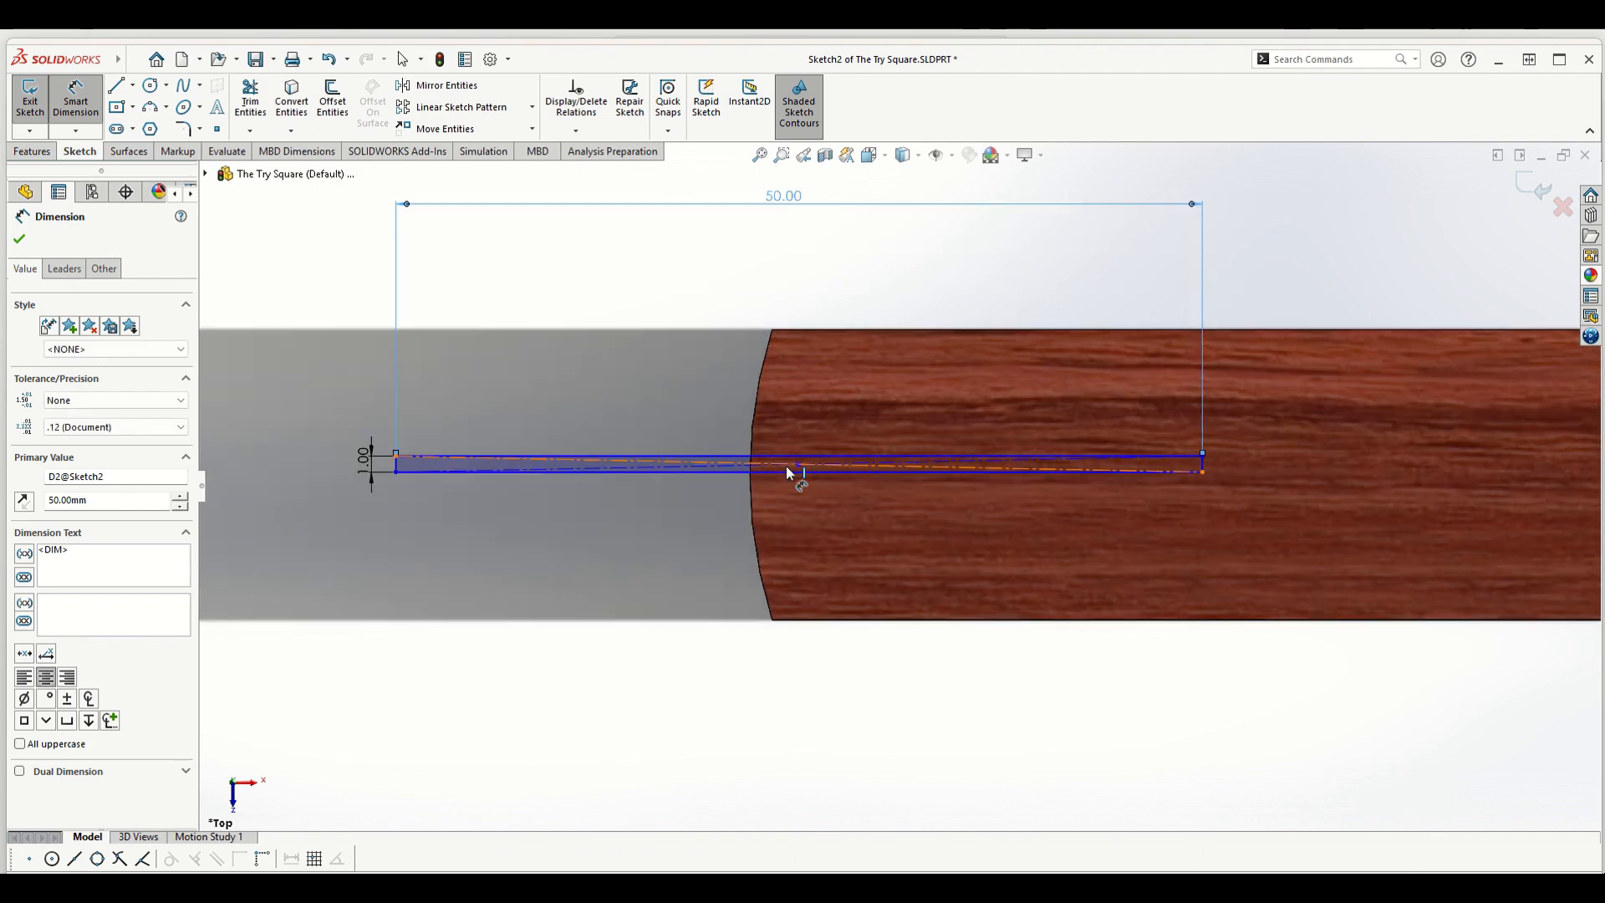
{"action": "scroll", "coordinate": [1424, 454], "scroll_direction": "up", "scroll_amount": 3}
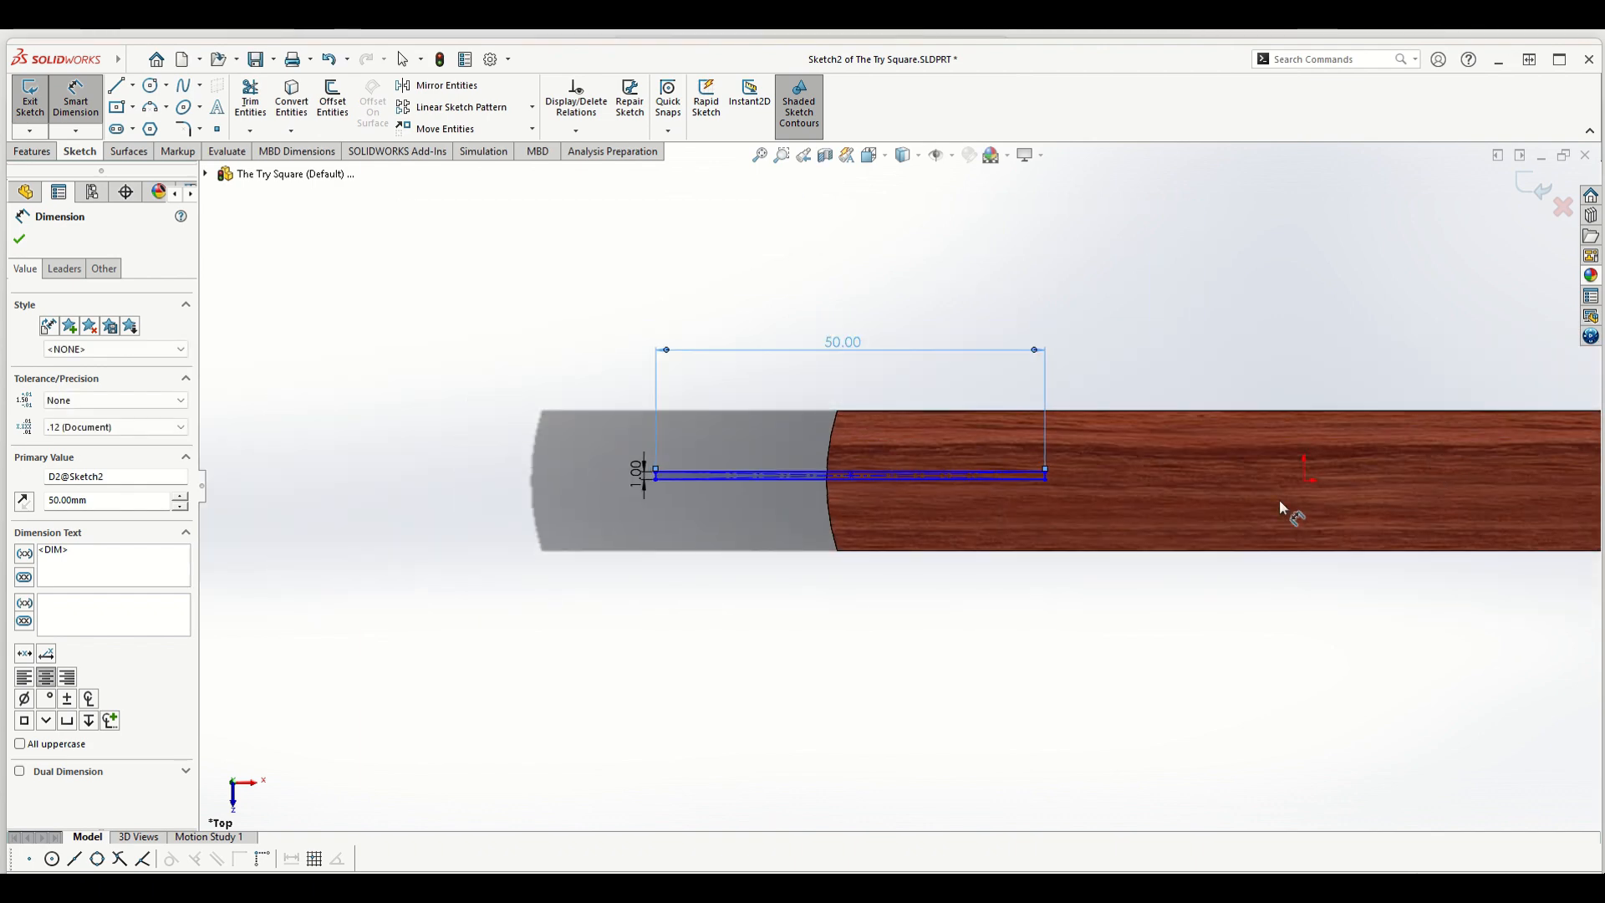
{"action": "scroll", "coordinate": [930, 439], "scroll_direction": "down", "scroll_amount": 2}
{"action": "key", "text": "Escape"}
{"action": "scroll", "coordinate": [794, 469], "scroll_direction": "down", "scroll_amount": 2}
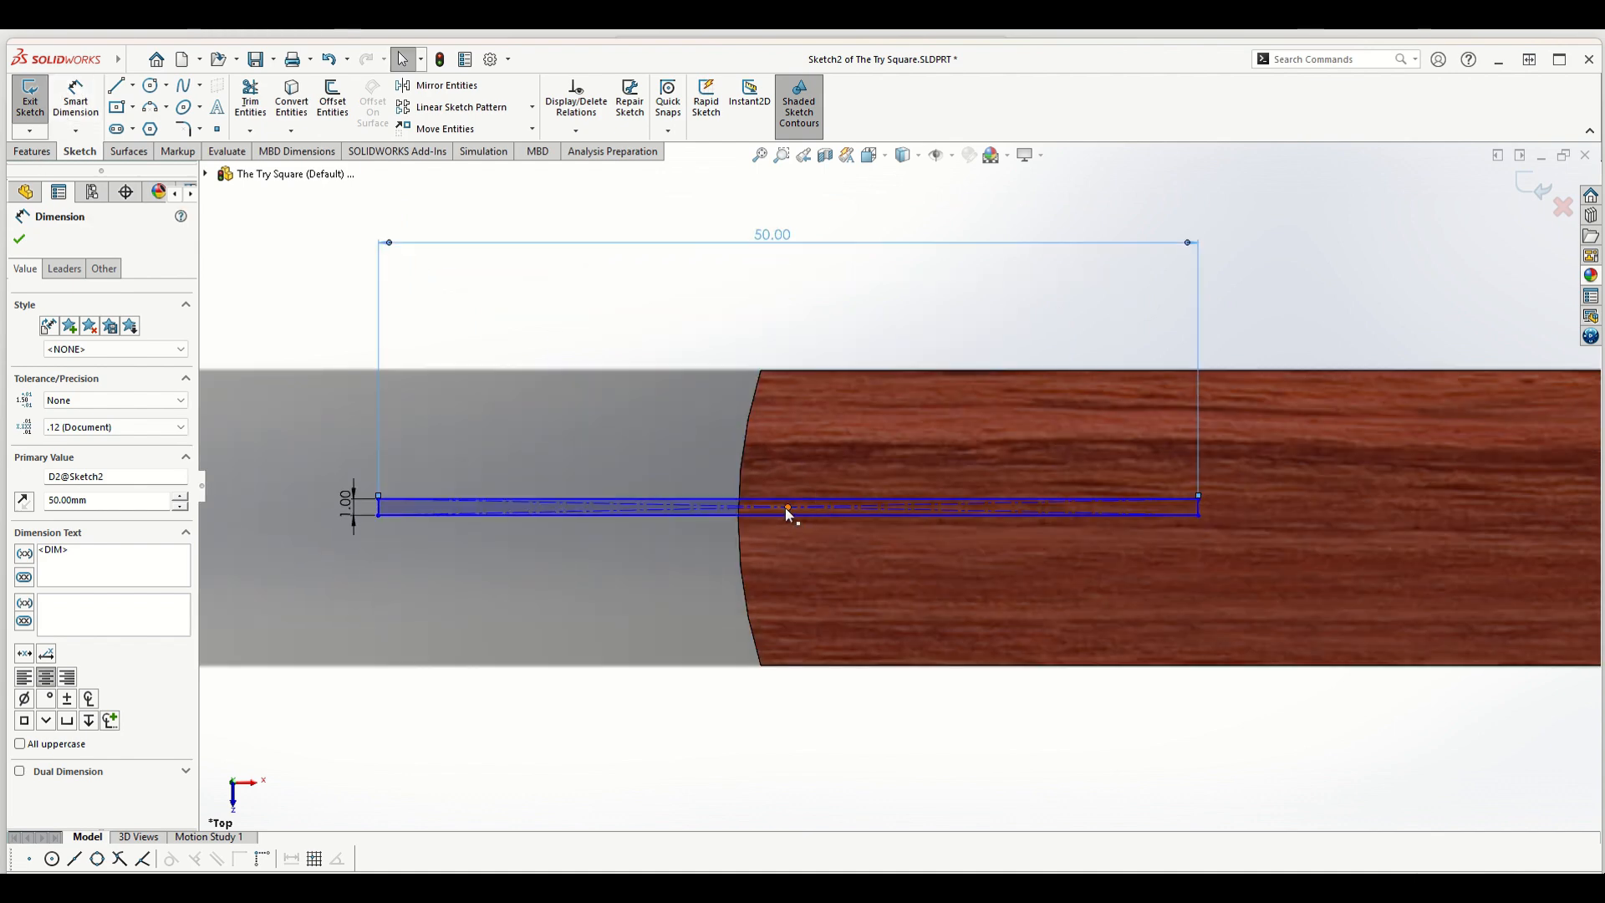
{"action": "left_click", "coordinate": [785, 508]}
{"action": "scroll", "coordinate": [885, 513], "scroll_direction": "up", "scroll_amount": 3}
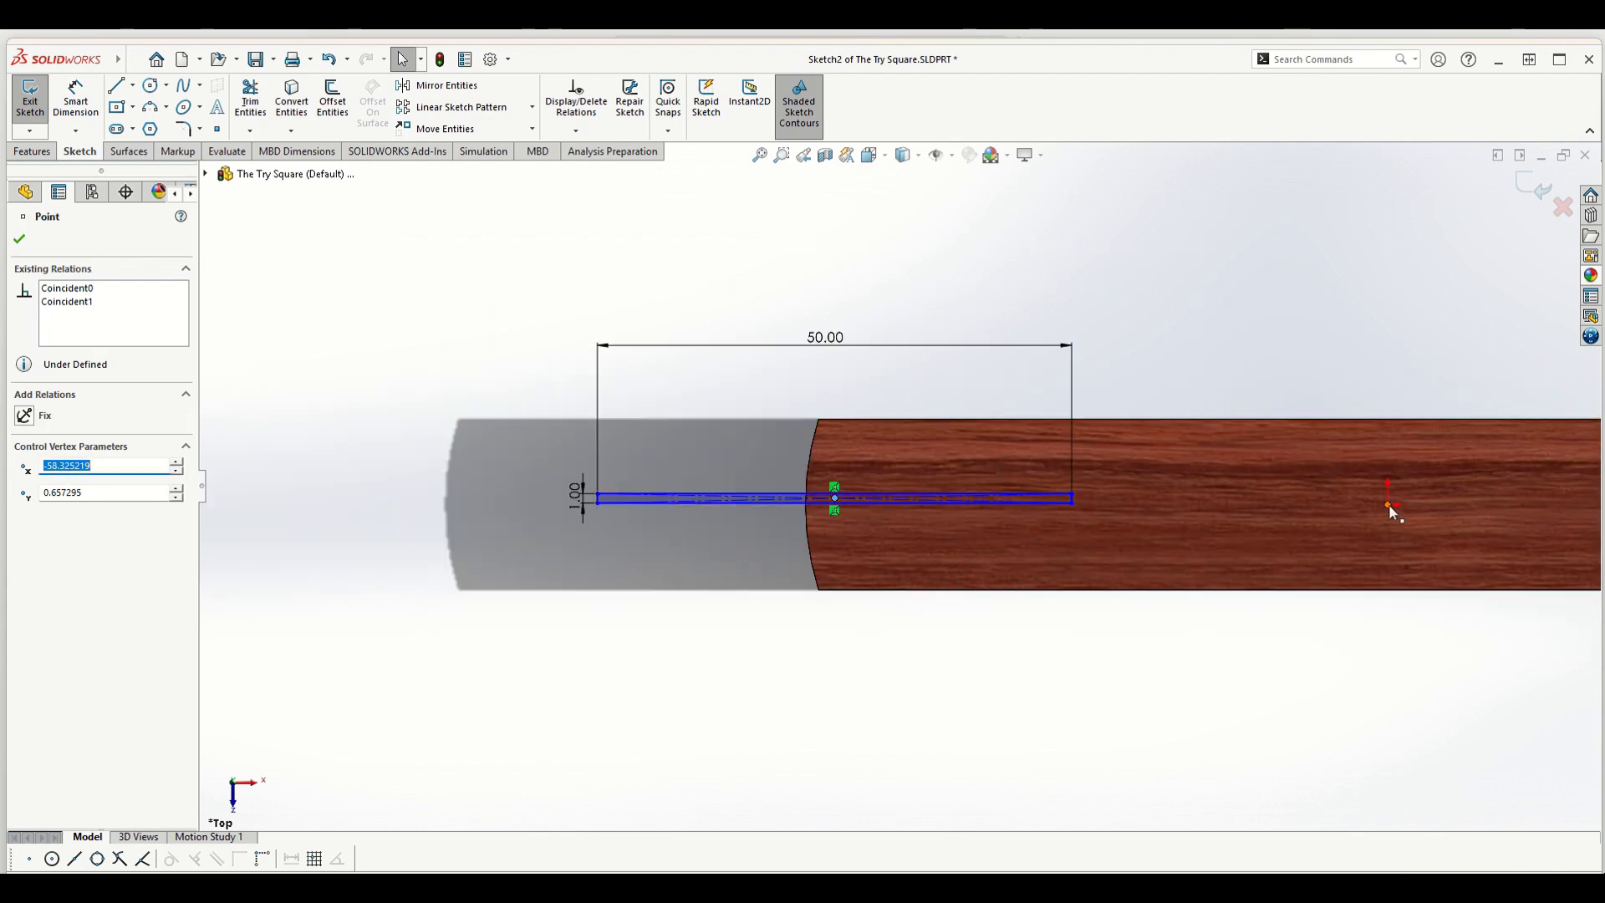
{"action": "left_click", "coordinate": [1387, 504], "text": "ctrl"}
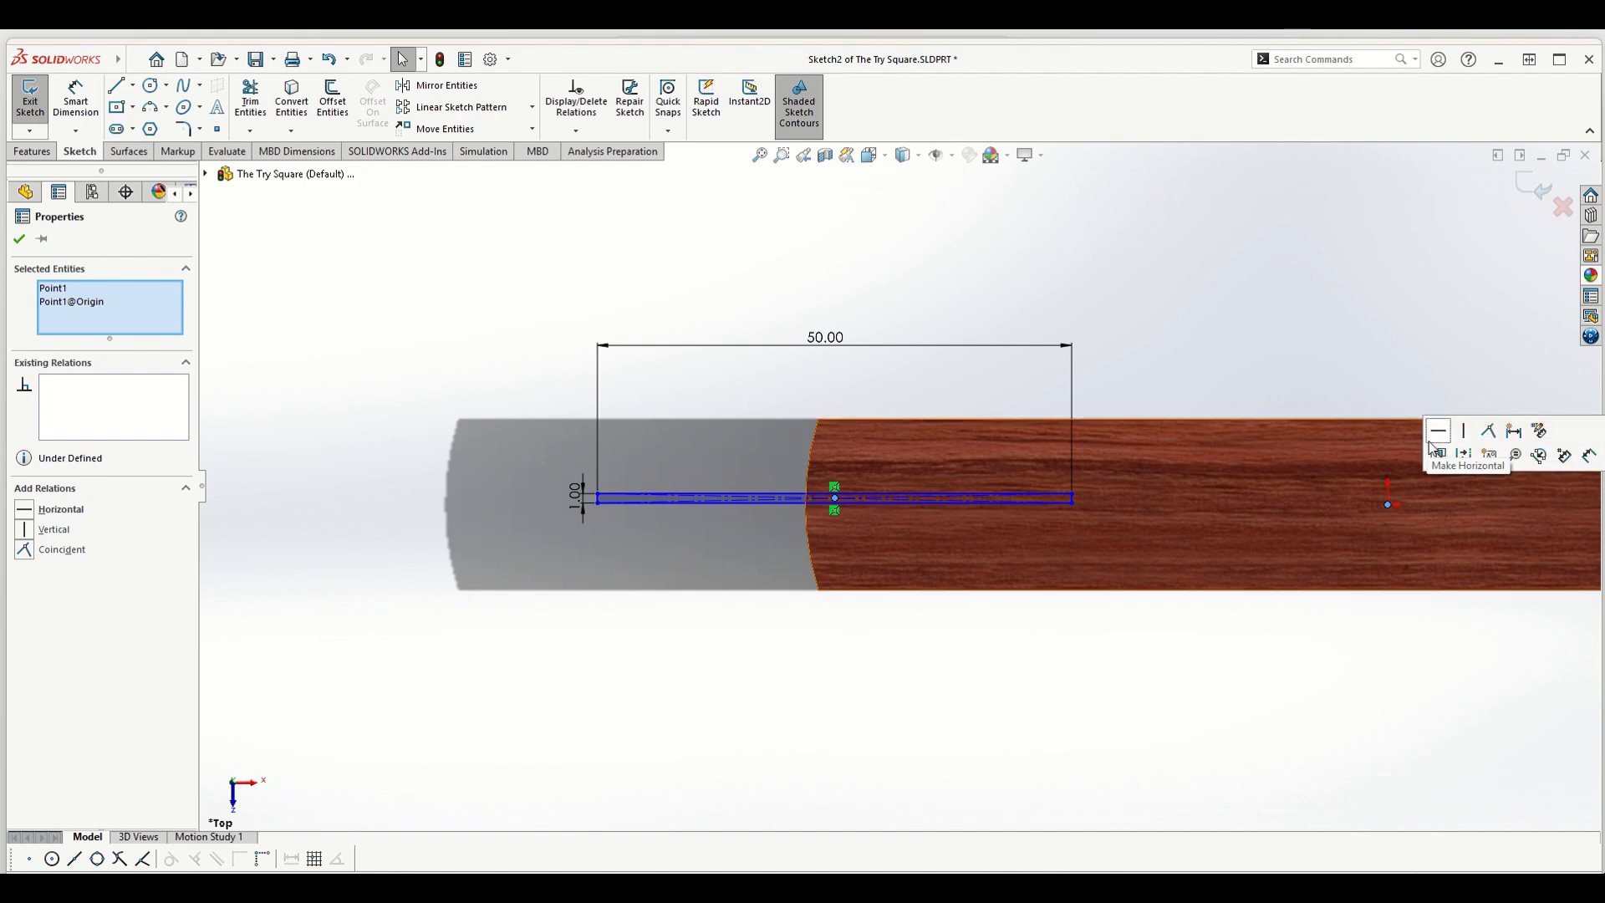
{"action": "left_click", "coordinate": [1436, 441]}
{"action": "left_click", "coordinate": [1172, 310]}
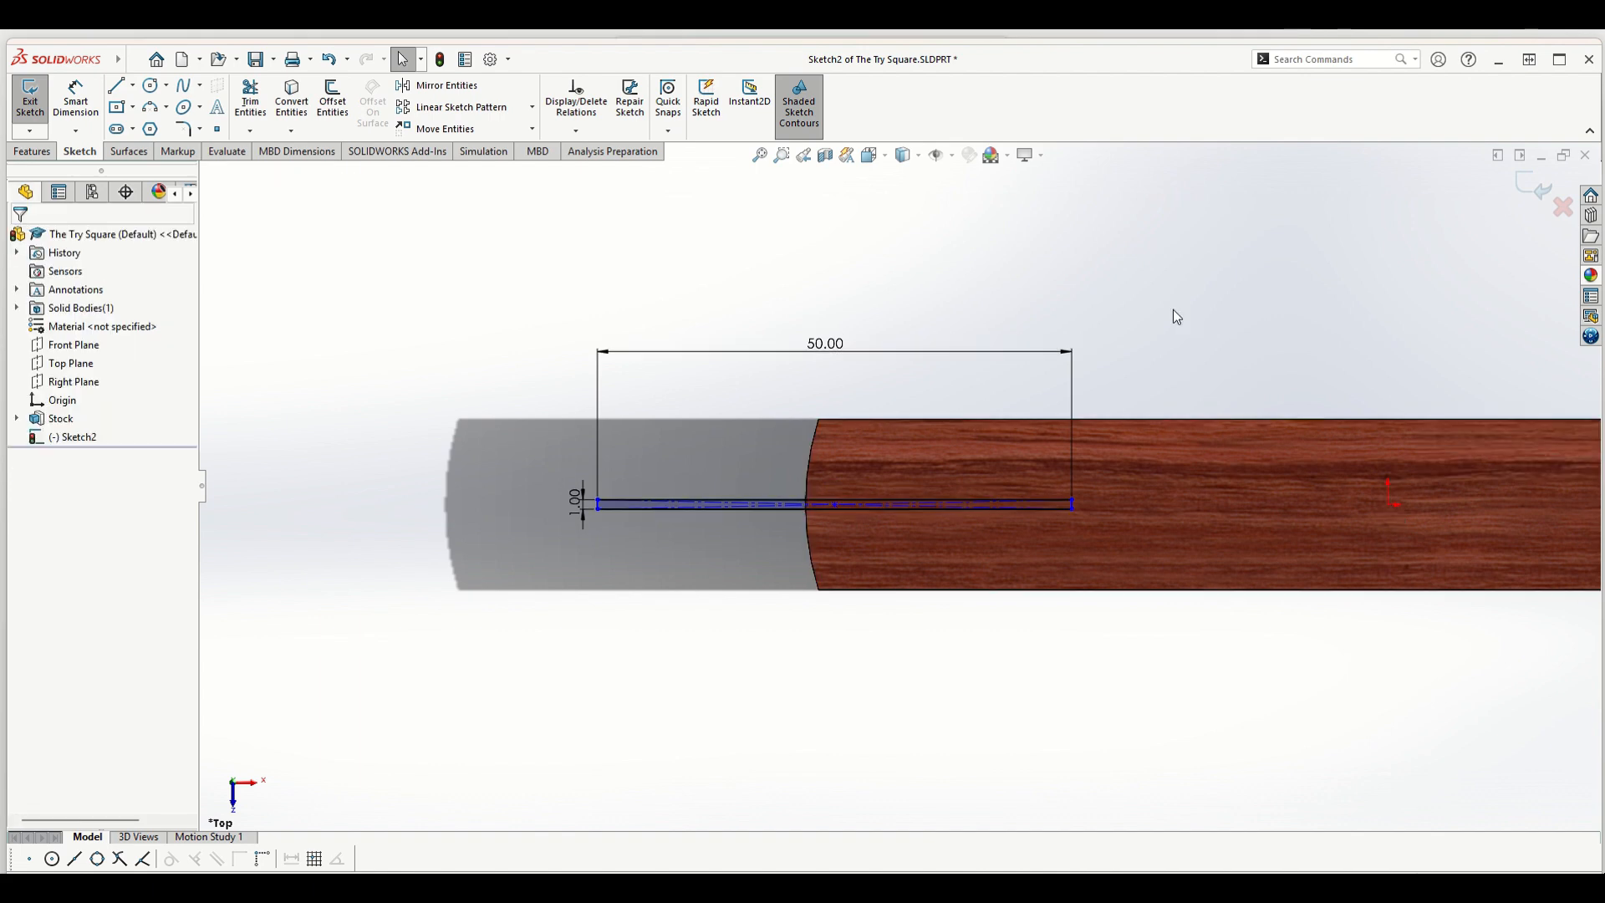
{"action": "scroll", "coordinate": [874, 509], "scroll_direction": "down", "scroll_amount": 3}
{"action": "scroll", "coordinate": [874, 509], "scroll_direction": "up", "scroll_amount": 3}
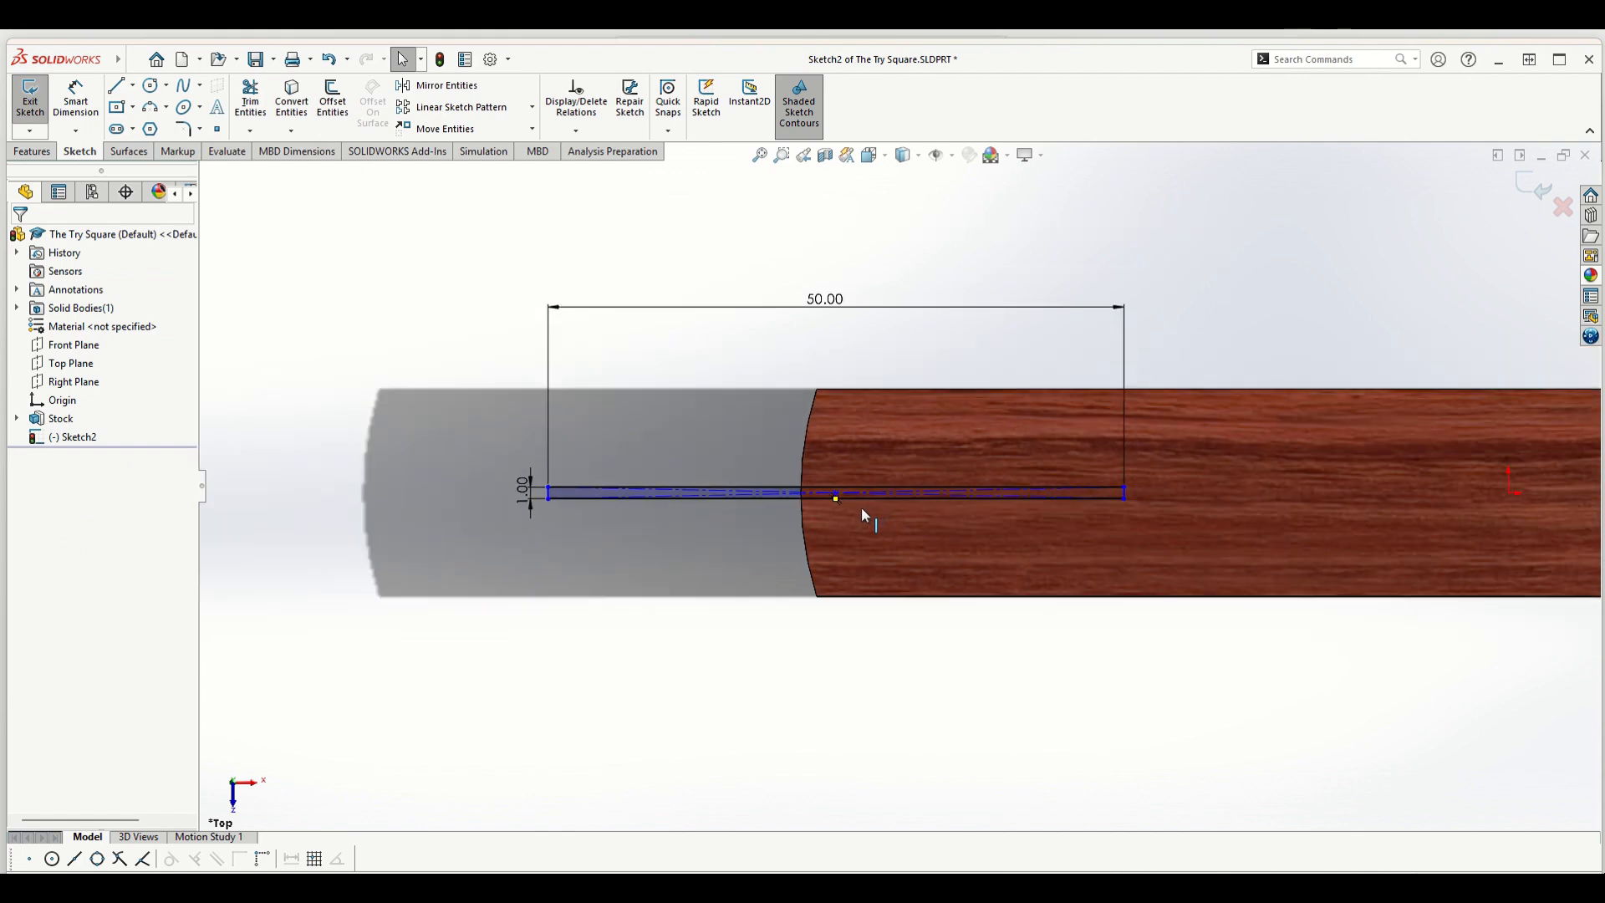
{"action": "scroll", "coordinate": [839, 489], "scroll_direction": "down", "scroll_amount": 1}
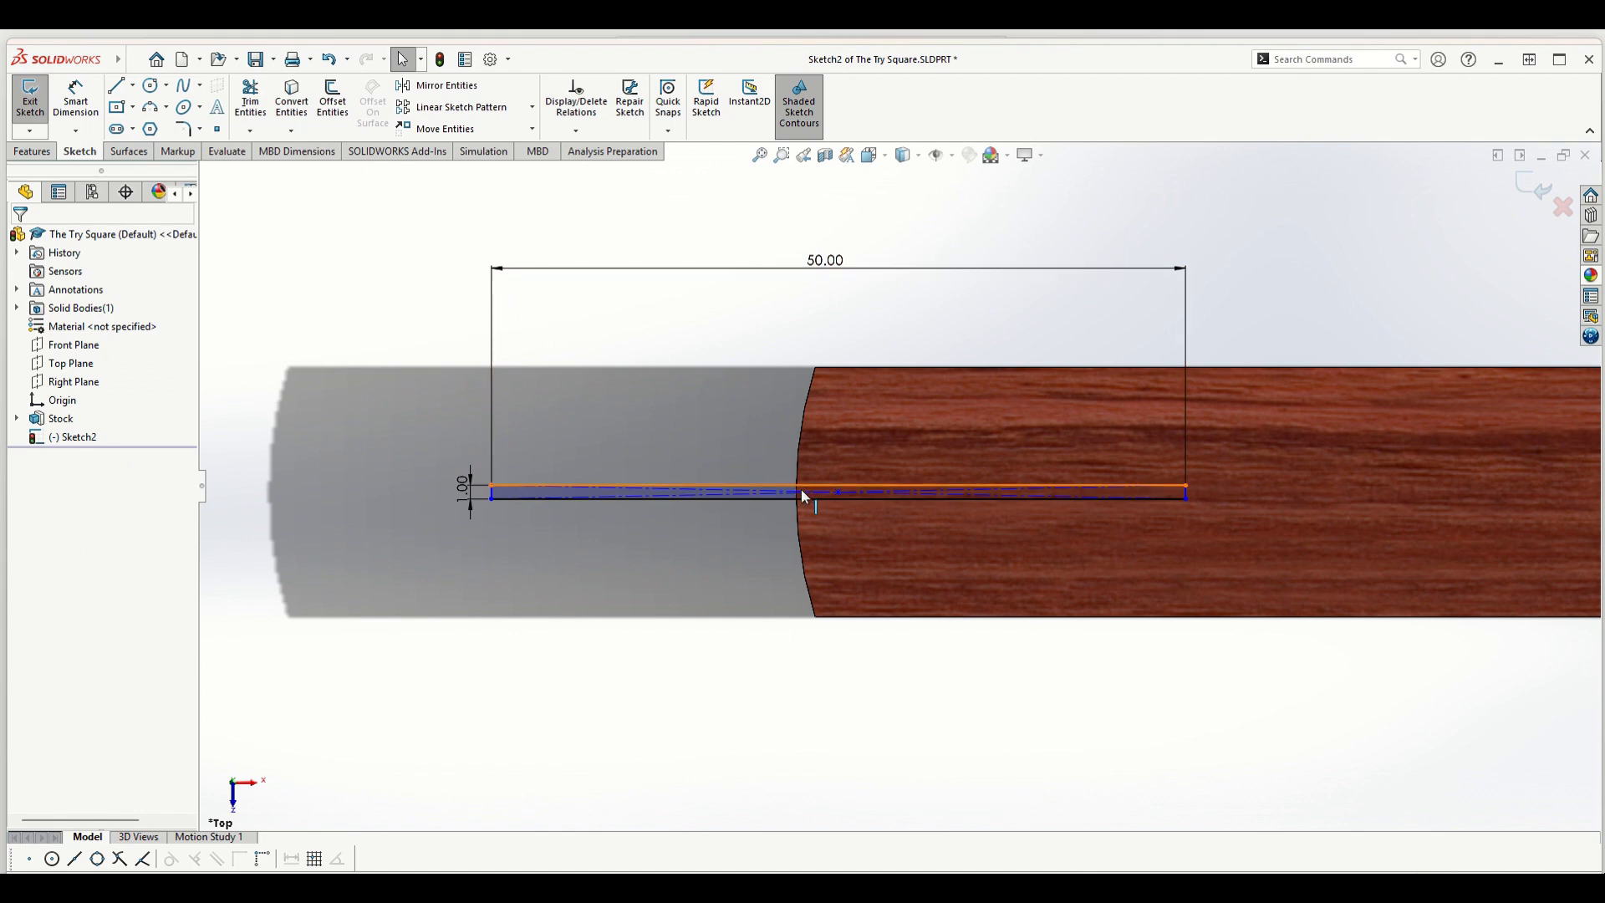
{"action": "scroll", "coordinate": [795, 489], "scroll_direction": "down", "scroll_amount": 1}
{"action": "scroll", "coordinate": [795, 484], "scroll_direction": "down", "scroll_amount": 2}
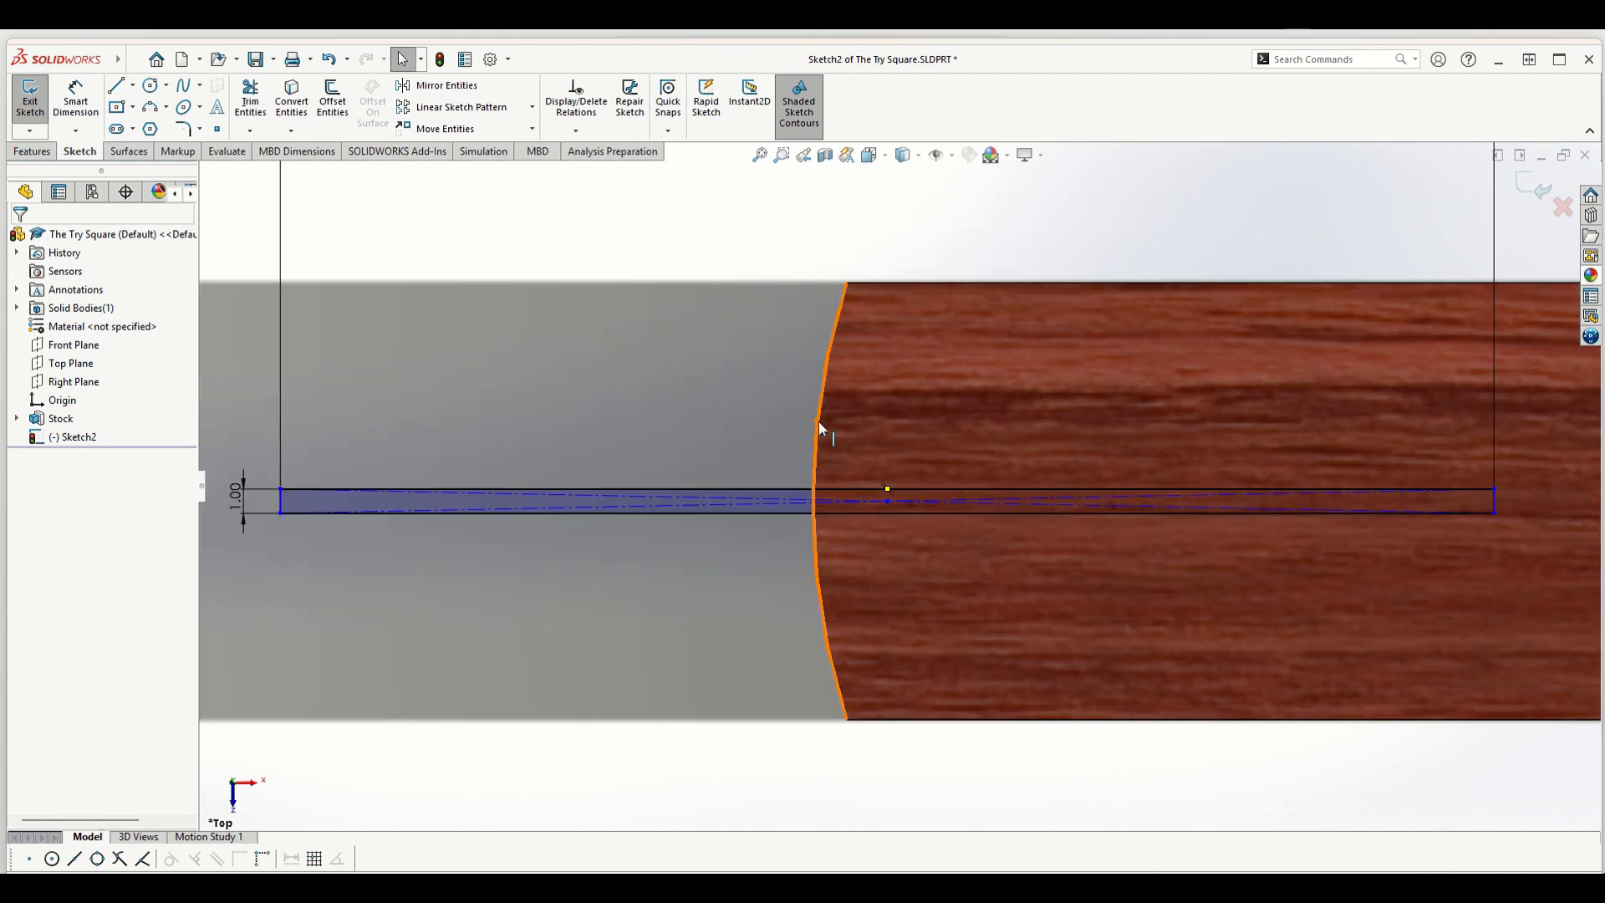
{"action": "scroll", "coordinate": [816, 499], "scroll_direction": "down", "scroll_amount": 2}
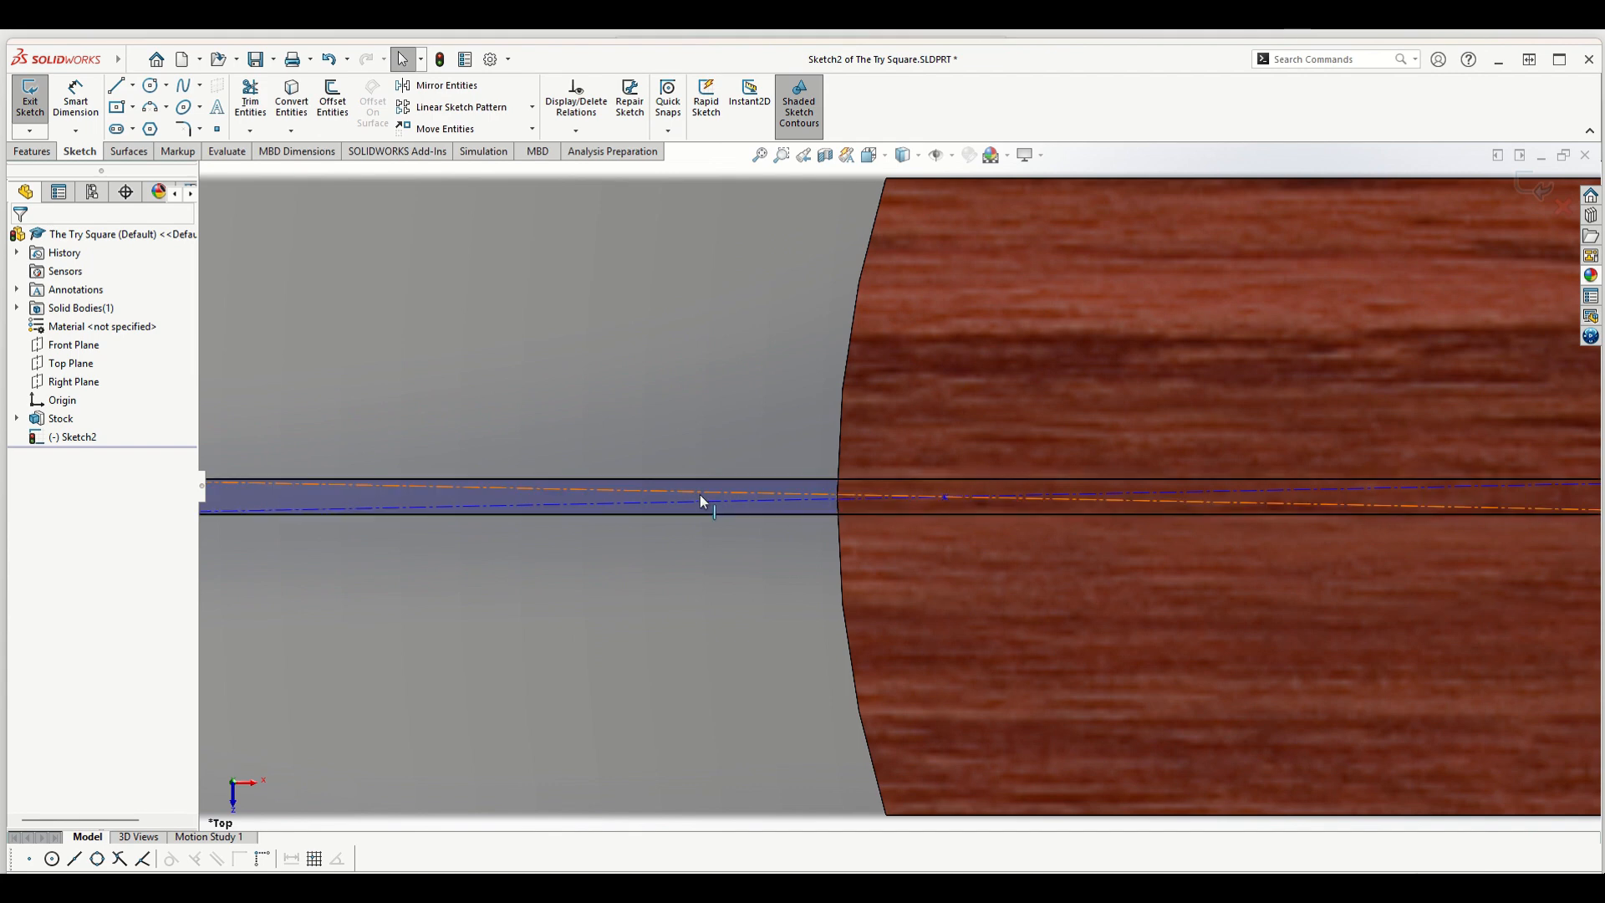
{"action": "scroll", "coordinate": [700, 493], "scroll_direction": "up", "scroll_amount": 4}
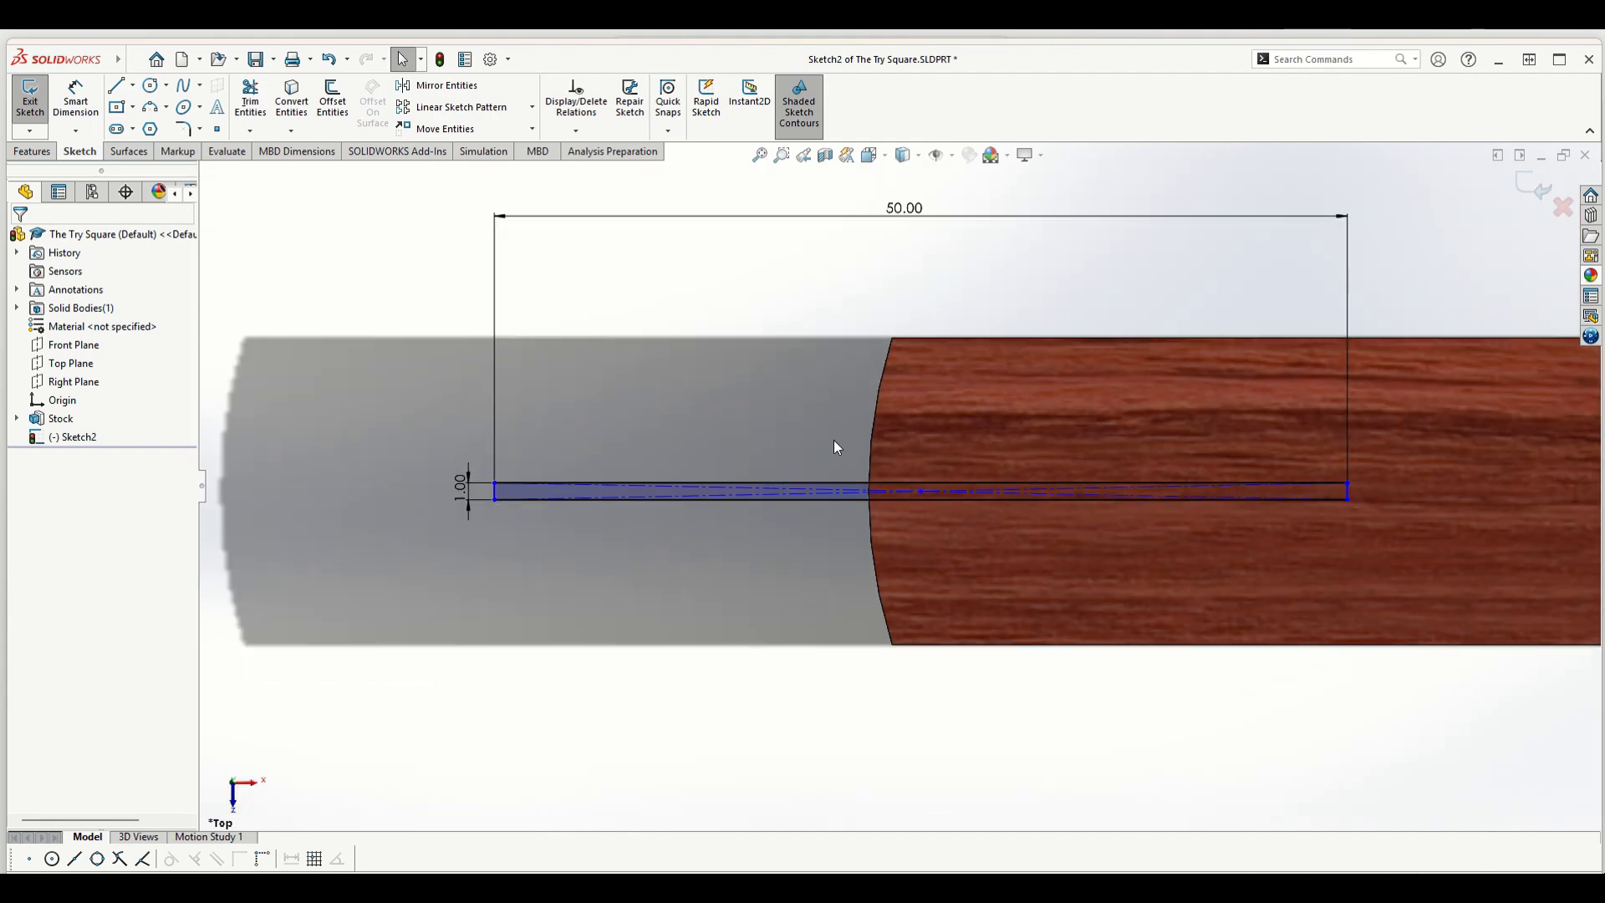
- Place a sketch point at the midpoint of the stock's curved end edge
{"action": "left_click", "coordinate": [216, 128]}
{"action": "scroll", "coordinate": [1124, 524], "scroll_direction": "down", "scroll_amount": 2}
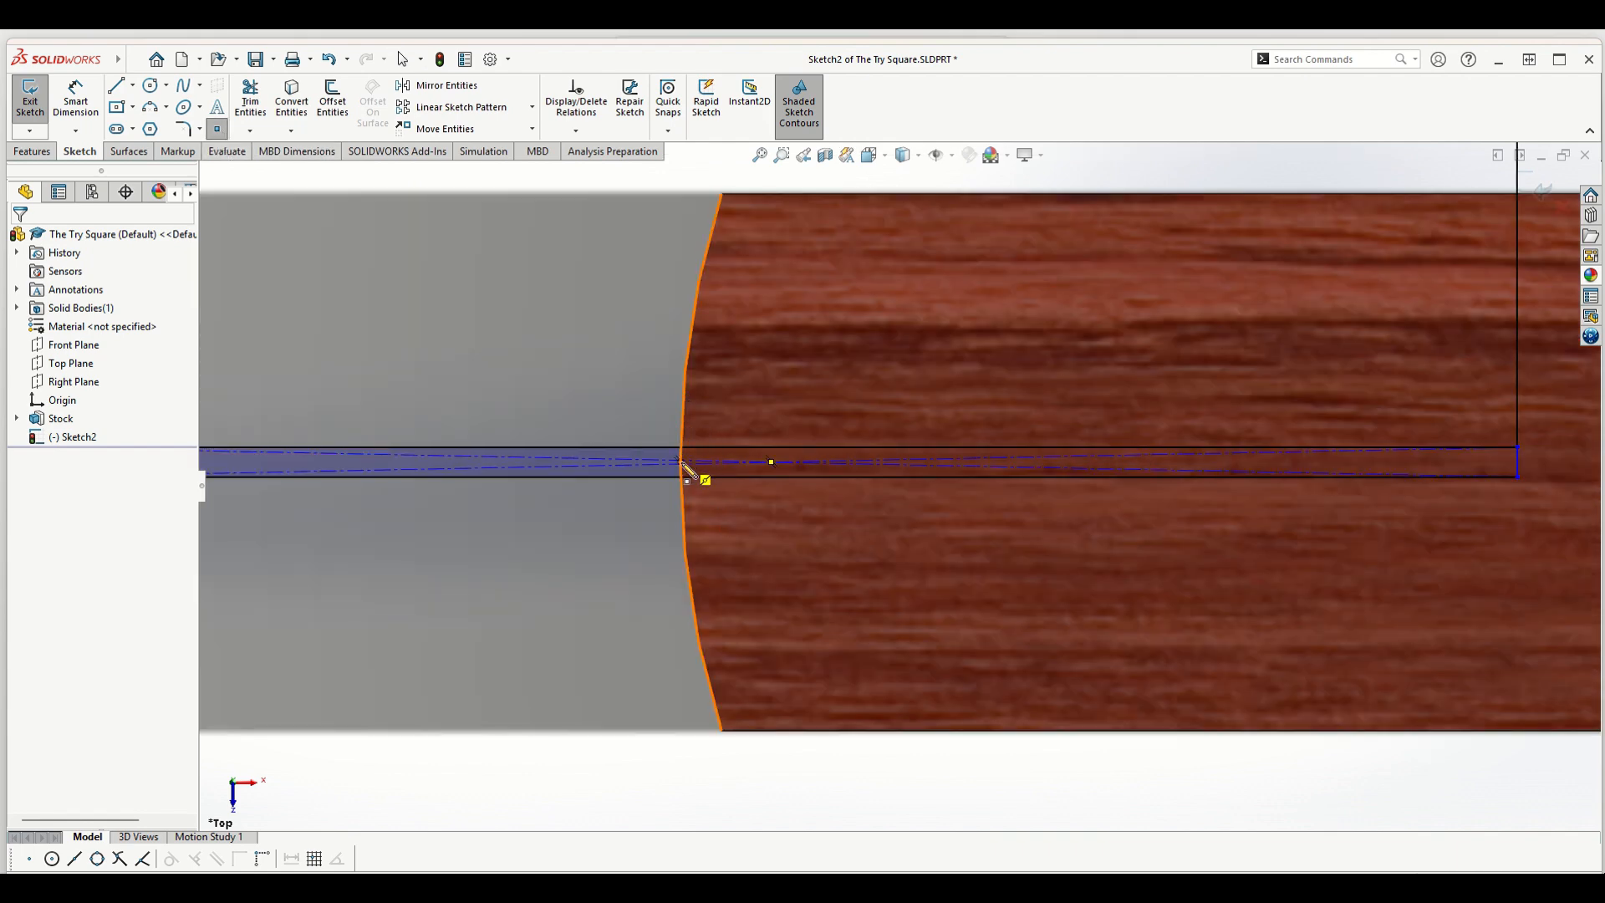
{"action": "scroll", "coordinate": [693, 460], "scroll_direction": "down", "scroll_amount": 3}
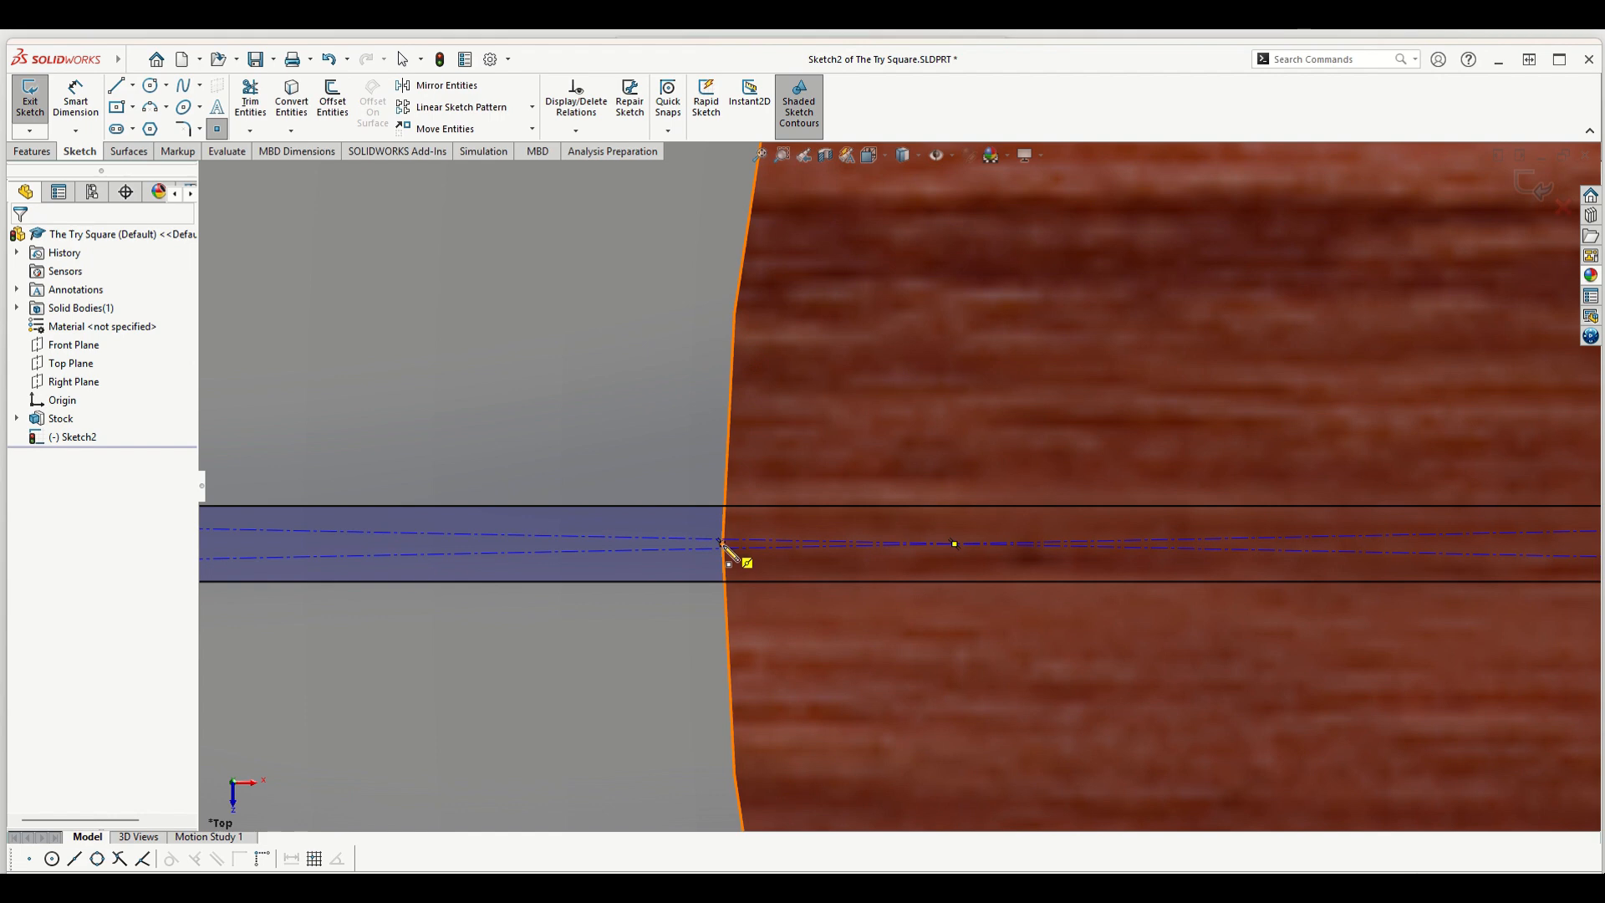
{"action": "scroll", "coordinate": [721, 541], "scroll_direction": "down", "scroll_amount": 2}
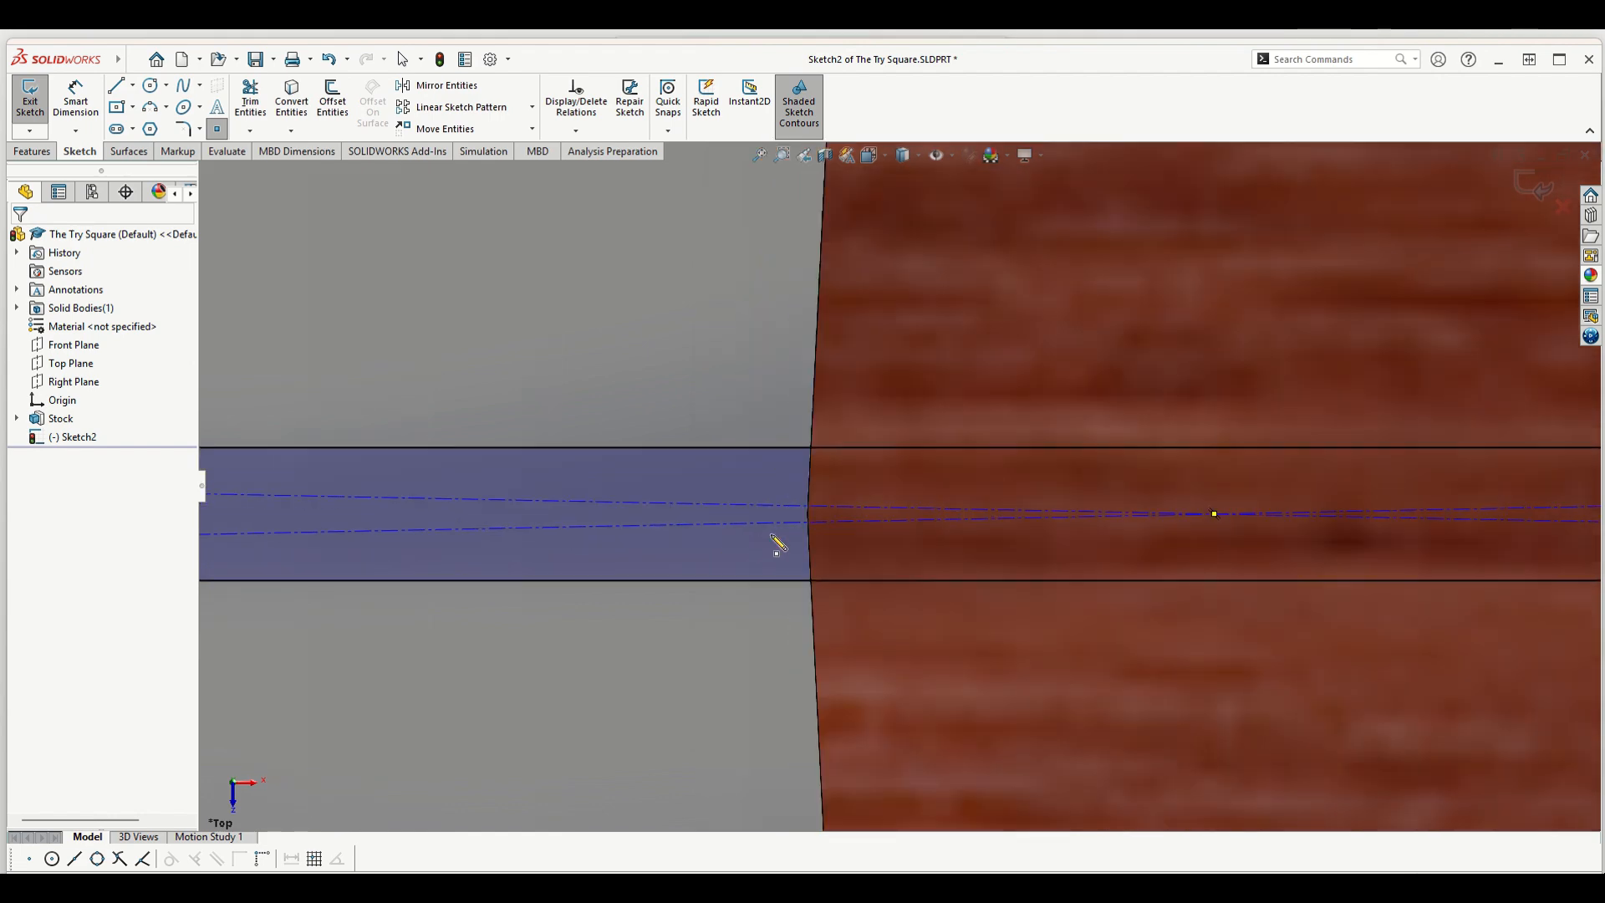
{"action": "left_click", "coordinate": [808, 514]}
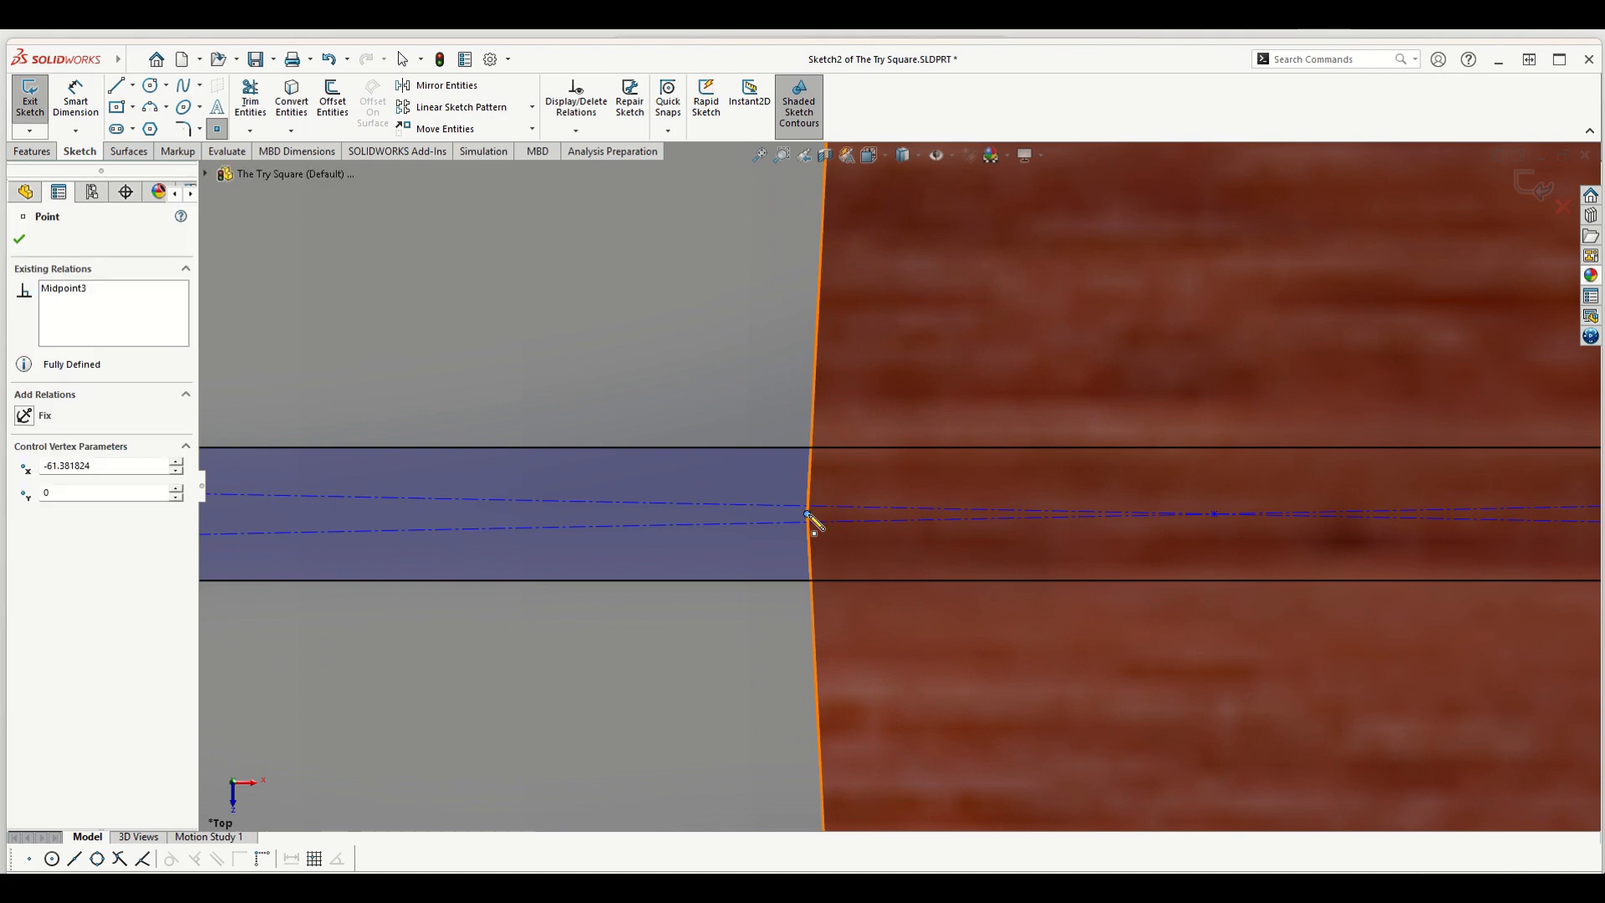
{"action": "scroll", "coordinate": [833, 532], "scroll_direction": "up", "scroll_amount": 4}
{"action": "scroll", "coordinate": [833, 532], "scroll_direction": "up", "scroll_amount": 3}
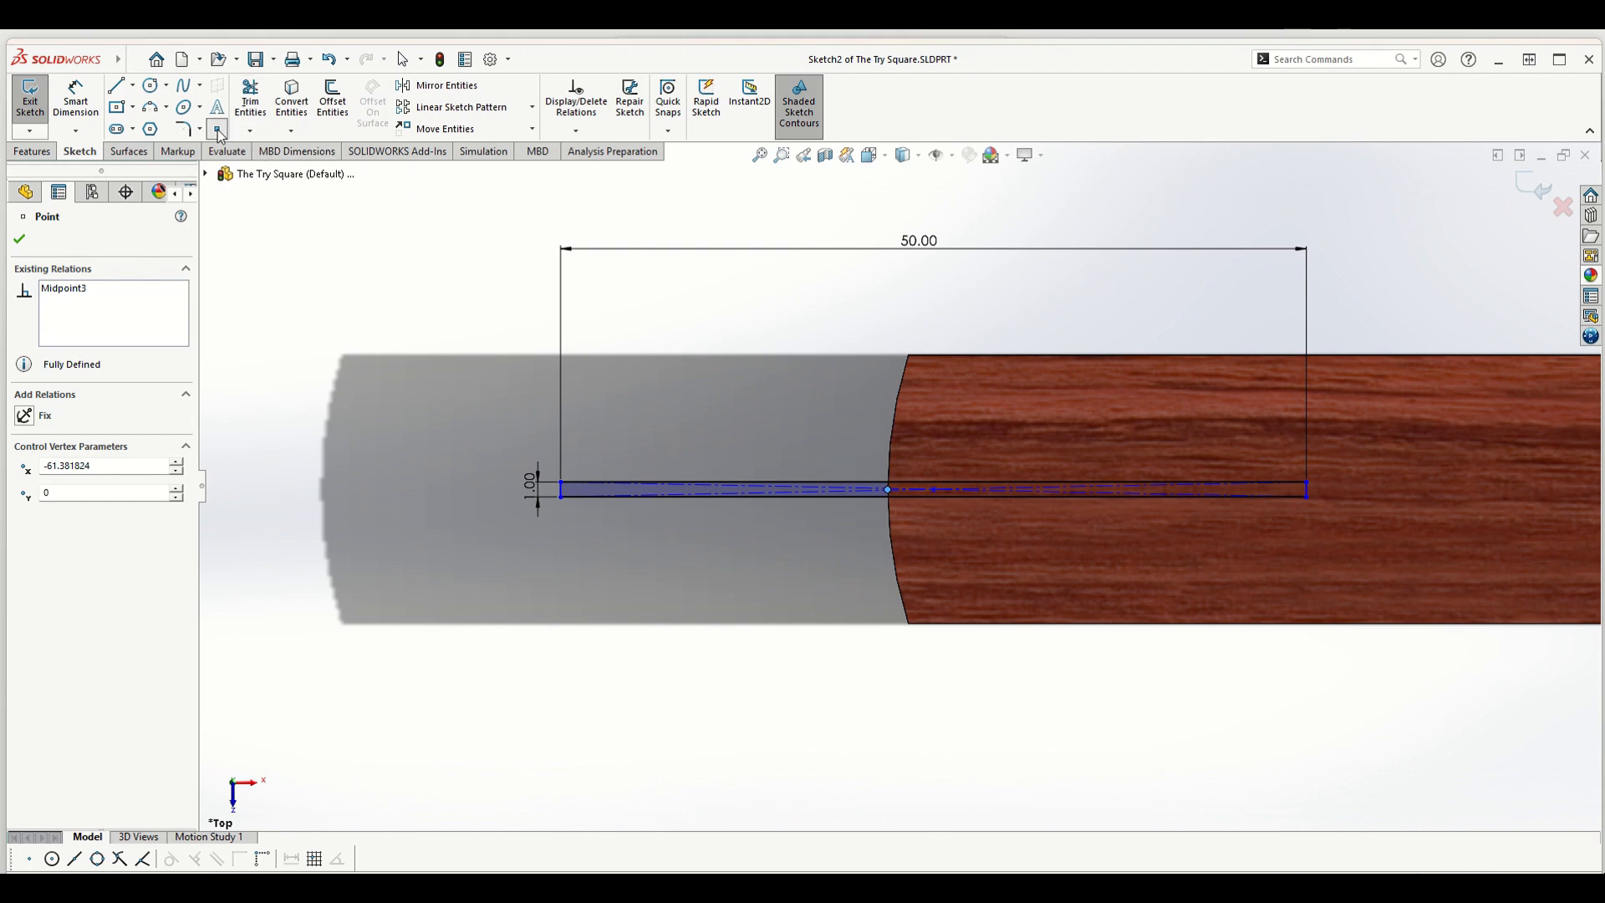
- Dimension the distance from the thin rectangle's short outer side to the edge midpoint and set it to 8 mm
{"action": "left_click", "coordinate": [75, 96]}
{"action": "scroll", "coordinate": [635, 493], "scroll_direction": "down", "scroll_amount": 3}
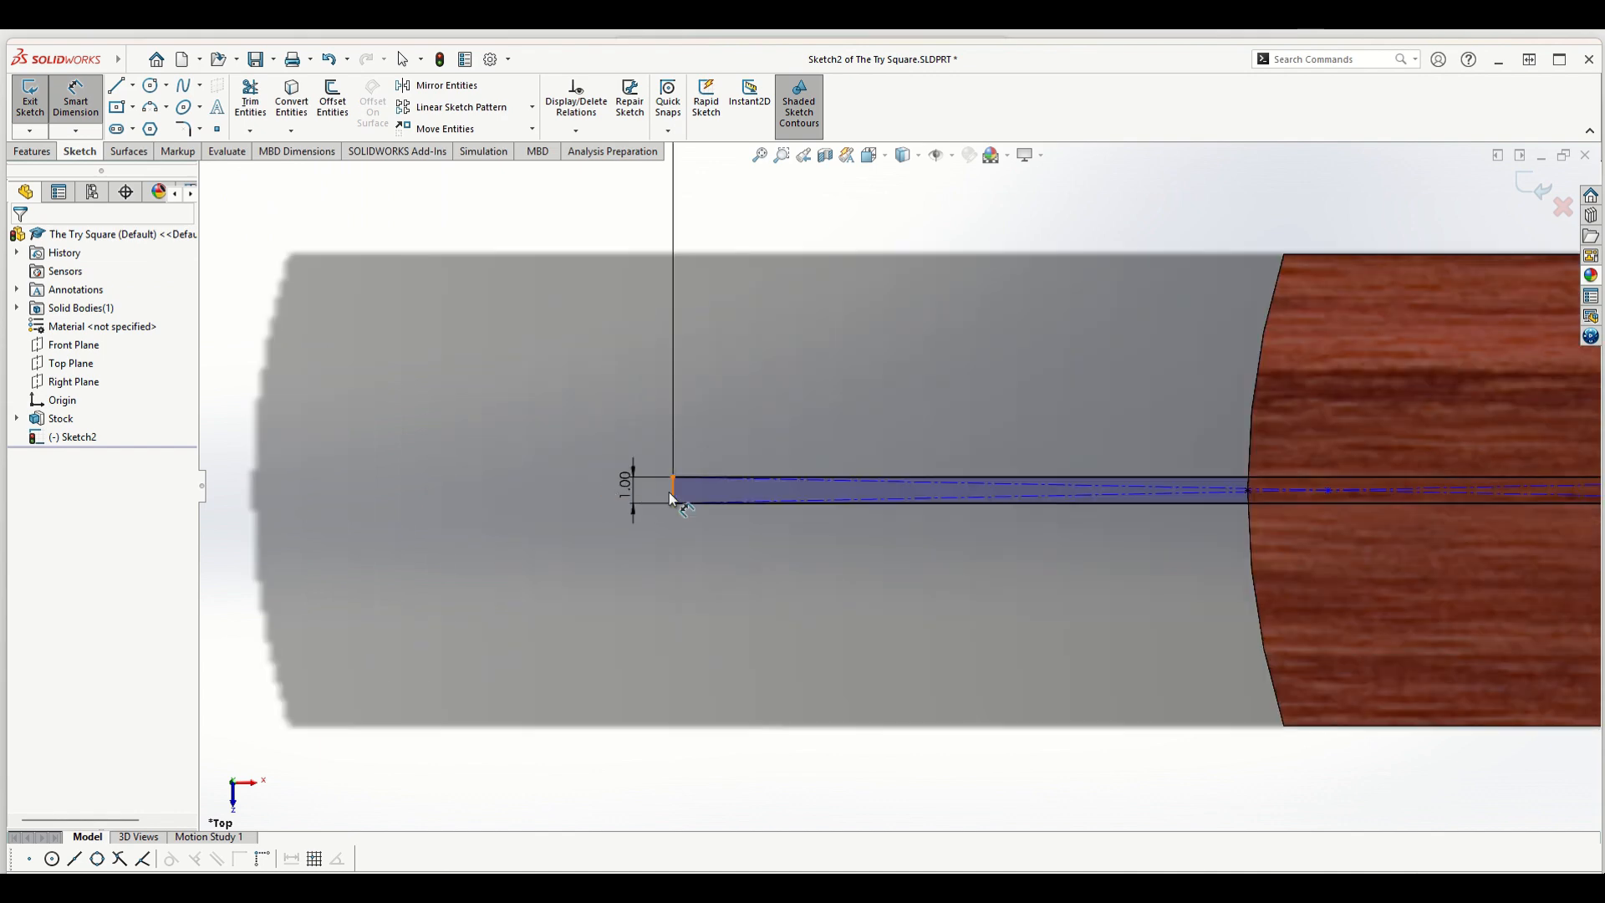
{"action": "left_click", "coordinate": [669, 491]}
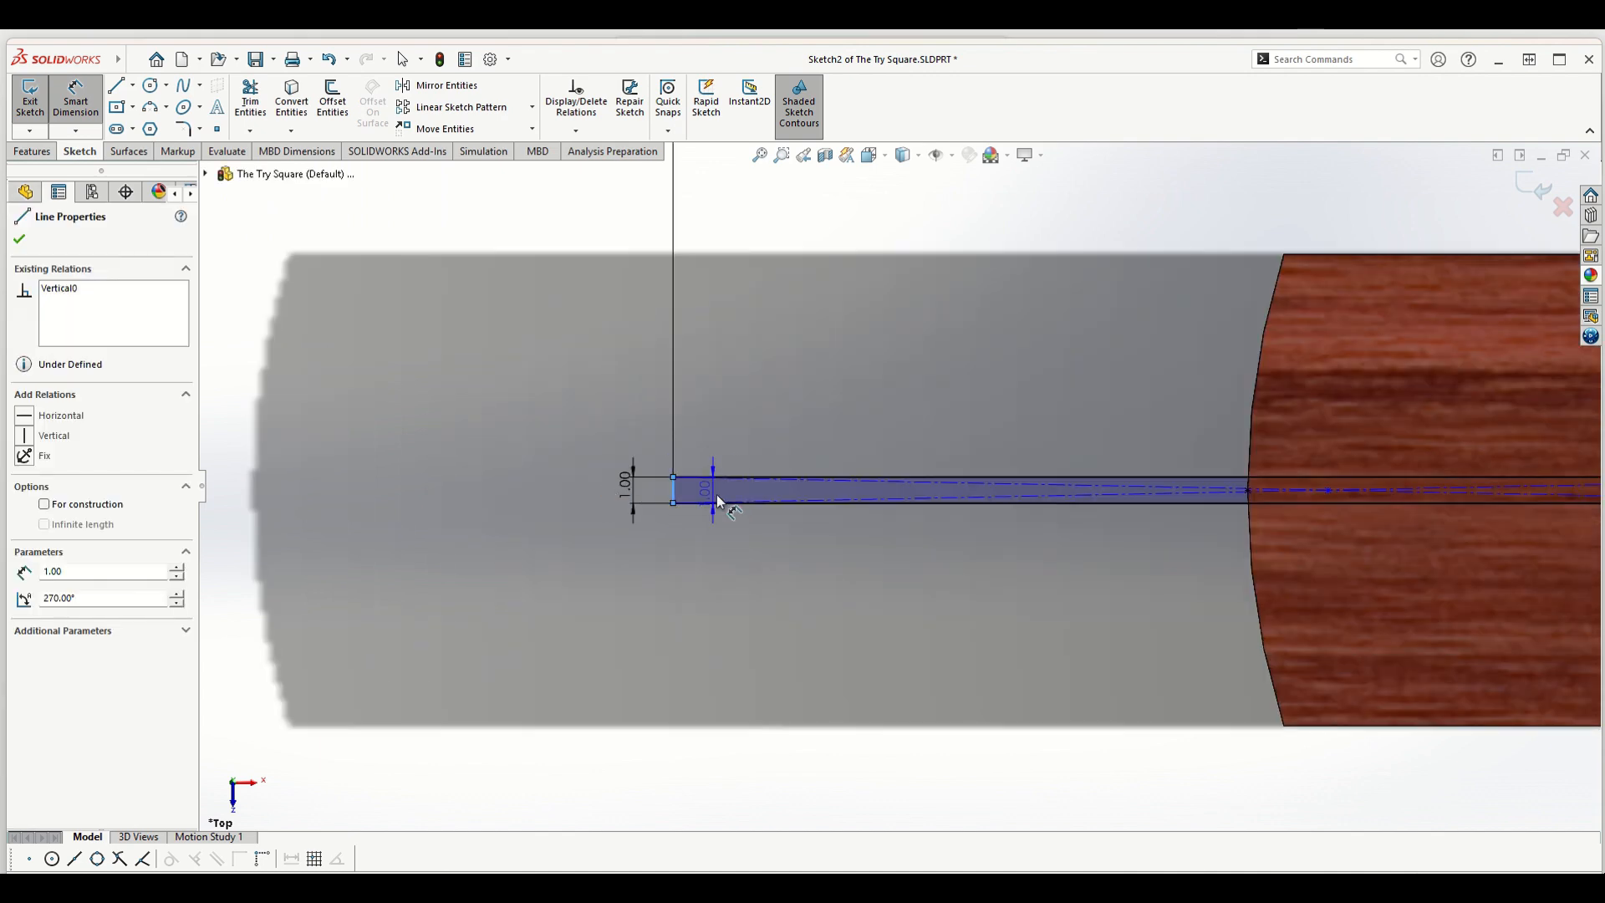
{"action": "left_click", "coordinate": [1246, 490]}
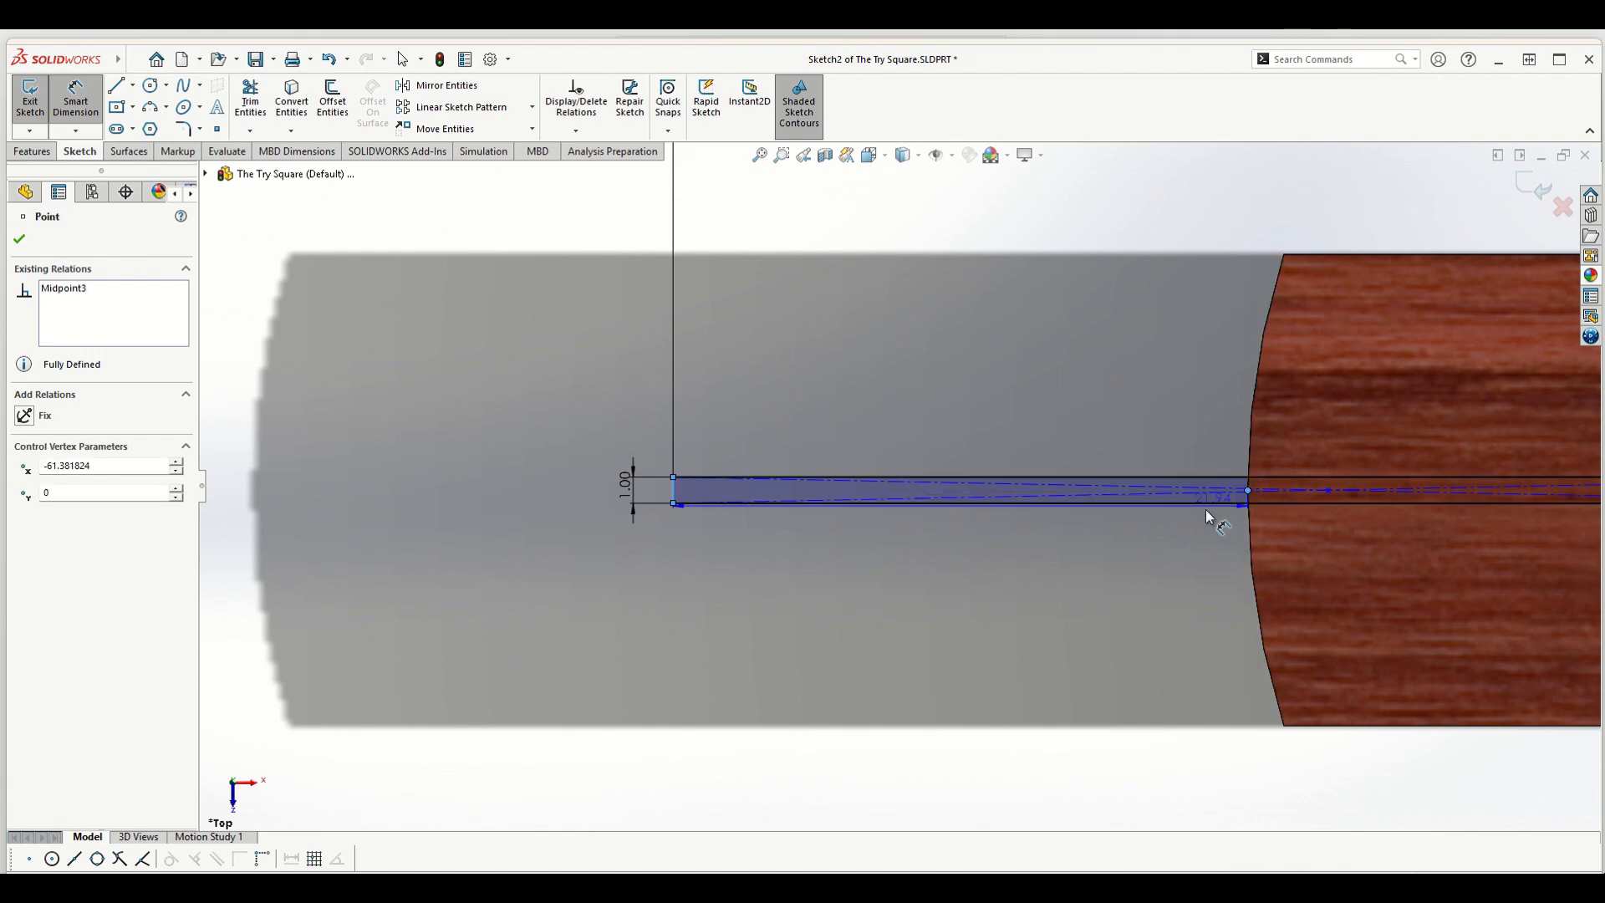
{"action": "left_click", "coordinate": [965, 617]}
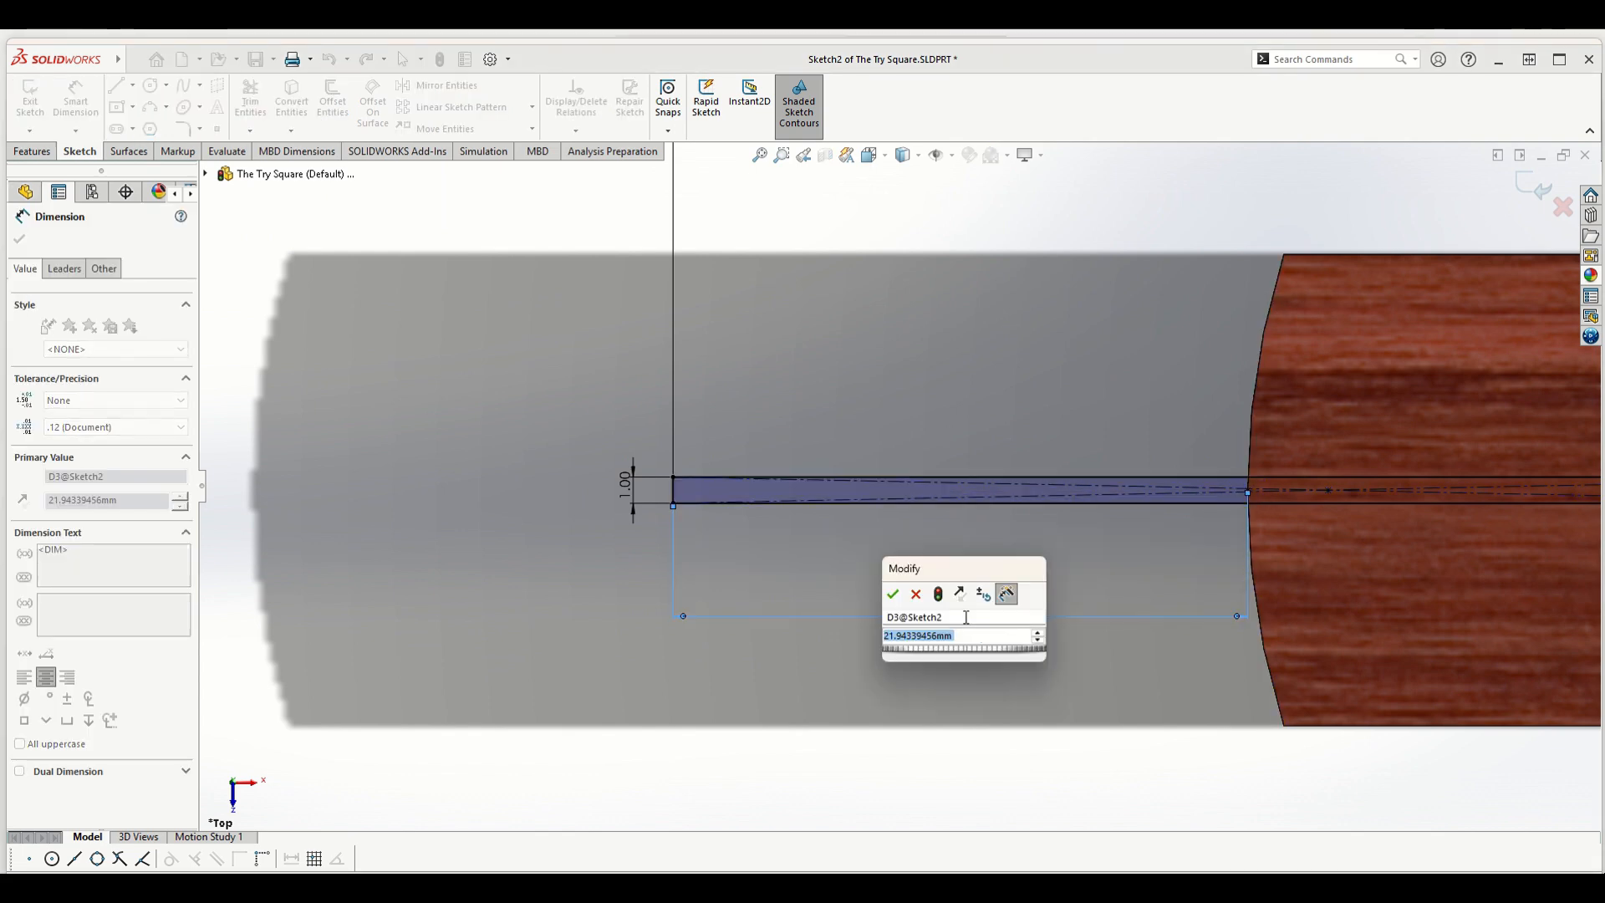
{"action": "type", "text": "8"}
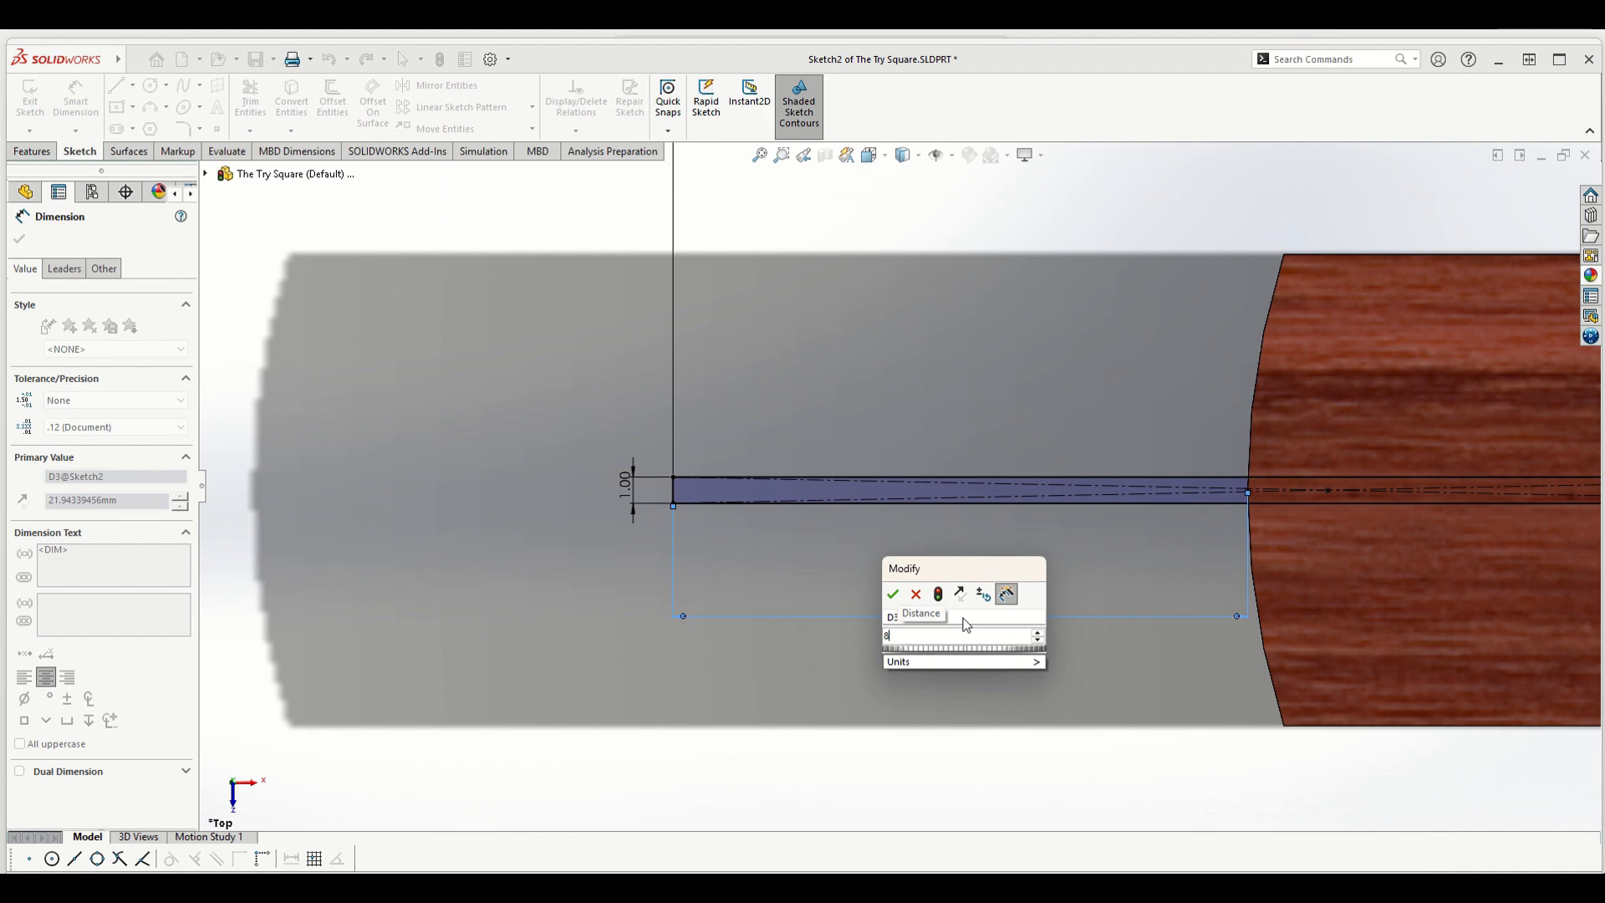
{"action": "key", "text": "Return"}
{"action": "scroll", "coordinate": [963, 618], "scroll_direction": "up", "scroll_amount": 2}
{"action": "scroll", "coordinate": [974, 623], "scroll_direction": "up", "scroll_amount": 4}
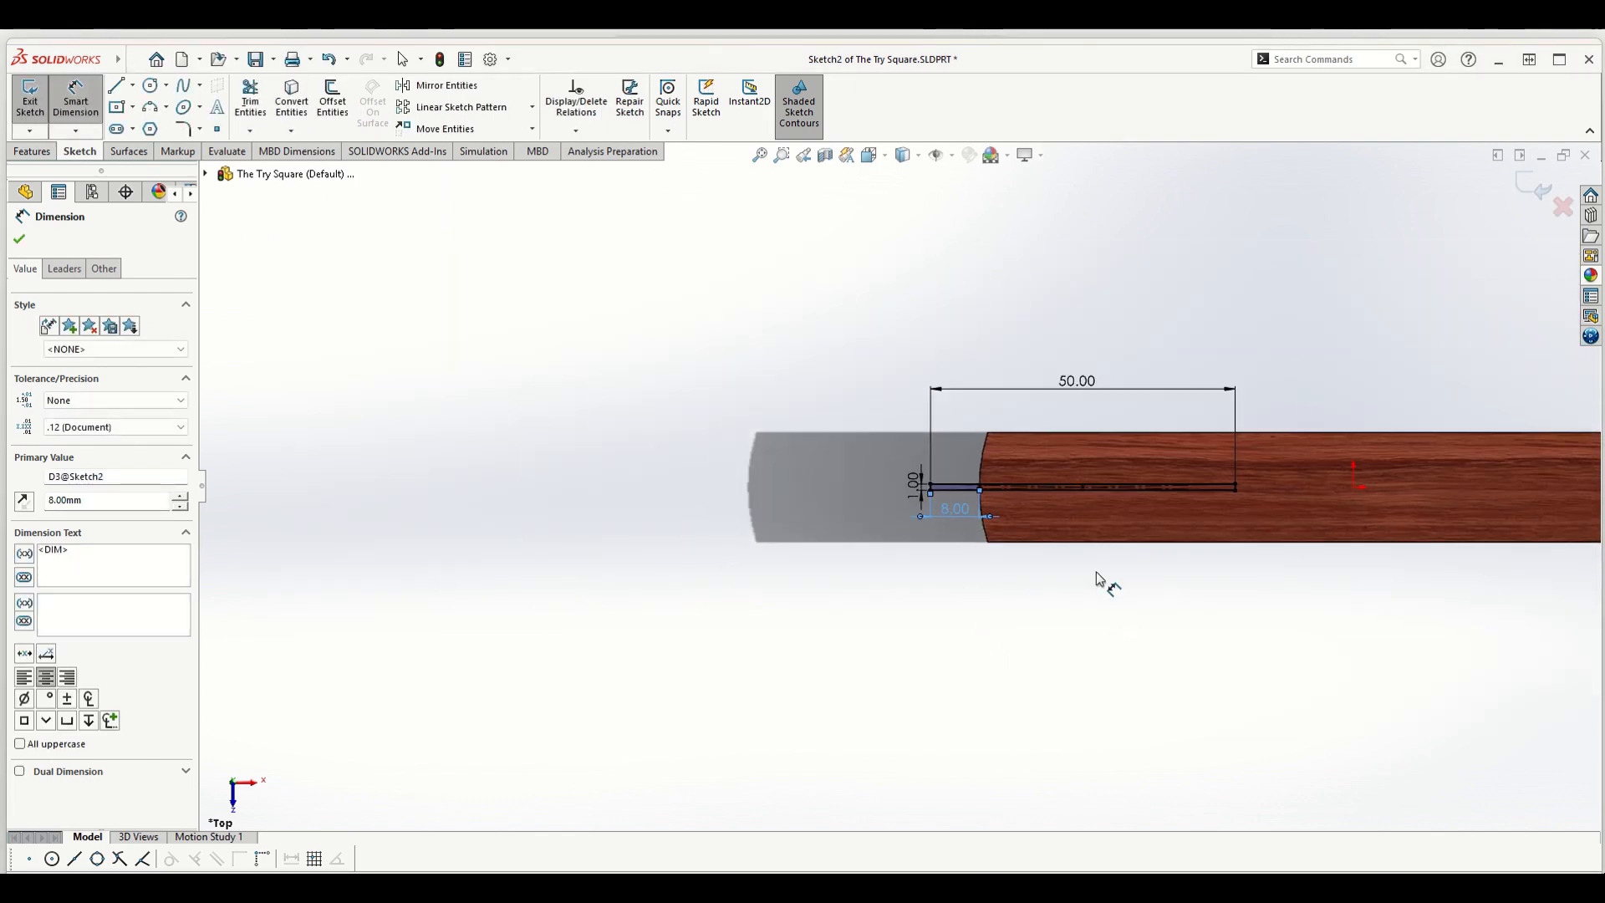
- Cut-extrude the thin rectangle Through All in the reversed direction, up through the stock, and save the part
{"action": "middle_click_drag", "start_coordinate": [1099, 545], "coordinate": [1111, 312]}
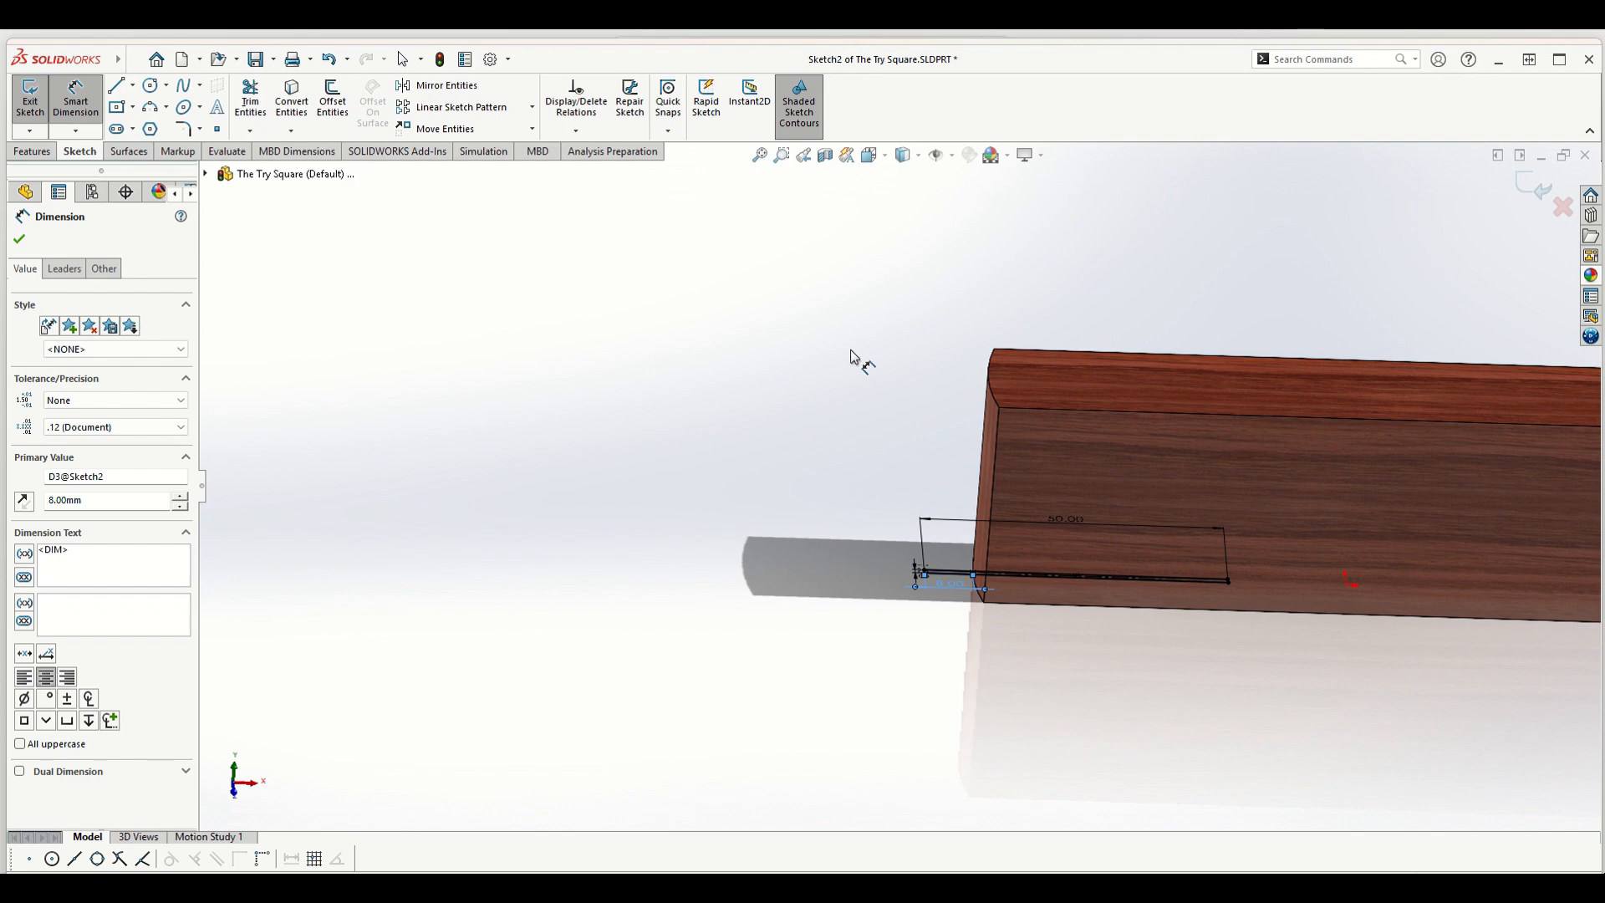
{"action": "left_click", "coordinate": [28, 150]}
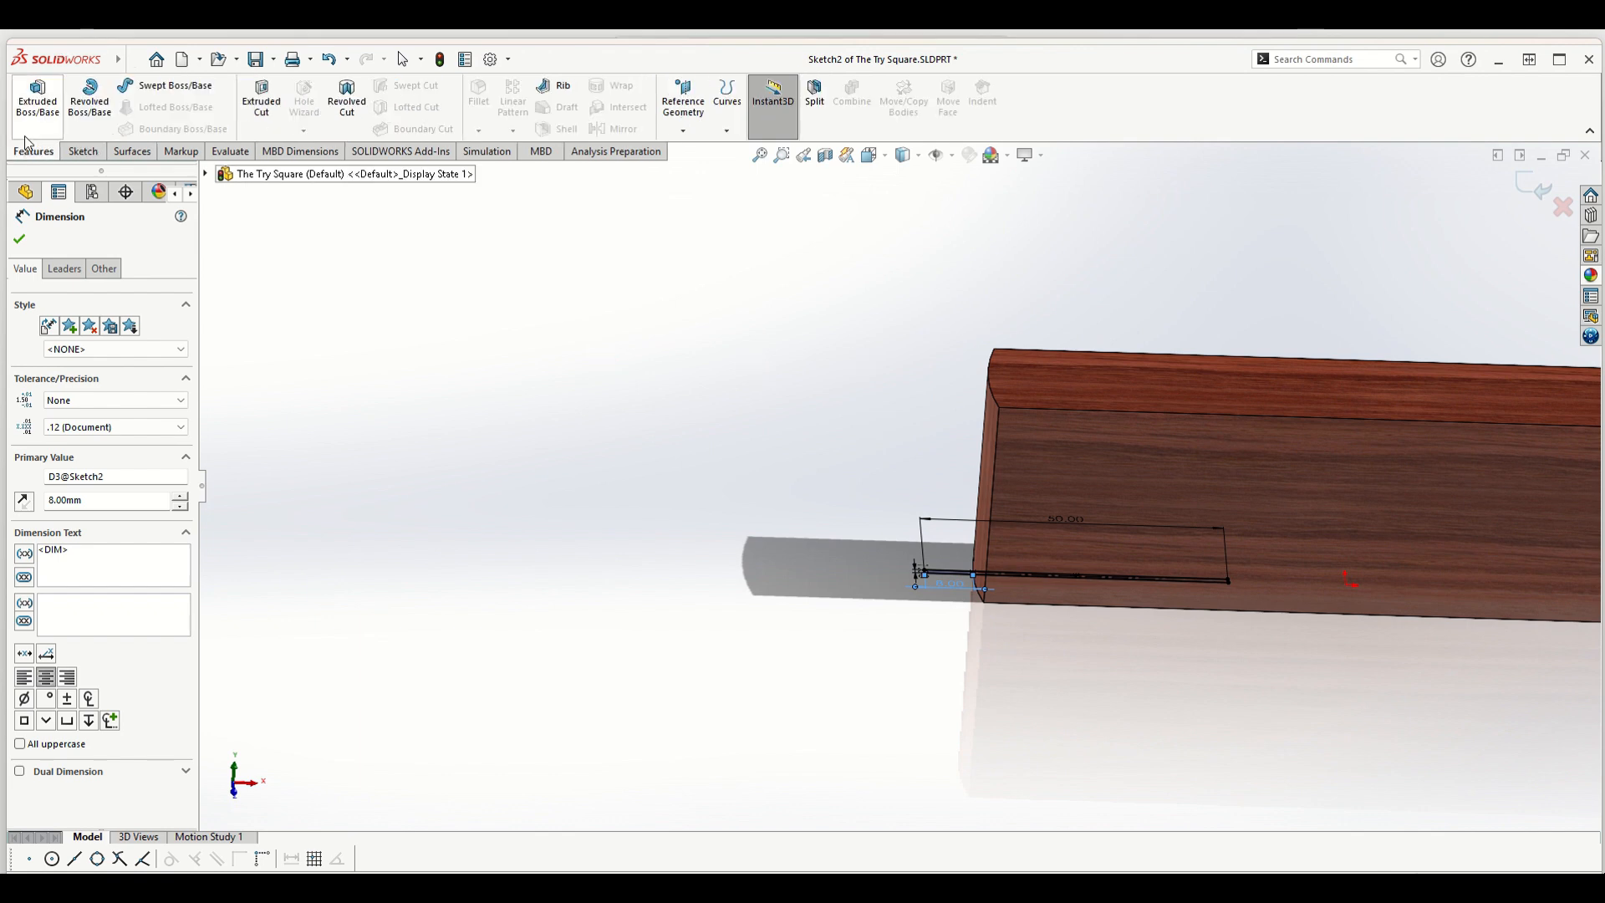
{"action": "left_click", "coordinate": [250, 125]}
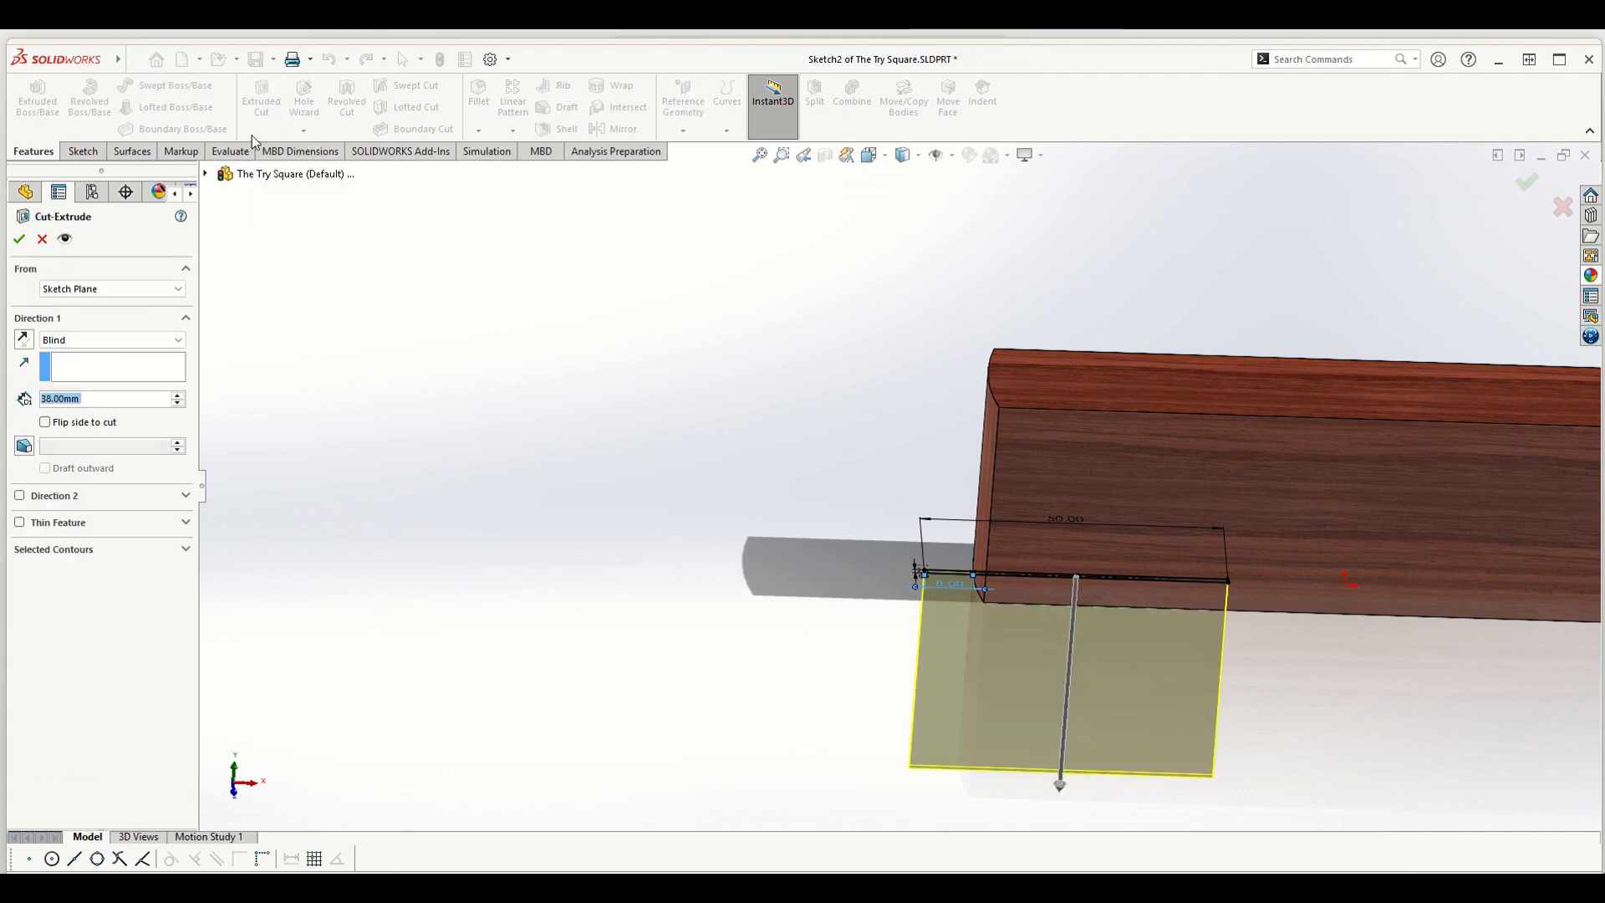
{"action": "left_click", "coordinate": [22, 341]}
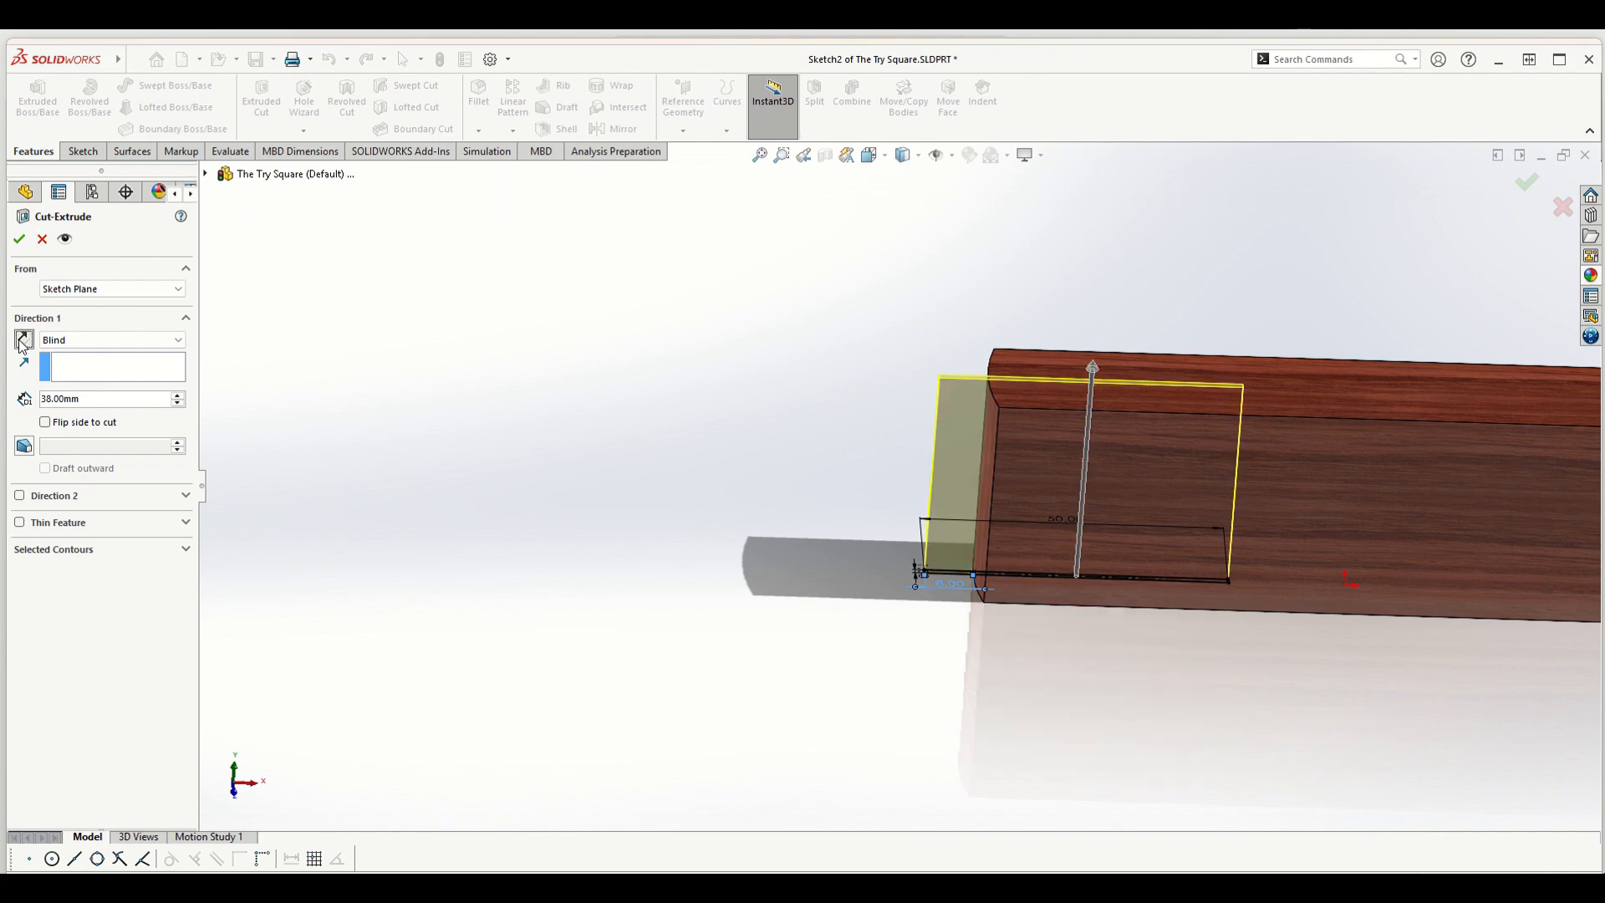
{"action": "left_click", "coordinate": [62, 341]}
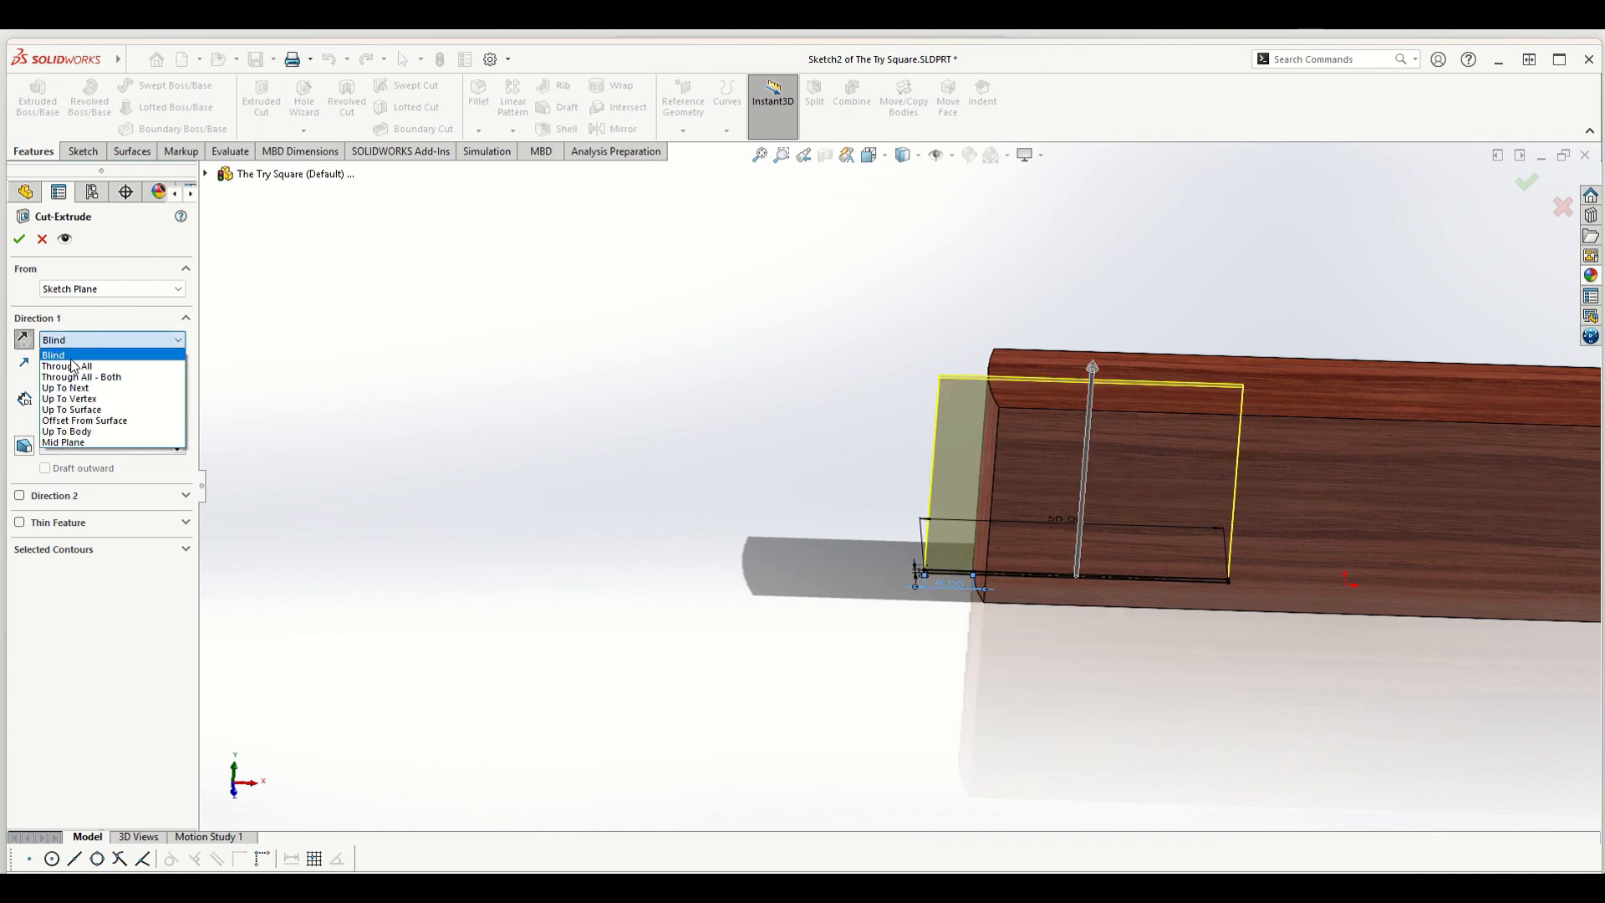
{"action": "left_click", "coordinate": [74, 366]}
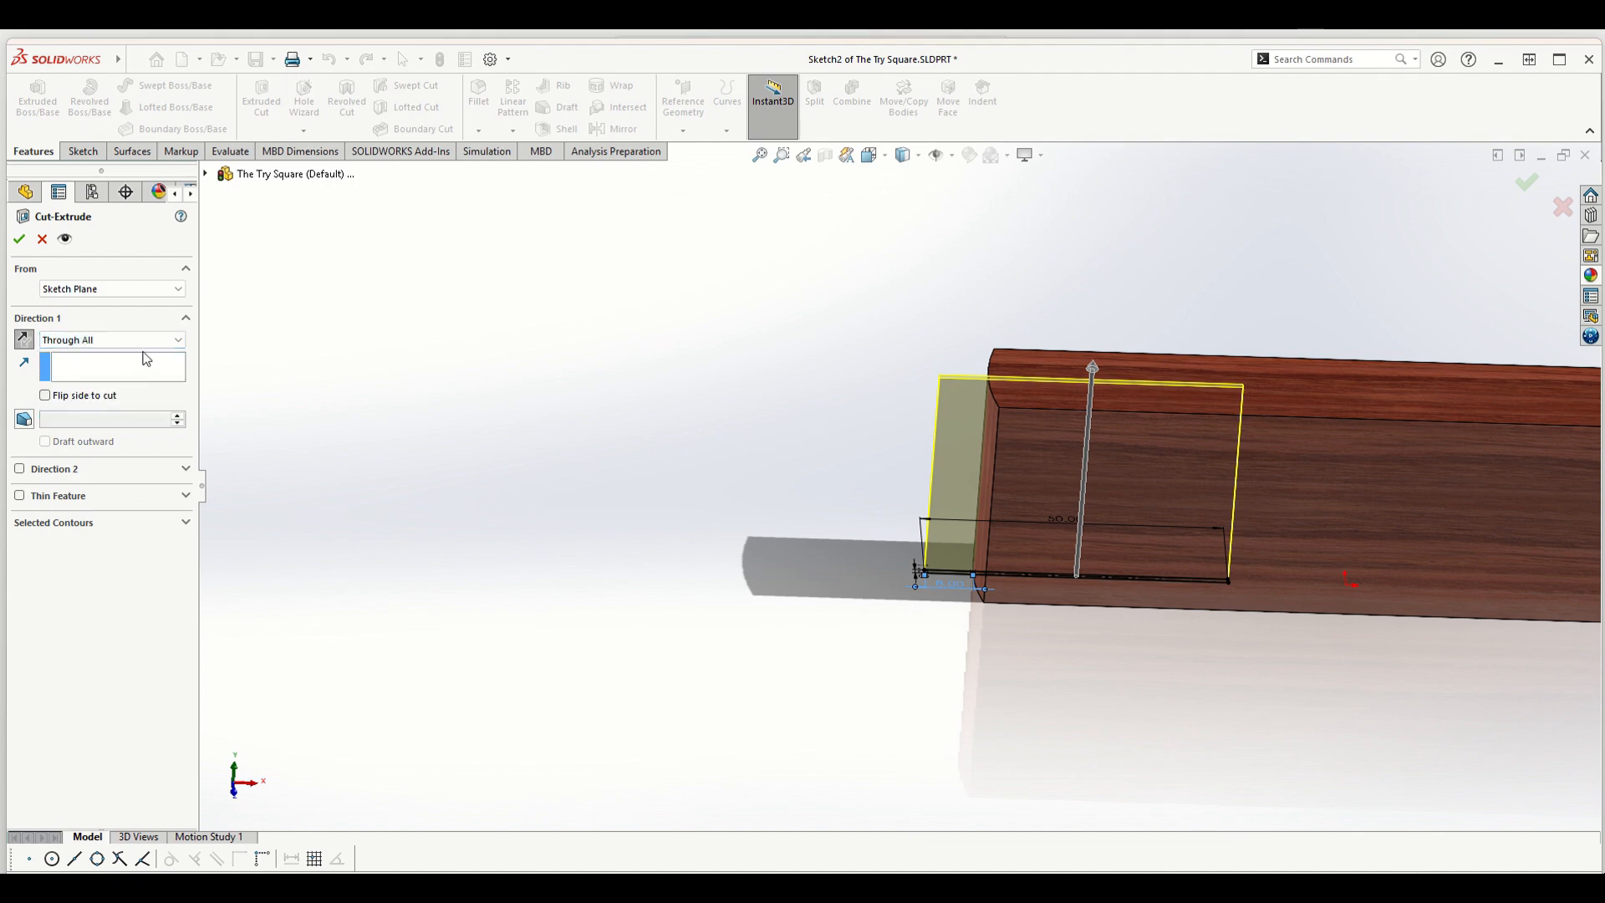
{"action": "scroll", "coordinate": [1007, 599], "scroll_direction": "up", "scroll_amount": 3}
{"action": "middle_click_drag", "start_coordinate": [1008, 599], "coordinate": [927, 436]}
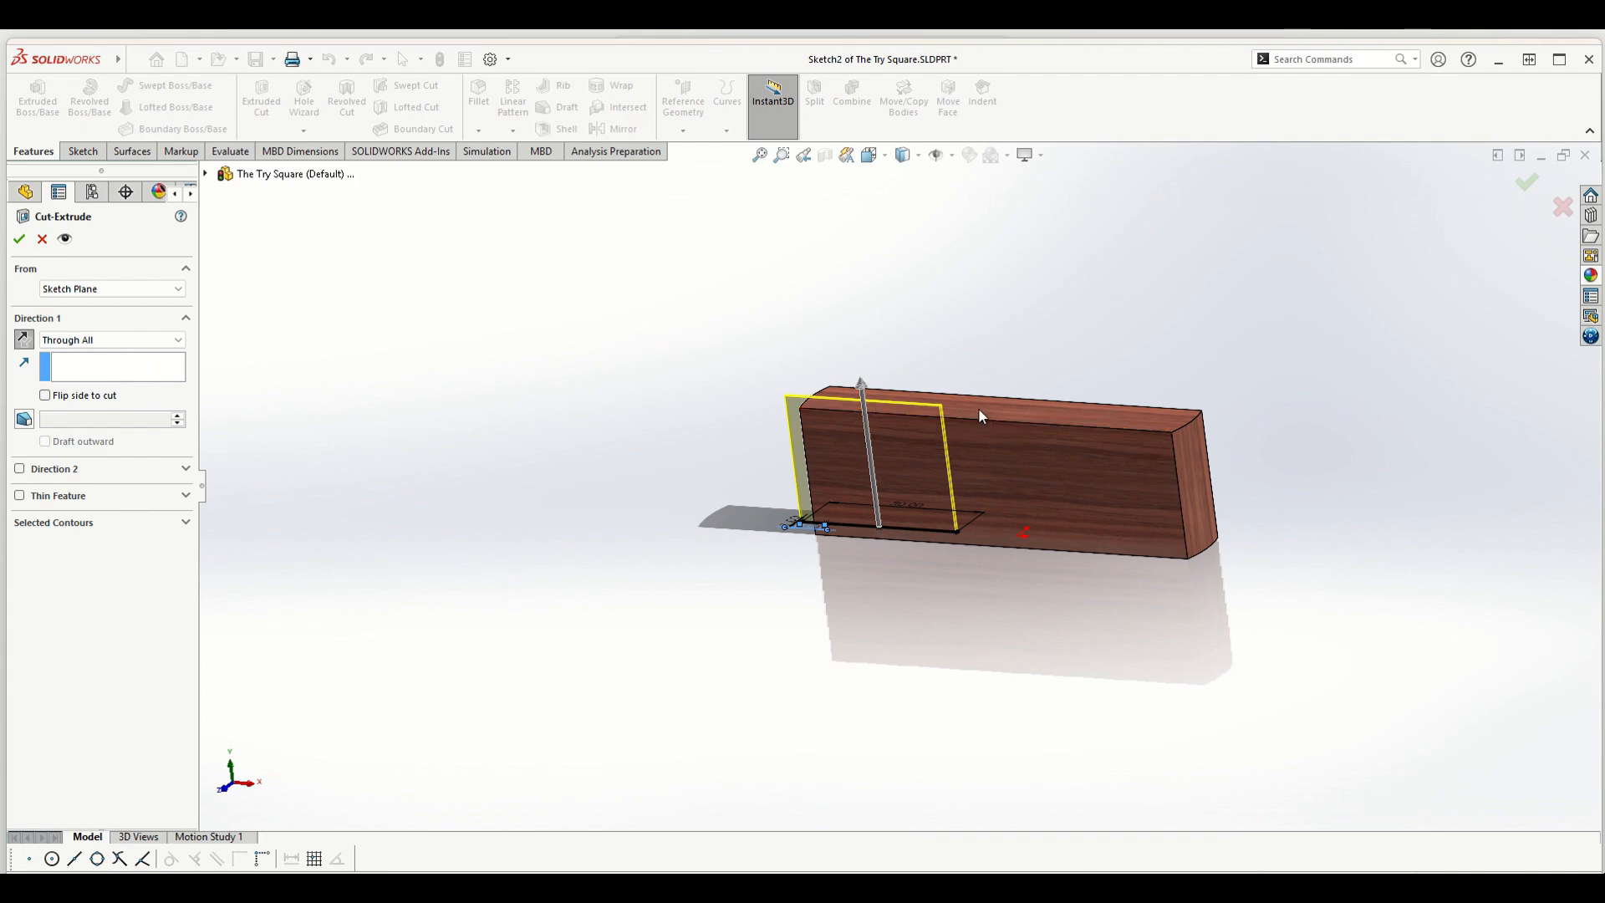
{"action": "left_click", "coordinate": [20, 238]}
{"action": "middle_click_drag", "start_coordinate": [929, 444], "coordinate": [964, 484]}
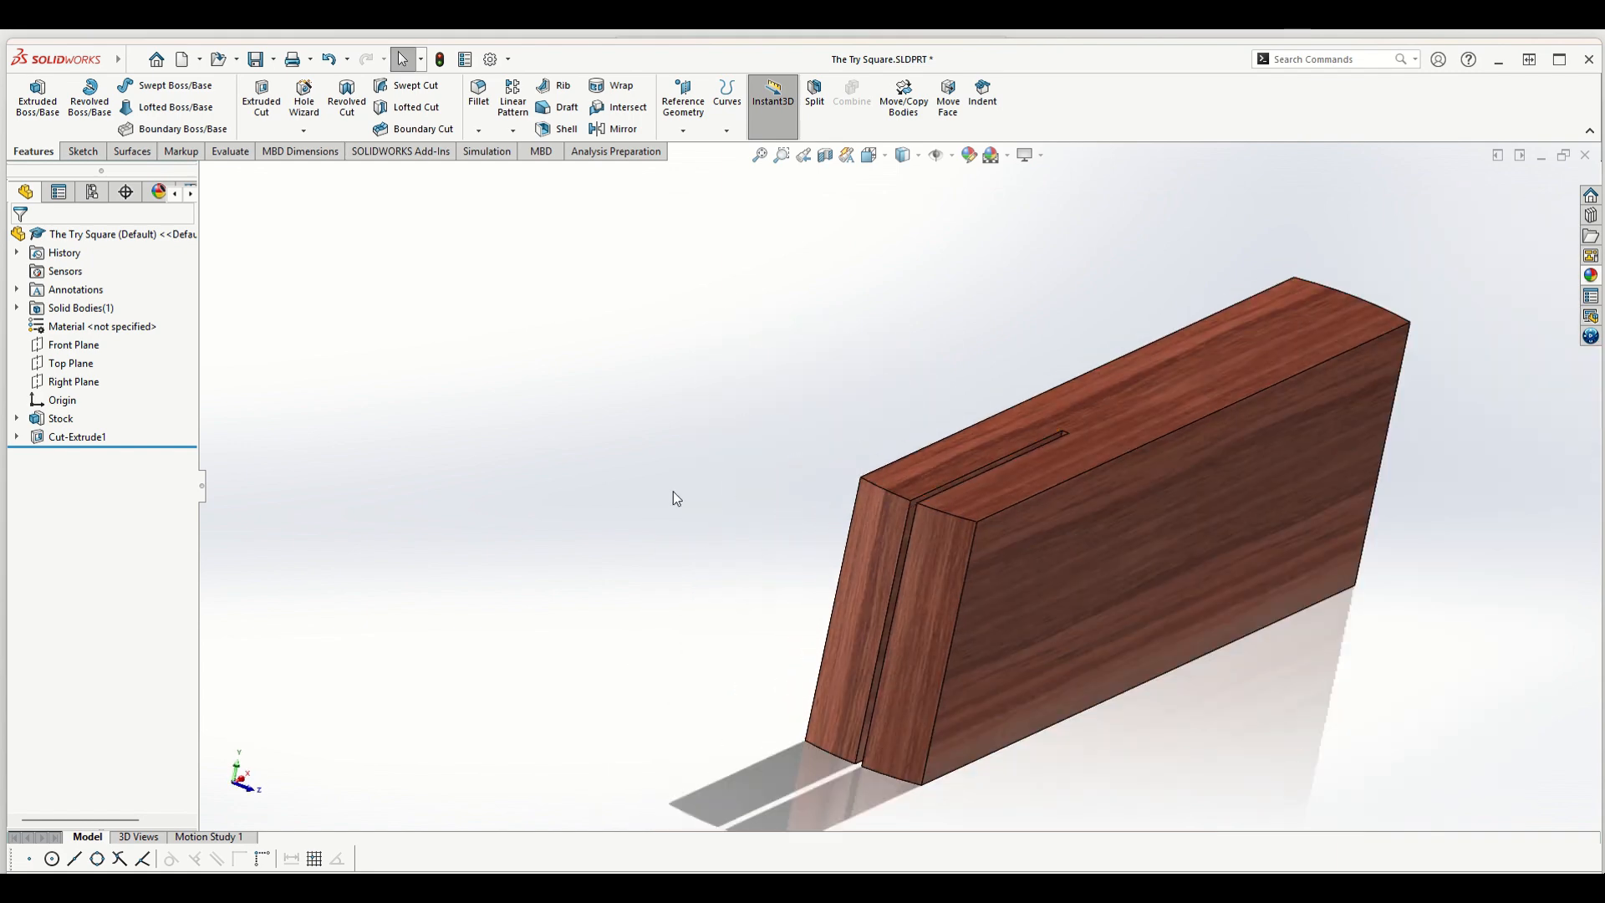
{"action": "left_click", "coordinate": [253, 66]}
{"action": "middle_click_drag", "start_coordinate": [1055, 653], "coordinate": [1031, 649]}
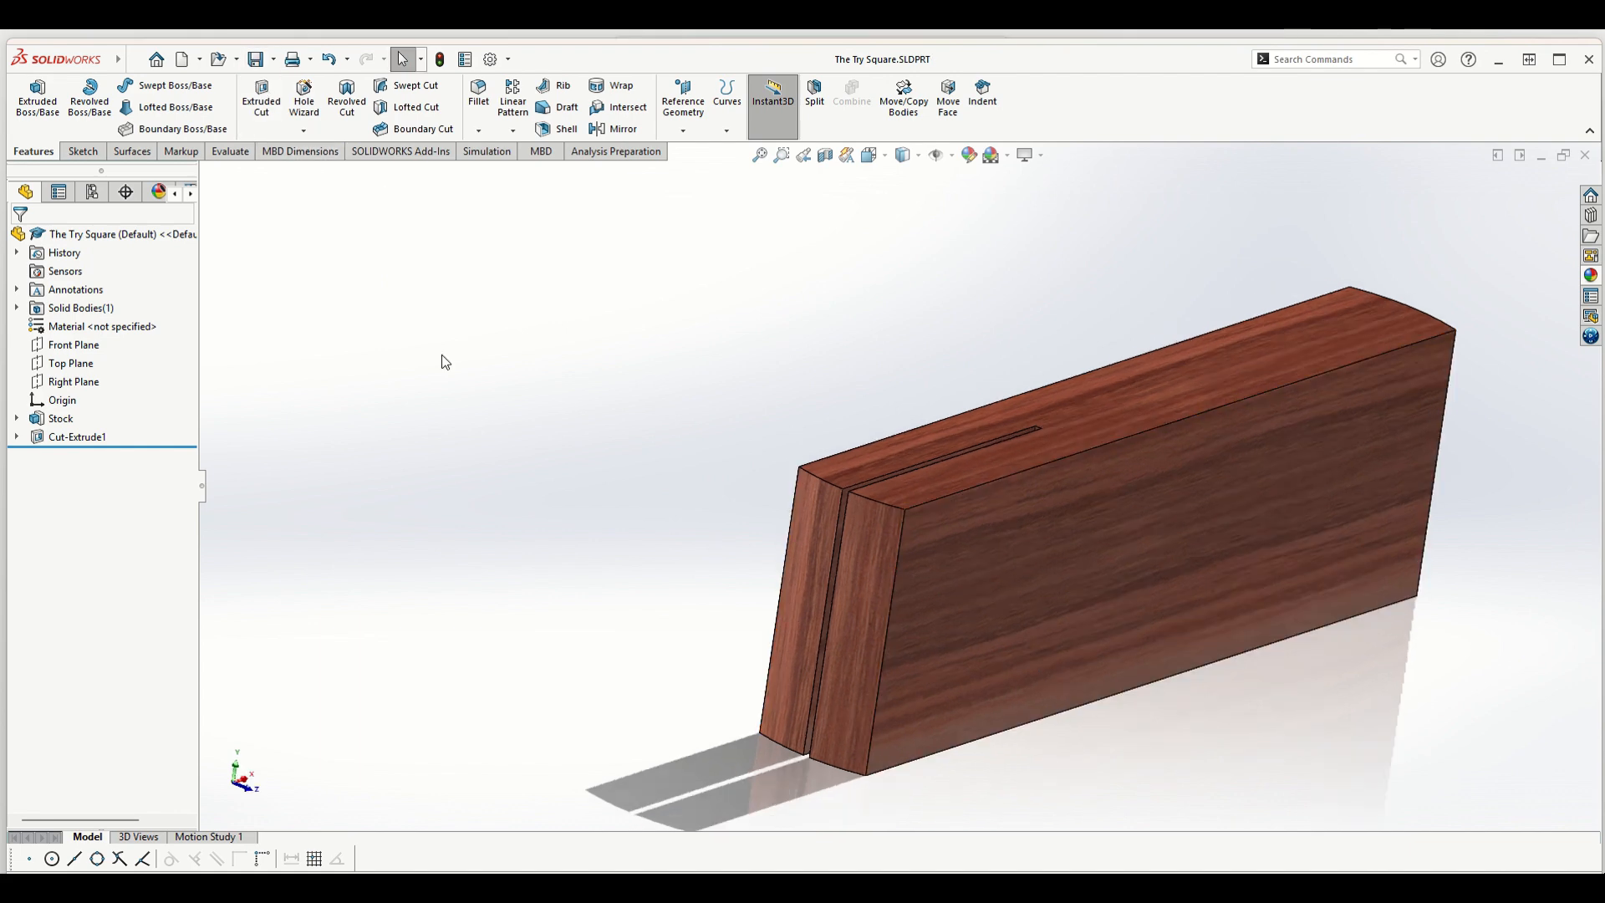
- Rename the slot's cut feature as Blade housing
{"action": "left_click", "coordinate": [95, 438]}
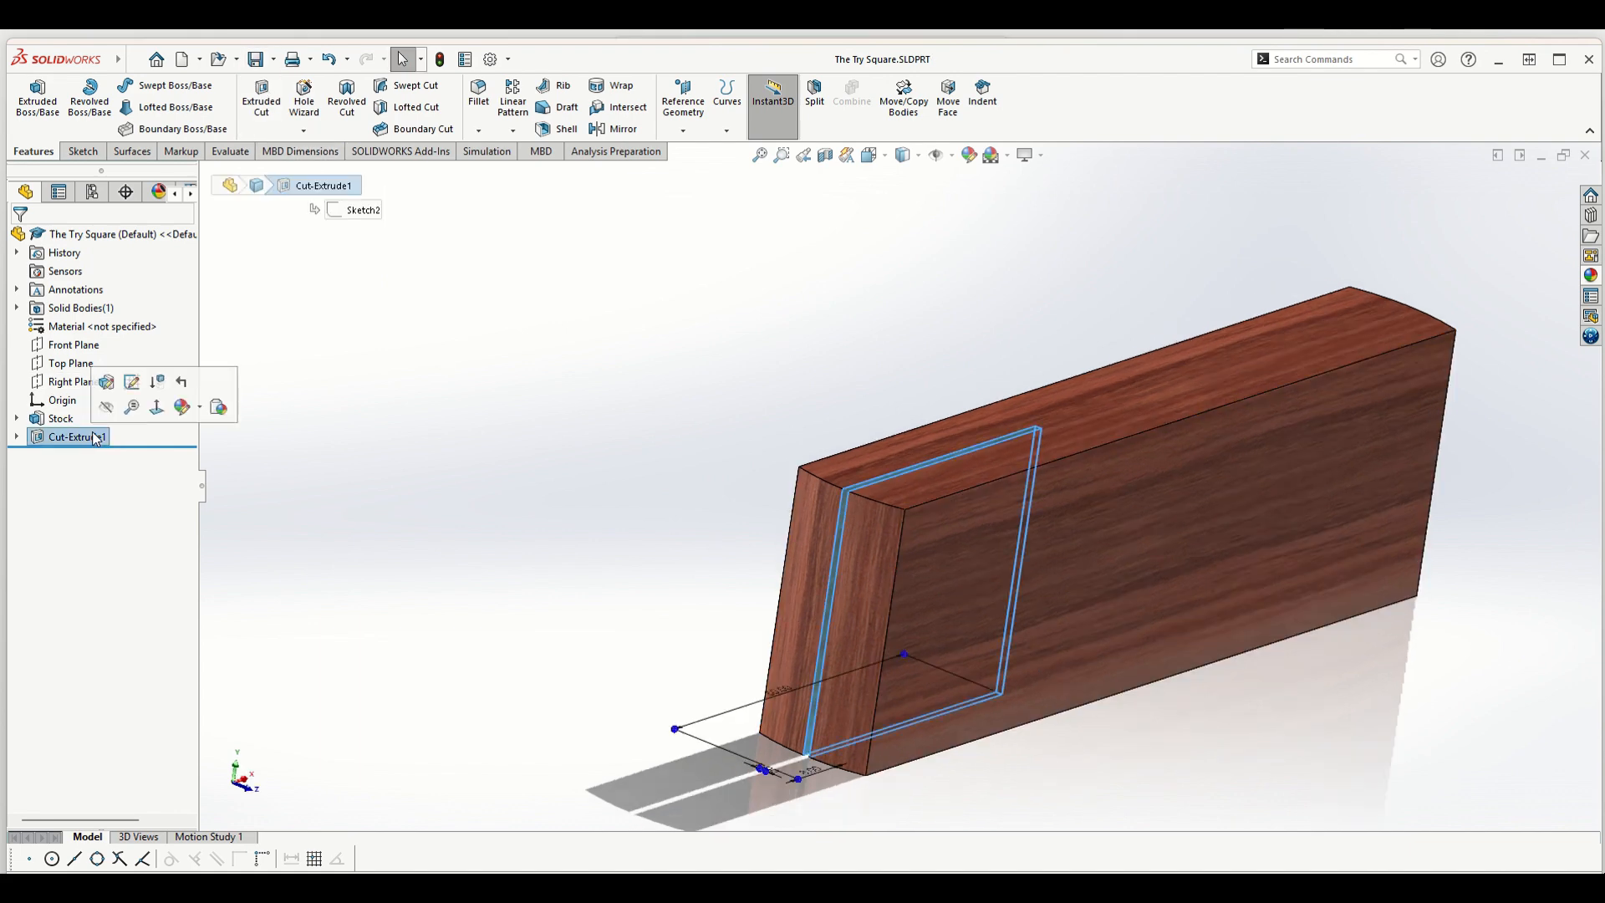
{"action": "left_click", "coordinate": [101, 437]}
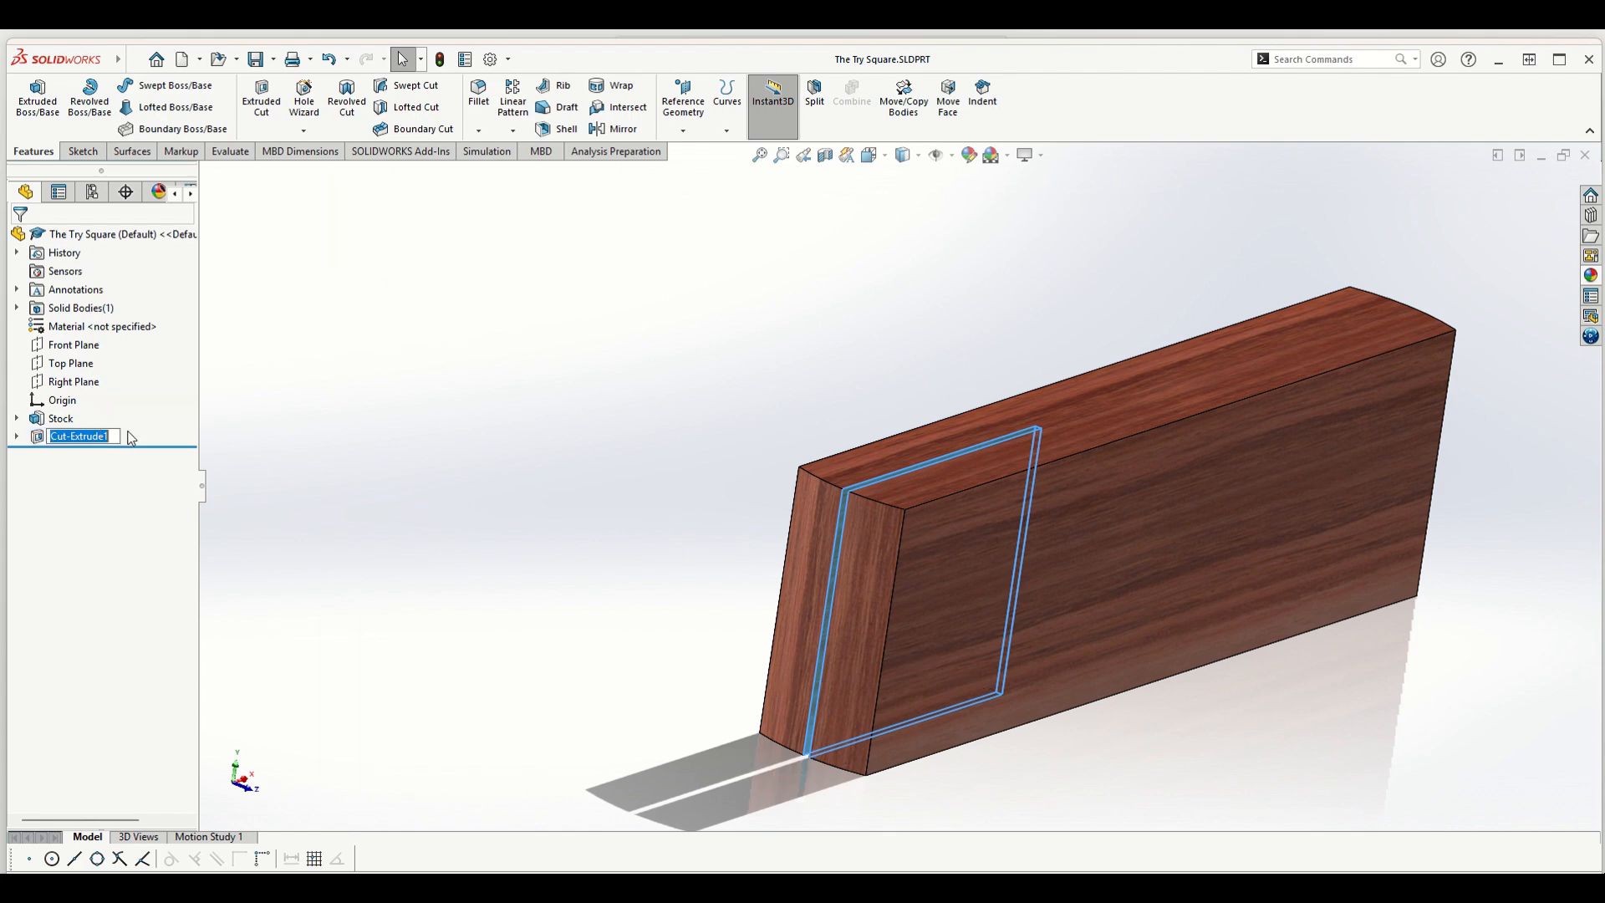
{"action": "type", "text": "Bl"}
{"action": "type", "text": "ade hou"}
{"action": "type", "text": "a"}
{"action": "key", "text": "Return"}
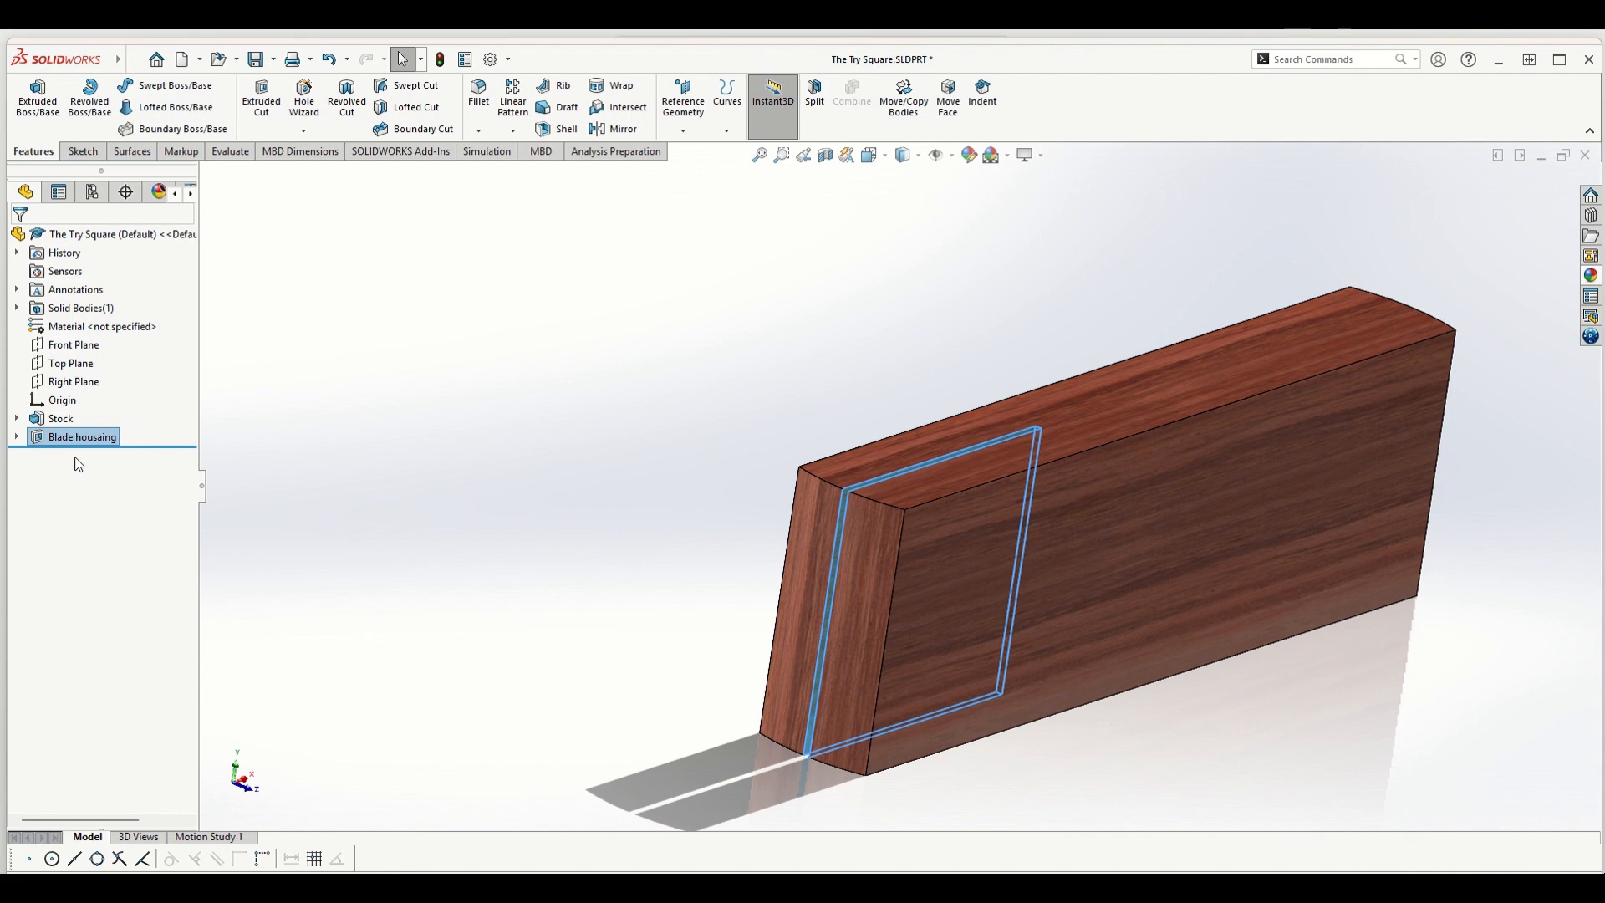
{"action": "mouse_move", "coordinate": [802, 33]}
{"action": "left_click", "coordinate": [697, 64]}
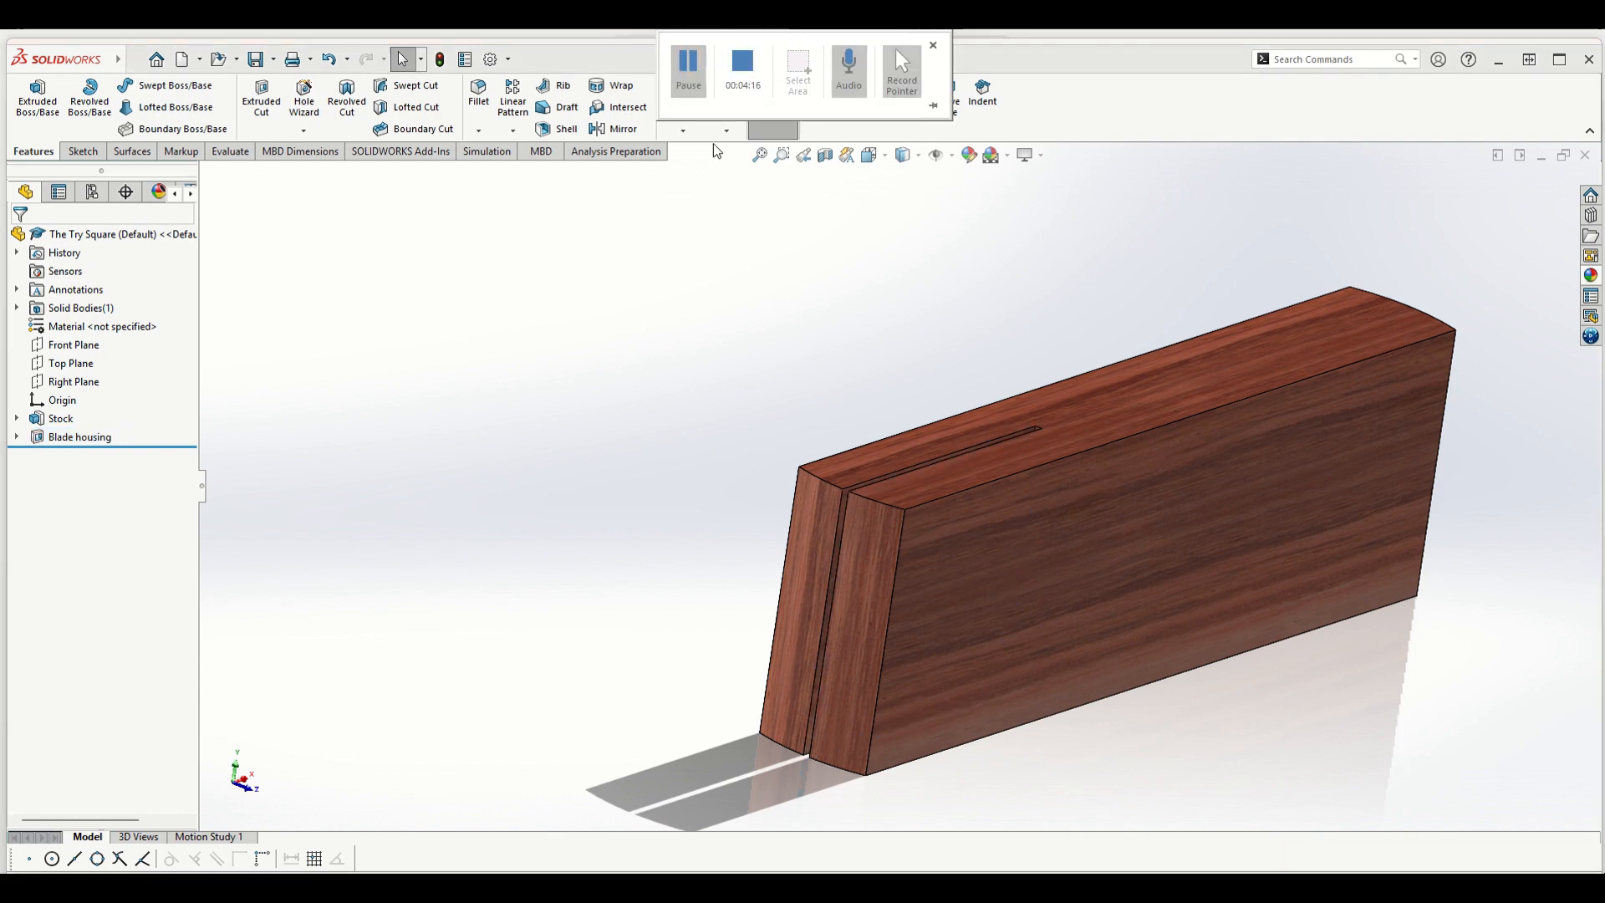
{"action": "middle_click_drag", "start_coordinate": [876, 436], "coordinate": [949, 454]}
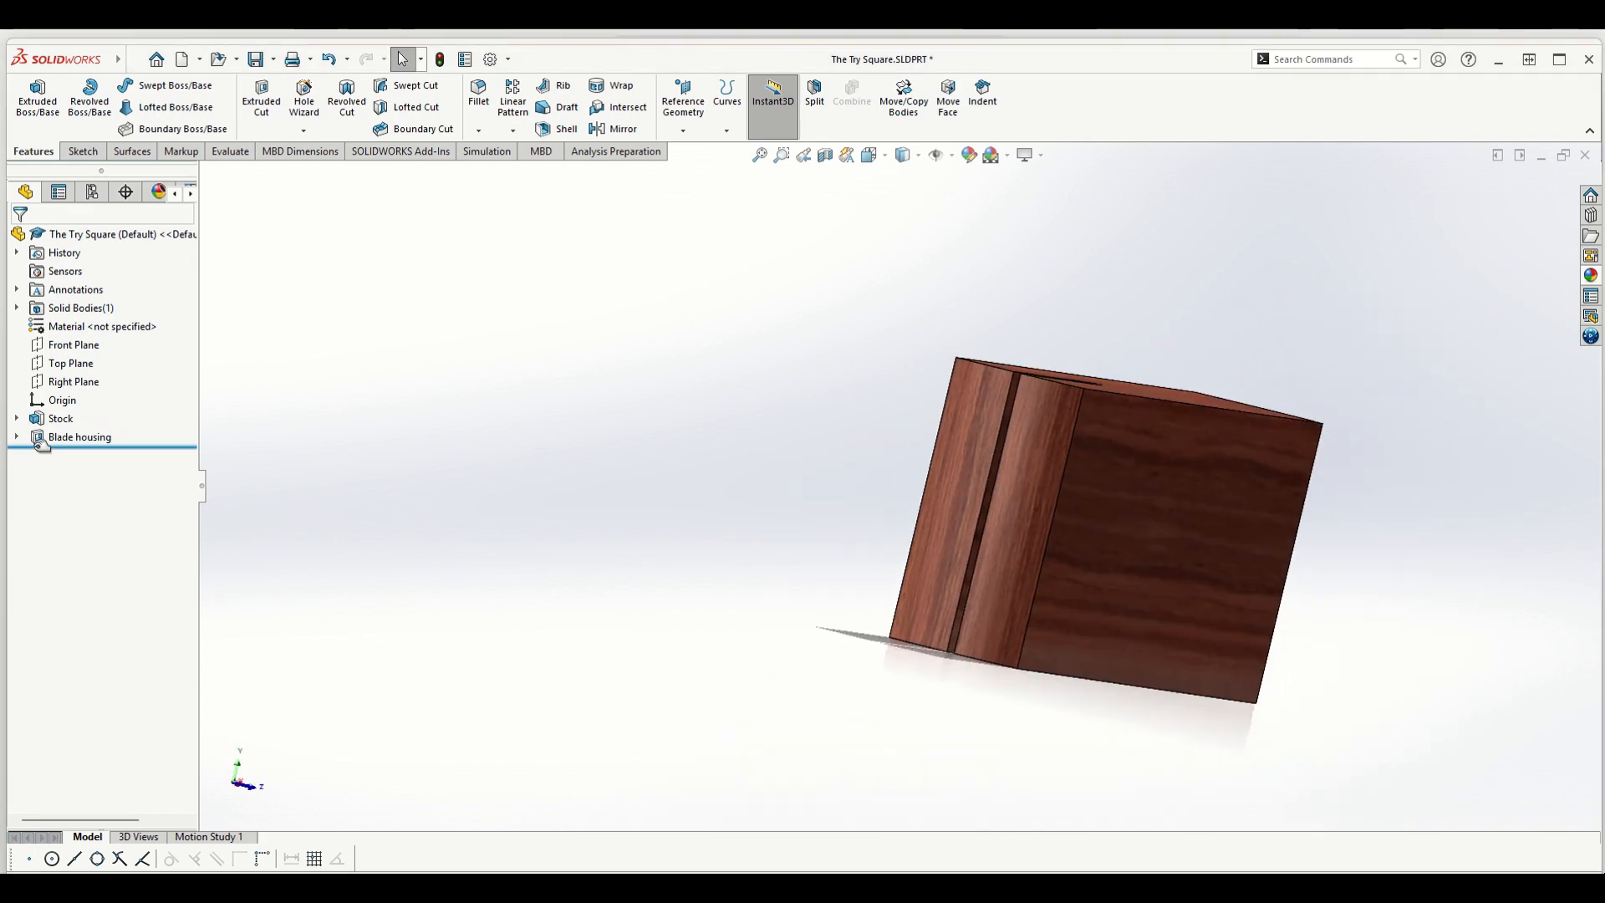
{"action": "middle_click_drag", "start_coordinate": [767, 535], "coordinate": [687, 596]}
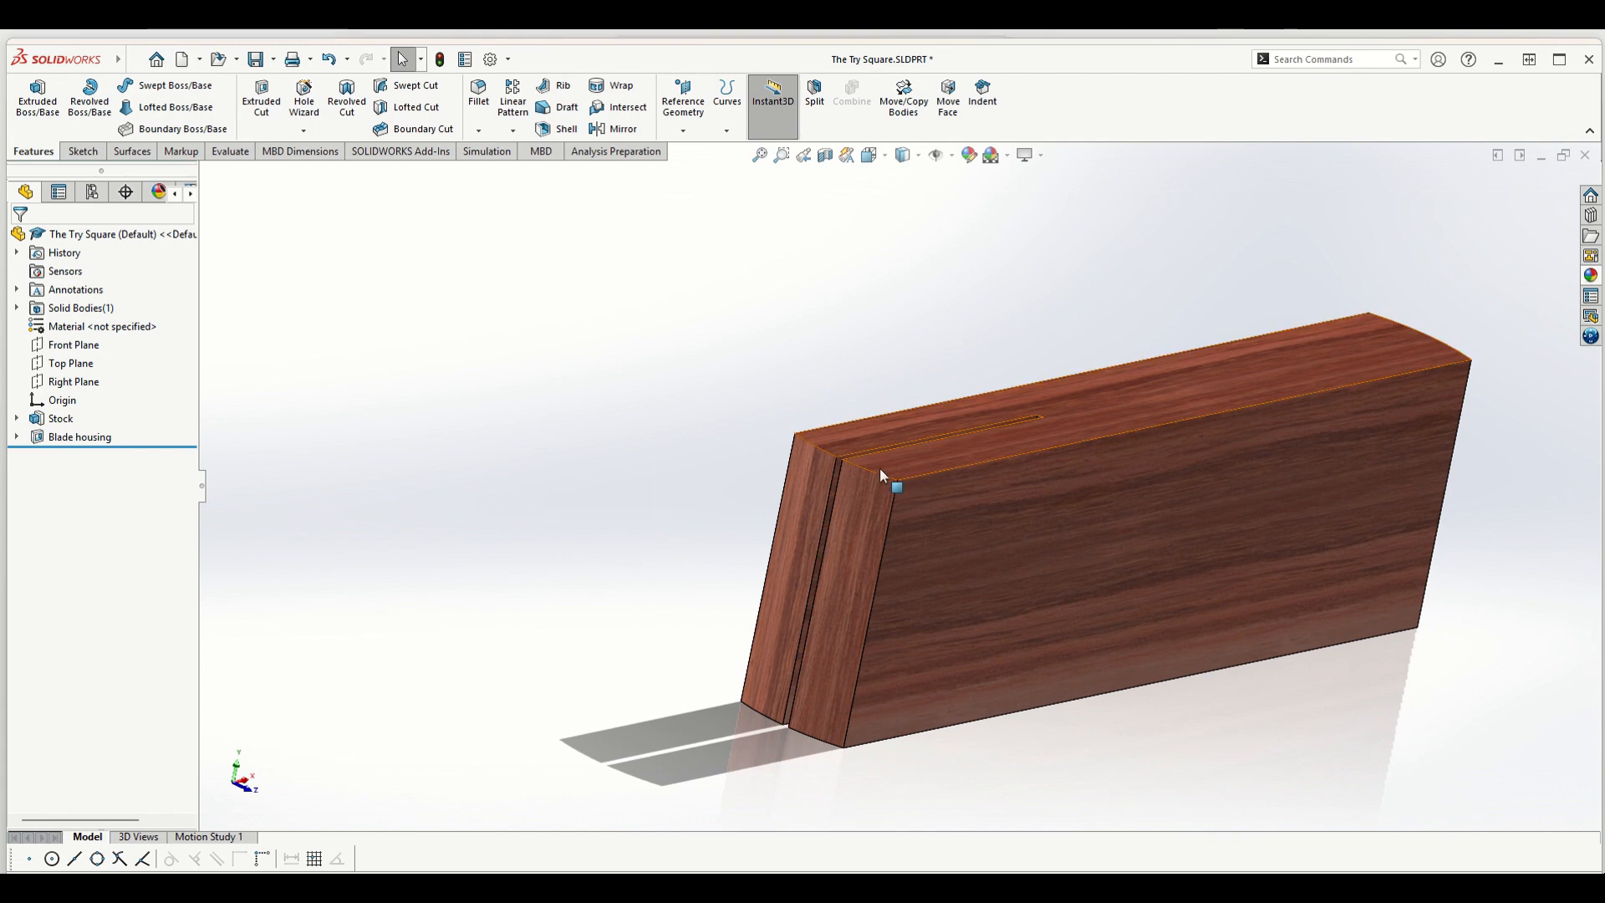
{"action": "scroll", "coordinate": [879, 468], "scroll_direction": "down", "scroll_amount": 2}
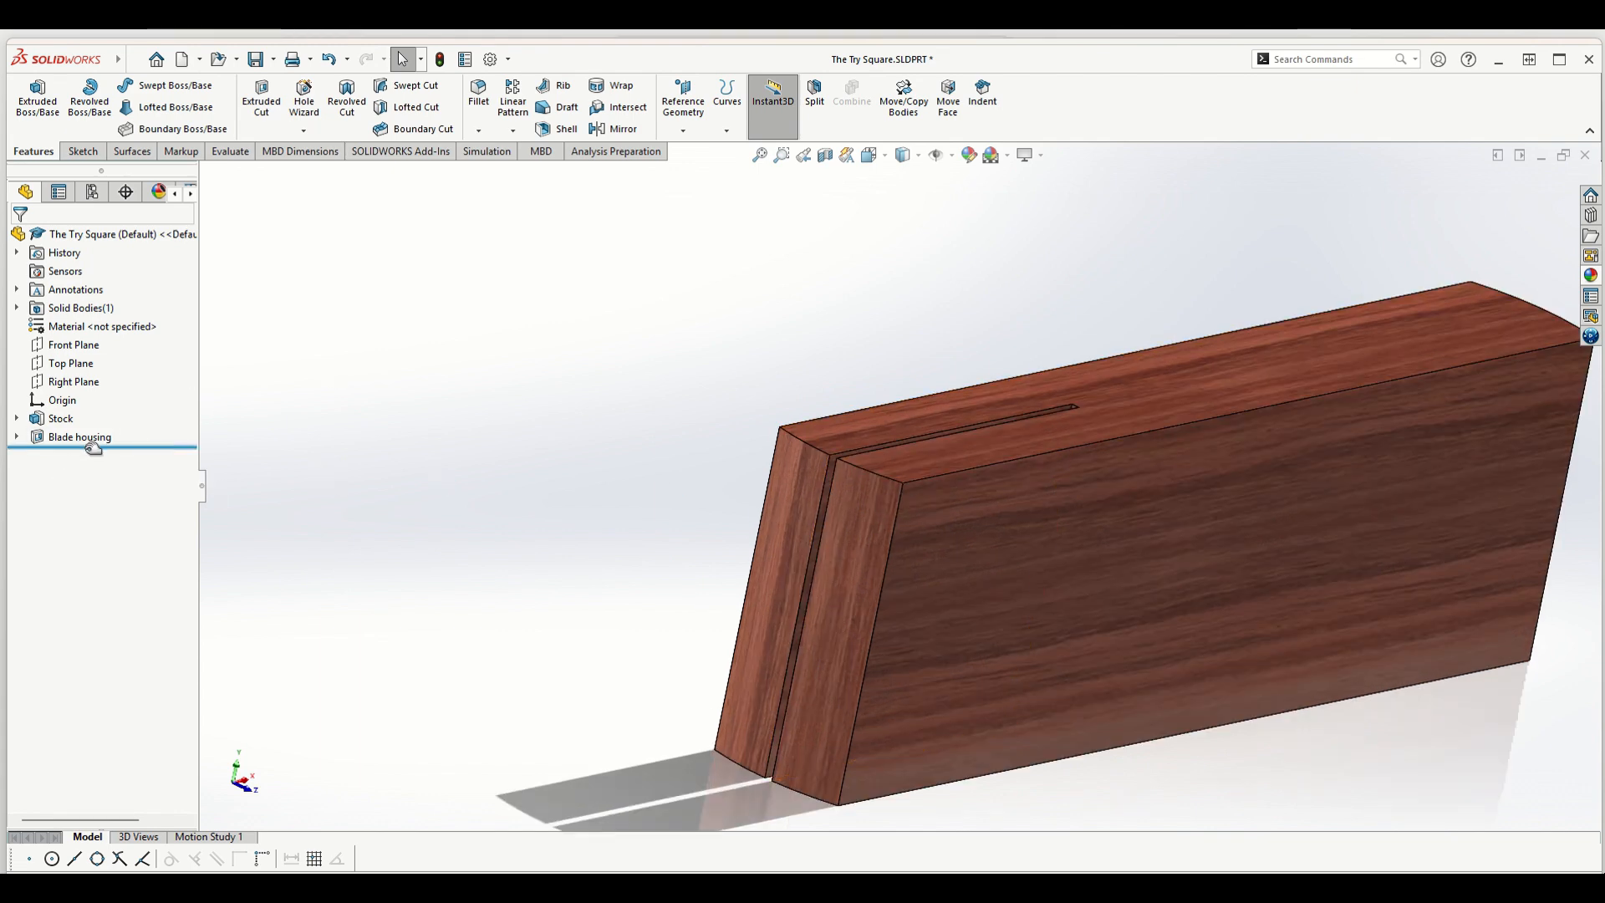
- Start a Boss-Extrude from the Blade housing feature's sketch with a Blind depth of 195 mm
{"action": "left_click", "coordinate": [17, 437]}
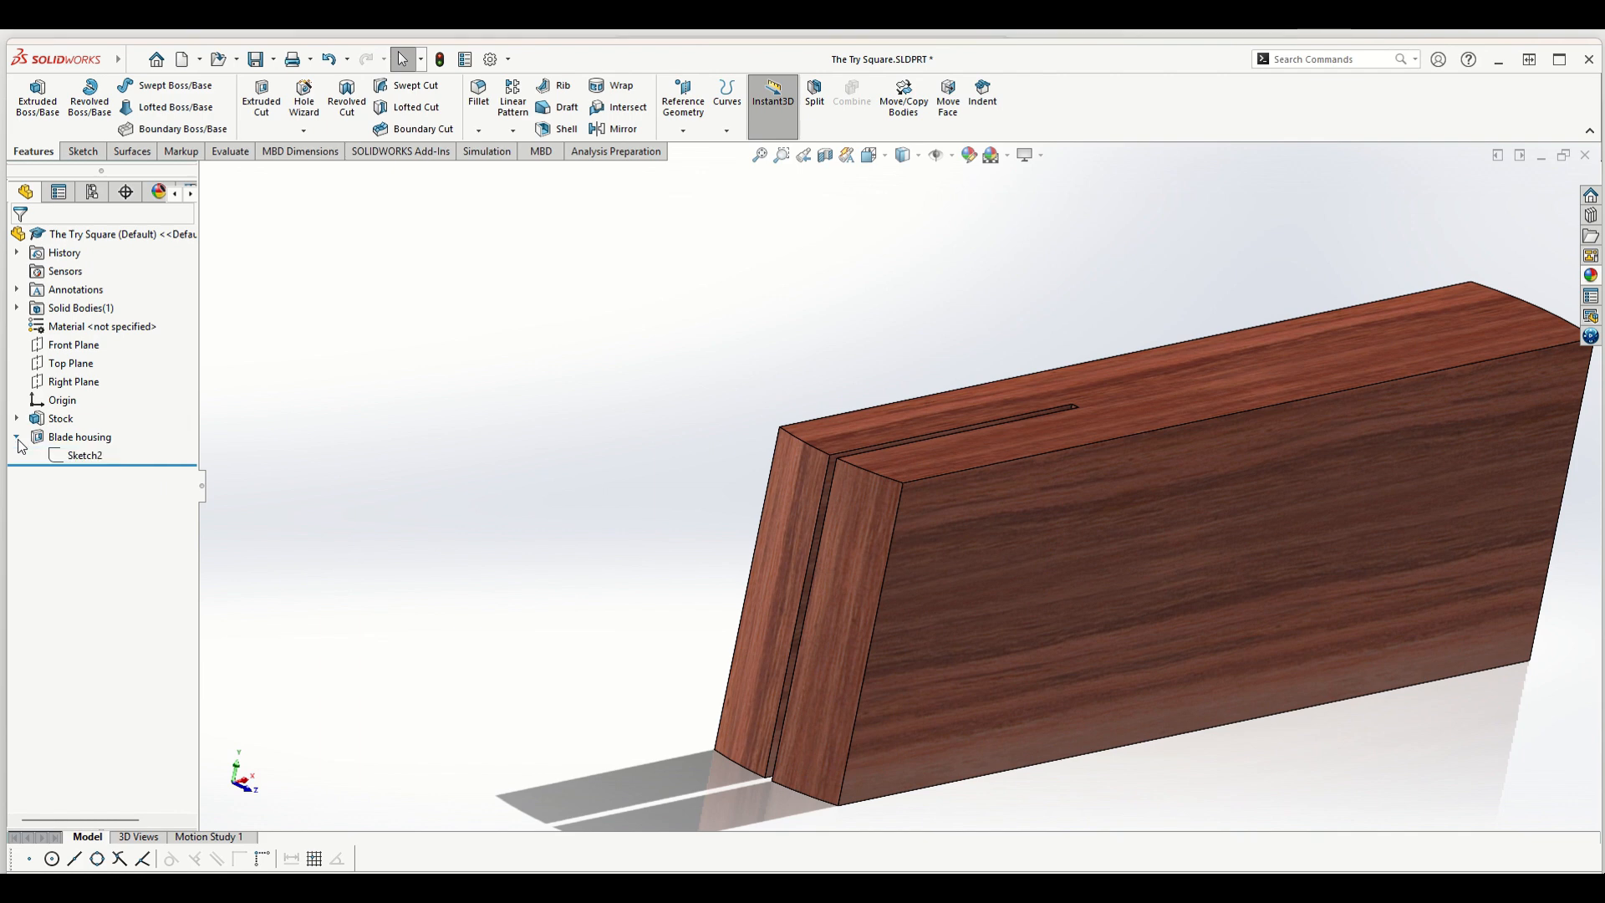
{"action": "left_click", "coordinate": [77, 455]}
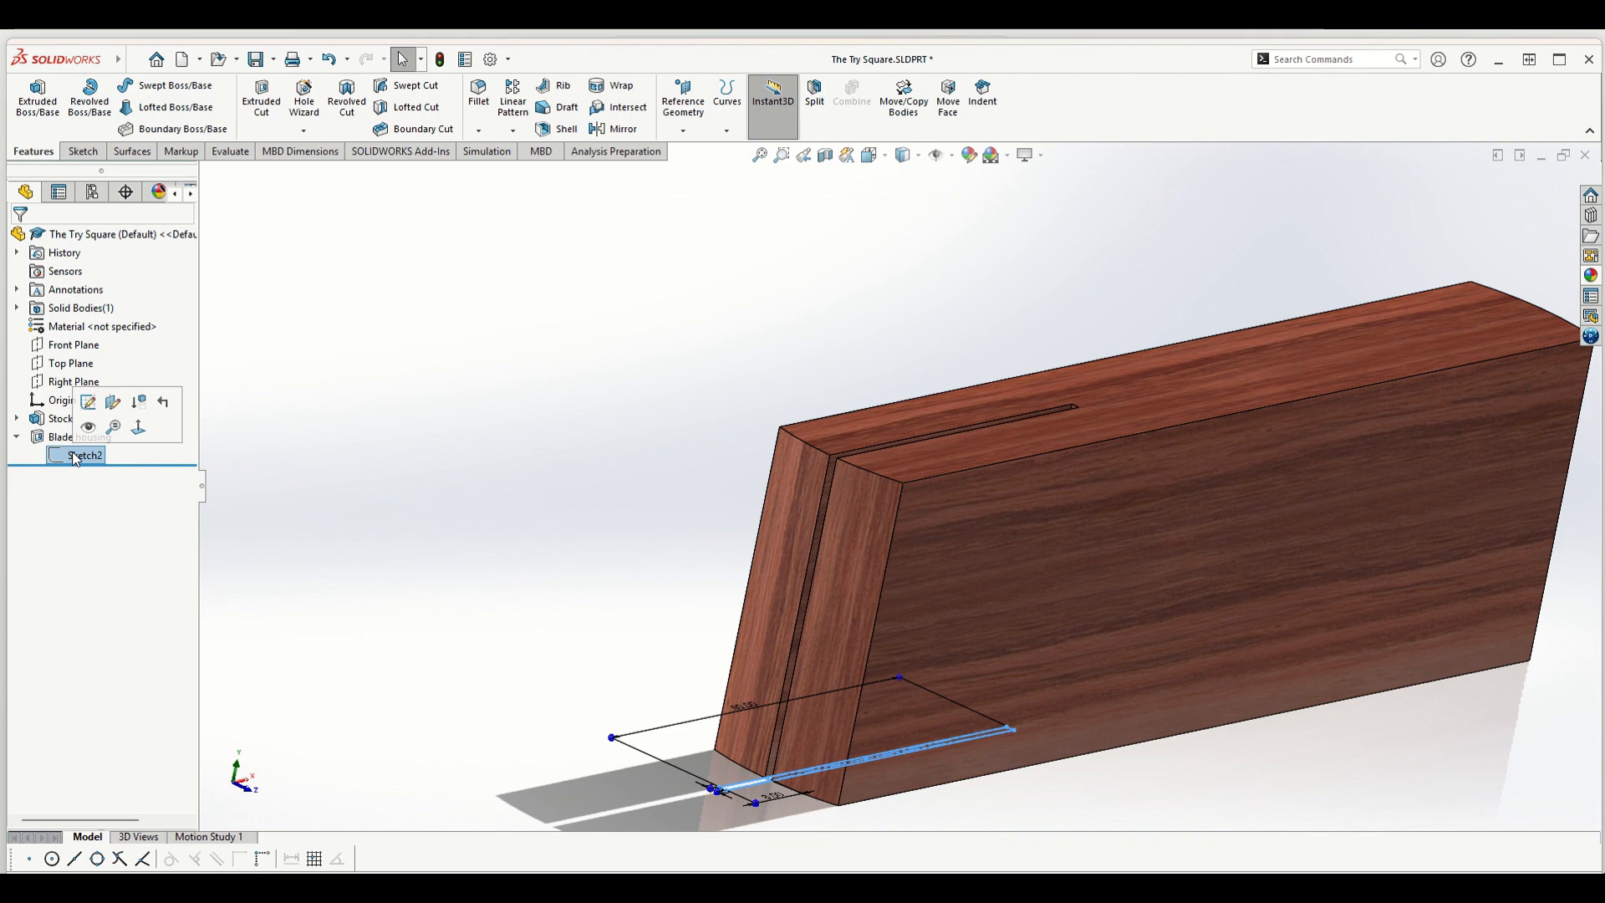
{"action": "left_click", "coordinate": [48, 126]}
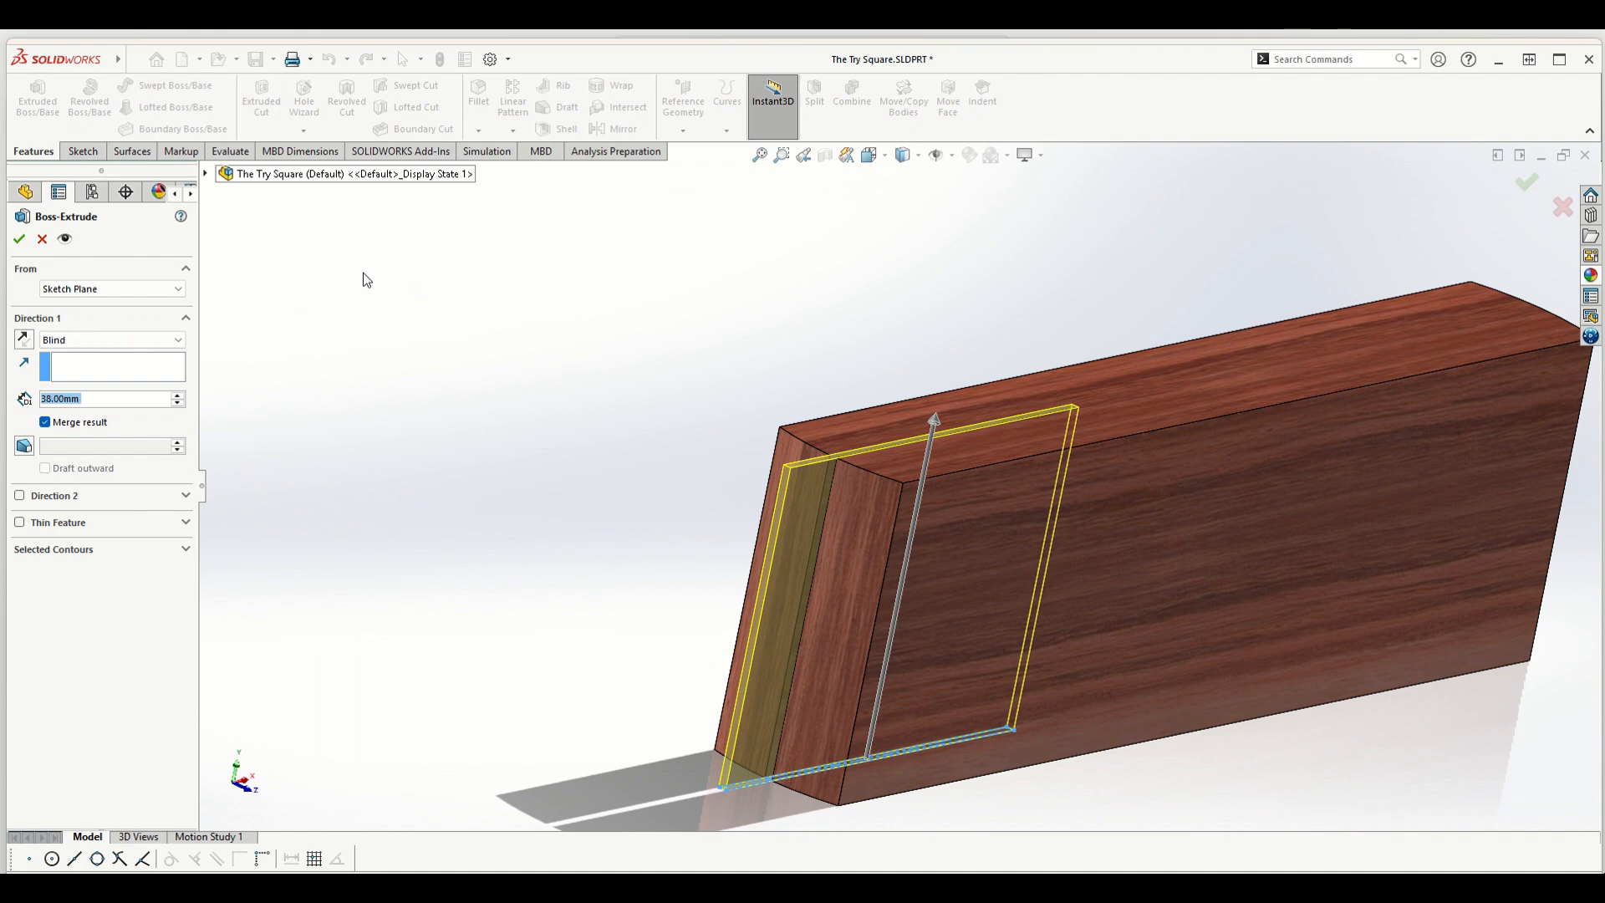
{"action": "type", "text": "195"}
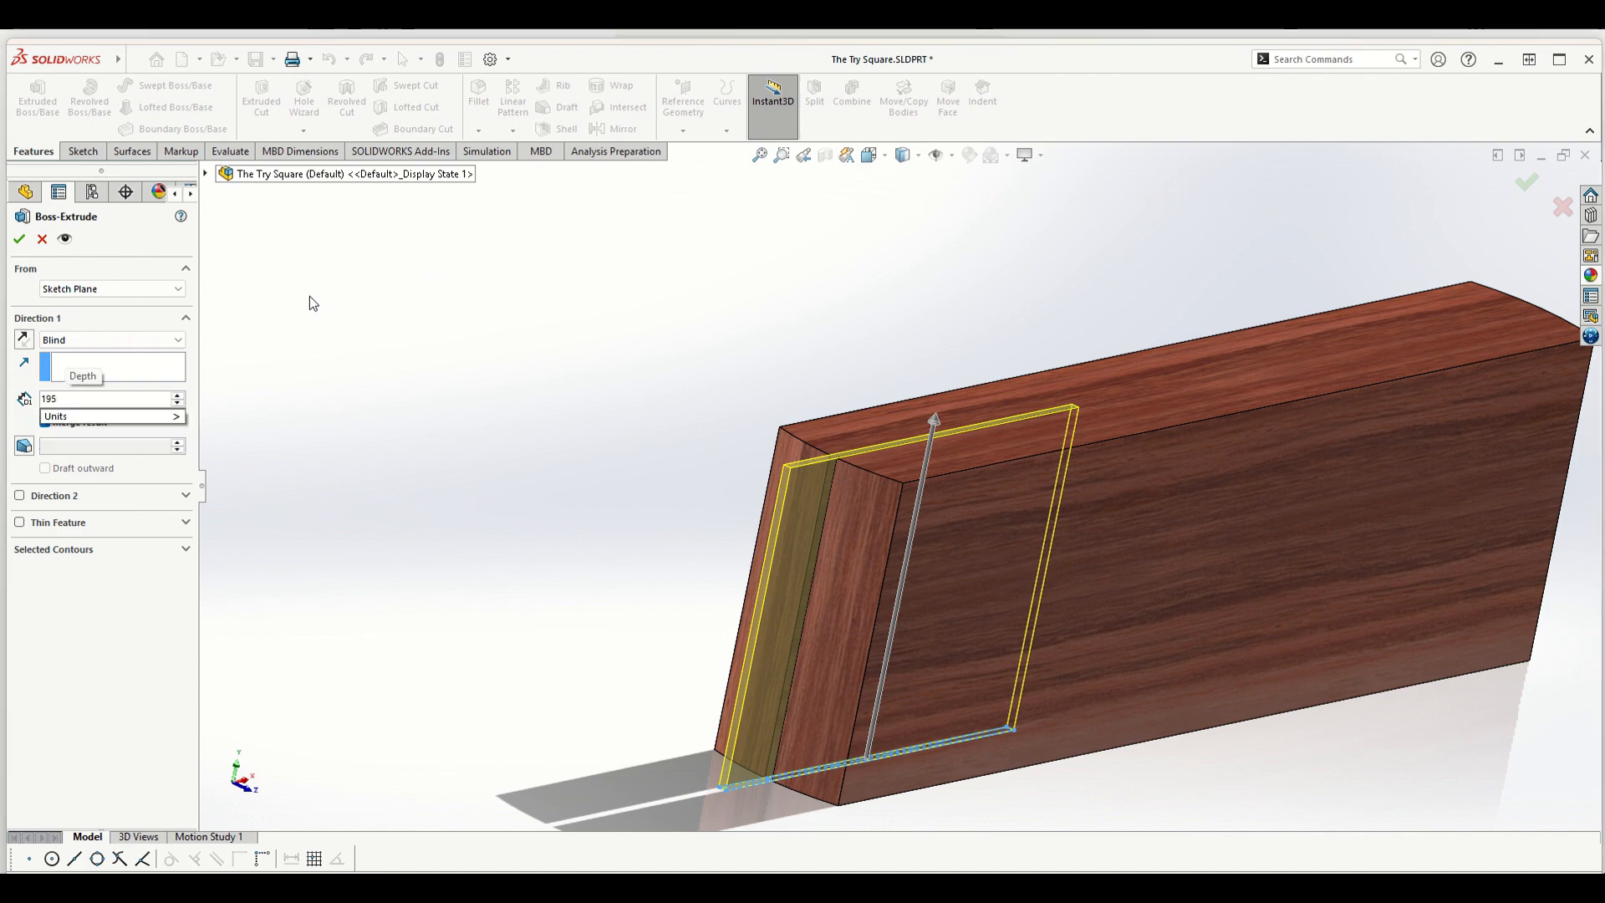
{"action": "key", "text": "Return"}
{"action": "scroll", "coordinate": [738, 577], "scroll_direction": "up", "scroll_amount": 10}
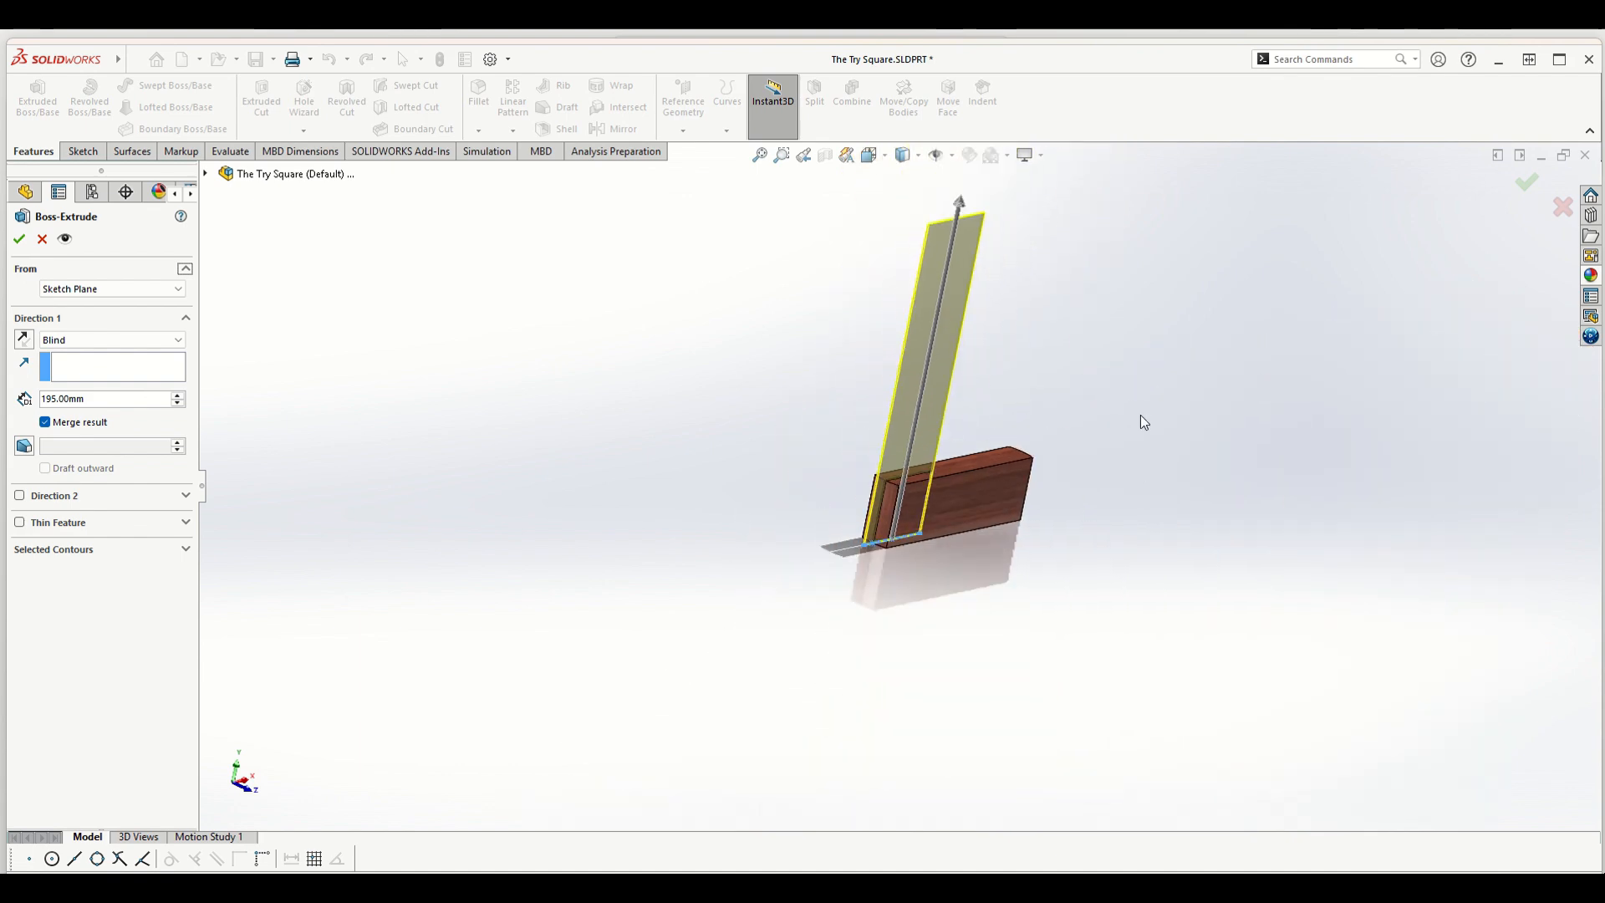
{"action": "scroll", "coordinate": [1115, 358], "scroll_direction": "down", "scroll_amount": 2}
- Set the blade extrusion to start at an offset of 1 mm from the sketch plane
{"action": "left_click", "coordinate": [98, 290]}
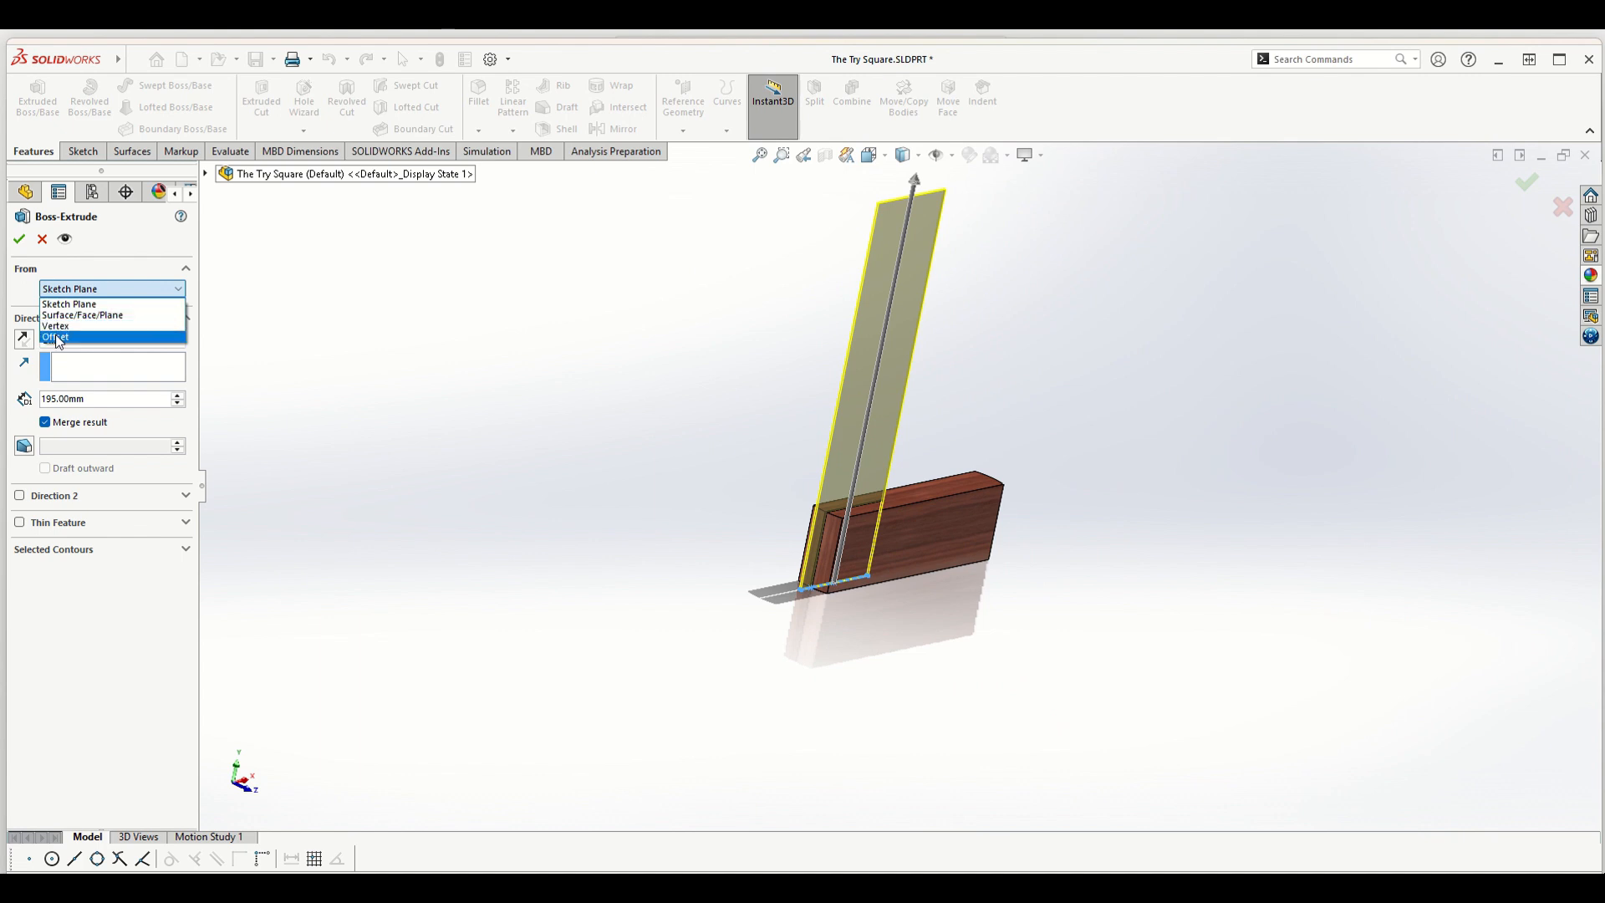
{"action": "left_click", "coordinate": [83, 336]}
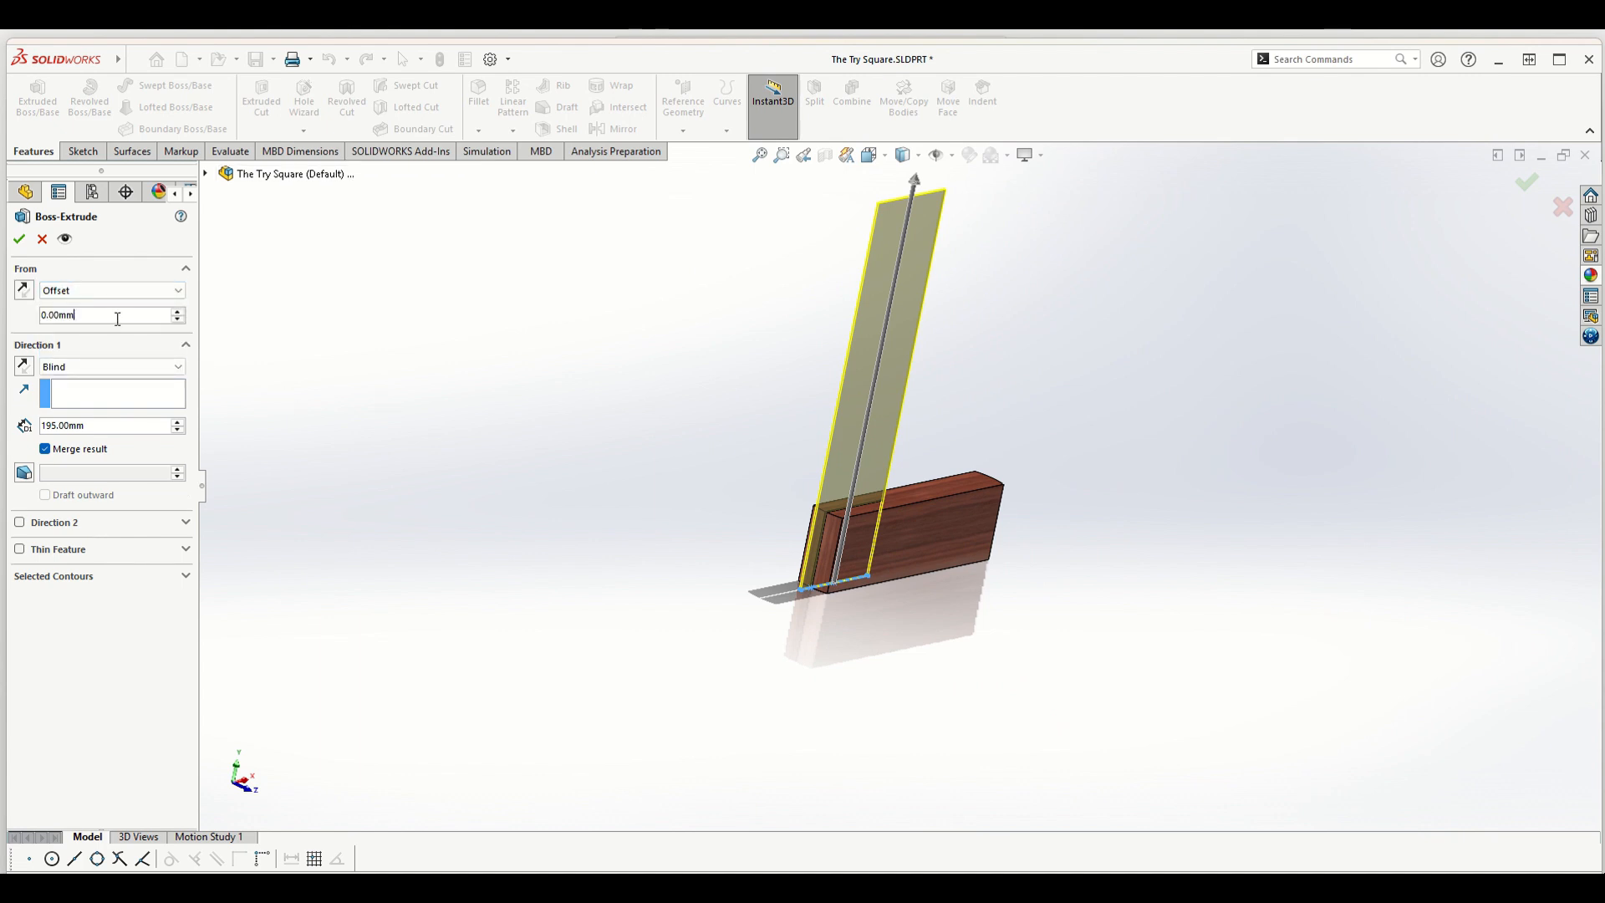
{"action": "double_click", "coordinate": [118, 319]}
{"action": "type", "text": "1"}
{"action": "key", "text": "Return"}
{"action": "middle_click_drag", "start_coordinate": [964, 457], "coordinate": [823, 547]}
{"action": "scroll", "coordinate": [1066, 537], "scroll_direction": "down", "scroll_amount": 6}
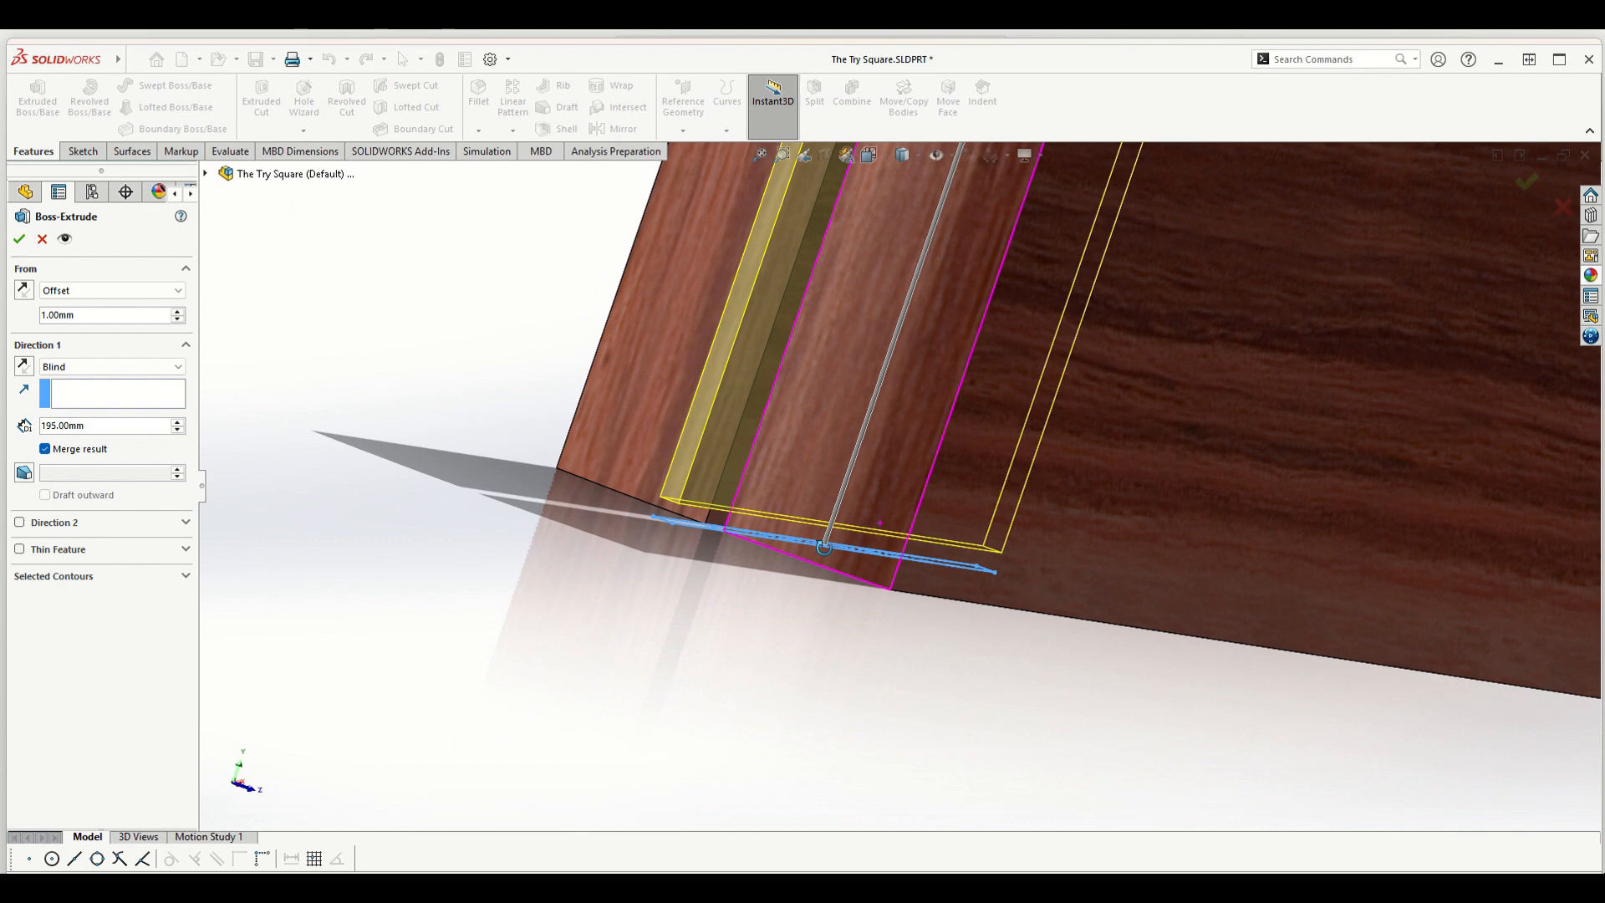
- Reverse the direction of the blade's 1 mm start offset as a trial, and flip it back
{"action": "scroll", "coordinate": [745, 508], "scroll_direction": "down", "scroll_amount": 3}
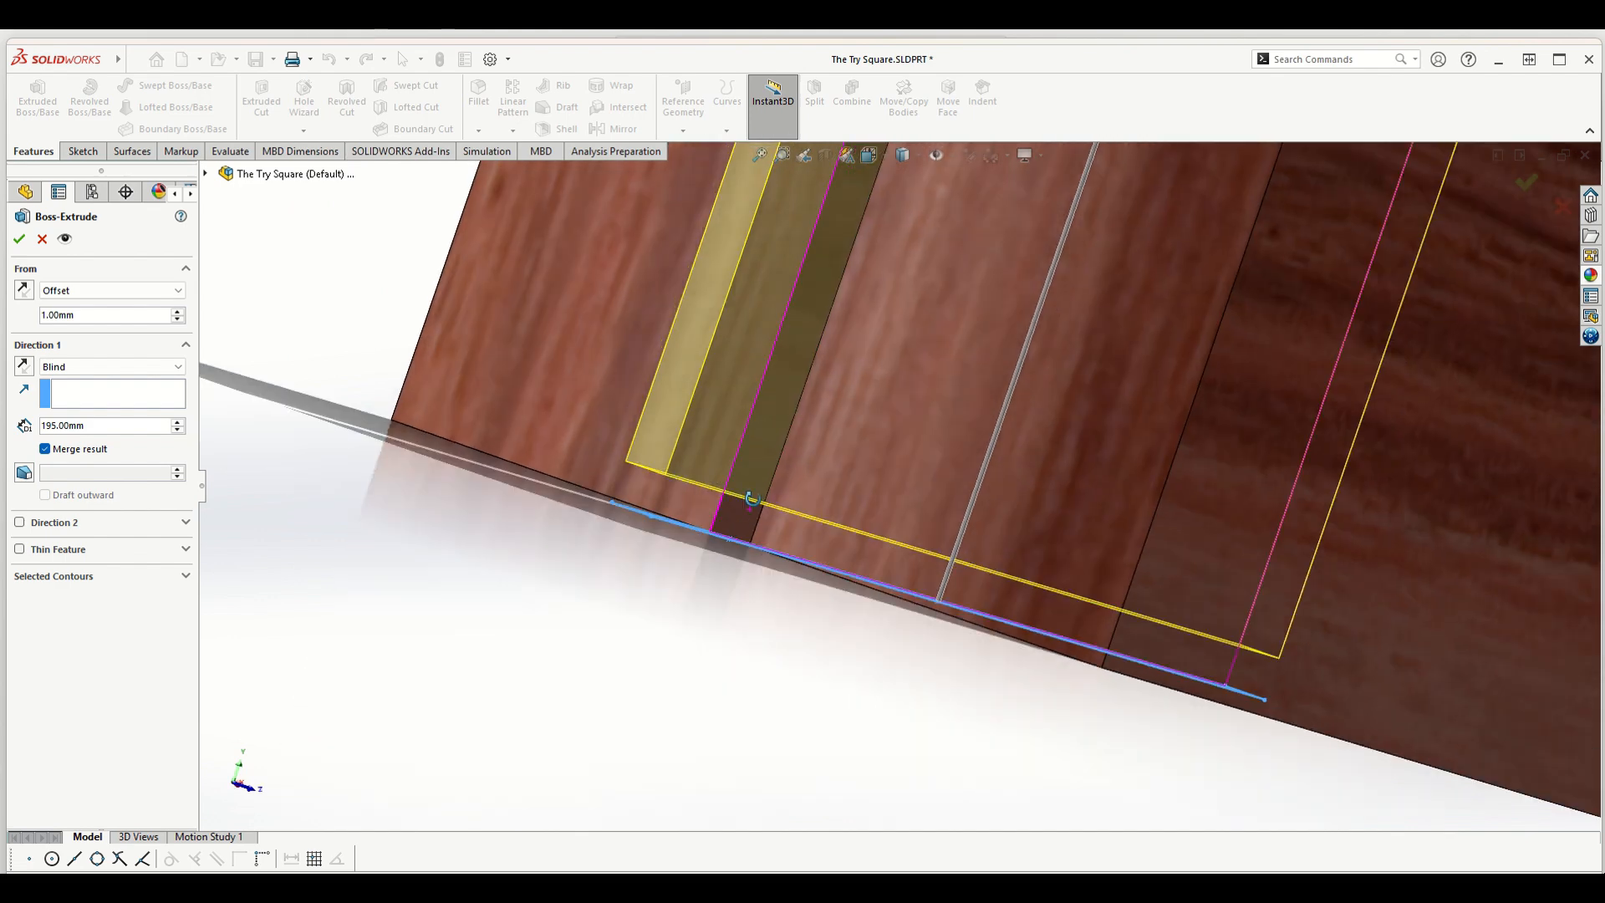
{"action": "left_click", "coordinate": [23, 290]}
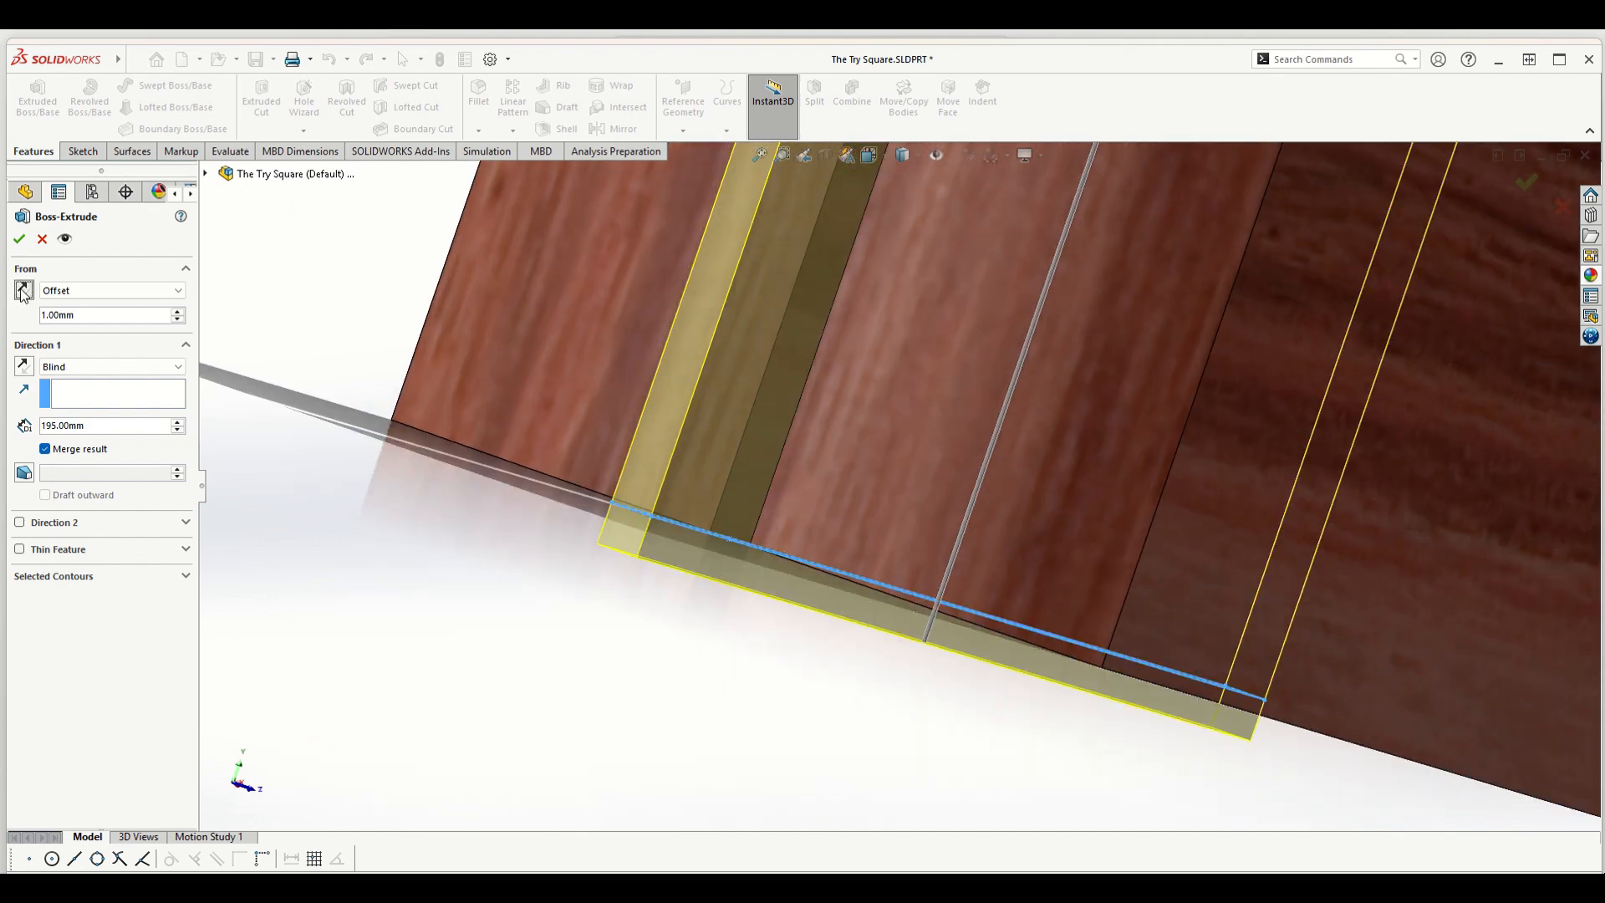
{"action": "left_click", "coordinate": [23, 292]}
{"action": "scroll", "coordinate": [966, 534], "scroll_direction": "up", "scroll_amount": 2}
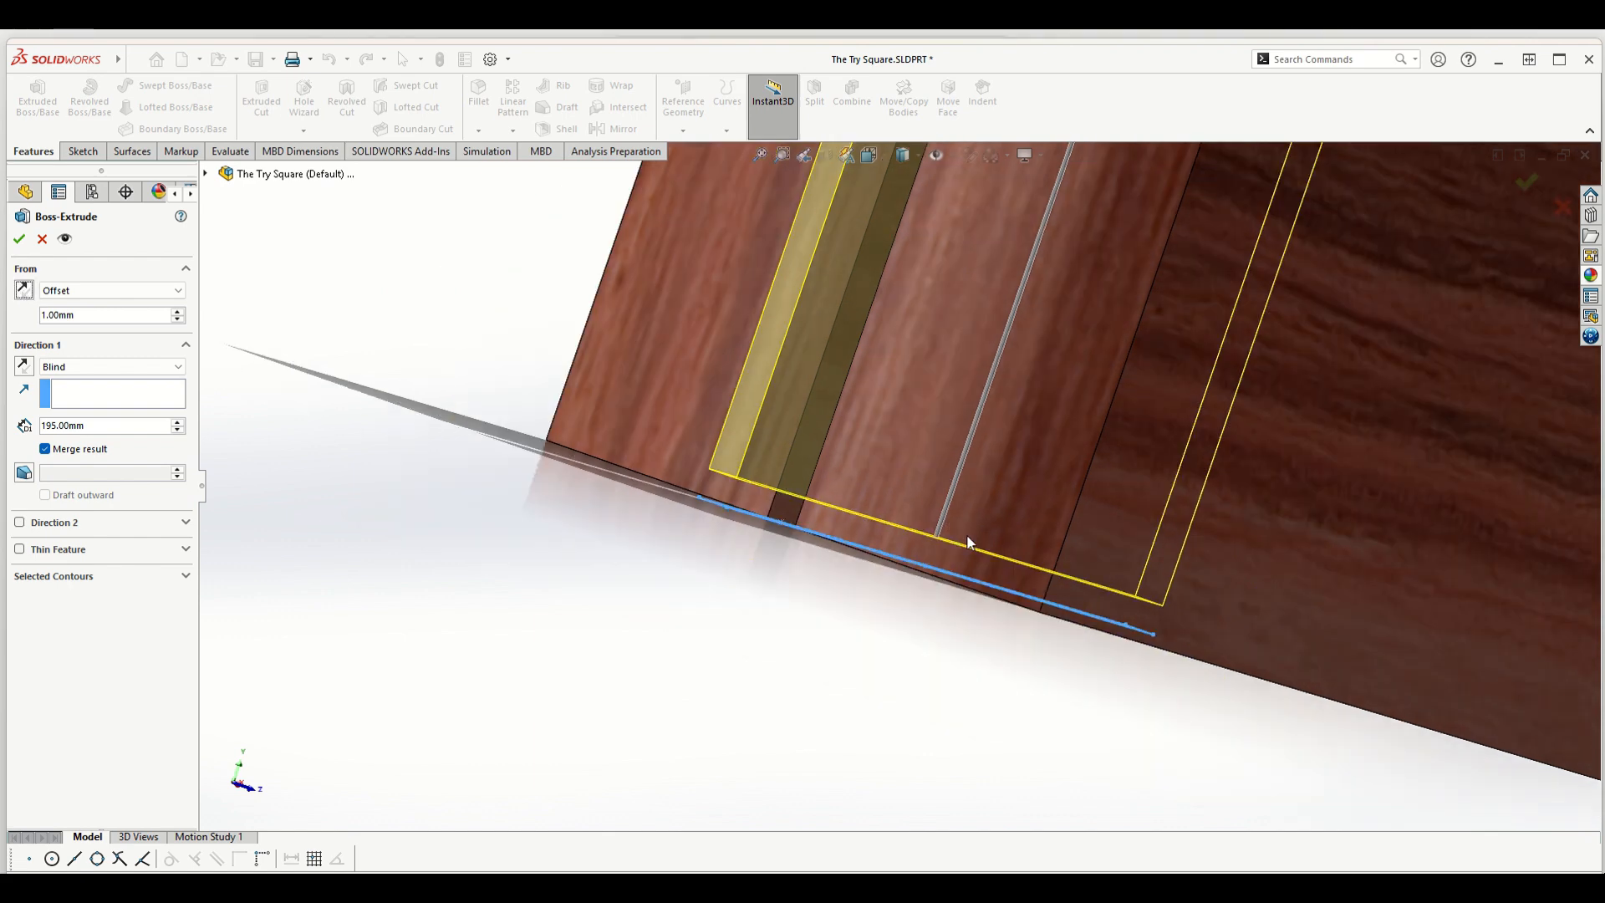
- Turn off Merge result and complete the 195 mm blade extrusion as a separate body
{"action": "middle_click_drag", "start_coordinate": [966, 534], "coordinate": [946, 550]}
{"action": "scroll", "coordinate": [946, 553], "scroll_direction": "up", "scroll_amount": 6}
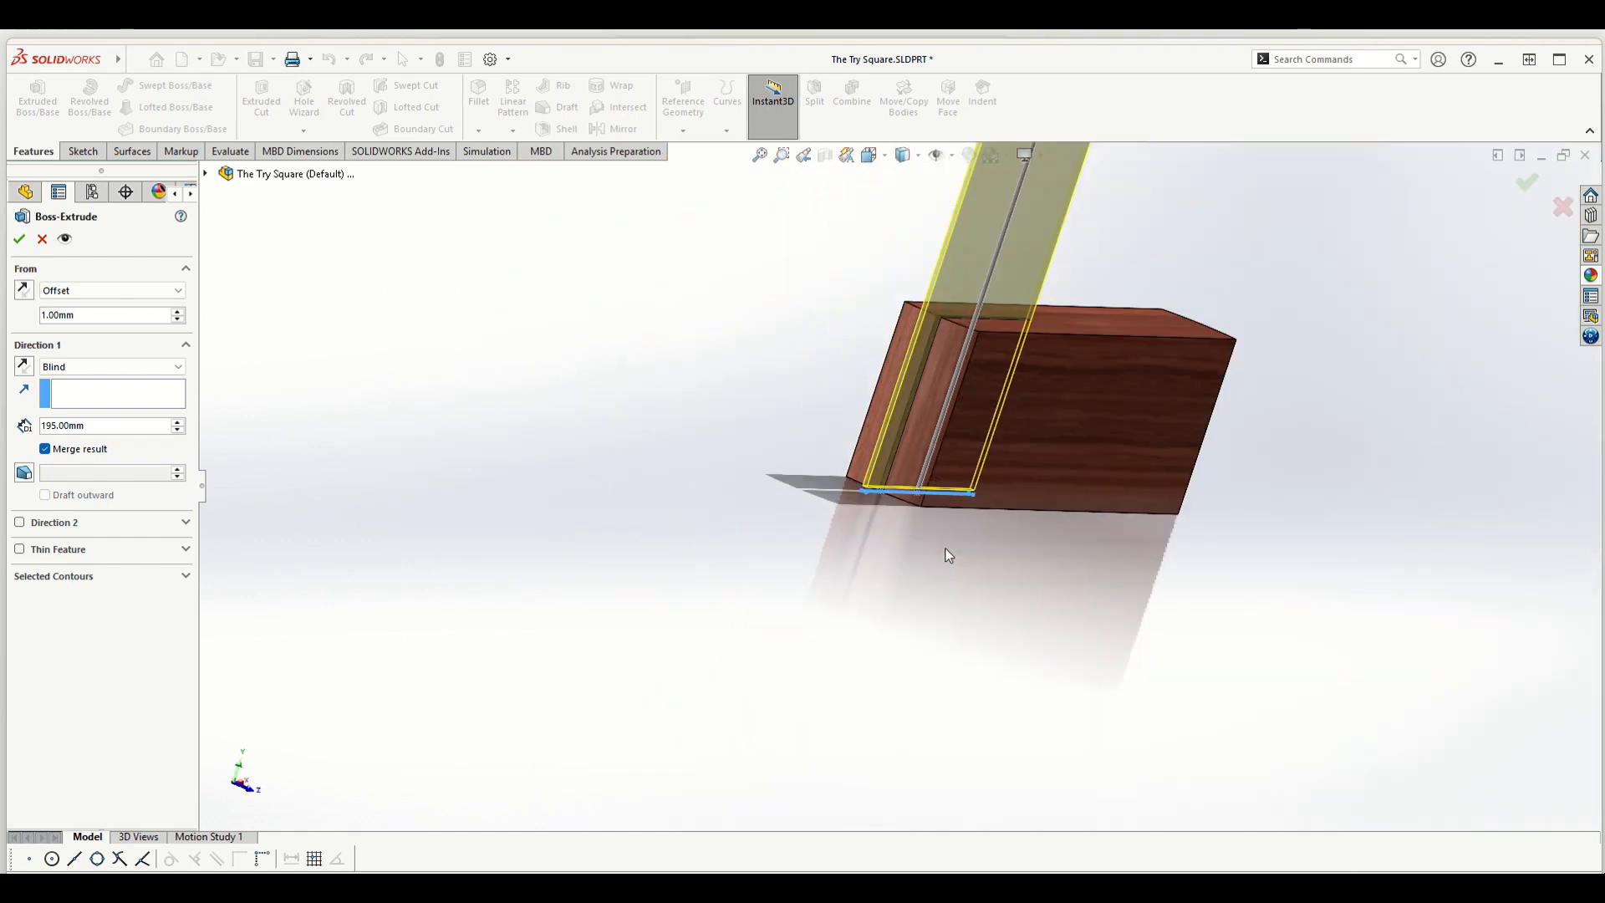
{"action": "scroll", "coordinate": [1006, 353], "scroll_direction": "up", "scroll_amount": 2}
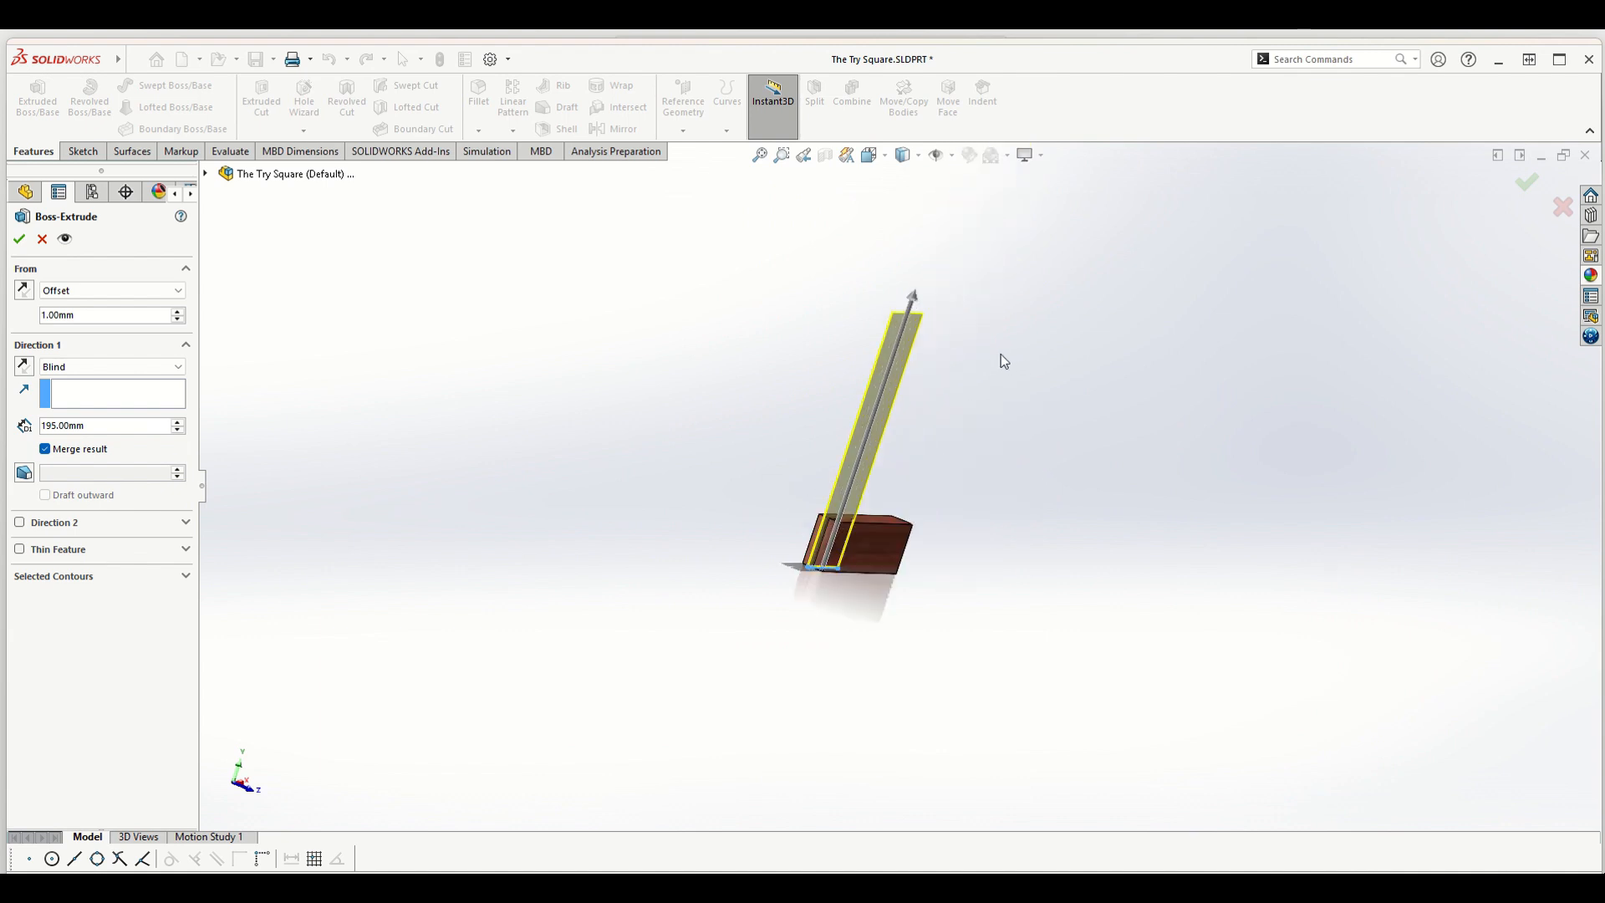
{"action": "scroll", "coordinate": [1000, 353], "scroll_direction": "down", "scroll_amount": 1}
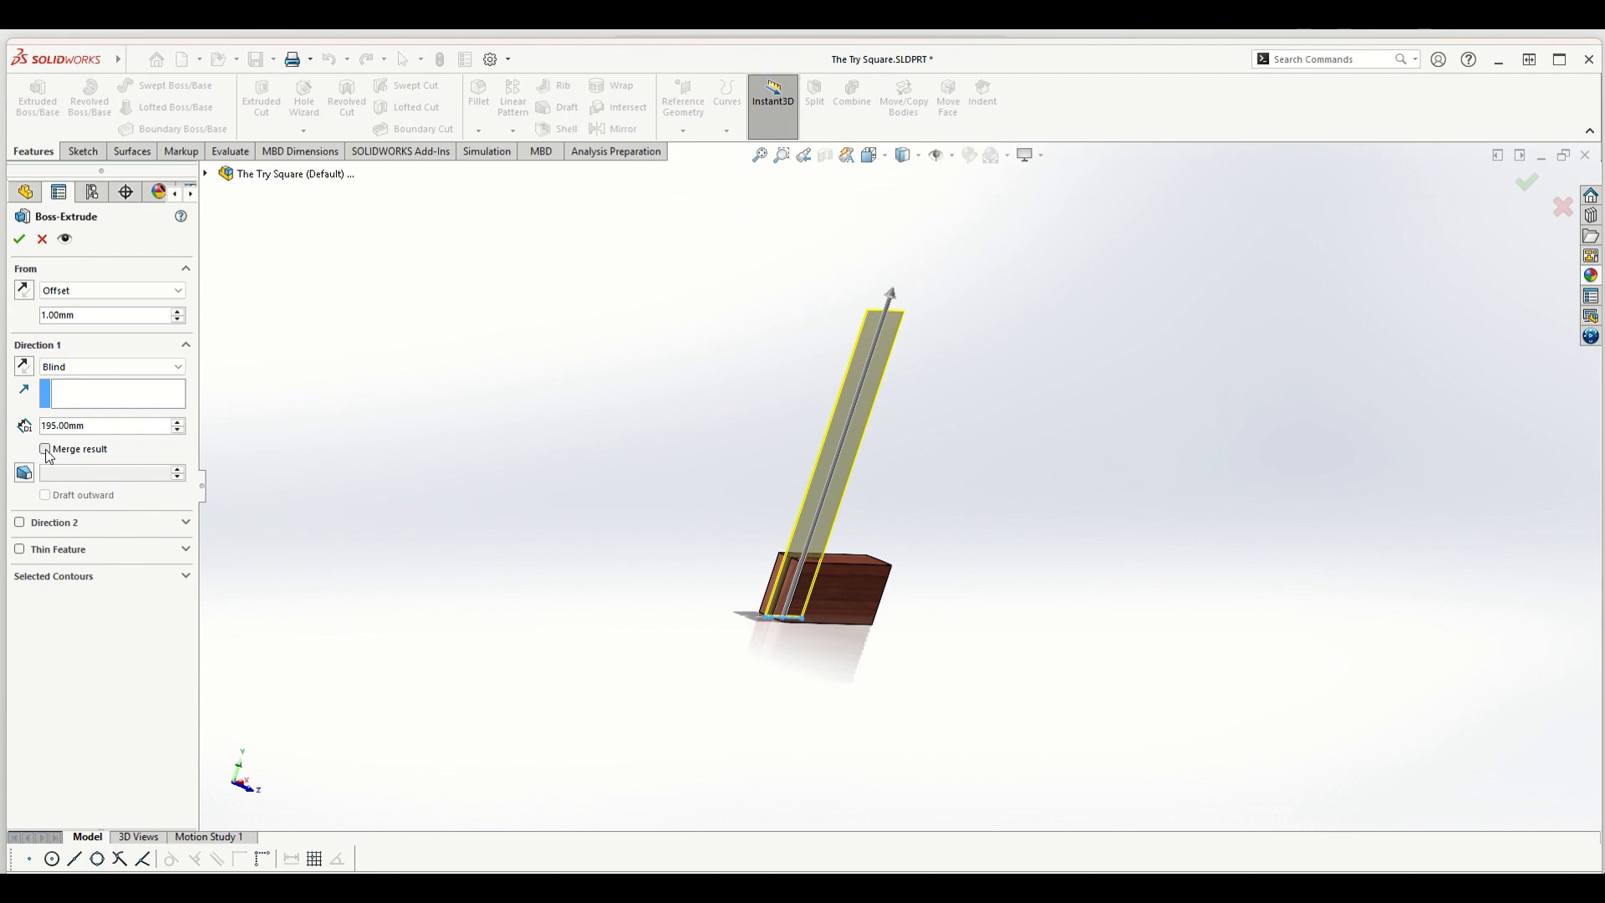
{"action": "middle_click_drag", "start_coordinate": [926, 483], "coordinate": [749, 409]}
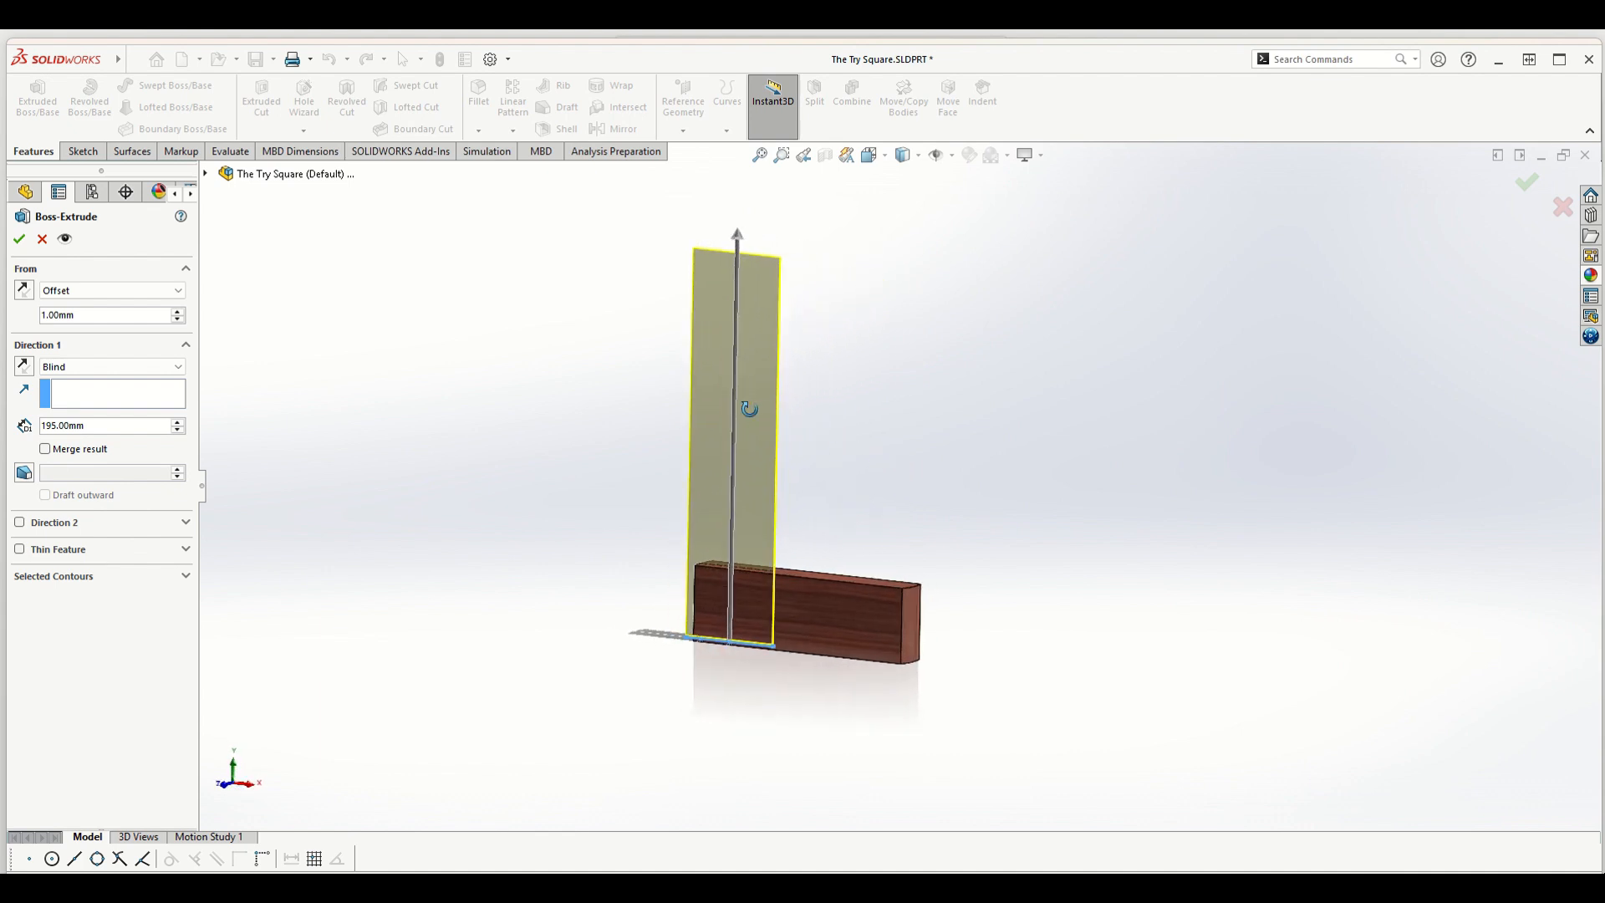
{"action": "left_click", "coordinate": [19, 239]}
{"action": "middle_click_drag", "start_coordinate": [1008, 352], "coordinate": [912, 412]}
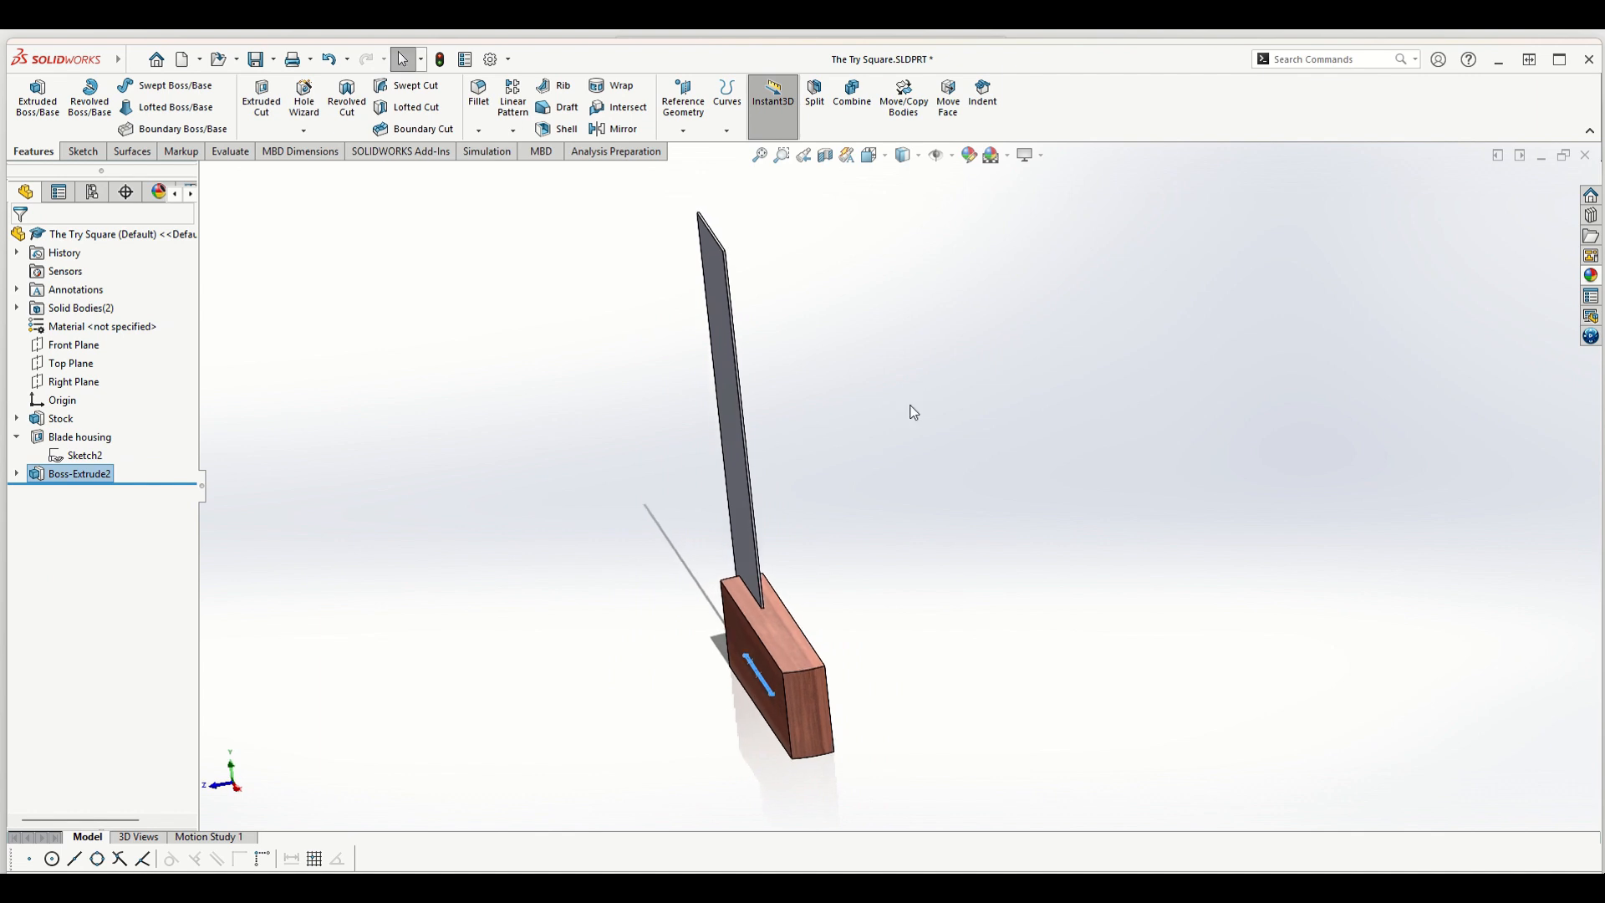
- Rename the blade's extrusion feature as The Blade
{"action": "left_click", "coordinate": [62, 474]}
{"action": "left_click", "coordinate": [64, 473]}
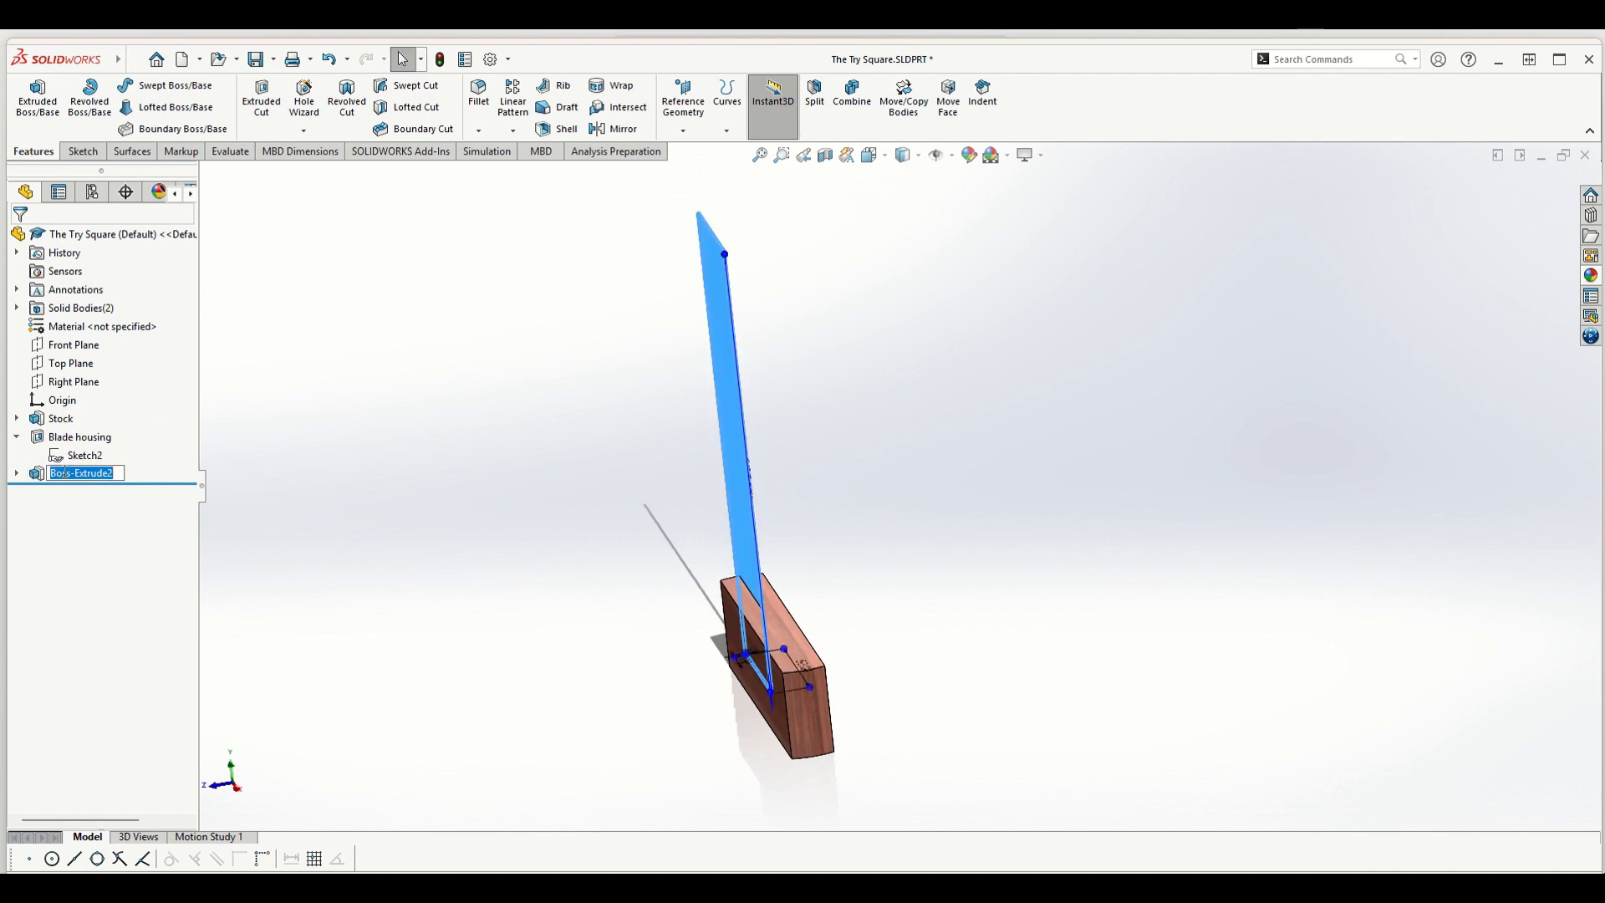
{"action": "type", "text": "The Blade"}
{"action": "left_click", "coordinate": [394, 428]}
- Open the appearance settings for The Blade feature
{"action": "middle_click_drag", "start_coordinate": [384, 413], "coordinate": [705, 378]}
{"action": "right_click", "coordinate": [705, 377]}
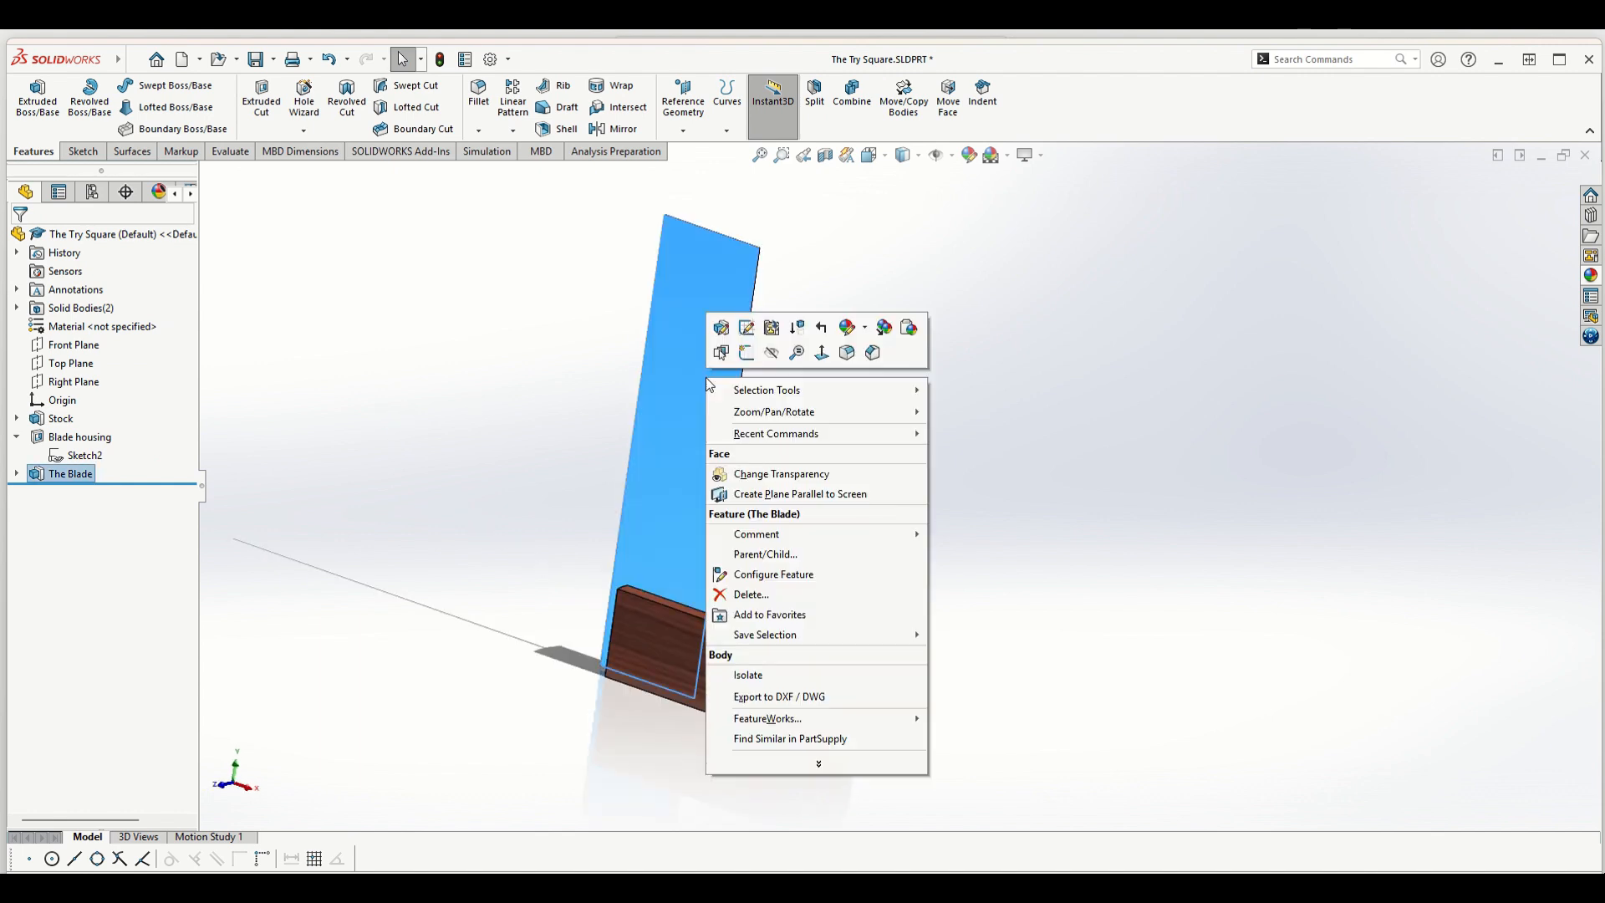
{"action": "left_click", "coordinate": [848, 329]}
{"action": "left_click", "coordinate": [879, 409]}
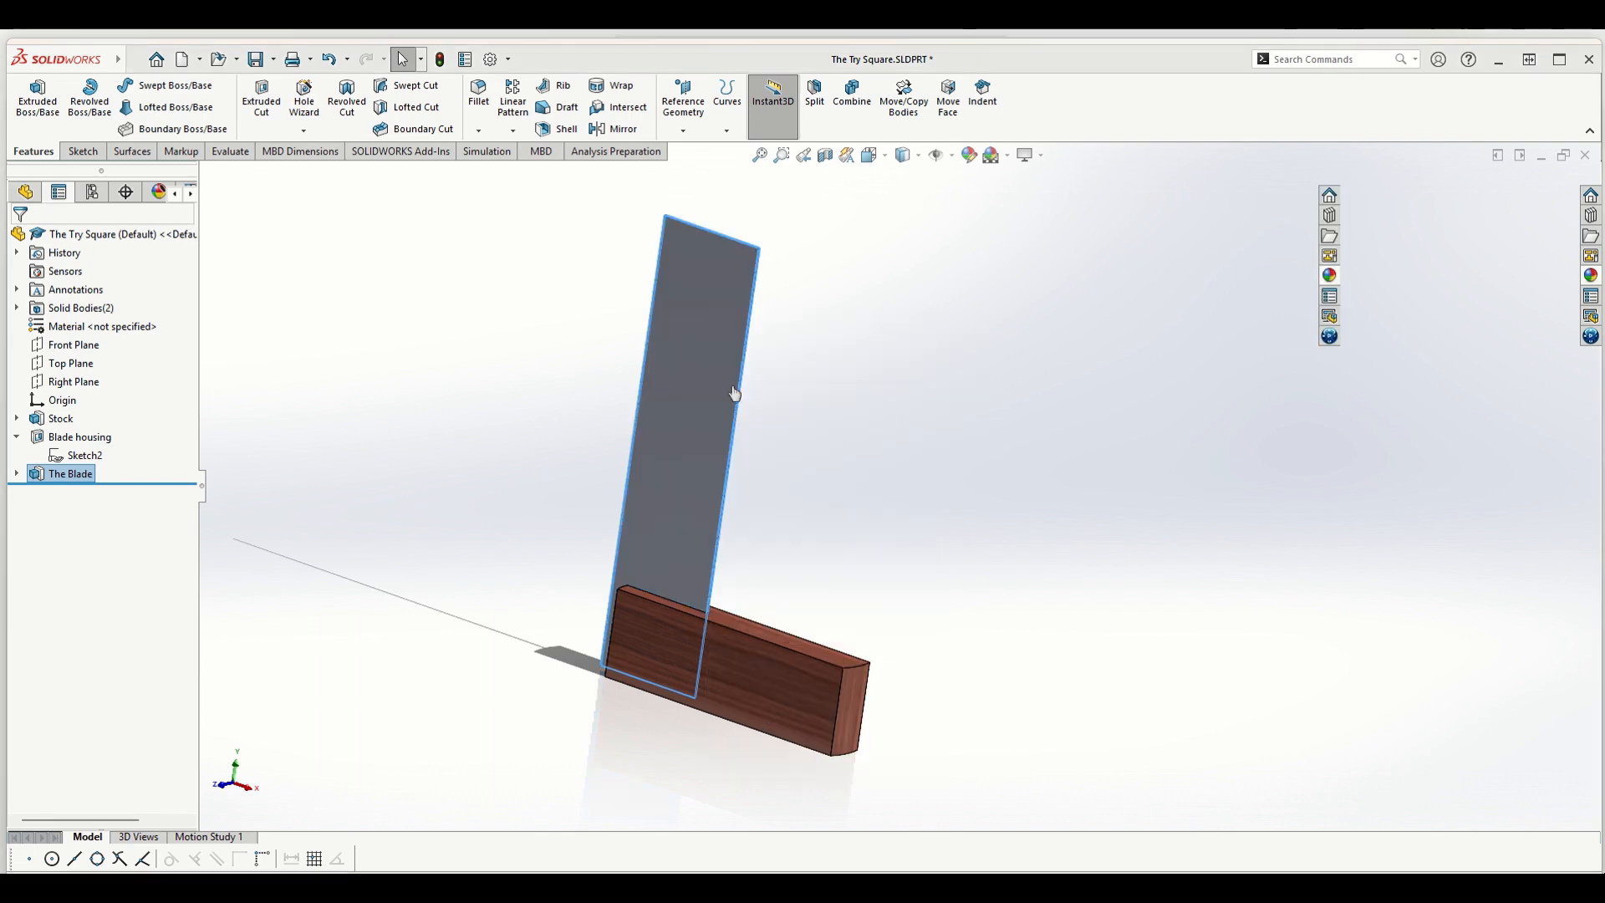
- Load the brushed steel coarse appearance from the Metals > Steel folder onto The Blade
{"action": "left_click", "coordinate": [98, 570]}
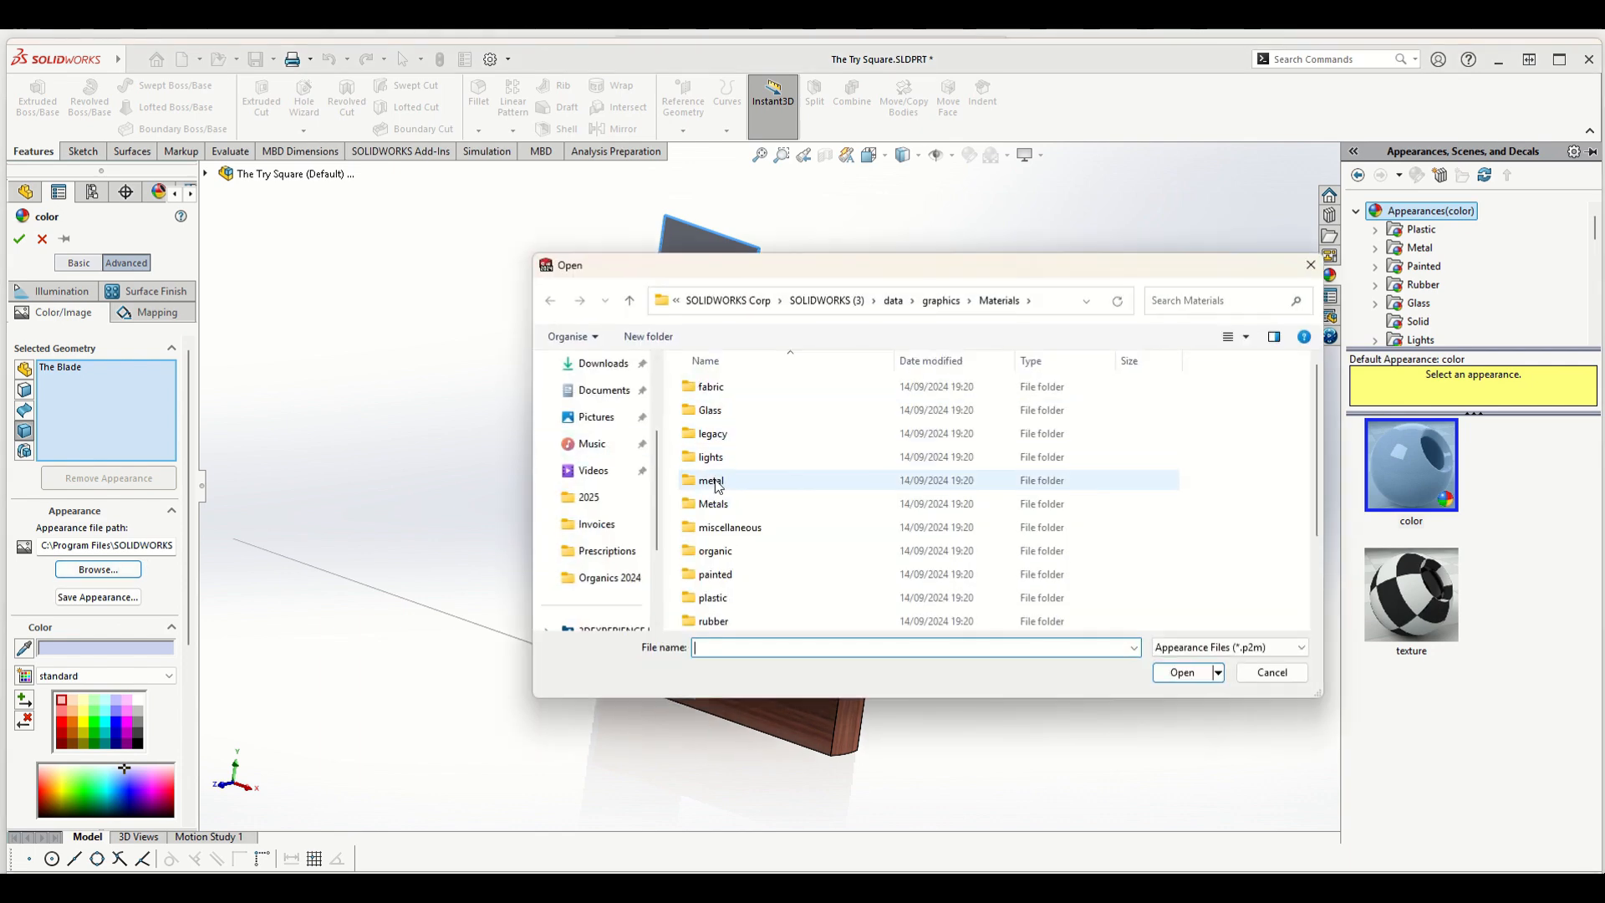
{"action": "double_click", "coordinate": [714, 503]}
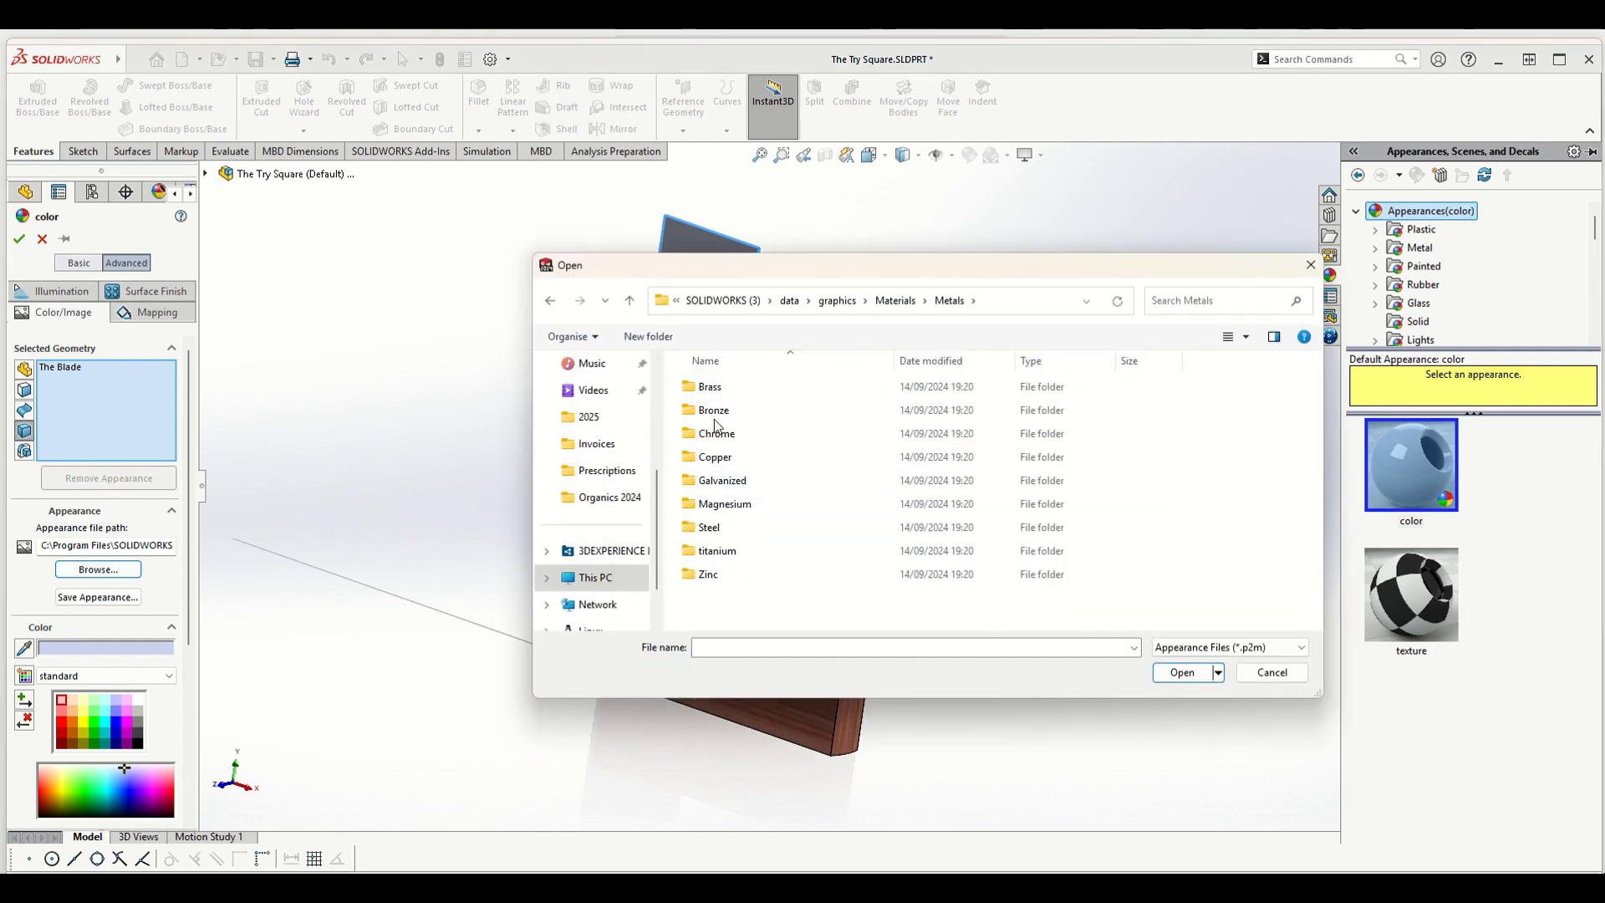
{"action": "double_click", "coordinate": [716, 520]}
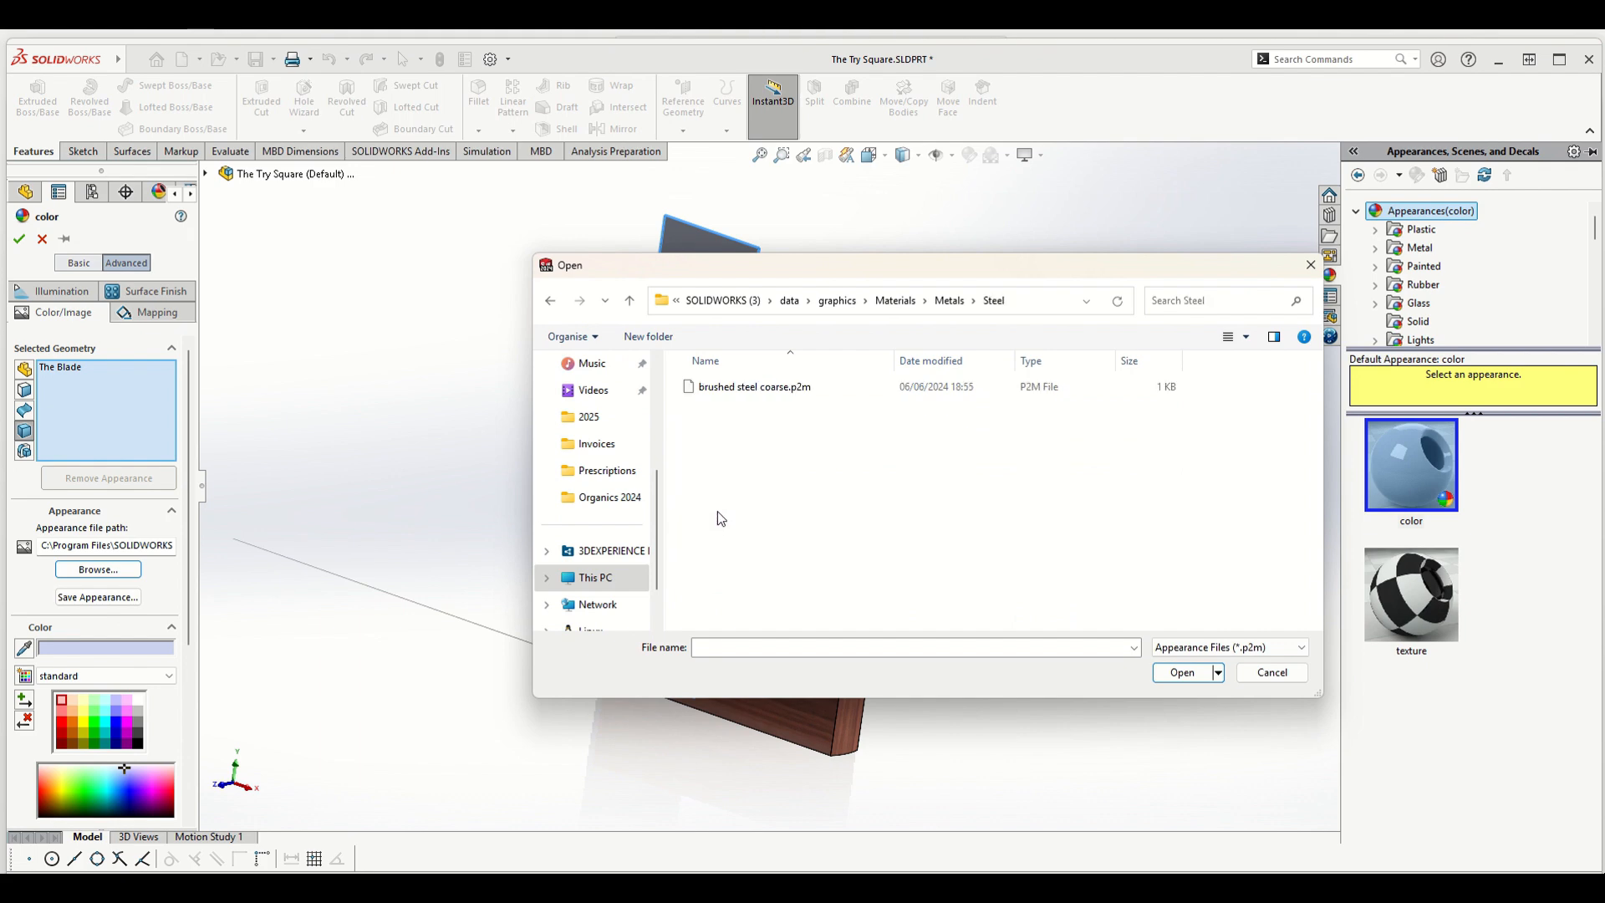
{"action": "double_click", "coordinate": [752, 386]}
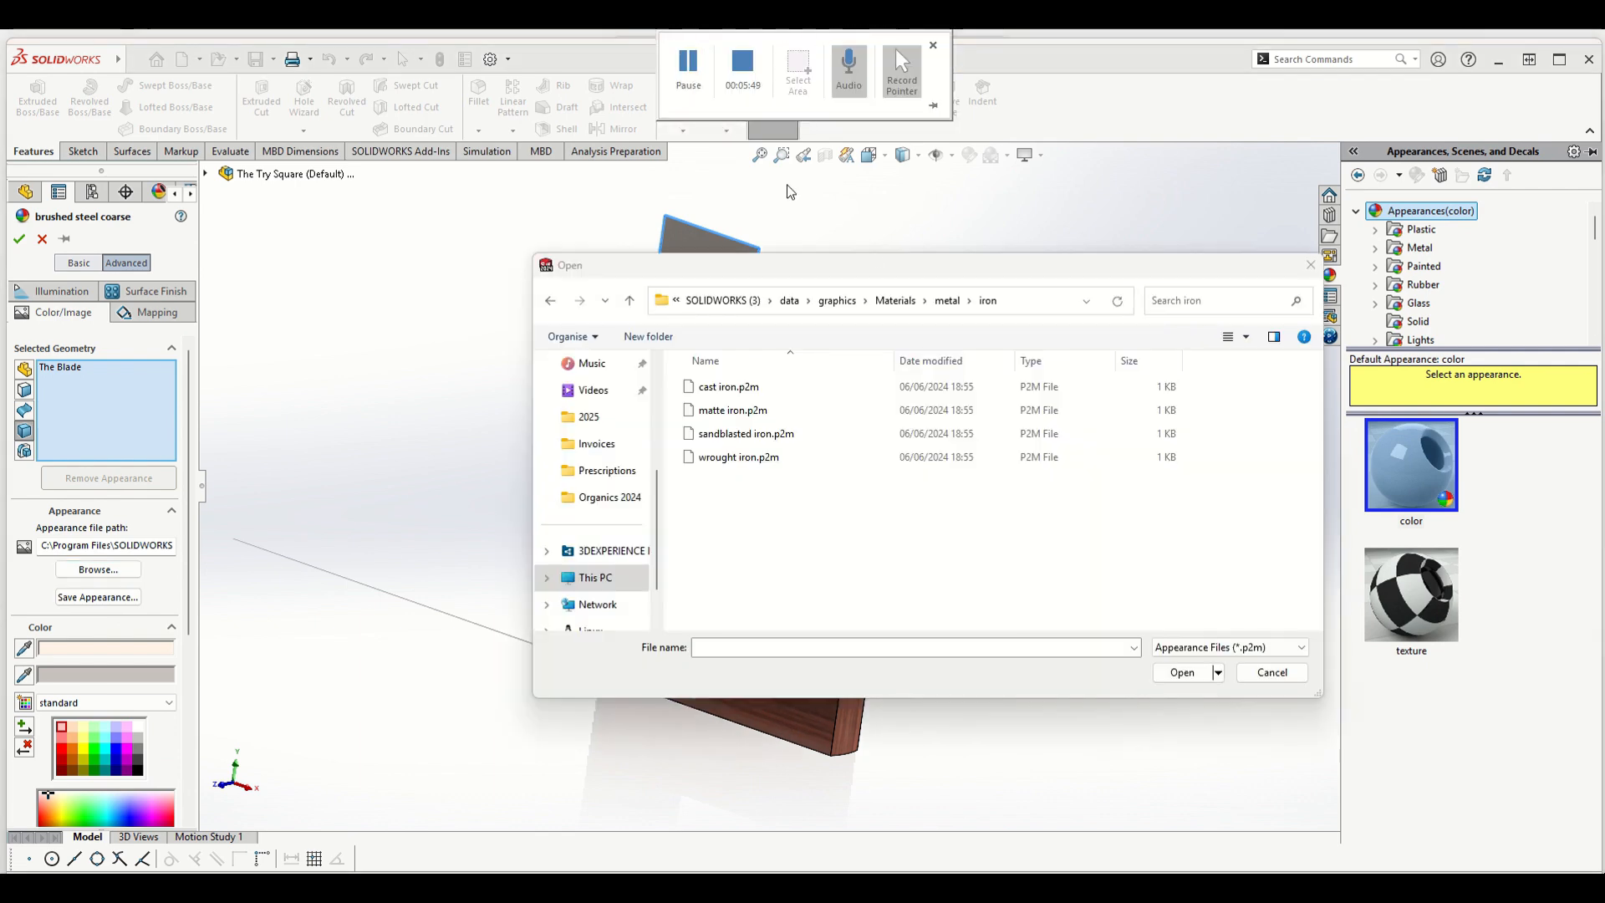
- Apply the cast iron appearance from the metal > iron folder to The Blade, and save the part
{"action": "left_click", "coordinate": [895, 300]}
{"action": "double_click", "coordinate": [729, 480]}
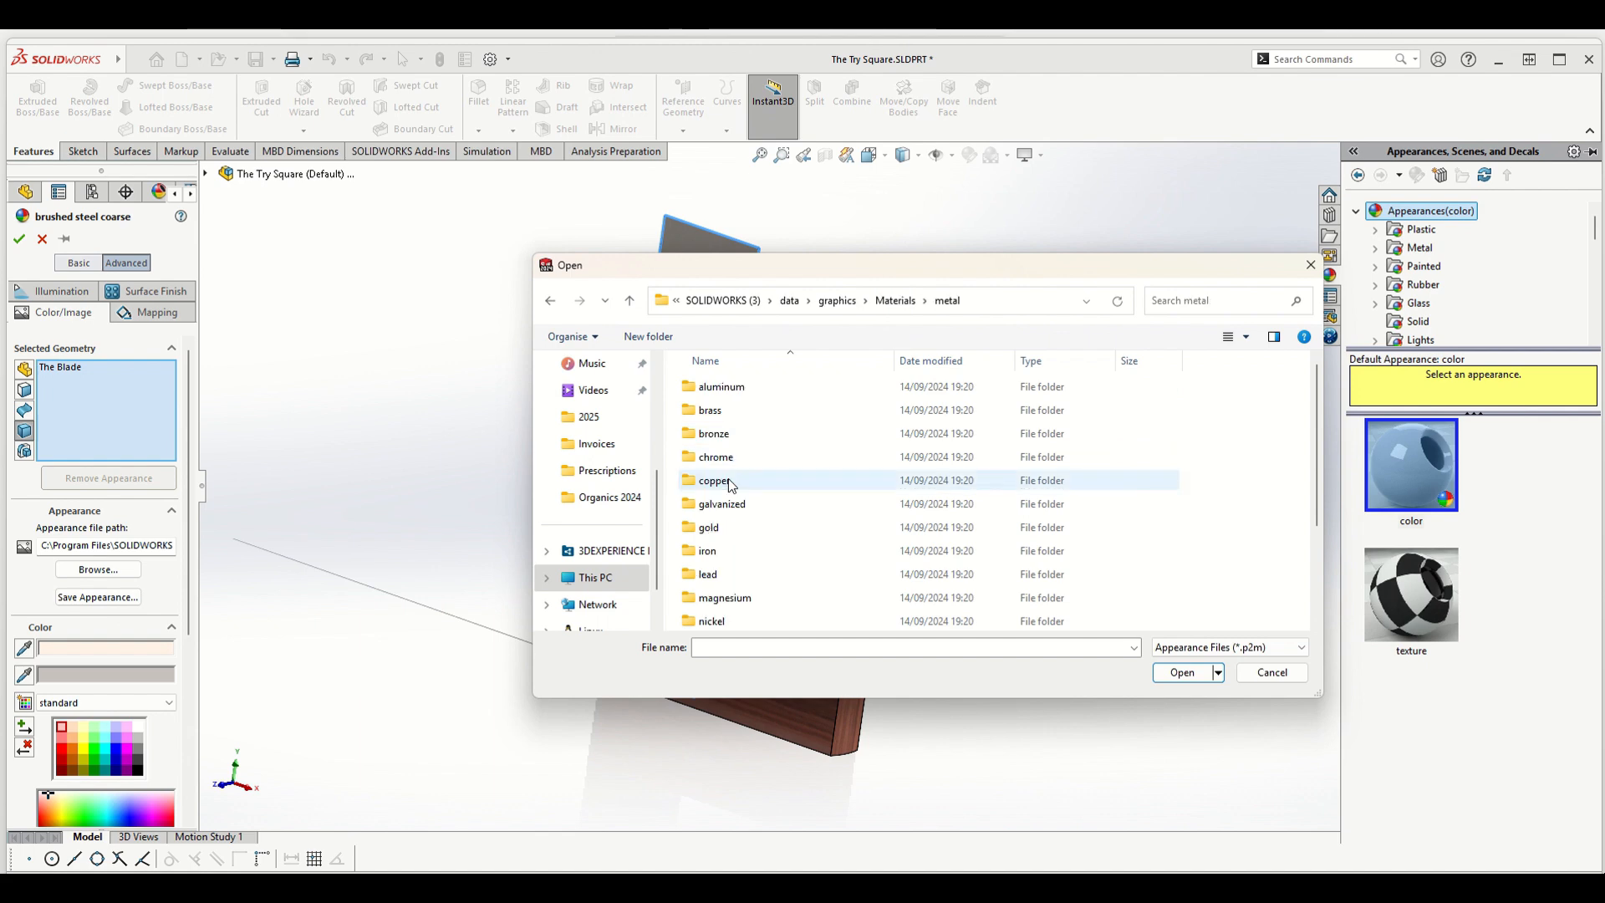
{"action": "double_click", "coordinate": [729, 555]}
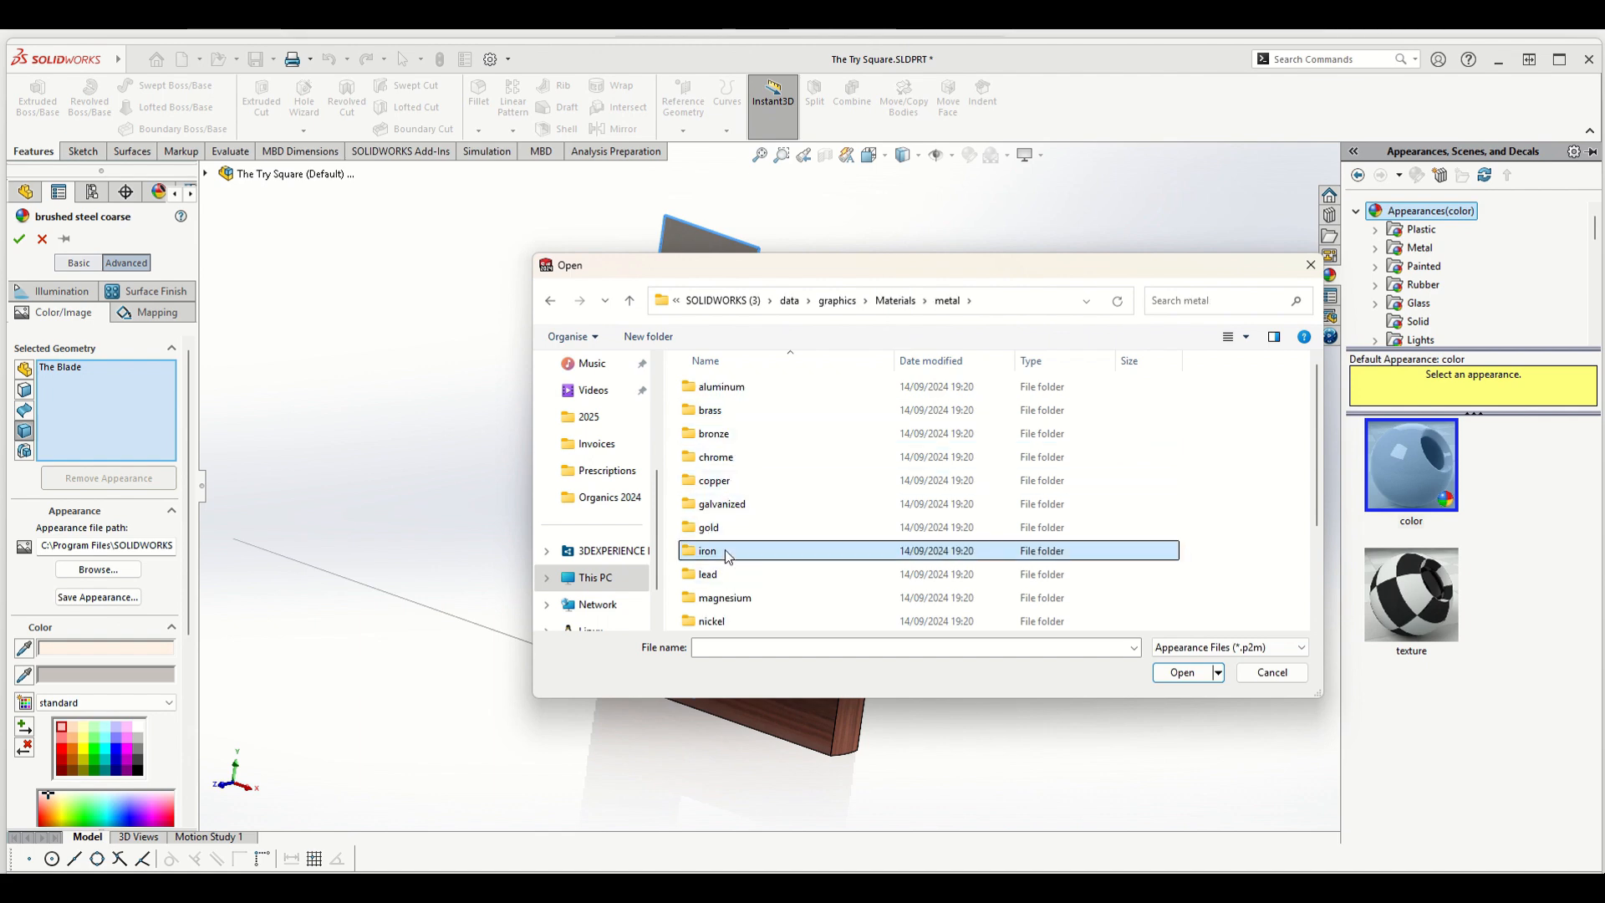
{"action": "double_click", "coordinate": [734, 393]}
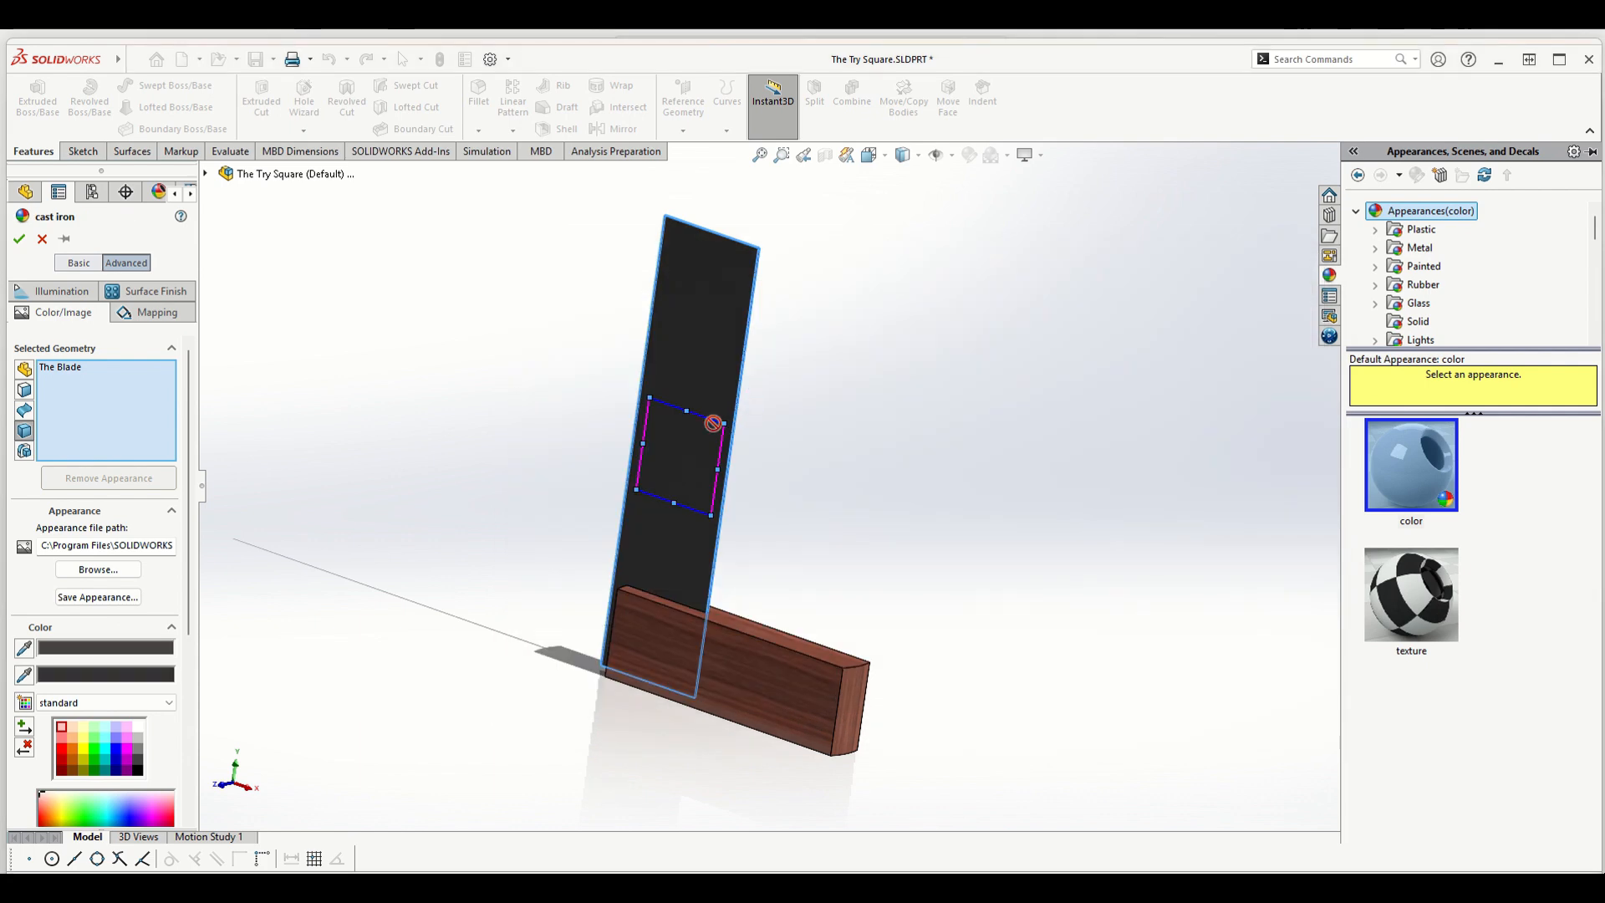
{"action": "left_click", "coordinate": [19, 239]}
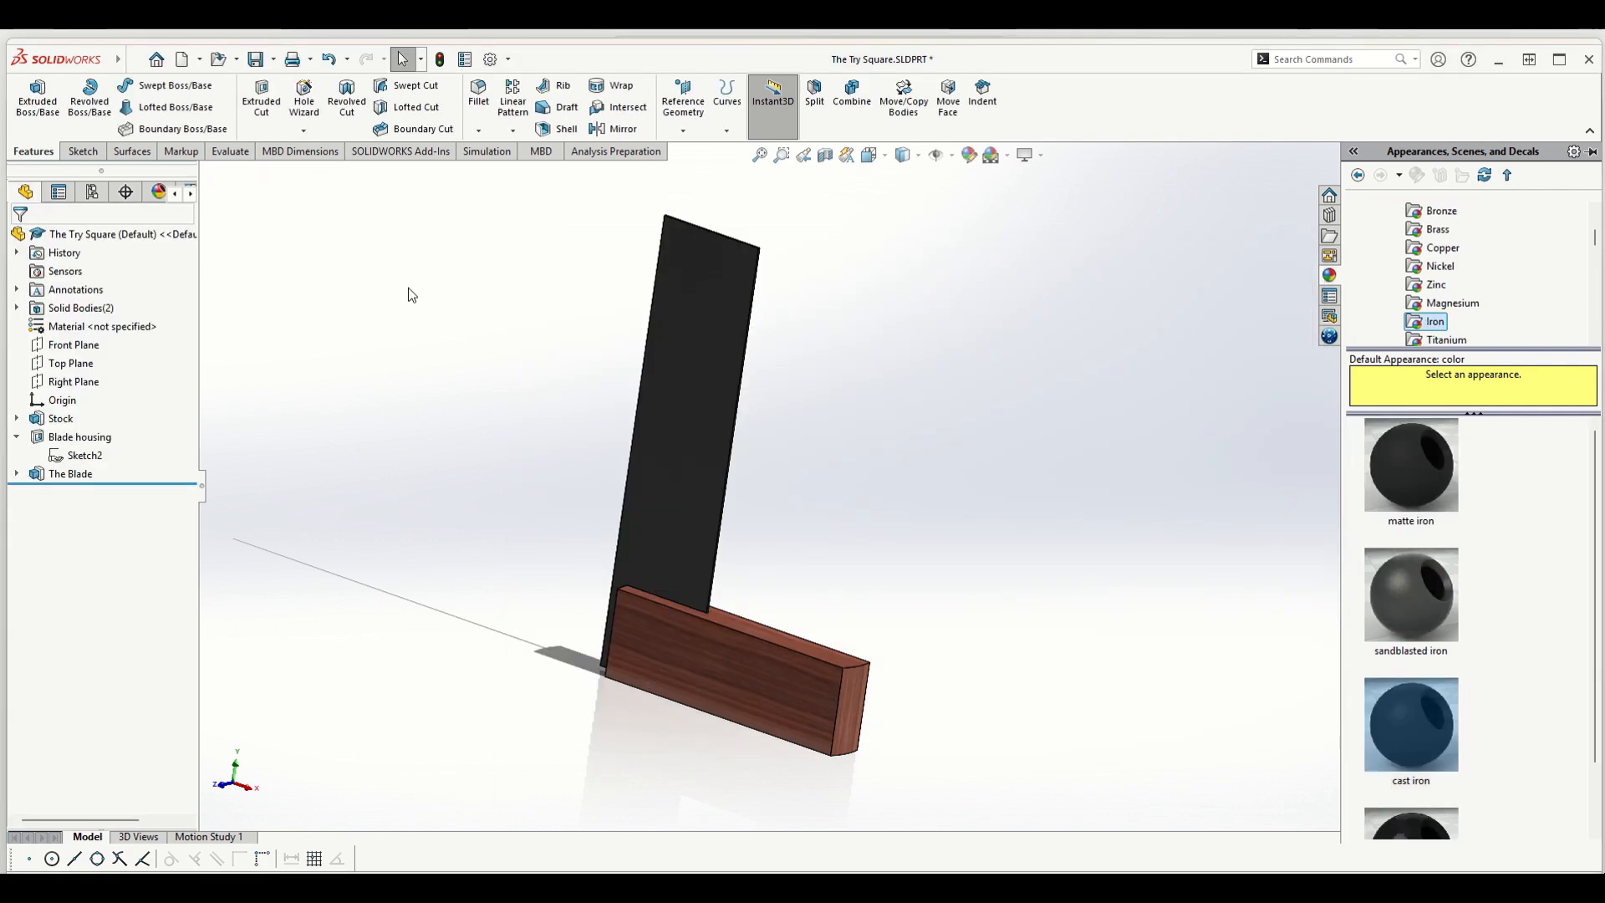
{"action": "key", "text": "ctrl+s"}
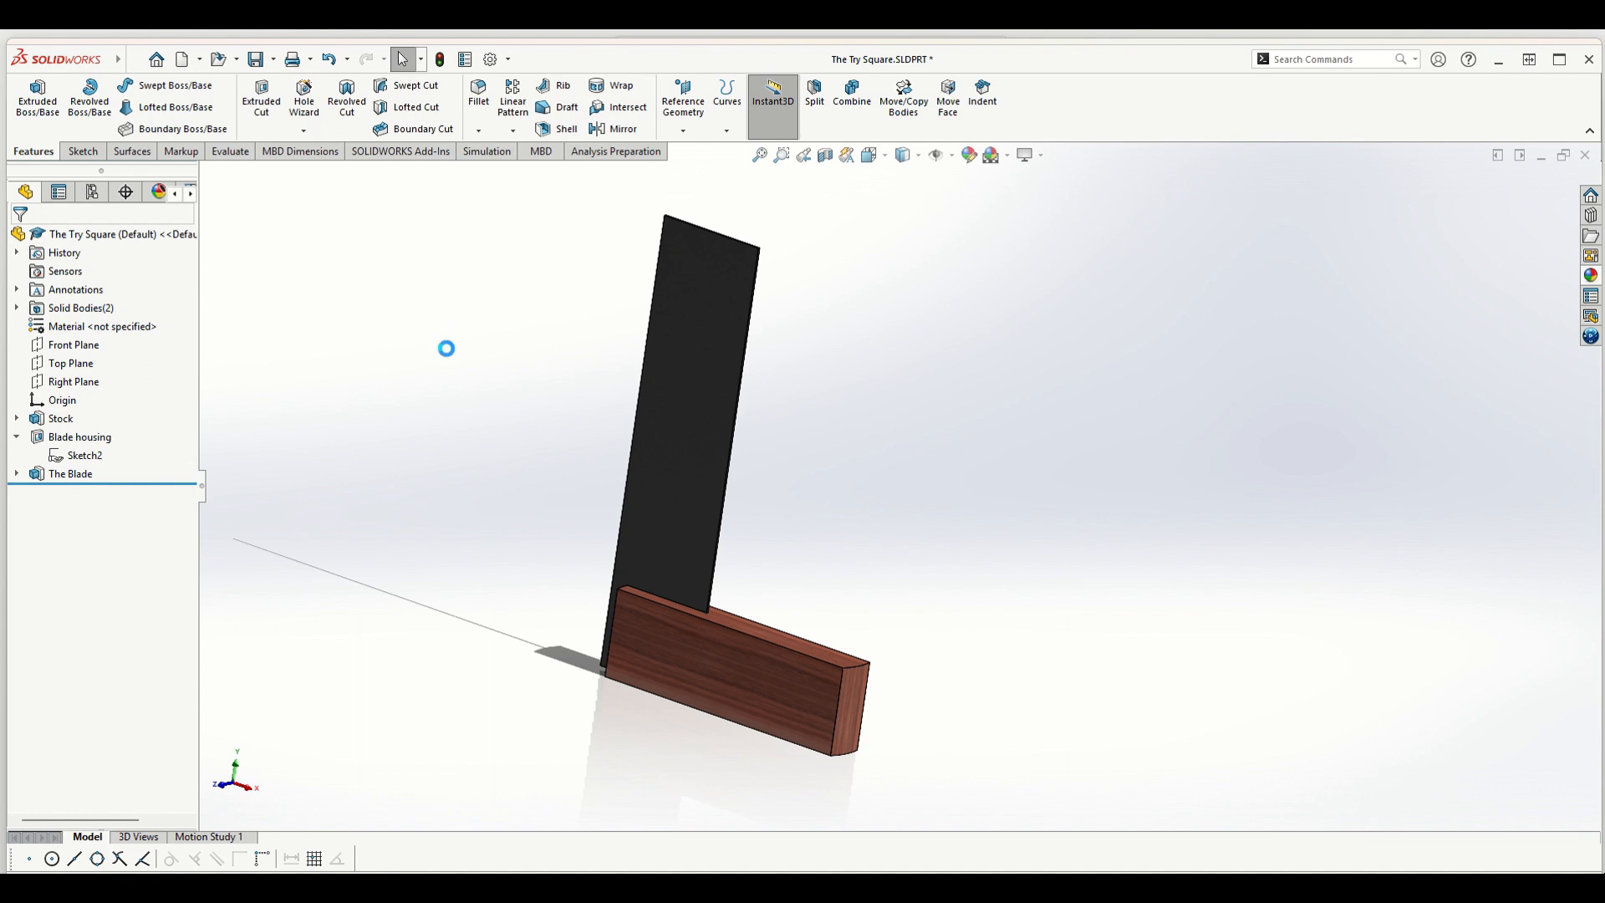
- Switch to the Try Square presentation in PowerPoint, consult the tool anatomy slide, and return to SOLIDWORKS
{"action": "scroll", "coordinate": [935, 657], "scroll_direction": "down", "scroll_amount": 2}
{"action": "middle_click_drag", "start_coordinate": [915, 648], "coordinate": [877, 599]}
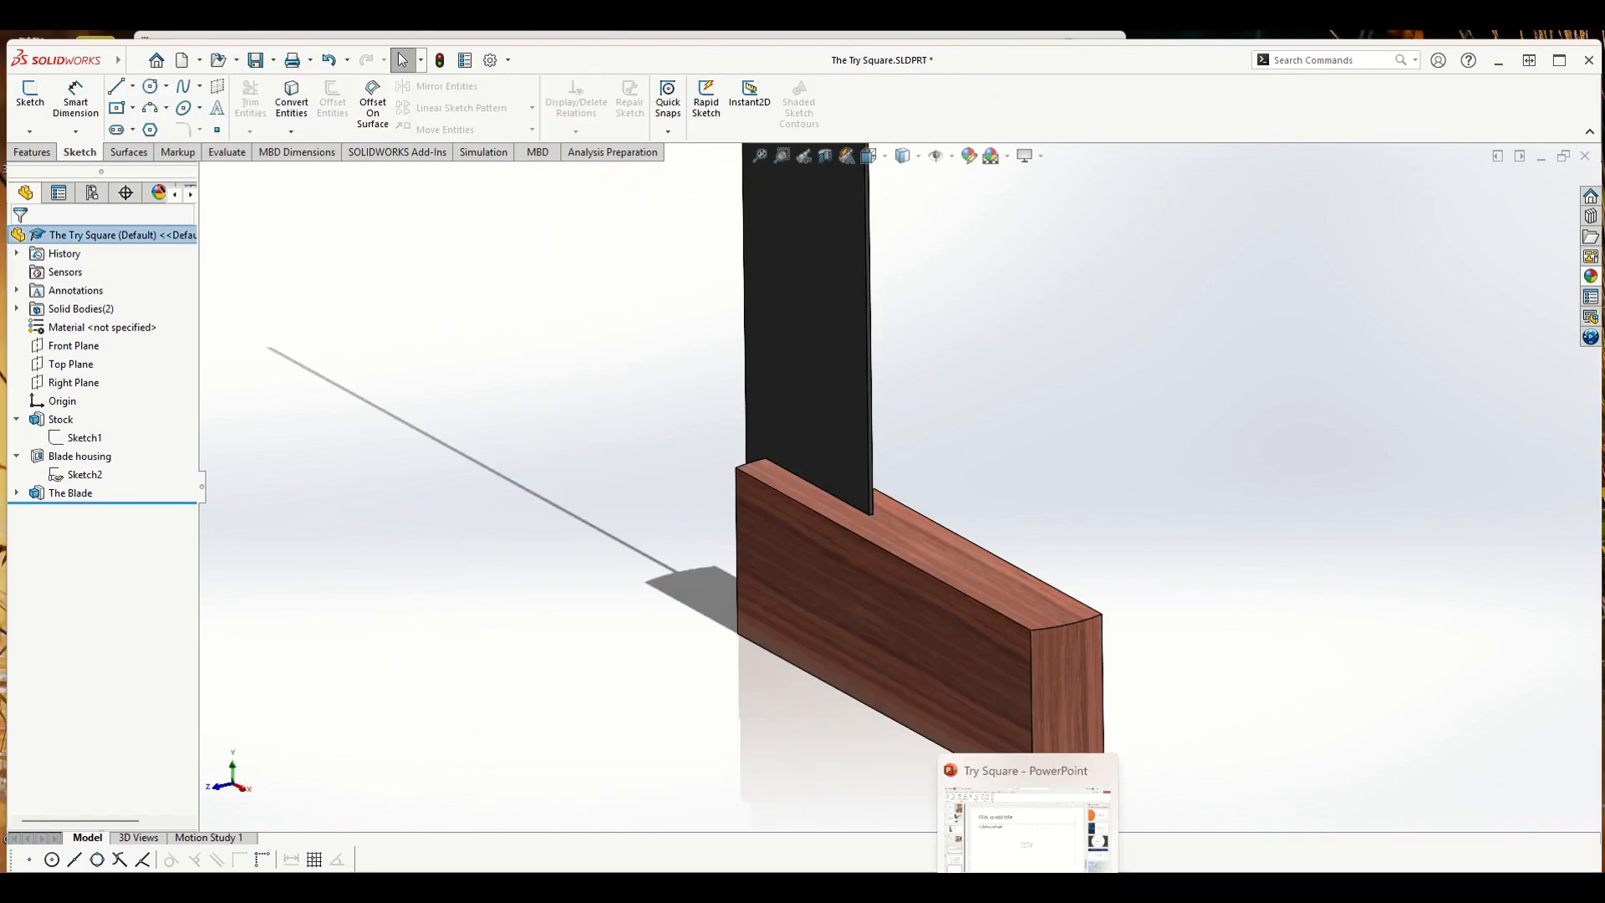
{"action": "left_click", "coordinate": [1030, 886]}
{"action": "left_click", "coordinate": [167, 451]}
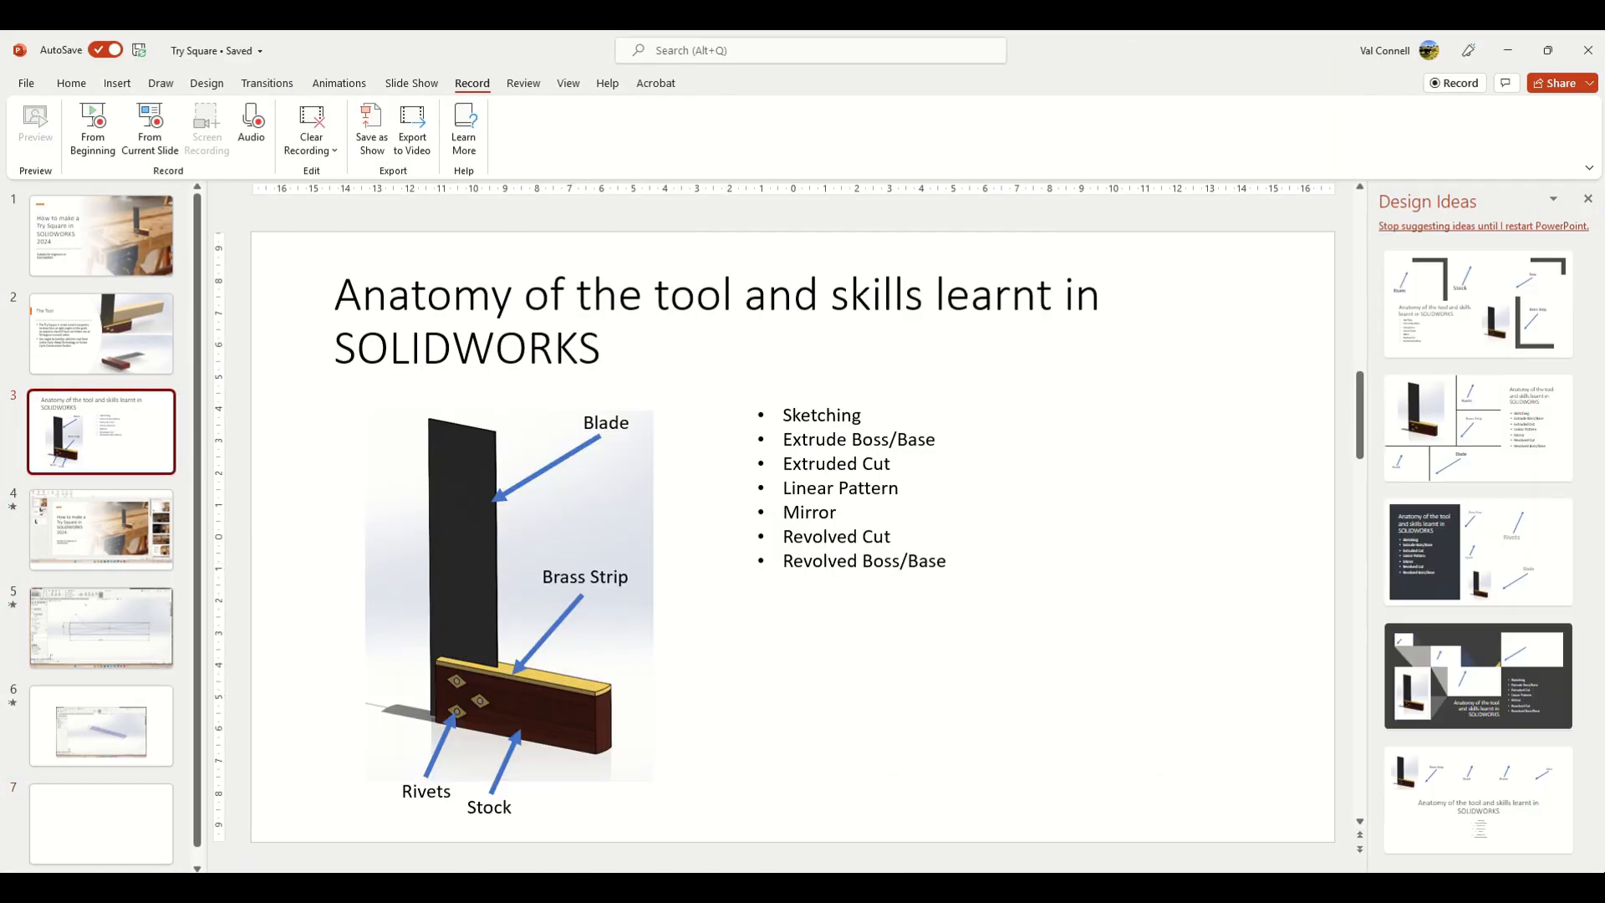
{"action": "left_click", "coordinate": [986, 886]}
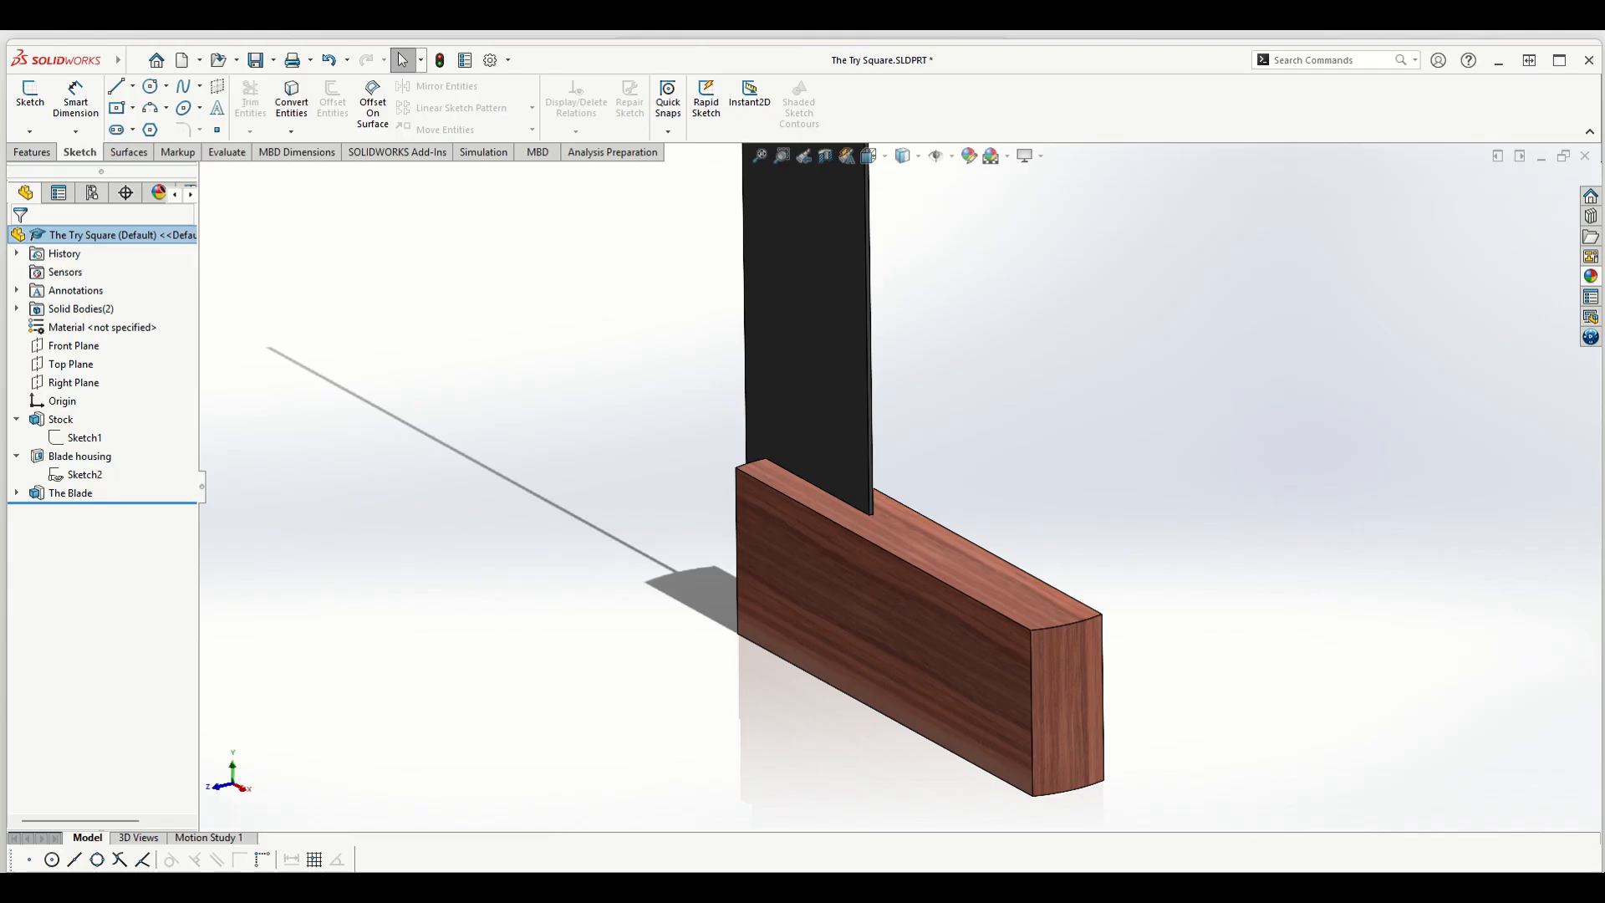
- Start a sketch on the stock's top face and convert the face's edges into sketch entities
{"action": "left_click", "coordinate": [912, 540]}
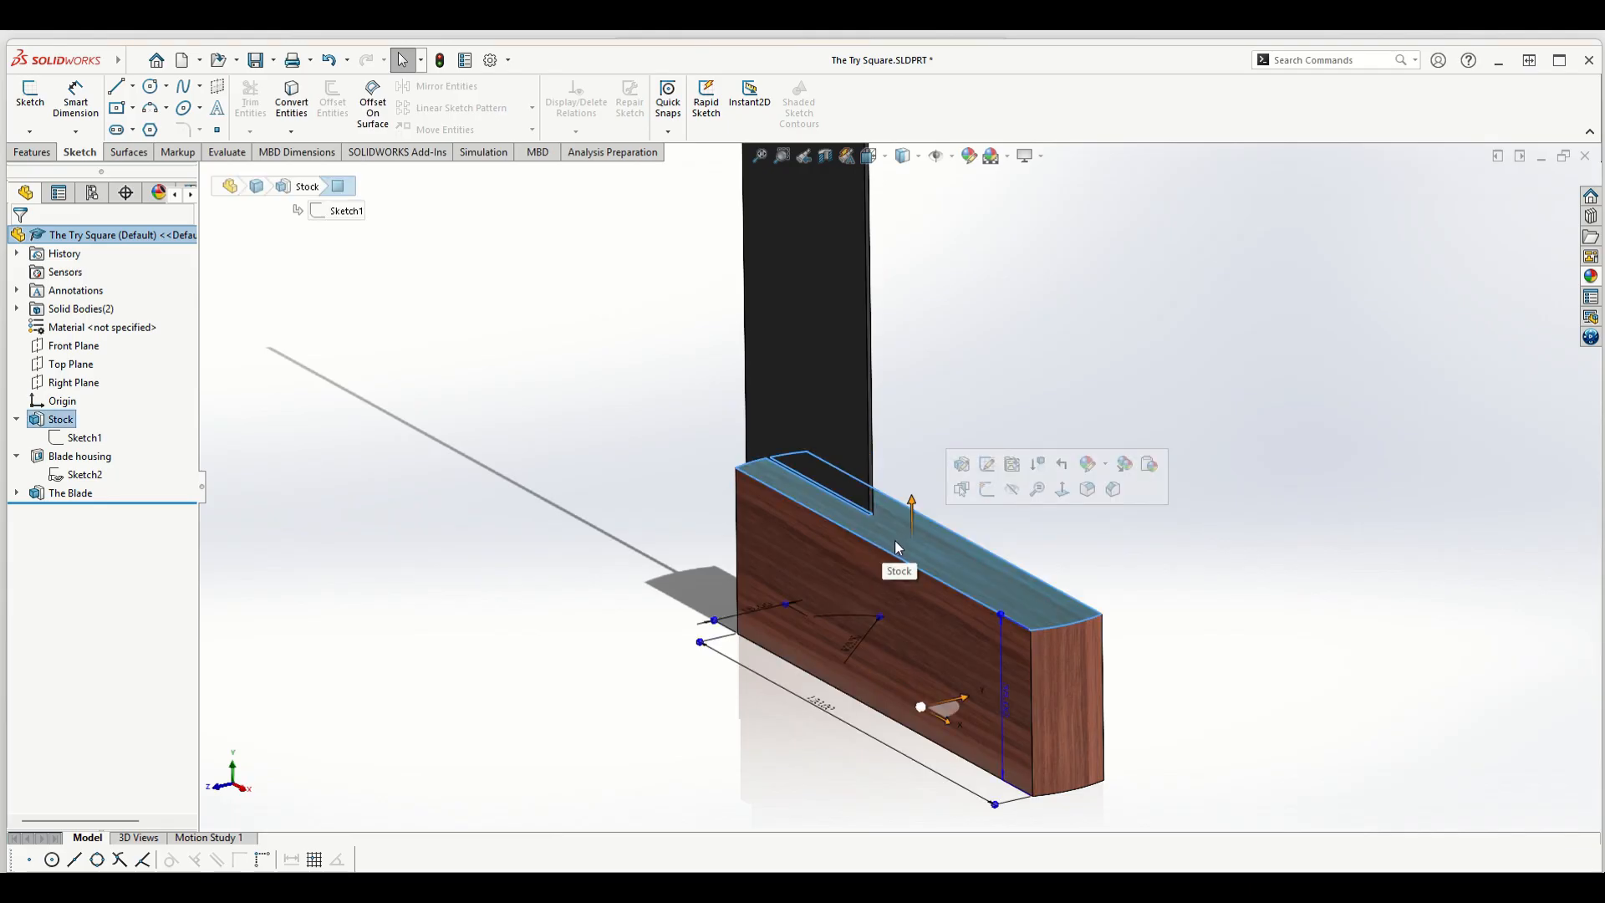
{"action": "left_click", "coordinate": [518, 315]}
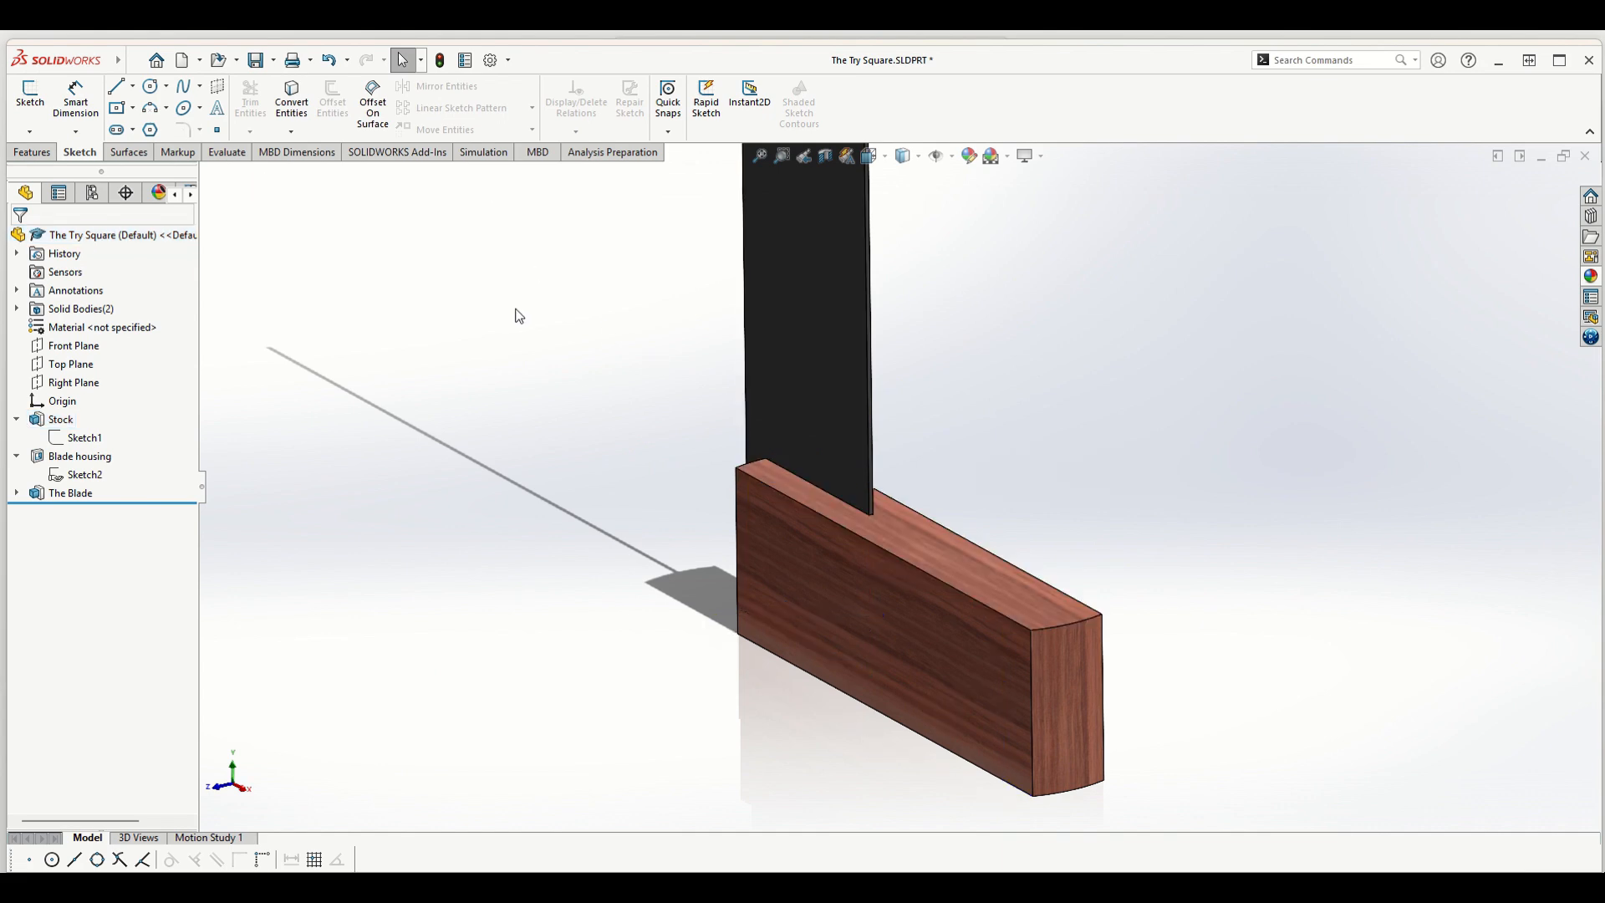
{"action": "left_click", "coordinate": [888, 509]}
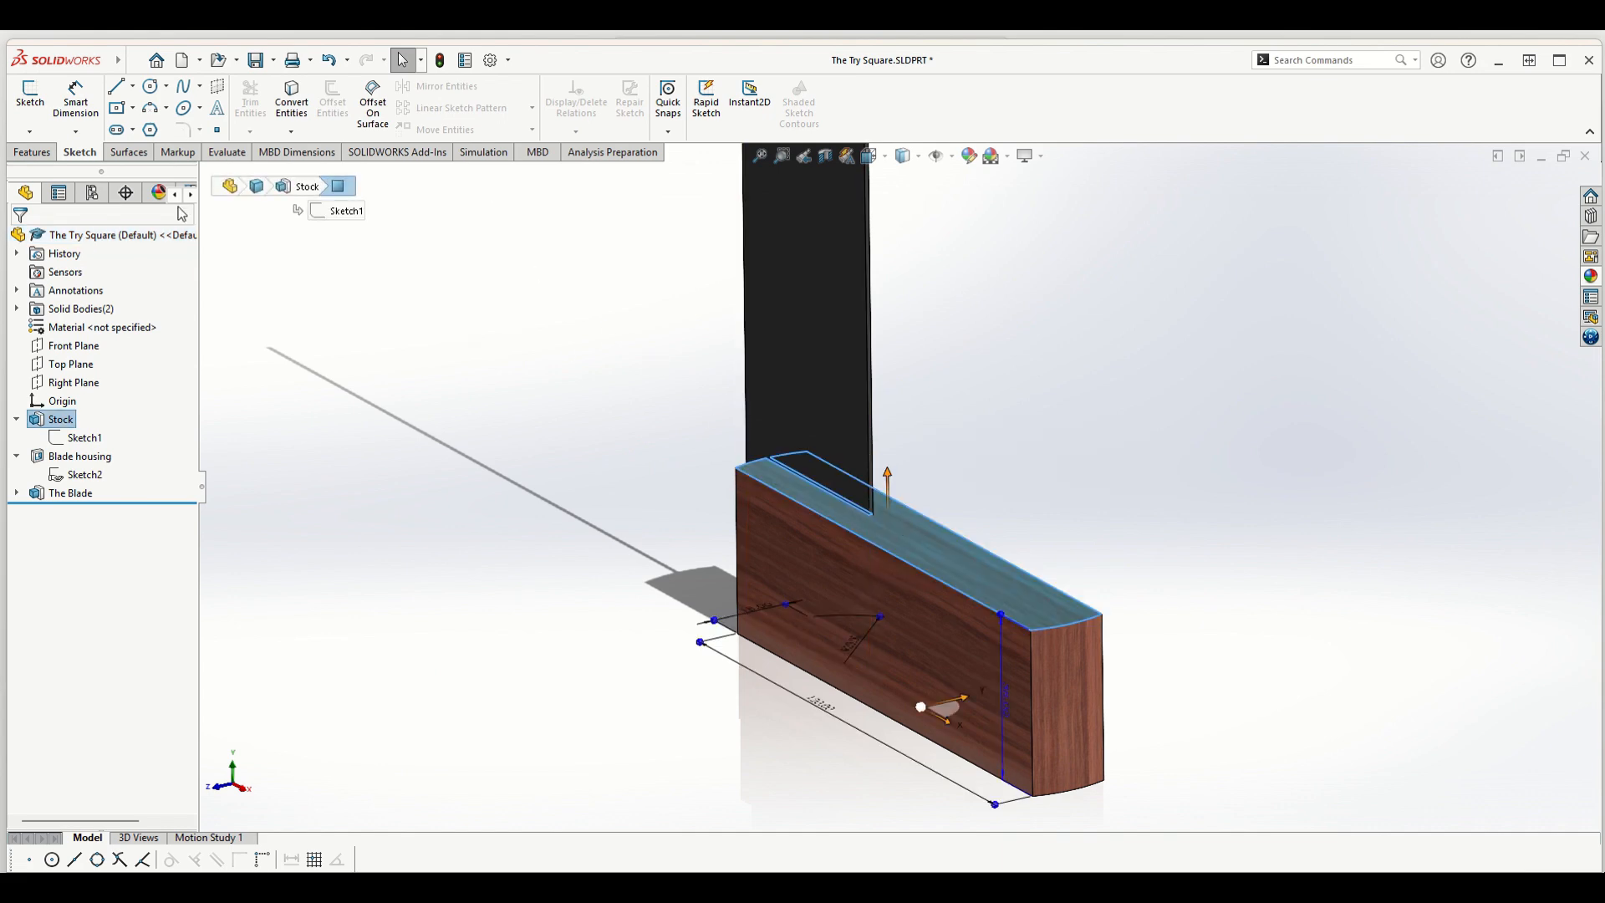
{"action": "left_click", "coordinate": [29, 94]}
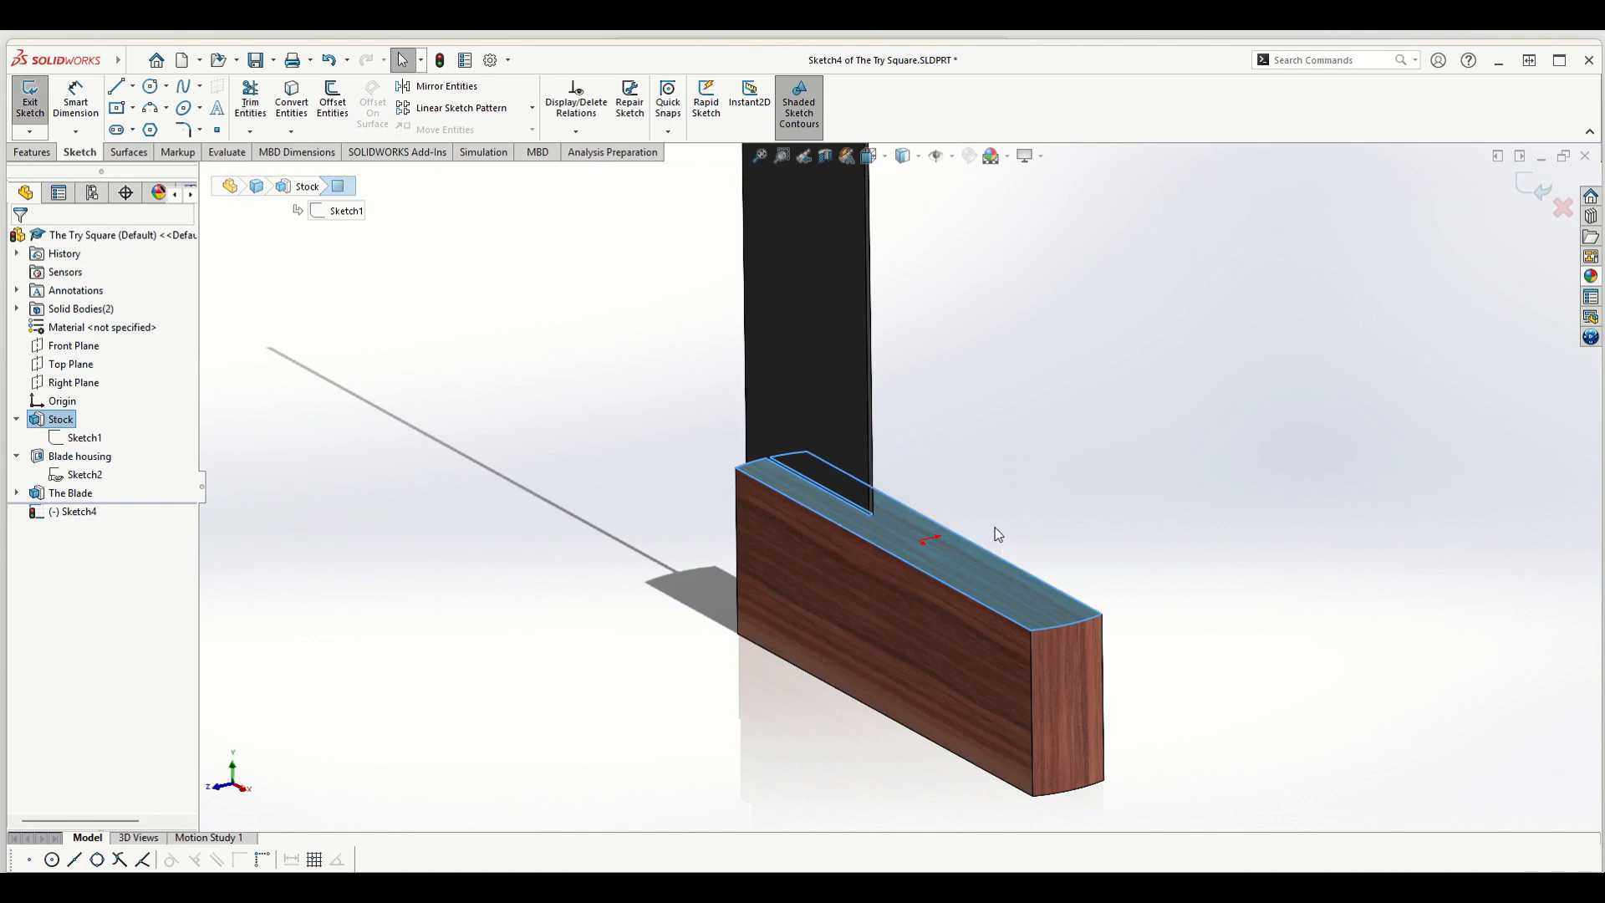
{"action": "left_click", "coordinate": [303, 111]}
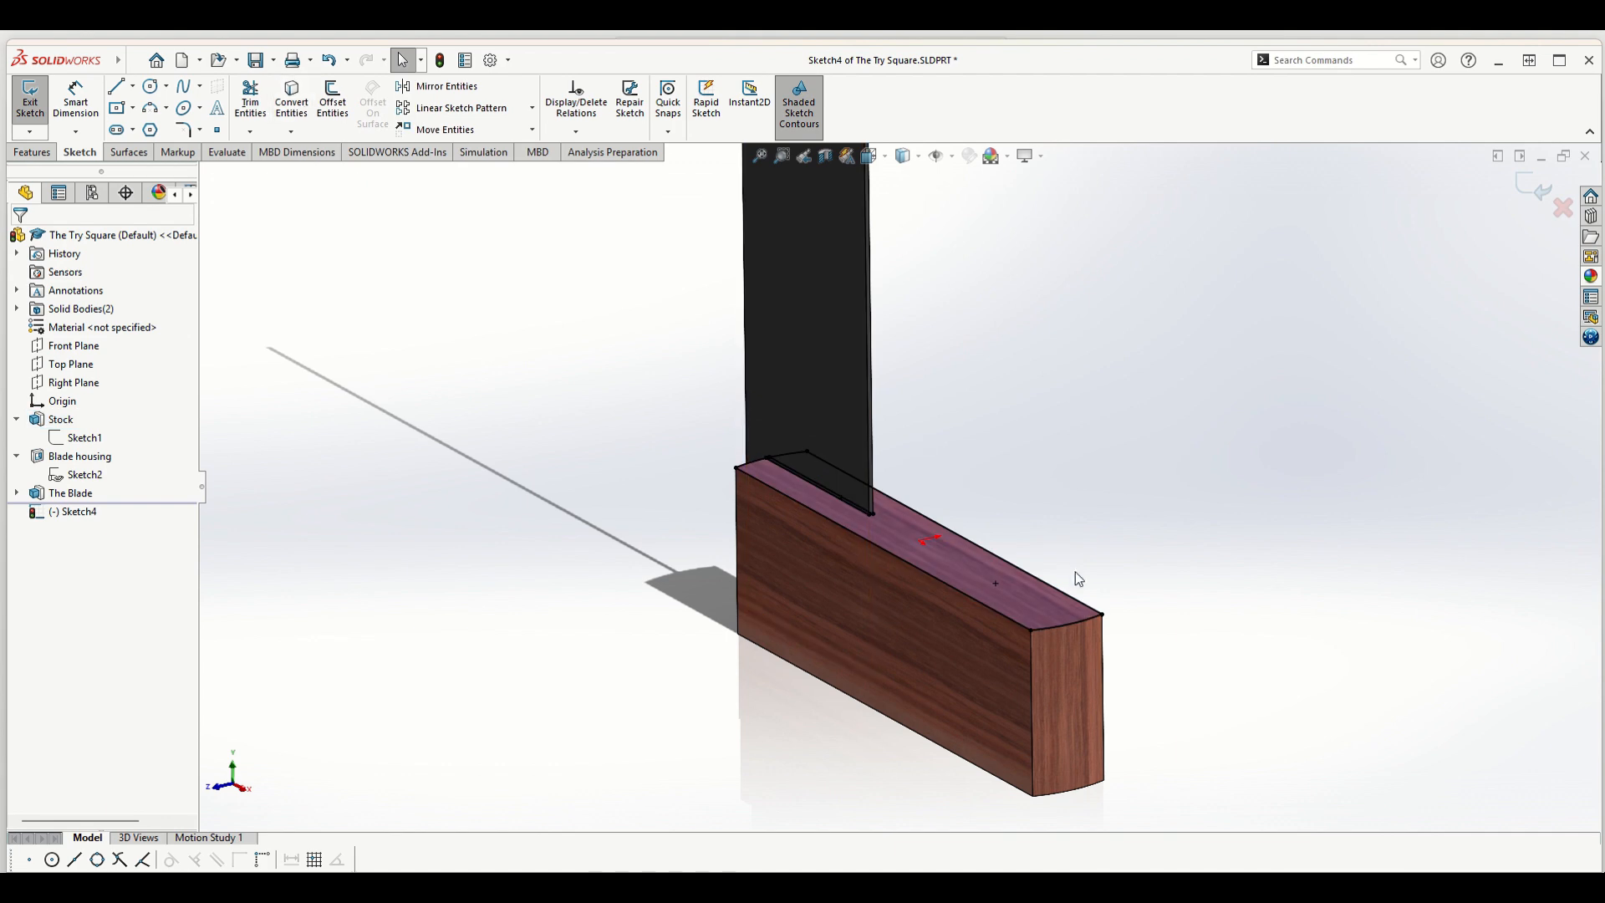
{"action": "scroll", "coordinate": [1074, 572], "scroll_direction": "down", "scroll_amount": 4}
{"action": "scroll", "coordinate": [754, 424], "scroll_direction": "down", "scroll_amount": 3}
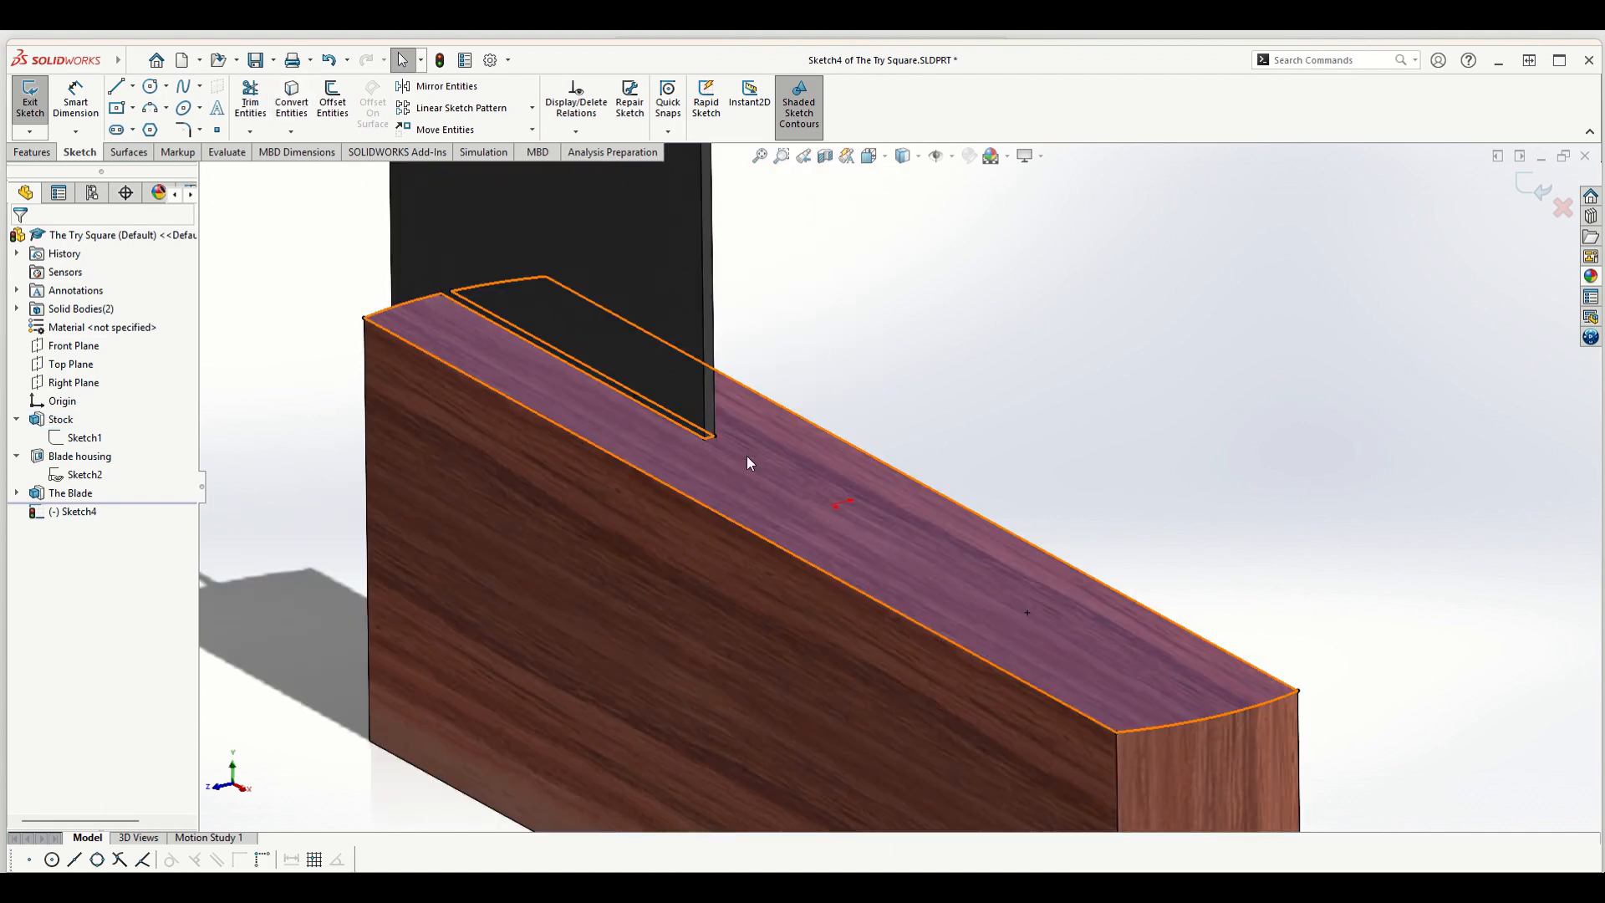
{"action": "left_click", "coordinate": [766, 464]}
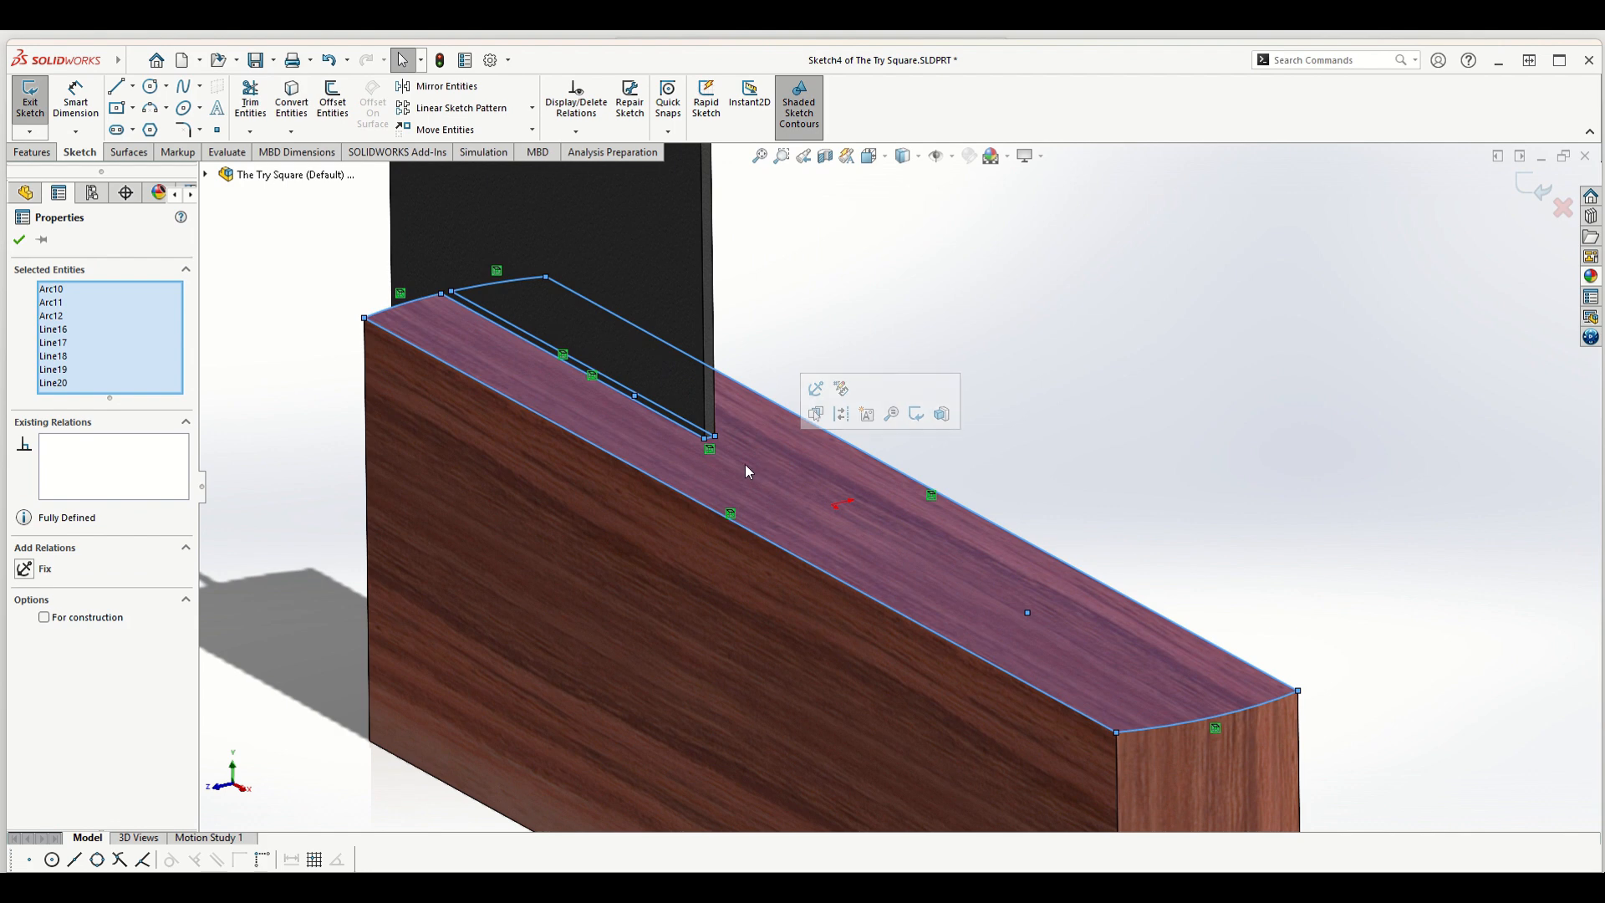
{"action": "key", "text": "Escape"}
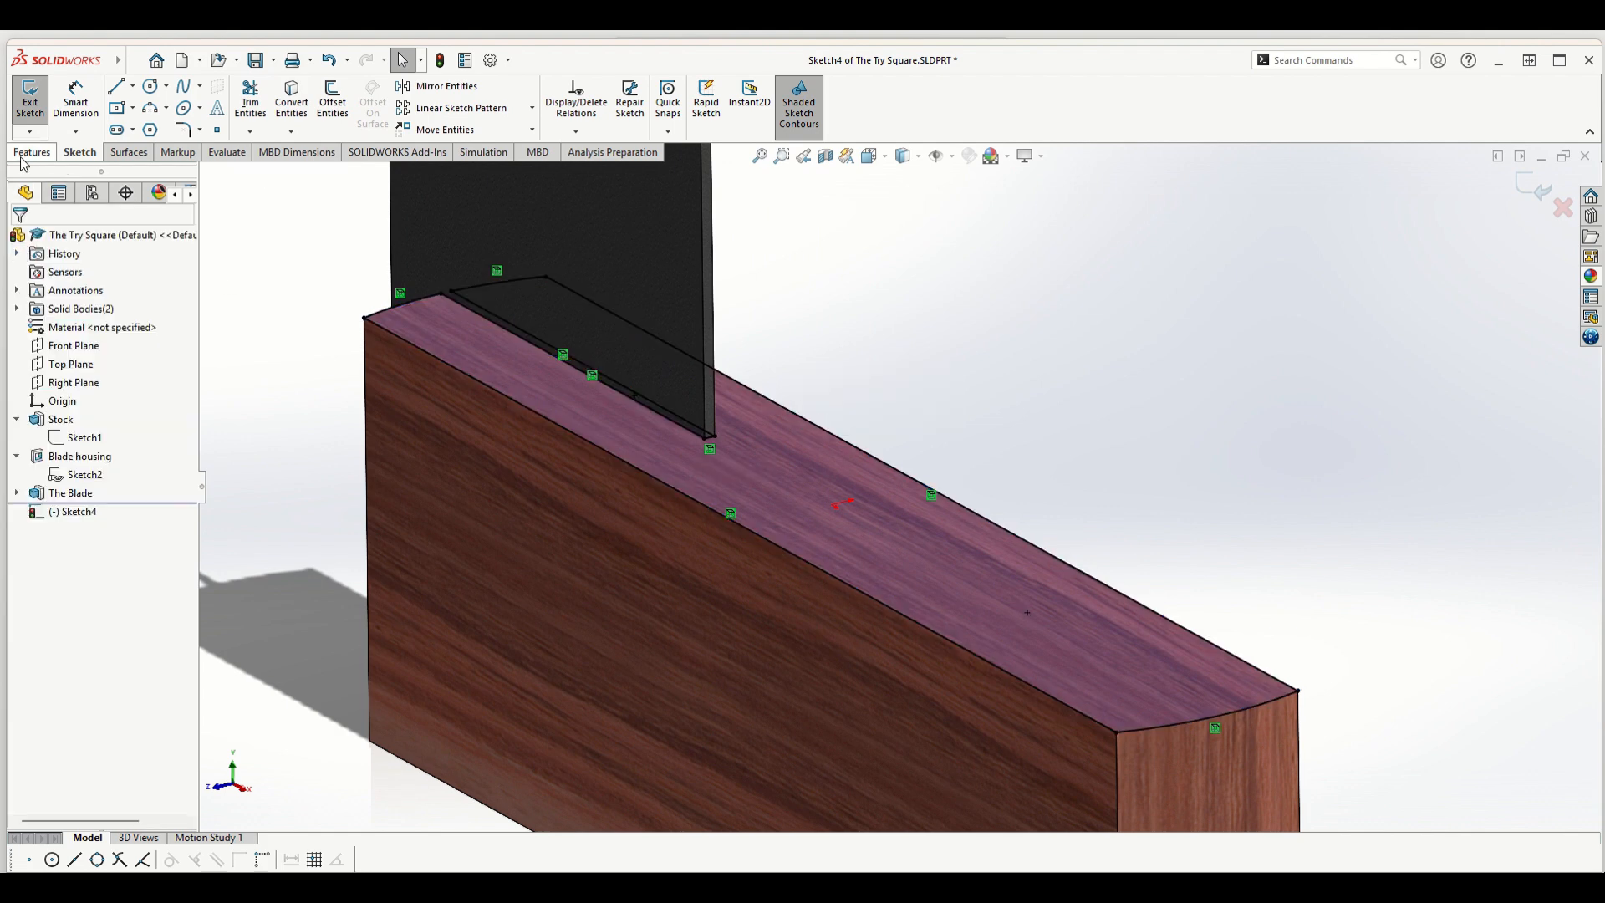
- Extrude the converted outline on the stock's top face 3 mm upward as a separate body, with Merge result turned off
{"action": "left_click", "coordinate": [28, 154]}
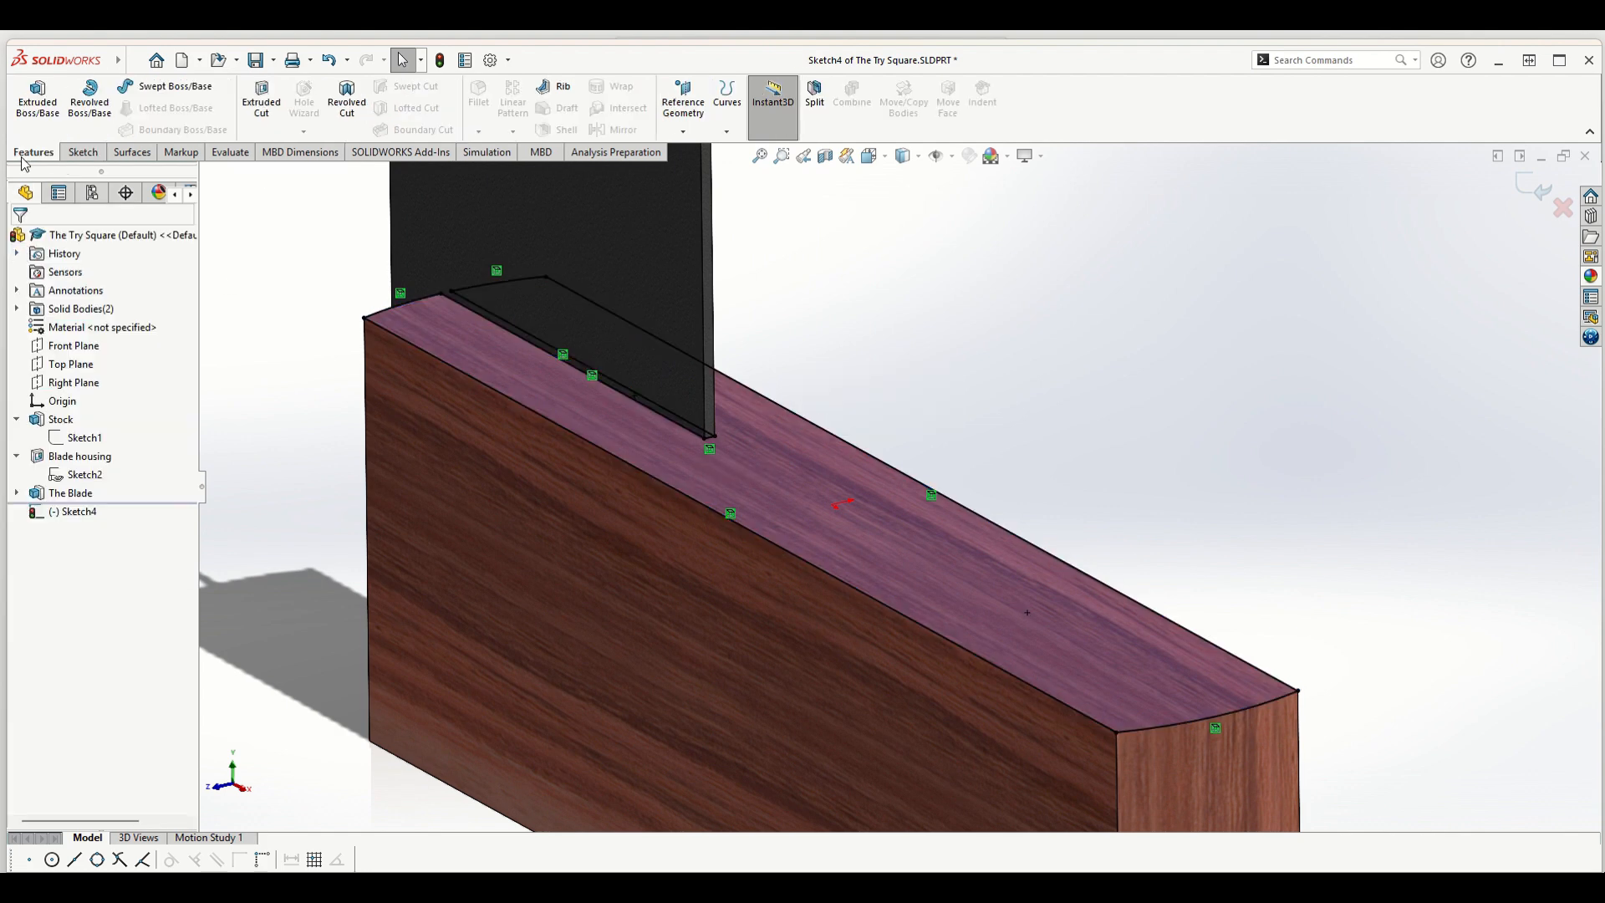
{"action": "left_click", "coordinate": [44, 117]}
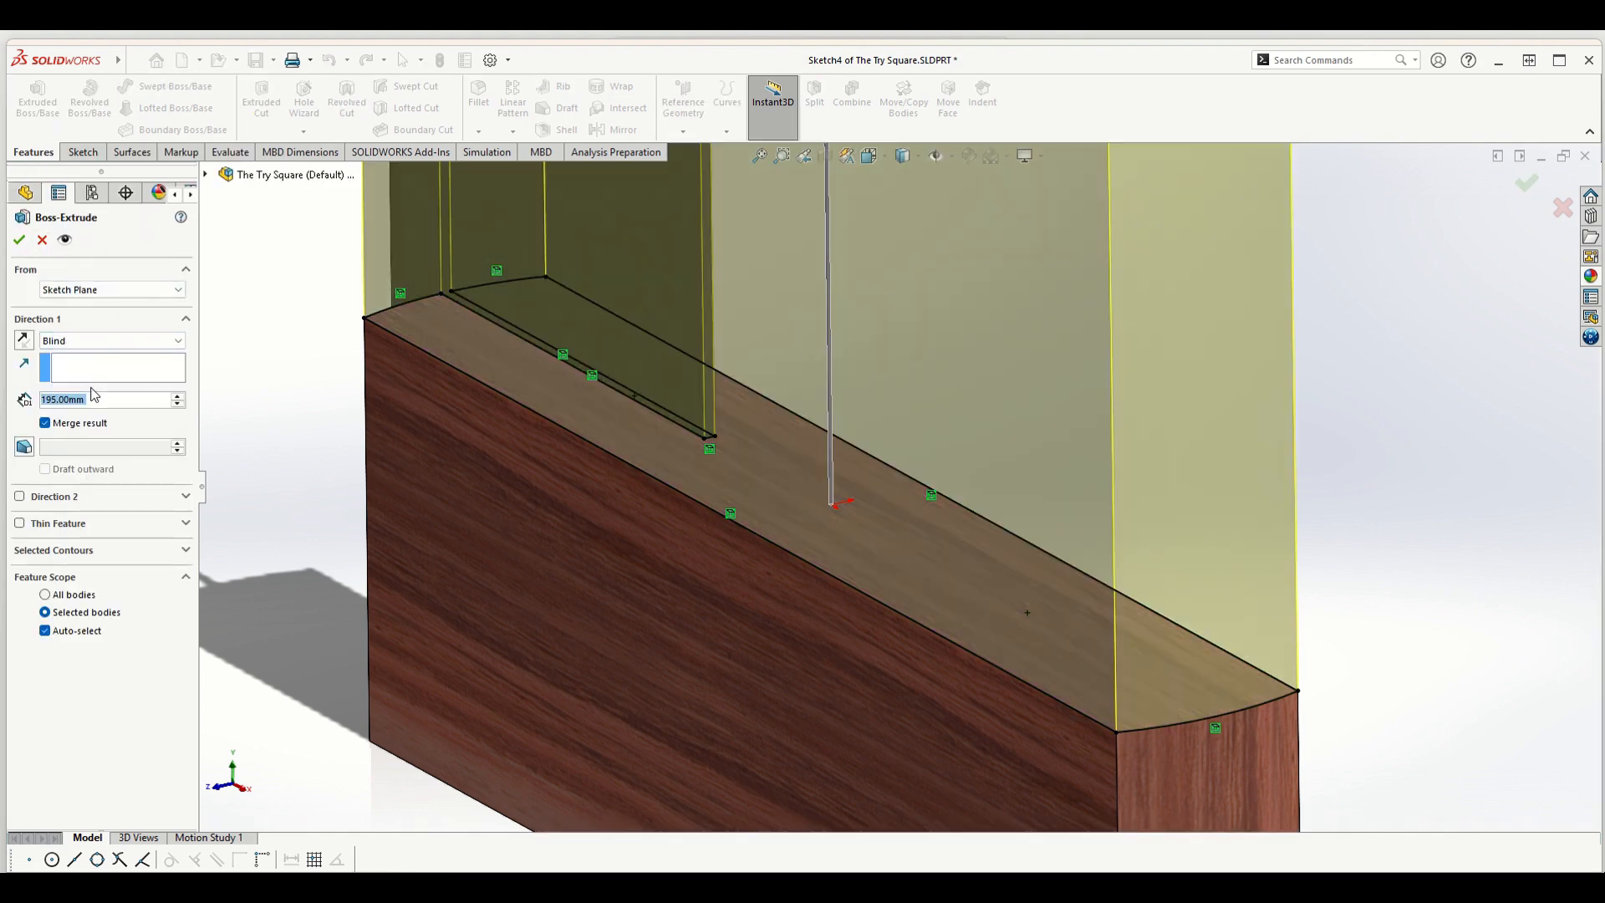
{"action": "type", "text": "3"}
{"action": "key", "text": "Return"}
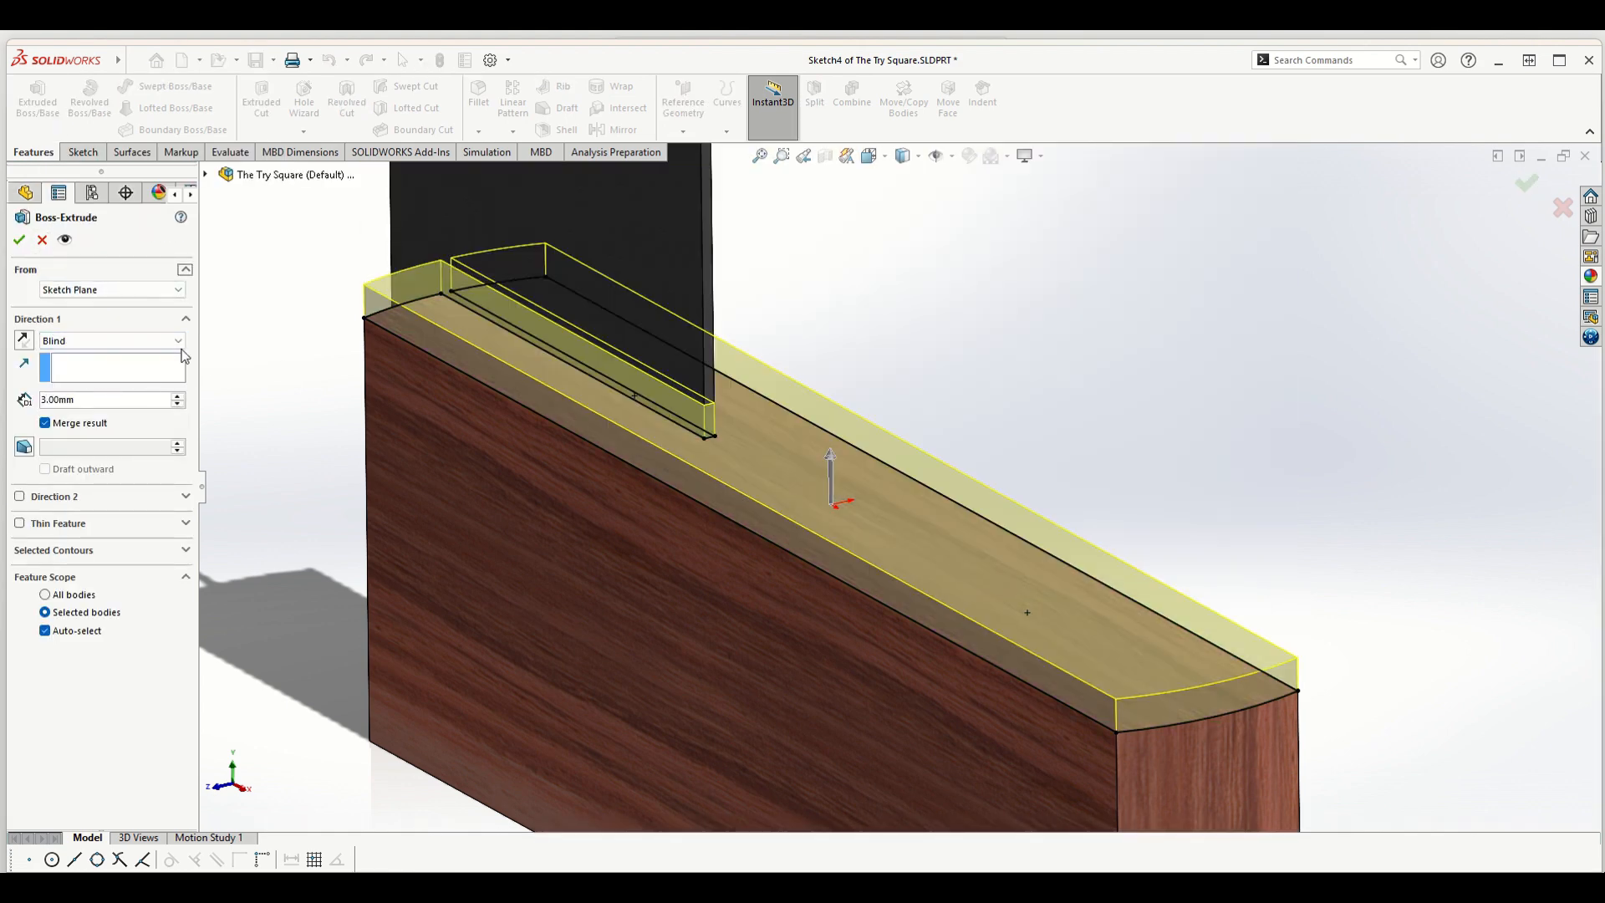
{"action": "left_click", "coordinate": [51, 421]}
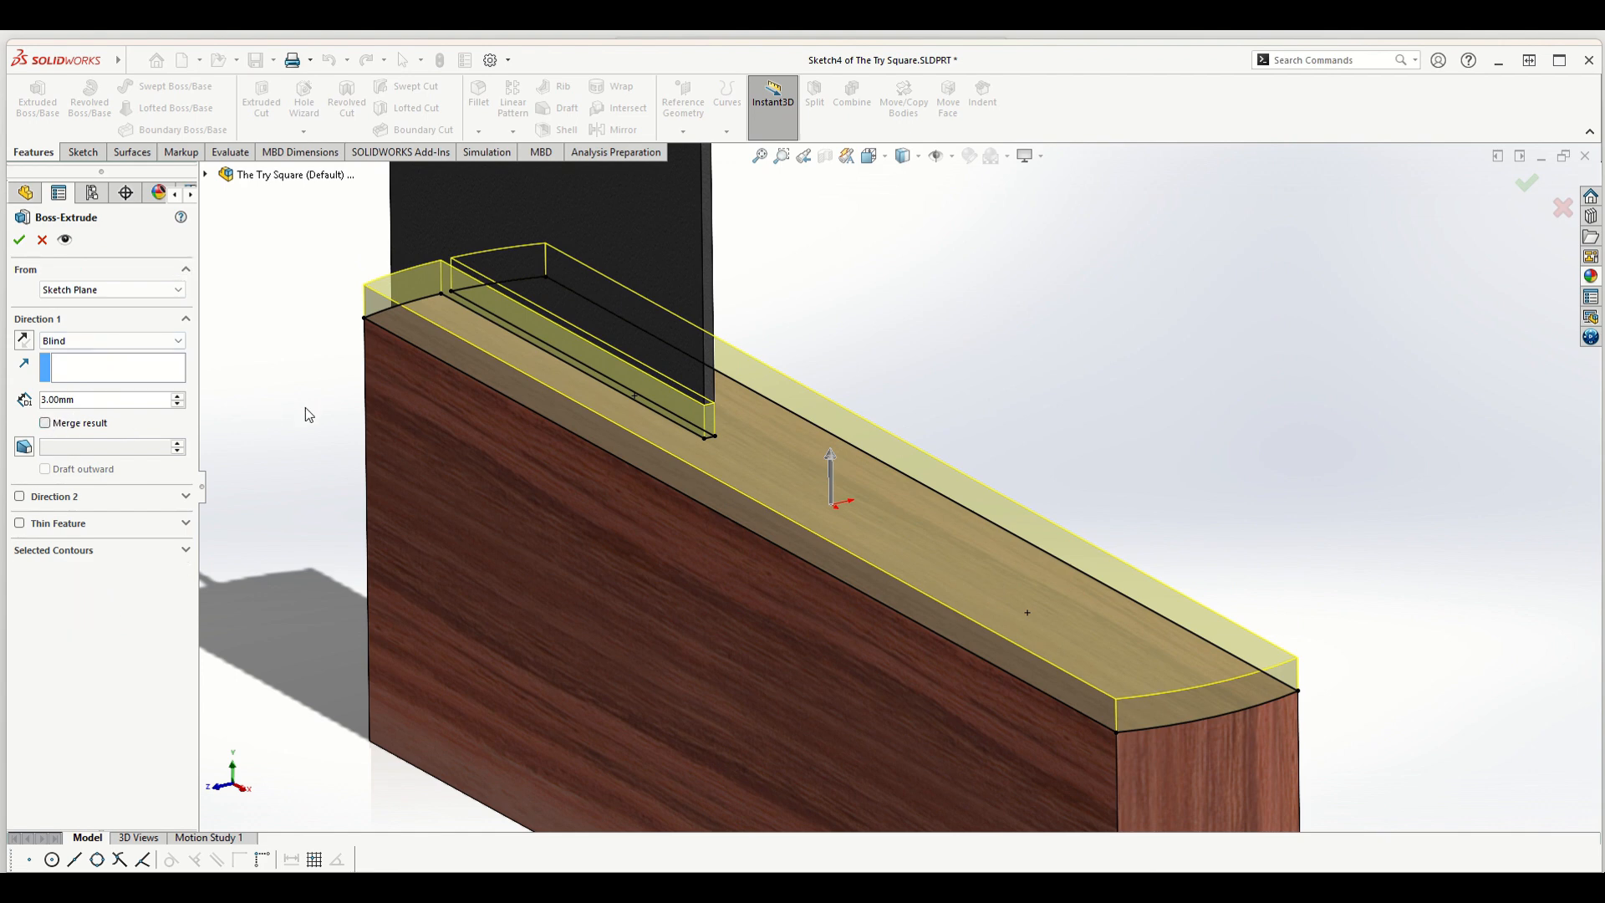
{"action": "scroll", "coordinate": [947, 473], "scroll_direction": "up", "scroll_amount": 2}
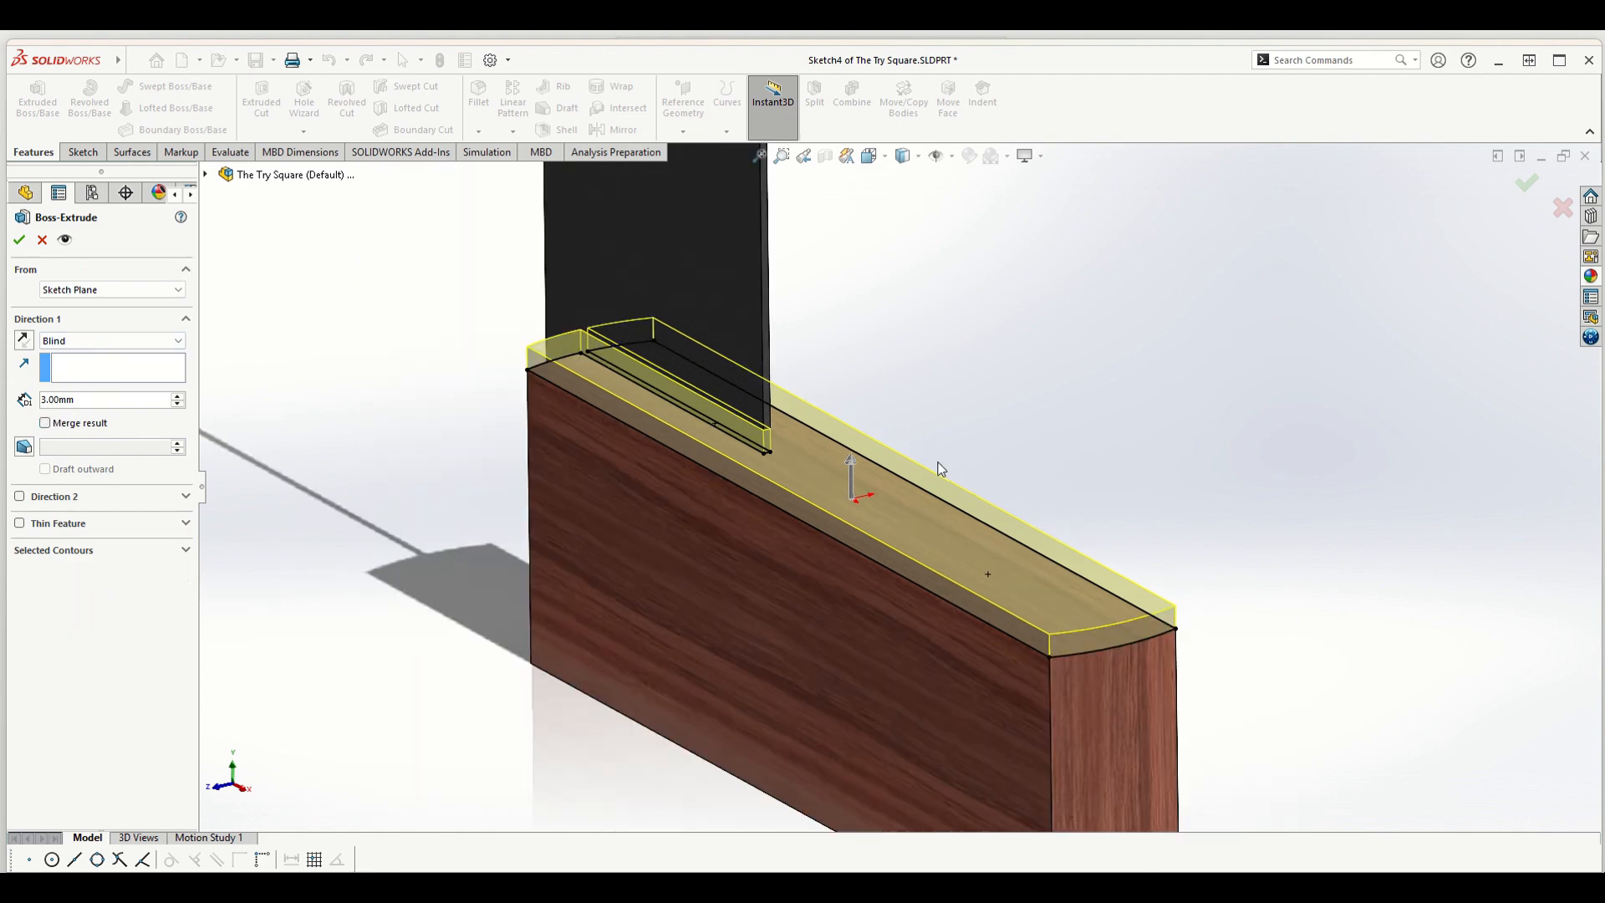
{"action": "left_click", "coordinate": [25, 246]}
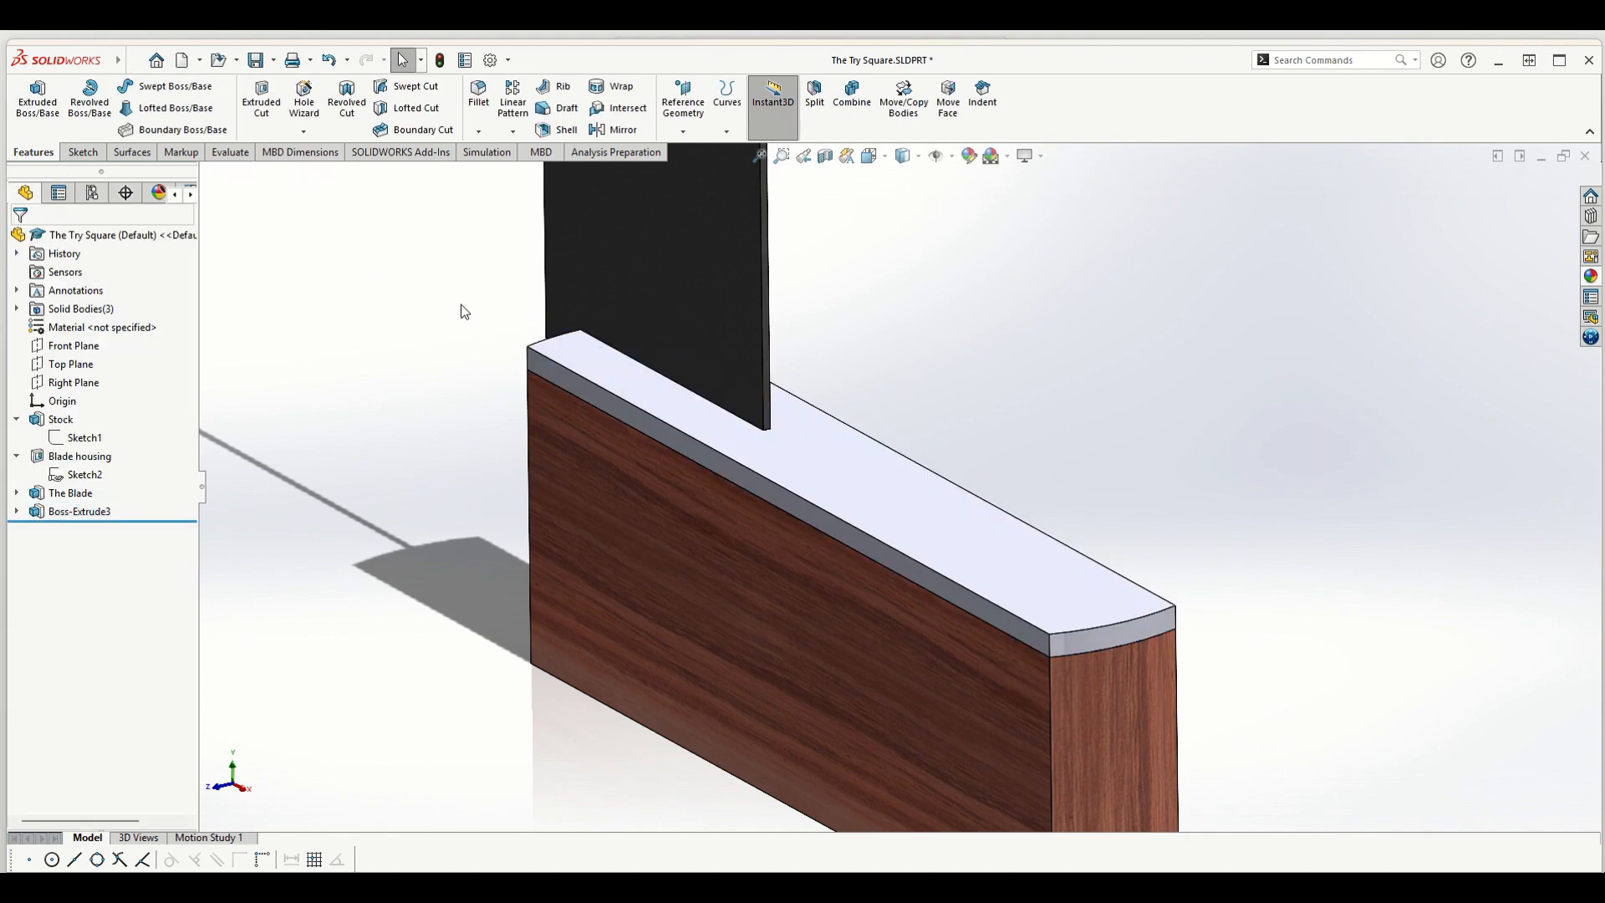
- Apply the burnished brass appearance from the metal > brass folder to the new 3 mm extrusion on the stock
{"action": "right_click", "coordinate": [811, 439]}
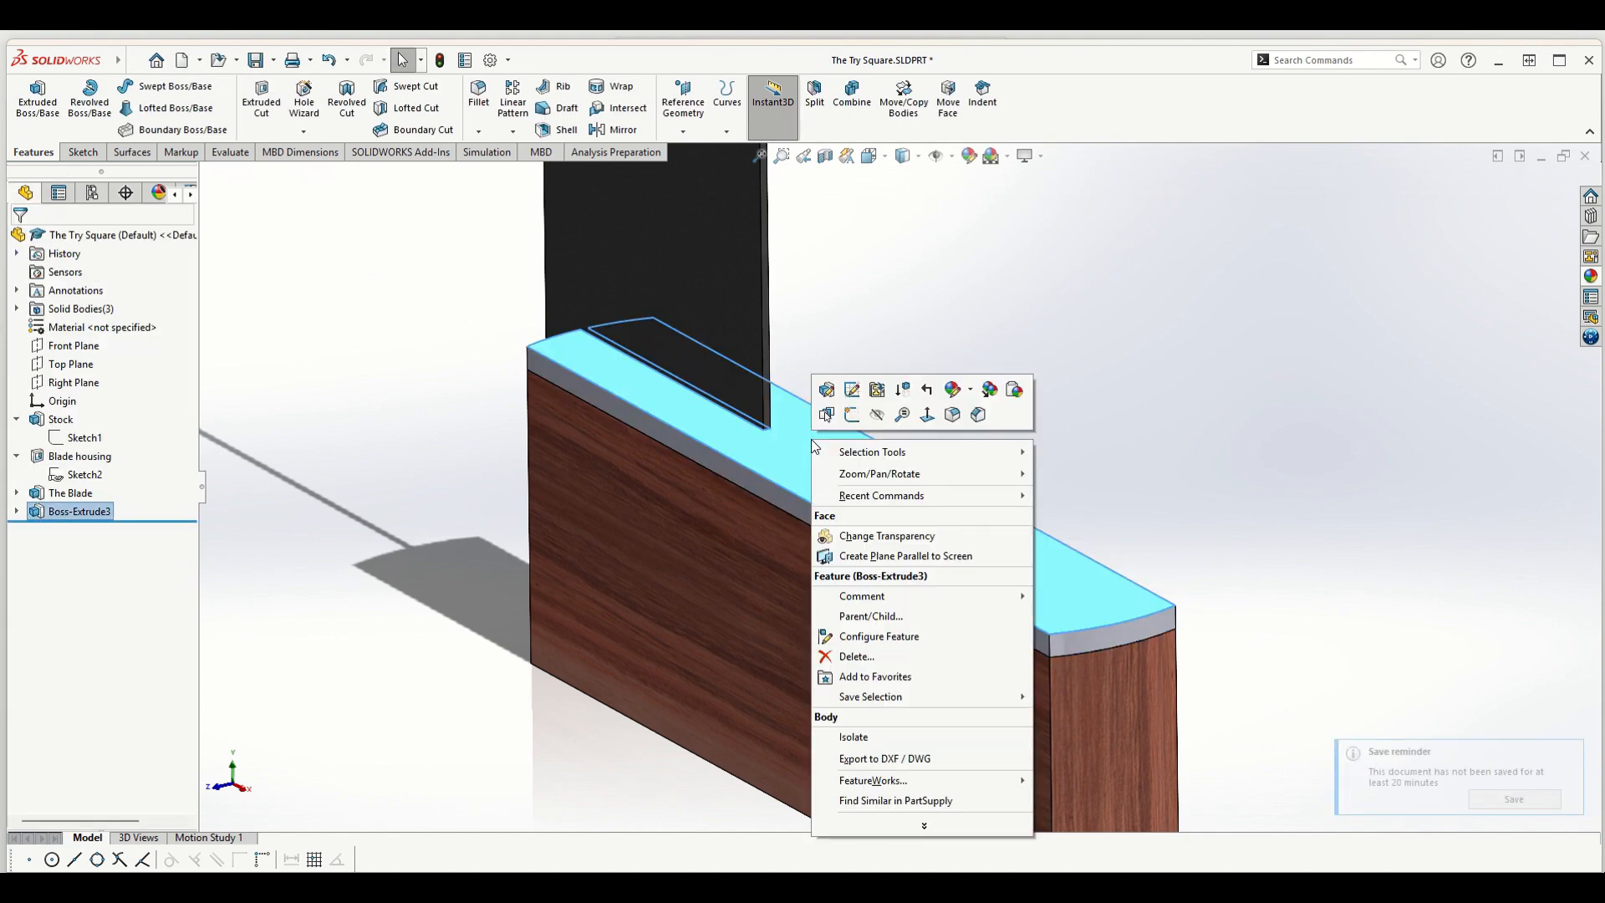
{"action": "left_click", "coordinate": [961, 394]}
{"action": "left_click", "coordinate": [982, 465]}
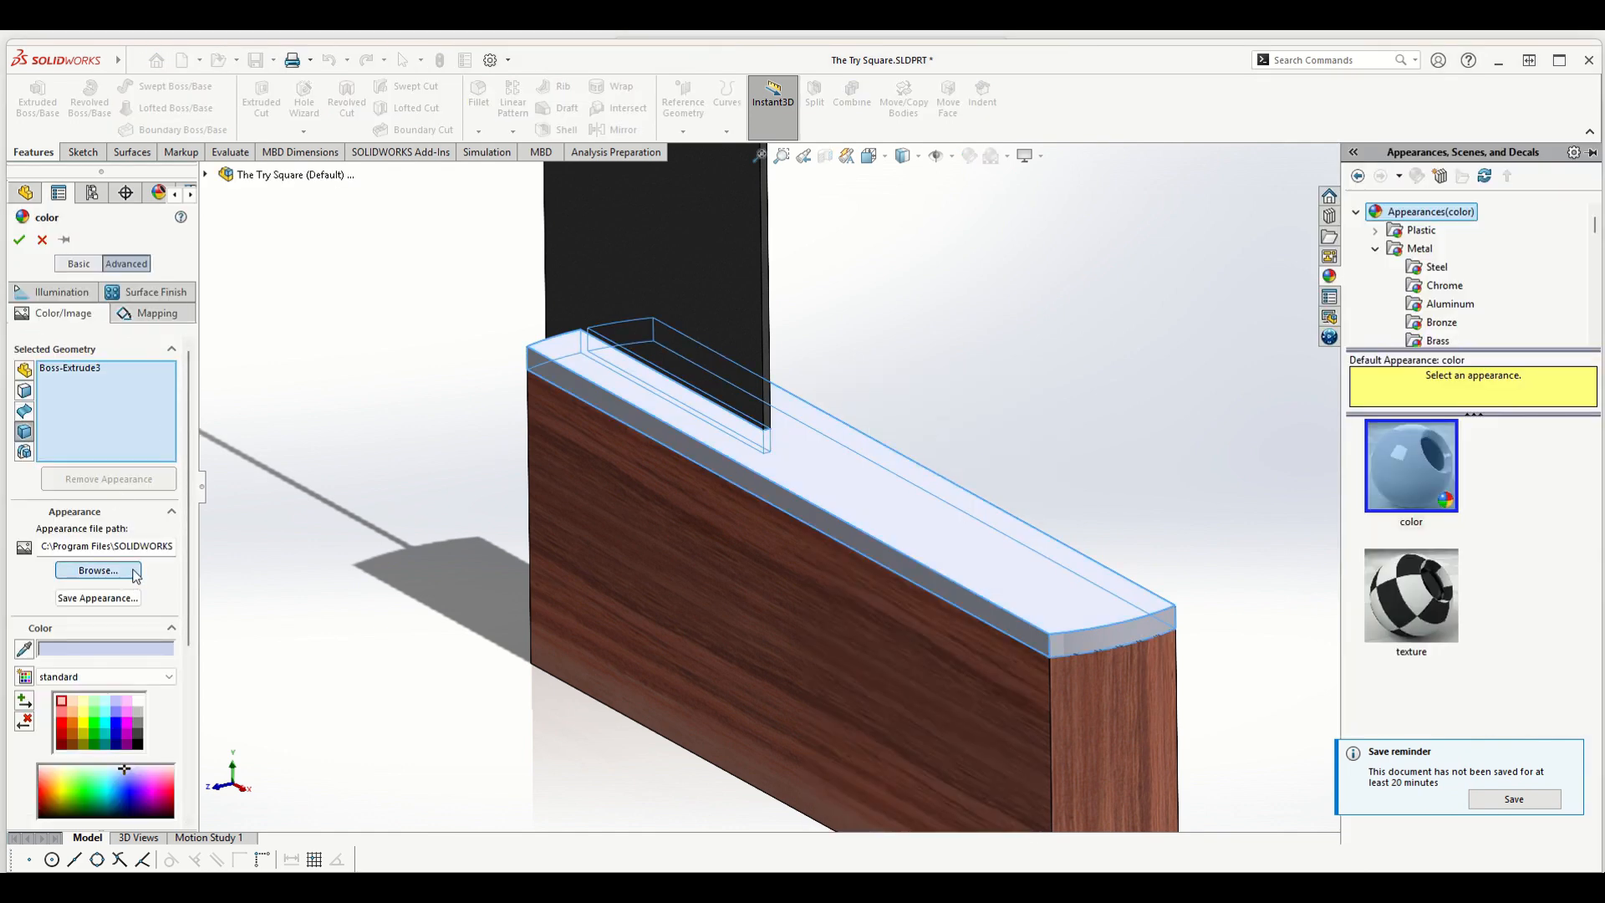
{"action": "left_click", "coordinate": [98, 570]}
{"action": "double_click", "coordinate": [749, 488]}
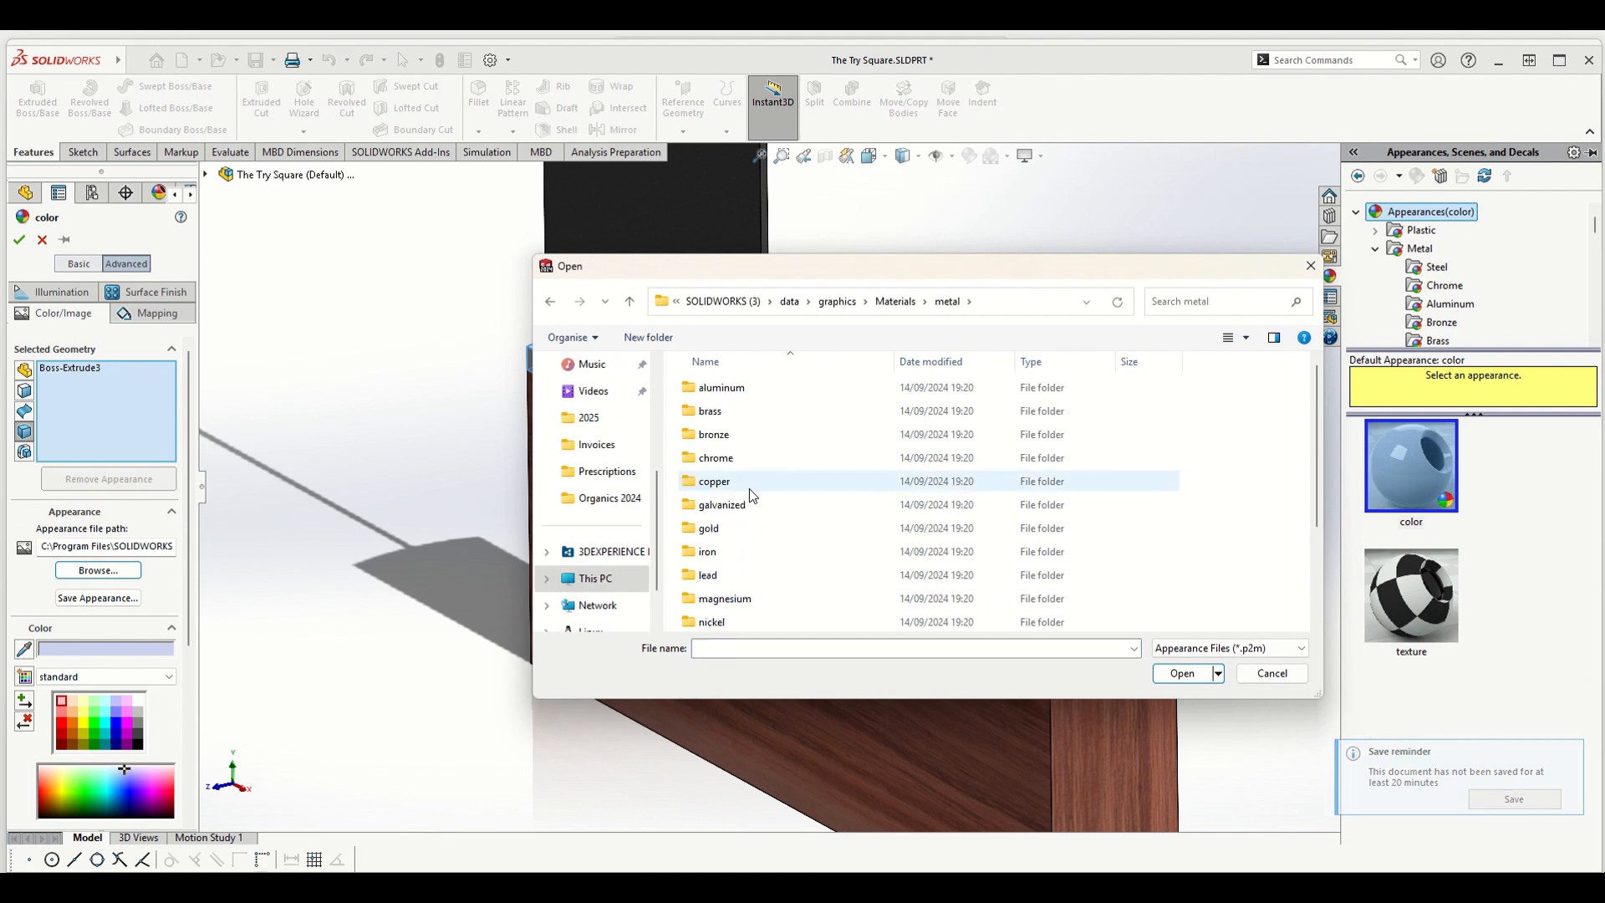
{"action": "double_click", "coordinate": [734, 413]}
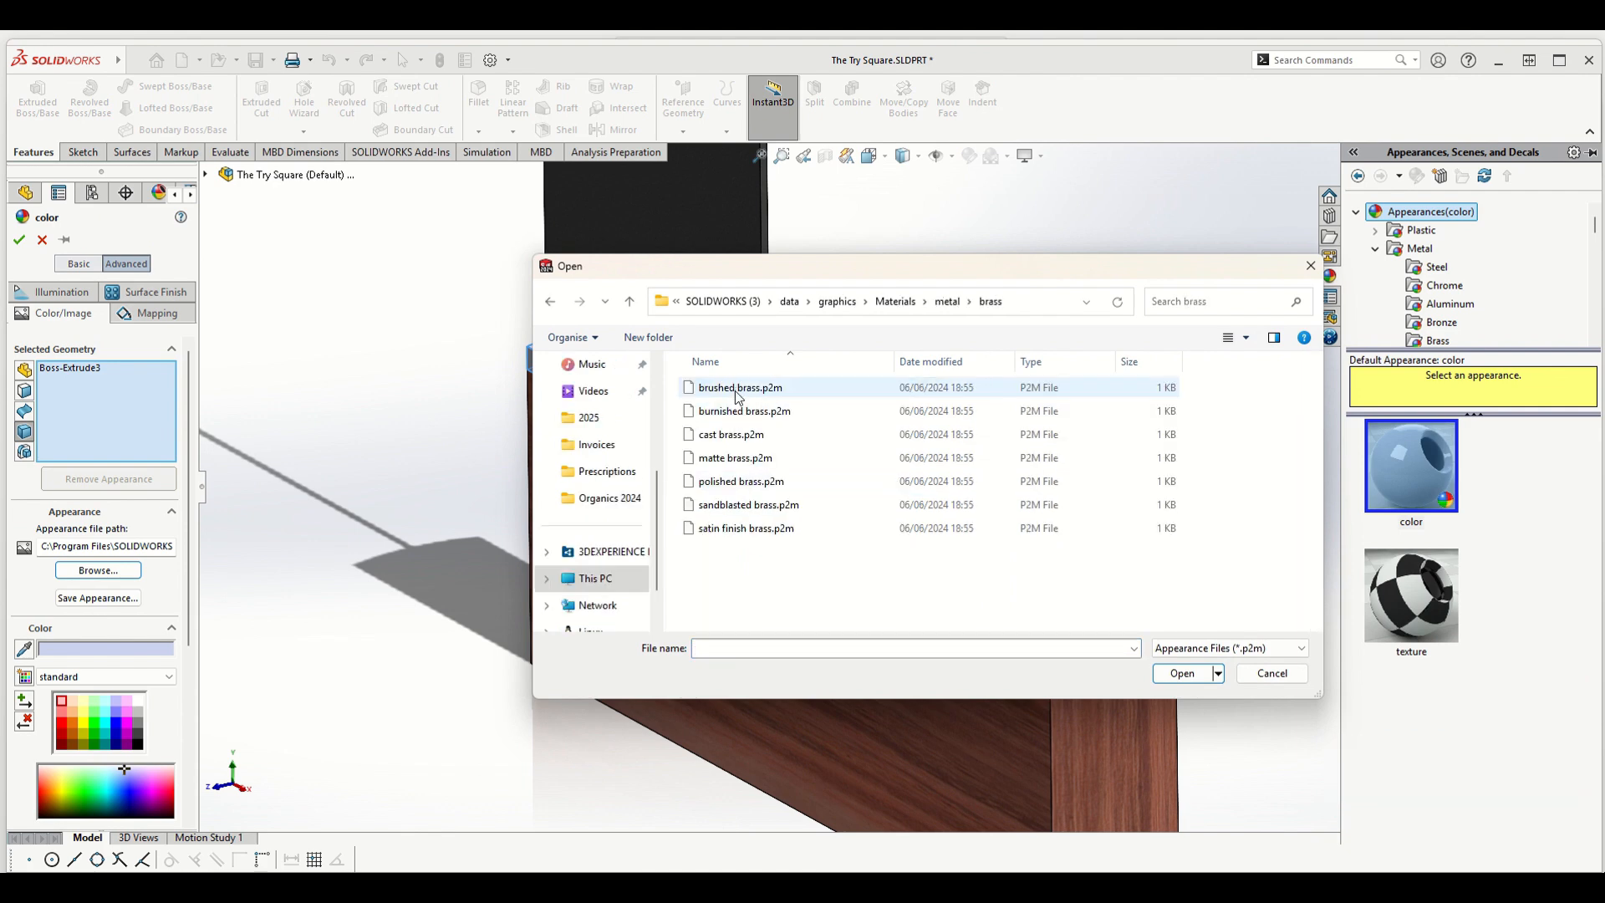
{"action": "double_click", "coordinate": [735, 413]}
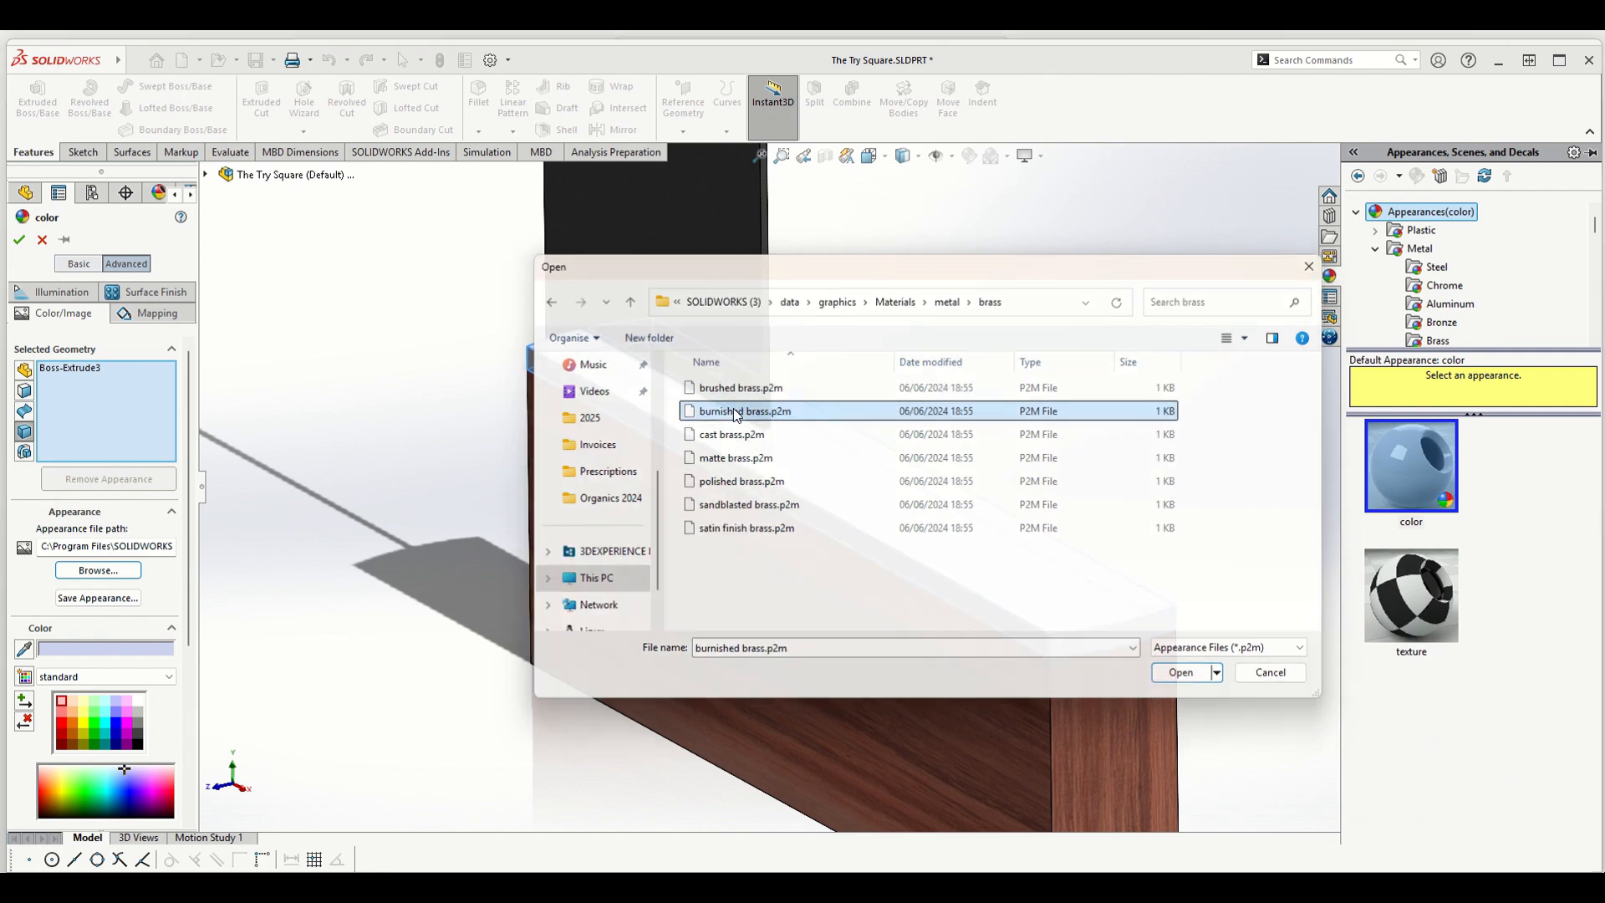
{"action": "left_click", "coordinate": [18, 240]}
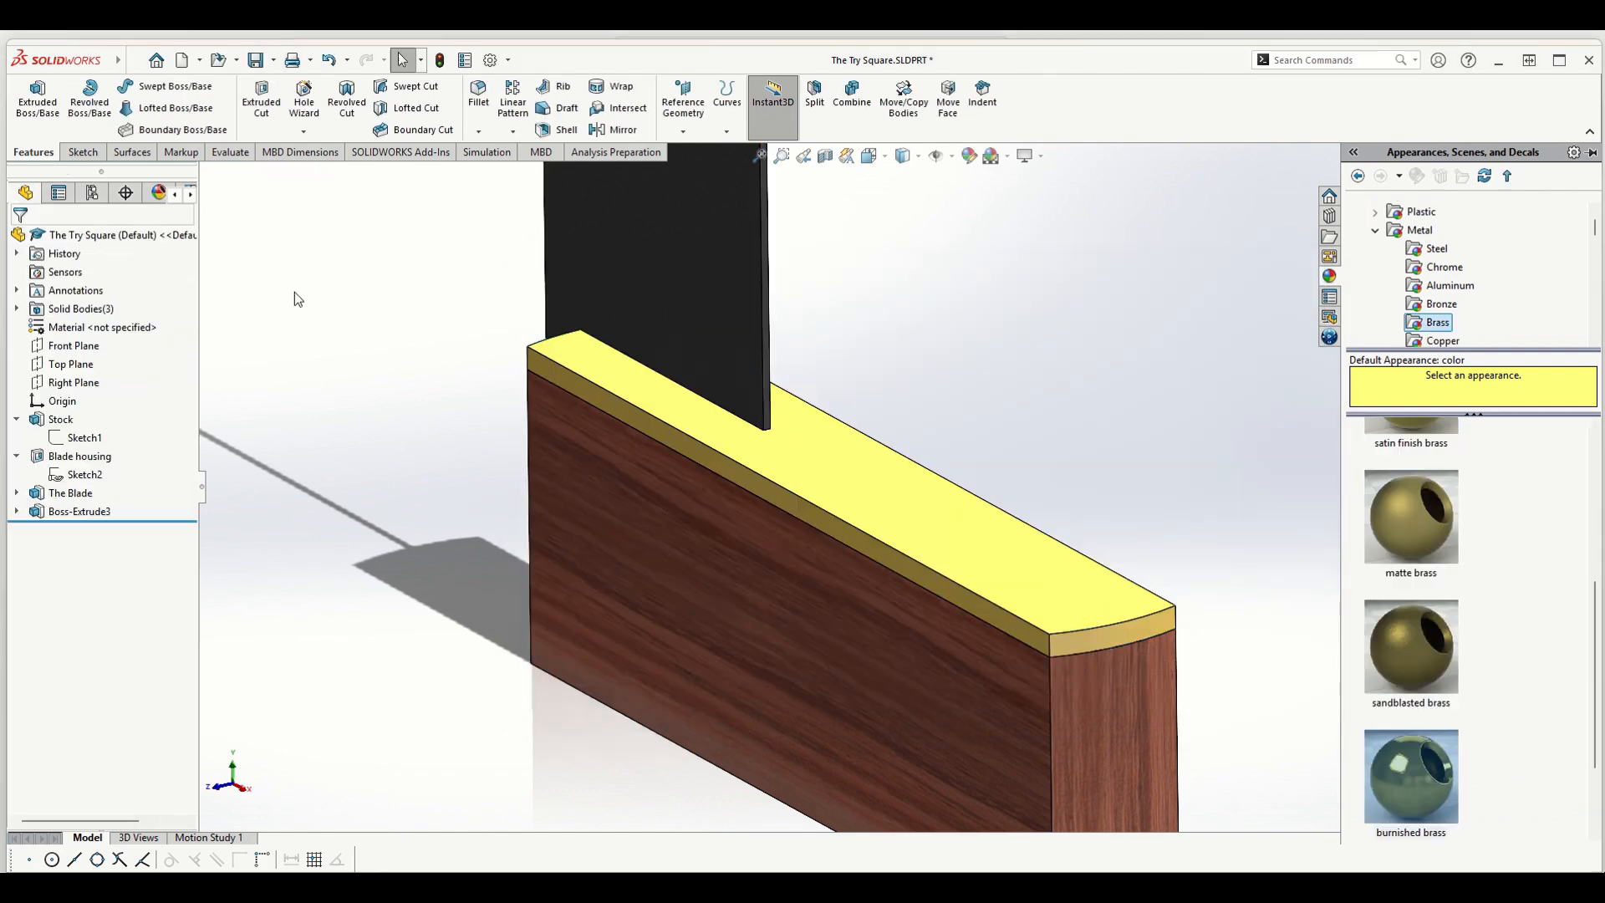
- Rename the 3 mm extrusion feature as Brass Strip
{"action": "scroll", "coordinate": [957, 349], "scroll_direction": "up", "scroll_amount": 3}
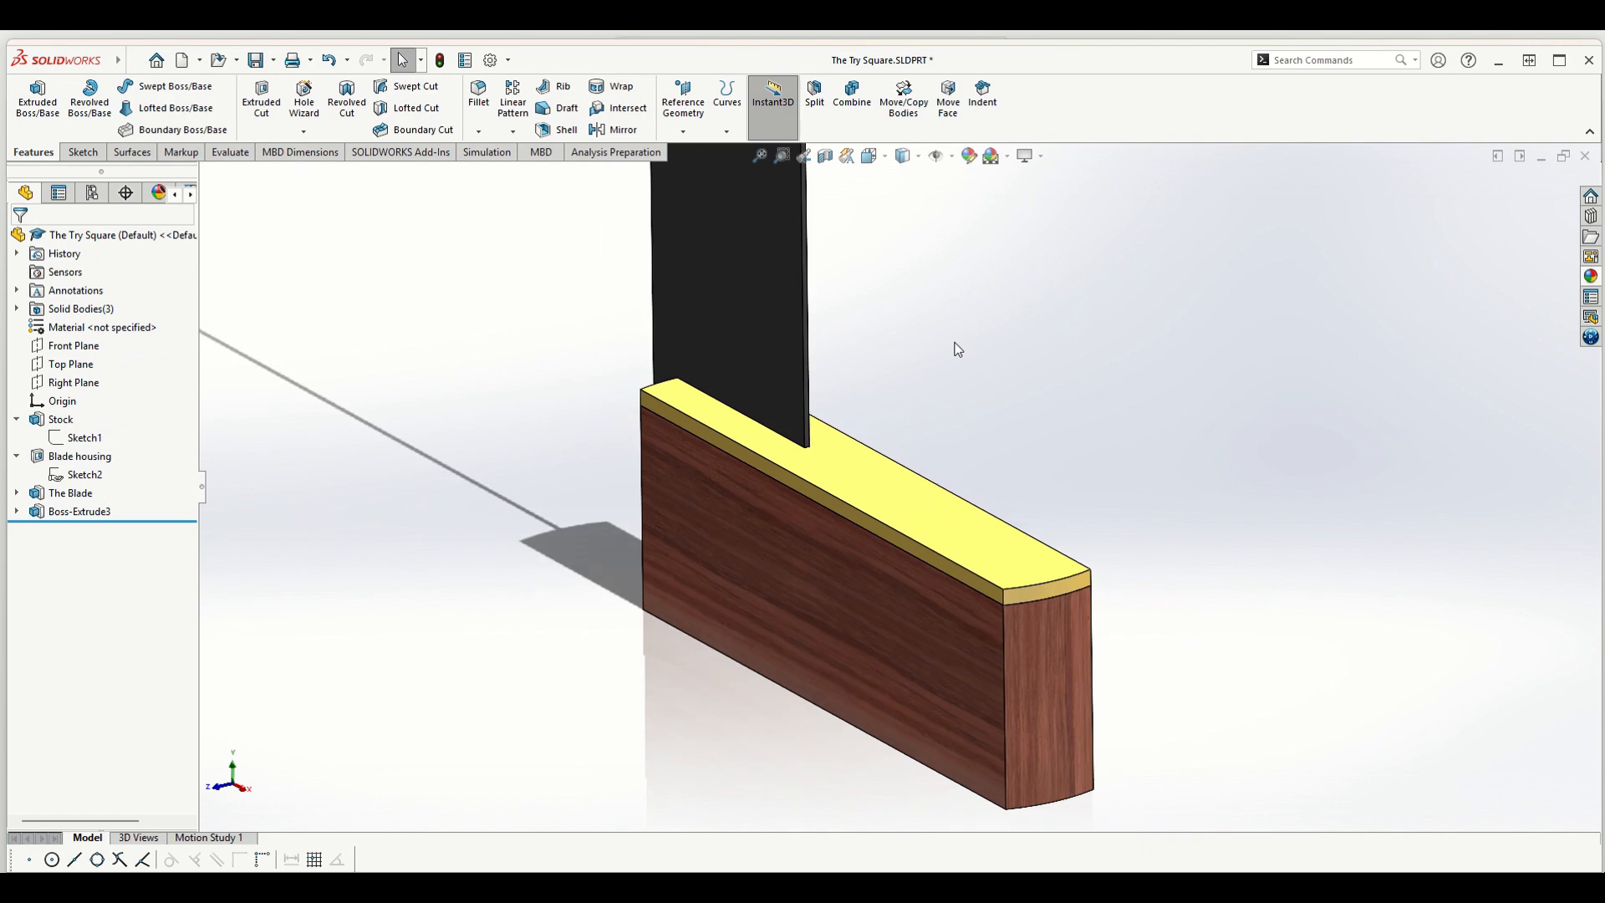
{"action": "left_click", "coordinate": [79, 511]}
{"action": "left_click", "coordinate": [83, 511]}
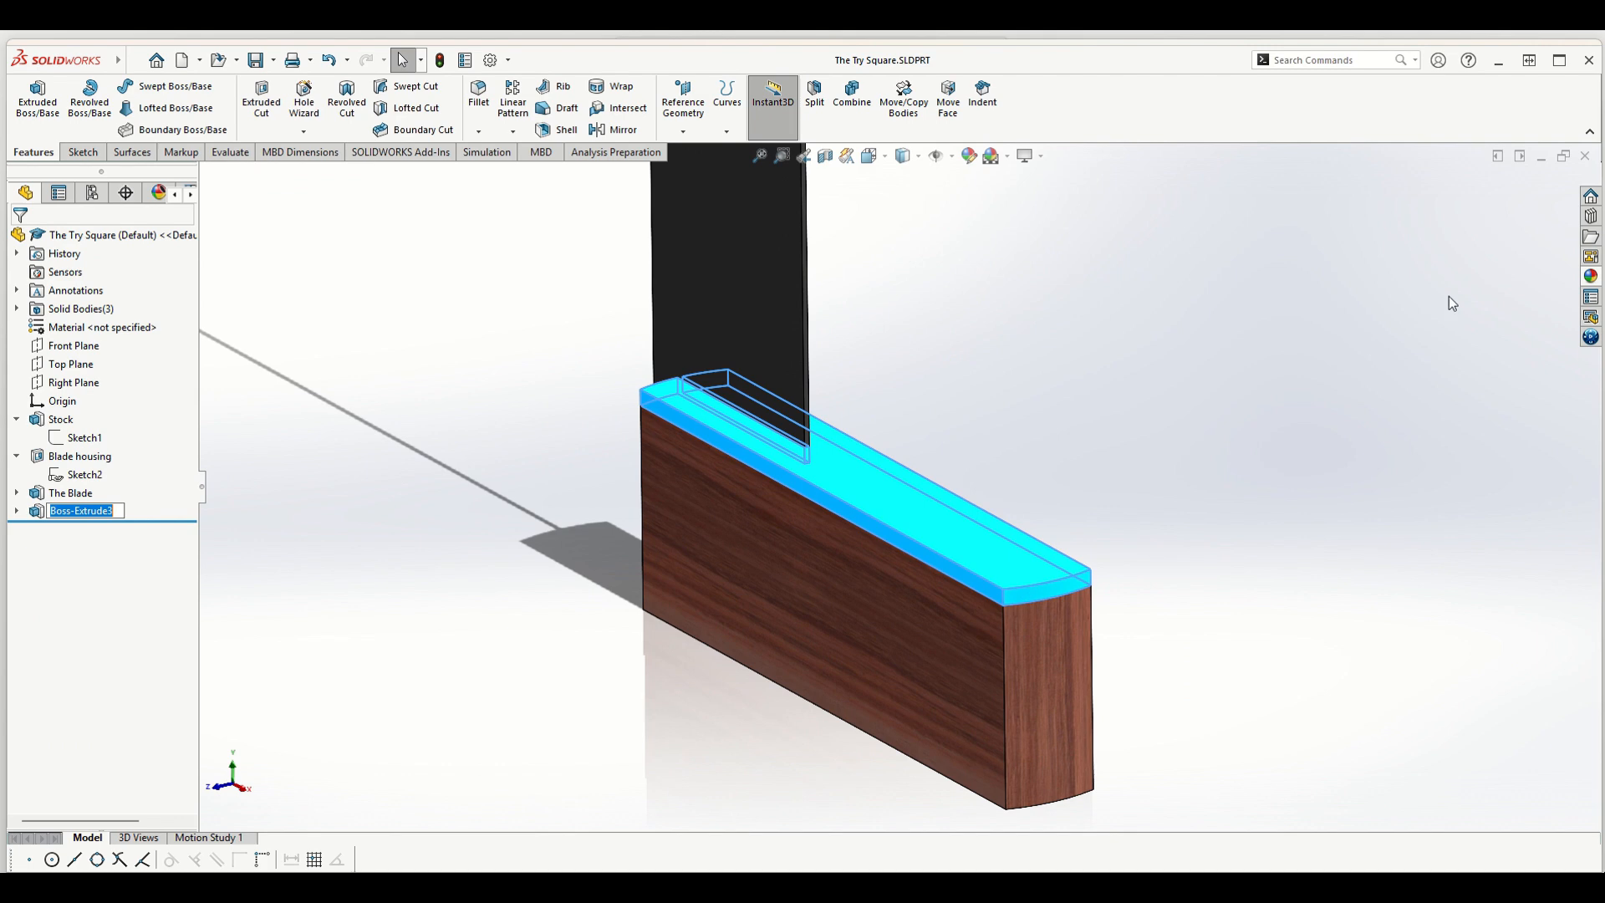
{"action": "type", "text": "Br"}
{"action": "type", "text": "ass Strip"}
{"action": "left_click", "coordinate": [524, 591]}
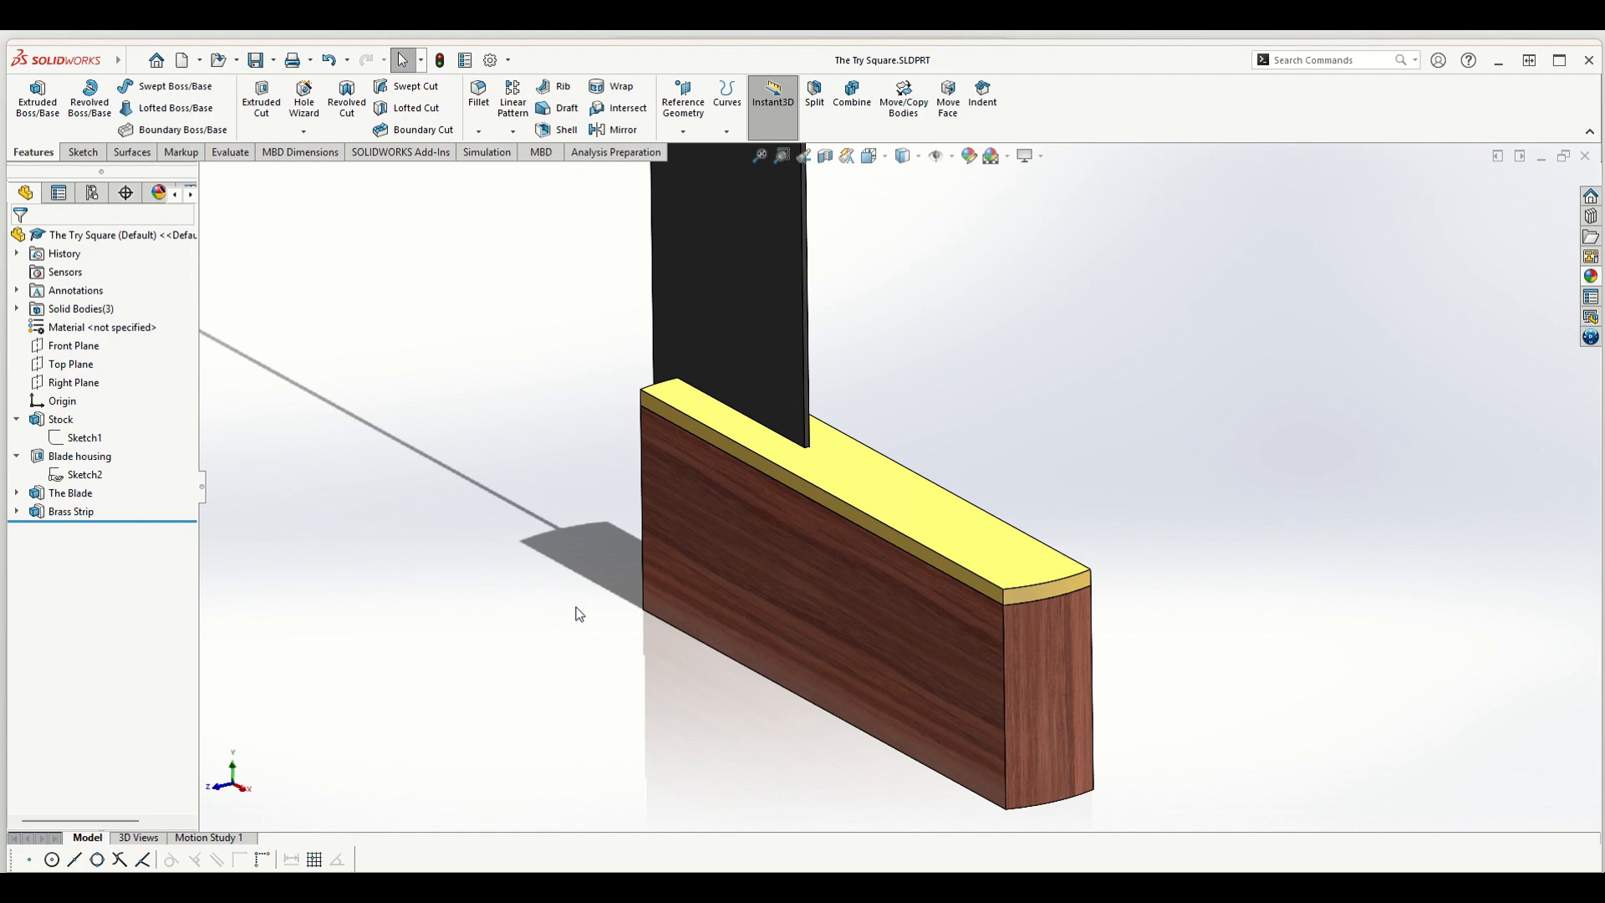
- Start a sketch on the stock's long side face and view it face-on
{"action": "mouse_move", "coordinate": [711, 37]}
{"action": "left_click", "coordinate": [729, 58]}
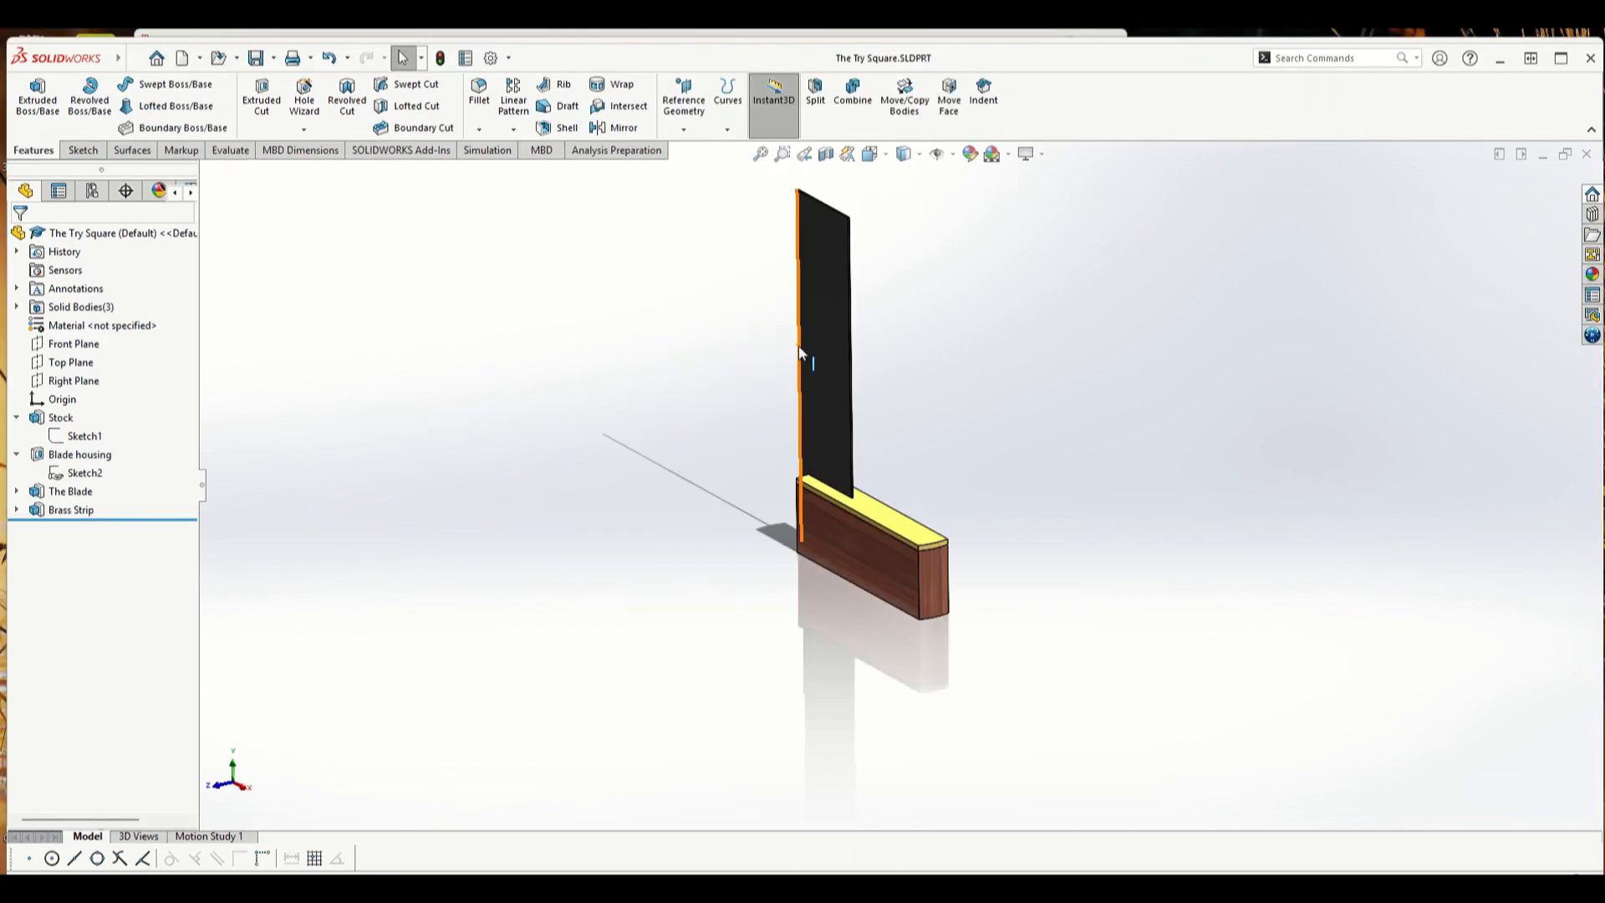
{"action": "scroll", "coordinate": [946, 418], "scroll_direction": "down", "scroll_amount": 3}
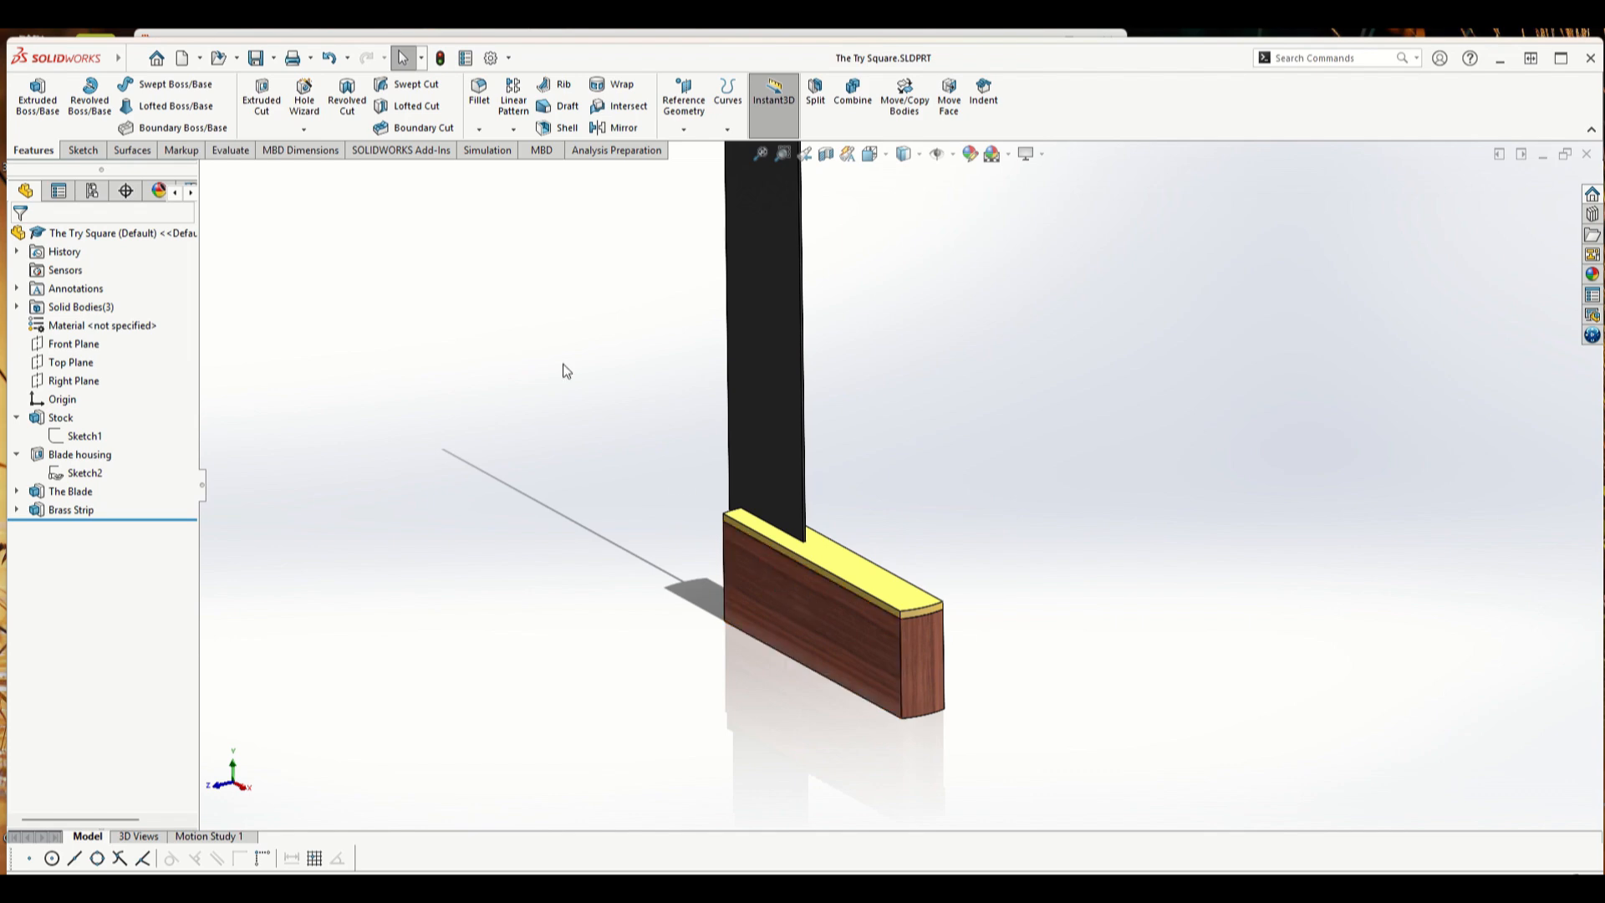
{"action": "left_click", "coordinate": [83, 153]}
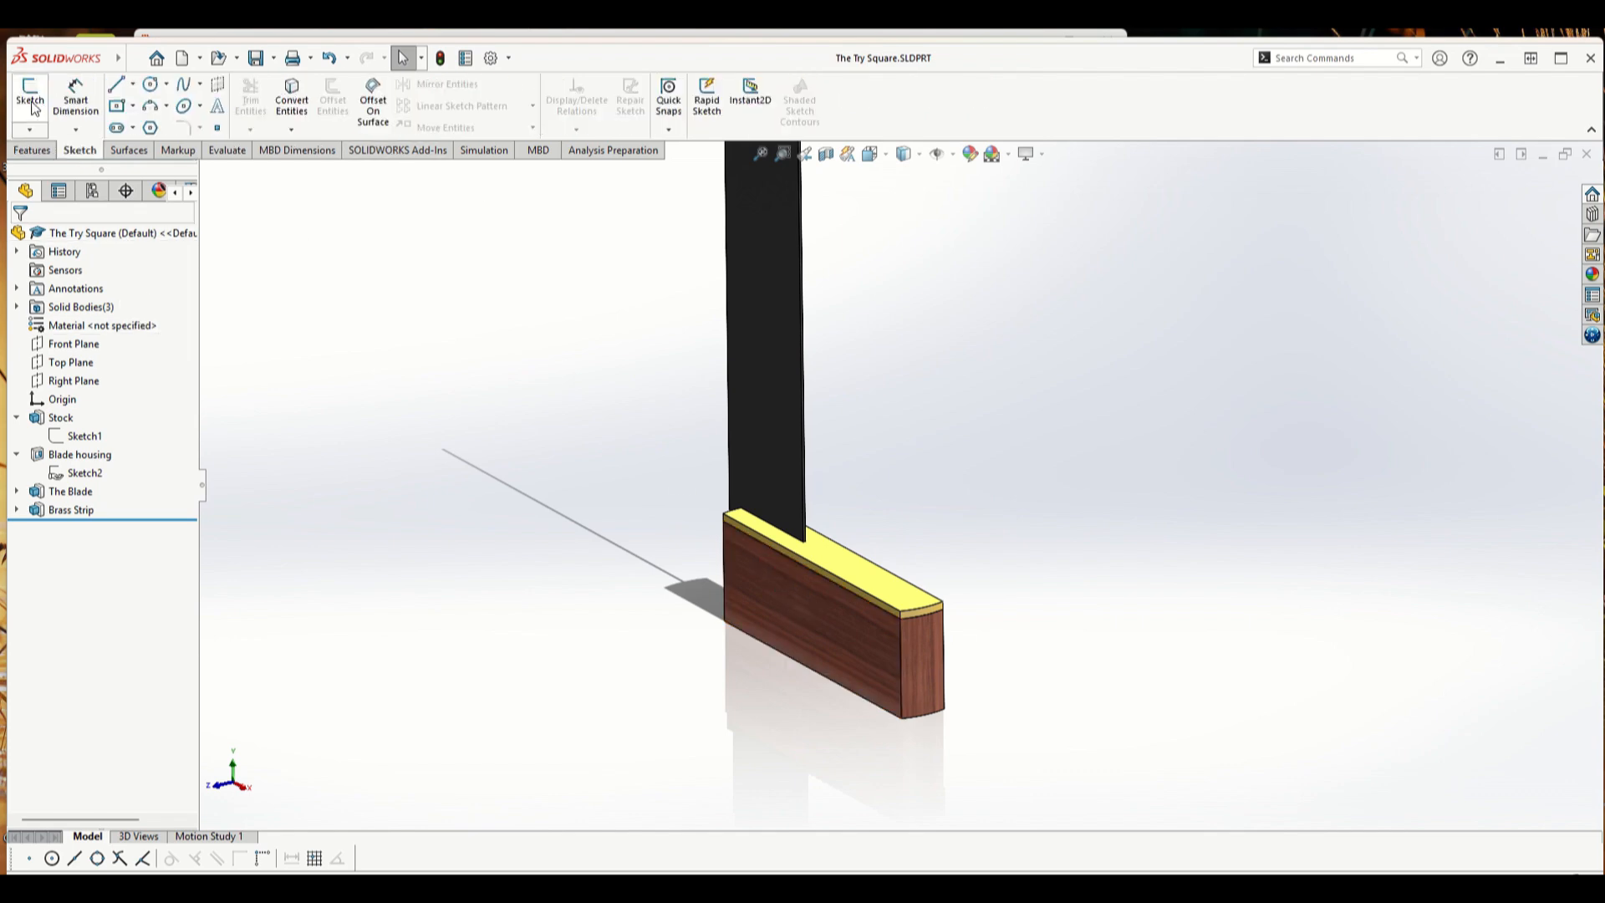
{"action": "left_click", "coordinate": [29, 91]}
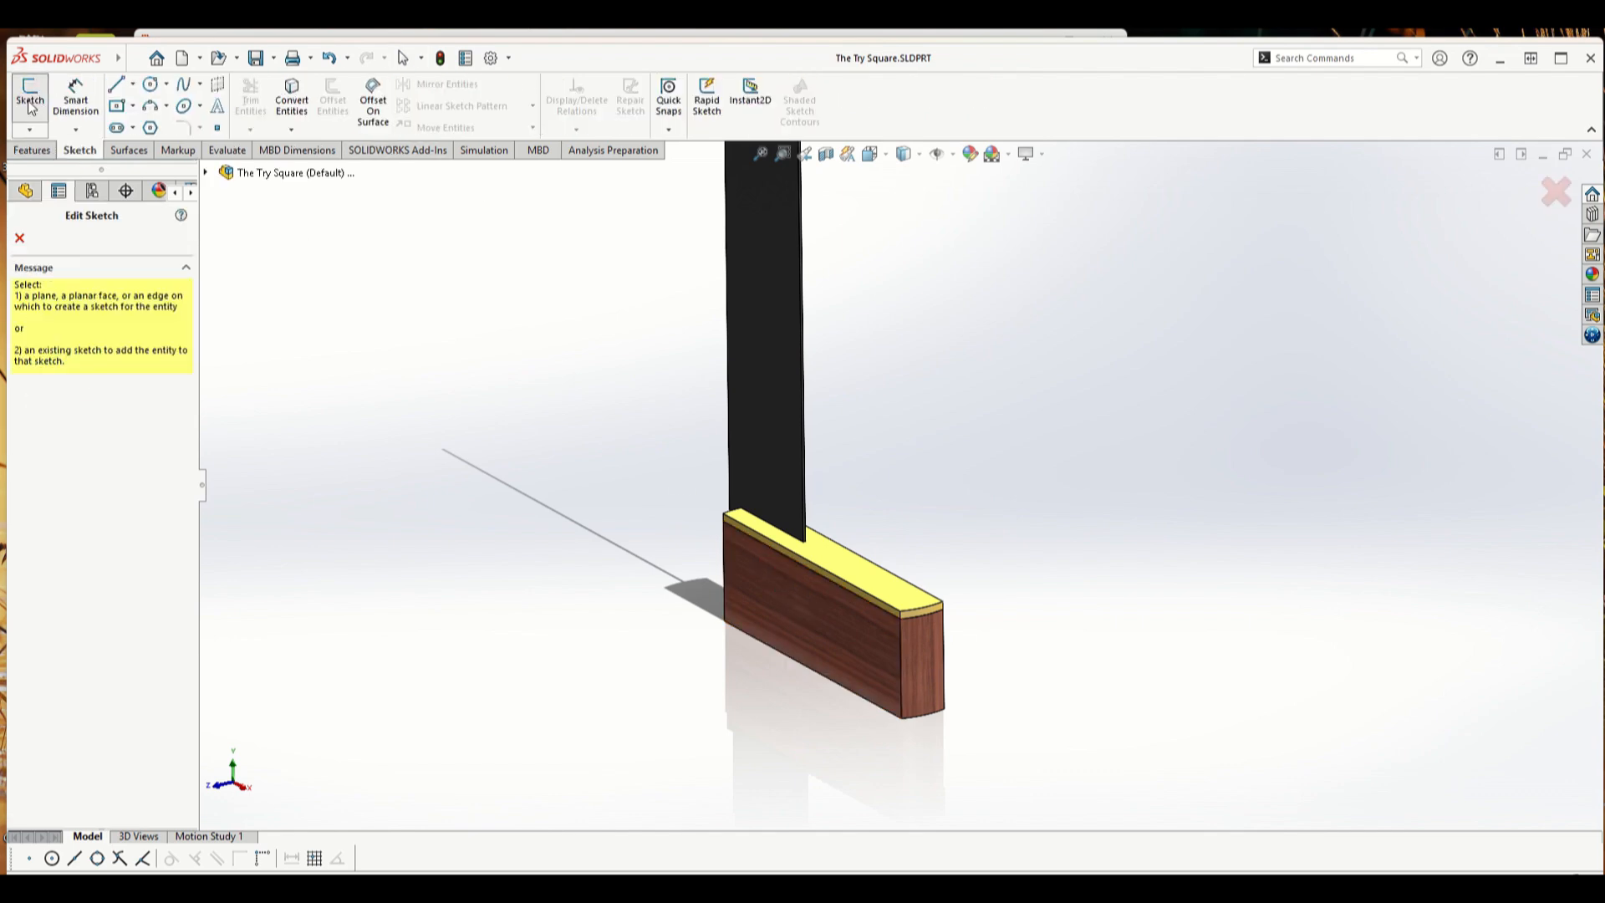
{"action": "left_click", "coordinate": [815, 606]}
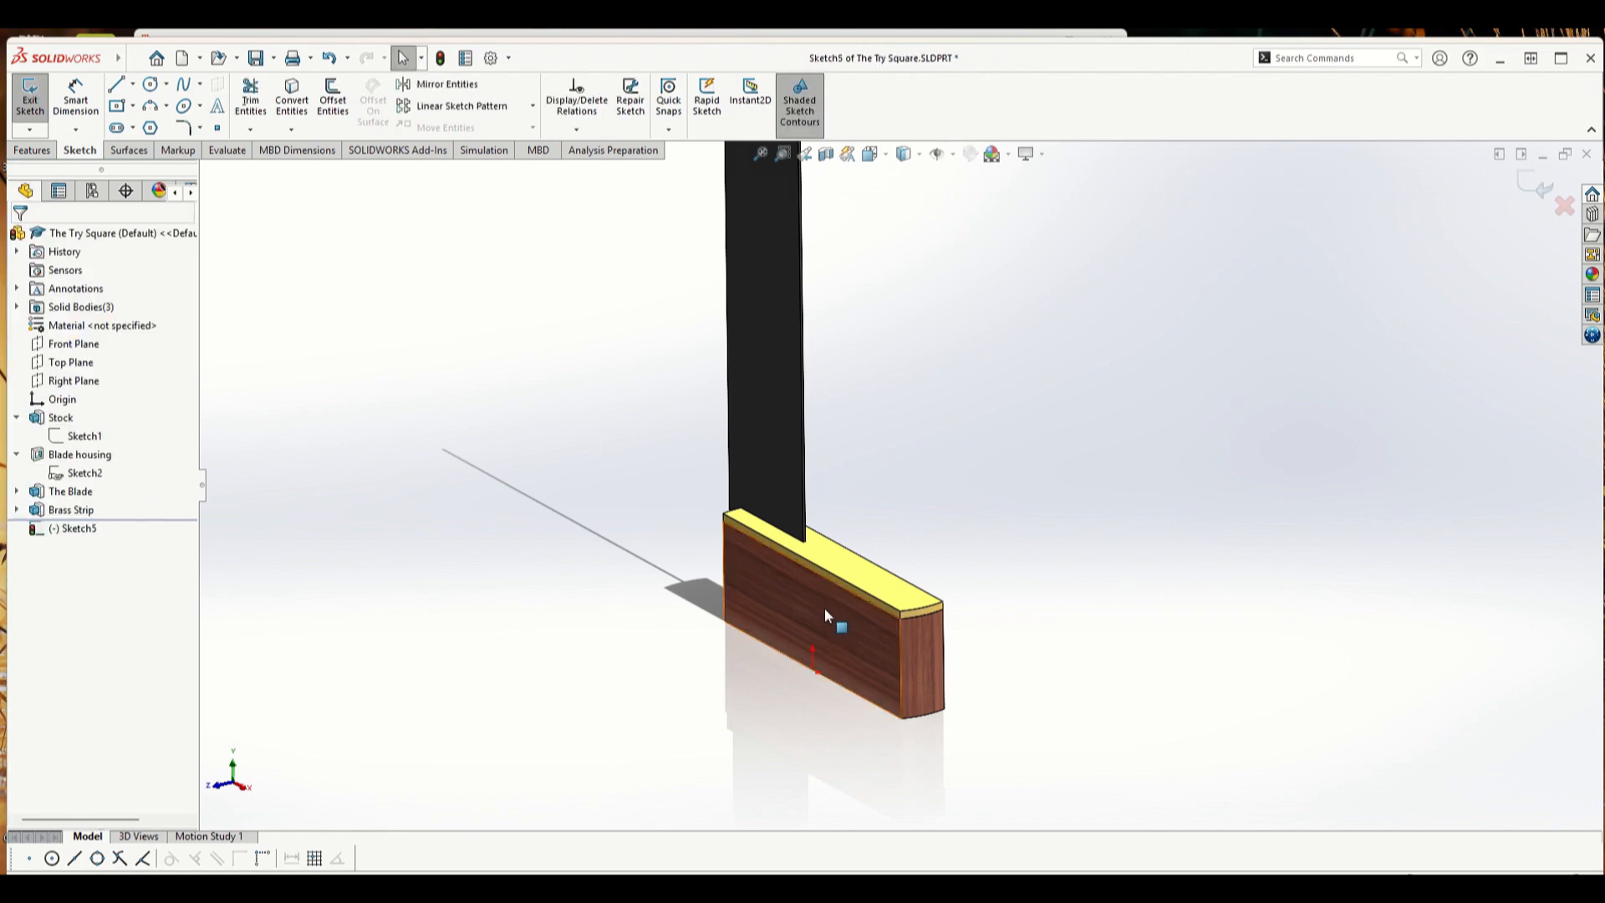
{"action": "key", "text": "ctrl+8"}
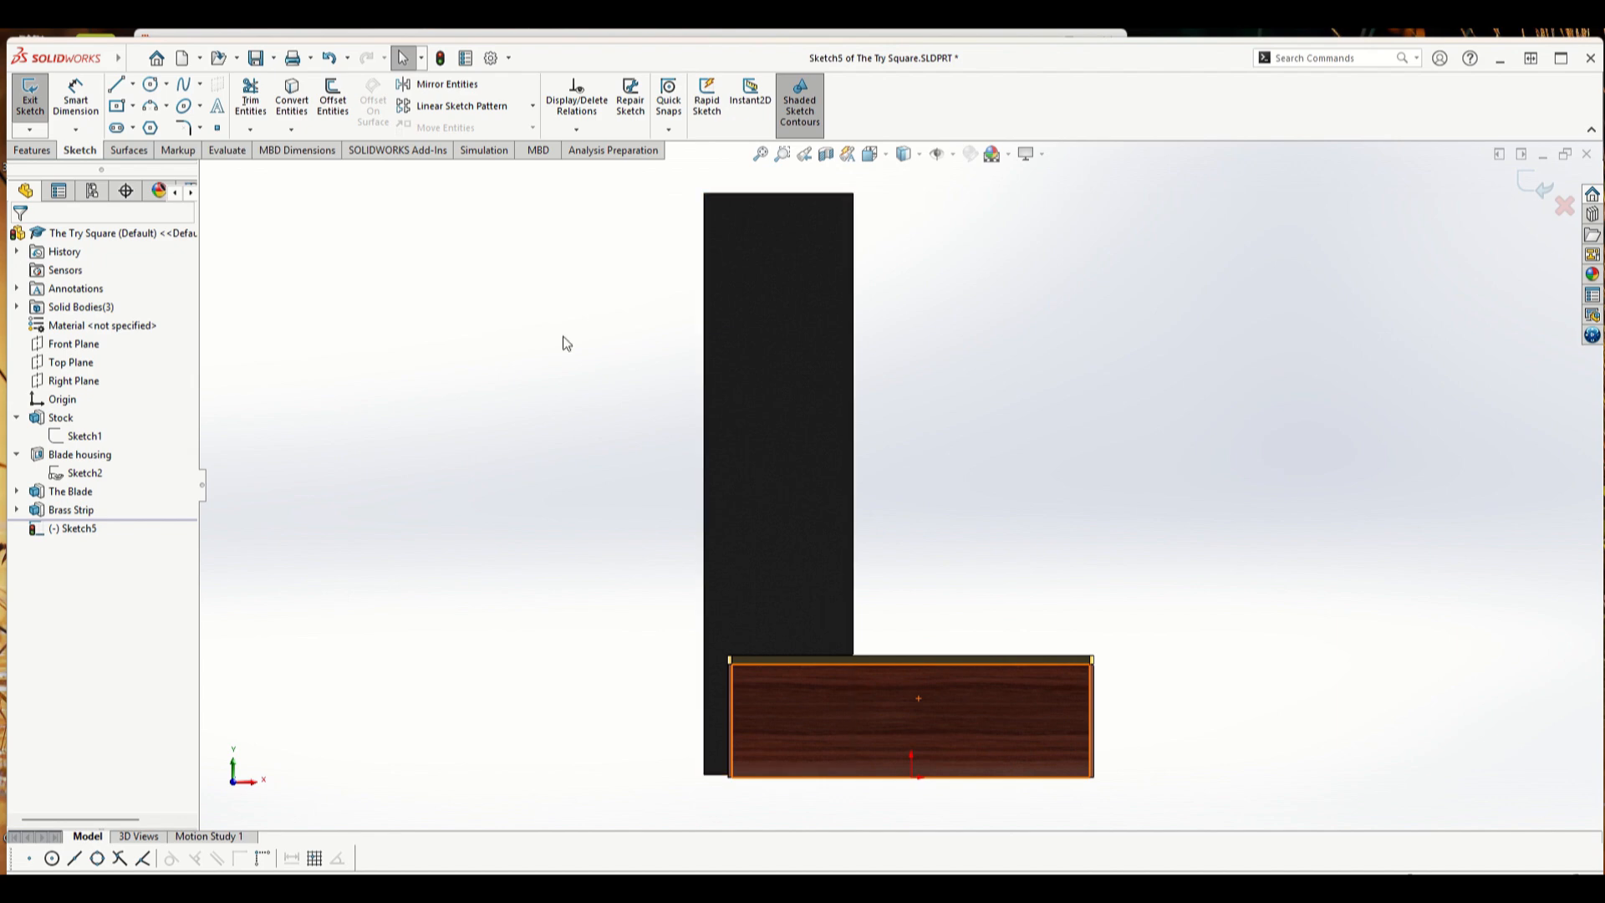
- Sketch a three-sided inscribed-circle polygon near the stock's blade end, sides about 21.5 mm, with one vertical side and its apex pointing away from that end
{"action": "left_click", "coordinate": [152, 130]}
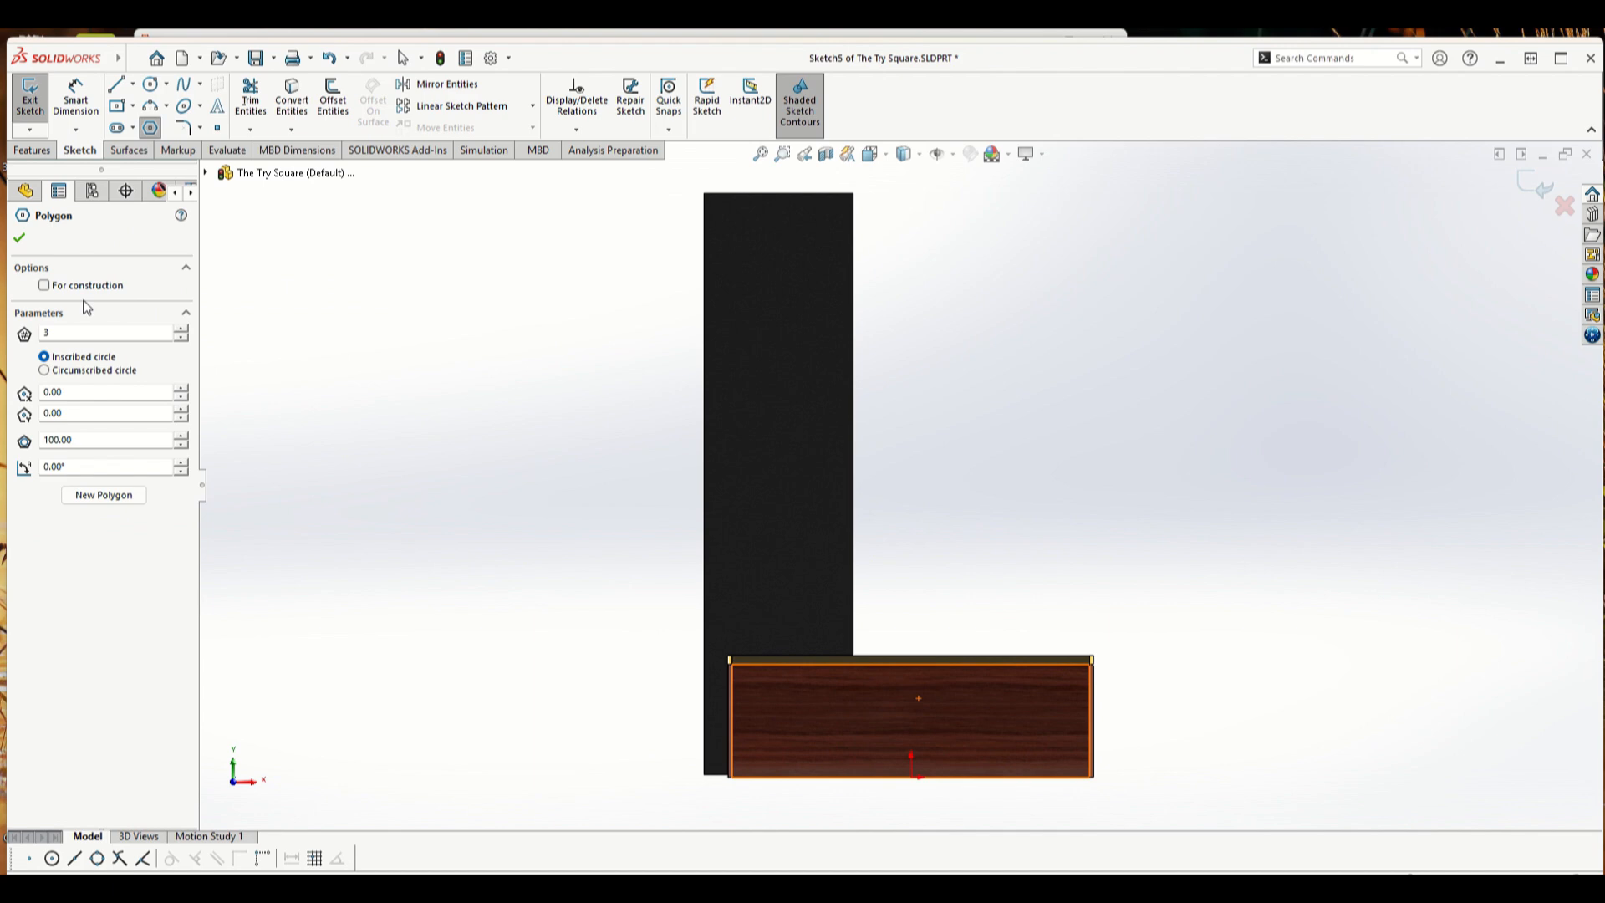
{"action": "scroll", "coordinate": [822, 723], "scroll_direction": "down", "scroll_amount": 5}
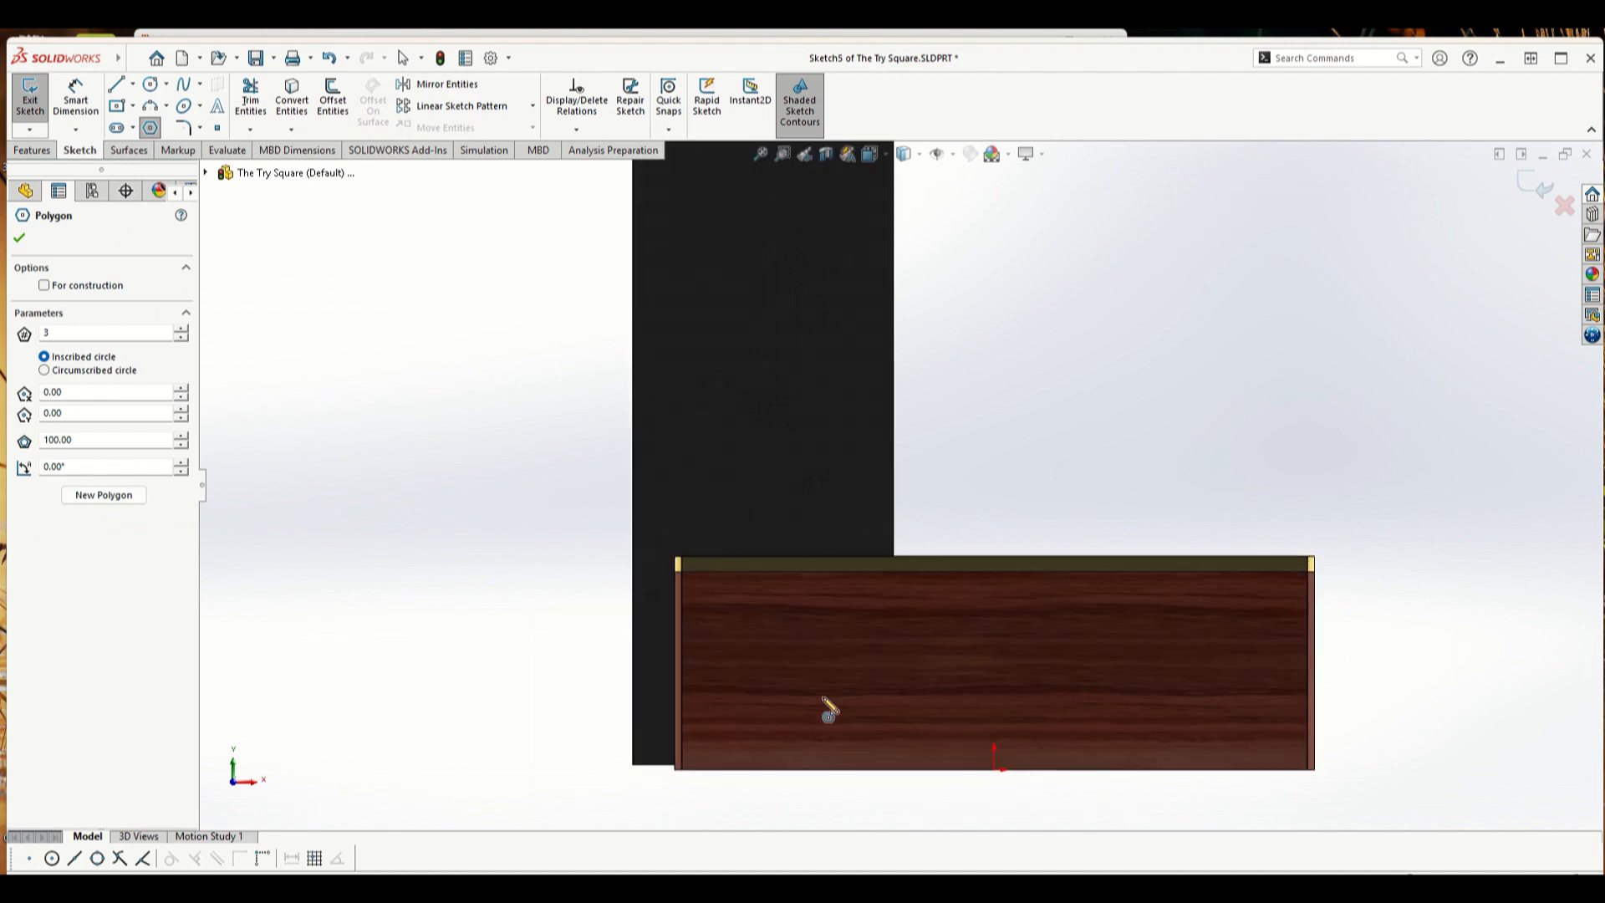
{"action": "left_click", "coordinate": [720, 598]}
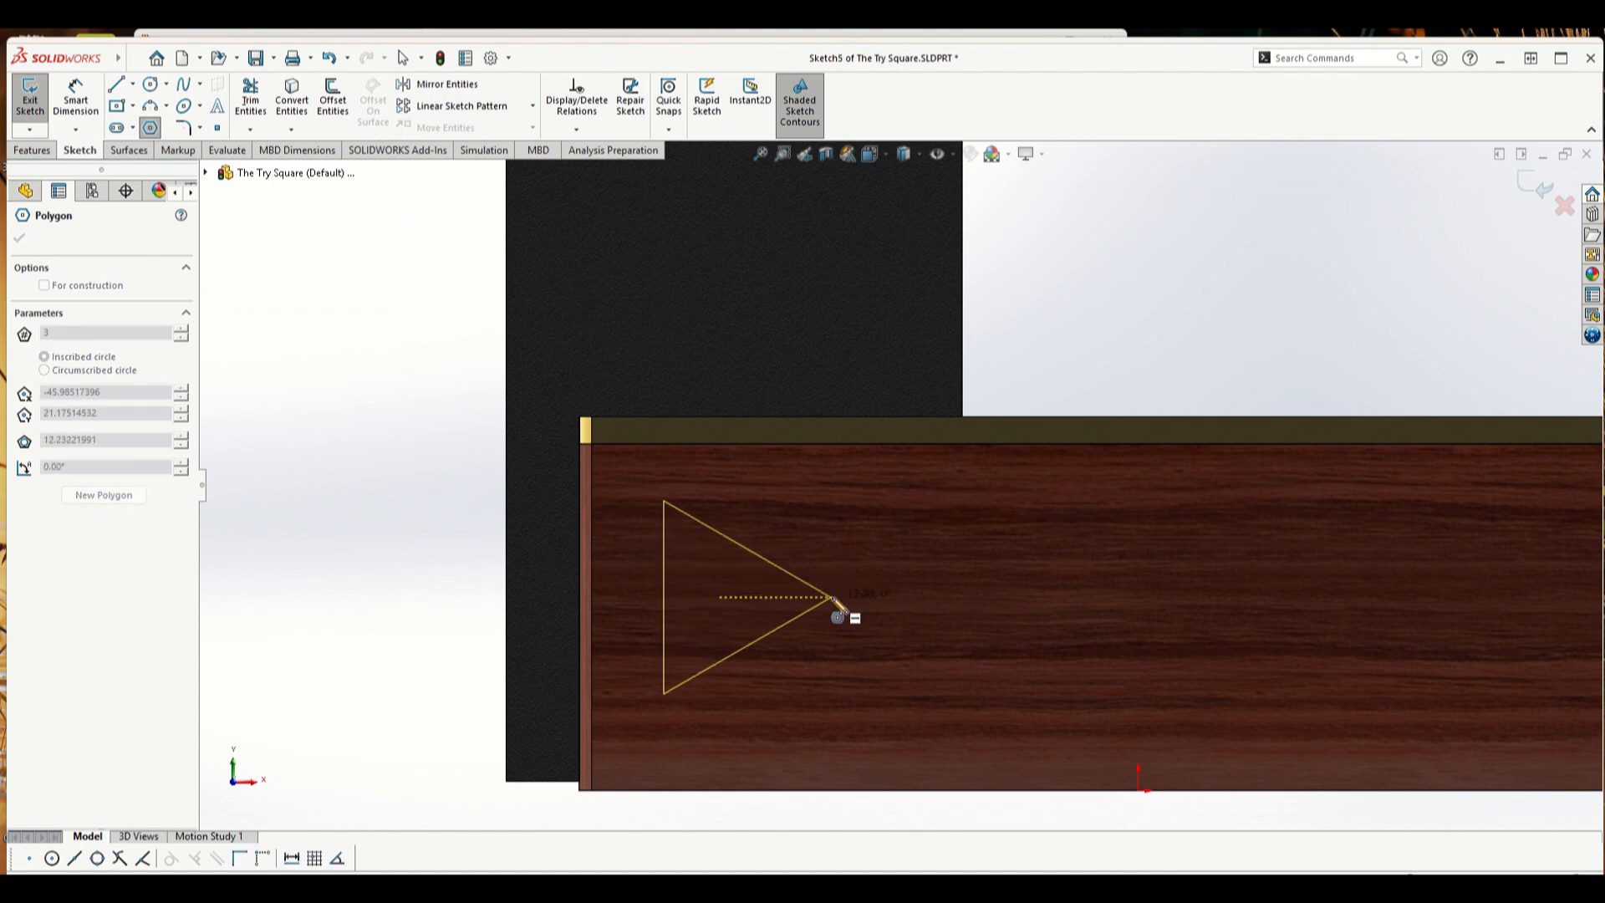
{"action": "left_click", "coordinate": [833, 598]}
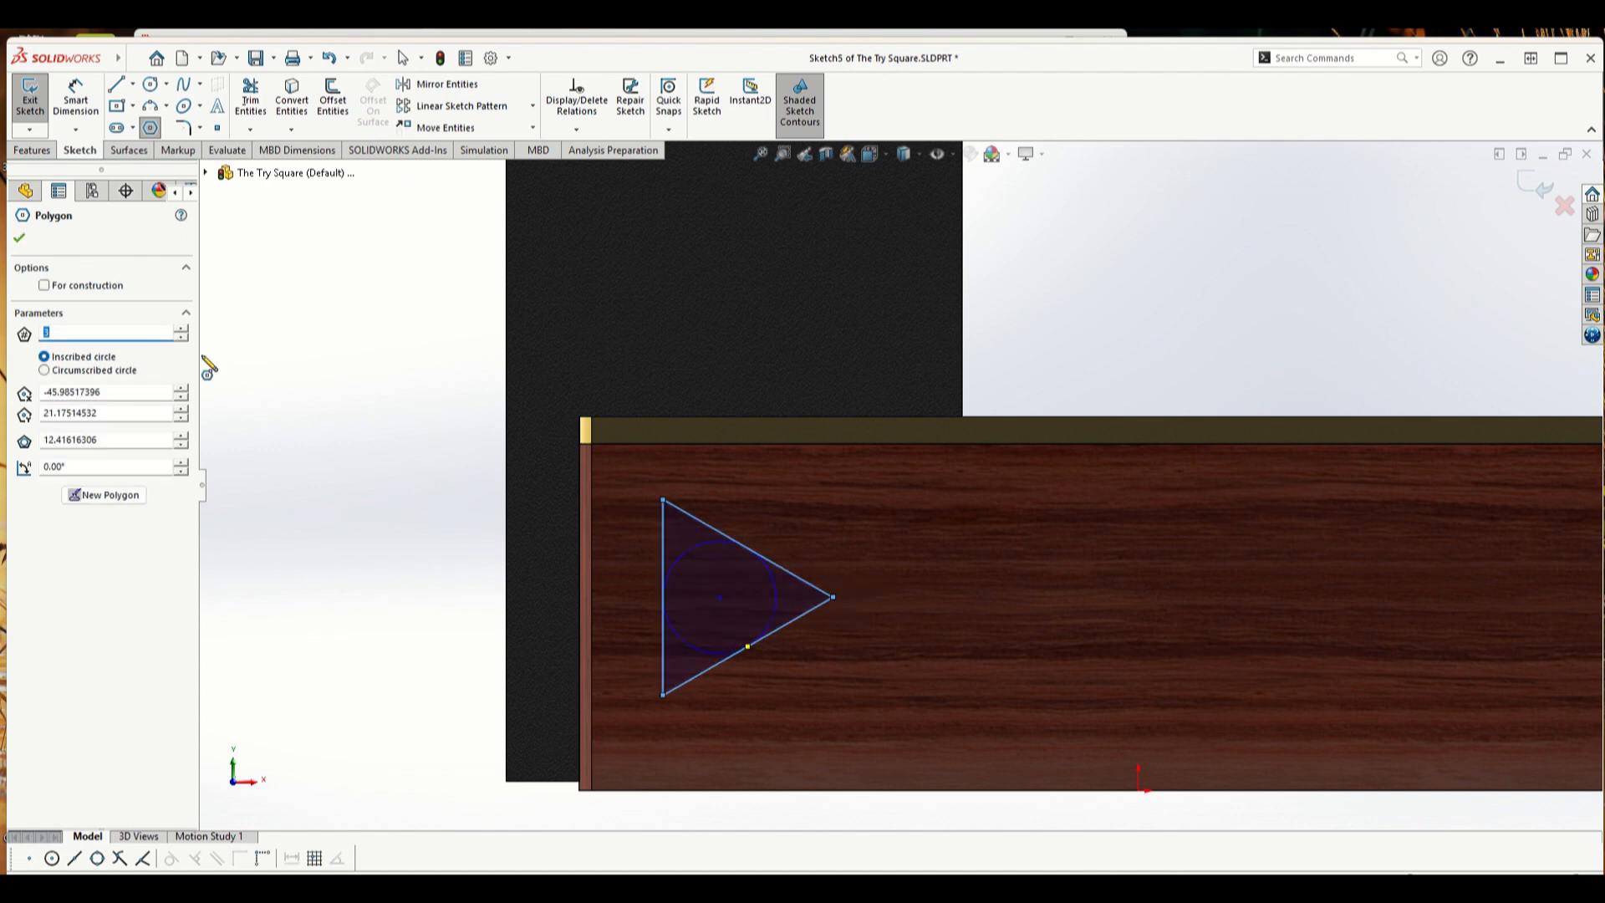
{"action": "key", "text": "Escape"}
{"action": "left_click", "coordinate": [399, 366]}
- Dimension the triangle's vertical side to 20 mm
{"action": "left_click", "coordinate": [75, 96]}
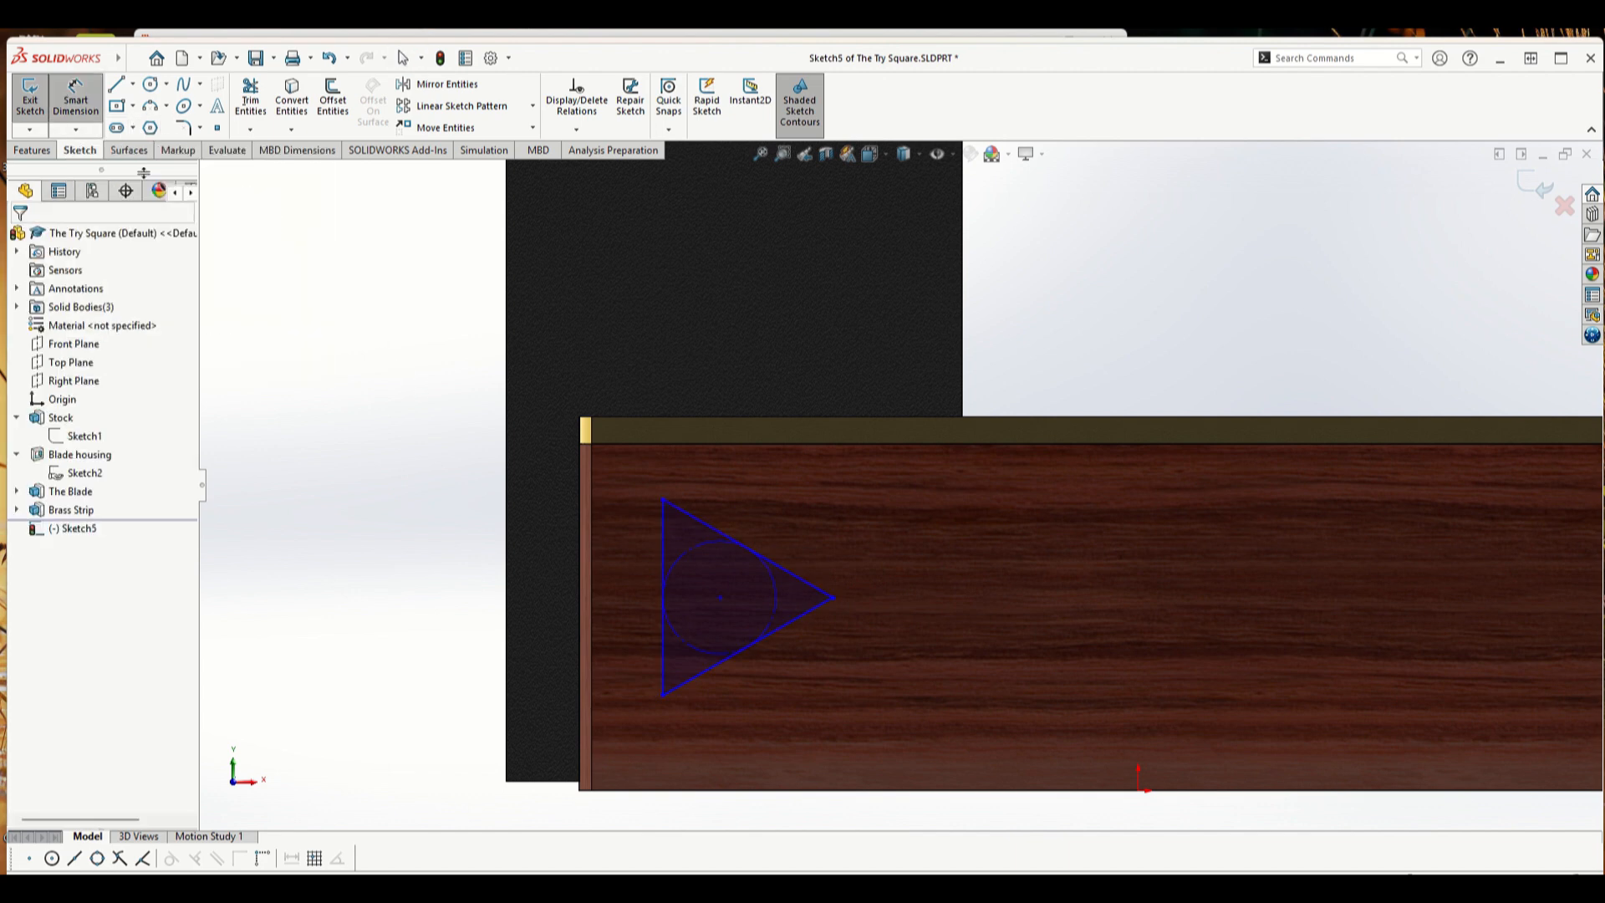
{"action": "left_click", "coordinate": [662, 541]}
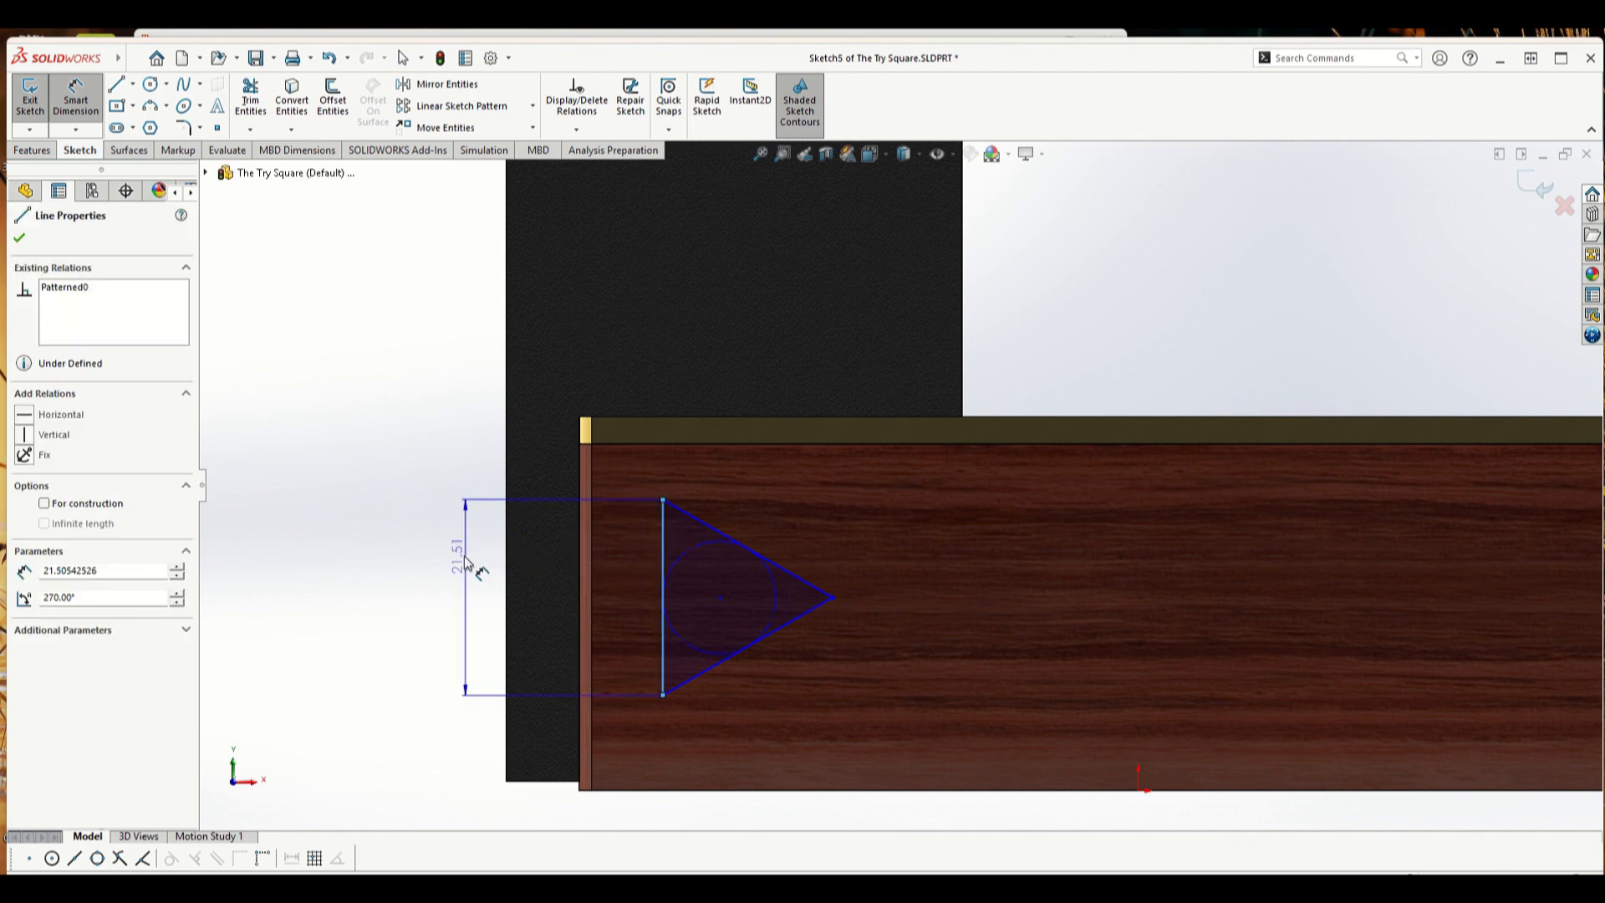
{"action": "left_click", "coordinate": [449, 562]}
{"action": "type", "text": "20"}
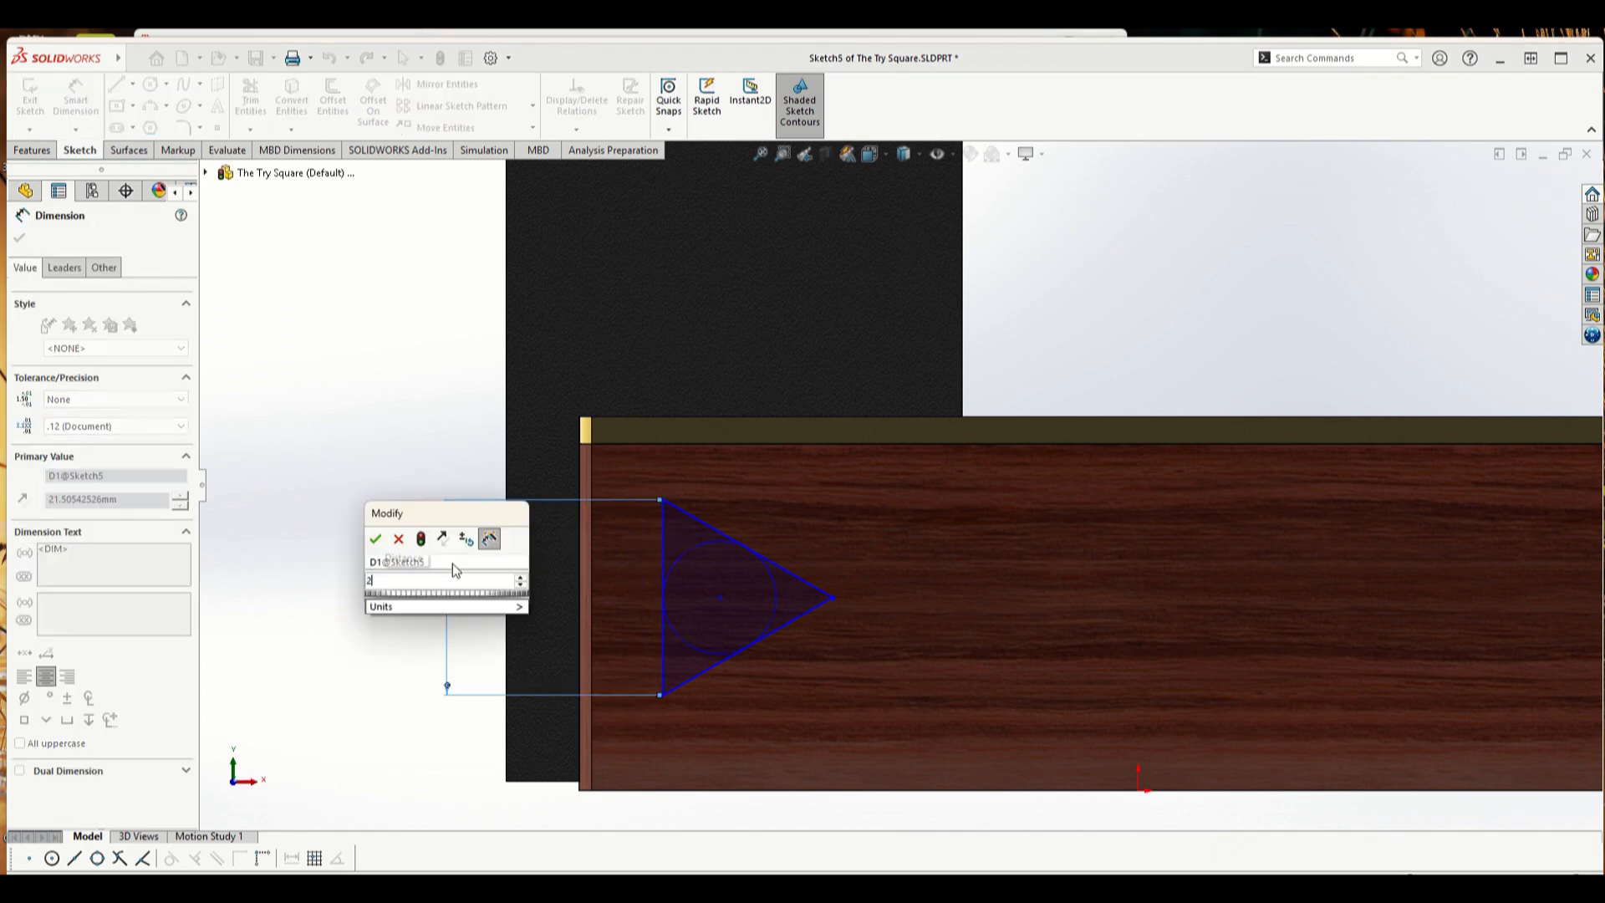
{"action": "key", "text": "Return"}
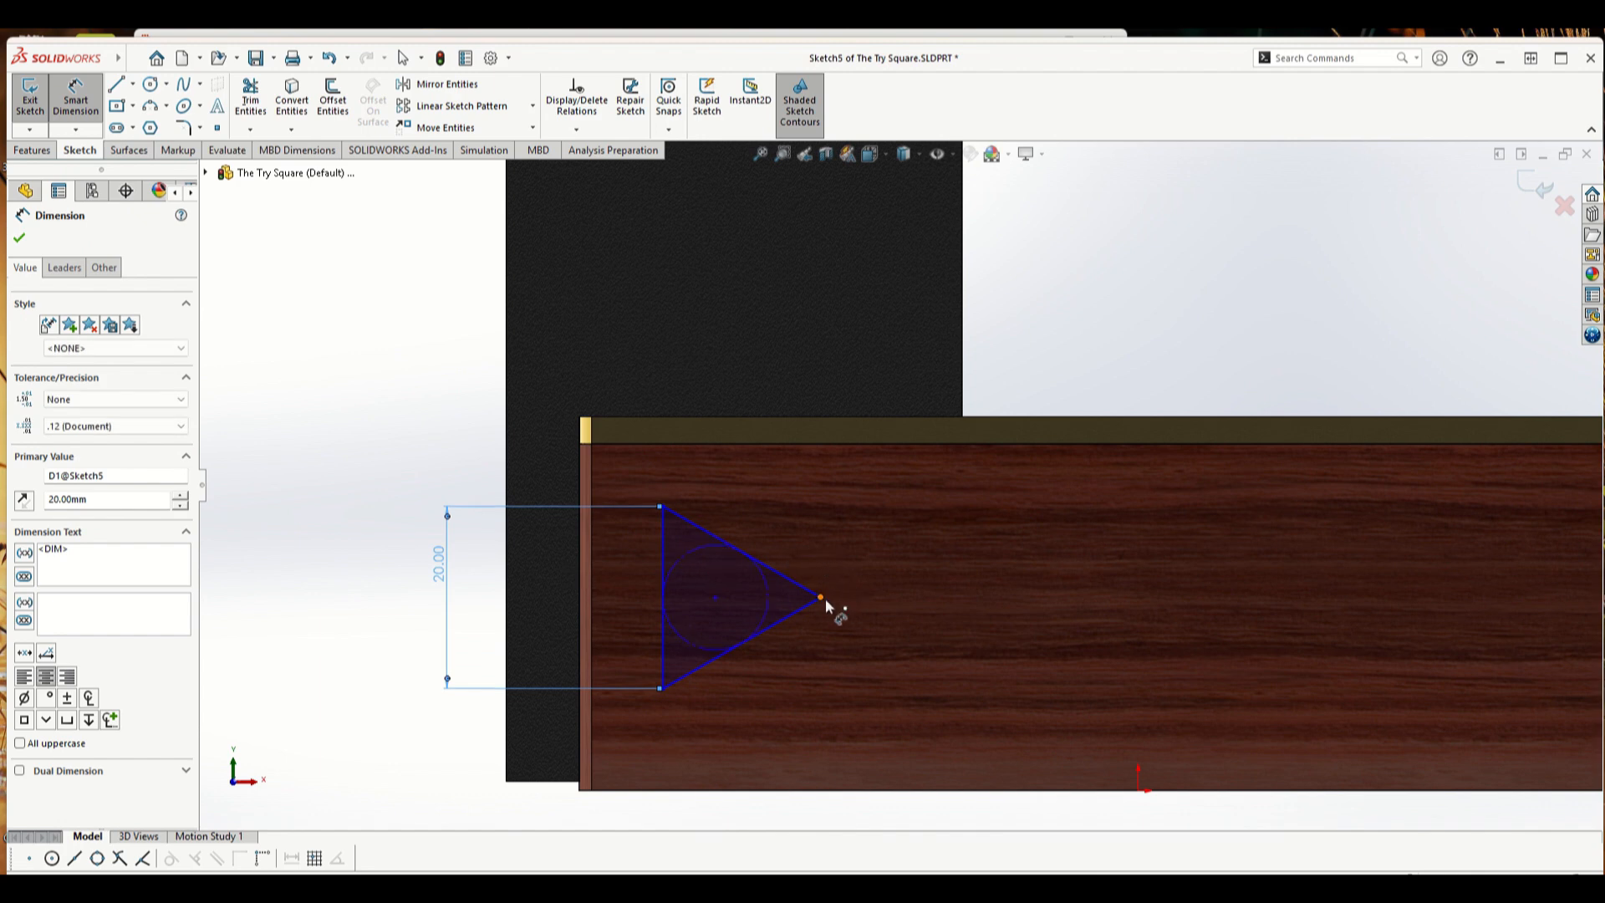
- Dimension the triangle's apex 19 mm above the stock's bottom edge
{"action": "left_click", "coordinate": [825, 598]}
{"action": "left_click", "coordinate": [840, 790]}
{"action": "left_click", "coordinate": [839, 708]}
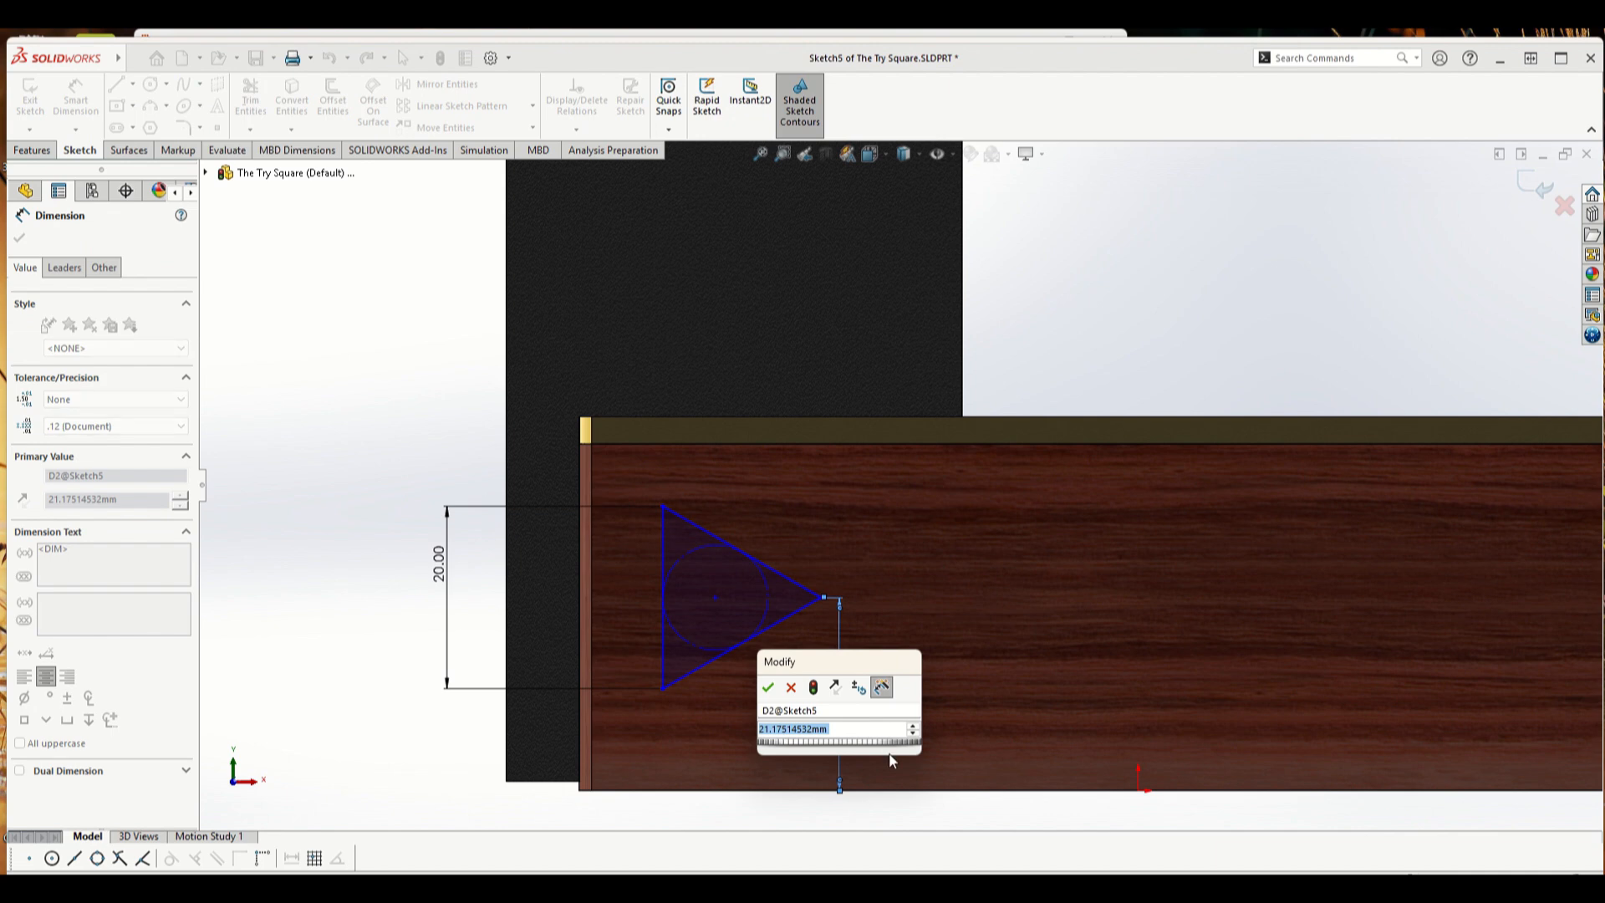
{"action": "type", "text": "1"}
{"action": "mouse_move", "coordinate": [893, 756]}
{"action": "type", "text": "9"}
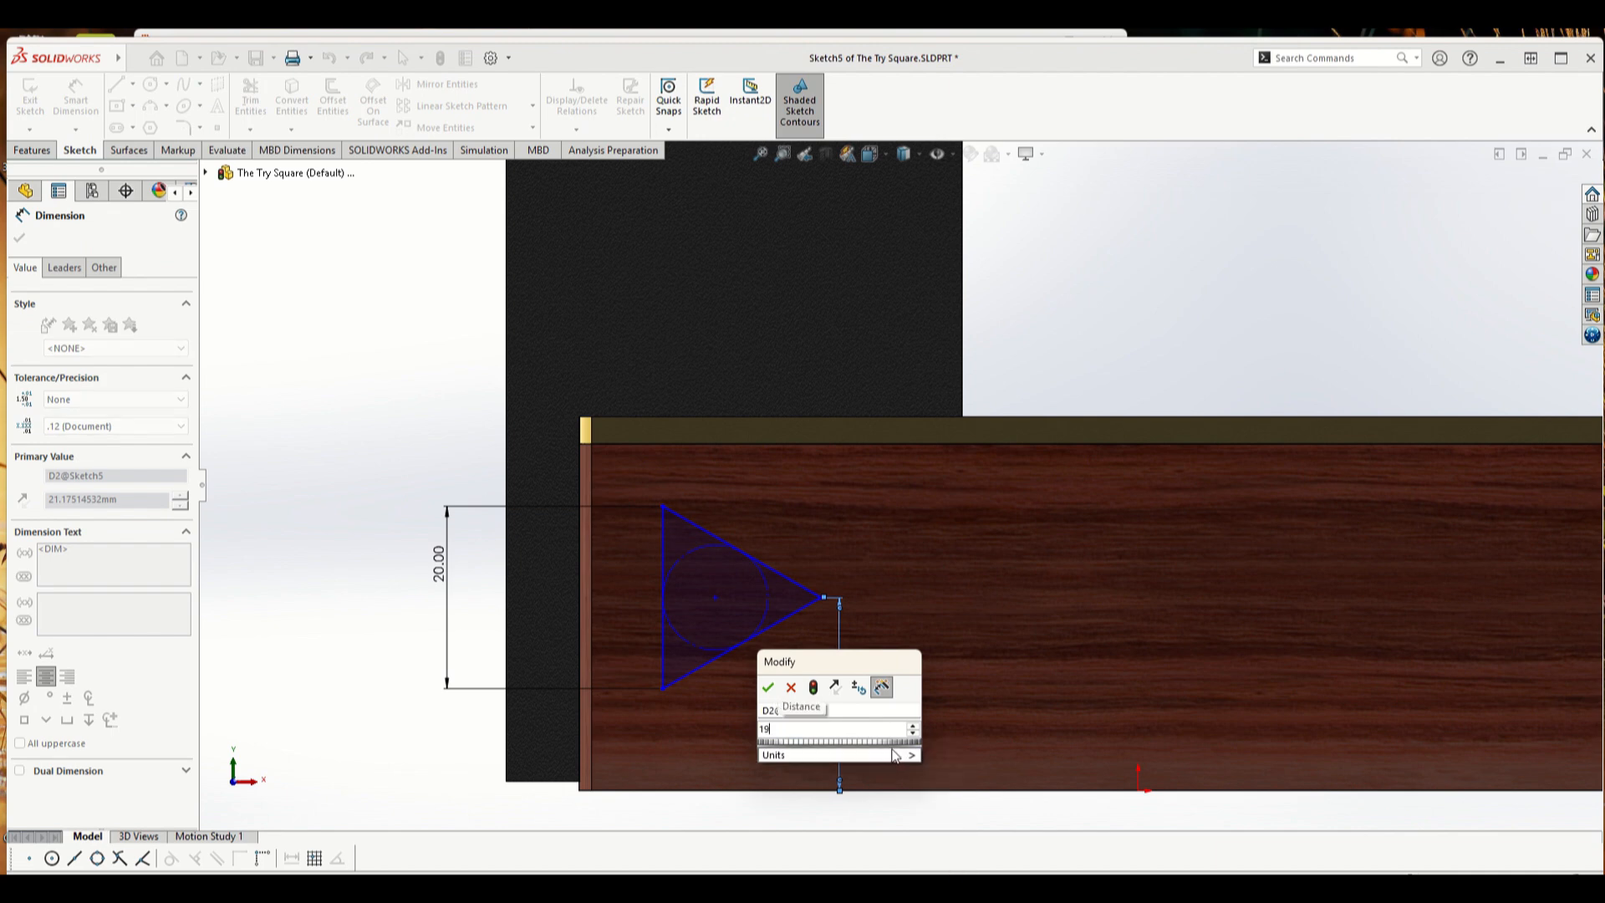
{"action": "key", "text": "Return"}
{"action": "key", "text": "f"}
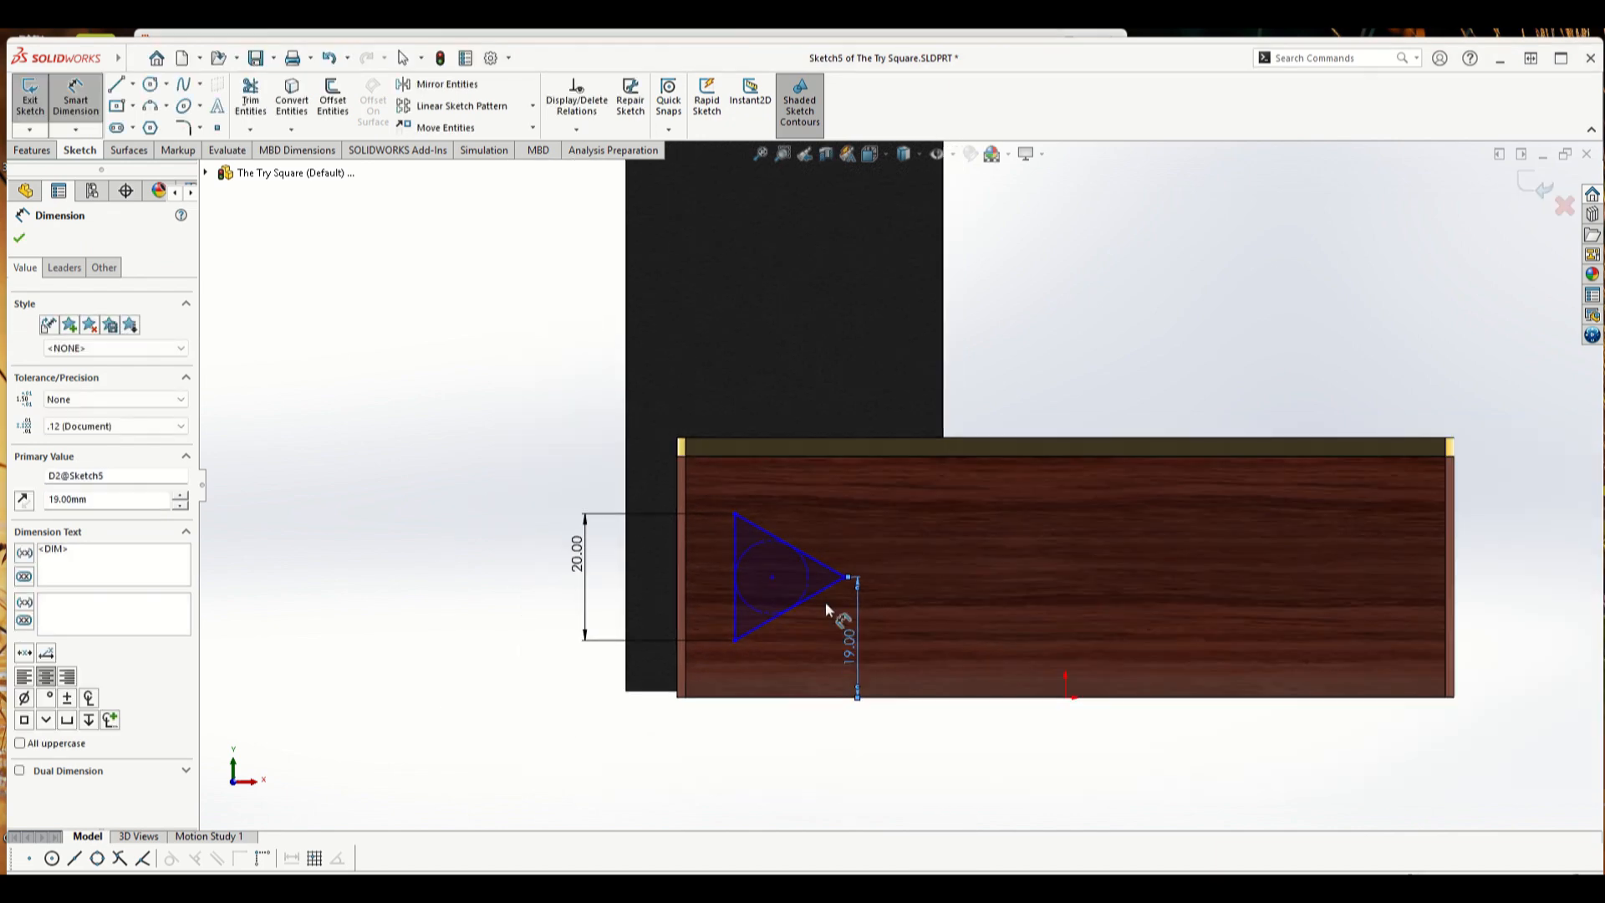
{"action": "left_click", "coordinate": [836, 455]}
{"action": "left_click", "coordinate": [811, 696]}
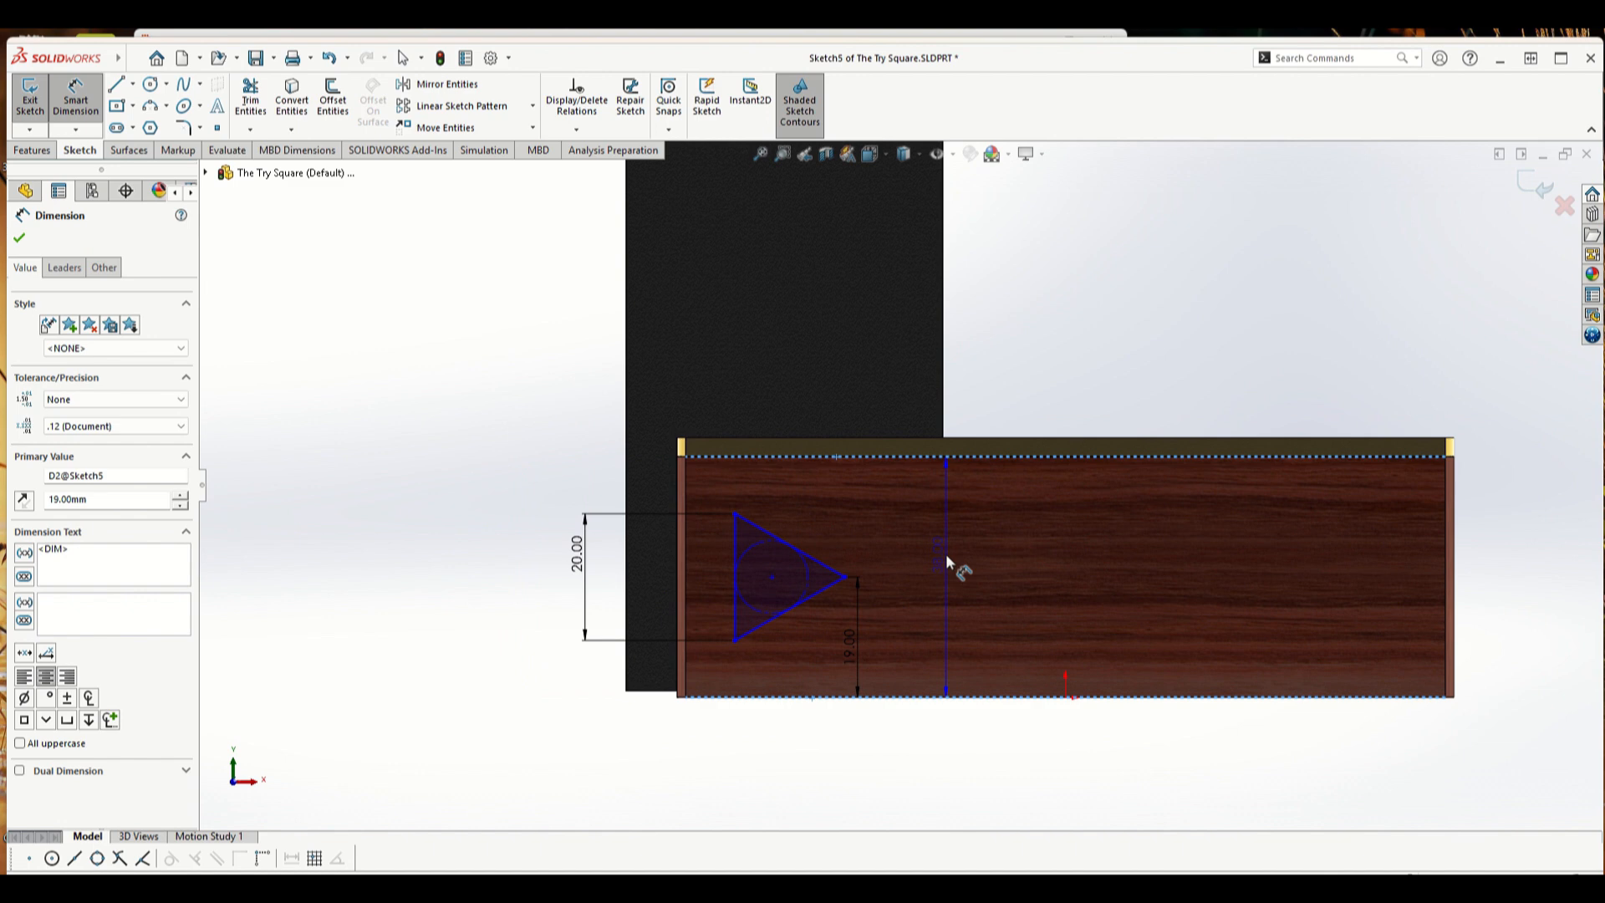
{"action": "key", "text": "Escape"}
- Dimension the triangle's vertical side 16 mm from the stock's end edge and convert the triangle's three sides to construction geometry
{"action": "scroll", "coordinate": [936, 558], "scroll_direction": "down", "scroll_amount": 3}
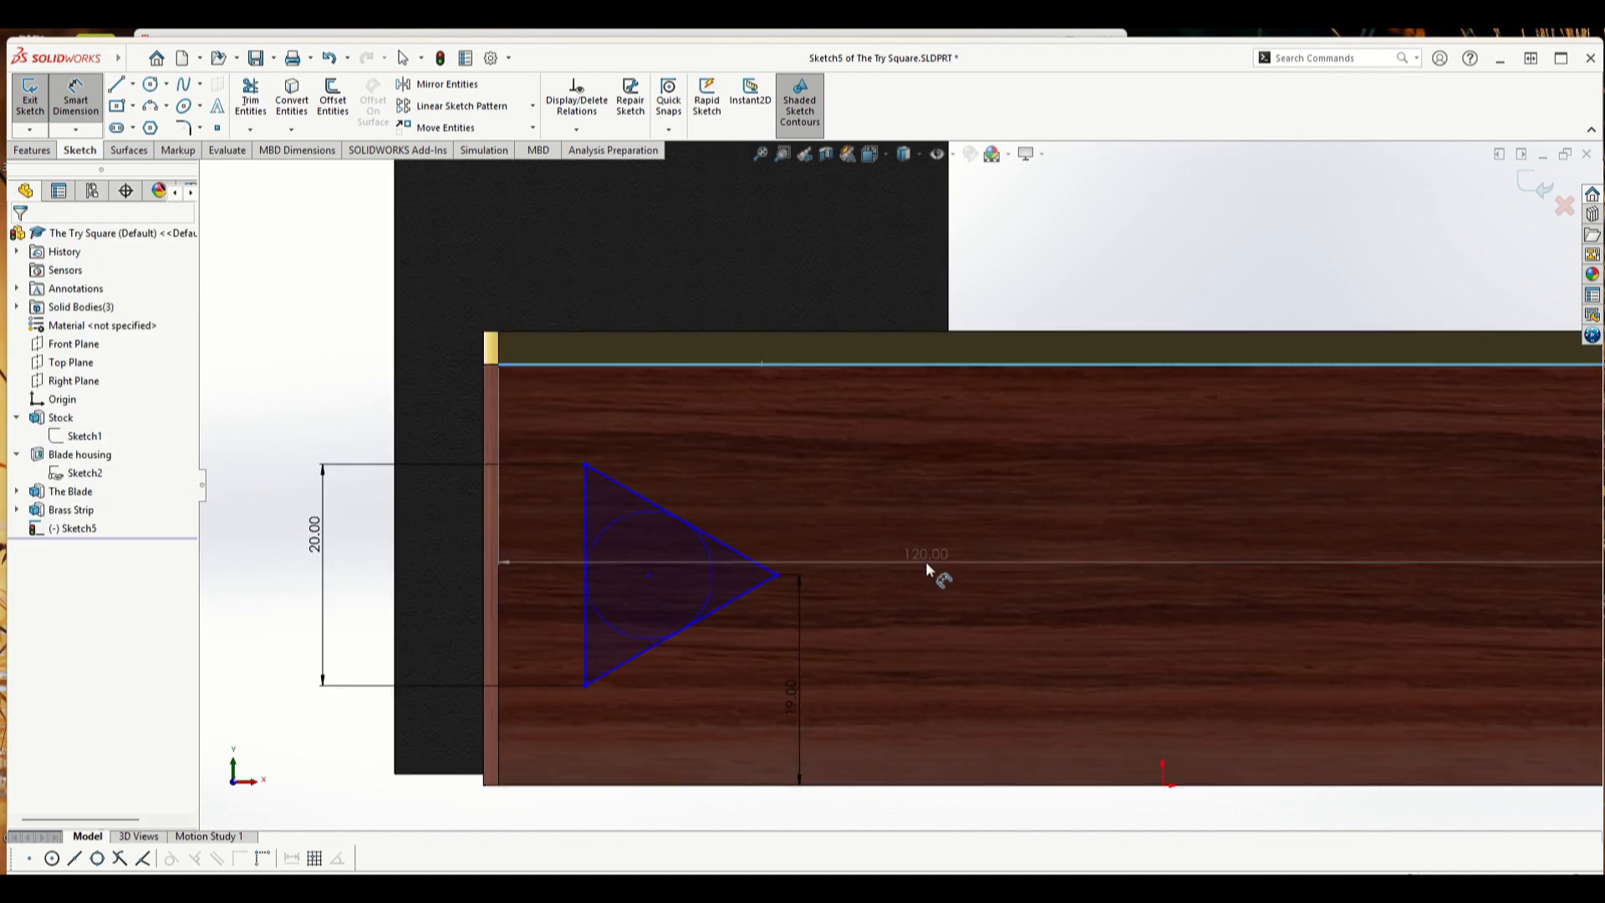
{"action": "left_click", "coordinate": [587, 535]}
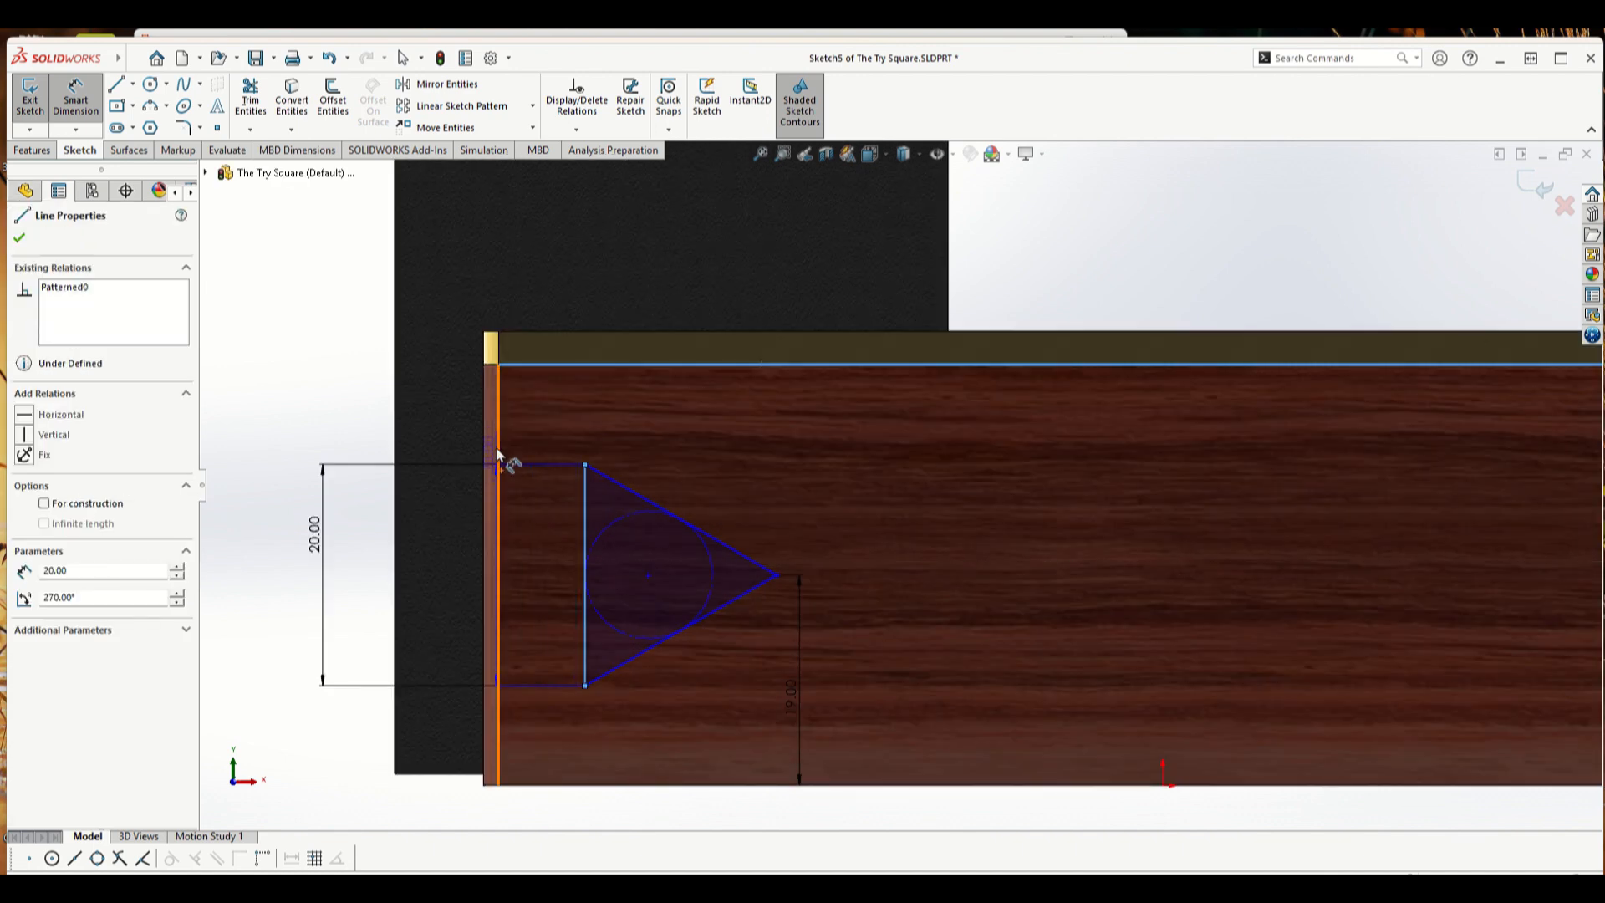
{"action": "left_click", "coordinate": [499, 420]}
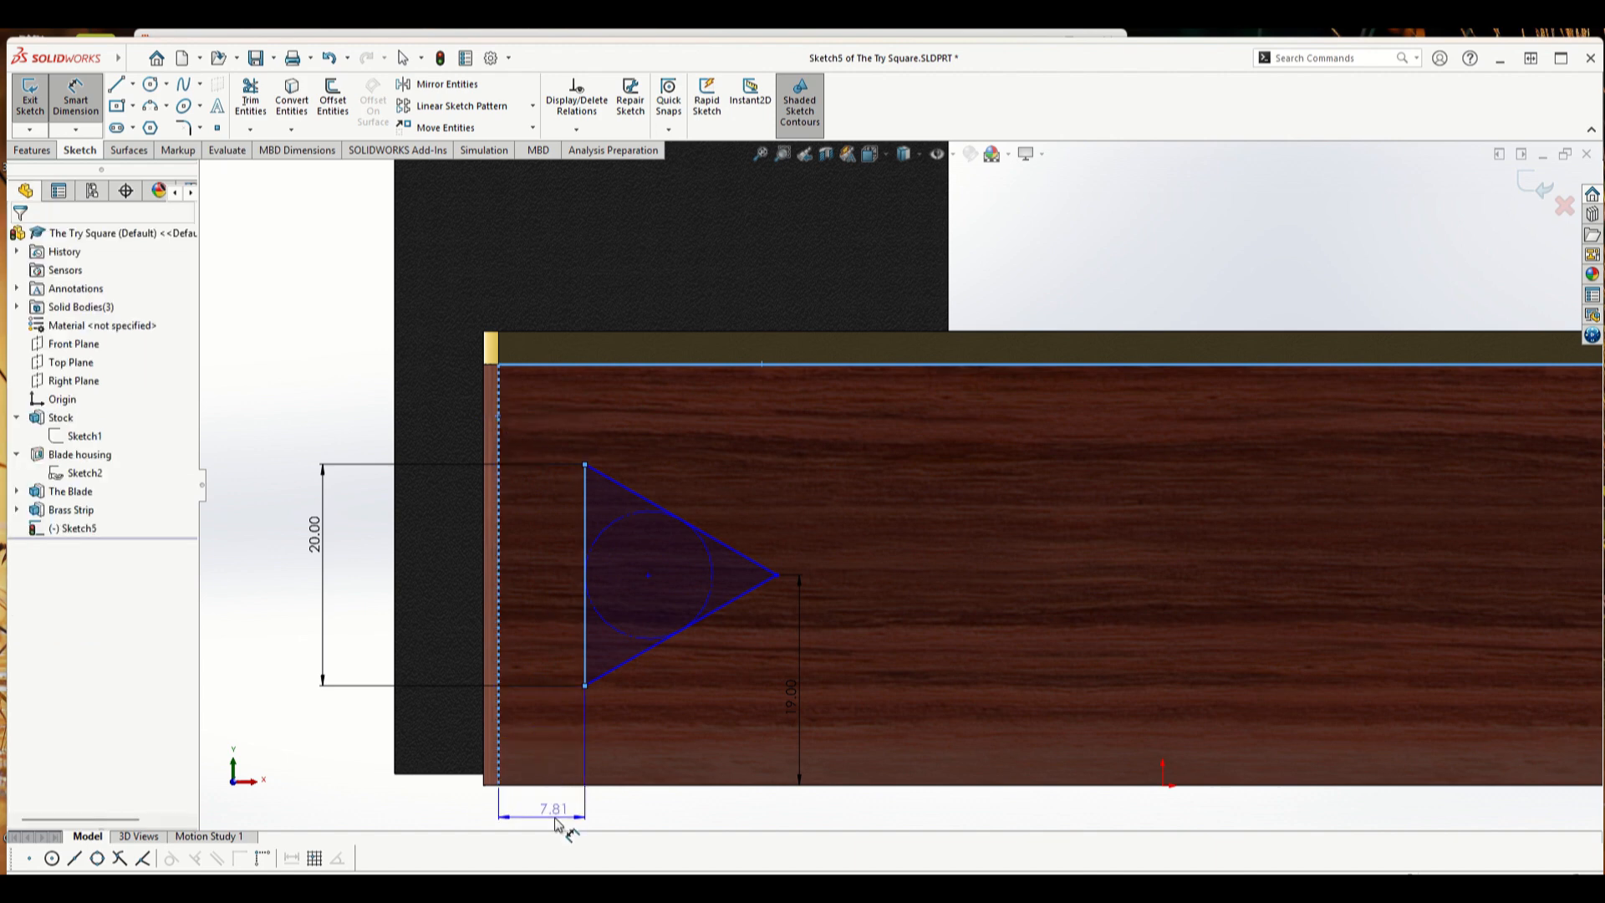
{"action": "left_click", "coordinate": [558, 815]}
{"action": "type", "text": "16"}
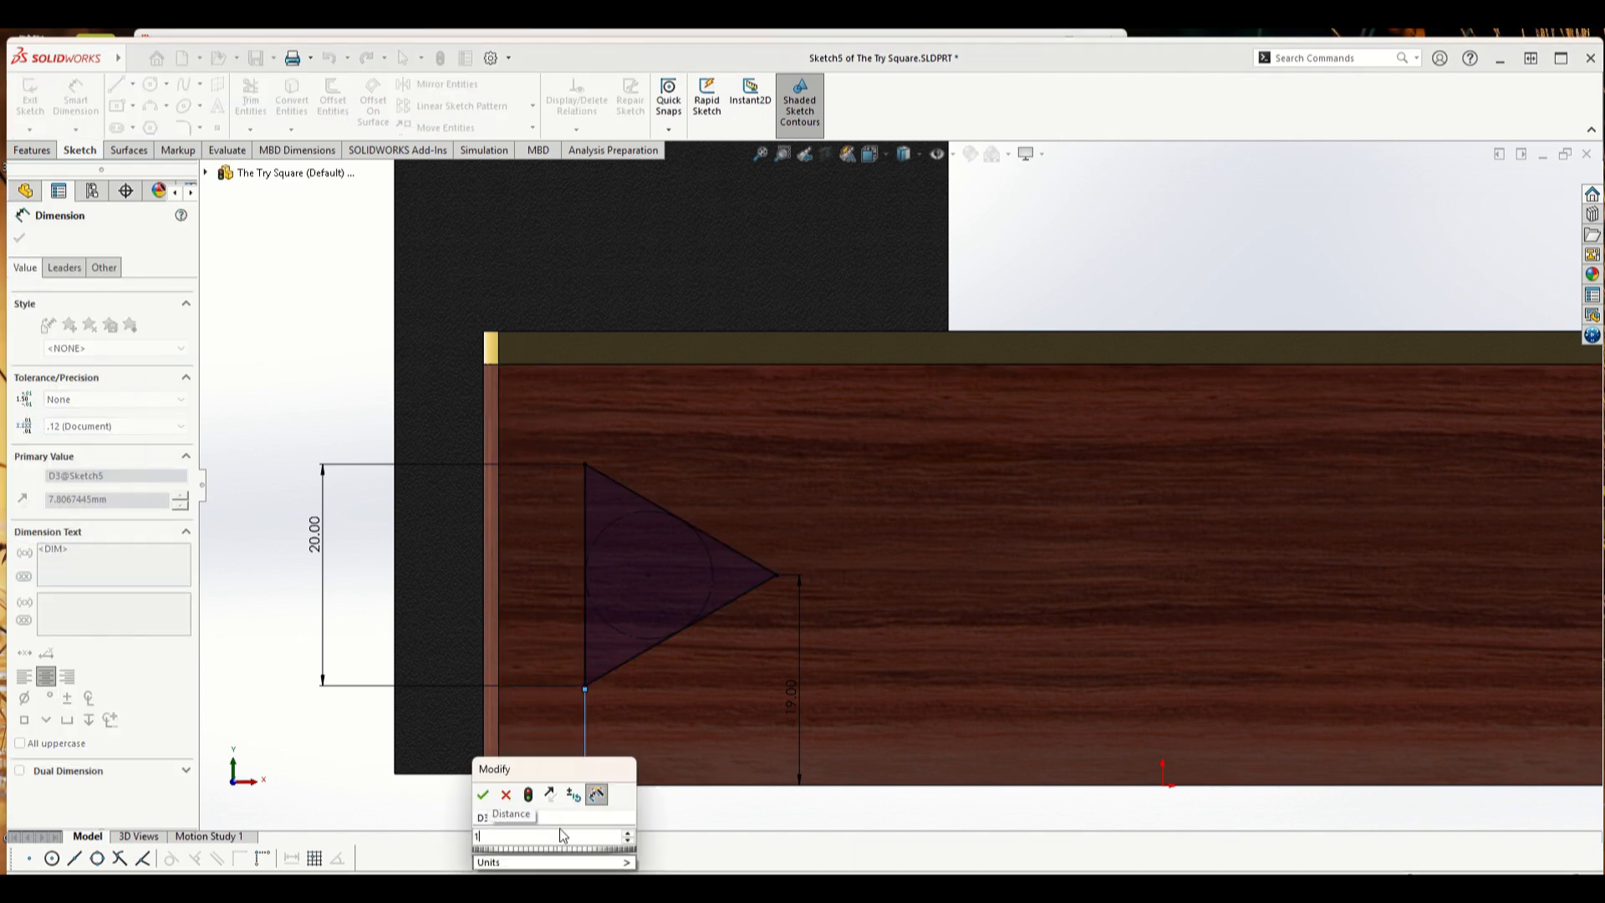
{"action": "key", "text": "Return"}
{"action": "key", "text": "Escape"}
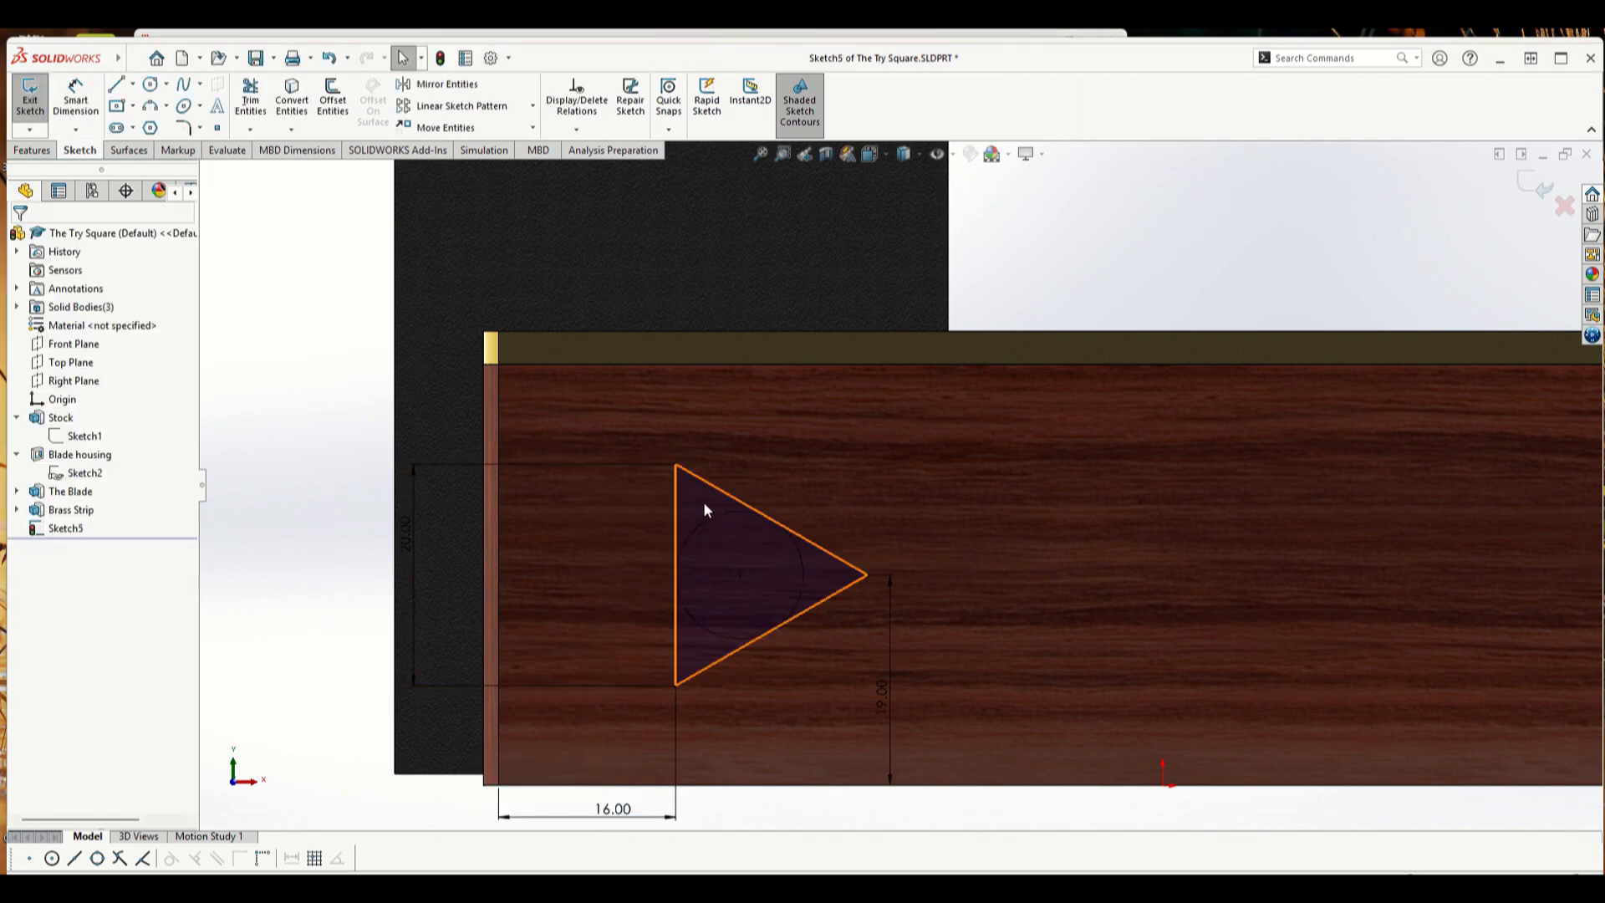
{"action": "left_click", "coordinate": [704, 500]}
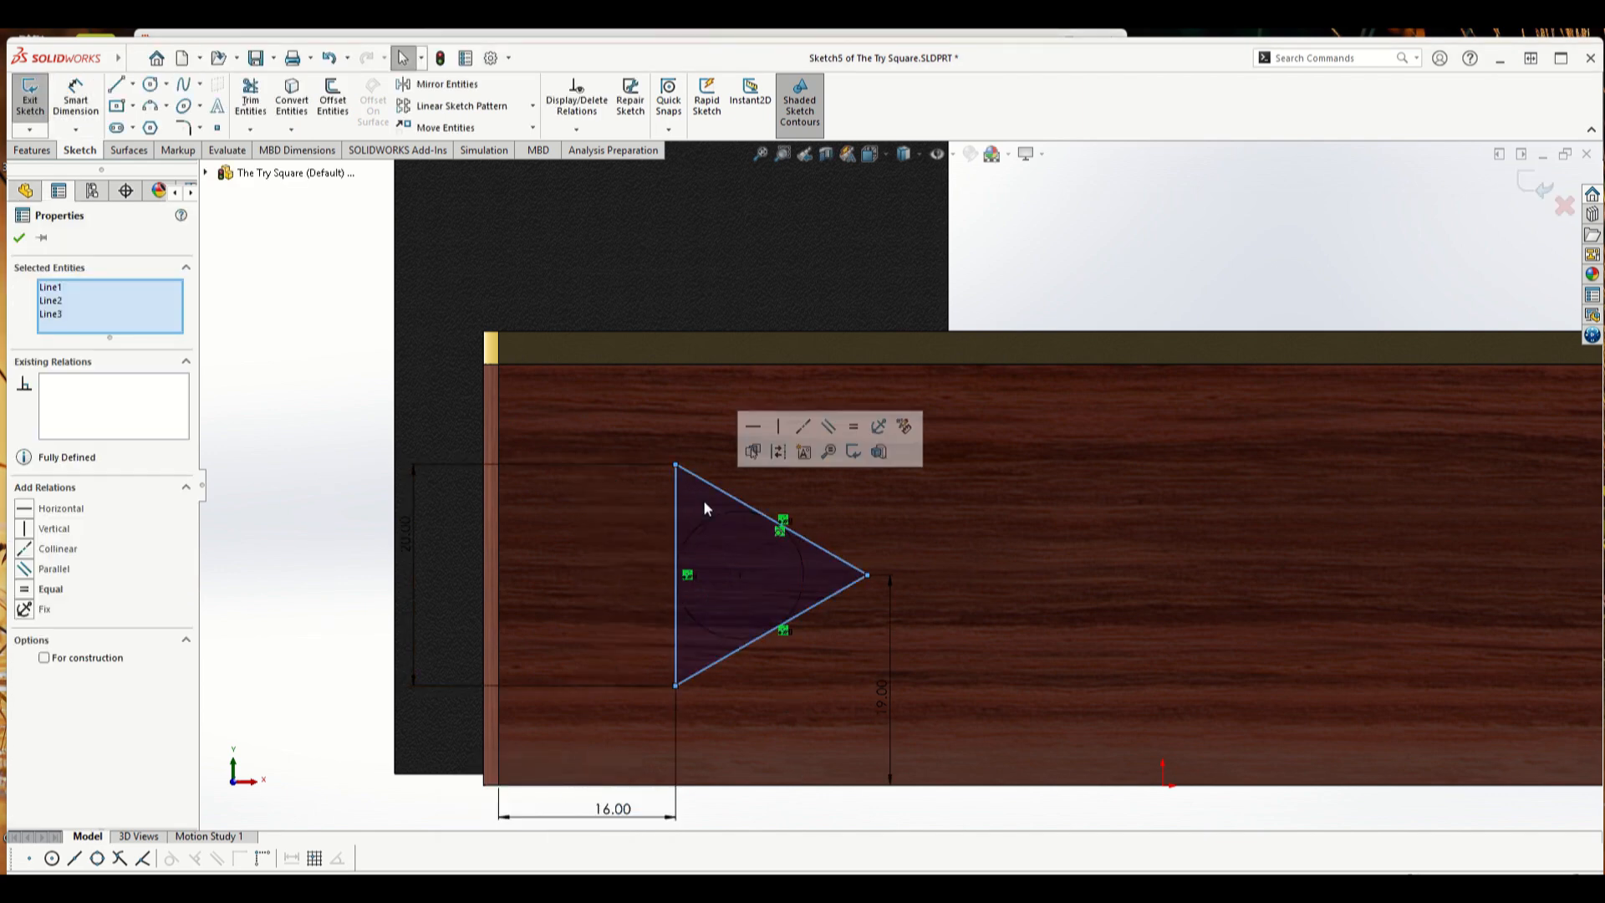
{"action": "left_click", "coordinate": [776, 454]}
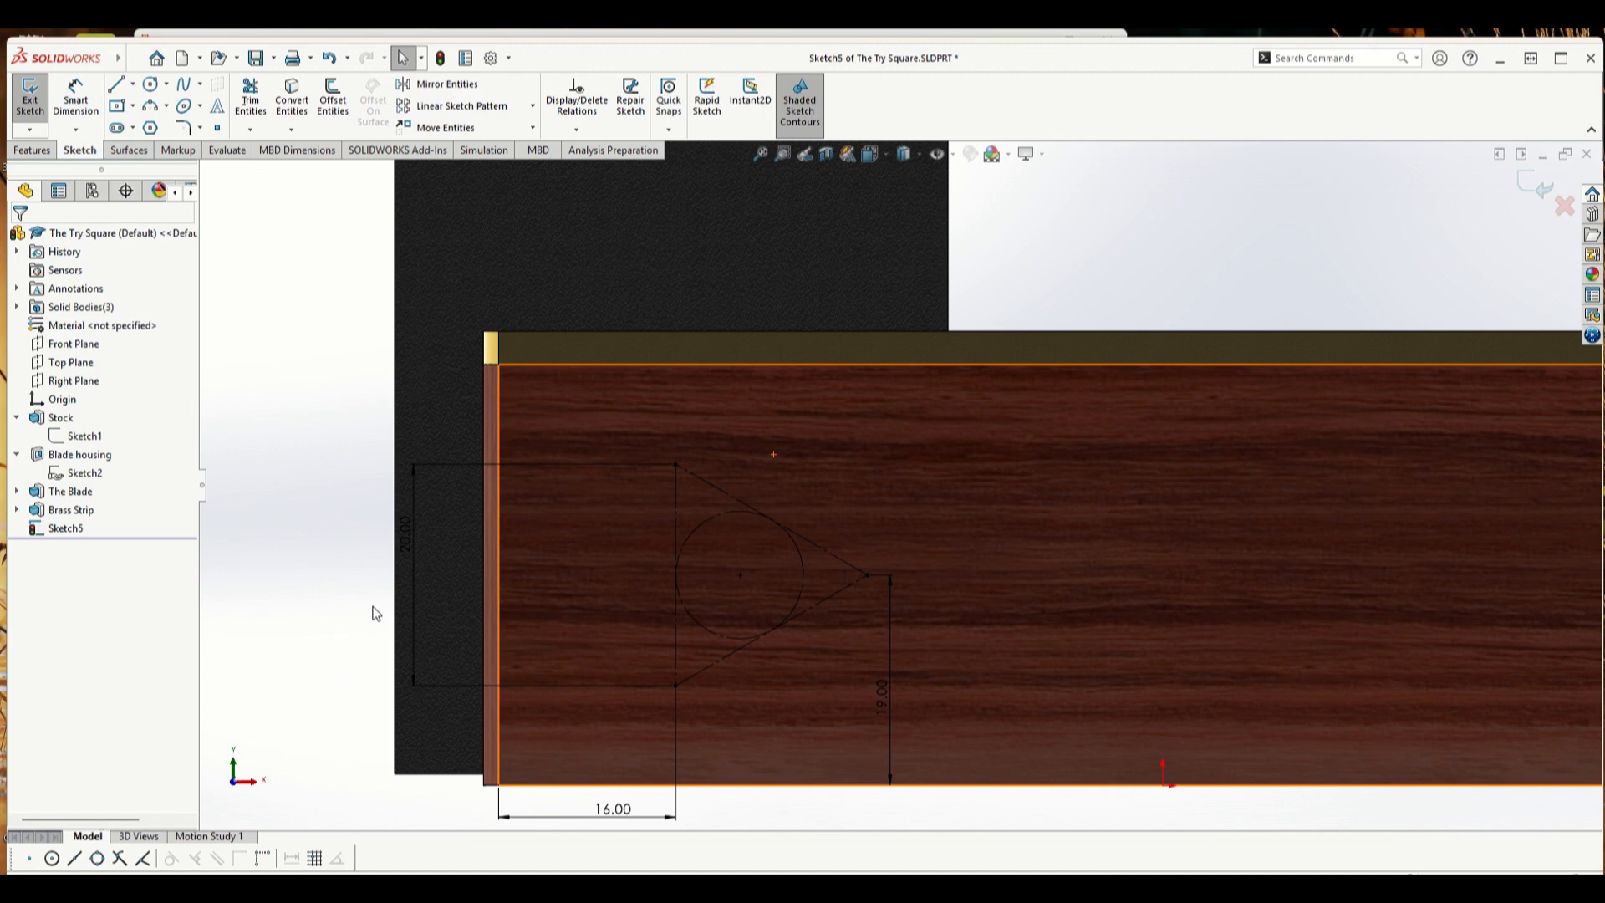
- Sketch a horizontal construction midpoint line about 11.55 mm long, centred on the triangle's upper corner
{"action": "left_click", "coordinate": [133, 85]}
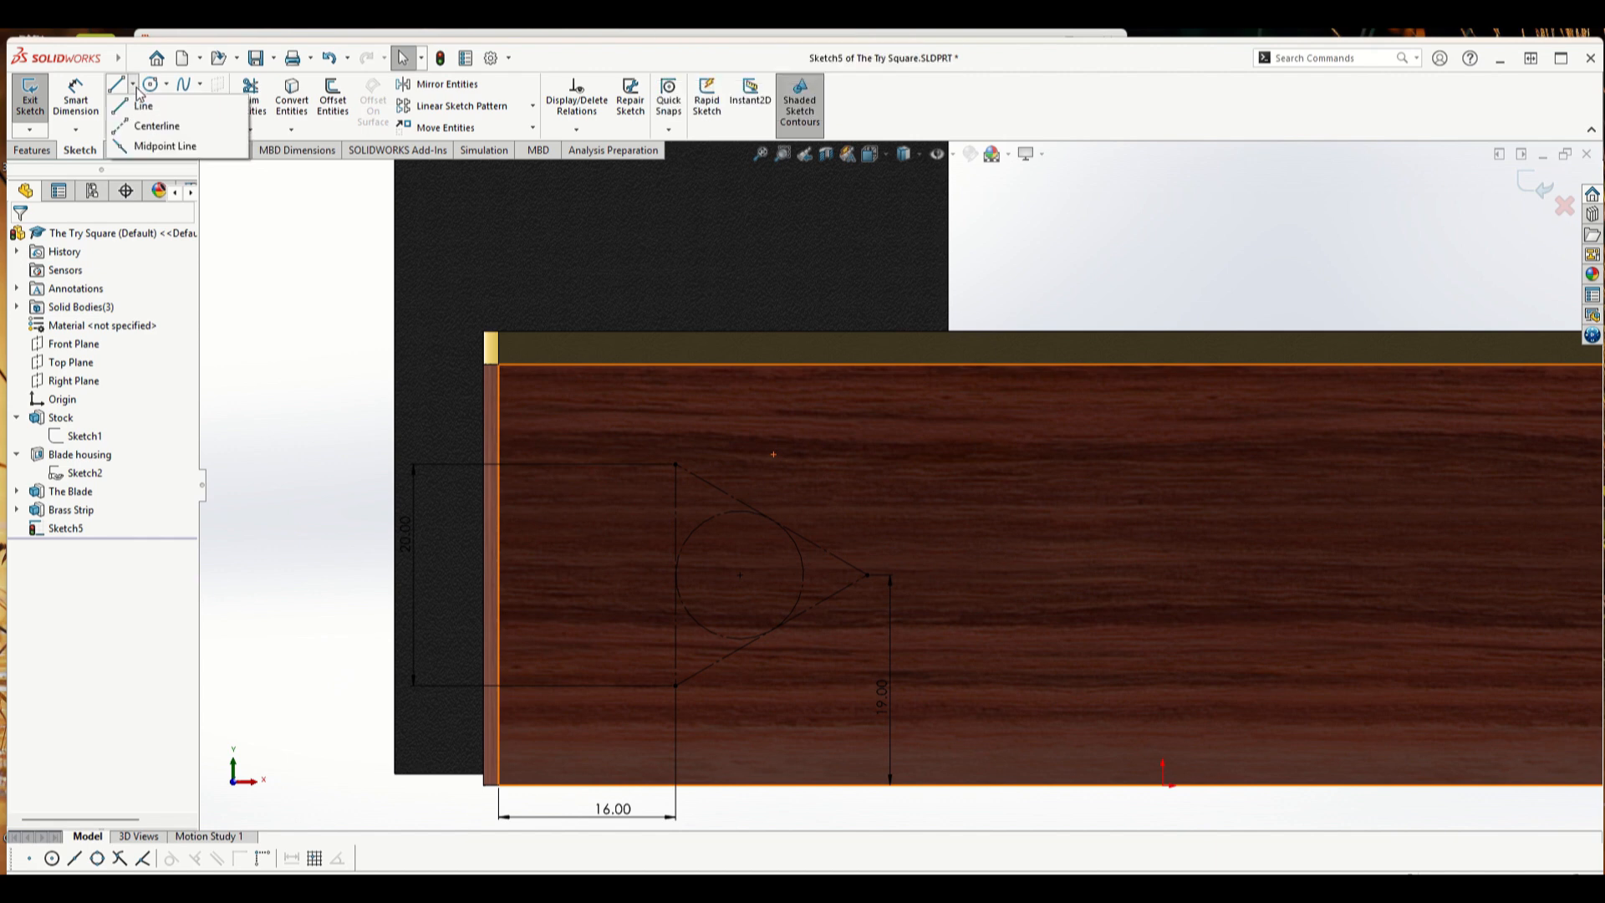
{"action": "left_click", "coordinate": [144, 147]}
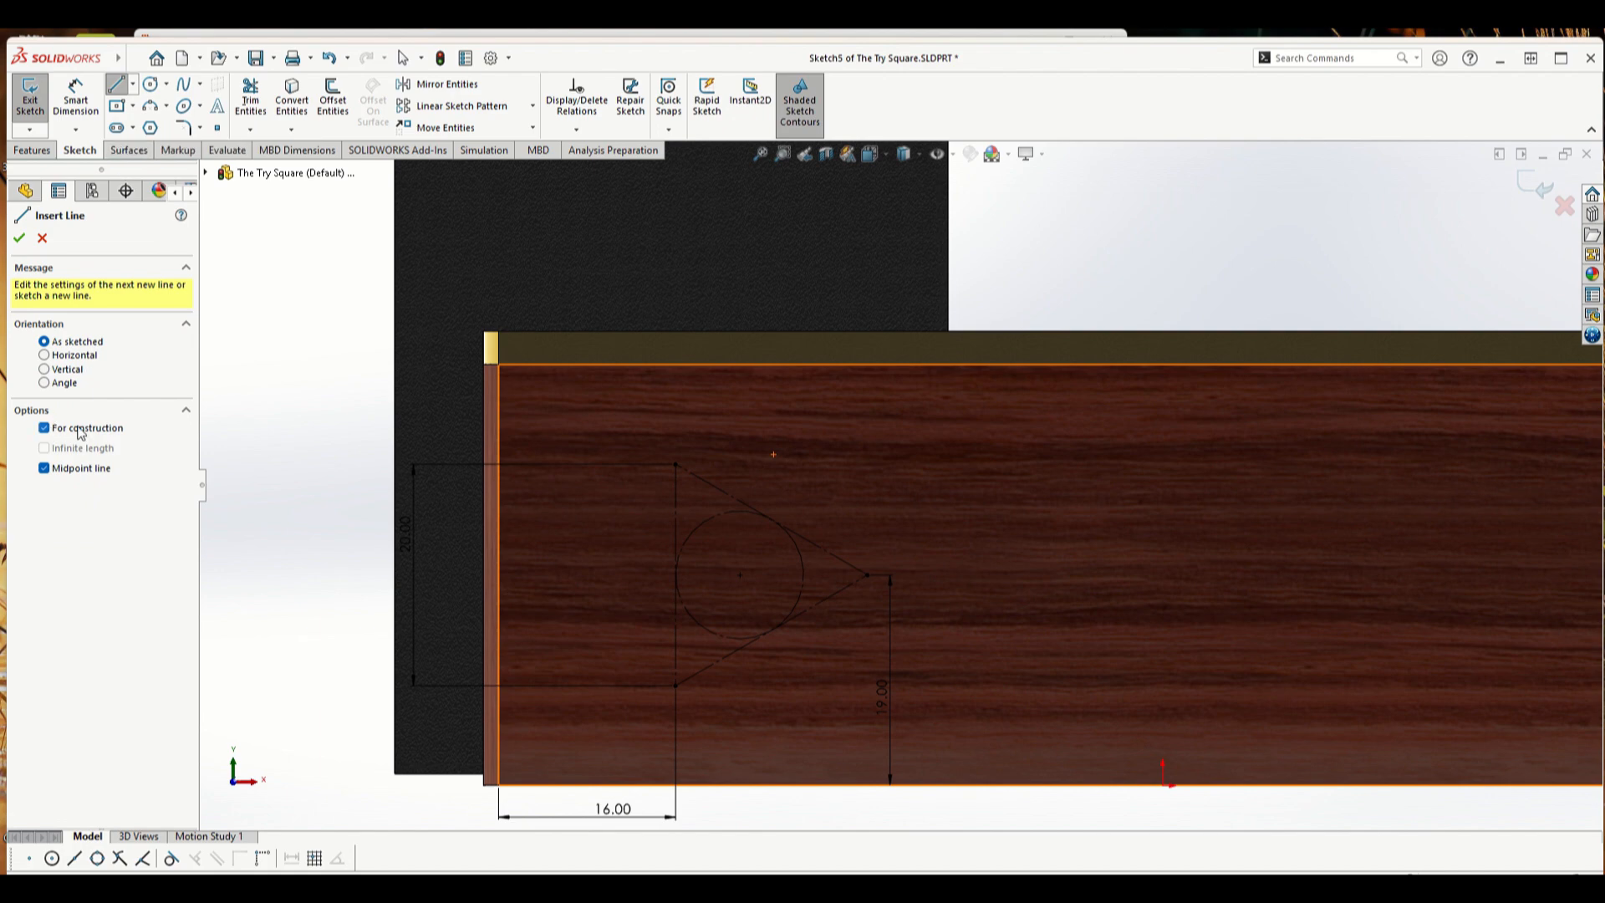
{"action": "scroll", "coordinate": [679, 468], "scroll_direction": "down", "scroll_amount": 3}
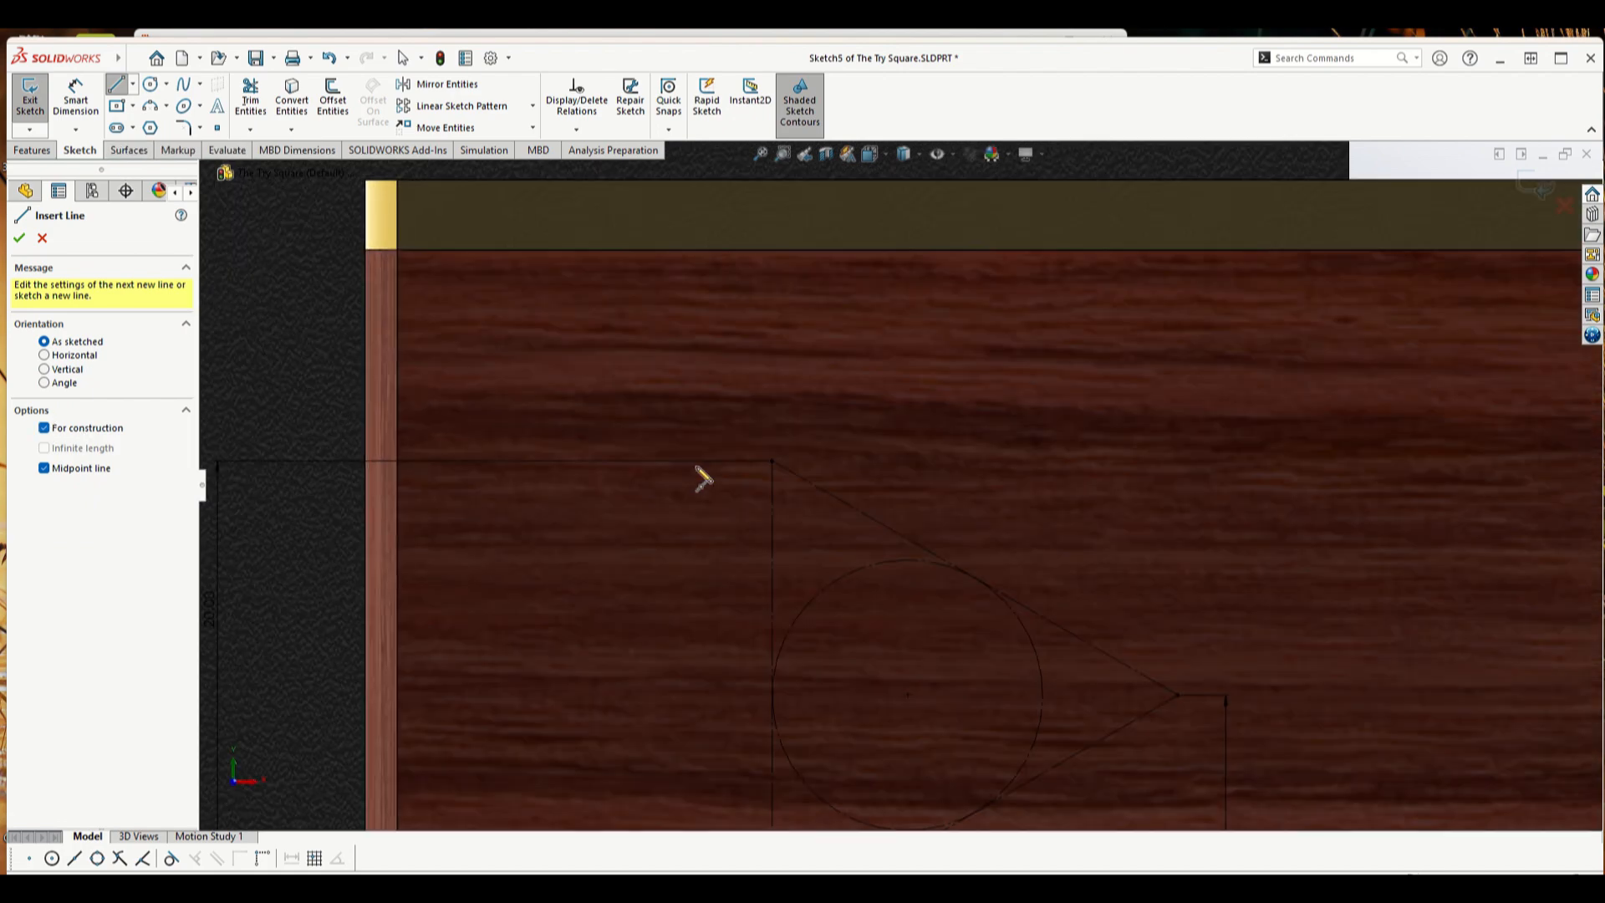
{"action": "left_click", "coordinate": [772, 460]}
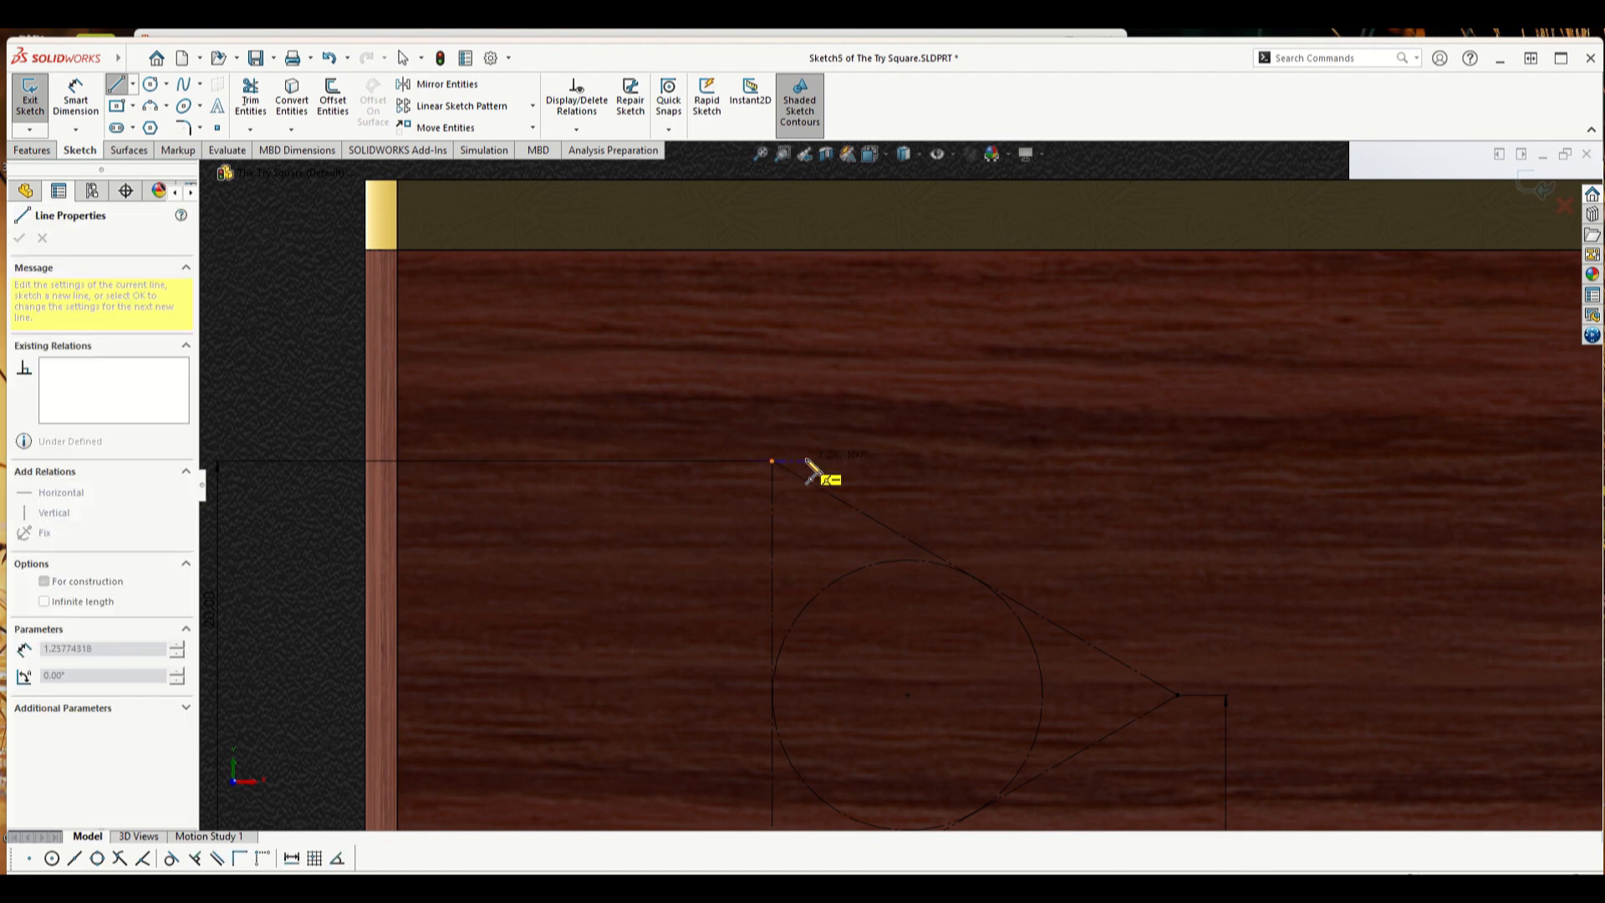
{"action": "left_click", "coordinate": [907, 461]}
{"action": "scroll", "coordinate": [915, 470], "scroll_direction": "up", "scroll_amount": 2}
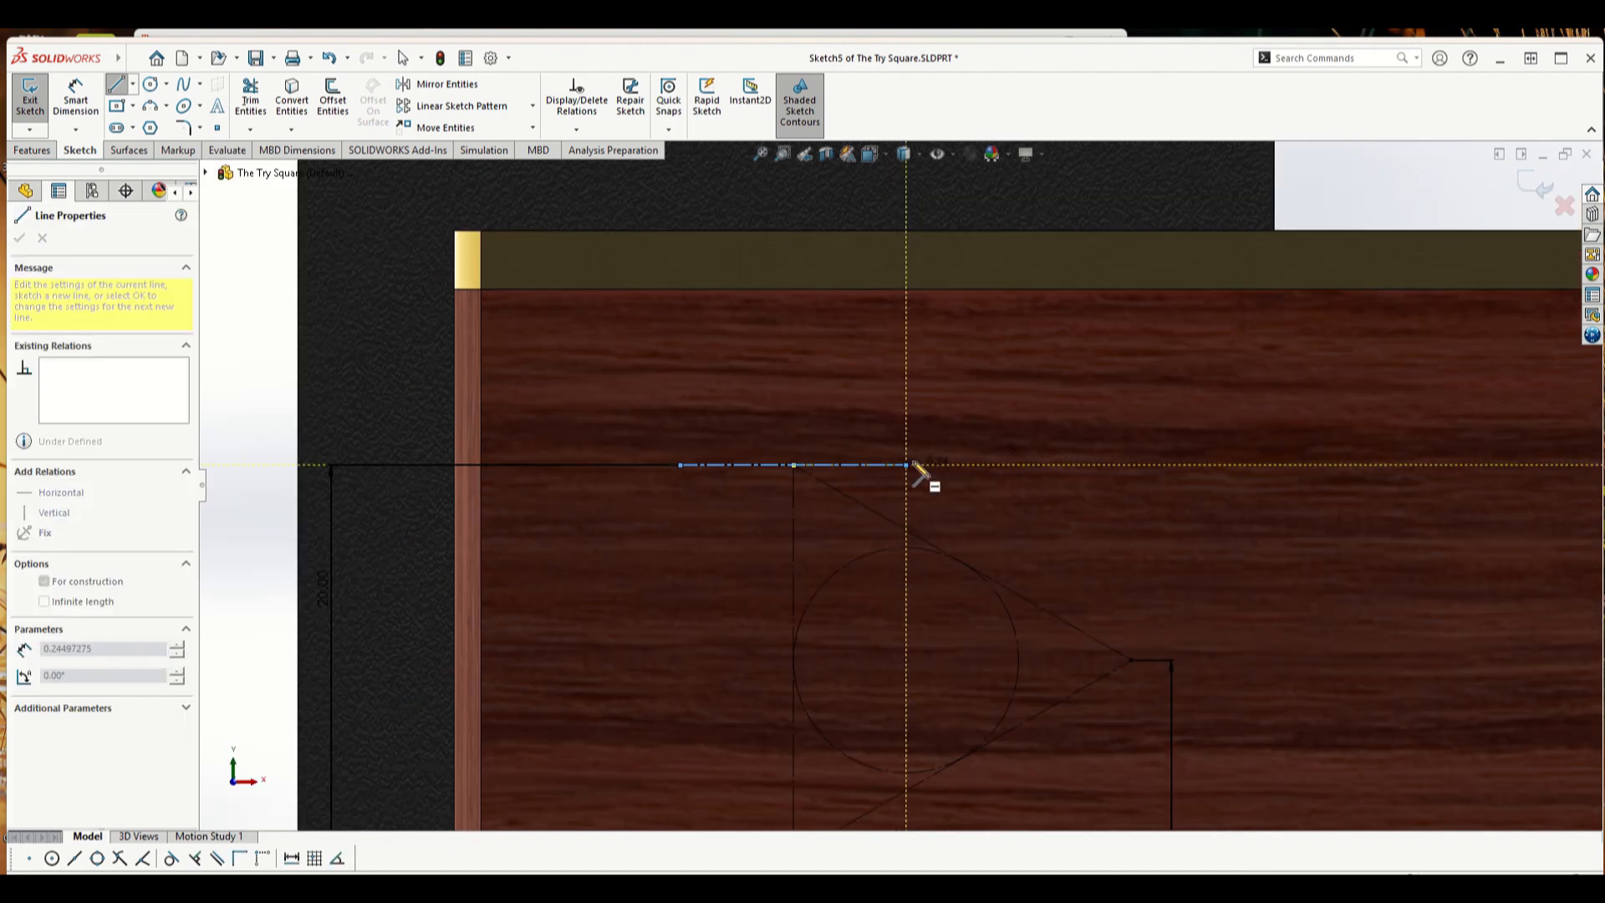
- Set the display style to Hidden Lines Removed and delete the stray vertical construction line above the triangle
{"action": "mouse_move", "coordinate": [923, 150]}
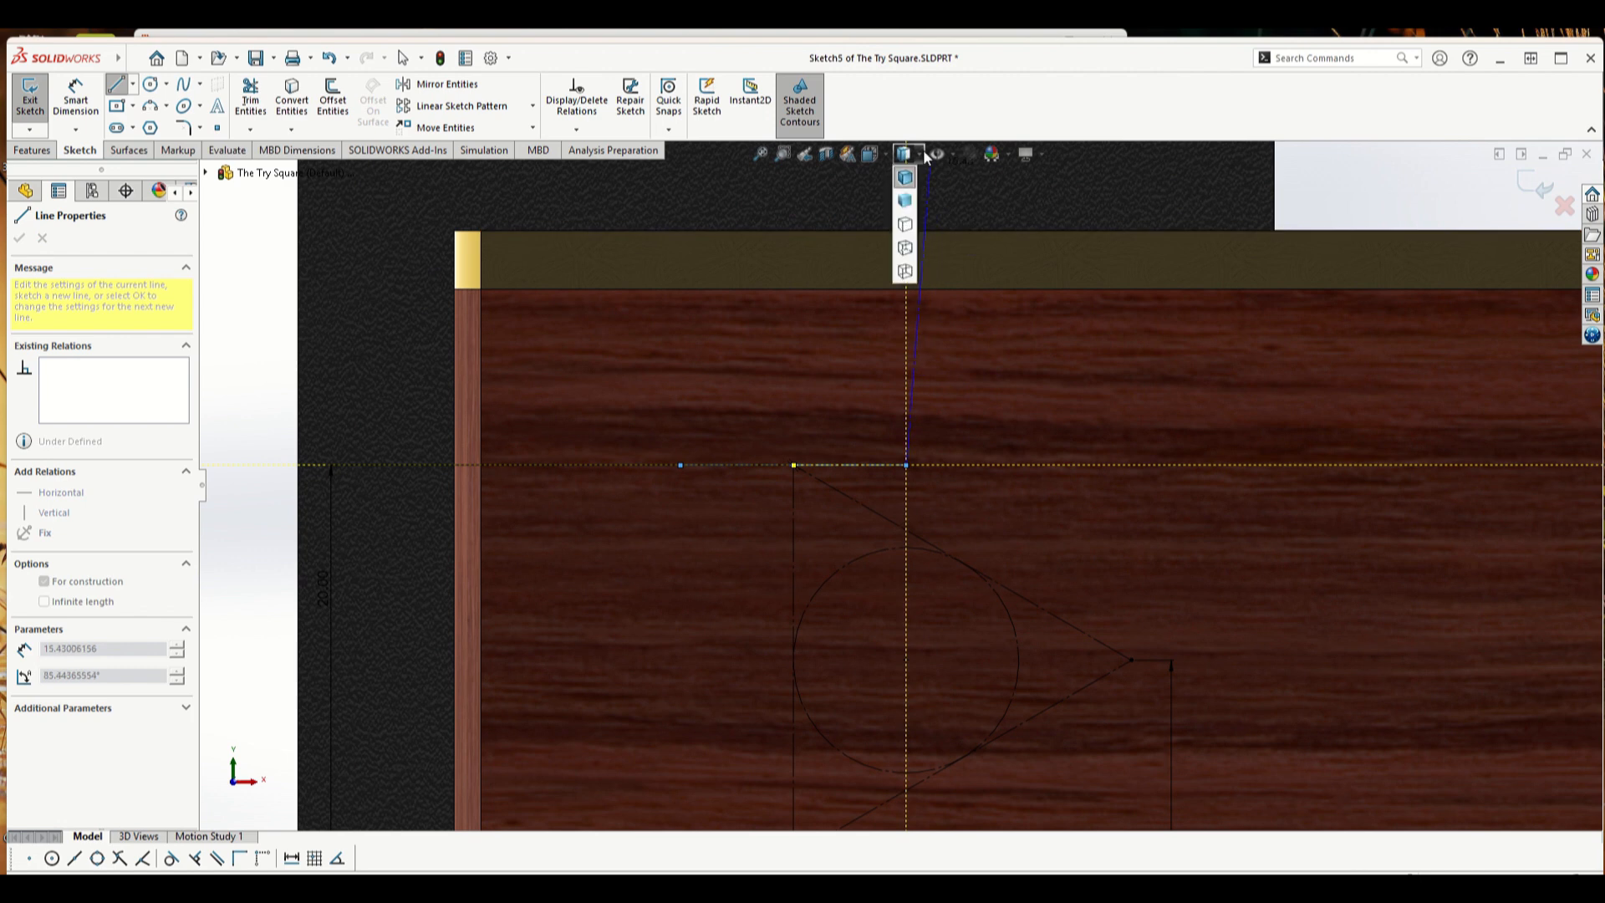
{"action": "left_click", "coordinate": [905, 229]}
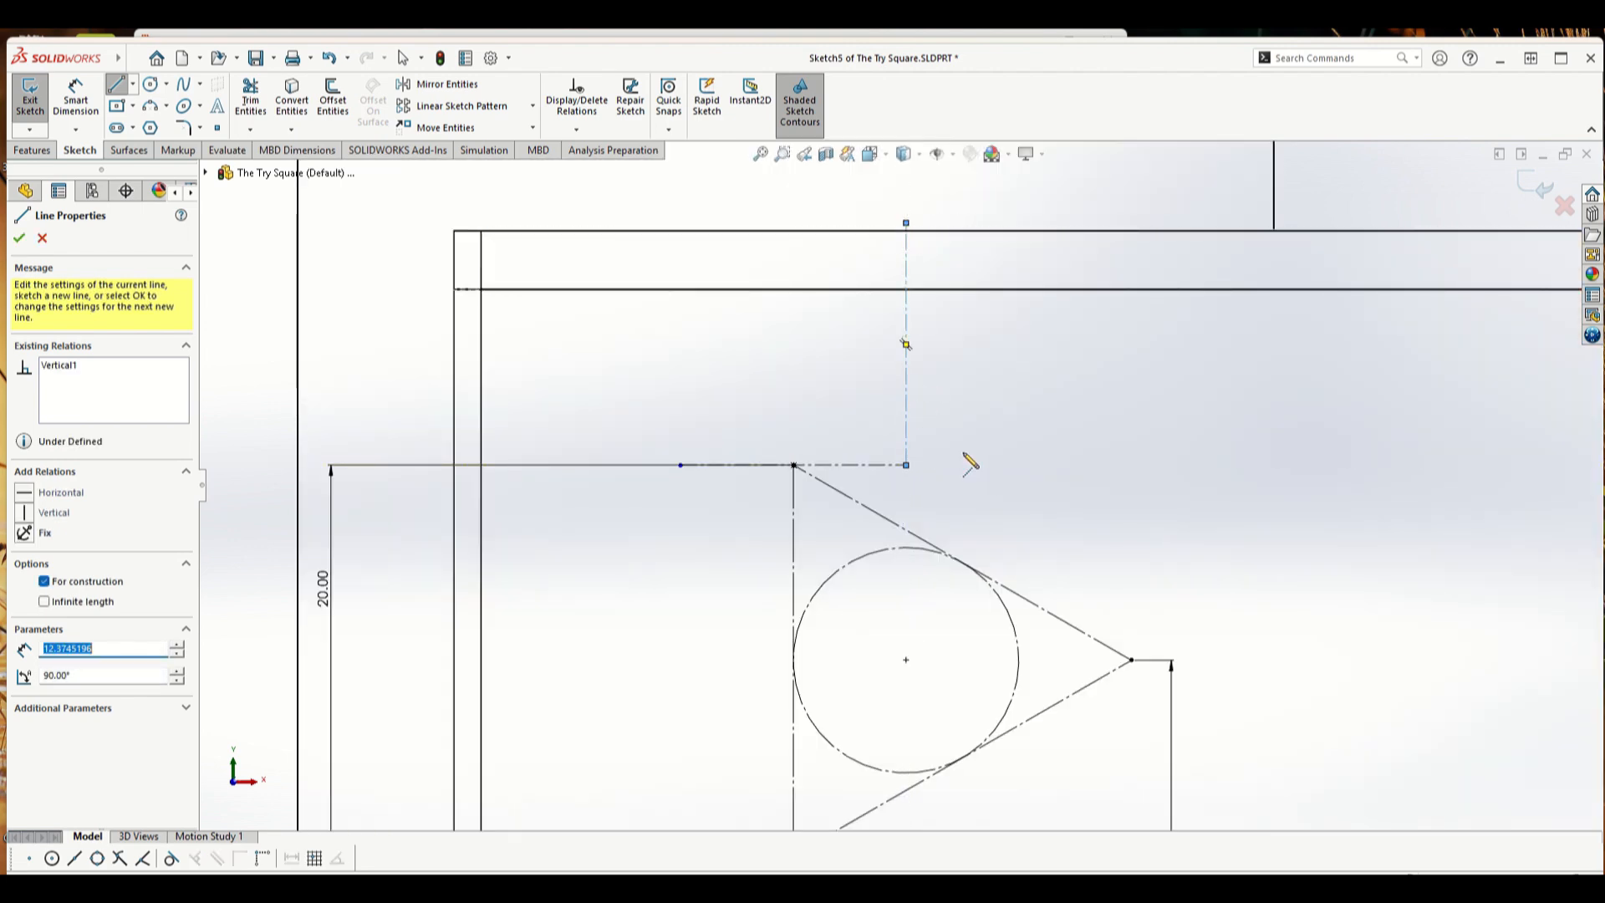
{"action": "scroll", "coordinate": [970, 464], "scroll_direction": "up", "scroll_amount": 2}
{"action": "key", "text": "Escape"}
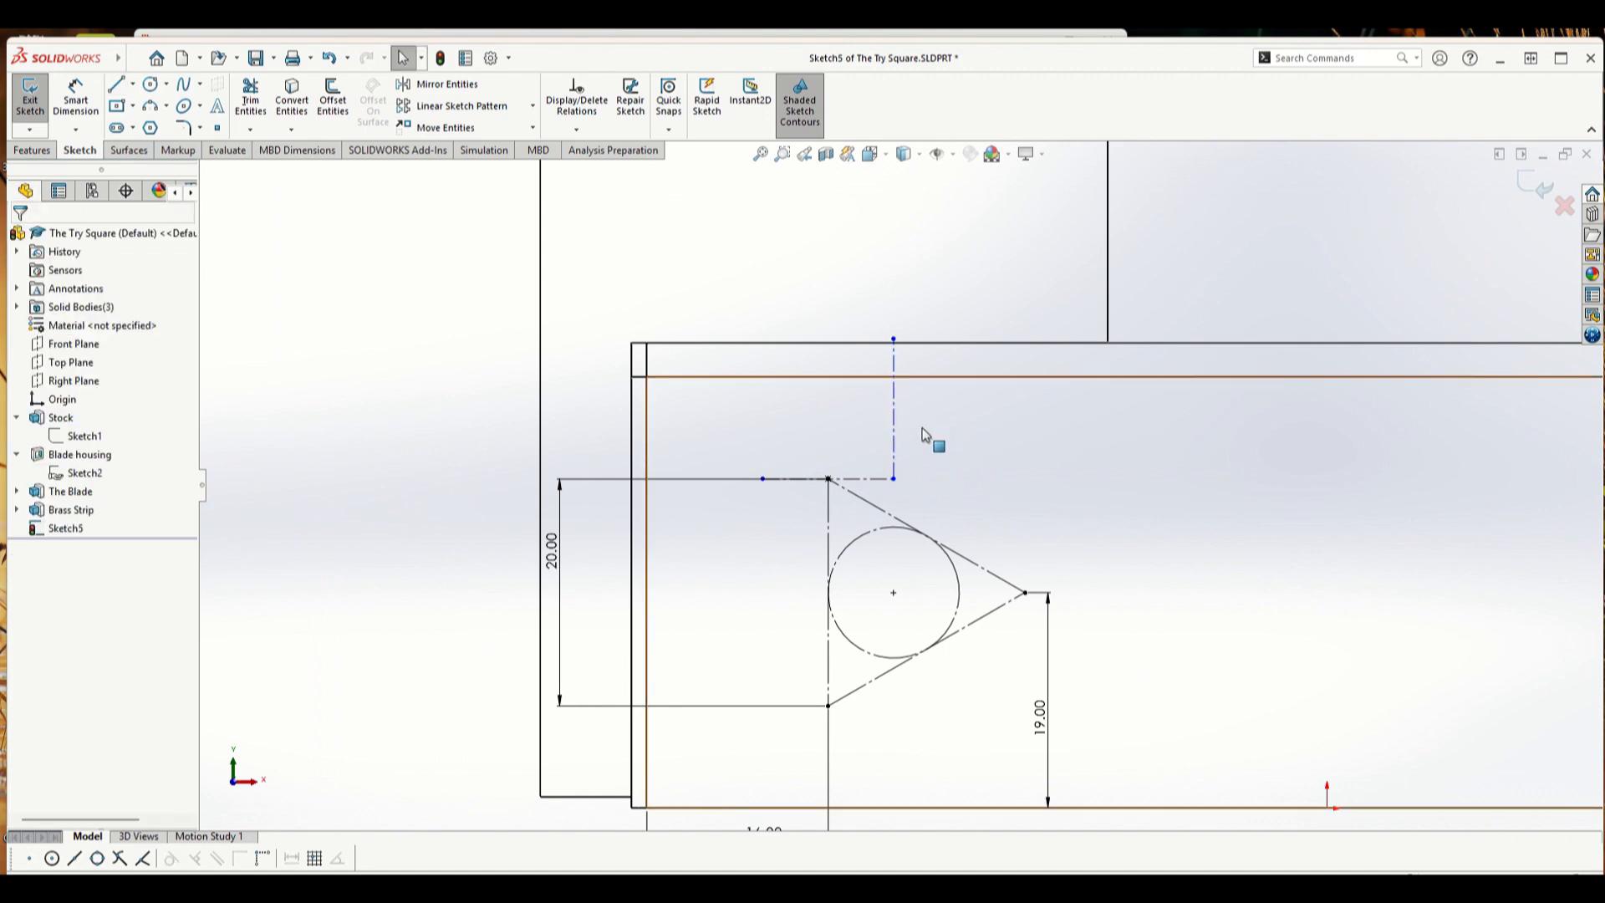
{"action": "left_click", "coordinate": [896, 398]}
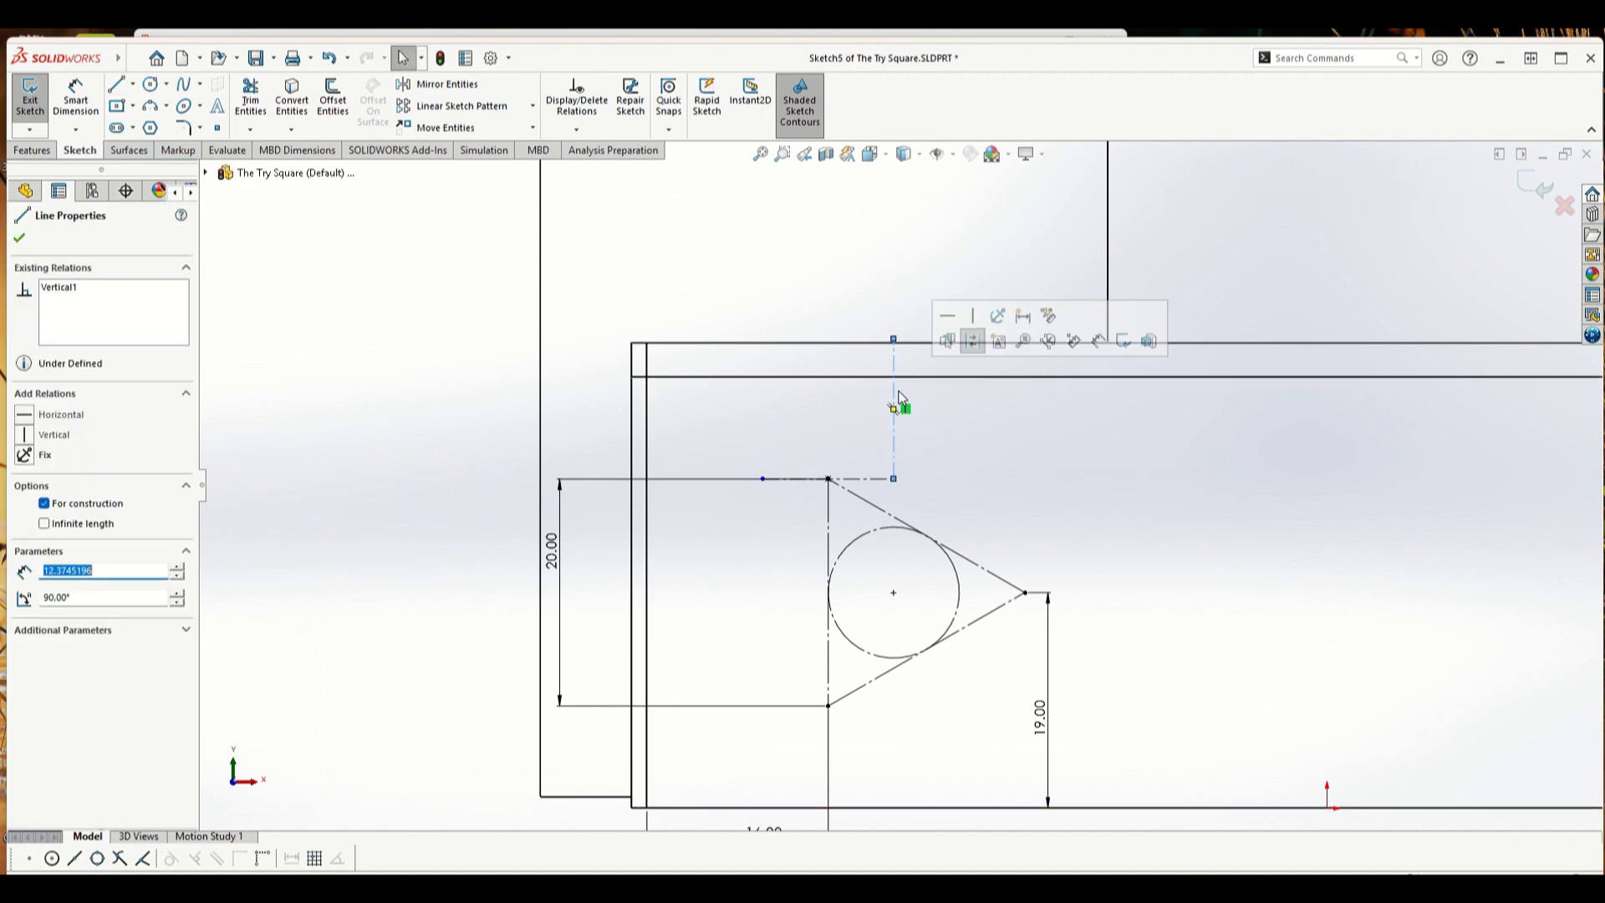
{"action": "key", "text": "Delete"}
- Move the triangle's 20 mm dimension farther out from the stock's blade end
{"action": "scroll", "coordinate": [884, 479], "scroll_direction": "down", "scroll_amount": 3}
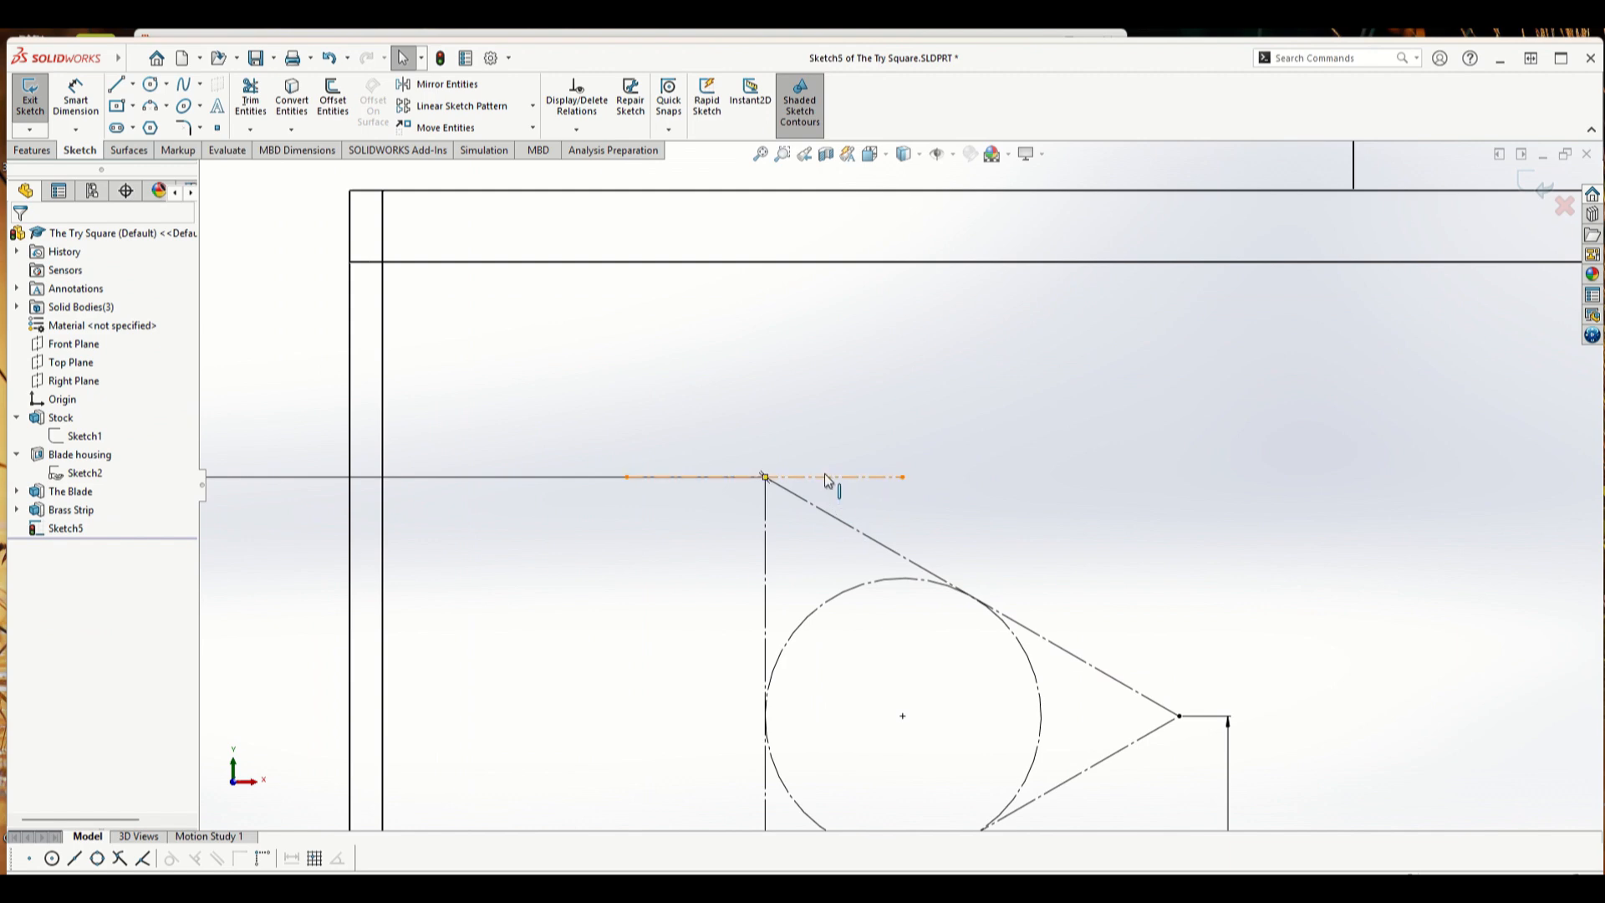
{"action": "left_click", "coordinate": [826, 480]}
{"action": "scroll", "coordinate": [894, 485], "scroll_direction": "up", "scroll_amount": 3}
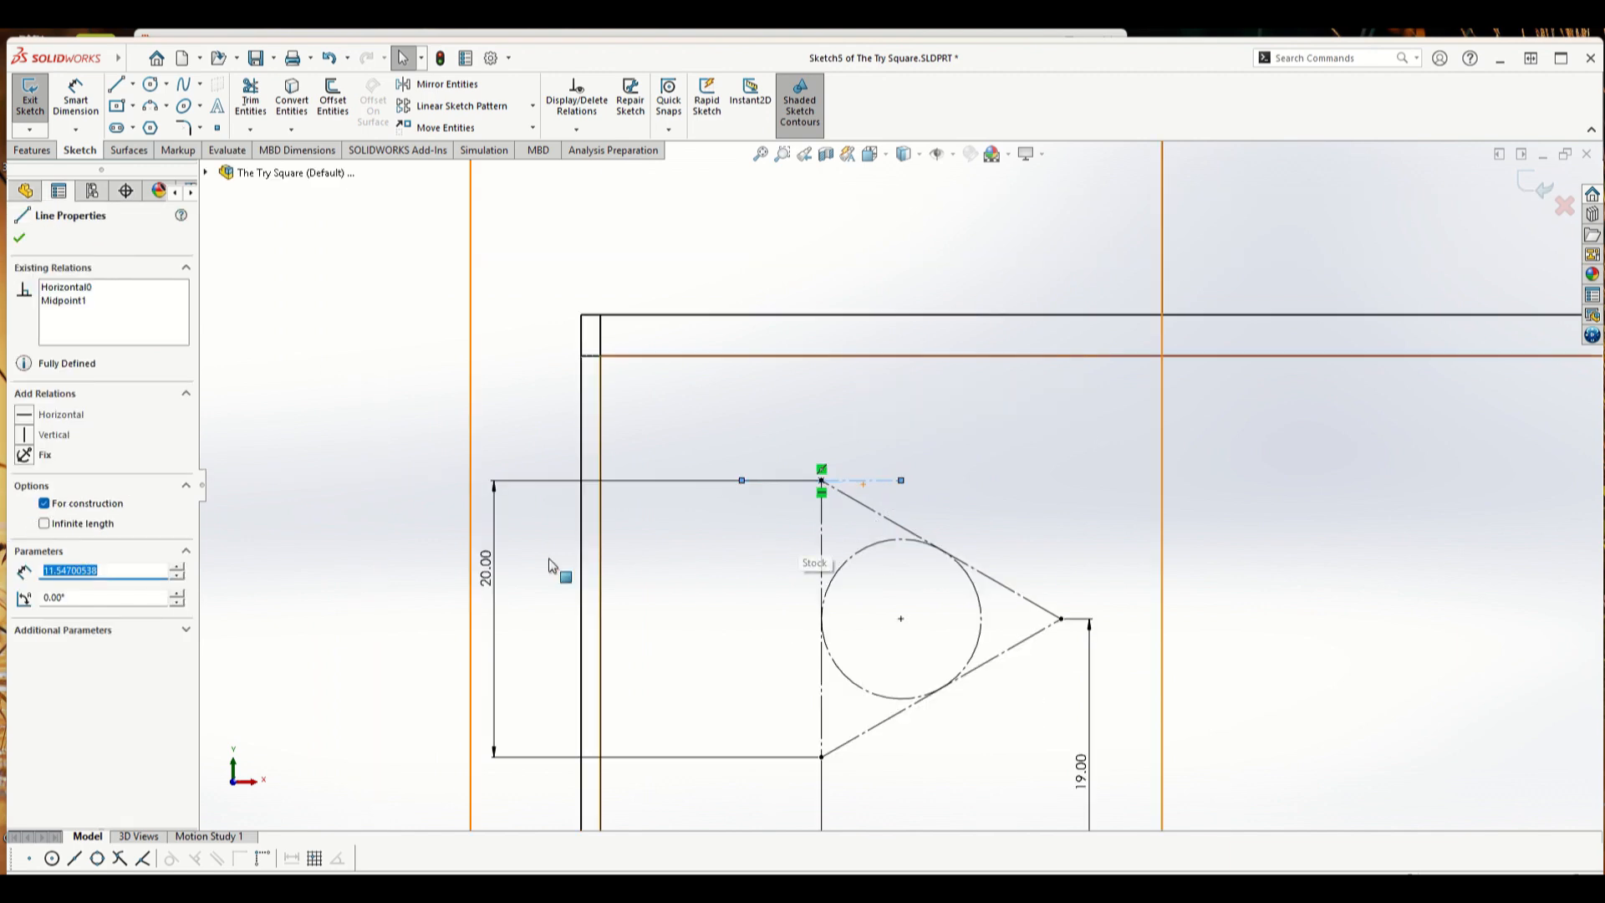
{"action": "left_click", "coordinate": [501, 577]}
{"action": "left_click_drag", "start_coordinate": [501, 577], "coordinate": [177, 550]}
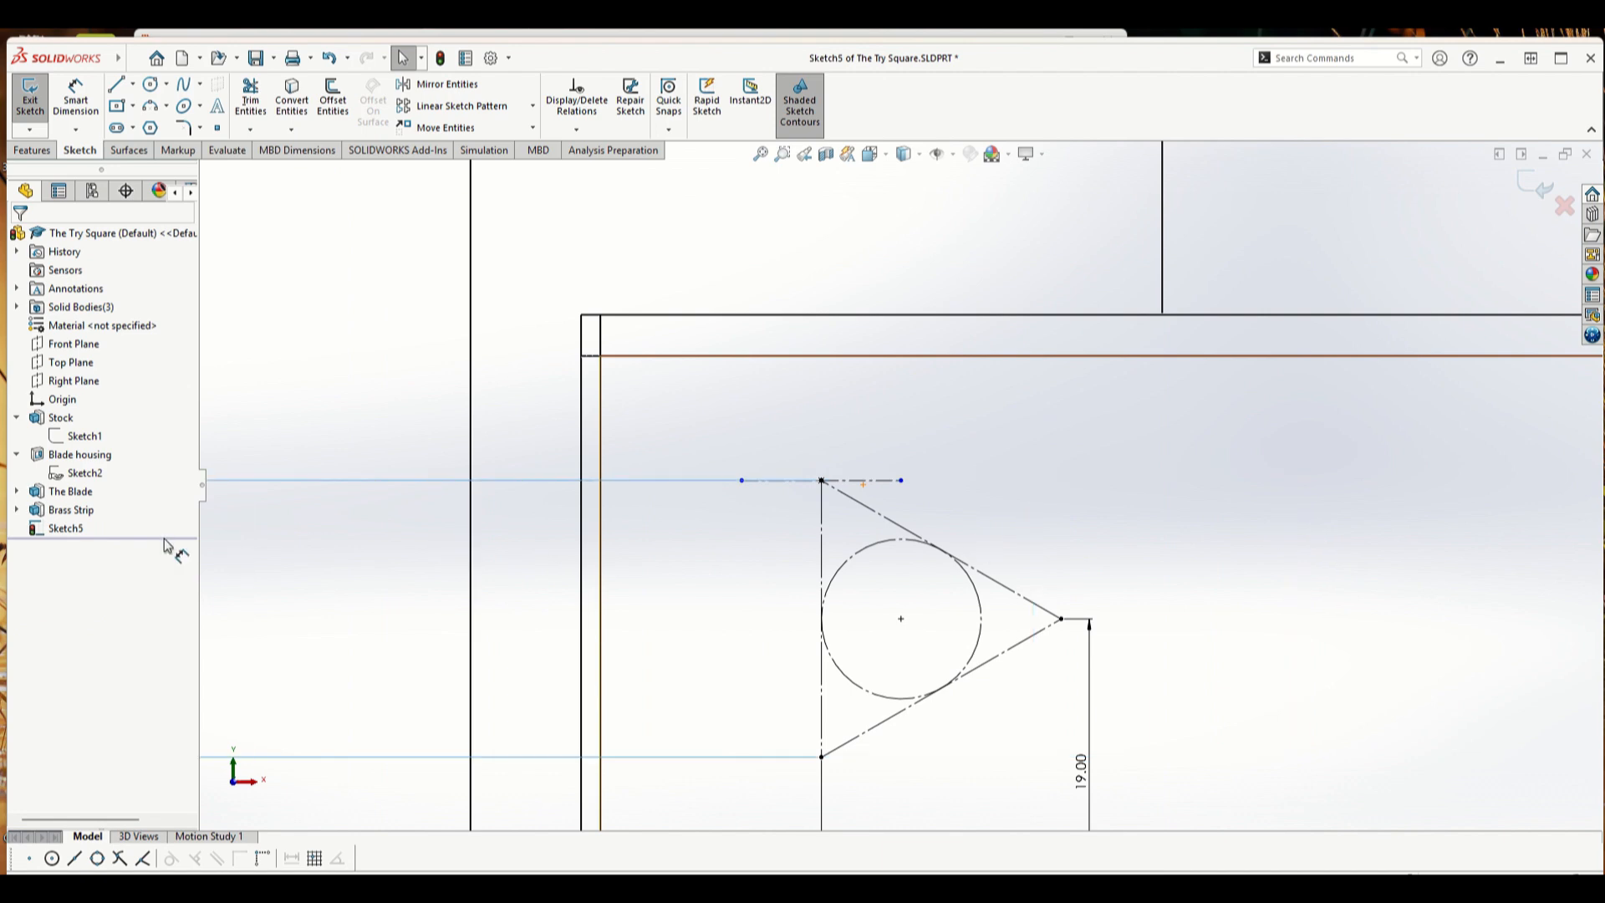
{"action": "left_click", "coordinate": [293, 417]}
{"action": "scroll", "coordinate": [1060, 506], "scroll_direction": "up", "scroll_amount": 3}
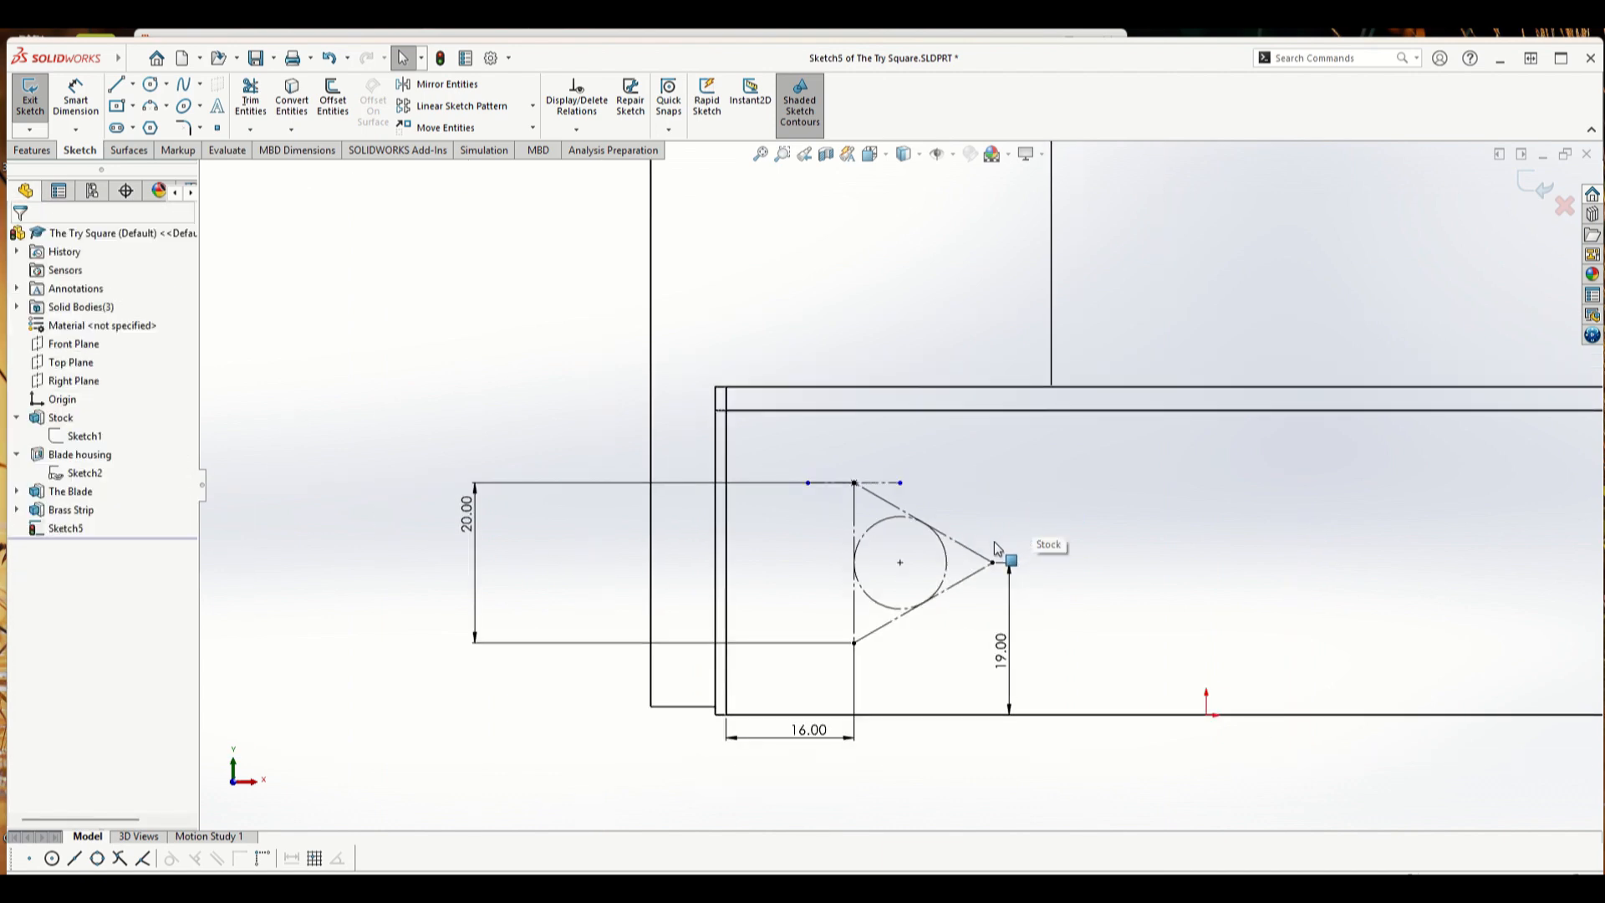
- Sketch a vertical construction midpoint line about 6.21 mm long, centred on the triangle's upper corner
{"action": "scroll", "coordinate": [1007, 548], "scroll_direction": "down", "scroll_amount": 3}
{"action": "scroll", "coordinate": [773, 418], "scroll_direction": "down", "scroll_amount": 2}
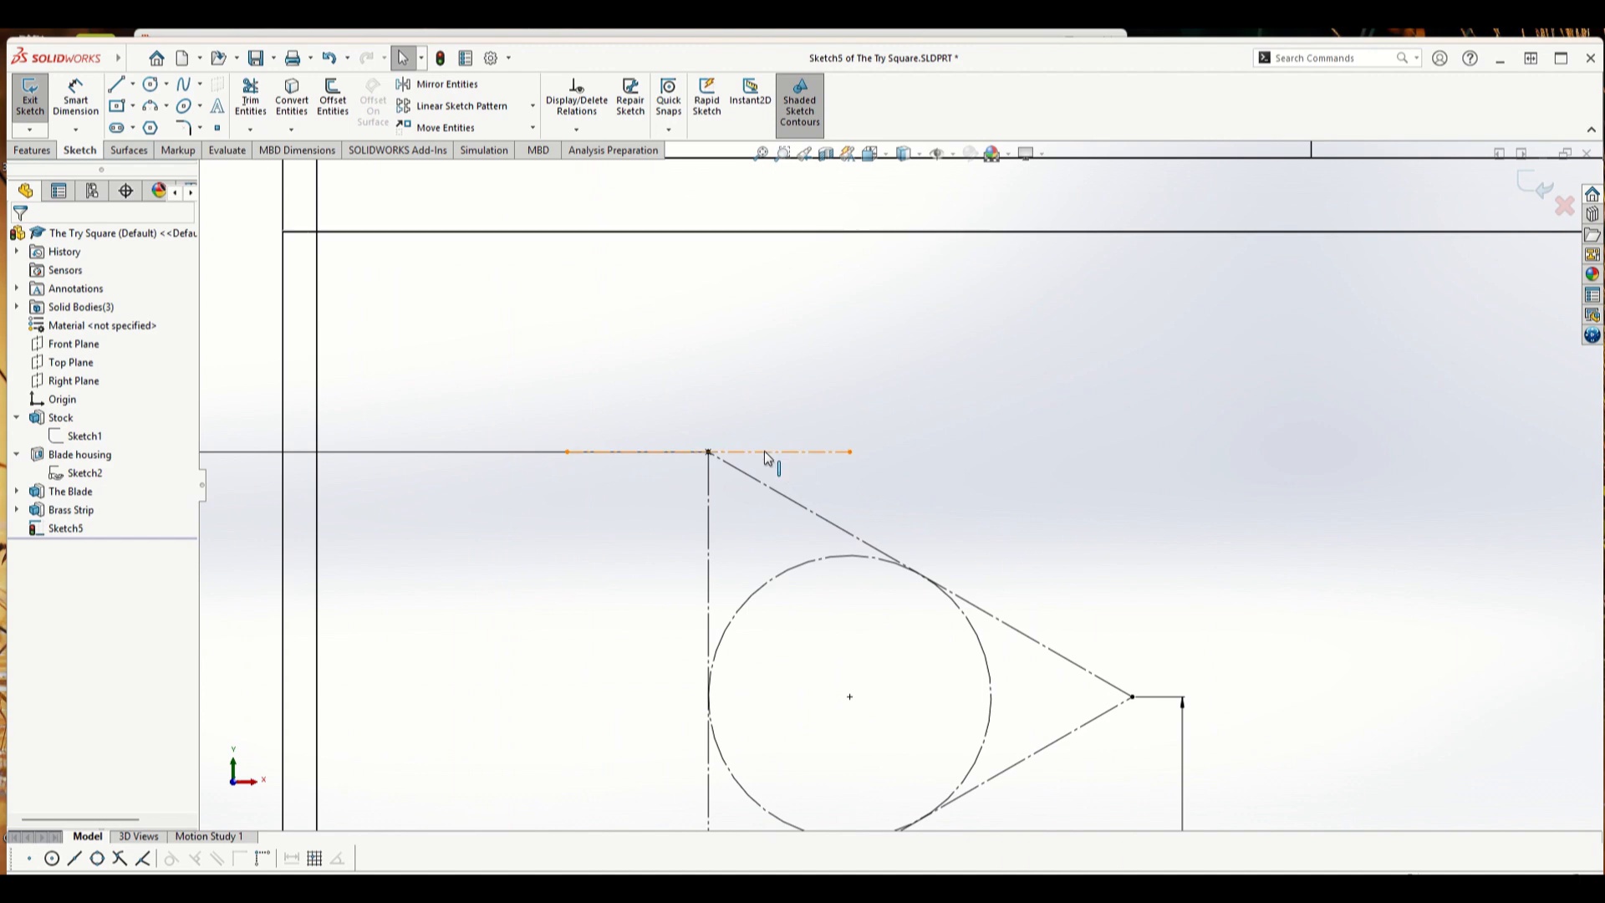
{"action": "left_click", "coordinate": [765, 451]}
{"action": "left_click", "coordinate": [655, 362]}
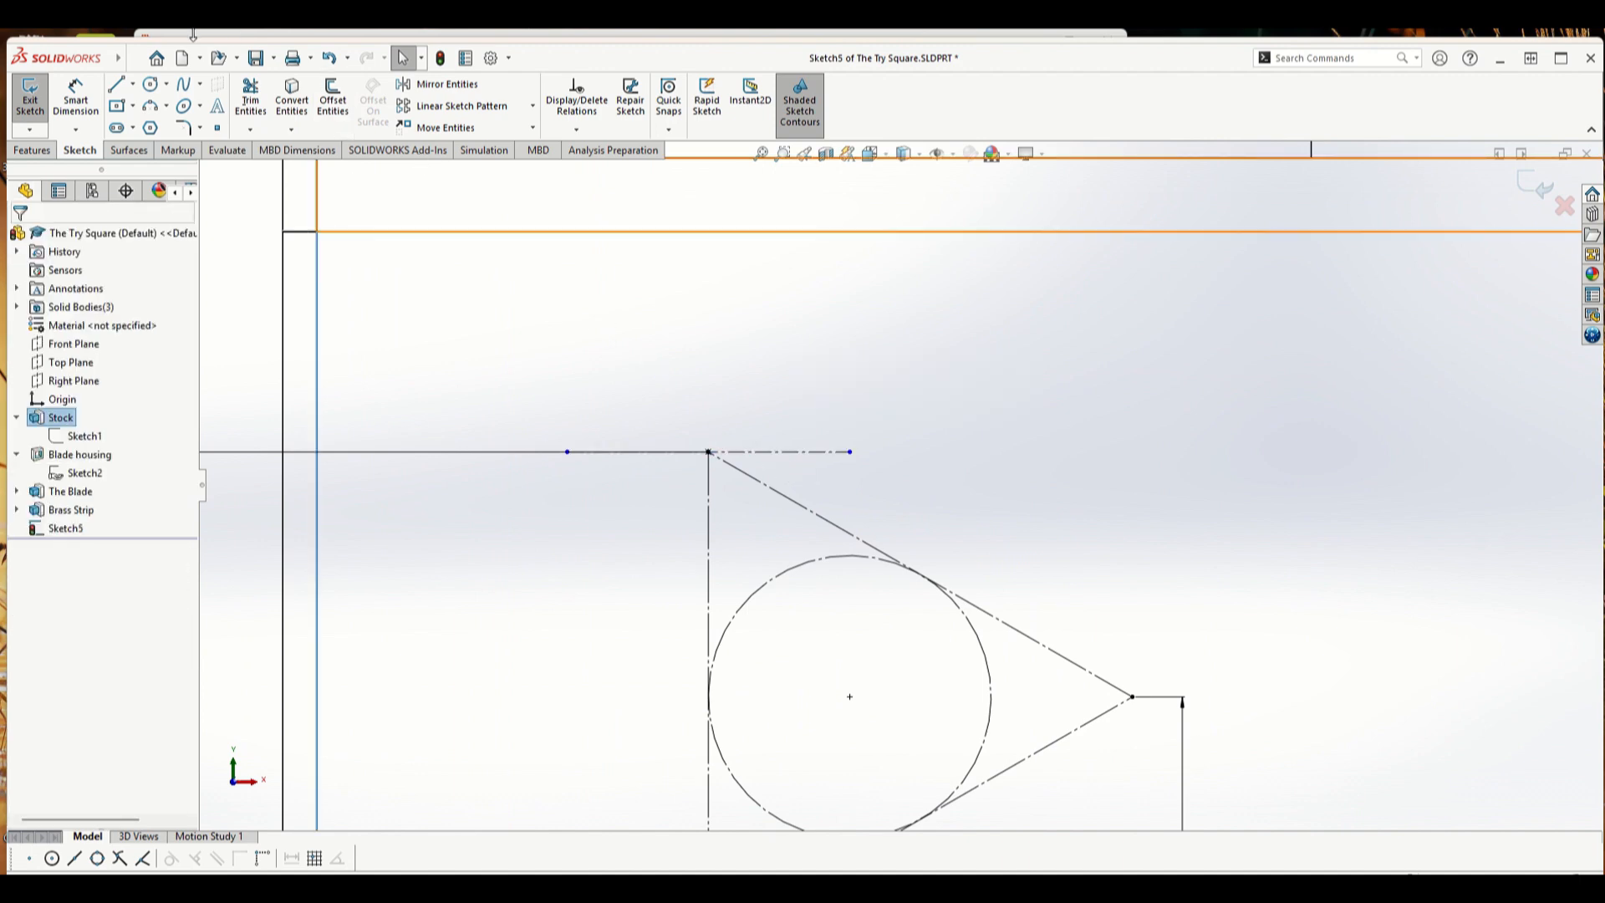
{"action": "left_click", "coordinate": [133, 85]}
{"action": "left_click", "coordinate": [155, 143]}
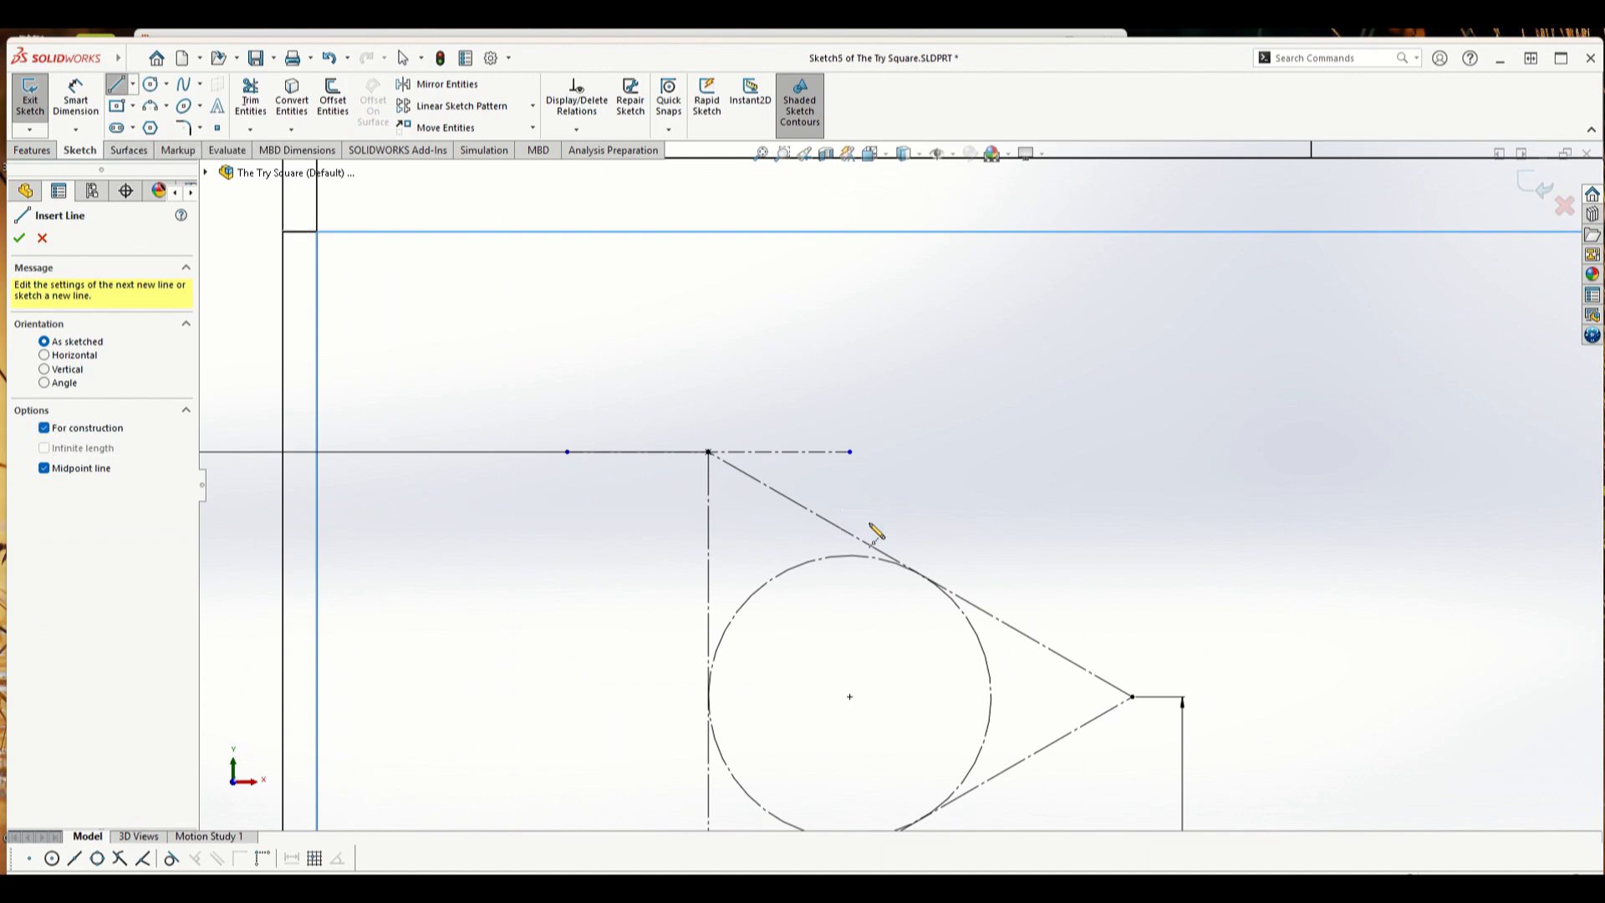
{"action": "left_click", "coordinate": [709, 451]}
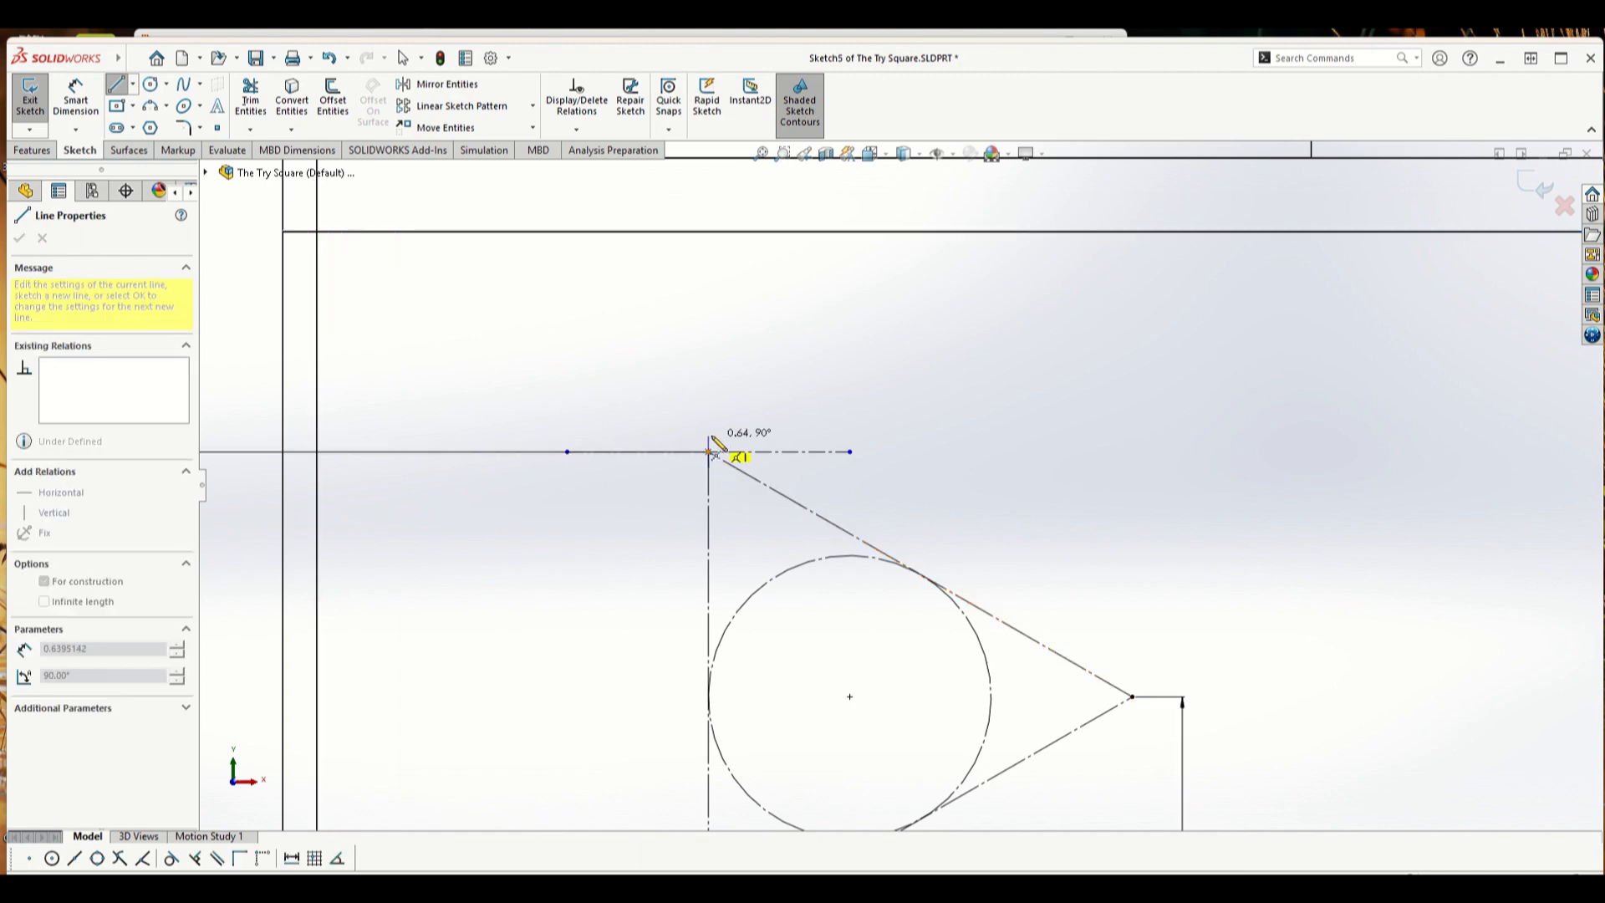
{"action": "left_click", "coordinate": [708, 374]}
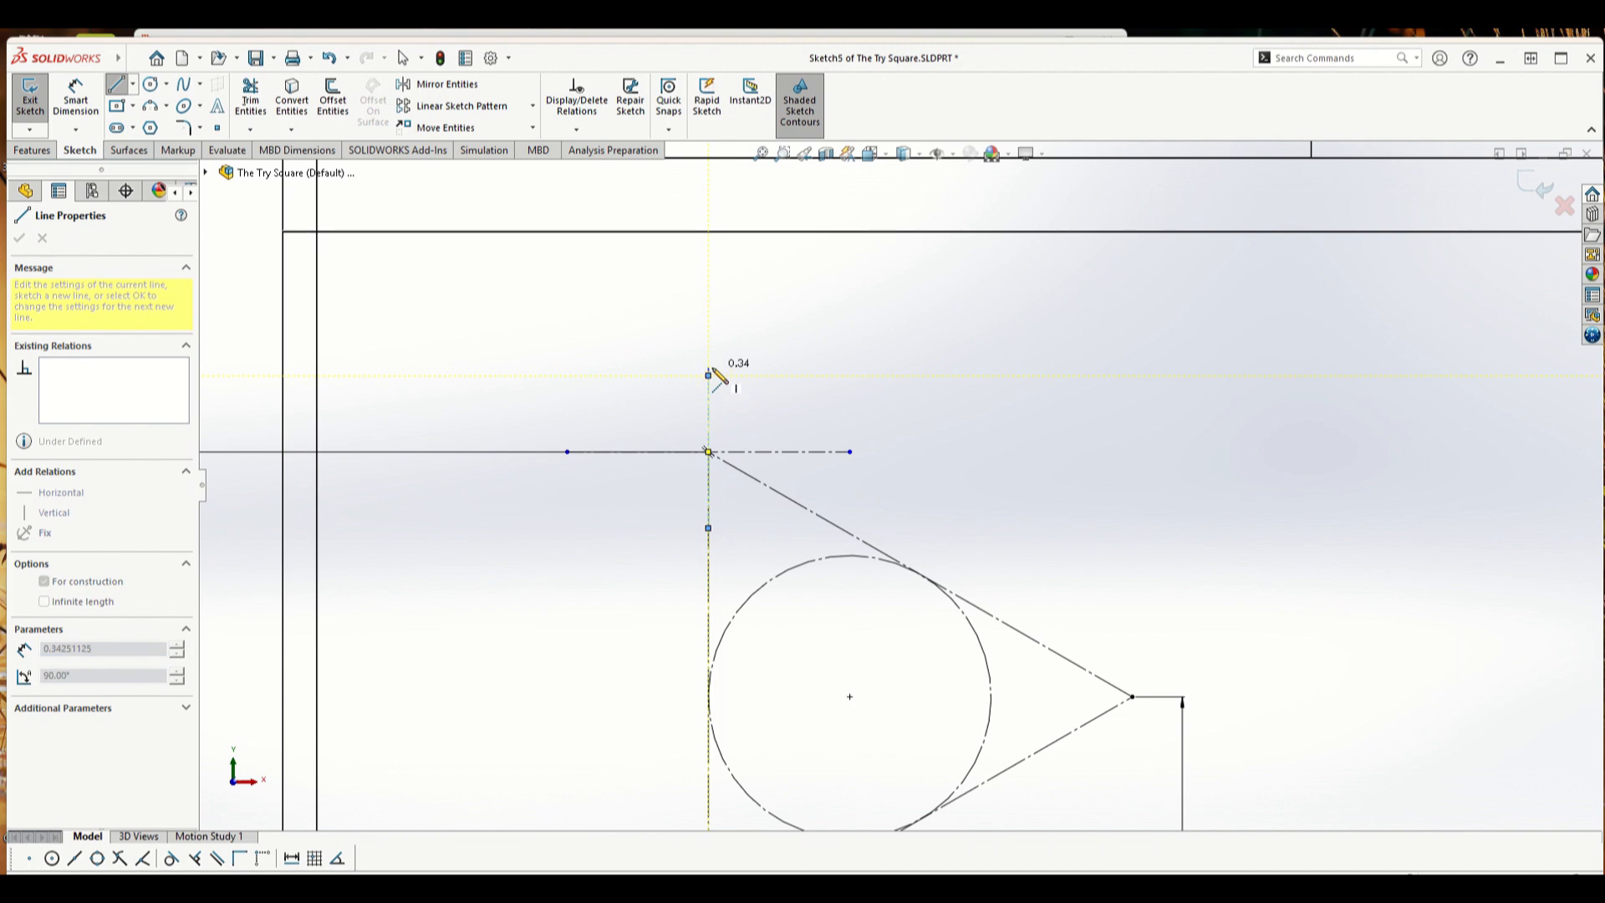
{"action": "key", "text": "Escape"}
{"action": "key", "text": "Escape"}
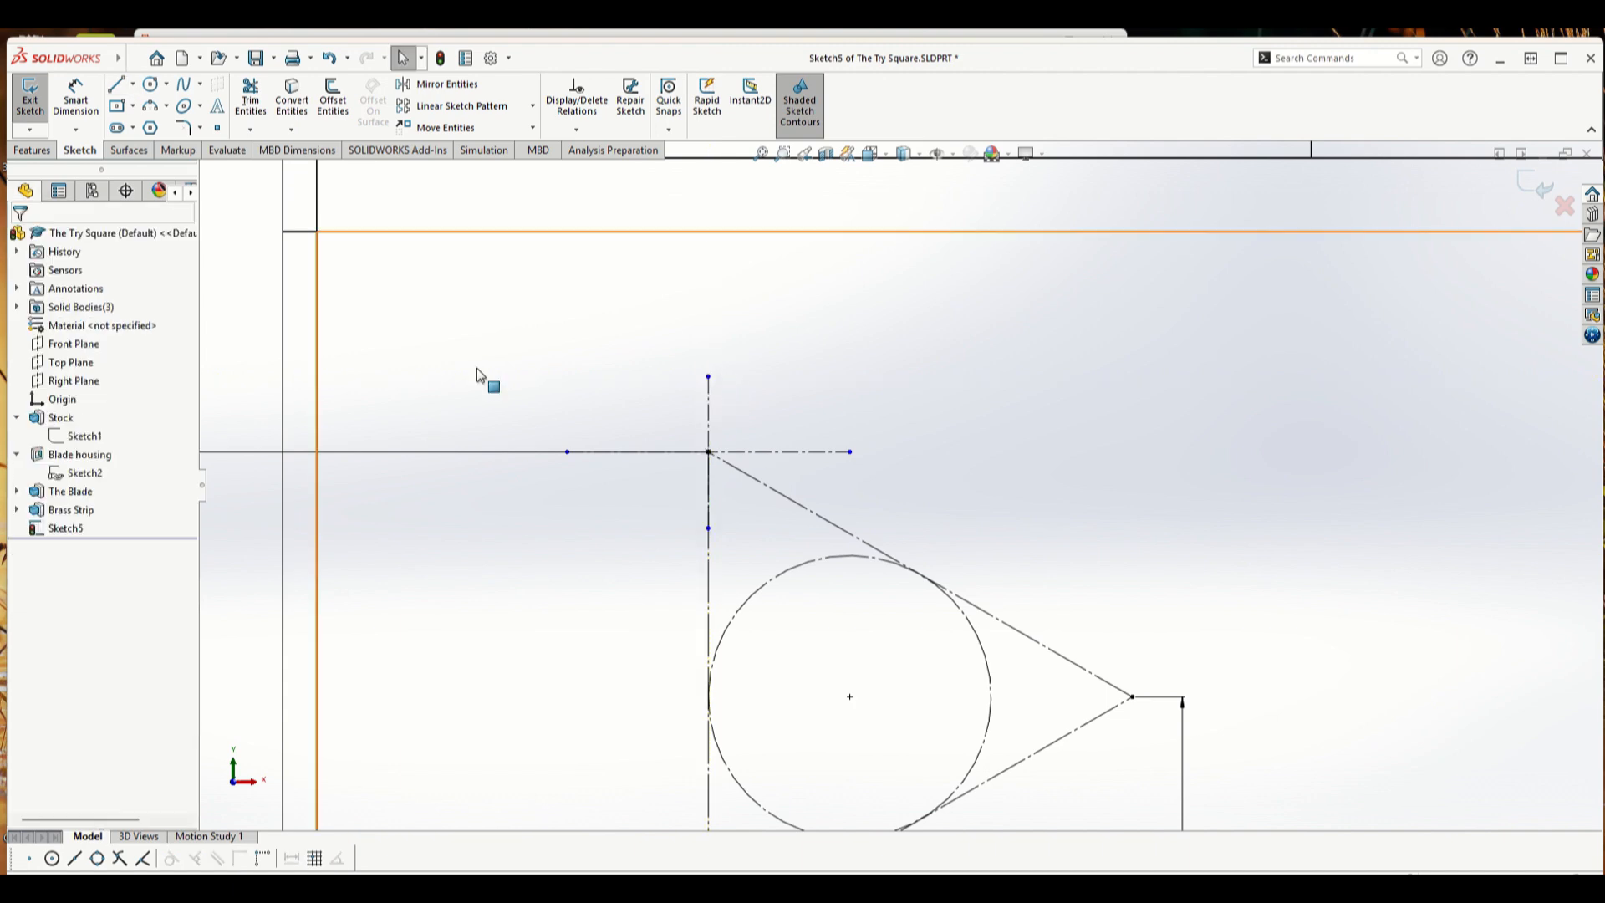
- Dimension the vertical construction line through the triangle's upper corner to 10 mm
{"action": "left_click", "coordinate": [75, 96]}
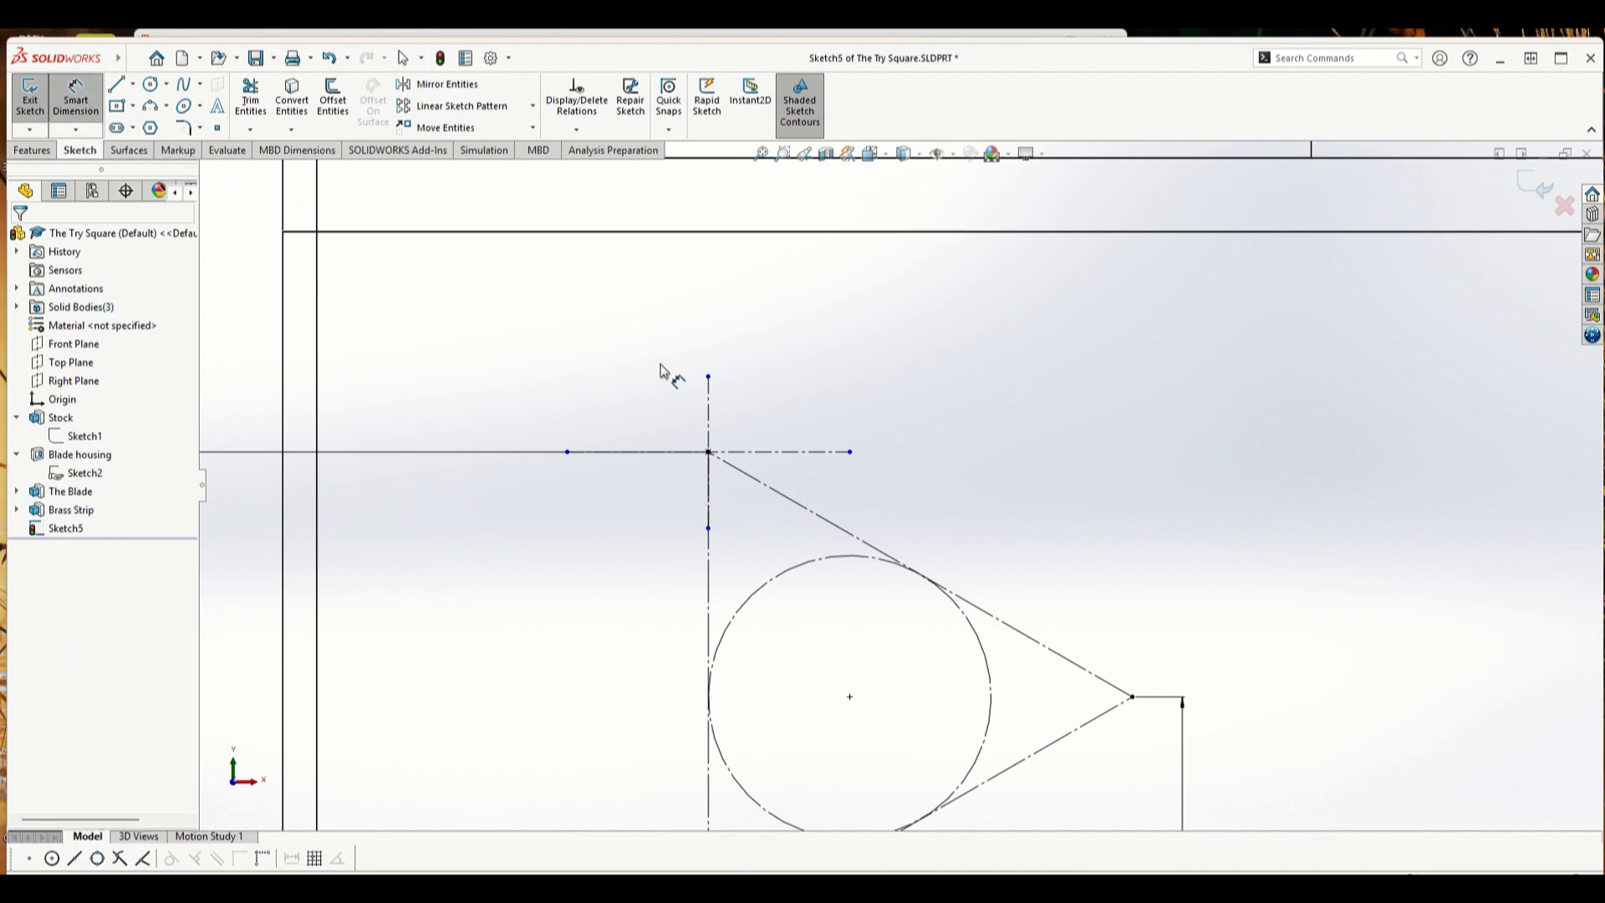
{"action": "left_click", "coordinate": [711, 417]}
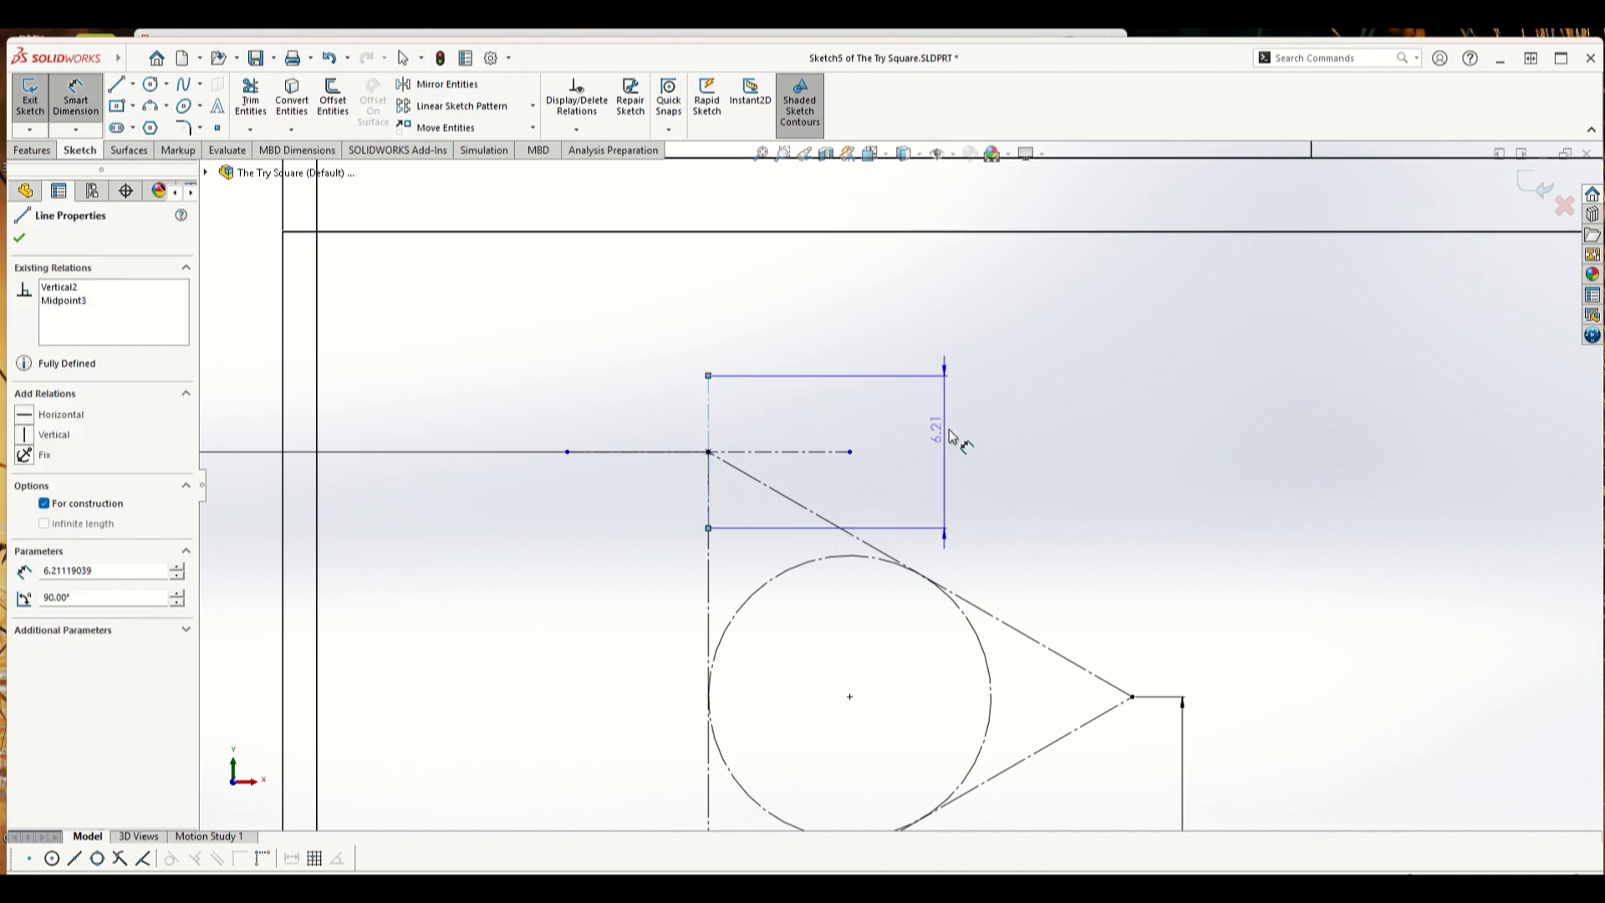
{"action": "left_click", "coordinate": [982, 437]}
{"action": "type", "text": "10"}
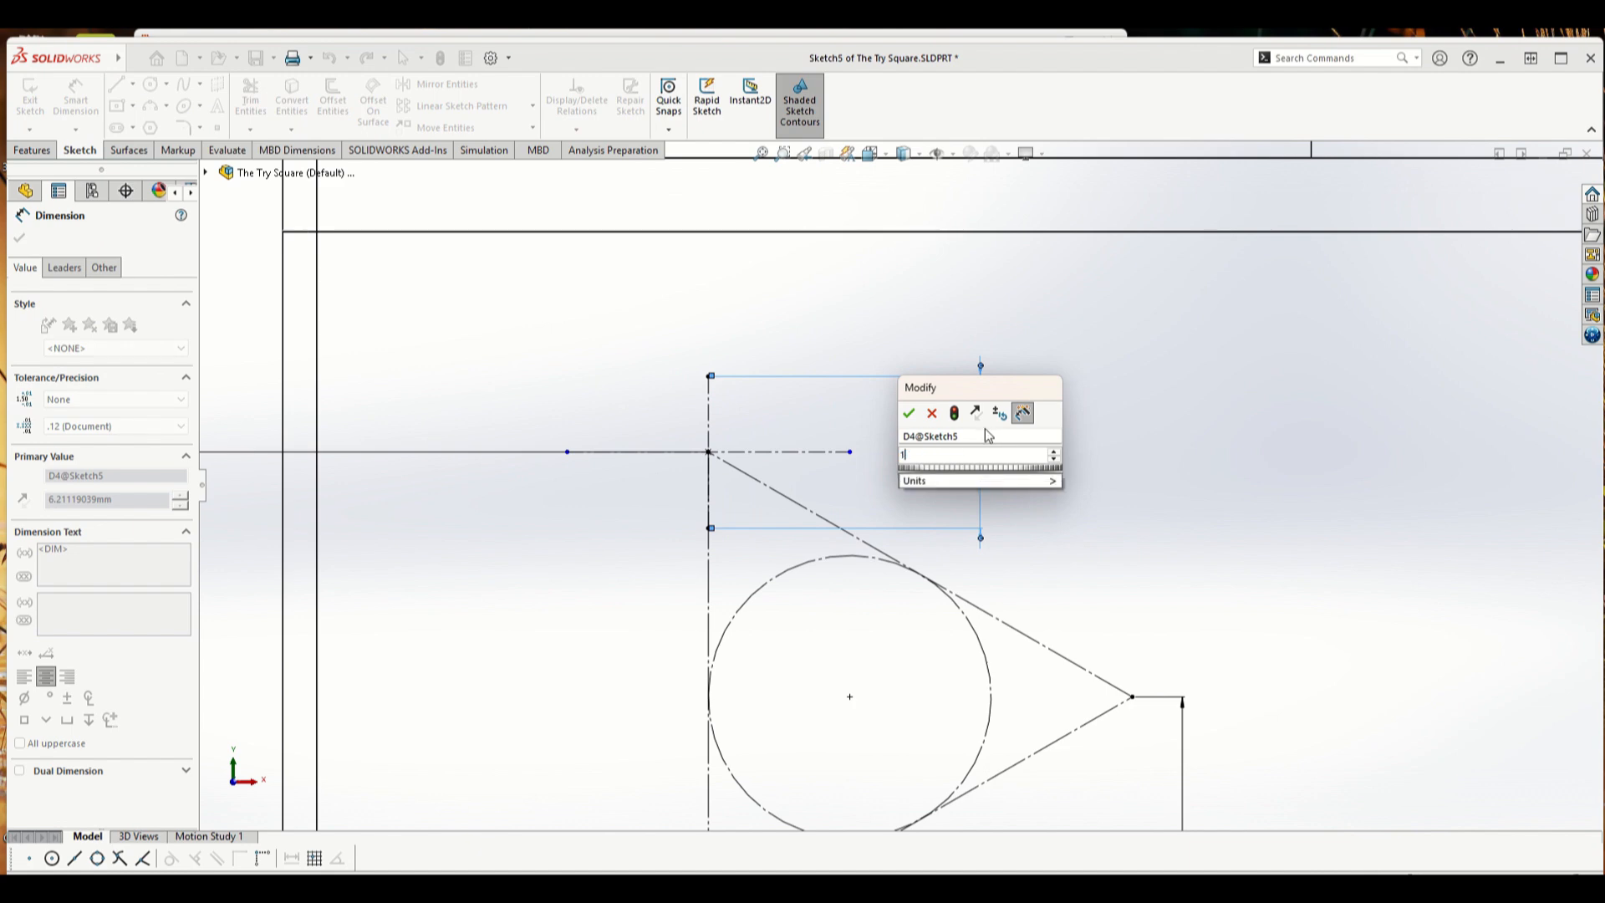
{"action": "key", "text": "Return"}
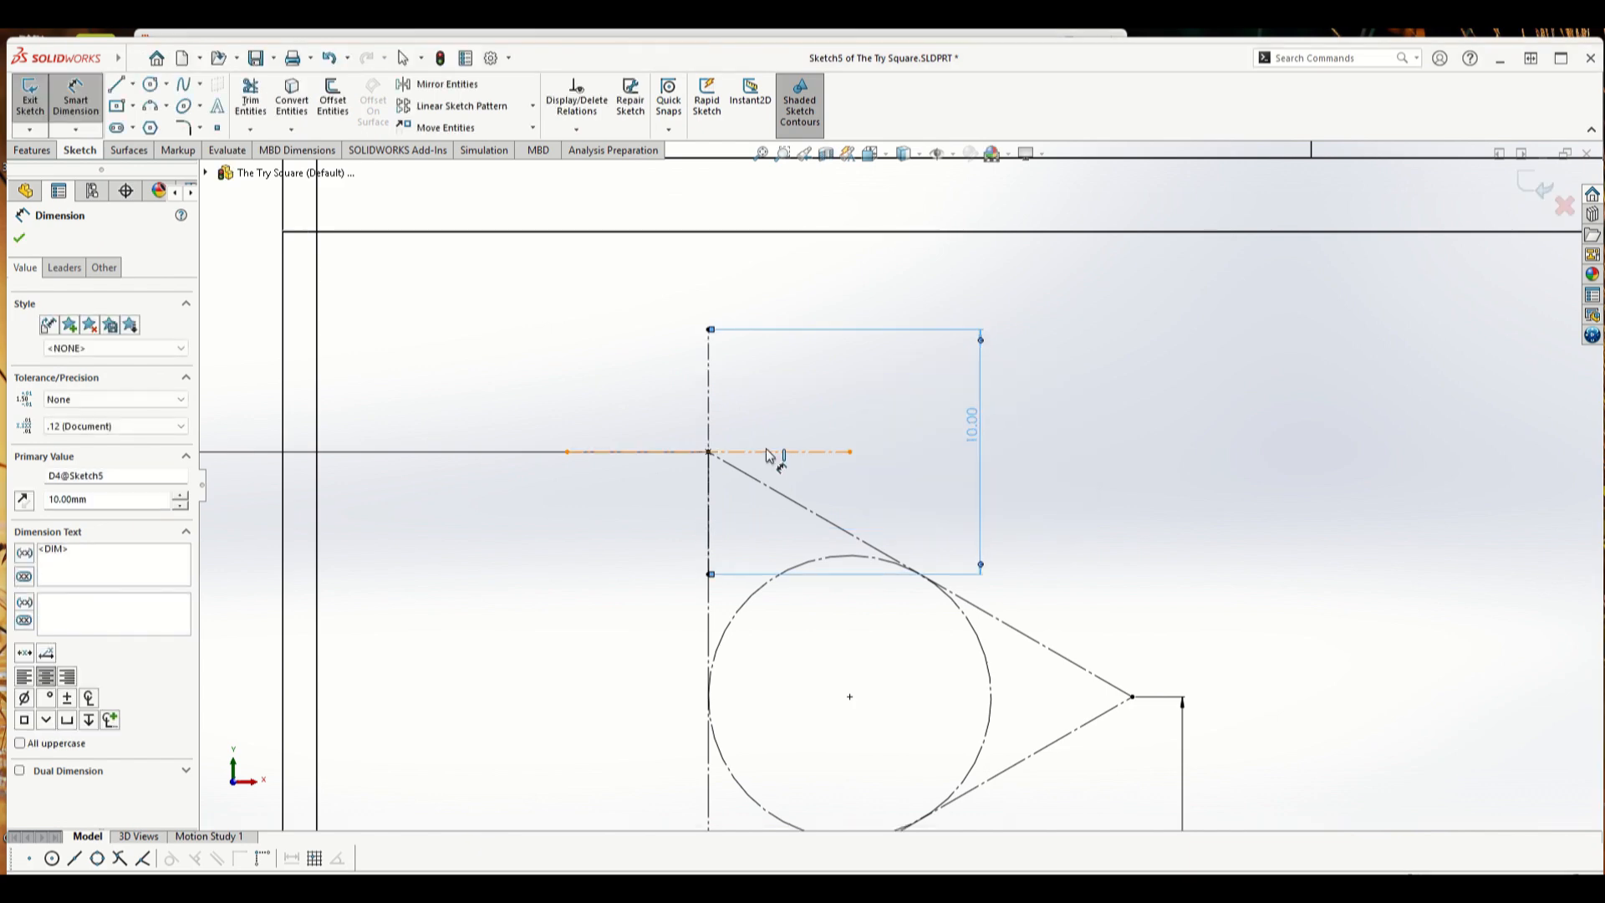
- Dimension the horizontal construction line through the triangle's upper corner to 16 mm
{"action": "left_click", "coordinate": [773, 452]}
{"action": "left_click", "coordinate": [761, 288]}
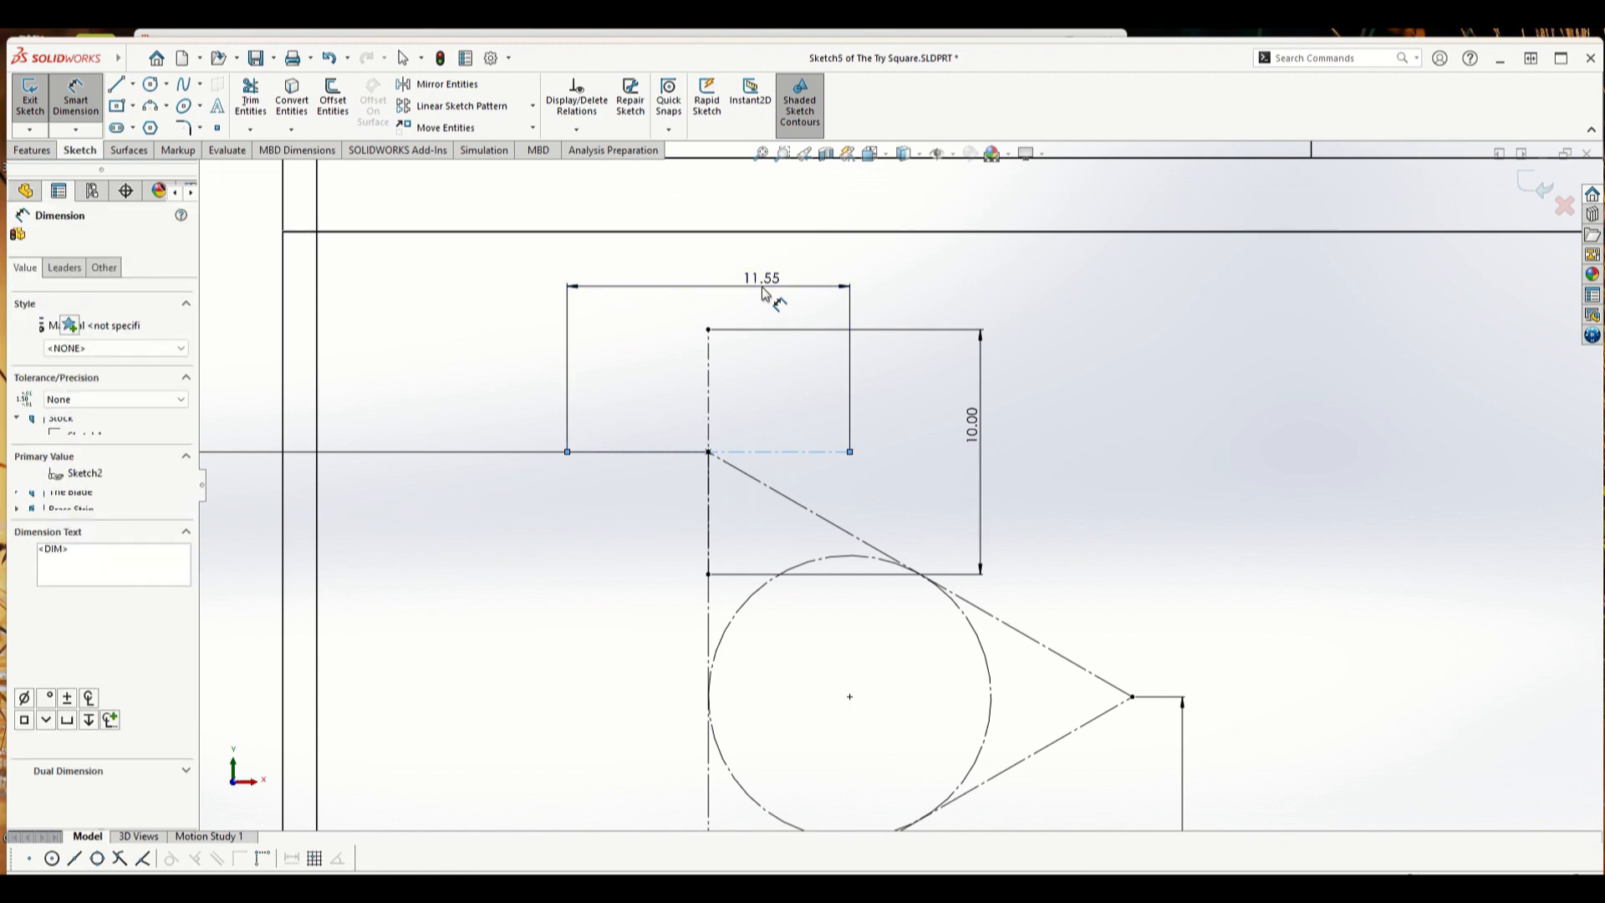
{"action": "type", "text": "16"}
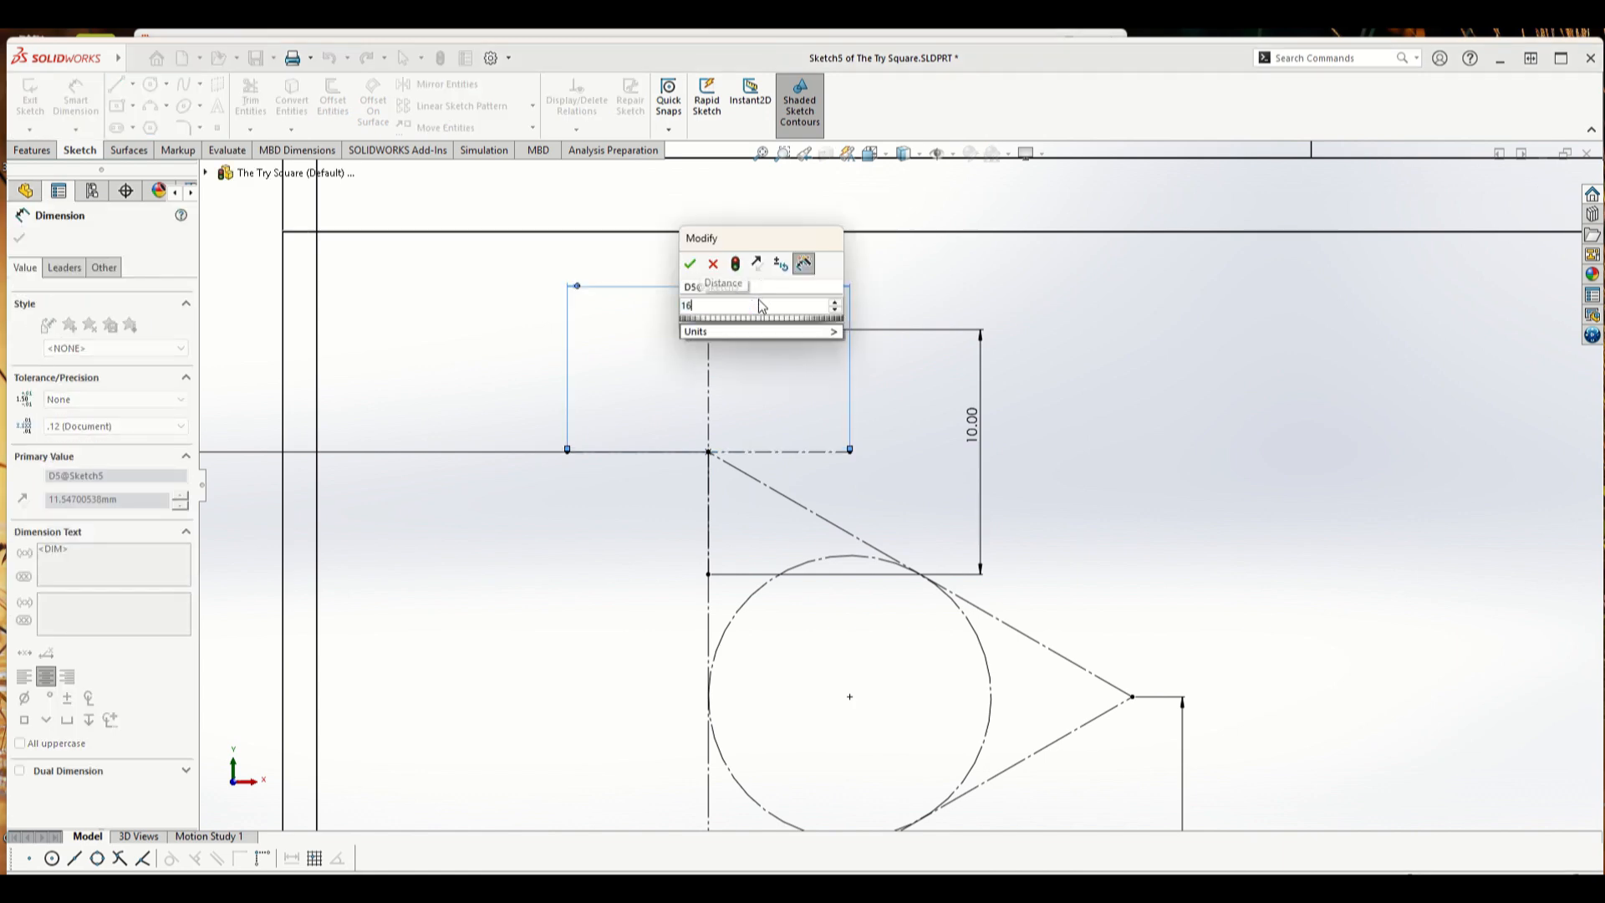
{"action": "key", "text": "Return"}
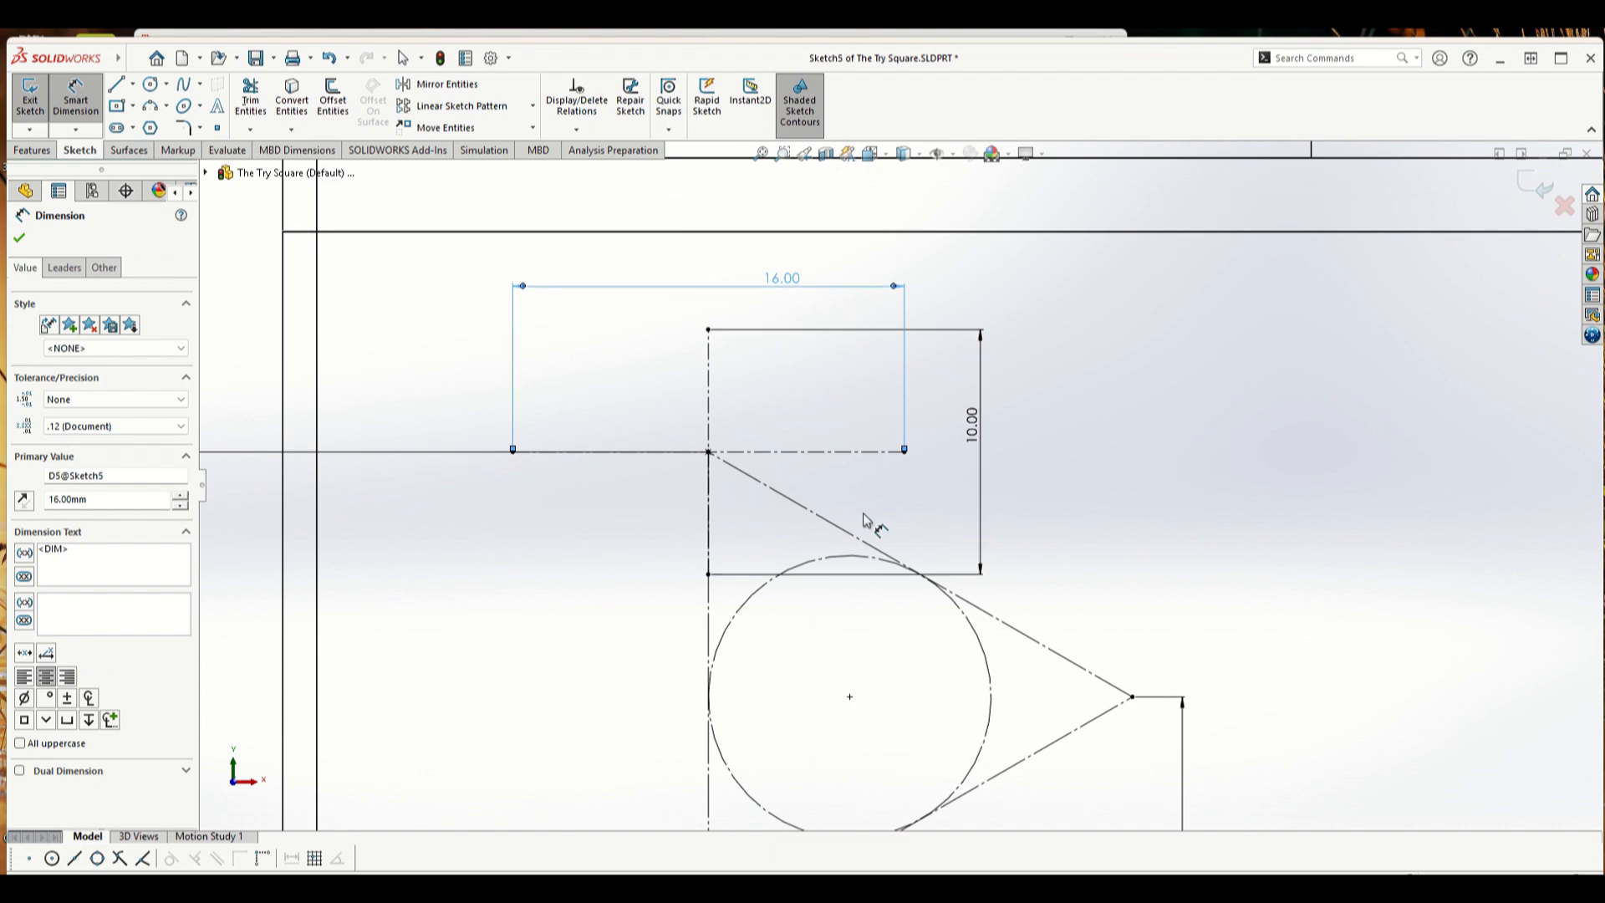
- Sketch a closed four-line diamond through the endpoints of the 16 mm and 10 mm construction lines
{"action": "left_click", "coordinate": [116, 83]}
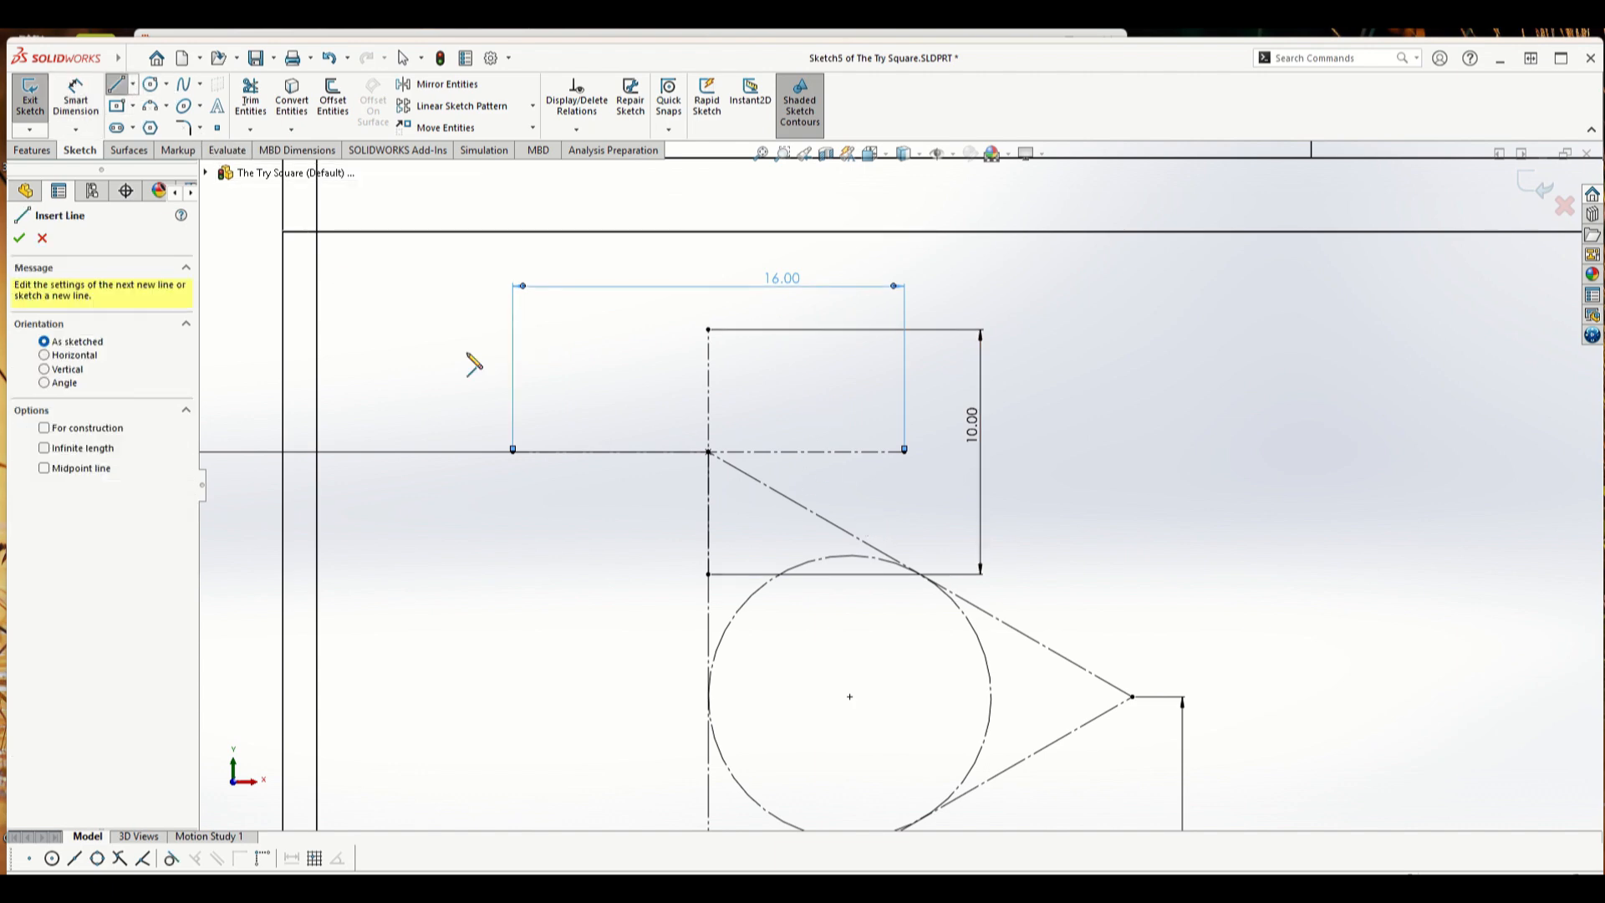
{"action": "left_click", "coordinate": [513, 450]}
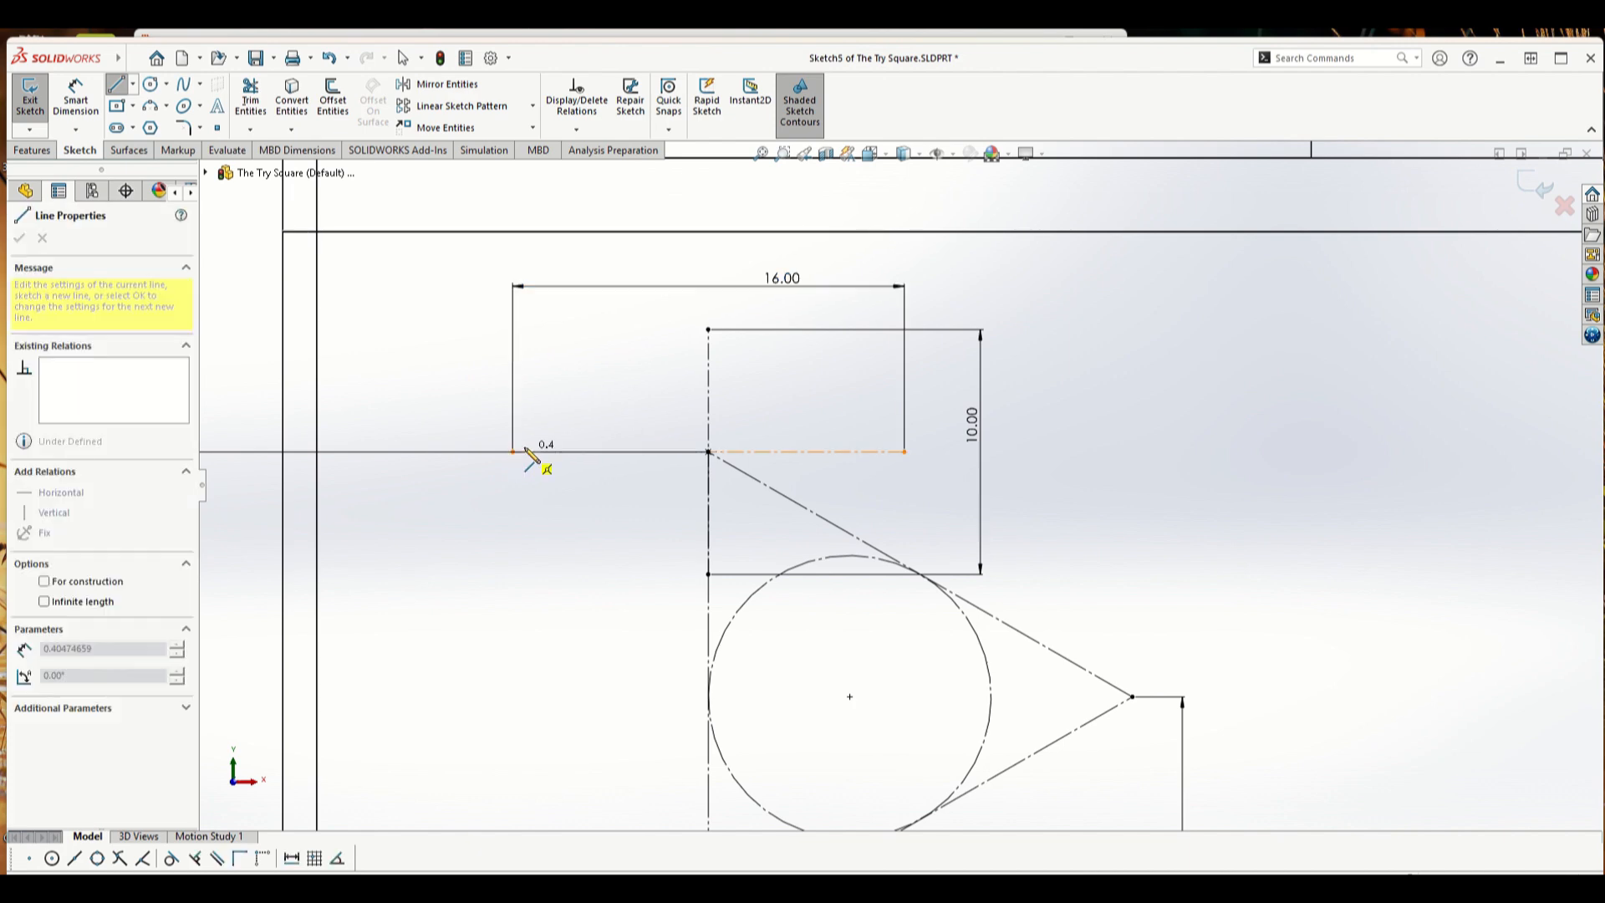
{"action": "left_click", "coordinate": [708, 330]}
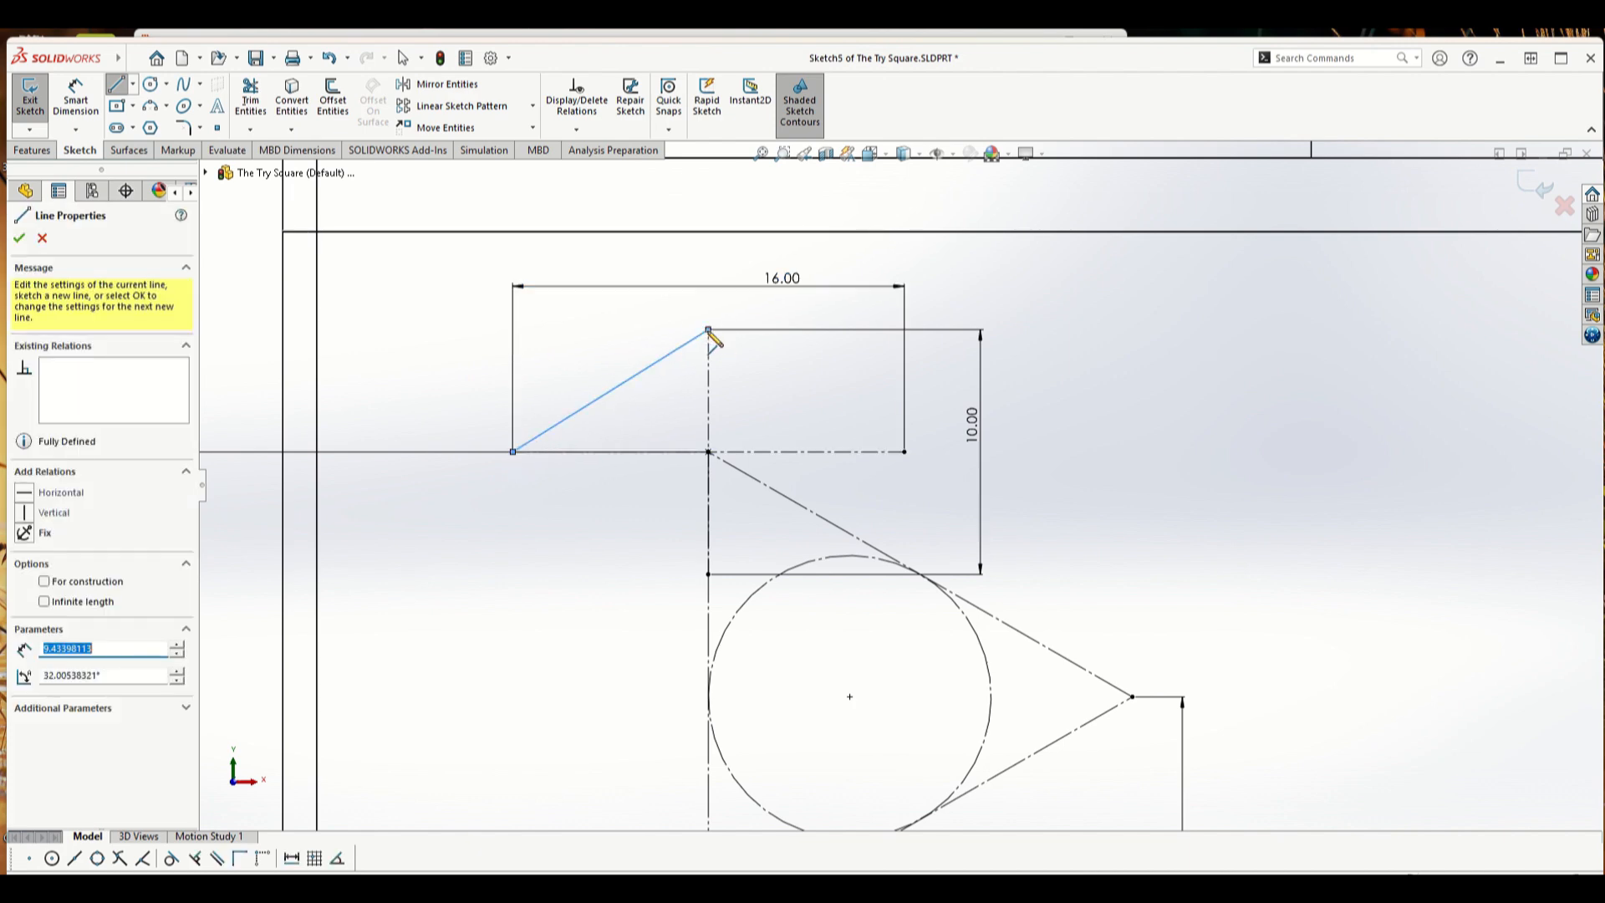
{"action": "left_click", "coordinate": [905, 452]}
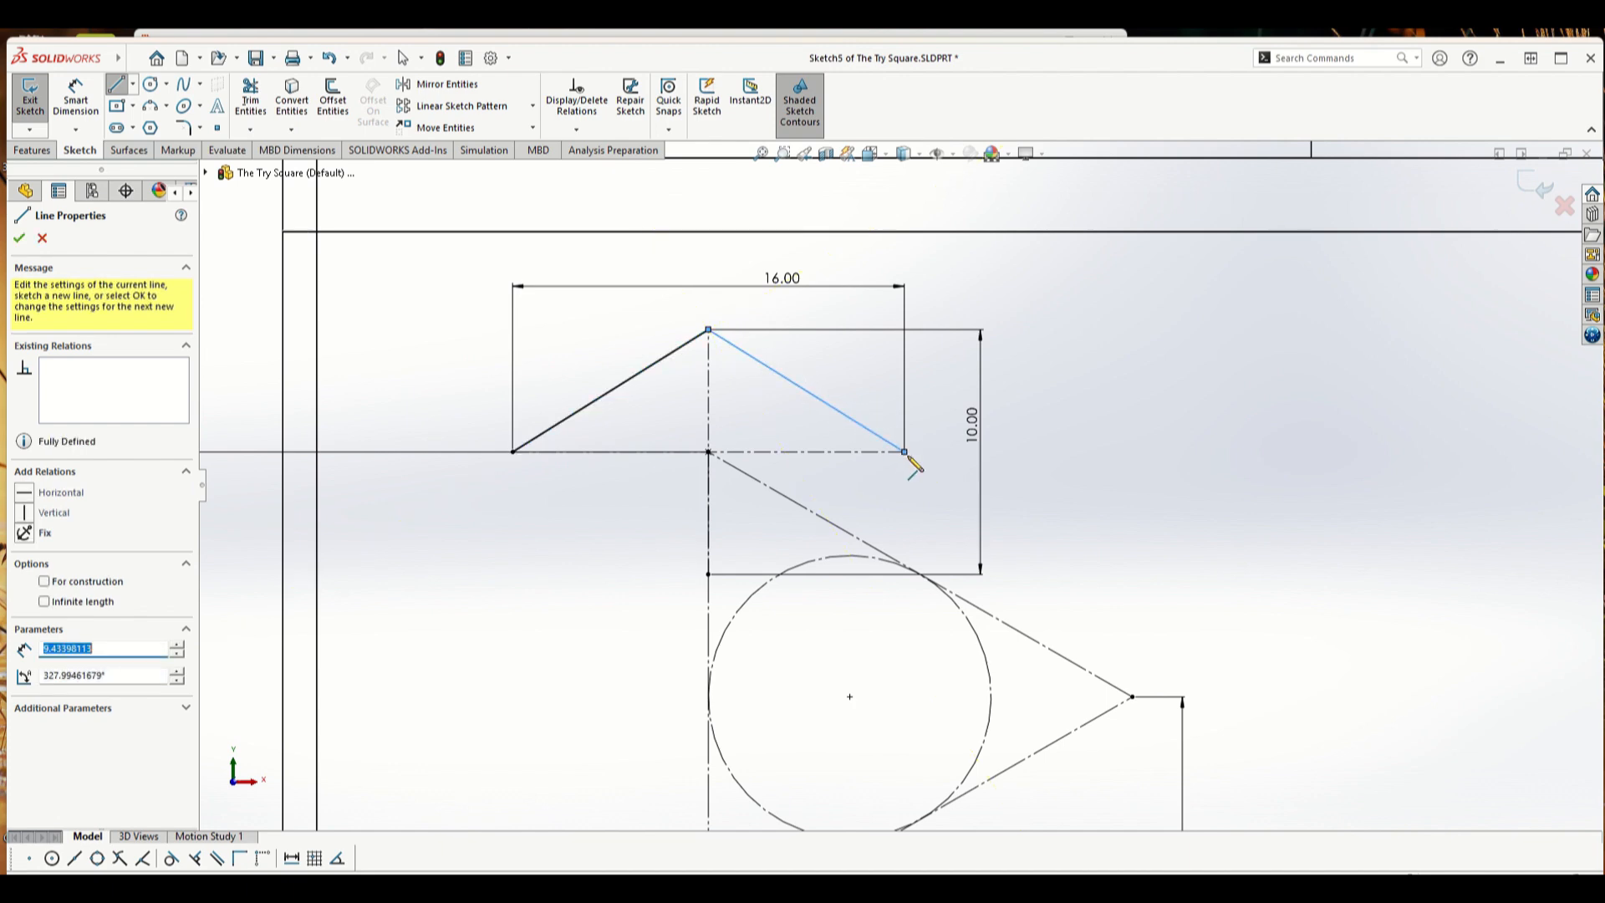
{"action": "left_click", "coordinate": [708, 573]}
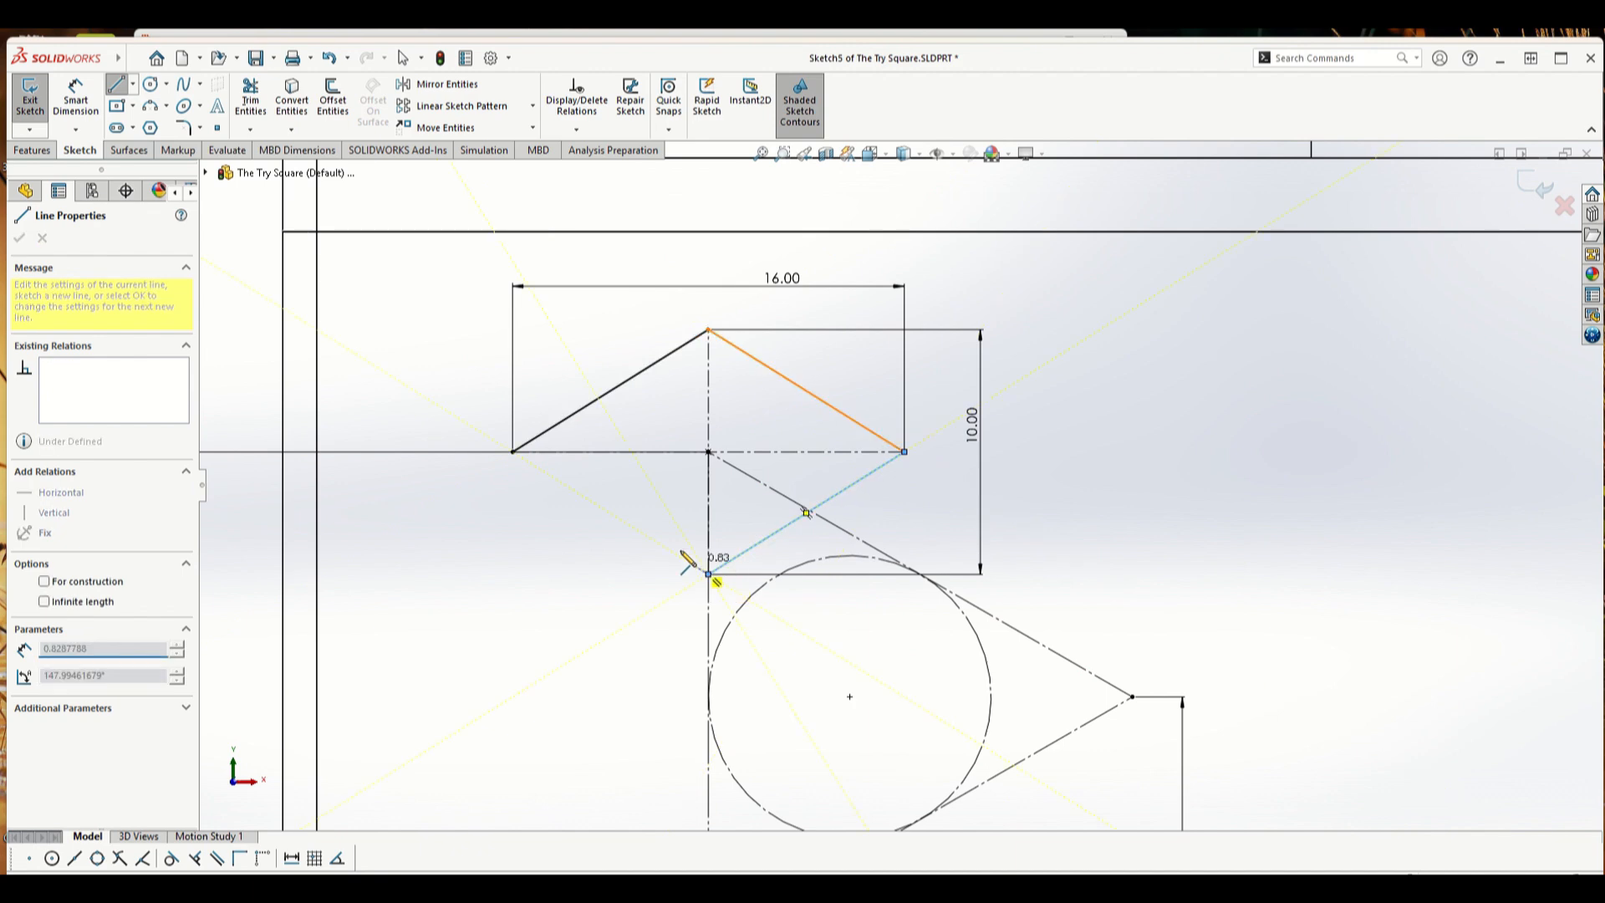
{"action": "left_click", "coordinate": [514, 452]}
{"action": "scroll", "coordinate": [802, 493], "scroll_direction": "up", "scroll_amount": 3}
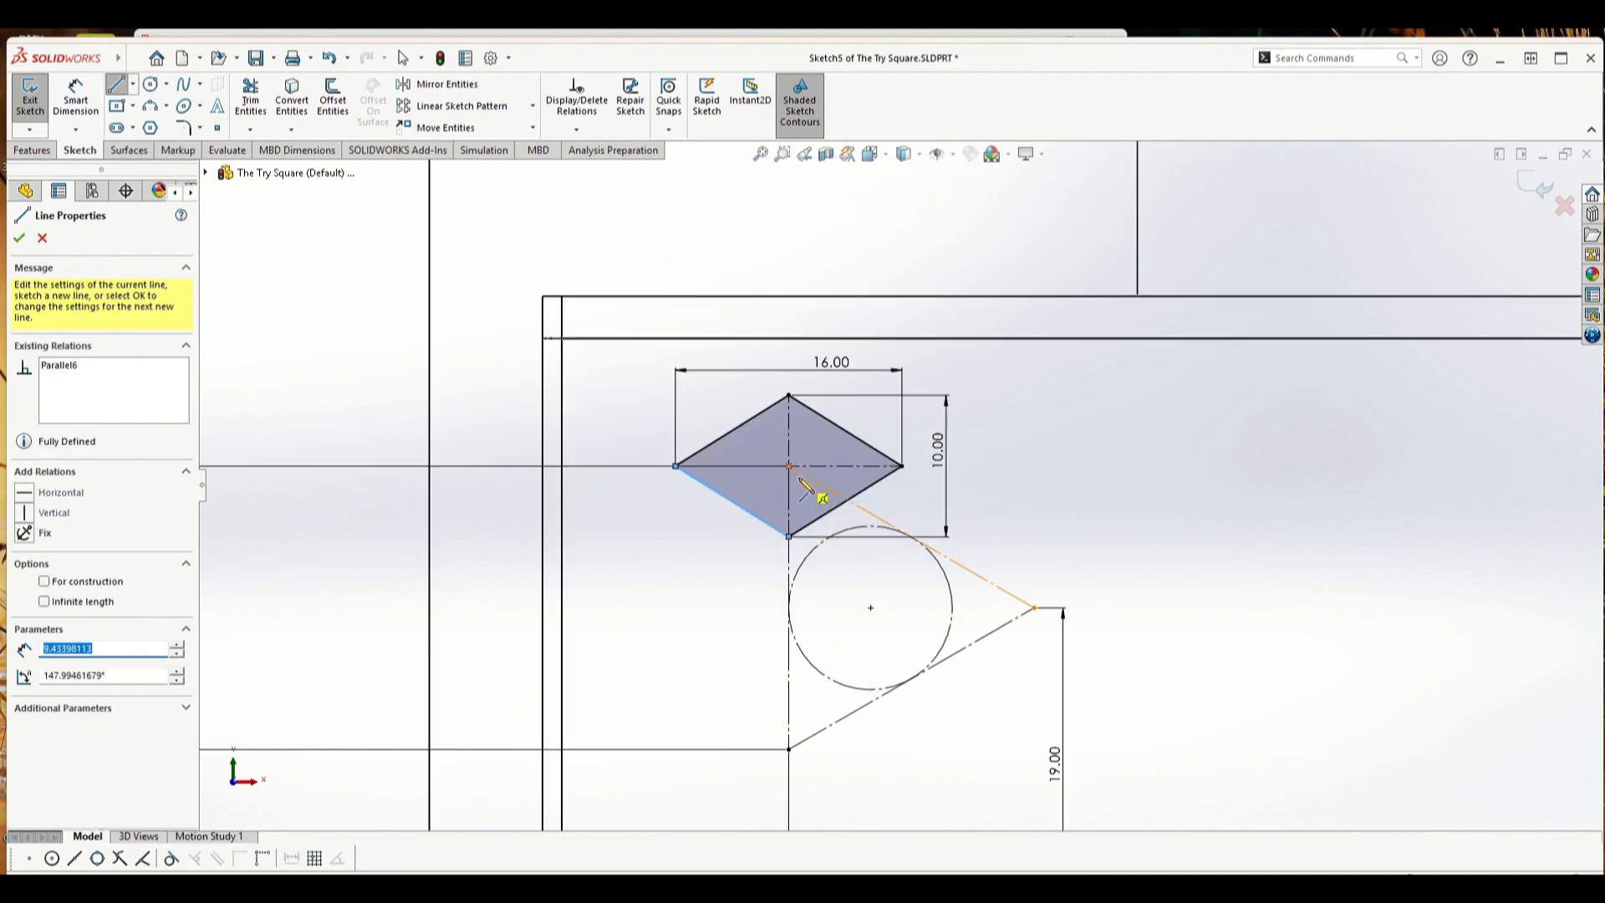
{"action": "key", "text": "Escape"}
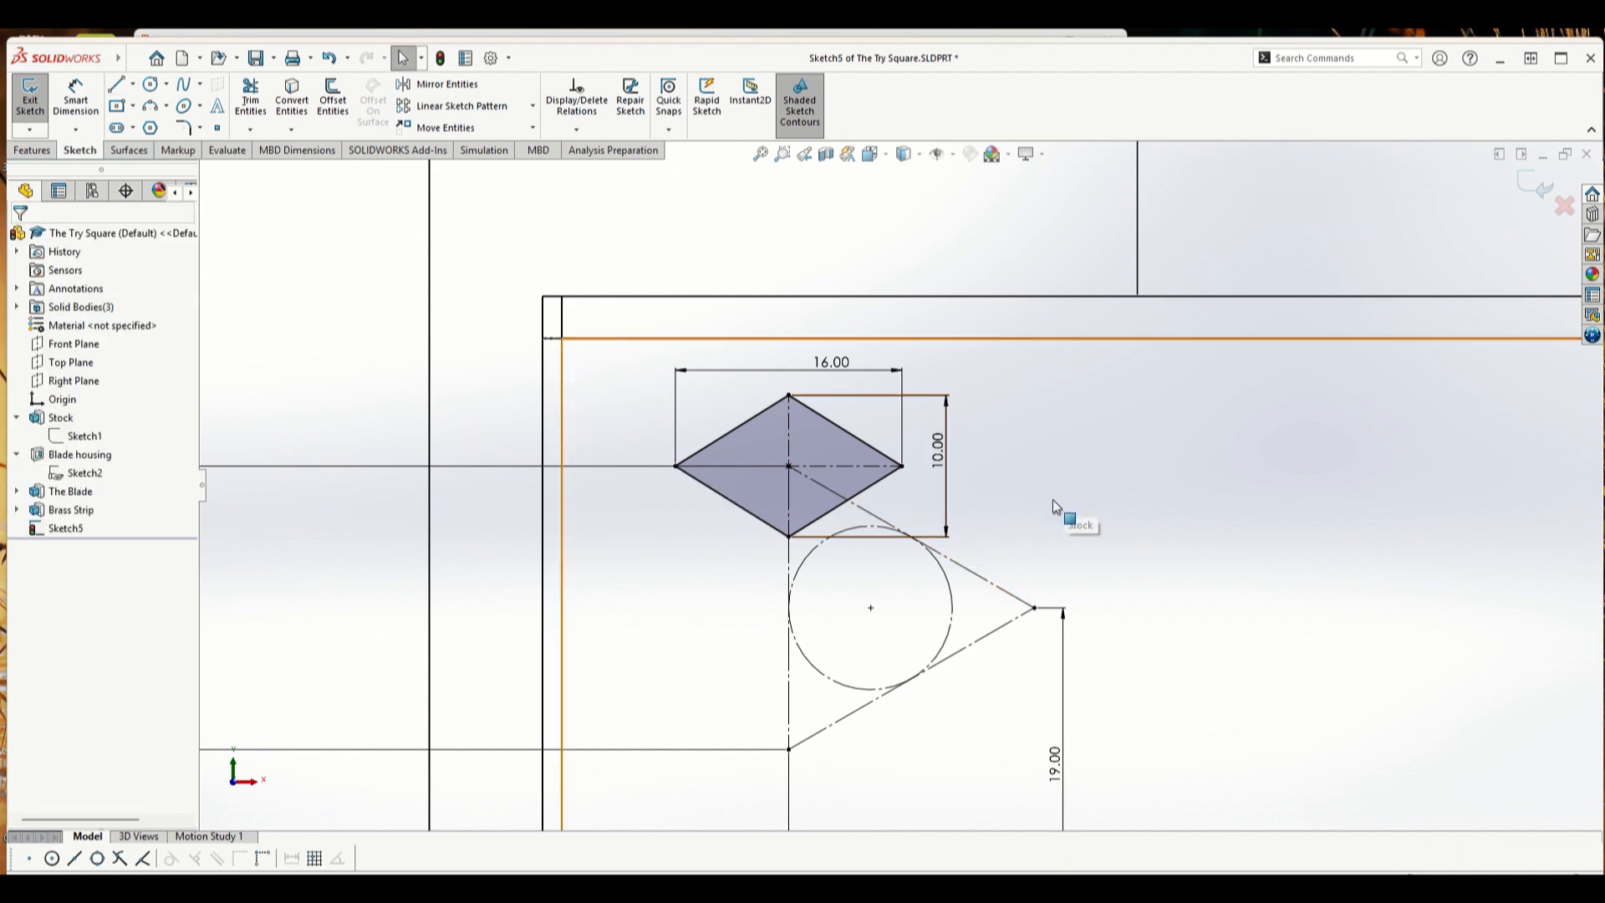
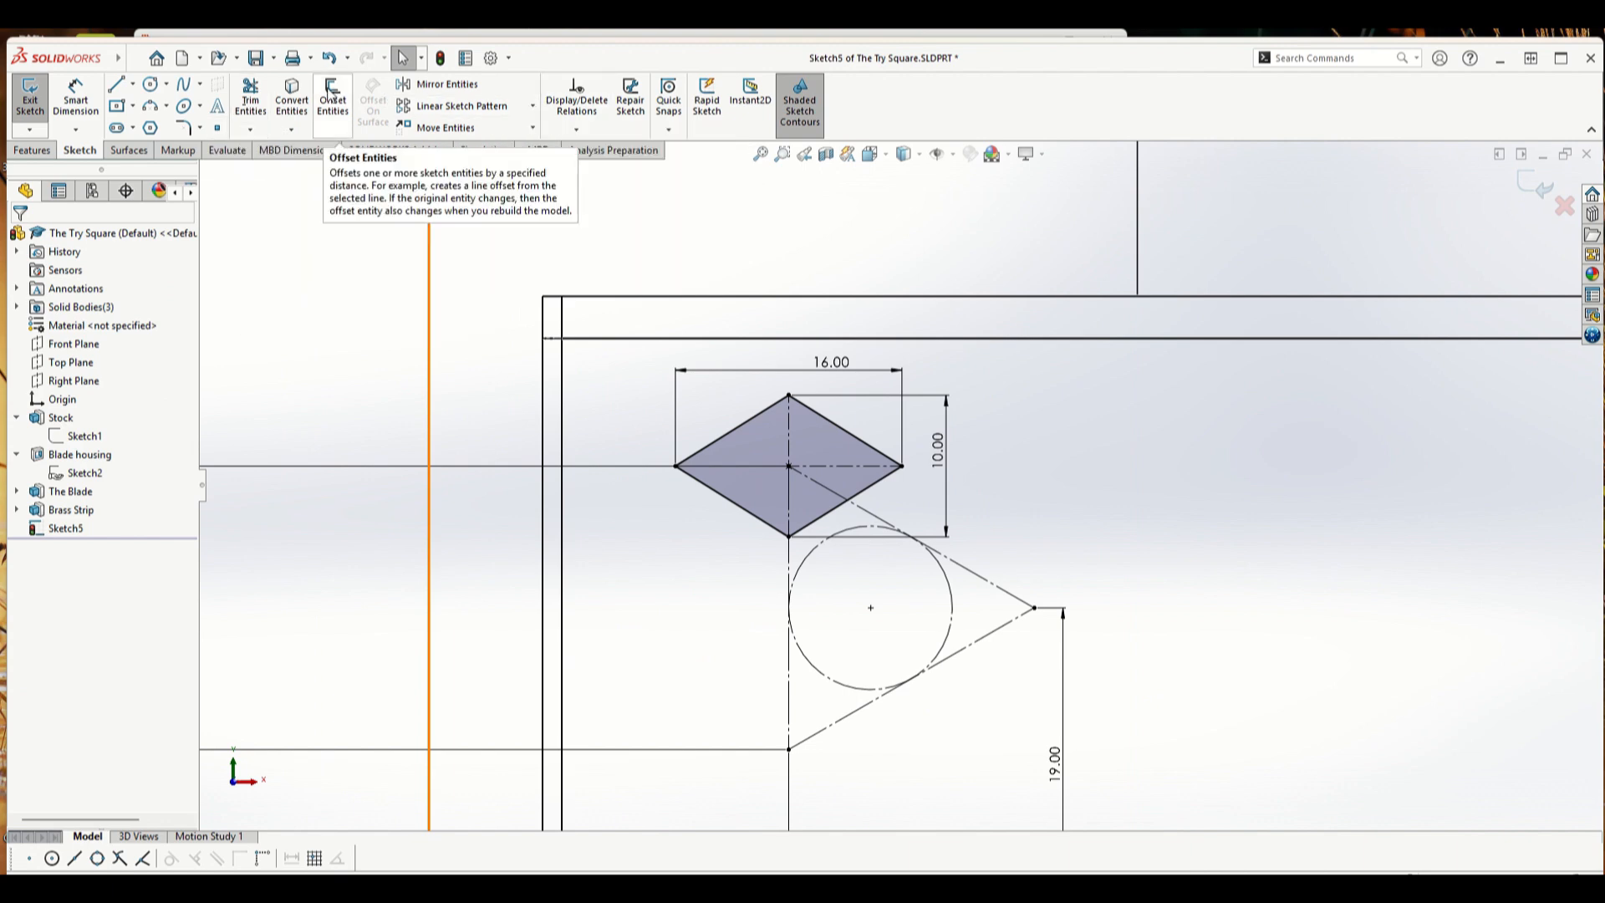
- Start a linear sketch pattern and clear the default X-axis and Y-axis direction references
{"action": "left_click", "coordinate": [464, 106]}
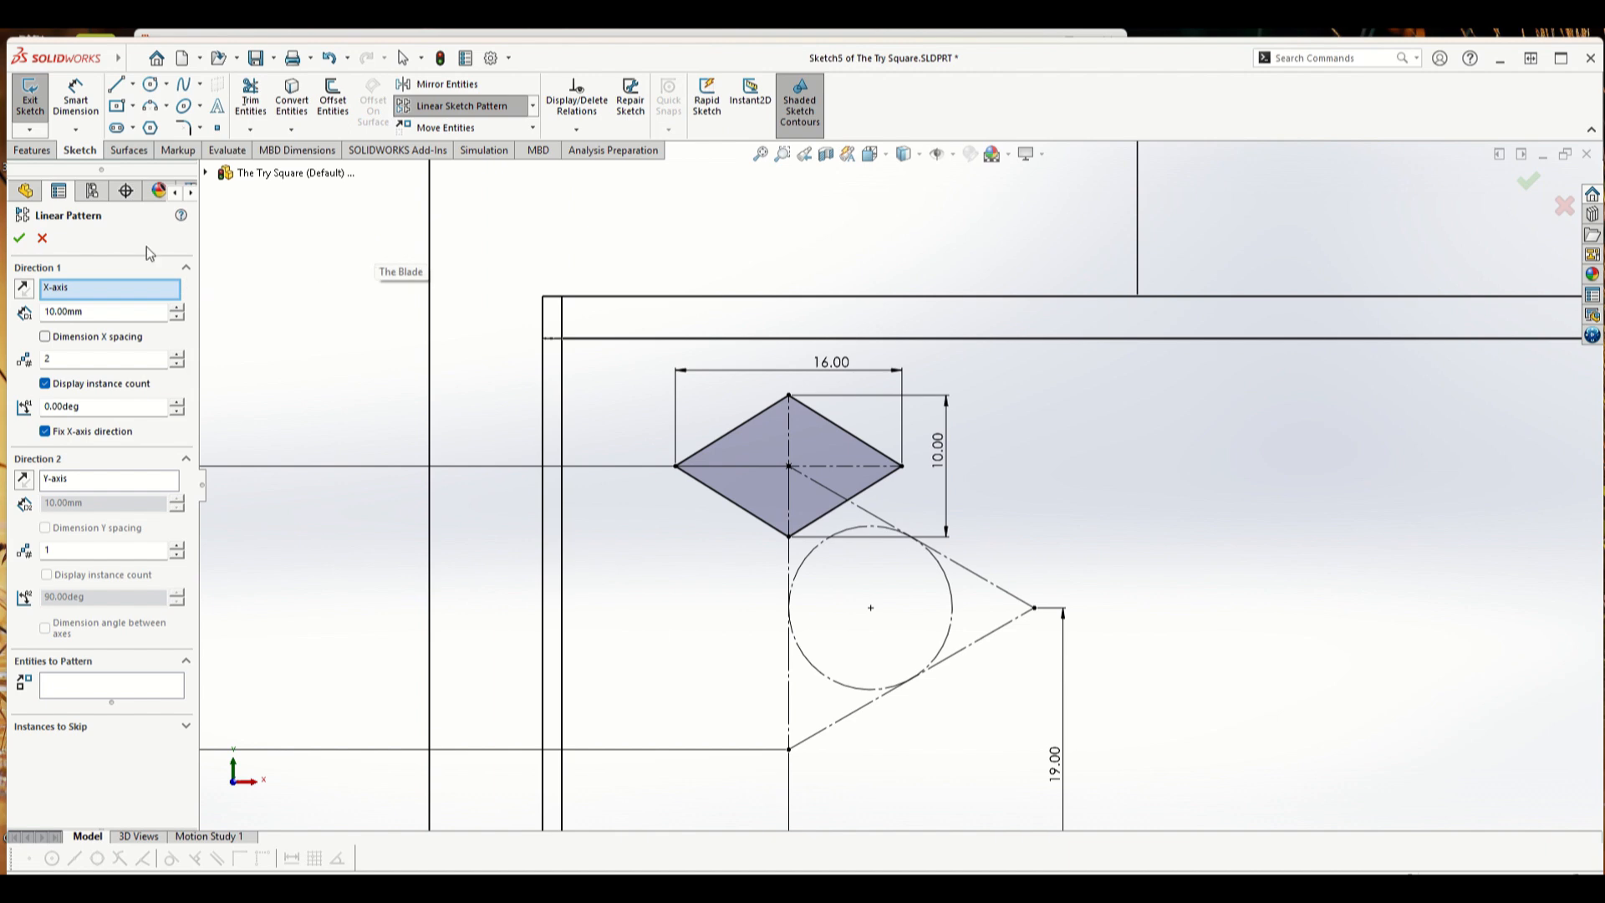
{"action": "left_click", "coordinate": [76, 292]}
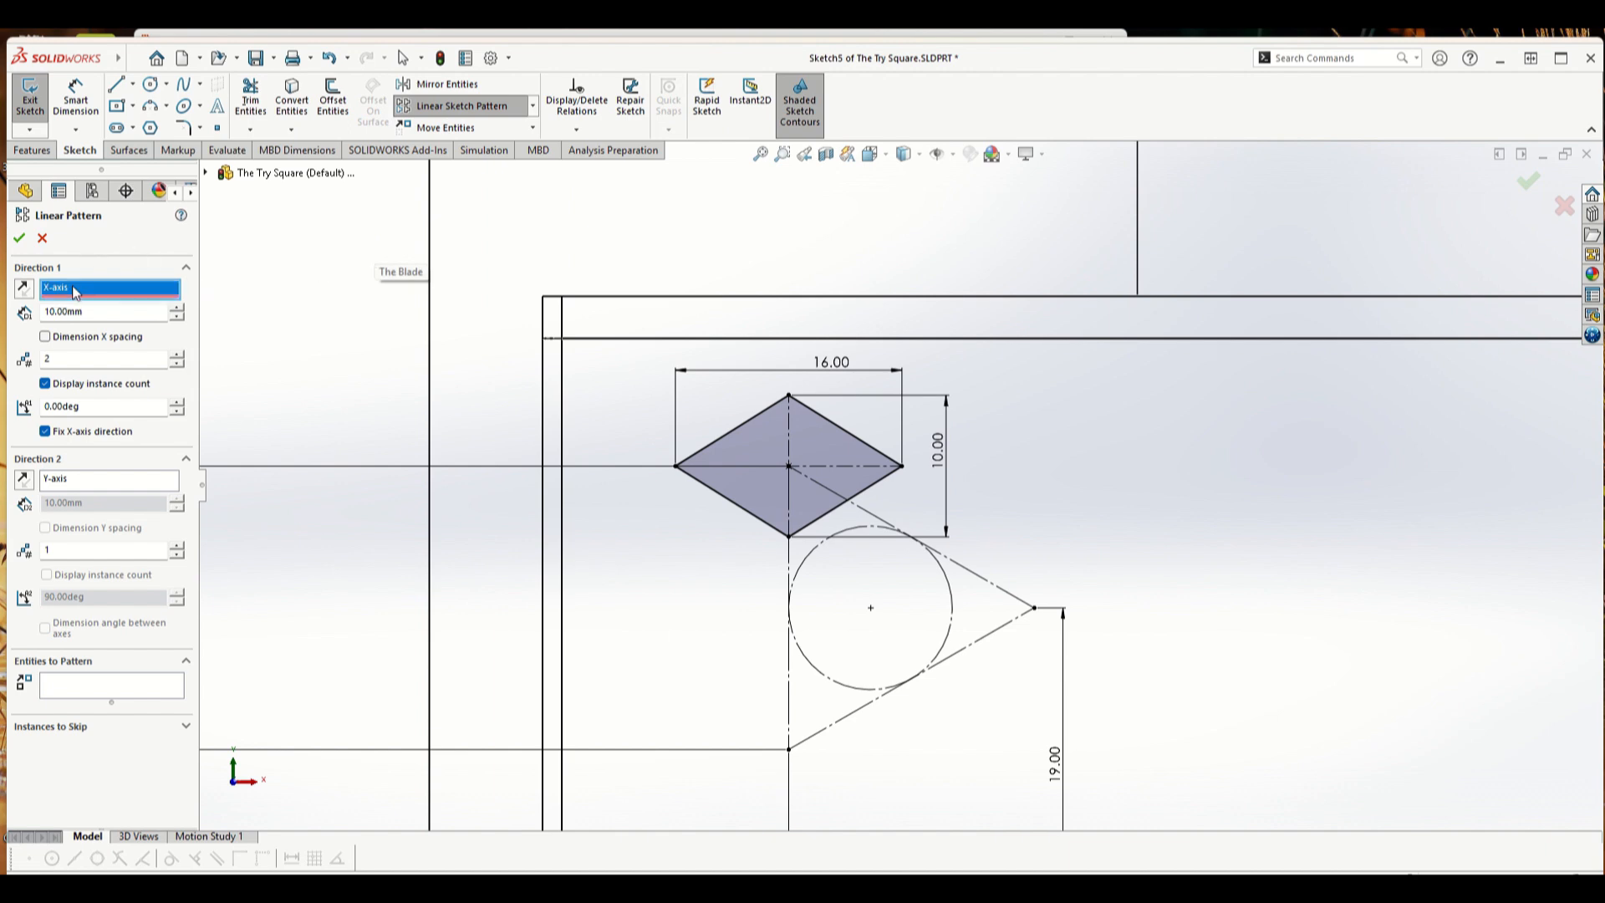
{"action": "right_click", "coordinate": [73, 287]}
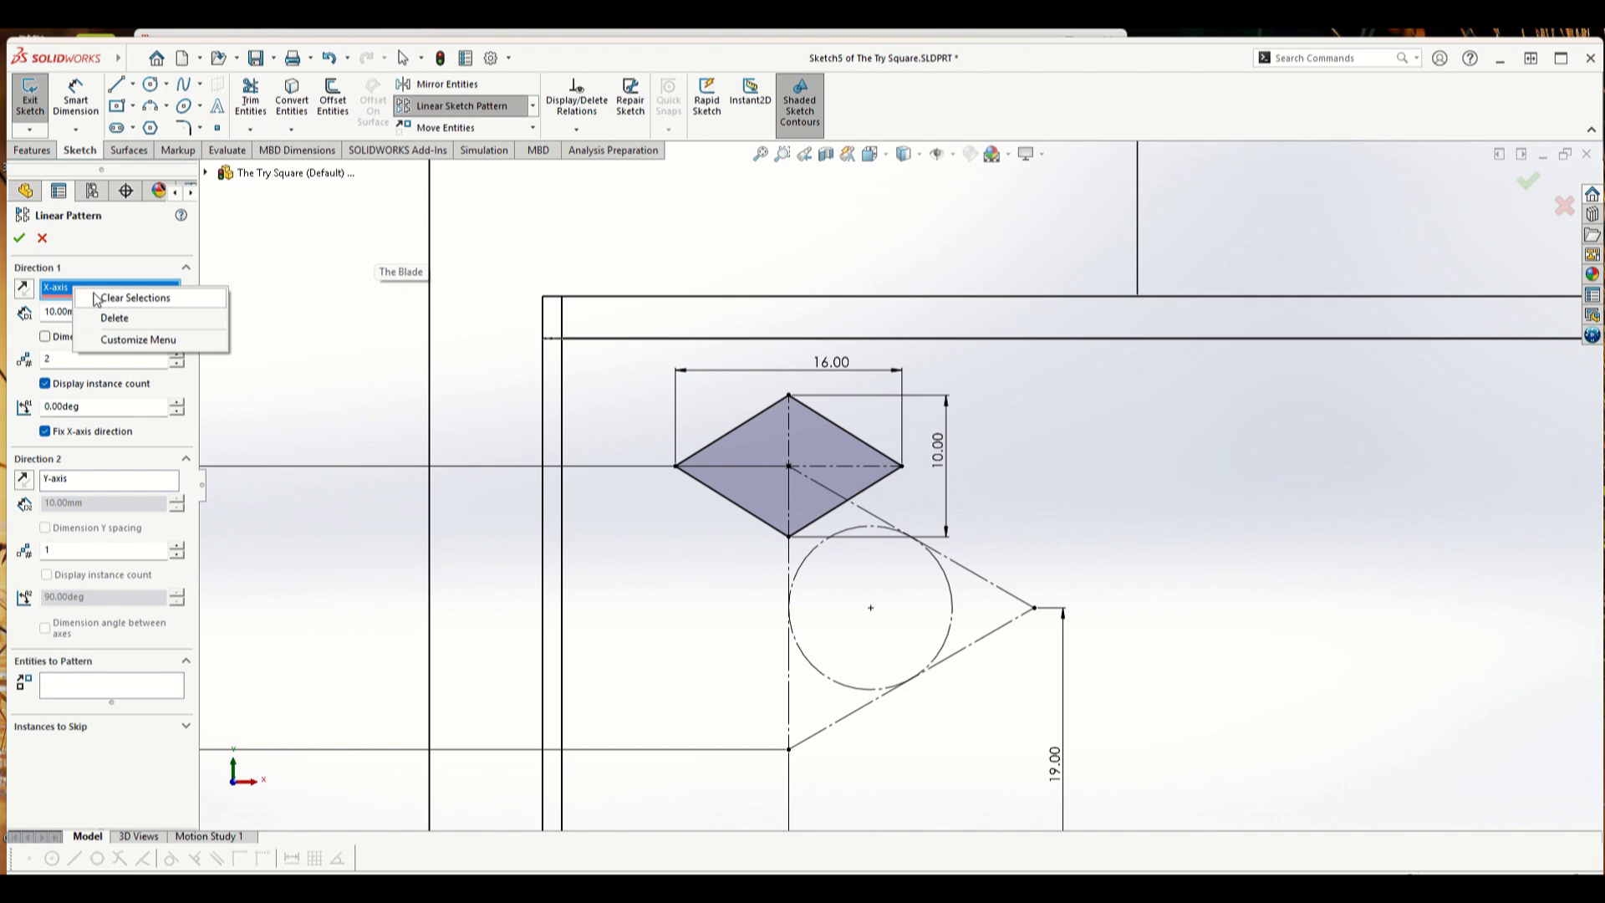
{"action": "left_click", "coordinate": [125, 298]}
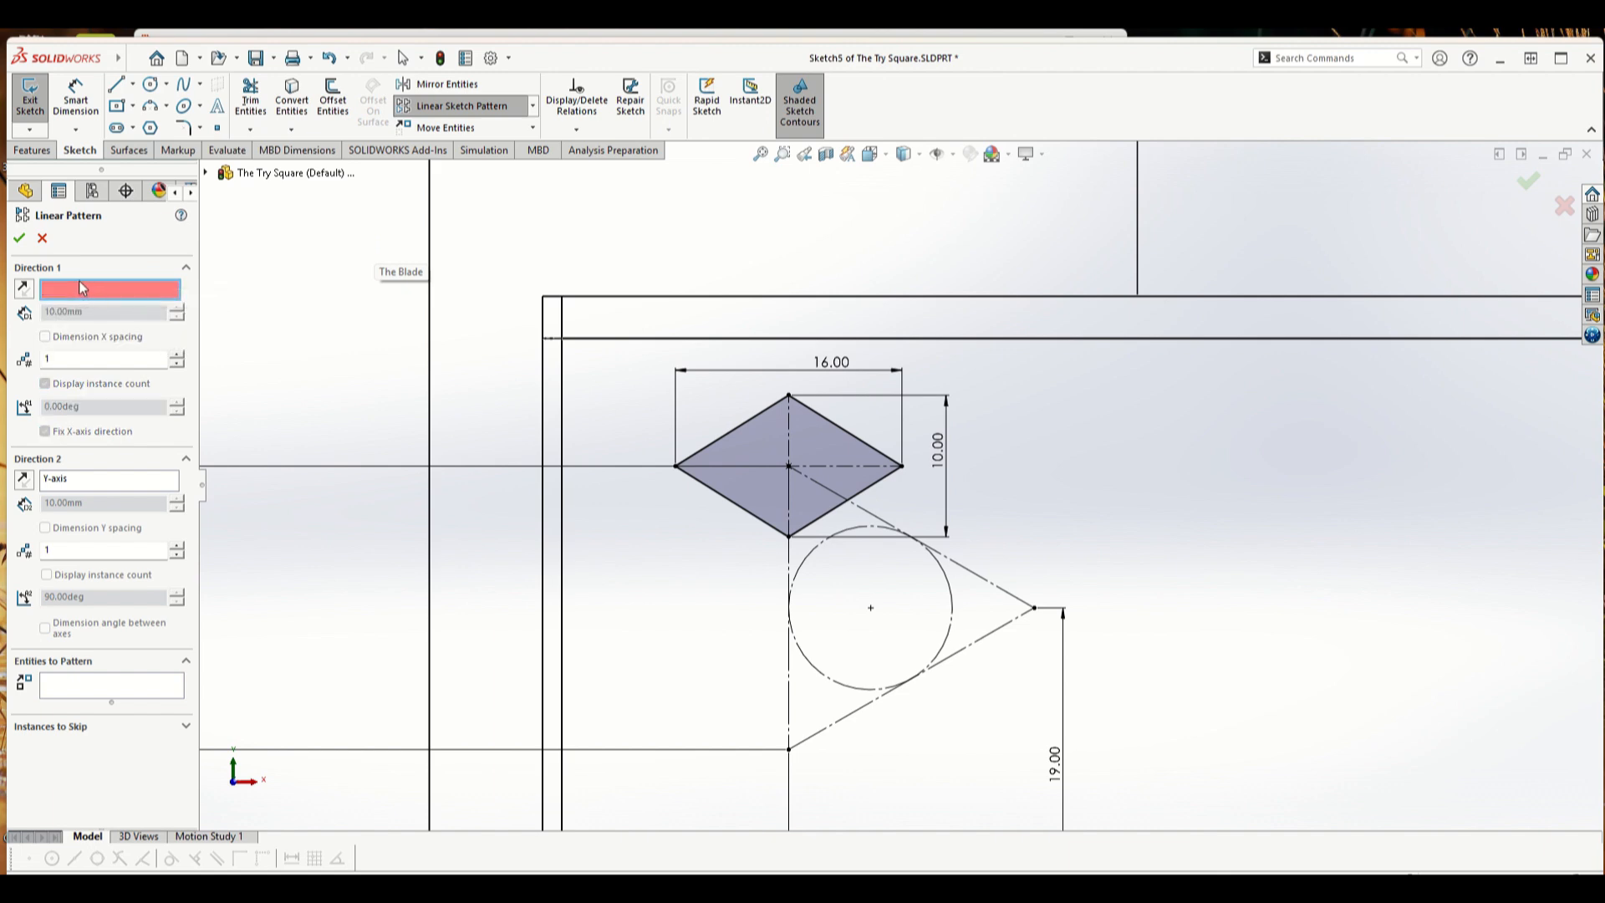
{"action": "left_click", "coordinate": [75, 482]}
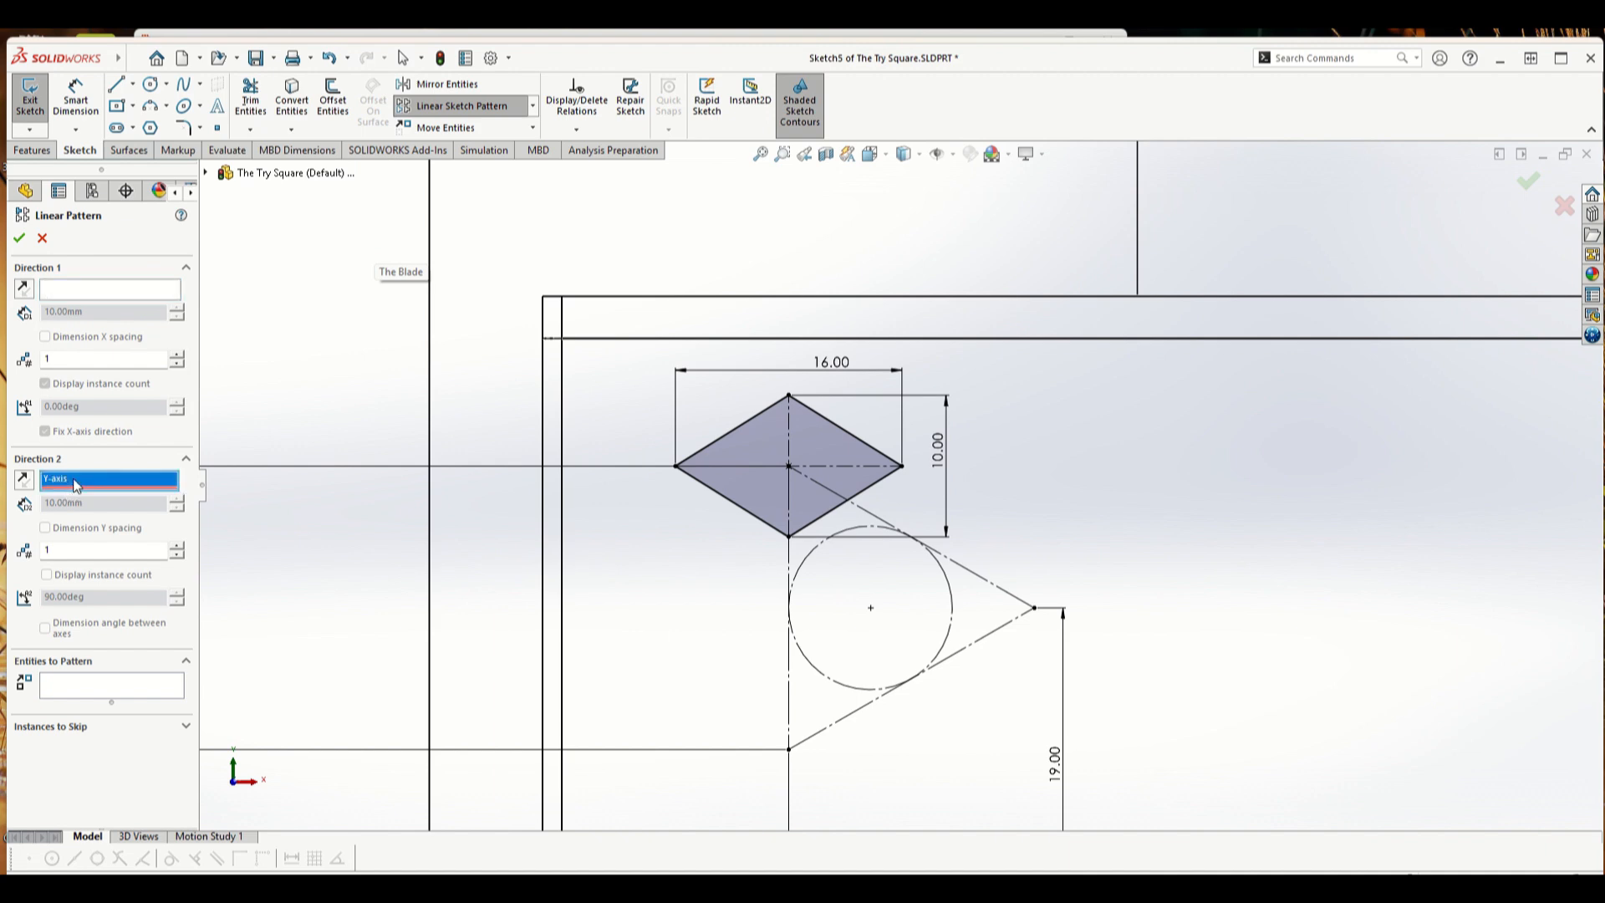
{"action": "right_click", "coordinate": [75, 485]}
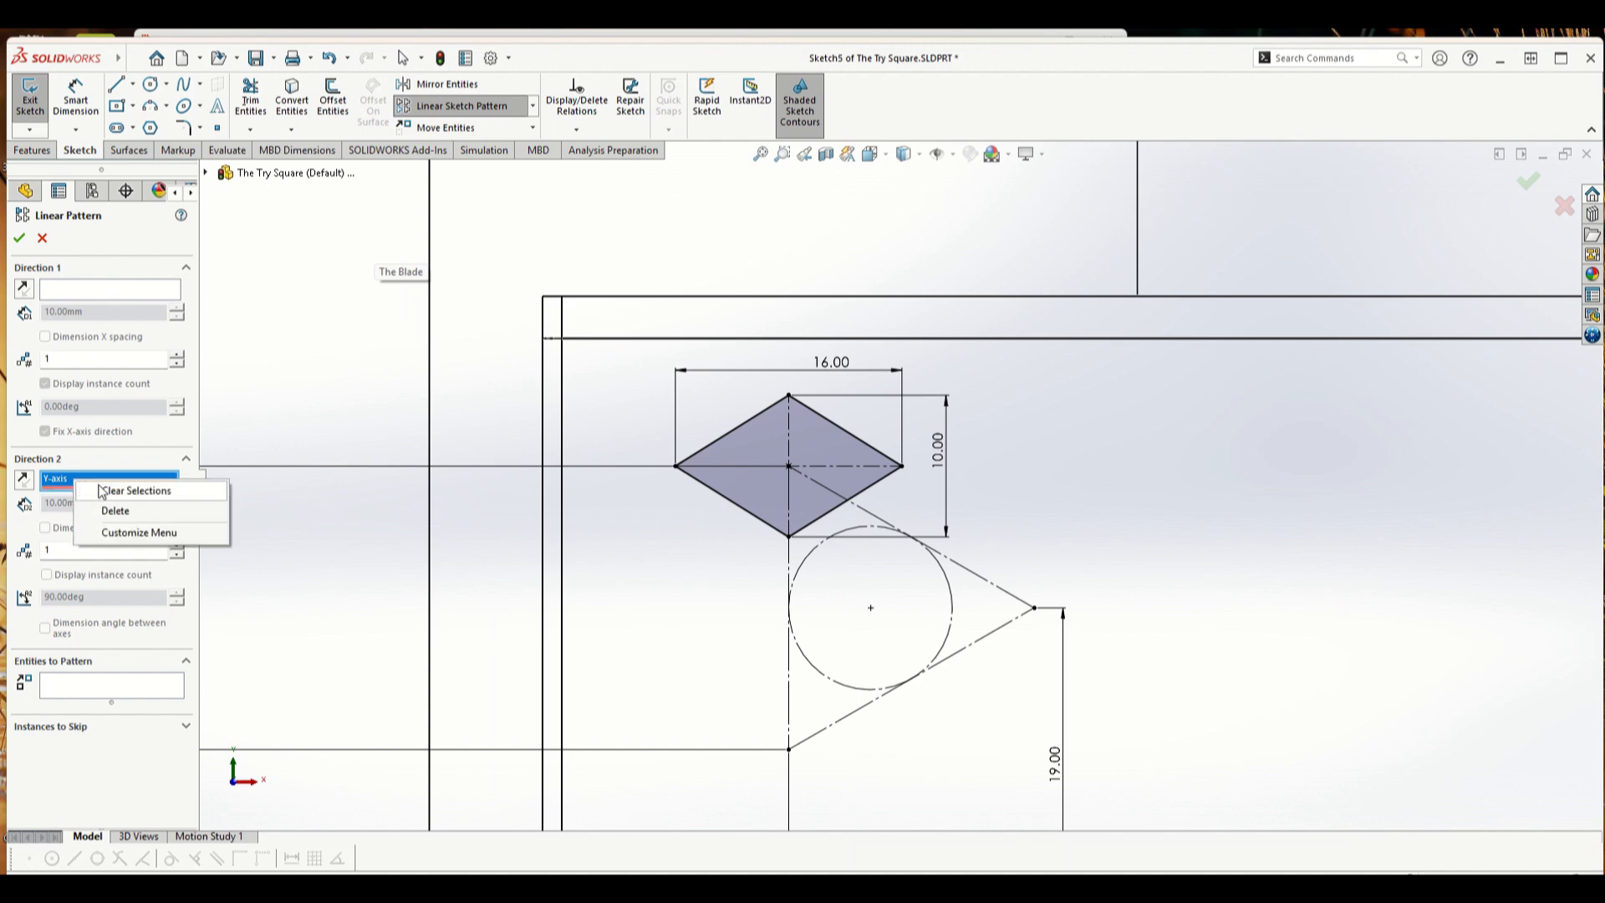
{"action": "left_click", "coordinate": [106, 491]}
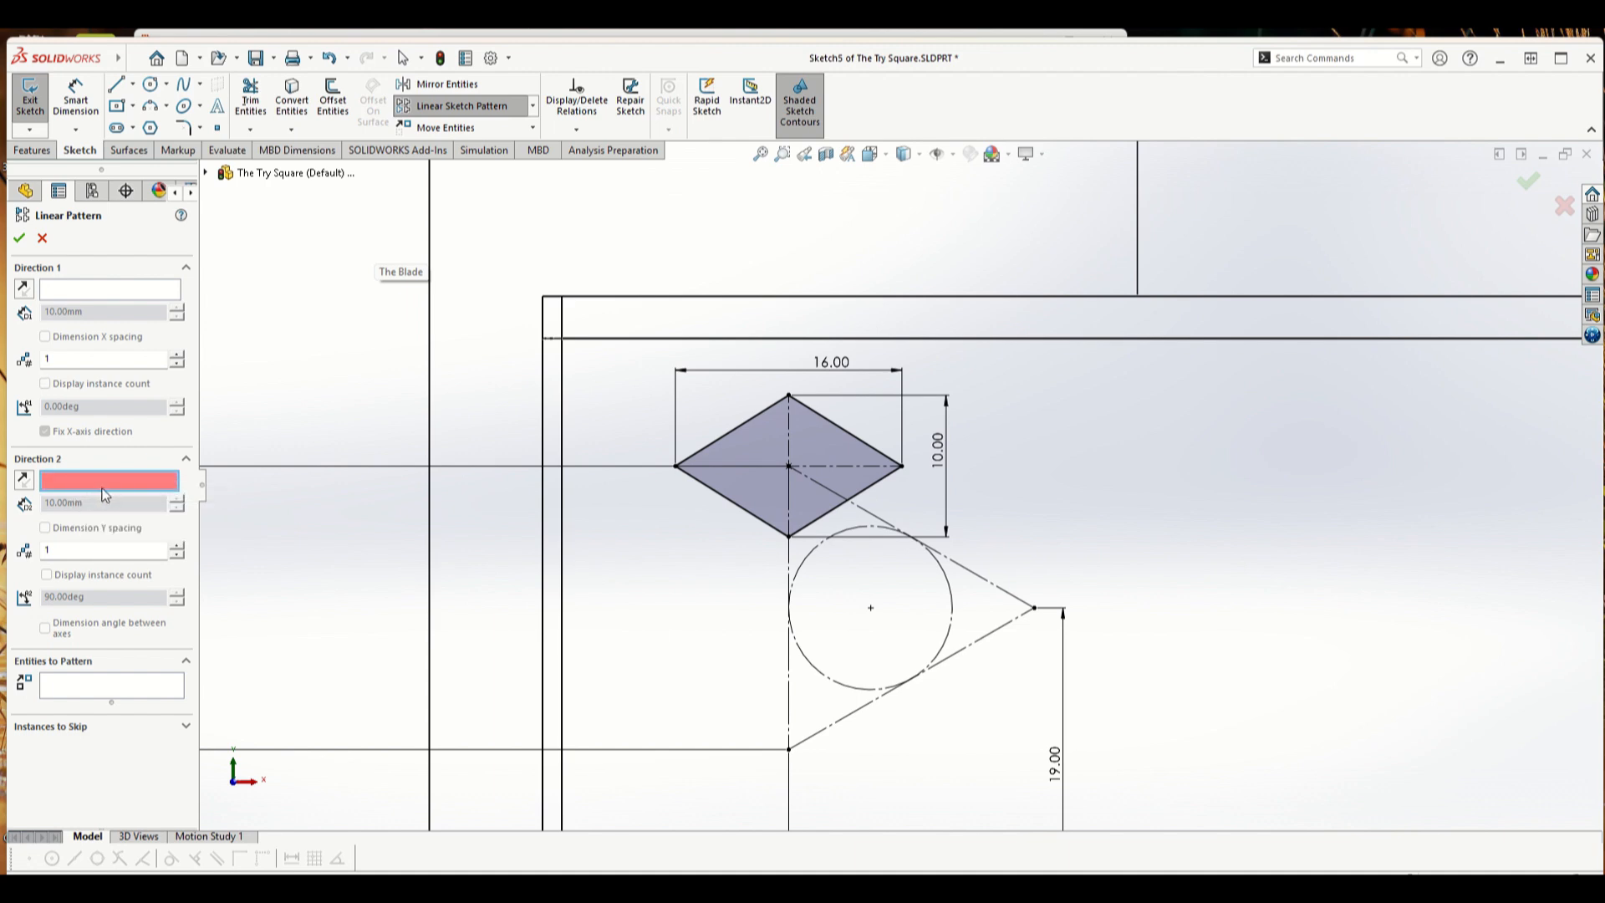
- Set the triangle's upper sloping side as pattern Direction 1 and its vertical side as Direction 2
{"action": "left_click", "coordinate": [122, 299]}
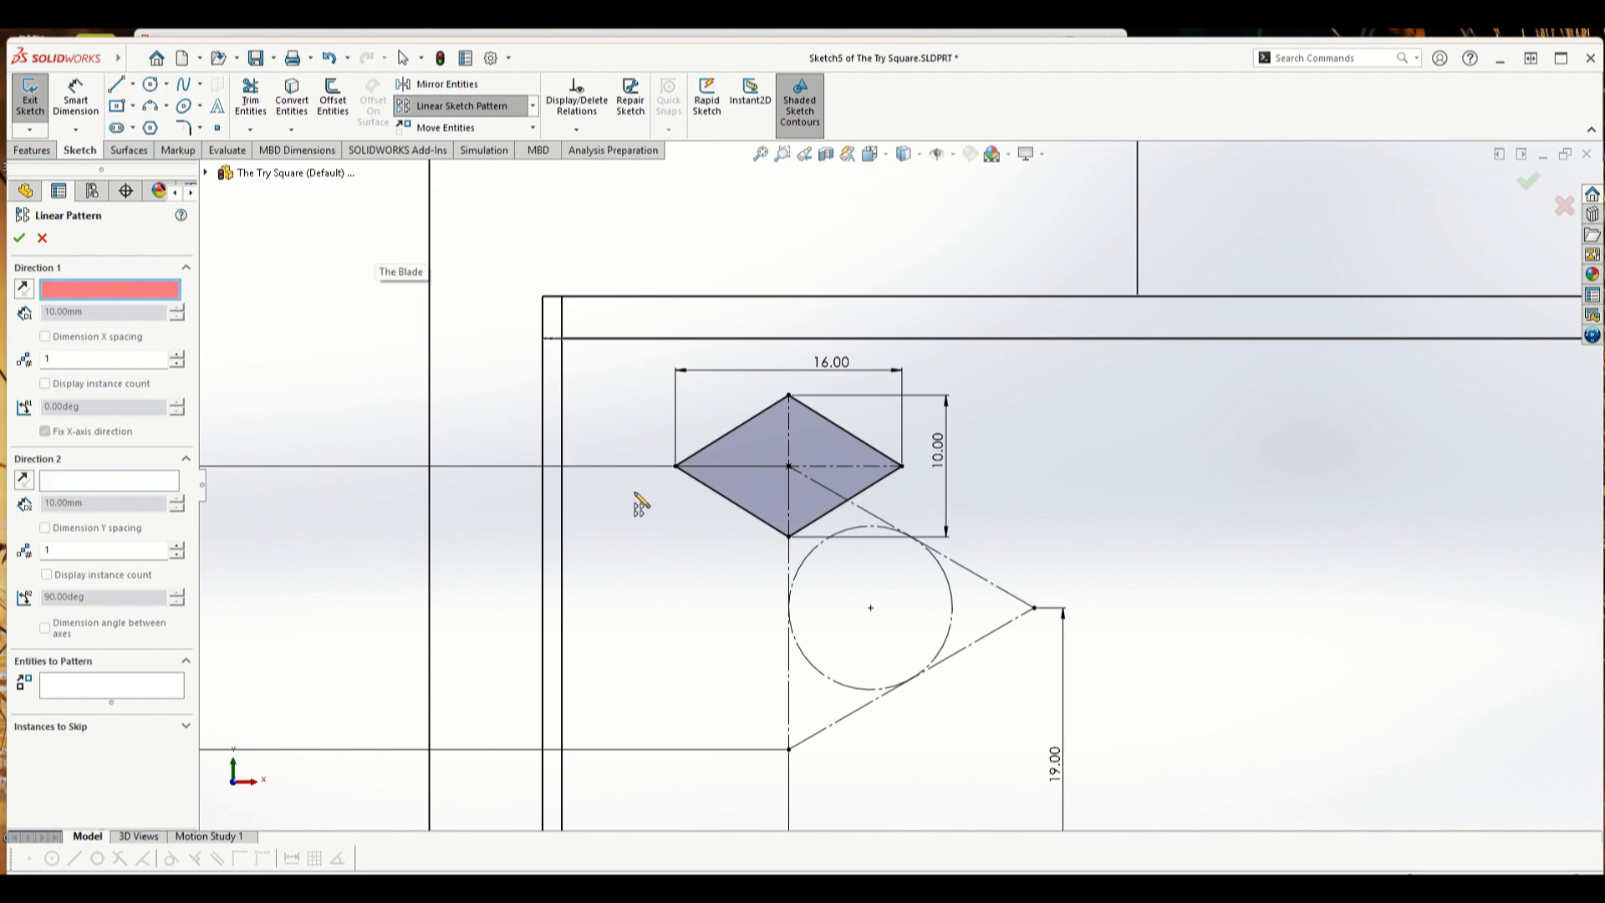
{"action": "left_click", "coordinate": [877, 519]}
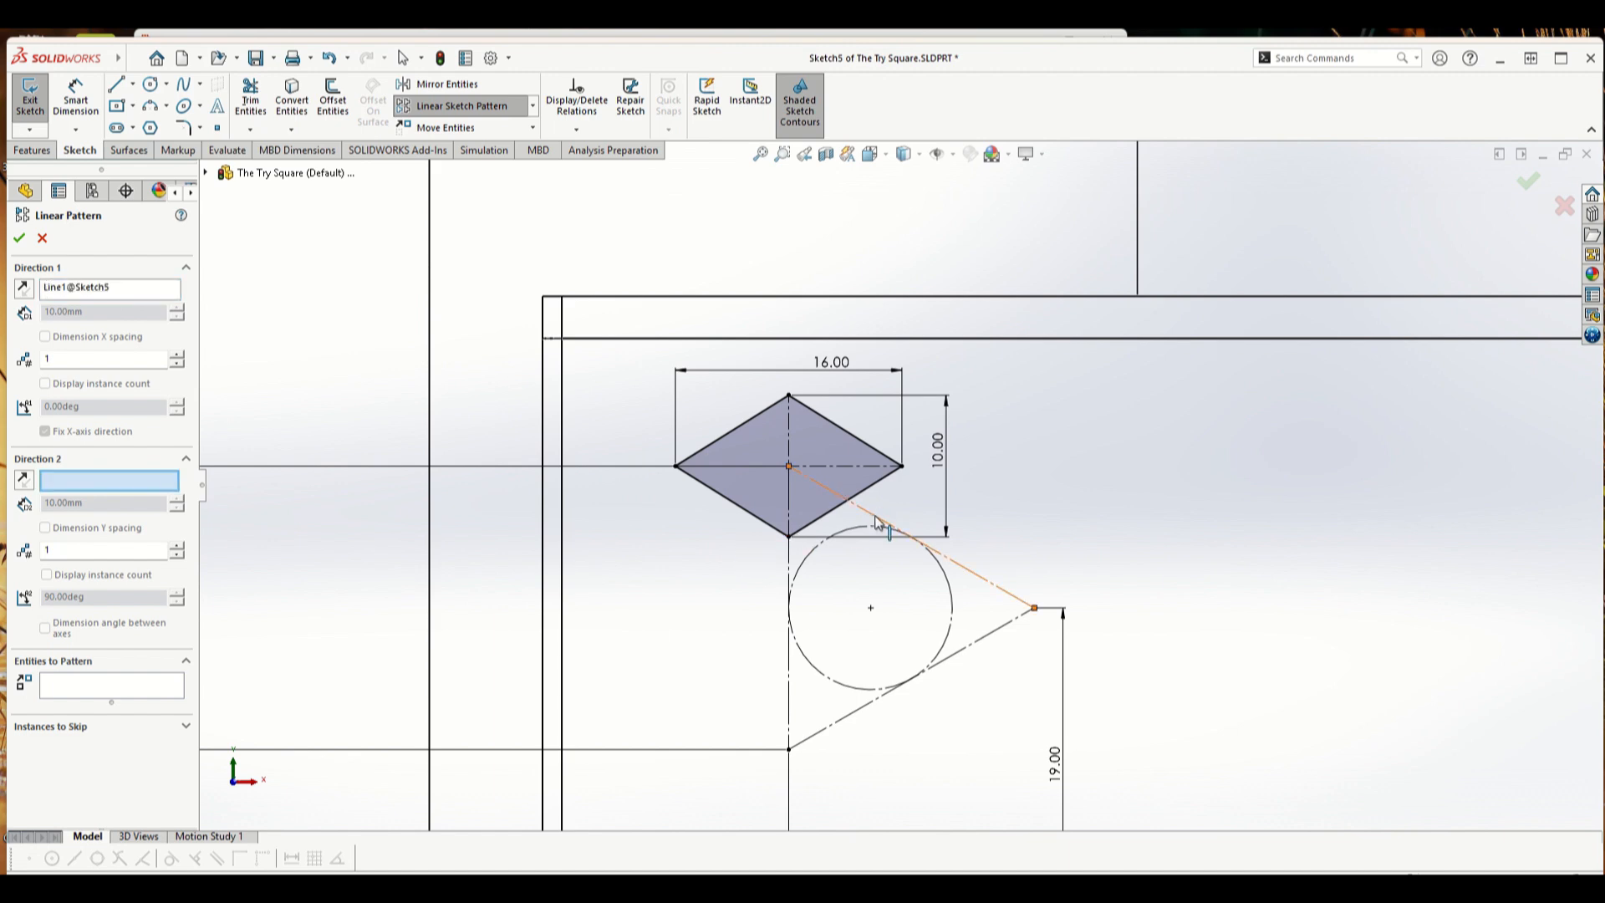
{"action": "left_click", "coordinate": [144, 481]}
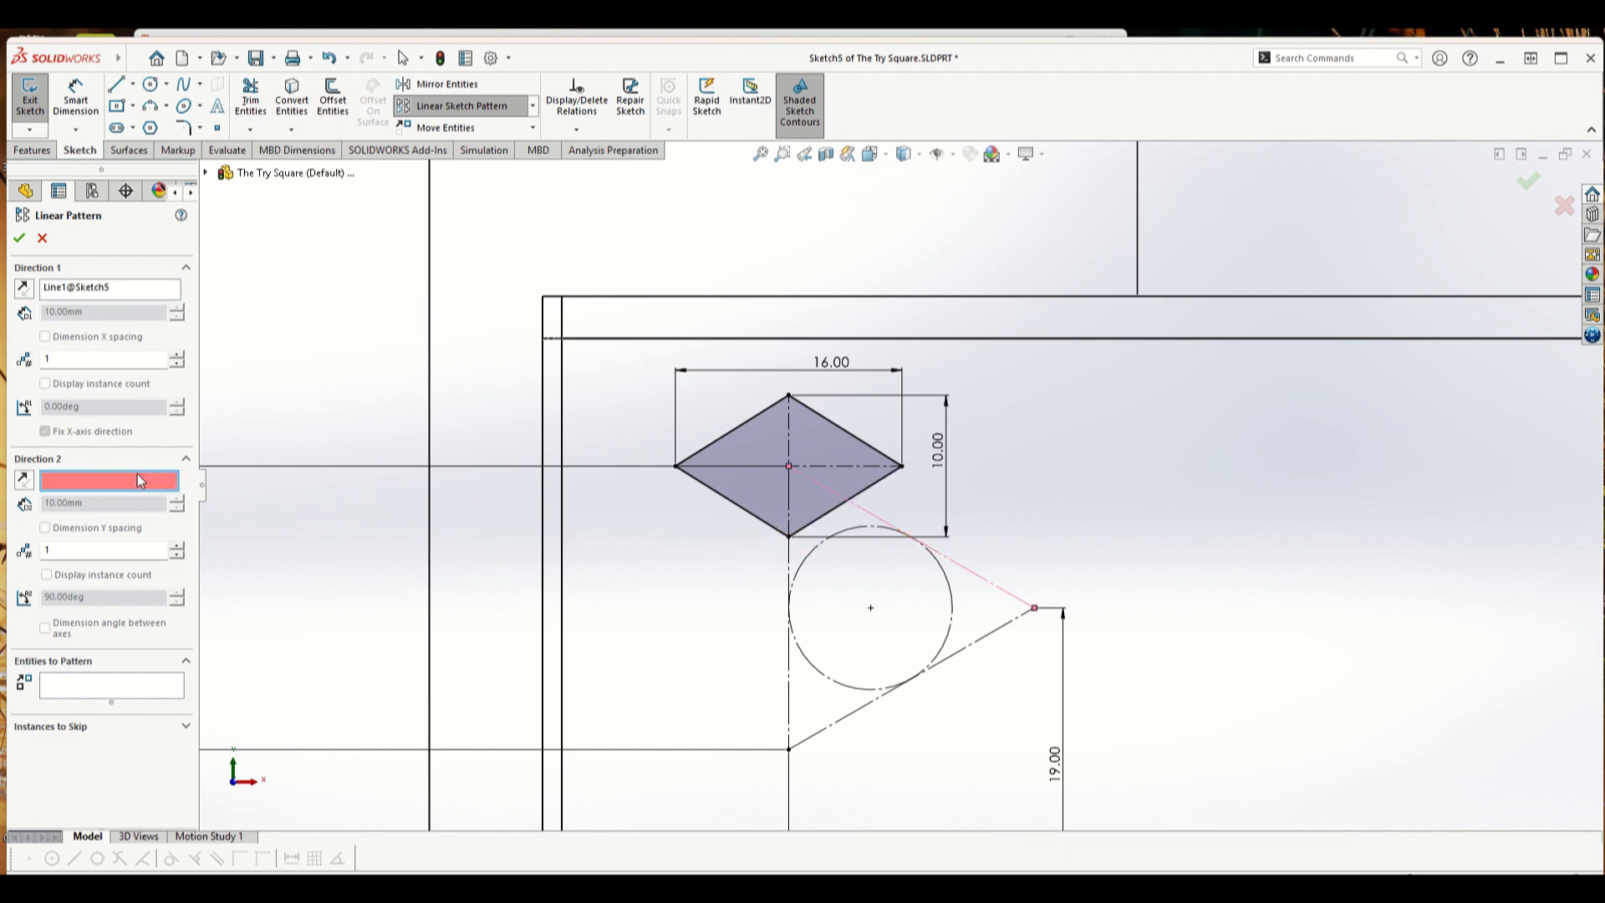
{"action": "left_click", "coordinate": [788, 652]}
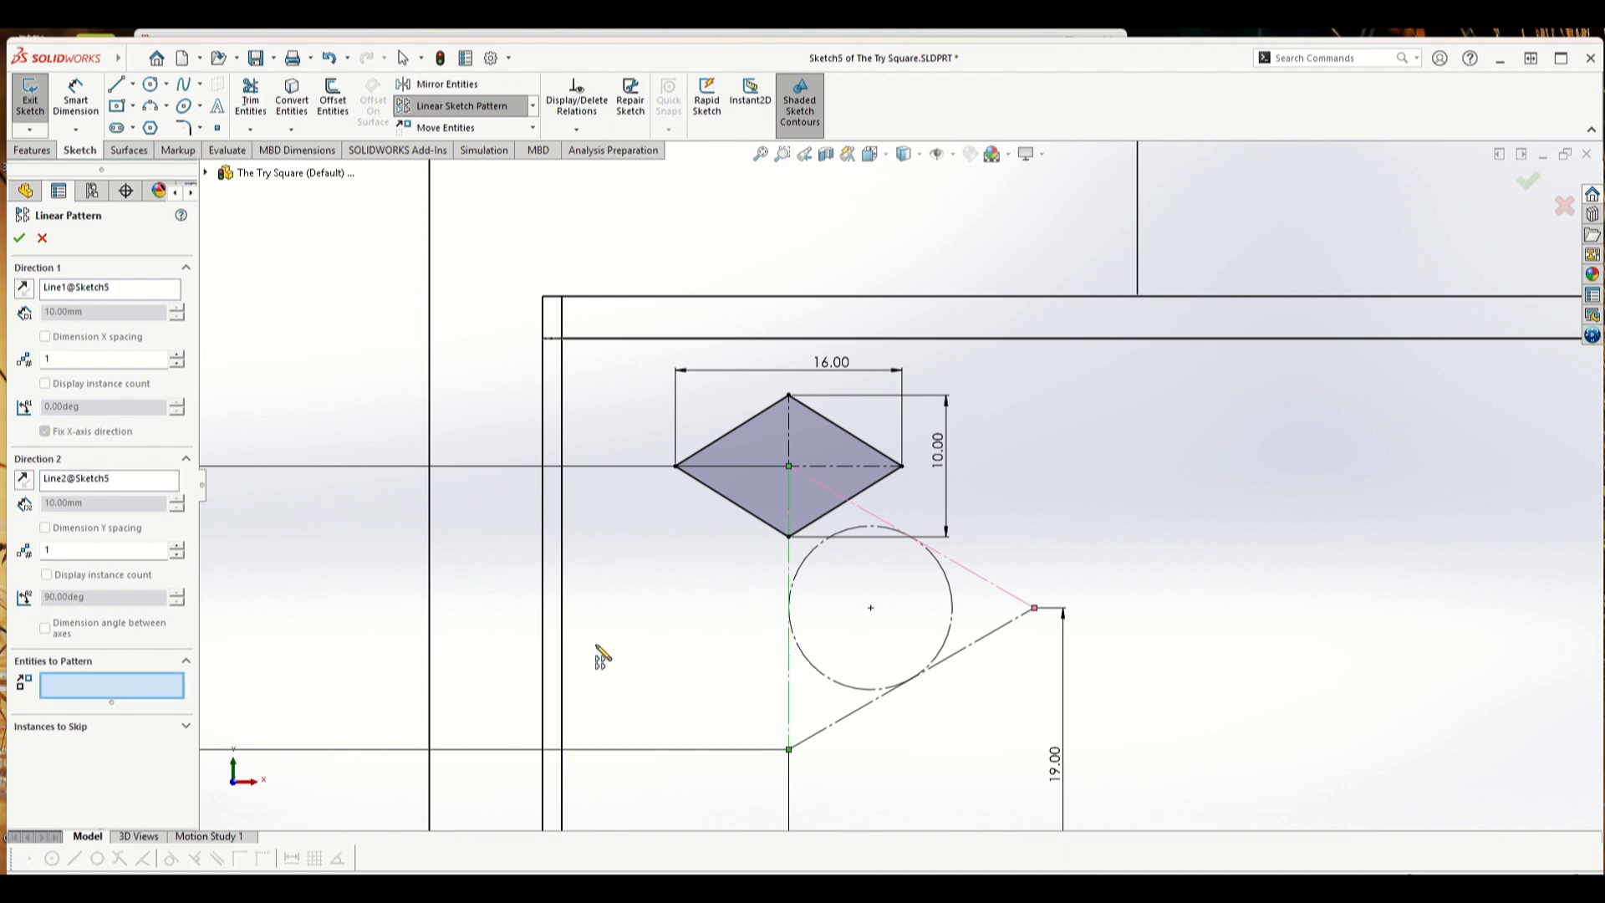
- Set 2 instances in both pattern directions and enable the instance count display for Direction 1
{"action": "left_click", "coordinate": [56, 357]}
{"action": "type", "text": "2"}
{"action": "left_click", "coordinate": [69, 551]}
{"action": "type", "text": "2"}
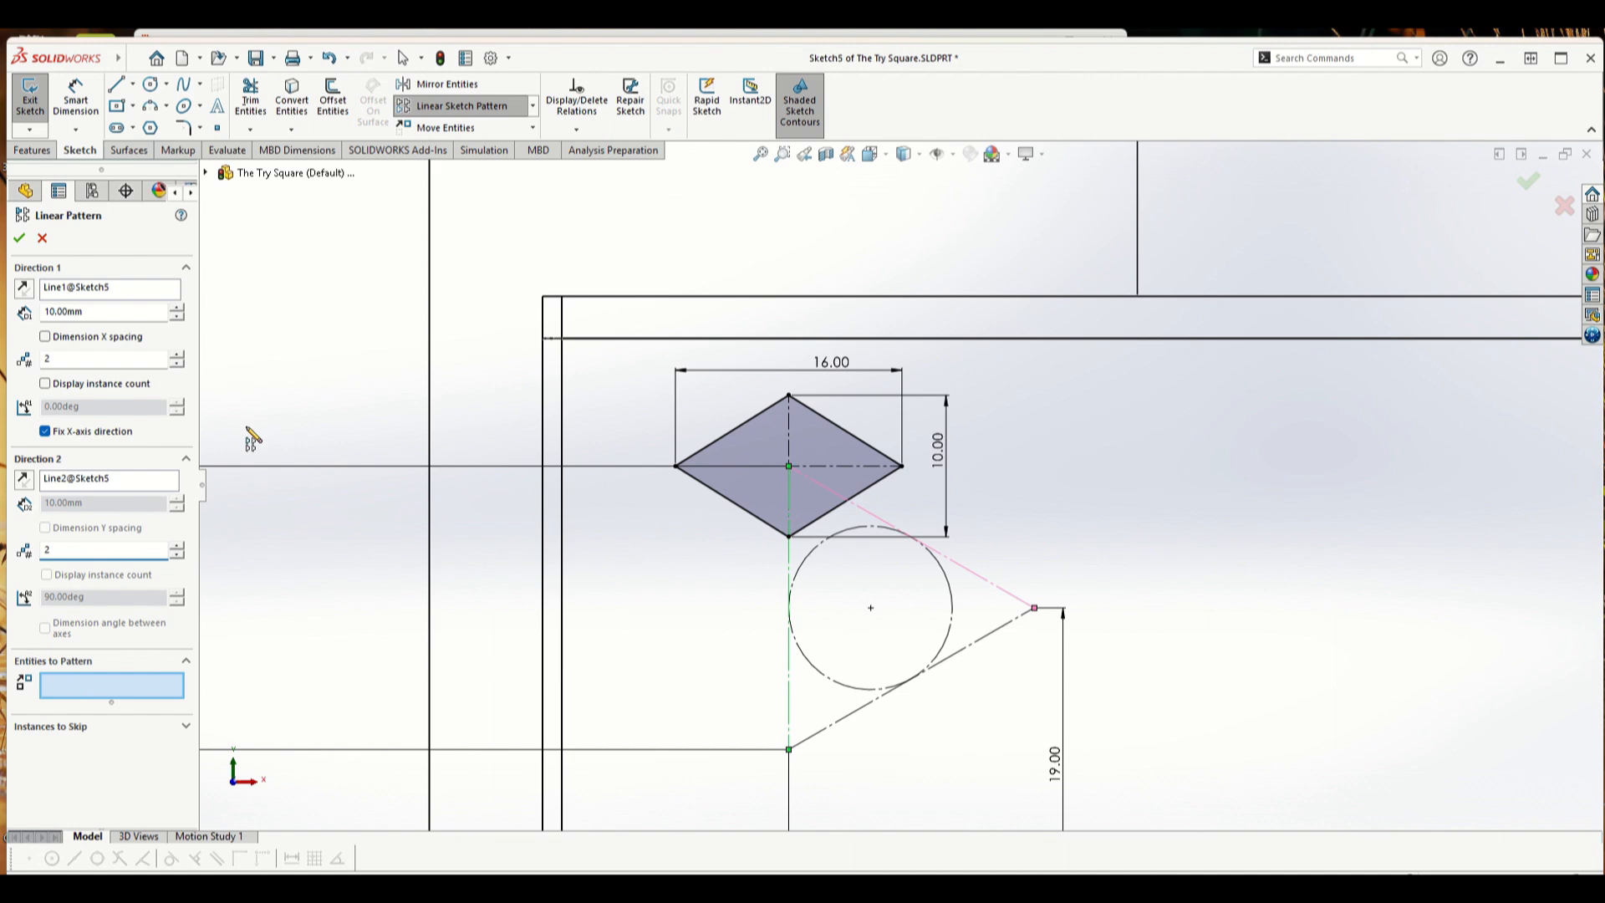
{"action": "left_click", "coordinate": [45, 382]}
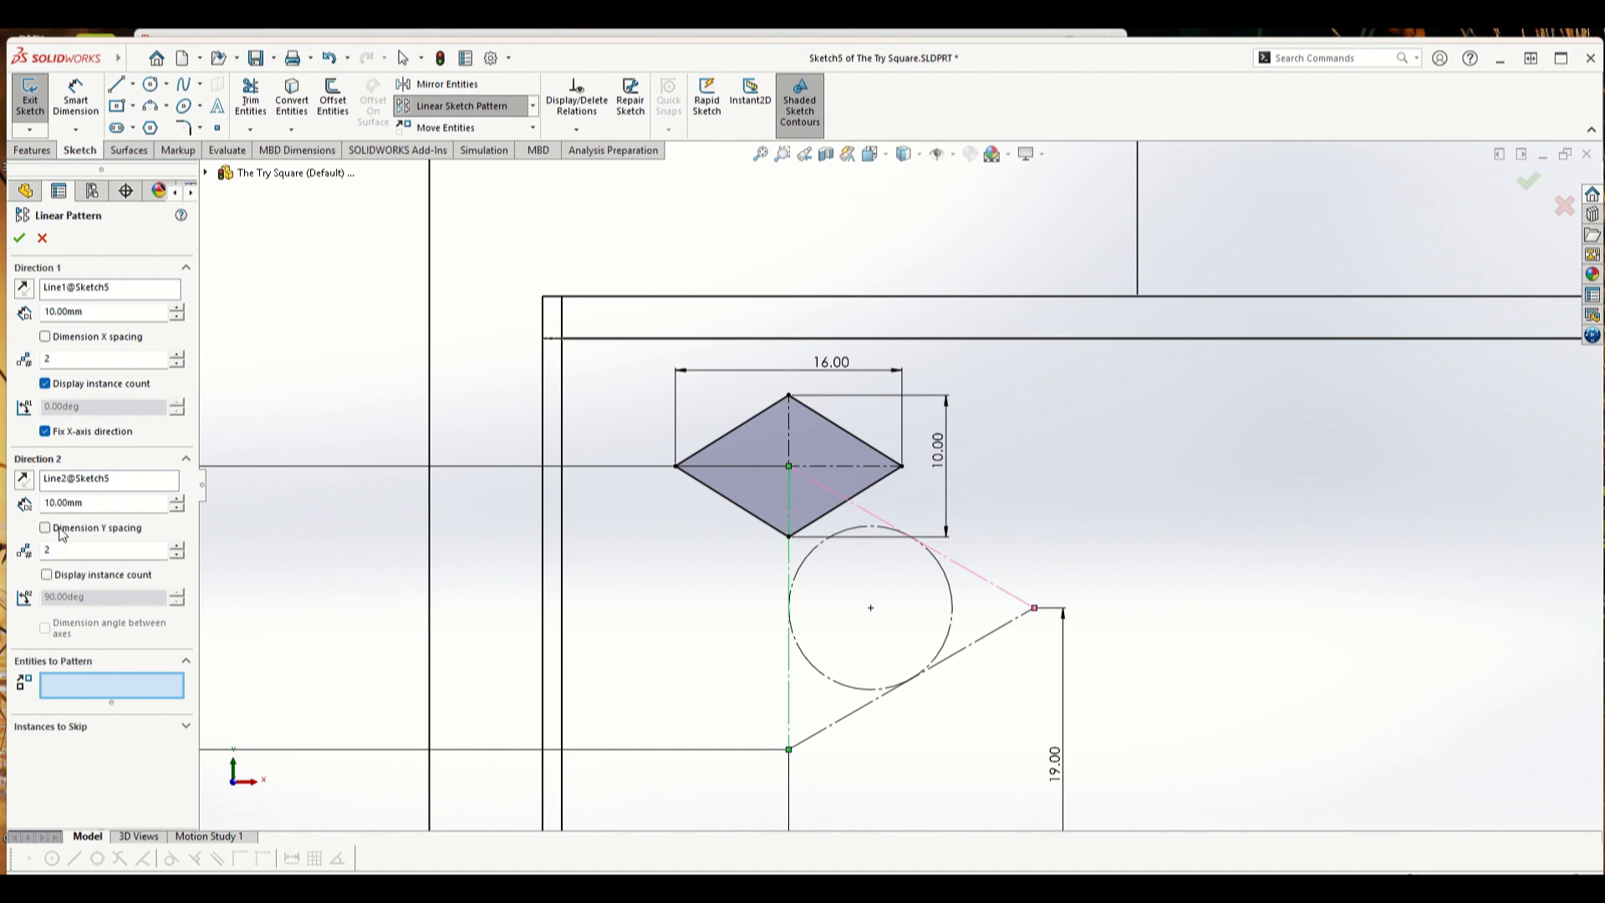
- Set the spacing to 20 mm in both pattern directions and enable the instance count display for Direction 2
{"action": "left_click_drag", "start_coordinate": [85, 314], "coordinate": [65, 318]}
{"action": "type", "text": "20"}
{"action": "left_click", "coordinate": [73, 581]}
{"action": "left_click_drag", "start_coordinate": [83, 502], "coordinate": [10, 509]}
{"action": "type", "text": "20"}
- Choose the diamond's four lines as the entities to pattern and reverse Direction 1 towards the triangle's outer corner
{"action": "left_click", "coordinate": [92, 687]}
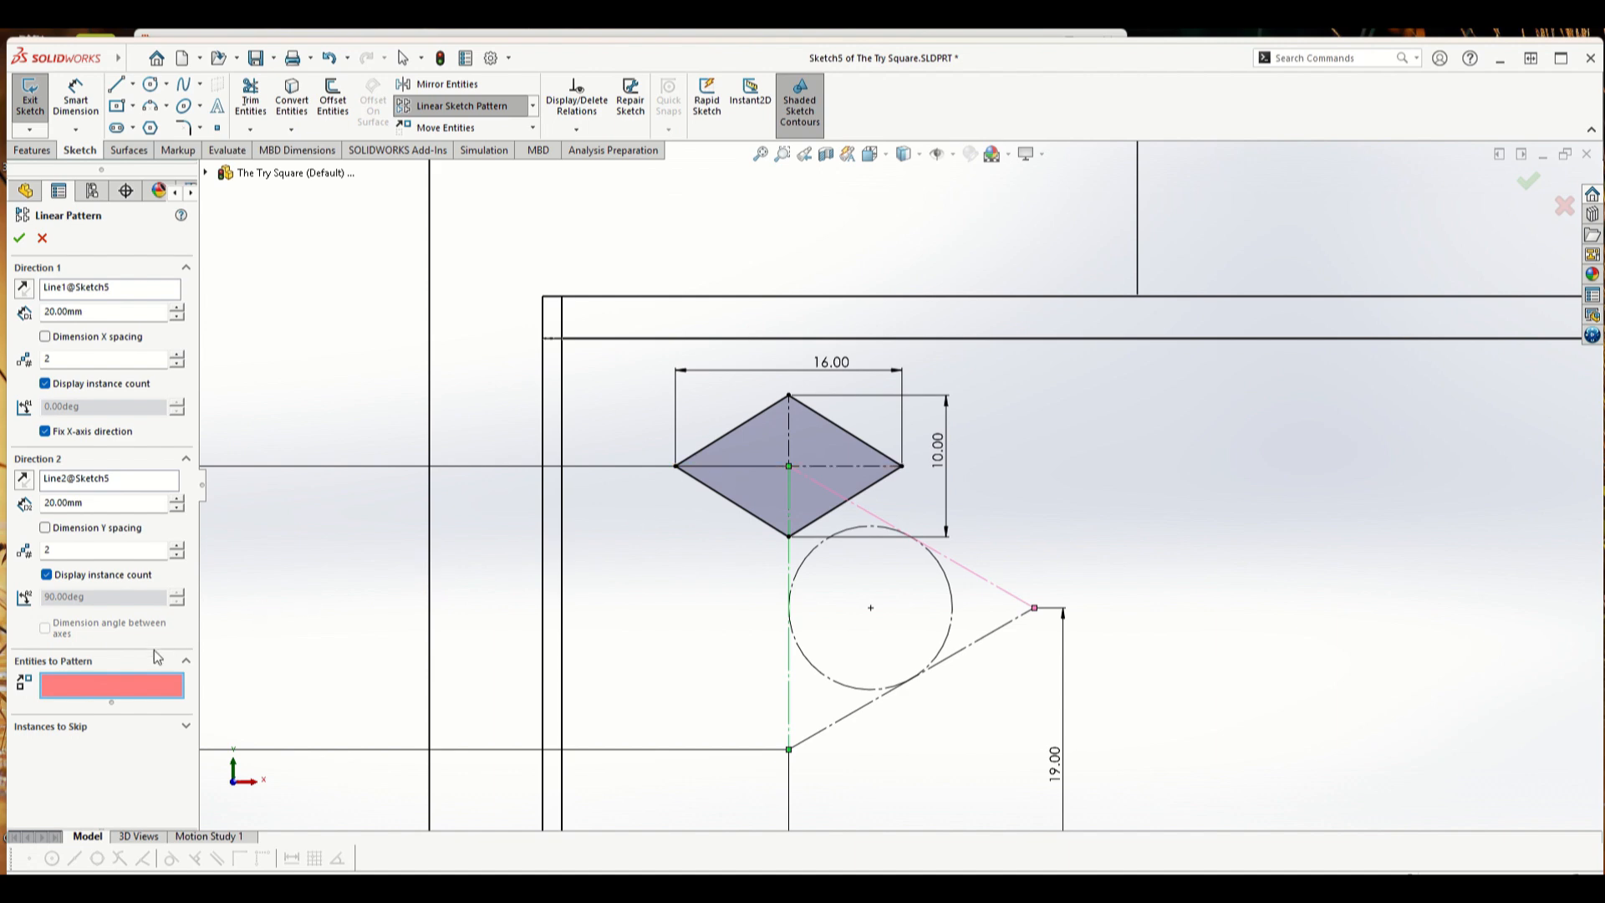
{"action": "left_click", "coordinate": [743, 432]}
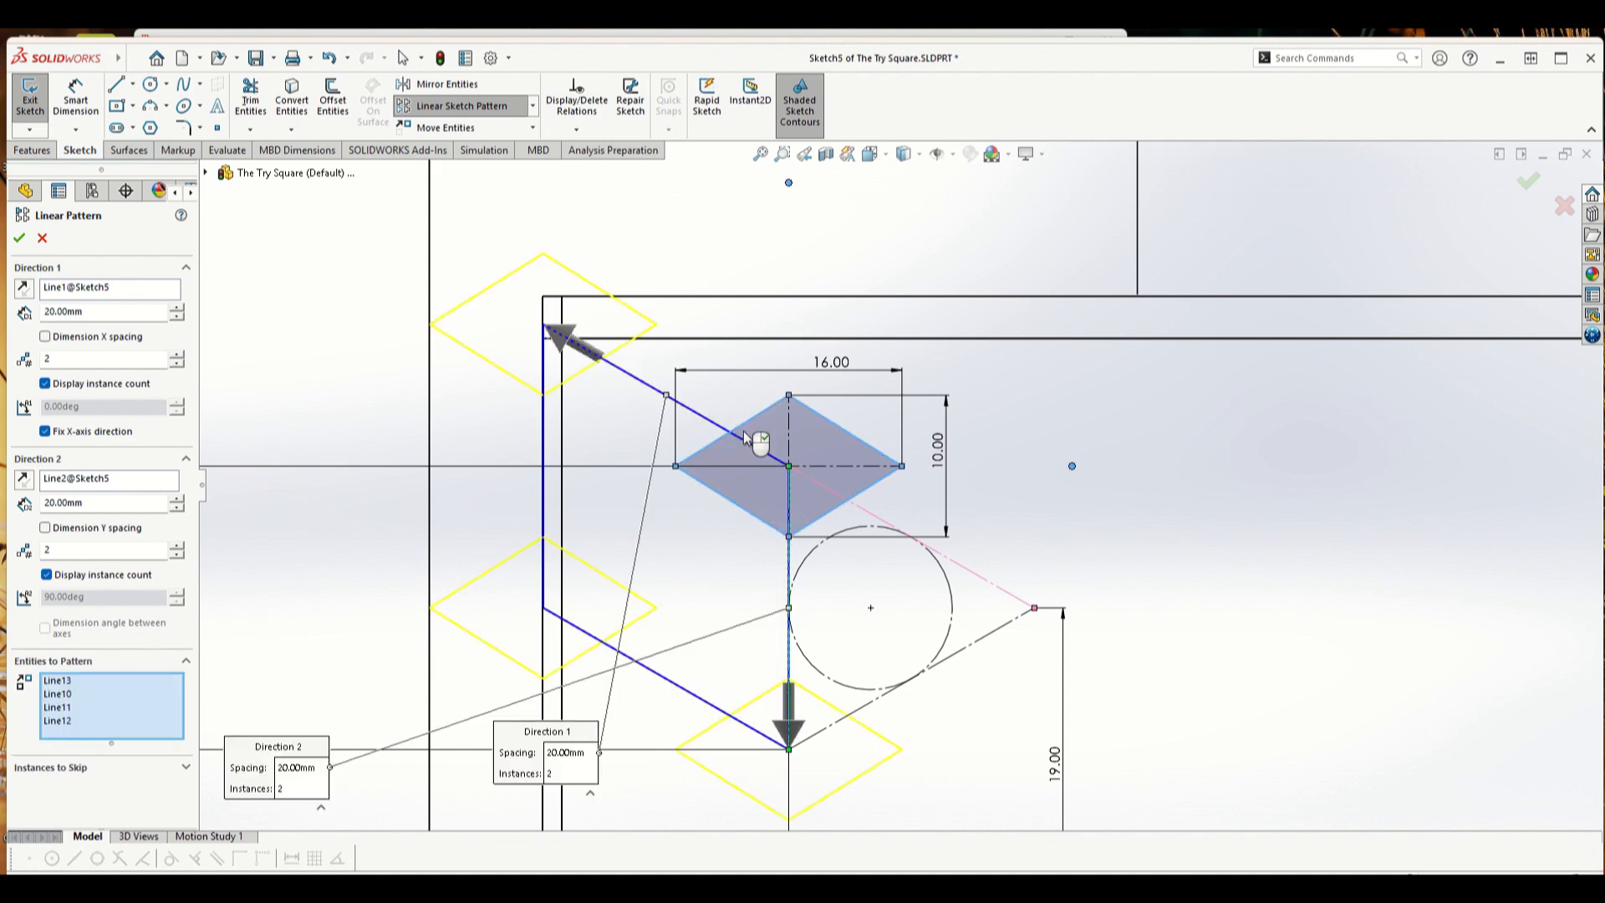
{"action": "left_click", "coordinate": [24, 289]}
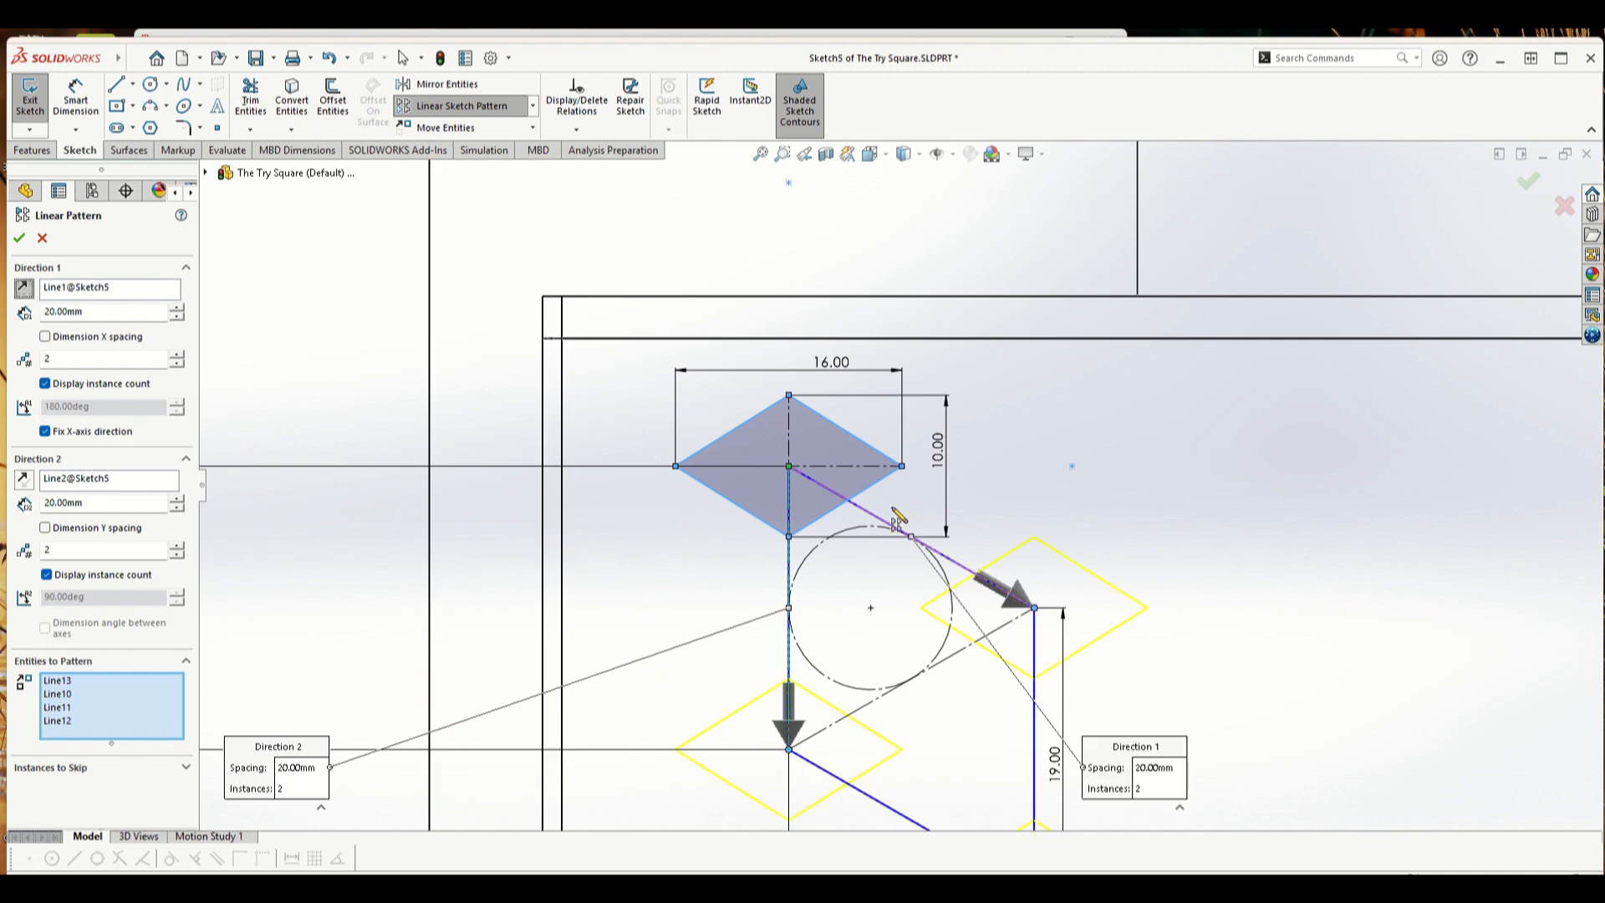
- Expand the Instances to Skip options for the diamond pattern
{"action": "scroll", "coordinate": [898, 493], "scroll_direction": "up", "scroll_amount": 5}
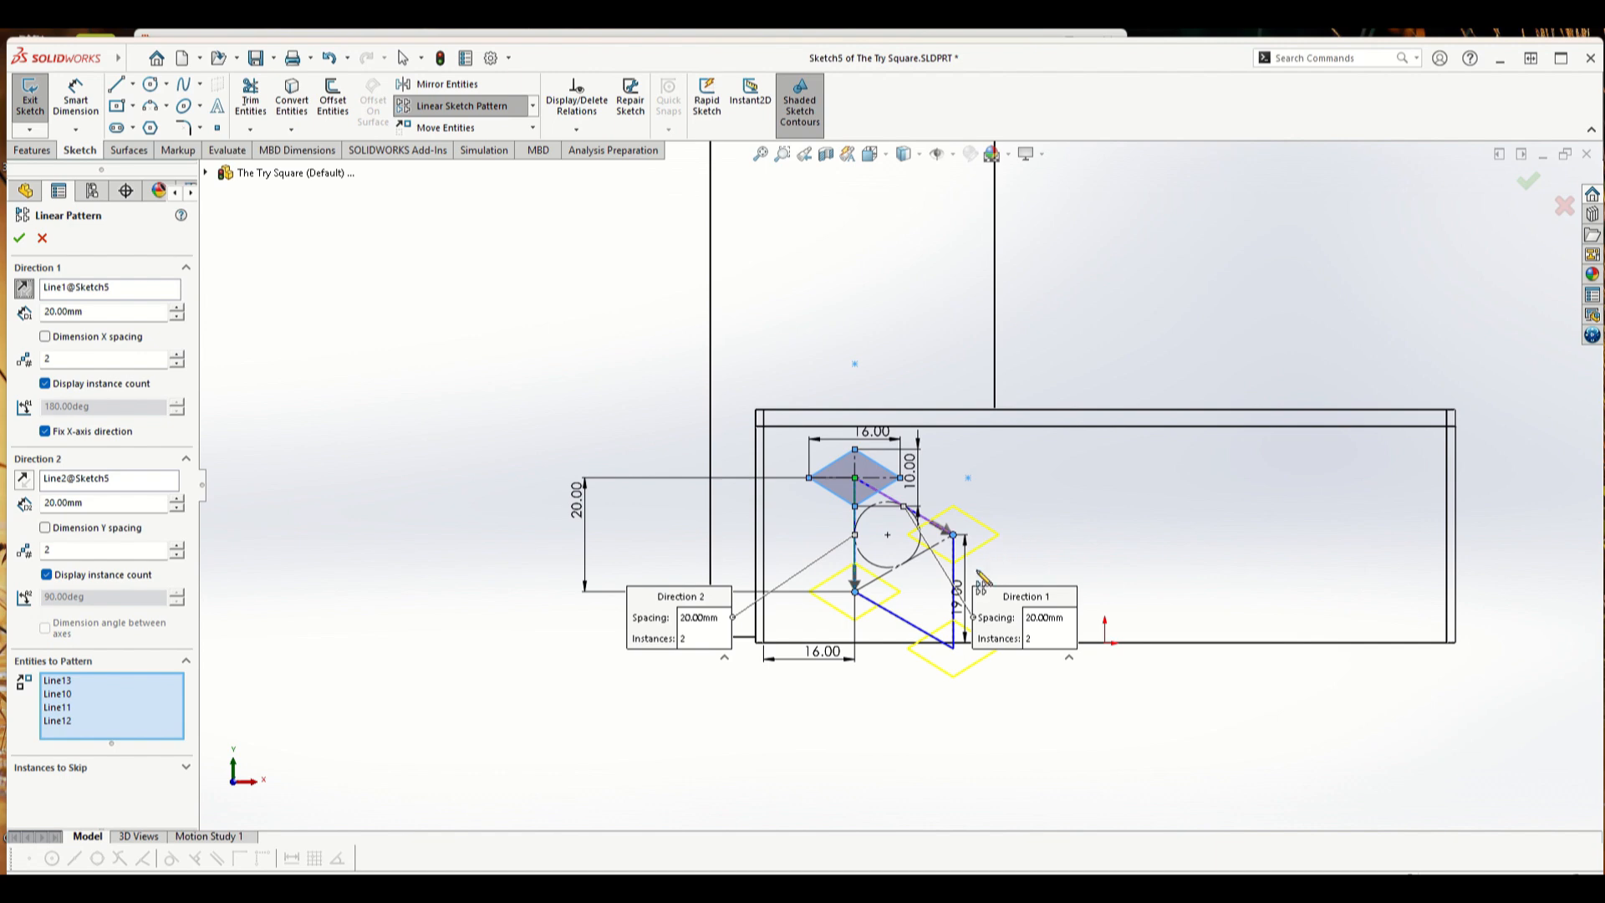
{"action": "scroll", "coordinate": [986, 698], "scroll_direction": "down", "scroll_amount": 2}
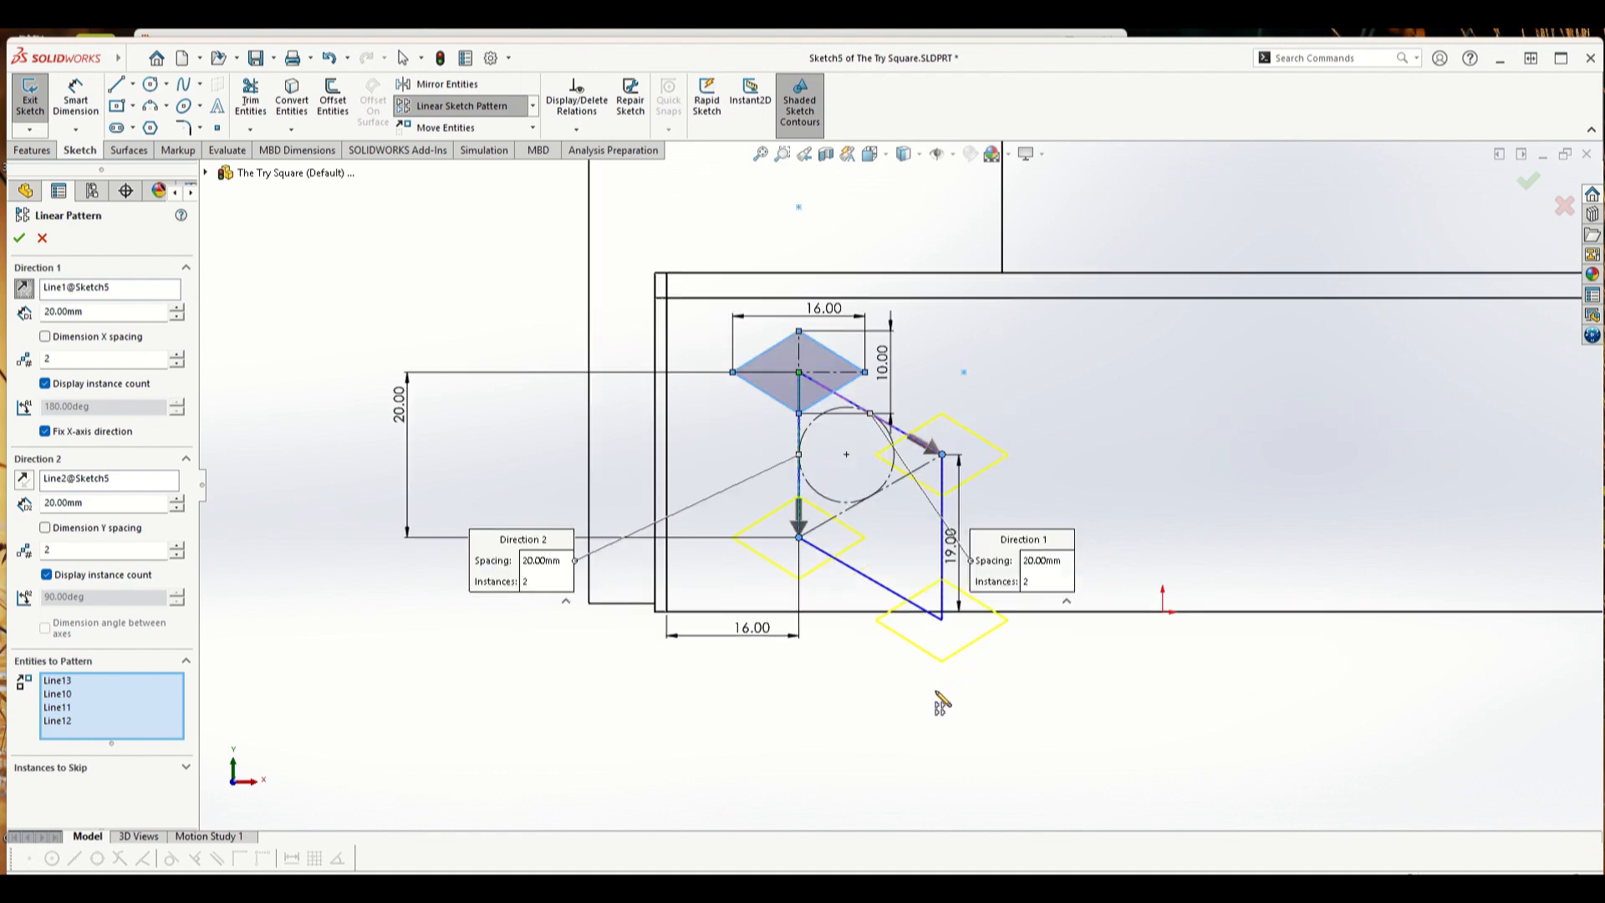
{"action": "left_click", "coordinate": [186, 767]}
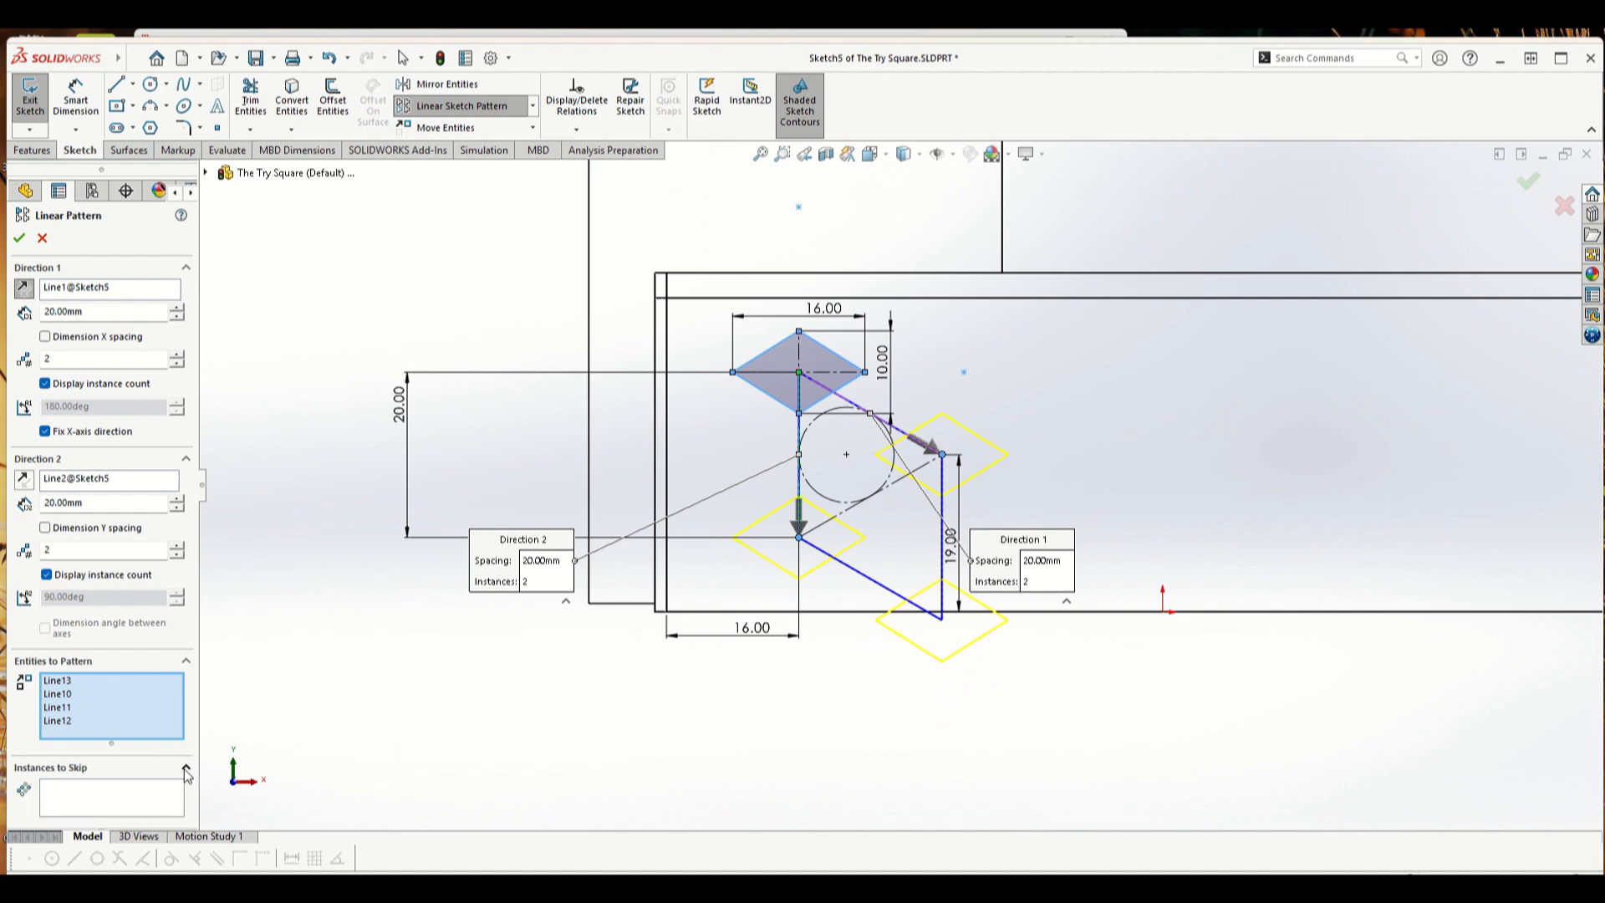
- Skip the lower-right instance of the diamond's linear sketch pattern and accept the pattern
{"action": "left_click", "coordinate": [115, 794]}
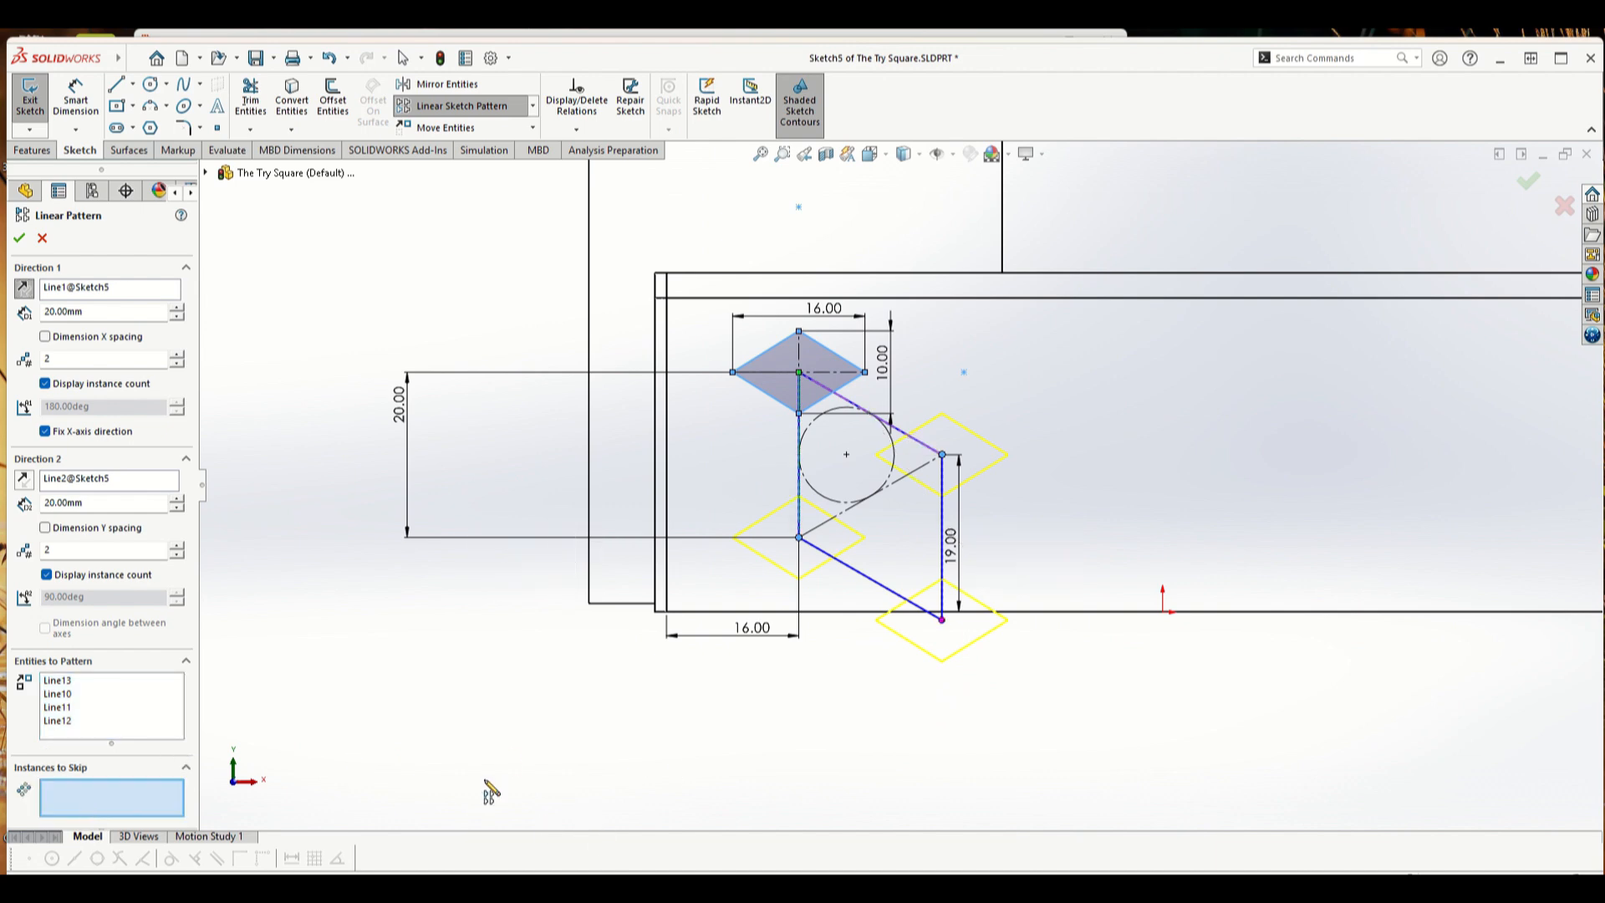
{"action": "left_click", "coordinate": [943, 620]}
{"action": "left_click", "coordinate": [18, 237]}
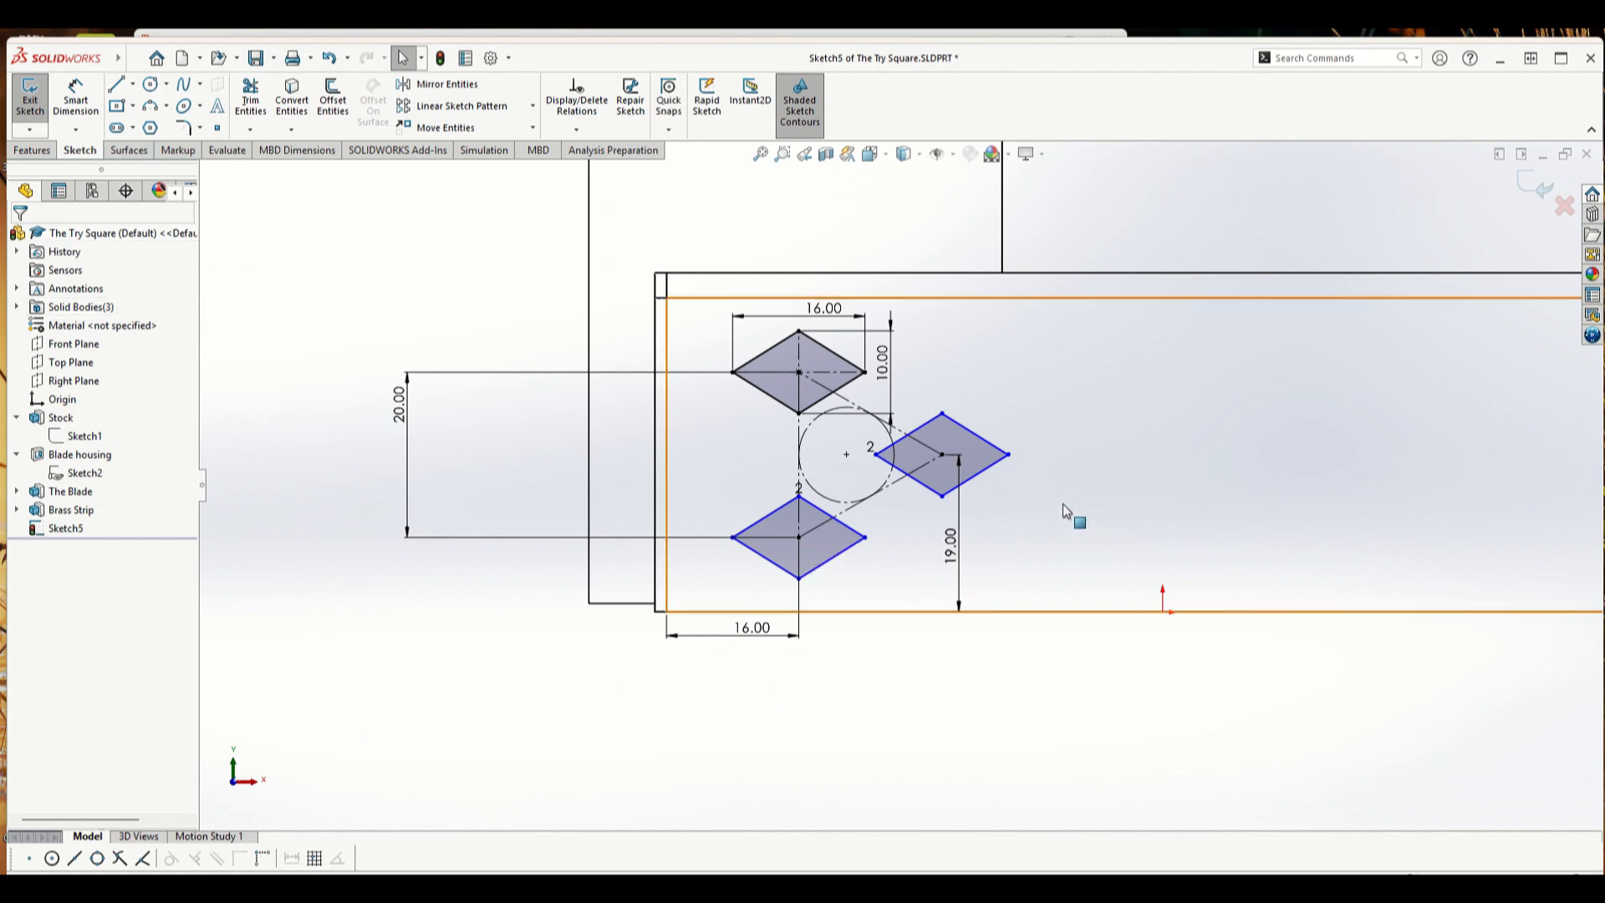
- Try to apply a Fix relation to the four edges of the right-hand patterned diamond, and undo it
{"action": "scroll", "coordinate": [1066, 501], "scroll_direction": "down", "scroll_amount": 2}
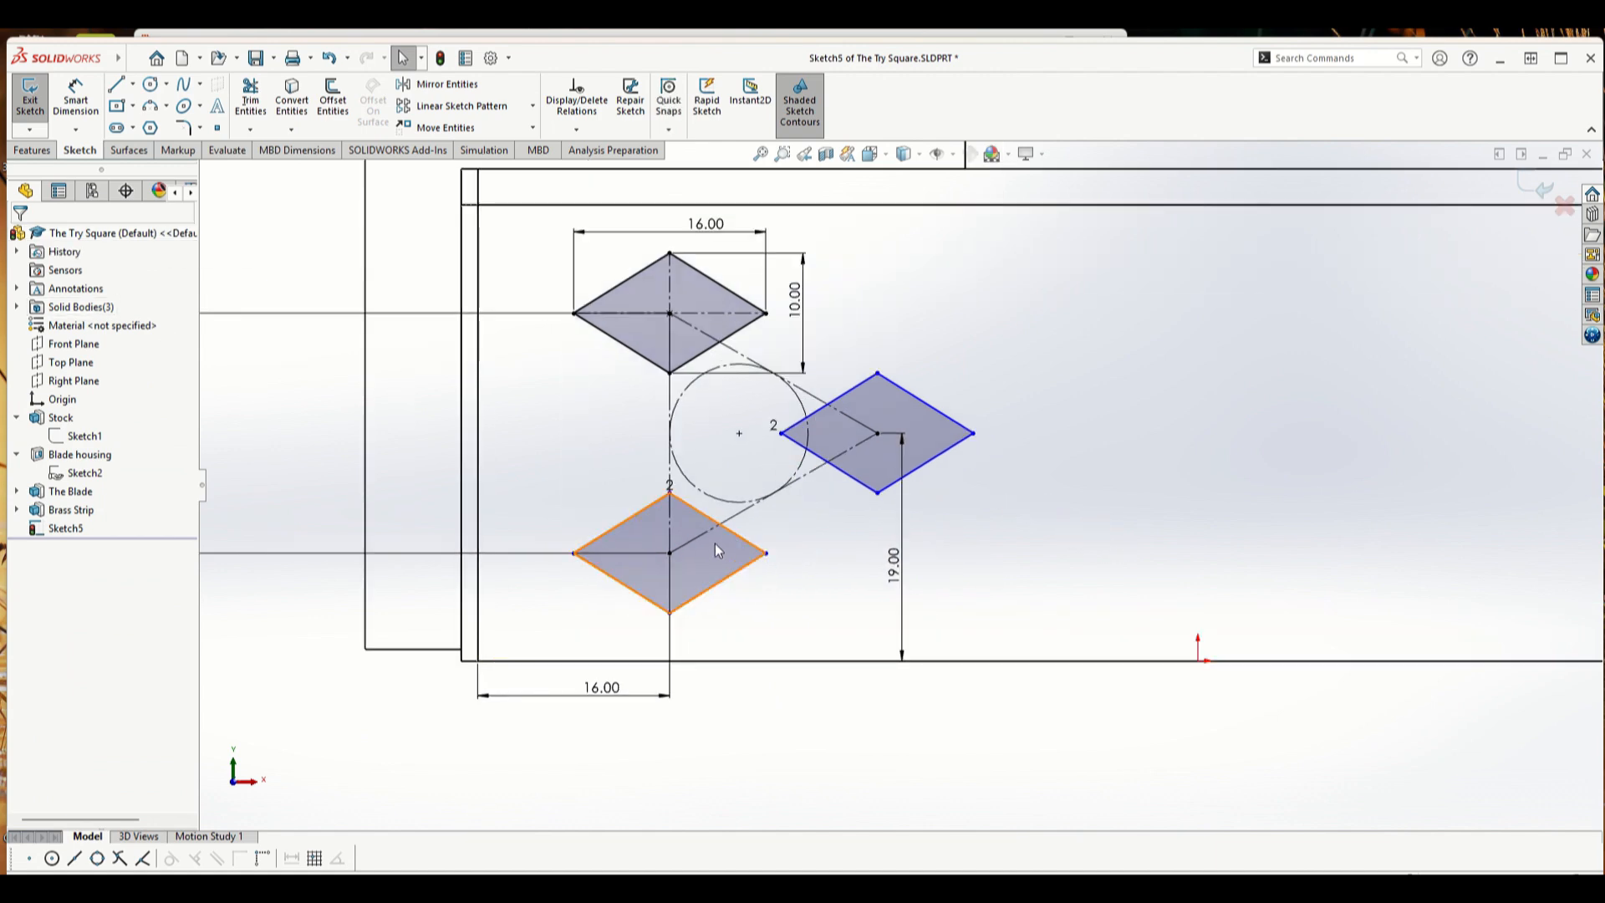
{"action": "left_click", "coordinate": [732, 556], "text": "ctrl"}
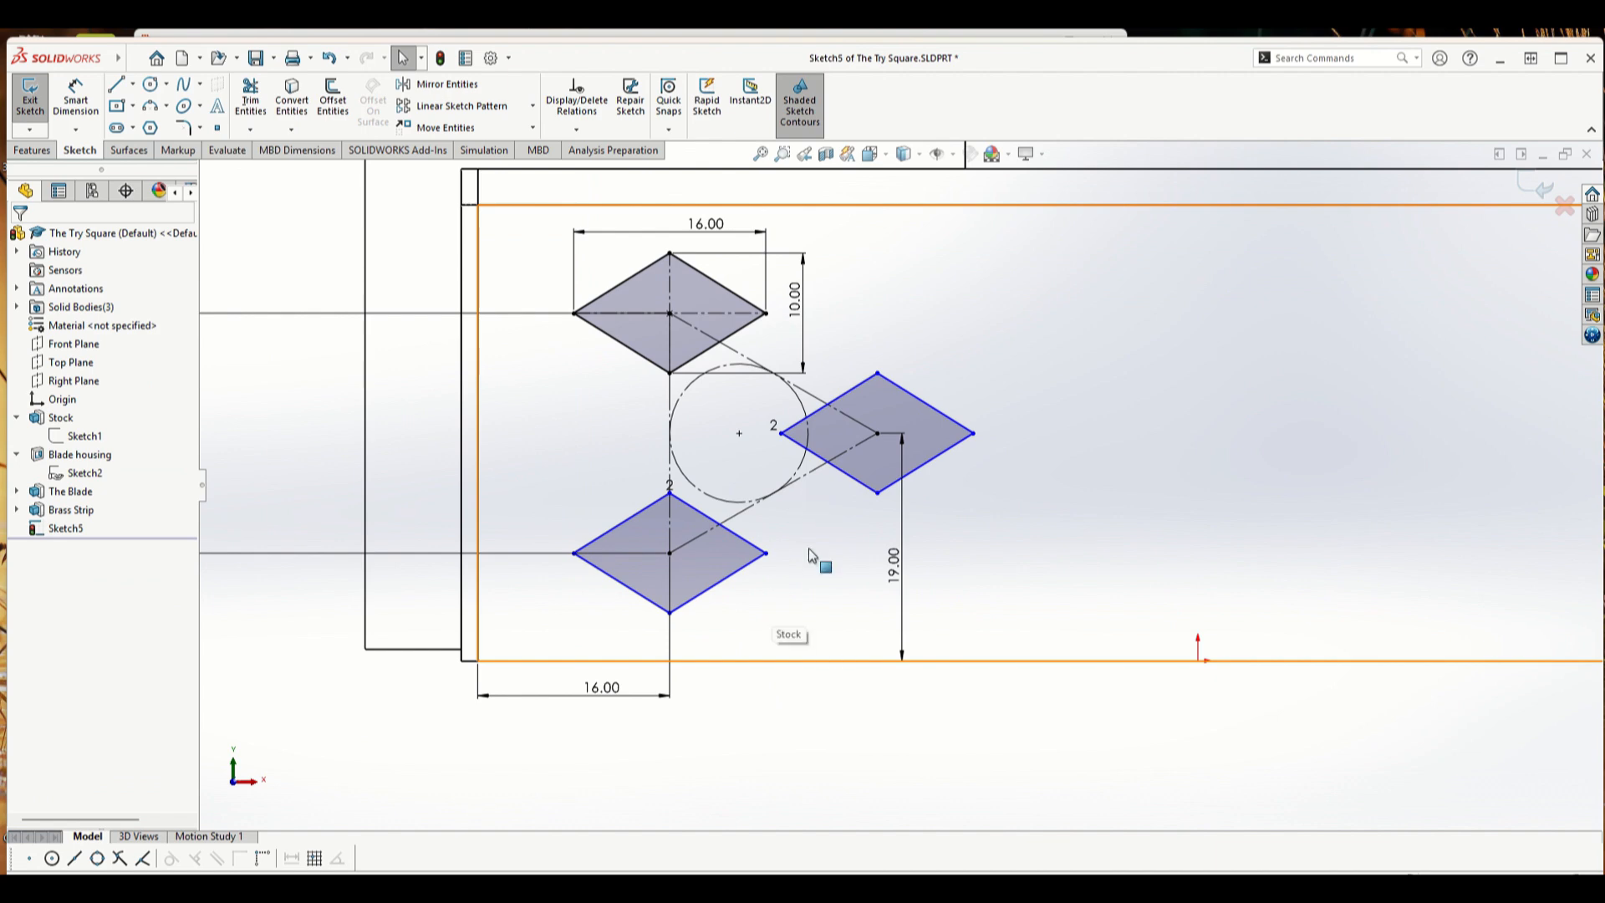
{"action": "double_click", "coordinate": [929, 408]}
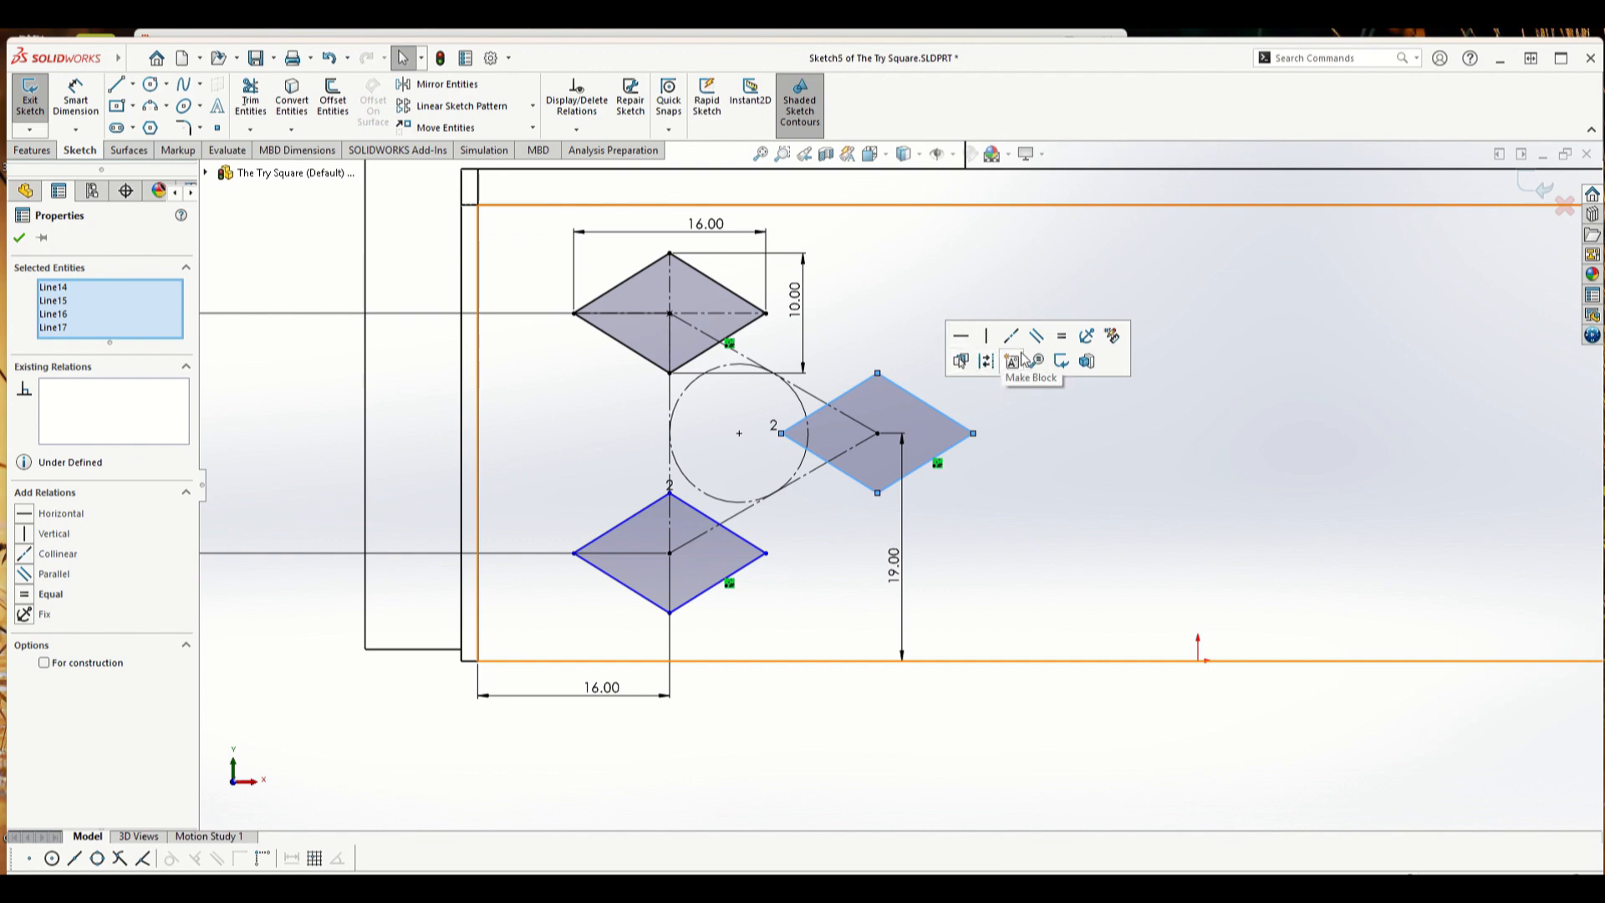
{"action": "left_click", "coordinate": [1086, 338]}
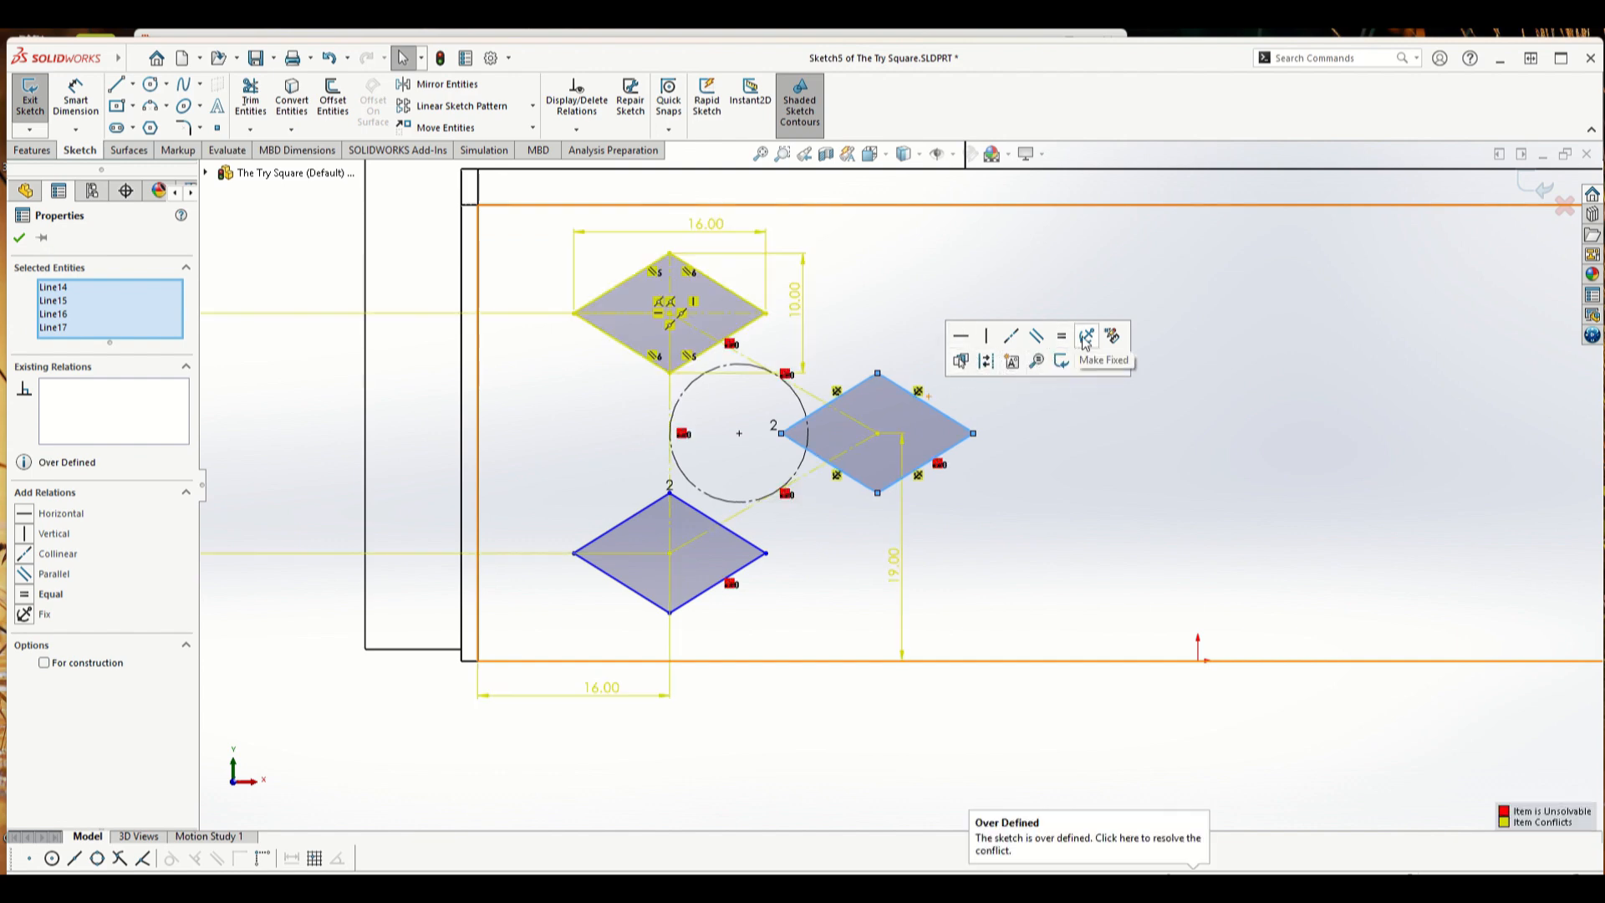
{"action": "key", "text": "ctrl+z"}
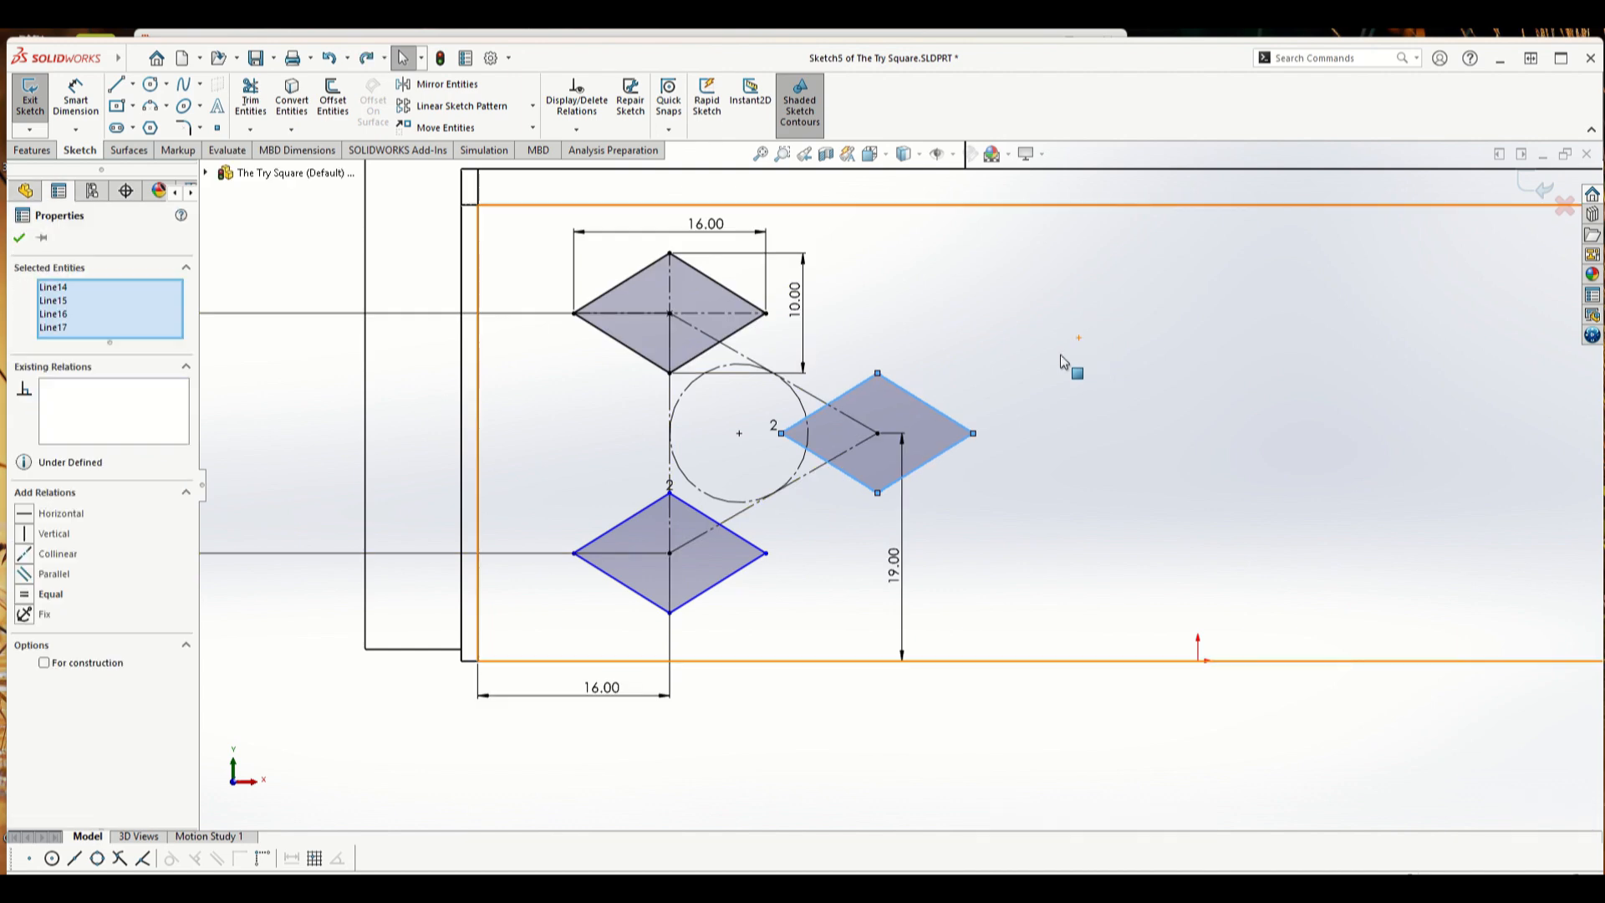
{"action": "right_click", "coordinate": [943, 427]}
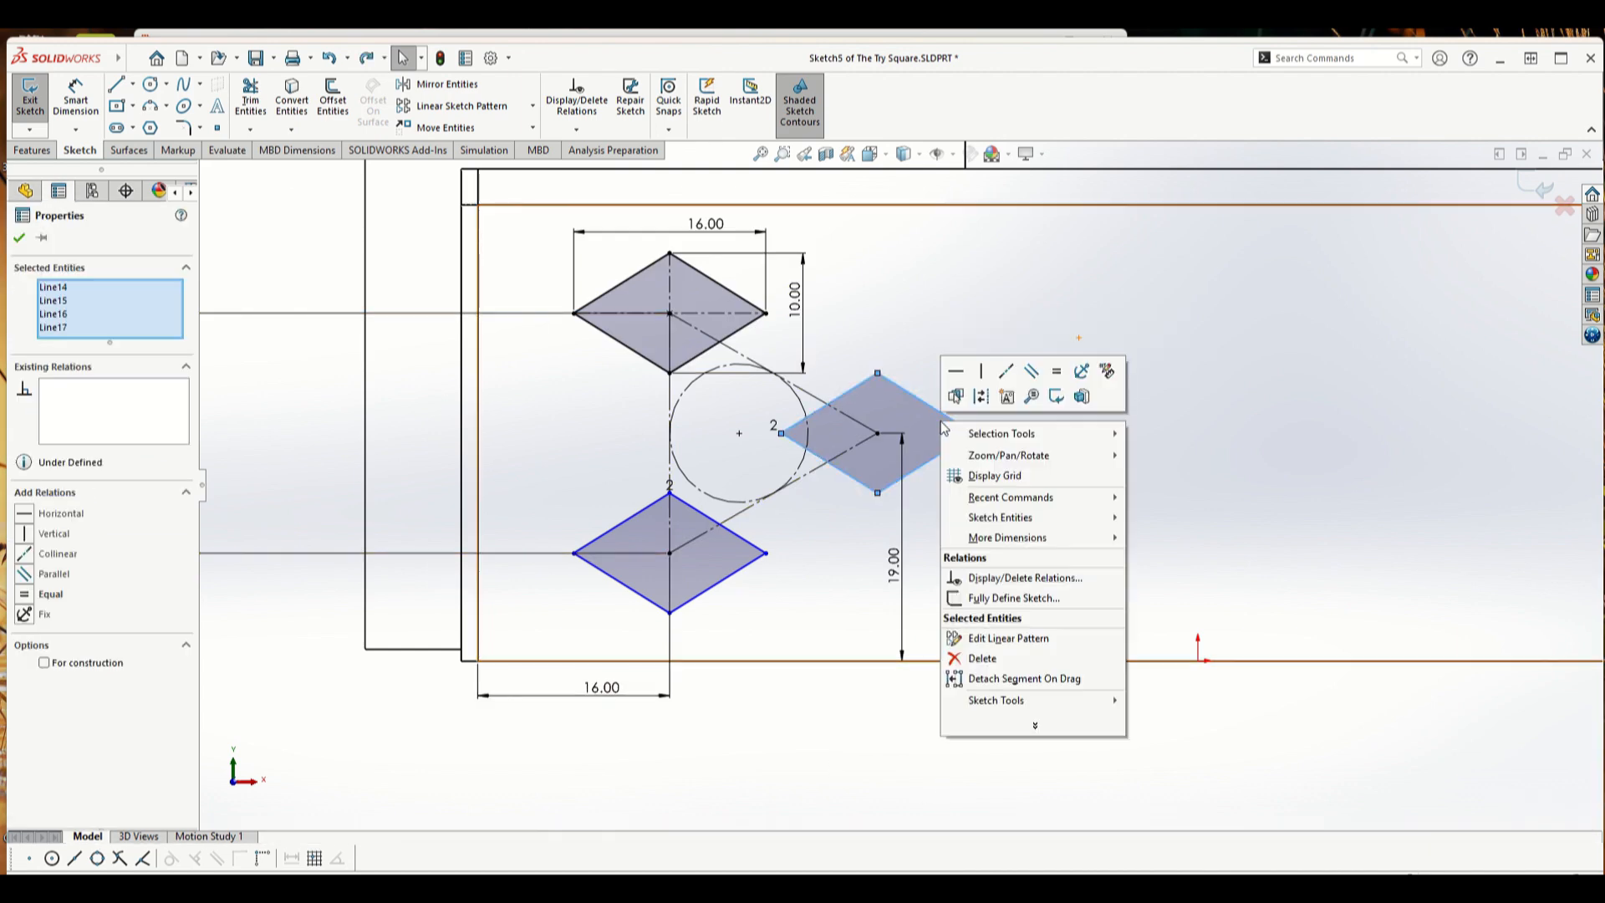
{"action": "left_click", "coordinate": [872, 803]}
- Fully define the two patterned diamonds by calculating relations and dimensions for only these selected entities
{"action": "left_click", "coordinate": [927, 418]}
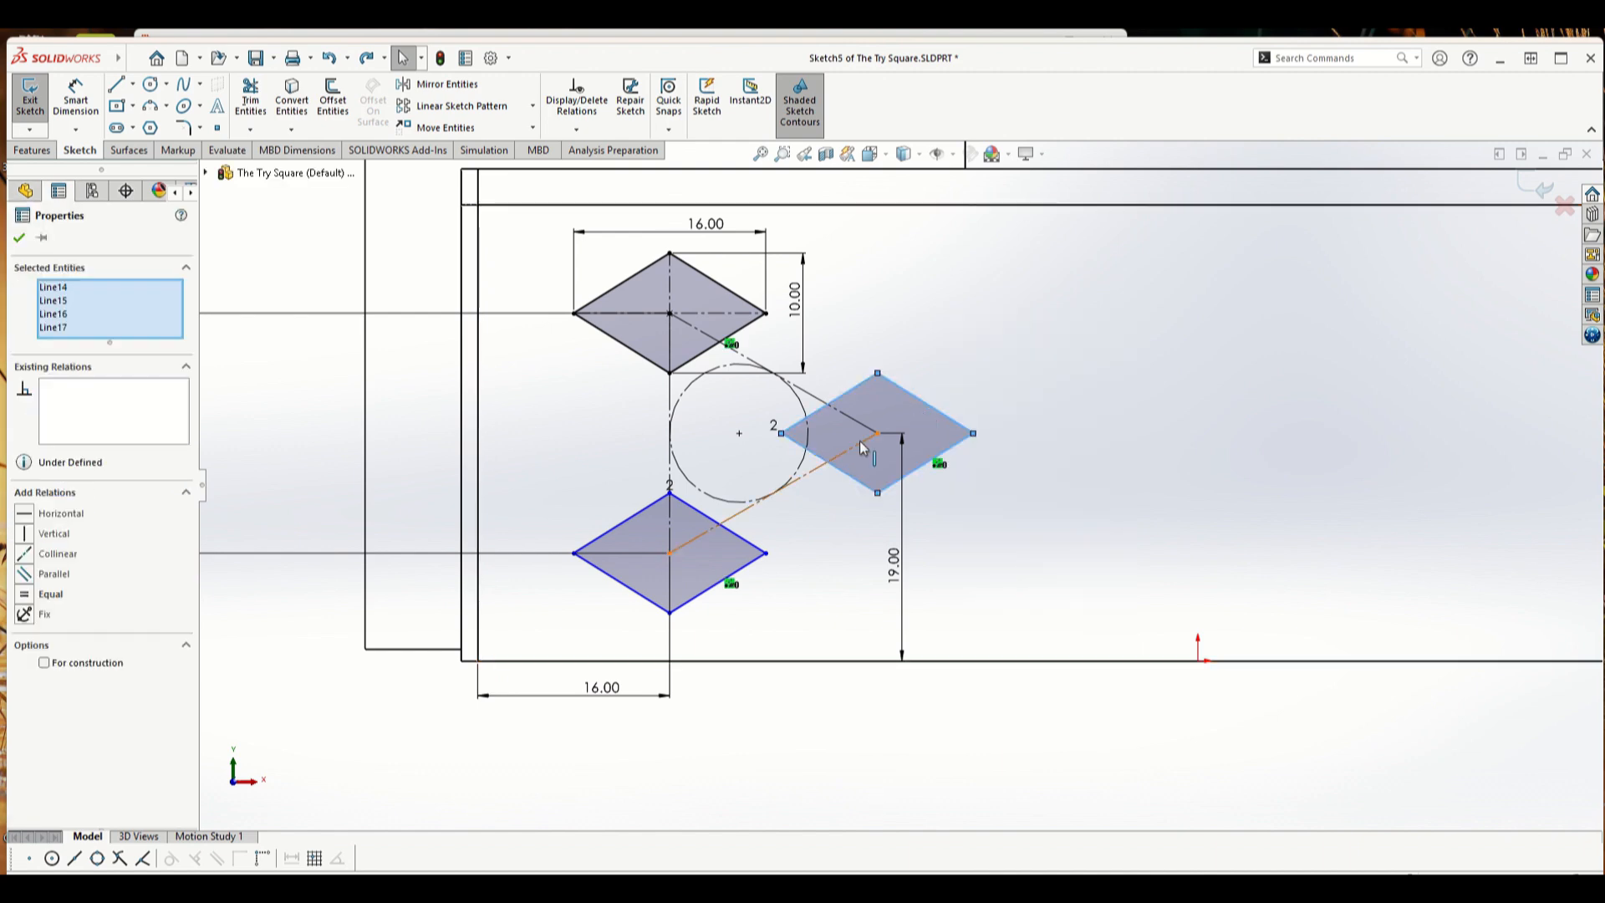
{"action": "left_click", "coordinate": [720, 568], "text": "ctrl"}
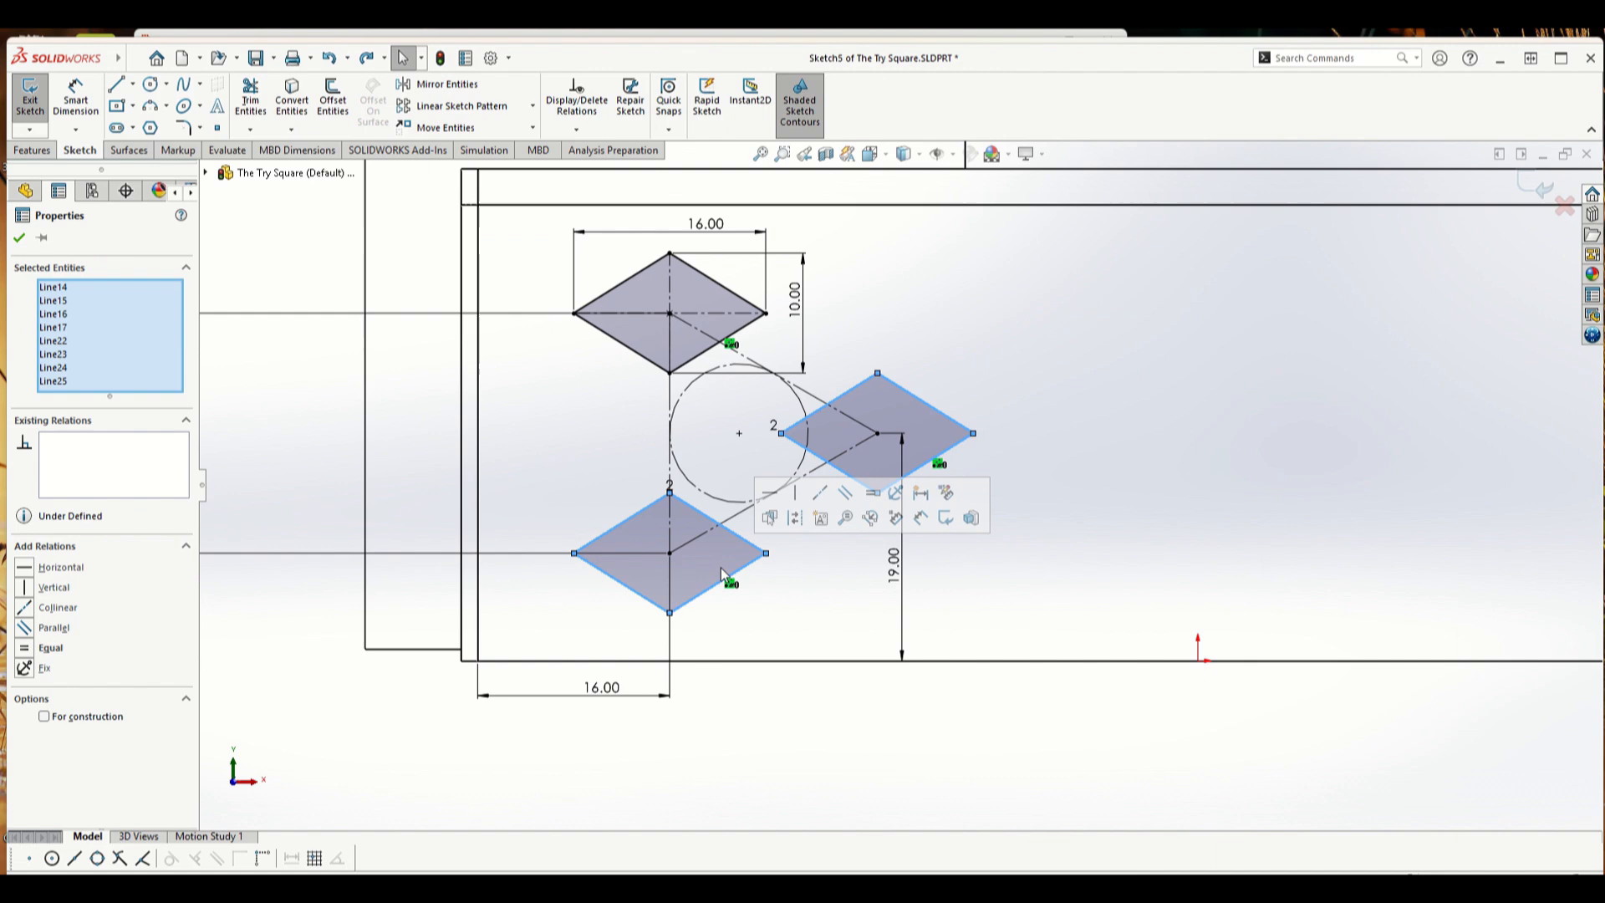
{"action": "right_click", "coordinate": [720, 573]}
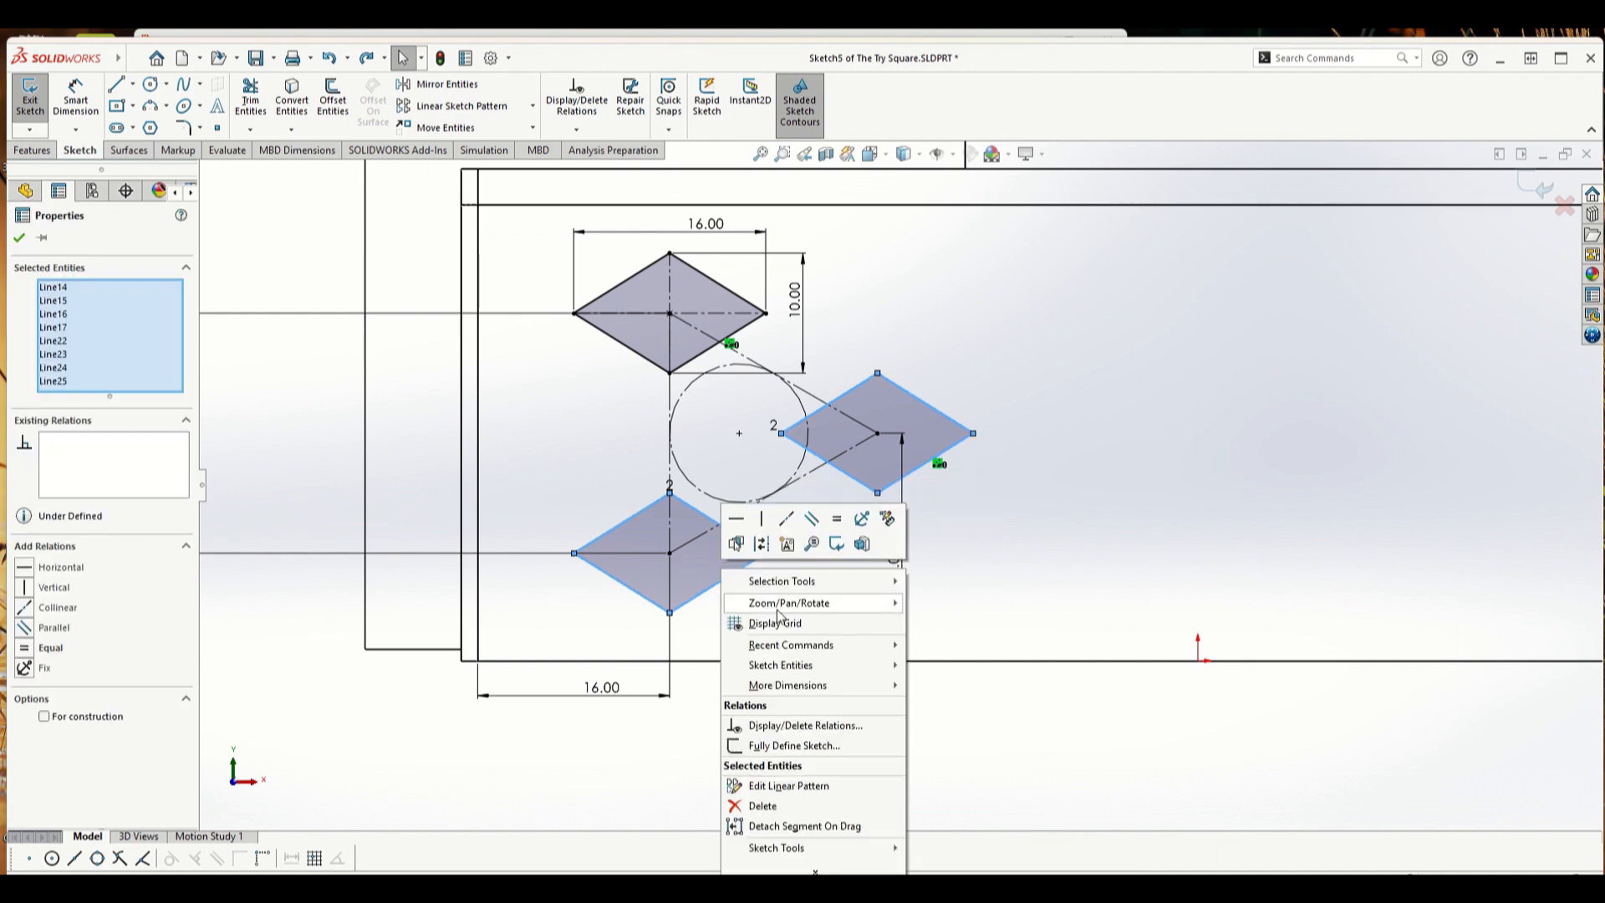
{"action": "left_click", "coordinate": [778, 748]}
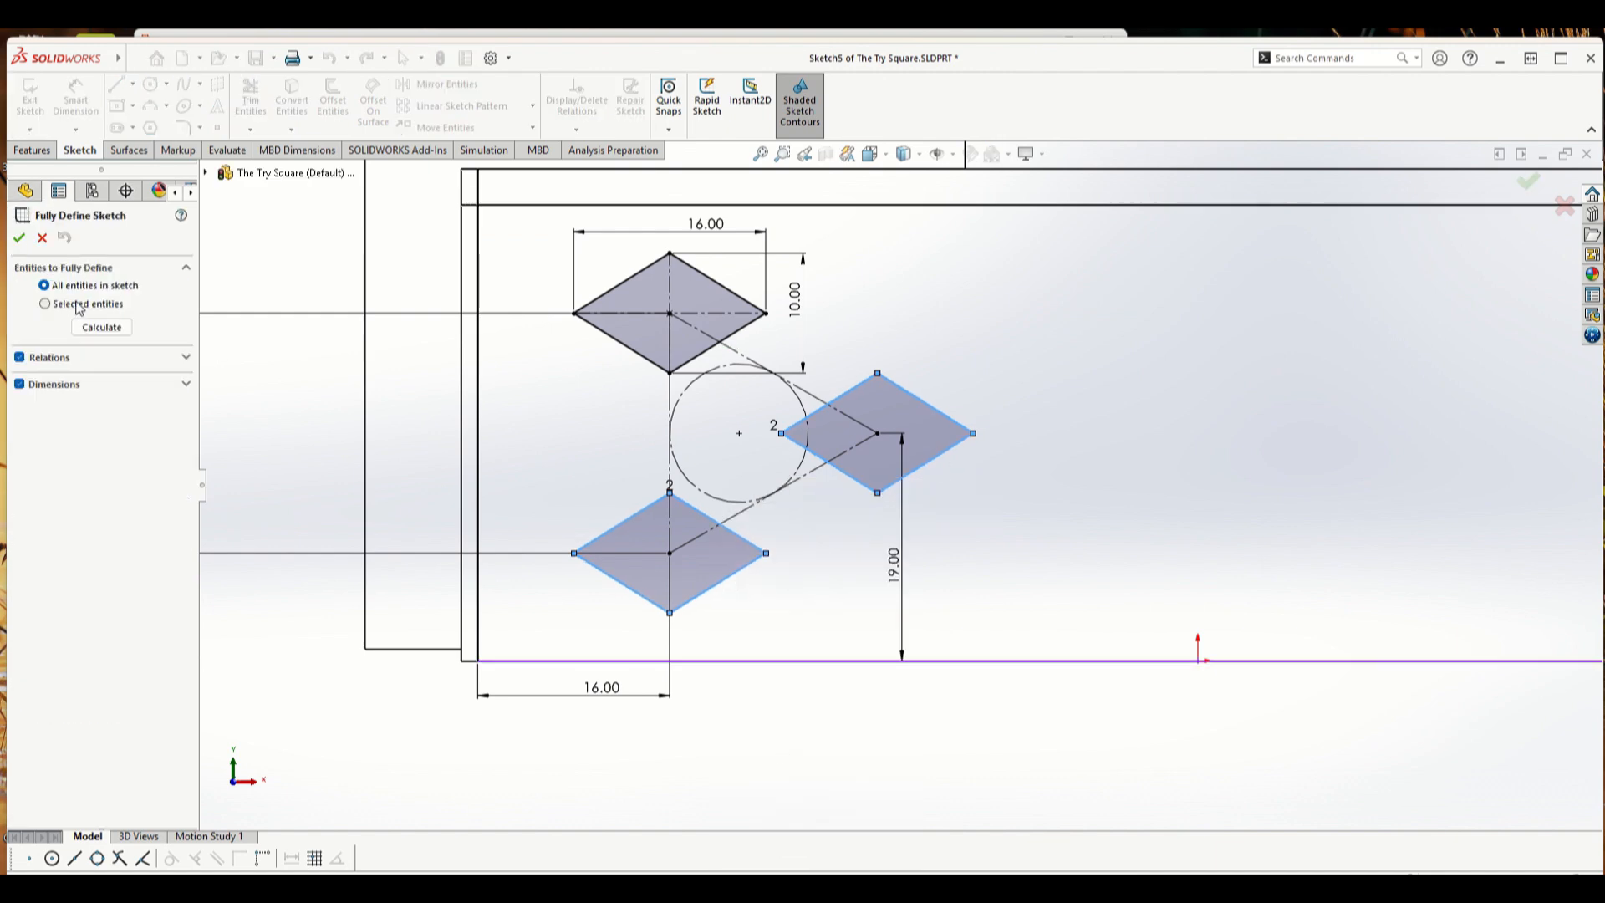
{"action": "left_click", "coordinate": [45, 304]}
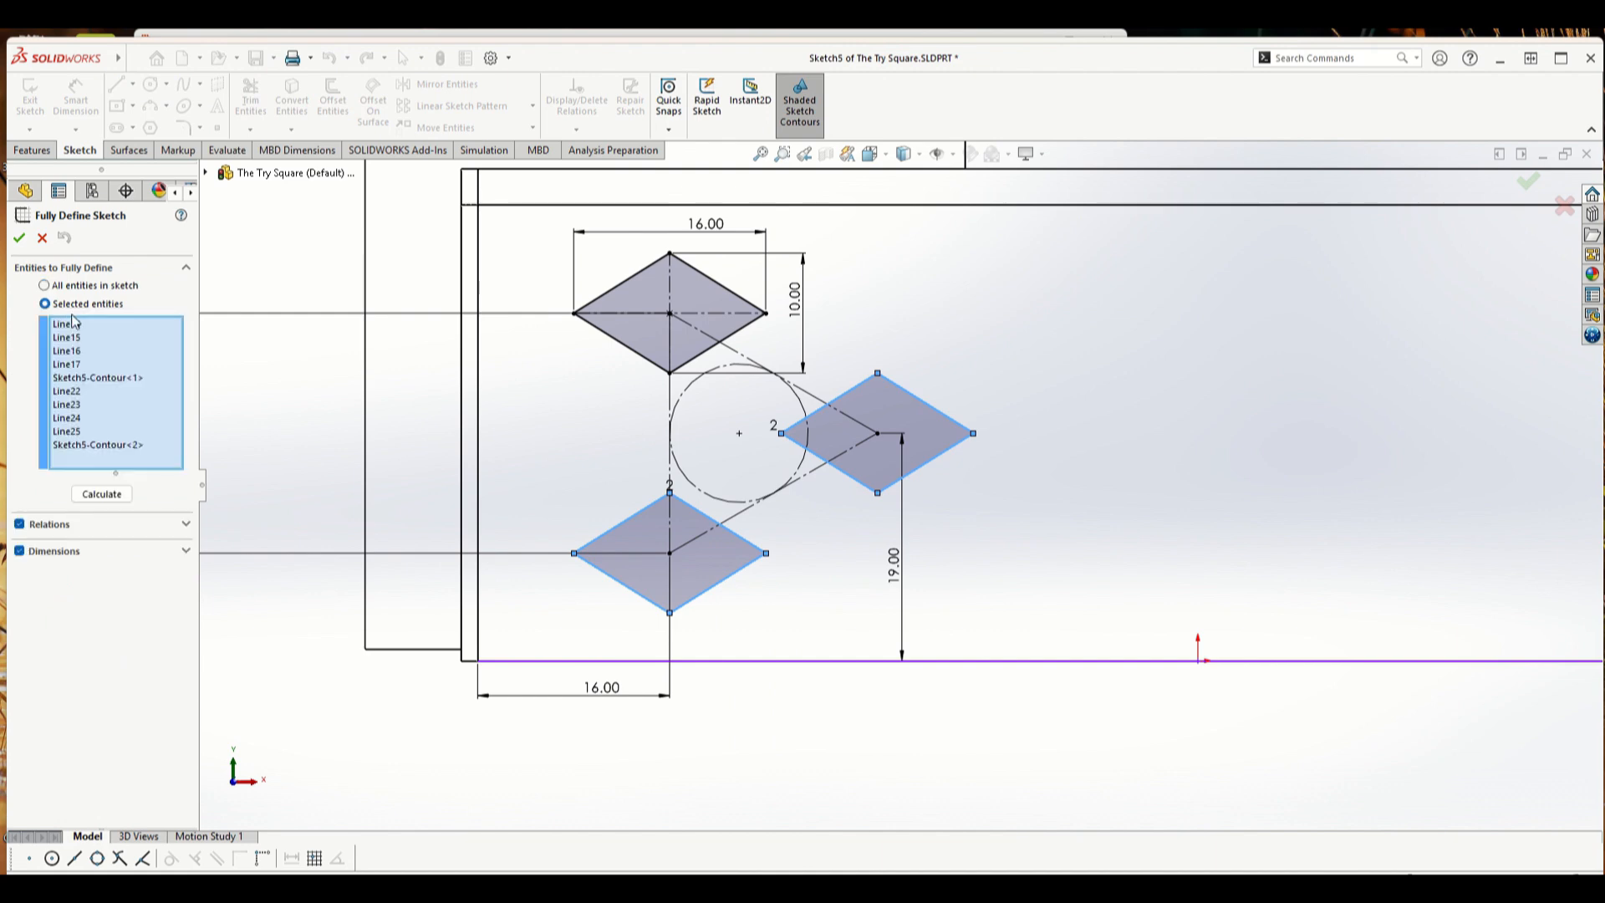
{"action": "left_click", "coordinate": [94, 495]}
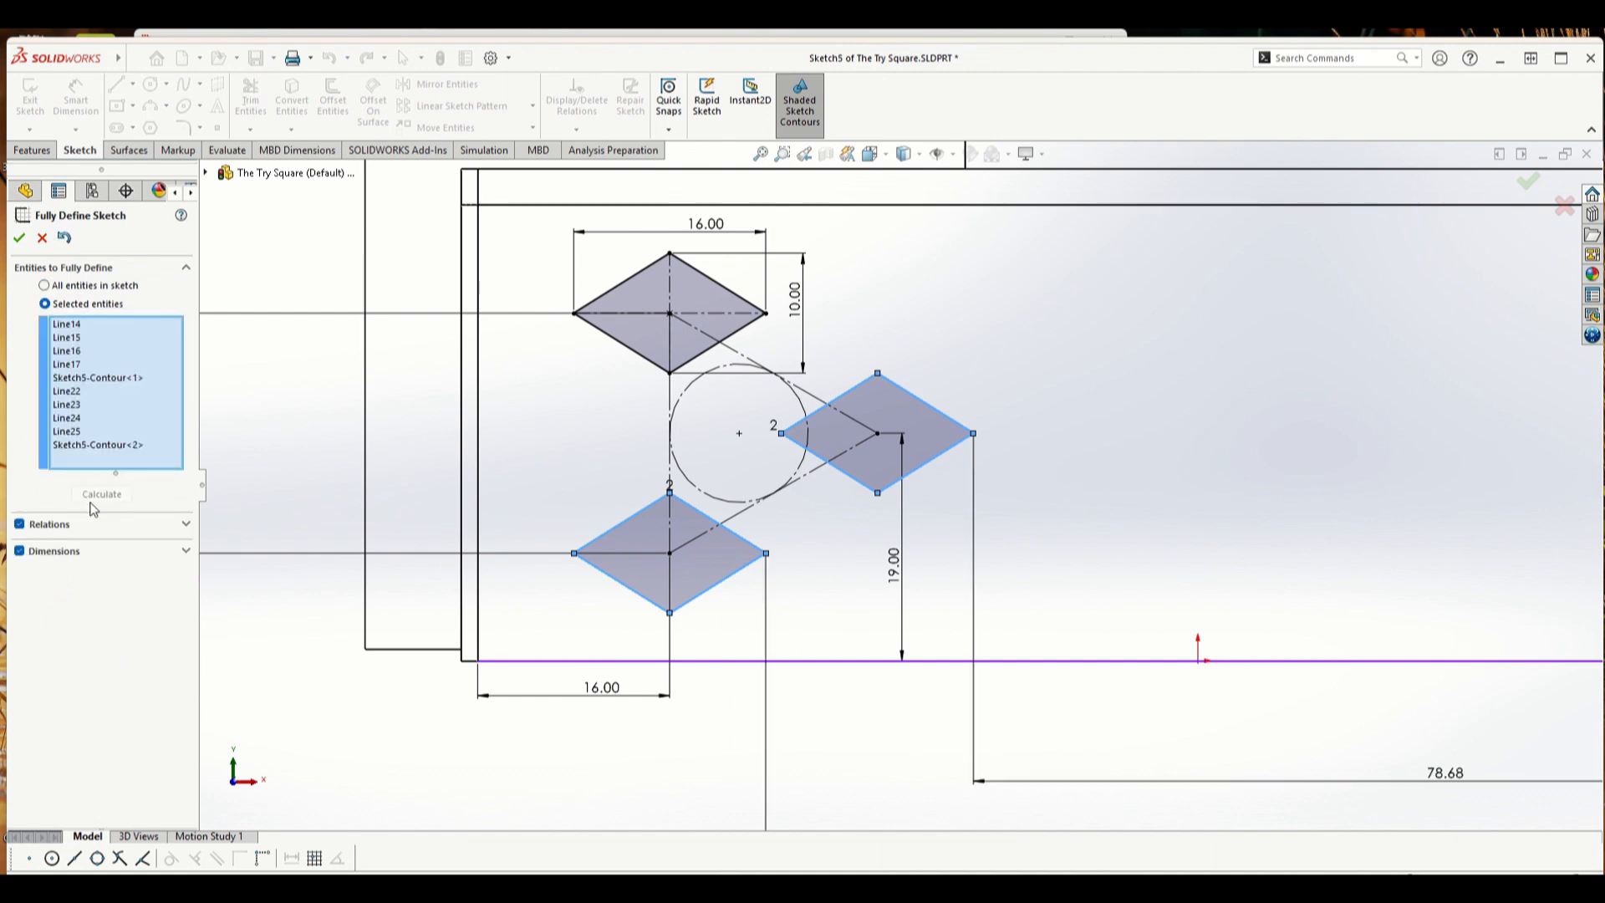
{"action": "left_click", "coordinate": [19, 237]}
- Change the model's display style to Shaded With Edges
{"action": "scroll", "coordinate": [861, 465], "scroll_direction": "up", "scroll_amount": 4}
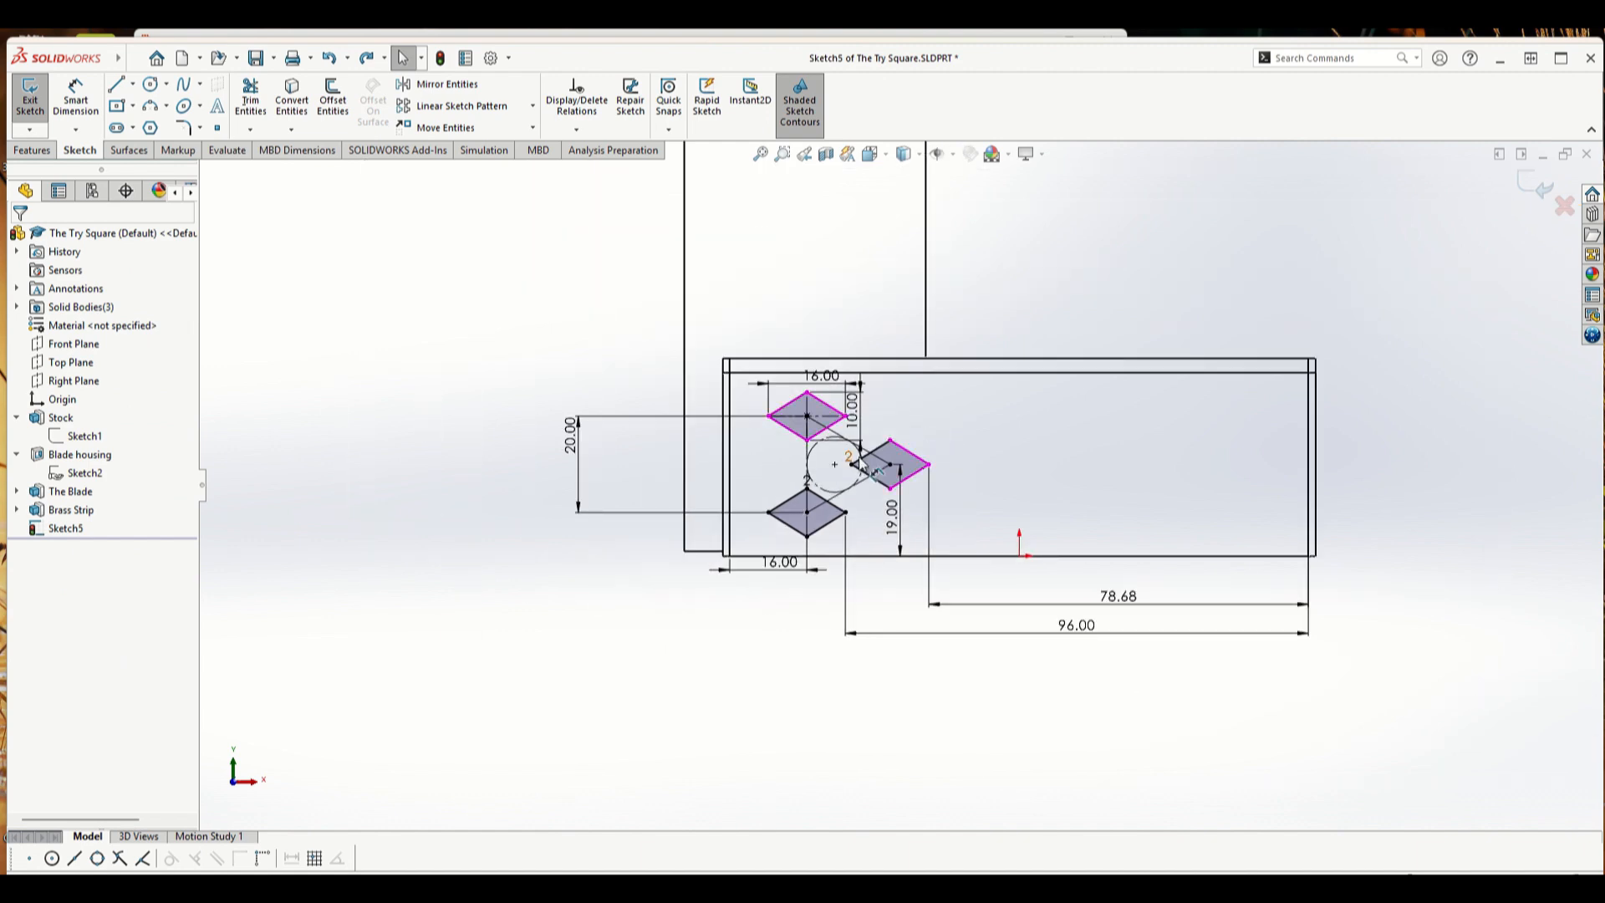
{"action": "left_click", "coordinate": [904, 155]}
{"action": "left_click", "coordinate": [909, 176]}
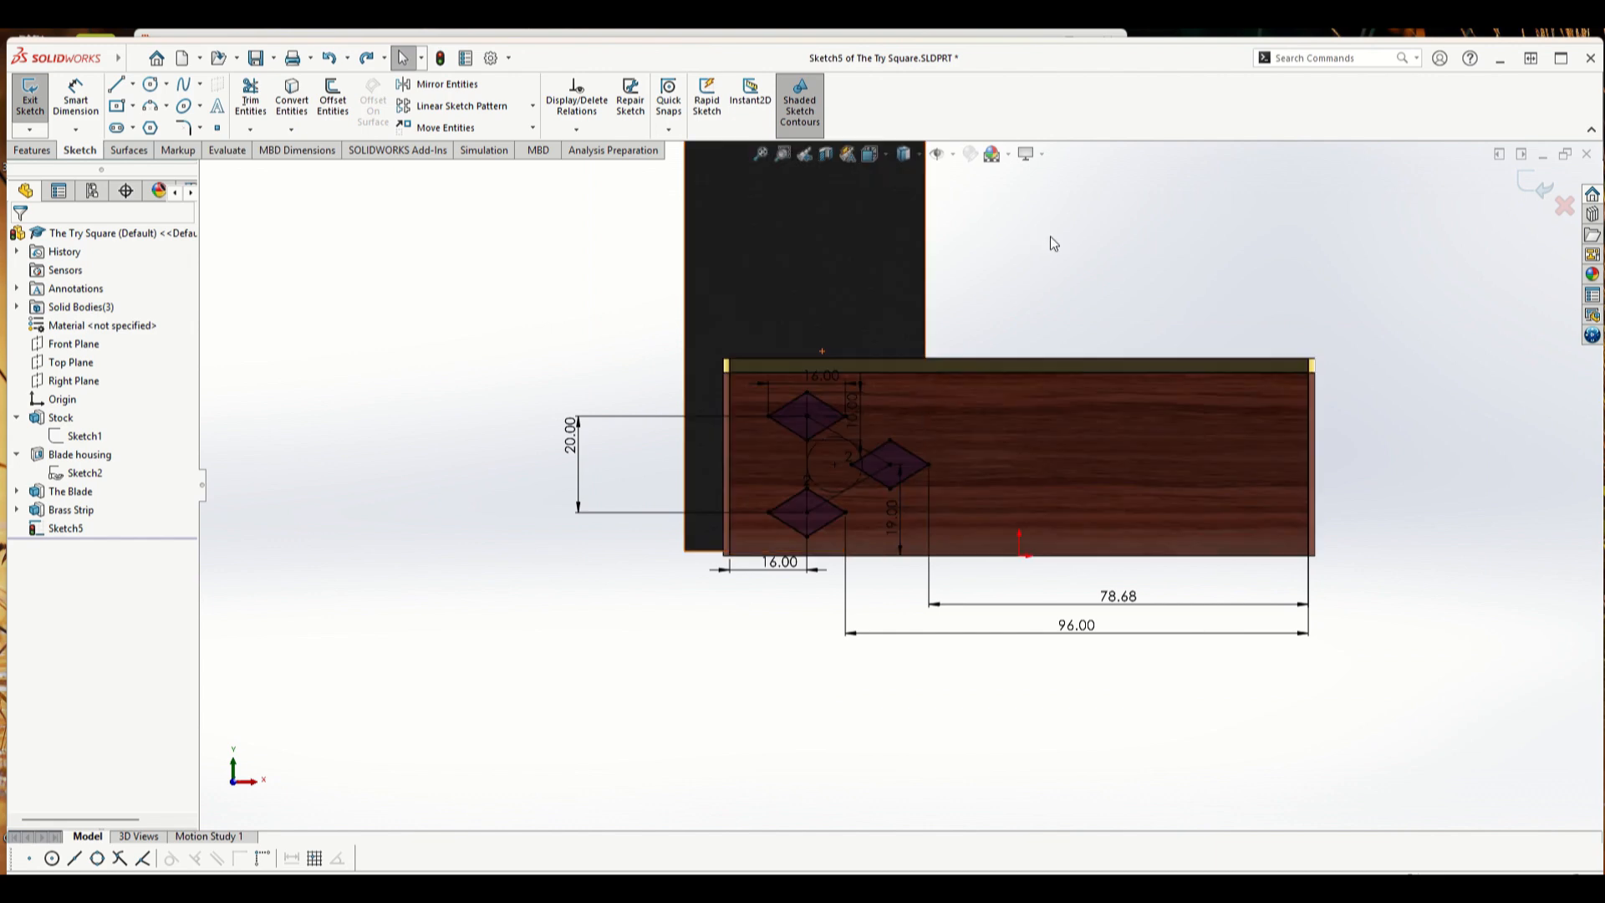
- Cut the three diamond profiles into the wooden stock with a Blind extruded cut 3 mm deep
{"action": "middle_click_drag", "start_coordinate": [1050, 284], "coordinate": [1011, 387]}
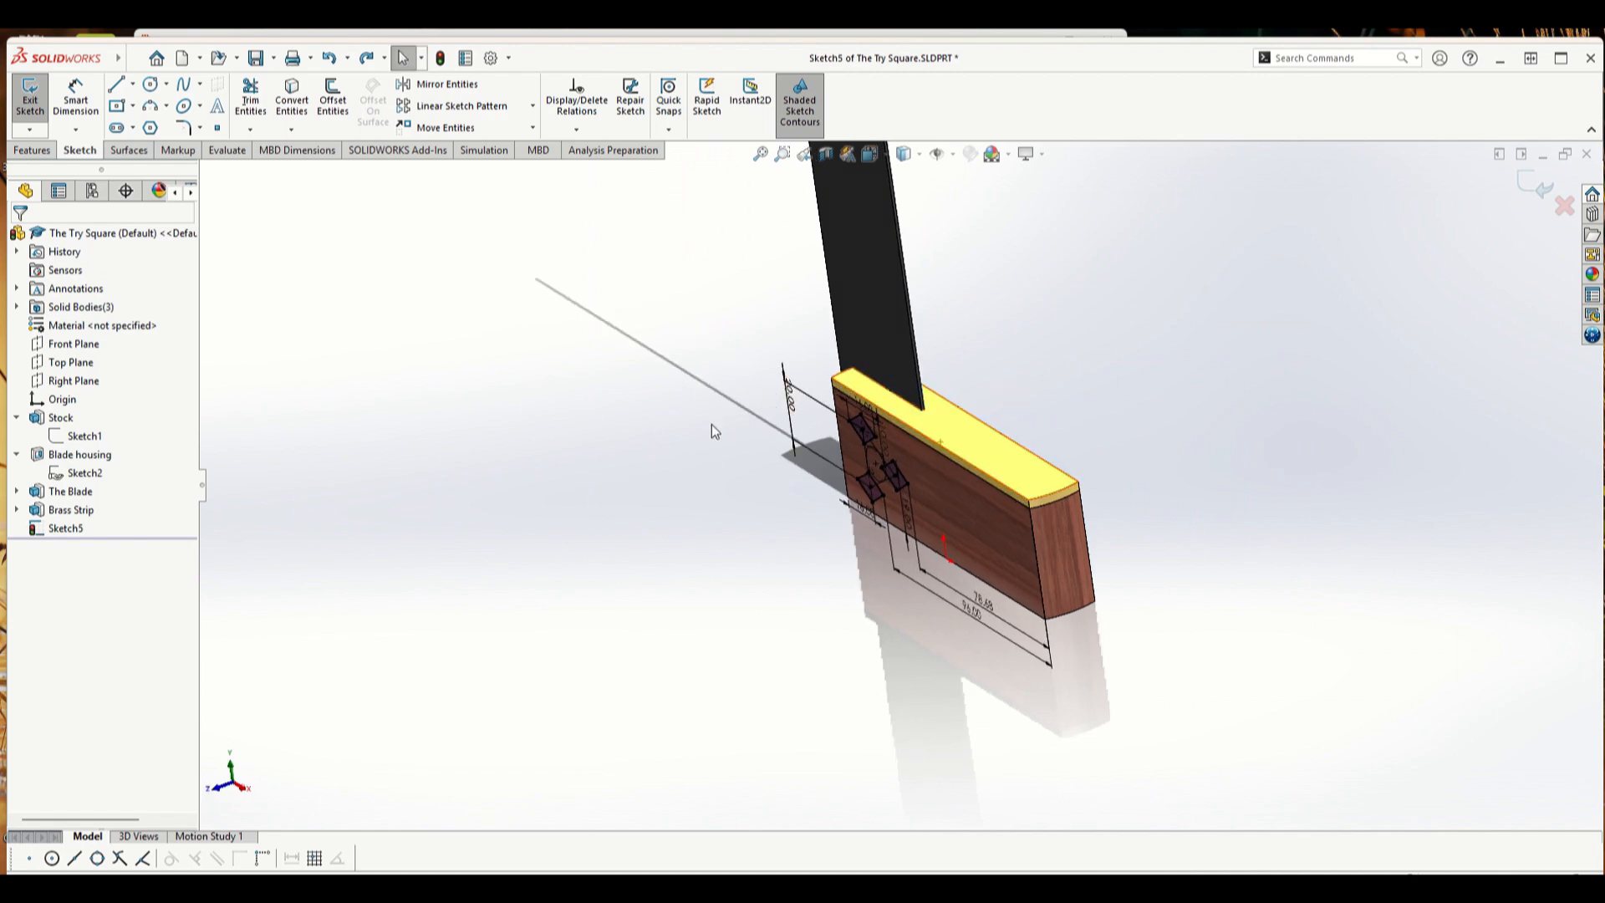
{"action": "left_click", "coordinate": [32, 149]}
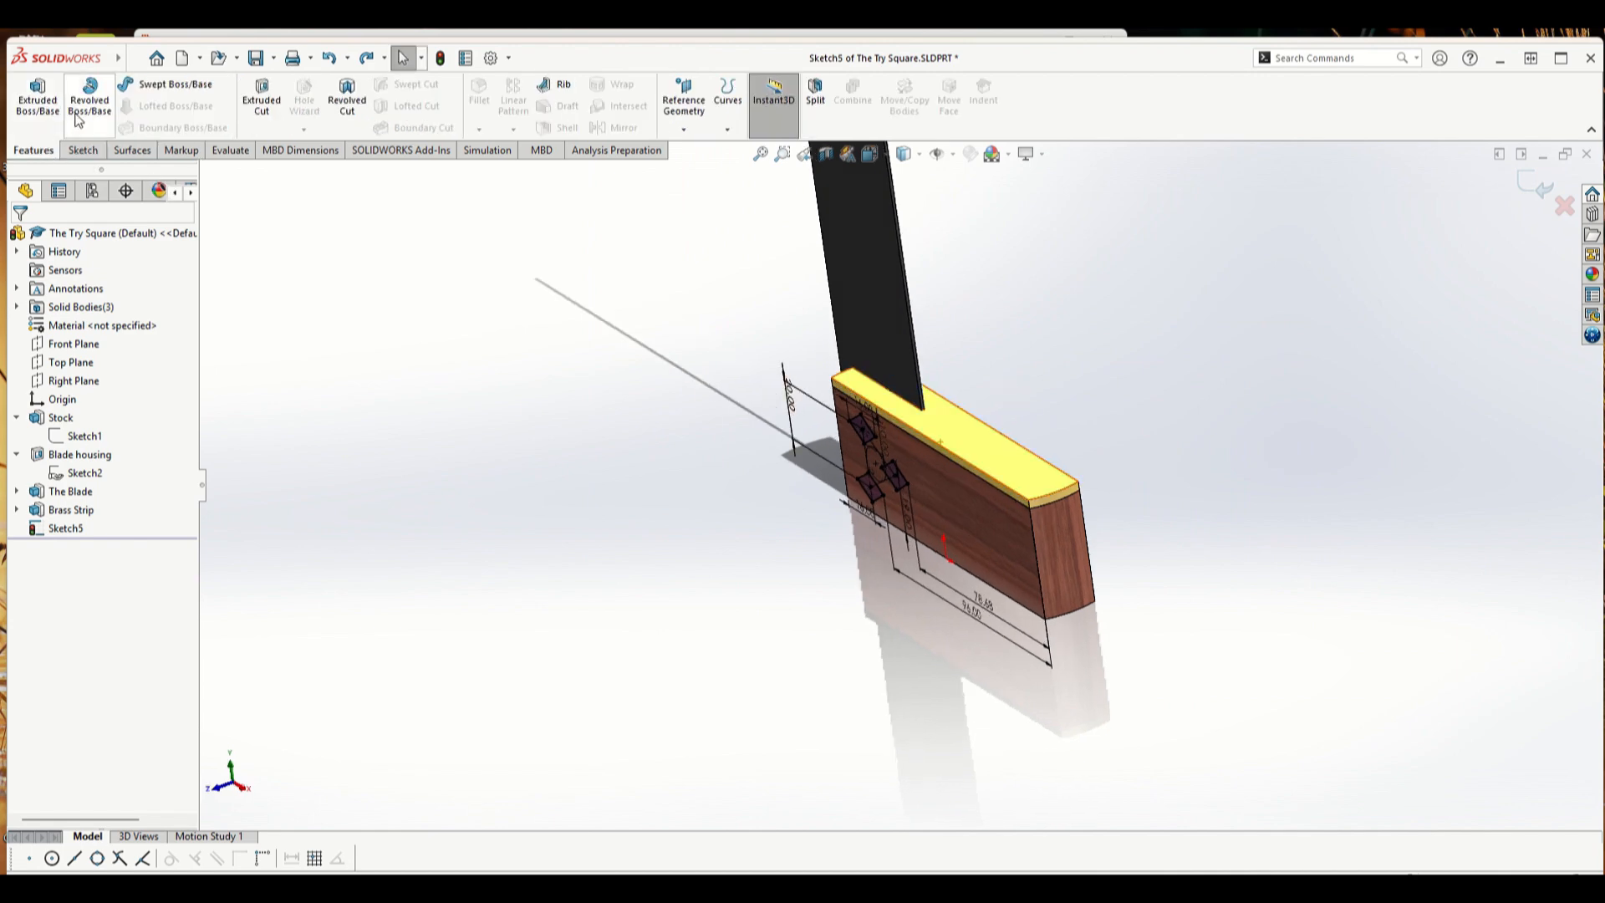
{"action": "left_click", "coordinate": [262, 98]}
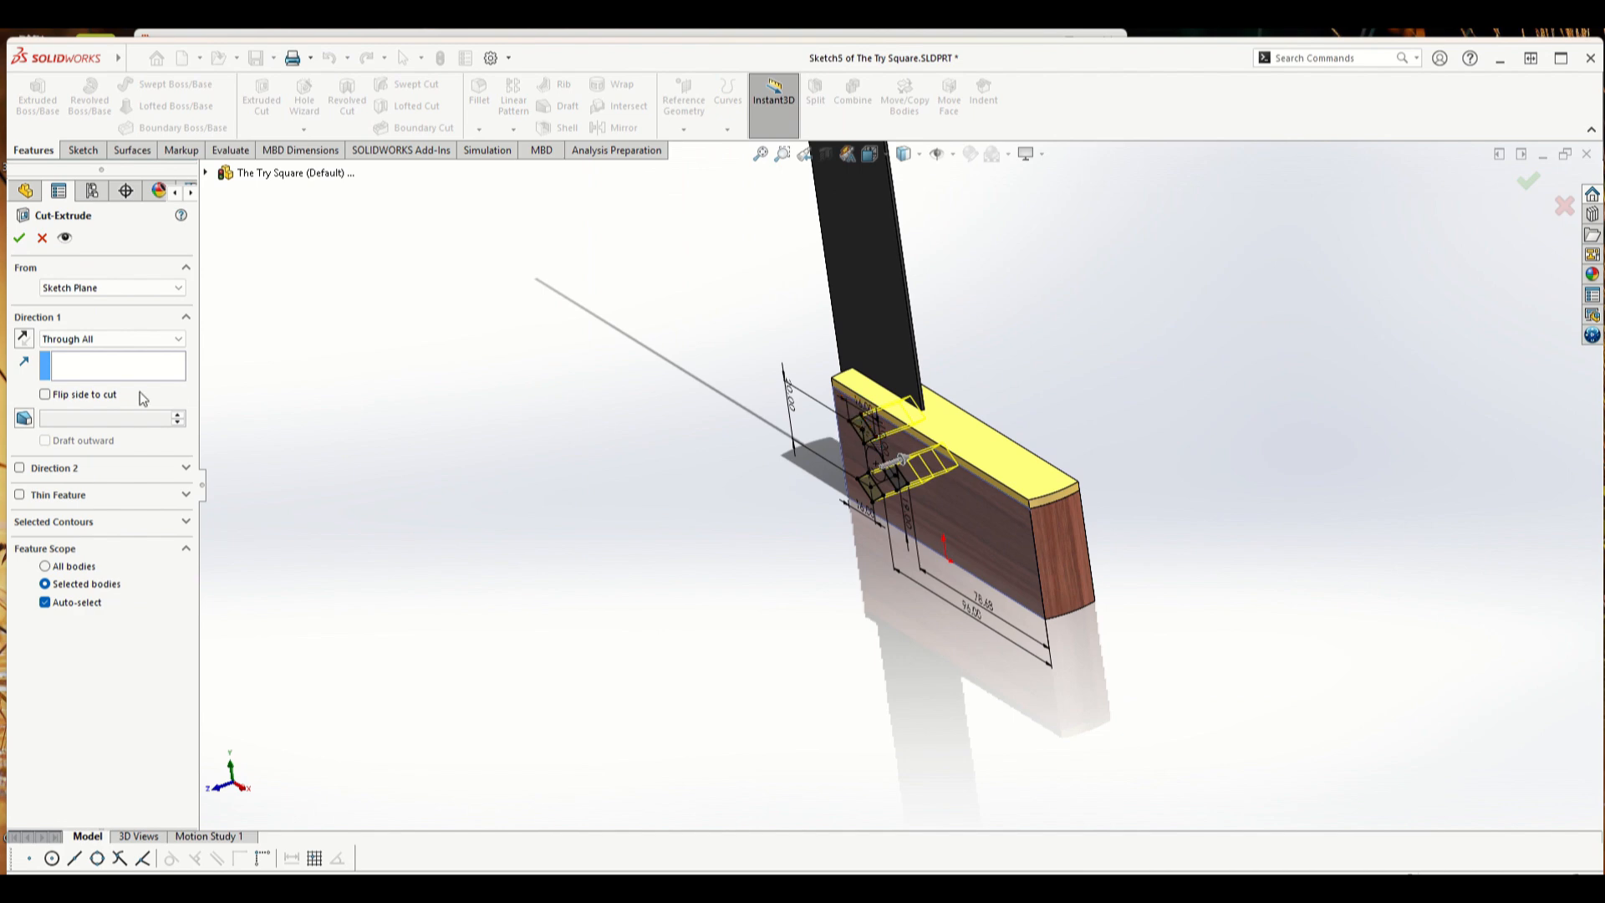
{"action": "left_click", "coordinate": [67, 339]}
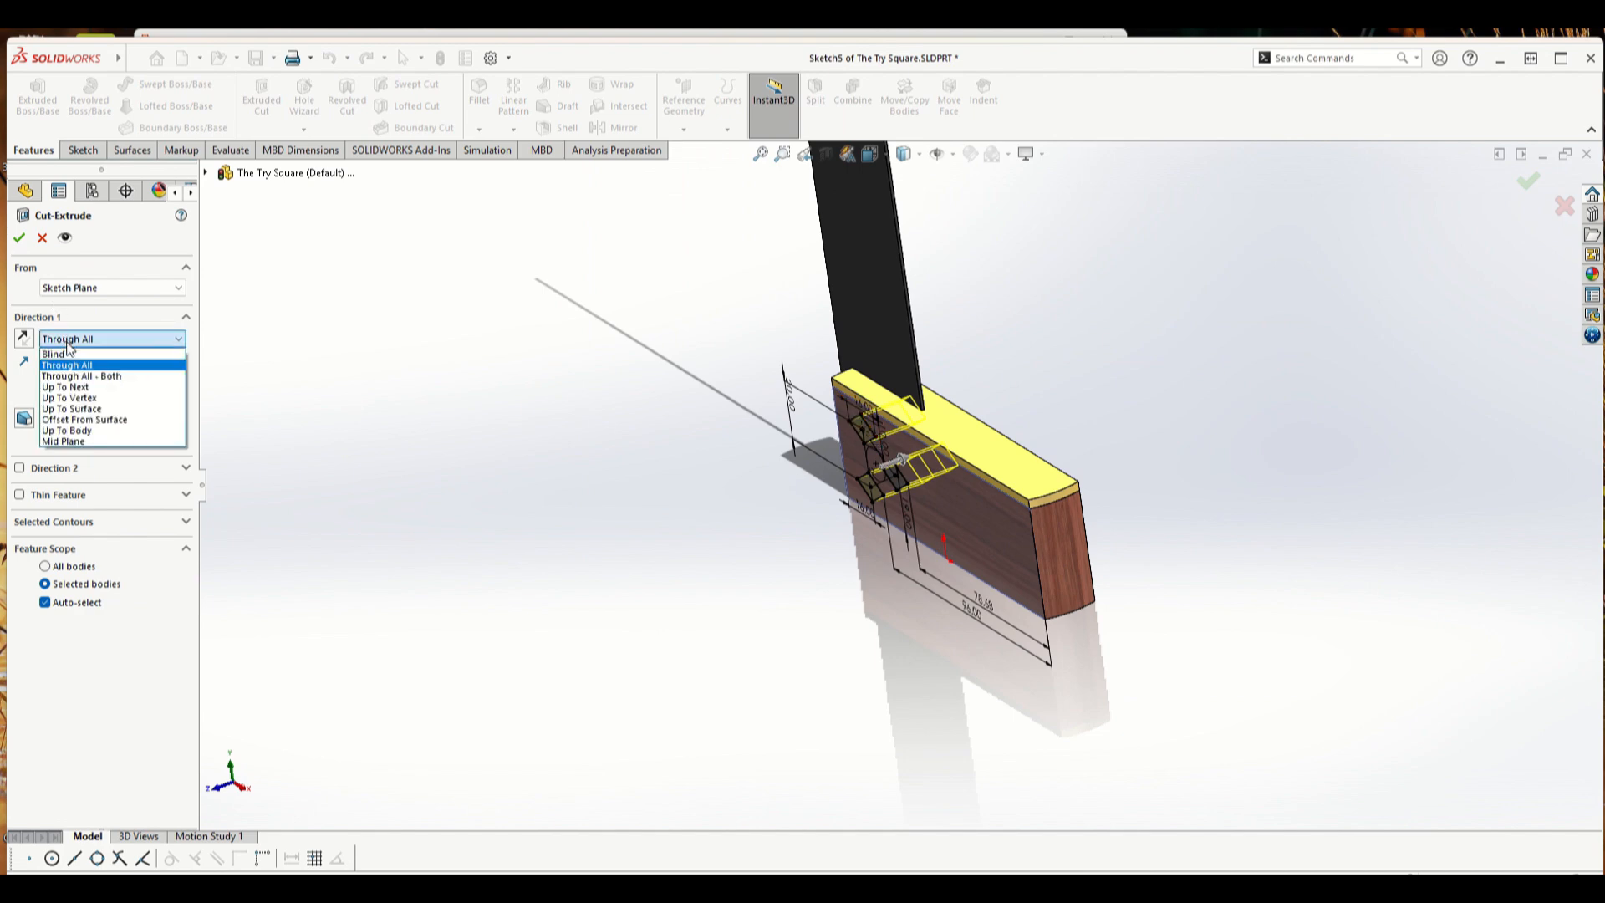
{"action": "left_click", "coordinate": [54, 354]}
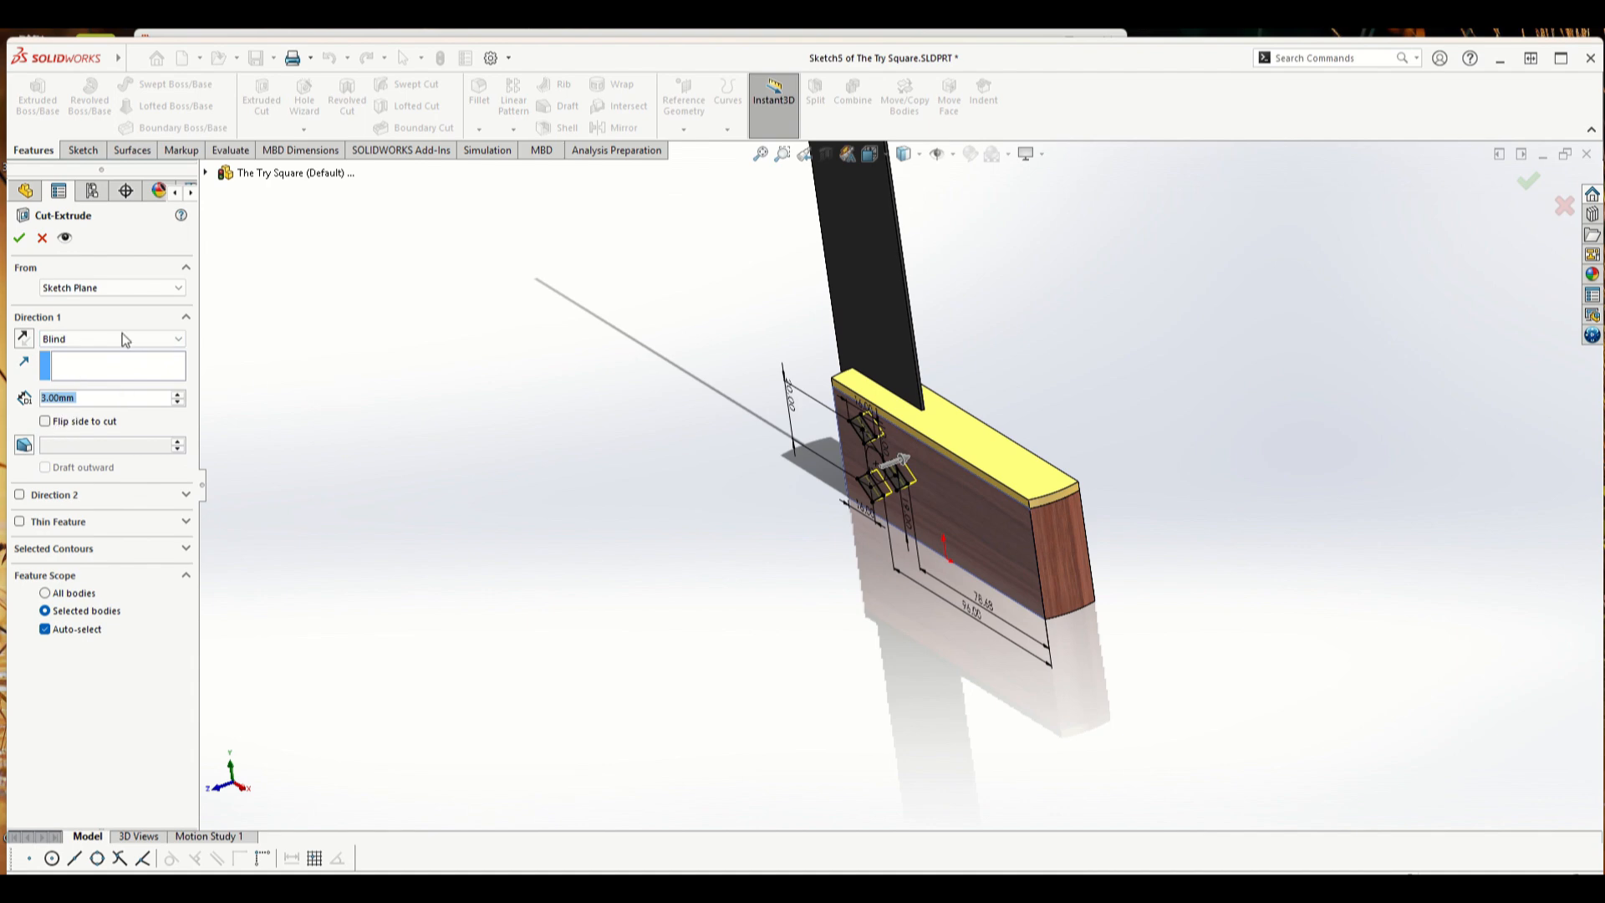
{"action": "left_click", "coordinate": [18, 239]}
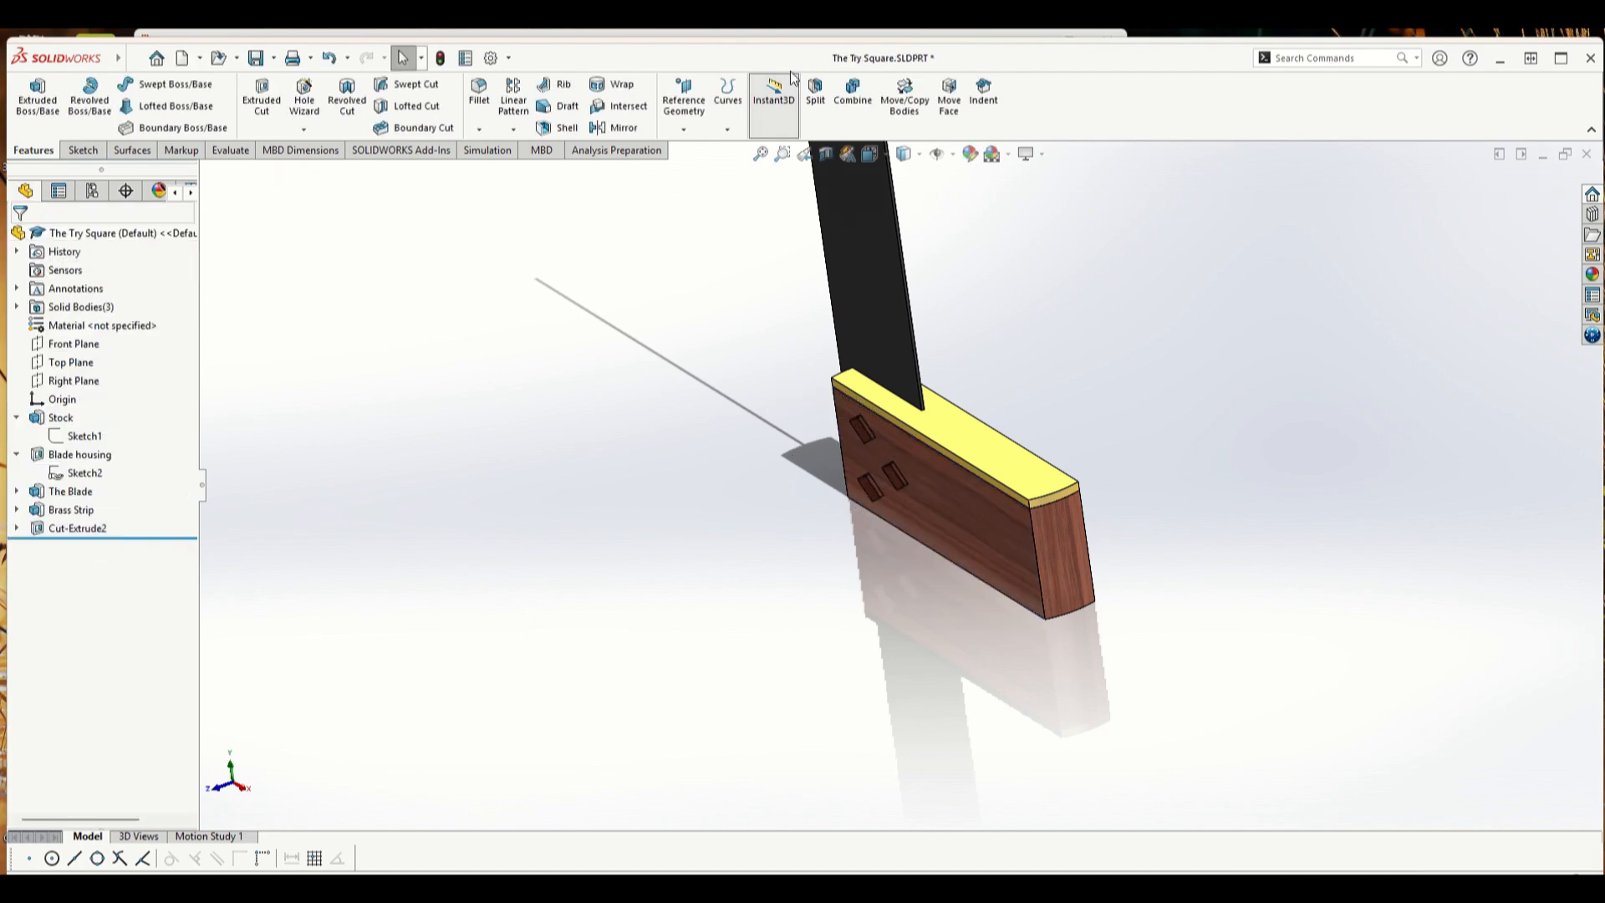
- Mirror the diamond cut feature about the Front Plane onto the opposite side of the stock
{"action": "middle_click_drag", "start_coordinate": [1028, 411], "coordinate": [924, 438]}
{"action": "middle_click_drag", "start_coordinate": [530, 401], "coordinate": [580, 429]}
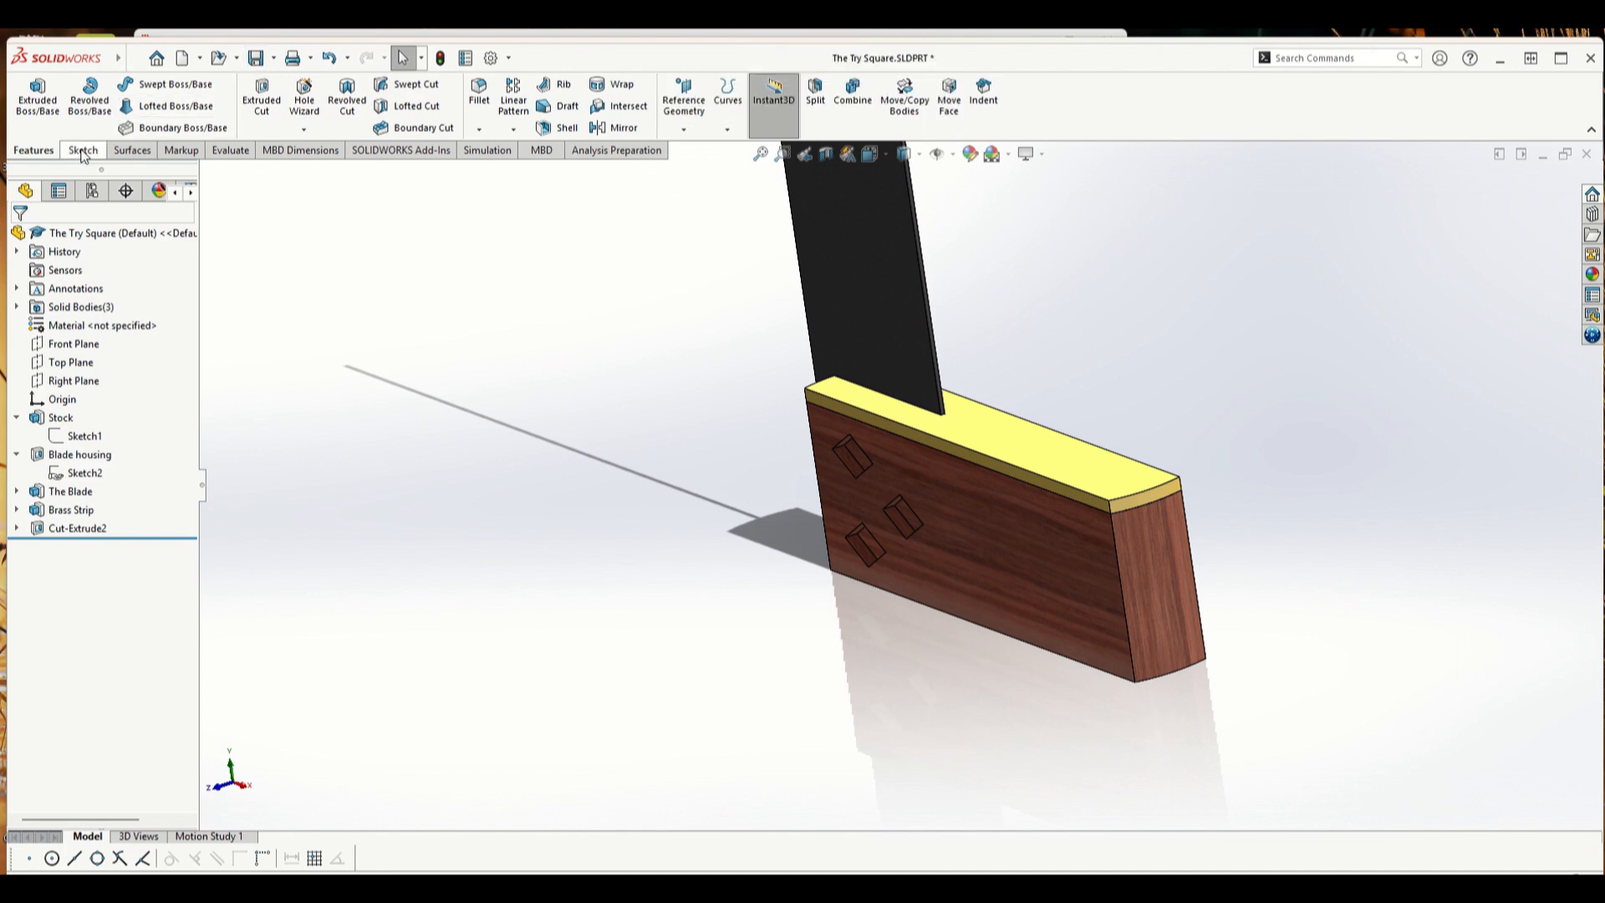
{"action": "left_click", "coordinate": [600, 128]}
{"action": "left_click", "coordinate": [206, 172]}
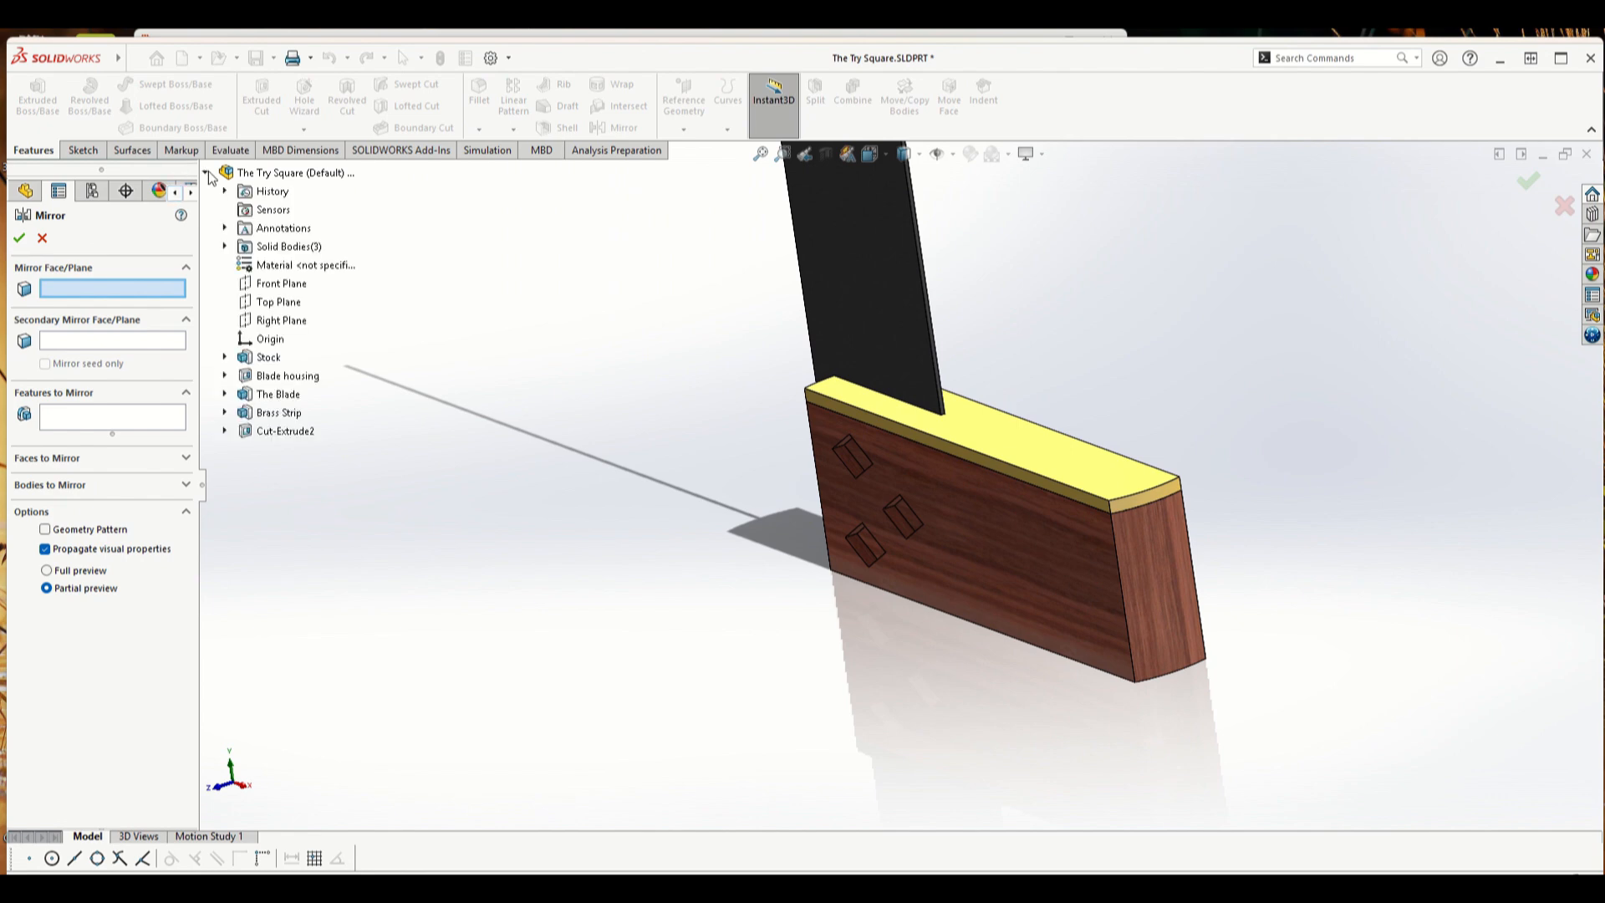
{"action": "left_click", "coordinate": [281, 284]}
{"action": "mouse_move", "coordinate": [848, 464]}
{"action": "middle_mouse_down"}
{"action": "mouse_move", "coordinate": [794, 439]}
{"action": "mouse_move", "coordinate": [842, 484]}
{"action": "middle_mouse_up"}
{"action": "scroll", "coordinate": [925, 476], "scroll_direction": "down", "scroll_amount": 4}
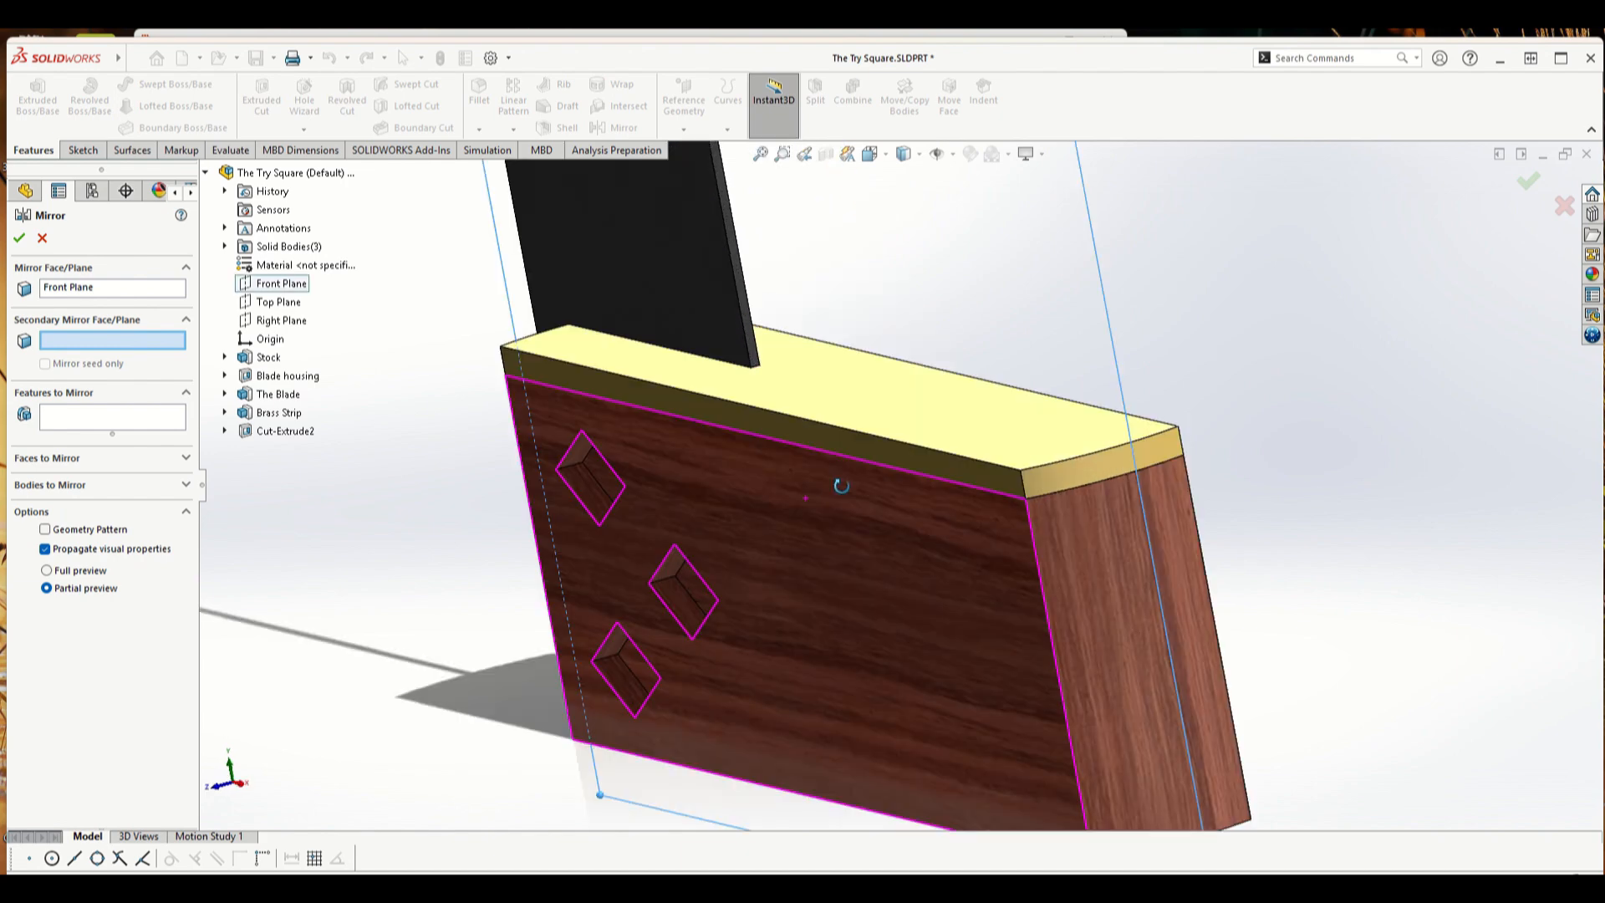
{"action": "middle_click_drag", "start_coordinate": [699, 574], "coordinate": [626, 558]}
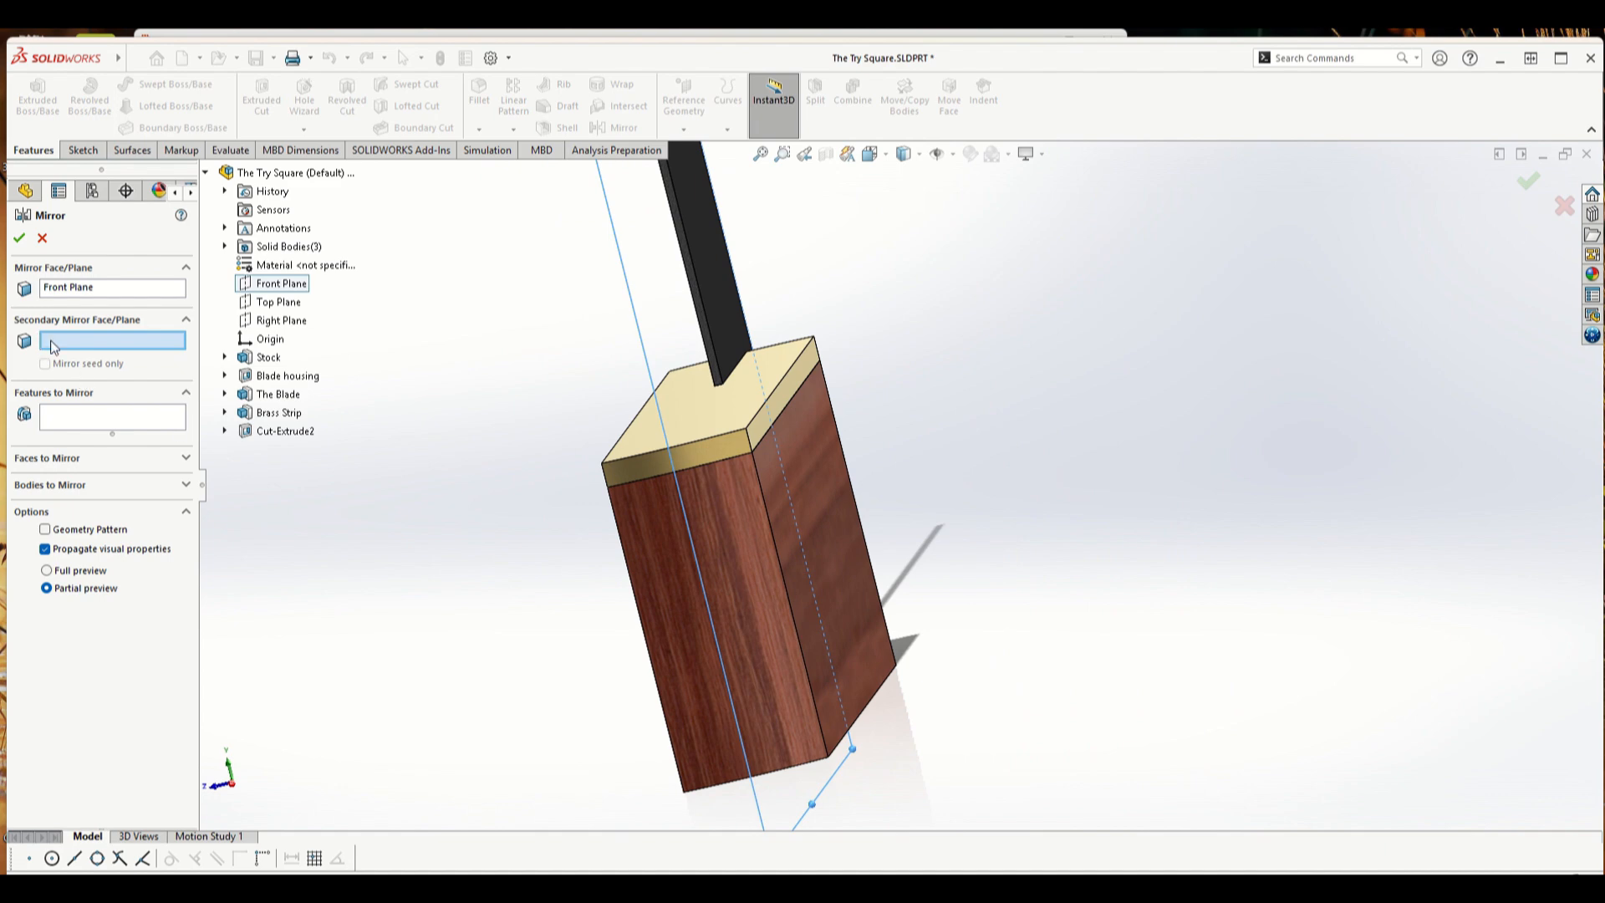
{"action": "left_click", "coordinate": [76, 416]}
{"action": "middle_click_drag", "start_coordinate": [304, 502], "coordinate": [443, 500]}
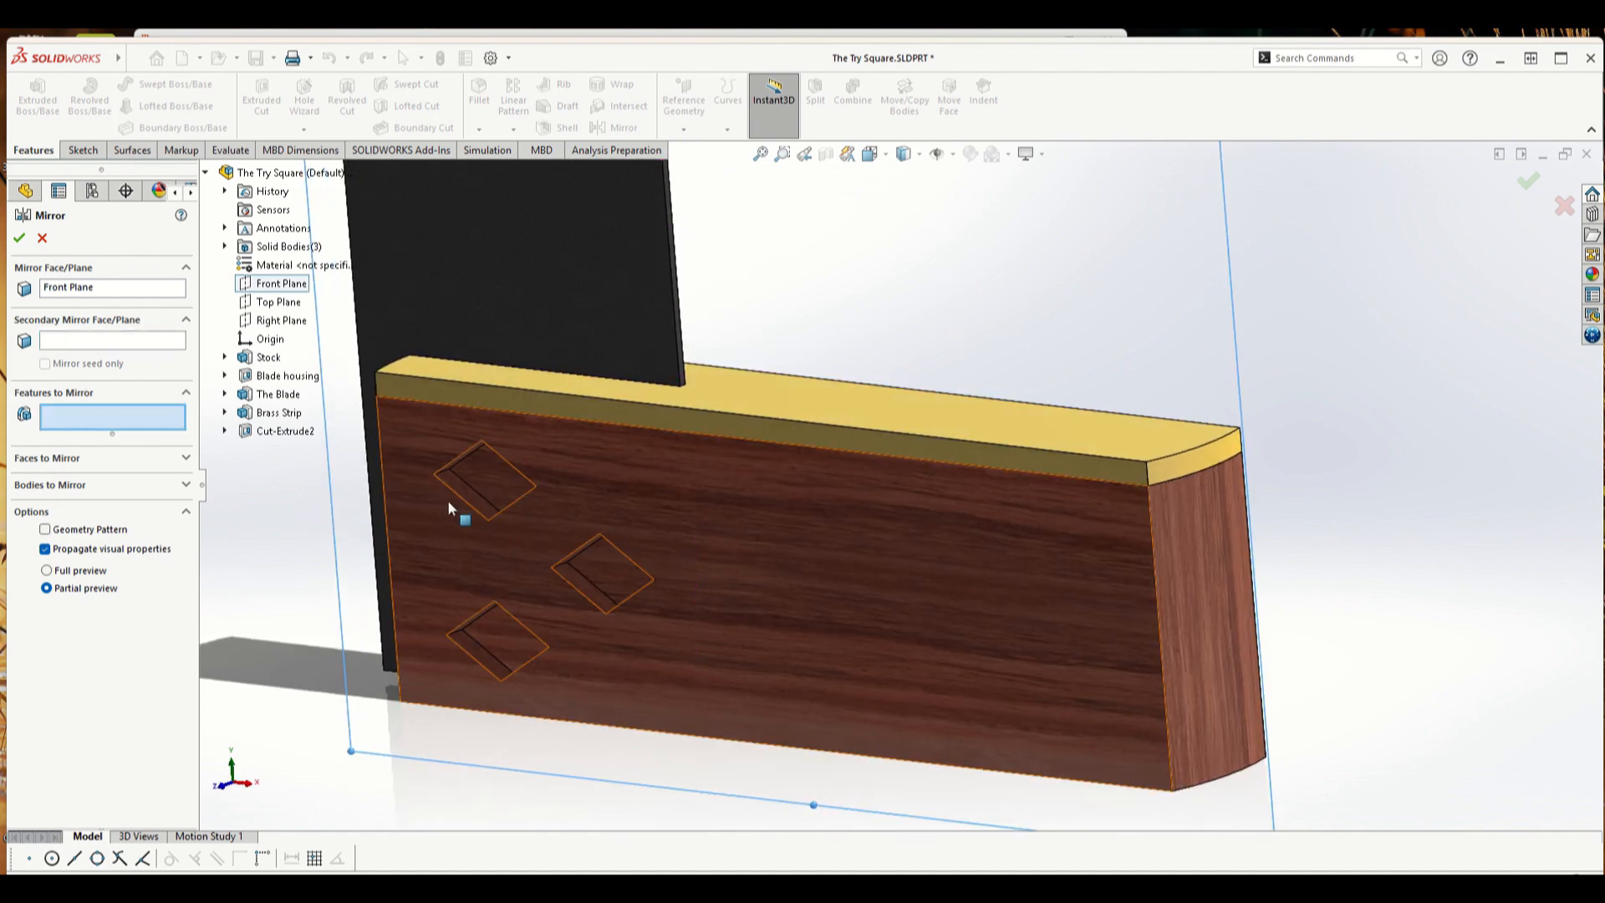
{"action": "left_click", "coordinate": [459, 493]}
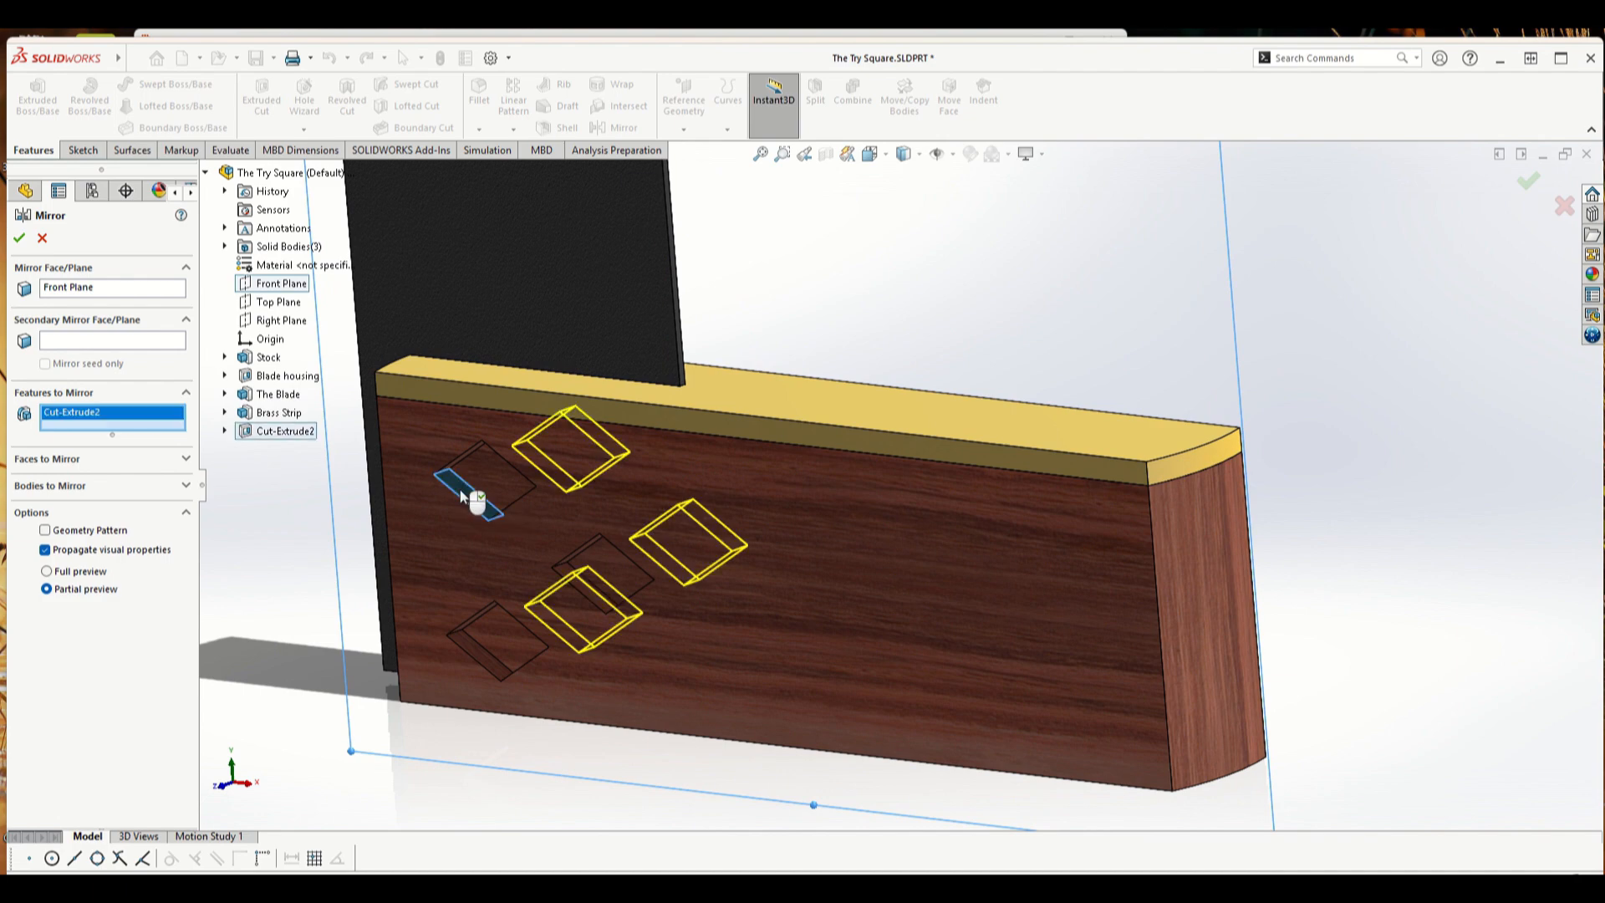
{"action": "key", "text": "Return"}
- Rename the diamond cut feature as "Housing for rivet decoration" and copy that name
{"action": "middle_click_drag", "start_coordinate": [459, 489], "coordinate": [338, 518]}
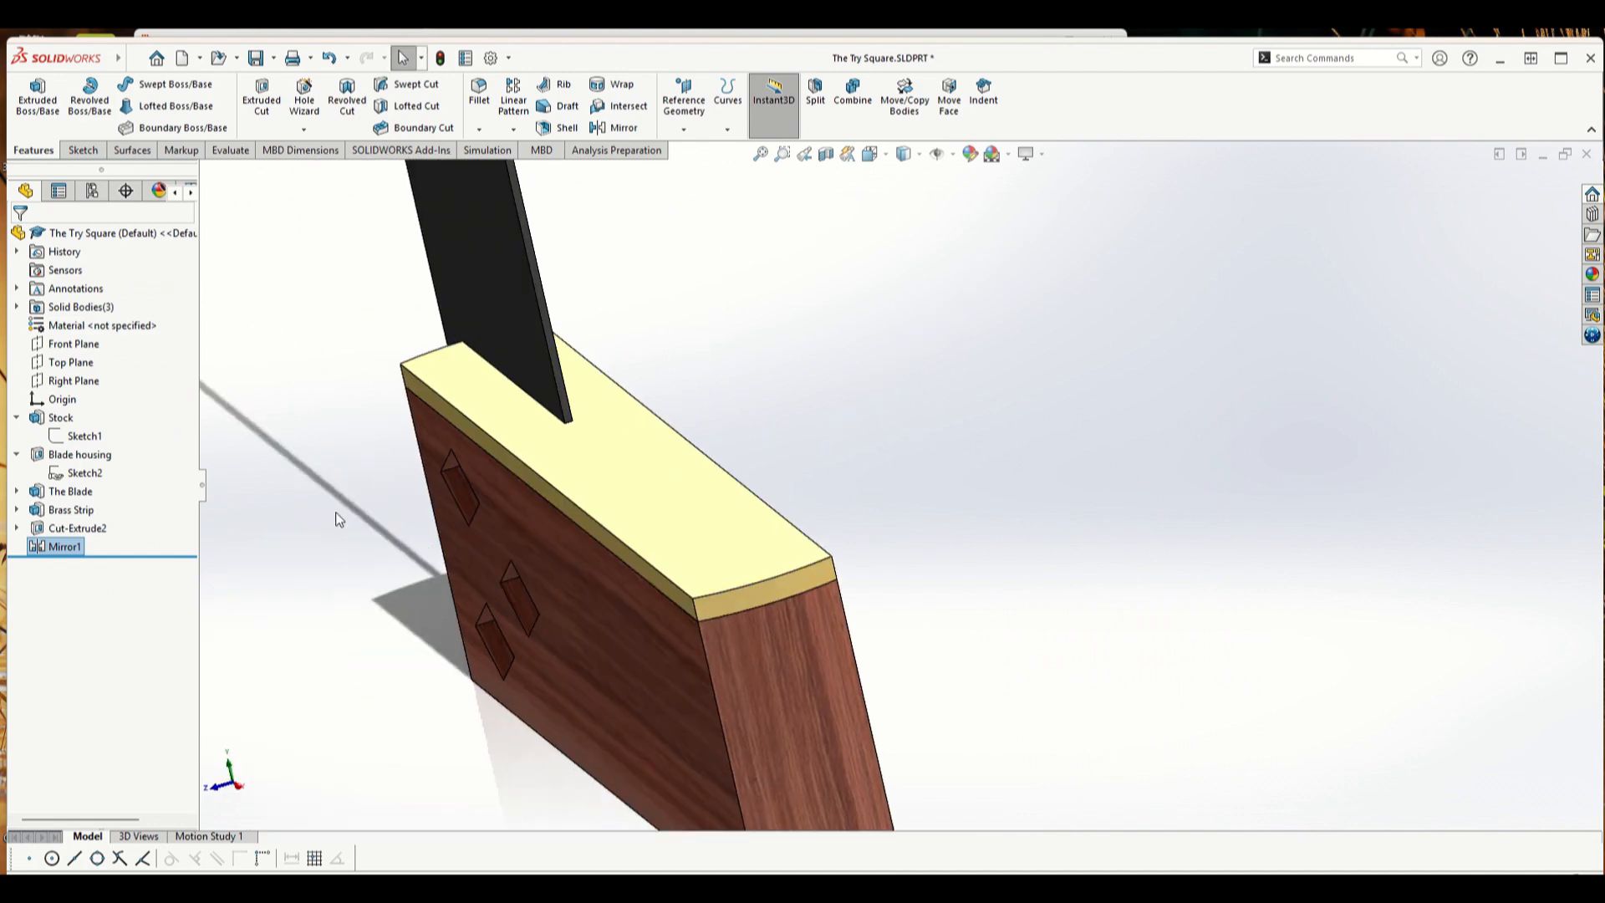
{"action": "left_click", "coordinate": [91, 528]}
{"action": "key", "text": "F2"}
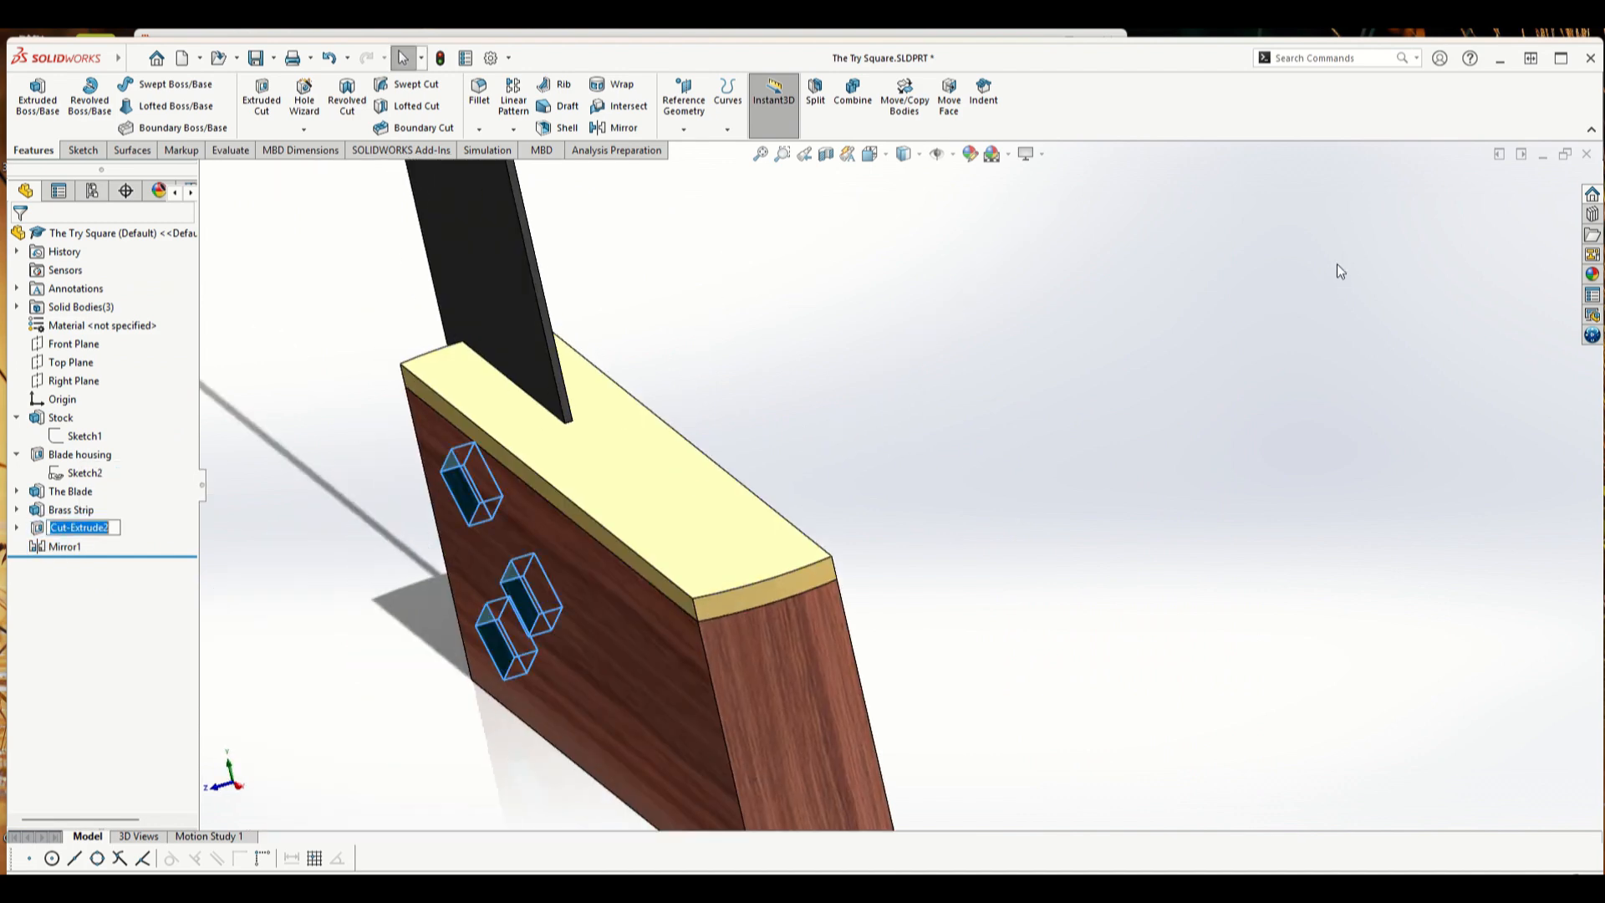
{"action": "type", "text": "Housing for rivet decoration"}
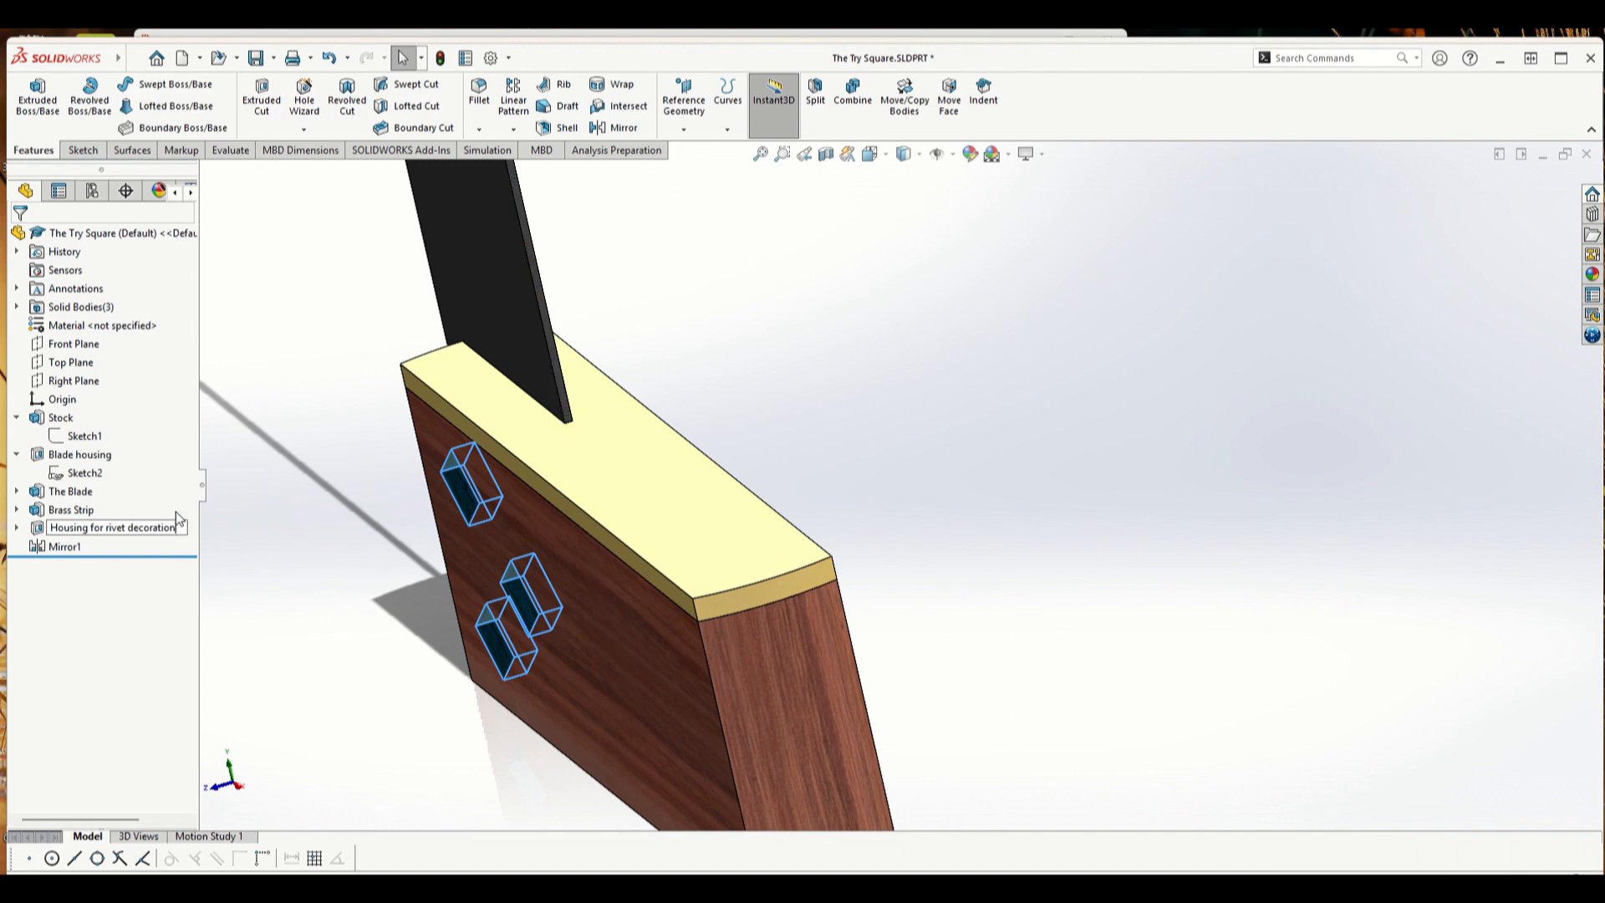
{"action": "left_click_drag", "start_coordinate": [182, 527], "coordinate": [52, 527]}
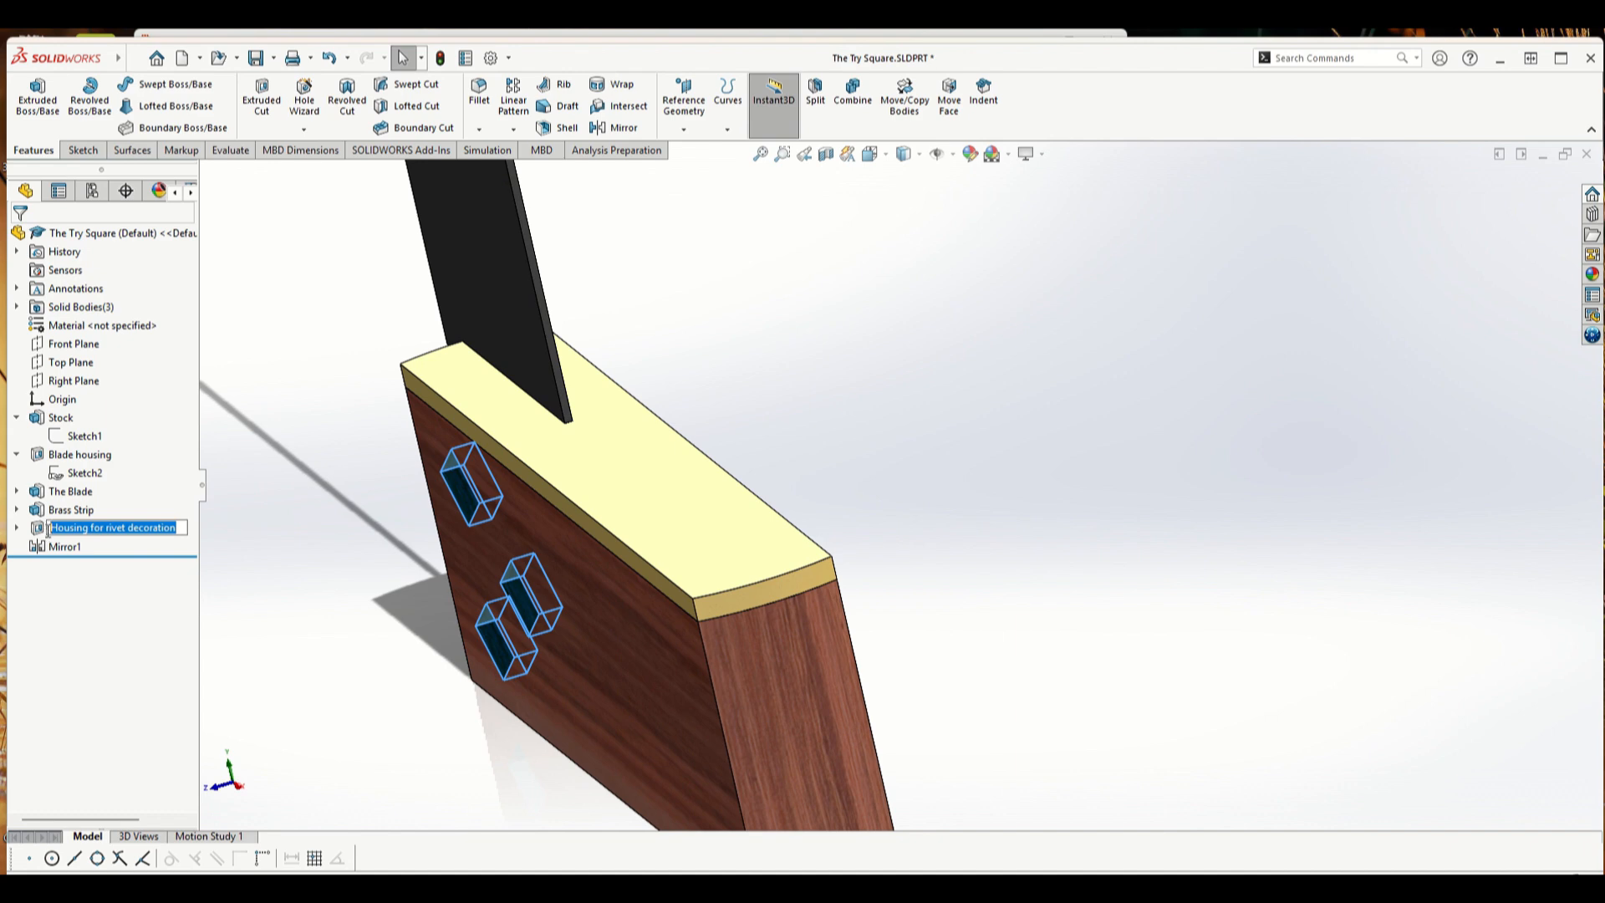
{"action": "key", "text": "Return"}
- Rename the mirror feature as "Housings for rivet decoration" and save the part
{"action": "left_click", "coordinate": [55, 547]}
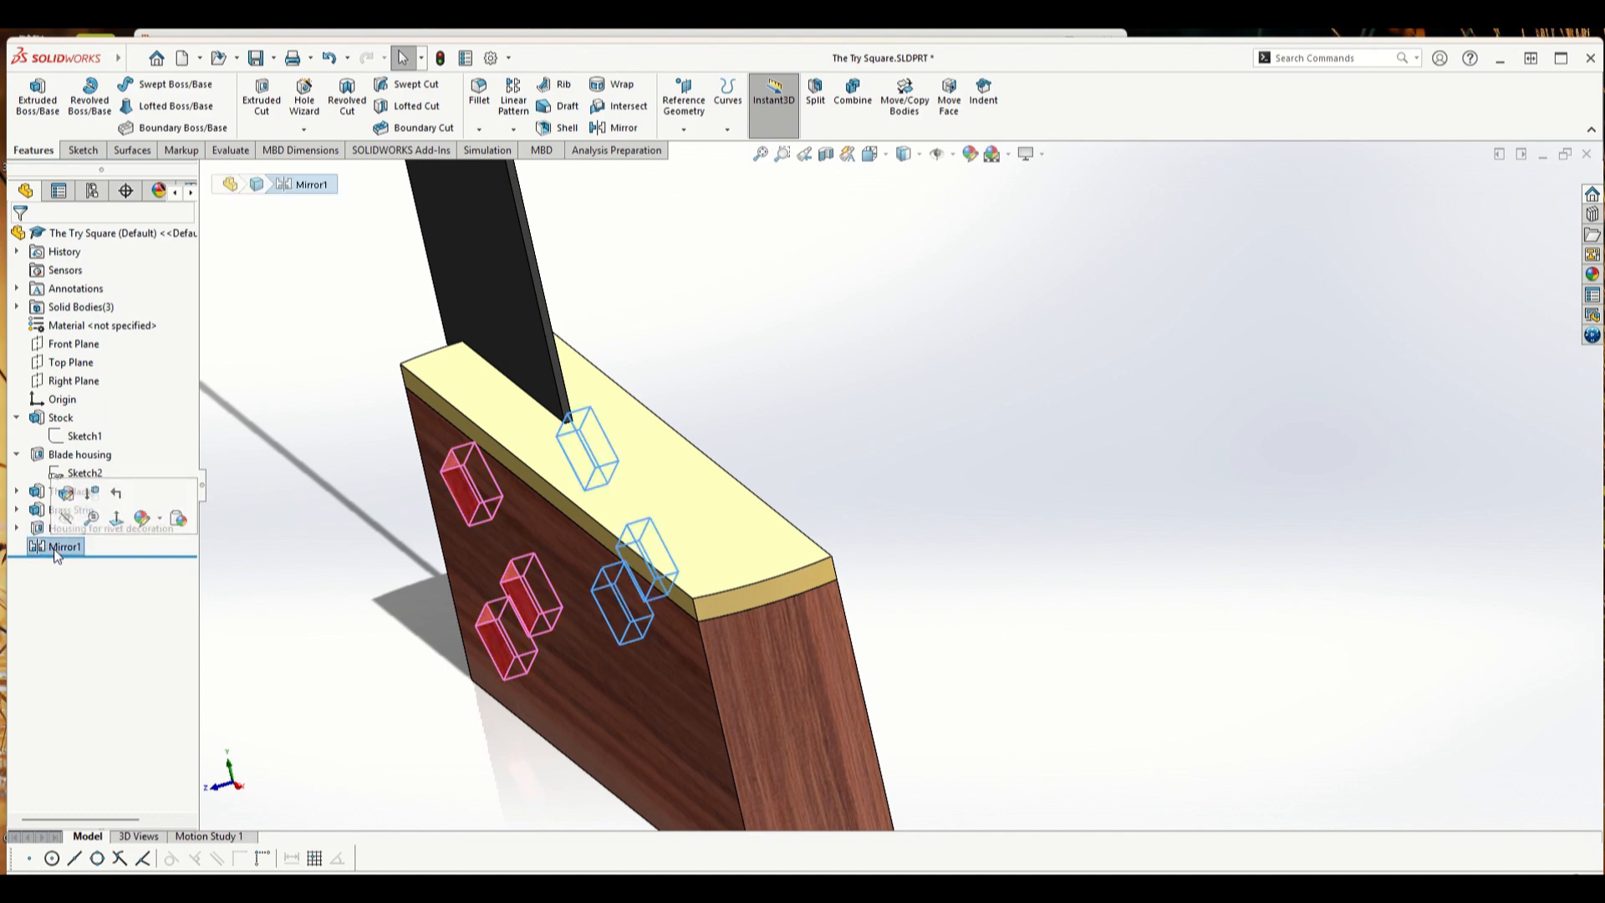
{"action": "left_click", "coordinate": [57, 547]}
{"action": "key", "text": "ctrl+v"}
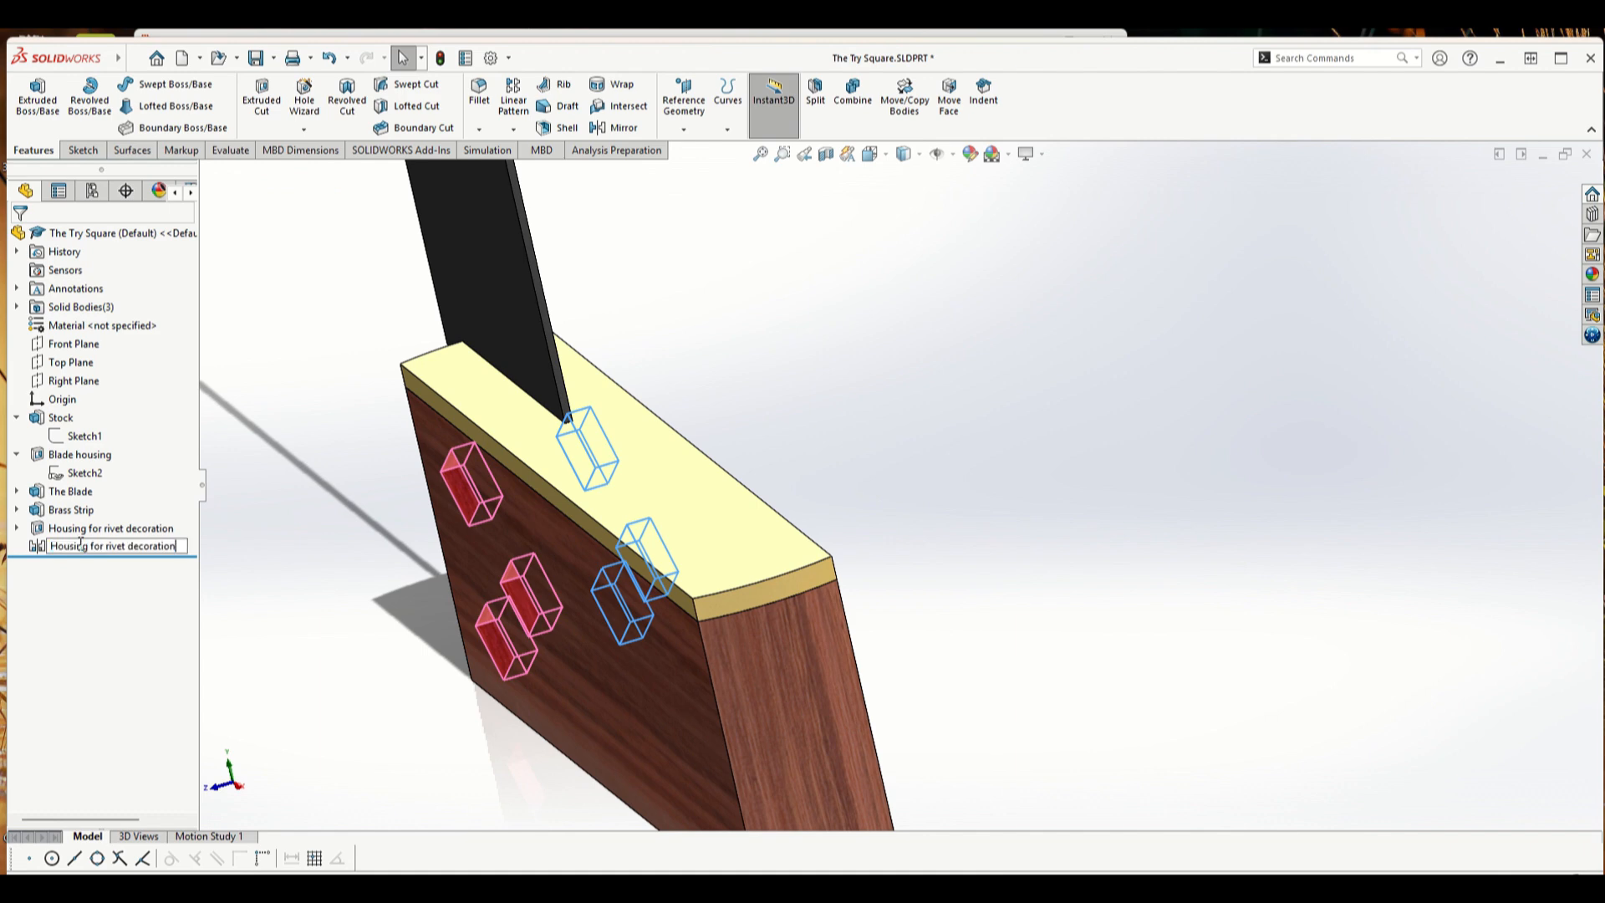
{"action": "type", "text": "s"}
{"action": "left_click", "coordinate": [302, 518]}
{"action": "mouse_move", "coordinate": [913, 521]}
{"action": "middle_mouse_down"}
{"action": "mouse_move", "coordinate": [1013, 532]}
{"action": "mouse_move", "coordinate": [1014, 473]}
{"action": "mouse_move", "coordinate": [978, 515]}
{"action": "mouse_move", "coordinate": [854, 524]}
{"action": "mouse_move", "coordinate": [810, 490]}
{"action": "mouse_move", "coordinate": [918, 506]}
{"action": "middle_mouse_up"}
{"action": "key", "text": "ctrl+s"}
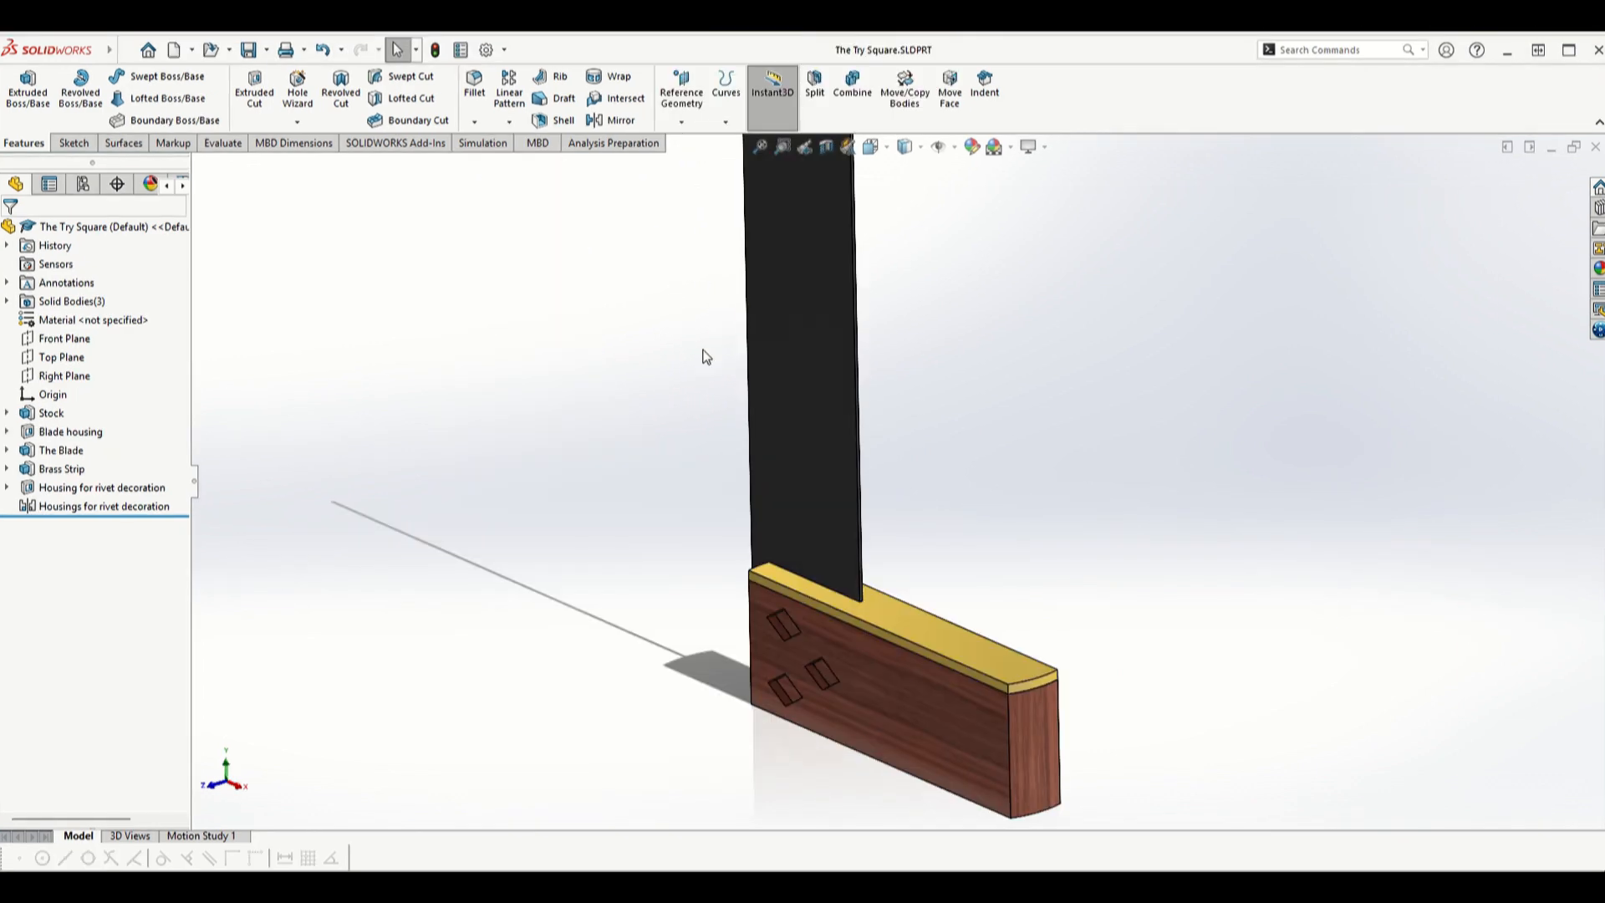
- Switch to the Try Square presentation in PowerPoint, view the tool anatomy slide, and return to the SolidWorks part
{"action": "mouse_move", "coordinate": [1105, 886]}
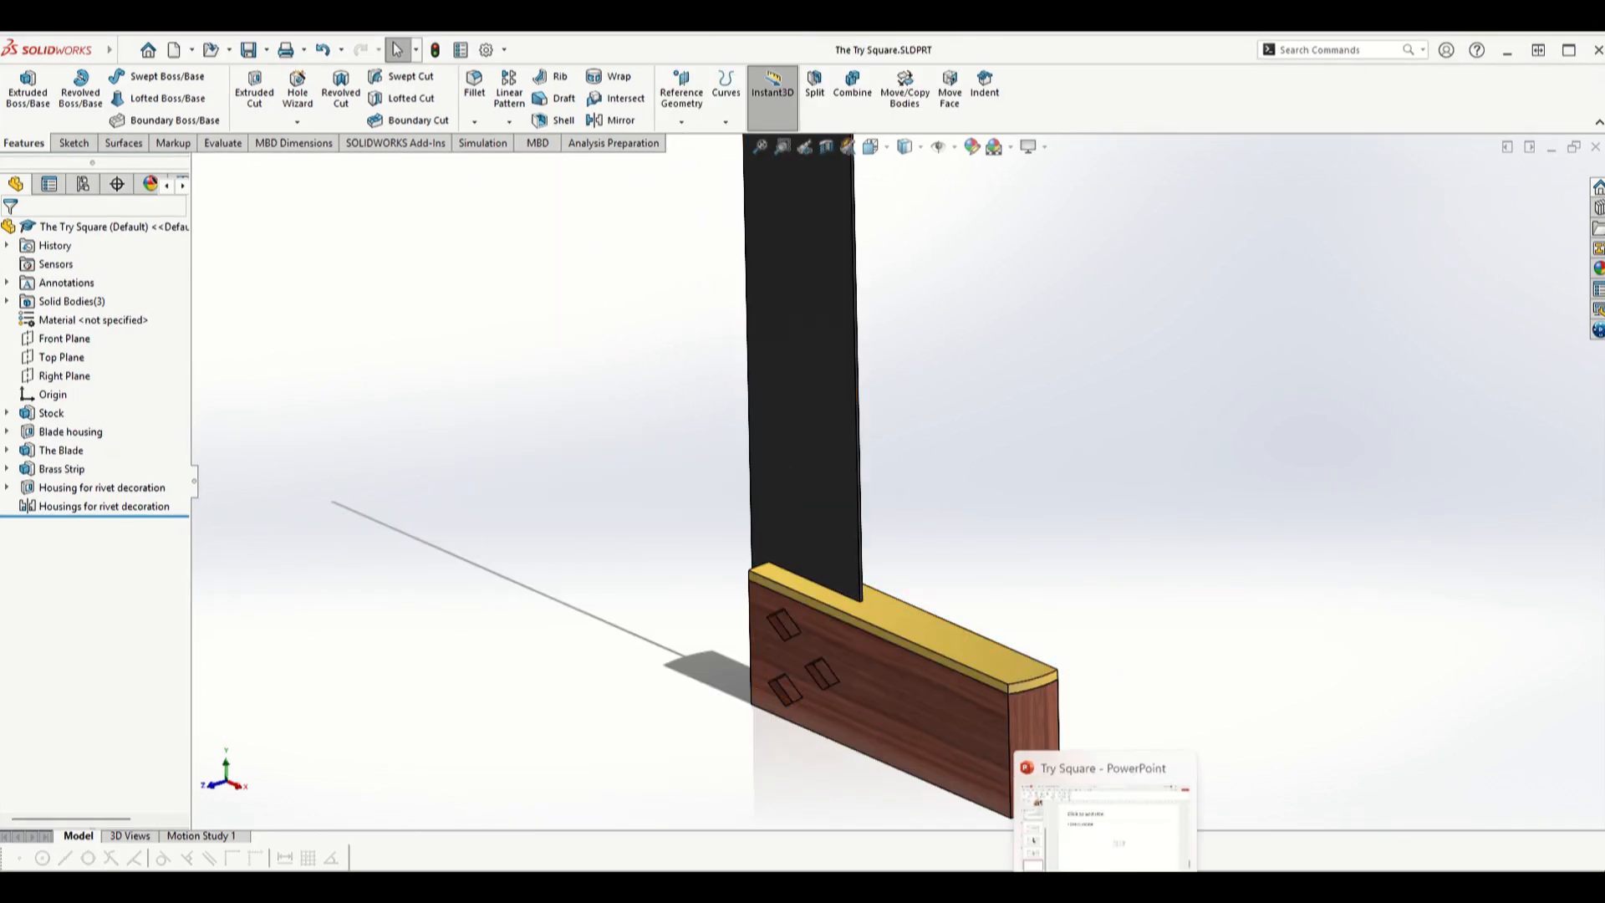
{"action": "left_click", "coordinate": [1105, 828]}
{"action": "scroll", "coordinate": [133, 339], "scroll_direction": "up", "scroll_amount": 3}
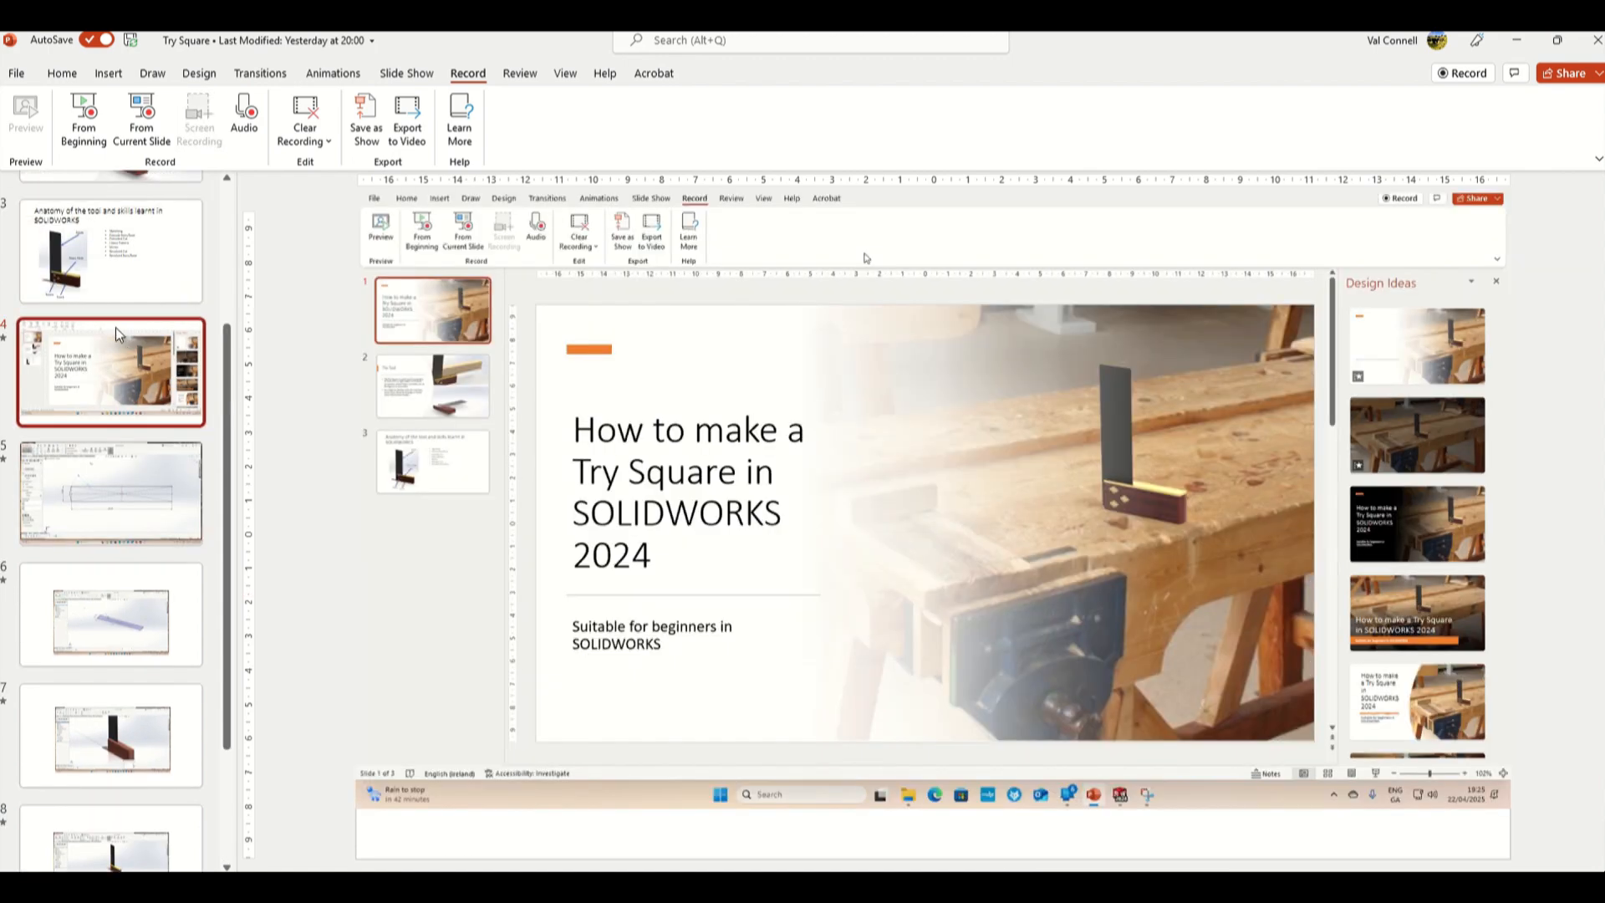
{"action": "left_click", "coordinate": [113, 288]}
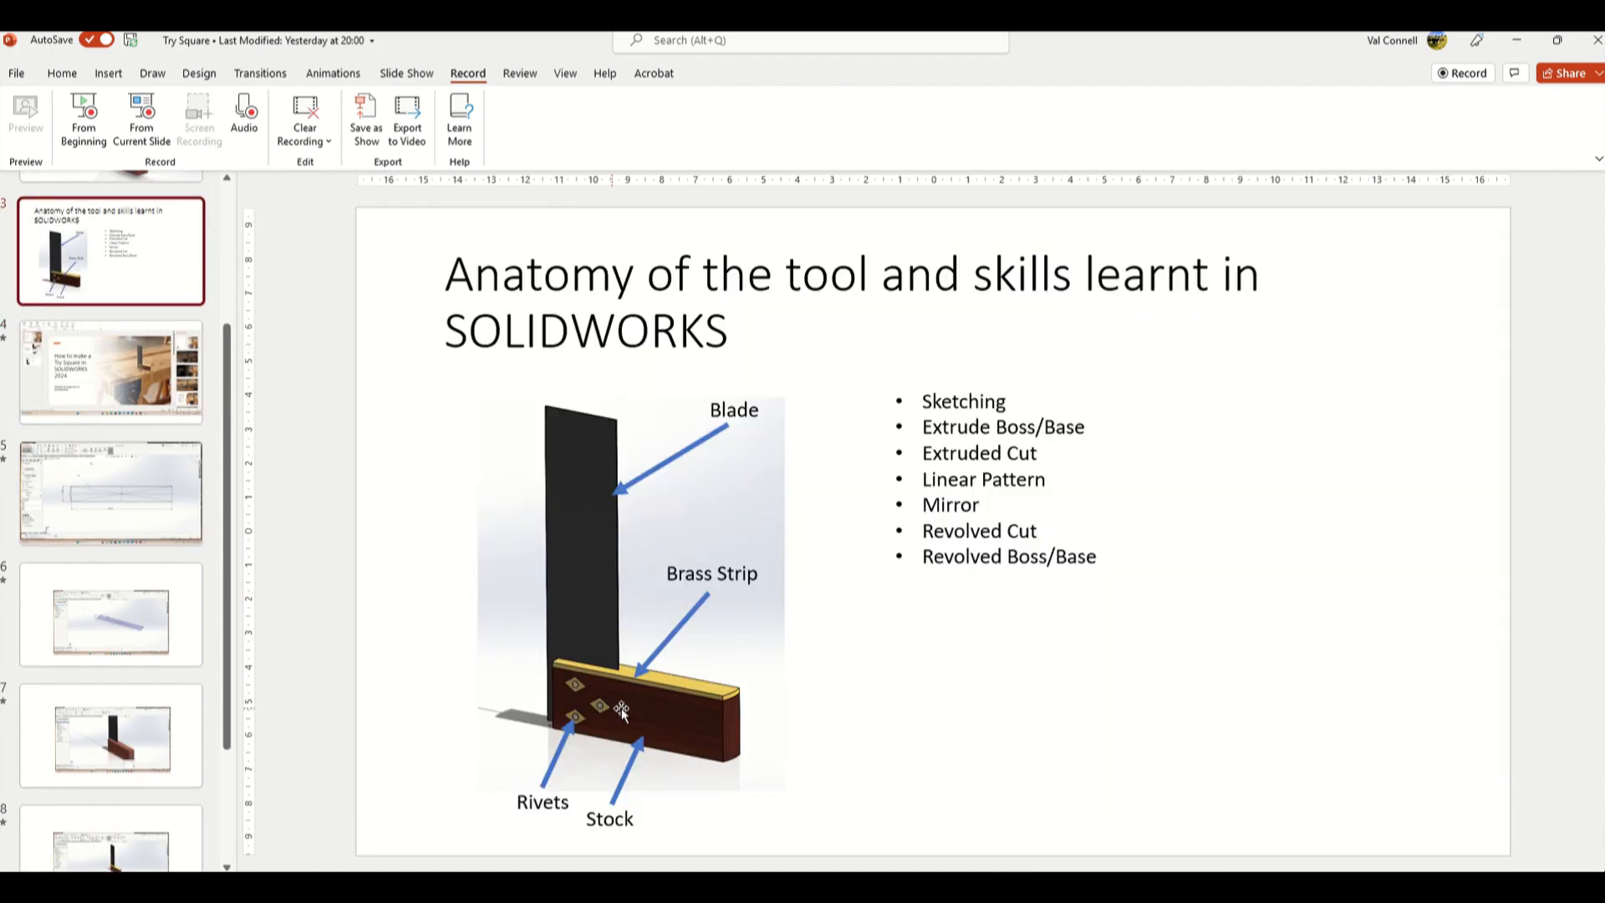
{"action": "key", "text": "alt+Tab"}
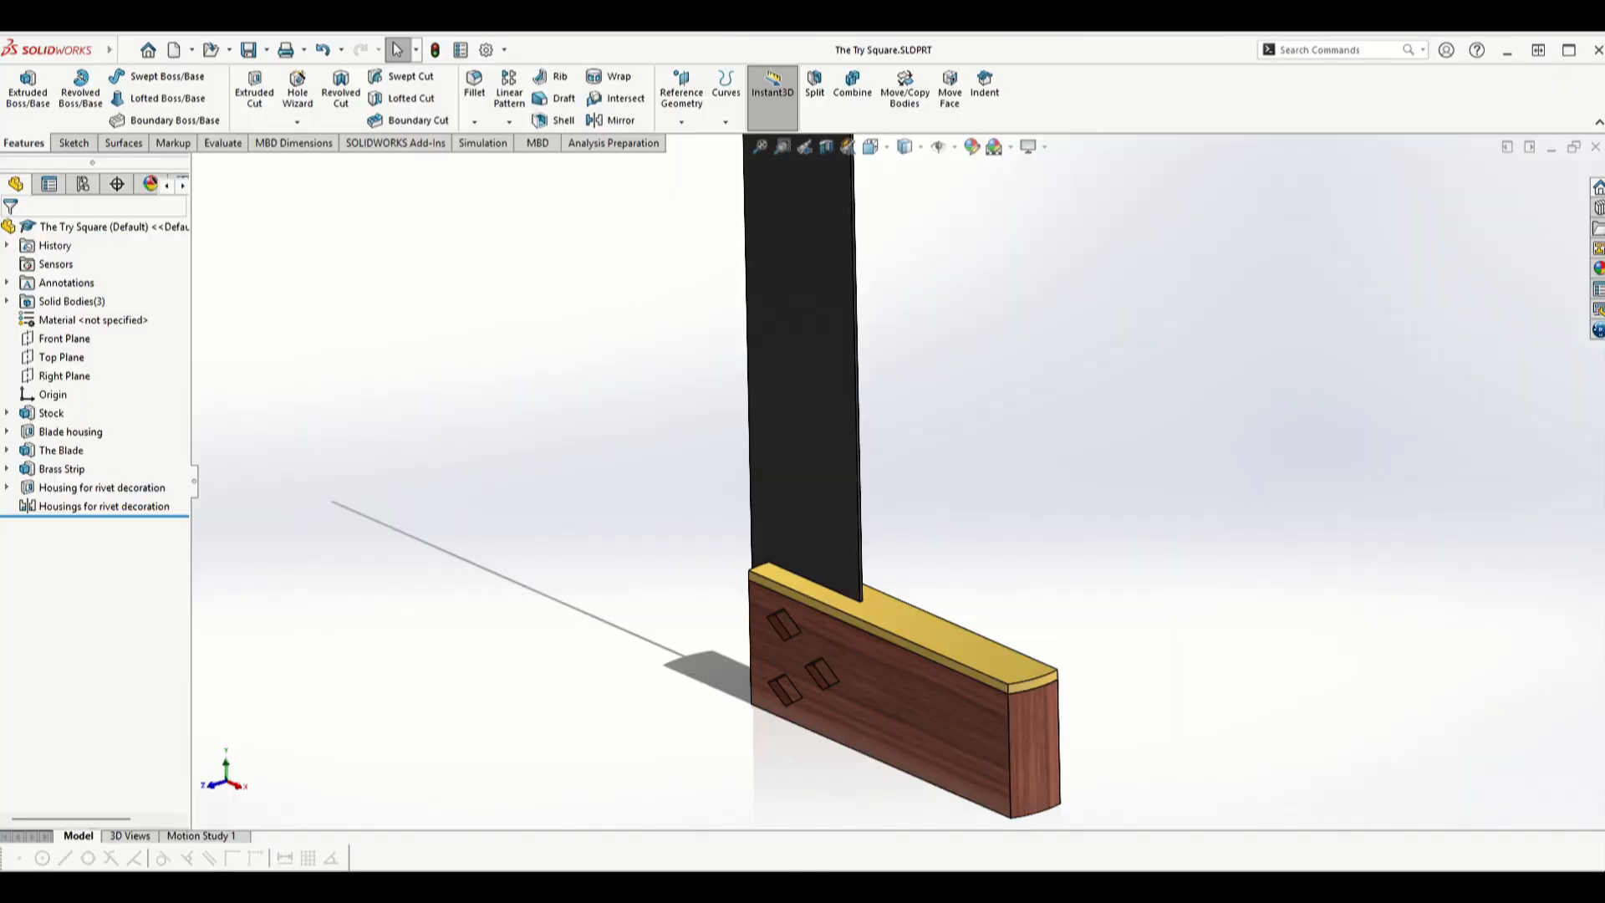
- Extrude the existing three-diamond sketch into the stock as a Blind boss 3 mm deep, with reversed direction and Merge result off
{"action": "left_click", "coordinate": [7, 489]}
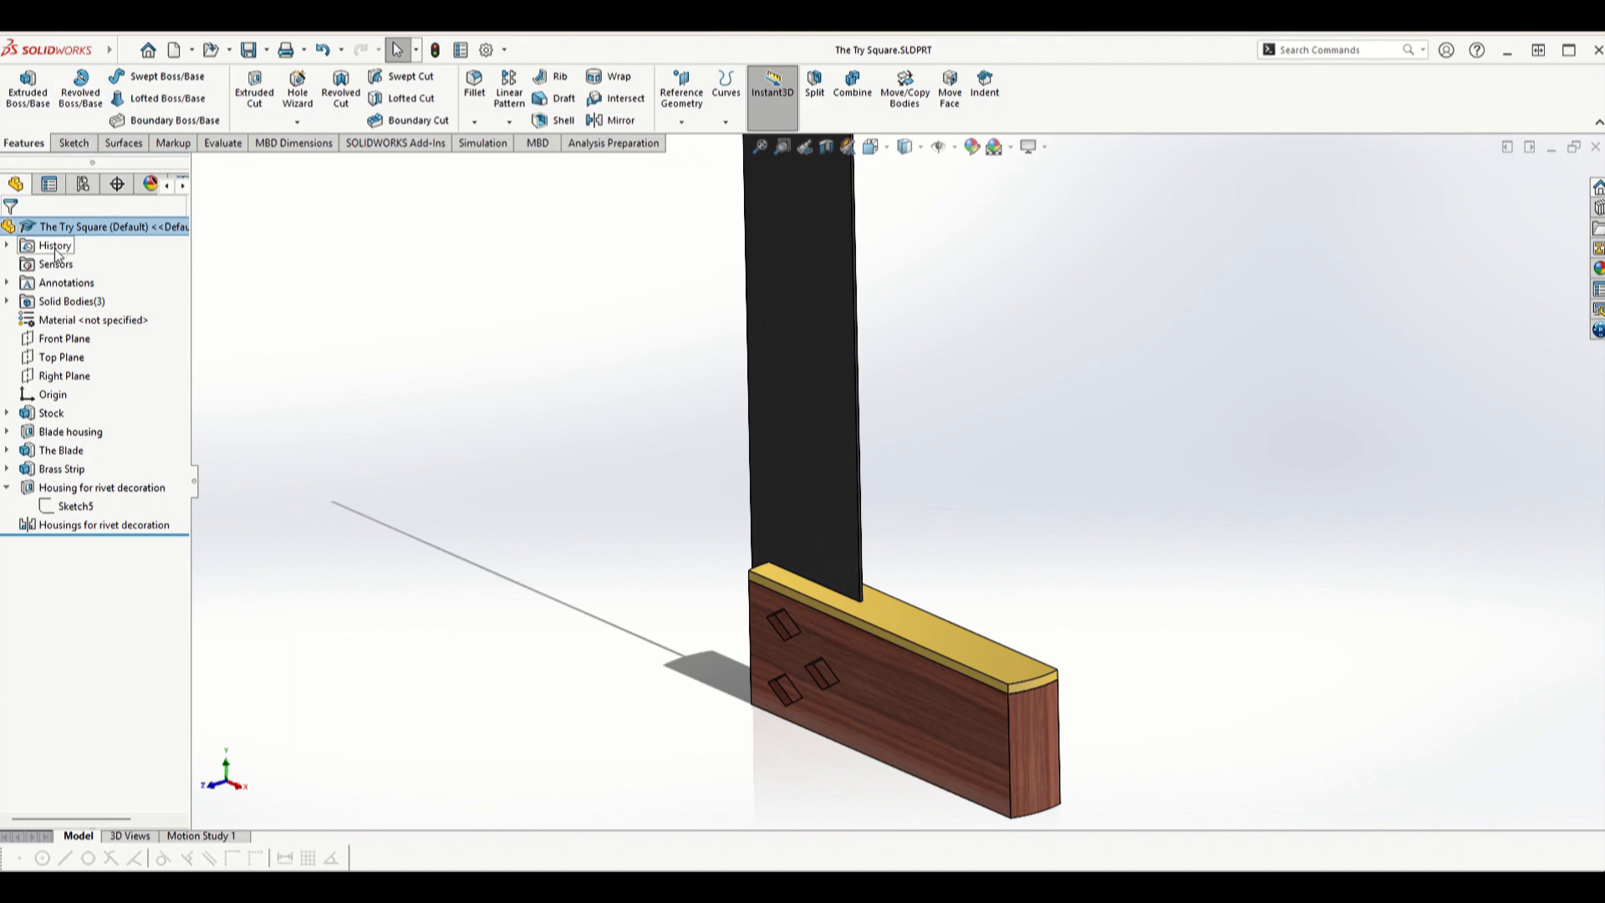
{"action": "left_click", "coordinate": [57, 507]}
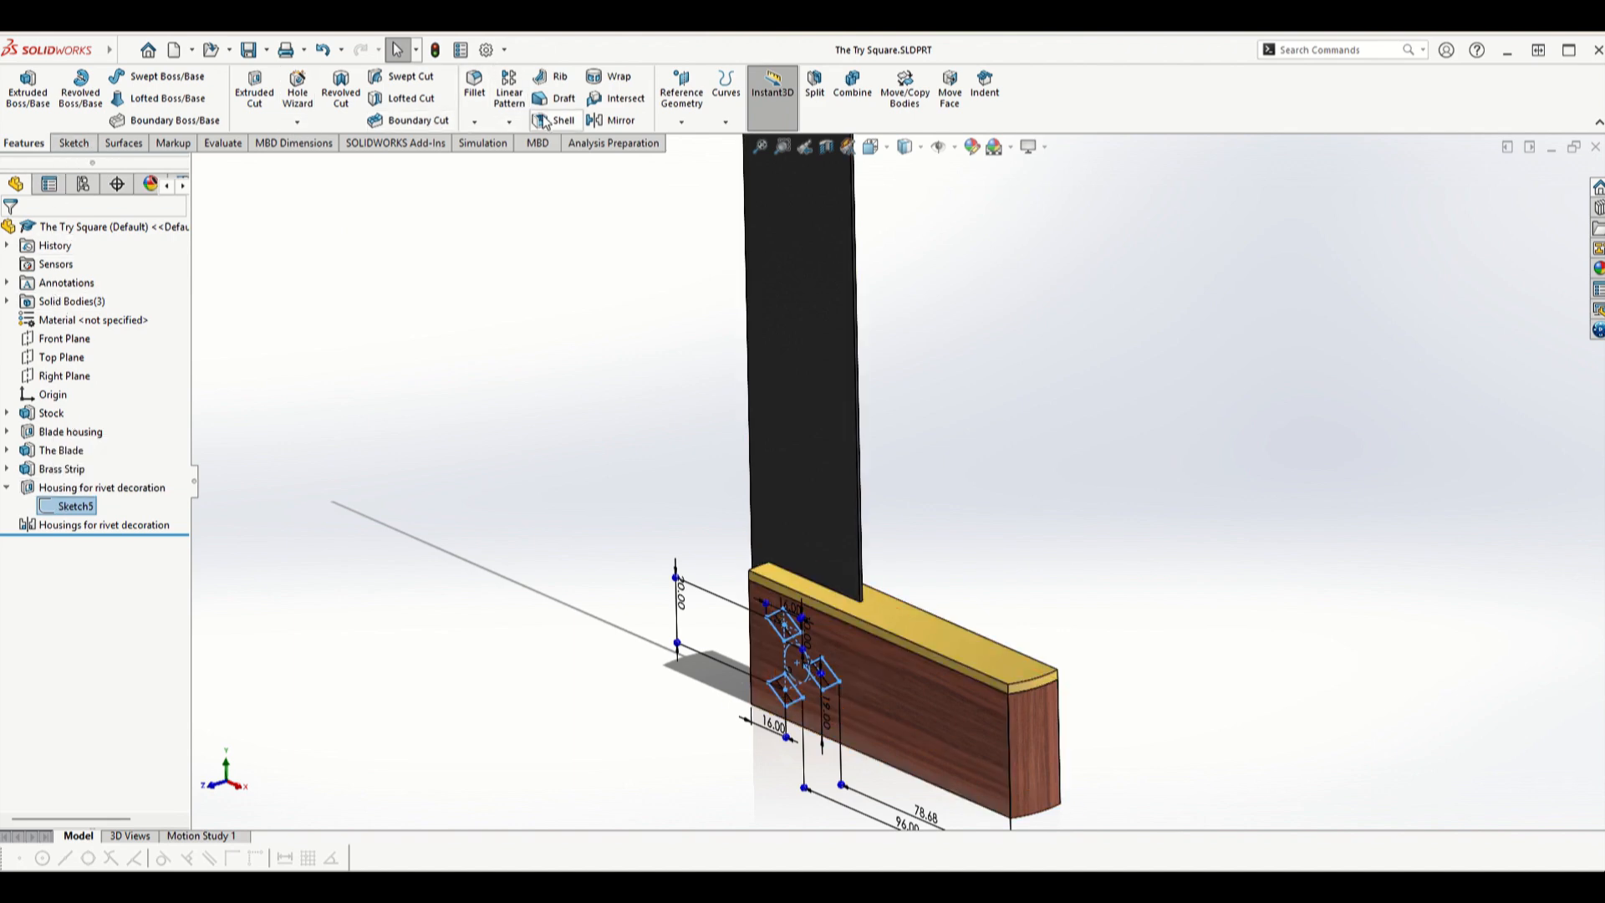
{"action": "mouse_move", "coordinate": [664, 61]}
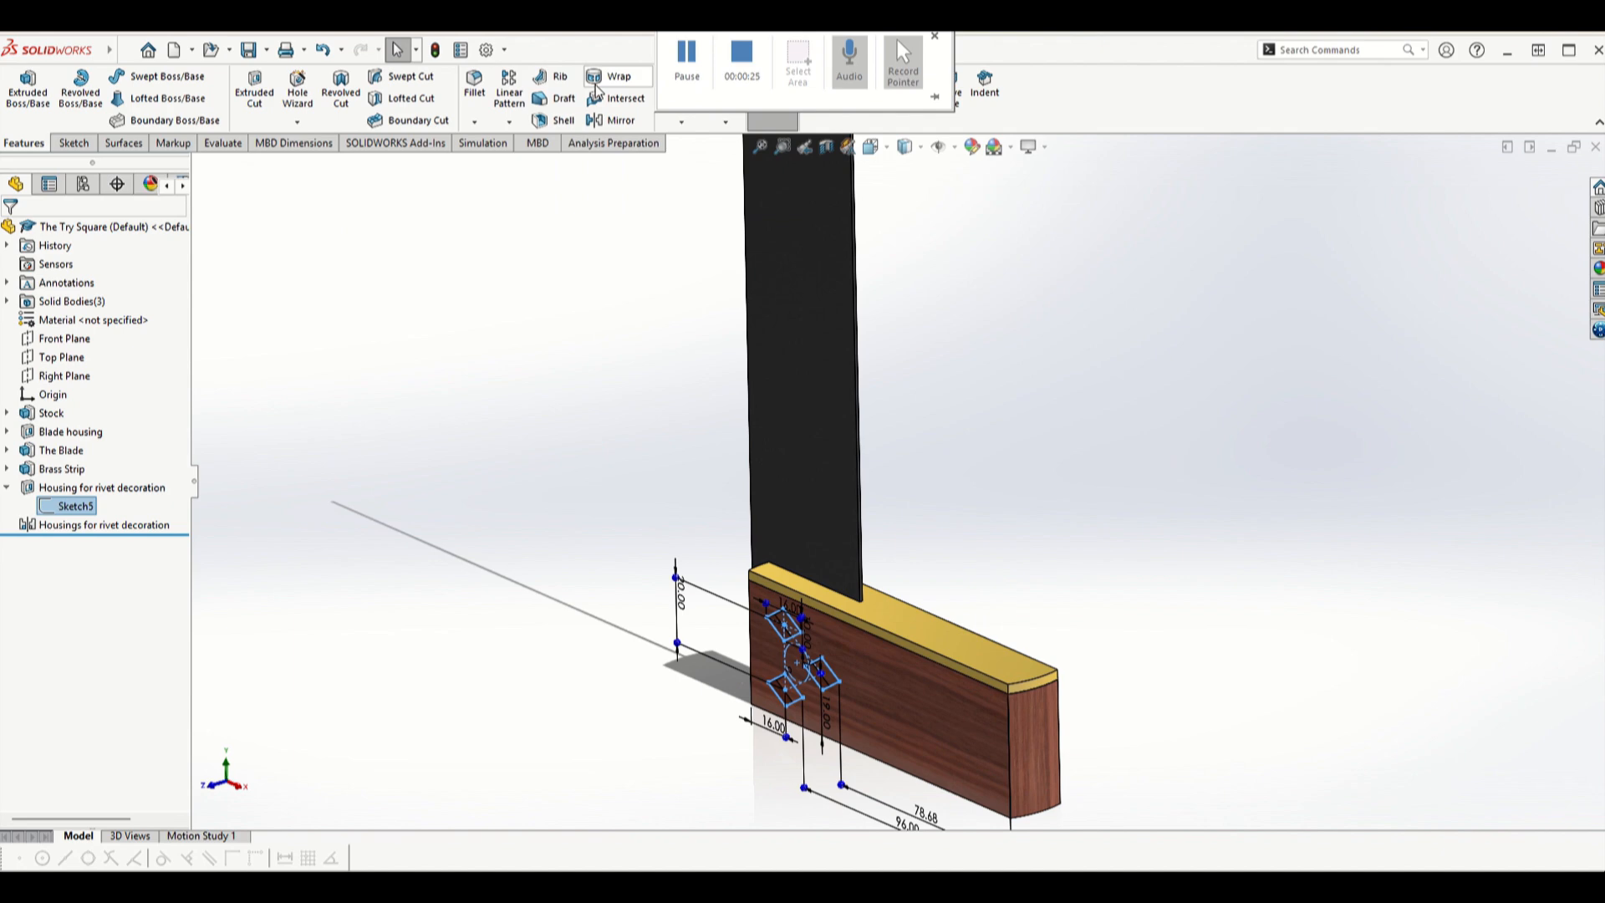
{"action": "left_click", "coordinate": [22, 96]}
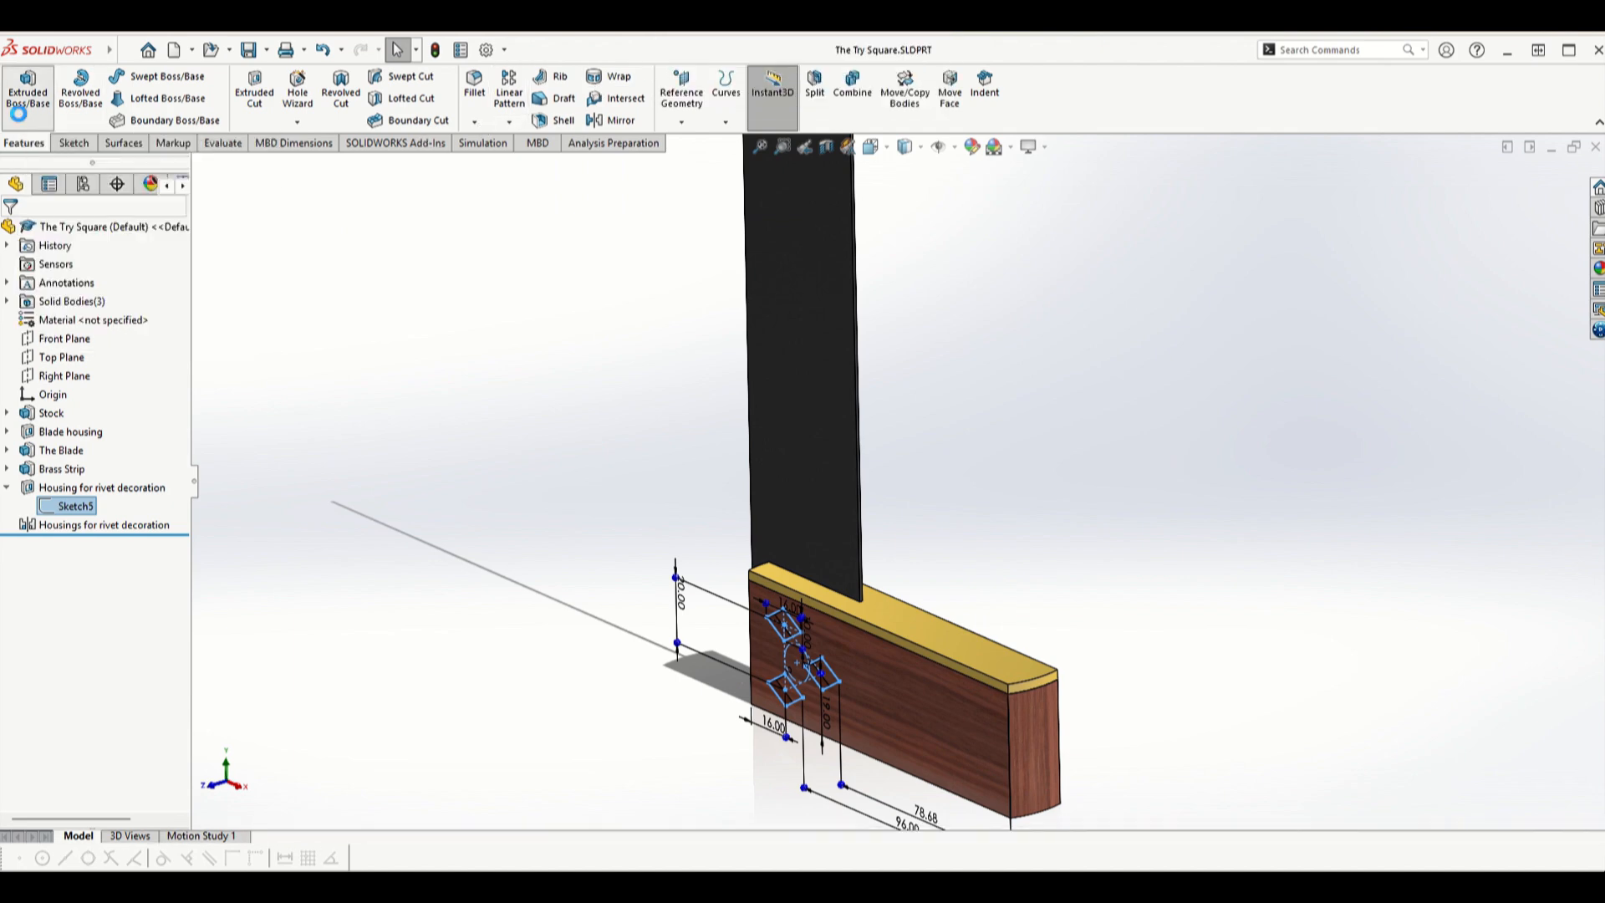
{"action": "scroll", "coordinate": [704, 616], "scroll_direction": "down", "scroll_amount": 5}
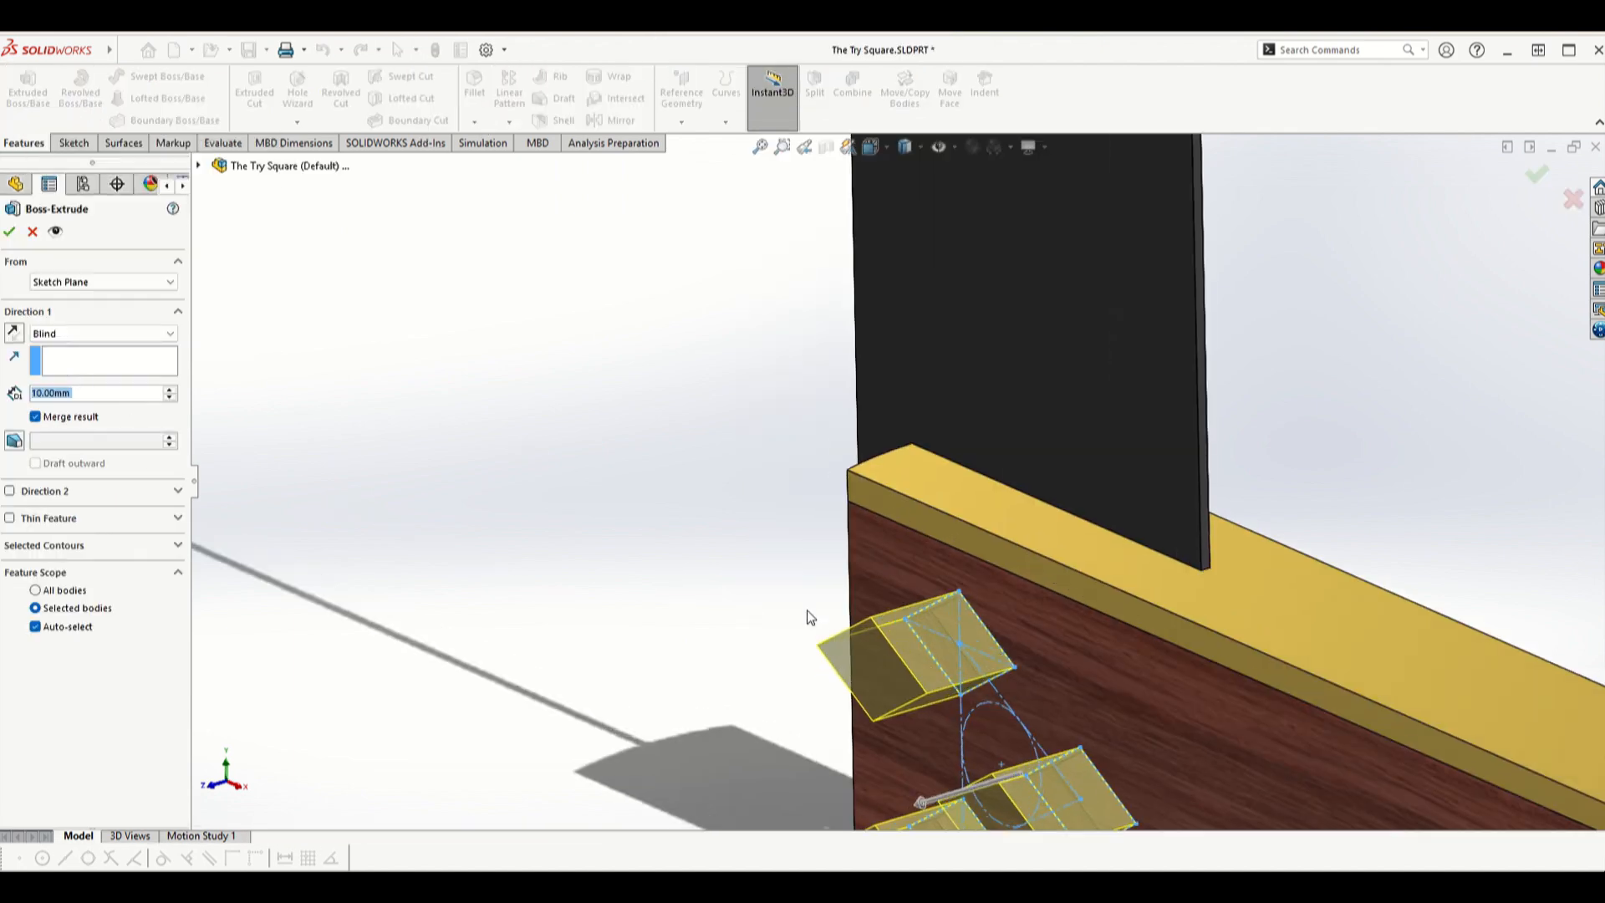
{"action": "left_click", "coordinate": [13, 332]}
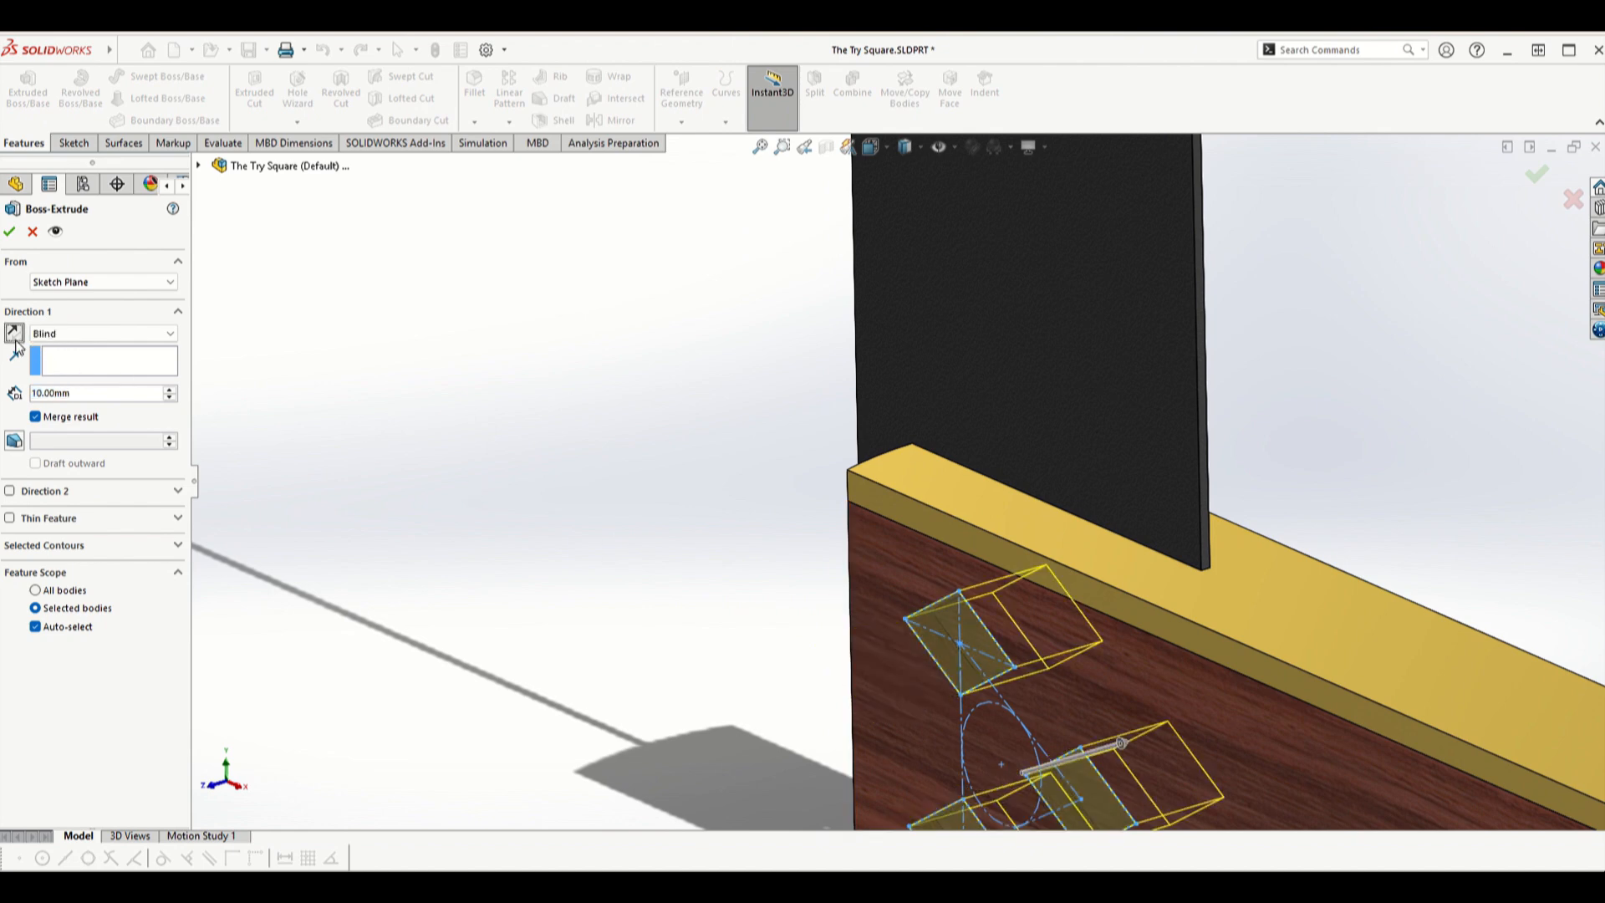
{"action": "double_click", "coordinate": [72, 396]}
{"action": "type", "text": "3"}
{"action": "key", "text": "Return"}
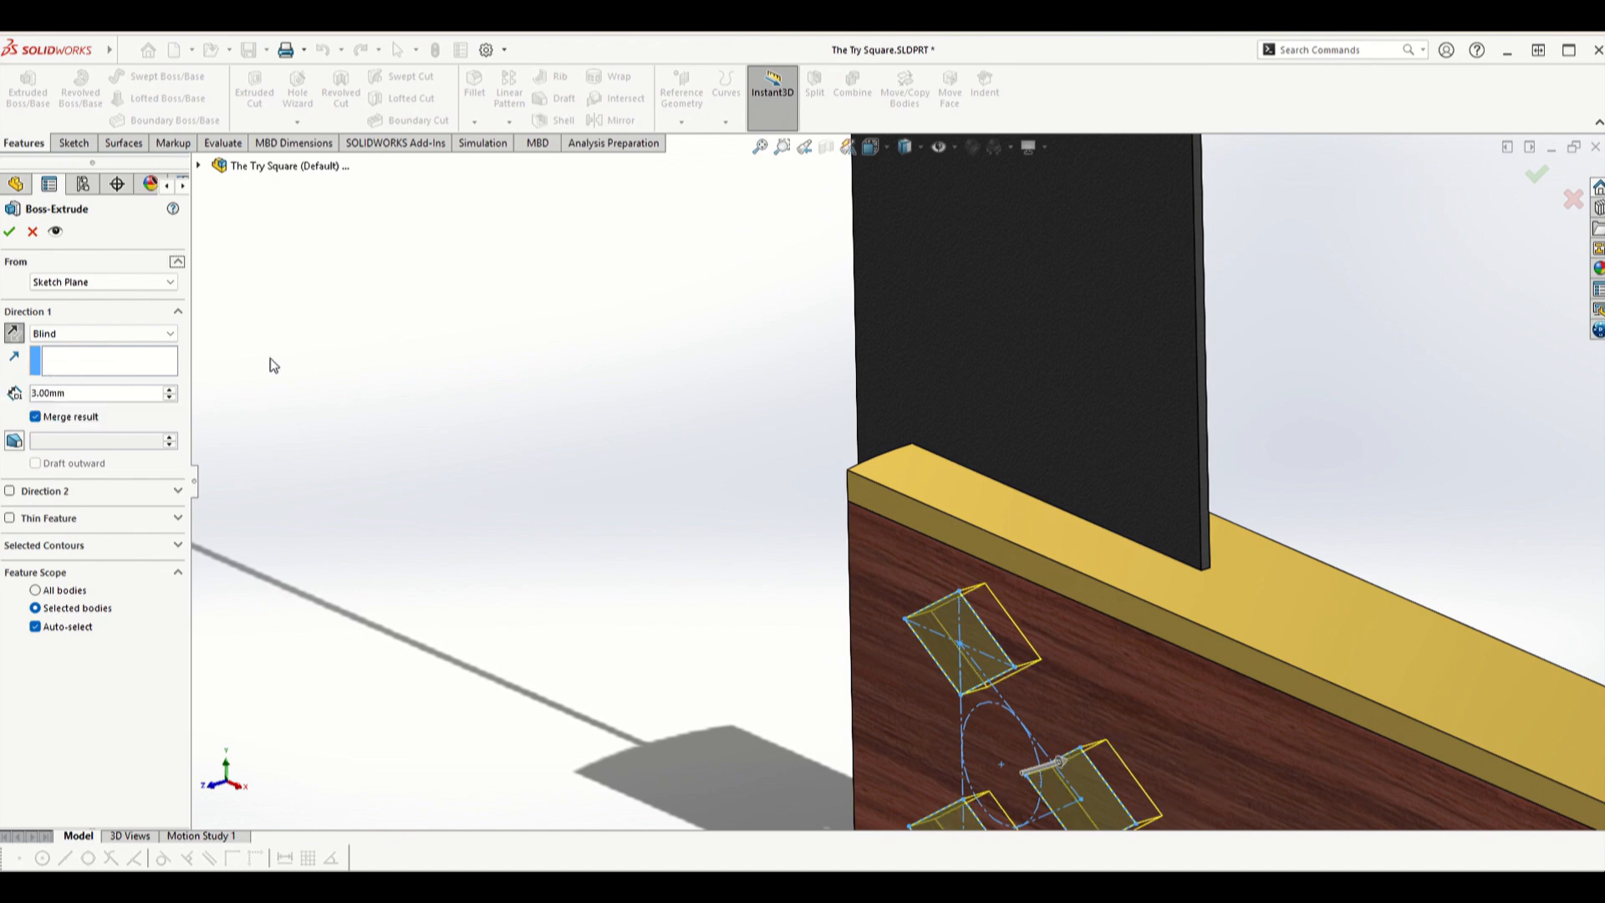
{"action": "left_click", "coordinate": [35, 418]}
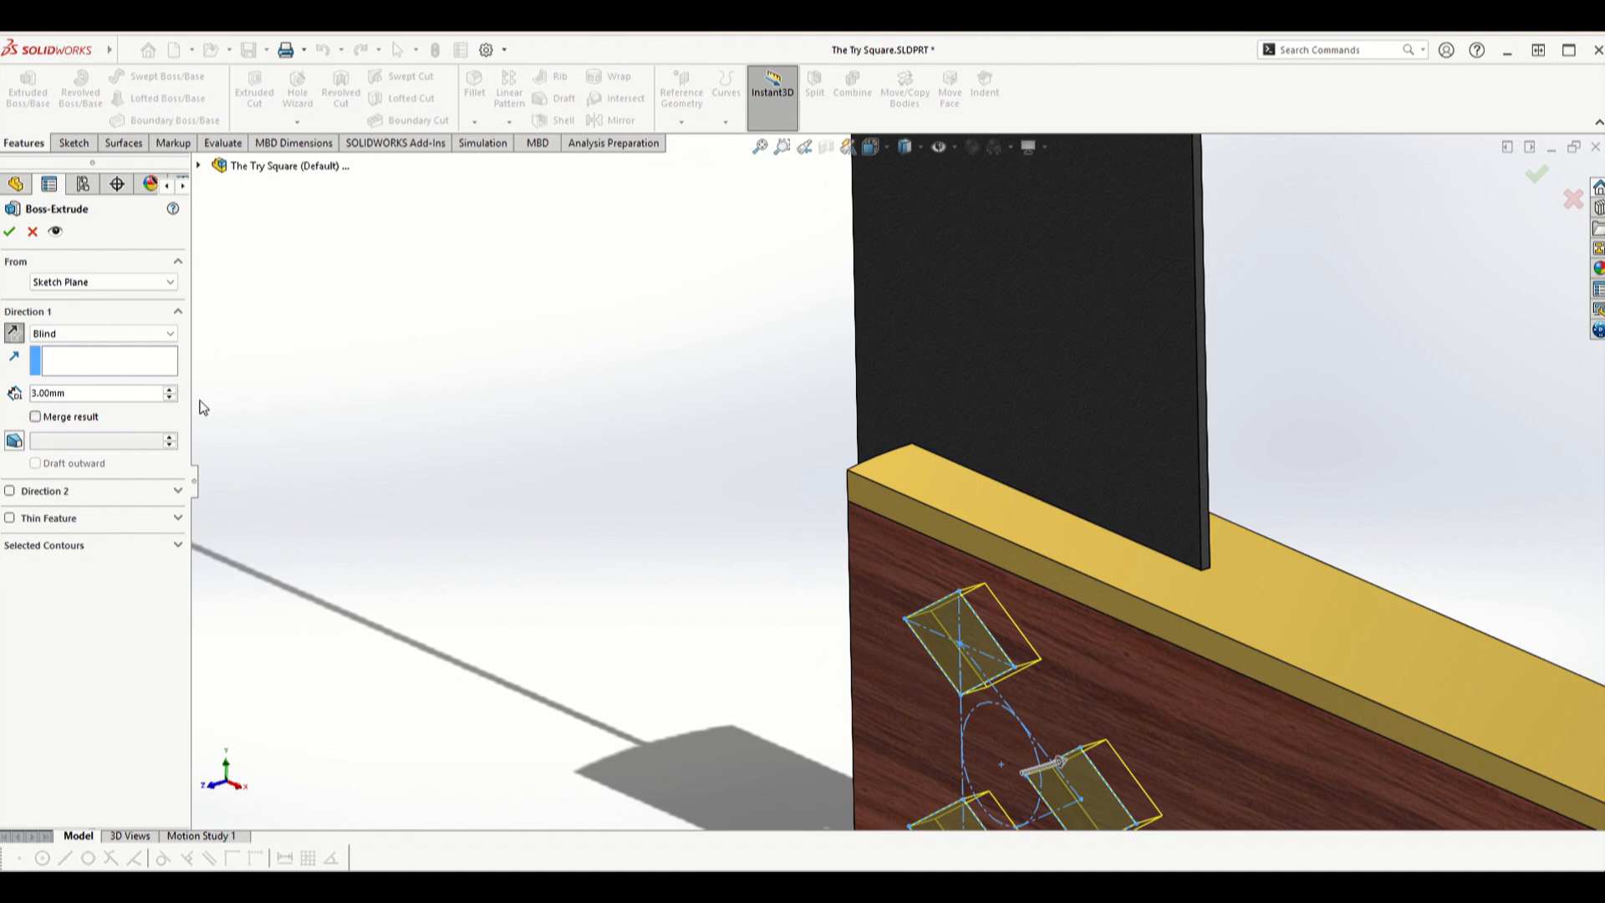
{"action": "left_click", "coordinate": [17, 238]}
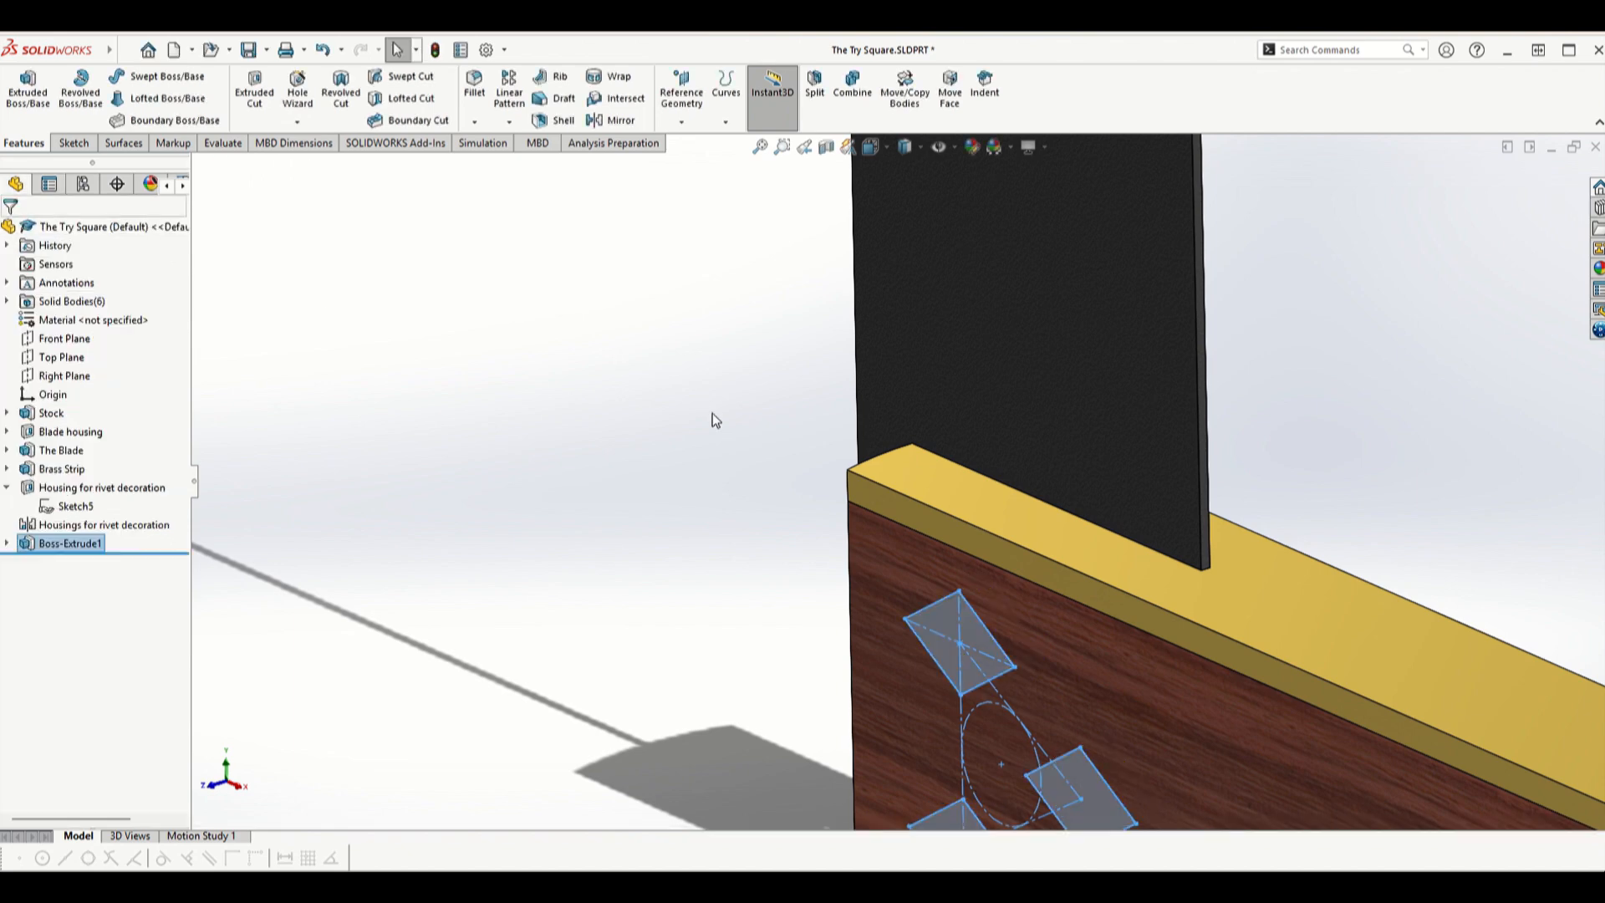
- Rename the new diamond boss feature as "Rivet decorations"
{"action": "left_click", "coordinate": [74, 543]}
{"action": "left_click", "coordinate": [73, 543]}
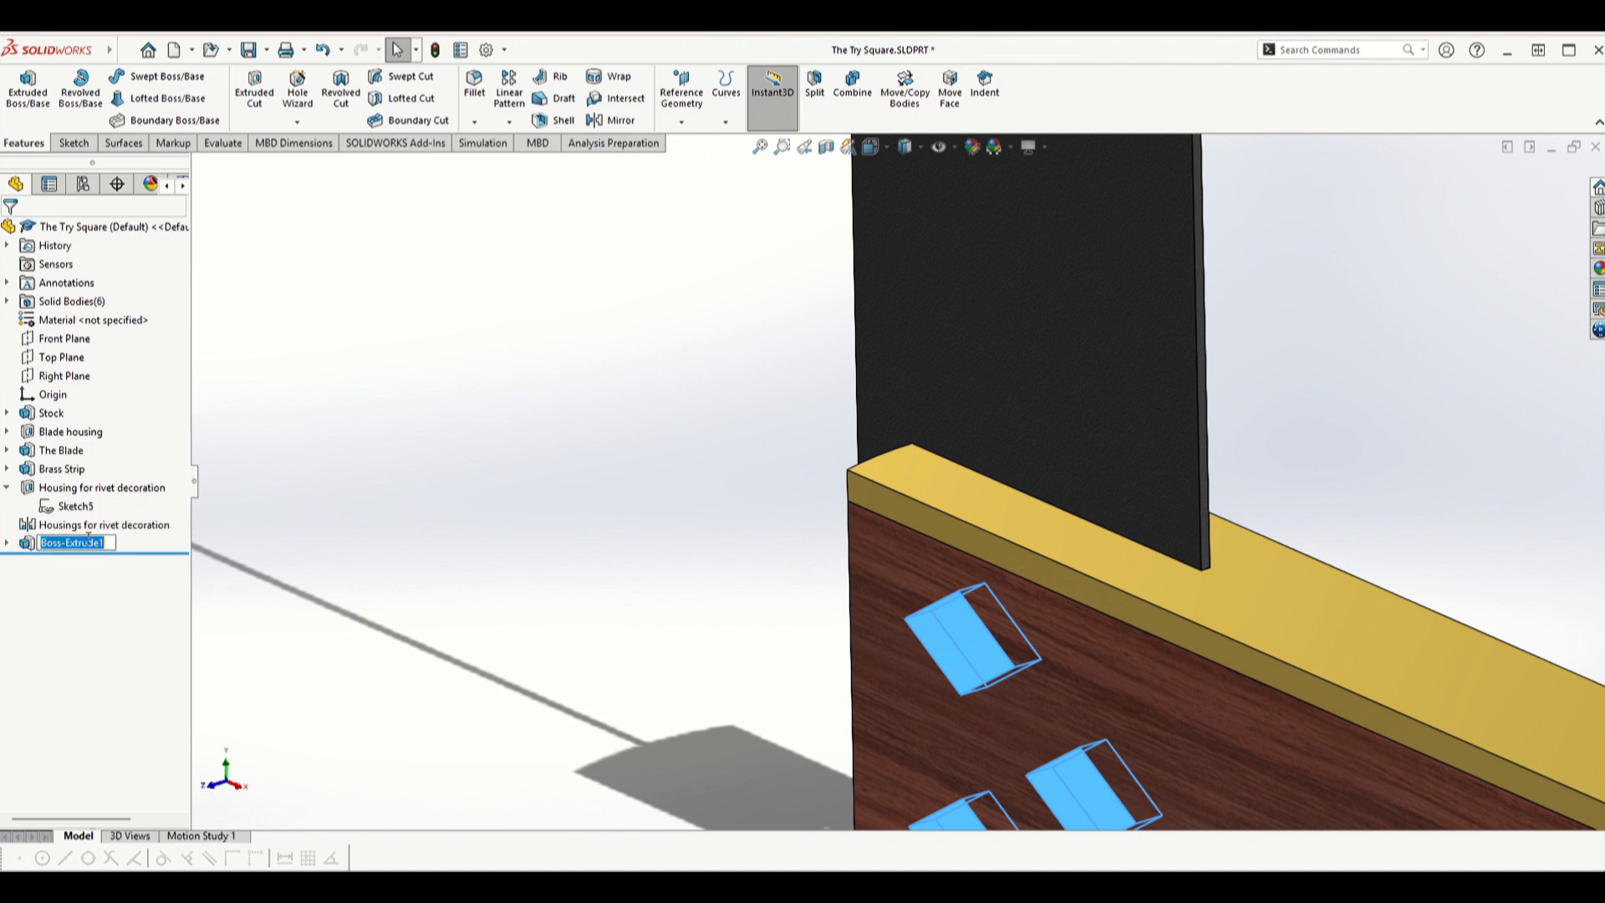
{"action": "type", "text": "Rivet decorations"}
{"action": "key", "text": "Return"}
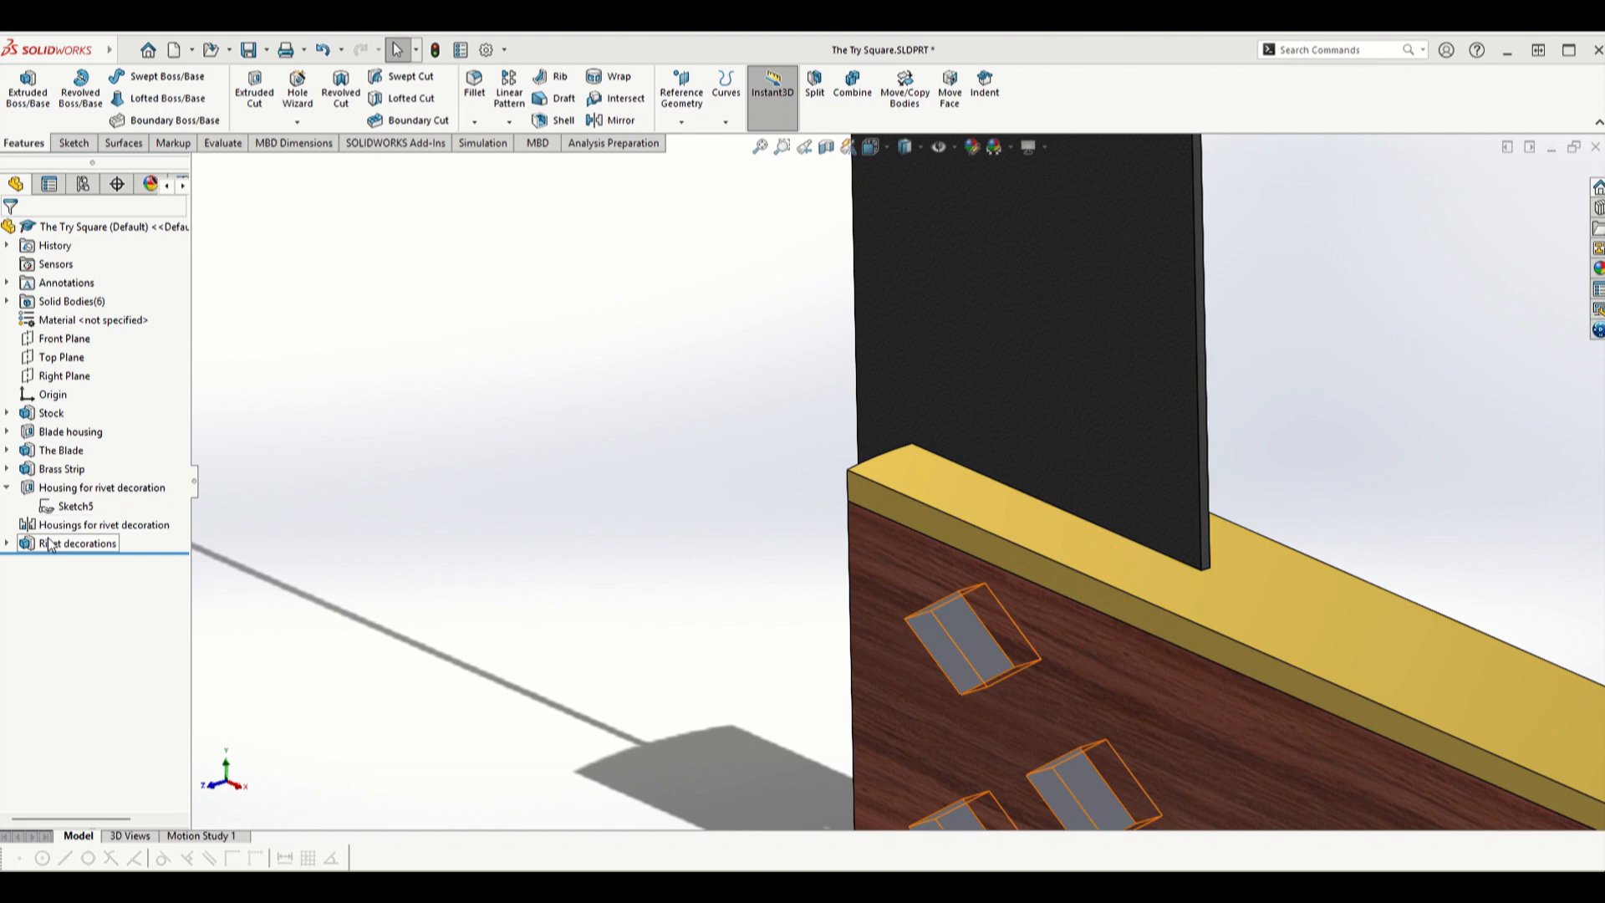
- Copy the brass strip's appearance and paste it onto the body of the uppermost diamond rivet decoration
{"action": "left_click", "coordinate": [923, 489]}
{"action": "right_click", "coordinate": [923, 490]}
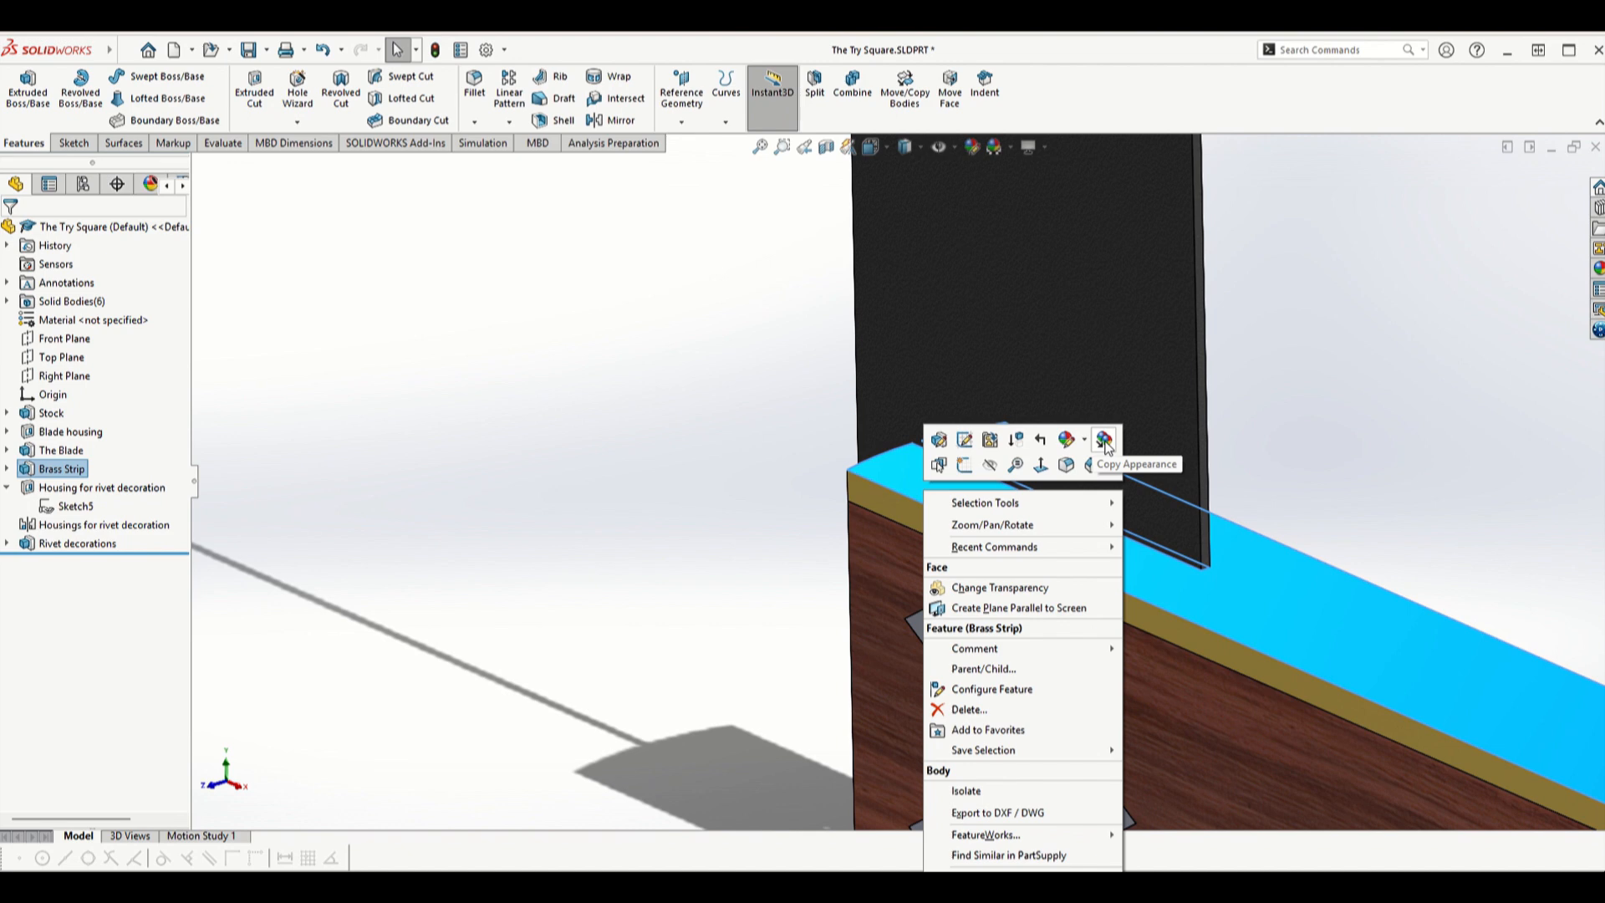
{"action": "left_click", "coordinate": [1104, 447]}
{"action": "right_click", "coordinate": [986, 659]}
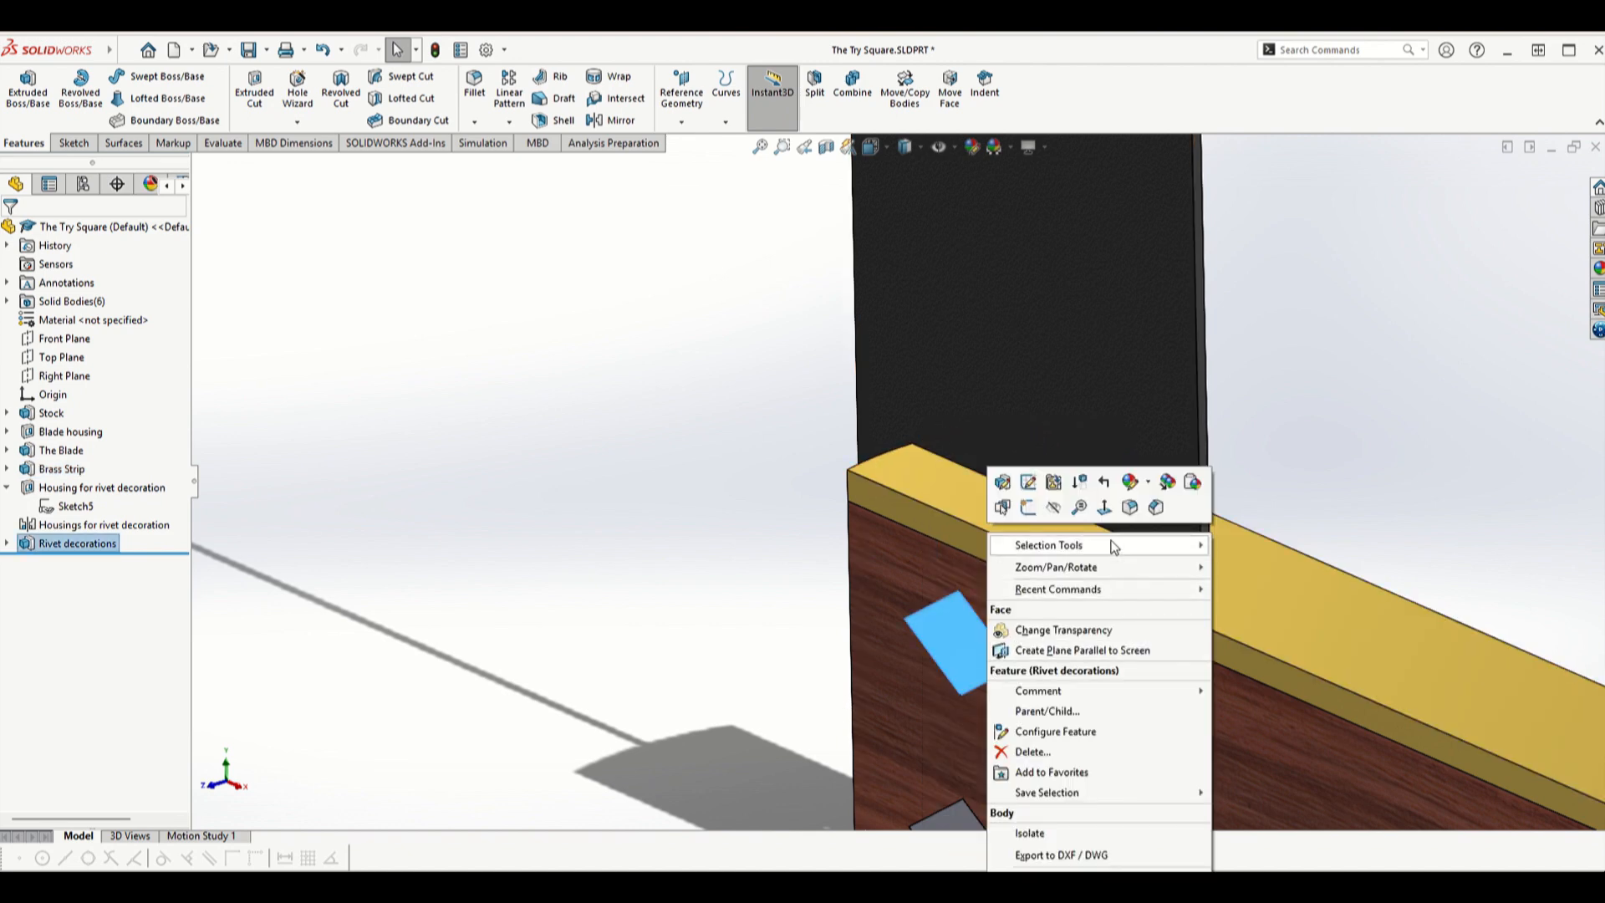
{"action": "left_click", "coordinate": [1192, 481]}
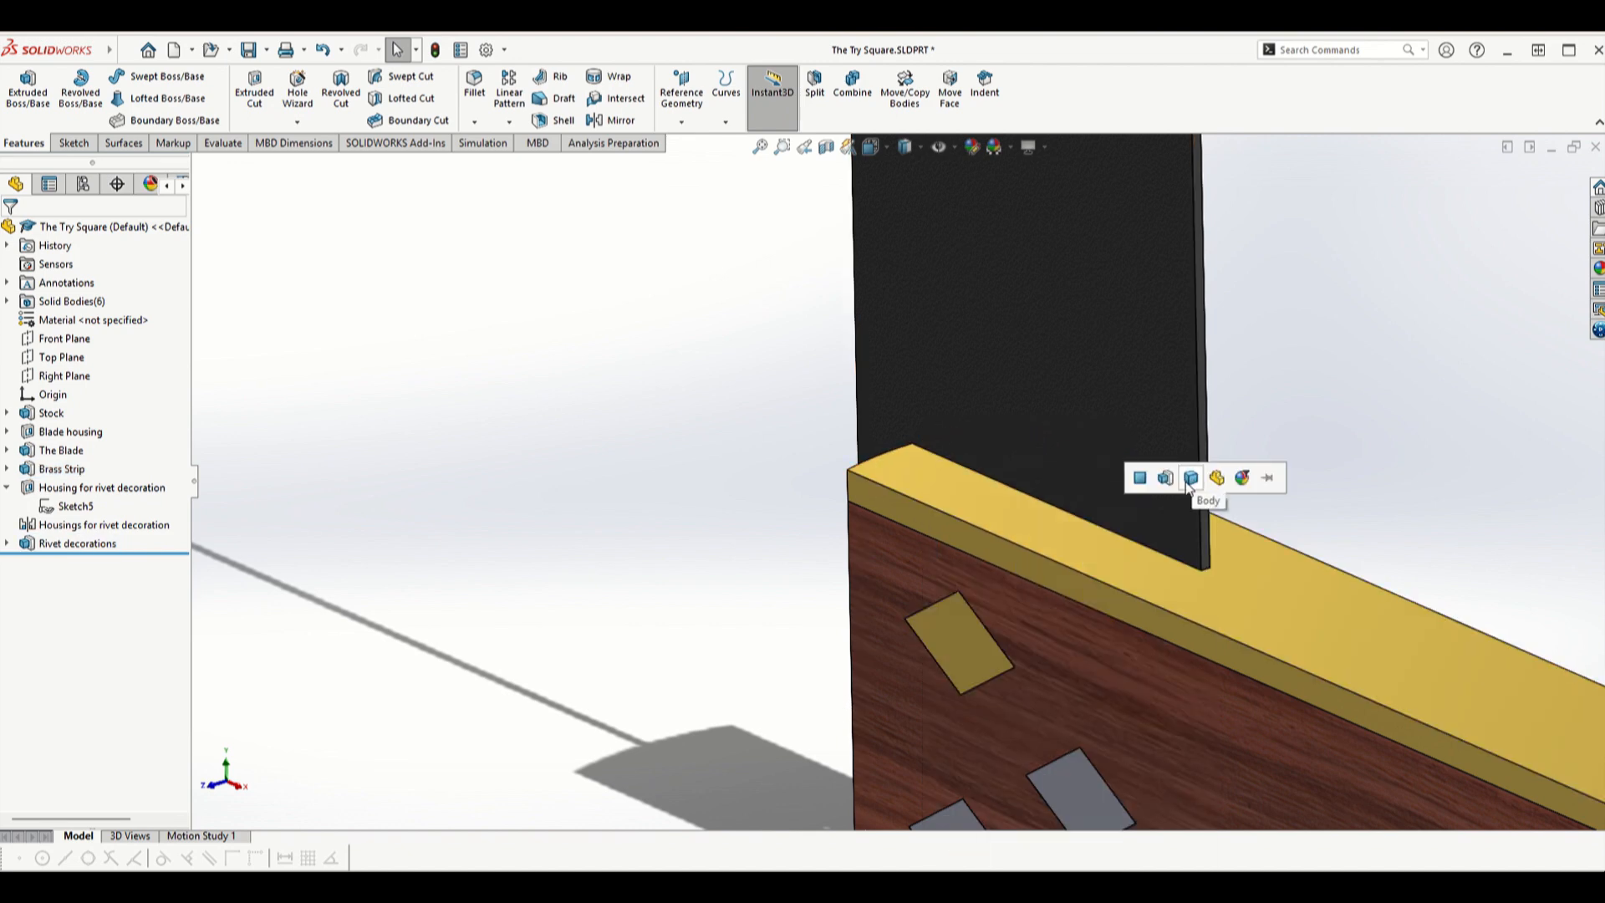
{"action": "left_click", "coordinate": [1189, 483]}
- Paste the copied brass appearance onto the remaining two diamond rivet decorations
{"action": "scroll", "coordinate": [1110, 660], "scroll_direction": "up", "scroll_amount": 3}
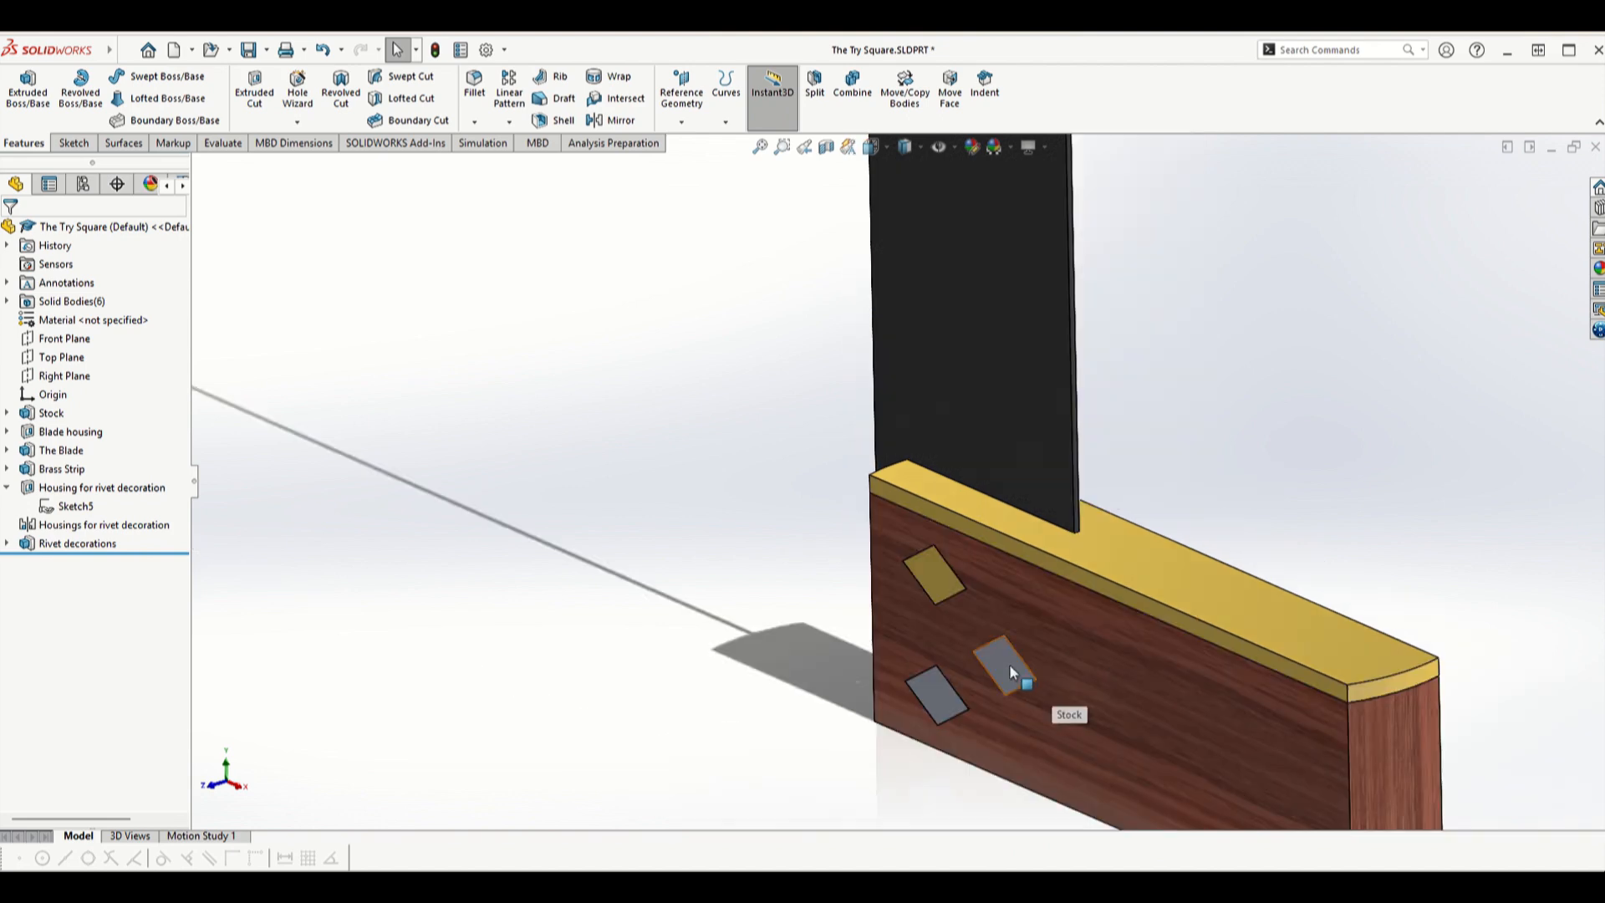
{"action": "left_click", "coordinate": [1008, 669]}
{"action": "left_click", "coordinate": [941, 690], "text": "ctrl"}
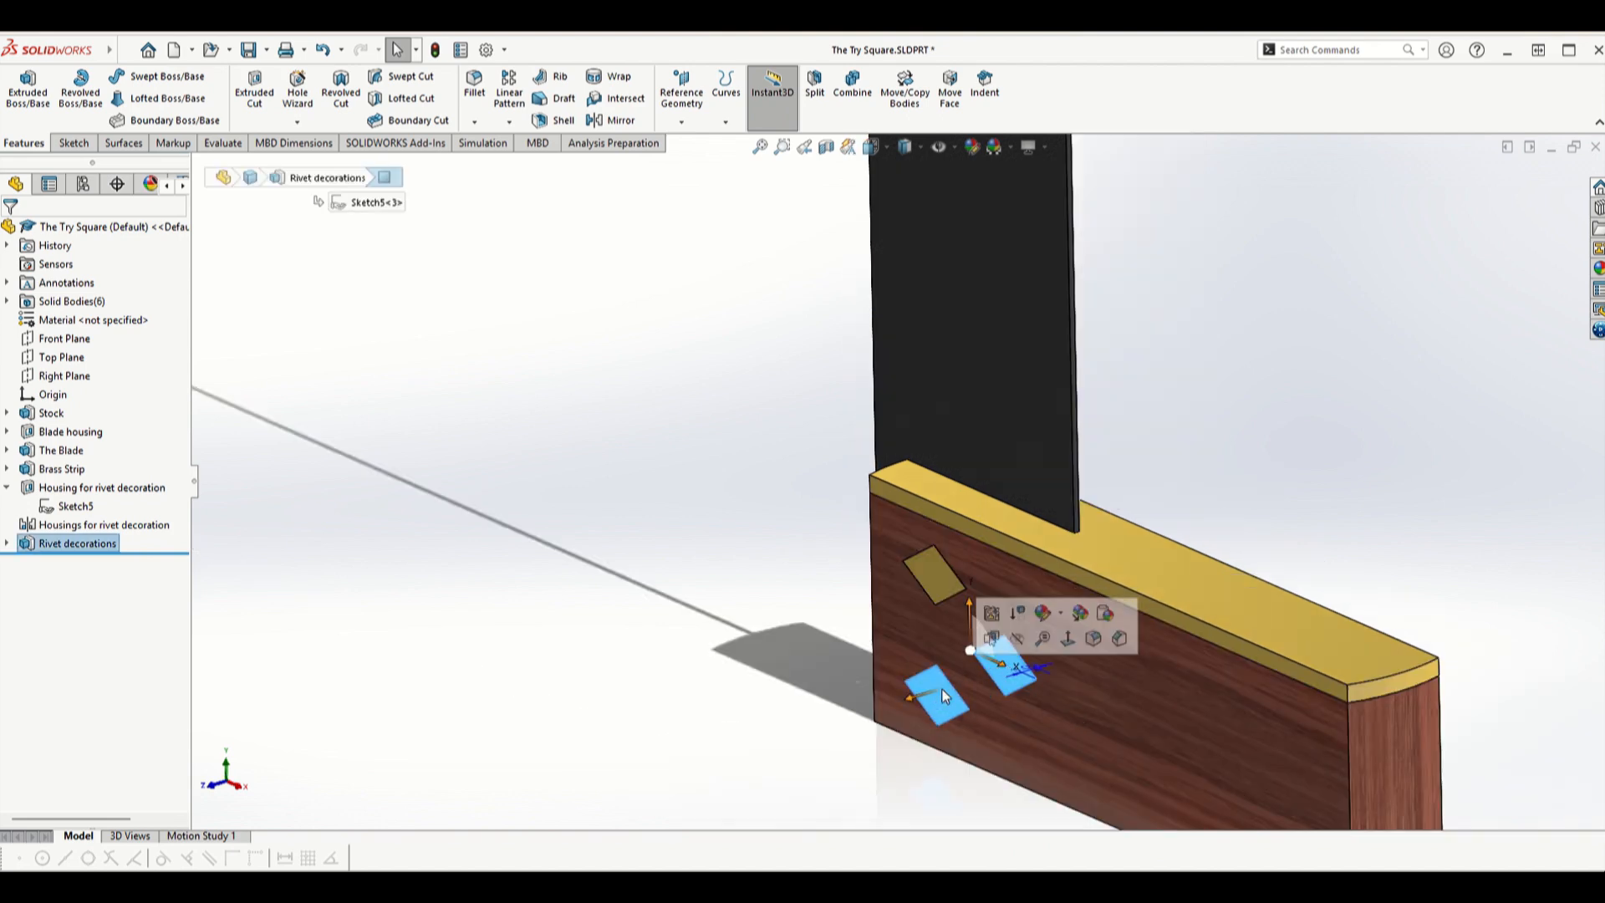
{"action": "right_click", "coordinate": [941, 690]}
{"action": "left_click", "coordinate": [1081, 551]}
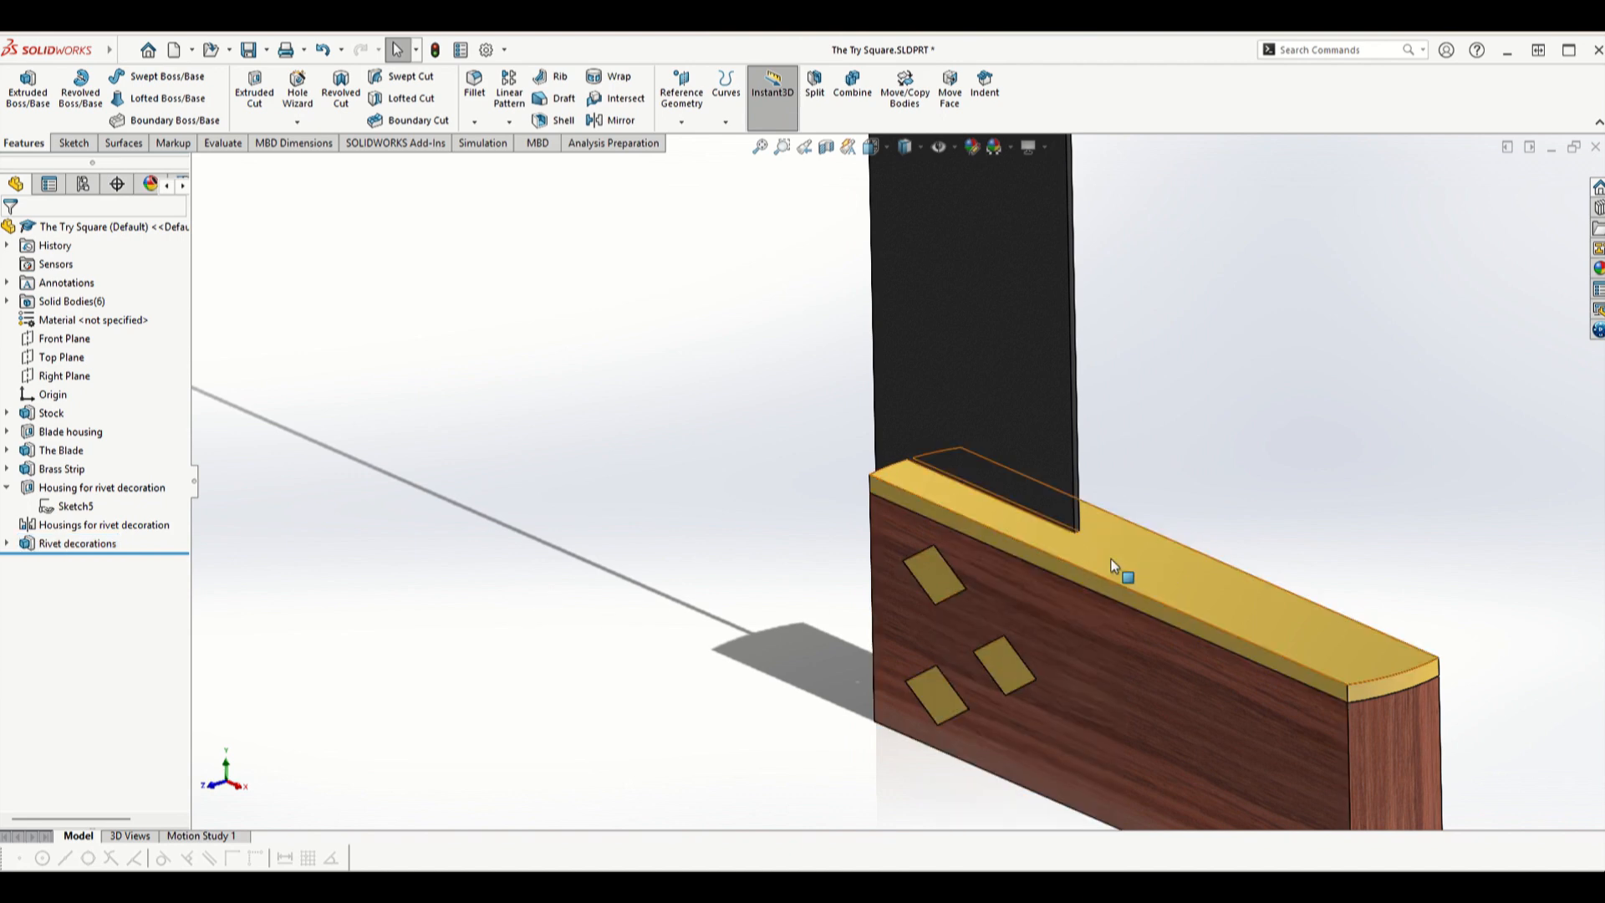
- Mirror the three brass diamond bodies about the Front Plane to the opposite side of the stock and save the part
{"action": "middle_click_drag", "start_coordinate": [1121, 573], "coordinate": [1087, 543]}
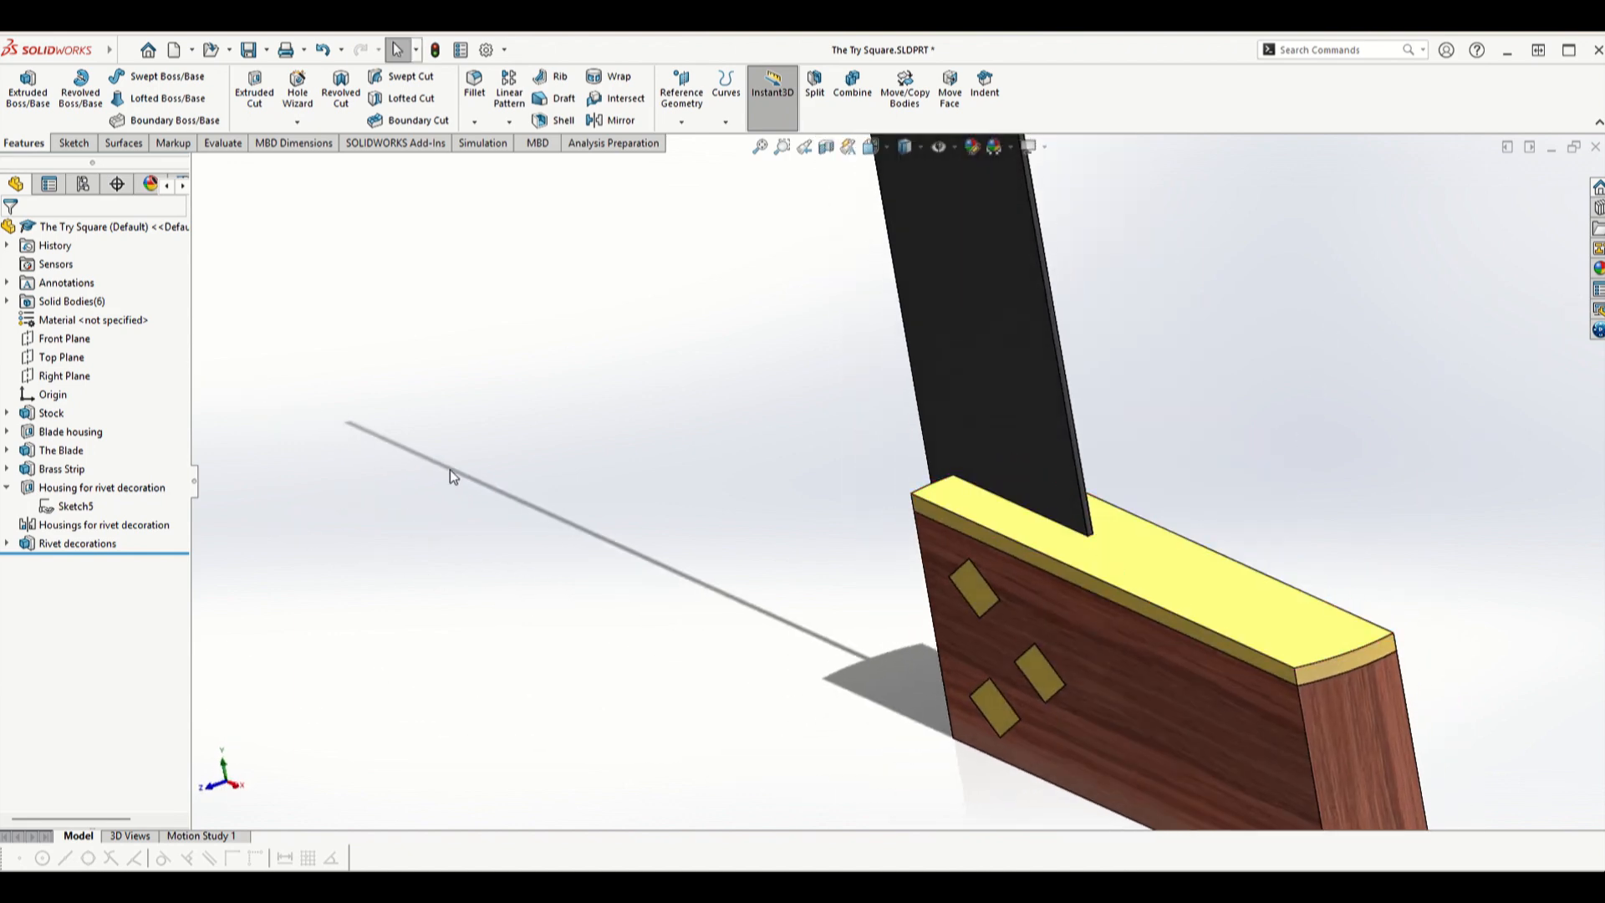
{"action": "left_click", "coordinate": [86, 338]}
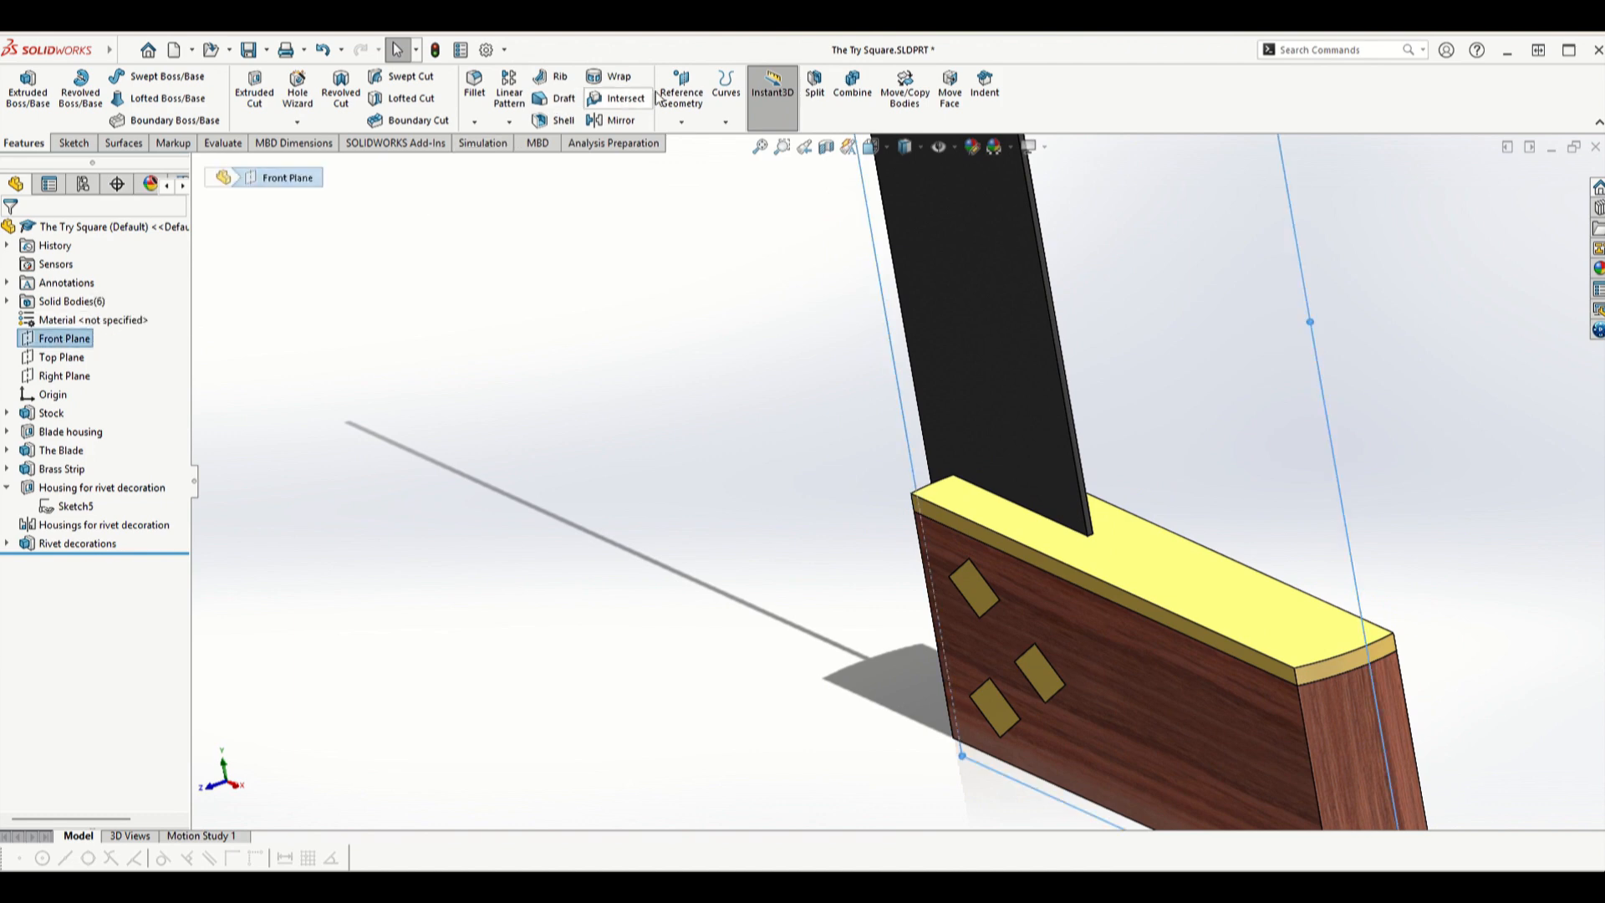
{"action": "left_click", "coordinate": [617, 120]}
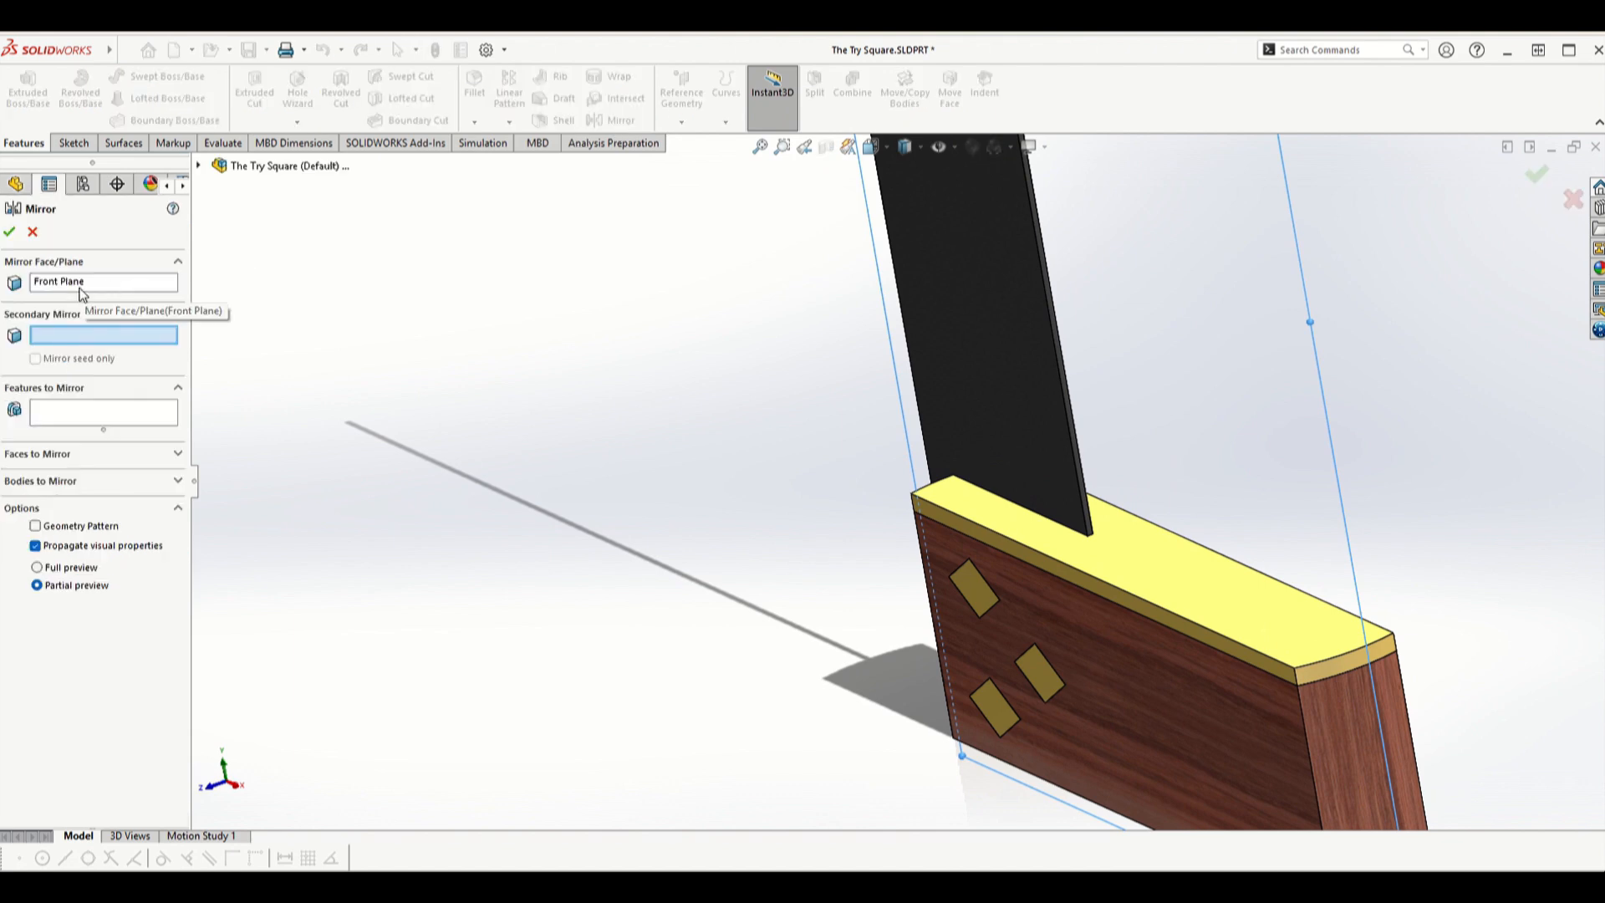
{"action": "left_click", "coordinate": [43, 481]}
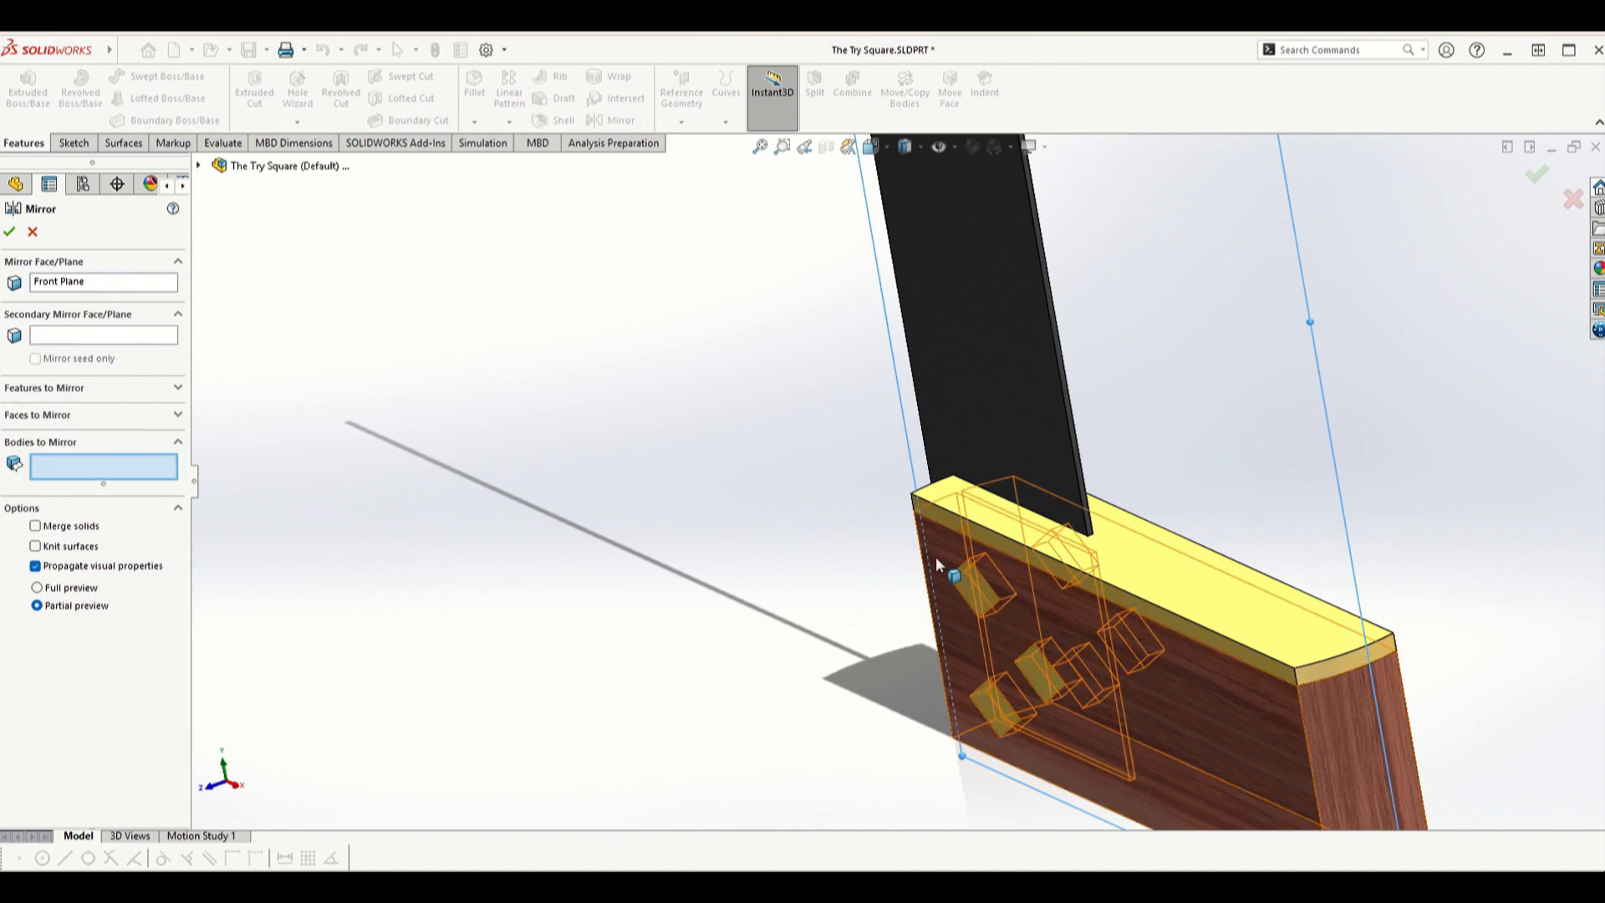
{"action": "left_click", "coordinate": [961, 585]}
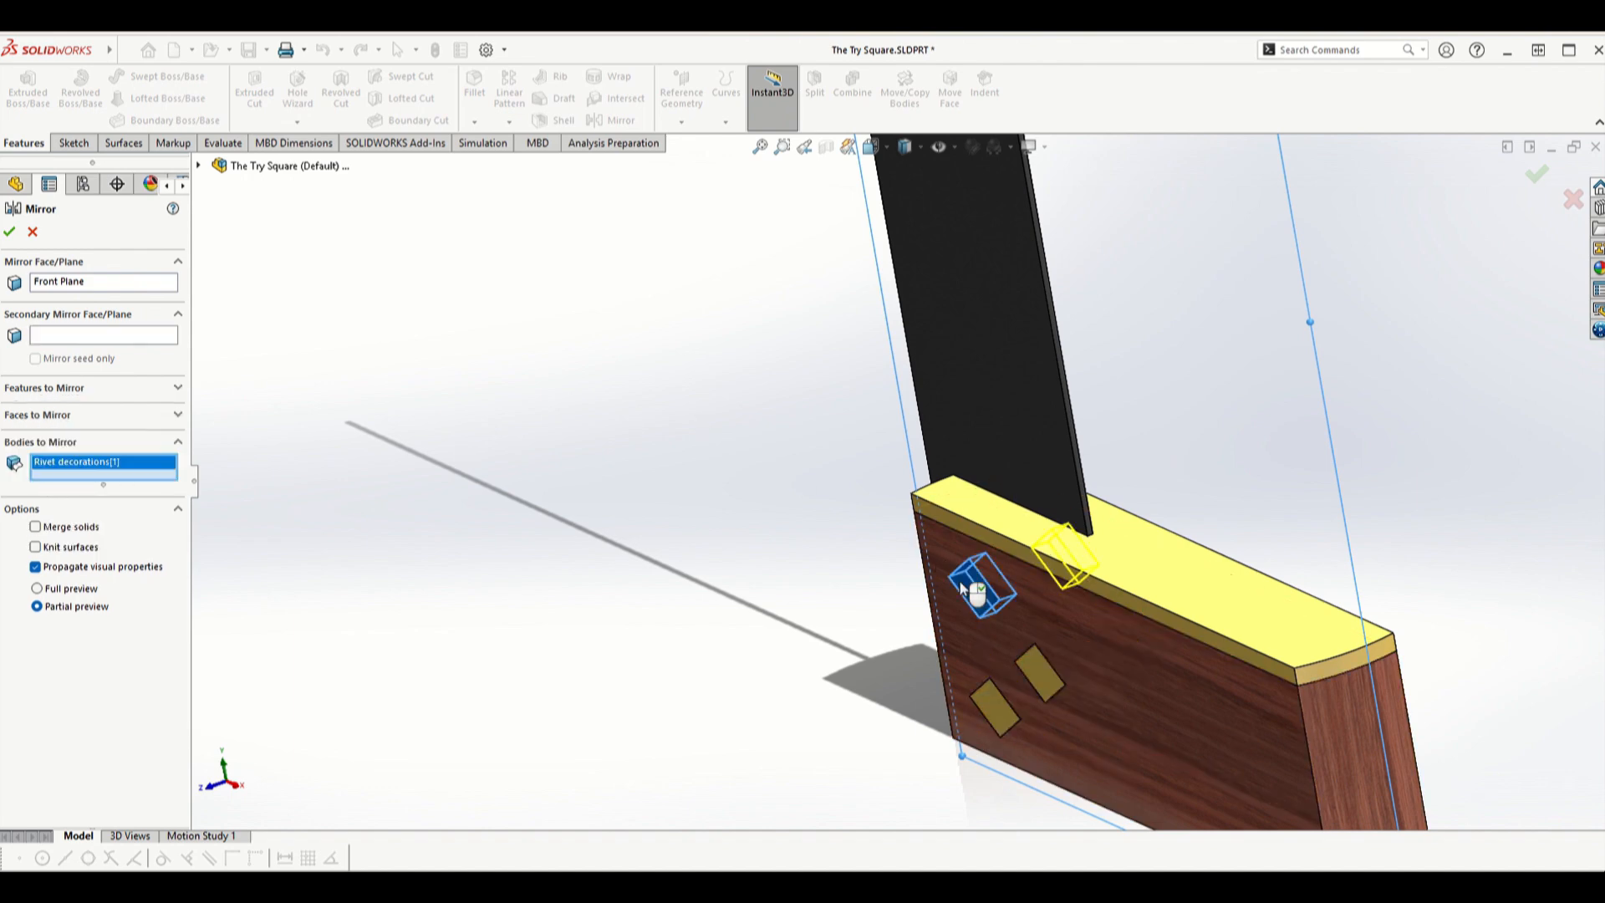
{"action": "left_click", "coordinate": [1033, 670]}
{"action": "left_click", "coordinate": [994, 711]}
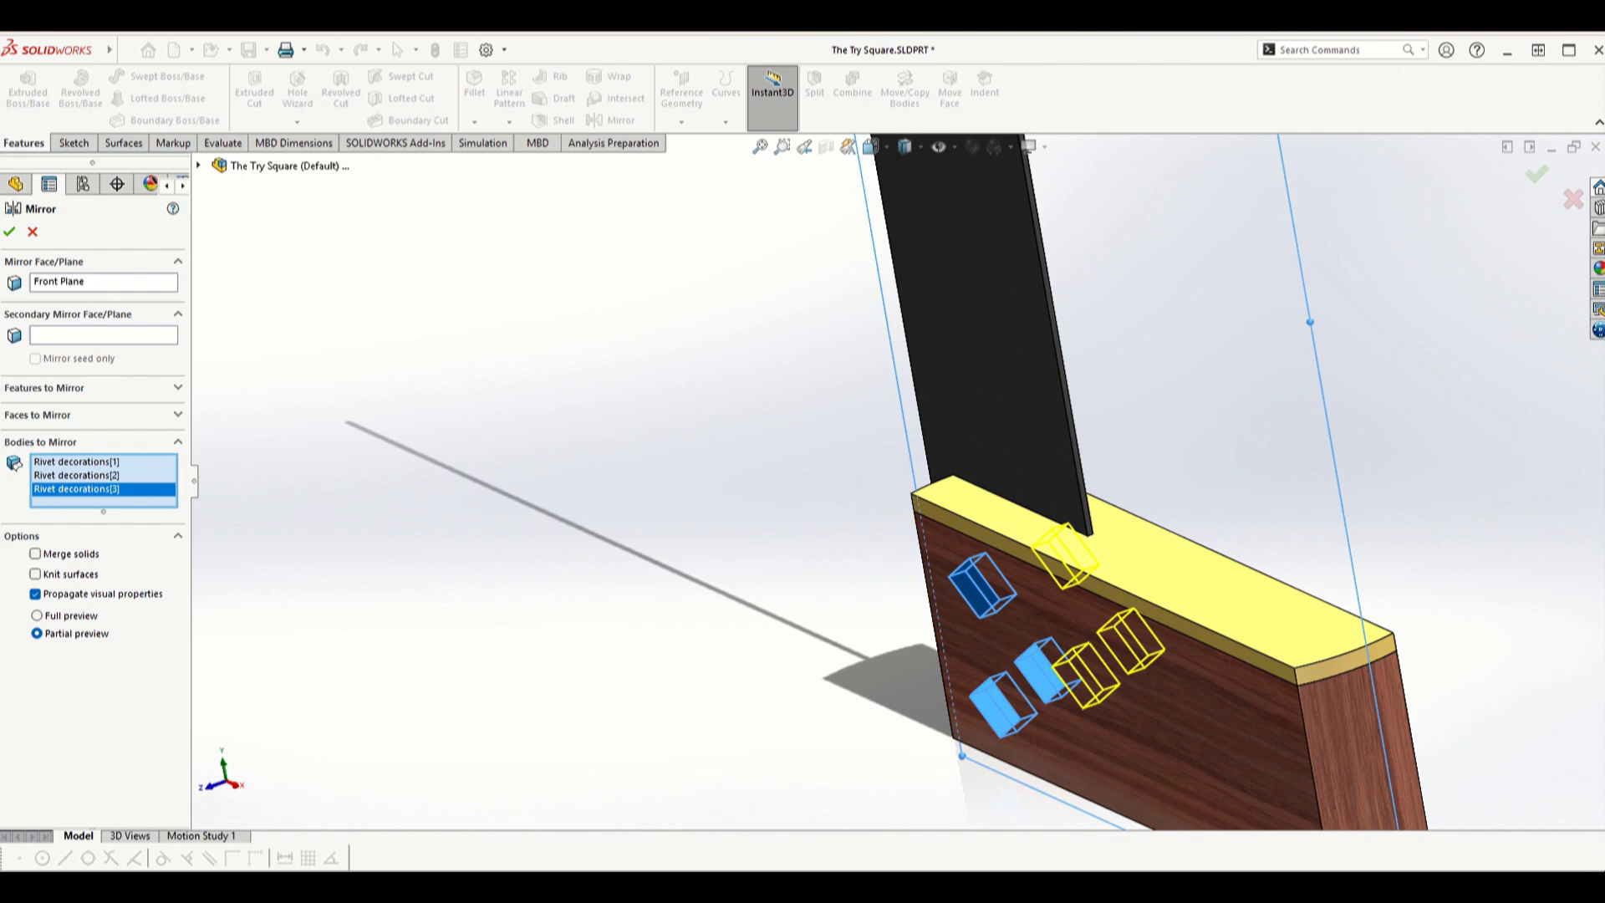
{"action": "left_click", "coordinate": [9, 232]}
{"action": "middle_click_drag", "start_coordinate": [1093, 428], "coordinate": [949, 424]}
{"action": "scroll", "coordinate": [1317, 611], "scroll_direction": "down", "scroll_amount": 1}
{"action": "middle_click_drag", "start_coordinate": [1317, 611], "coordinate": [978, 549]}
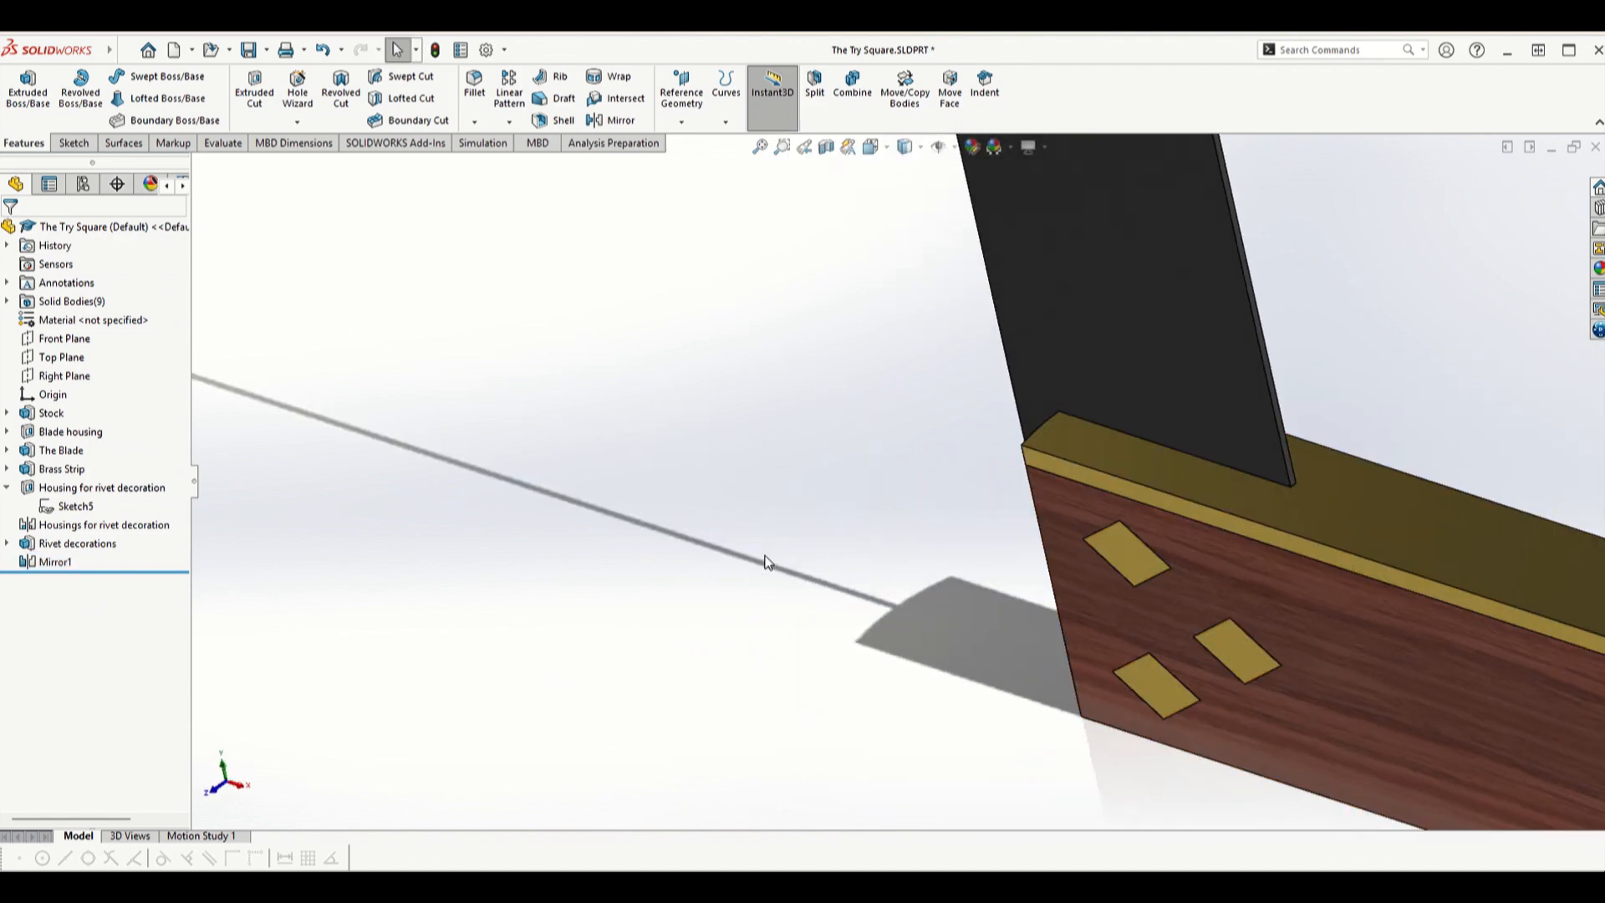
{"action": "key", "text": "ctrl+s"}
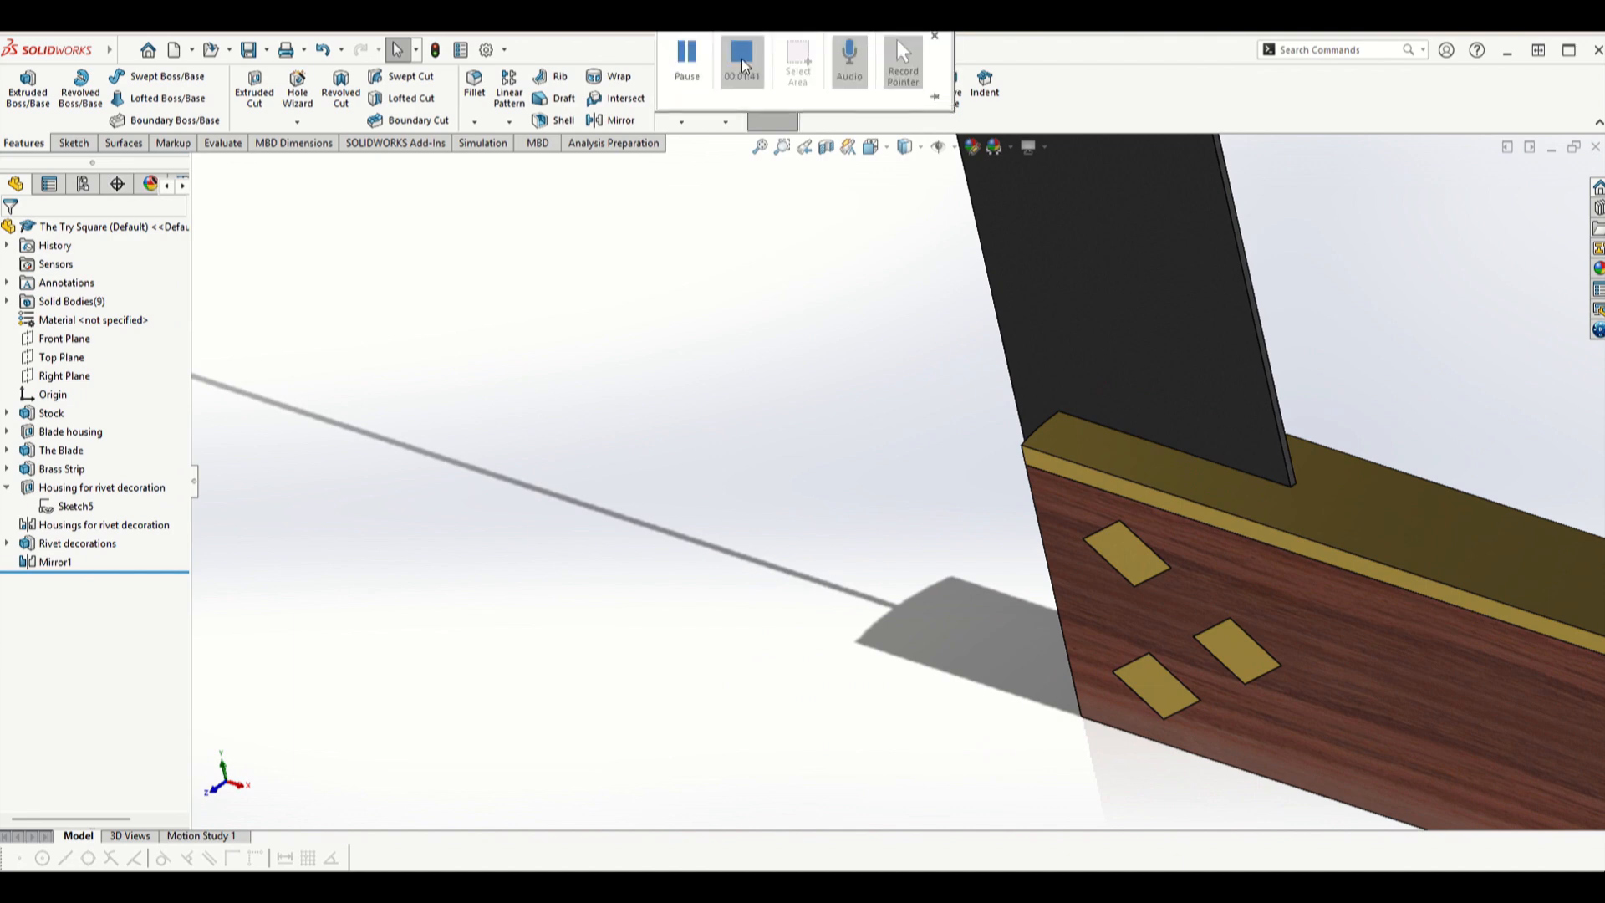
- Examine the rivets on the PowerPoint anatomy slide and the diamond decorations on the modelled stock
{"action": "scroll", "coordinate": [1146, 778], "scroll_direction": "up", "scroll_amount": 3}
{"action": "middle_click_drag", "start_coordinate": [1145, 778], "coordinate": [1177, 724]}
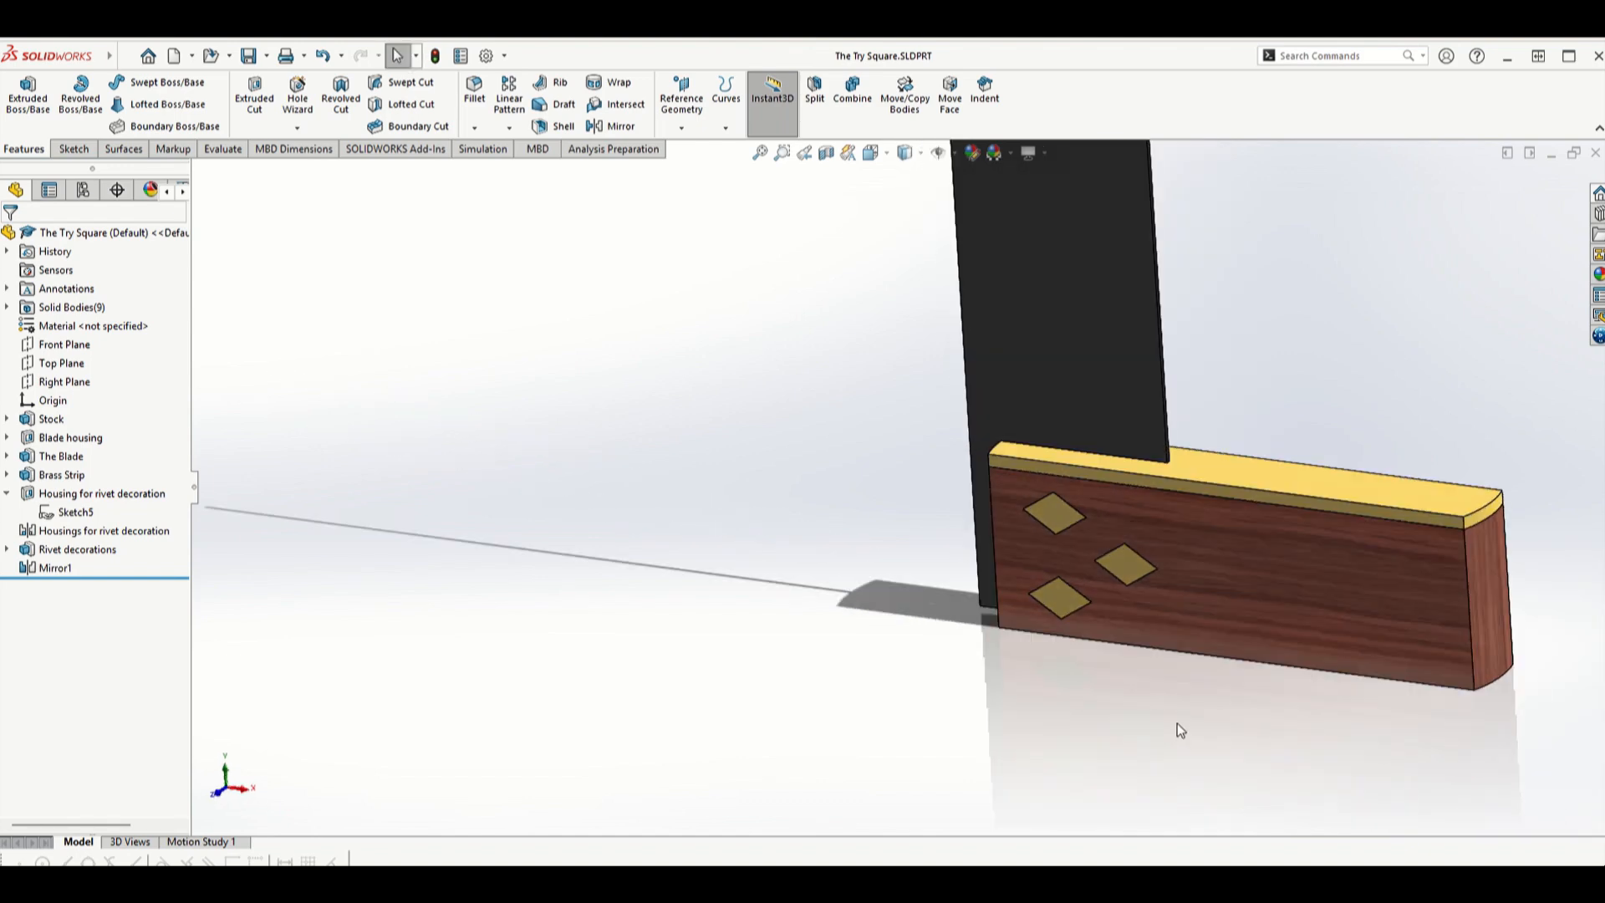
{"action": "left_click", "coordinate": [1112, 823]}
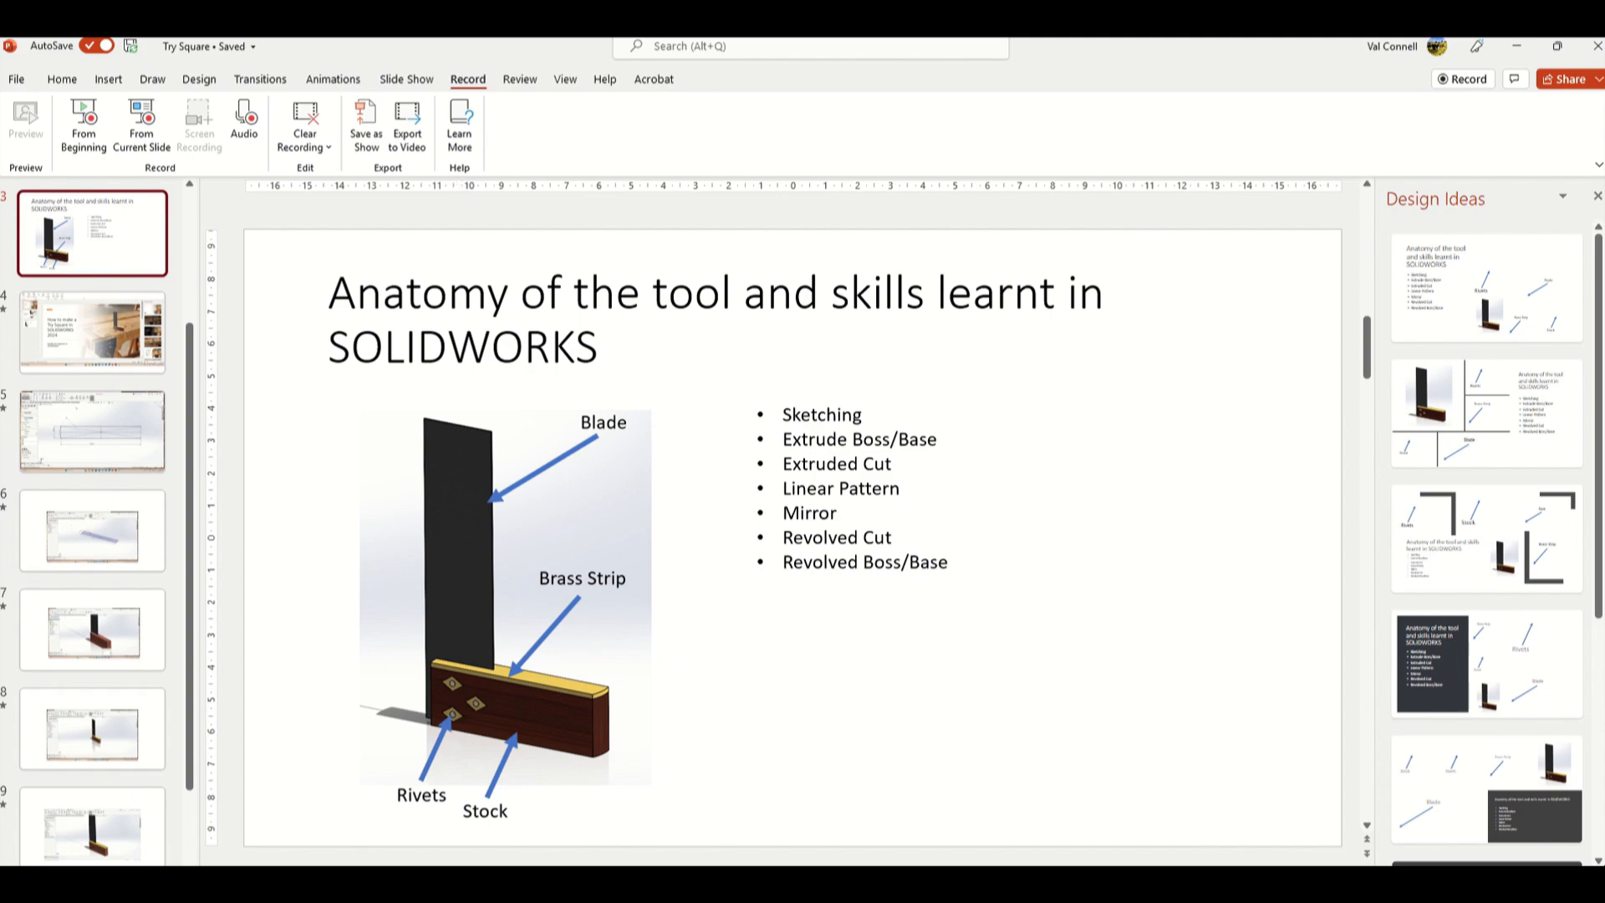
{"action": "mouse_move", "coordinate": [1142, 893]}
{"action": "left_click", "coordinate": [1127, 831]}
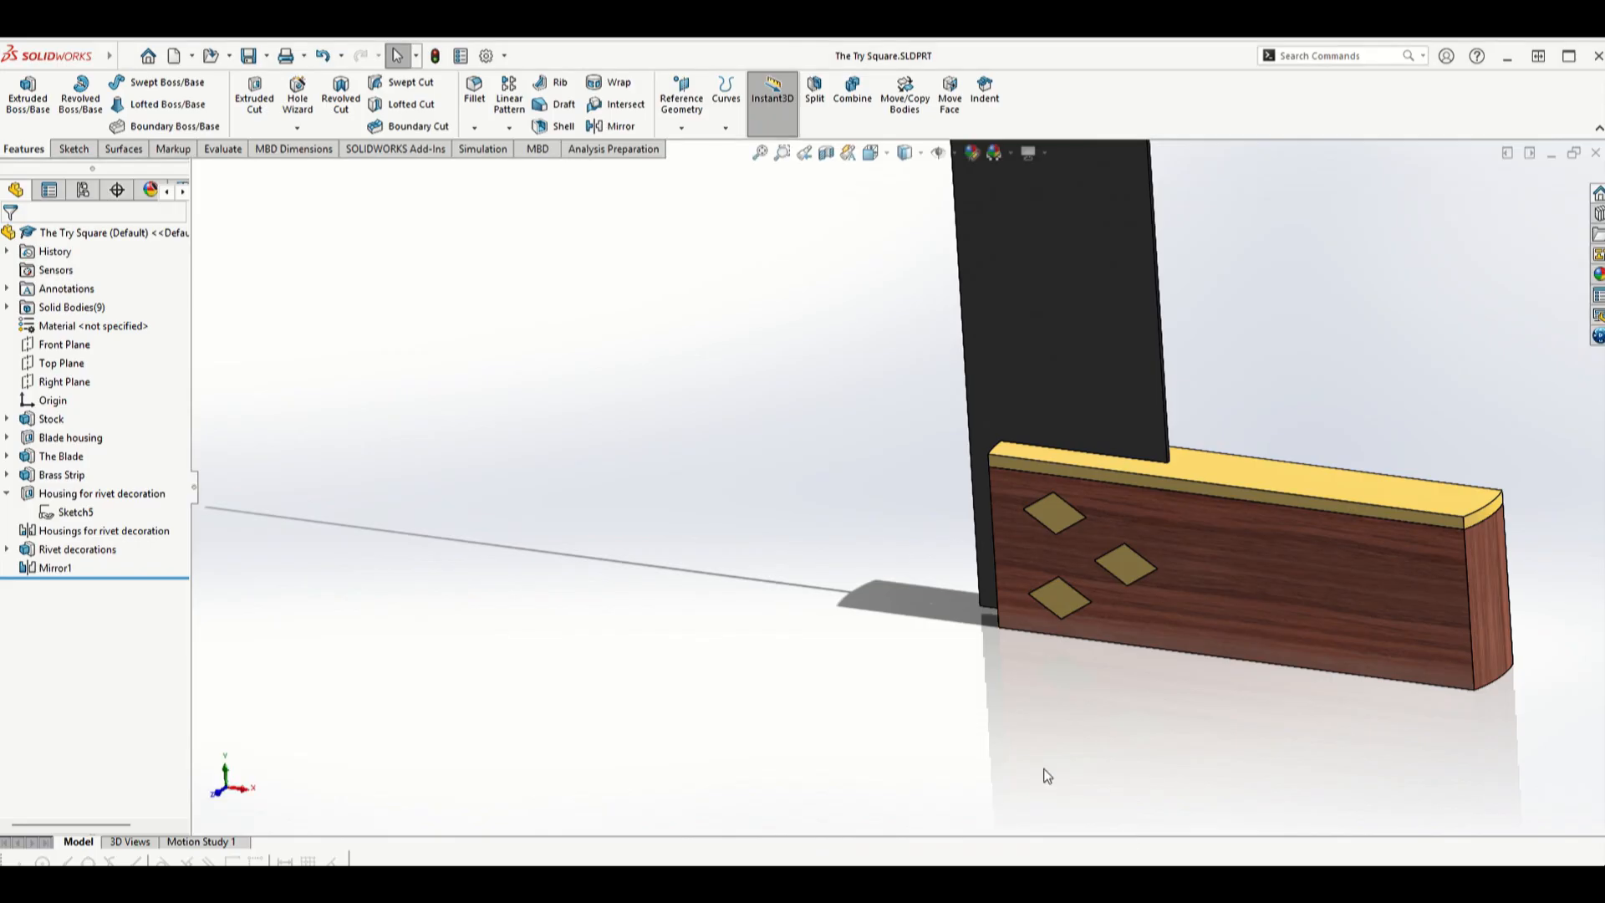
{"action": "scroll", "coordinate": [1117, 585], "scroll_direction": "down", "scroll_amount": 5}
{"action": "middle_click_drag", "start_coordinate": [960, 419], "coordinate": [1009, 364]}
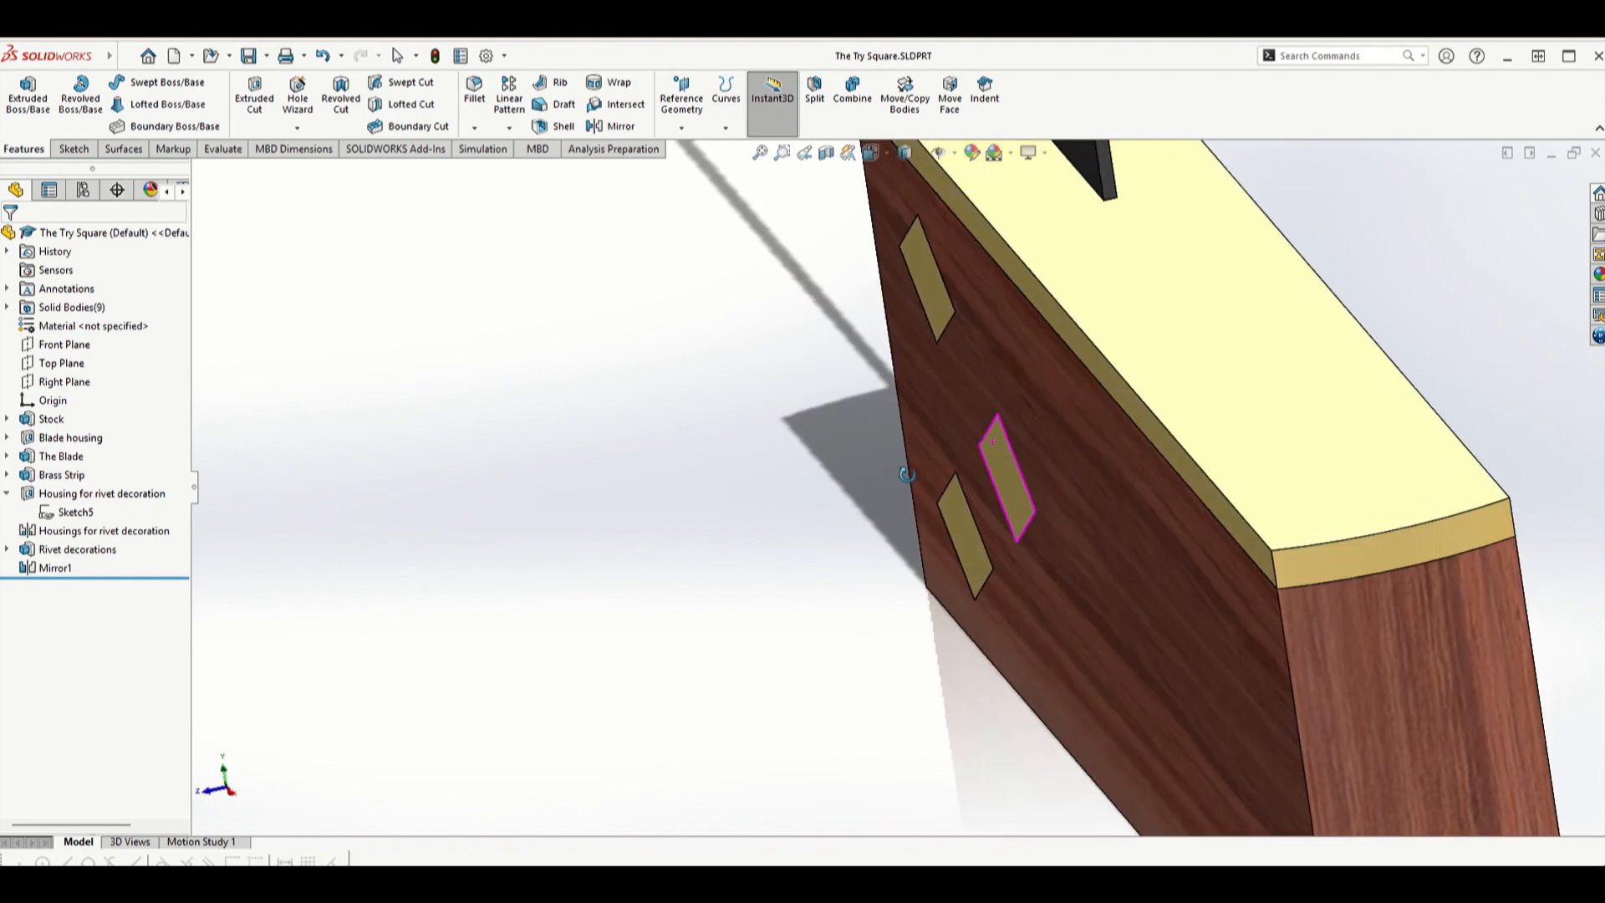
{"action": "scroll", "coordinate": [1016, 344], "scroll_direction": "up", "scroll_amount": 3}
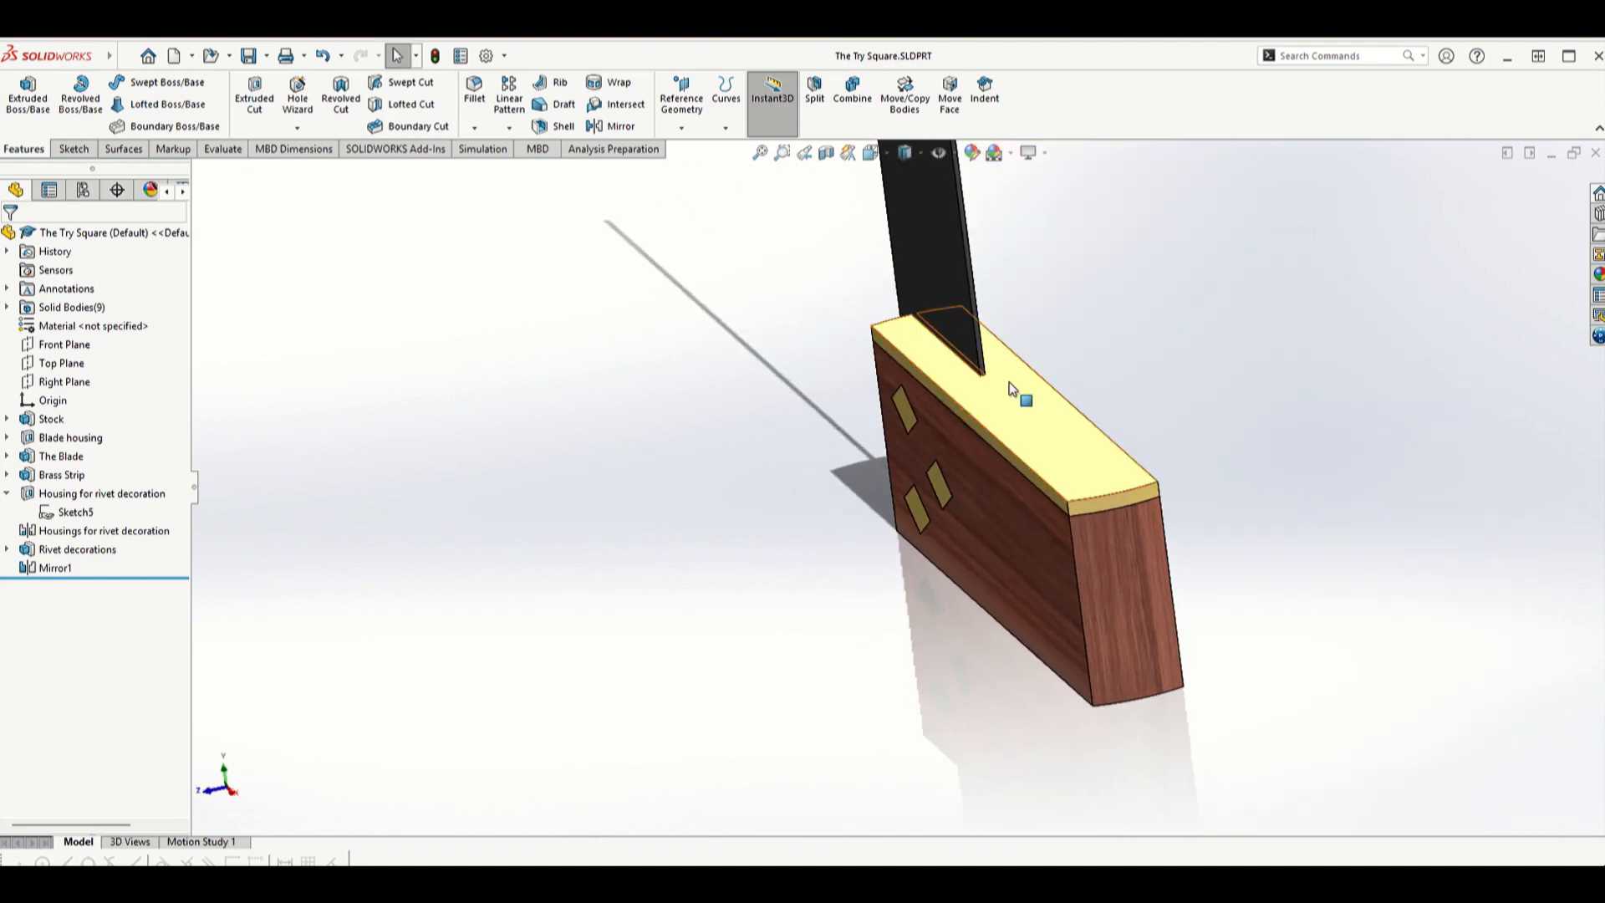
{"action": "scroll", "coordinate": [966, 444], "scroll_direction": "down", "scroll_amount": 2}
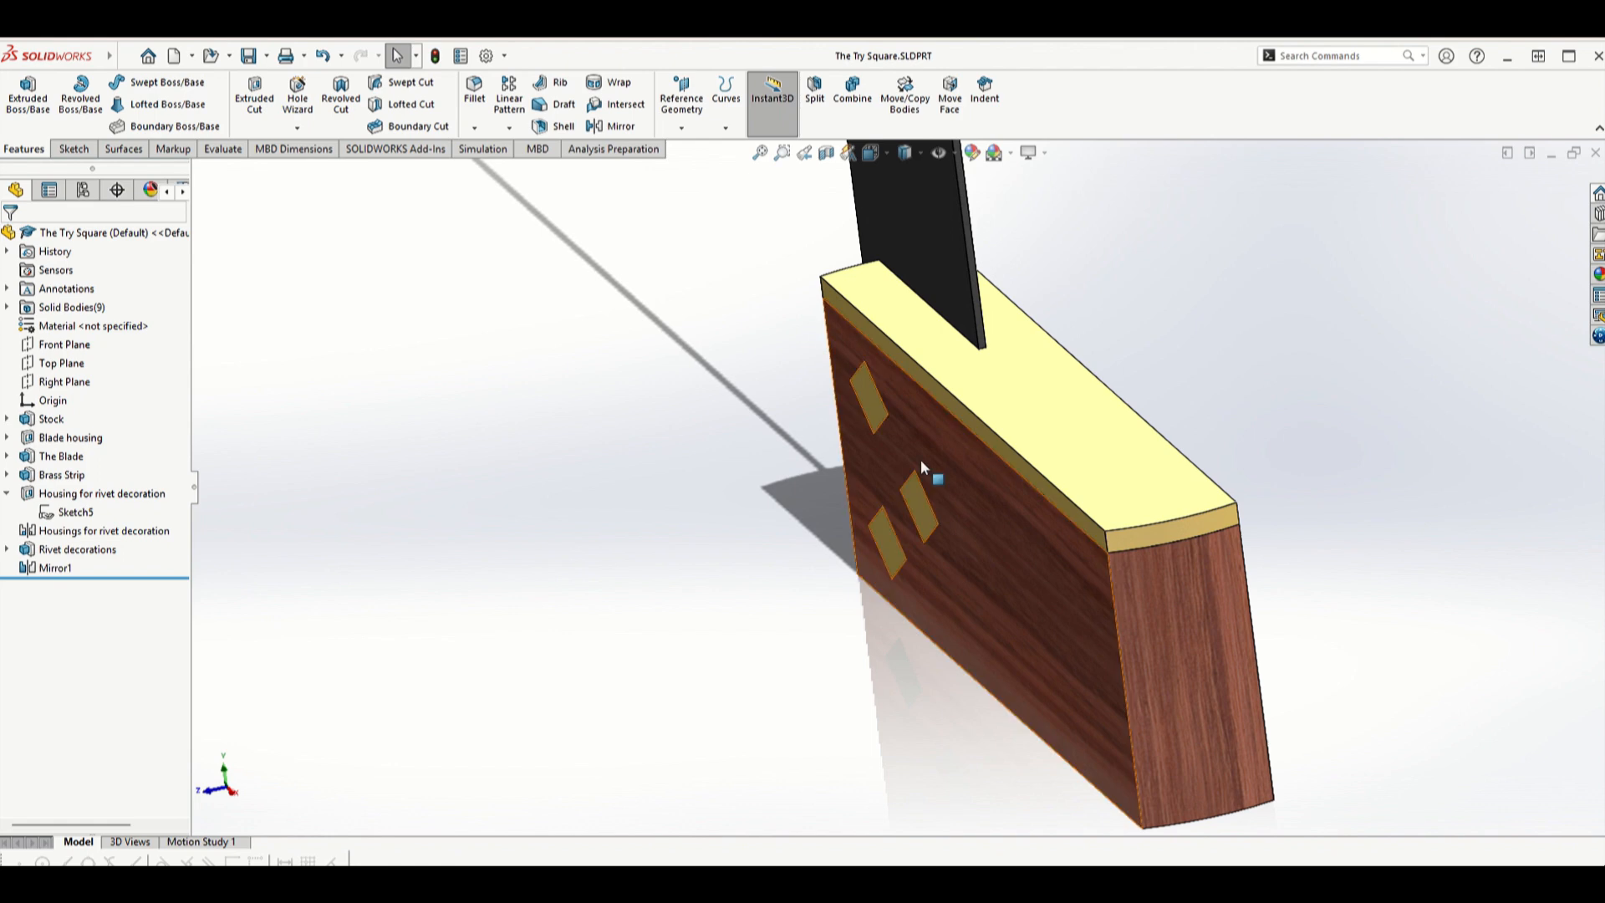
- Show the sketch belonging to the Housing for rivet decoration feature on the stock's face
{"action": "scroll", "coordinate": [934, 520], "scroll_direction": "down", "scroll_amount": 3}
{"action": "scroll", "coordinate": [961, 451], "scroll_direction": "up", "scroll_amount": 5}
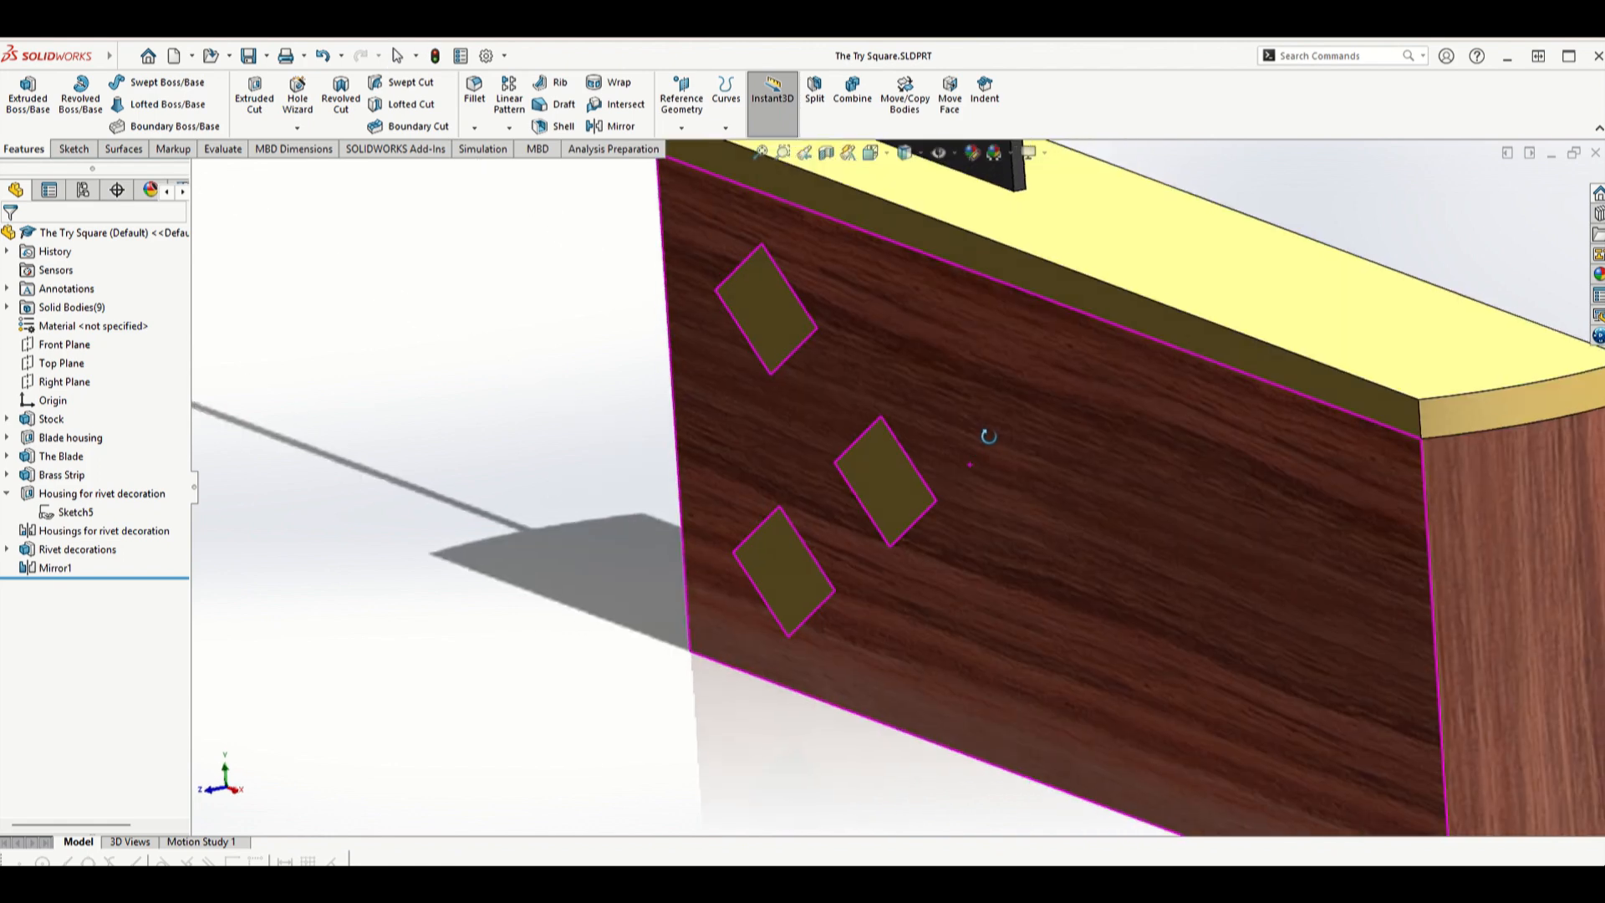
{"action": "middle_click_drag", "start_coordinate": [949, 439], "coordinate": [763, 492]}
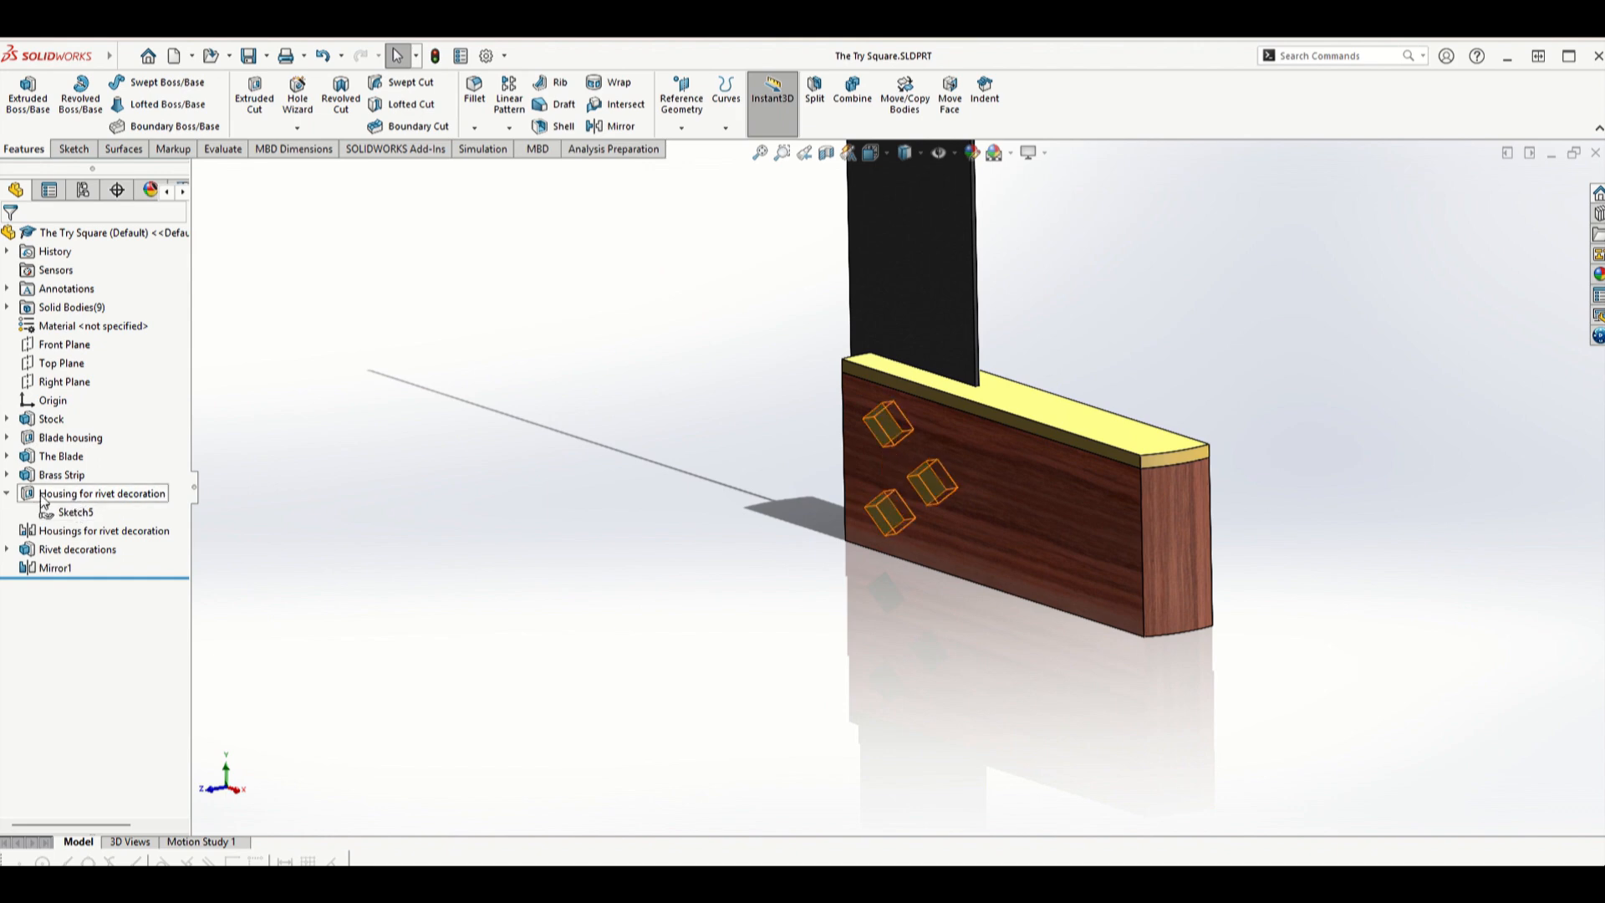
{"action": "left_click", "coordinate": [8, 492]}
{"action": "left_click", "coordinate": [8, 492]}
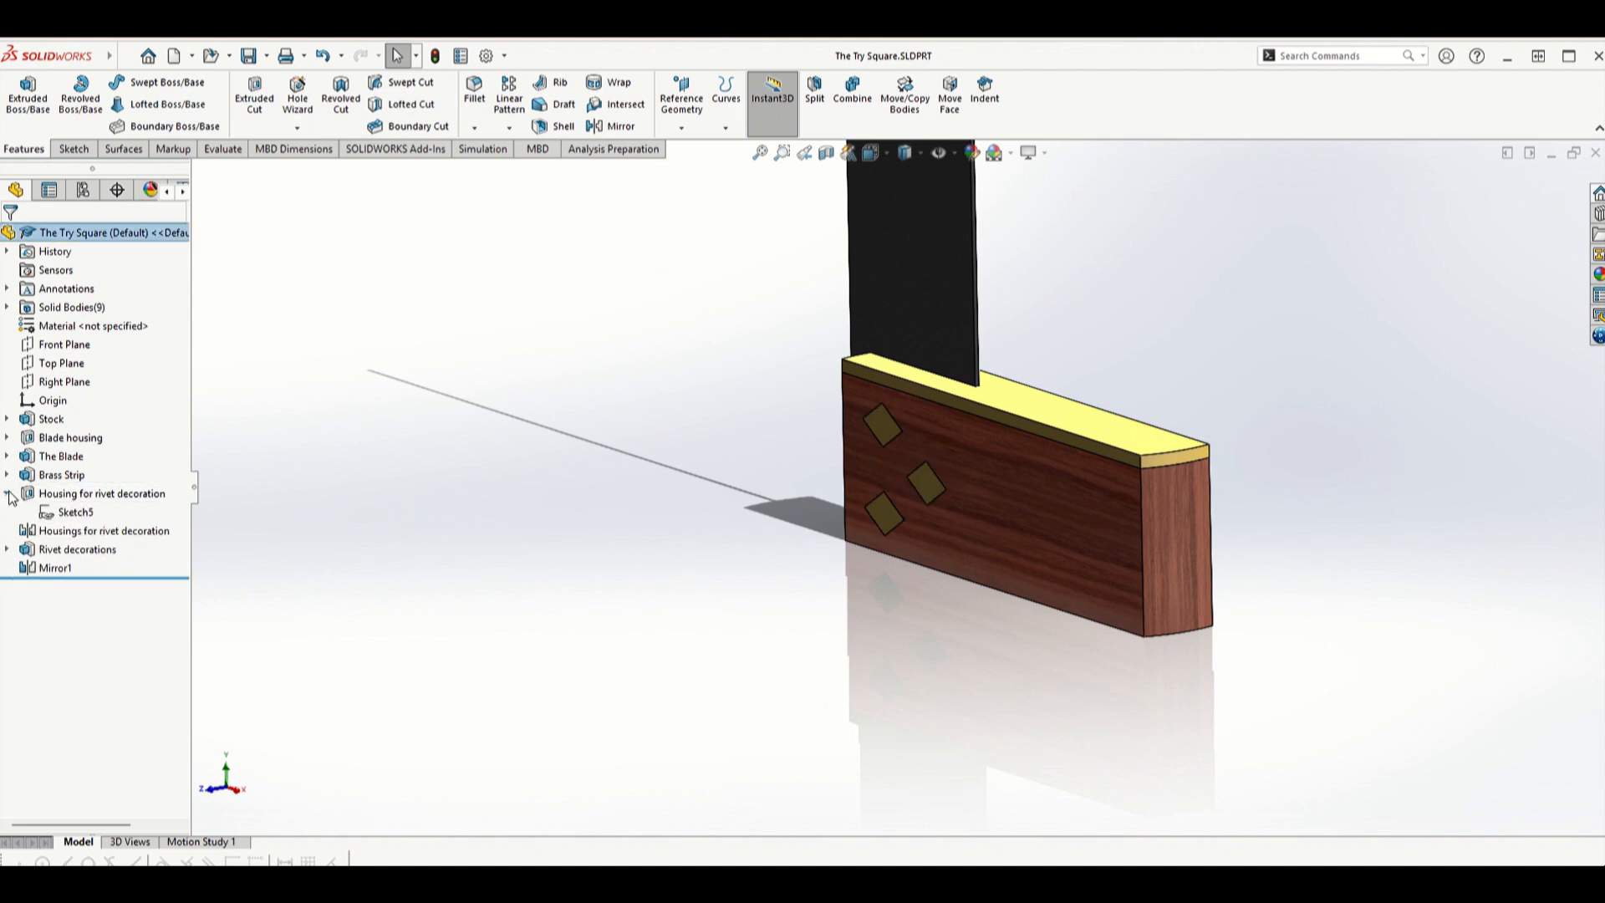
{"action": "right_click", "coordinate": [66, 516]}
{"action": "left_click", "coordinate": [78, 485]}
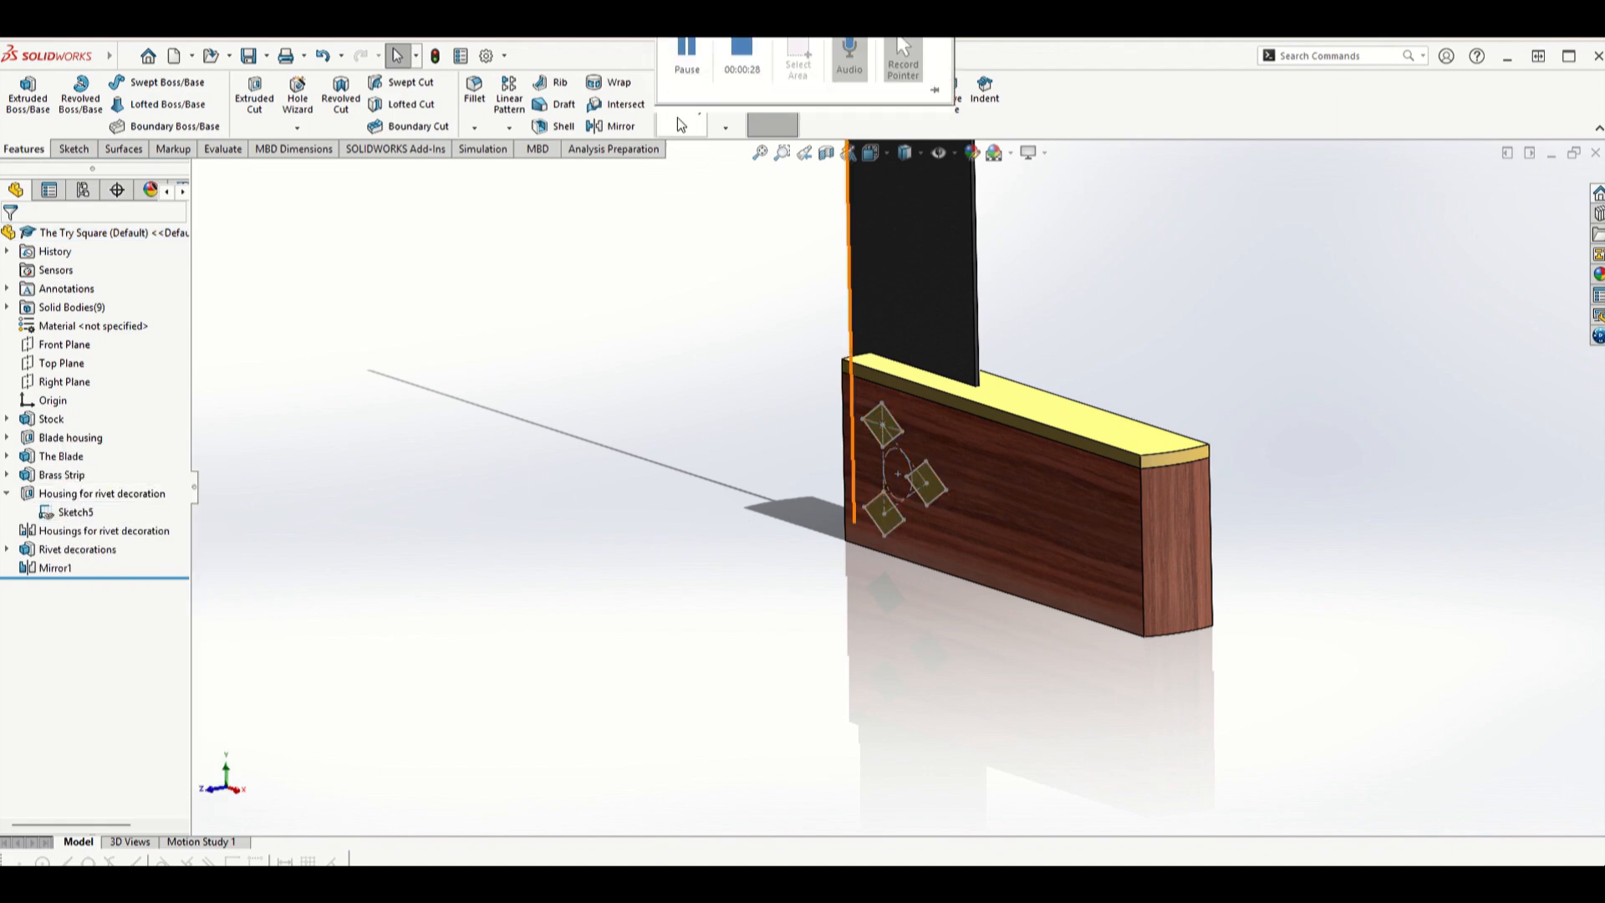
- Create a reference plane through the uppermost diamond's centre point, parallel to the Right Plane
{"action": "left_click", "coordinate": [681, 130]}
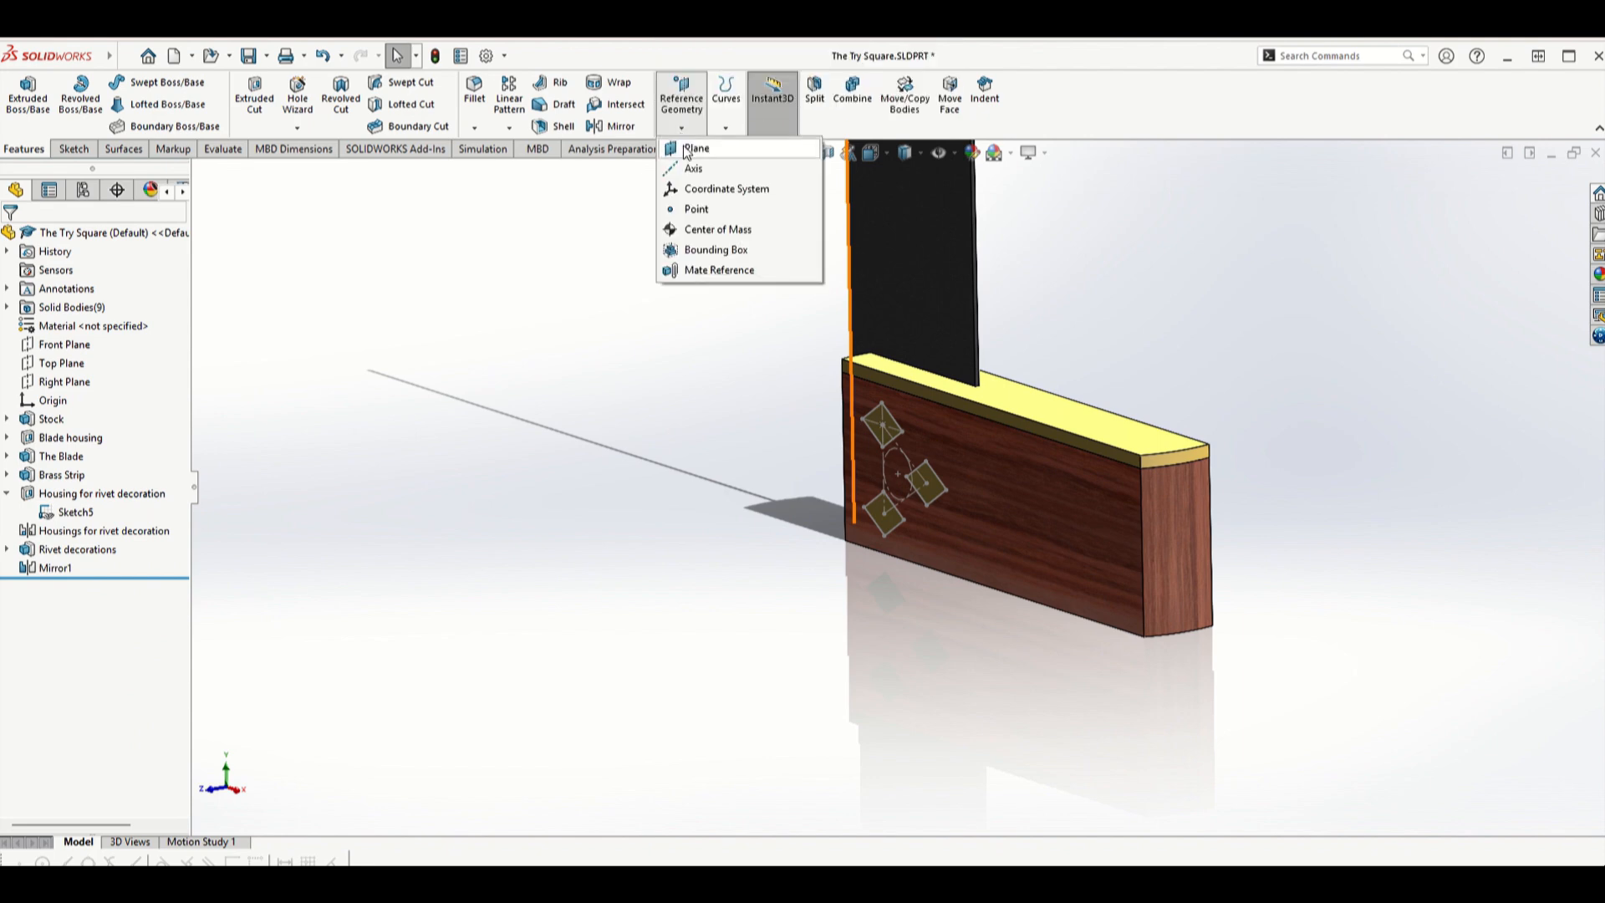
{"action": "left_click", "coordinate": [693, 148]}
{"action": "scroll", "coordinate": [954, 458], "scroll_direction": "down", "scroll_amount": 5}
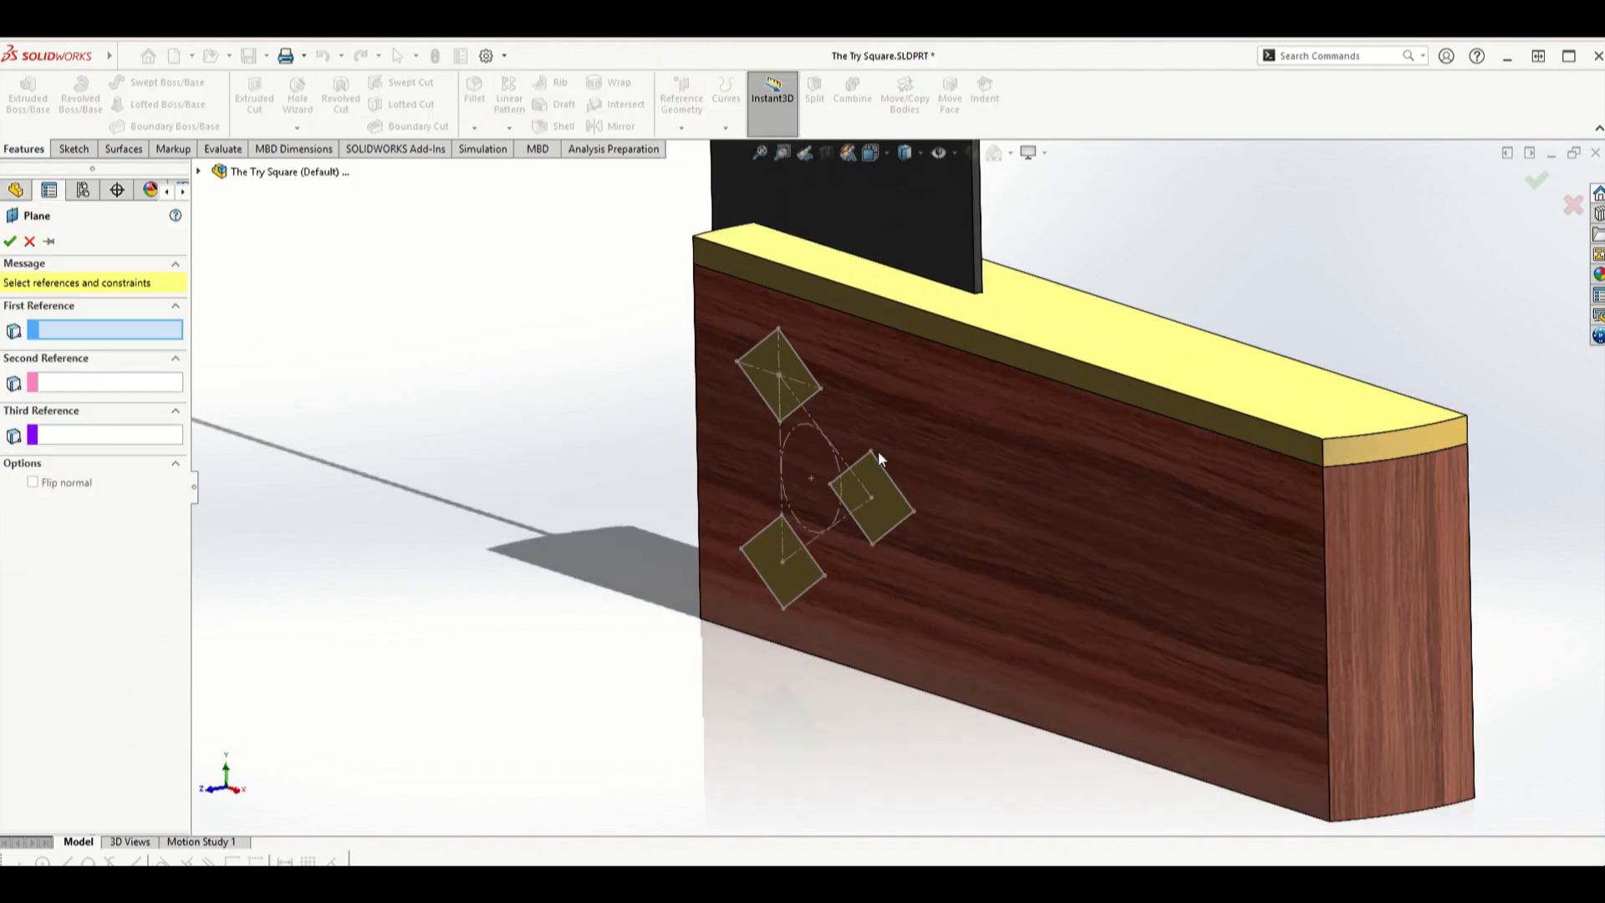
{"action": "middle_click_drag", "start_coordinate": [912, 422], "coordinate": [960, 437]}
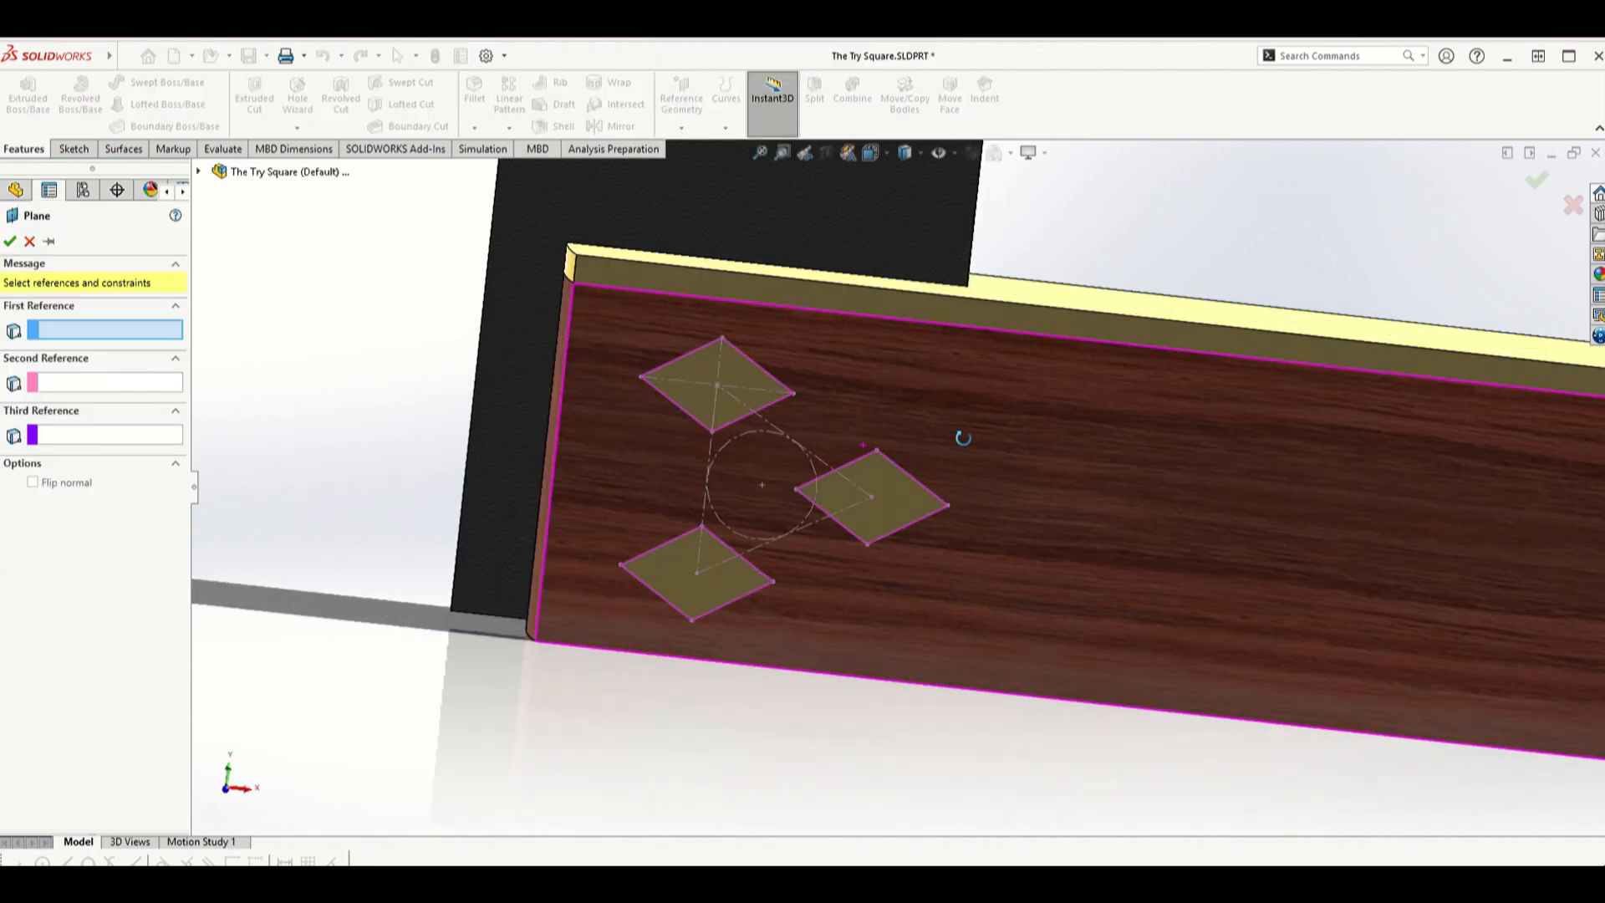
{"action": "left_click", "coordinate": [717, 387]}
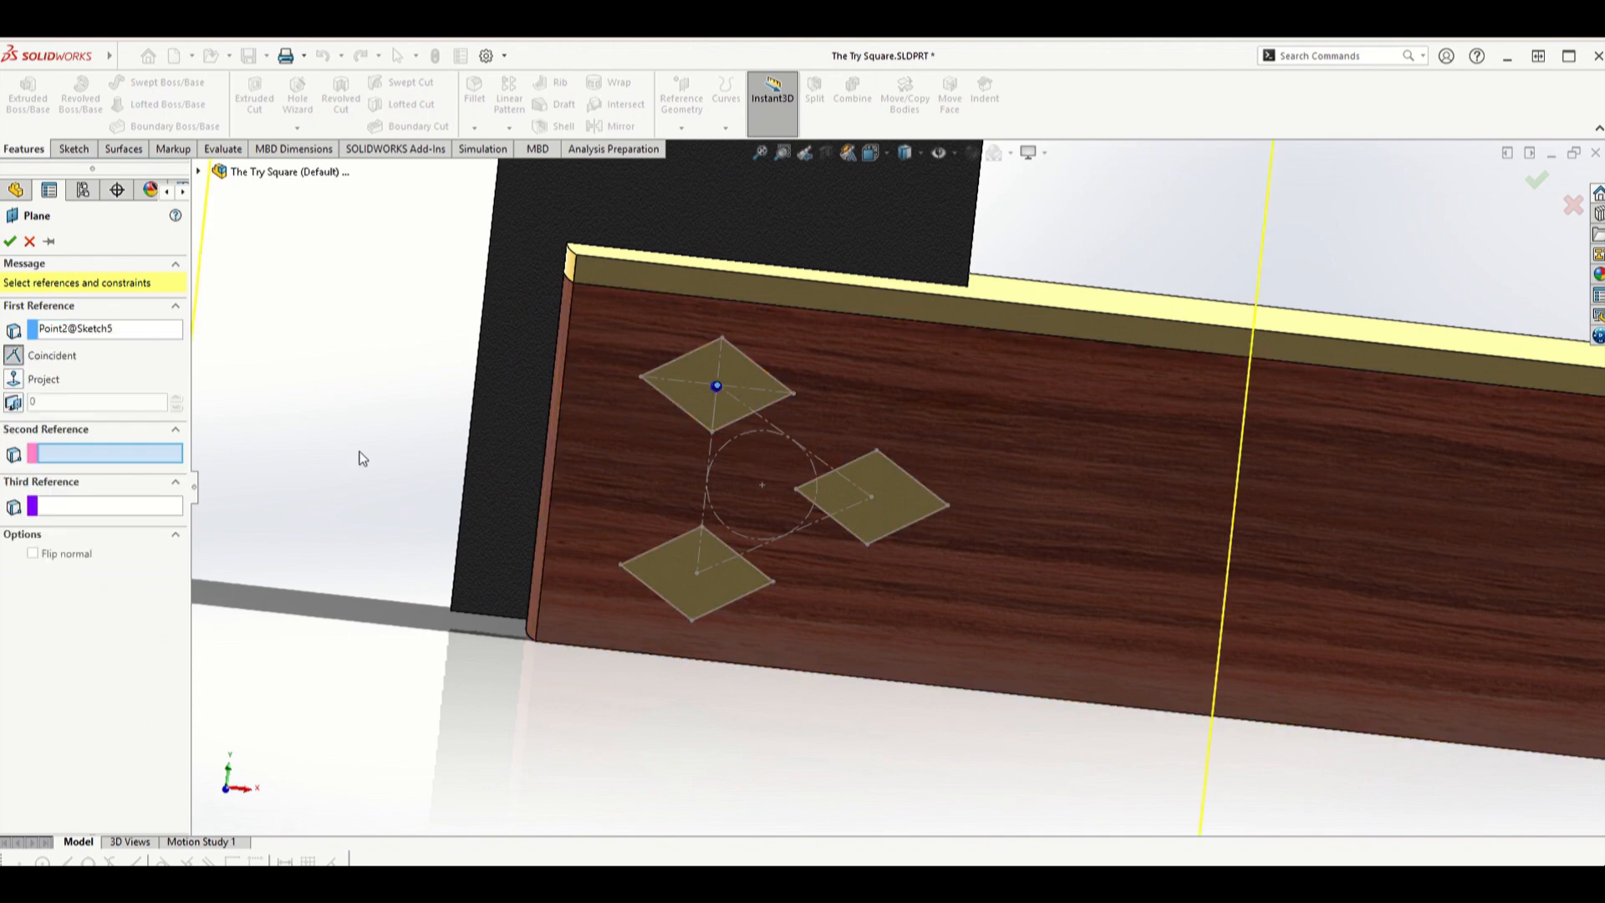
{"action": "key", "text": "z"}
{"action": "left_click", "coordinate": [198, 173]}
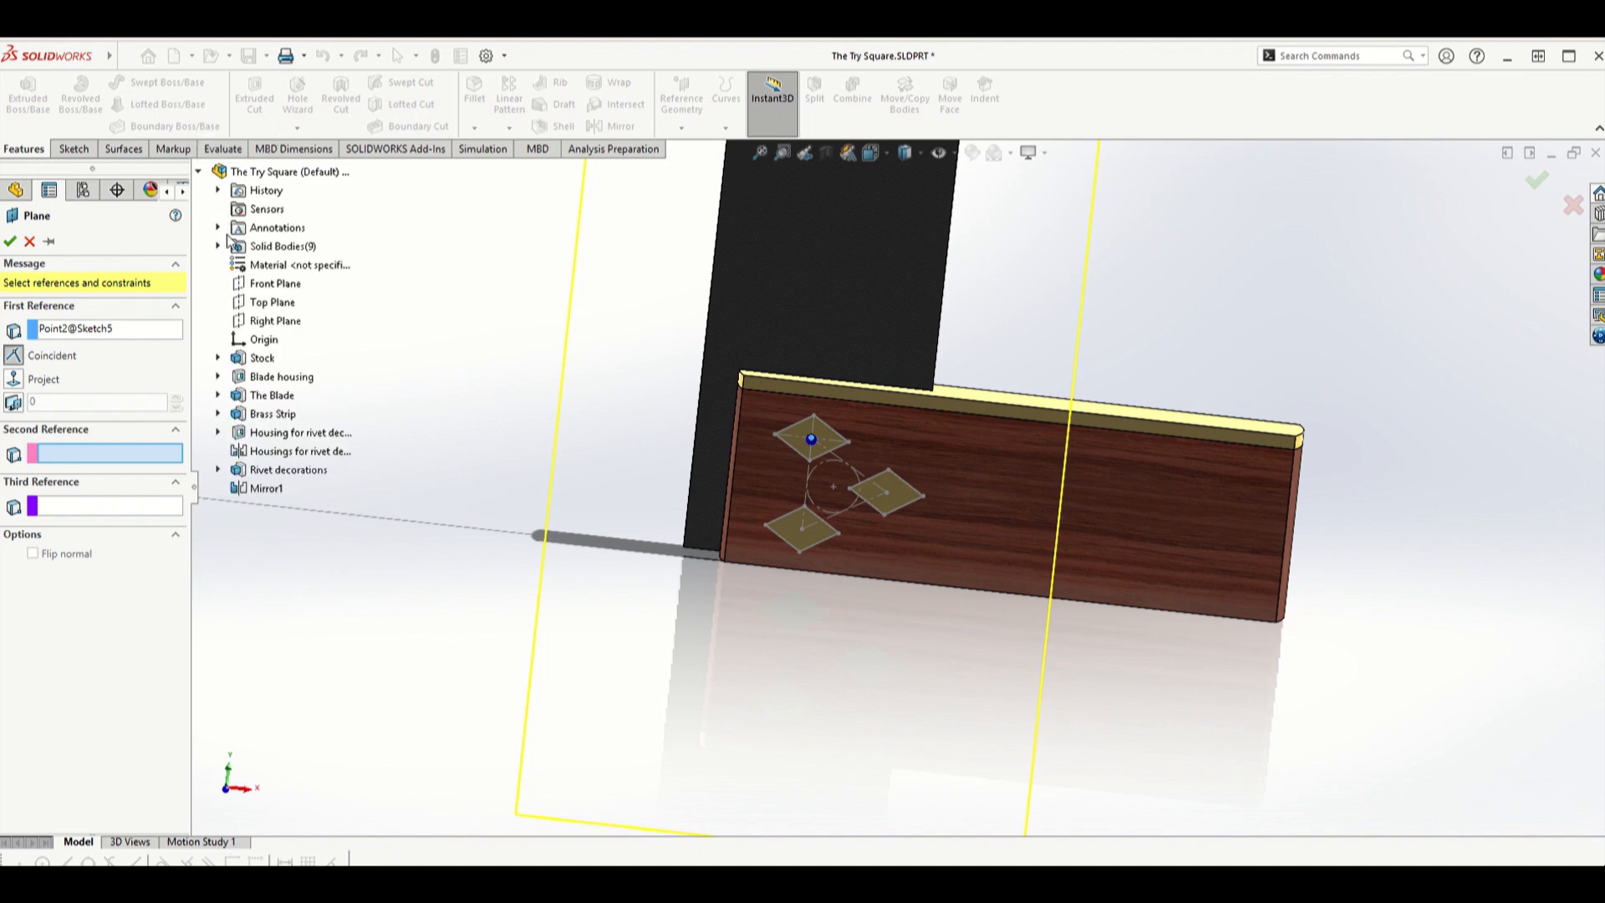
{"action": "left_click", "coordinate": [274, 321]}
{"action": "middle_click_drag", "start_coordinate": [825, 419], "coordinate": [833, 378]}
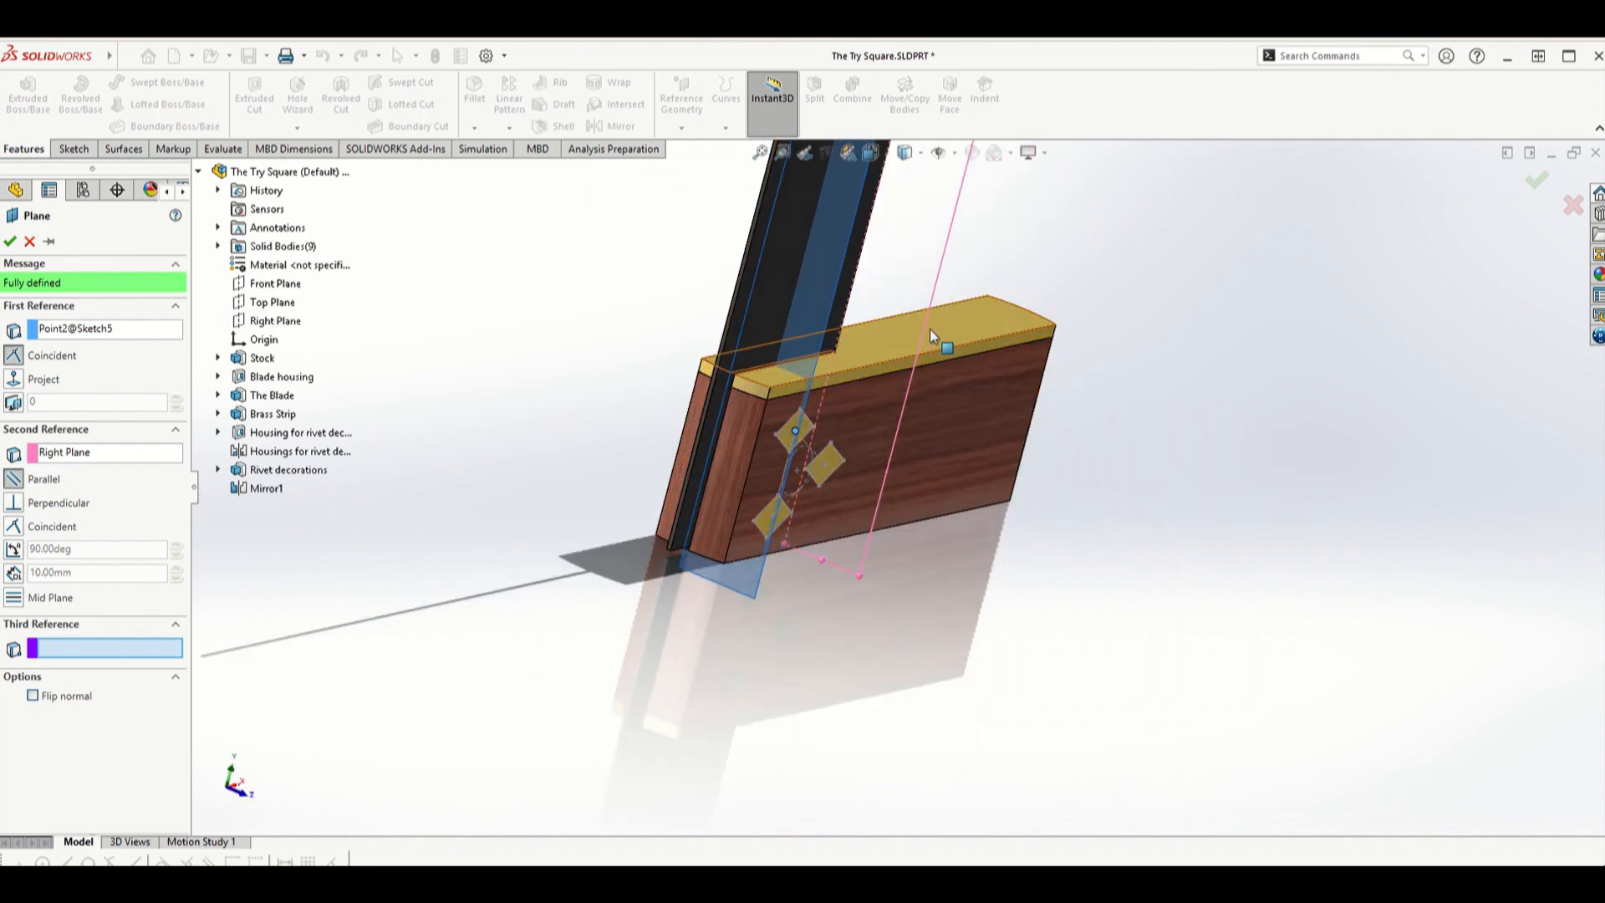
{"action": "middle_click_drag", "start_coordinate": [926, 321], "coordinate": [827, 293]}
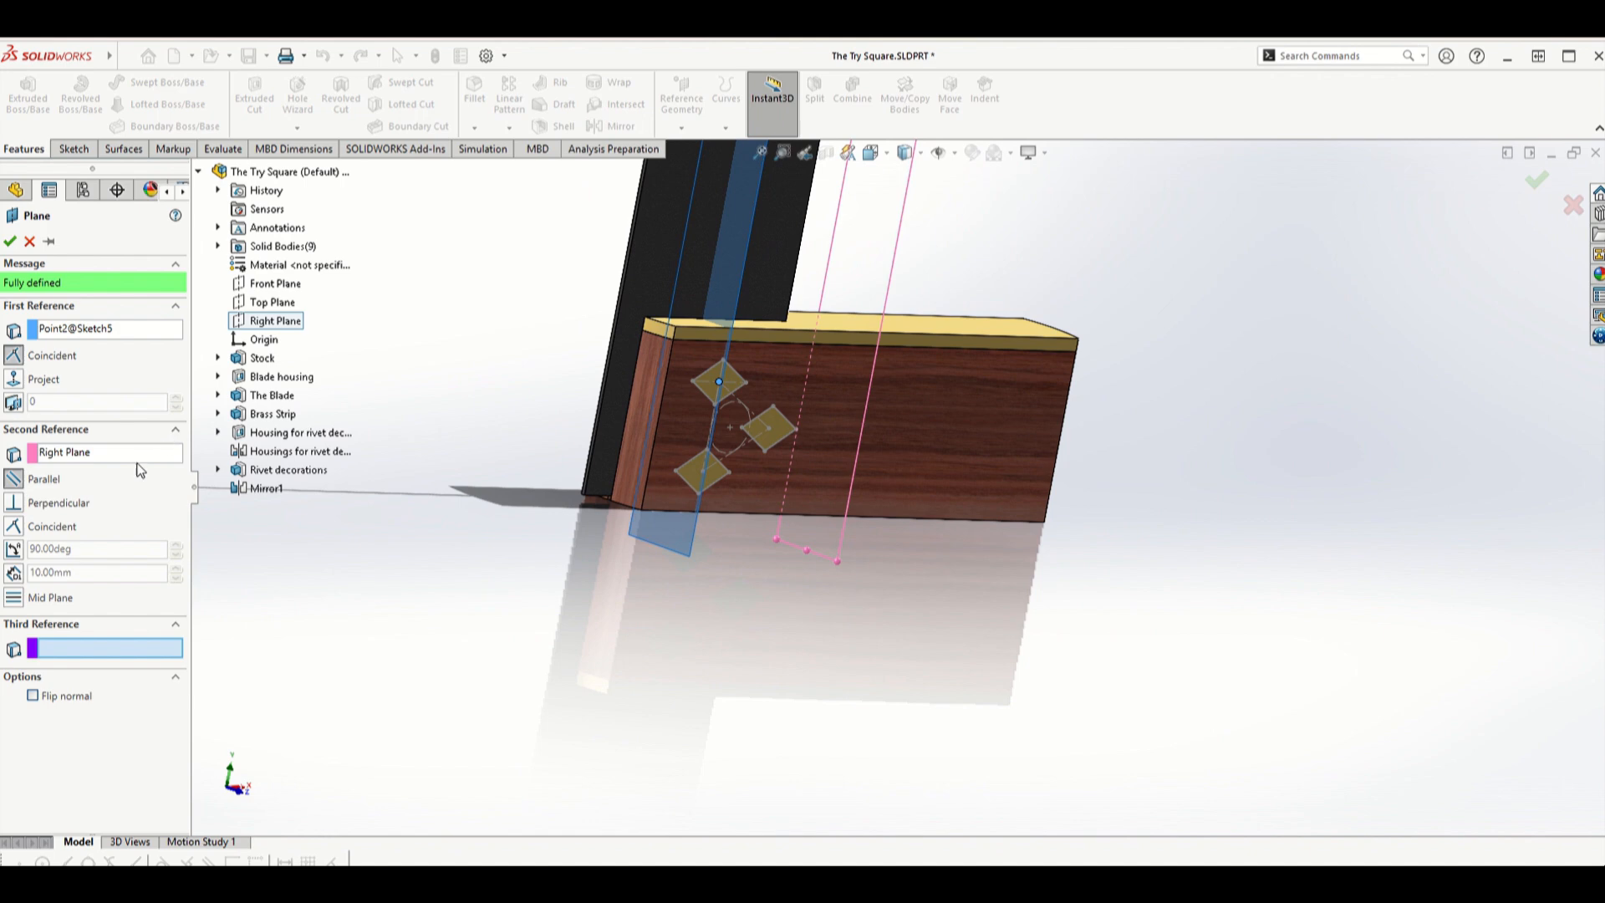
{"action": "left_click", "coordinate": [14, 508]}
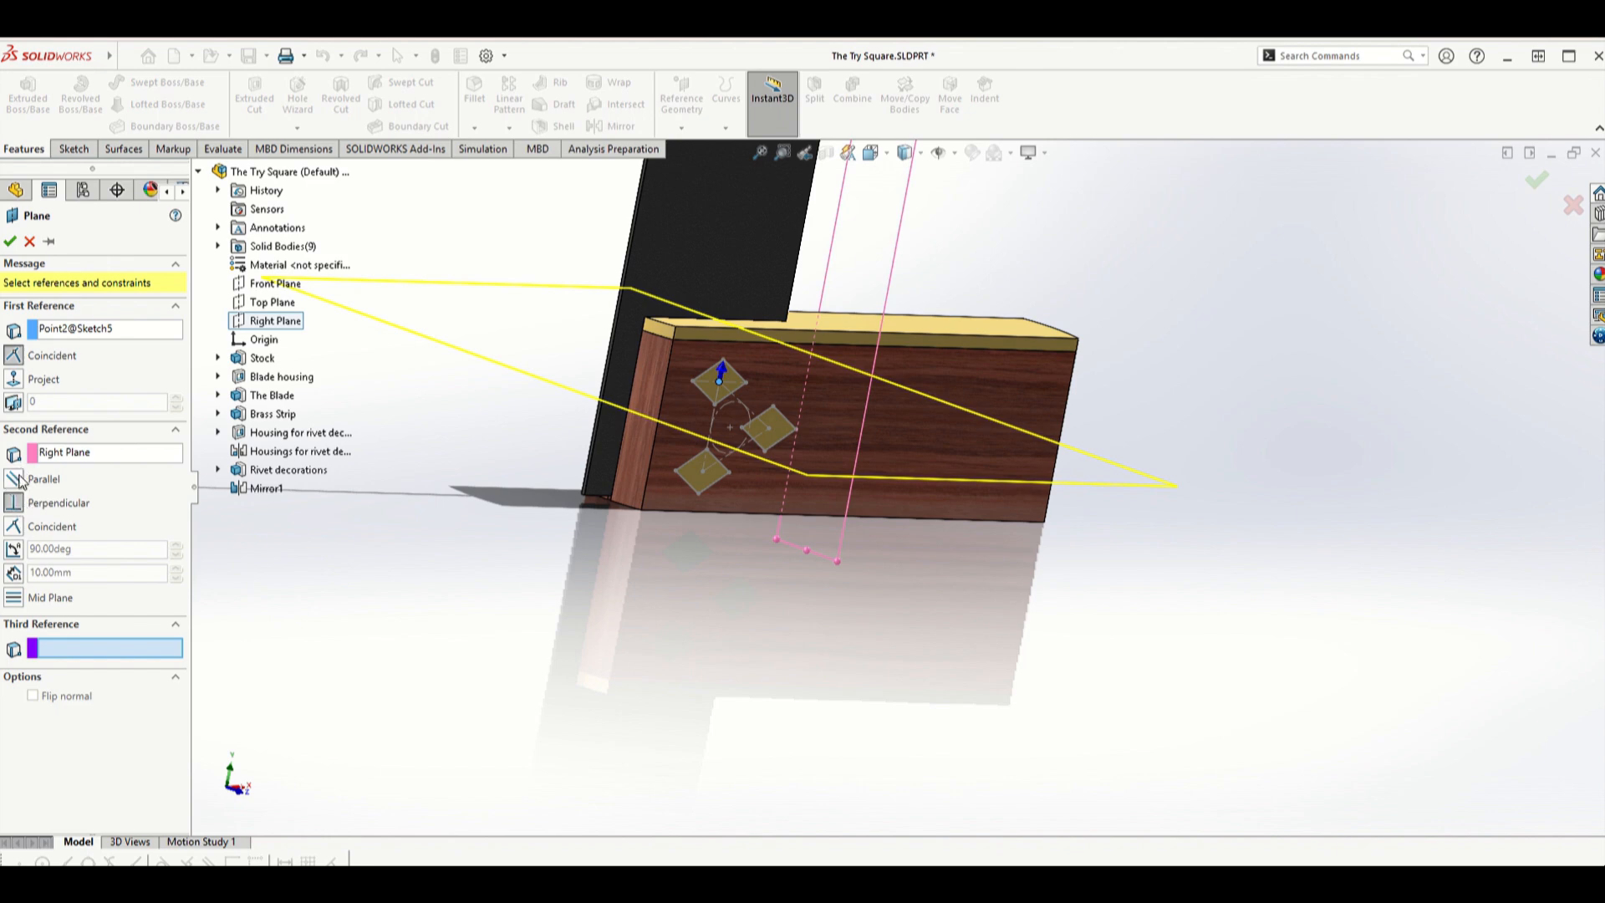
{"action": "left_click", "coordinate": [14, 479]}
{"action": "left_click", "coordinate": [10, 241]}
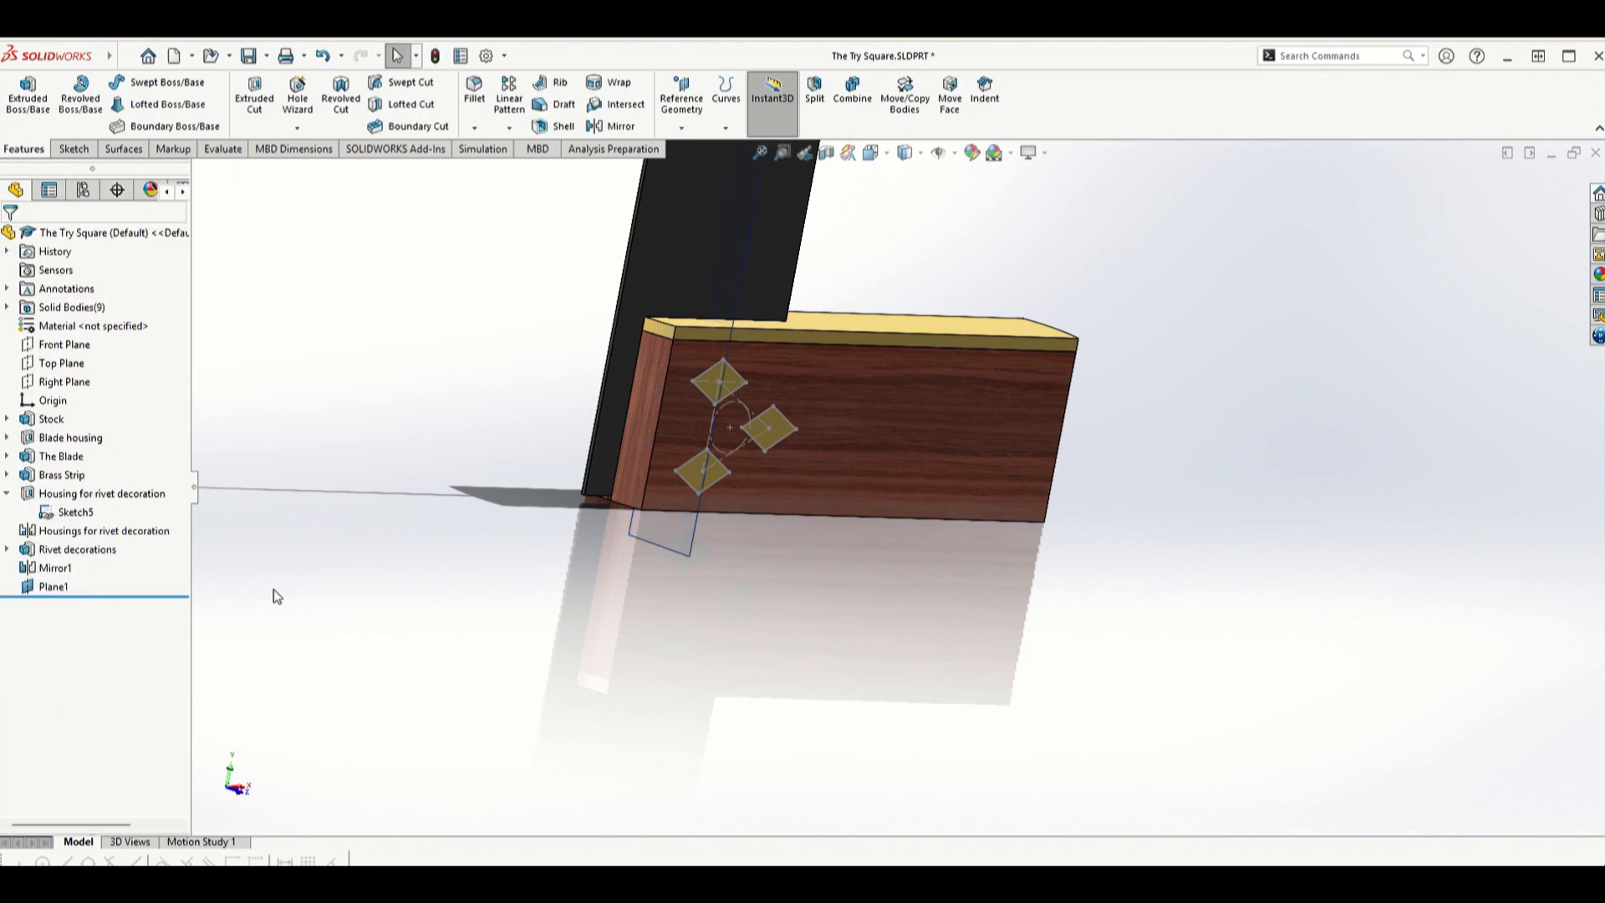
- Rename the new reference plane as Section Plane
{"action": "left_click", "coordinate": [51, 587]}
{"action": "left_click", "coordinate": [60, 588]}
{"action": "type", "text": "Section Plane"}
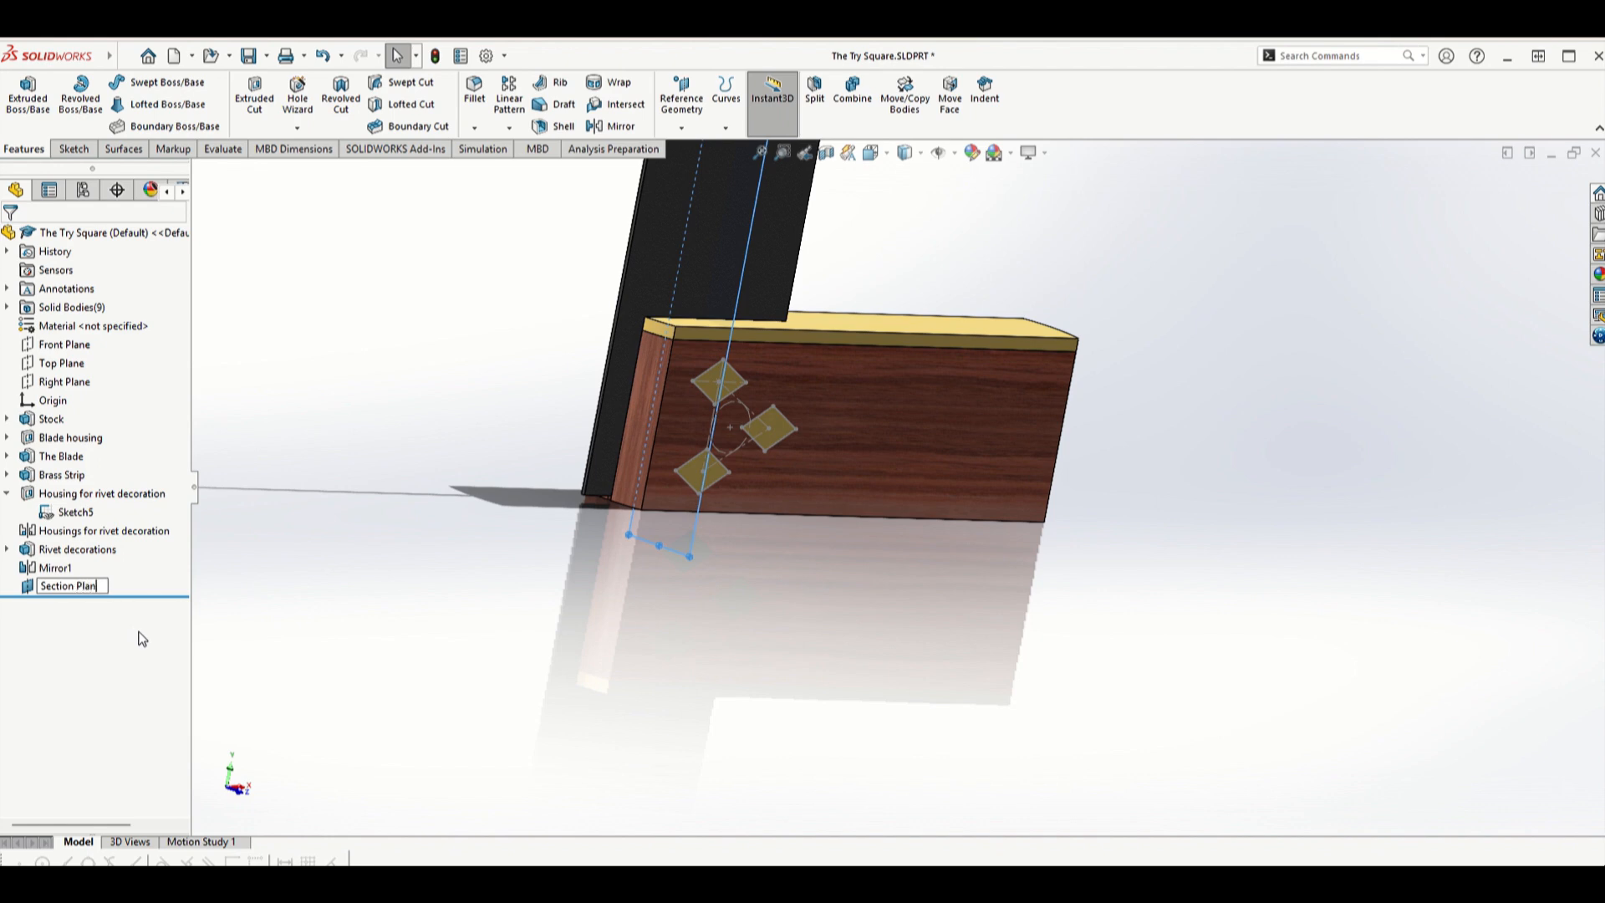
{"action": "left_click", "coordinate": [334, 521]}
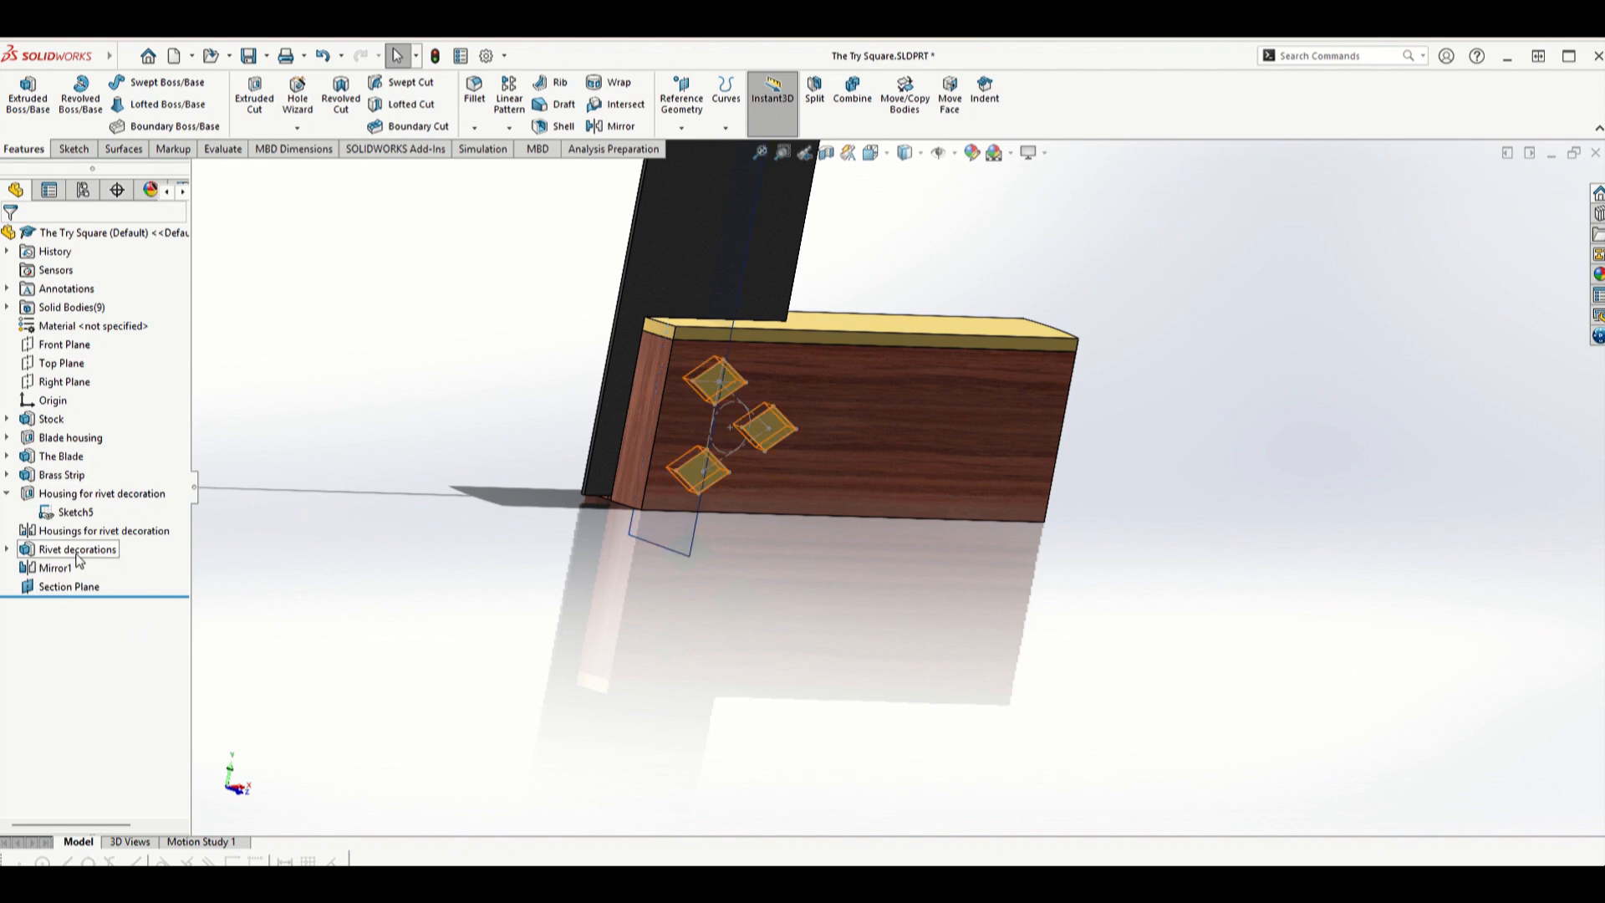
- Rename the diamond extrusion as Rivet decoration and its mirror feature as Rivet decorations
{"action": "left_click", "coordinate": [78, 550]}
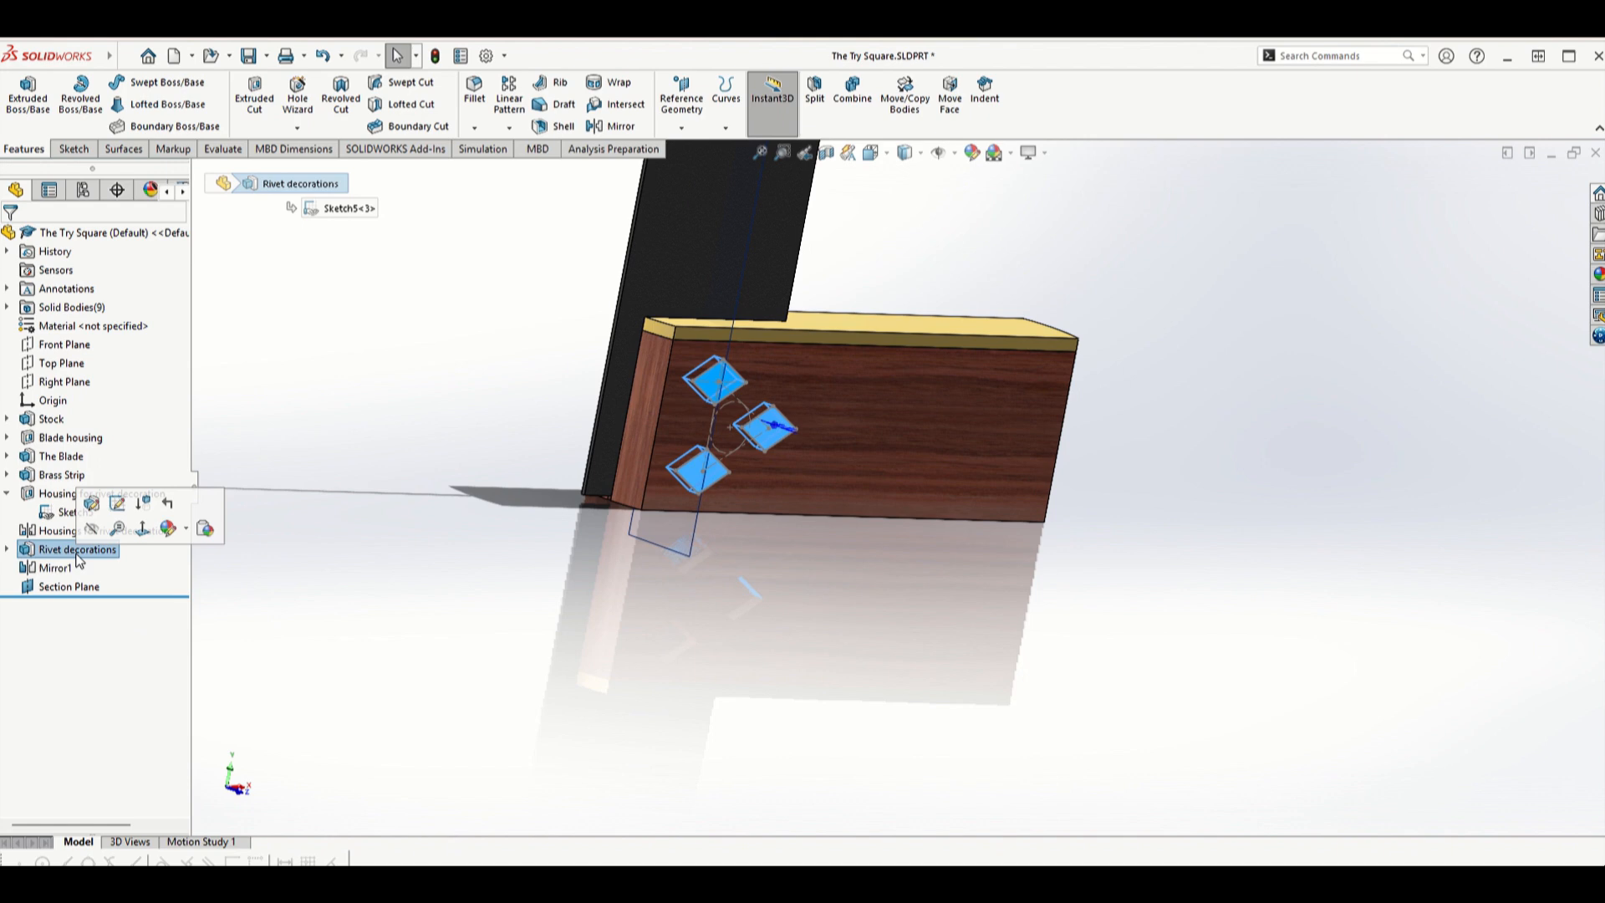
{"action": "left_click", "coordinate": [78, 549]}
{"action": "left_click_drag", "start_coordinate": [123, 548], "coordinate": [17, 542]}
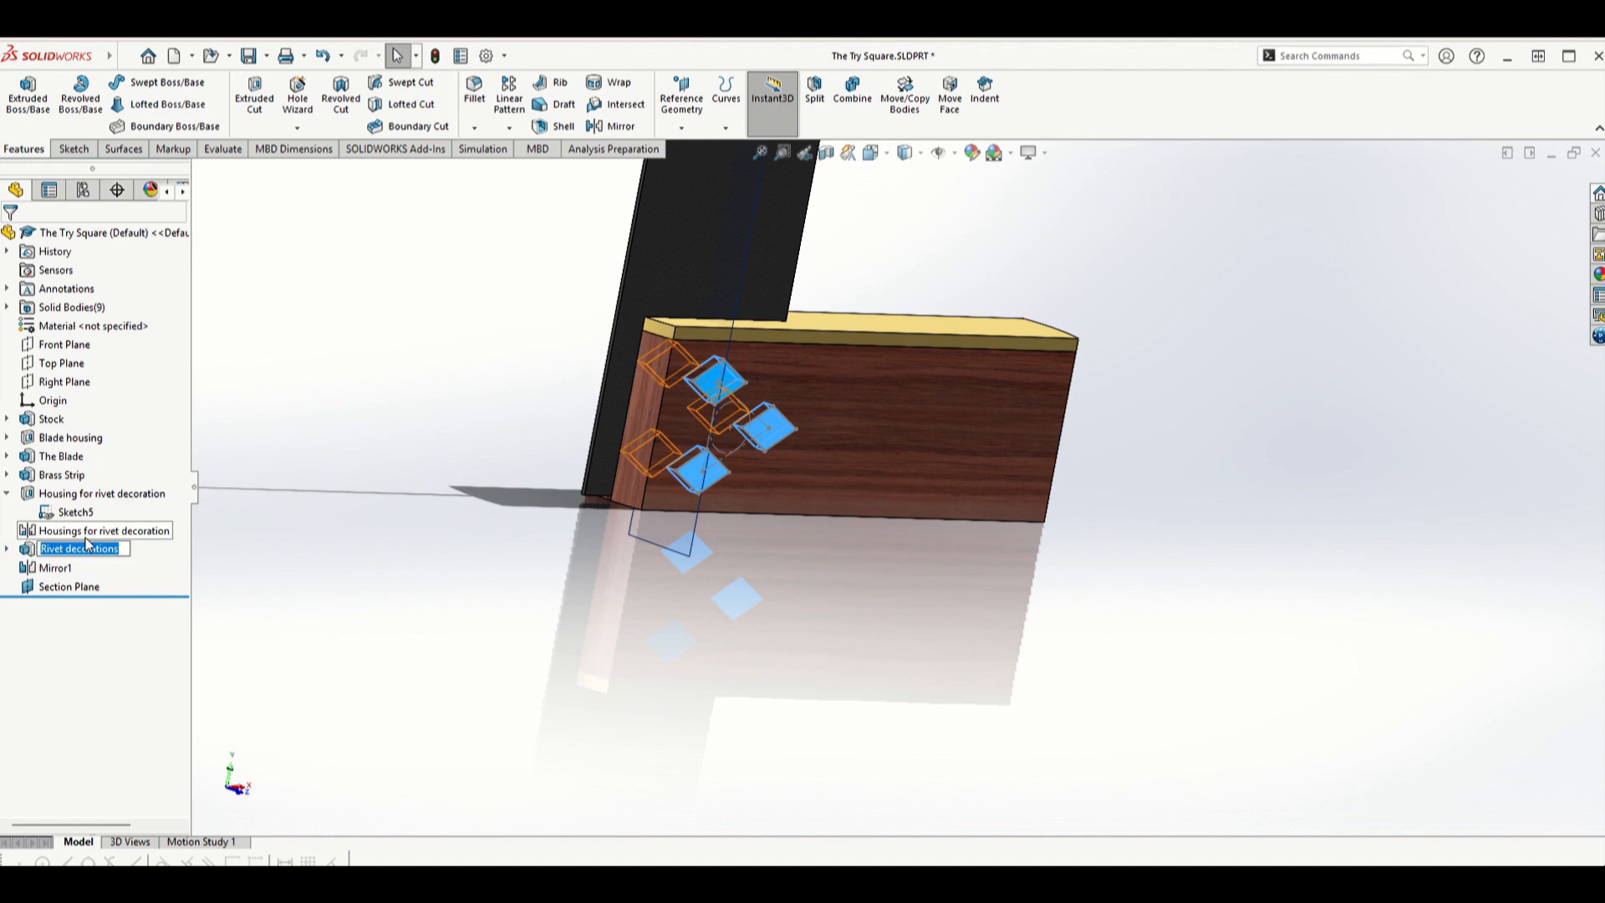
{"action": "left_click", "coordinate": [117, 549]}
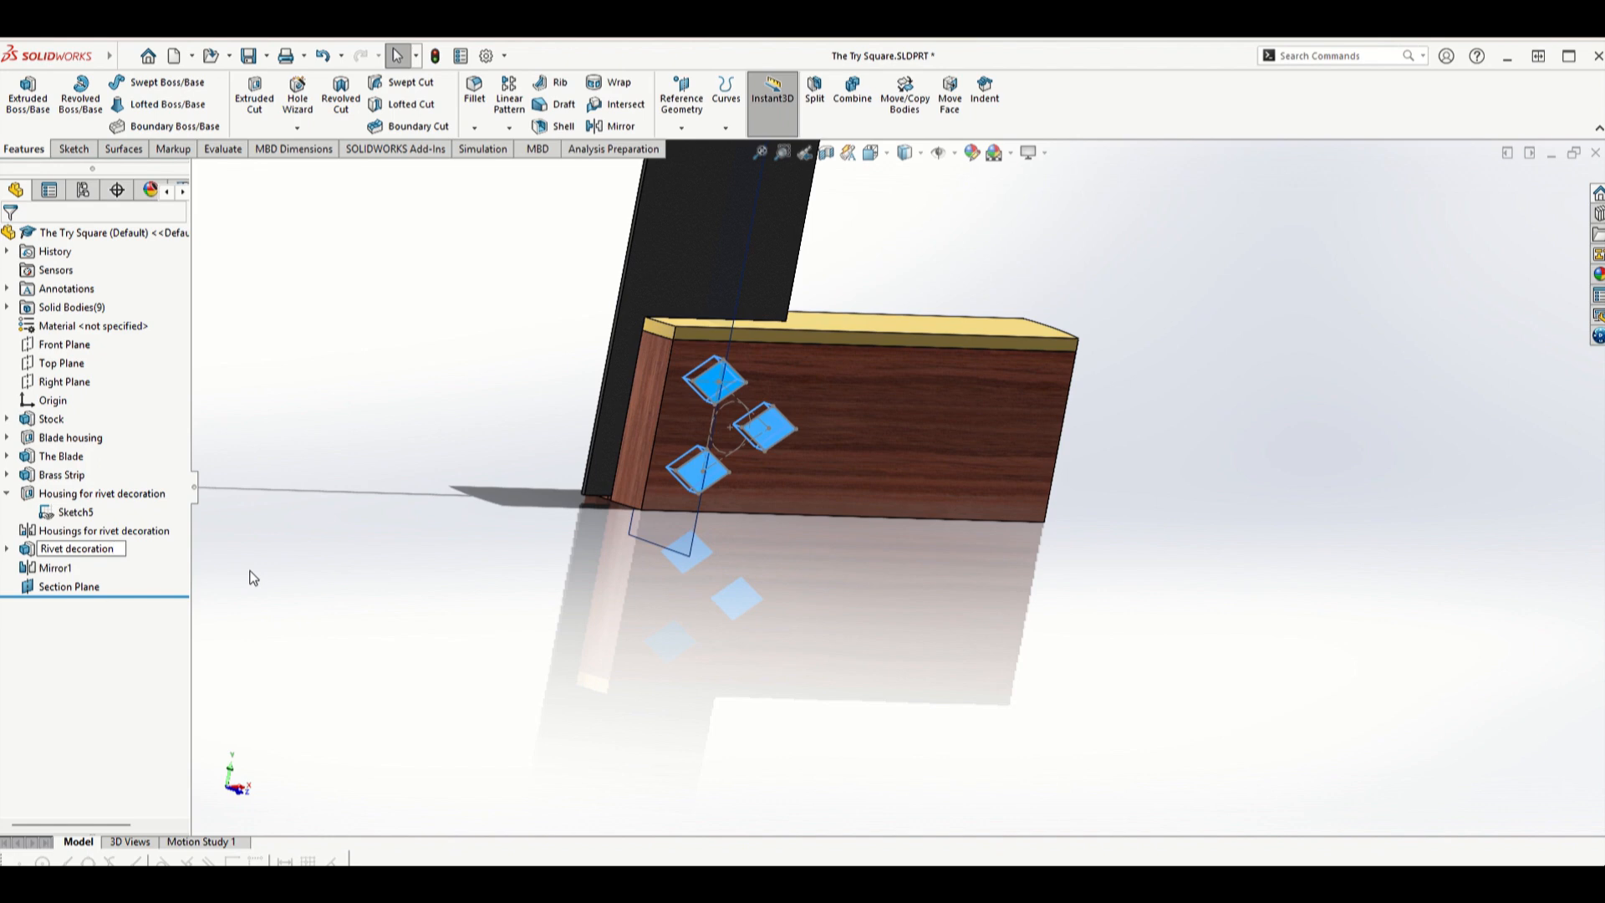
{"action": "left_click", "coordinate": [66, 568]}
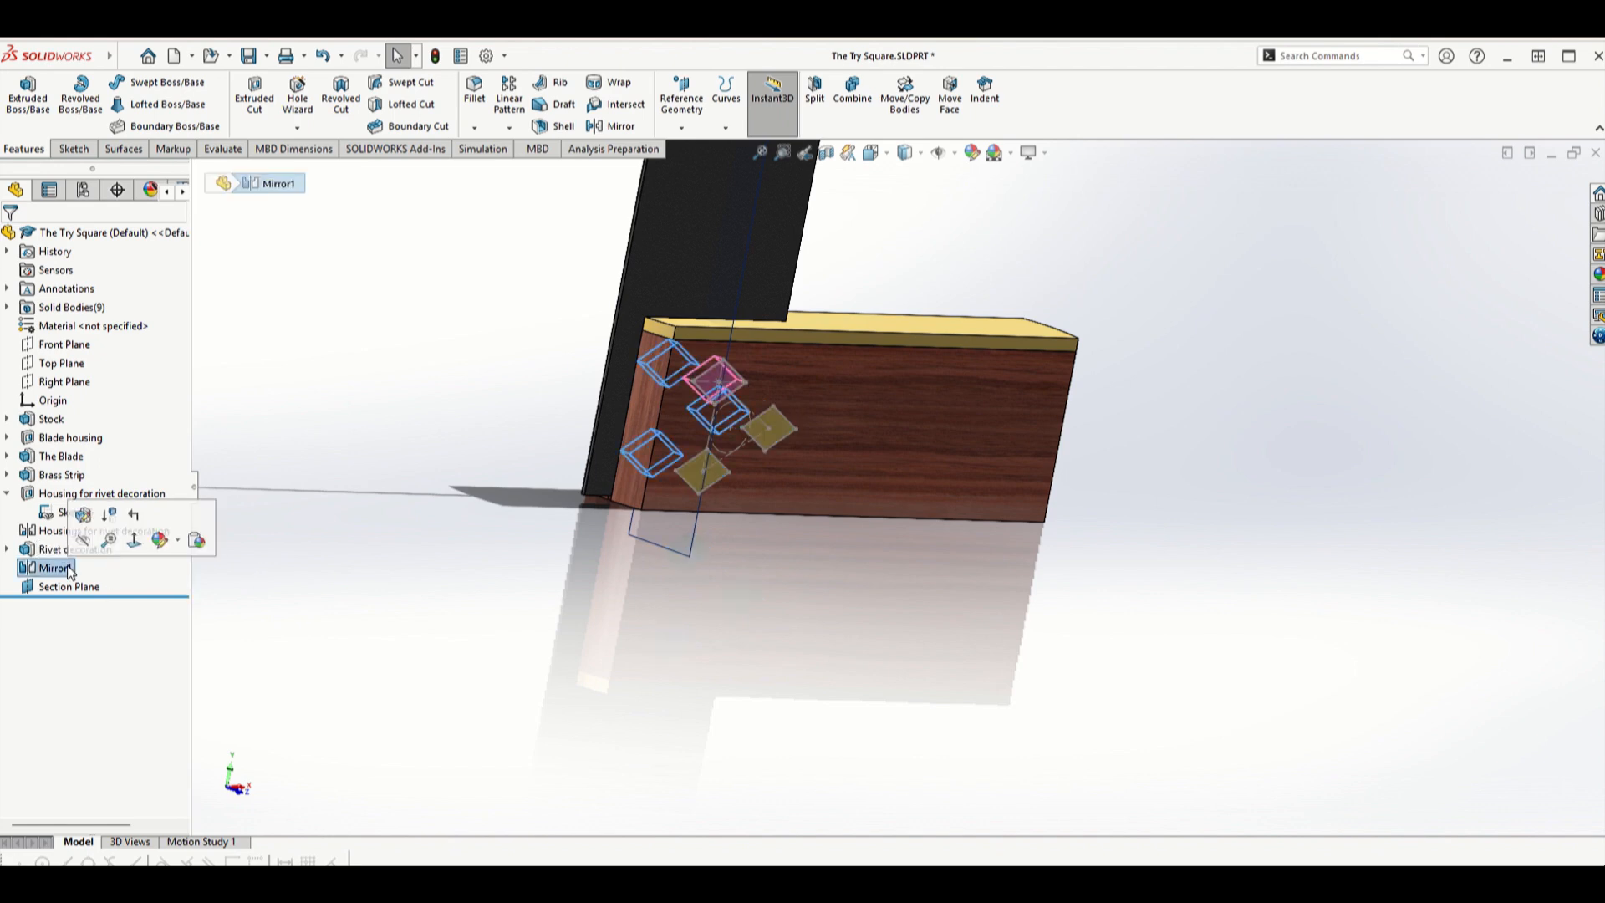
{"action": "left_click", "coordinate": [67, 567]}
{"action": "type", "text": "Rivet decorations"}
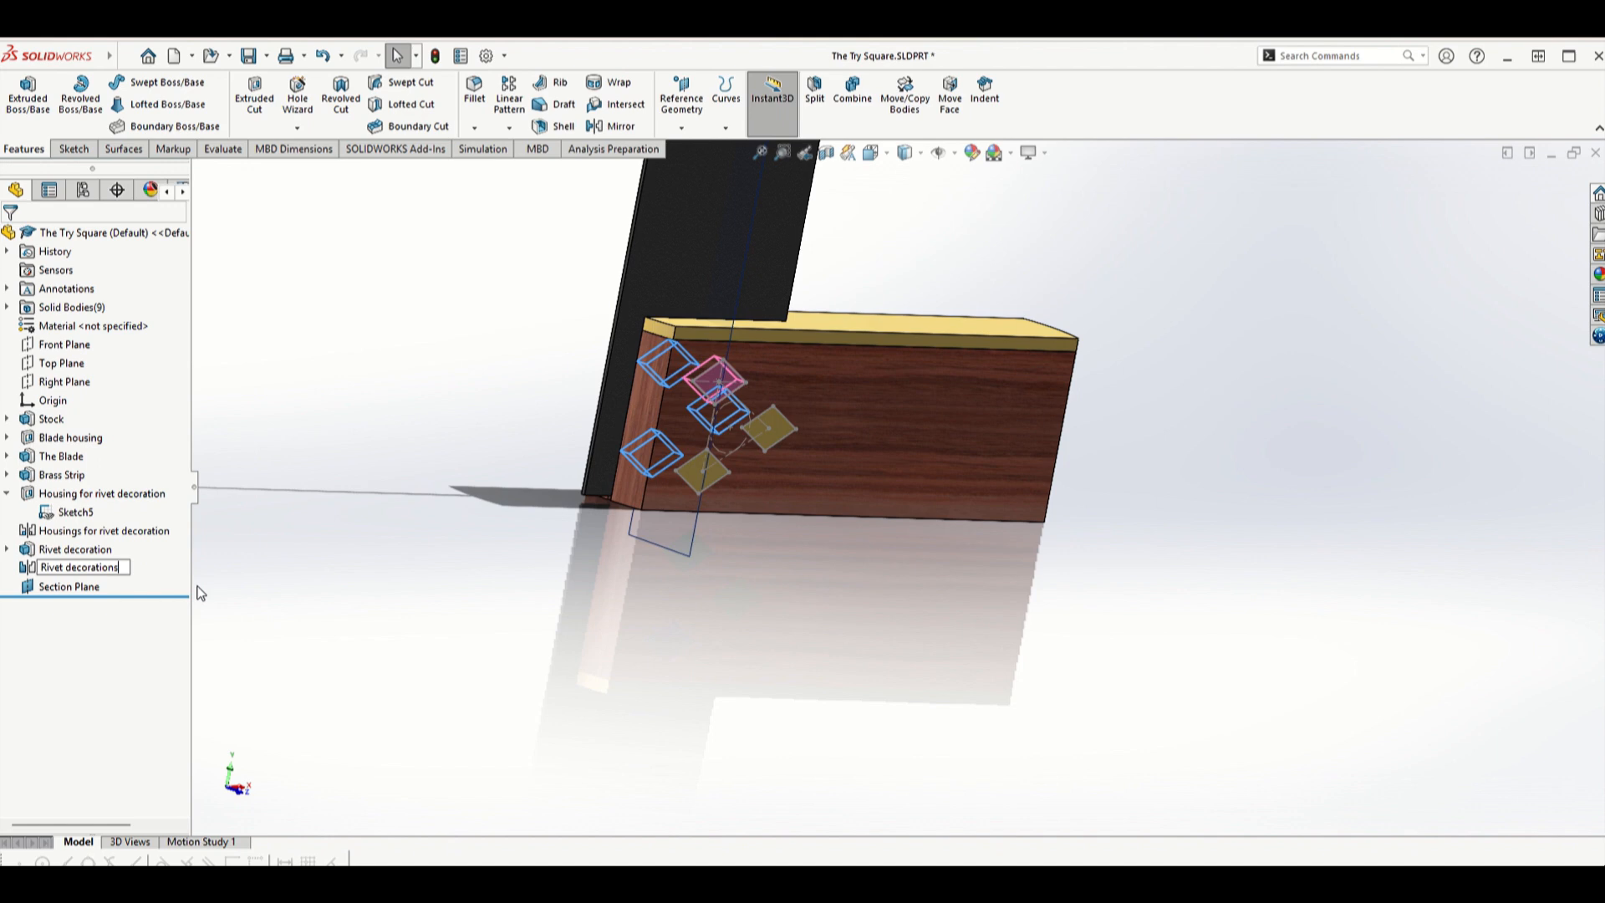
{"action": "left_click", "coordinate": [274, 605]}
- Apply a section view of the try square, replacing the Front Plane with Section Plane as the cutting reference
{"action": "middle_click_drag", "start_coordinate": [875, 362], "coordinate": [775, 392]}
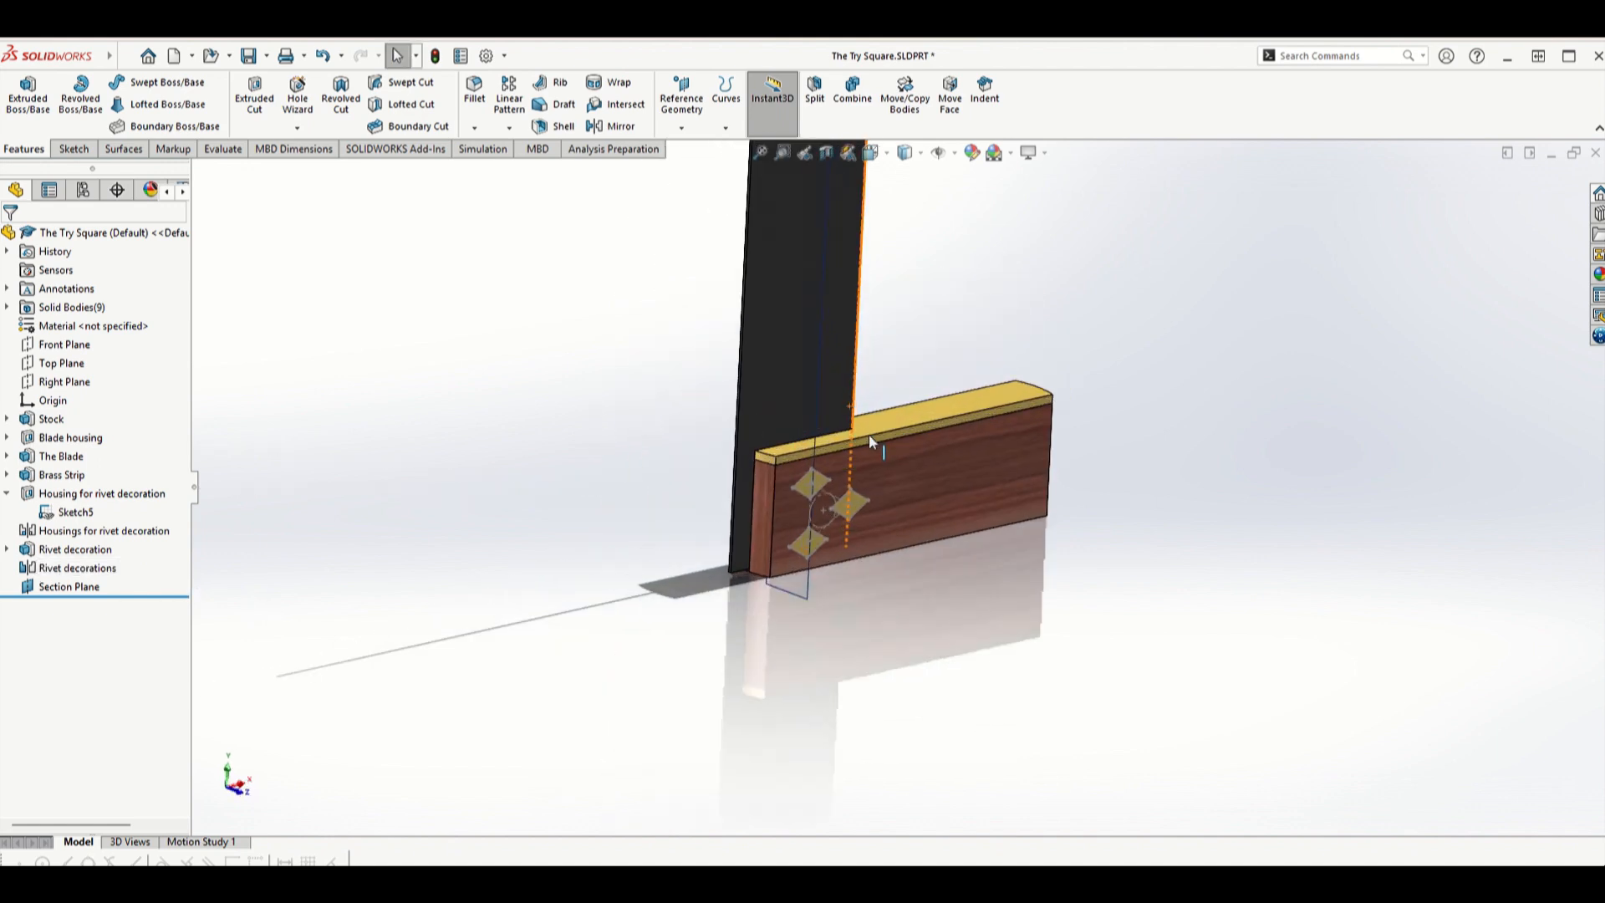
{"action": "scroll", "coordinate": [865, 439], "scroll_direction": "down", "scroll_amount": 5}
{"action": "mouse_move", "coordinate": [756, 528]}
{"action": "middle_mouse_down"}
{"action": "mouse_move", "coordinate": [739, 479]}
{"action": "mouse_move", "coordinate": [777, 518]}
{"action": "mouse_move", "coordinate": [845, 508]}
{"action": "mouse_move", "coordinate": [884, 530]}
{"action": "mouse_move", "coordinate": [799, 551]}
{"action": "mouse_move", "coordinate": [830, 577]}
{"action": "mouse_move", "coordinate": [870, 348]}
{"action": "middle_mouse_up"}
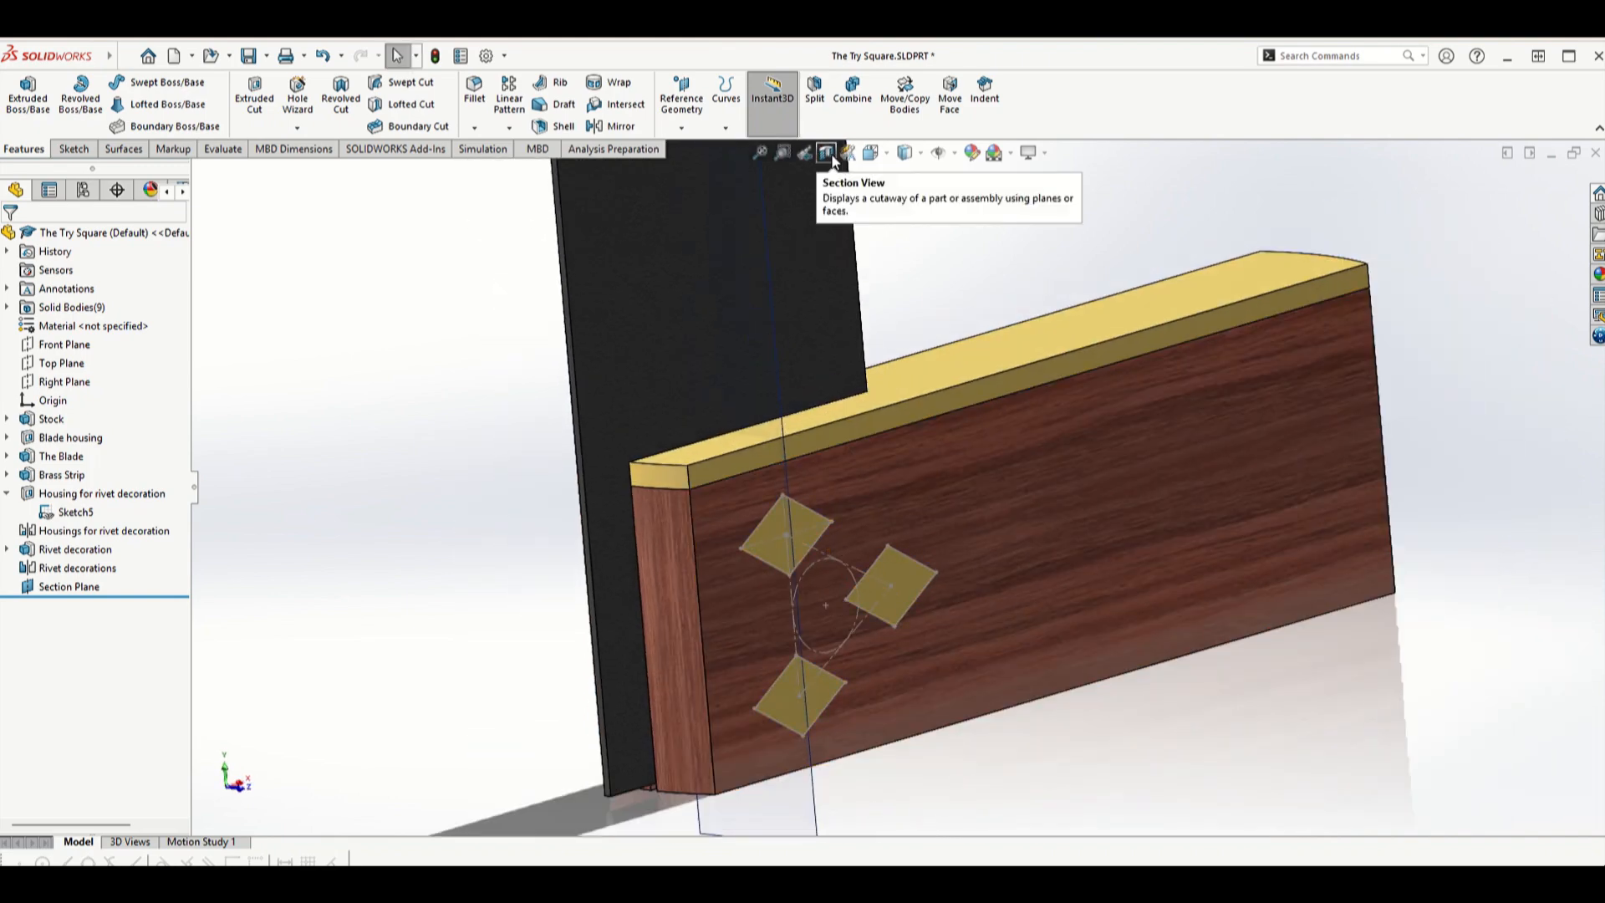
{"action": "left_click", "coordinate": [831, 158]}
{"action": "scroll", "coordinate": [814, 354], "scroll_direction": "up", "scroll_amount": 4}
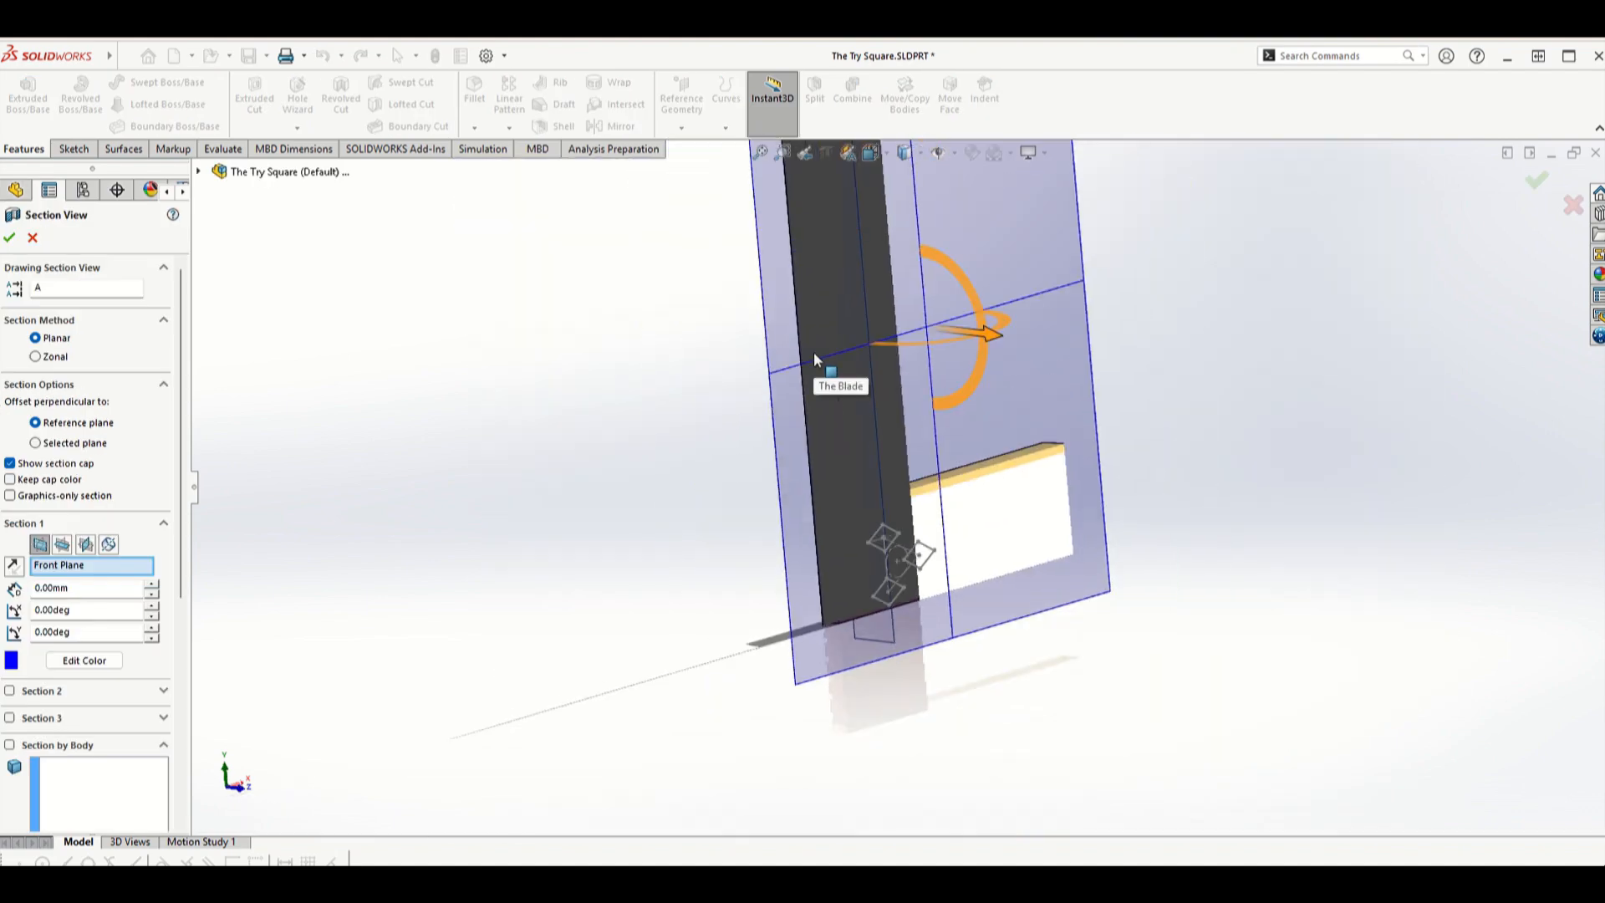
{"action": "scroll", "coordinate": [505, 535], "scroll_direction": "up", "scroll_amount": 3}
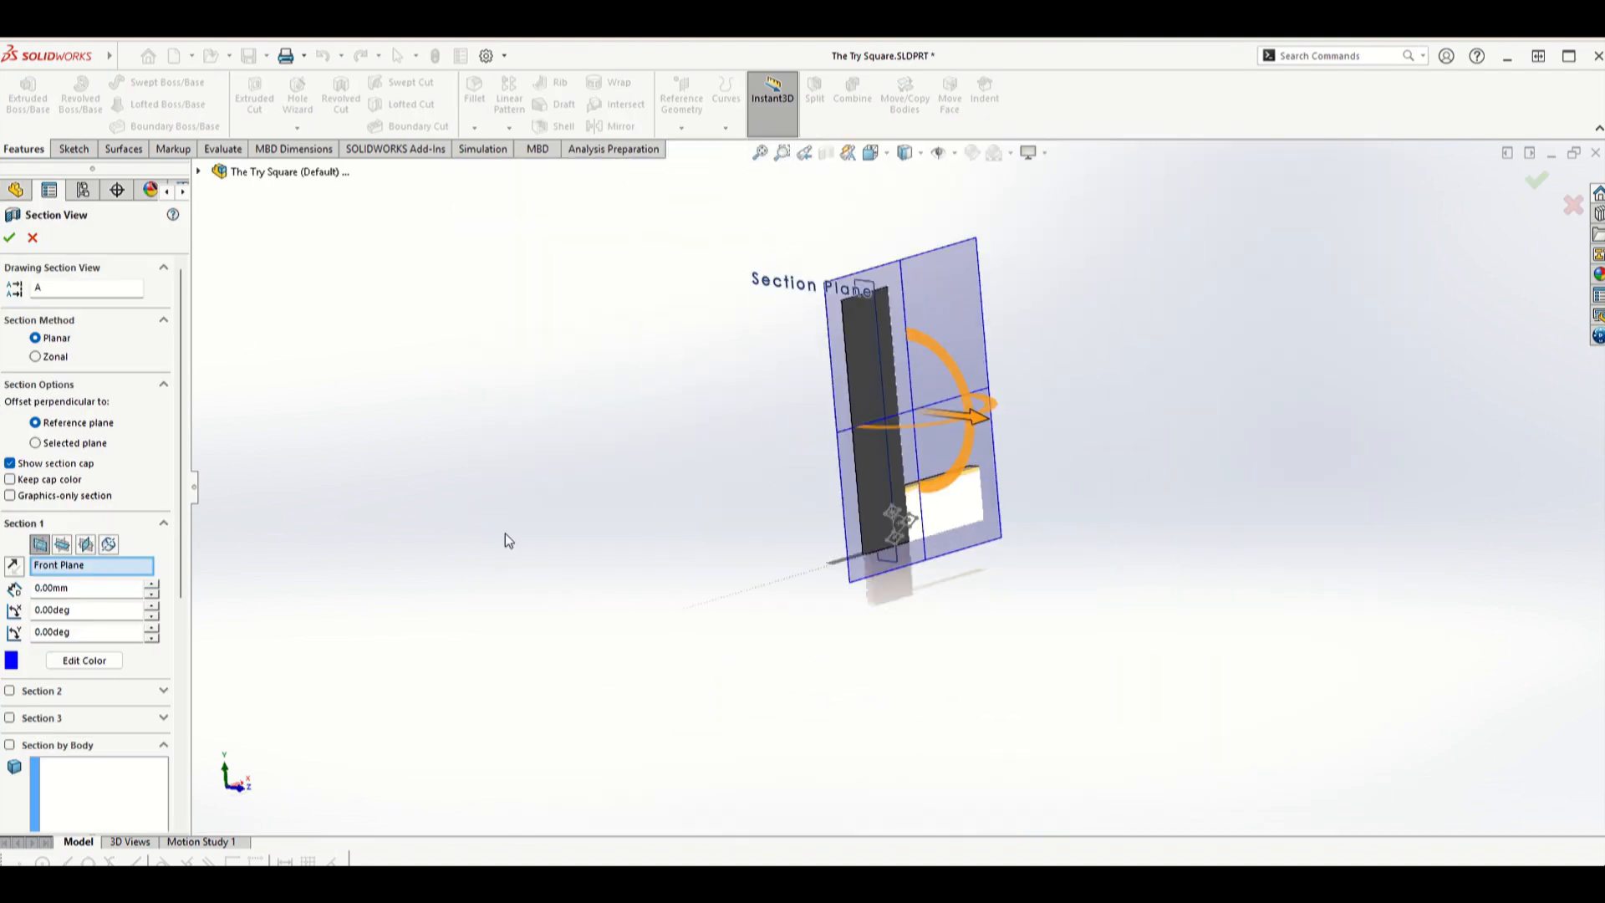
{"action": "right_click", "coordinate": [123, 570]}
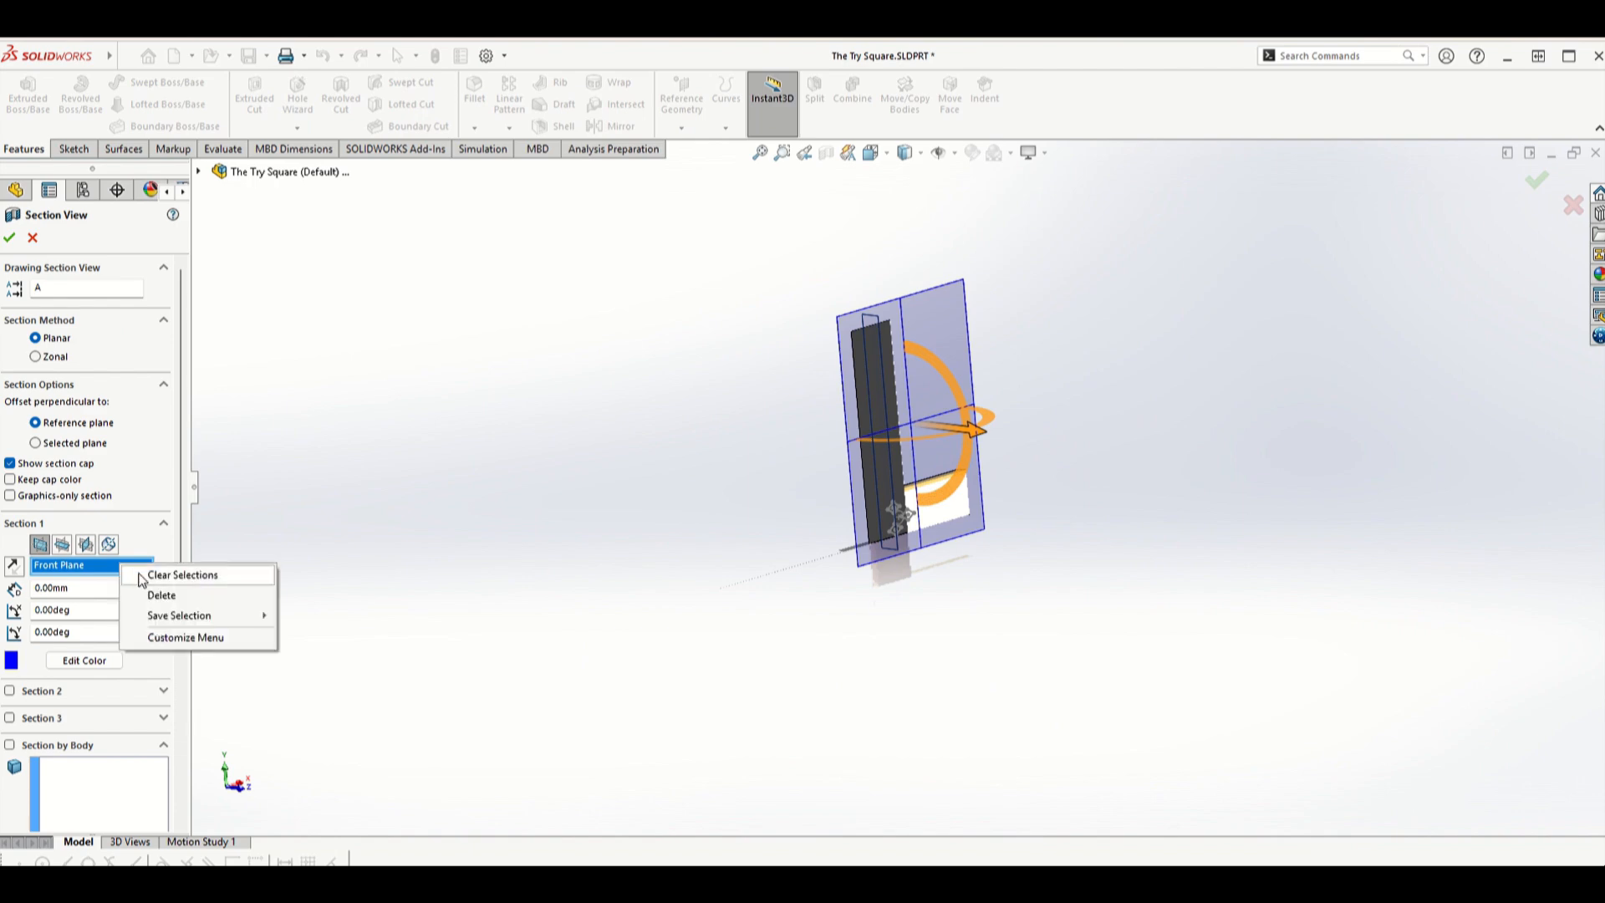
{"action": "left_click", "coordinate": [146, 577]}
{"action": "scroll", "coordinate": [935, 459], "scroll_direction": "down", "scroll_amount": 2}
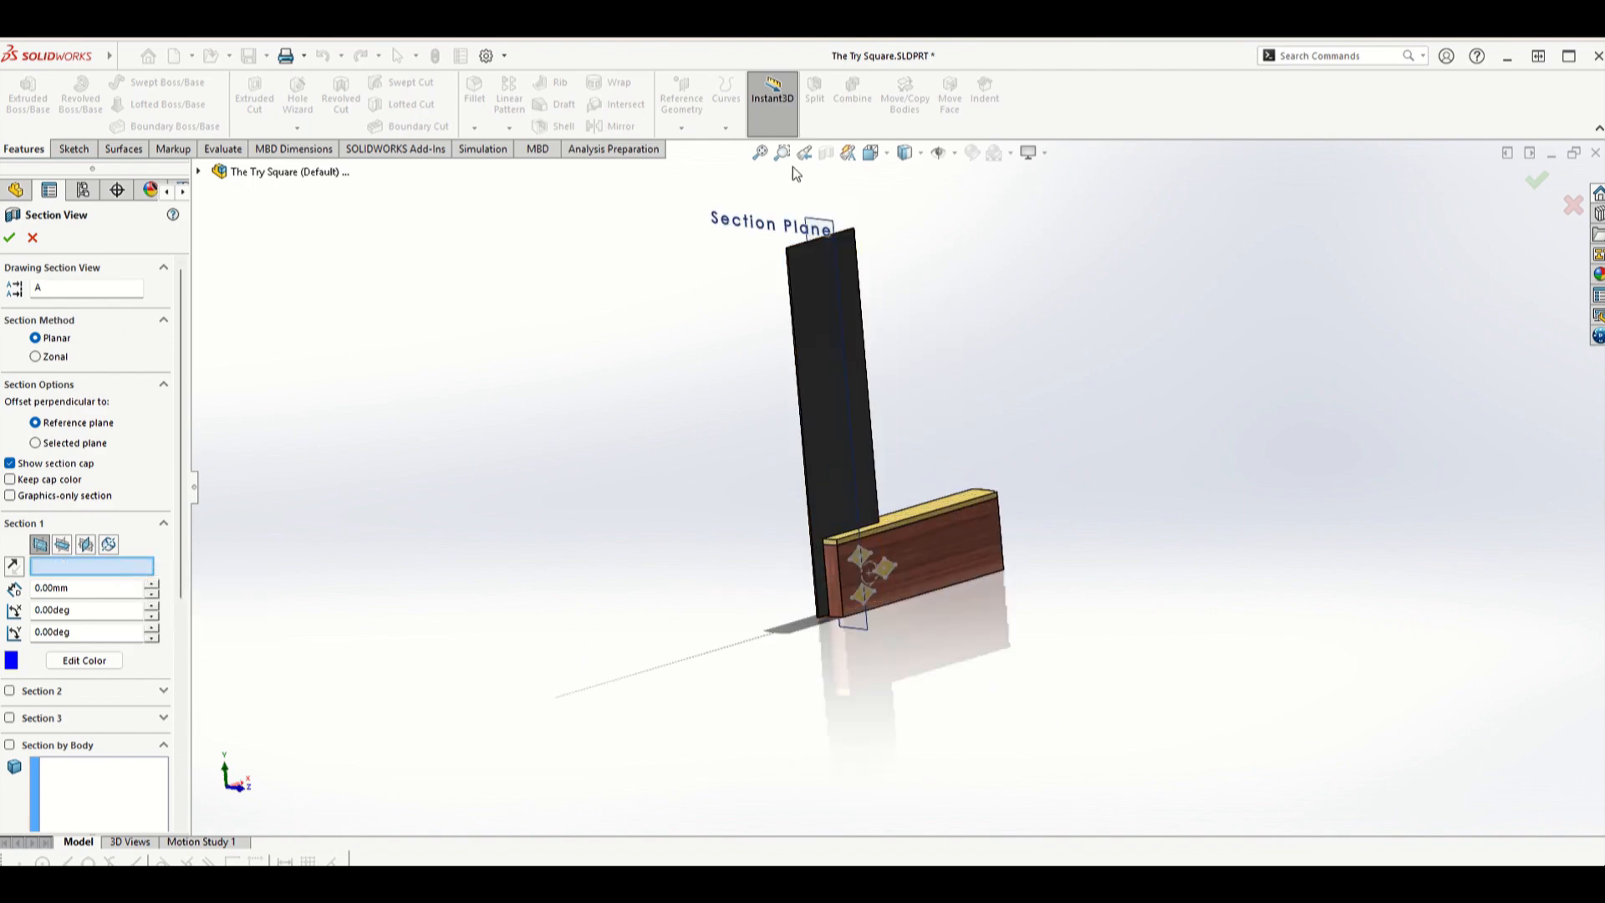
{"action": "left_click", "coordinate": [816, 224]}
{"action": "left_click", "coordinate": [30, 239]}
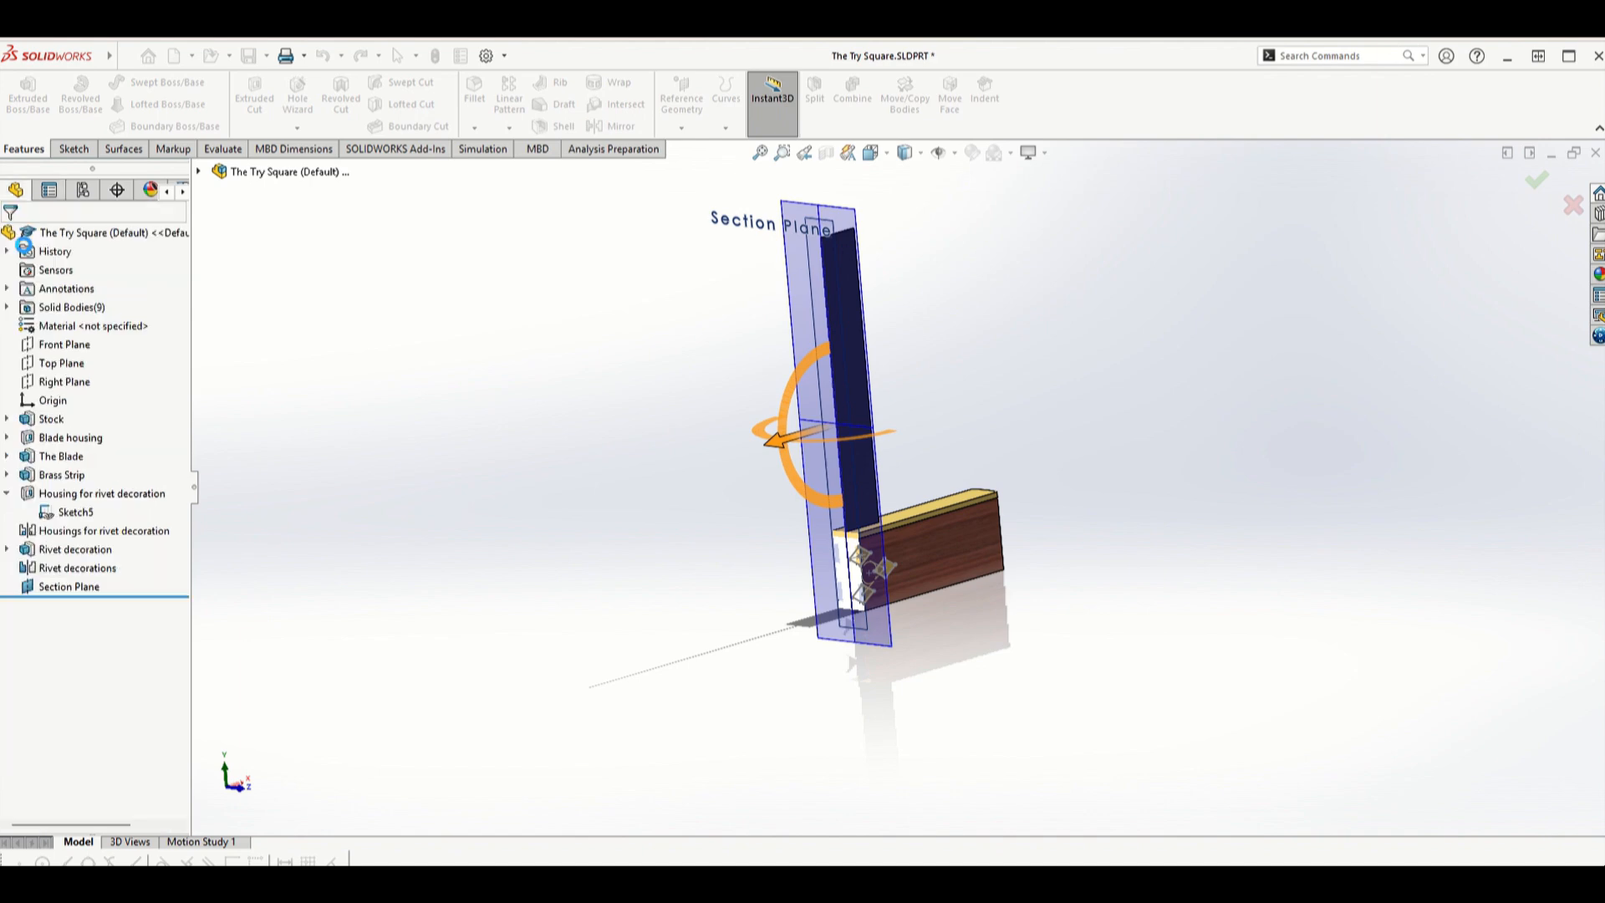
- Start a sketch on Section Plane and orient the view normal to the cut face showing the diamond recesses
{"action": "scroll", "coordinate": [895, 501], "scroll_direction": "down", "scroll_amount": 3}
{"action": "middle_click_drag", "start_coordinate": [952, 542], "coordinate": [672, 475]}
{"action": "scroll", "coordinate": [691, 425], "scroll_direction": "up", "scroll_amount": 3}
{"action": "left_click", "coordinate": [875, 346]}
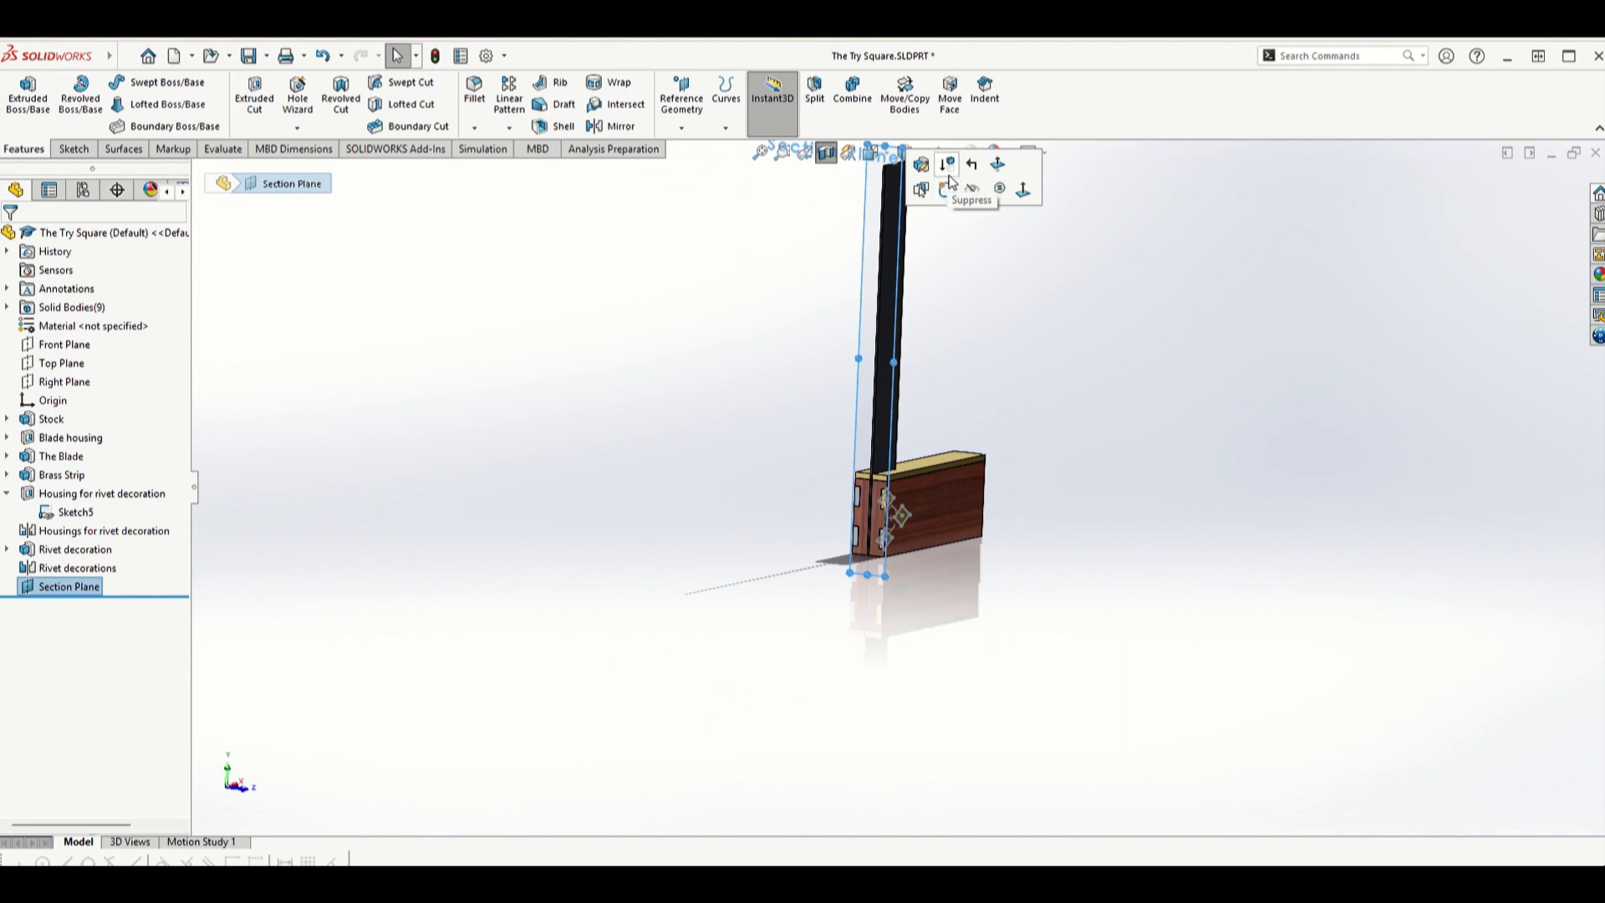
{"action": "left_click", "coordinate": [948, 189]}
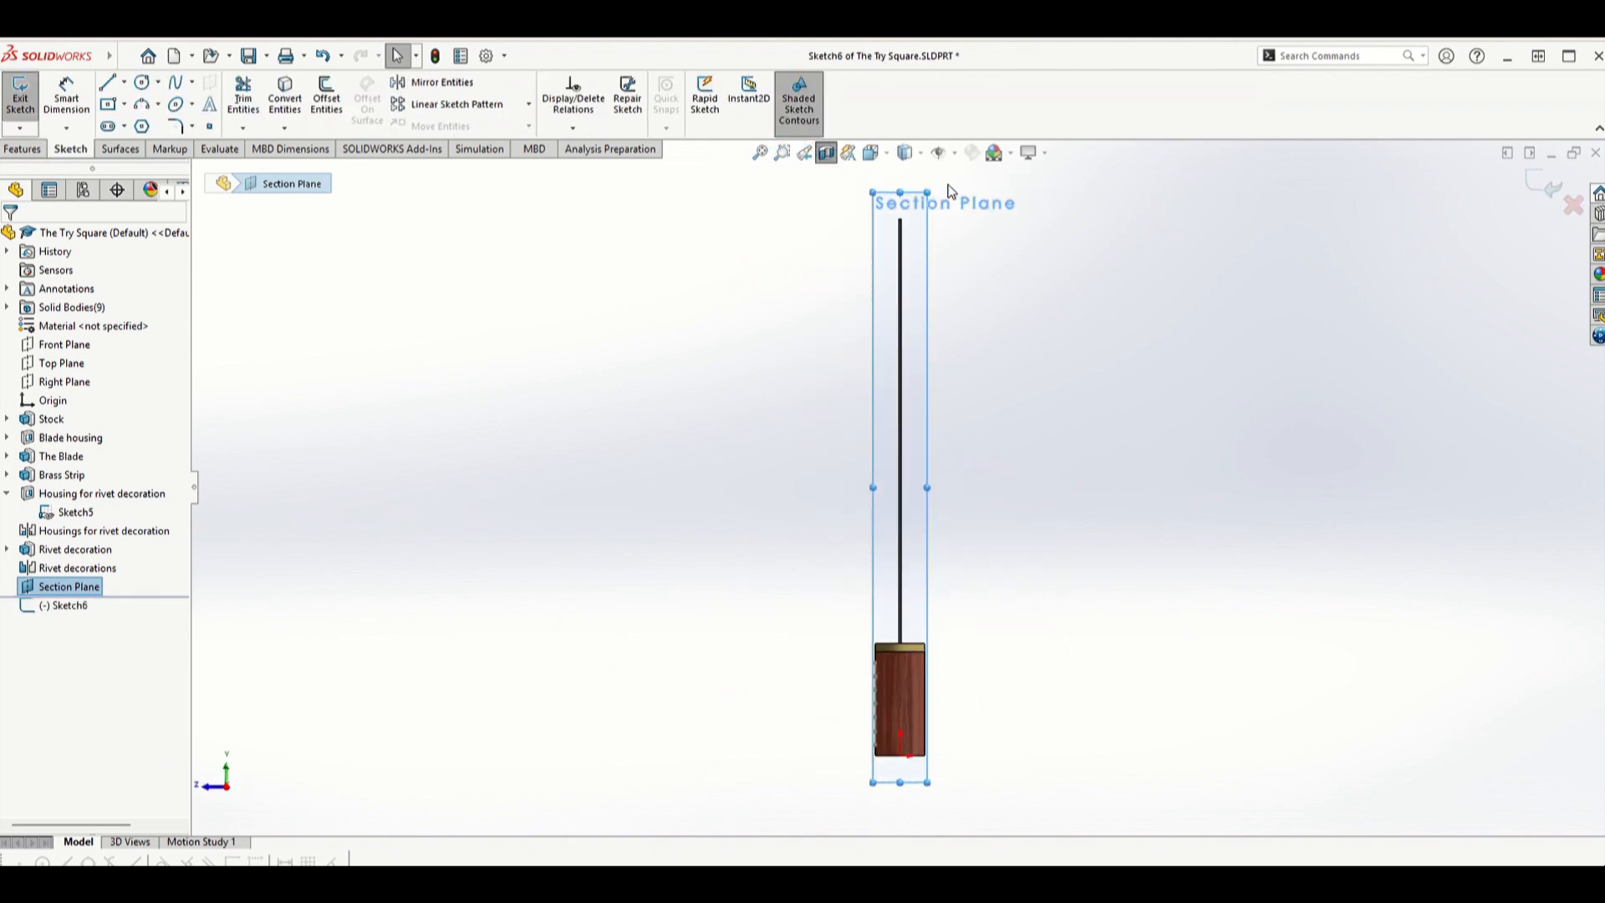
{"action": "key", "text": "ctrl+8"}
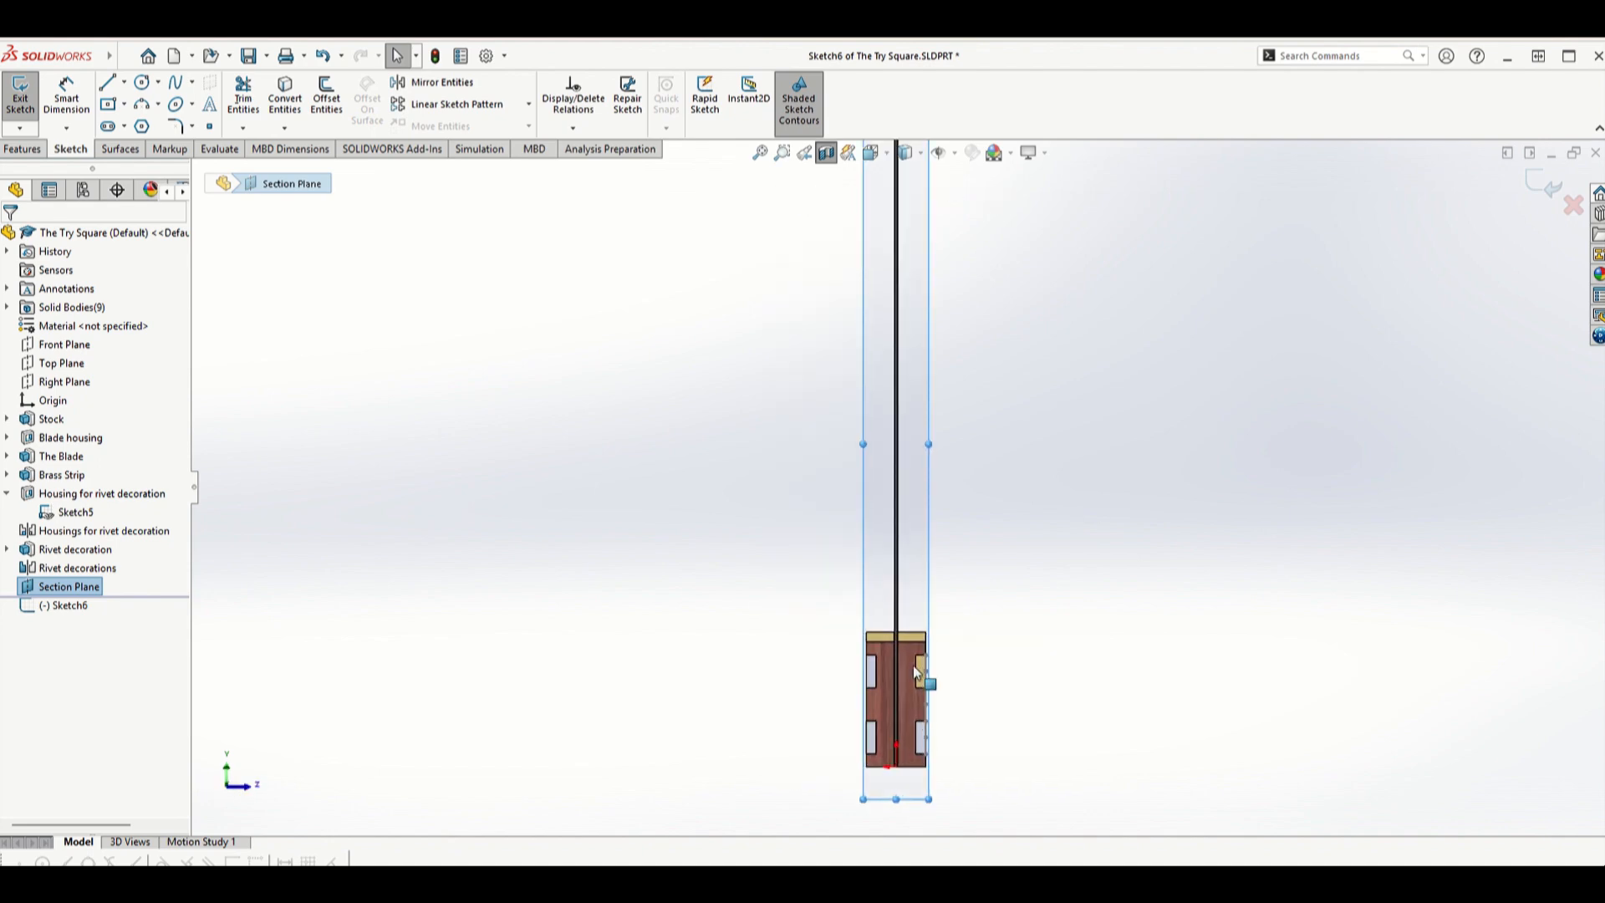
{"action": "scroll", "coordinate": [954, 695], "scroll_direction": "down", "scroll_amount": 5}
{"action": "scroll", "coordinate": [938, 661], "scroll_direction": "up", "scroll_amount": 1}
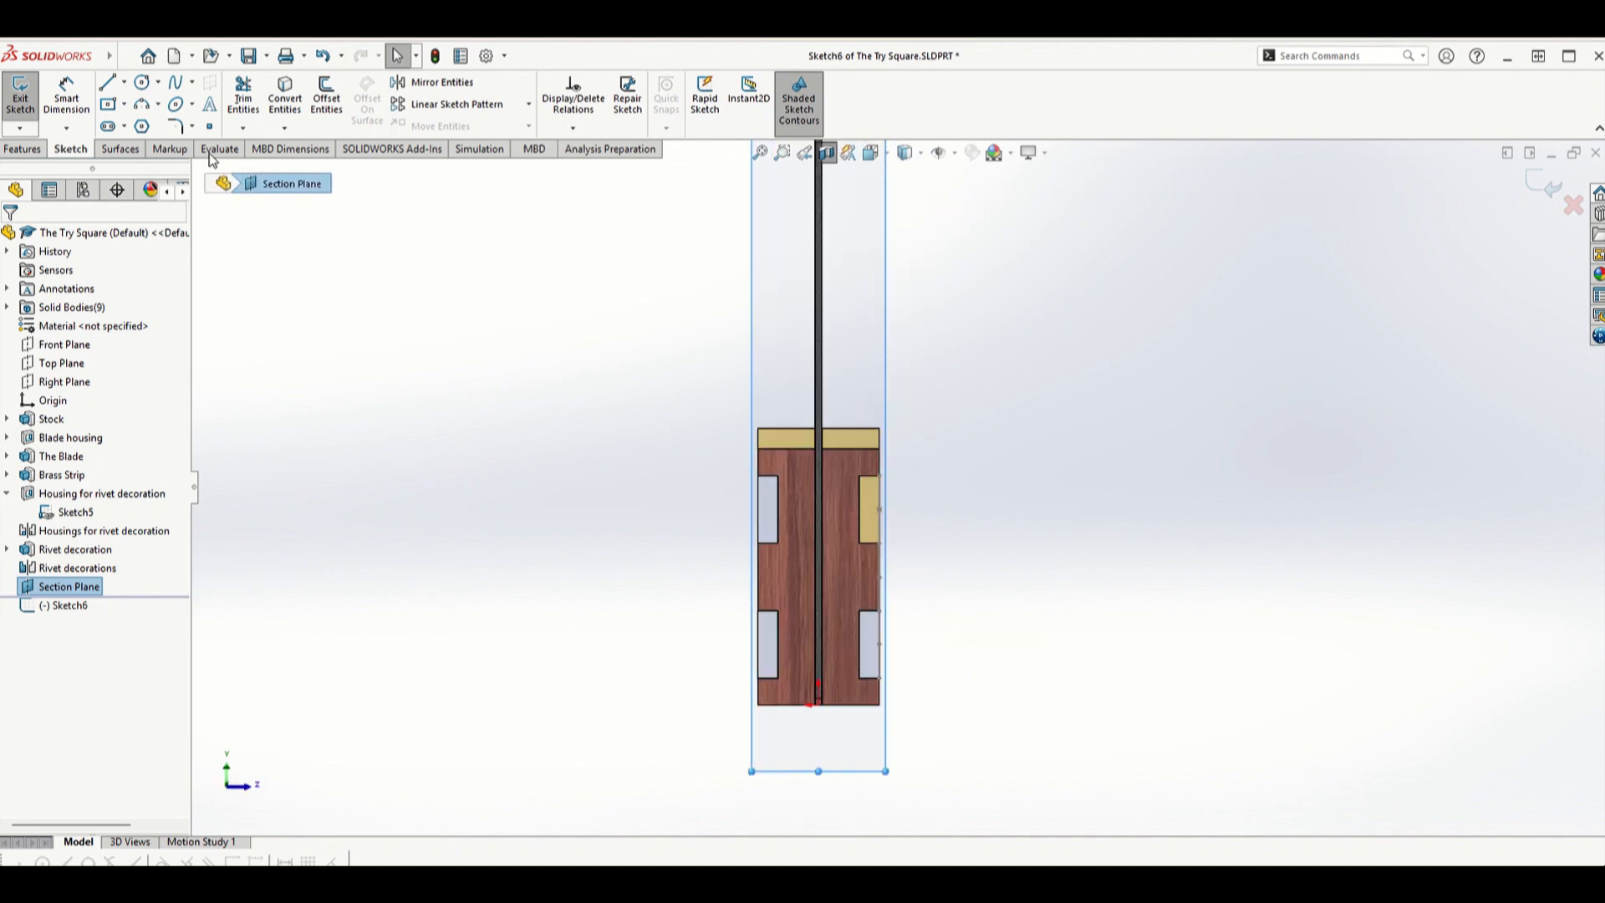
- Sketch a horizontal midpoint construction line about 26 mm long across the stock, centred on the blade at the upper decorations' mid-height
{"action": "left_click", "coordinate": [125, 83]}
{"action": "left_click", "coordinate": [149, 143]}
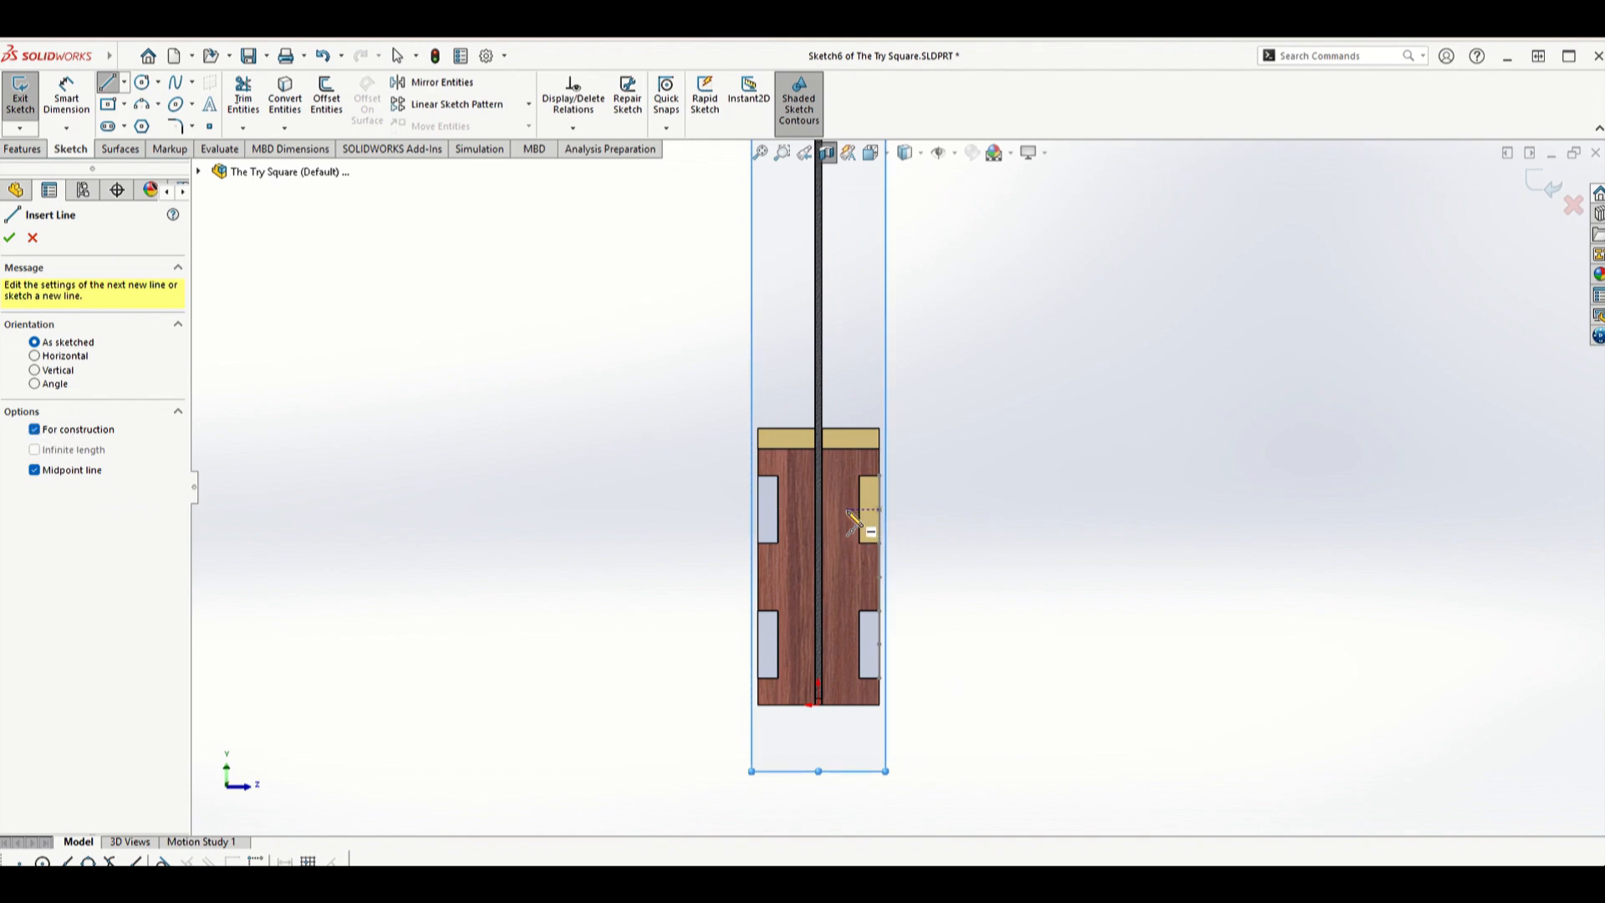
{"action": "scroll", "coordinate": [823, 520], "scroll_direction": "down", "scroll_amount": 3}
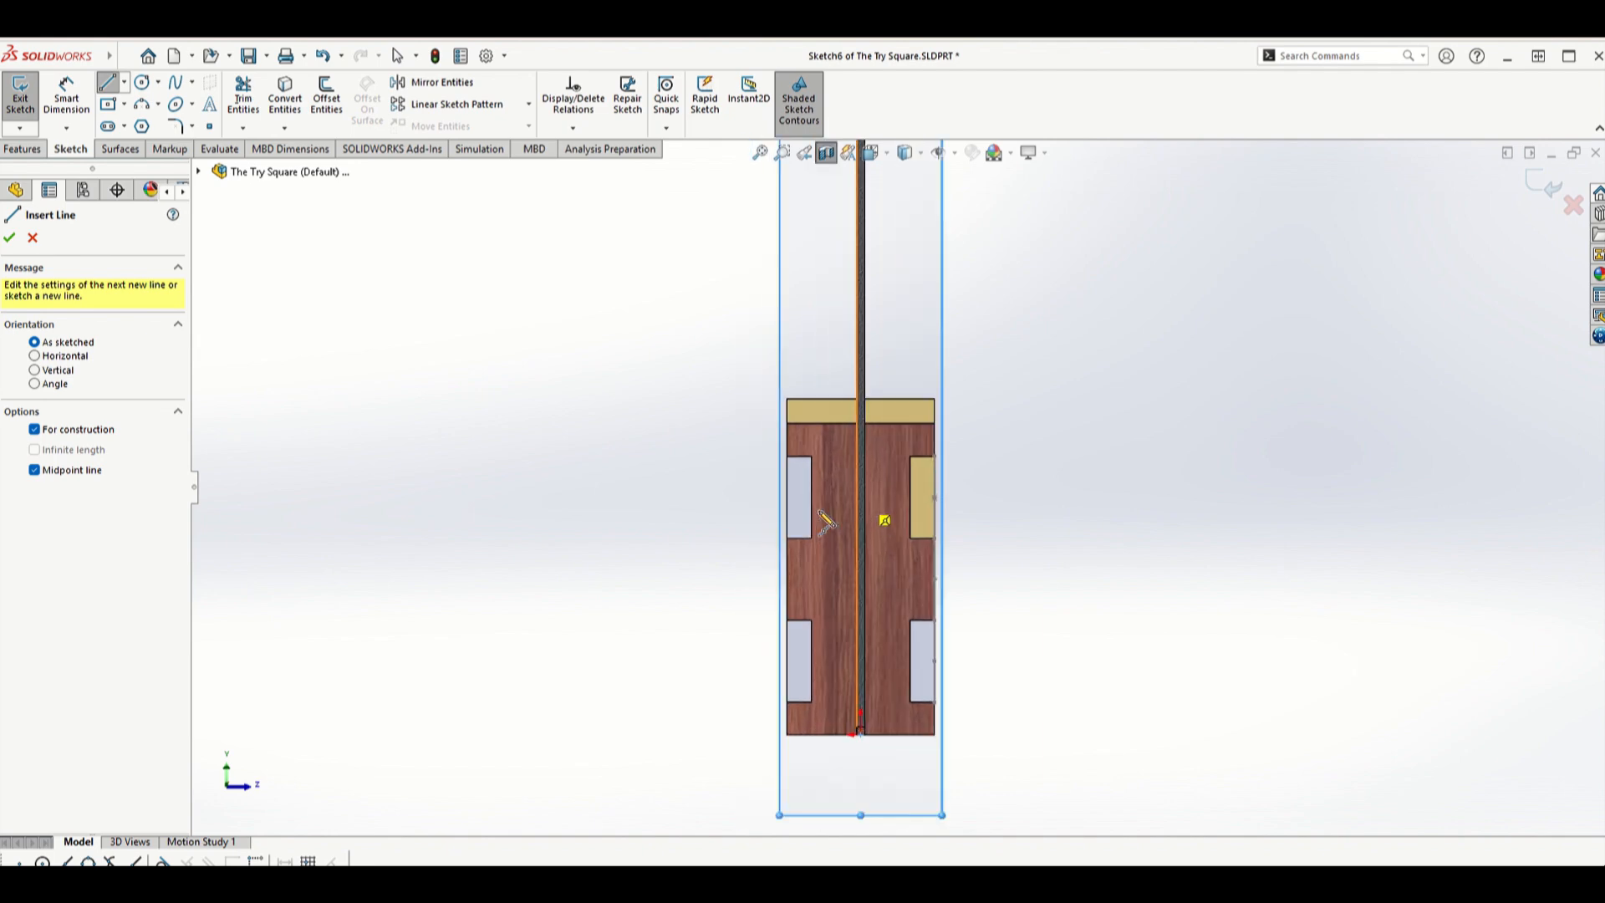
{"action": "scroll", "coordinate": [865, 516], "scroll_direction": "down", "scroll_amount": 3}
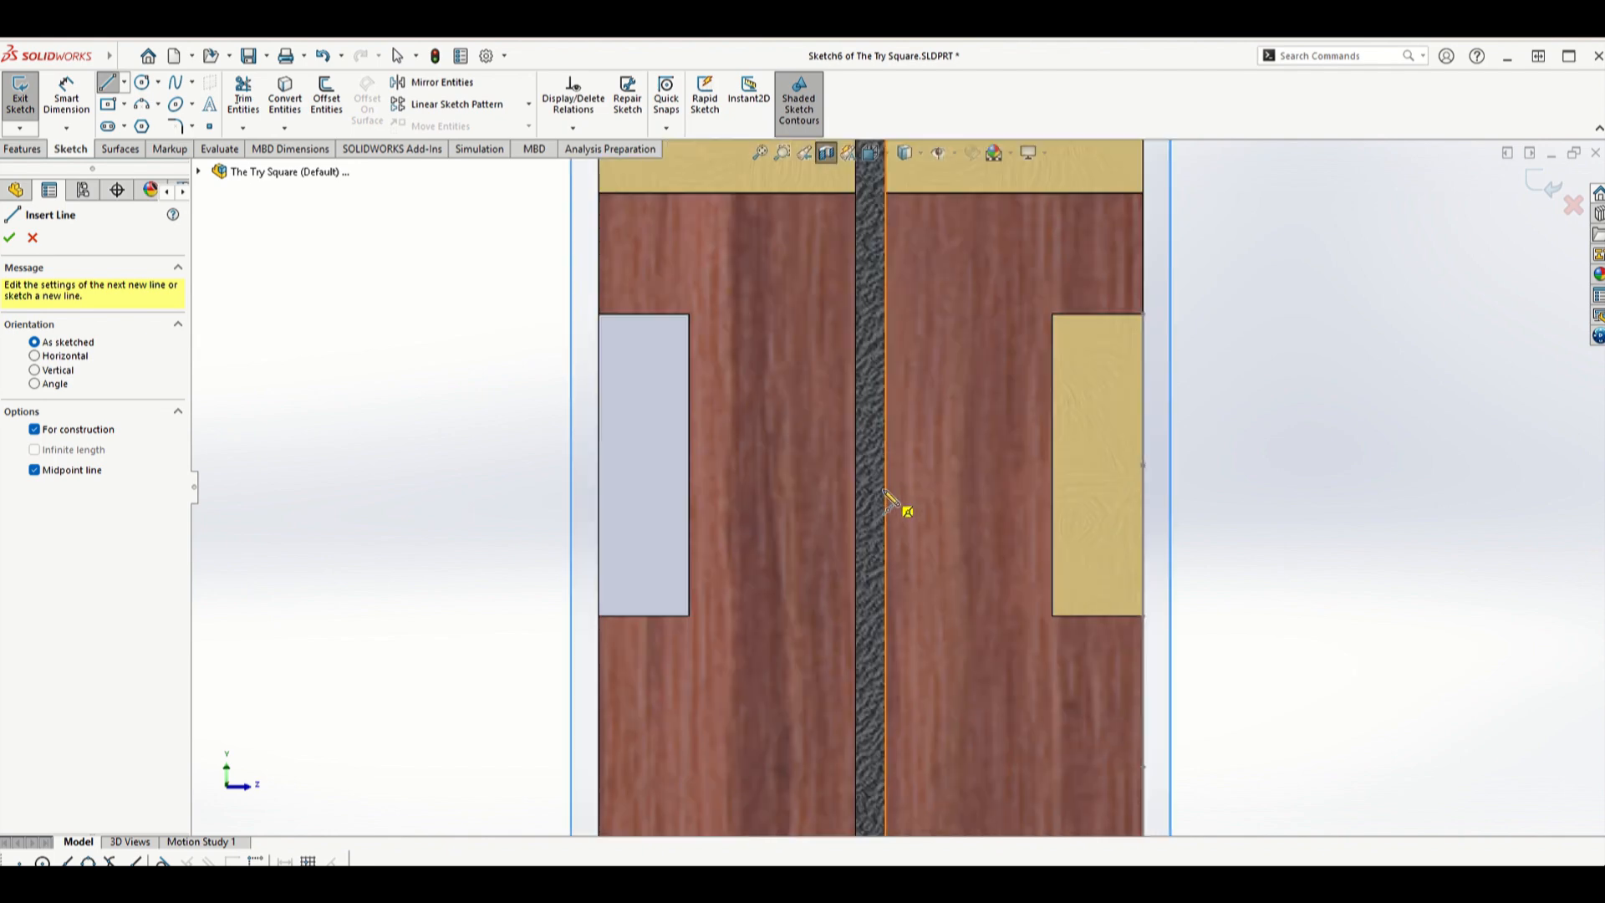
{"action": "left_click", "coordinate": [1143, 465]}
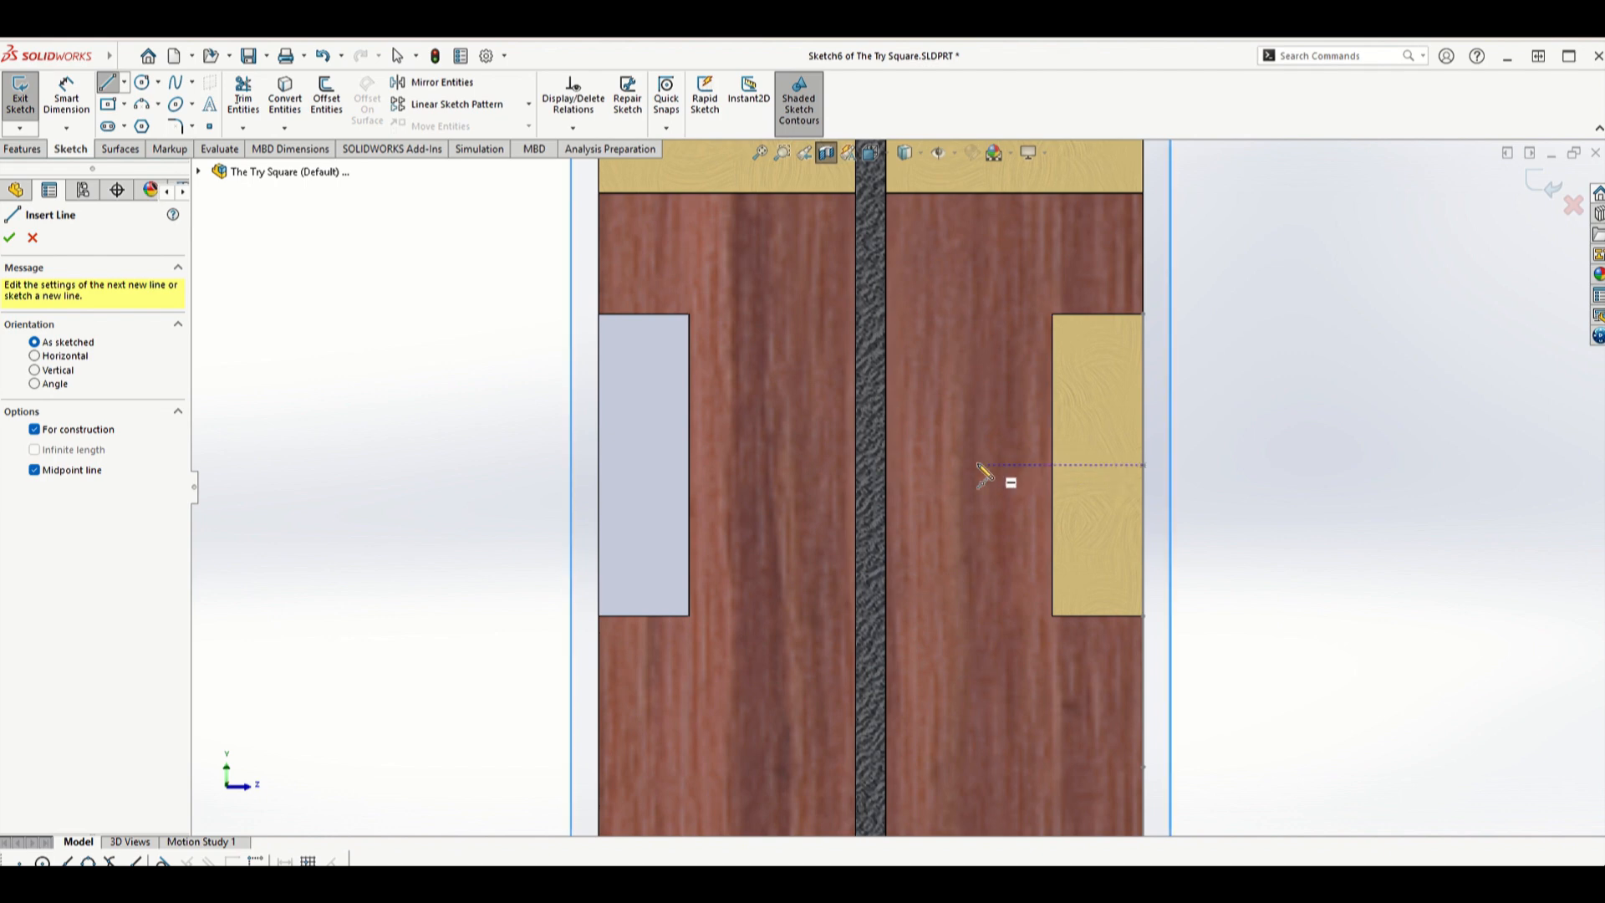
{"action": "left_click", "coordinate": [871, 468]}
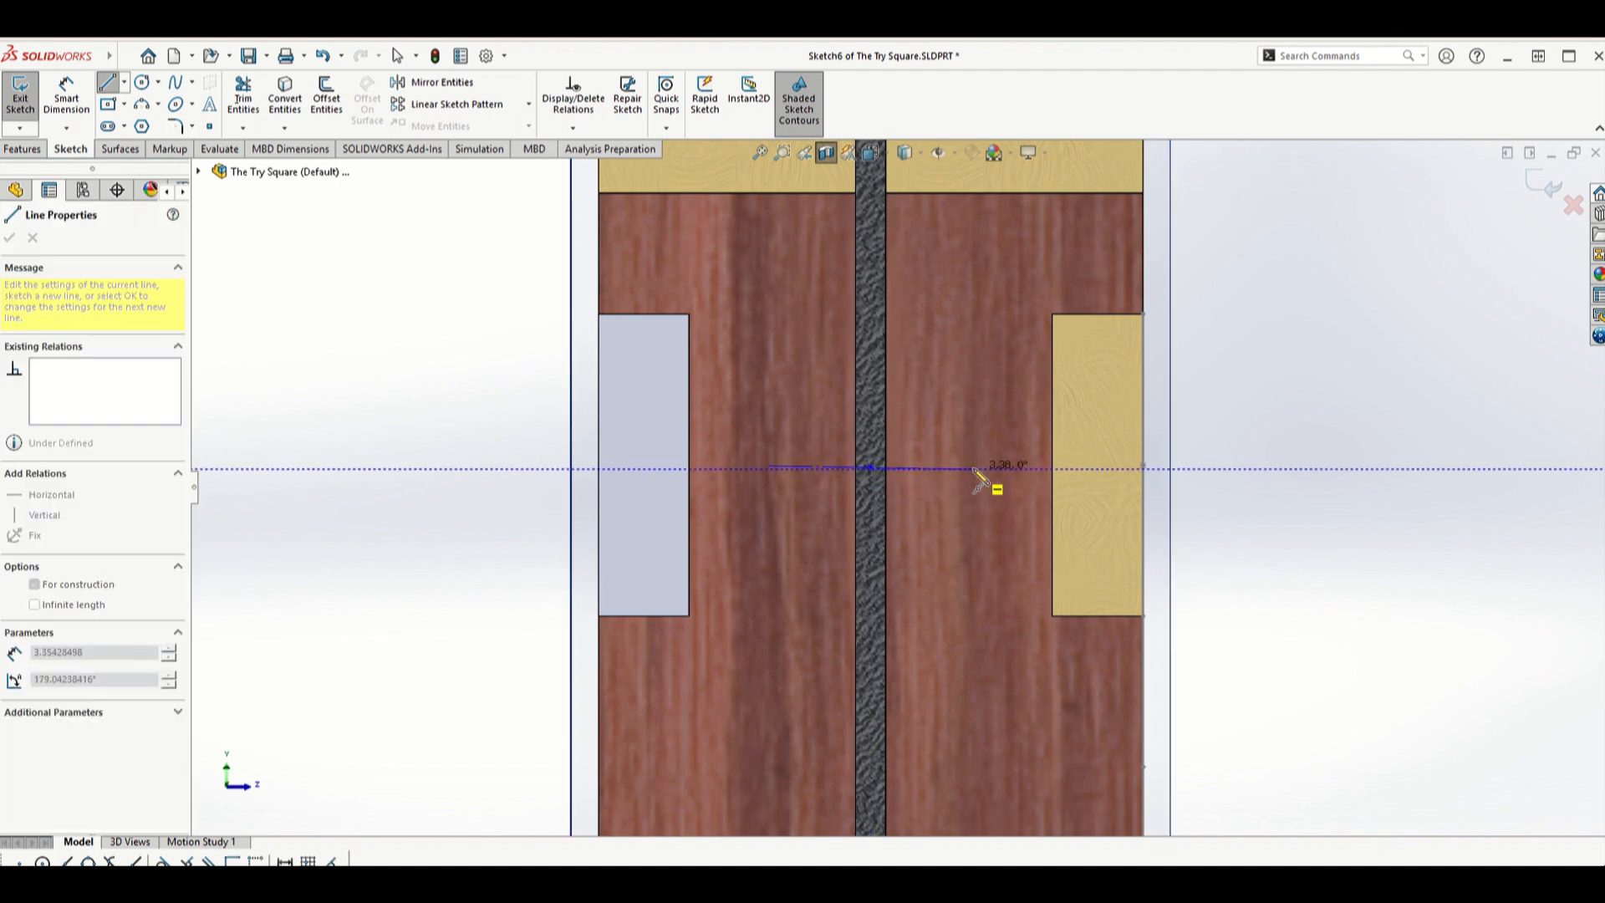
{"action": "left_click", "coordinate": [1257, 465]}
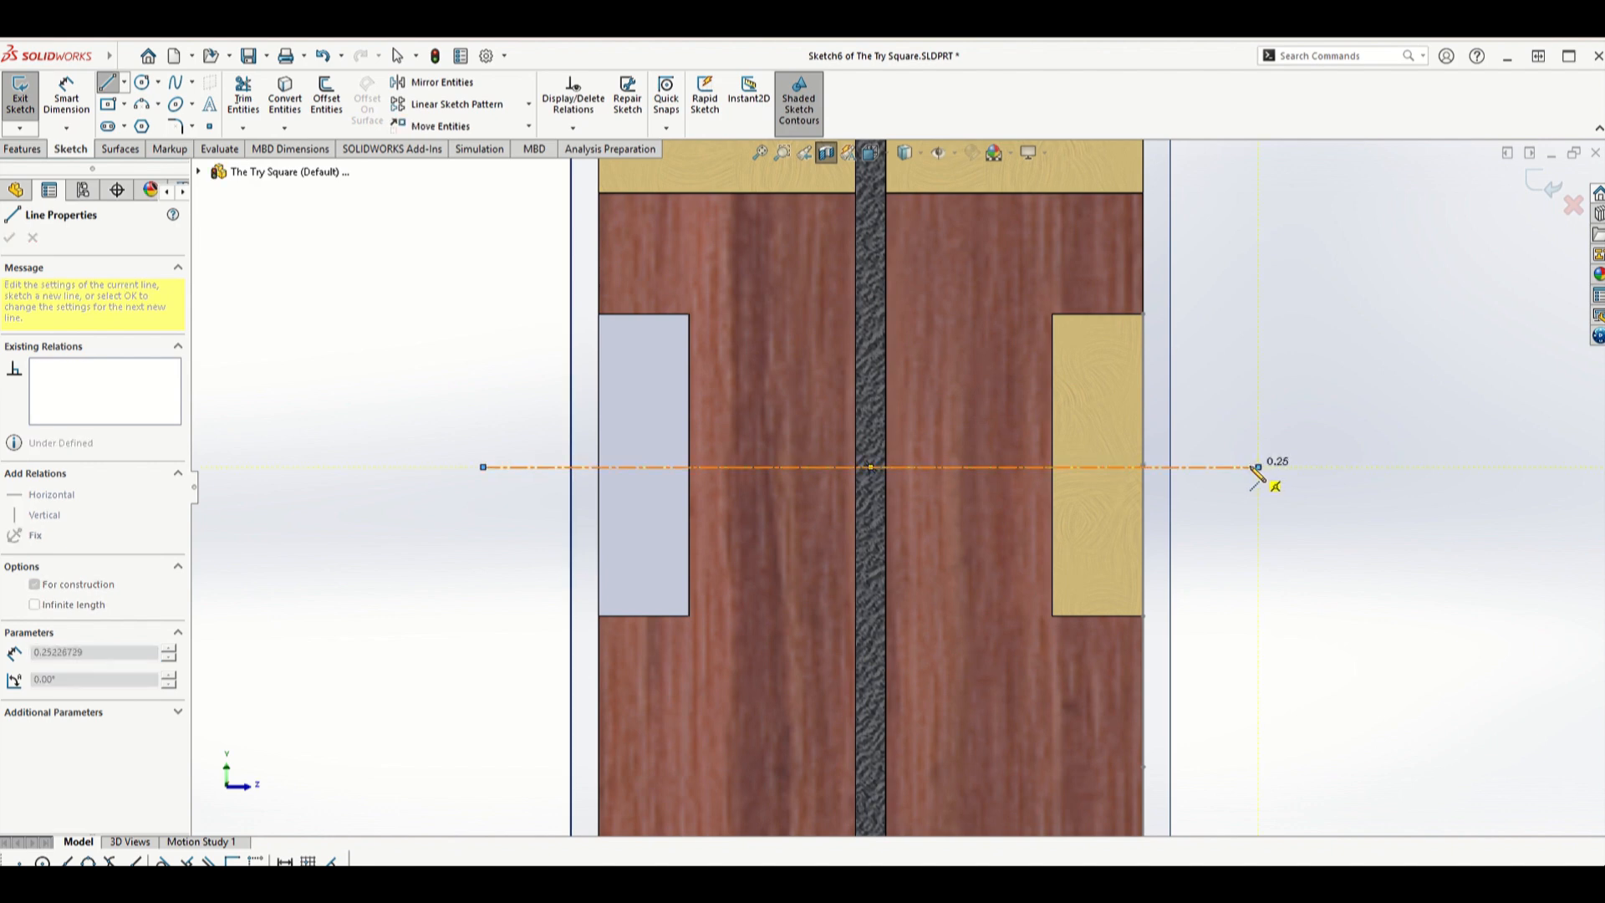
{"action": "key", "text": "Escape"}
- Add a Vertical relation between the construction line's midpoint and the origin, undoing the first mistaken relation between them
{"action": "scroll", "coordinate": [869, 494], "scroll_direction": "up", "scroll_amount": 3}
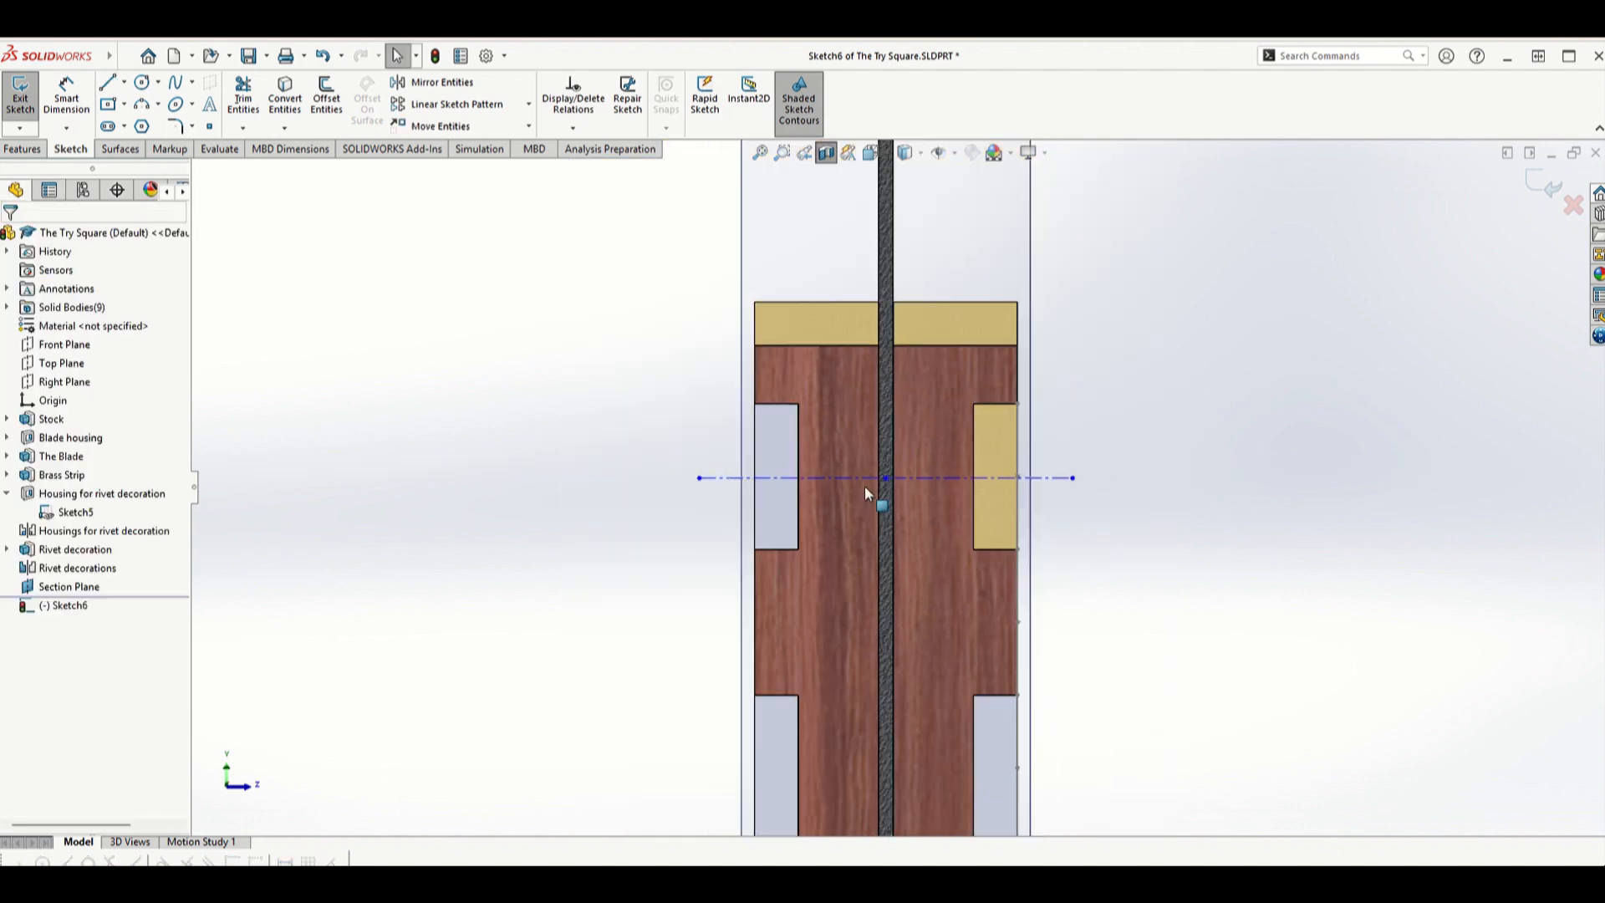
{"action": "scroll", "coordinate": [870, 491], "scroll_direction": "up", "scroll_amount": 3}
{"action": "left_click", "coordinate": [898, 485]}
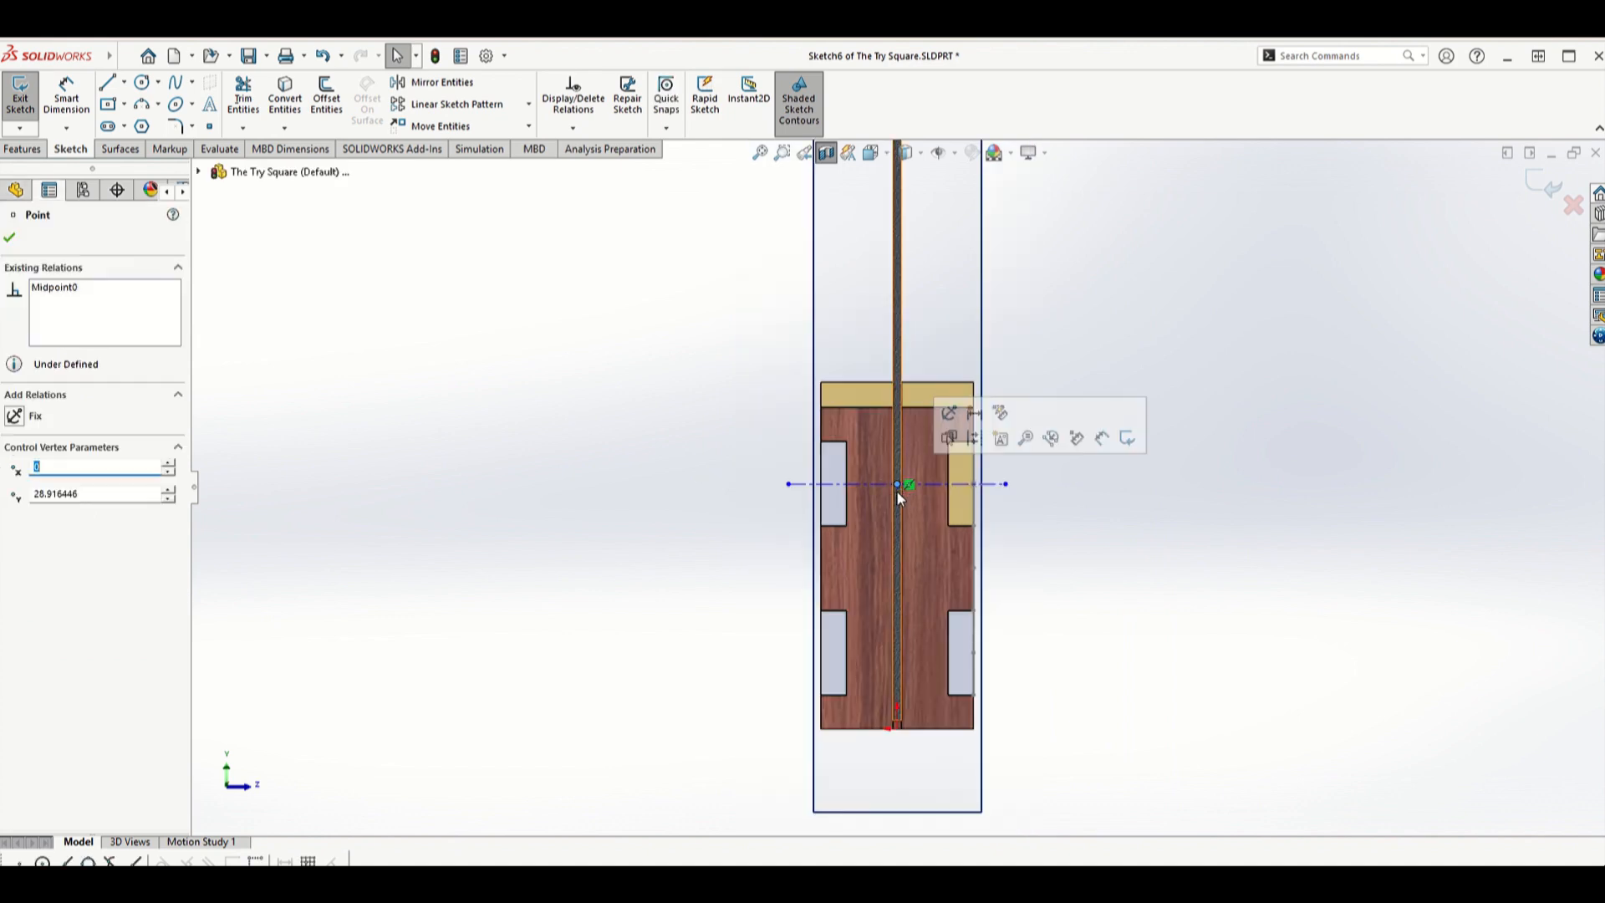
{"action": "scroll", "coordinate": [896, 730], "scroll_direction": "down", "scroll_amount": 3}
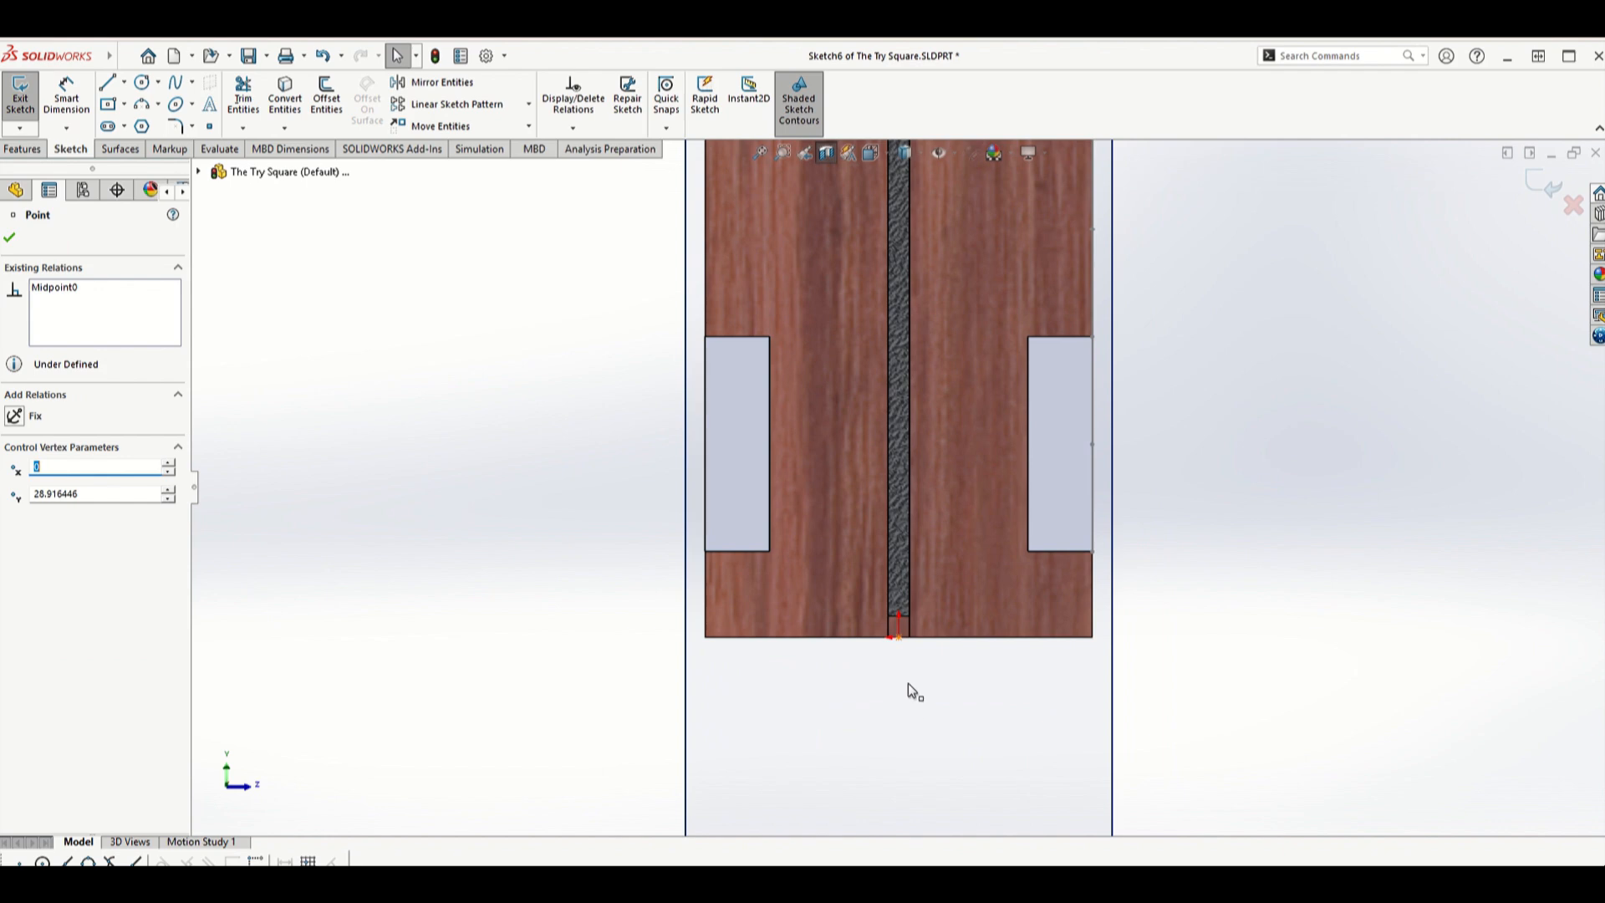
{"action": "left_click", "coordinate": [900, 638], "text": "ctrl"}
{"action": "left_click", "coordinate": [1001, 568]}
{"action": "left_click", "coordinate": [1192, 461]}
{"action": "scroll", "coordinate": [1153, 460], "scroll_direction": "up", "scroll_amount": 4}
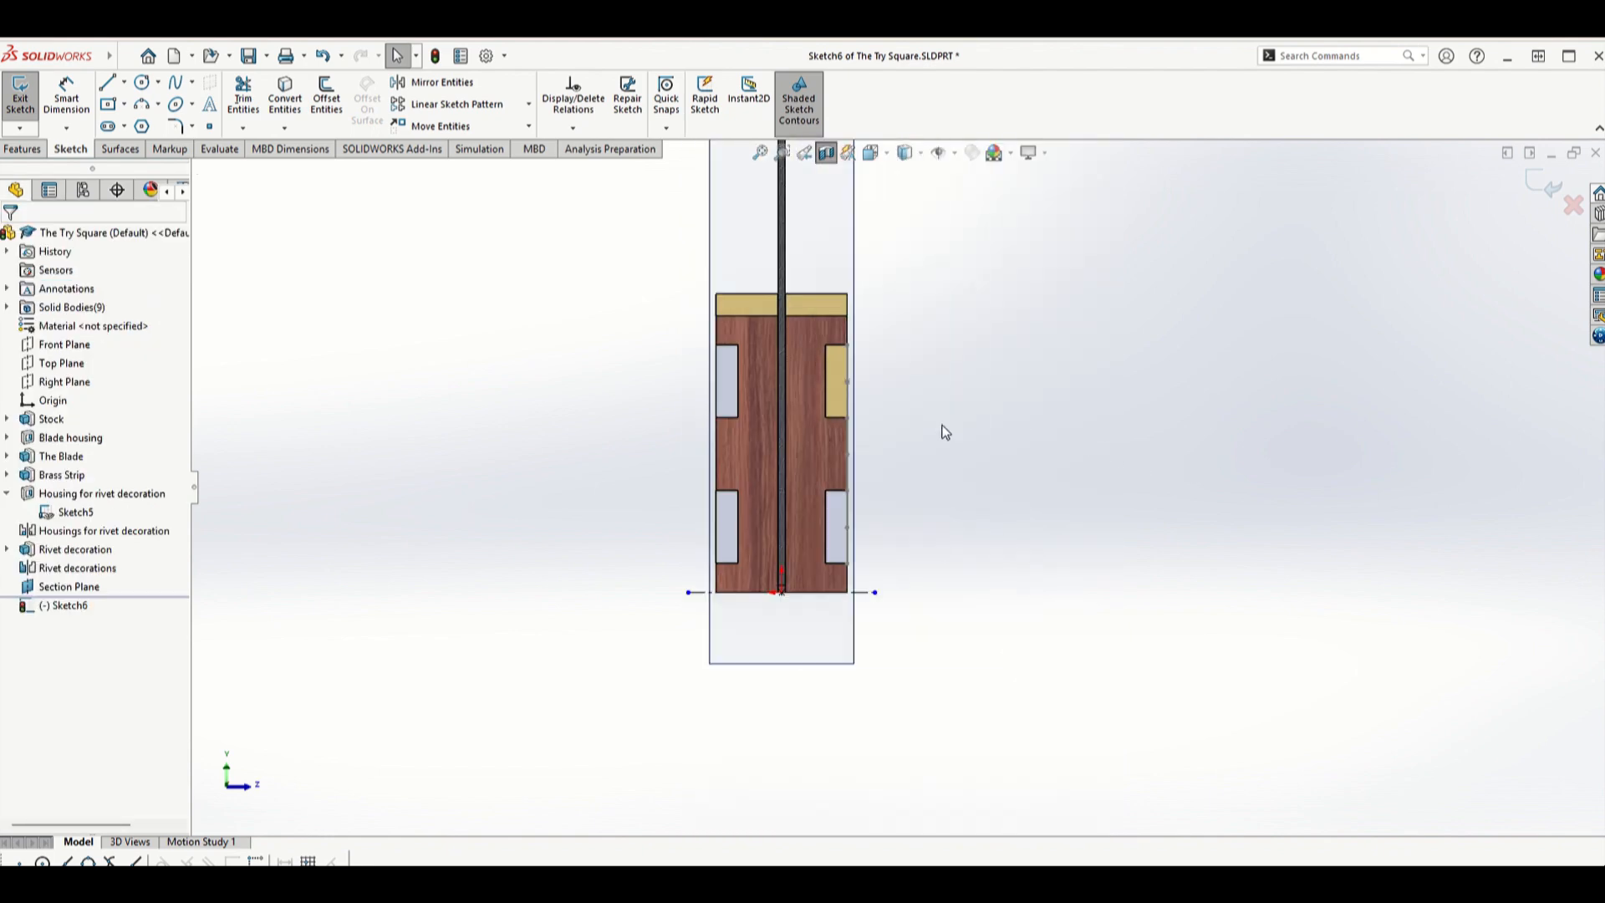
{"action": "scroll", "coordinate": [894, 439], "scroll_direction": "down", "scroll_amount": 1}
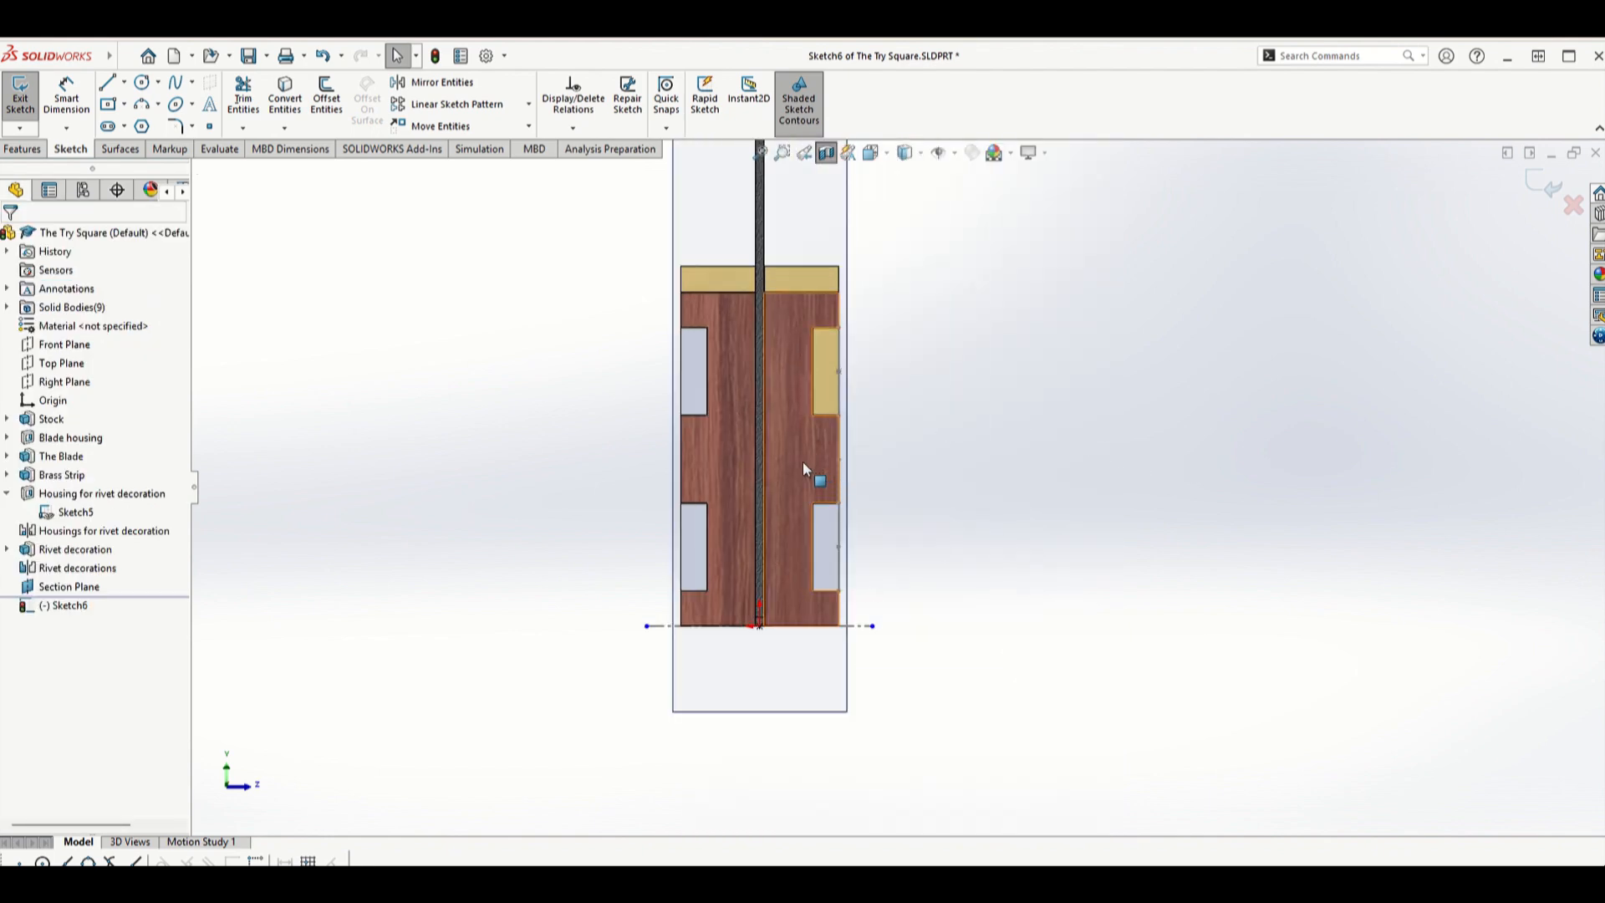
{"action": "key", "text": "ctrl+z"}
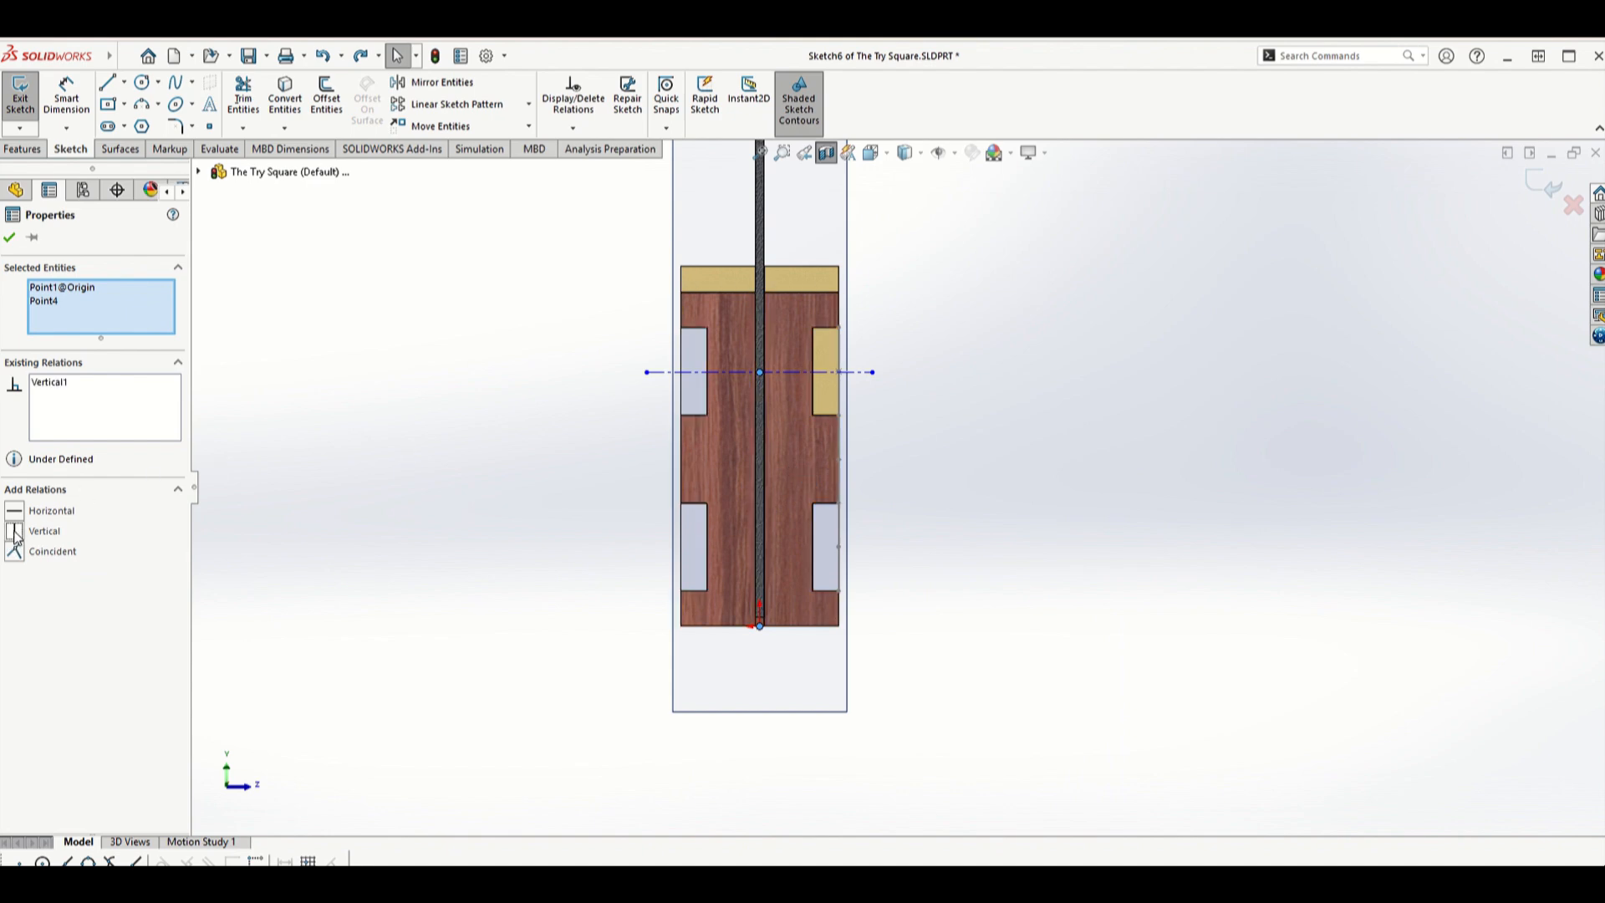
{"action": "left_click", "coordinate": [406, 439]}
- Dimension the horizontal construction line to a length of 30 mm
{"action": "scroll", "coordinate": [860, 345], "scroll_direction": "down", "scroll_amount": 3}
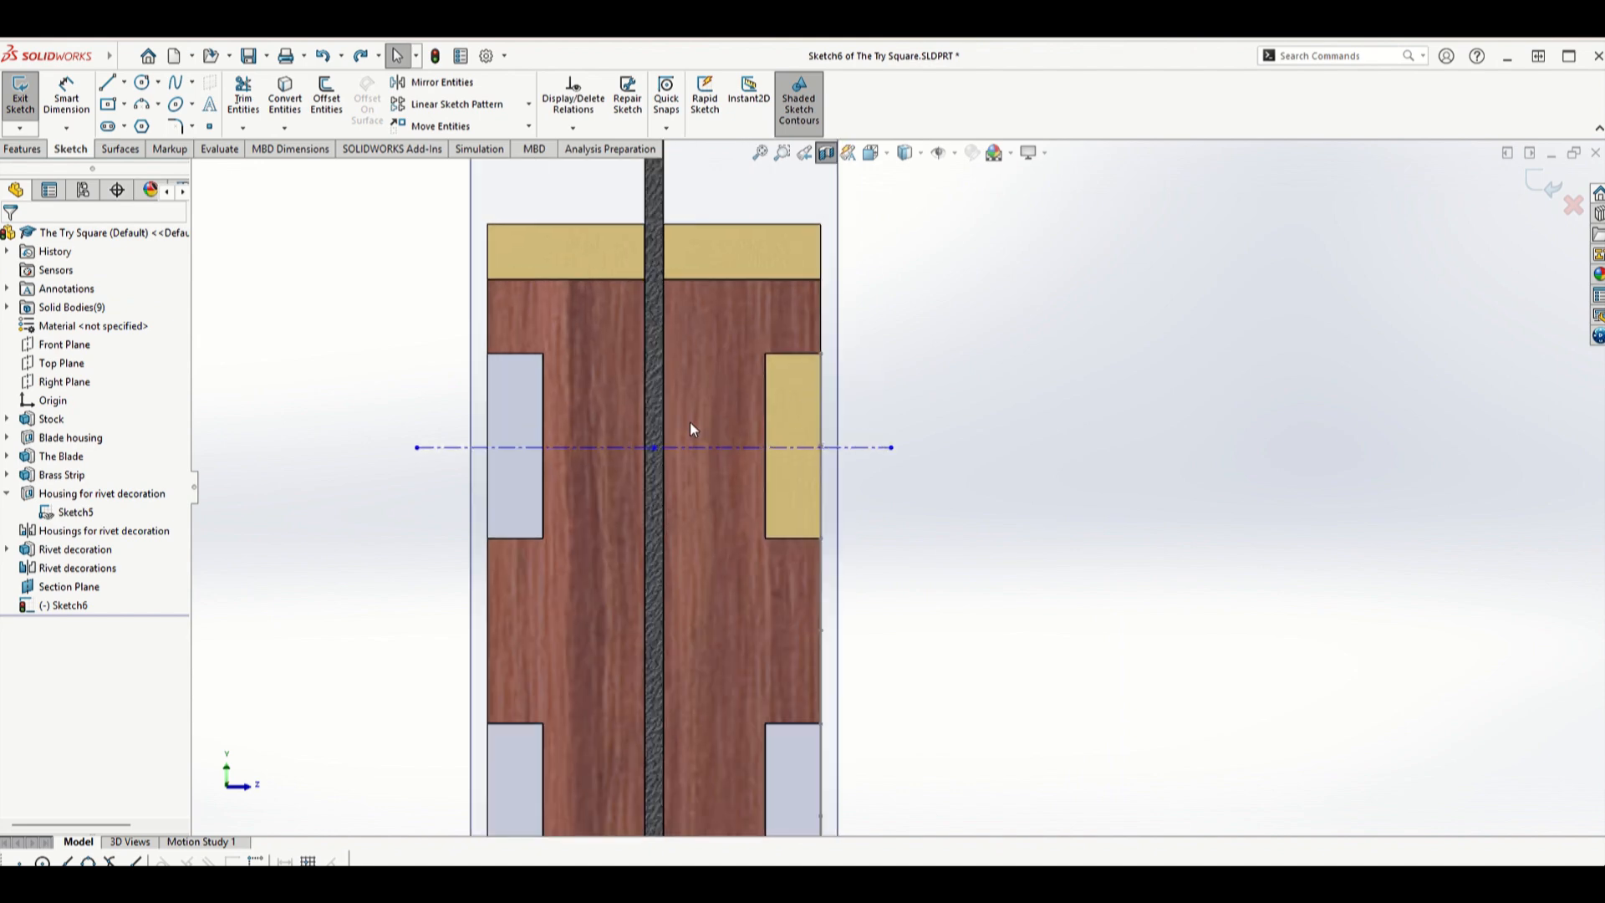
{"action": "left_click", "coordinate": [71, 106]}
{"action": "left_click", "coordinate": [604, 443]}
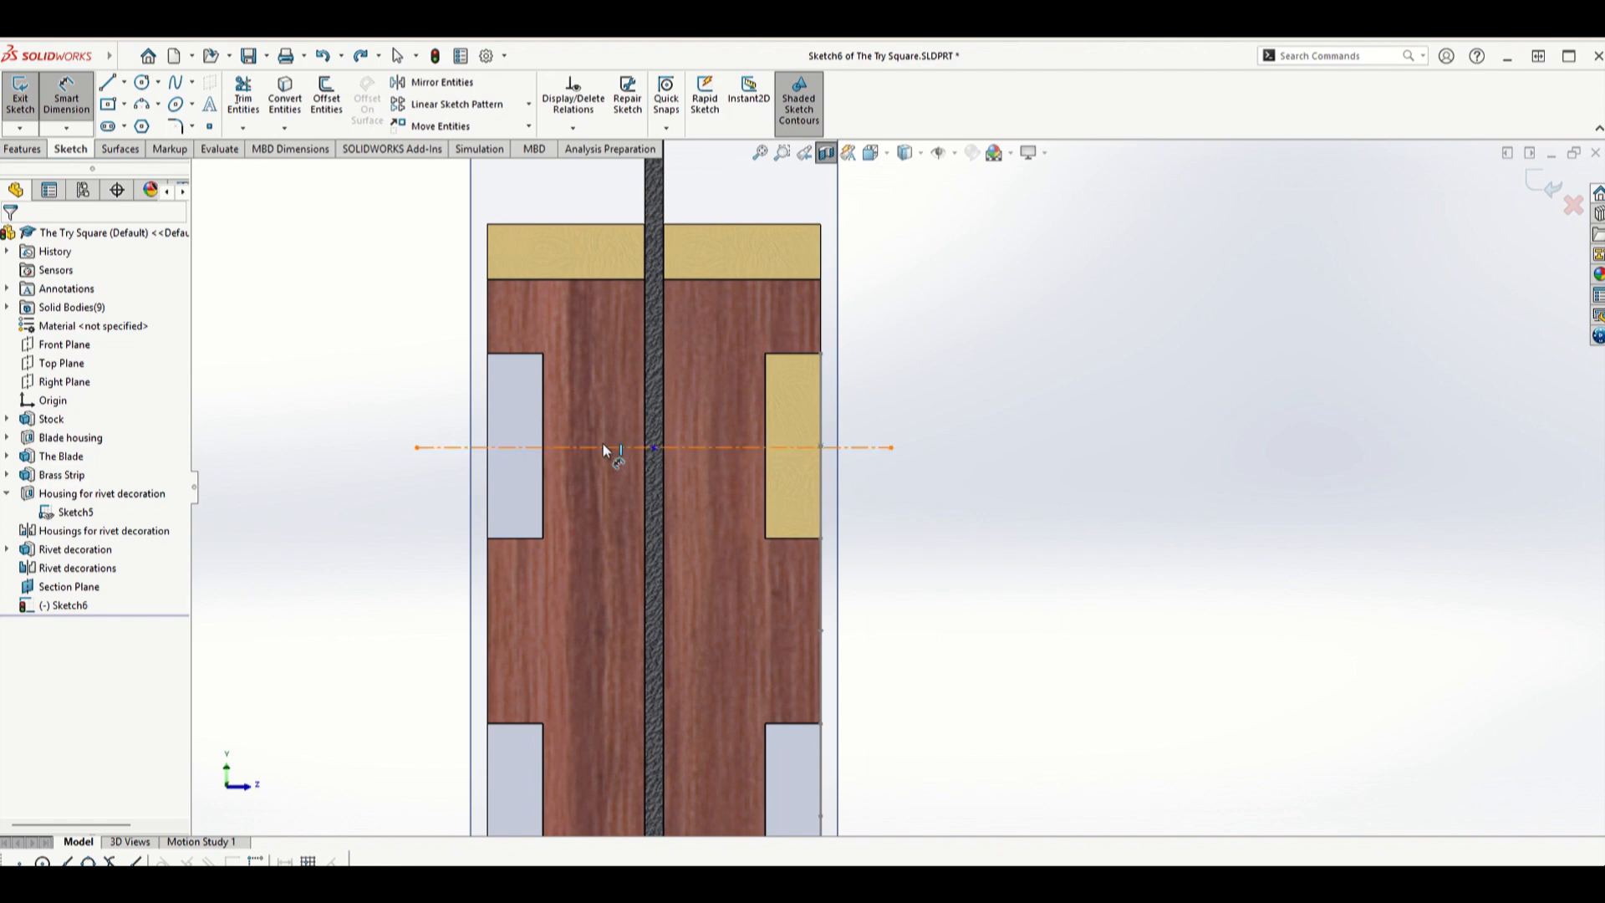
{"action": "left_click", "coordinate": [600, 418]}
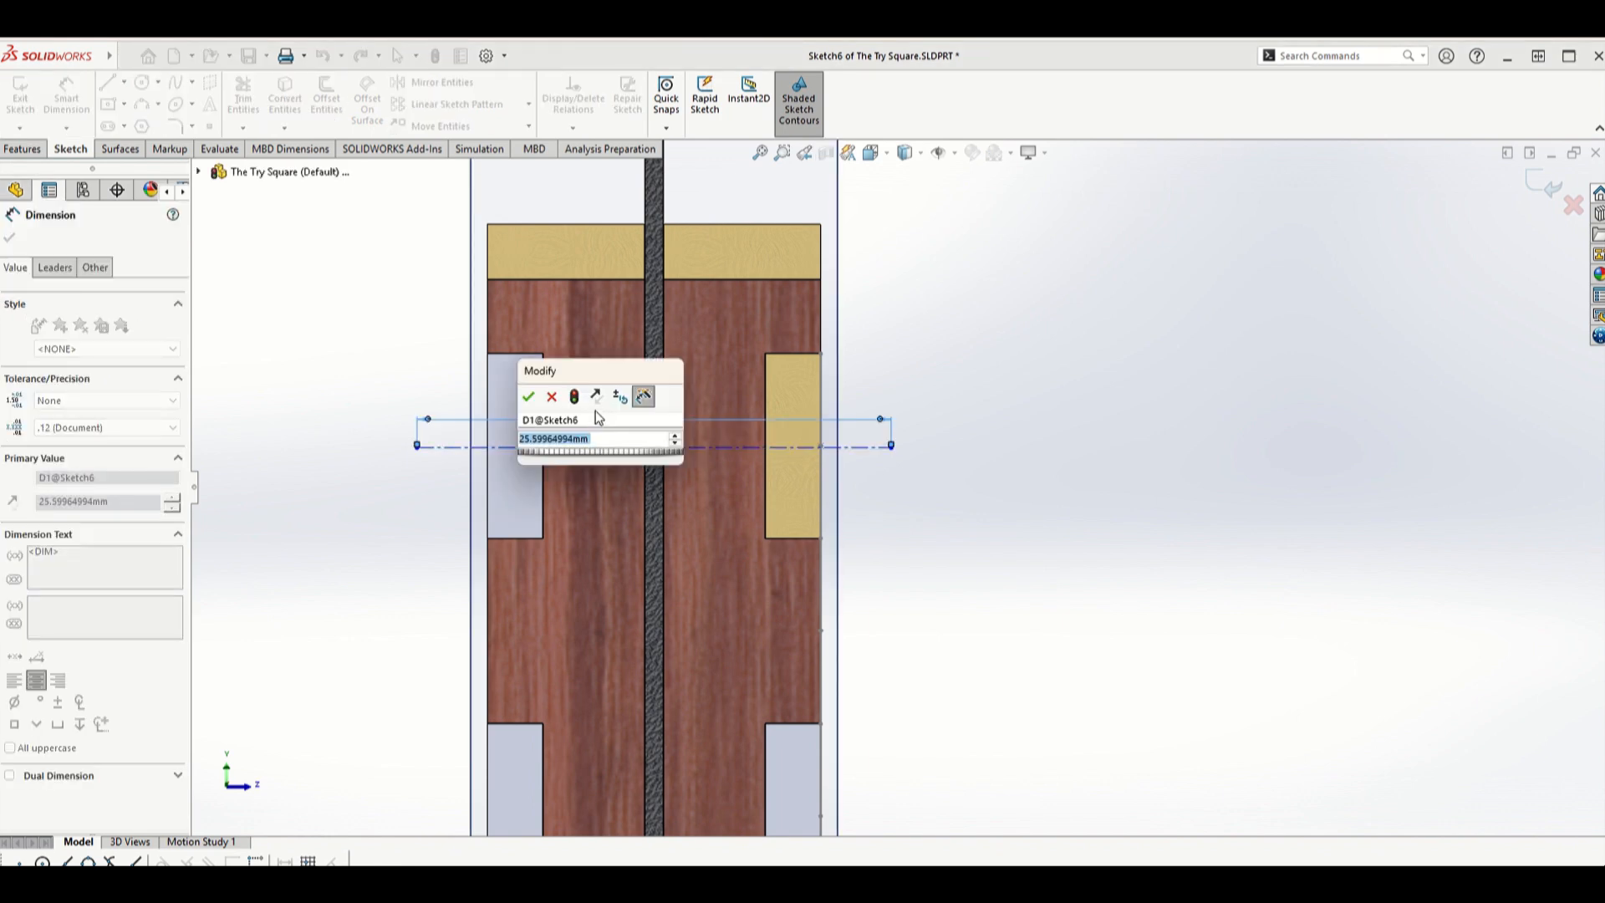
{"action": "type", "text": "30"}
{"action": "key", "text": "Return"}
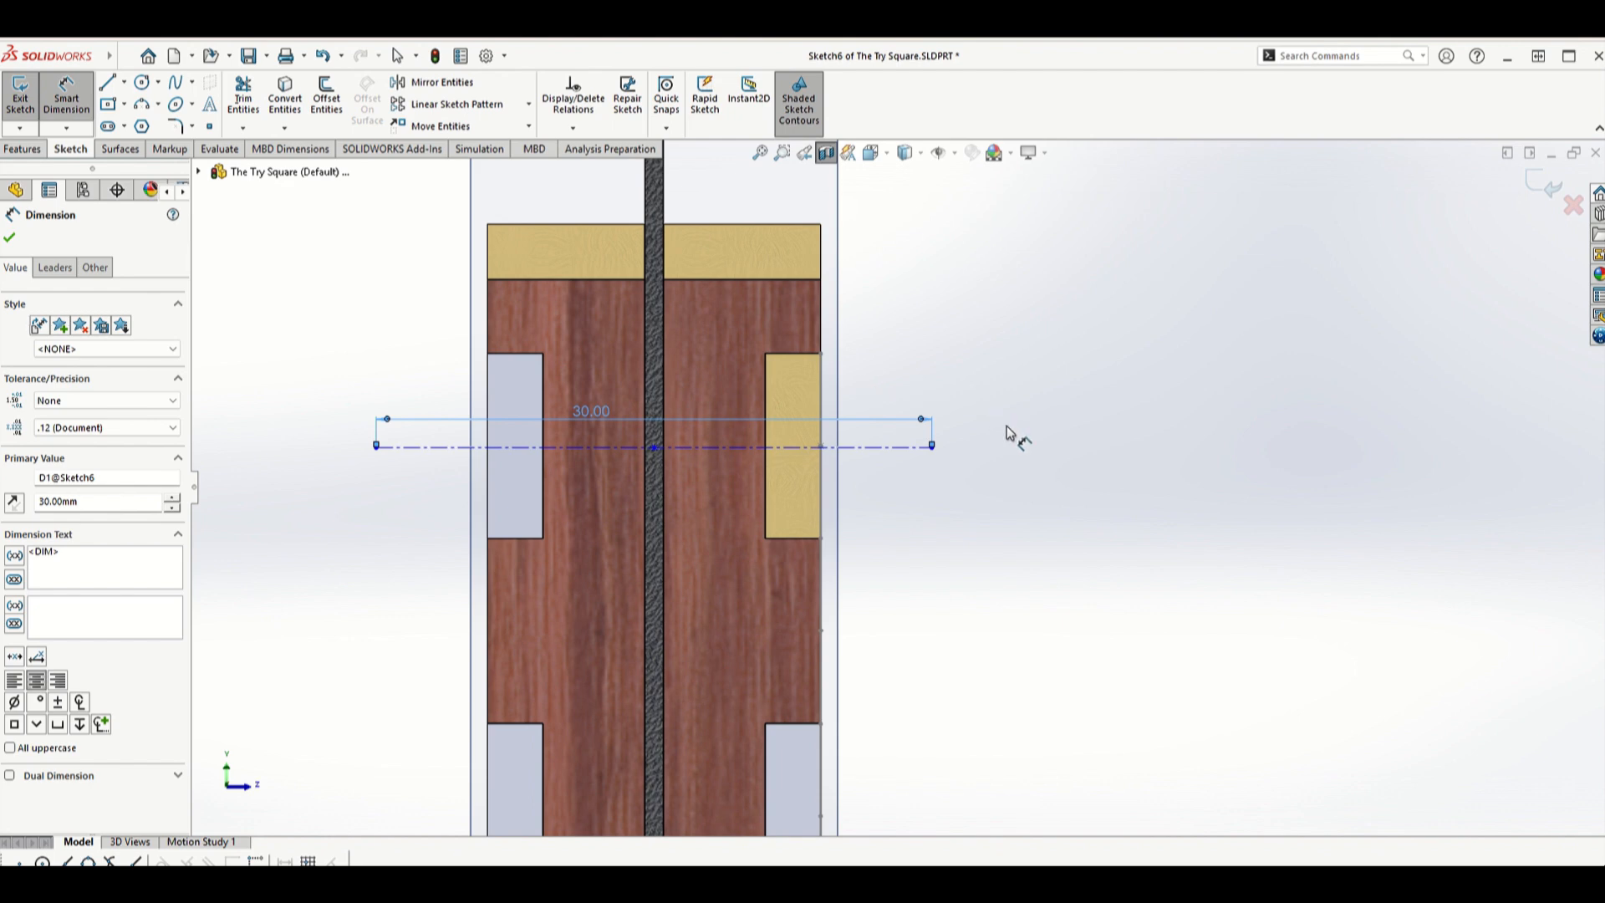
- Make the construction line coincident with the diamond sketch's corner point on the outer face of the upper brass decoration
{"action": "scroll", "coordinate": [670, 478], "scroll_direction": "up", "scroll_amount": 2}
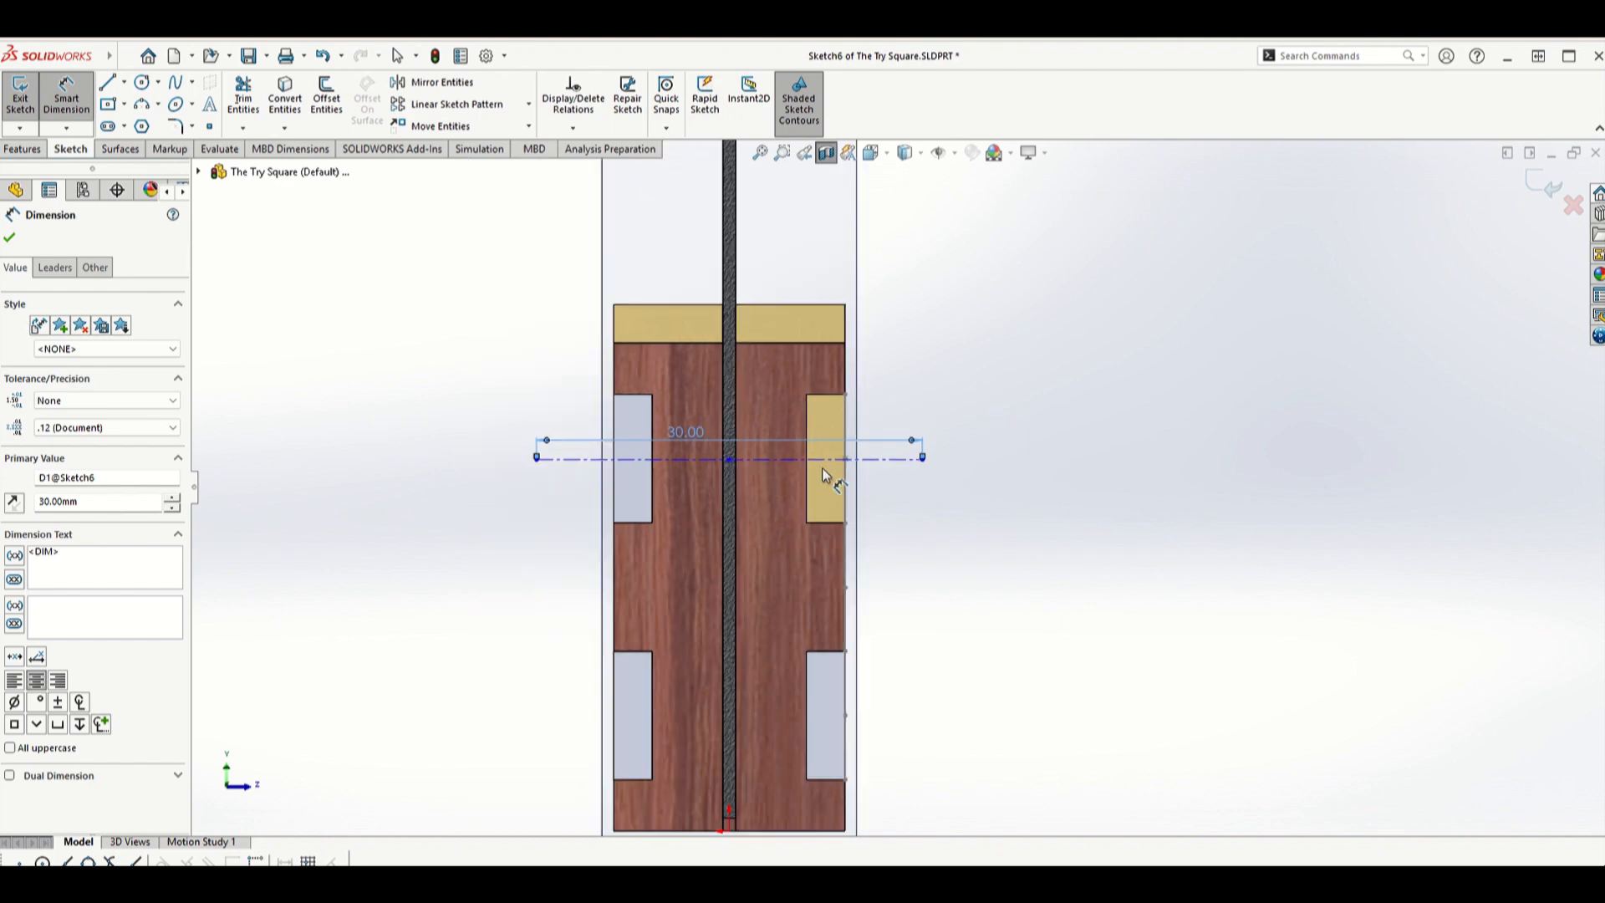
{"action": "scroll", "coordinate": [851, 465], "scroll_direction": "down", "scroll_amount": 5}
{"action": "key", "text": "Escape"}
{"action": "scroll", "coordinate": [861, 465], "scroll_direction": "down", "scroll_amount": 5}
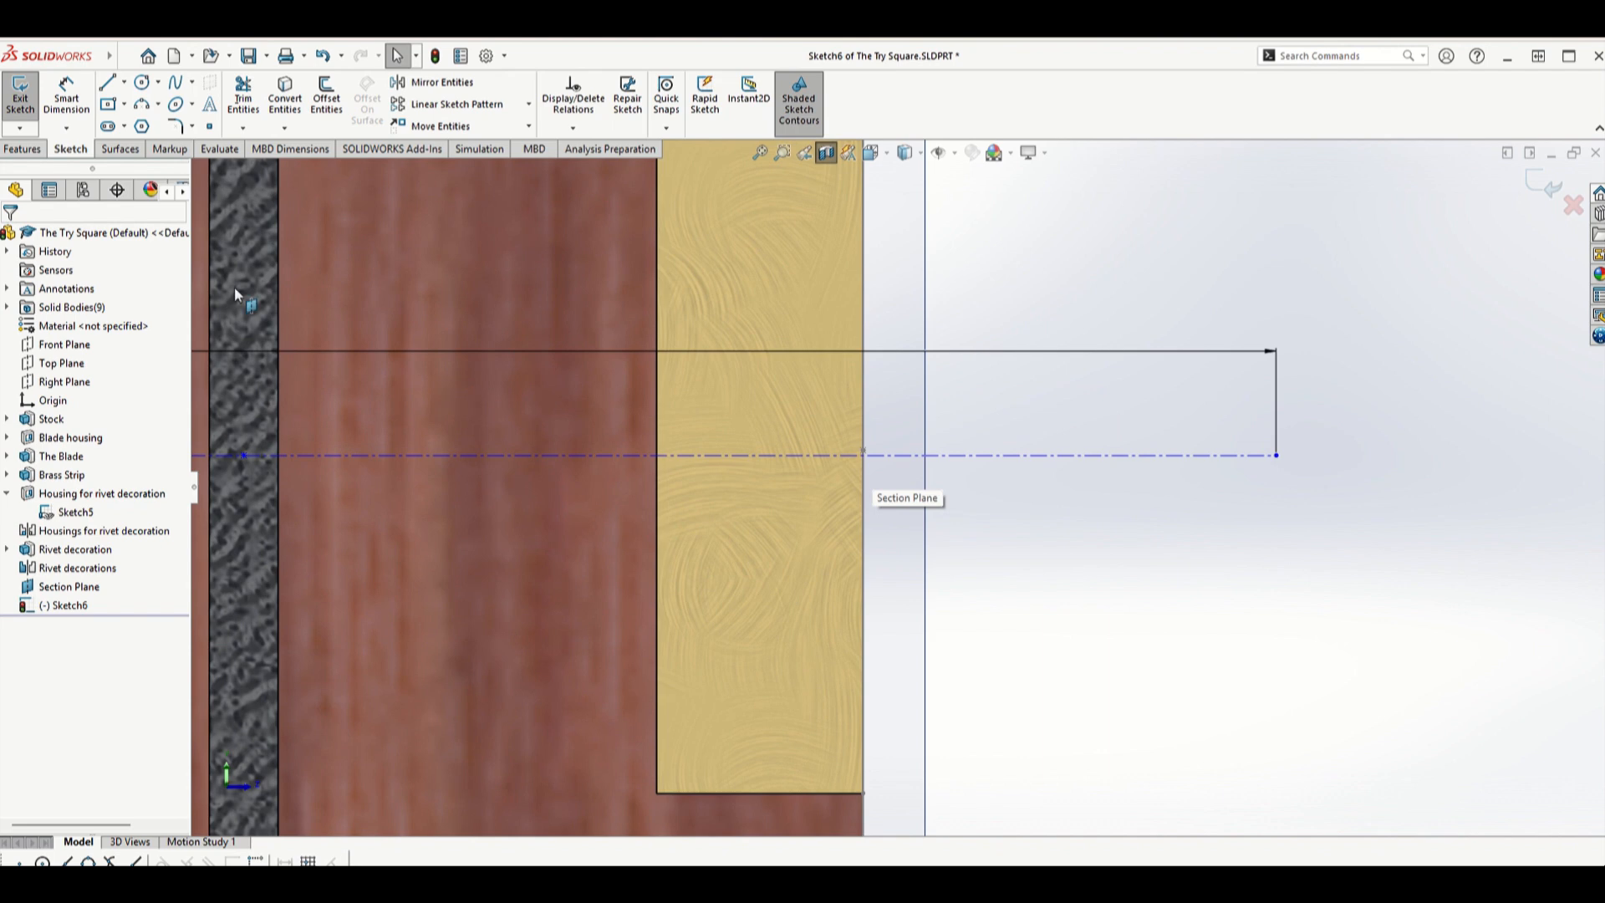
{"action": "left_click", "coordinate": [896, 456]}
{"action": "left_click", "coordinate": [866, 449], "text": "ctrl"}
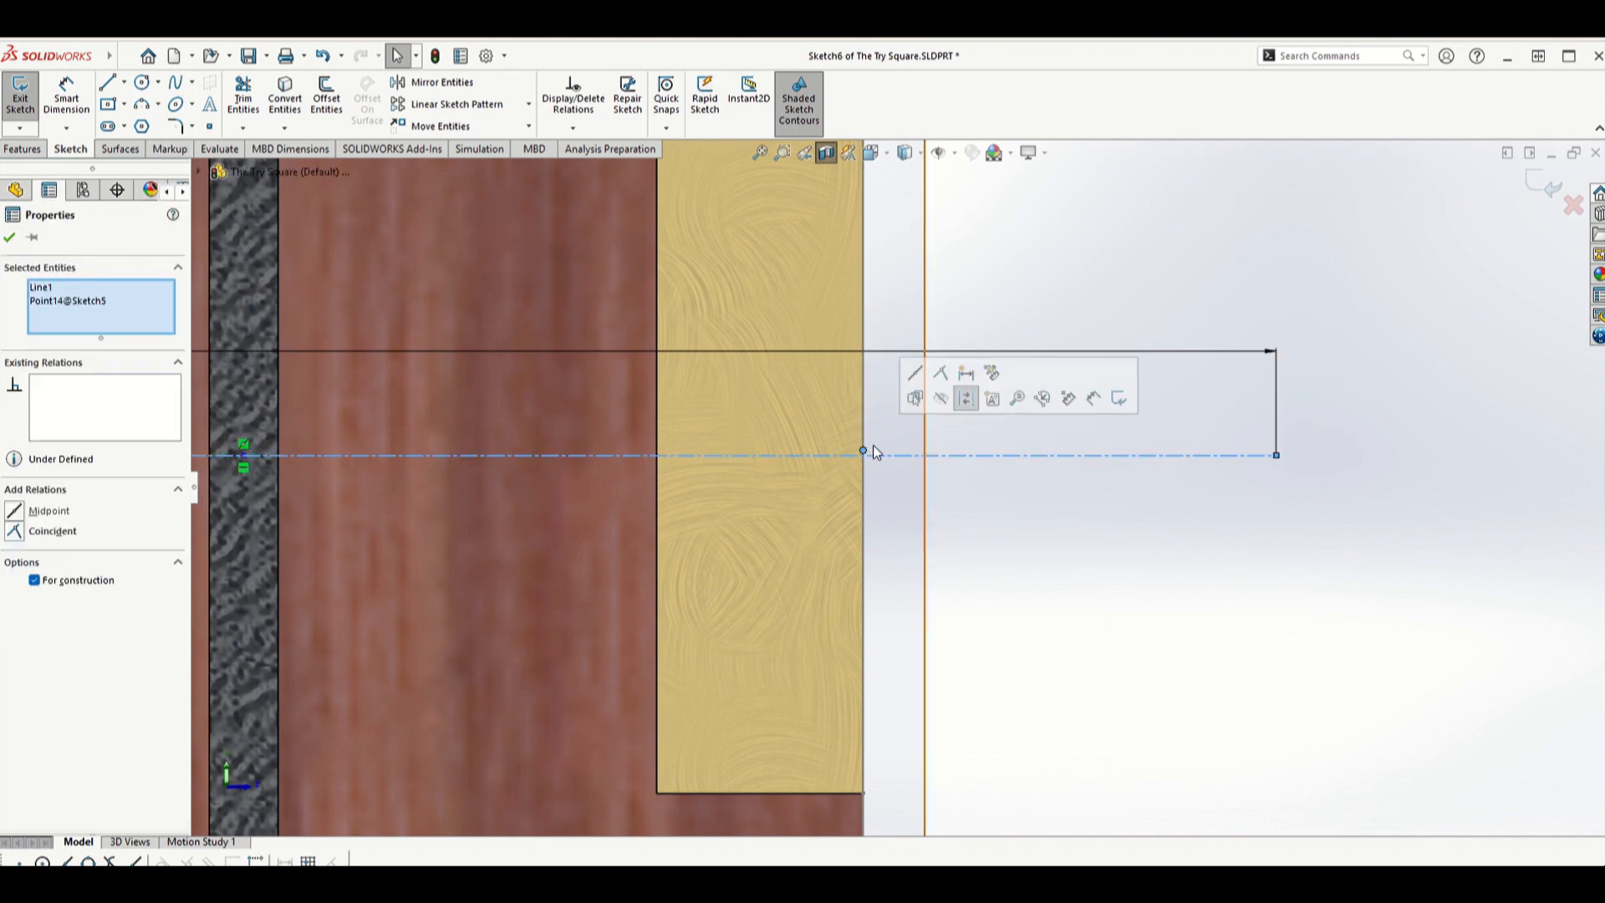
{"action": "left_click", "coordinate": [939, 390]}
{"action": "left_click", "coordinate": [1035, 554]}
{"action": "scroll", "coordinate": [1034, 553], "scroll_direction": "up", "scroll_amount": 6}
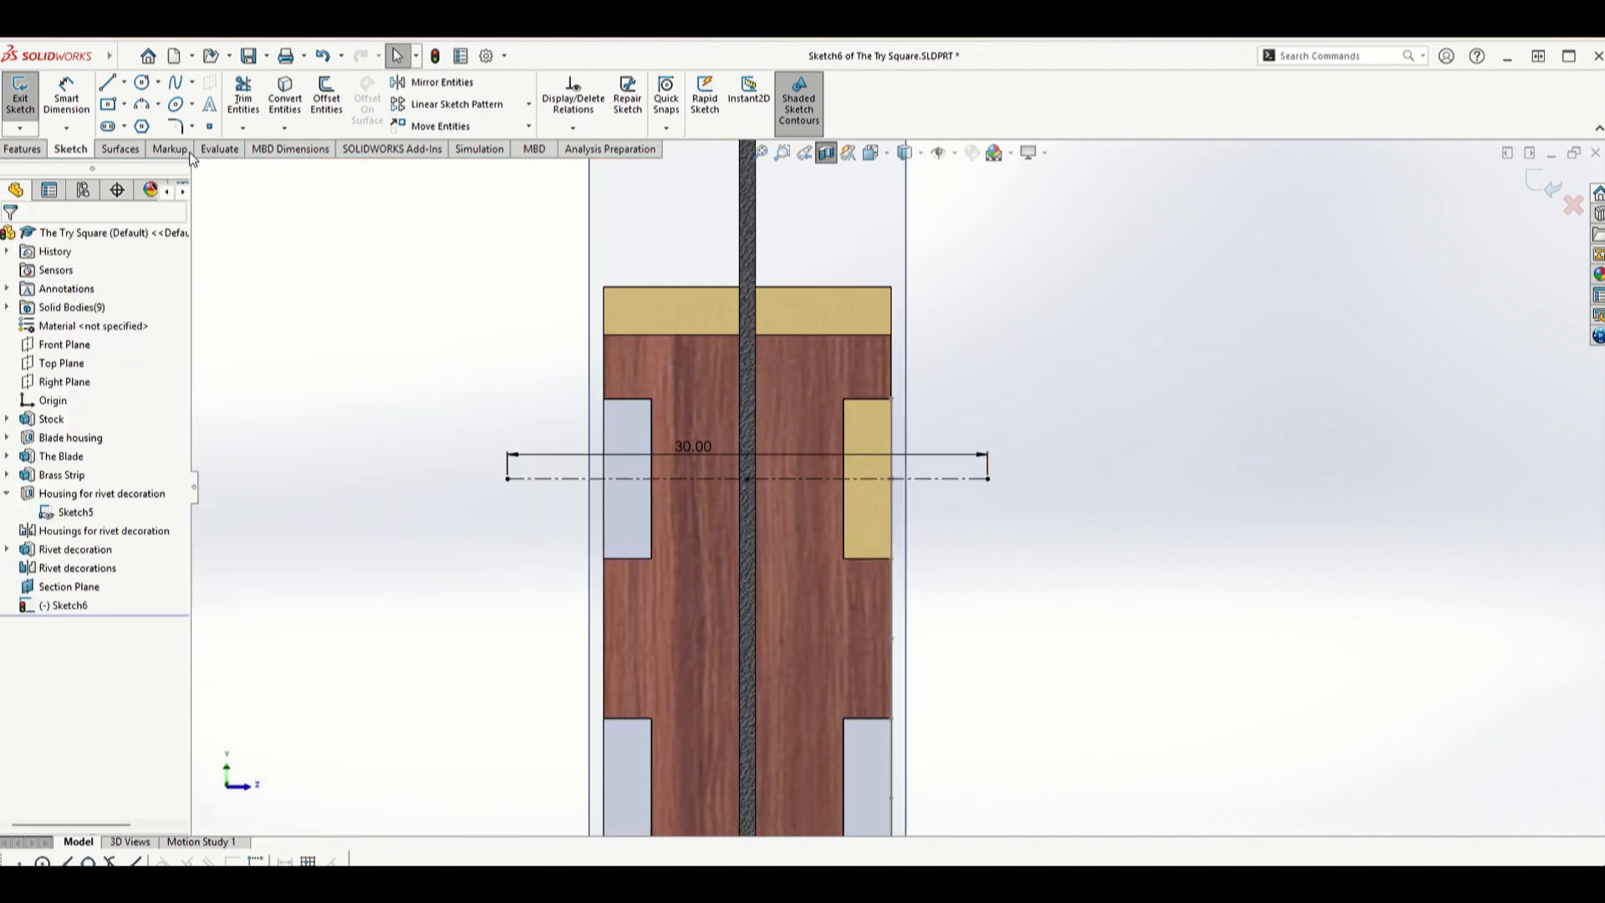
- Sketch a closed half-rivet profile above the construction line across the stock's width, with end heights about 3.4 and 3.8 mm and inward-sloping ends
{"action": "left_click", "coordinate": [112, 95]}
{"action": "scroll", "coordinate": [687, 461], "scroll_direction": "down", "scroll_amount": 5}
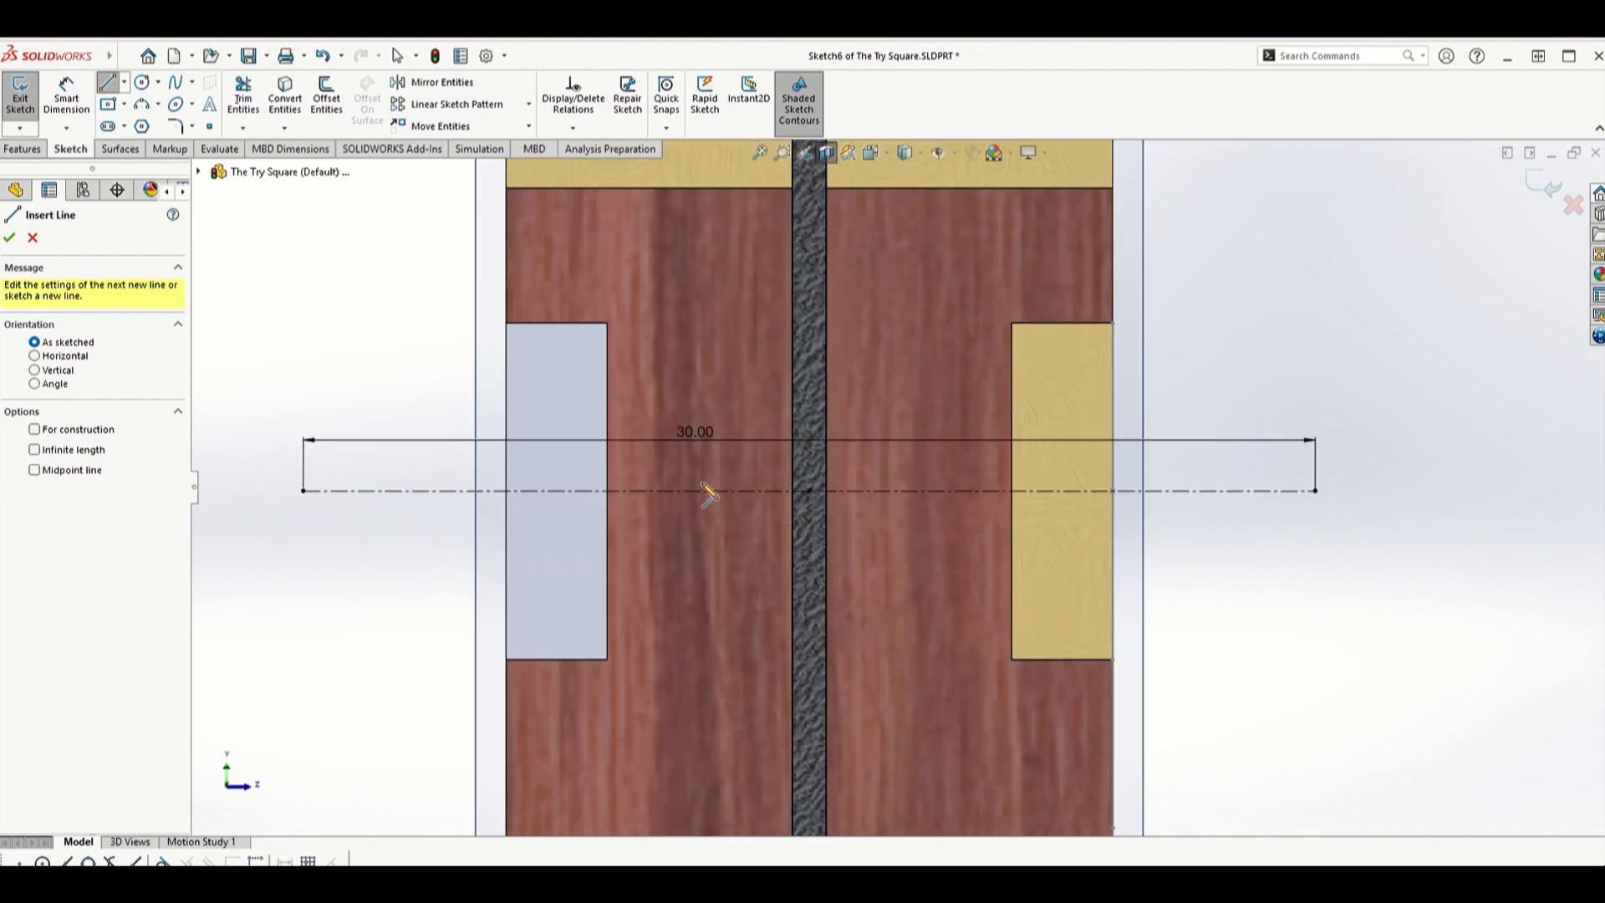
{"action": "left_click", "coordinate": [506, 491]}
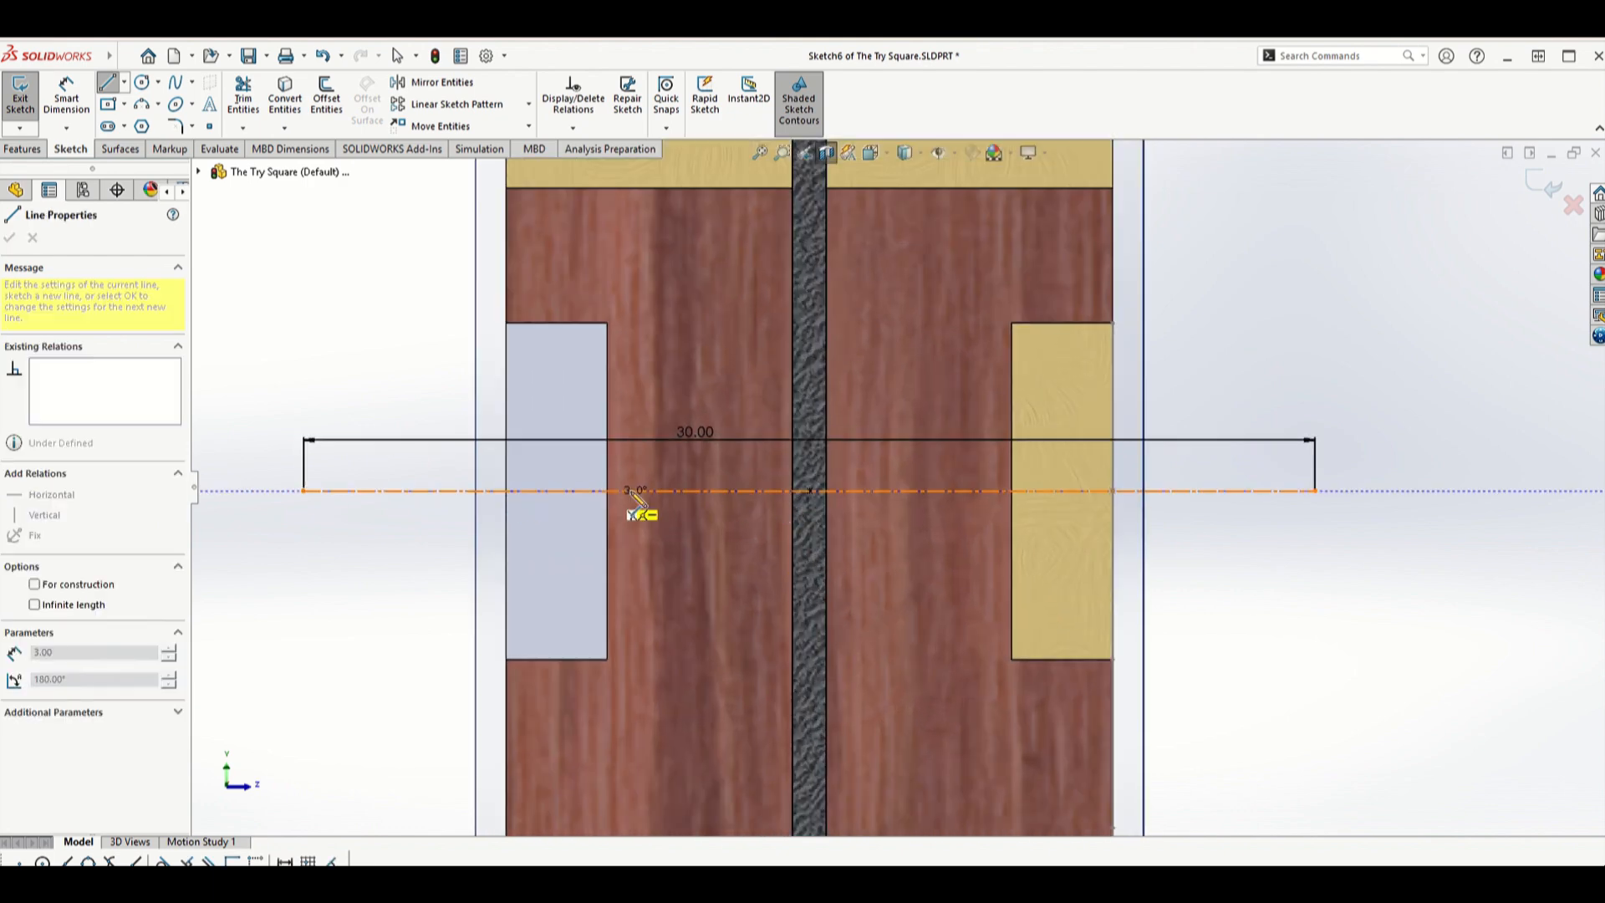
{"action": "left_click", "coordinate": [1112, 491]}
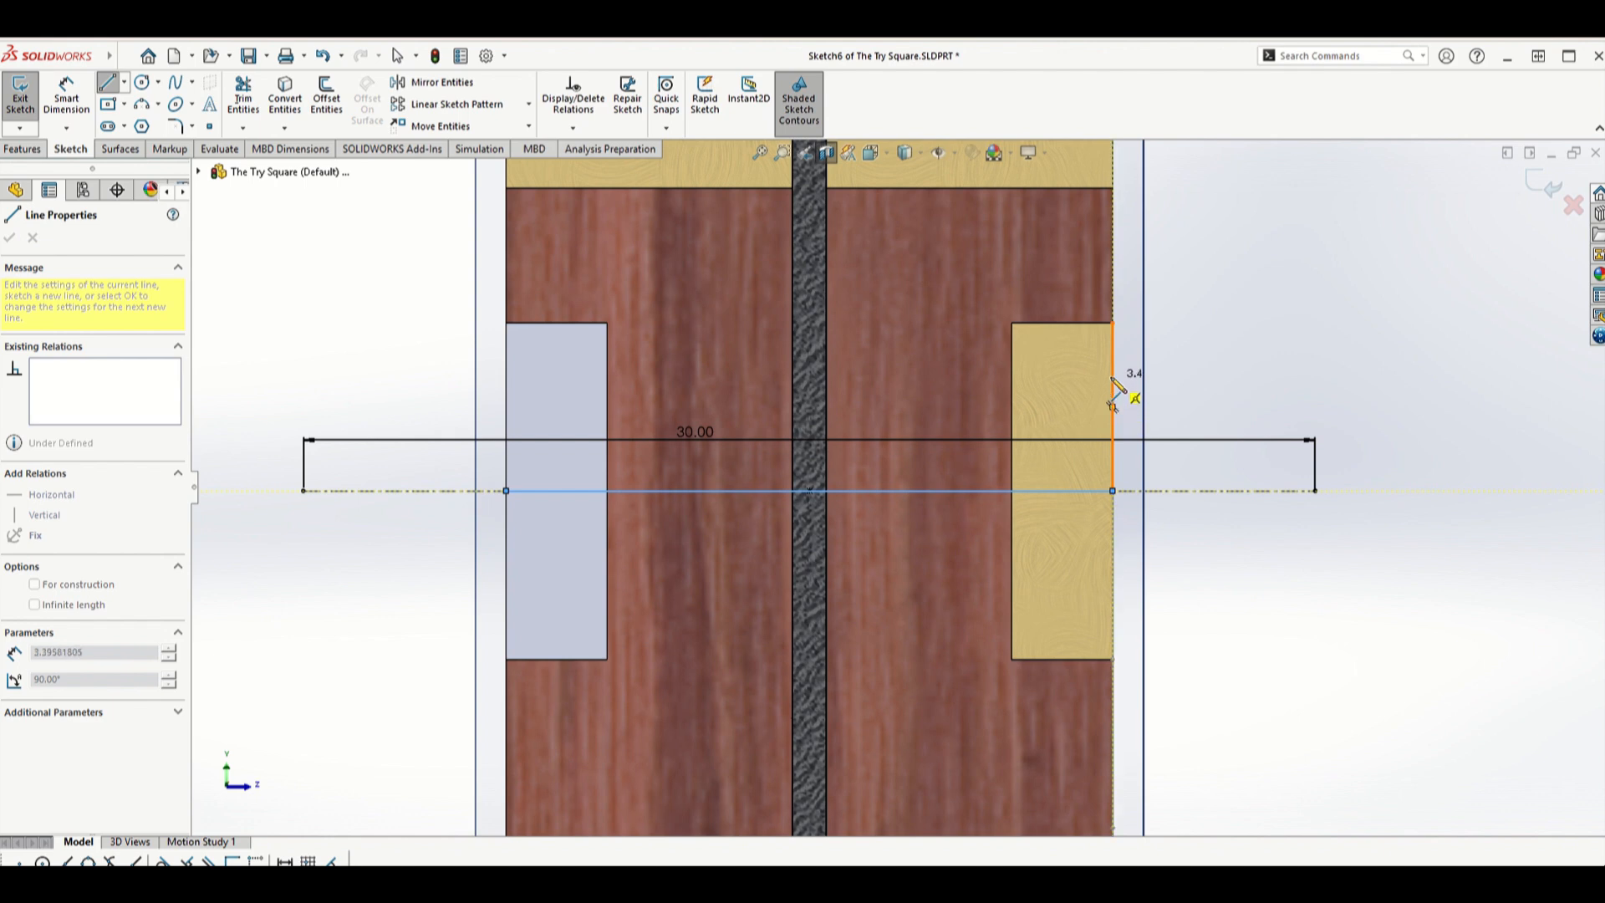
{"action": "left_click", "coordinate": [1112, 376]}
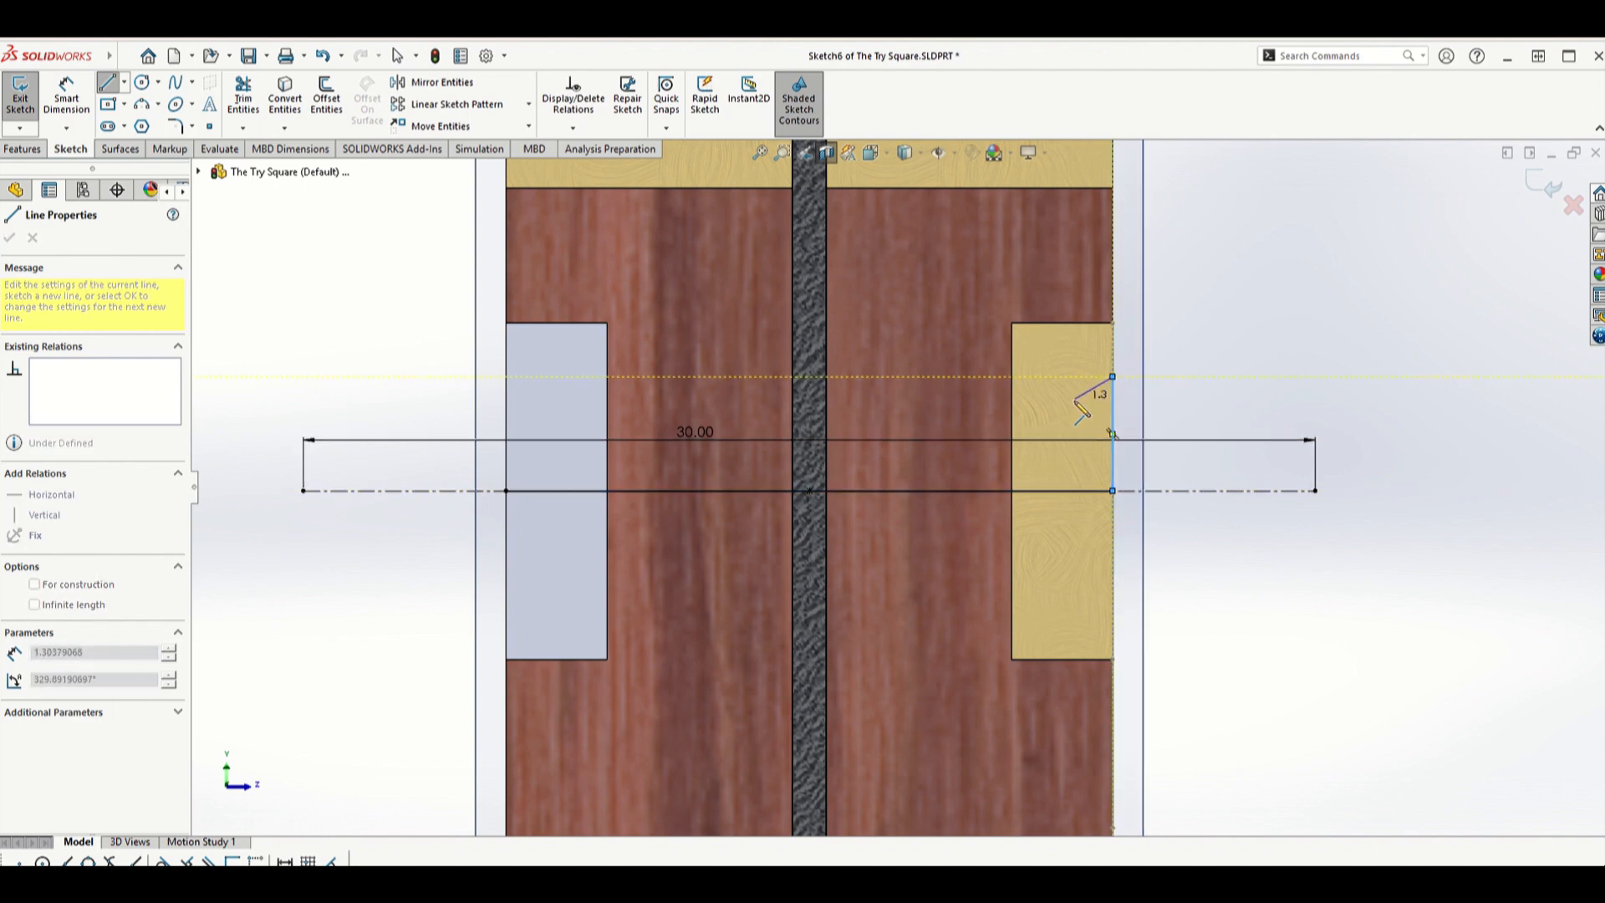
{"action": "left_click", "coordinate": [1048, 440]}
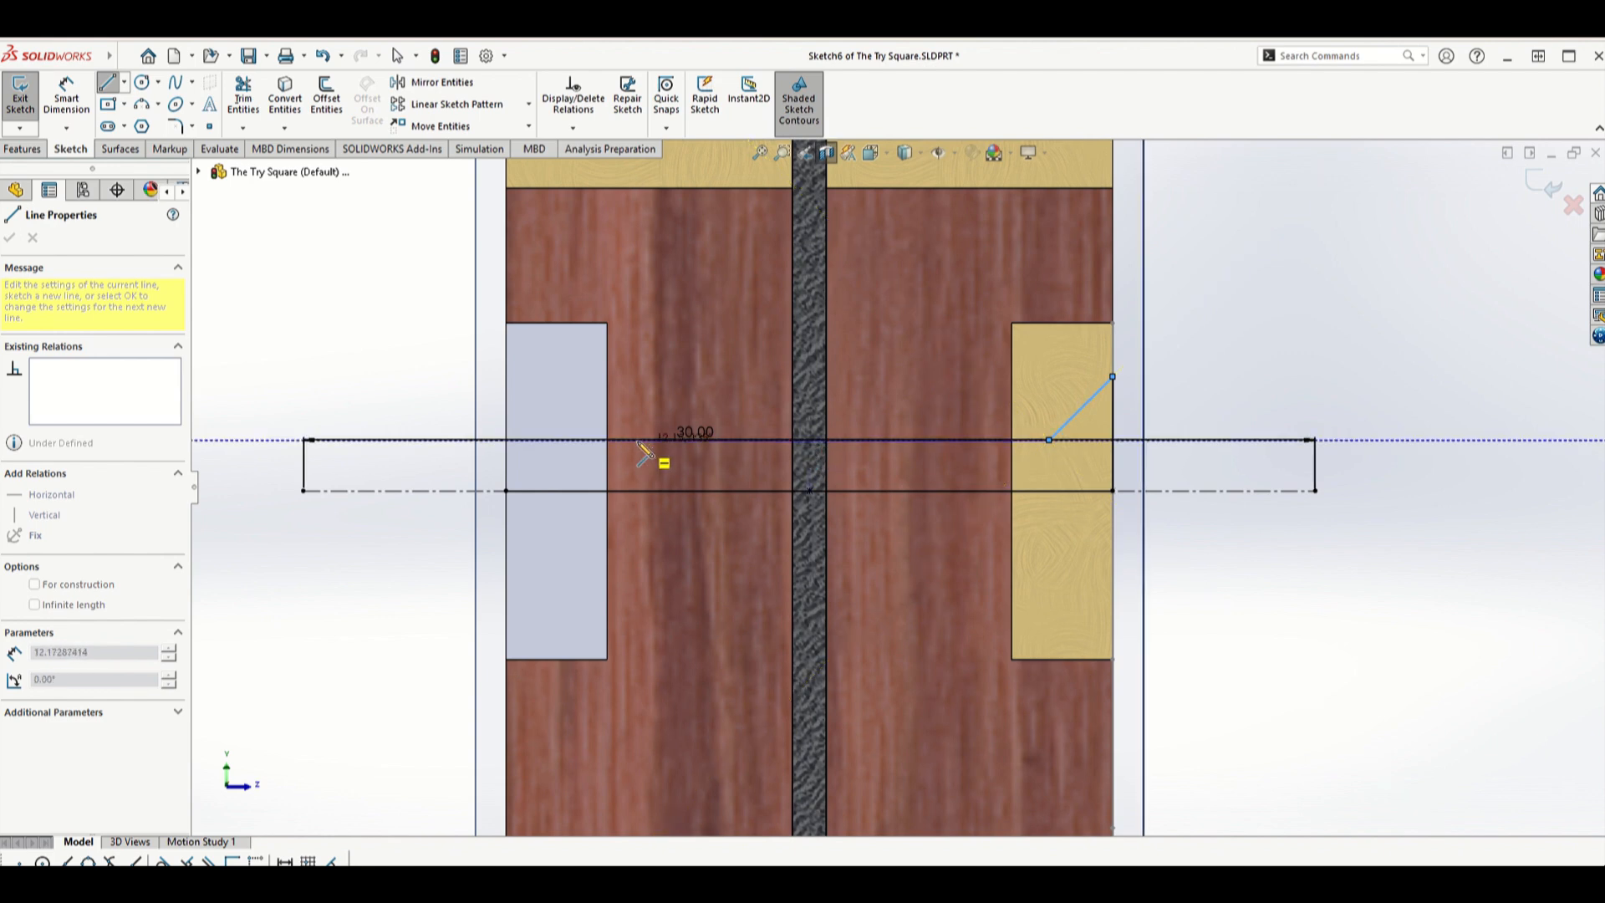
{"action": "left_click", "coordinate": [566, 440]}
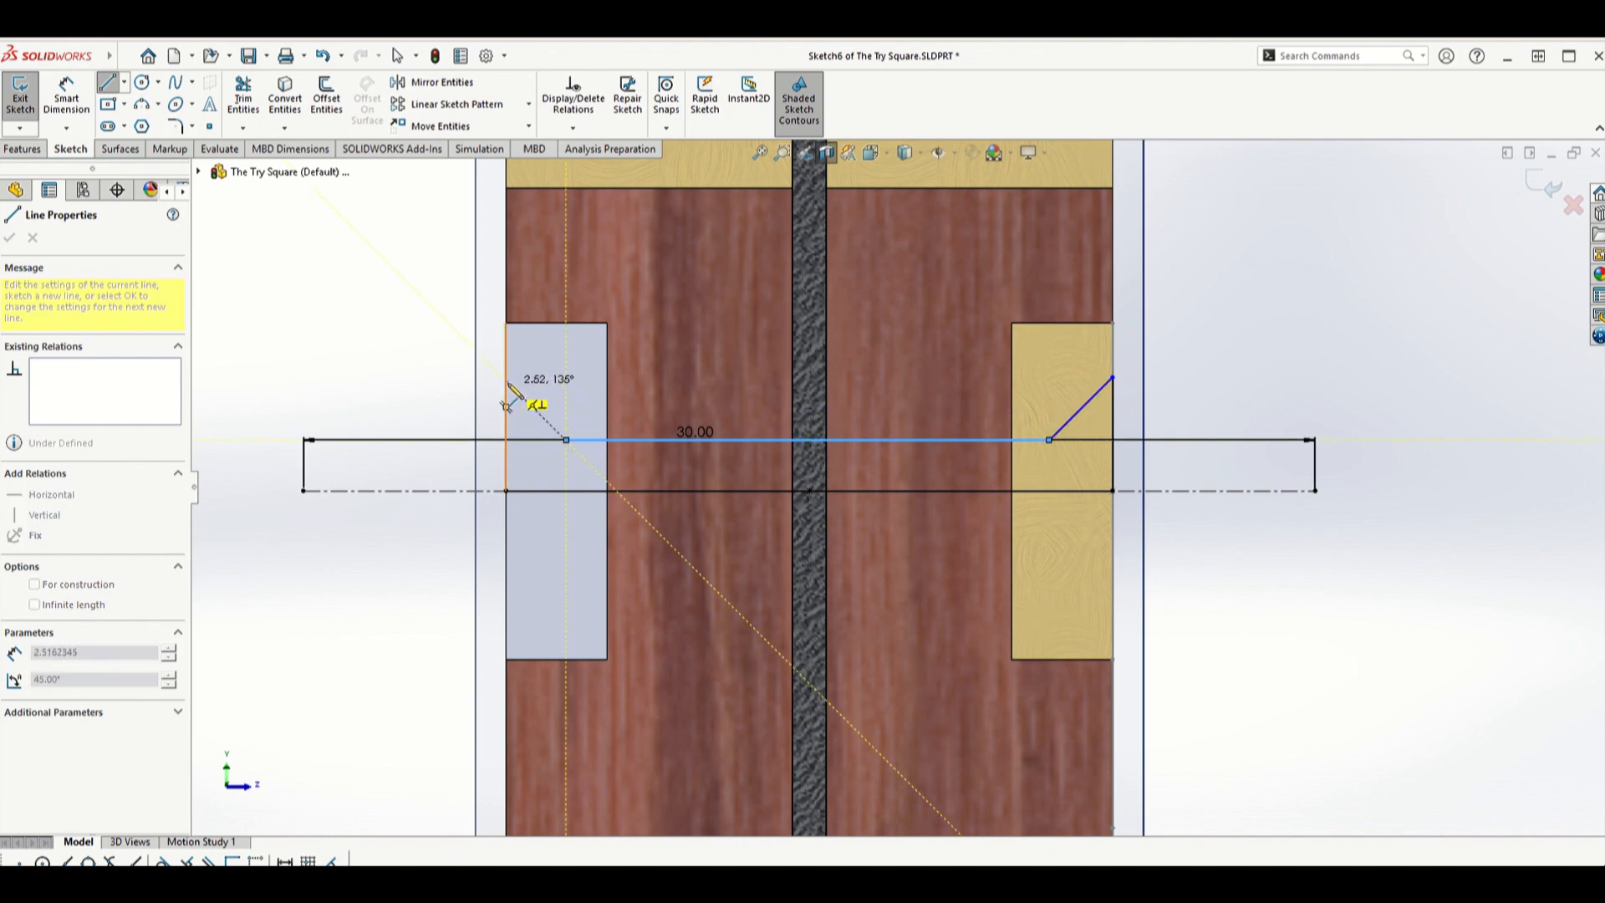
{"action": "left_click", "coordinate": [505, 362]}
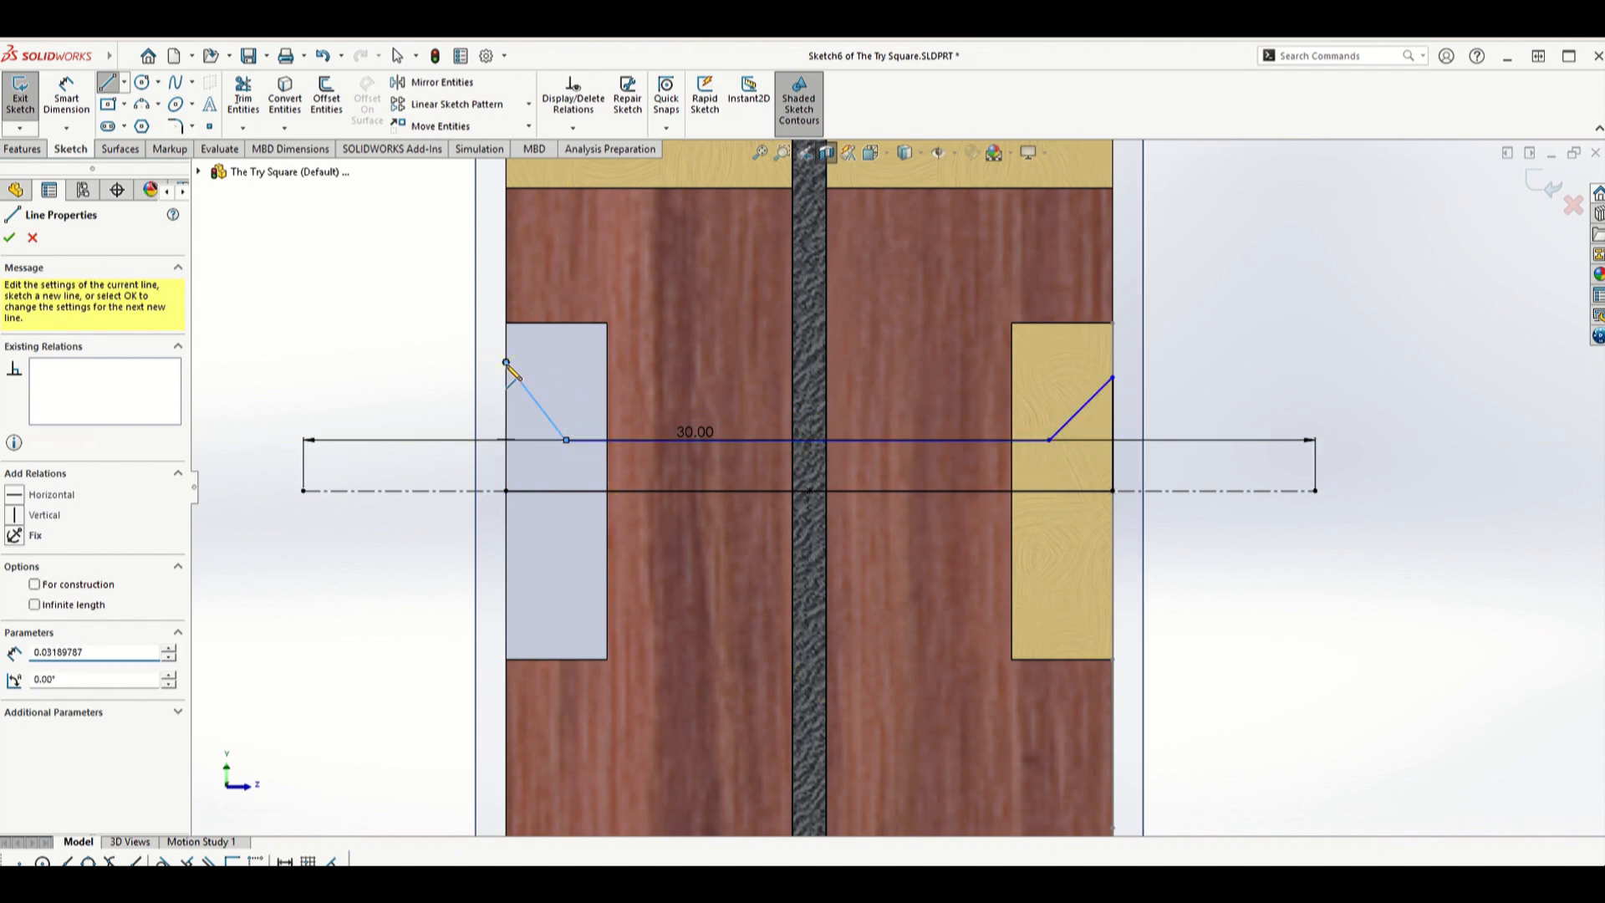
{"action": "left_click", "coordinate": [505, 491]}
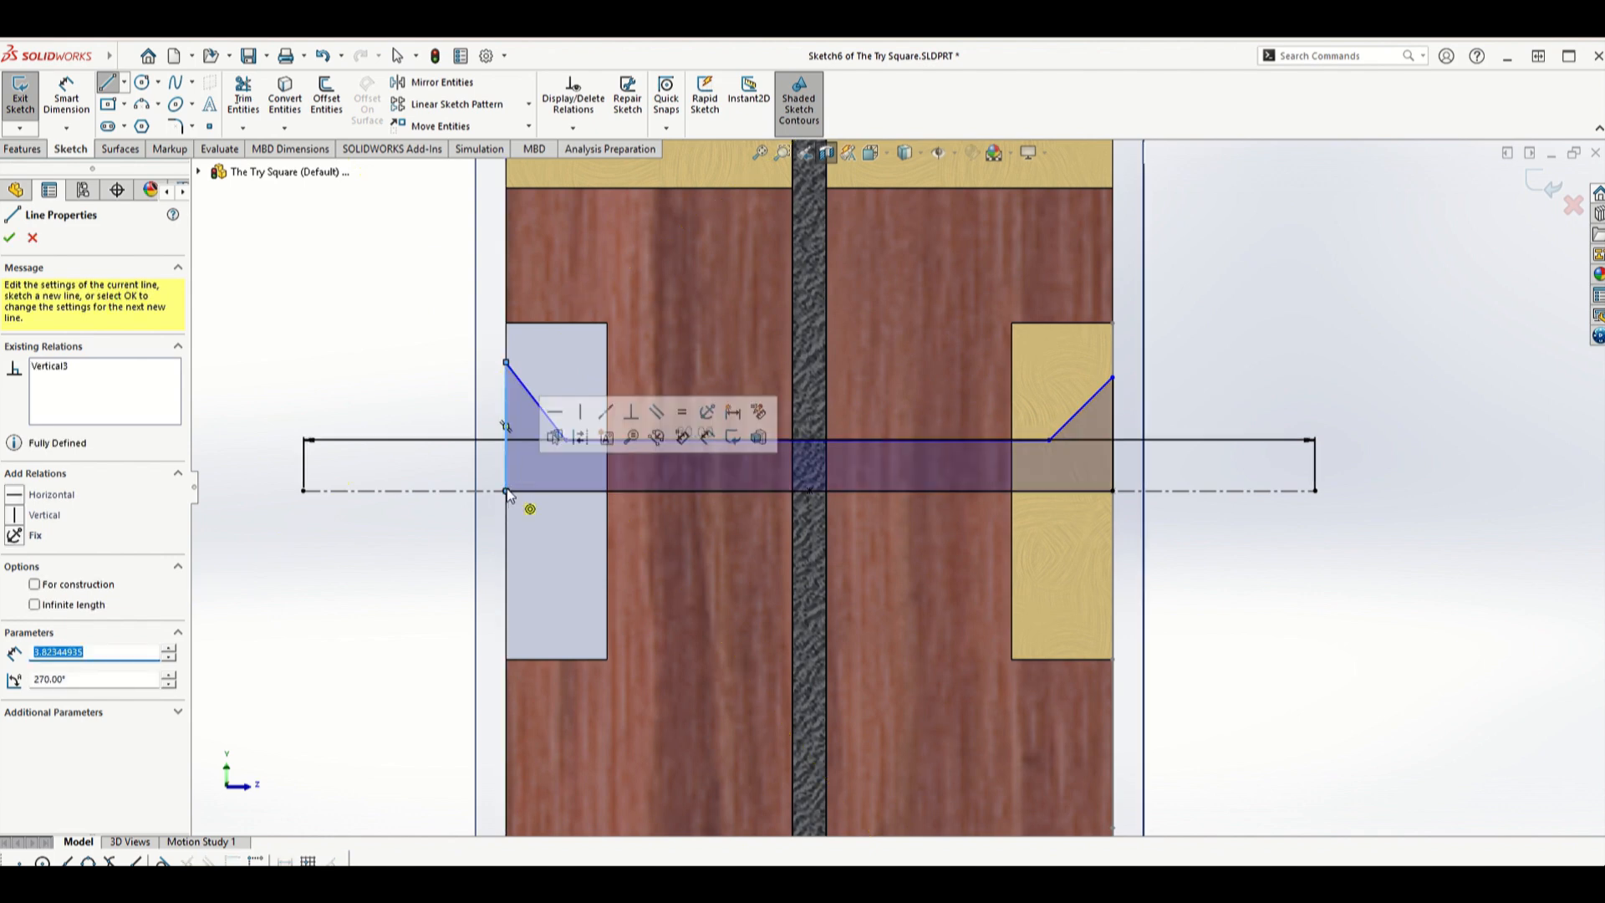
{"action": "key", "text": "Escape"}
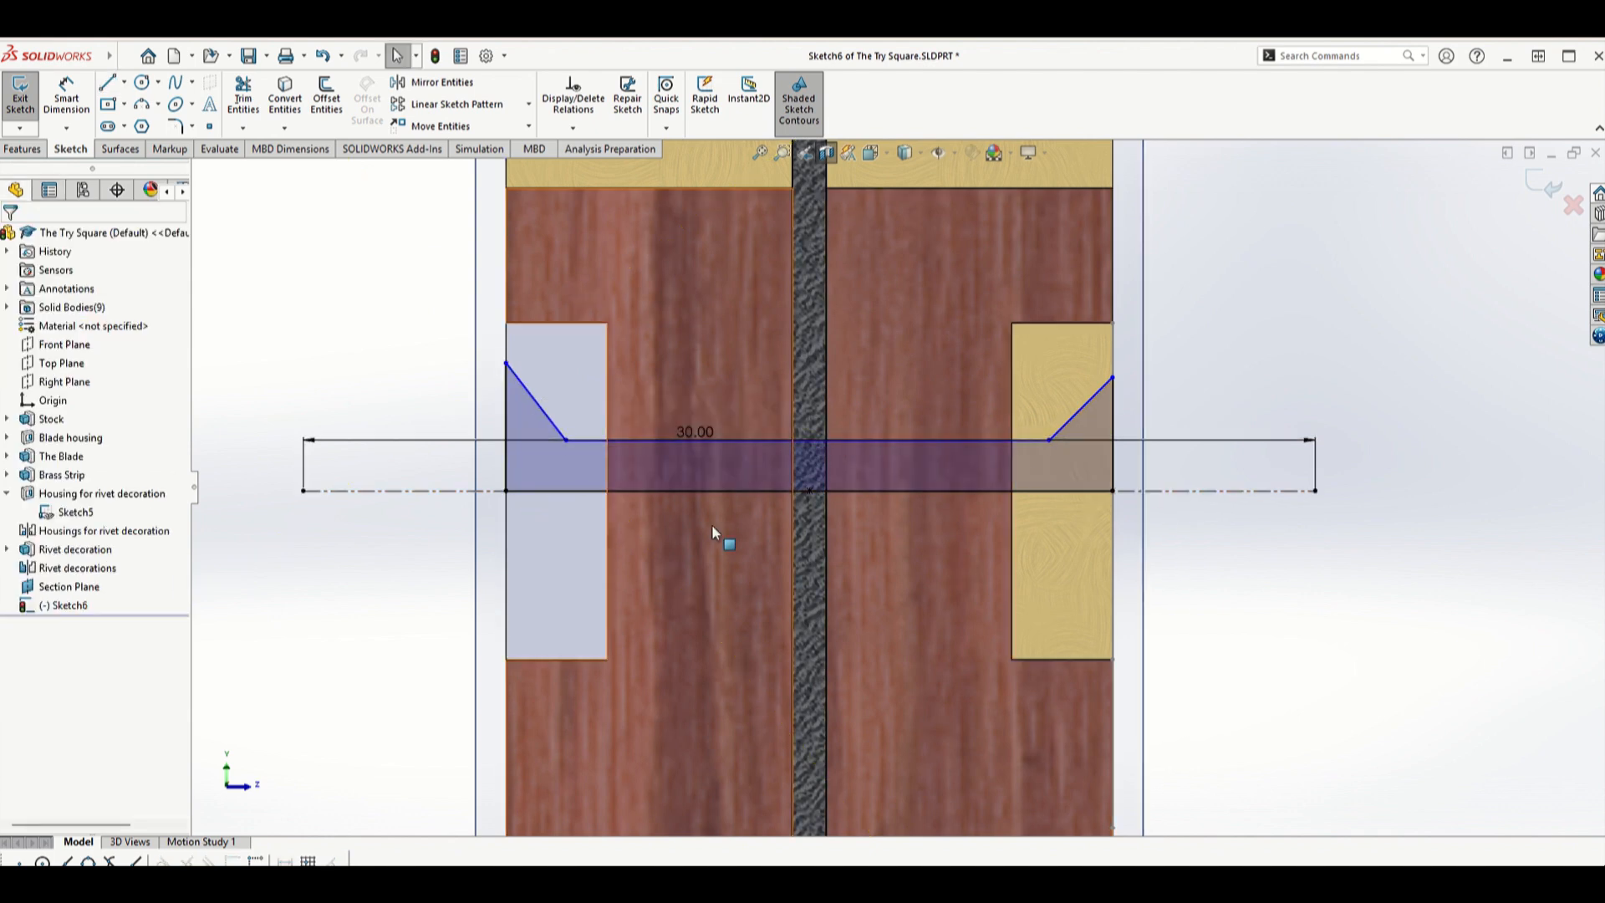
- Add an Equal relation between the two vertical end lines of the rivet profile
{"action": "scroll", "coordinate": [909, 454], "scroll_direction": "up", "scroll_amount": 1}
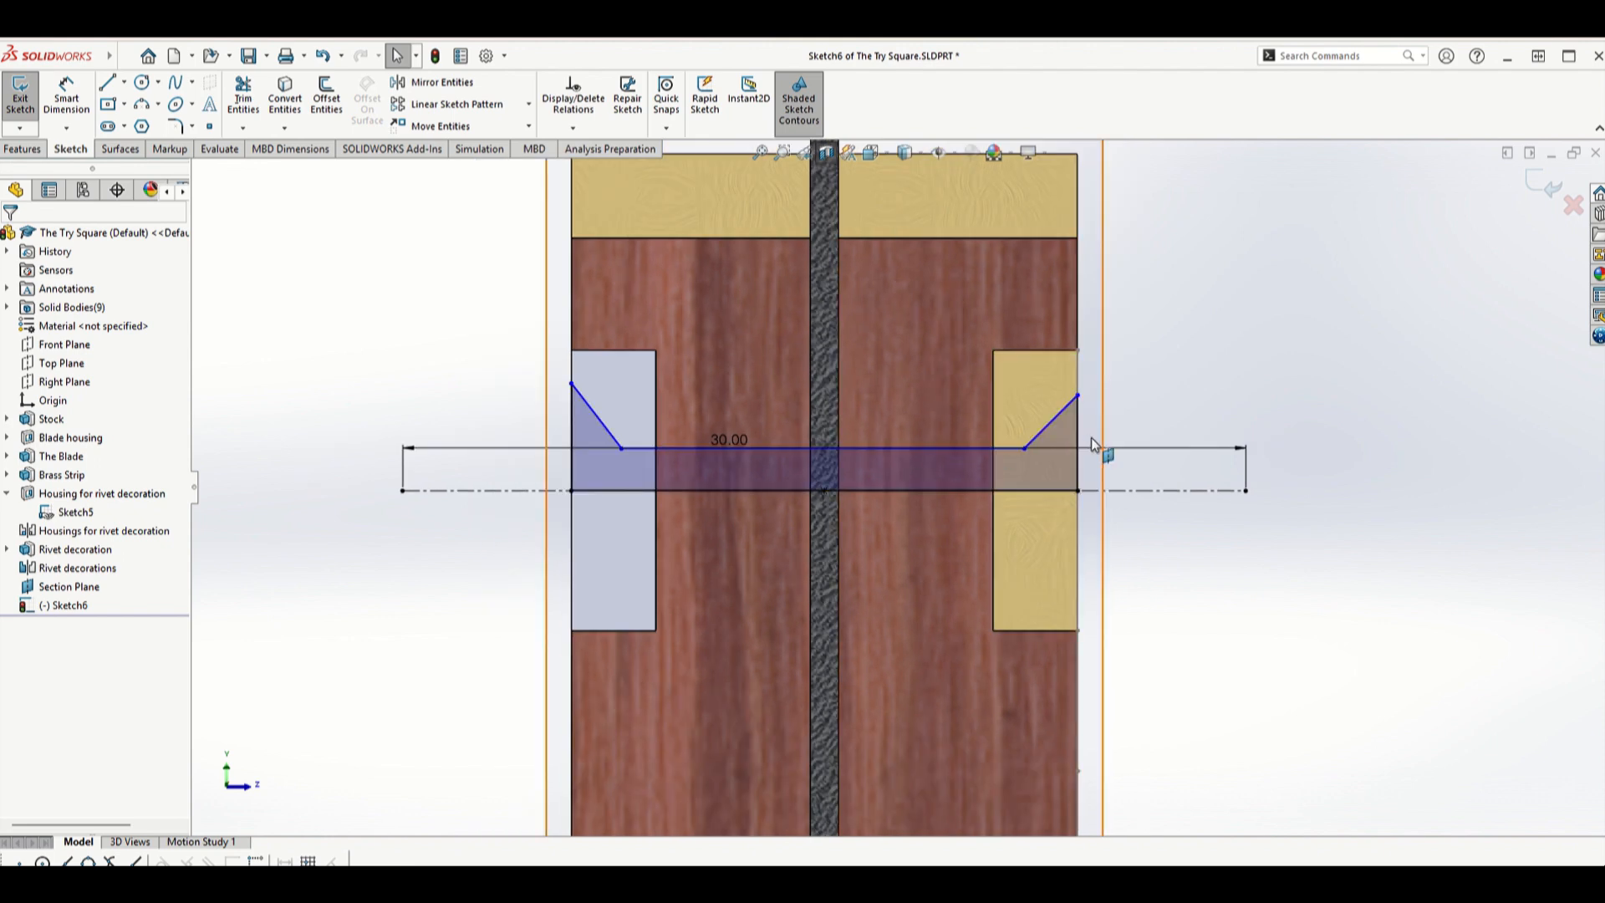
{"action": "scroll", "coordinate": [1091, 440], "scroll_direction": "down", "scroll_amount": 1}
{"action": "scroll", "coordinate": [1011, 412], "scroll_direction": "up", "scroll_amount": 1}
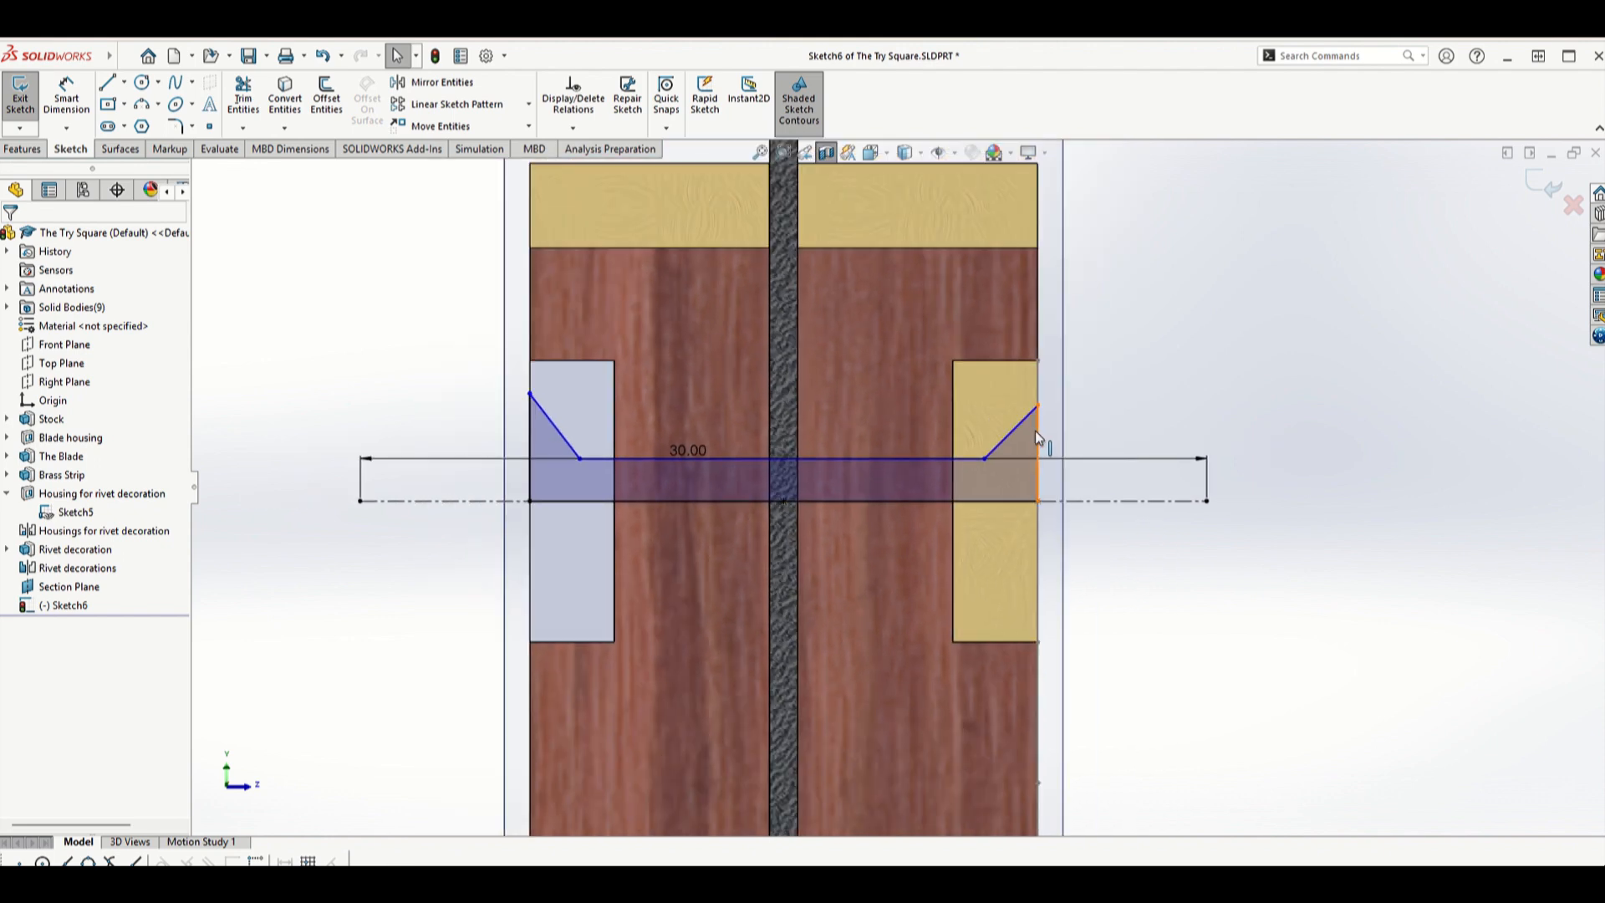
{"action": "left_click", "coordinate": [1035, 430]}
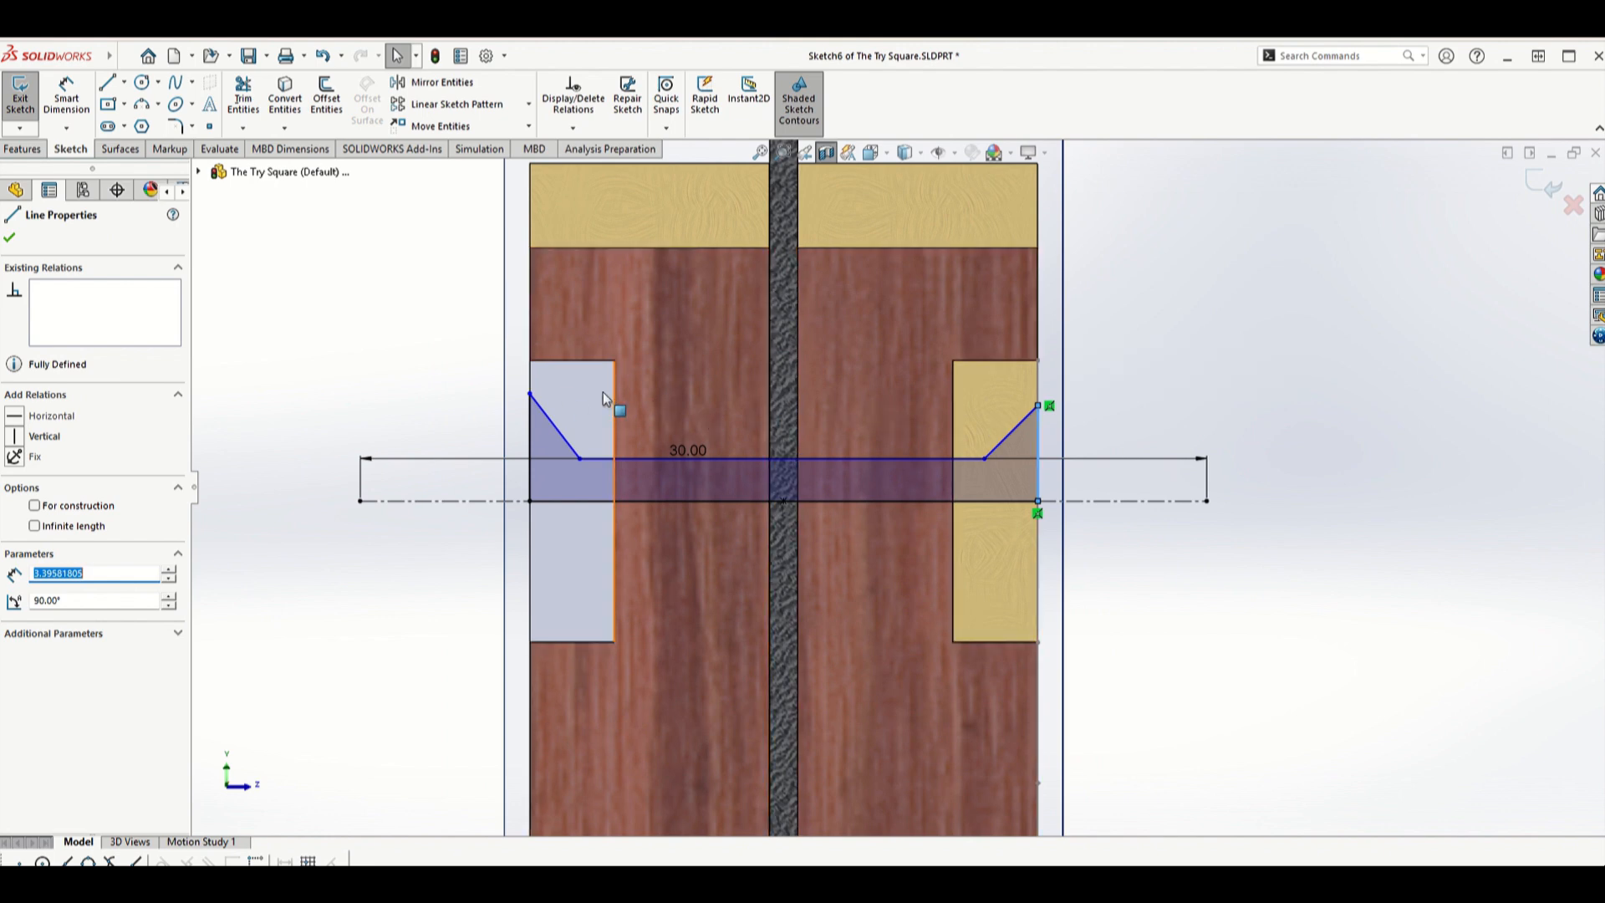
{"action": "left_click", "coordinate": [531, 434], "text": "ctrl"}
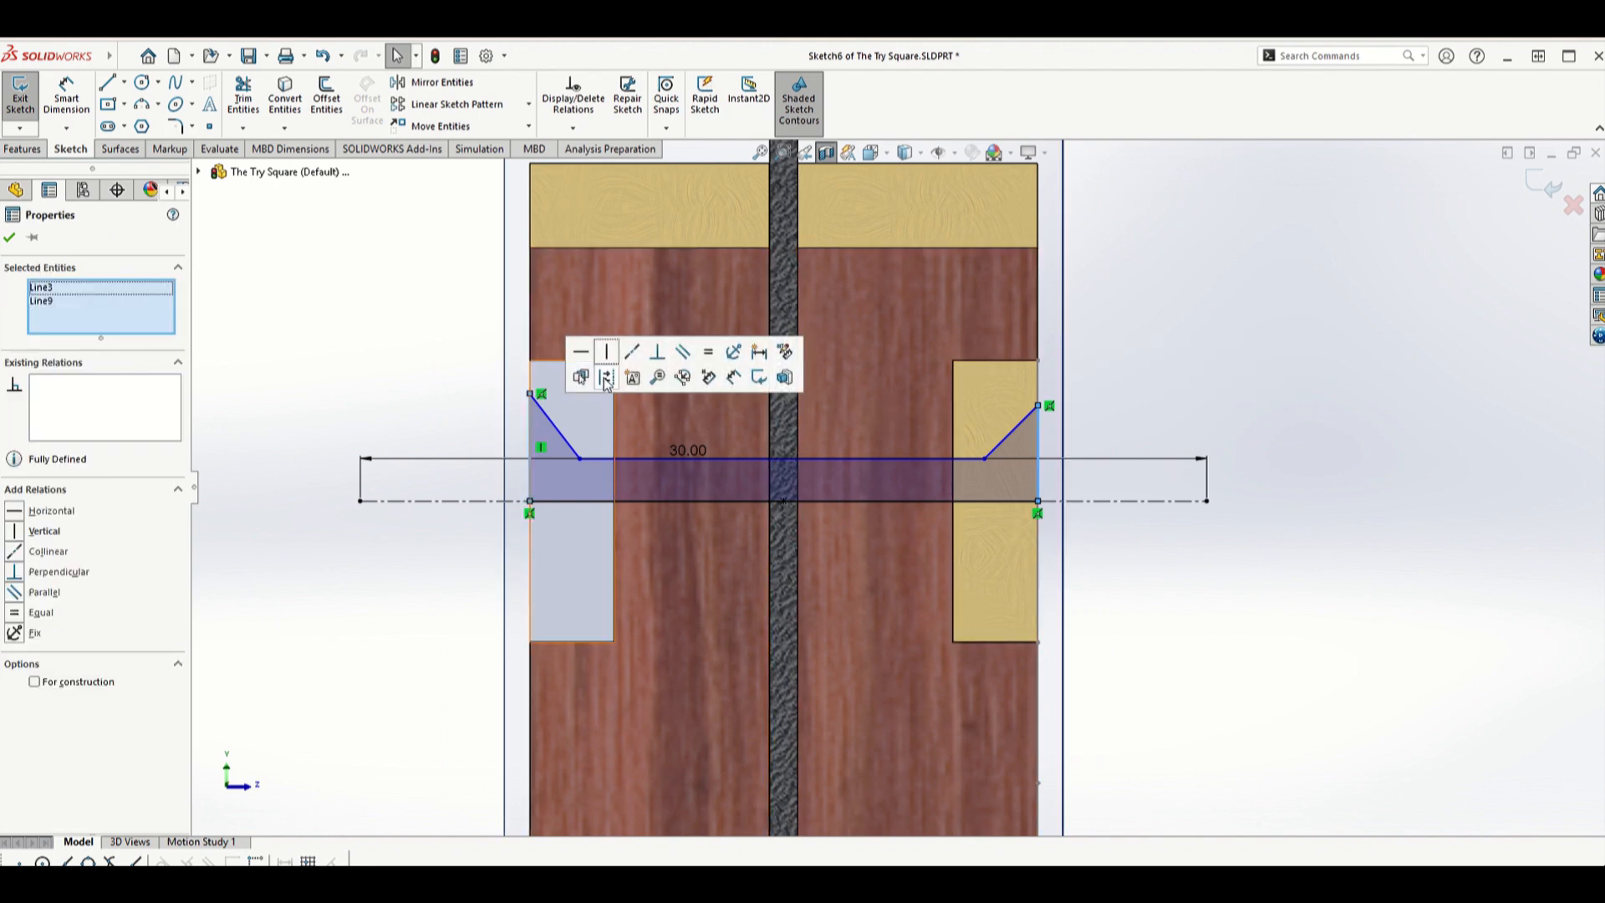
{"action": "left_click", "coordinate": [707, 351]}
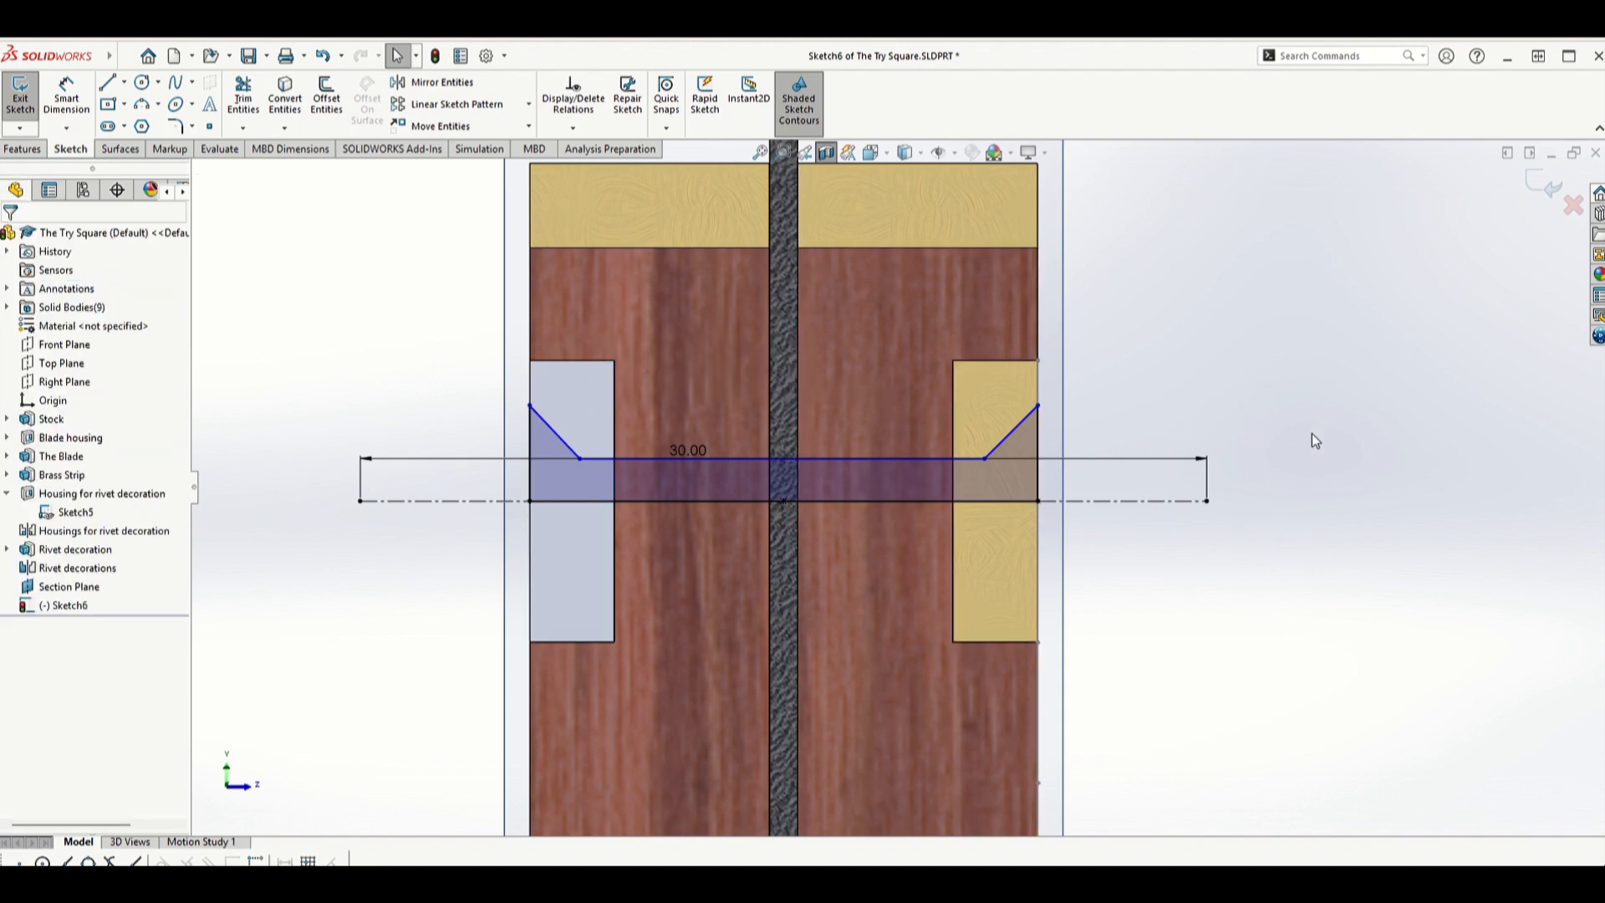
- Add an Equal relation between the two sloped end lines of the rivet profile
{"action": "left_click", "coordinate": [1026, 418]}
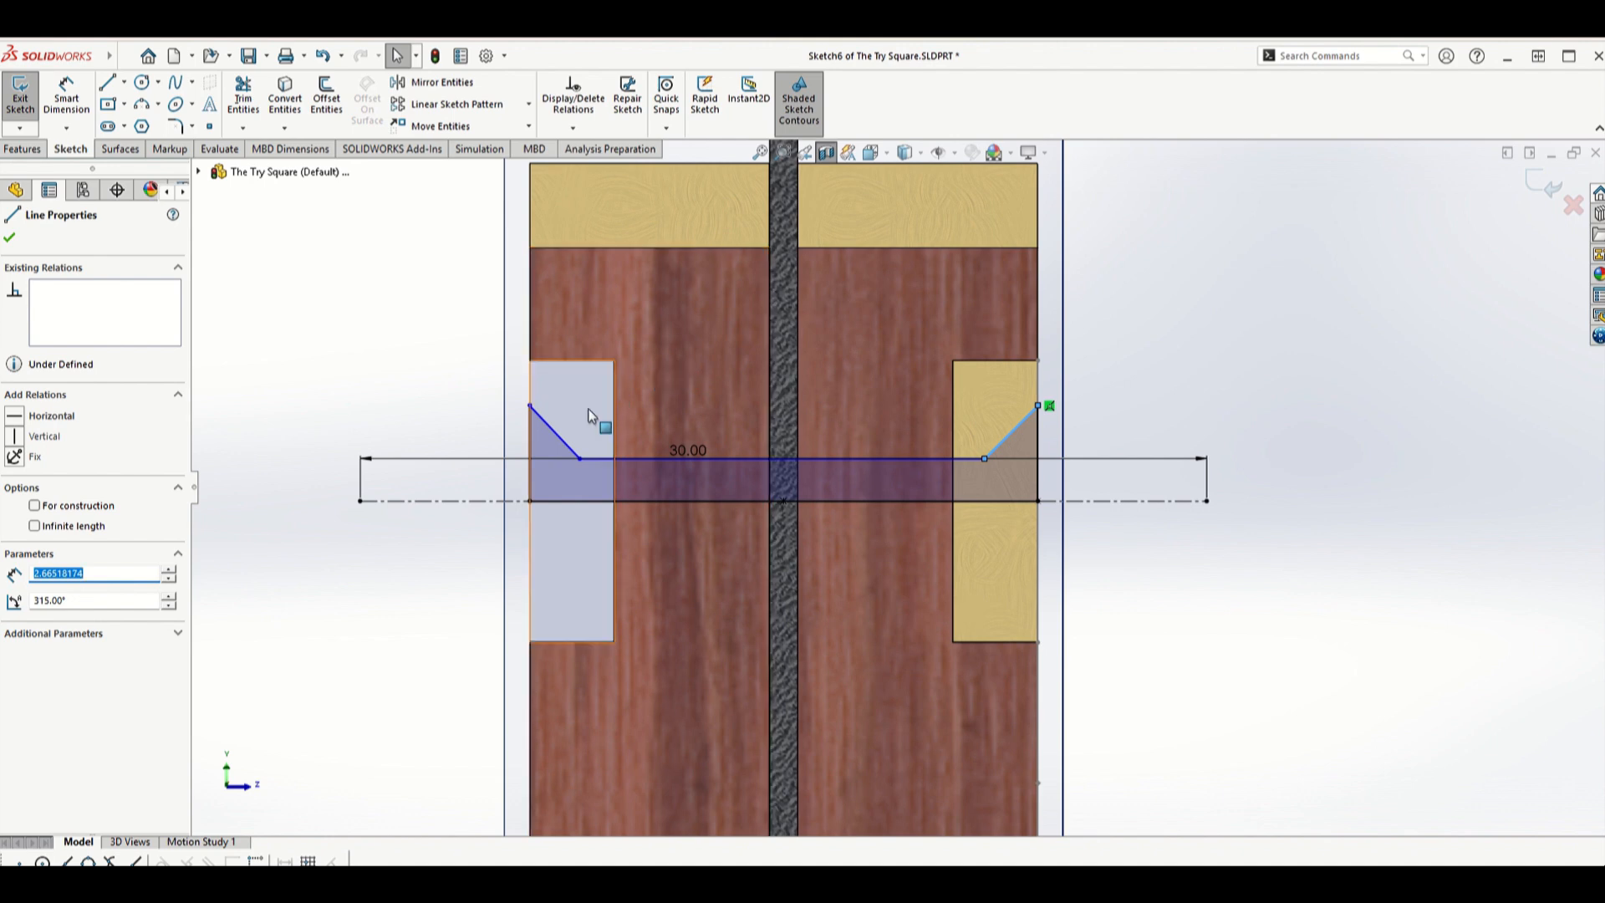
{"action": "left_click", "coordinate": [566, 437], "text": "ctrl"}
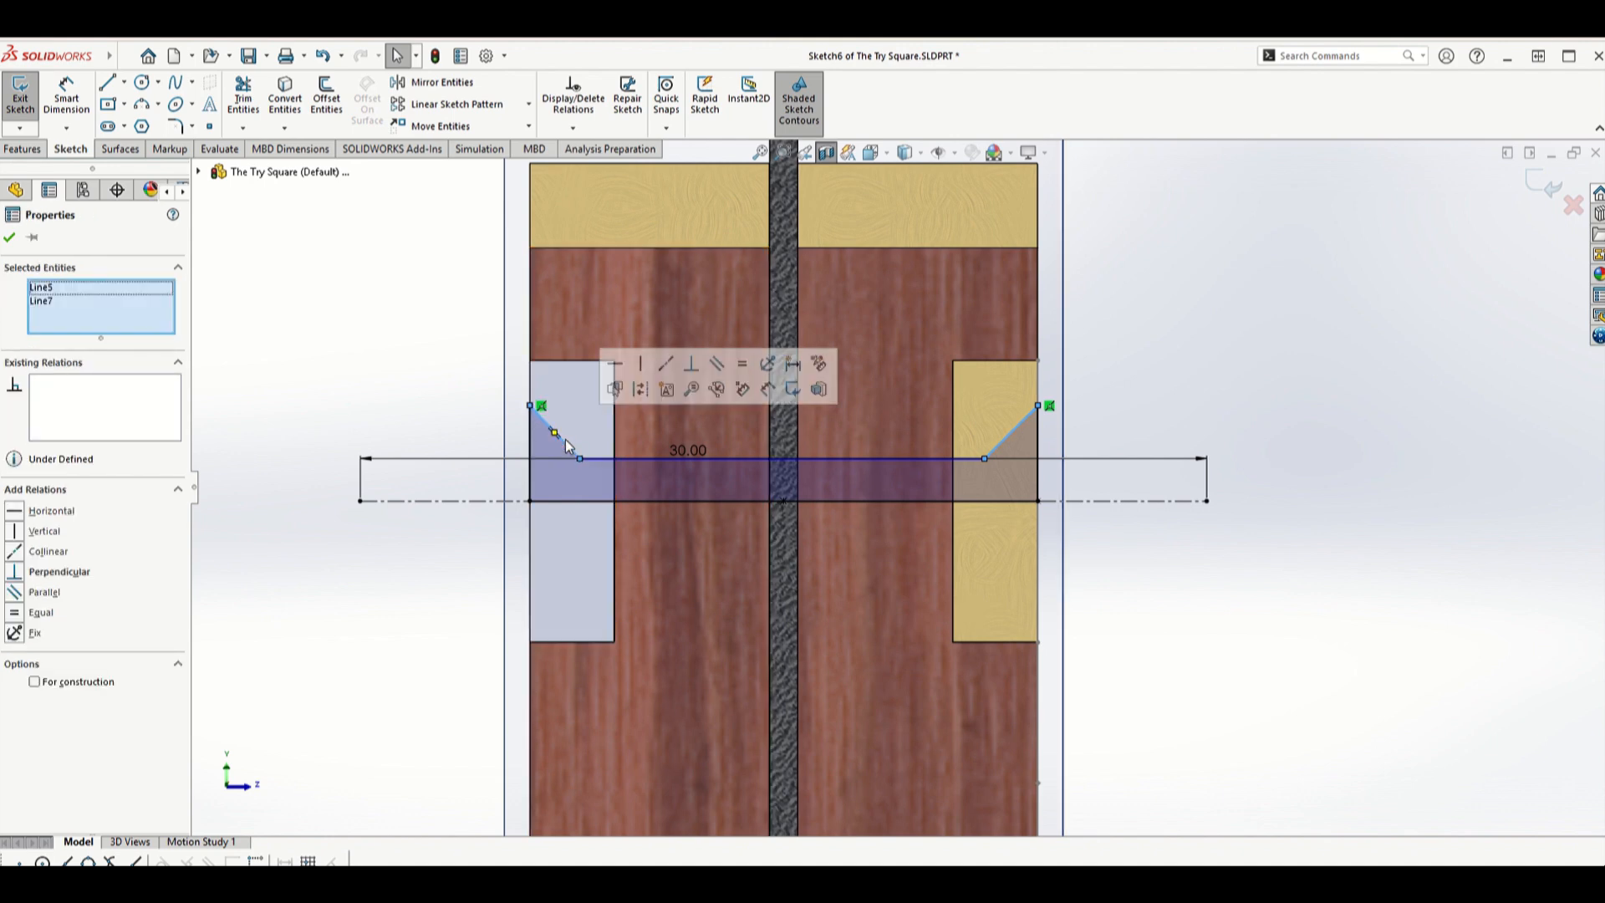
{"action": "left_click", "coordinate": [739, 372]}
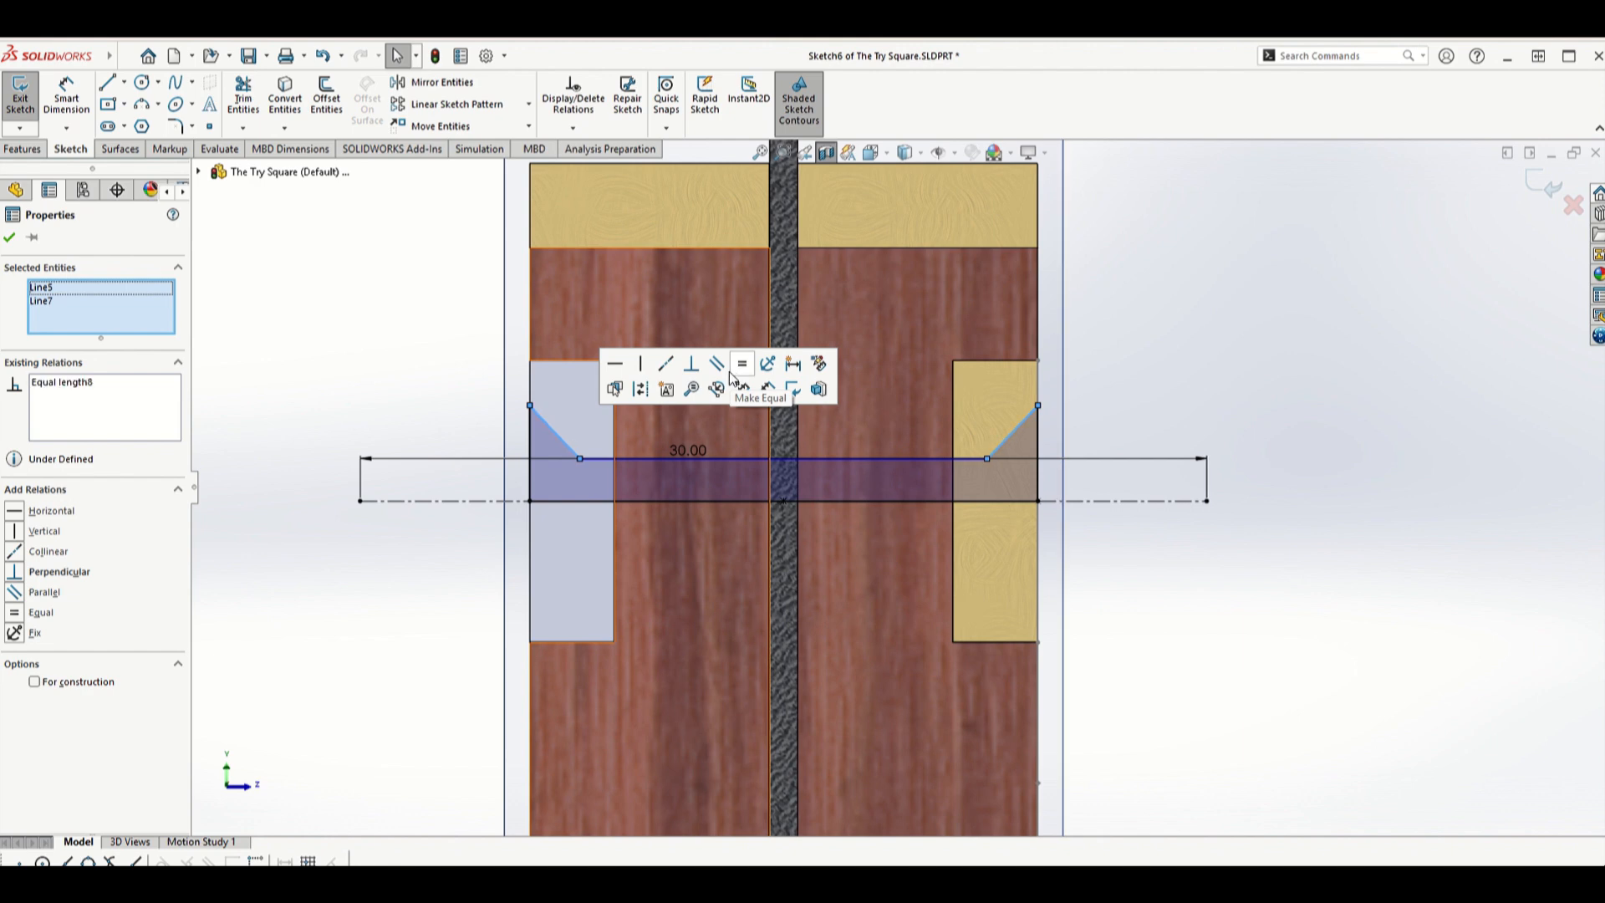
{"action": "left_click", "coordinate": [1202, 366]}
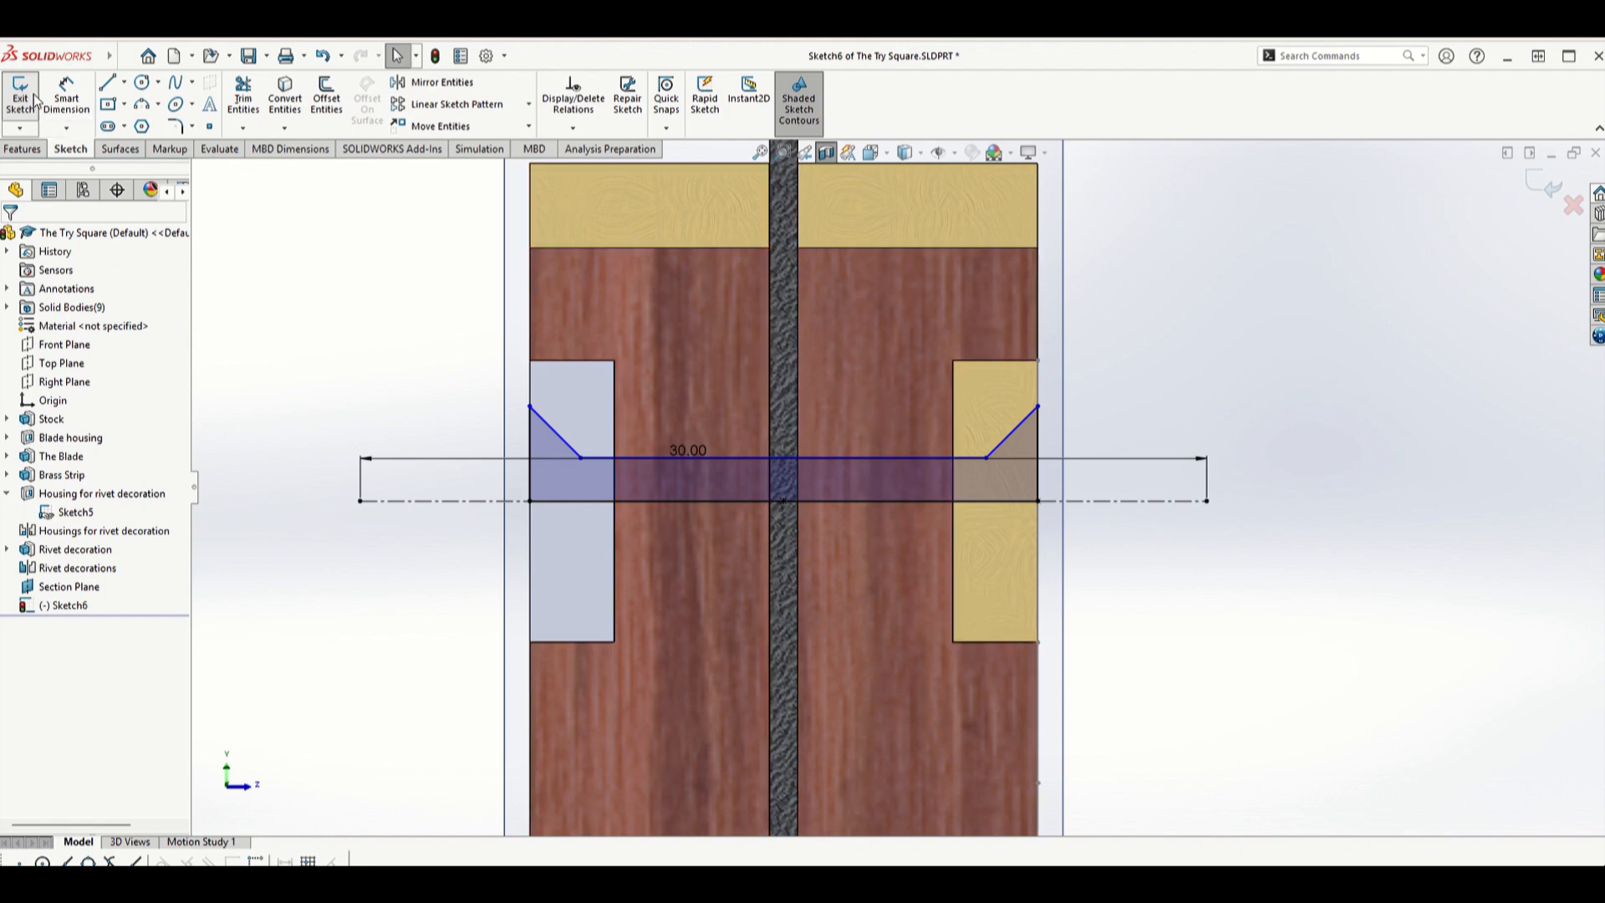
- Dimension the vertical end line of the rivet profile on the brass decoration side to 2 mm
{"action": "left_click", "coordinate": [67, 98]}
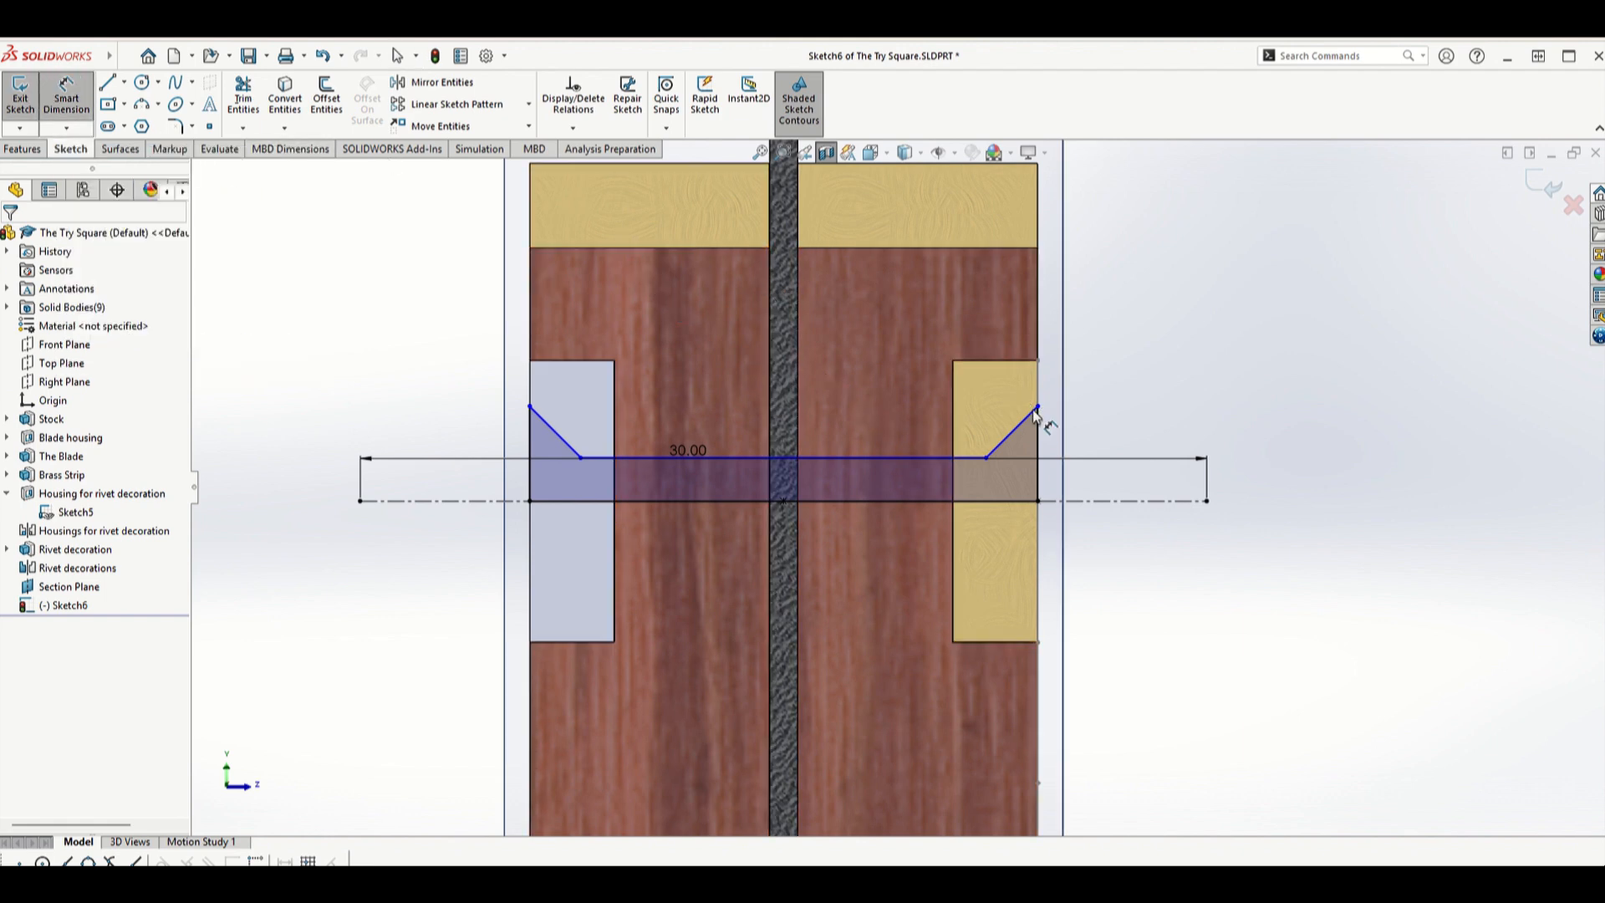
{"action": "left_click", "coordinate": [1040, 434]}
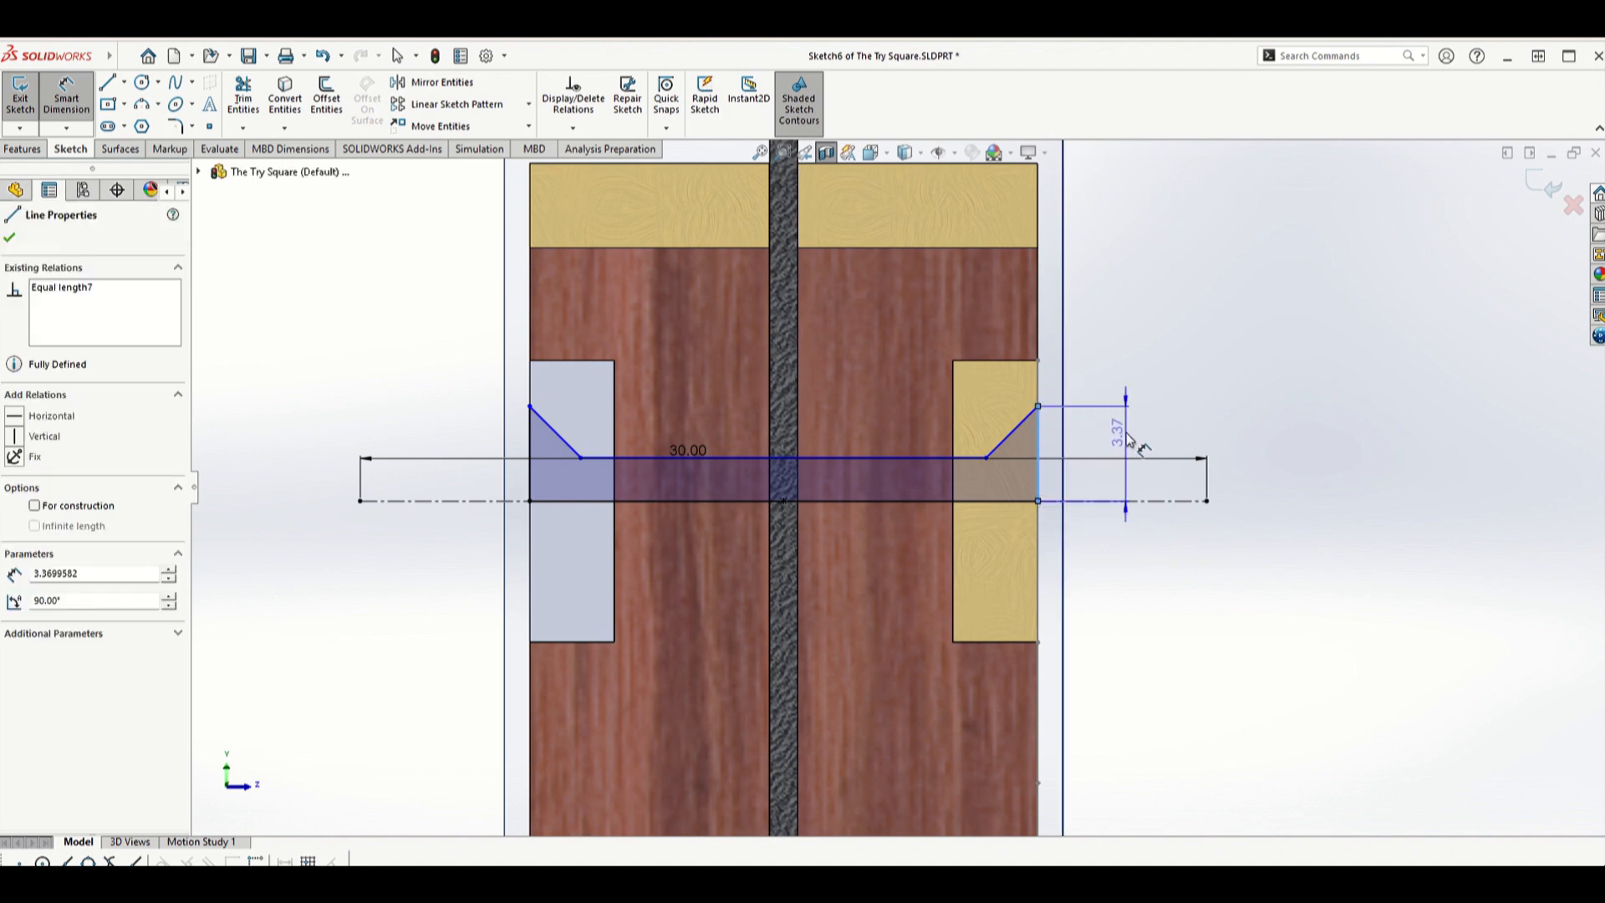
{"action": "left_click", "coordinate": [1128, 441]}
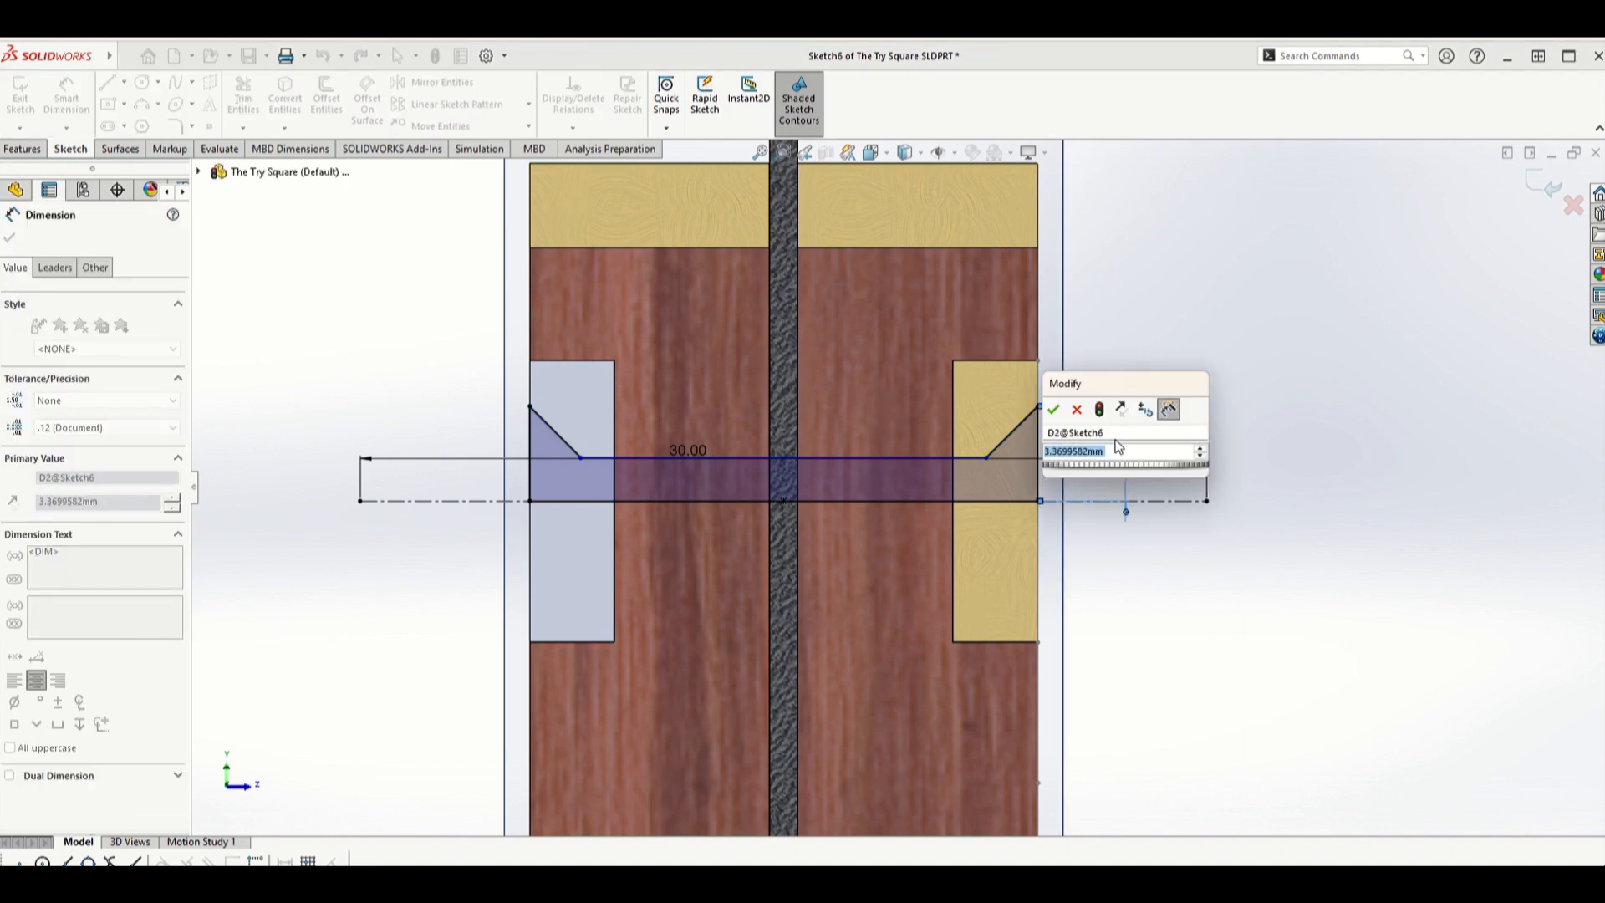
{"action": "type", "text": "2"}
{"action": "key", "text": "Return"}
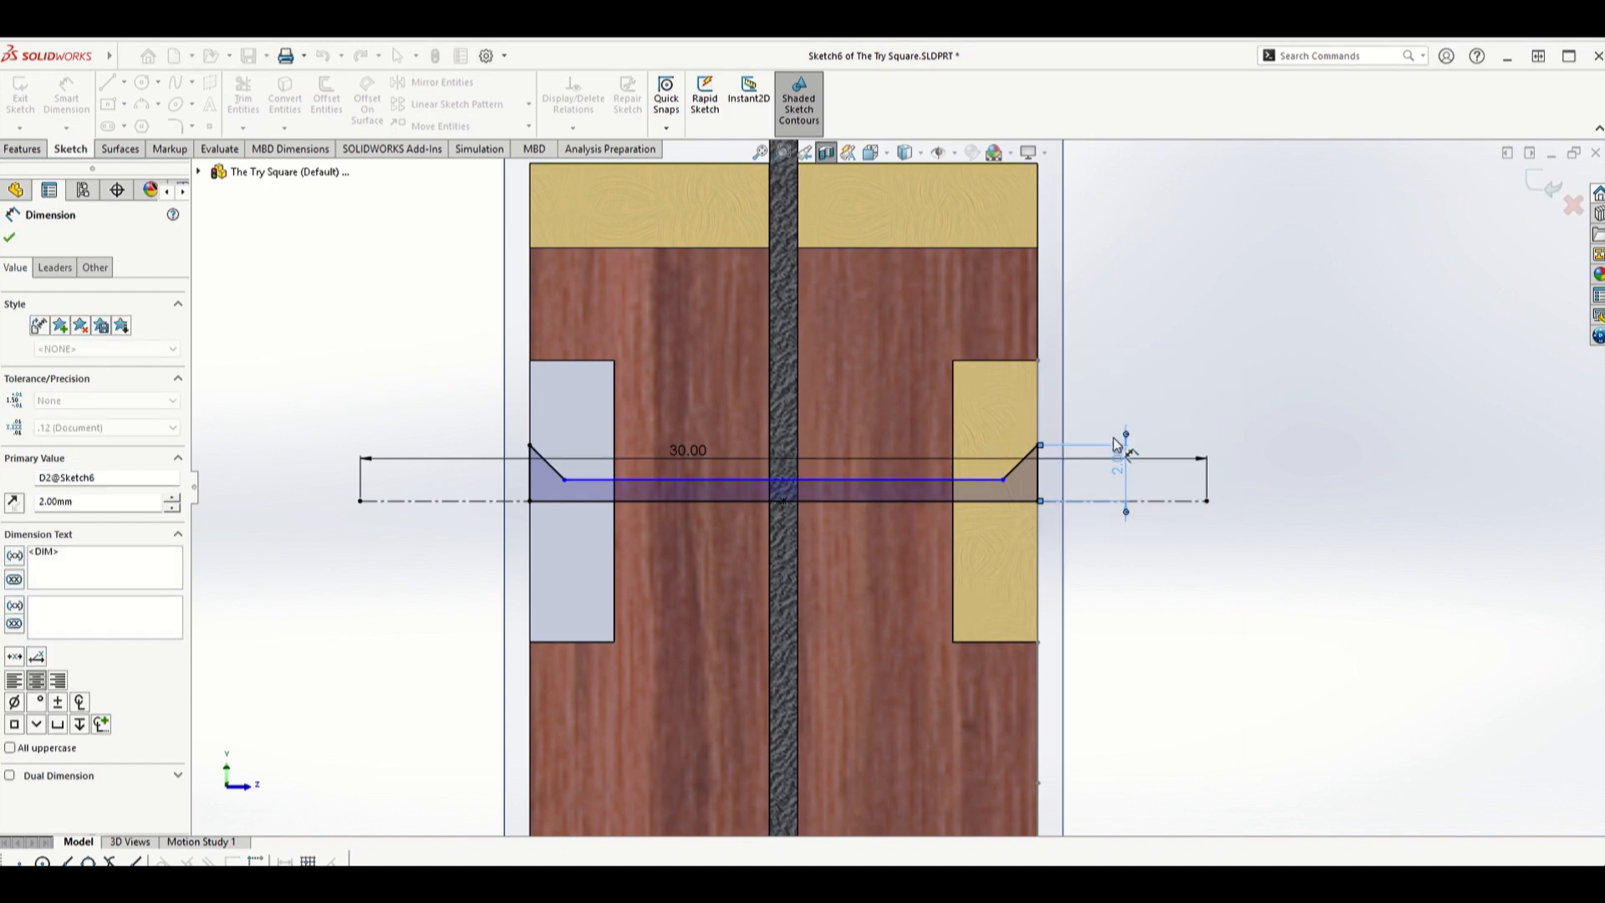
- Dimension the vertical height of the sloped line on the brass decoration side to 1 mm
{"action": "scroll", "coordinate": [1036, 468], "scroll_direction": "down", "scroll_amount": 5}
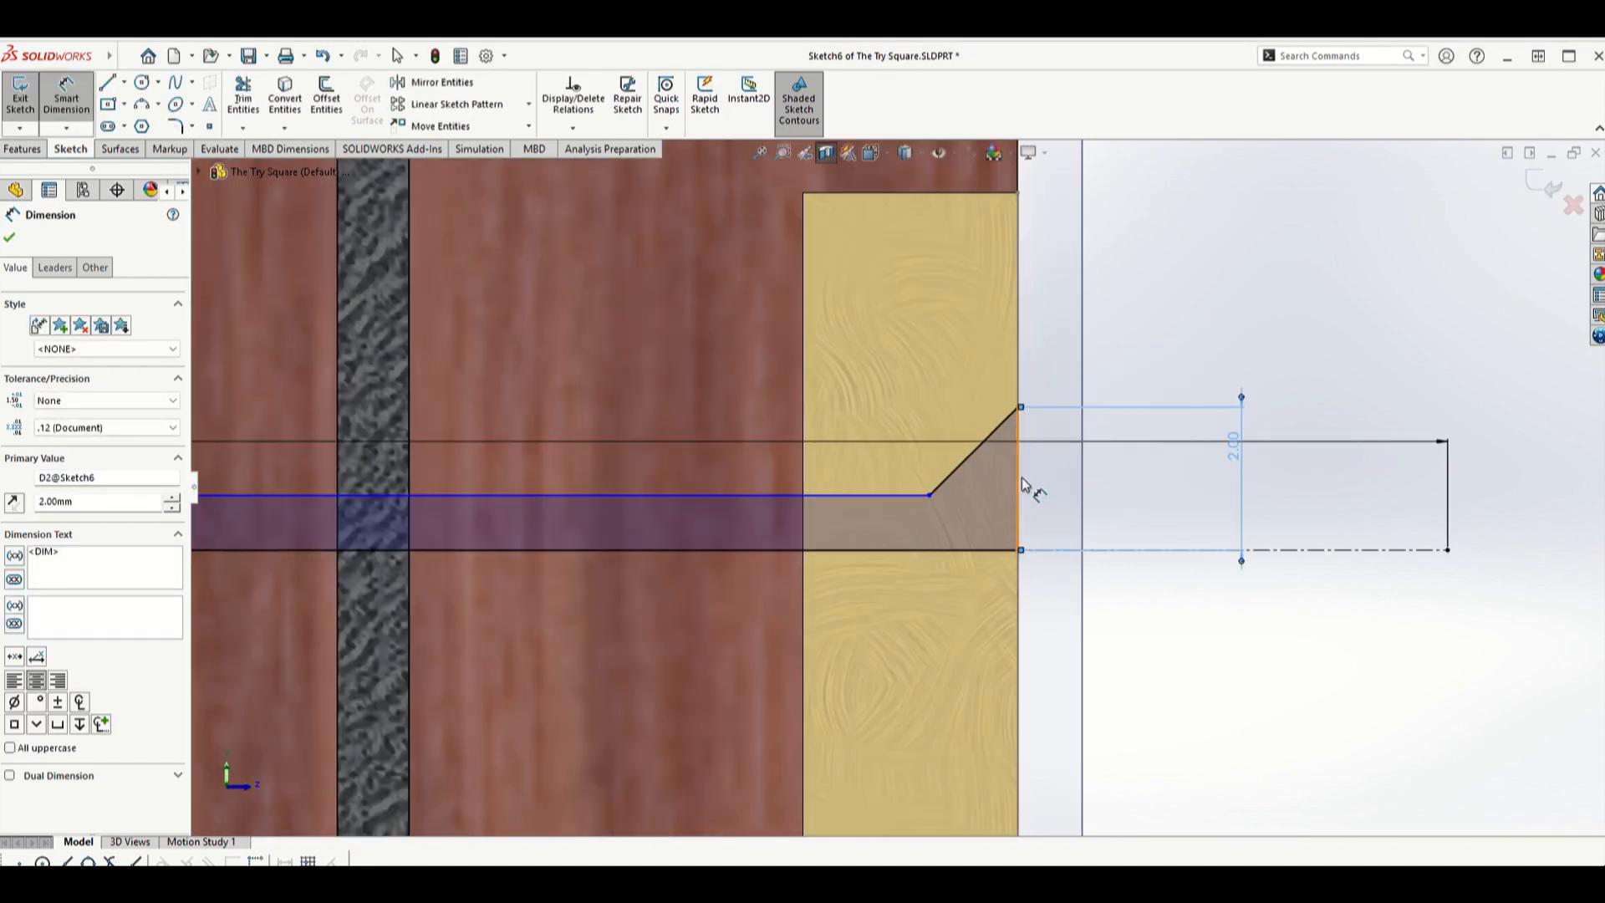
{"action": "left_click", "coordinate": [980, 458]}
{"action": "left_click", "coordinate": [1120, 464]}
{"action": "type", "text": "1"}
{"action": "key", "text": "Return"}
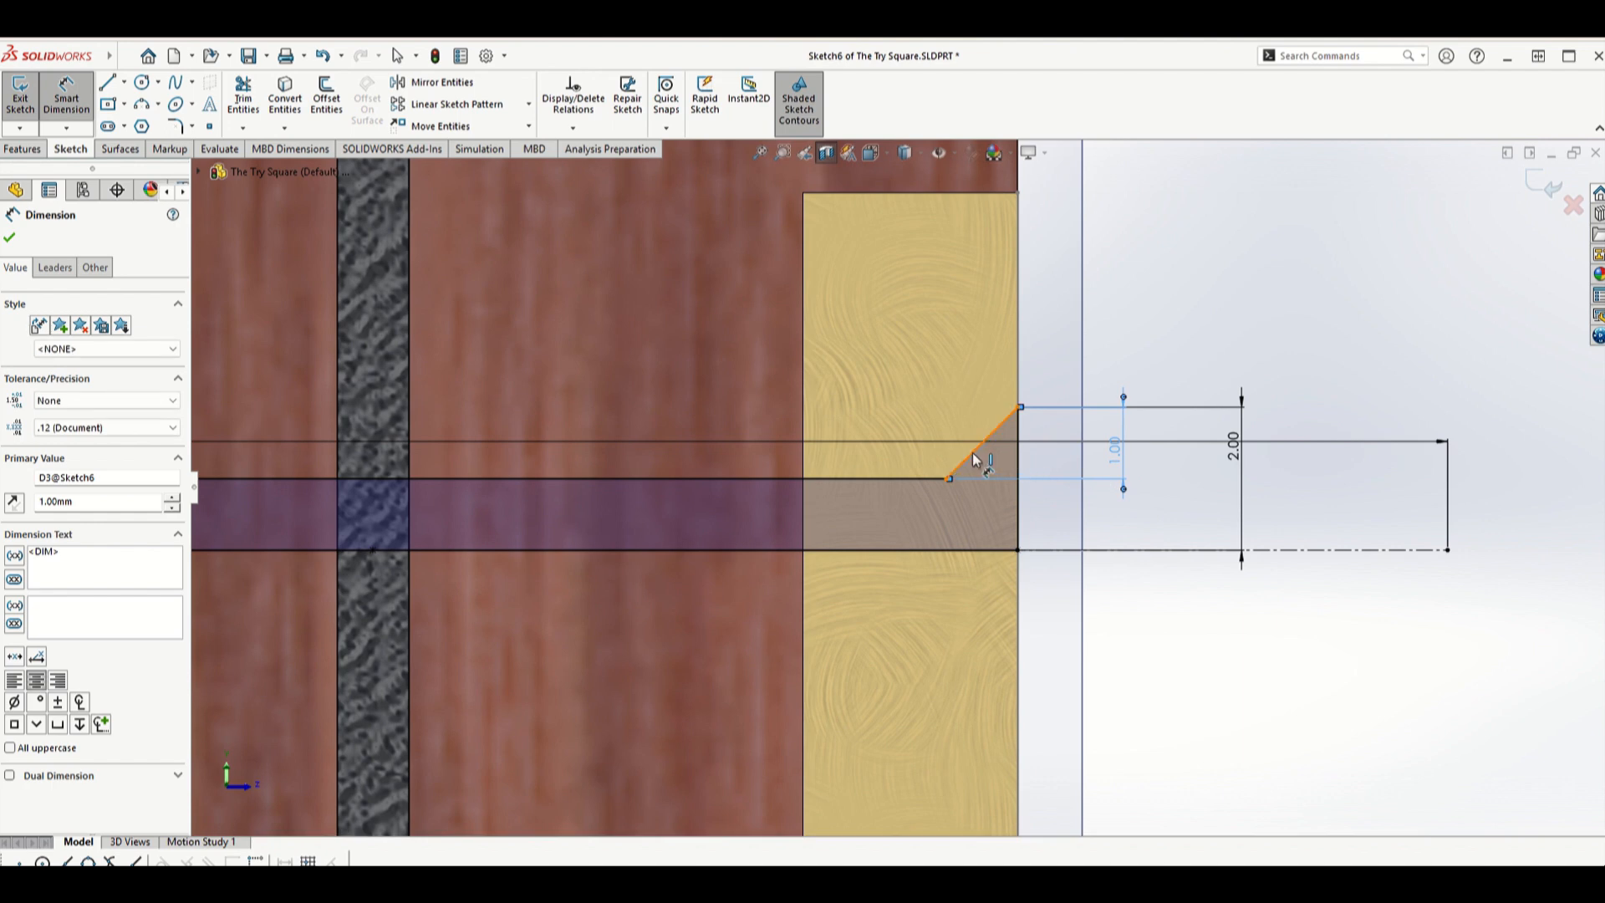
{"action": "left_click", "coordinate": [976, 459]}
{"action": "left_click", "coordinate": [1017, 439]}
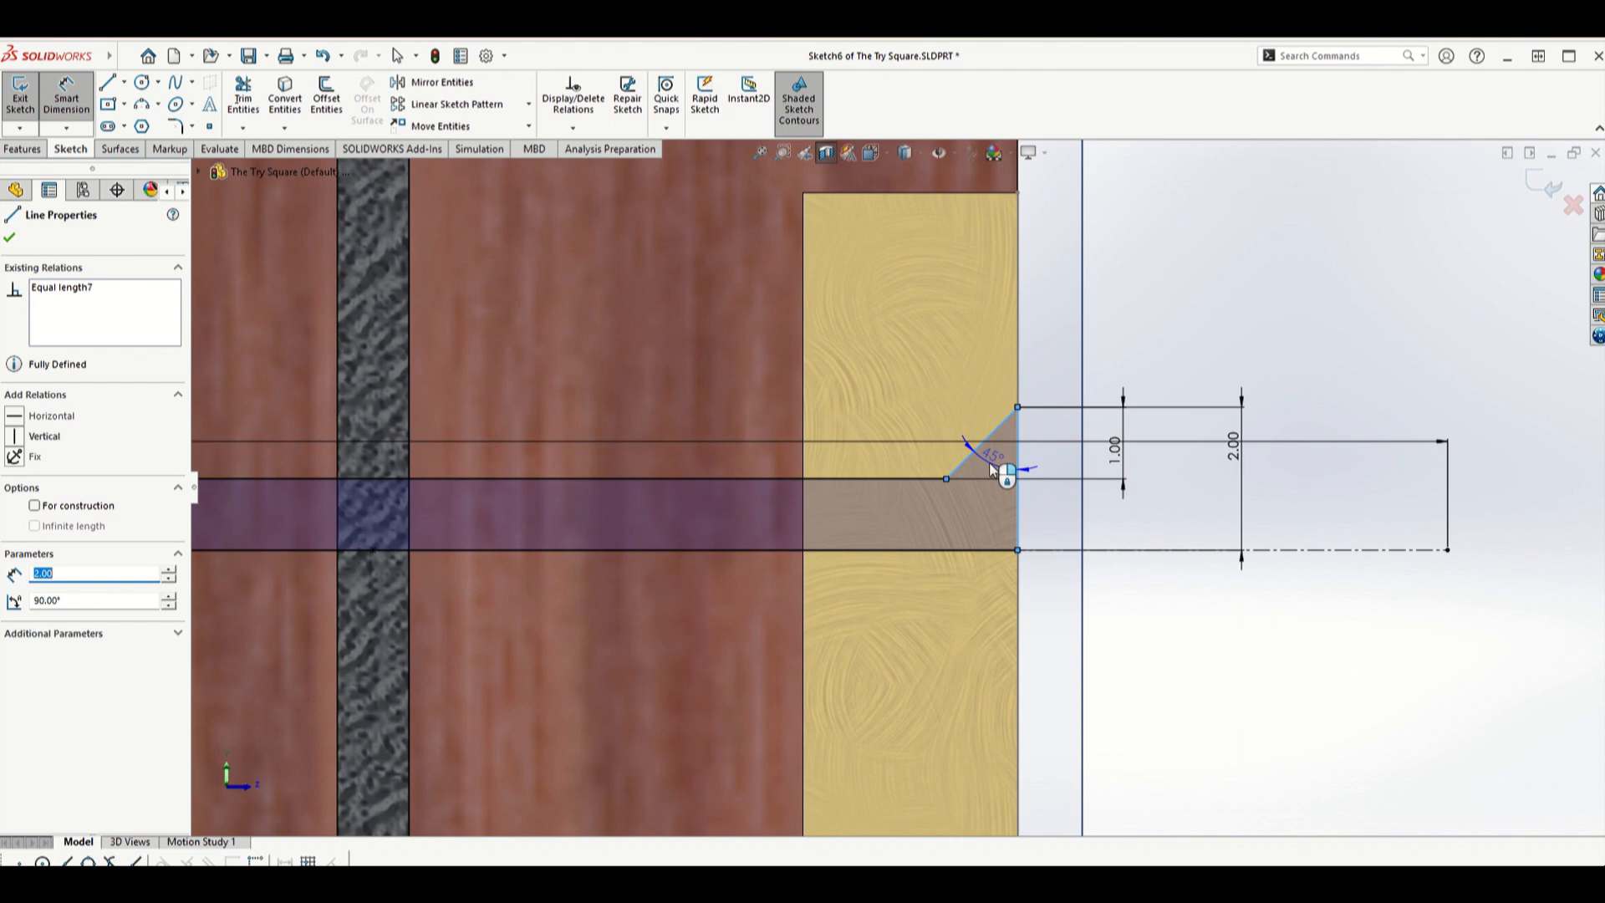
{"action": "key", "text": "Escape"}
- Cut the countersunk rivet hole through the stock with a 360-degree Revolved Cut of the profile about the construction line
{"action": "scroll", "coordinate": [988, 460], "scroll_direction": "up", "scroll_amount": 3}
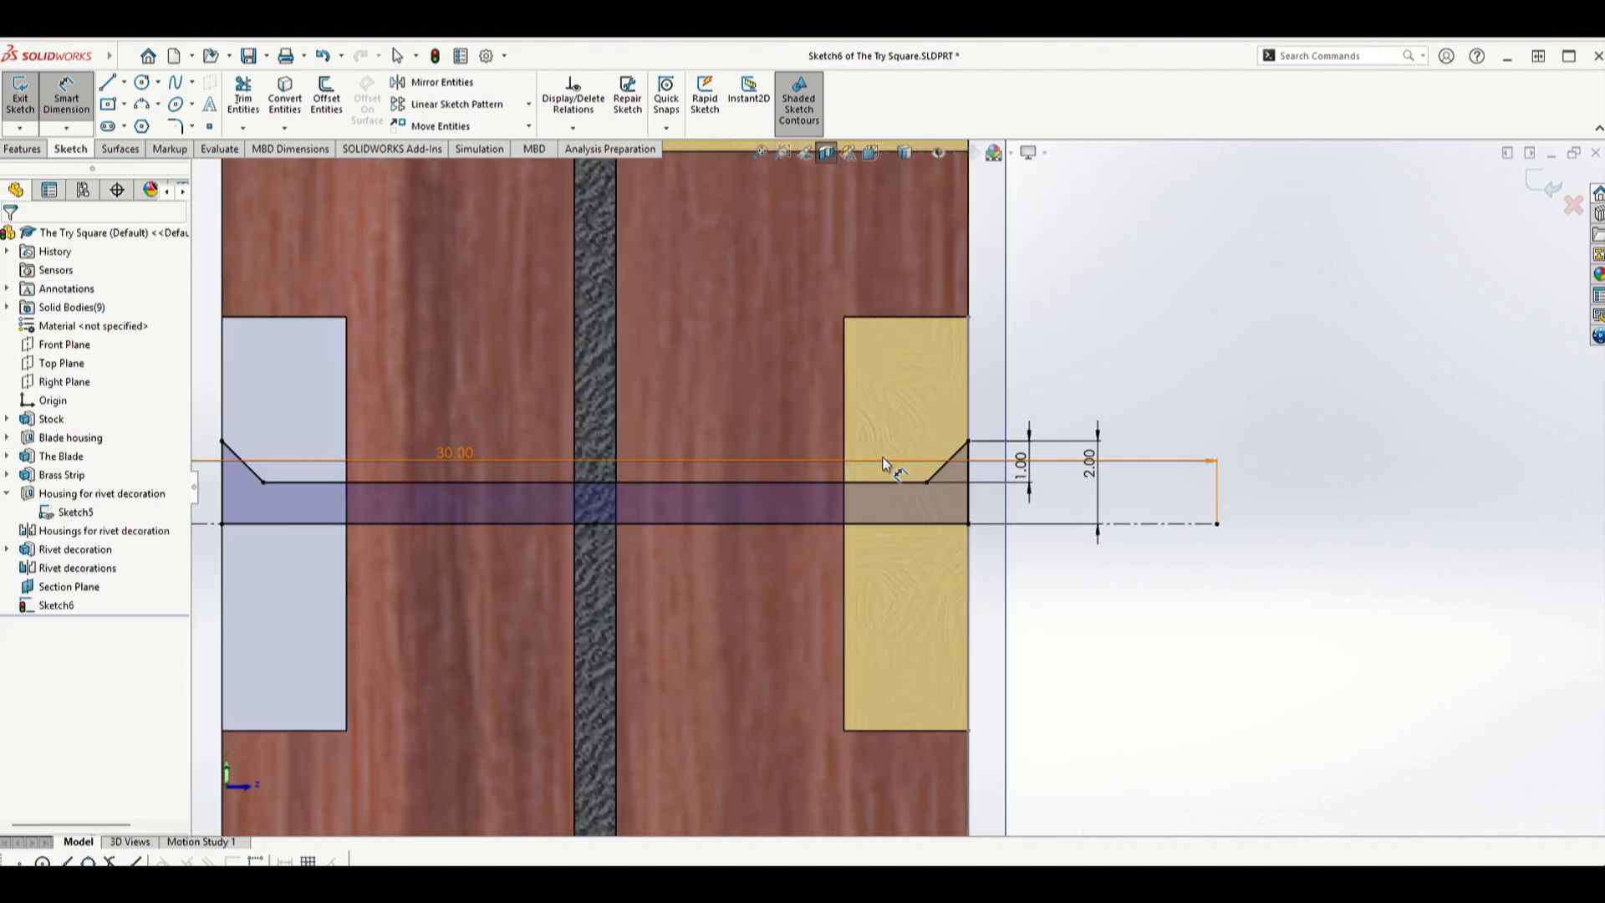
{"action": "scroll", "coordinate": [680, 482], "scroll_direction": "up", "scroll_amount": 3}
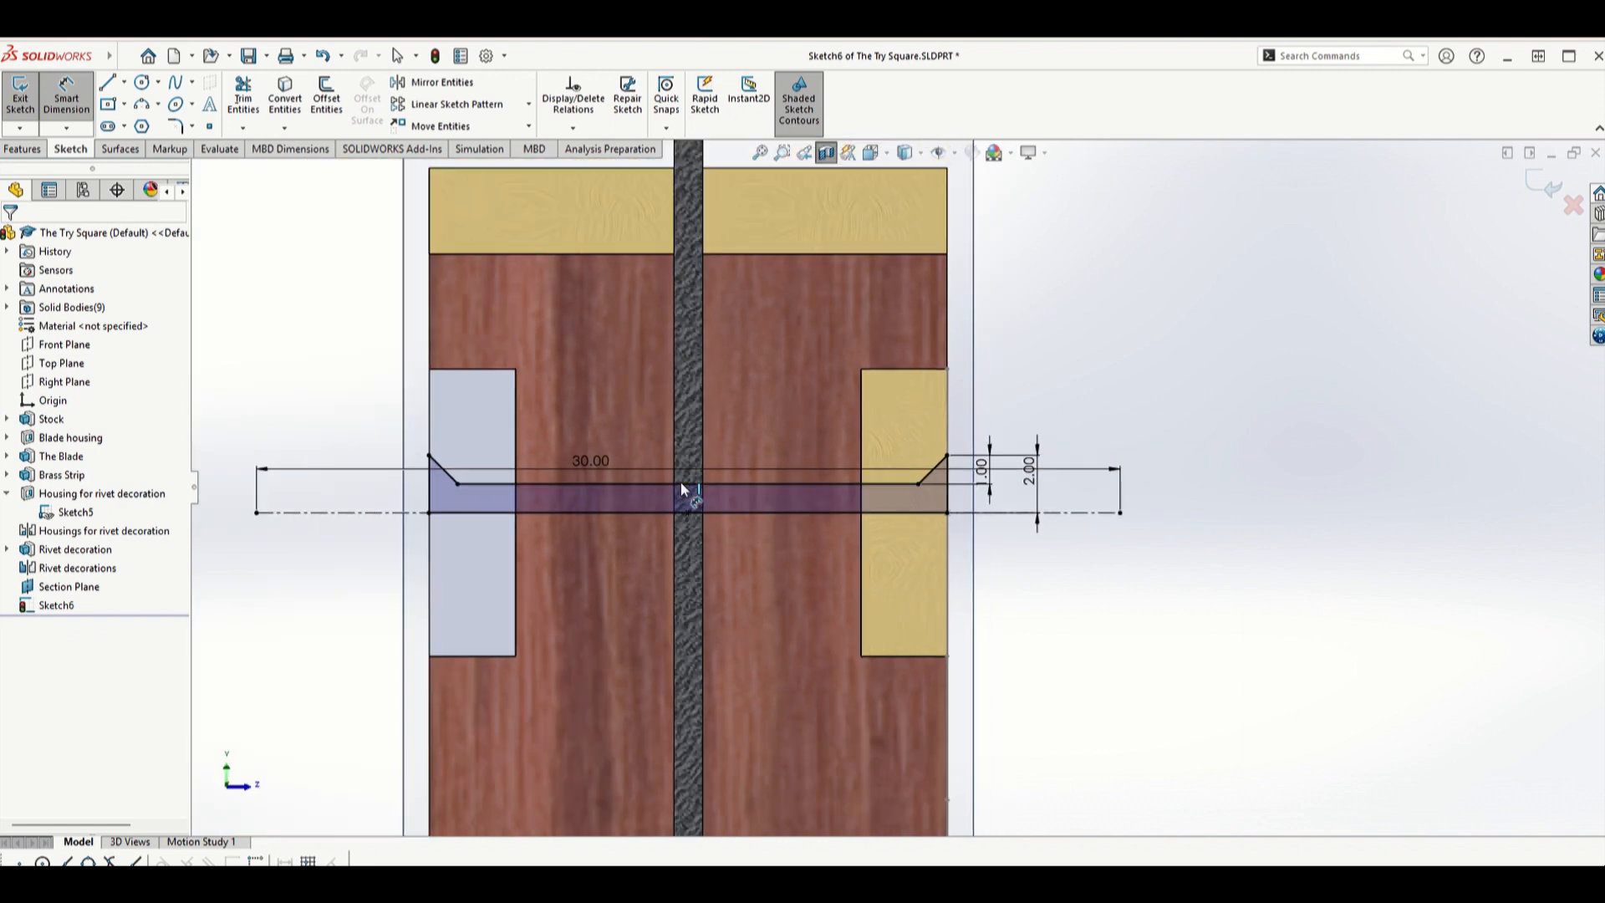
{"action": "scroll", "coordinate": [674, 484], "scroll_direction": "down", "scroll_amount": 2}
{"action": "scroll", "coordinate": [750, 521], "scroll_direction": "up", "scroll_amount": 1}
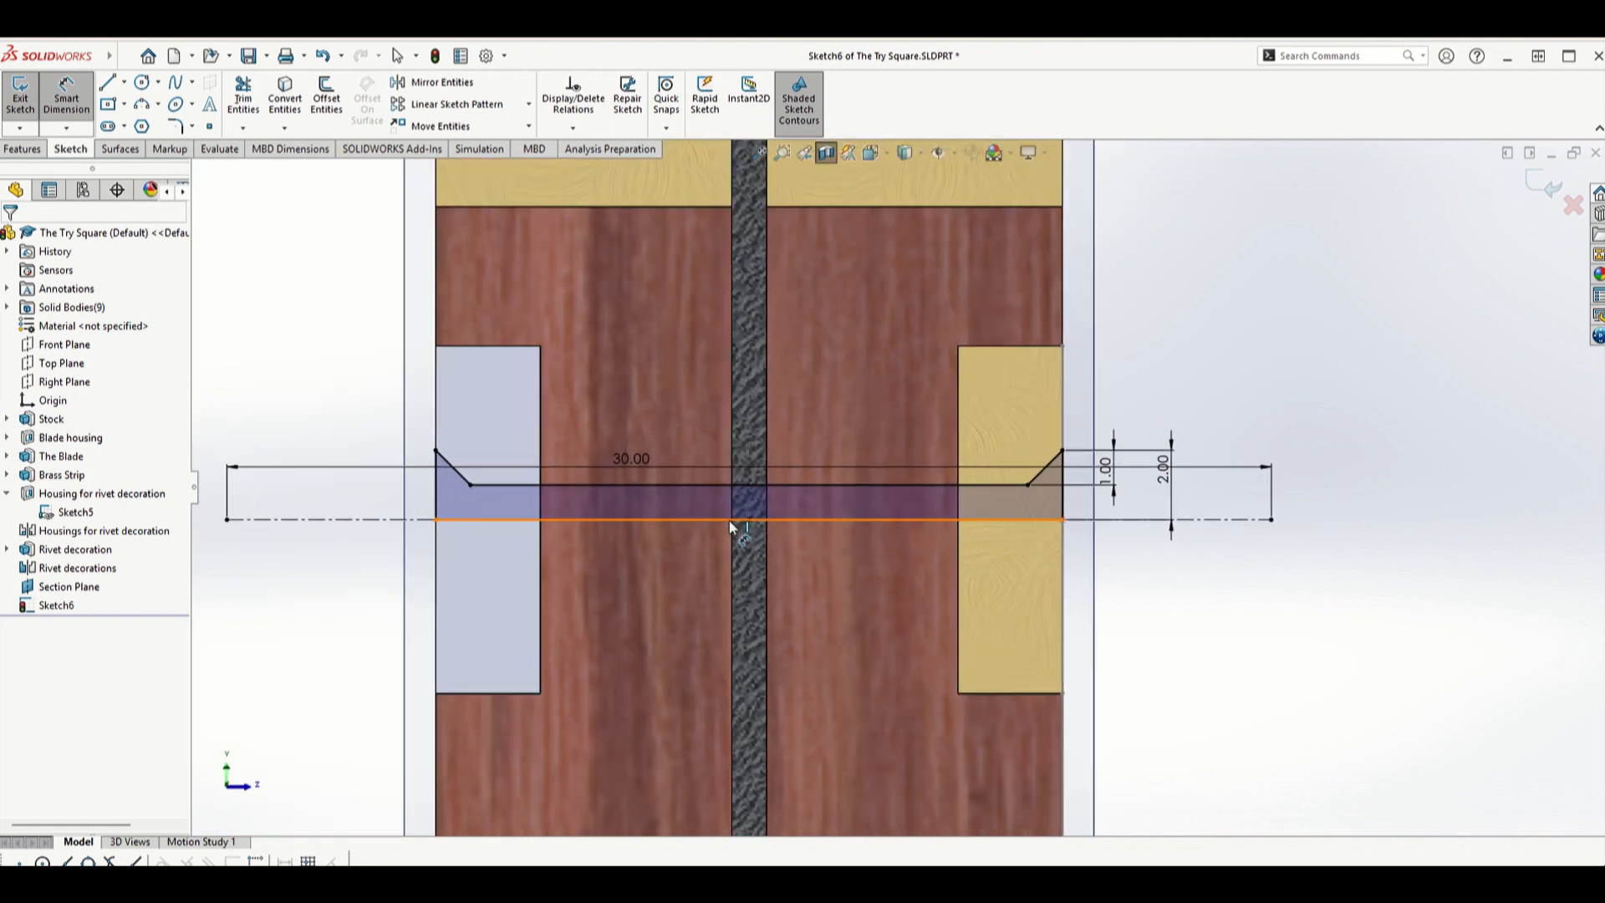
{"action": "left_click", "coordinate": [40, 155]}
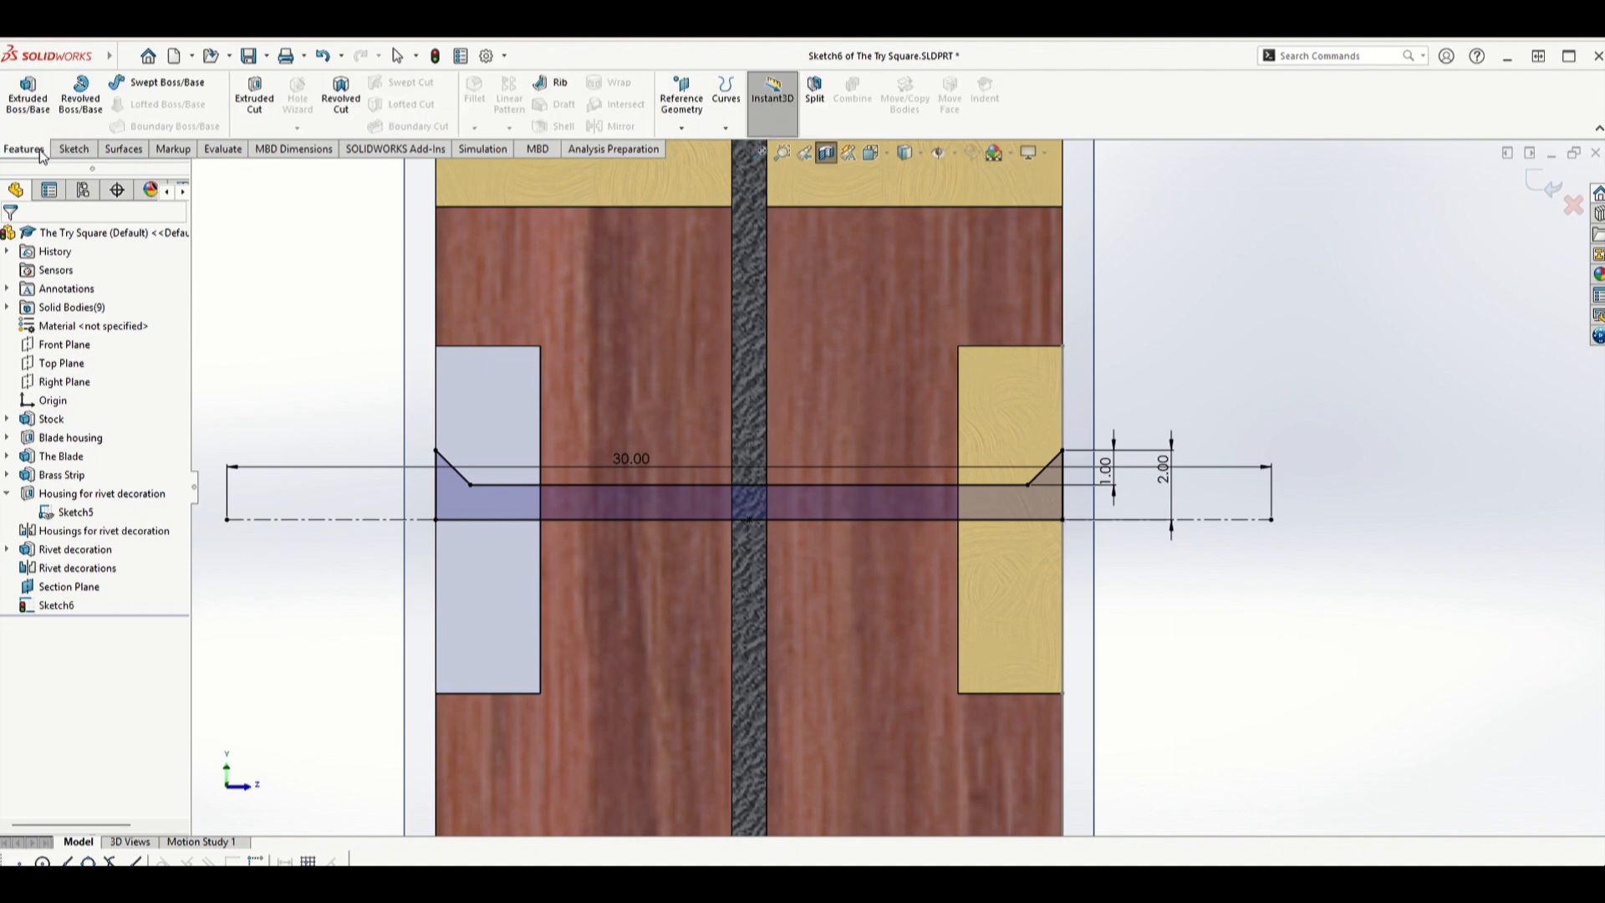
{"action": "left_click", "coordinate": [331, 124]}
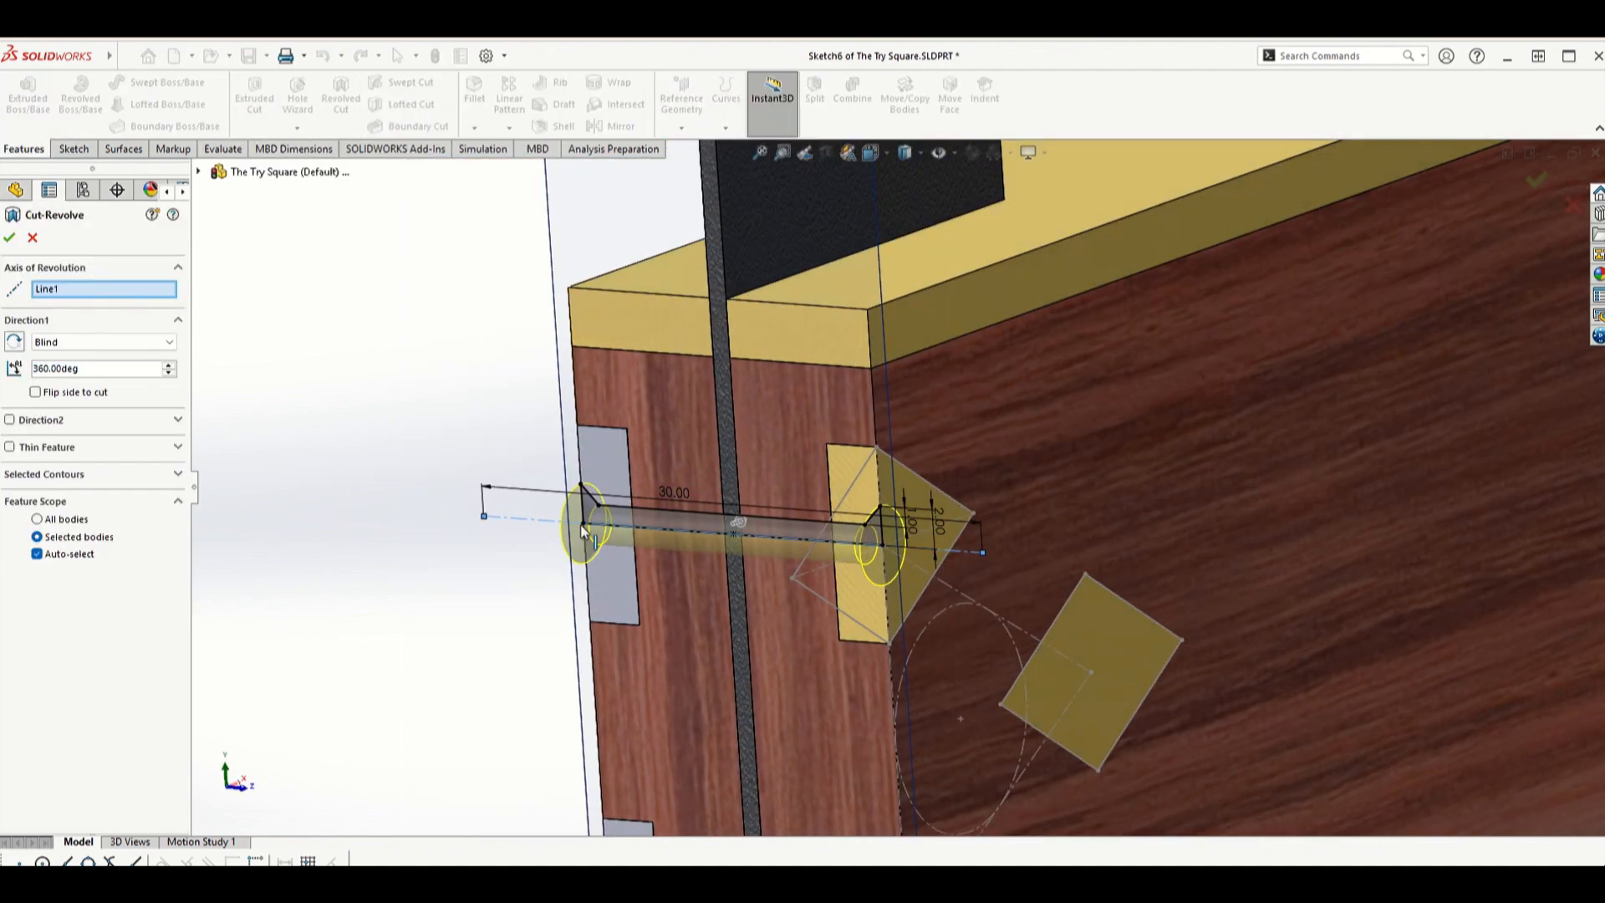
{"action": "scroll", "coordinate": [778, 562], "scroll_direction": "down", "scroll_amount": 3}
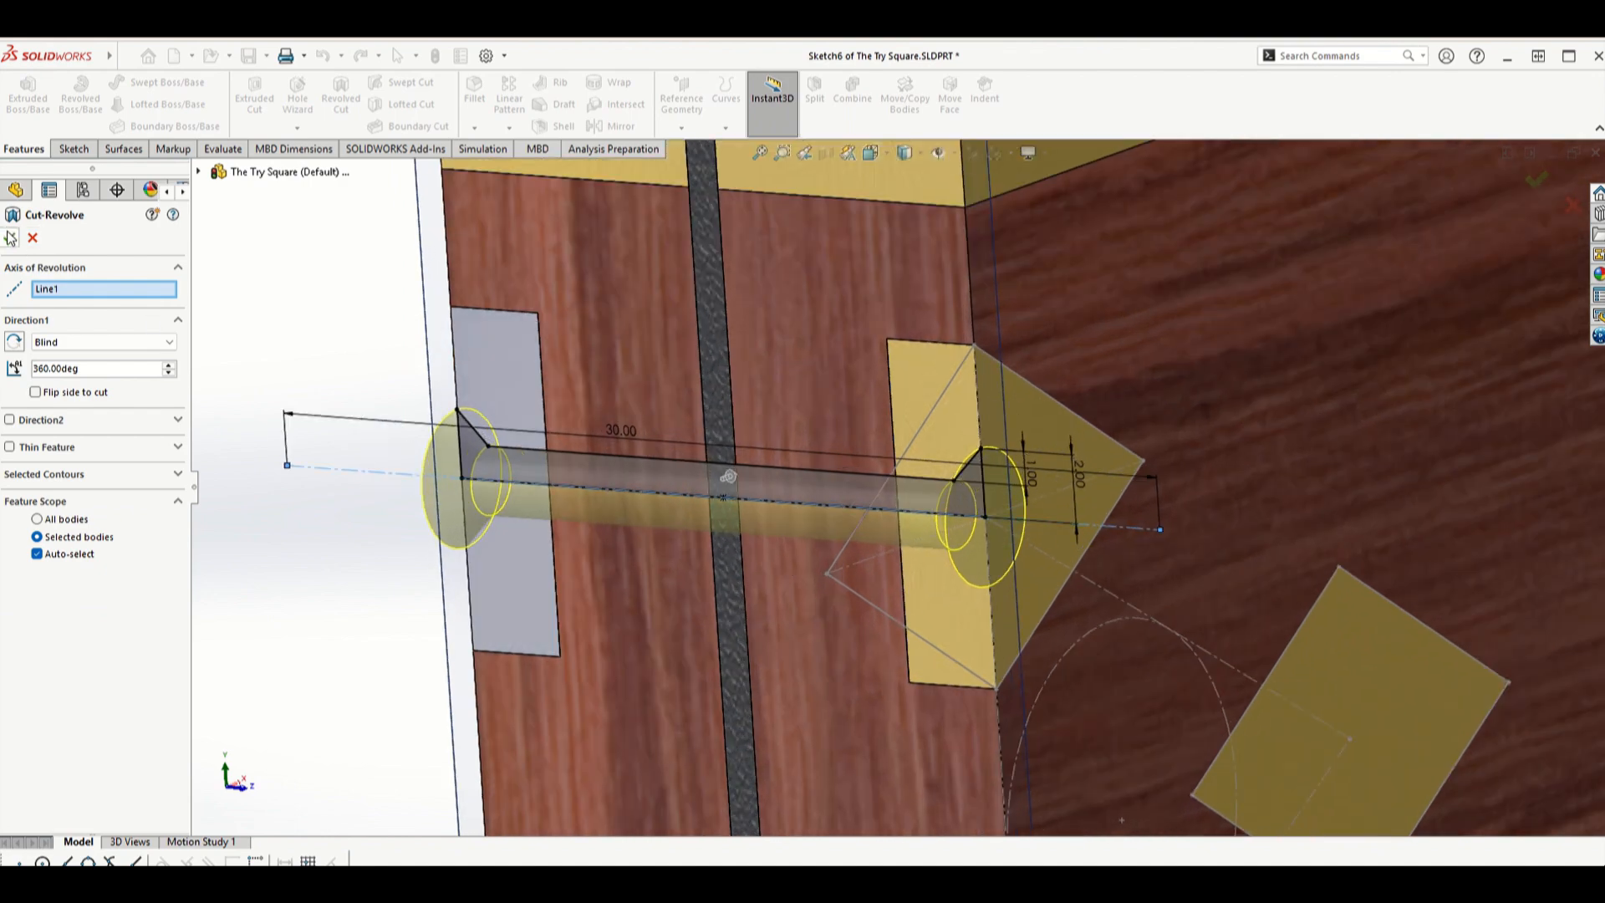
{"action": "left_click", "coordinate": [11, 238]}
{"action": "middle_click_drag", "start_coordinate": [866, 453], "coordinate": [922, 458]}
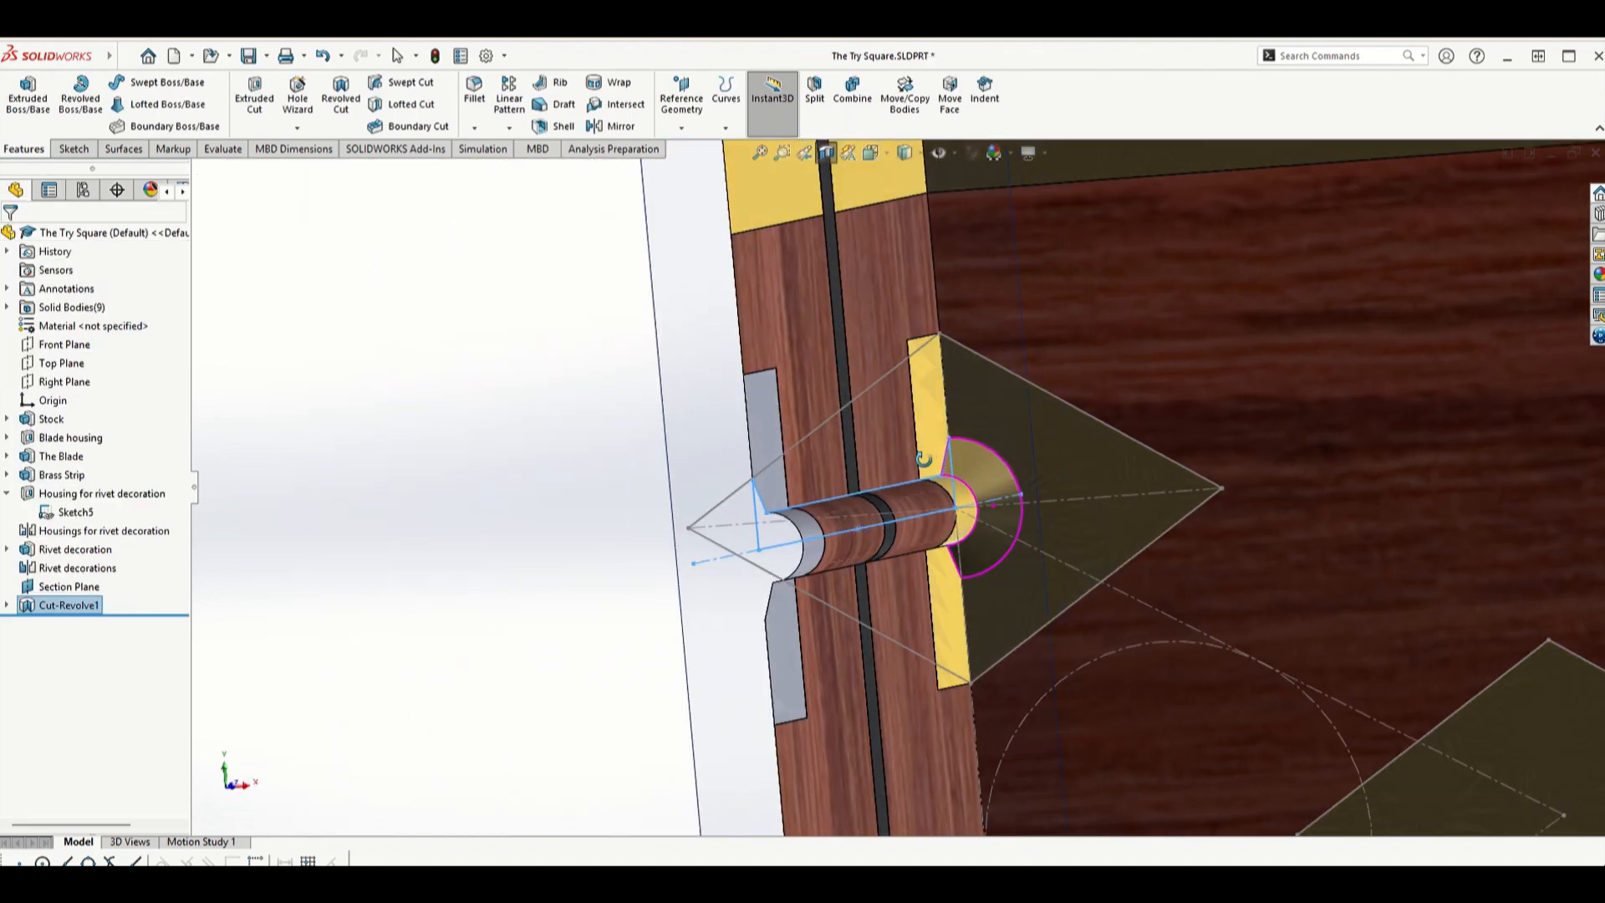
{"action": "scroll", "coordinate": [923, 458], "scroll_direction": "up", "scroll_amount": 5}
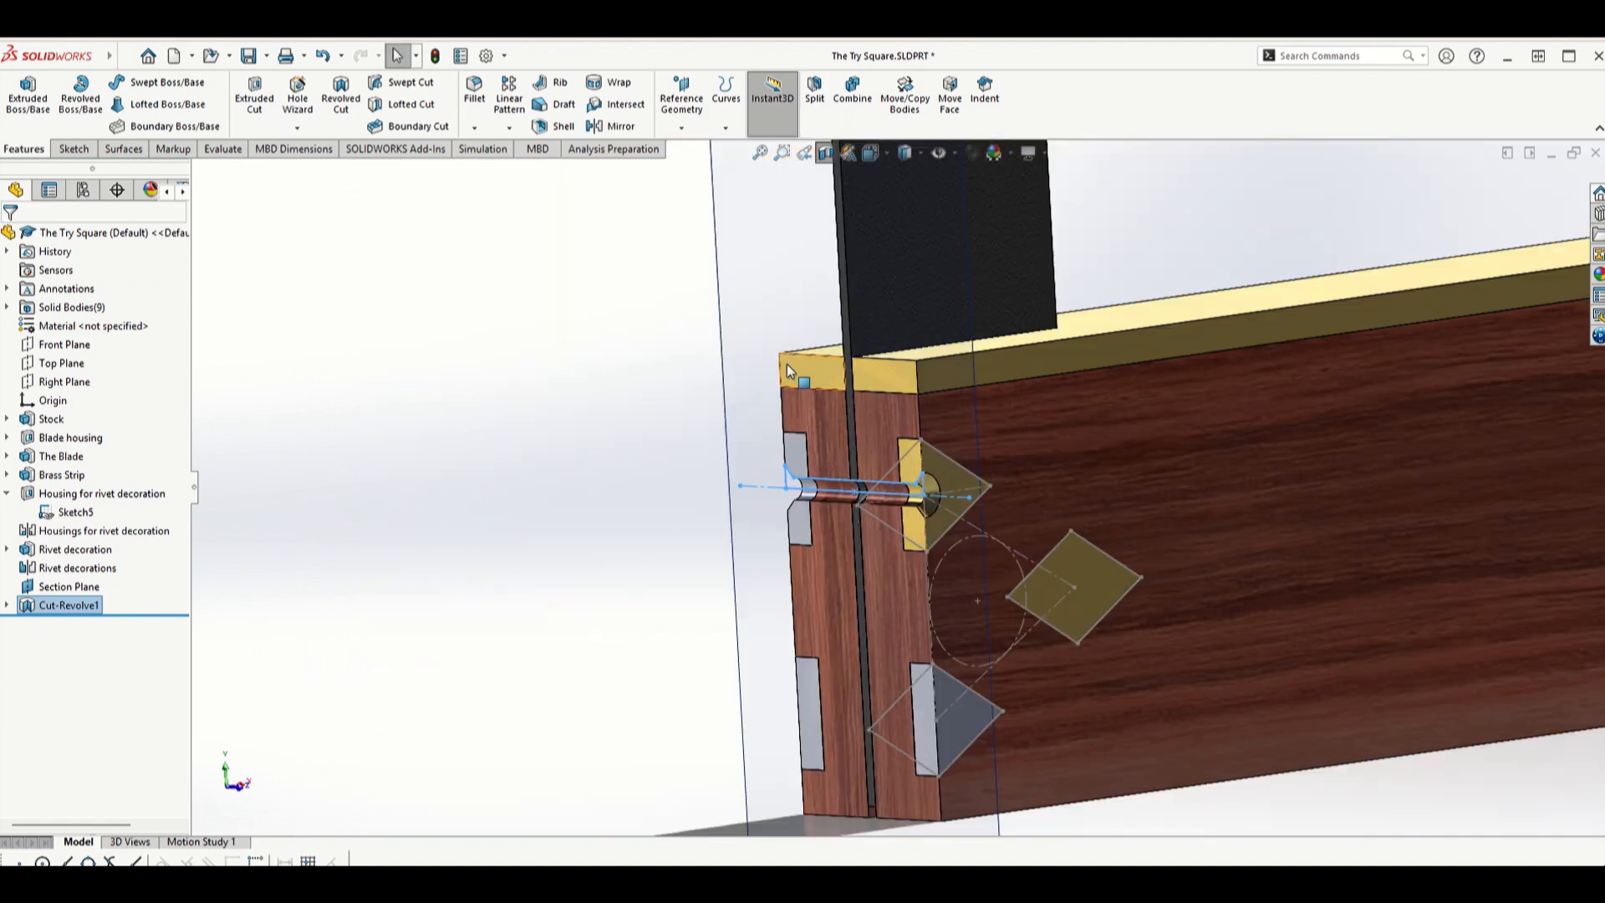
{"action": "left_click", "coordinate": [458, 432]}
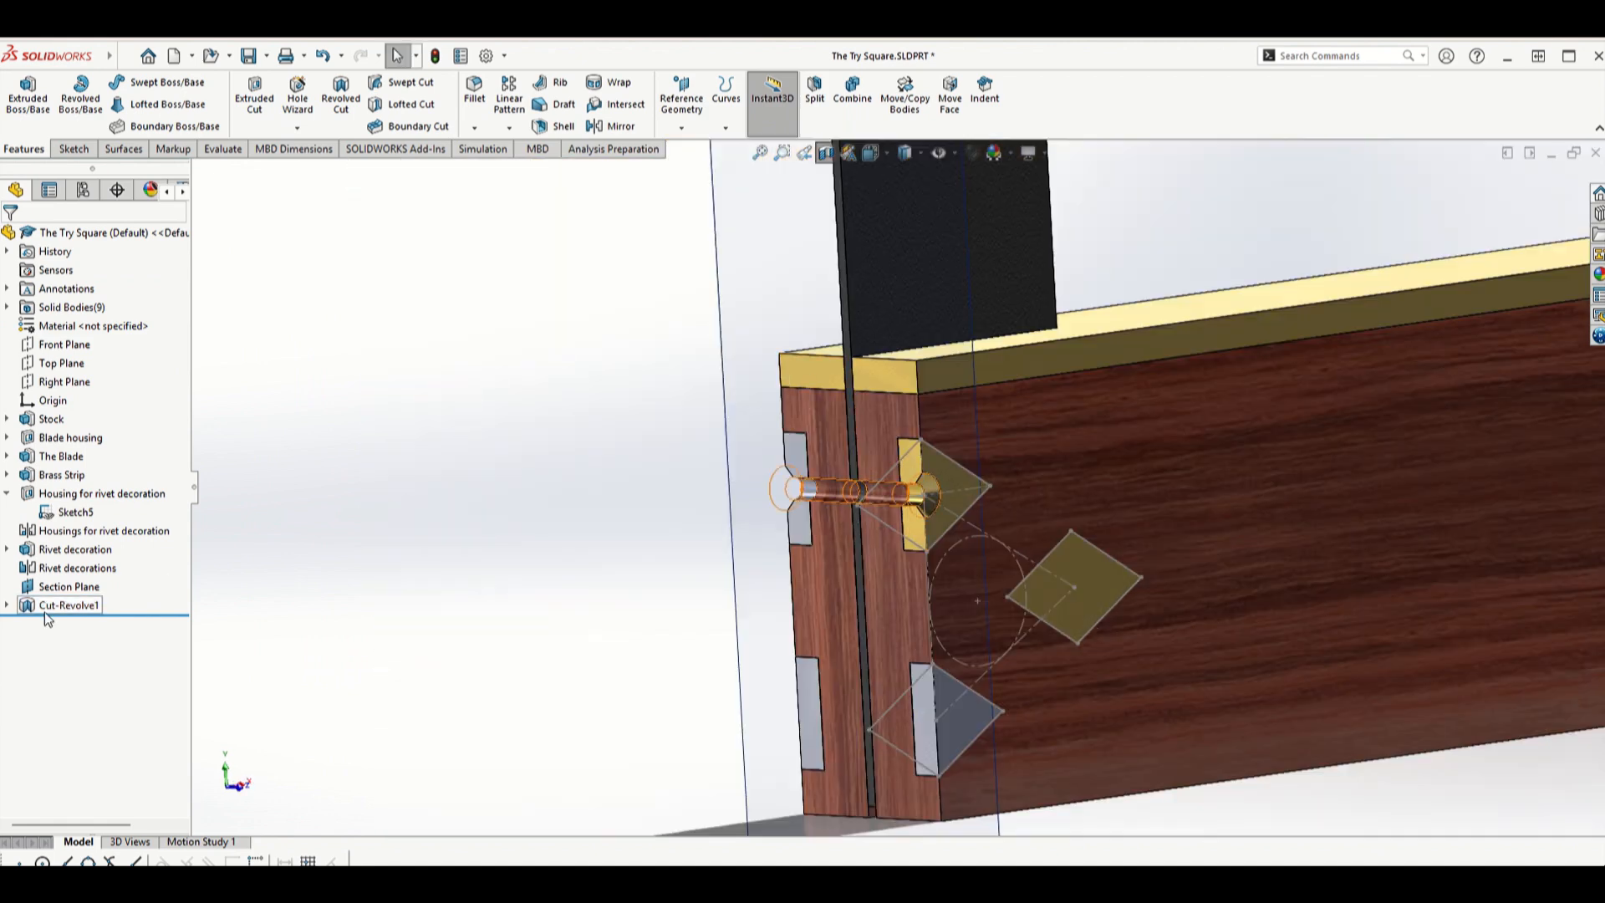
- Try to rename the revolved cut feature as "Housing for rivet decoration"
{"action": "left_click", "coordinate": [46, 613]}
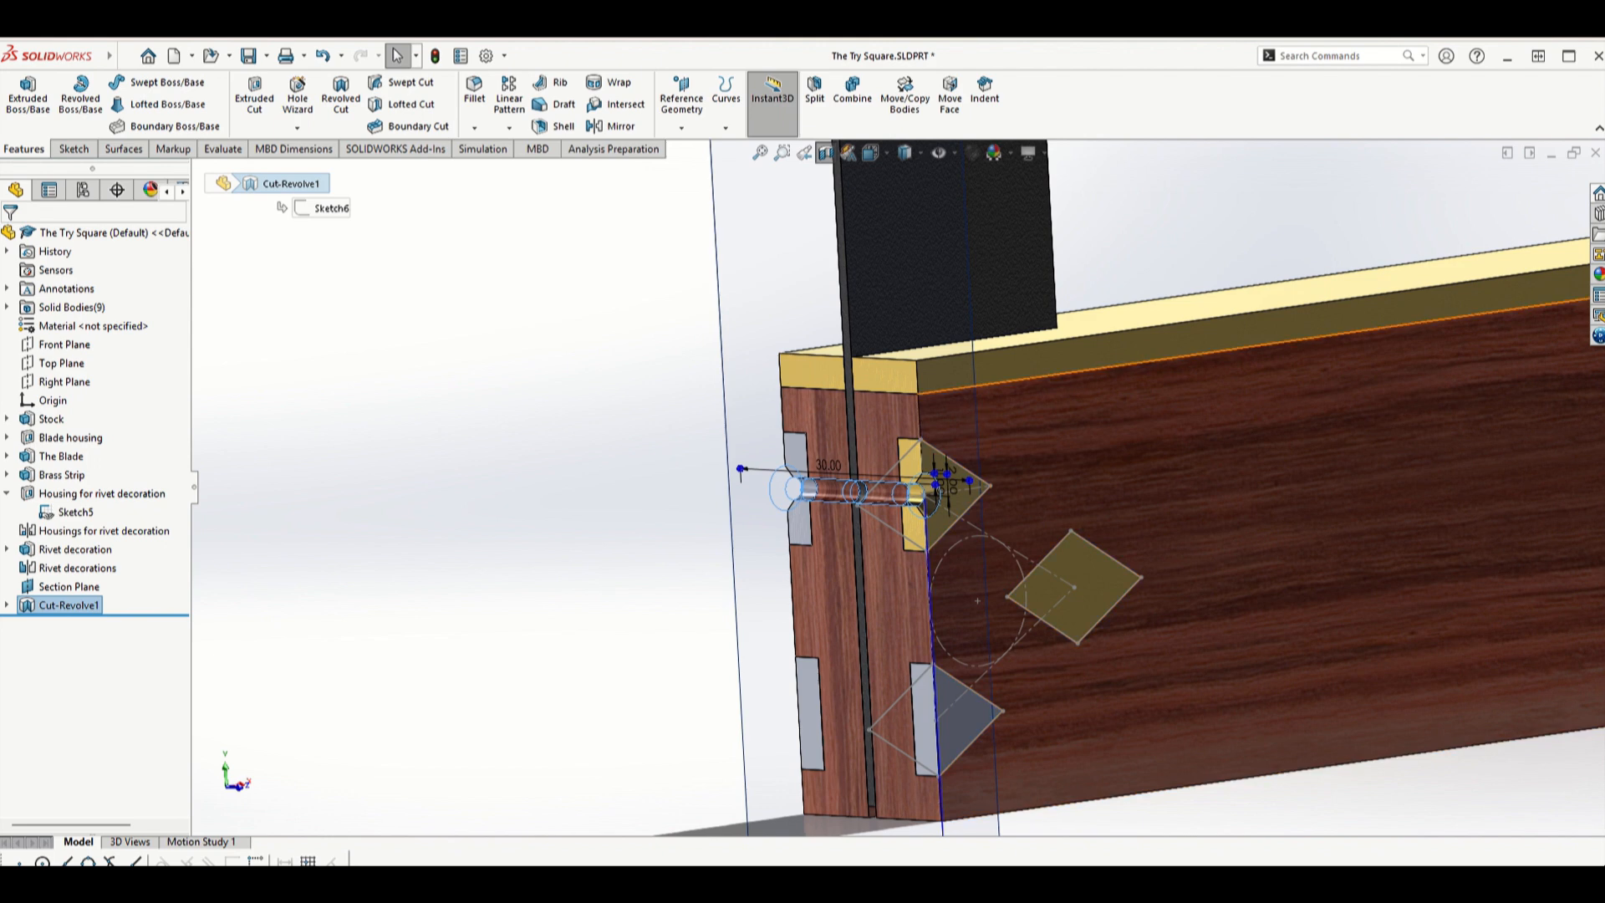
{"action": "key", "text": "F2"}
{"action": "type", "text": "Housing for rivet decoration"}
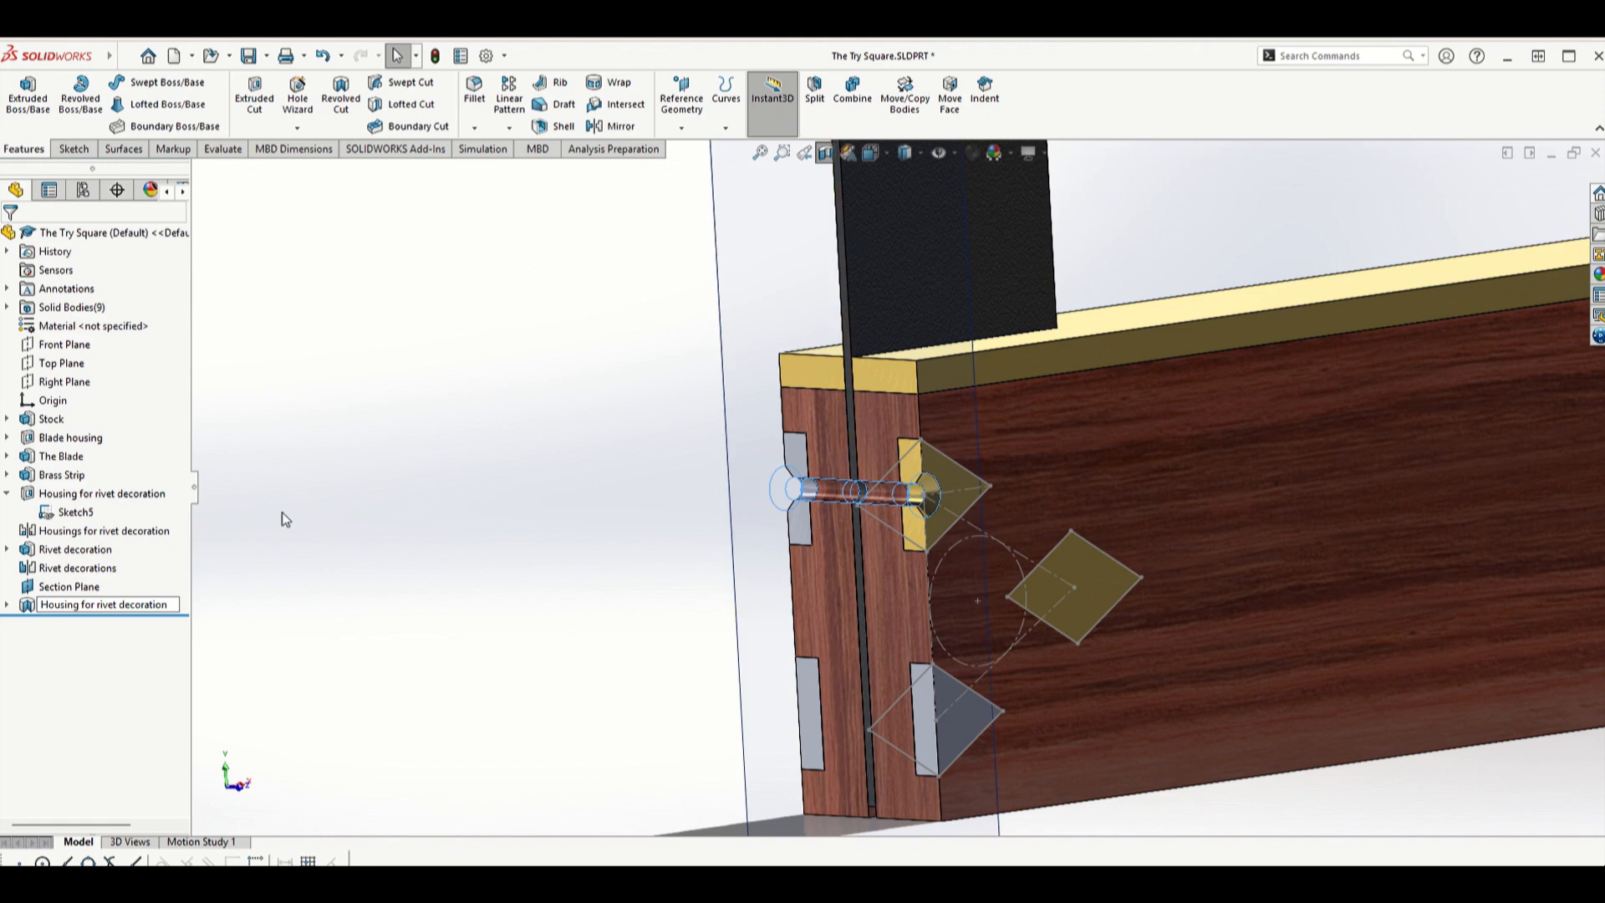
{"action": "left_click", "coordinate": [359, 606]}
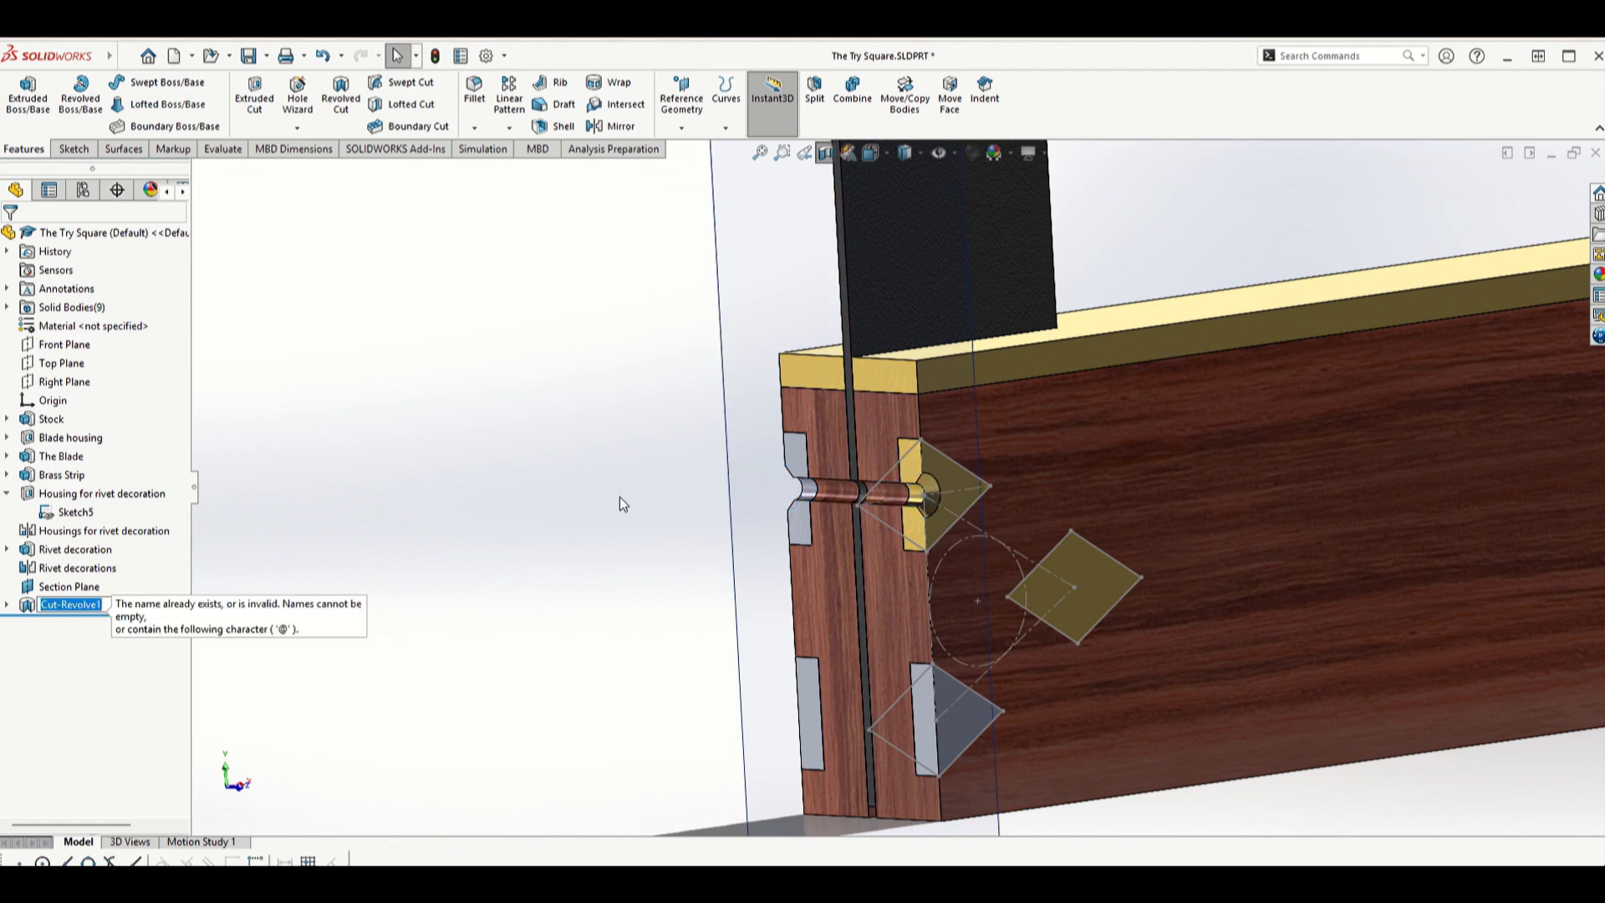
- Rename the revolved cut feature as "Housing for rivet"
{"action": "type", "text": "Housing for rive"}
{"action": "key", "text": "Return"}
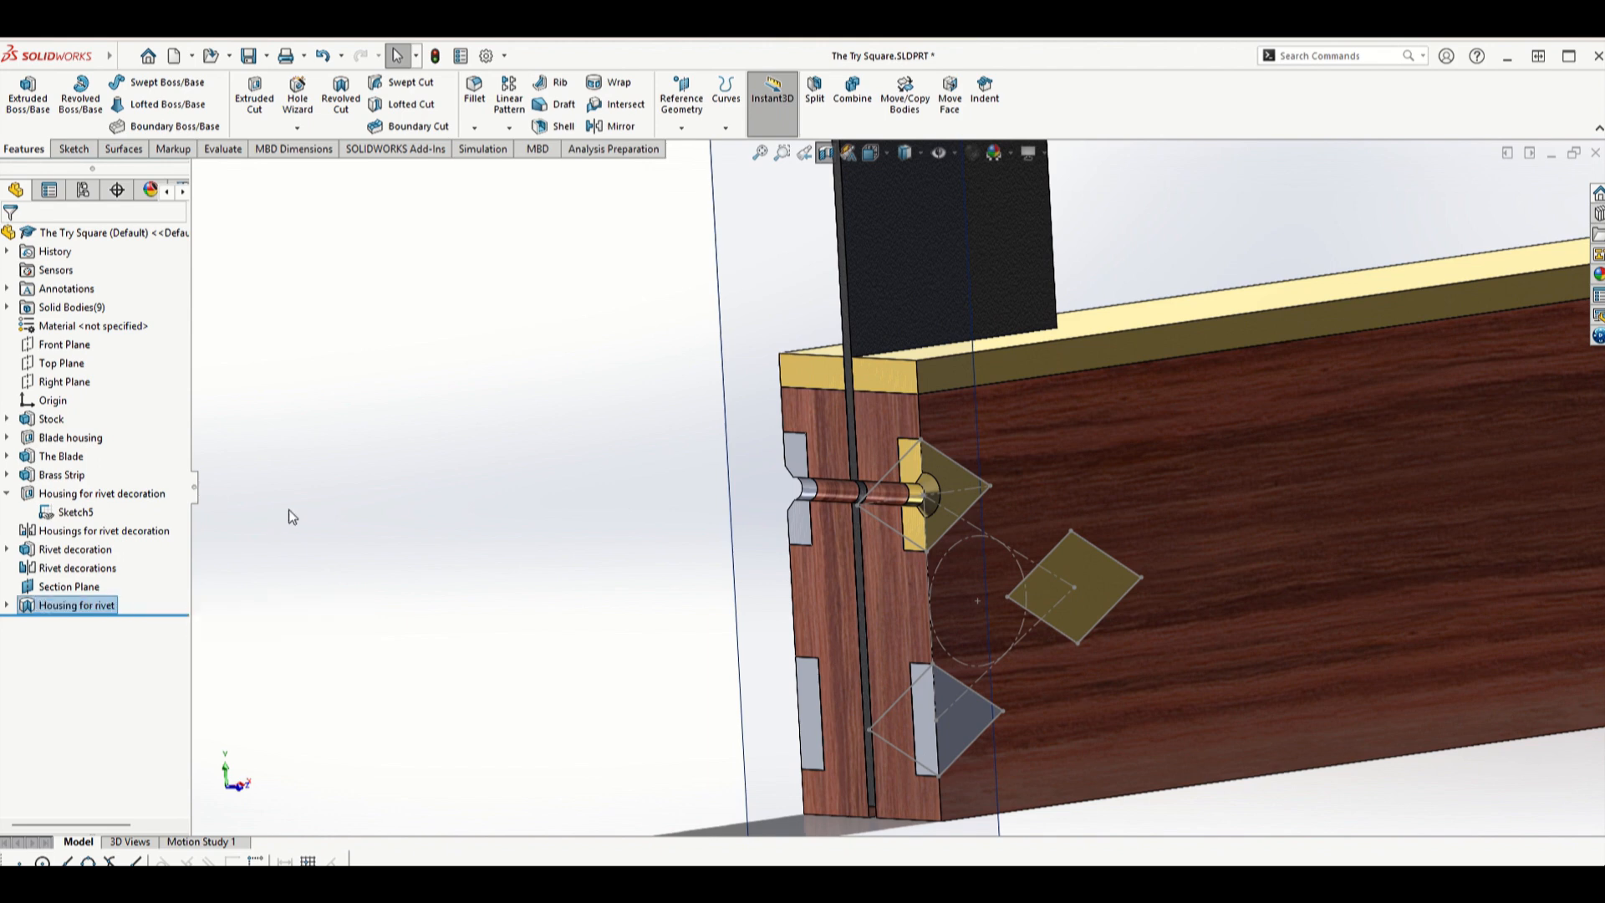
{"action": "left_click", "coordinate": [85, 608]}
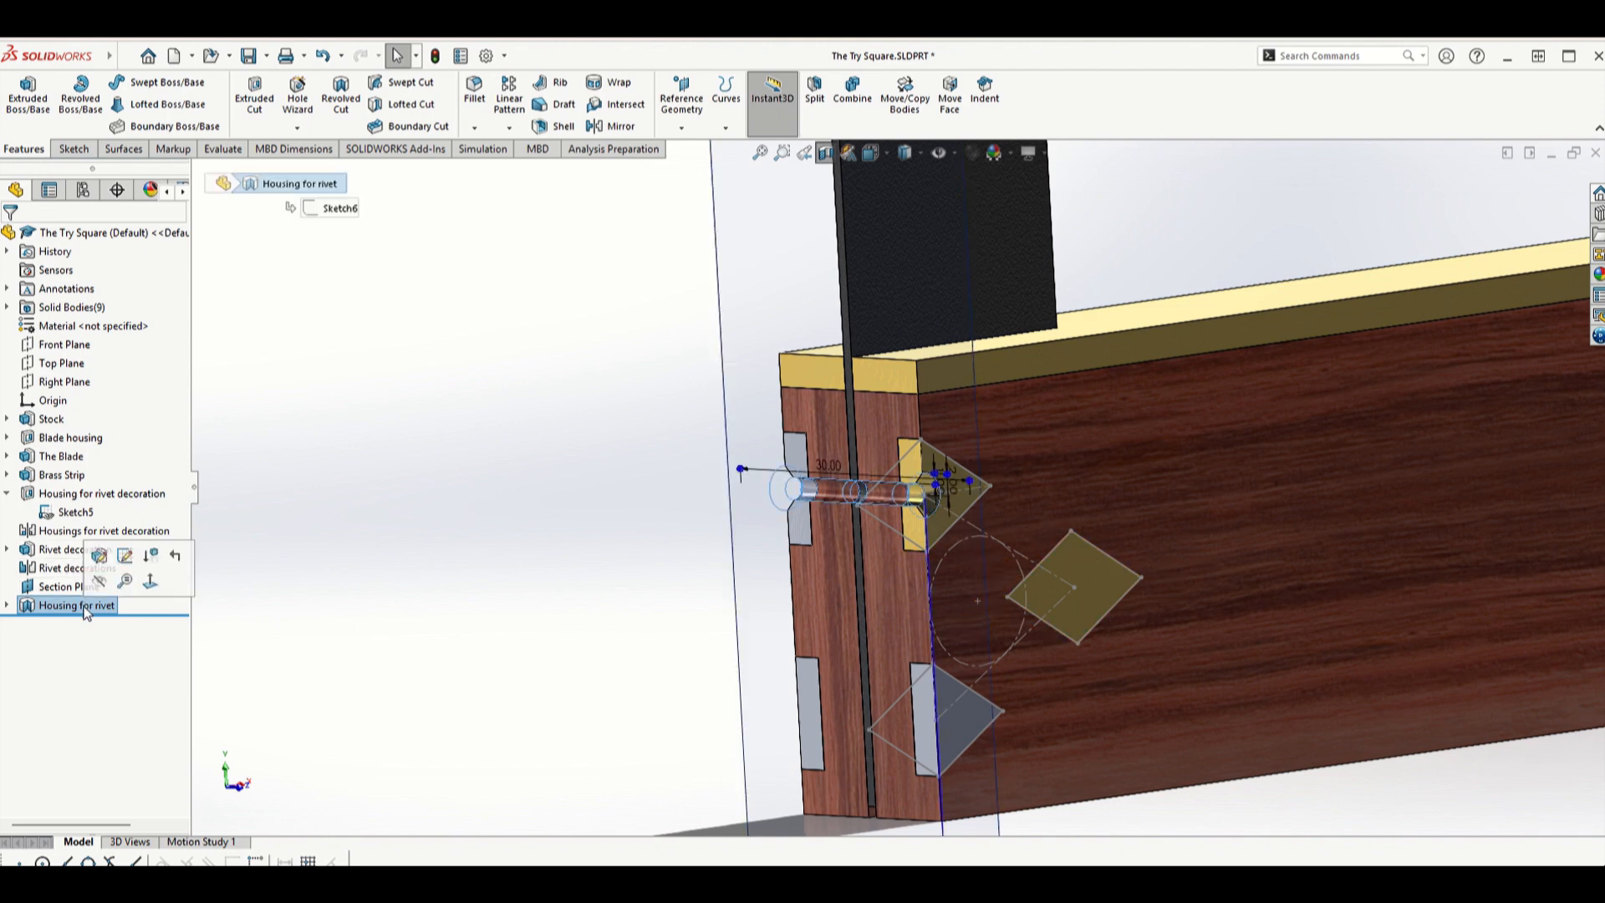
{"action": "left_click", "coordinate": [86, 607]}
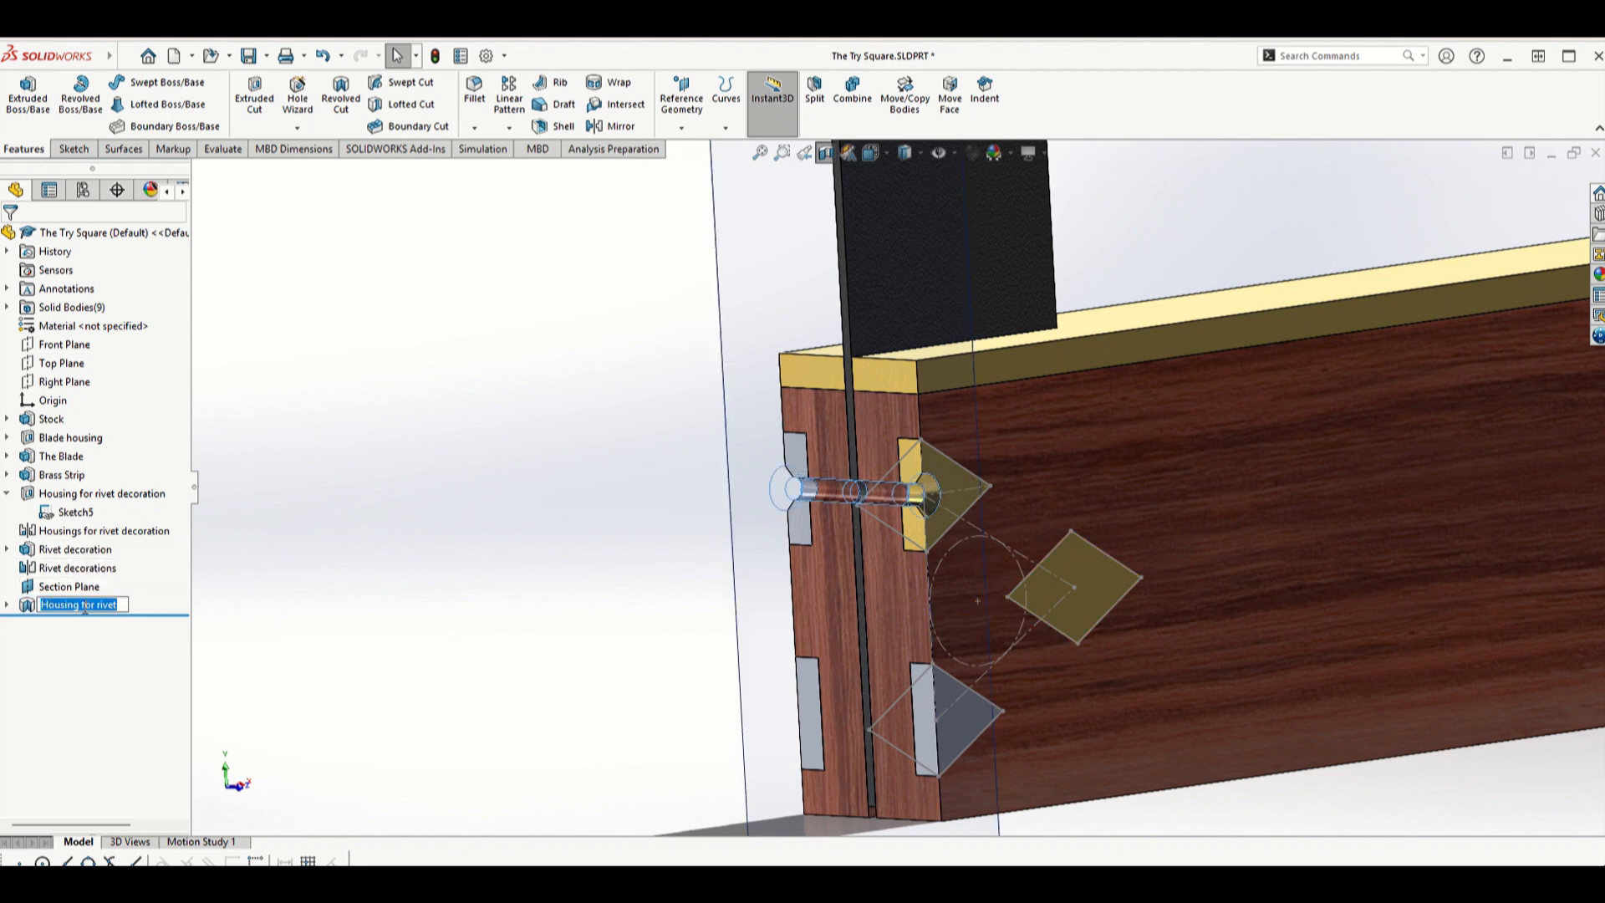
{"action": "left_click", "coordinate": [253, 580]}
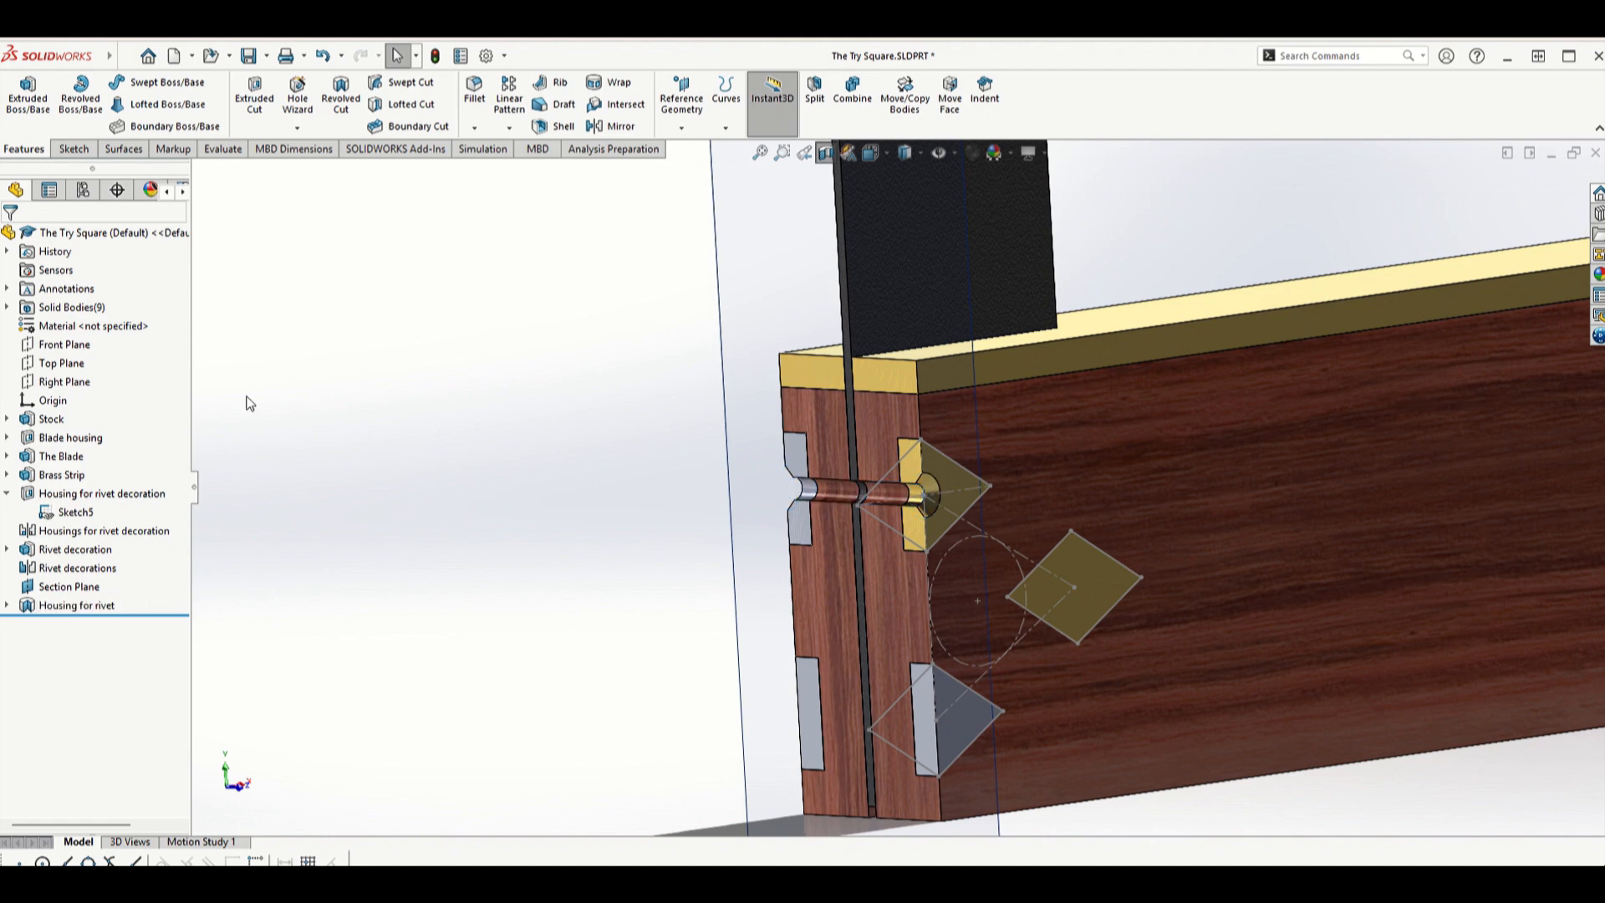
- Set up a Linear Pattern of the rivet housing cut along the two sketch construction lines joining the diamond centres
{"action": "scroll", "coordinate": [1021, 603], "scroll_direction": "down", "scroll_amount": 2}
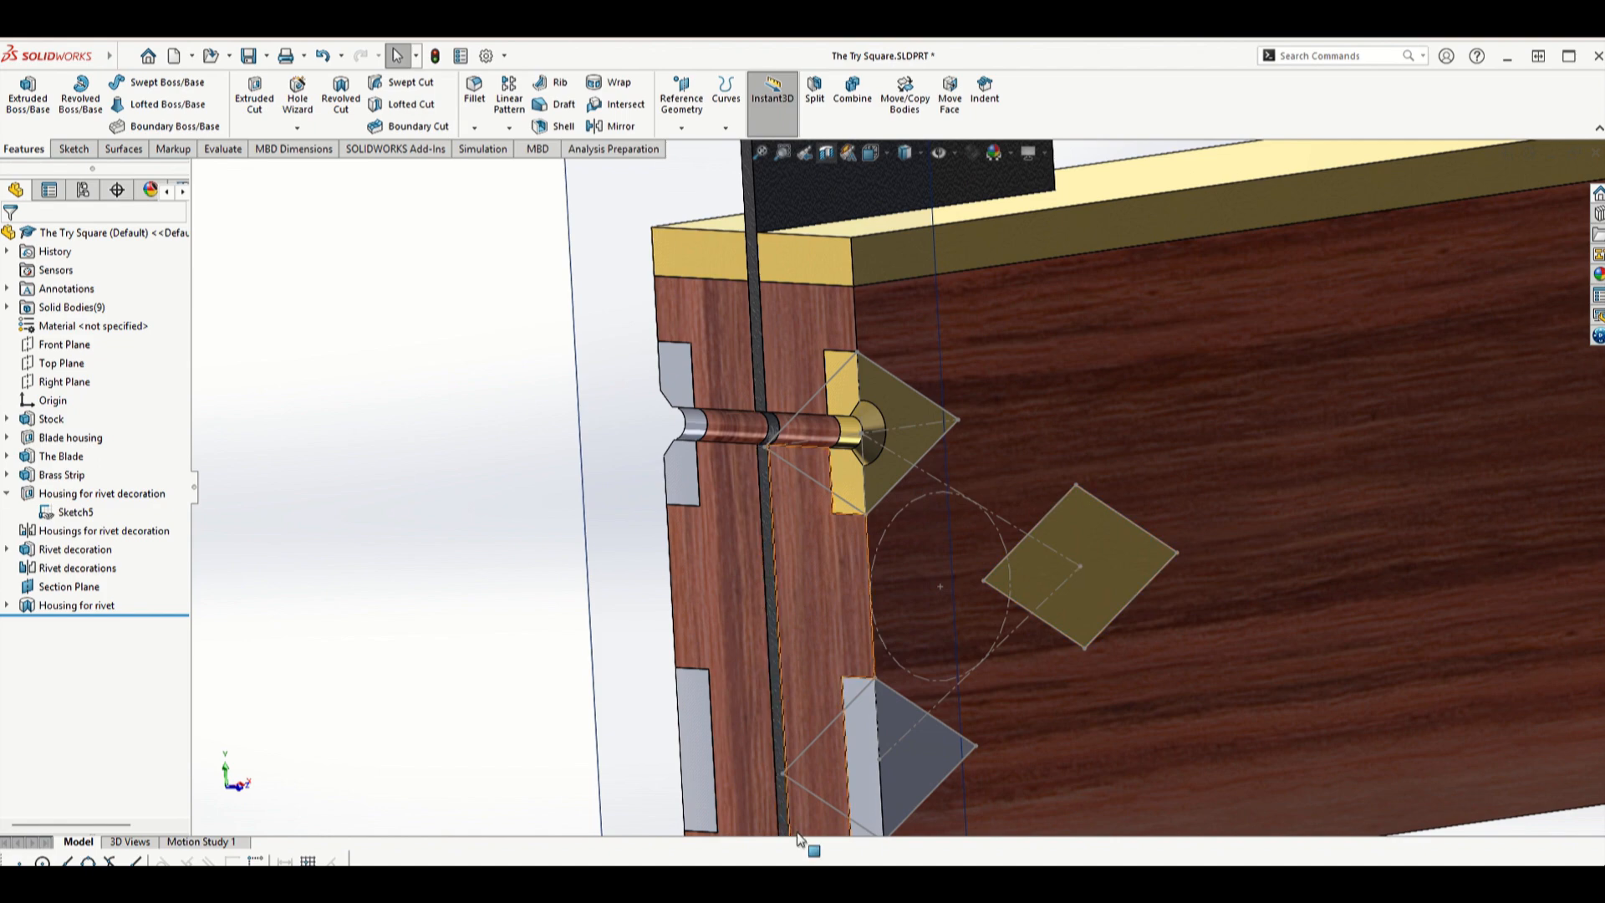
{"action": "scroll", "coordinate": [895, 727], "scroll_direction": "up", "scroll_amount": 3}
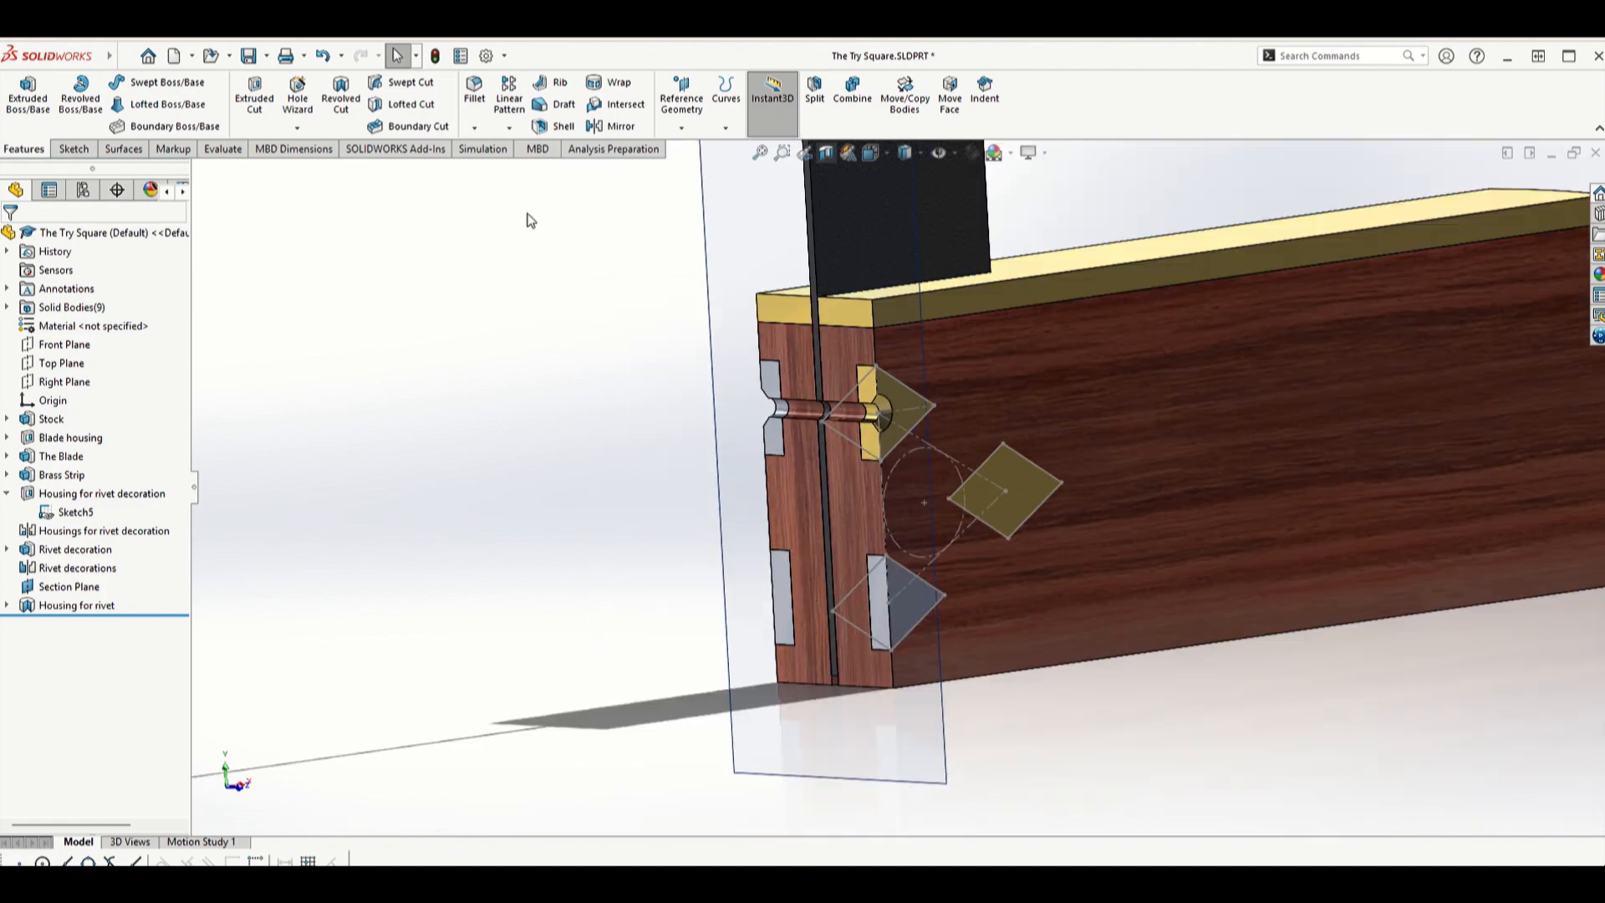
{"action": "left_click", "coordinate": [509, 99]}
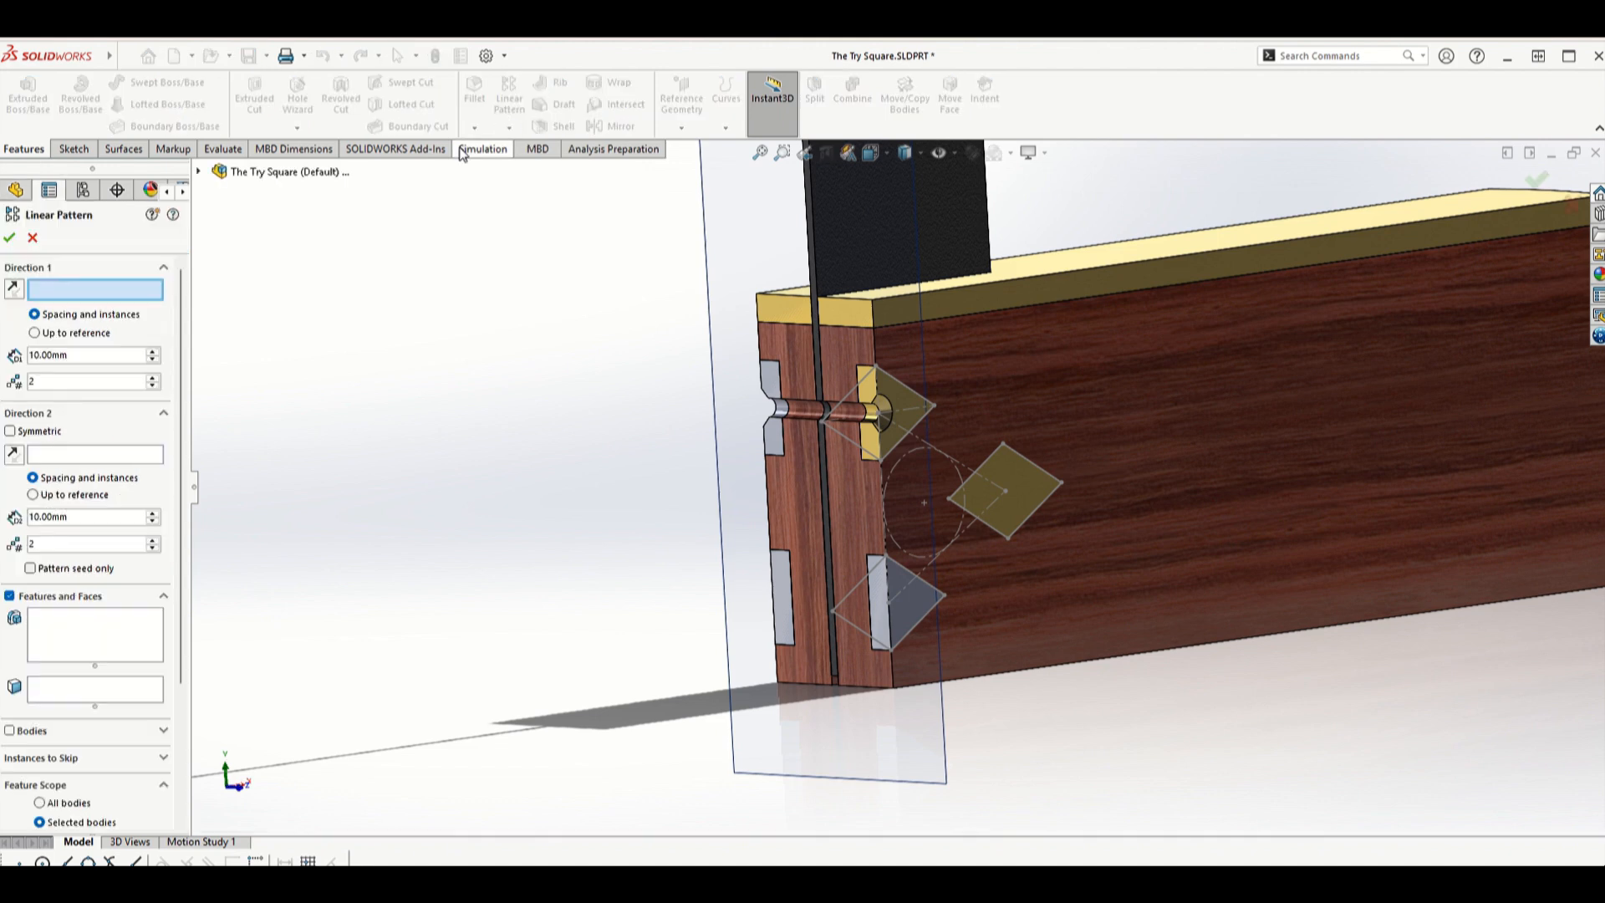
{"action": "left_click", "coordinate": [919, 438]}
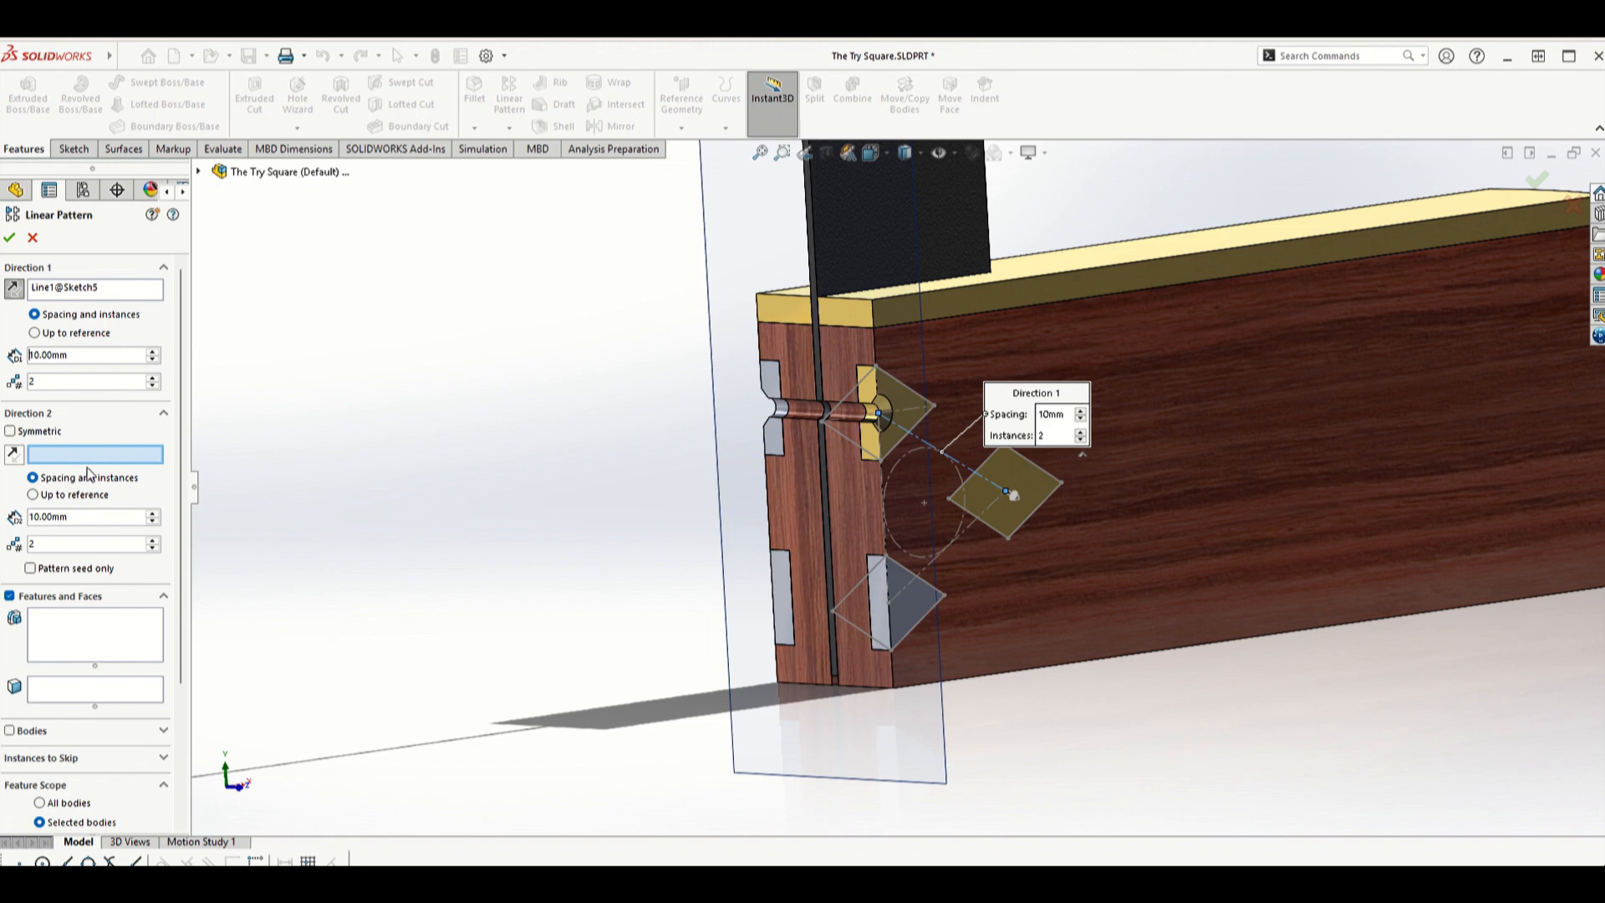
{"action": "left_click", "coordinate": [883, 483]}
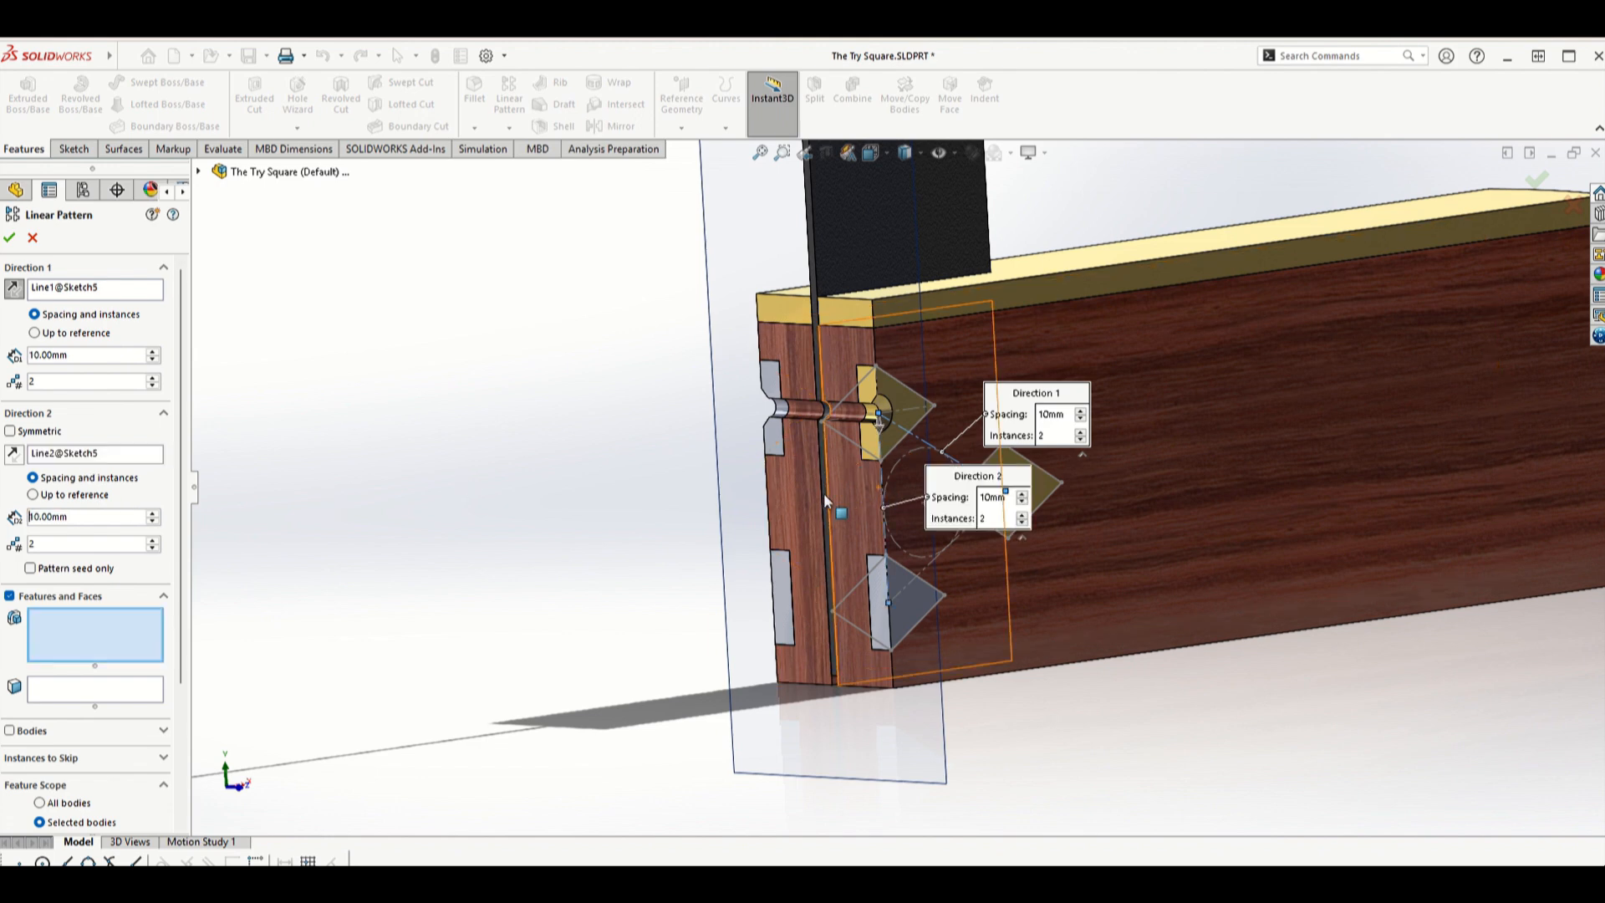
{"action": "scroll", "coordinate": [890, 444], "scroll_direction": "down", "scroll_amount": 4}
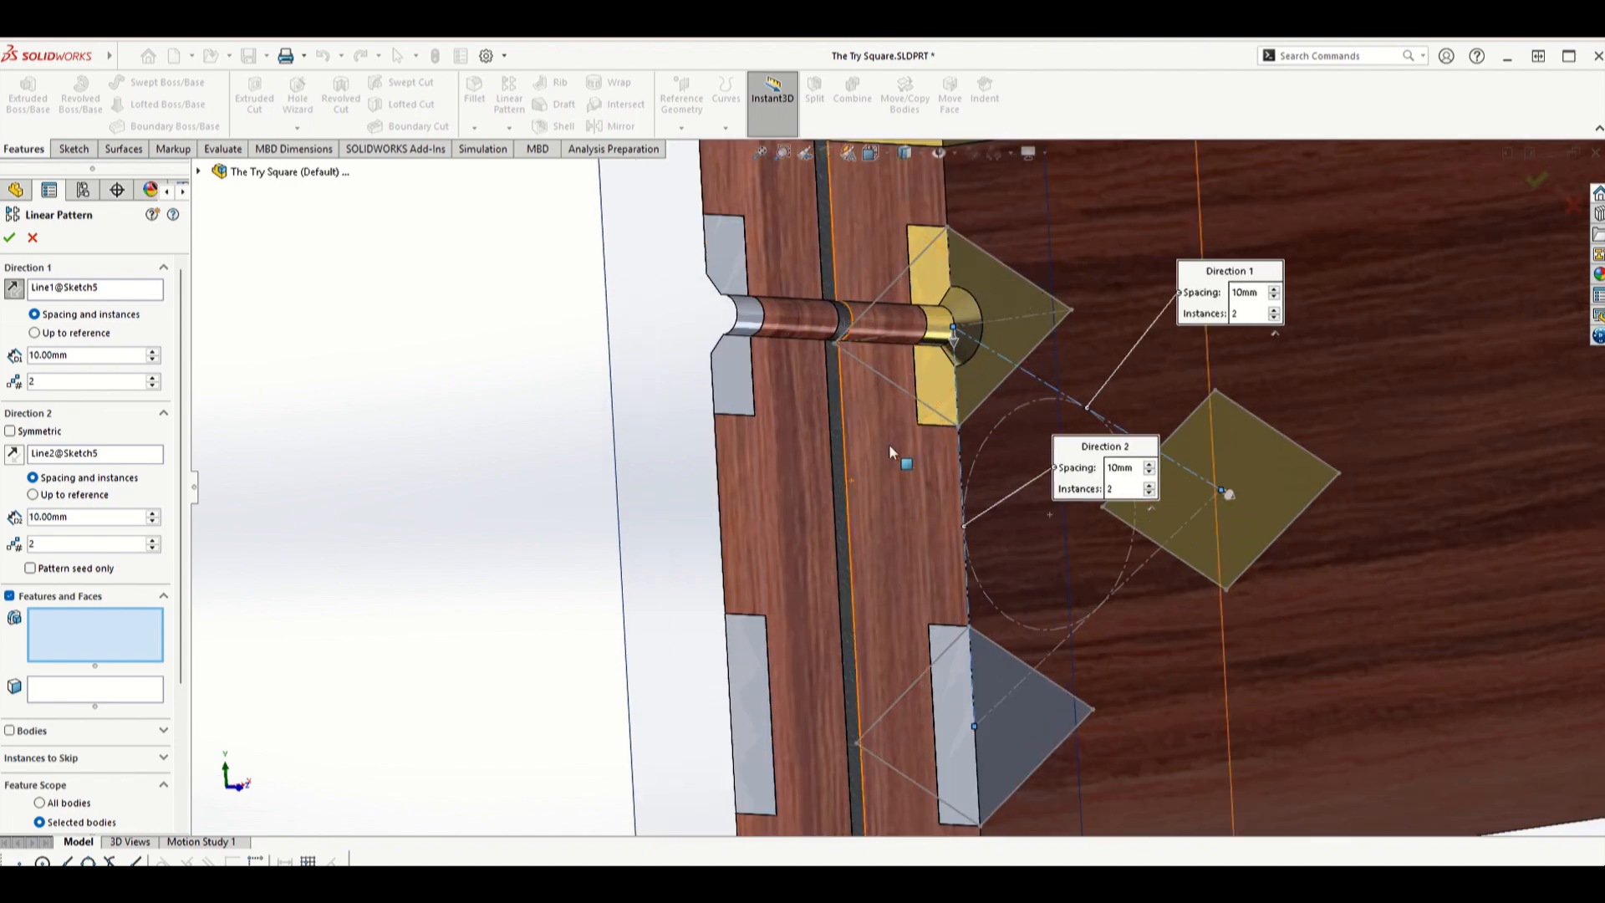
{"action": "left_click", "coordinate": [906, 323]}
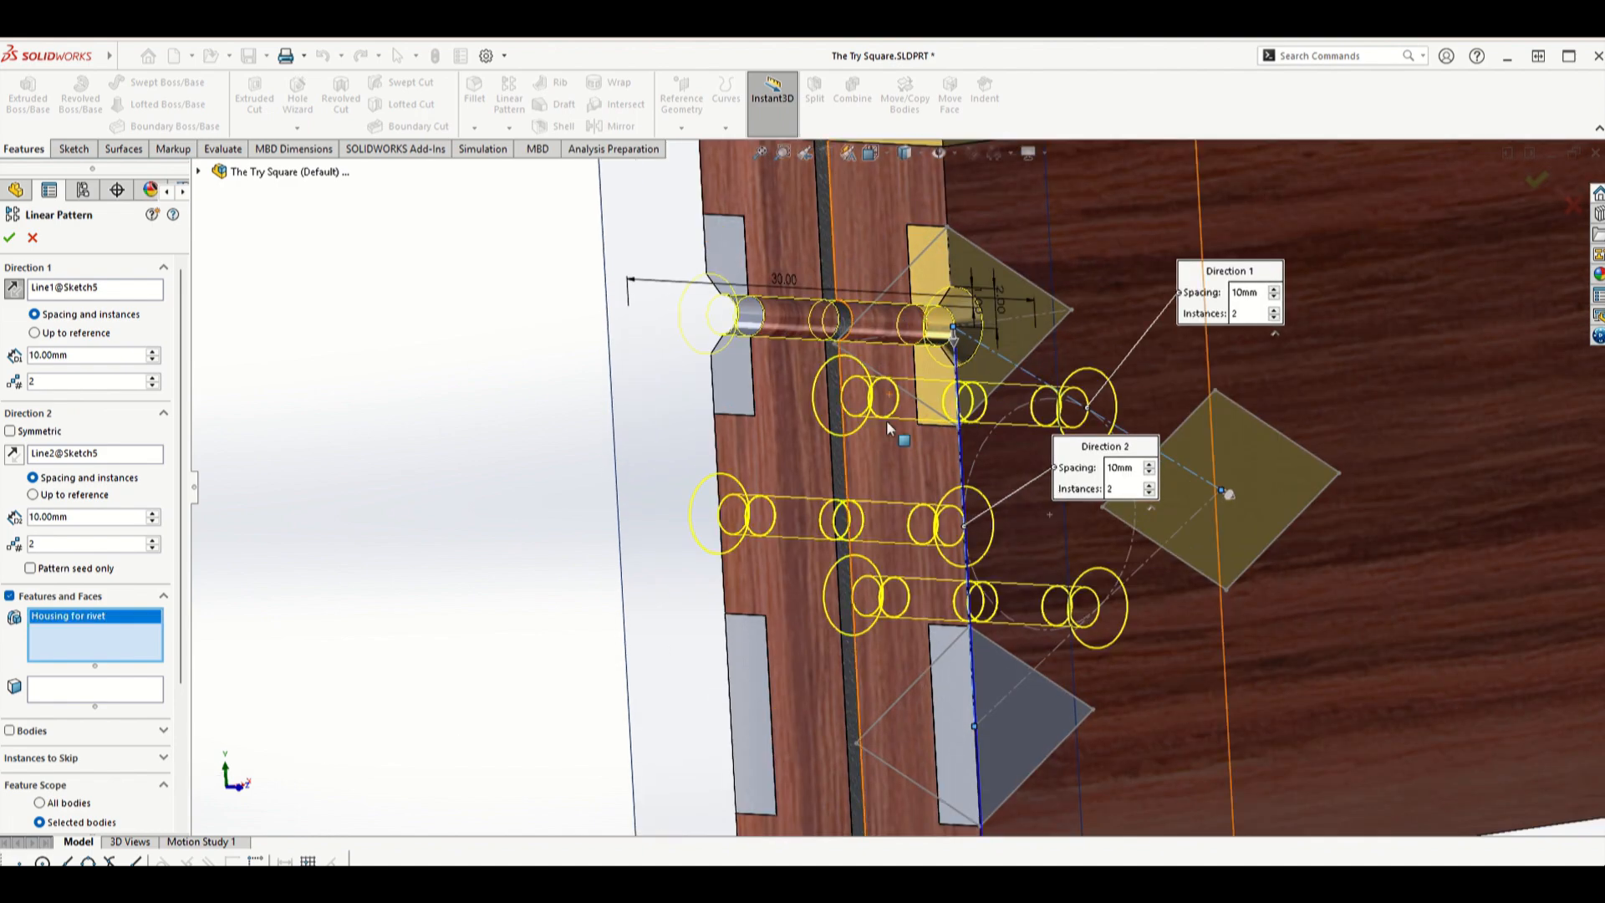
{"action": "scroll", "coordinate": [894, 376], "scroll_direction": "up", "scroll_amount": 5}
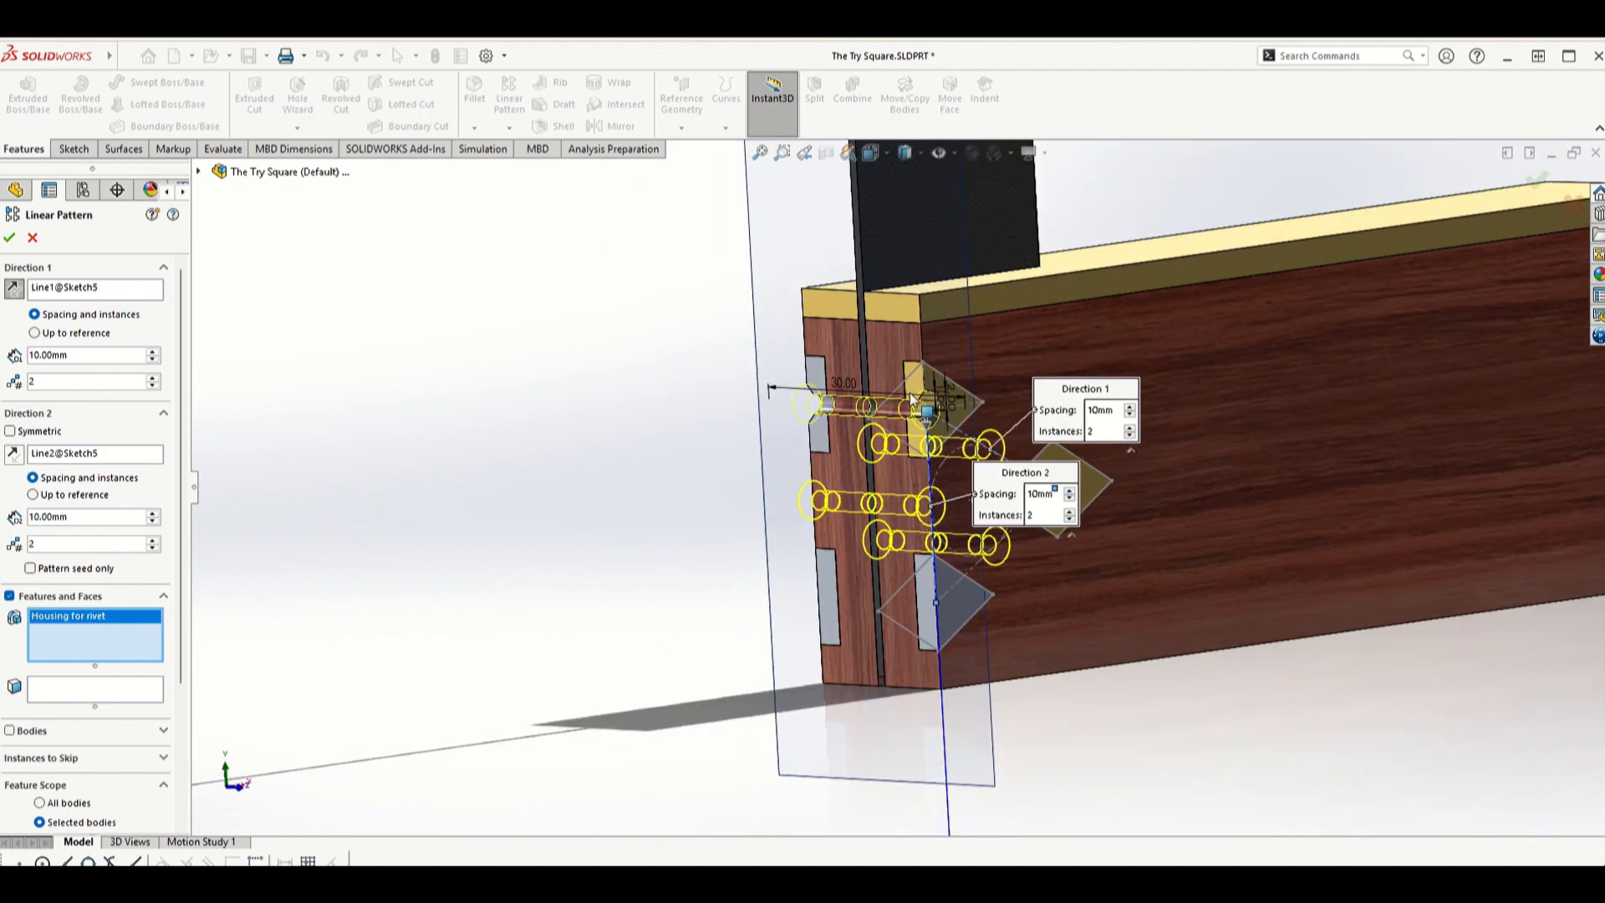
- Skip the (2, 2) instance of the rivet housing pattern, which falls outside the three diamonds
{"action": "left_click", "coordinate": [142, 757]}
{"action": "middle_click_drag", "start_coordinate": [886, 614], "coordinate": [828, 637]}
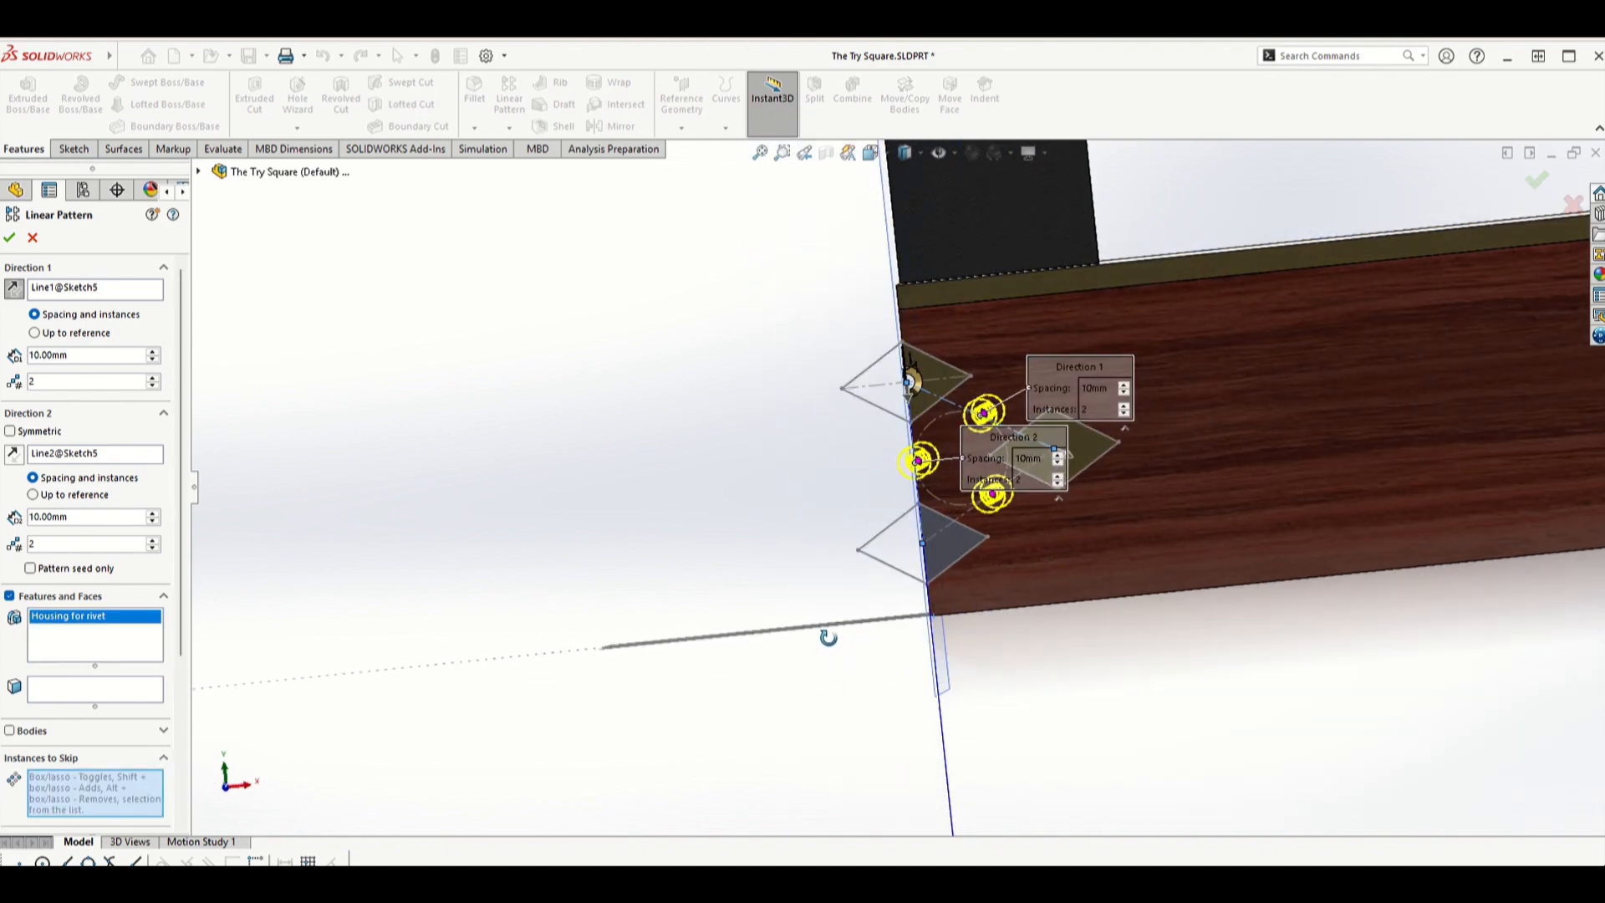
{"action": "scroll", "coordinate": [985, 550], "scroll_direction": "down", "scroll_amount": 2}
{"action": "middle_click_drag", "start_coordinate": [985, 550], "coordinate": [922, 523]}
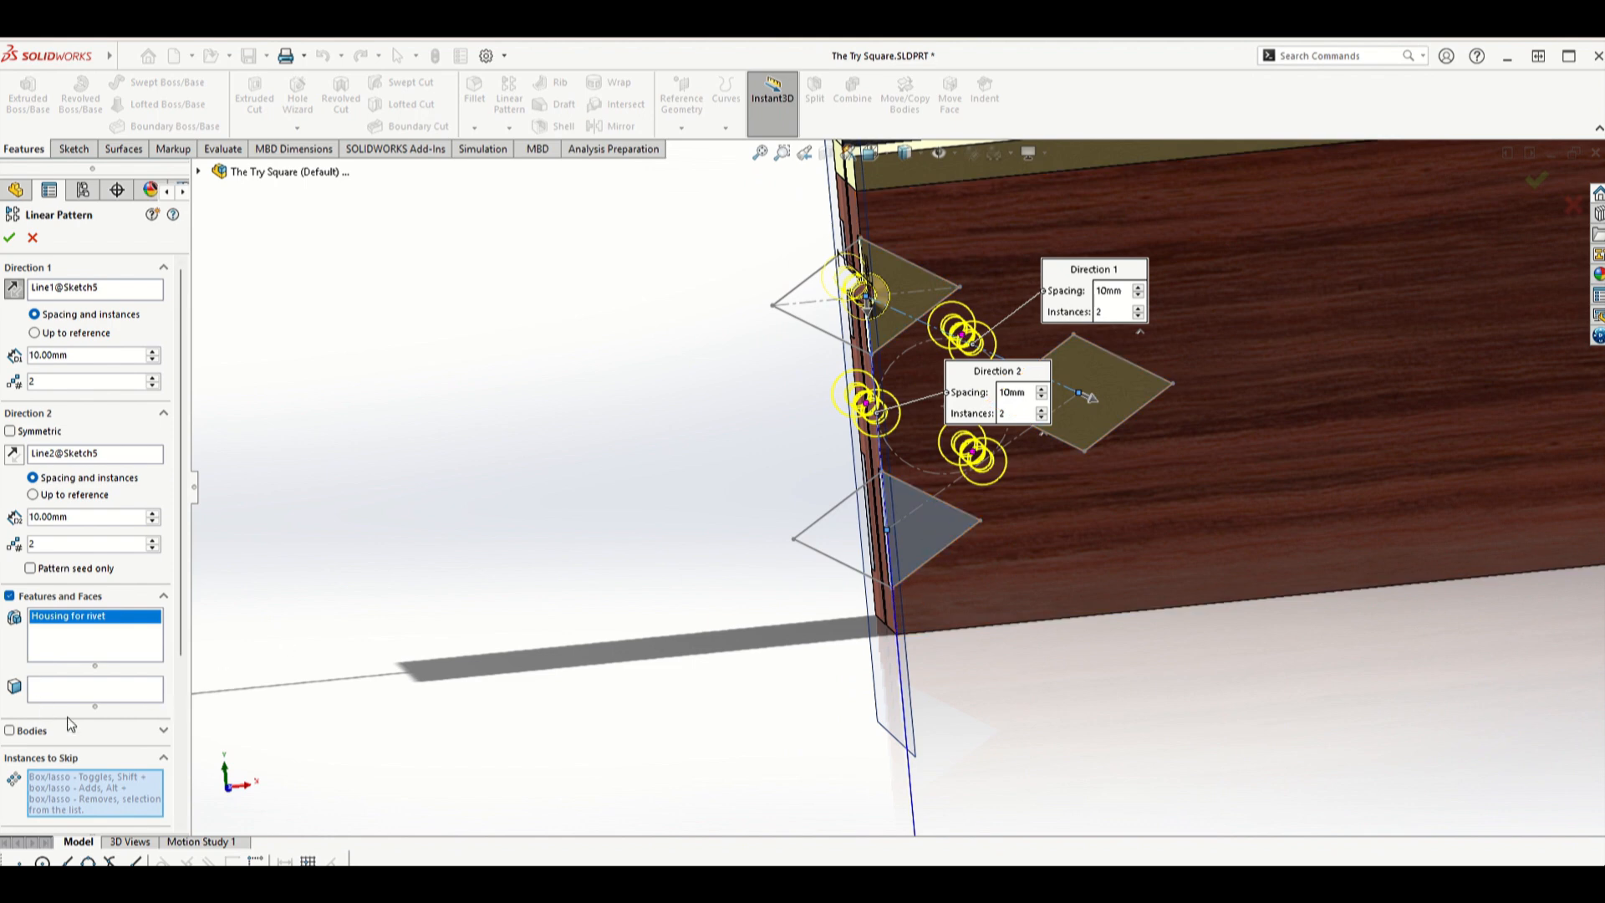
{"action": "left_click", "coordinate": [973, 457]}
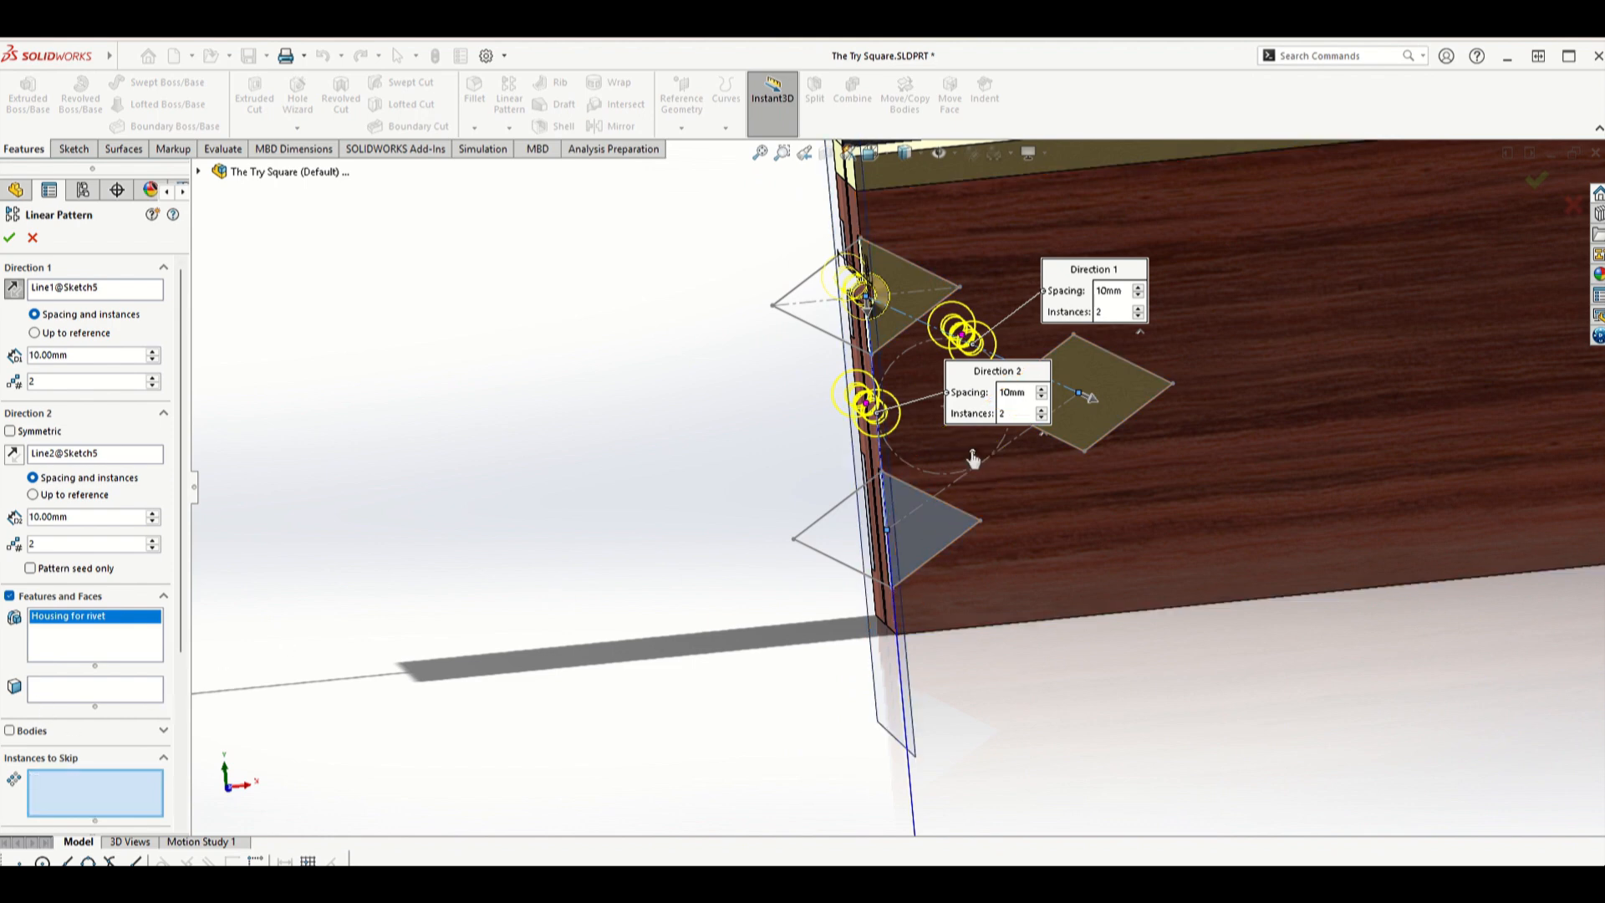
{"action": "scroll", "coordinate": [938, 460], "scroll_direction": "up", "scroll_amount": 1}
{"action": "middle_click_drag", "start_coordinate": [928, 435], "coordinate": [883, 431]}
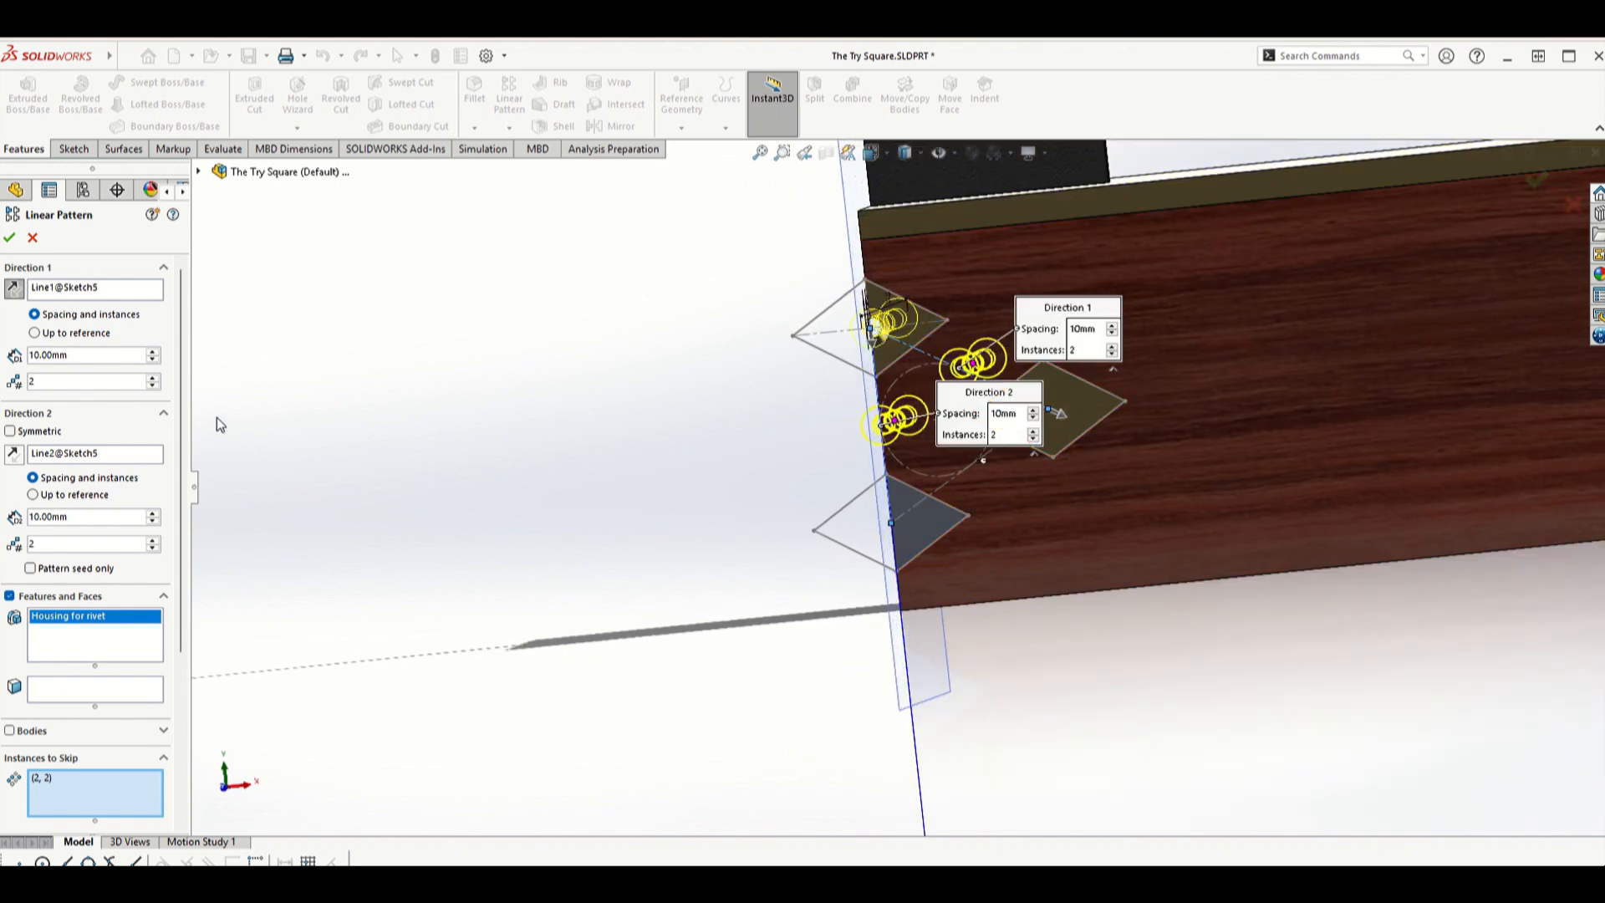
- Set the pattern spacing to 20 mm in both directions and create the rivet housing pattern
{"action": "left_click_drag", "start_coordinate": [70, 355], "coordinate": [26, 348]}
{"action": "type", "text": "20"}
{"action": "key", "text": "Return"}
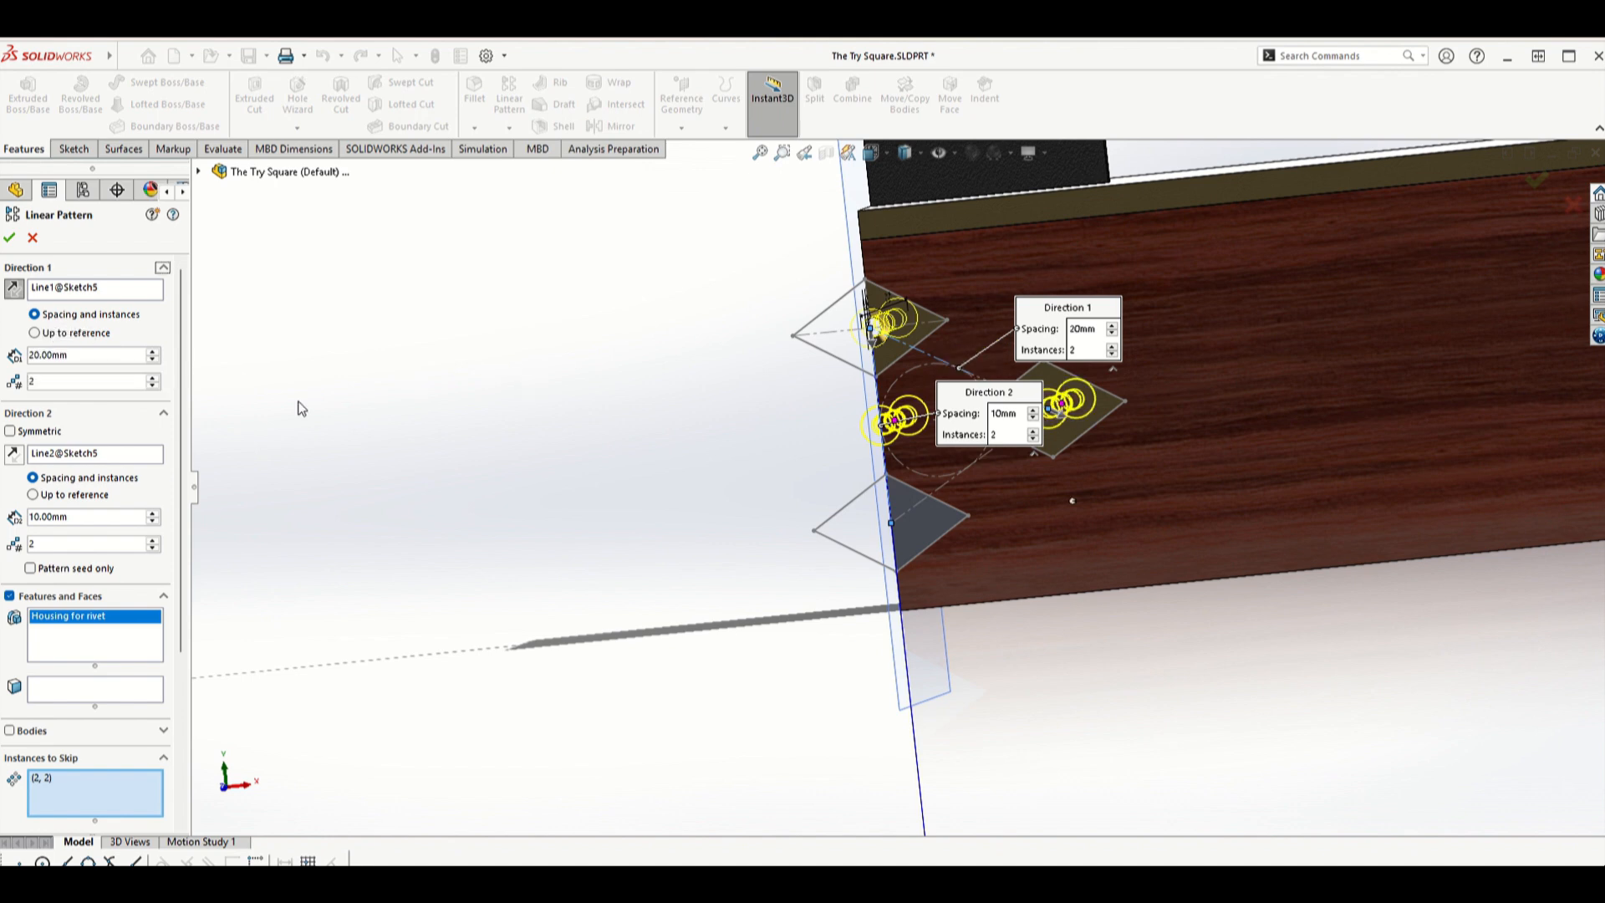
{"action": "left_click_drag", "start_coordinate": [70, 517], "coordinate": [7, 509]}
{"action": "type", "text": "20"}
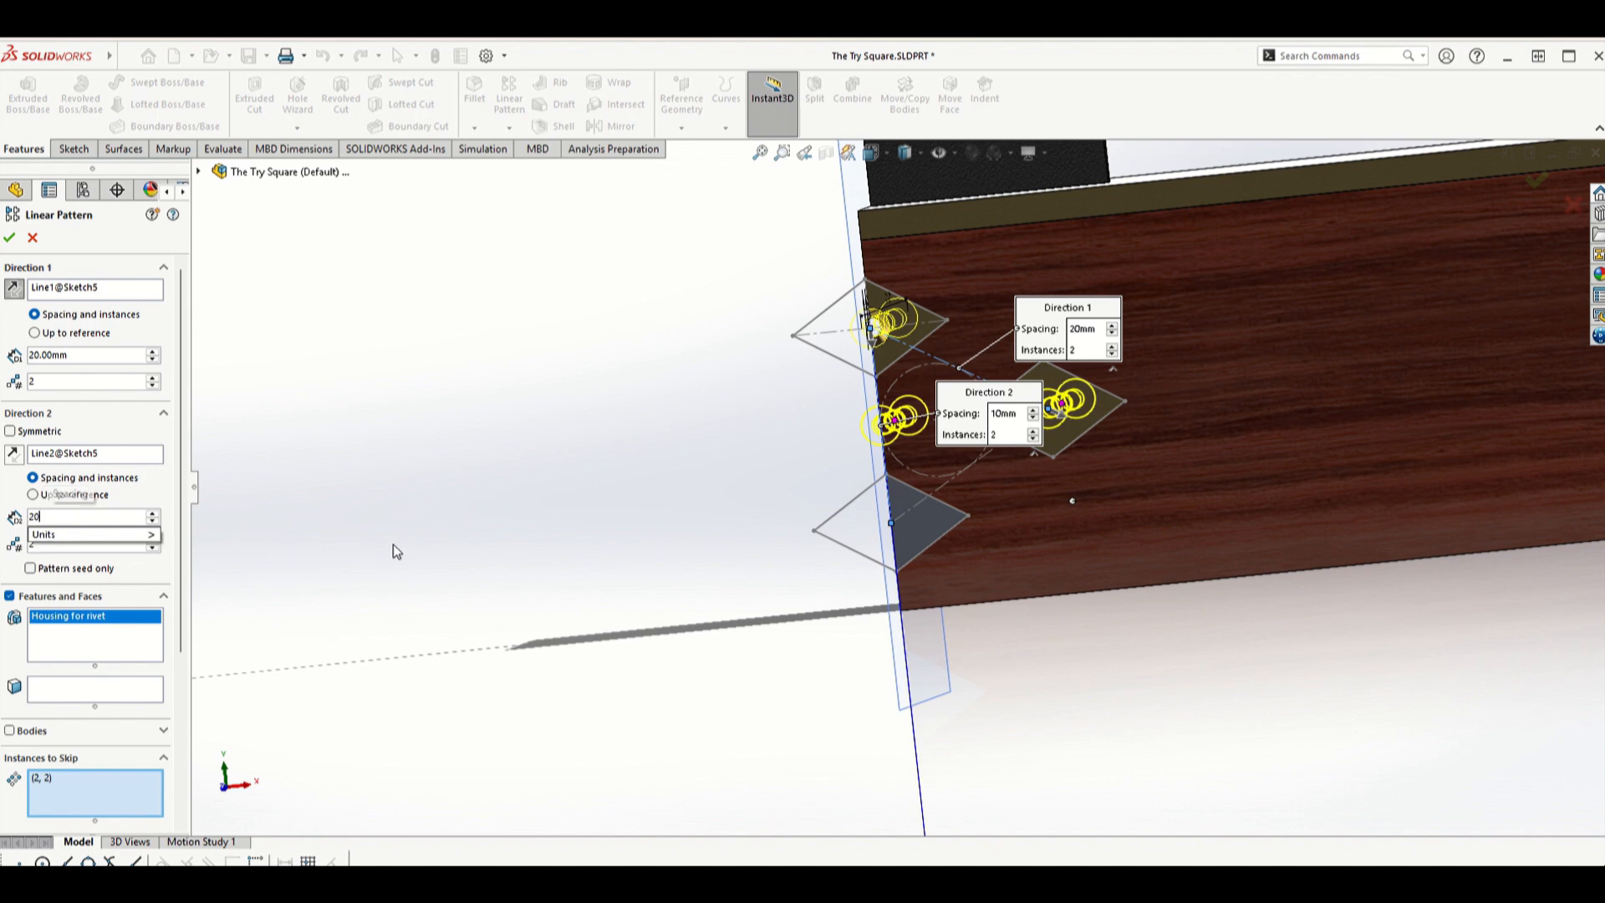
{"action": "key", "text": "Return"}
{"action": "right_click", "coordinate": [447, 527]}
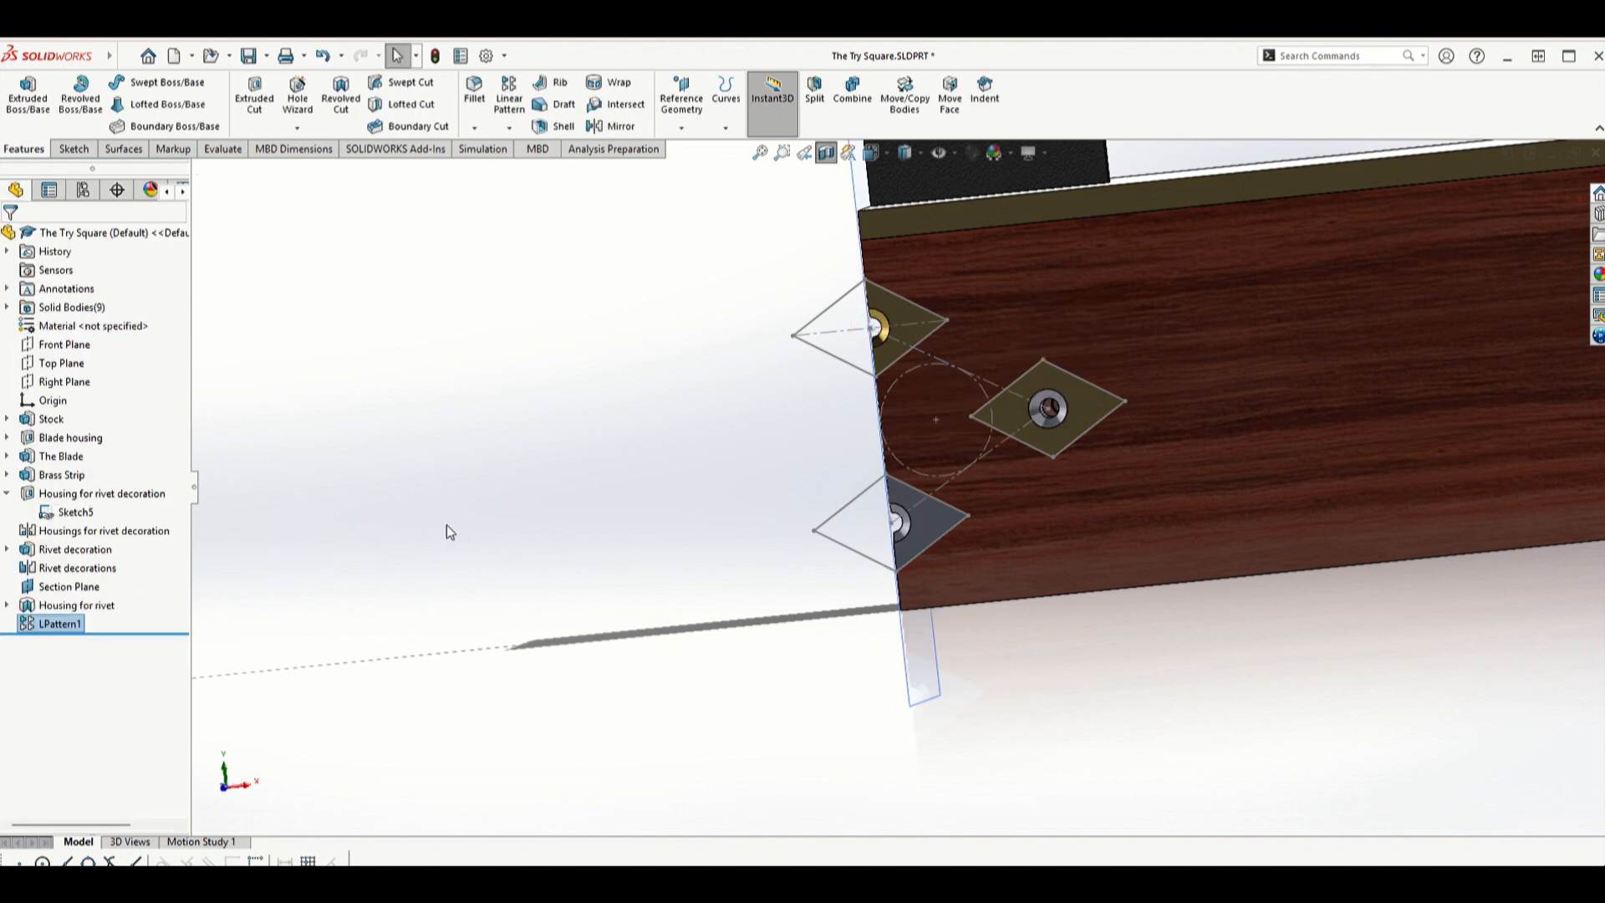
- Turn off the section view to show the complete stock with its patterned rivet housings
{"action": "middle_click_drag", "start_coordinate": [521, 528], "coordinate": [671, 495]}
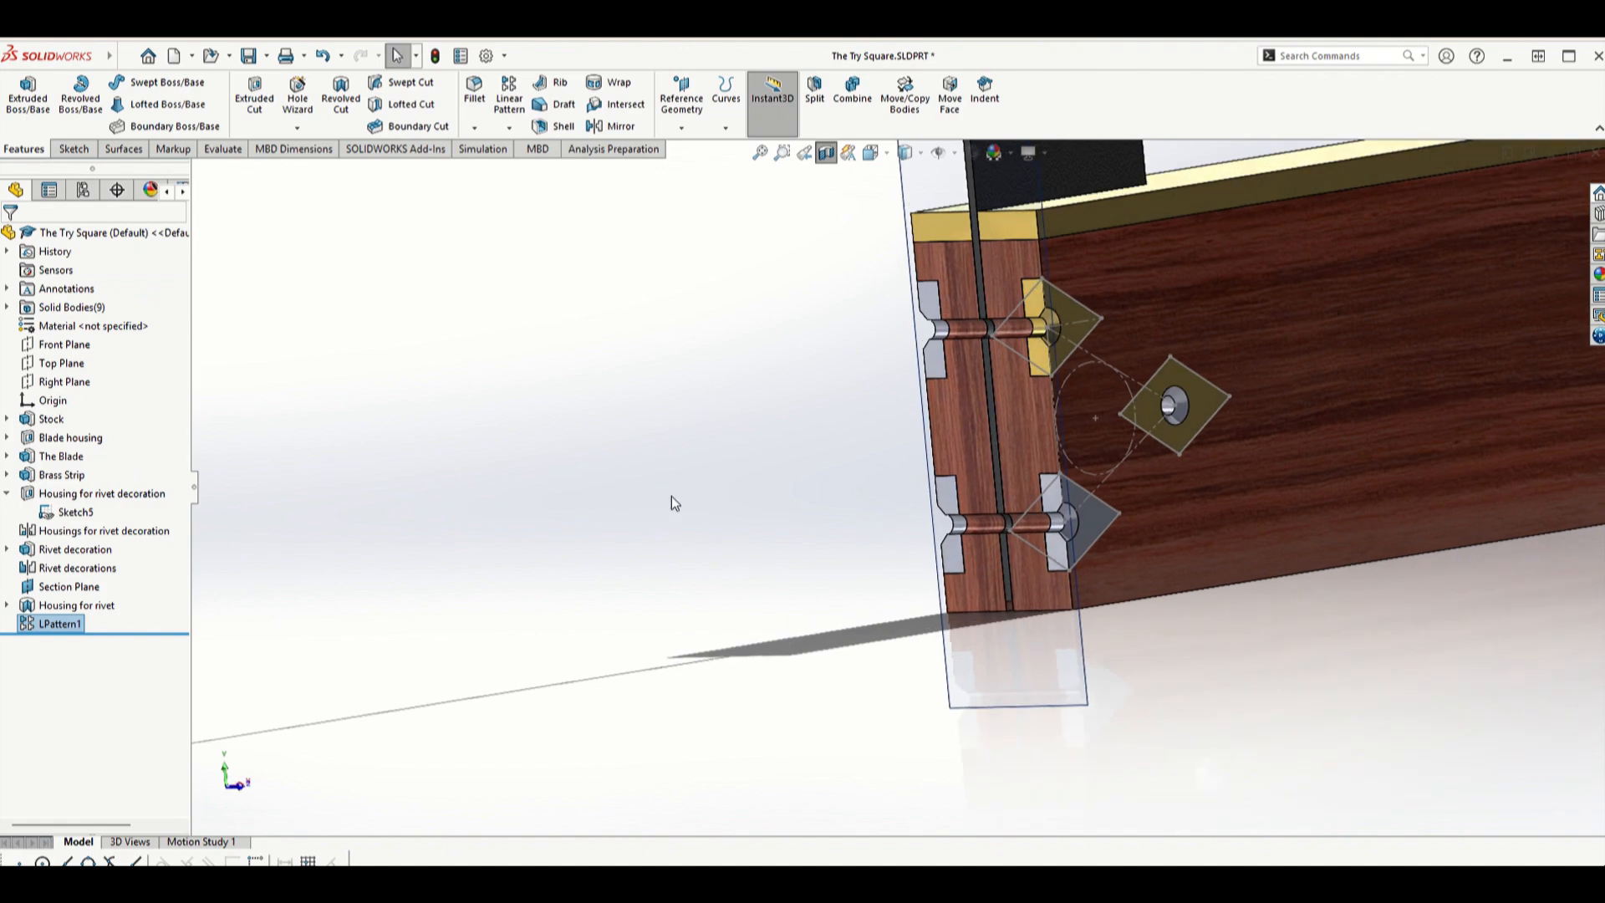
{"action": "scroll", "coordinate": [1162, 510], "scroll_direction": "down", "scroll_amount": 3}
{"action": "middle_click_drag", "start_coordinate": [969, 500], "coordinate": [784, 144]}
{"action": "middle_click_drag", "start_coordinate": [836, 334], "coordinate": [1080, 431]}
{"action": "scroll", "coordinate": [1067, 418], "scroll_direction": "down", "scroll_amount": 5}
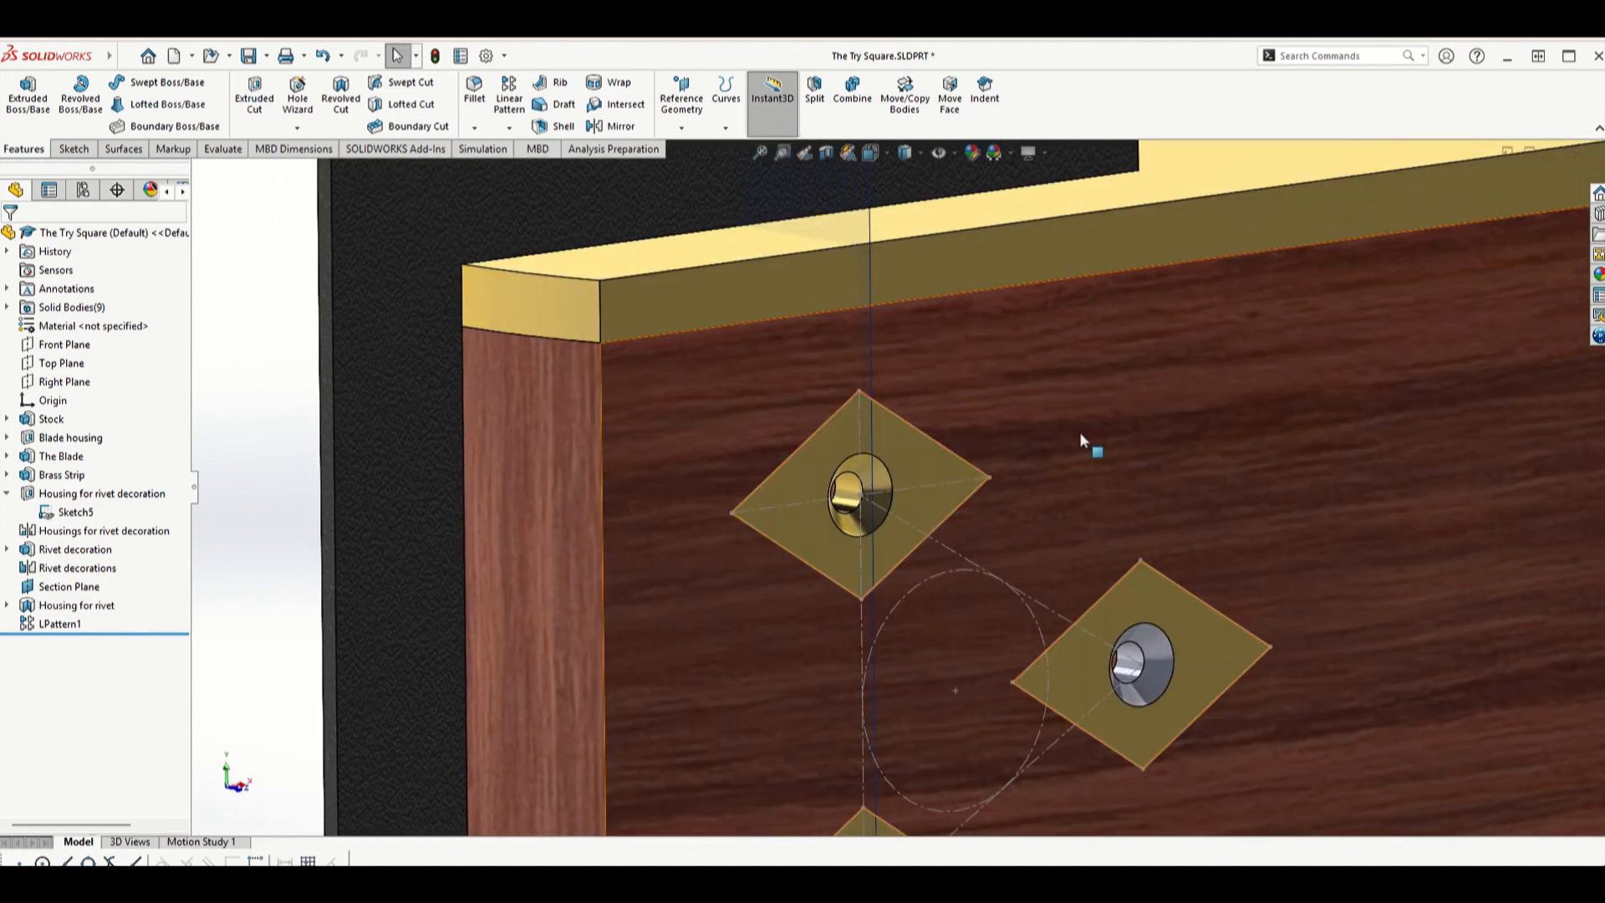
- Select the grey countersink and hole faces of the two patterned rivet housings on the front side
{"action": "middle_click_drag", "start_coordinate": [867, 488], "coordinate": [842, 465]}
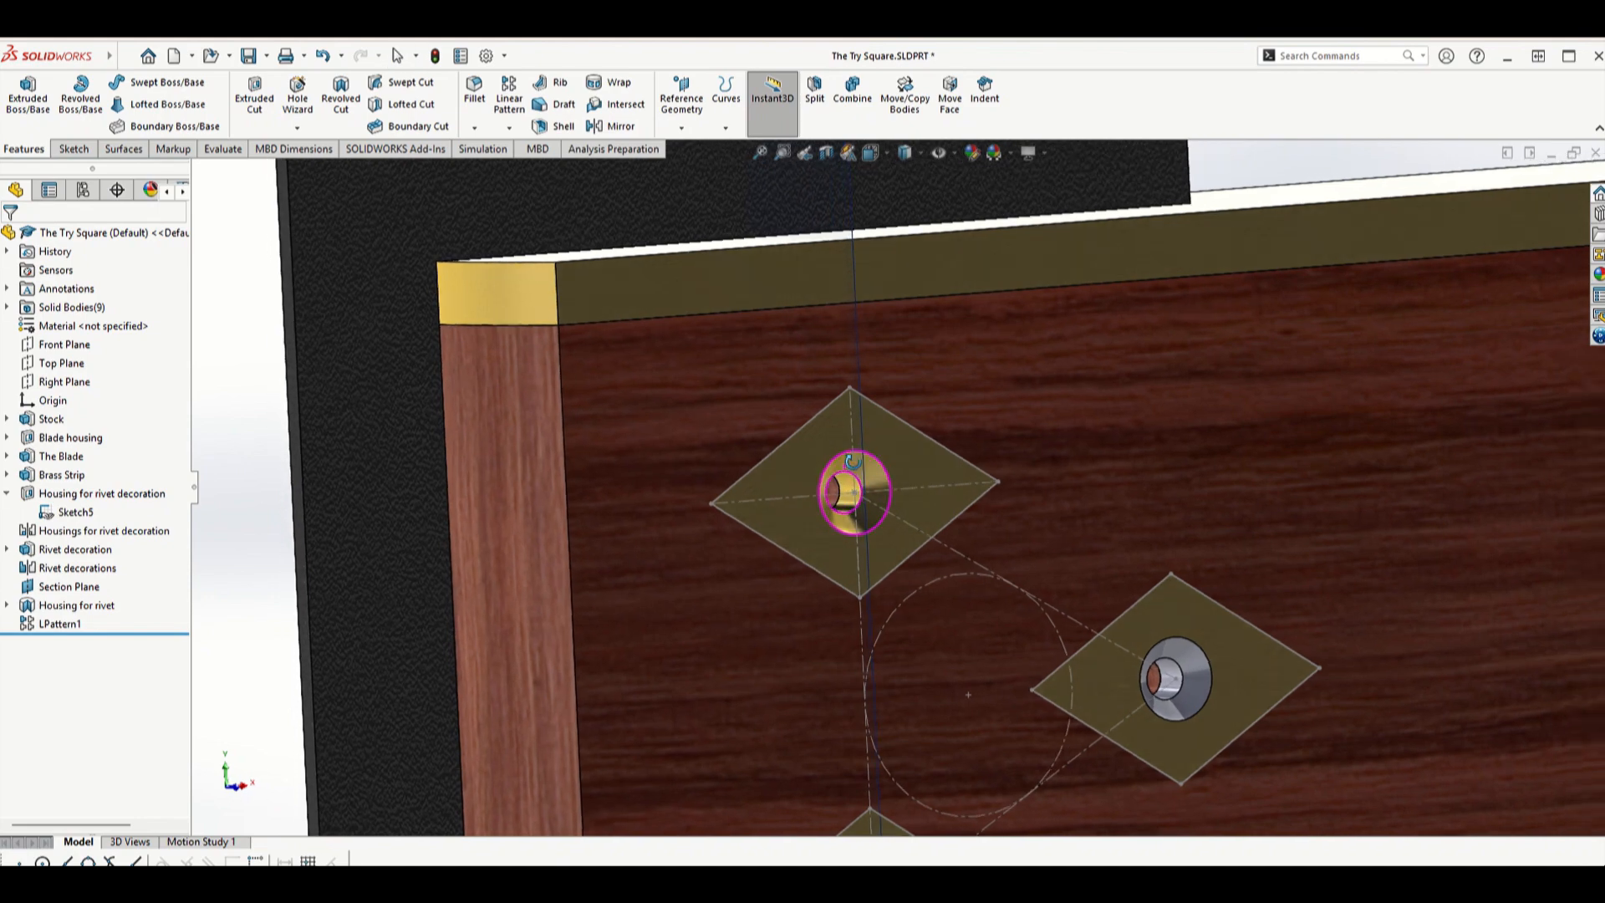
{"action": "scroll", "coordinate": [878, 468], "scroll_direction": "up", "scroll_amount": 3}
{"action": "scroll", "coordinate": [1024, 527], "scroll_direction": "up", "scroll_amount": 3}
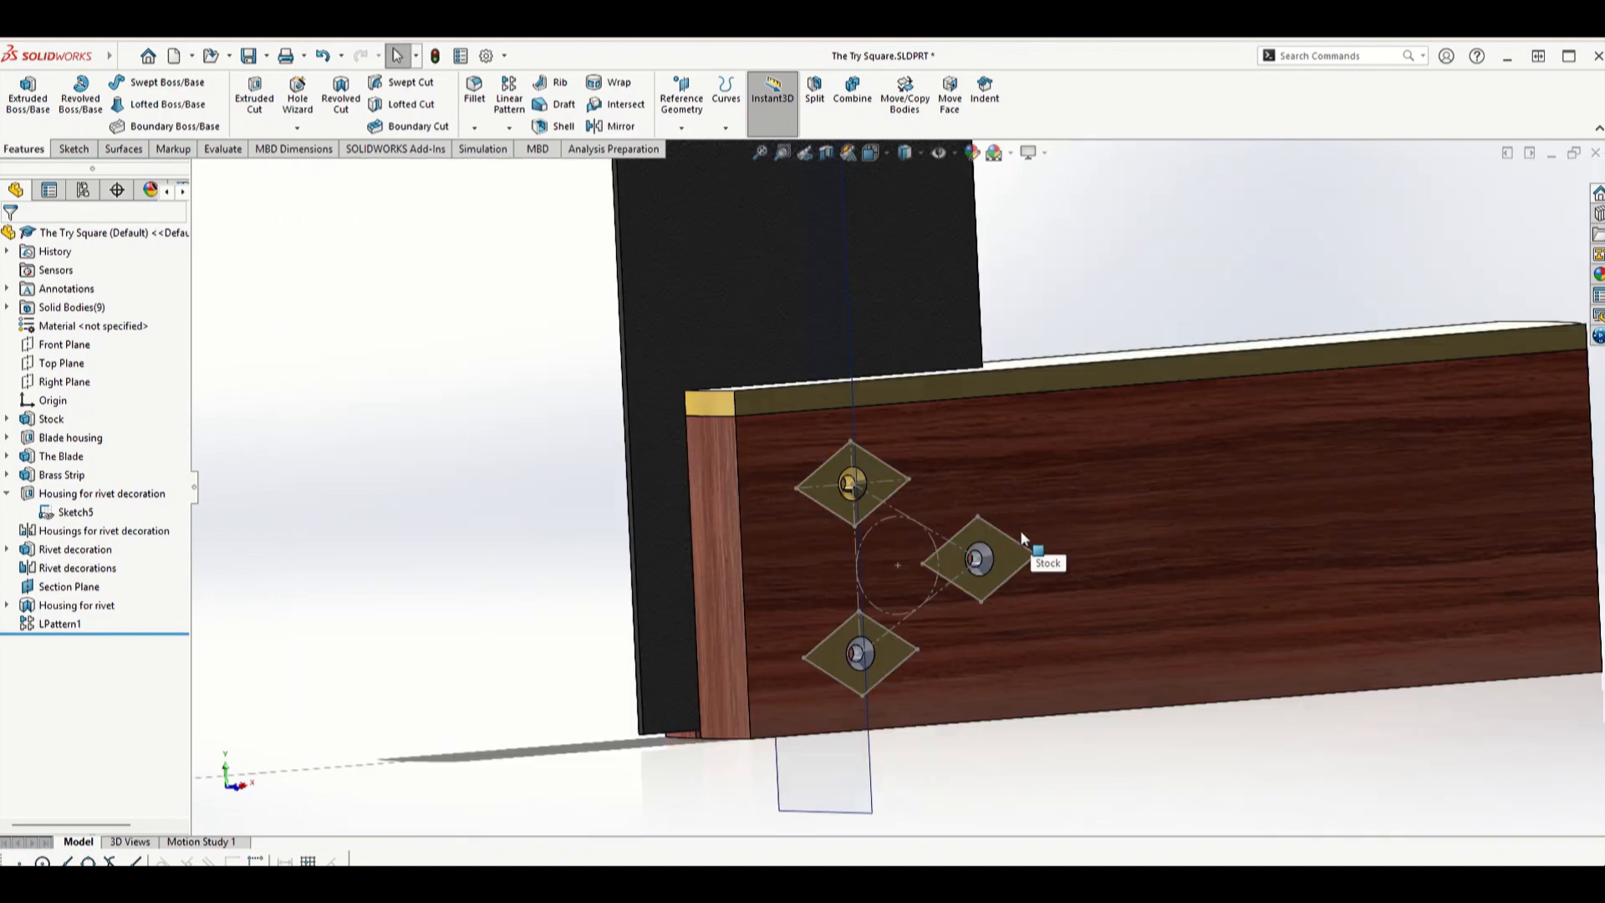
{"action": "scroll", "coordinate": [953, 533], "scroll_direction": "down", "scroll_amount": 3}
{"action": "scroll", "coordinate": [919, 503], "scroll_direction": "up", "scroll_amount": 1}
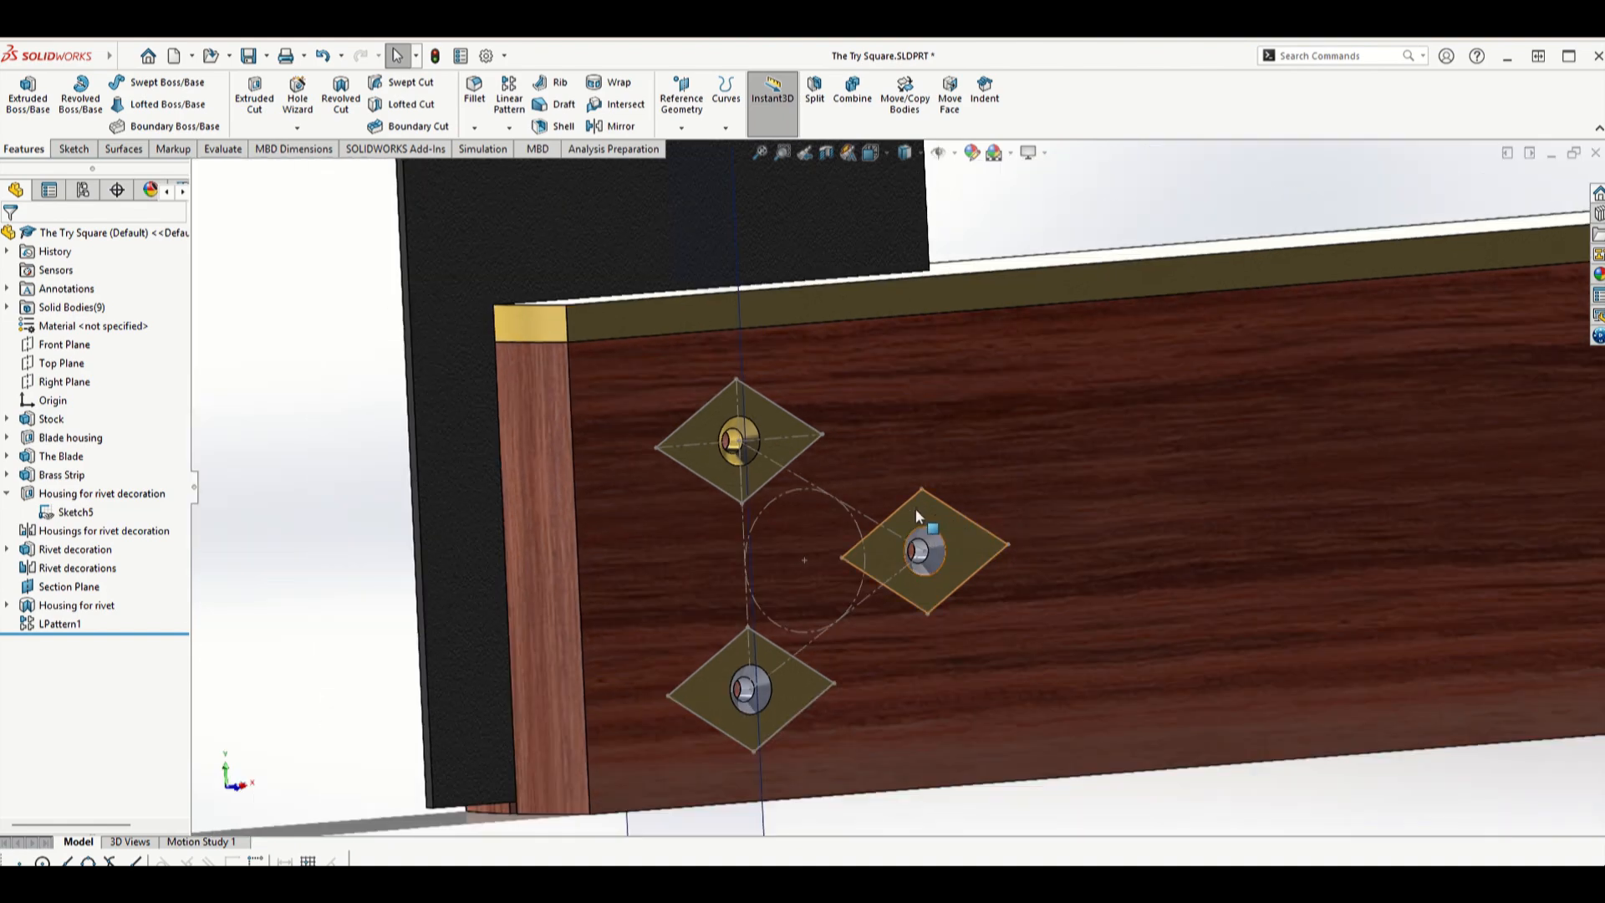
{"action": "scroll", "coordinate": [910, 520], "scroll_direction": "down", "scroll_amount": 5}
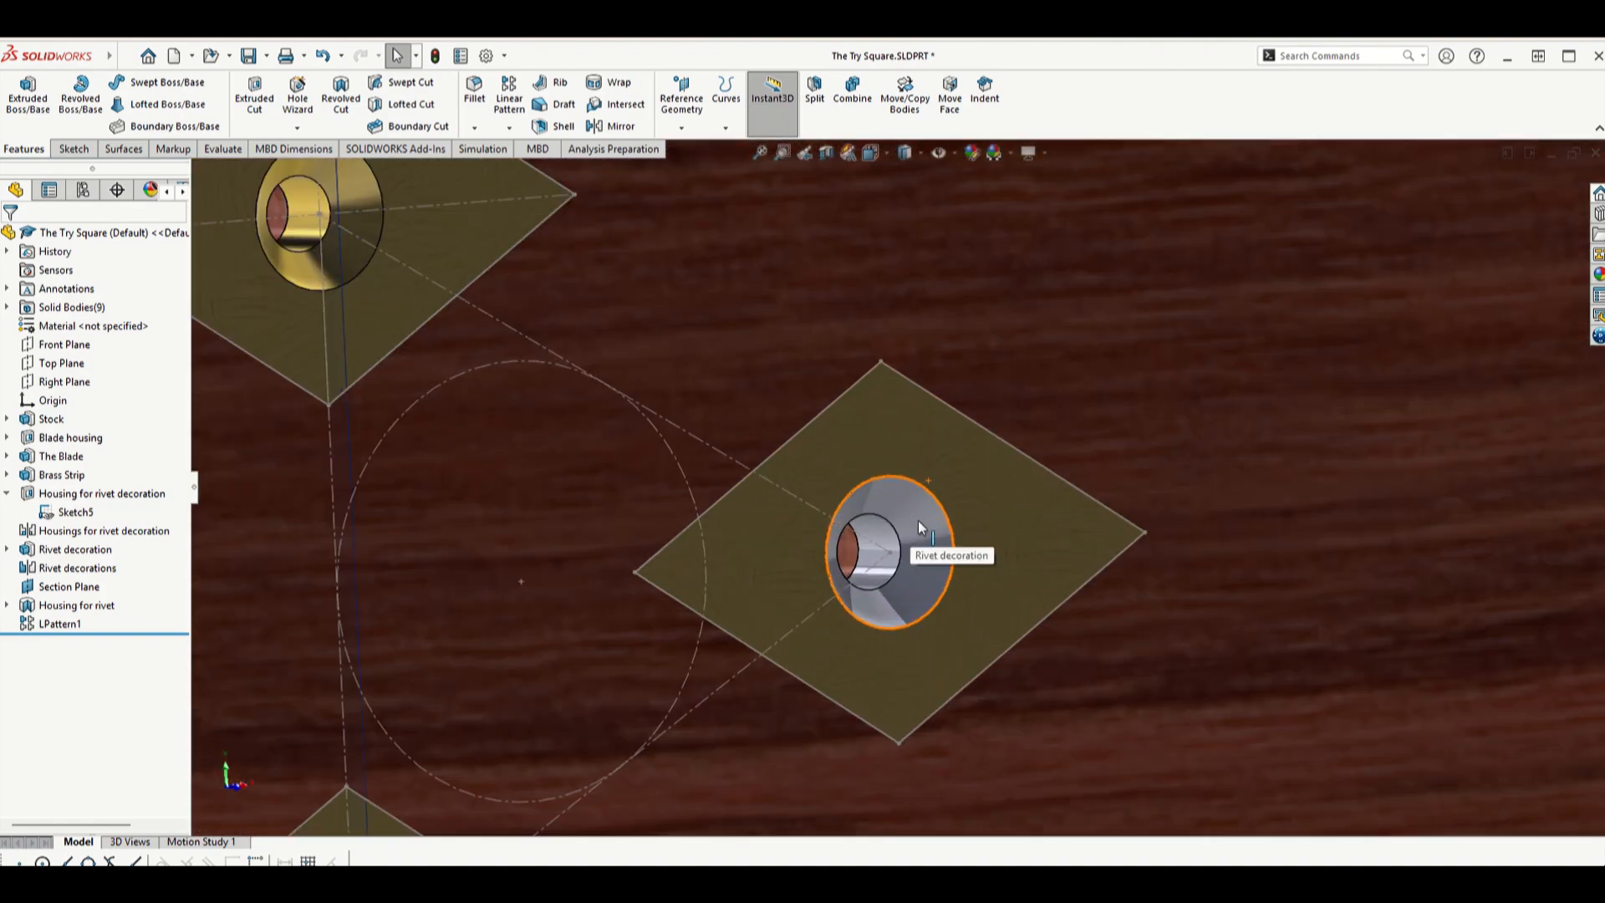
{"action": "left_click", "coordinate": [920, 527]}
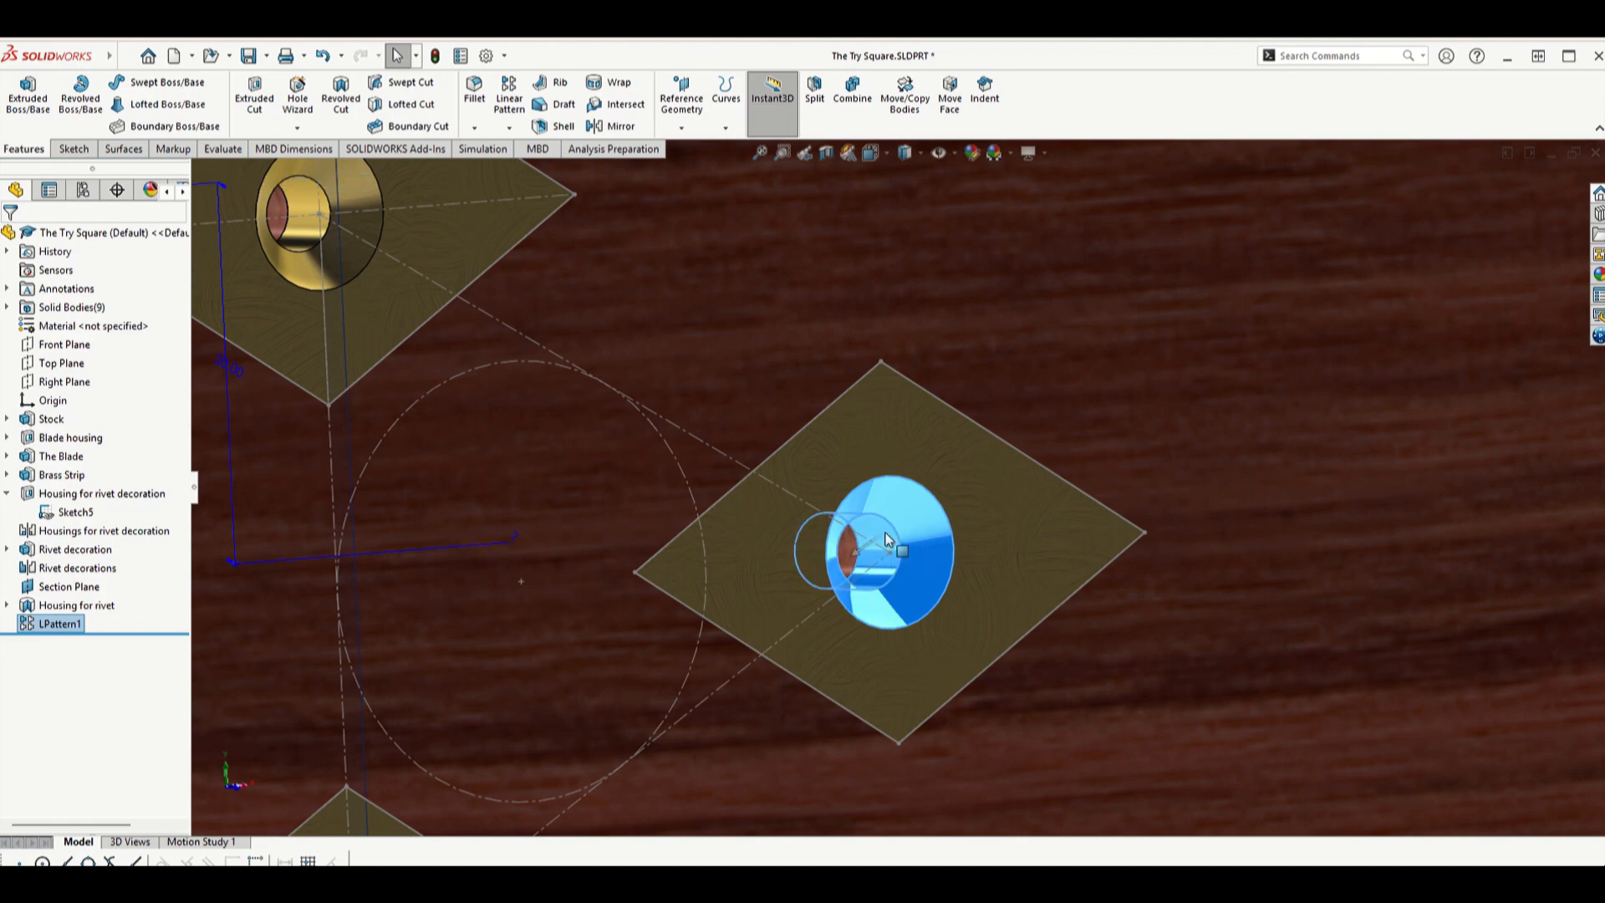
{"action": "scroll", "coordinate": [884, 552], "scroll_direction": "up", "scroll_amount": 5}
{"action": "scroll", "coordinate": [794, 594], "scroll_direction": "down", "scroll_amount": 6}
{"action": "left_click", "coordinate": [830, 529]}
{"action": "scroll", "coordinate": [793, 514], "scroll_direction": "up", "scroll_amount": 2}
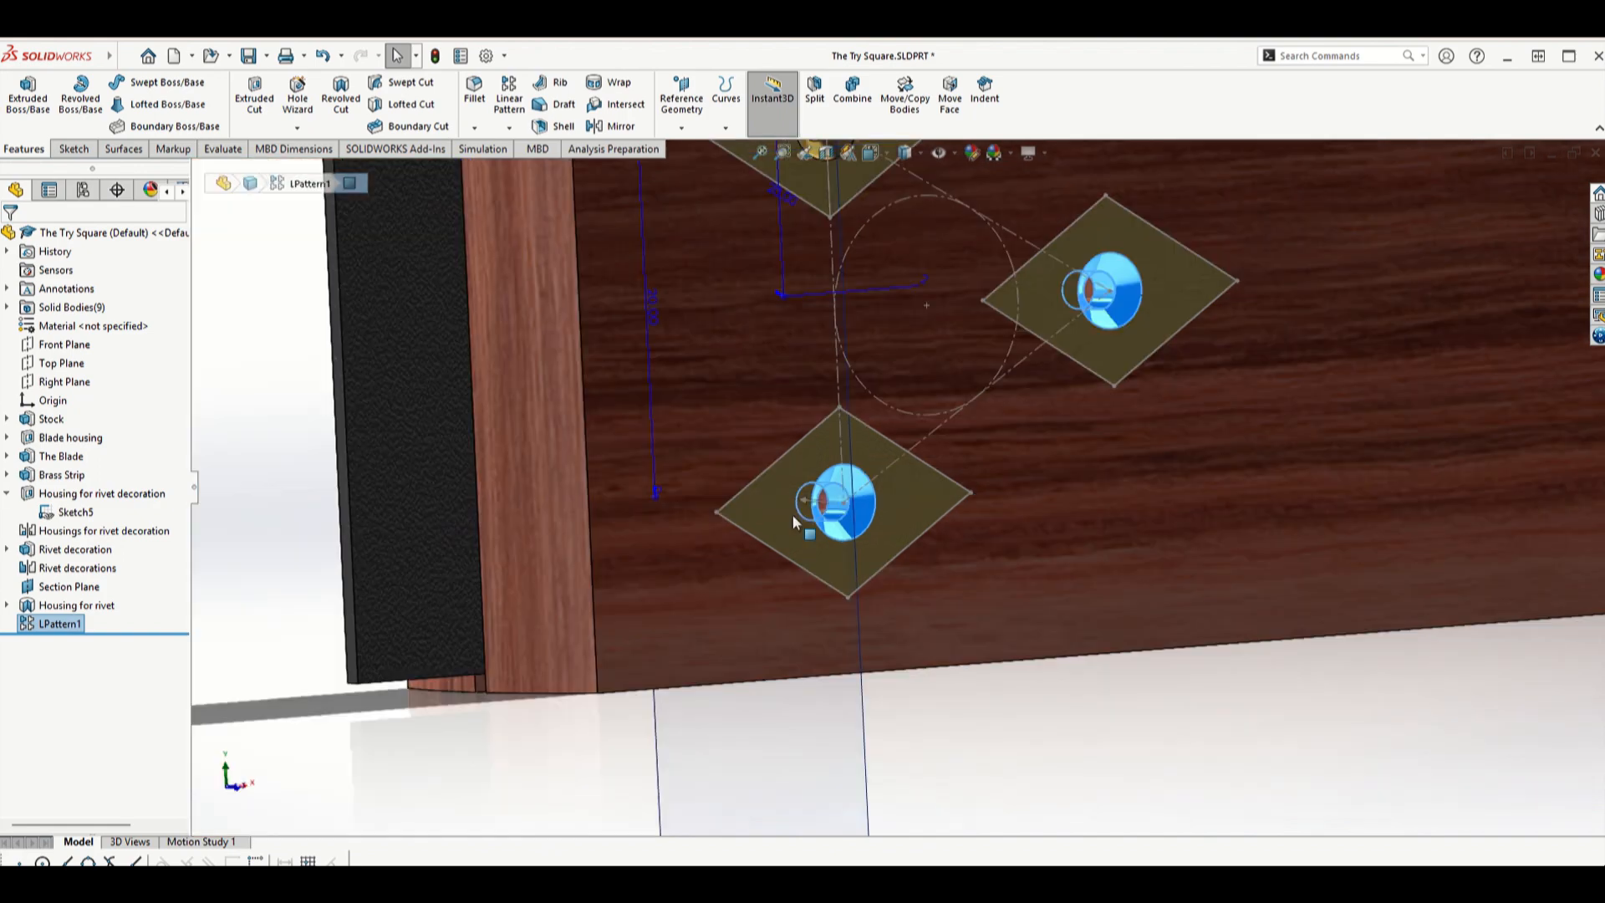
{"action": "scroll", "coordinate": [794, 512], "scroll_direction": "up", "scroll_amount": 2}
- Add the countersink and hole faces of the three rivet housings on the opposite side to the selection
{"action": "middle_click_drag", "start_coordinate": [803, 510], "coordinate": [921, 368]}
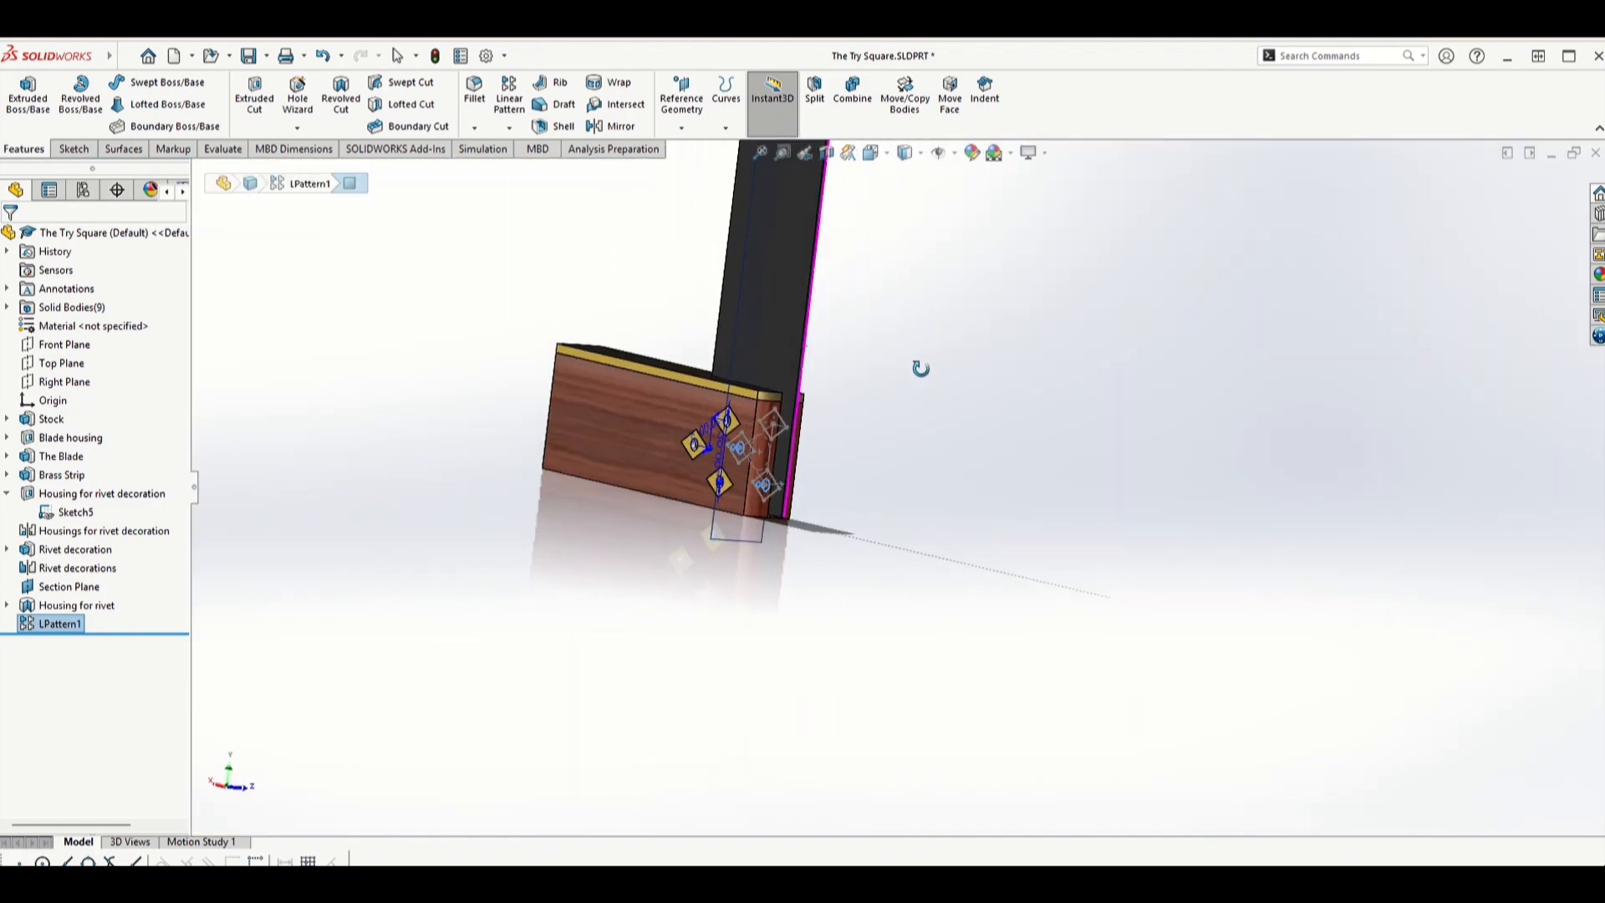
{"action": "scroll", "coordinate": [774, 439], "scroll_direction": "down", "scroll_amount": 8}
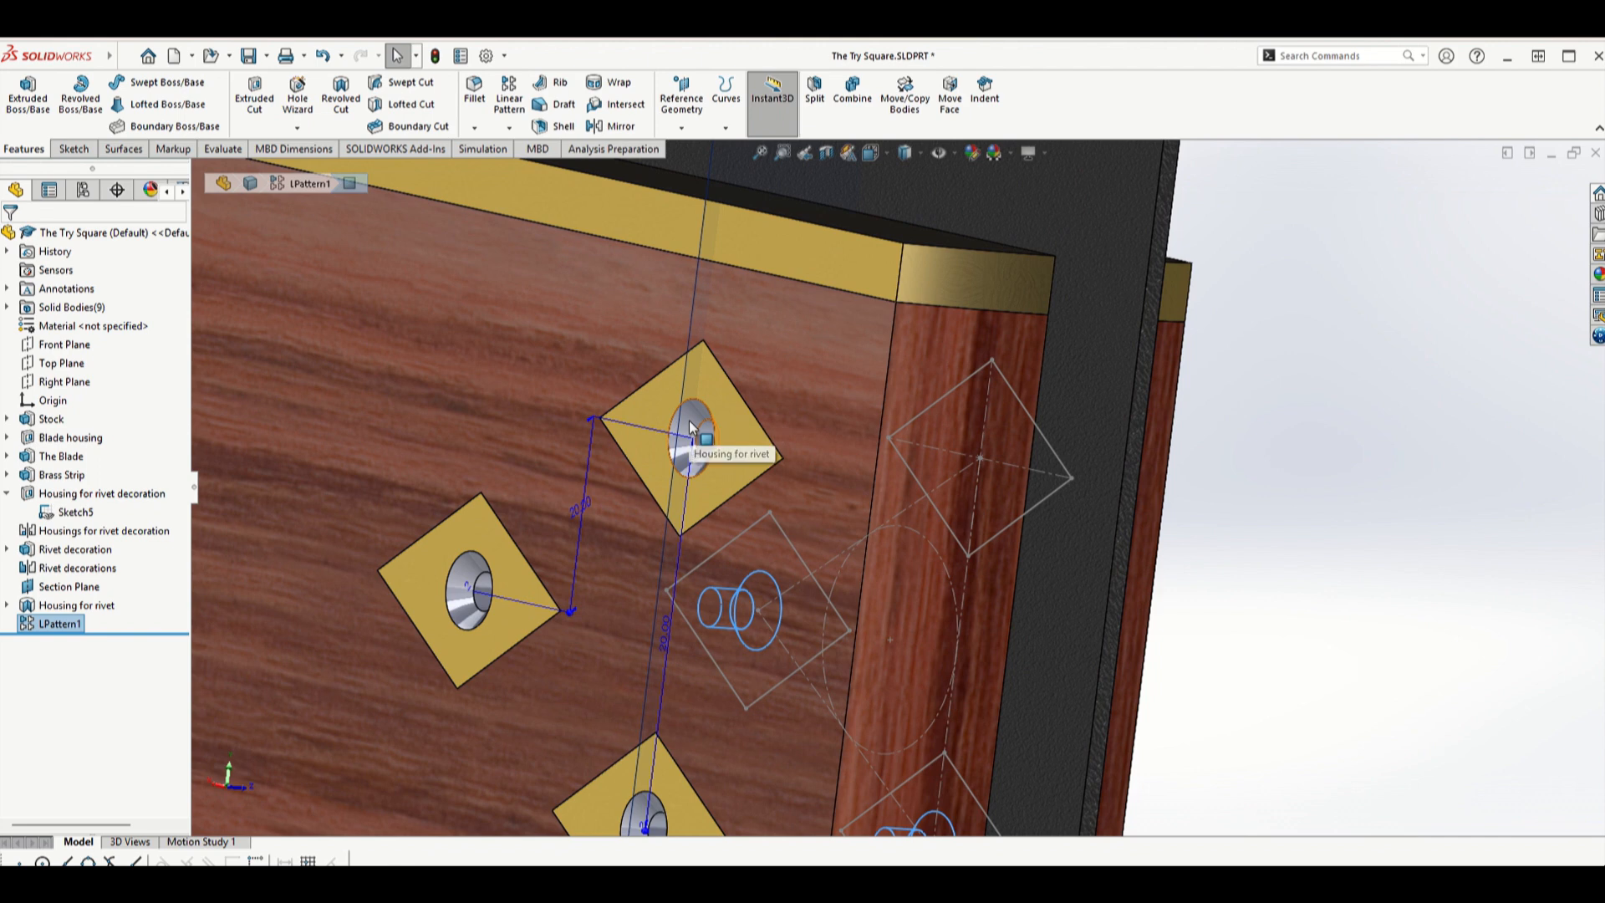
{"action": "left_click", "coordinate": [690, 427]}
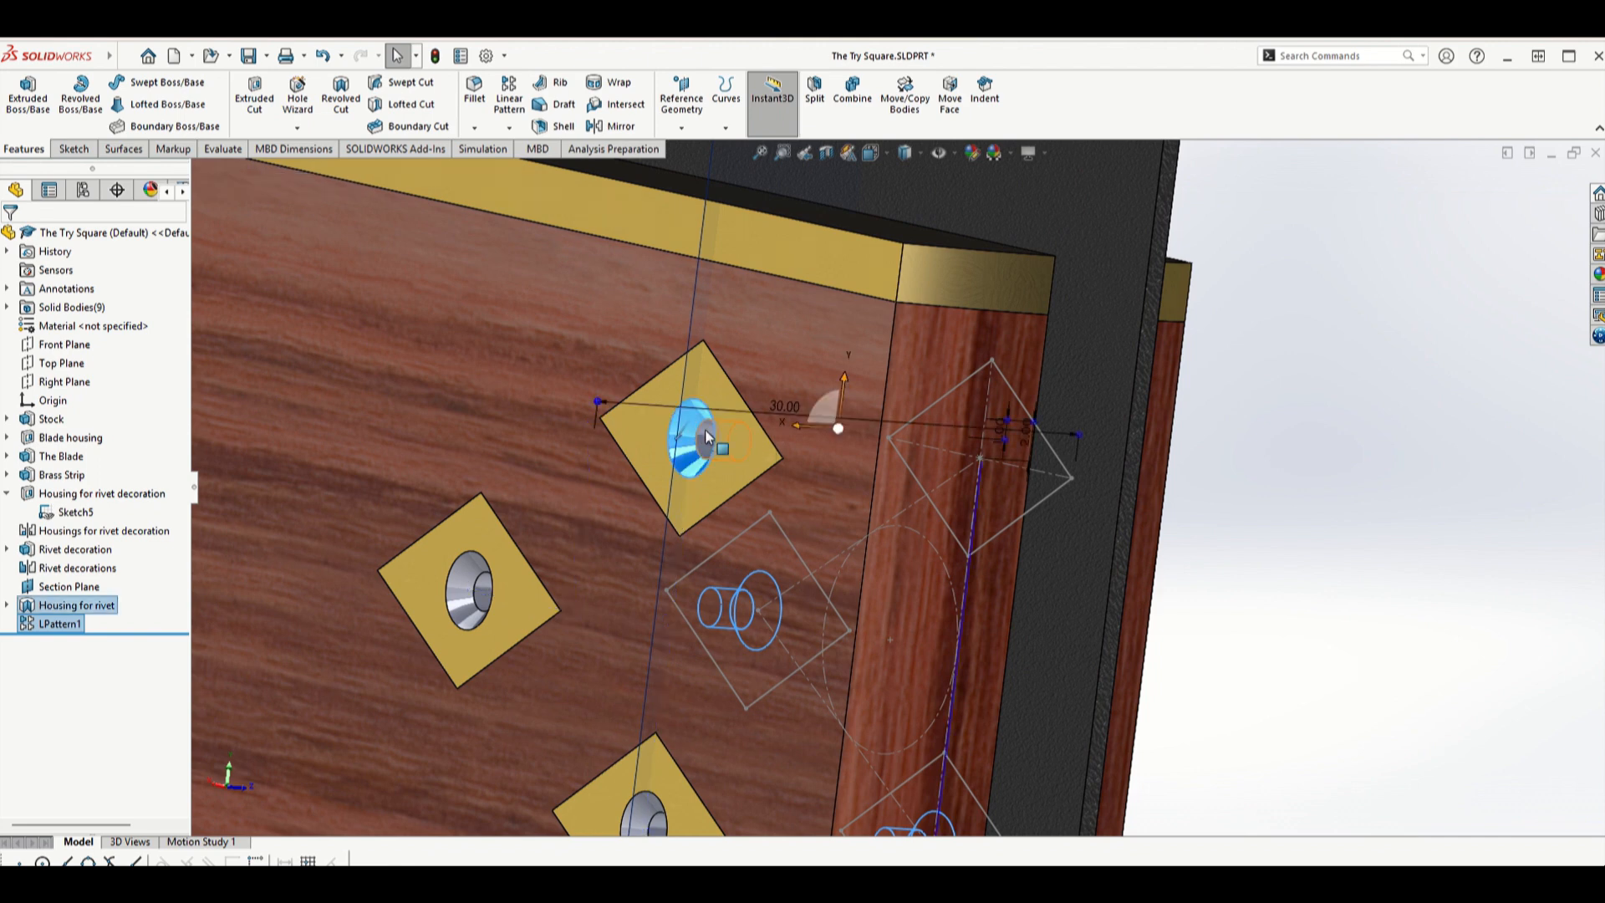
{"action": "left_click", "coordinate": [479, 594]}
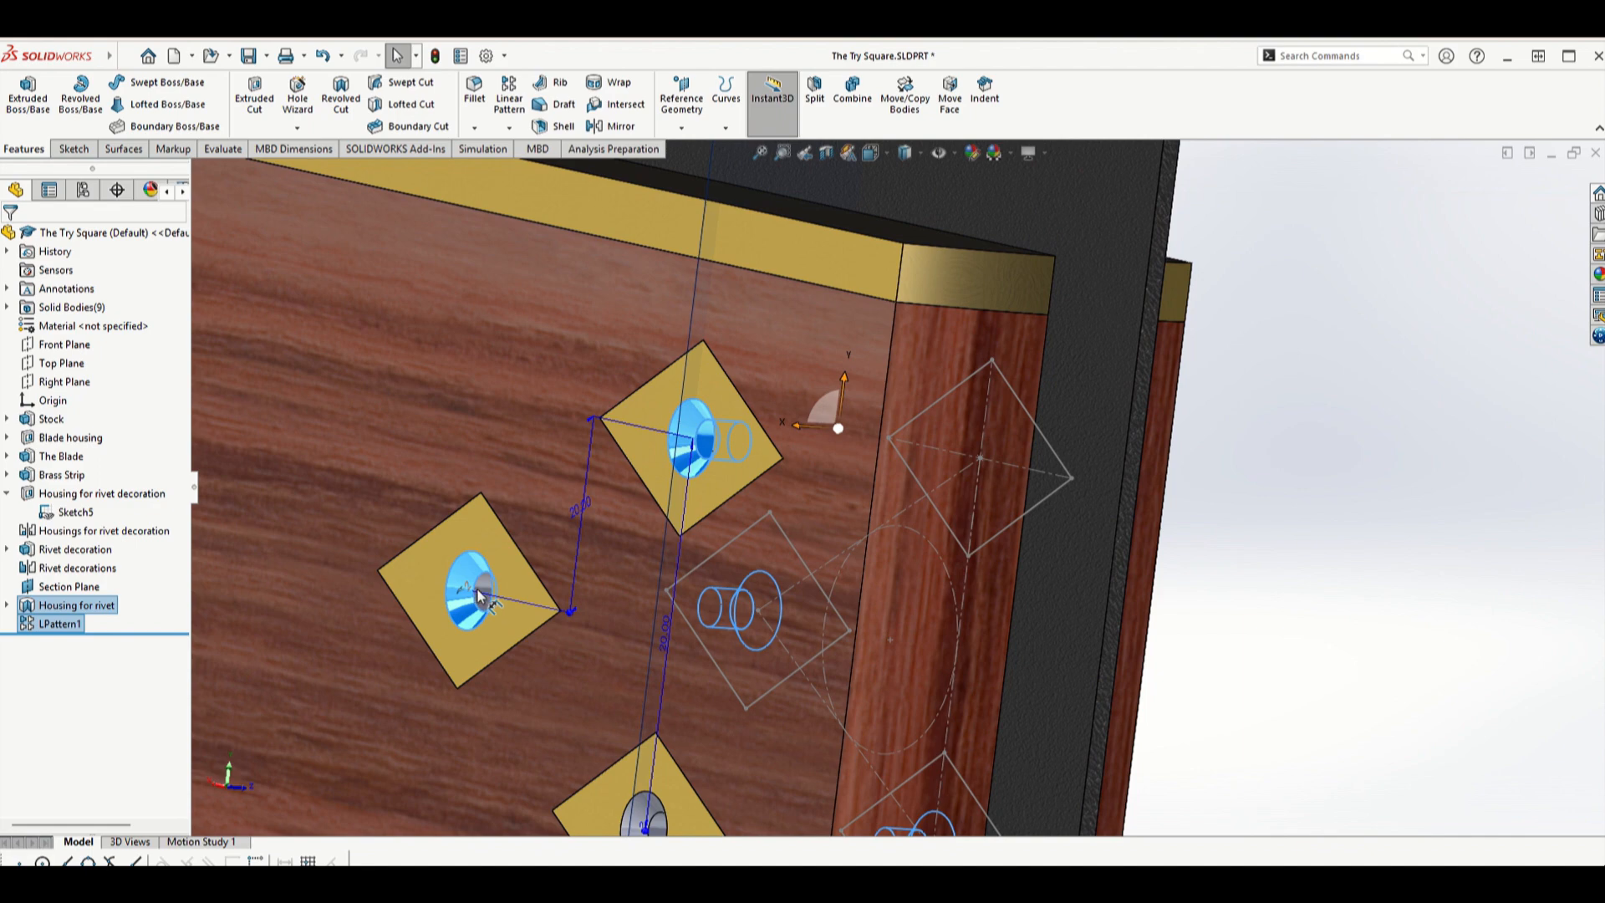
{"action": "scroll", "coordinate": [506, 596], "scroll_direction": "up", "scroll_amount": 4}
{"action": "scroll", "coordinate": [735, 651], "scroll_direction": "down", "scroll_amount": 10}
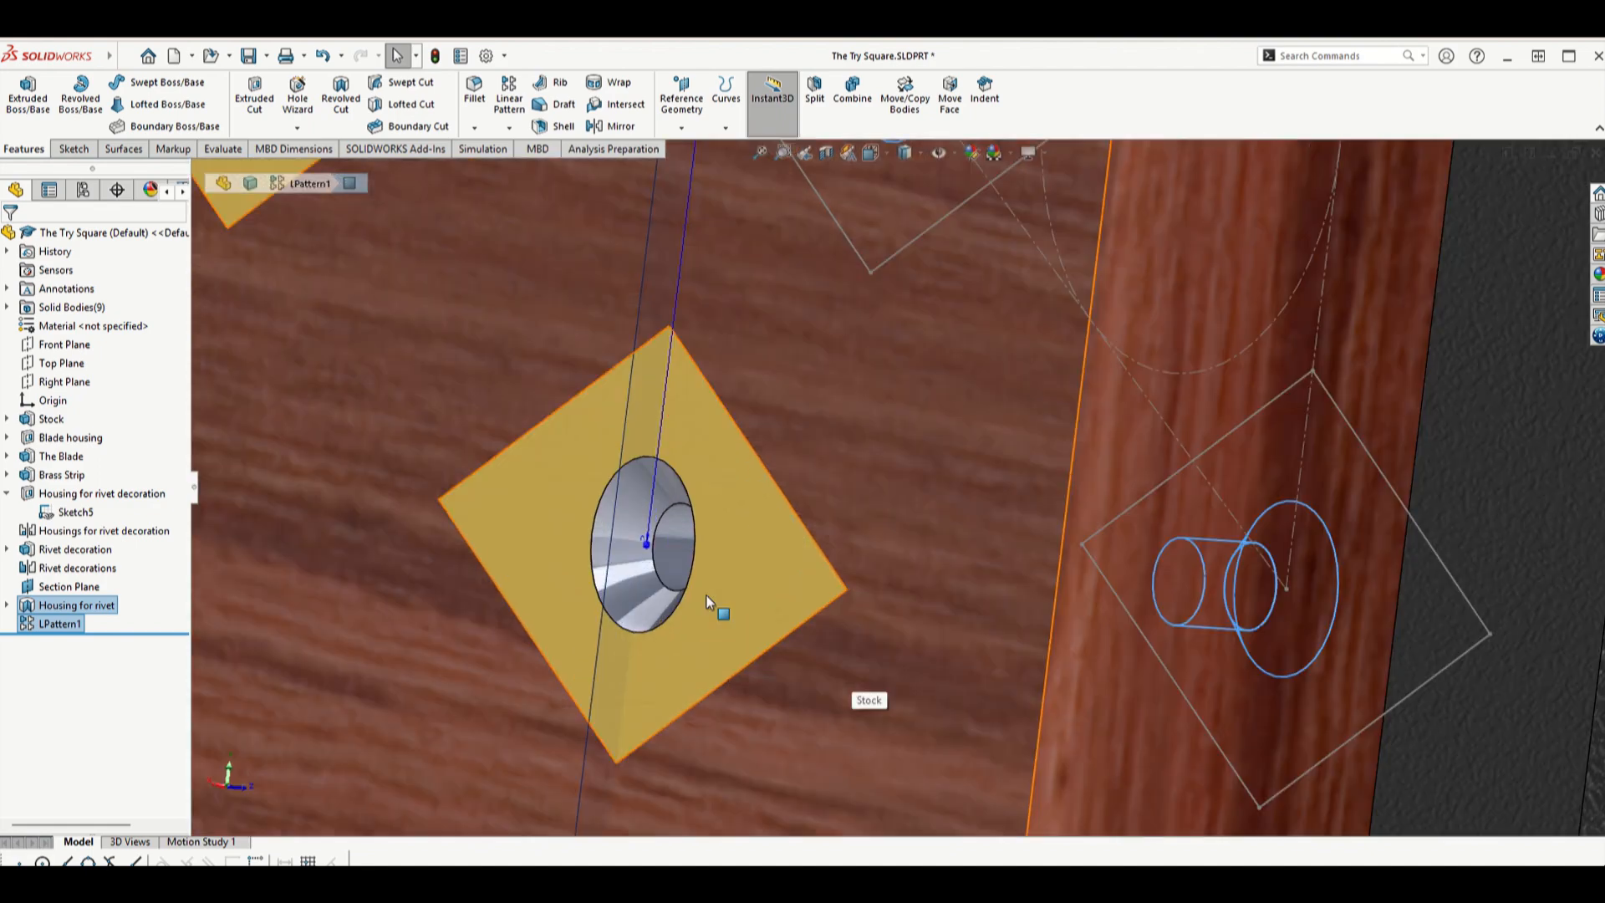
{"action": "left_click", "coordinate": [608, 469]}
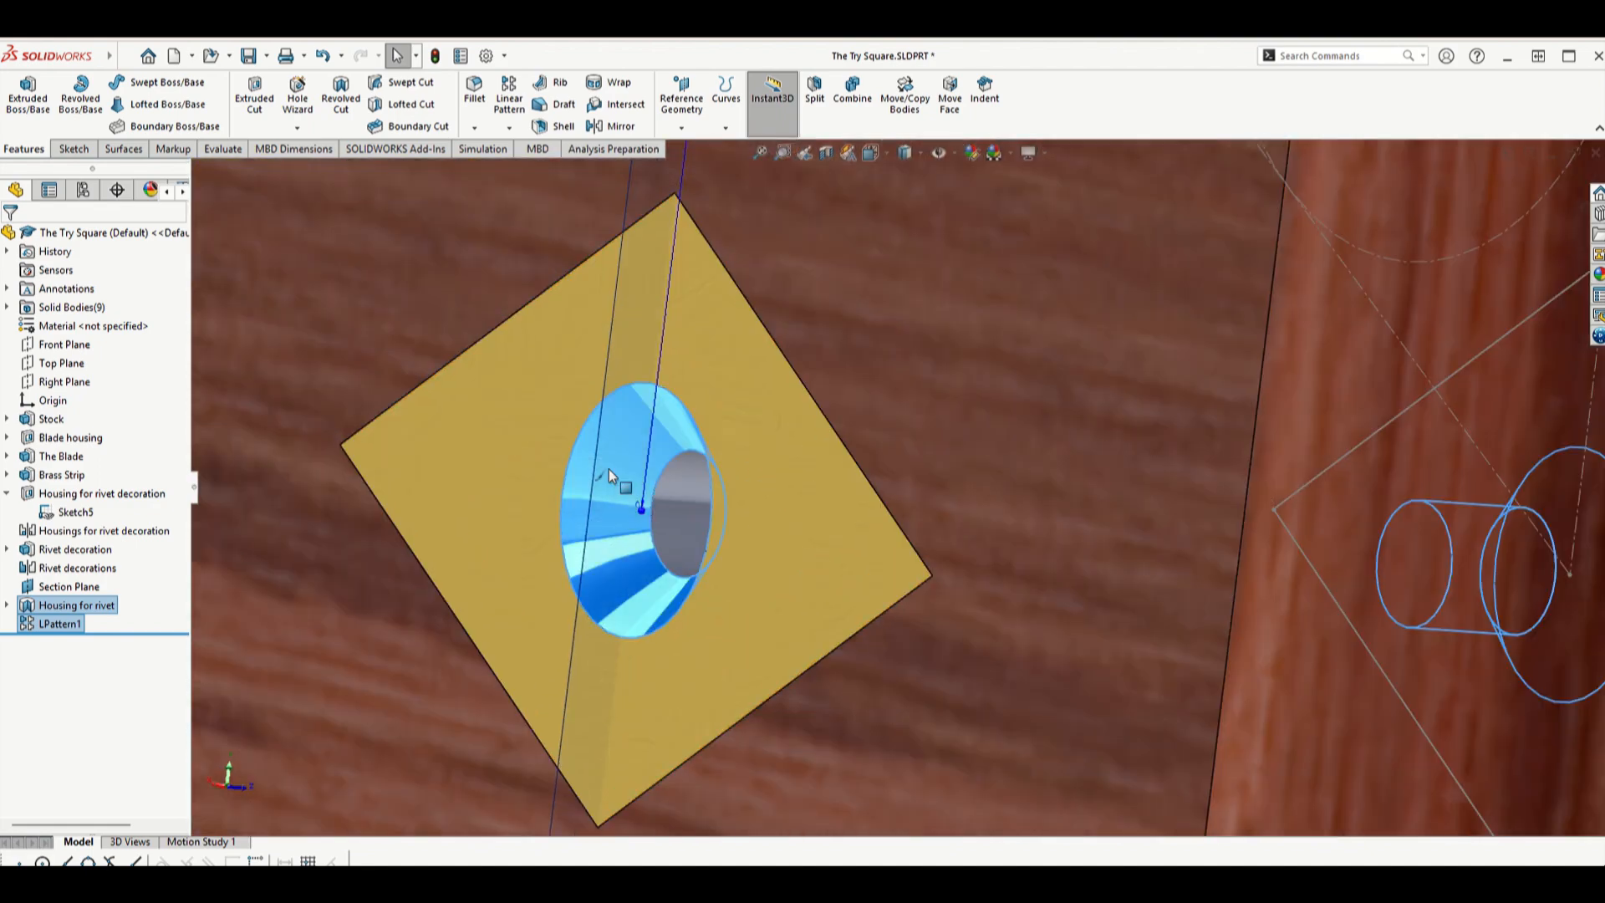
{"action": "left_click", "coordinate": [666, 494]}
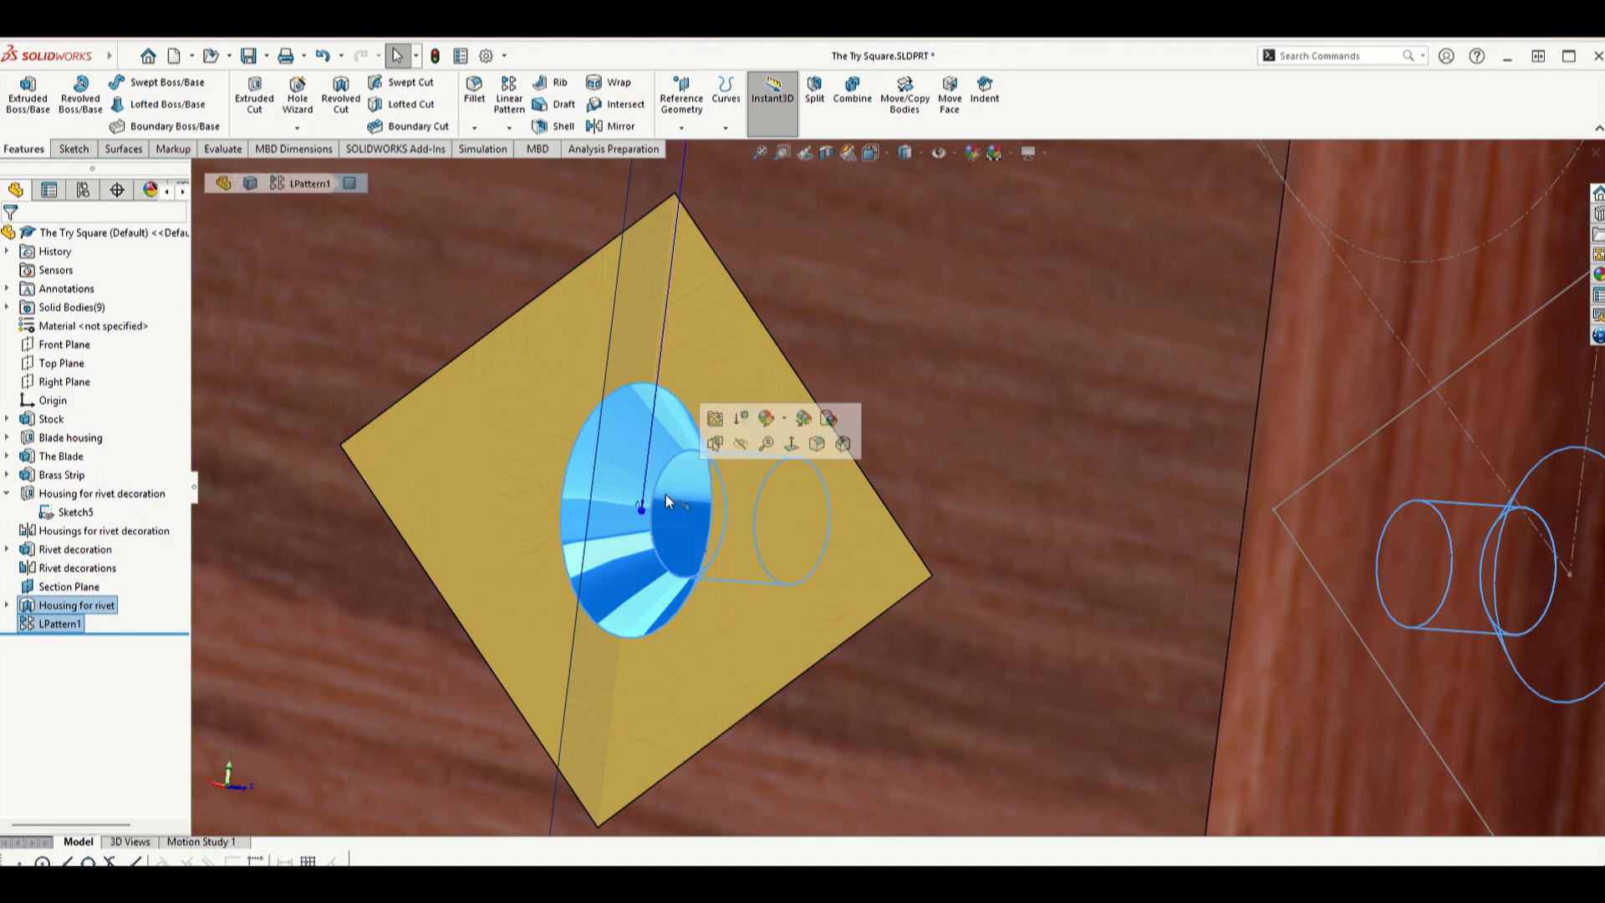
- Apply the brushed brass appearance from the metal brass library to the selected rivet housing faces
{"action": "right_click", "coordinate": [665, 497]}
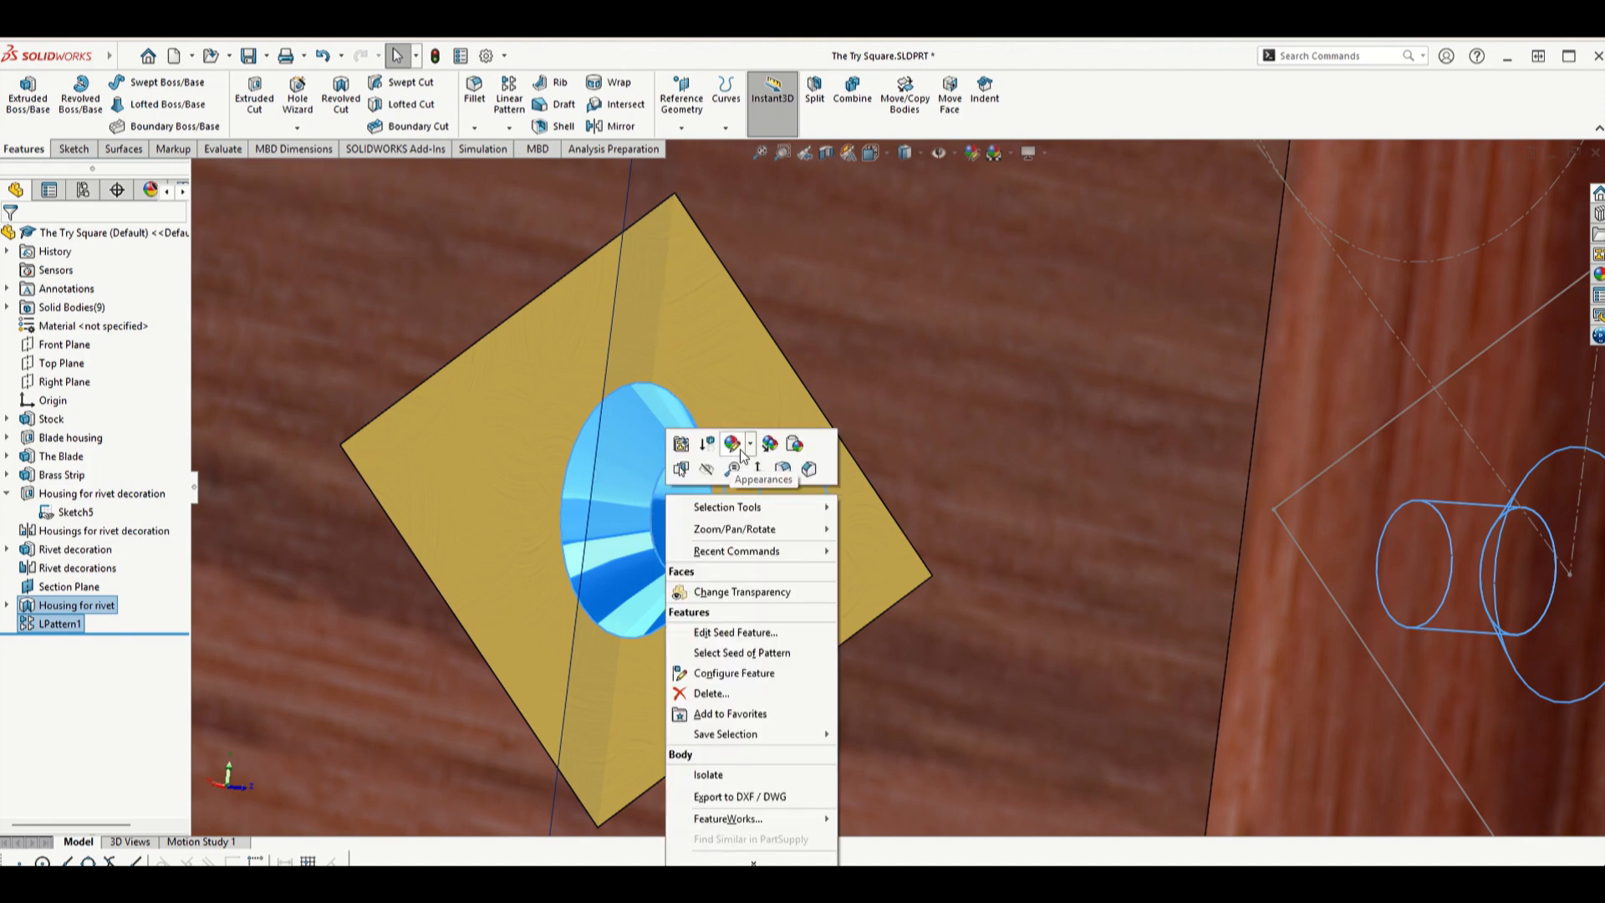
{"action": "left_click", "coordinate": [733, 446]}
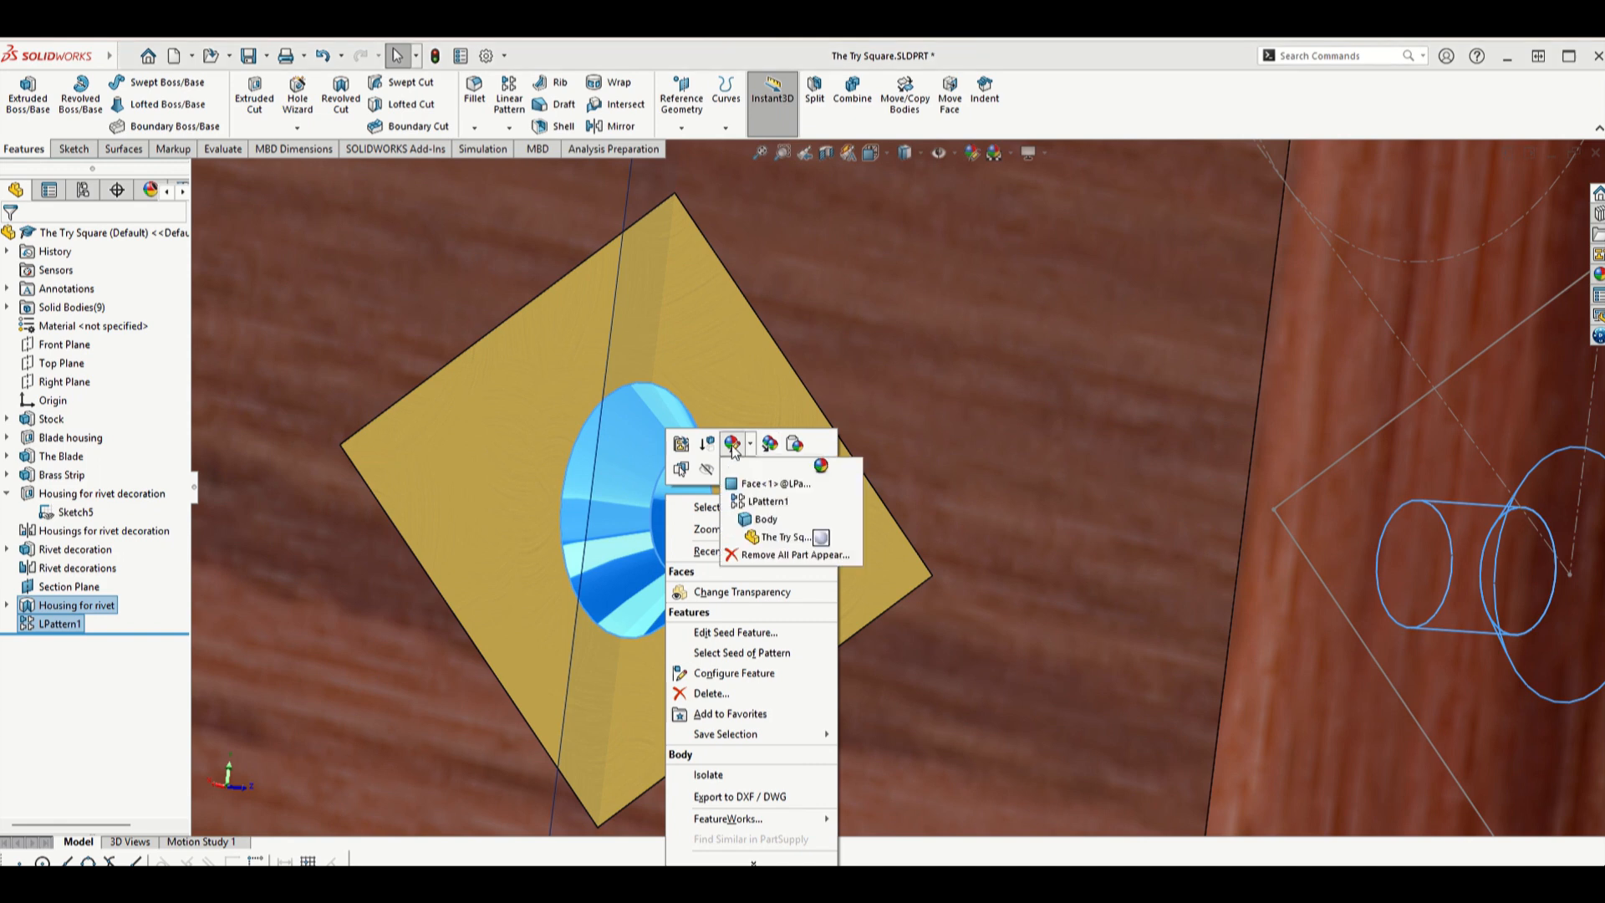
{"action": "left_click", "coordinate": [762, 500]}
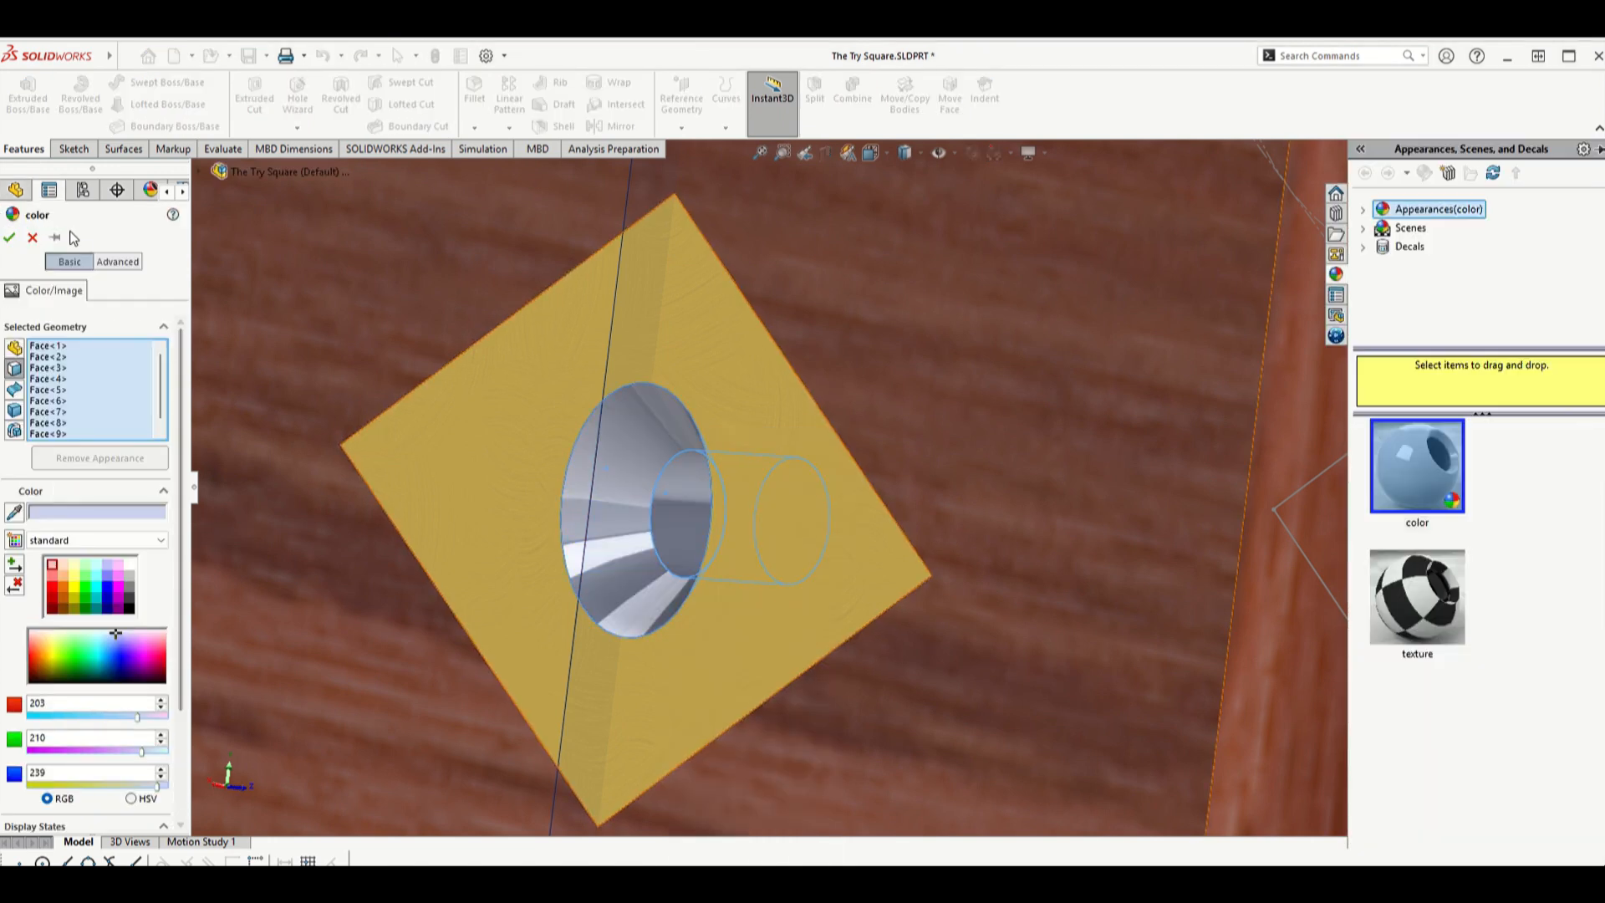
{"action": "left_click", "coordinate": [117, 261]}
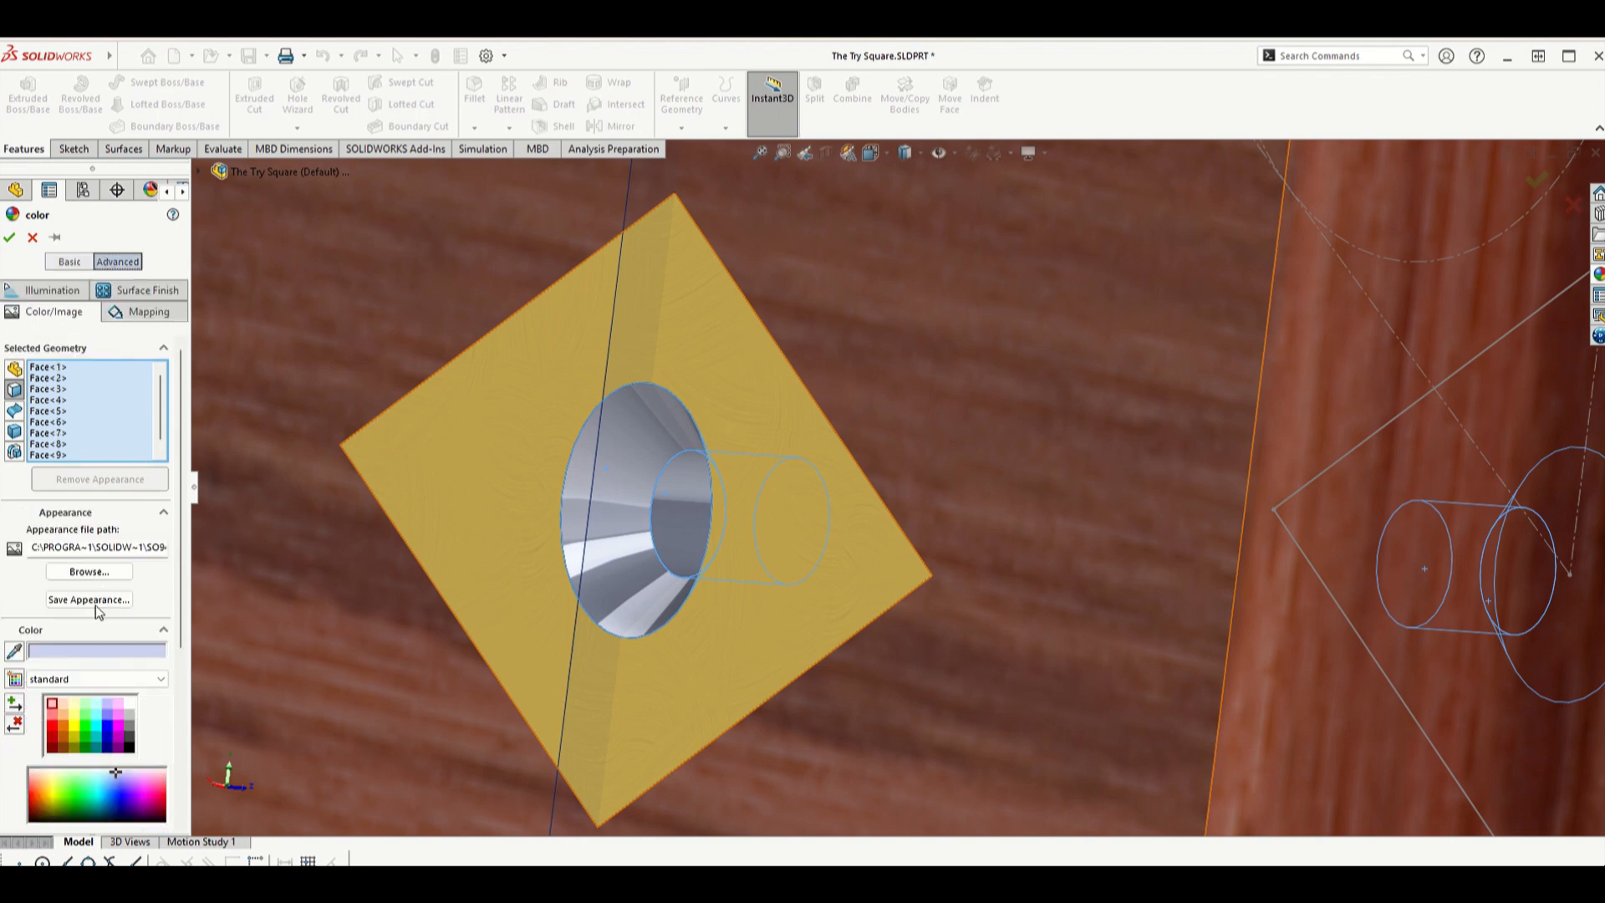
{"action": "left_click", "coordinate": [89, 572]}
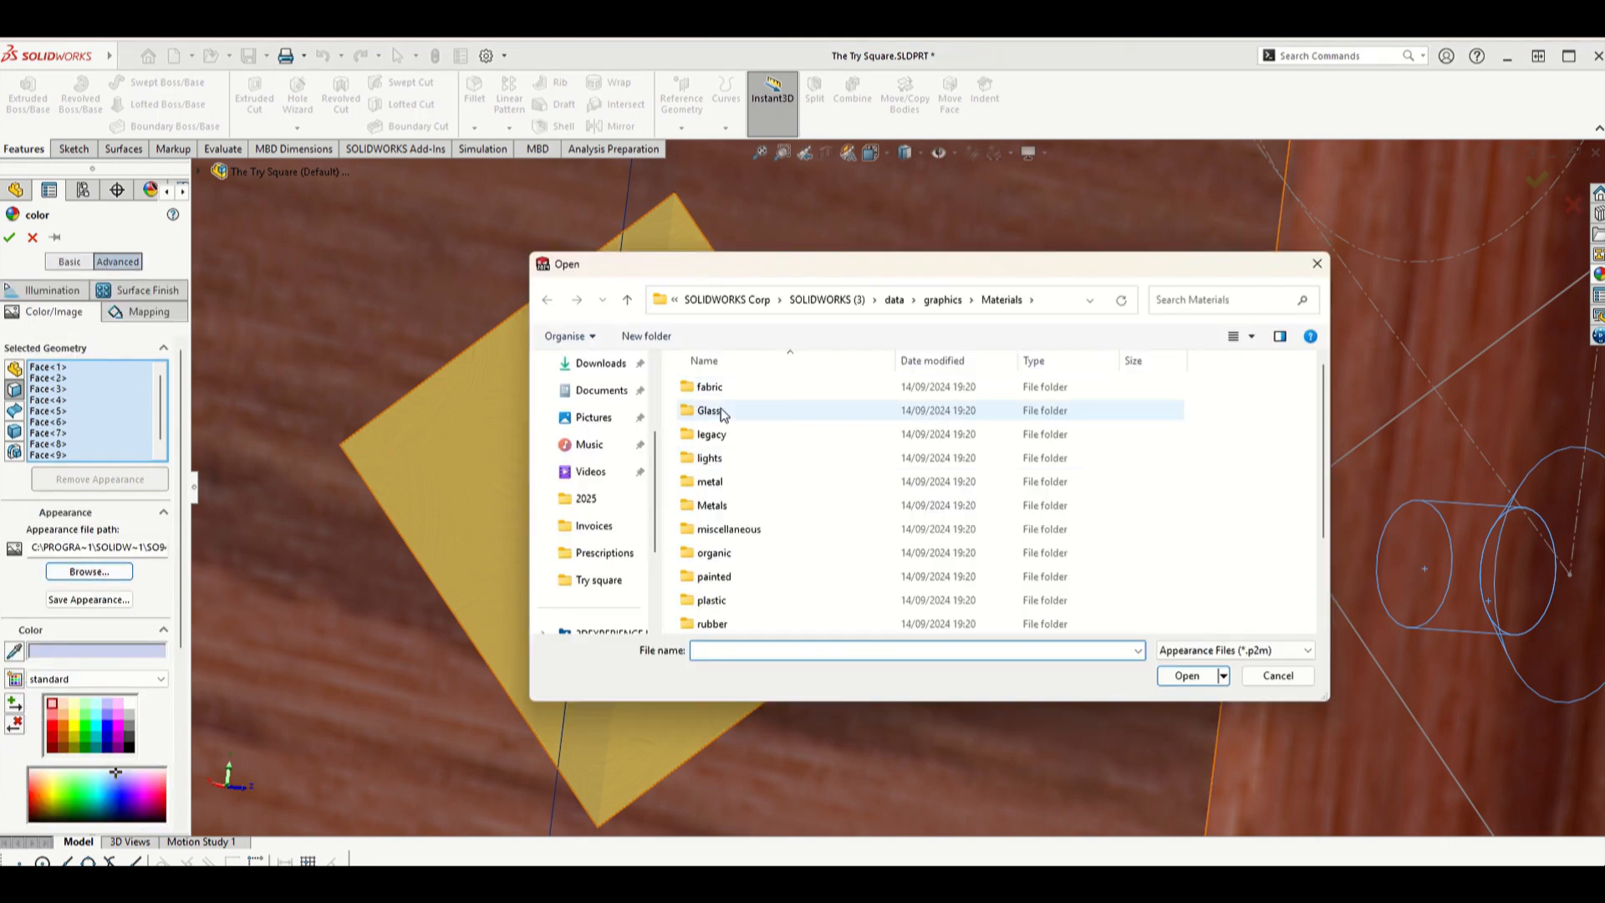
{"action": "double_click", "coordinate": [708, 480]}
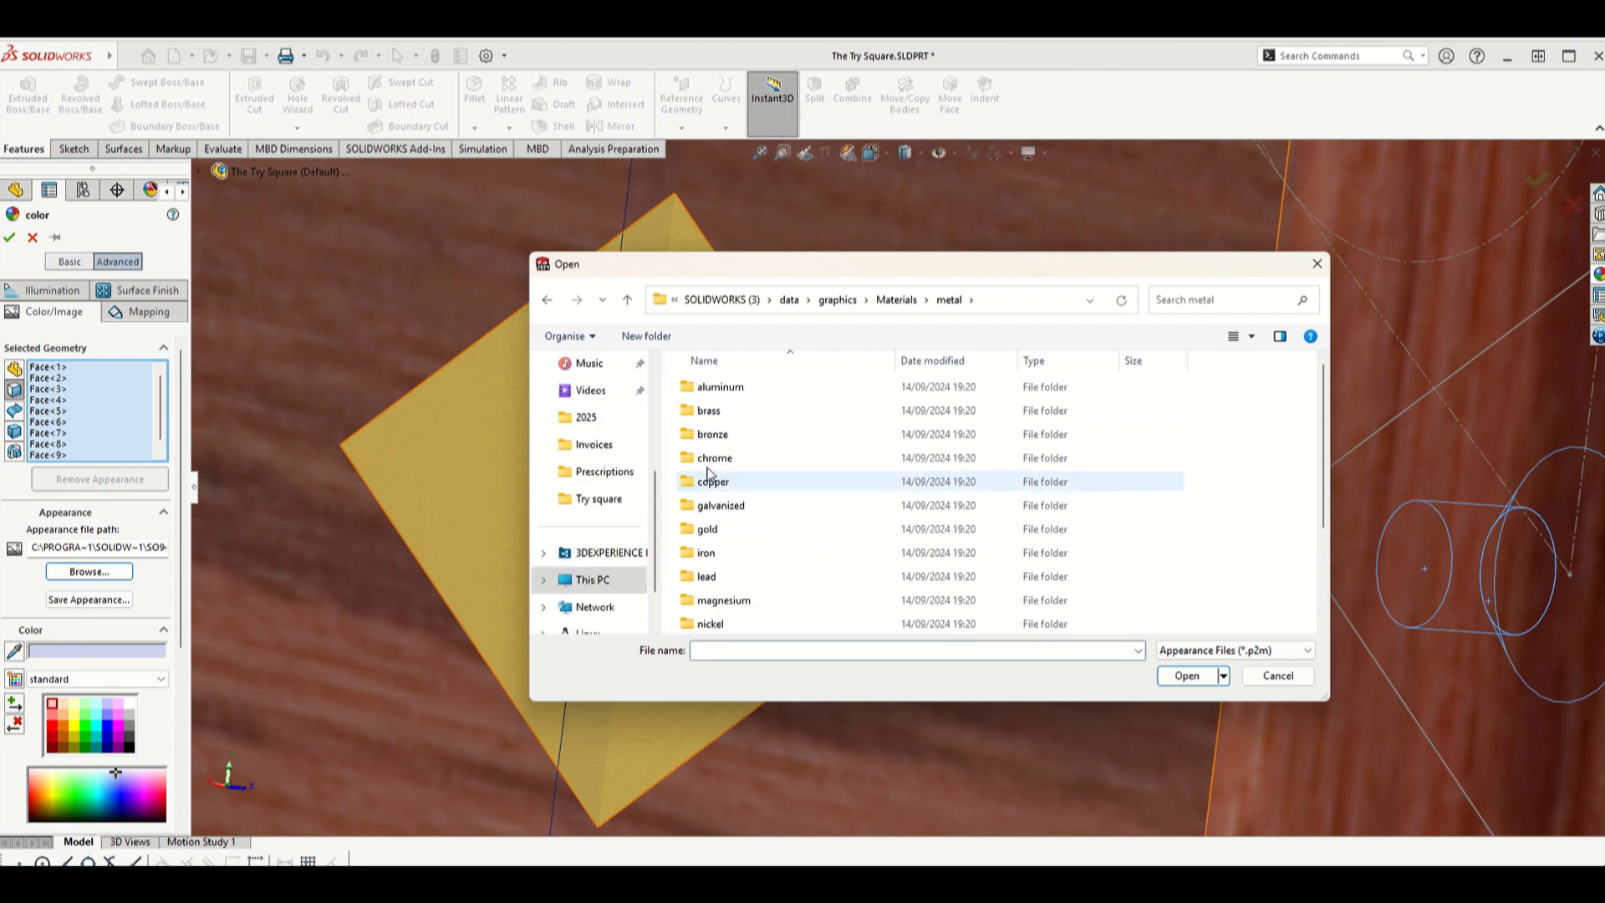
{"action": "double_click", "coordinate": [712, 414]}
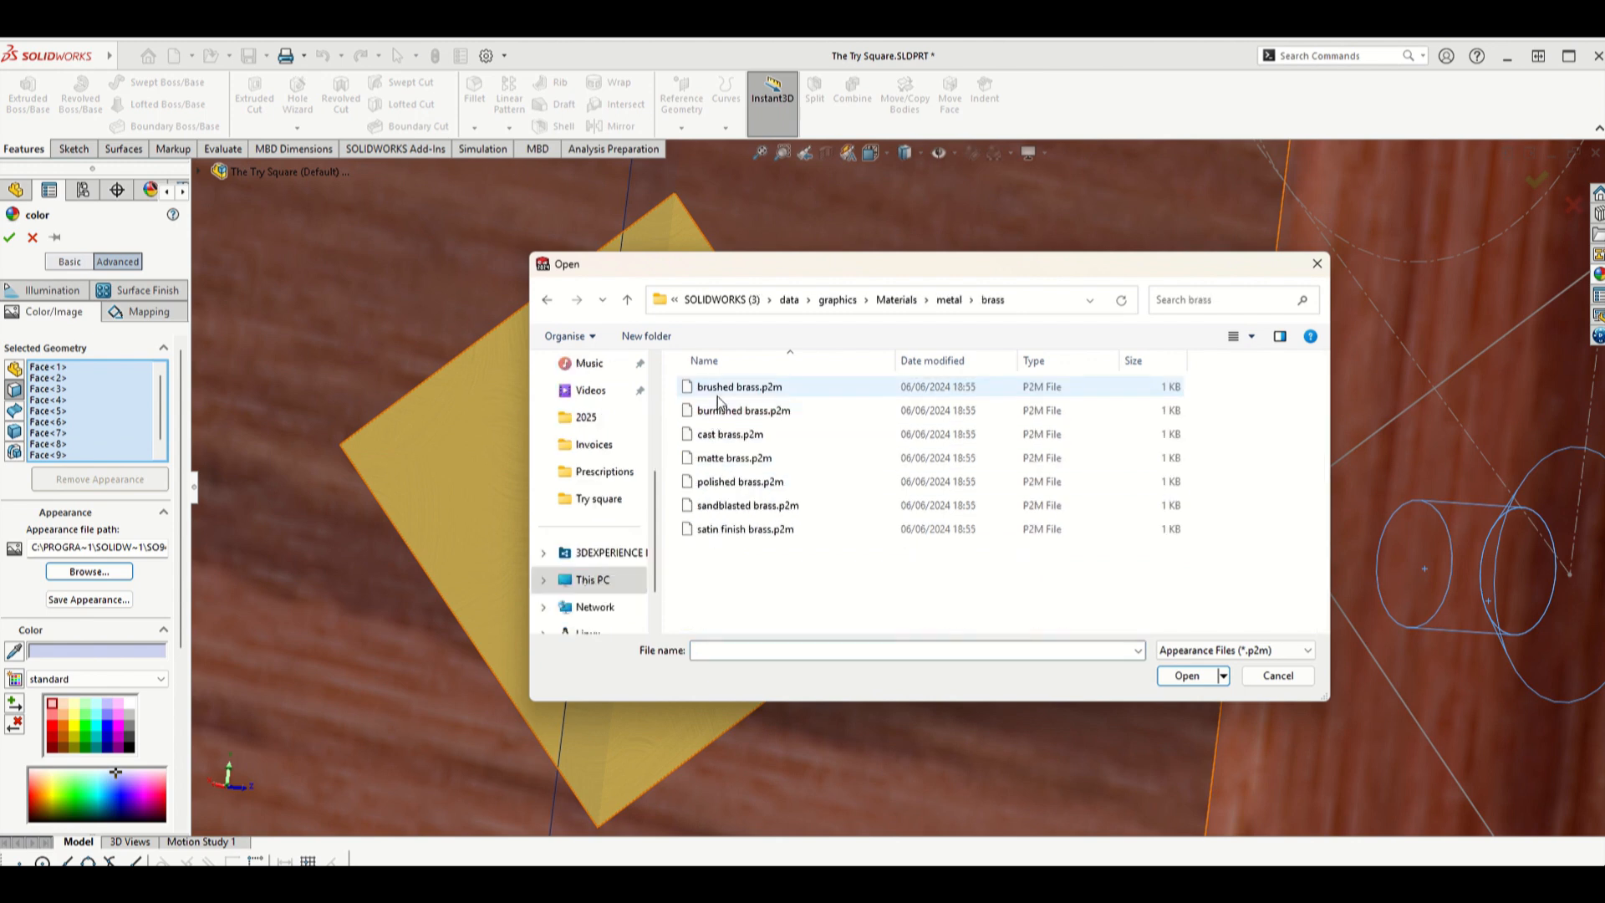
{"action": "double_click", "coordinate": [717, 392]}
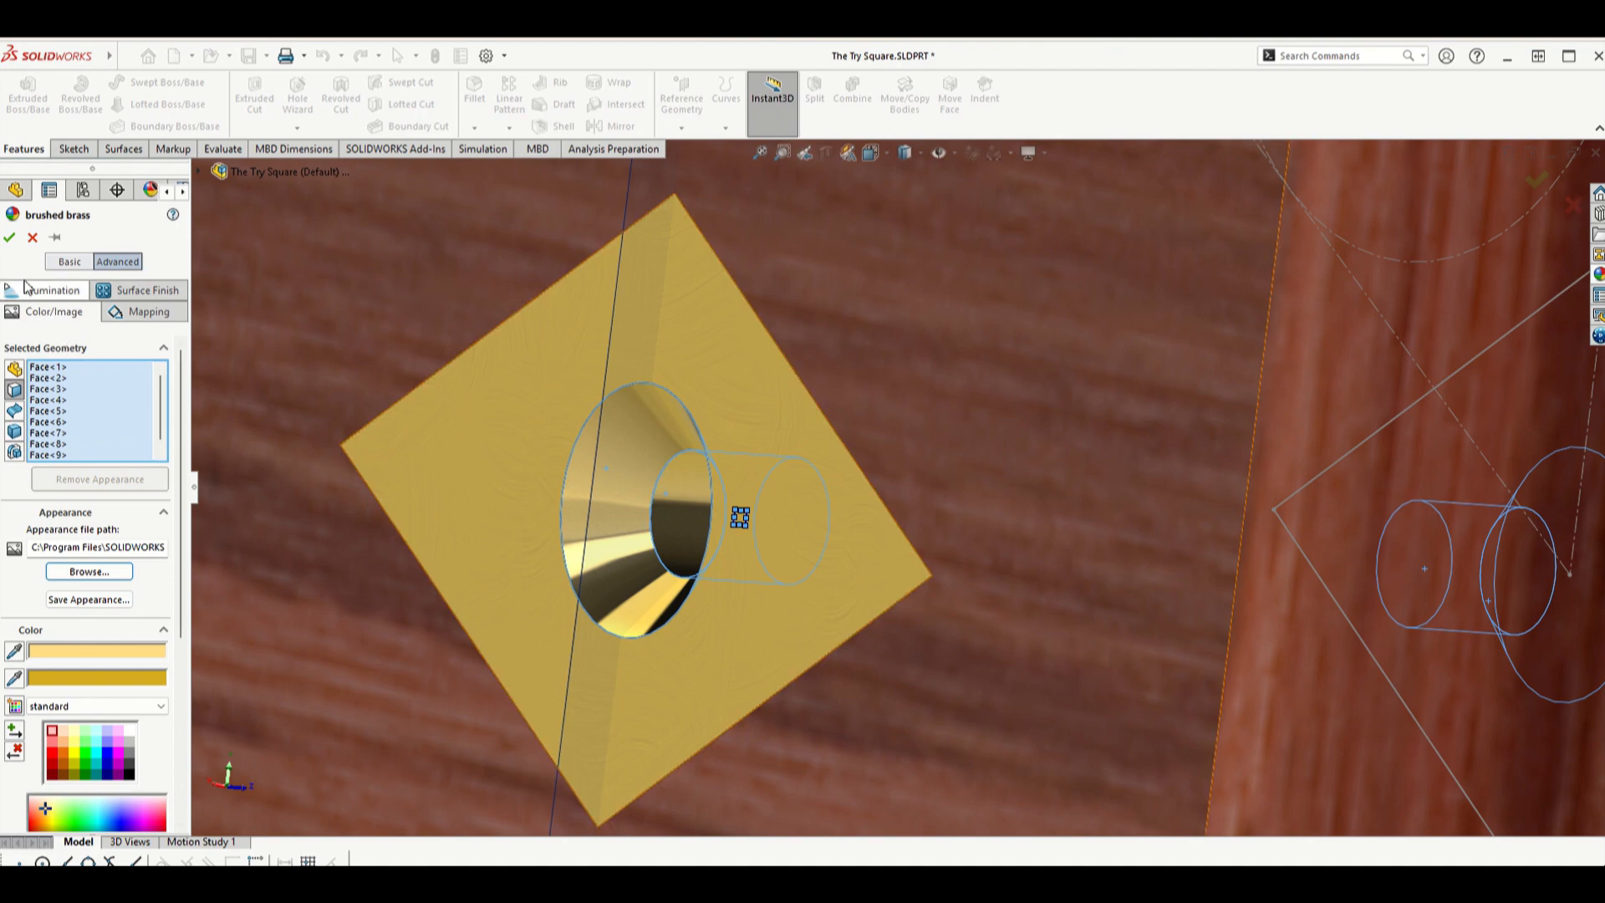
{"action": "left_click", "coordinate": [9, 237]}
- Turn on a section view cutting through the two rivet housings nearest the end of the stock
{"action": "scroll", "coordinate": [896, 488], "scroll_direction": "up", "scroll_amount": 6}
{"action": "middle_click_drag", "start_coordinate": [895, 484], "coordinate": [785, 454]}
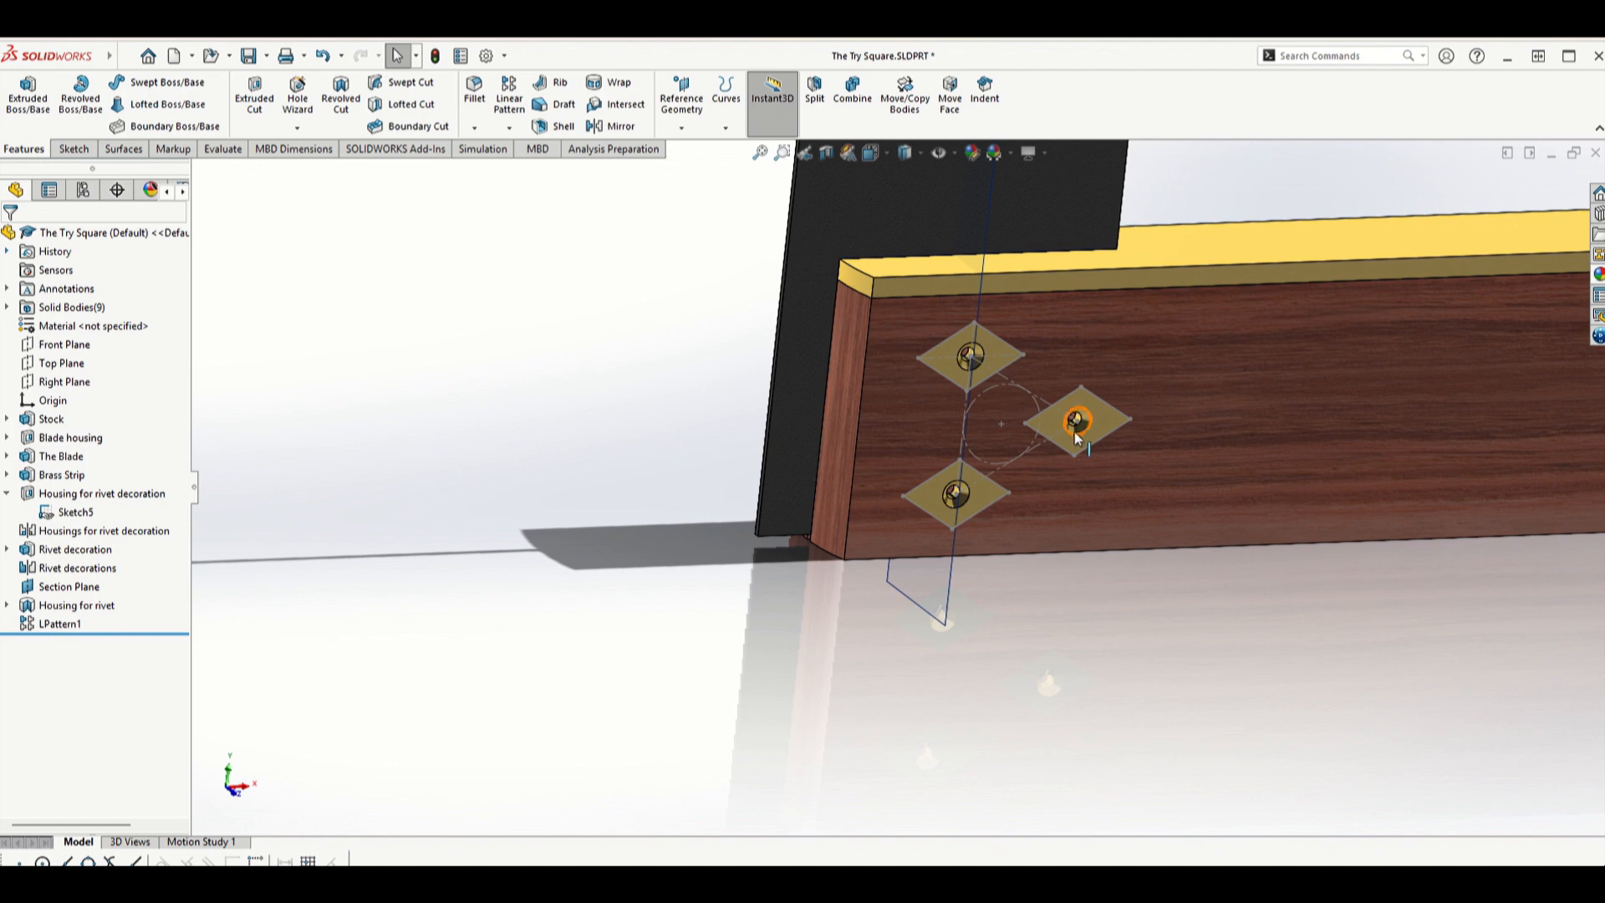
{"action": "scroll", "coordinate": [1078, 430], "scroll_direction": "down", "scroll_amount": 3}
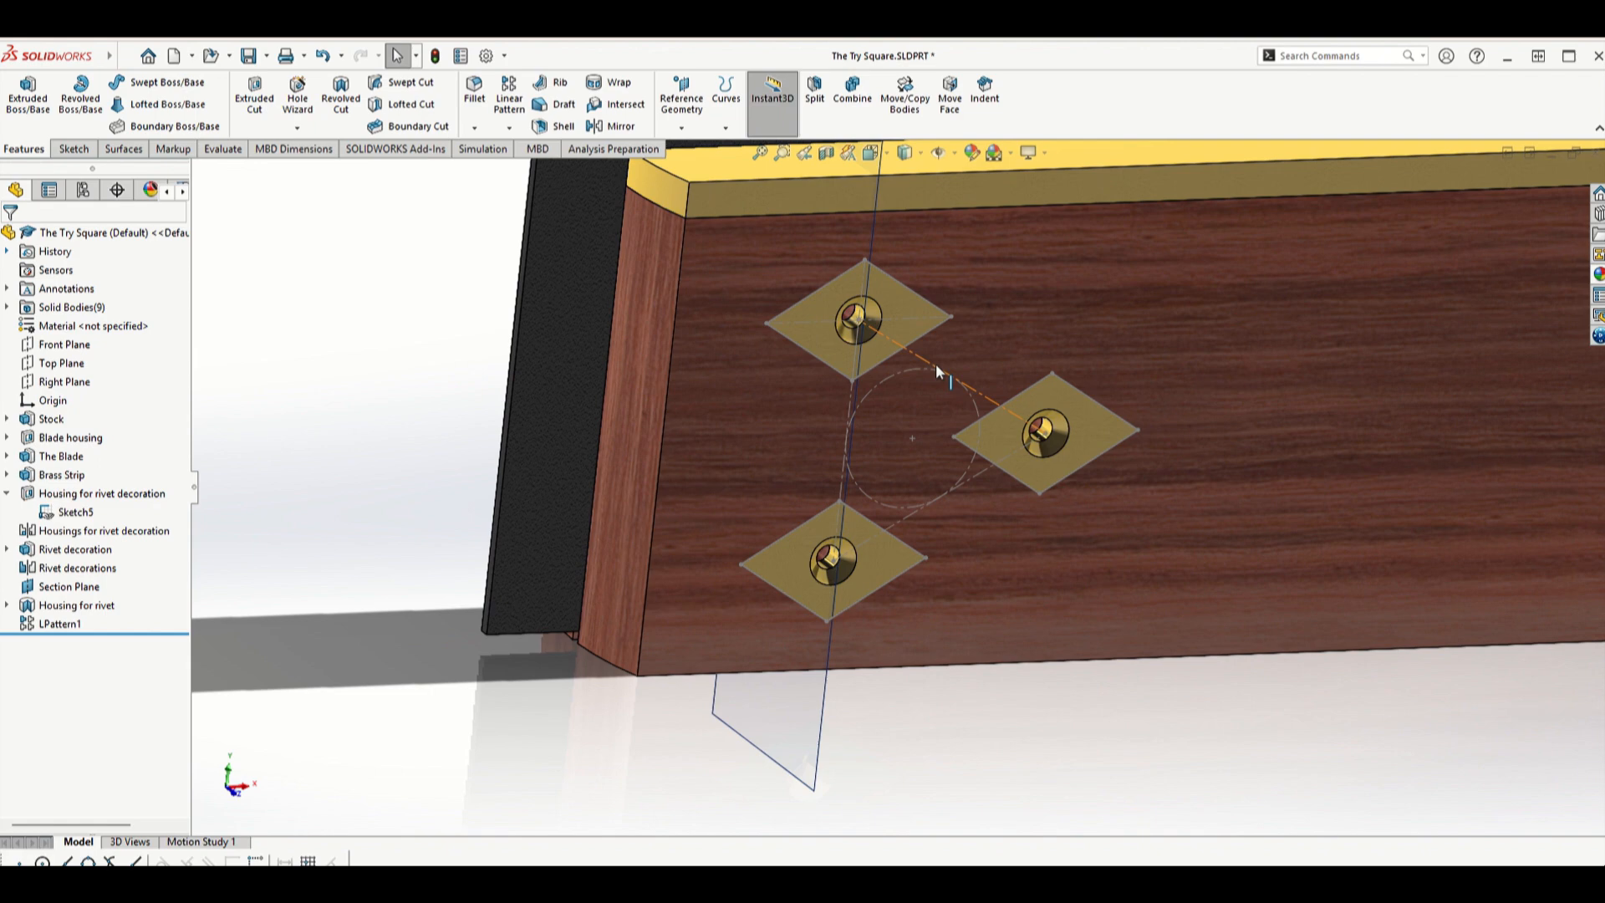
{"action": "middle_click_drag", "start_coordinate": [941, 373], "coordinate": [992, 387]}
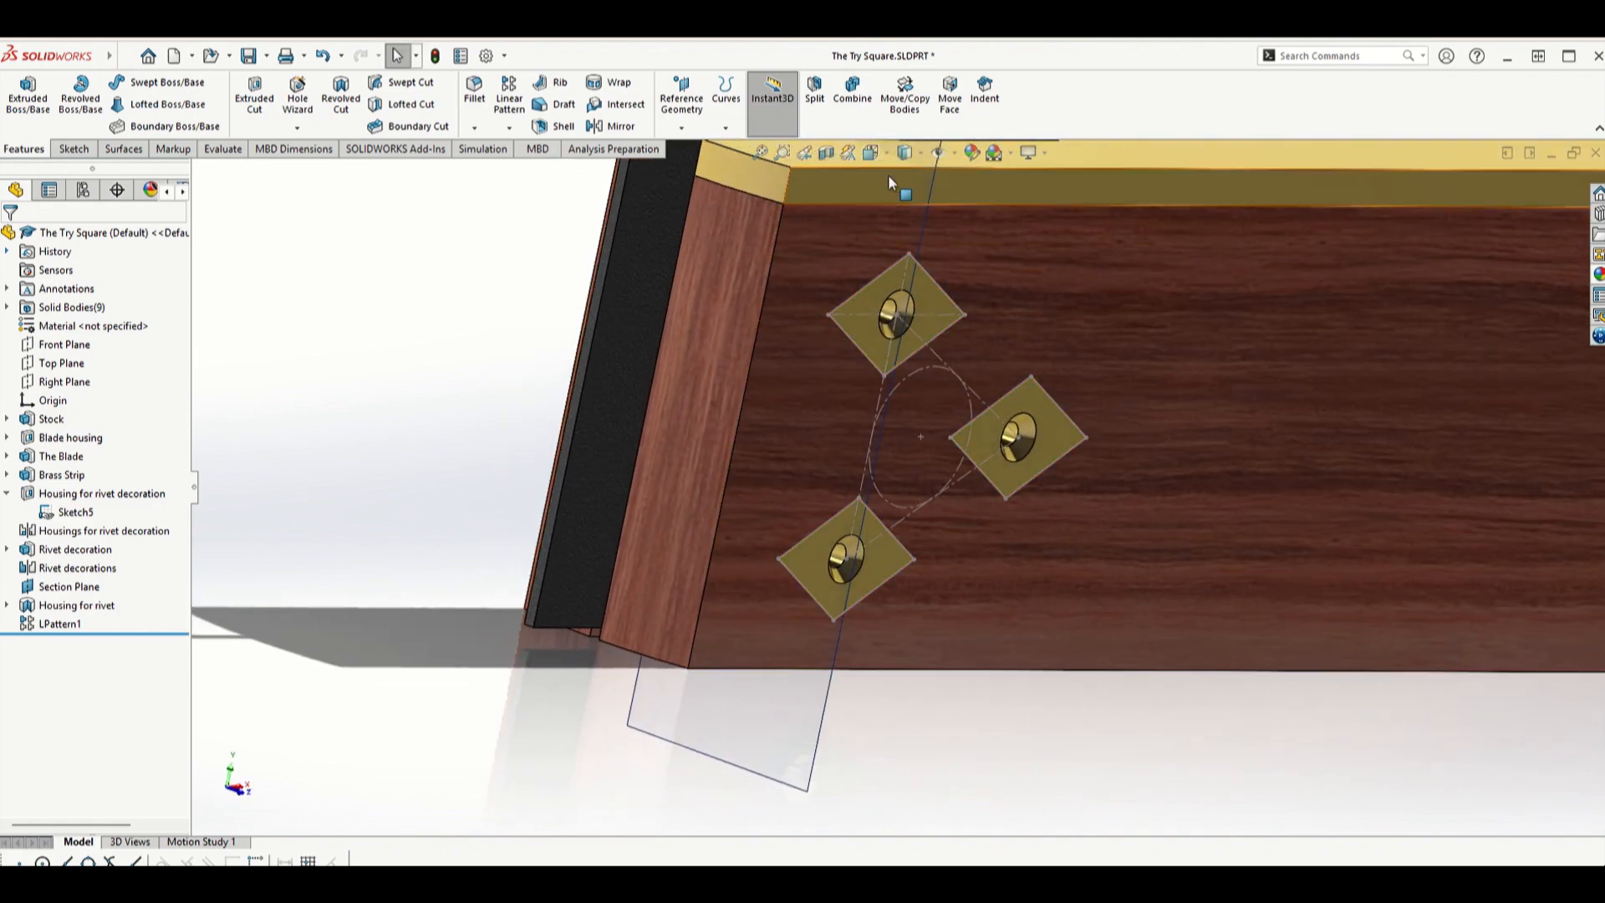
{"action": "left_click", "coordinate": [825, 154]}
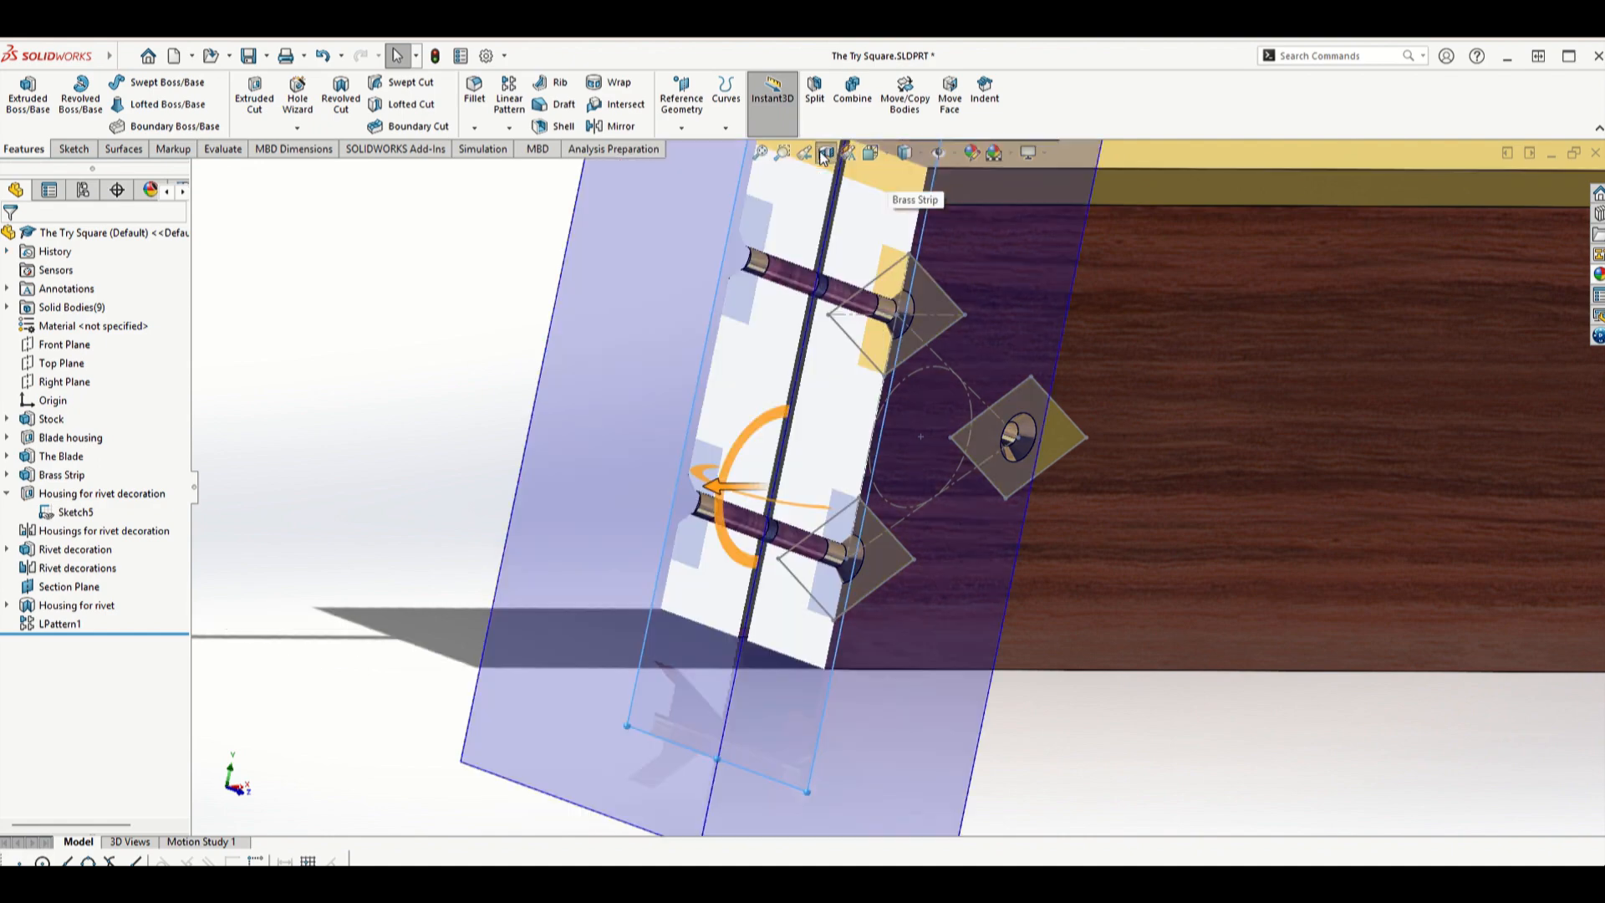
{"action": "left_click", "coordinate": [9, 237]}
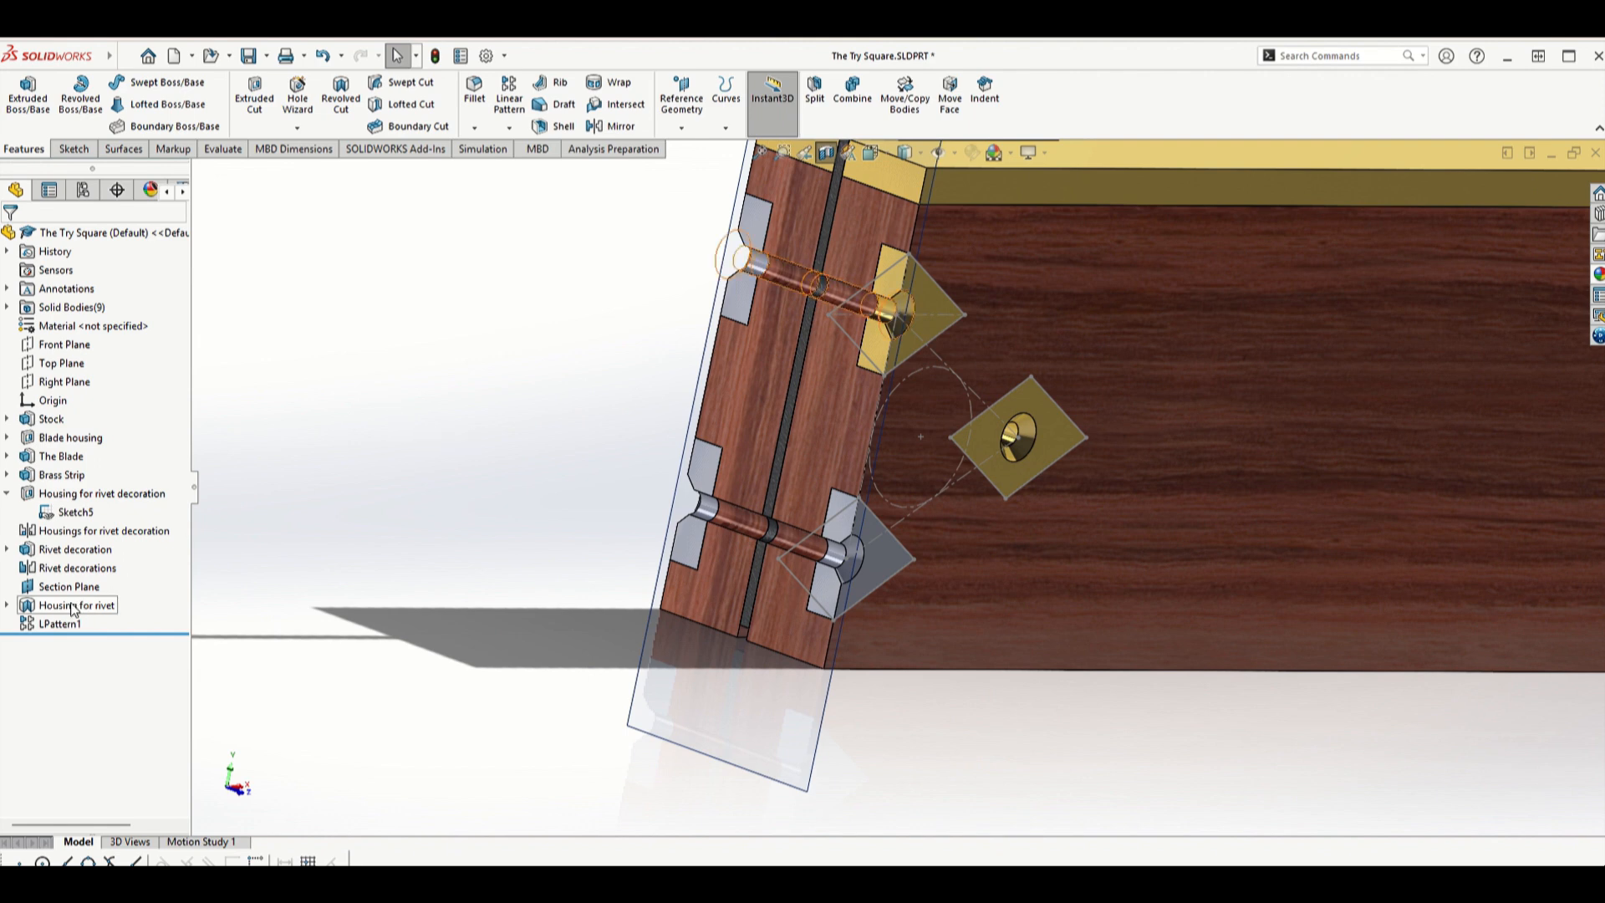
- Show the profile sketch Sketch6 belonging to the Housing for rivet feature
{"action": "left_click", "coordinate": [6, 606]}
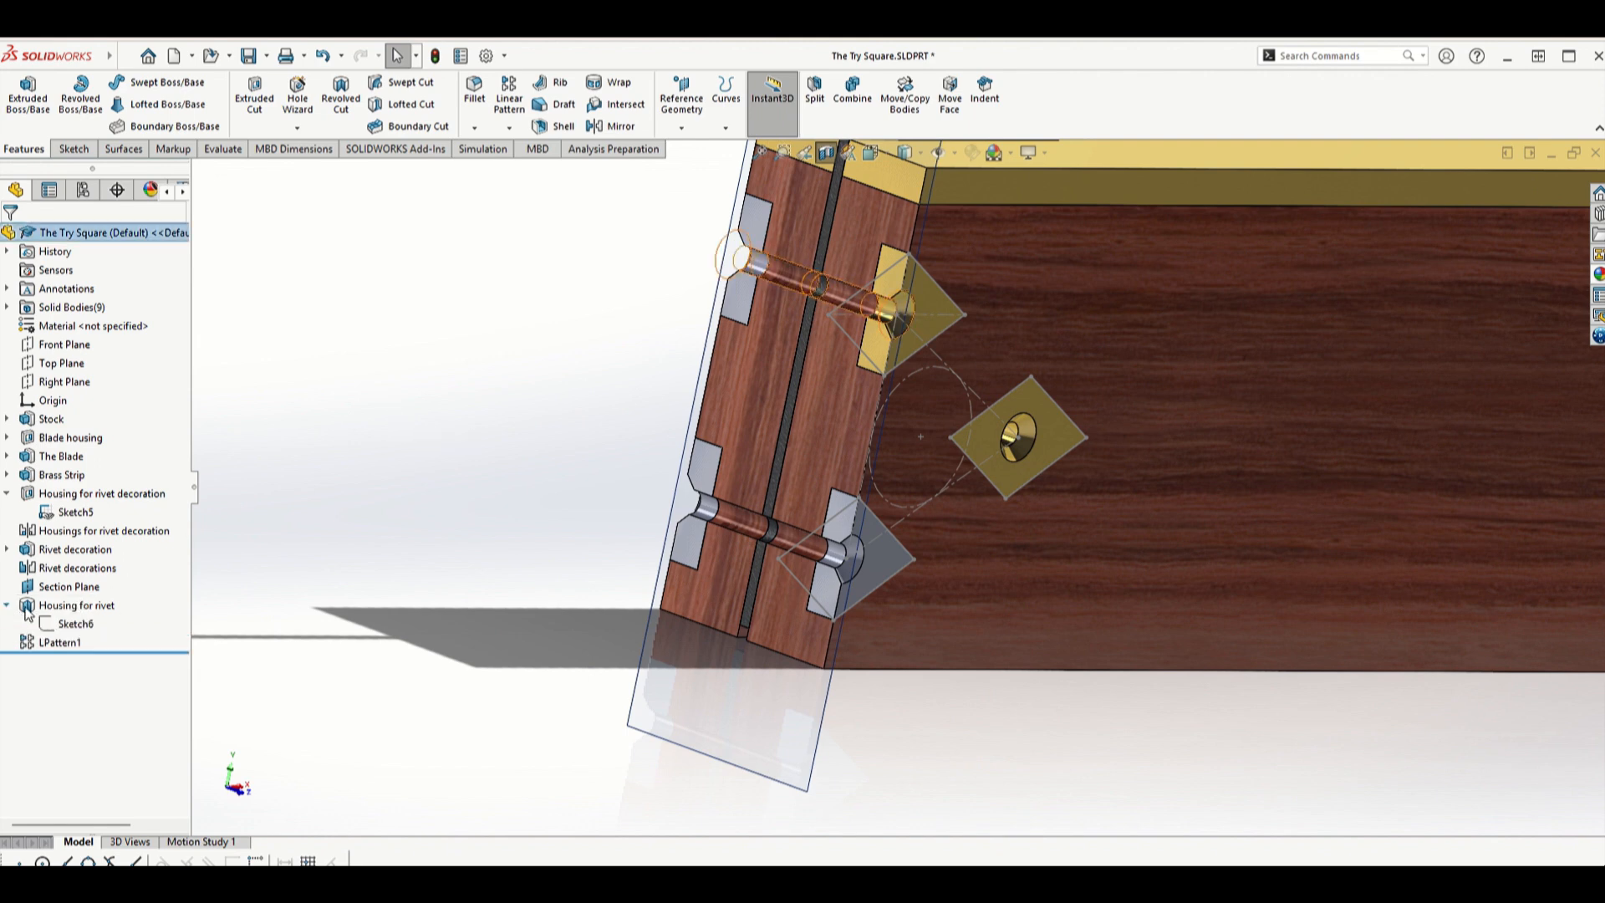
{"action": "right_click", "coordinate": [67, 625]}
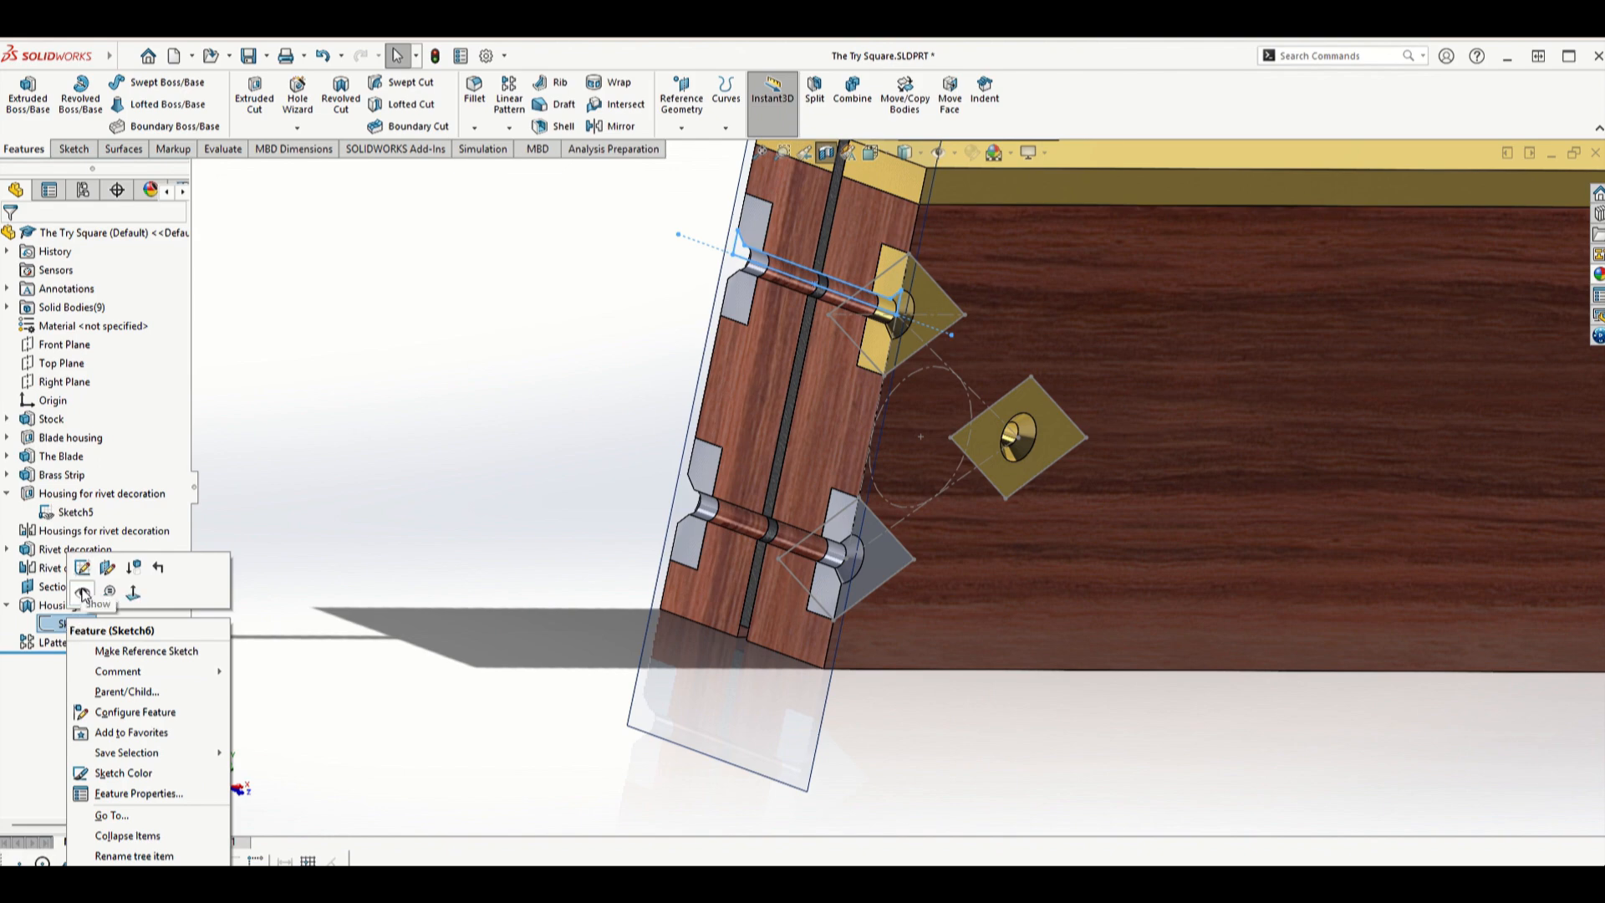
{"action": "left_click", "coordinate": [82, 593]}
- Revolve the shown rivet profile sketch 360° about its centreline, with Merge result turned off to make a separate body
{"action": "scroll", "coordinate": [804, 298], "scroll_direction": "down", "scroll_amount": 5}
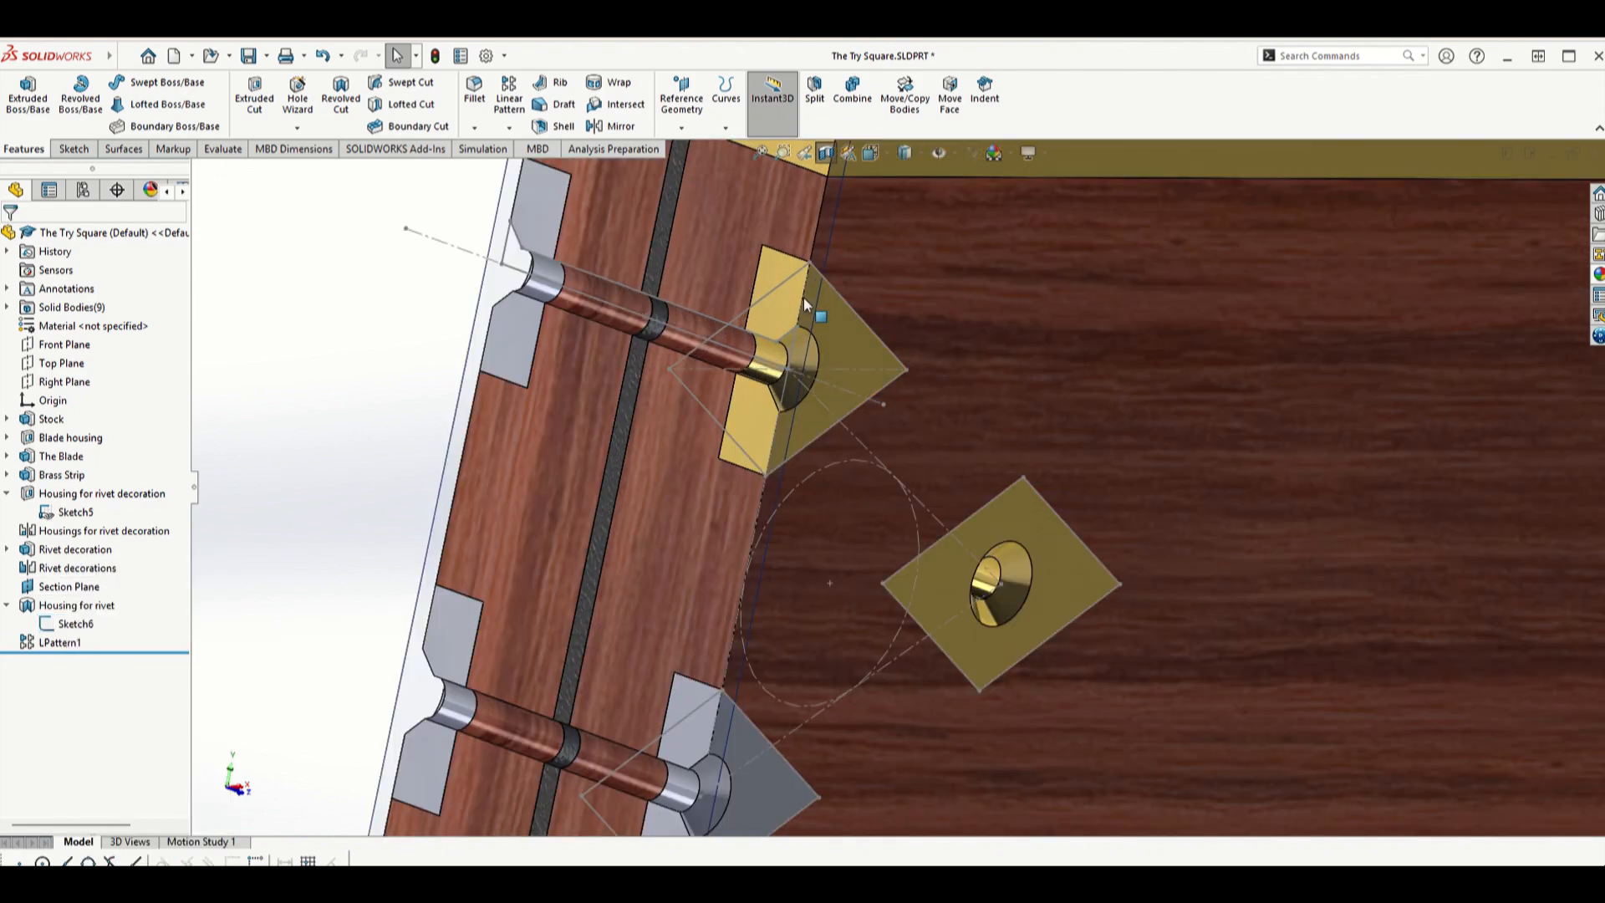
{"action": "left_click", "coordinate": [126, 56]}
{"action": "left_click", "coordinate": [93, 97]}
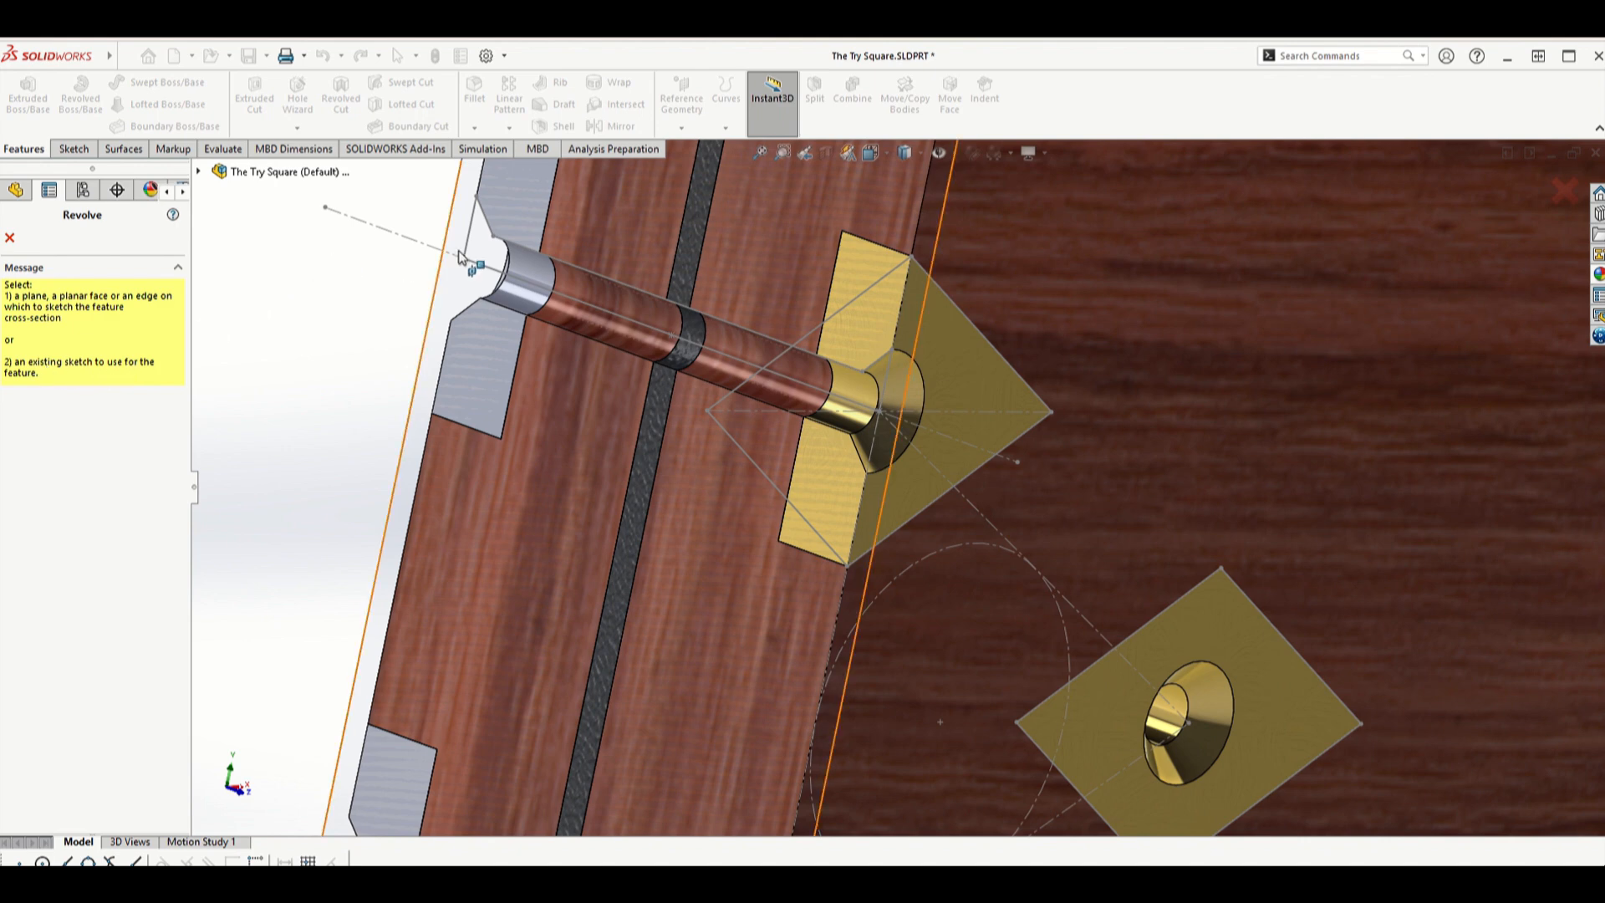
{"action": "left_click", "coordinate": [424, 252]}
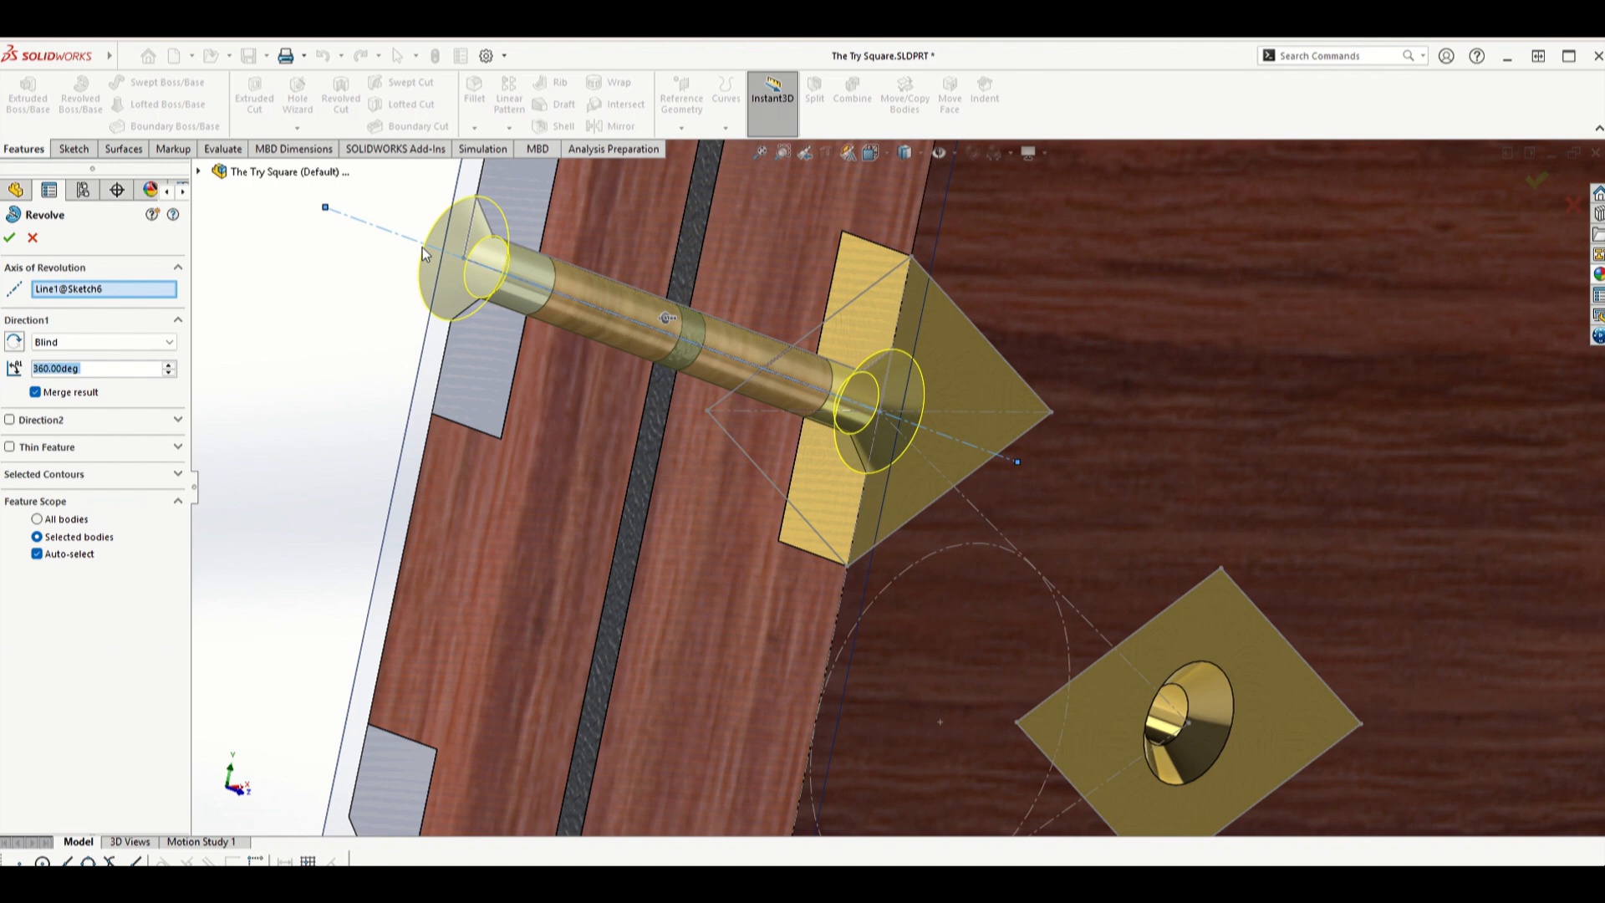
{"action": "middle_click_drag", "start_coordinate": [681, 306], "coordinate": [527, 255]}
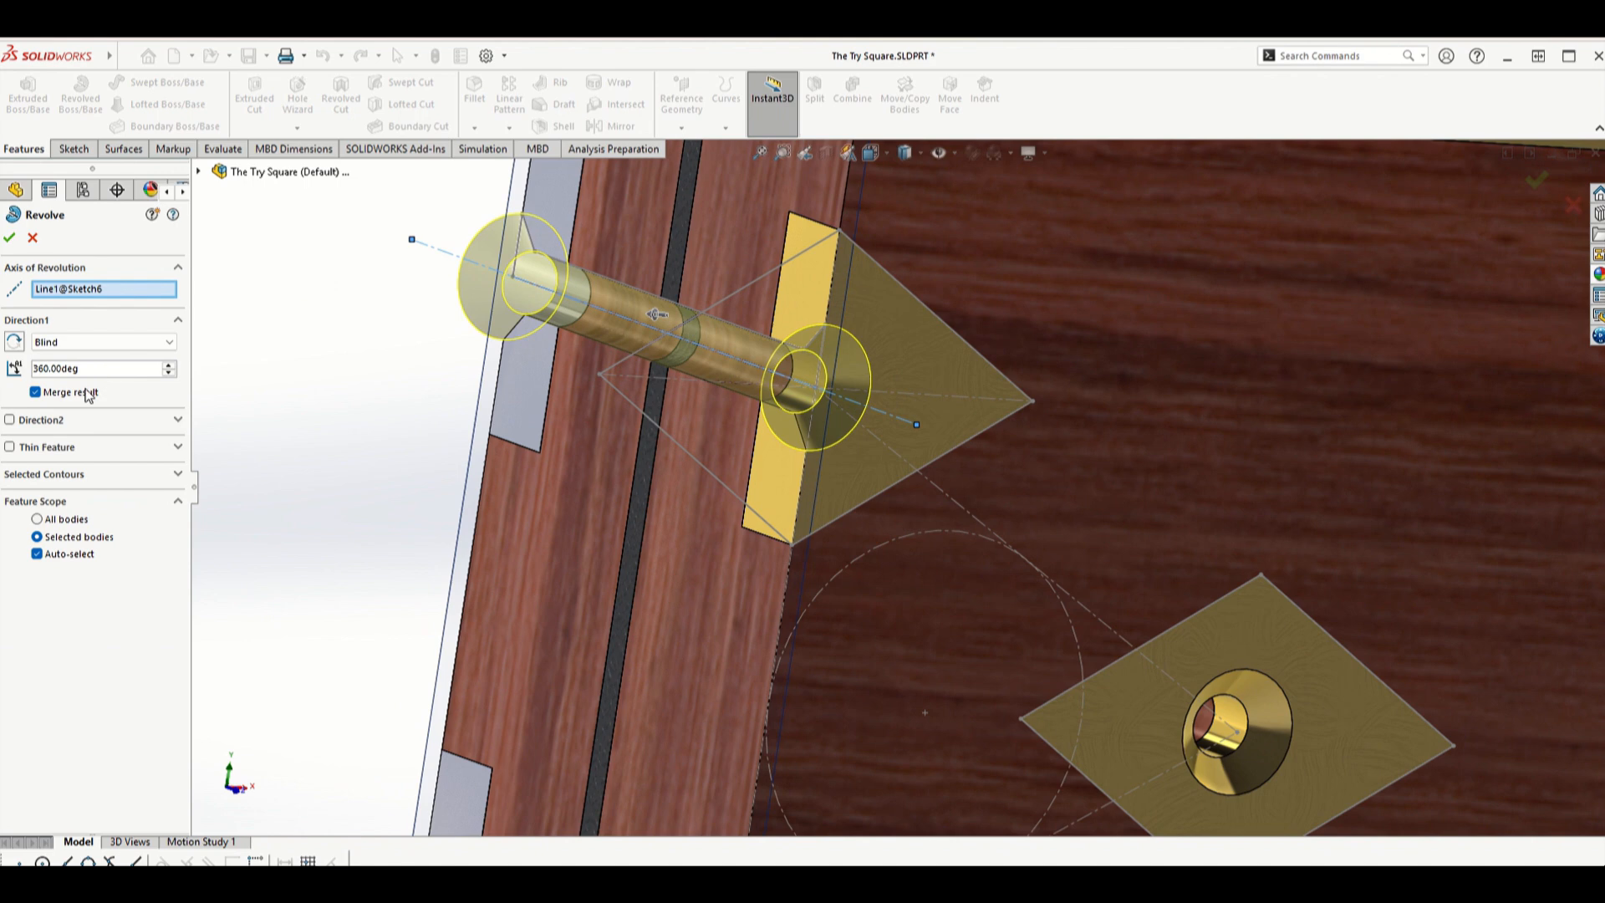
{"action": "left_click", "coordinate": [36, 392]}
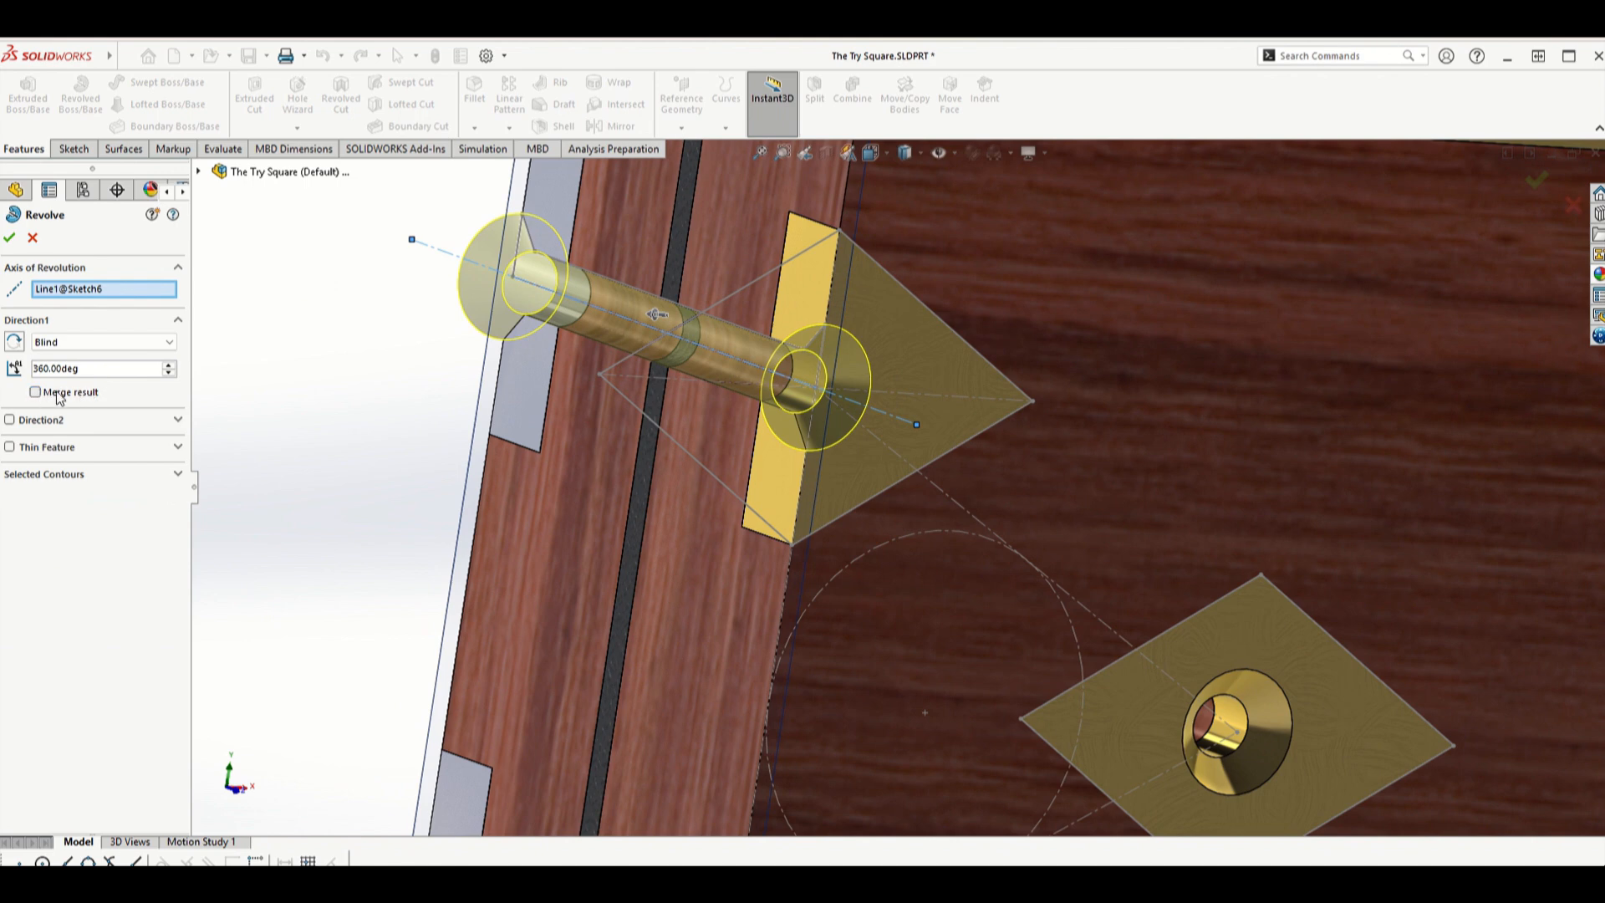
{"action": "left_click", "coordinate": [9, 237]}
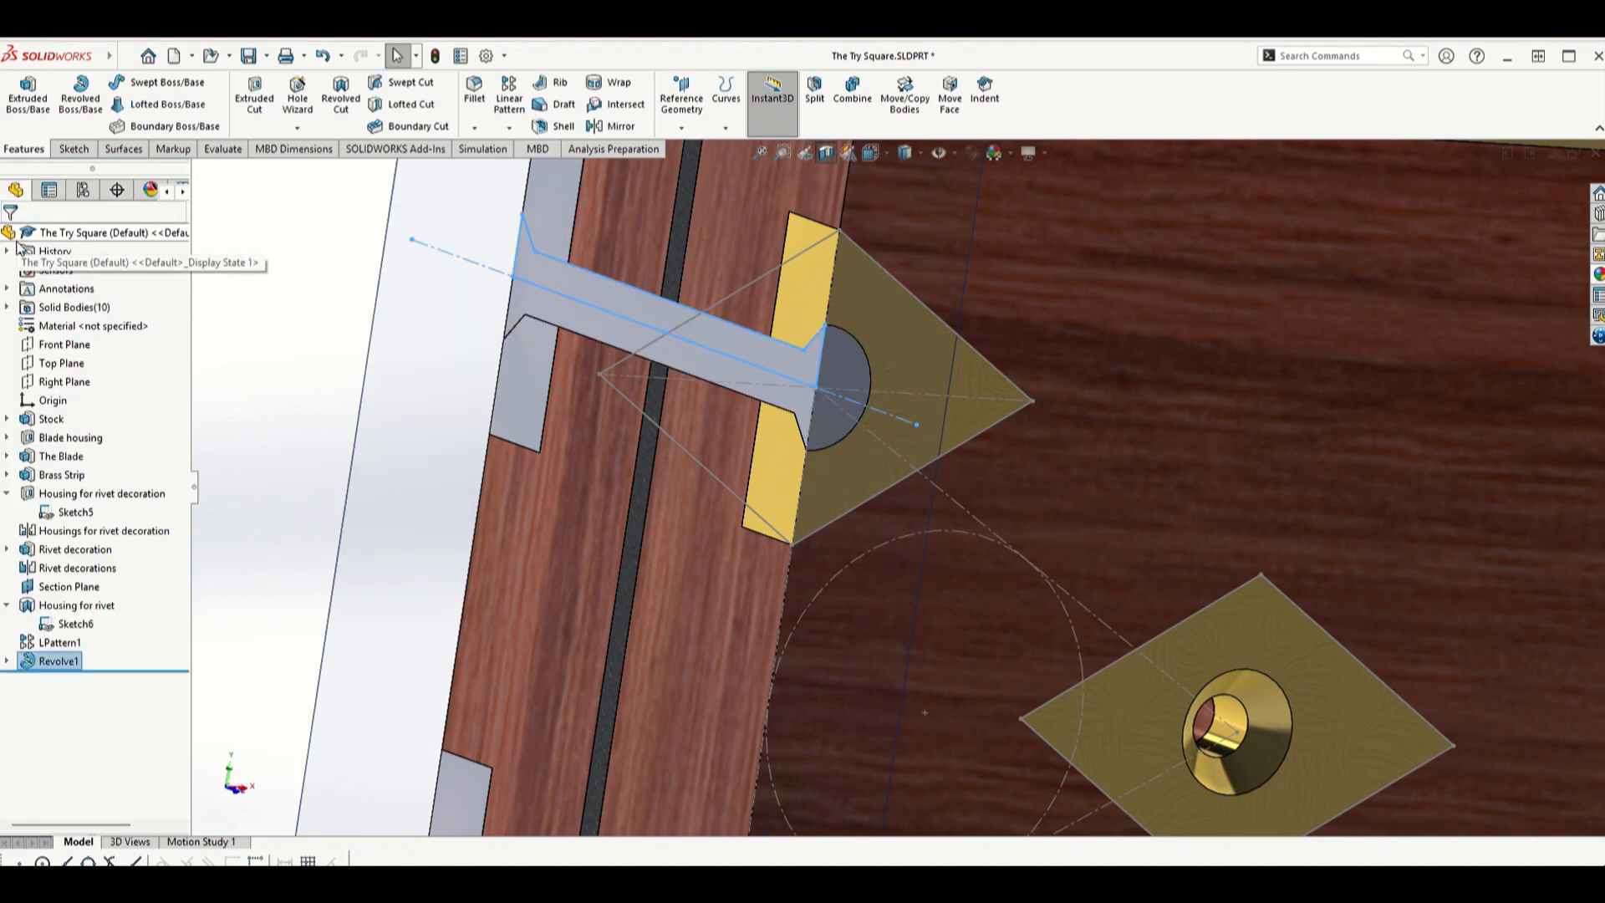
- Rename the linear pattern feature as Housings for rivet and the new revolve feature as Rivet
{"action": "left_click", "coordinate": [46, 644]}
{"action": "left_click", "coordinate": [50, 642]}
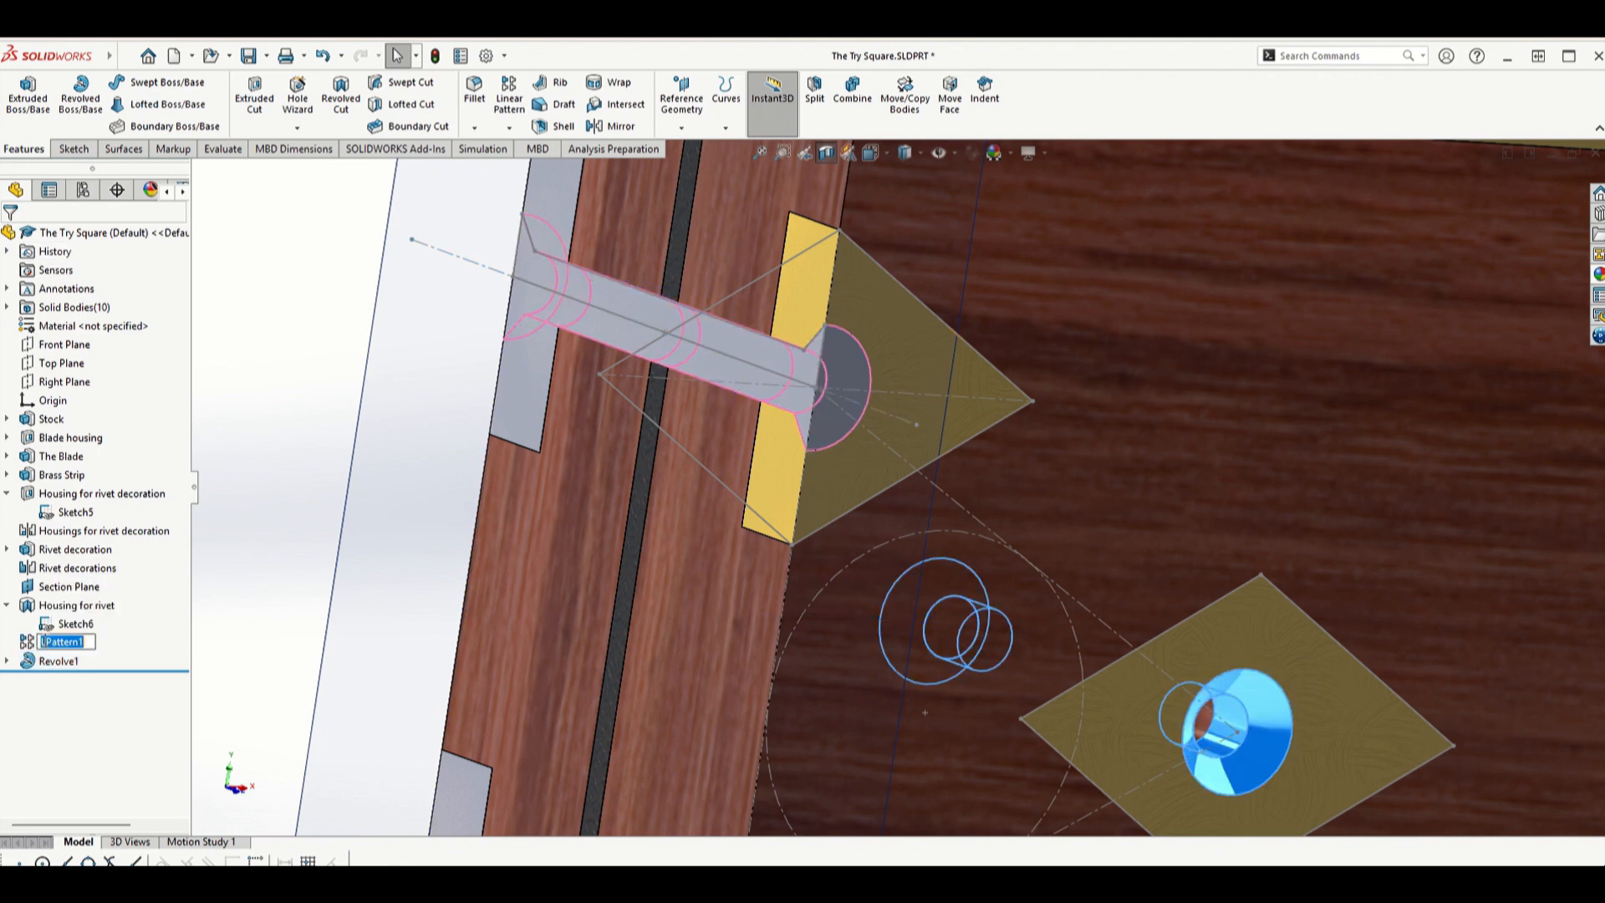
{"action": "type", "text": "Housing for rivet"}
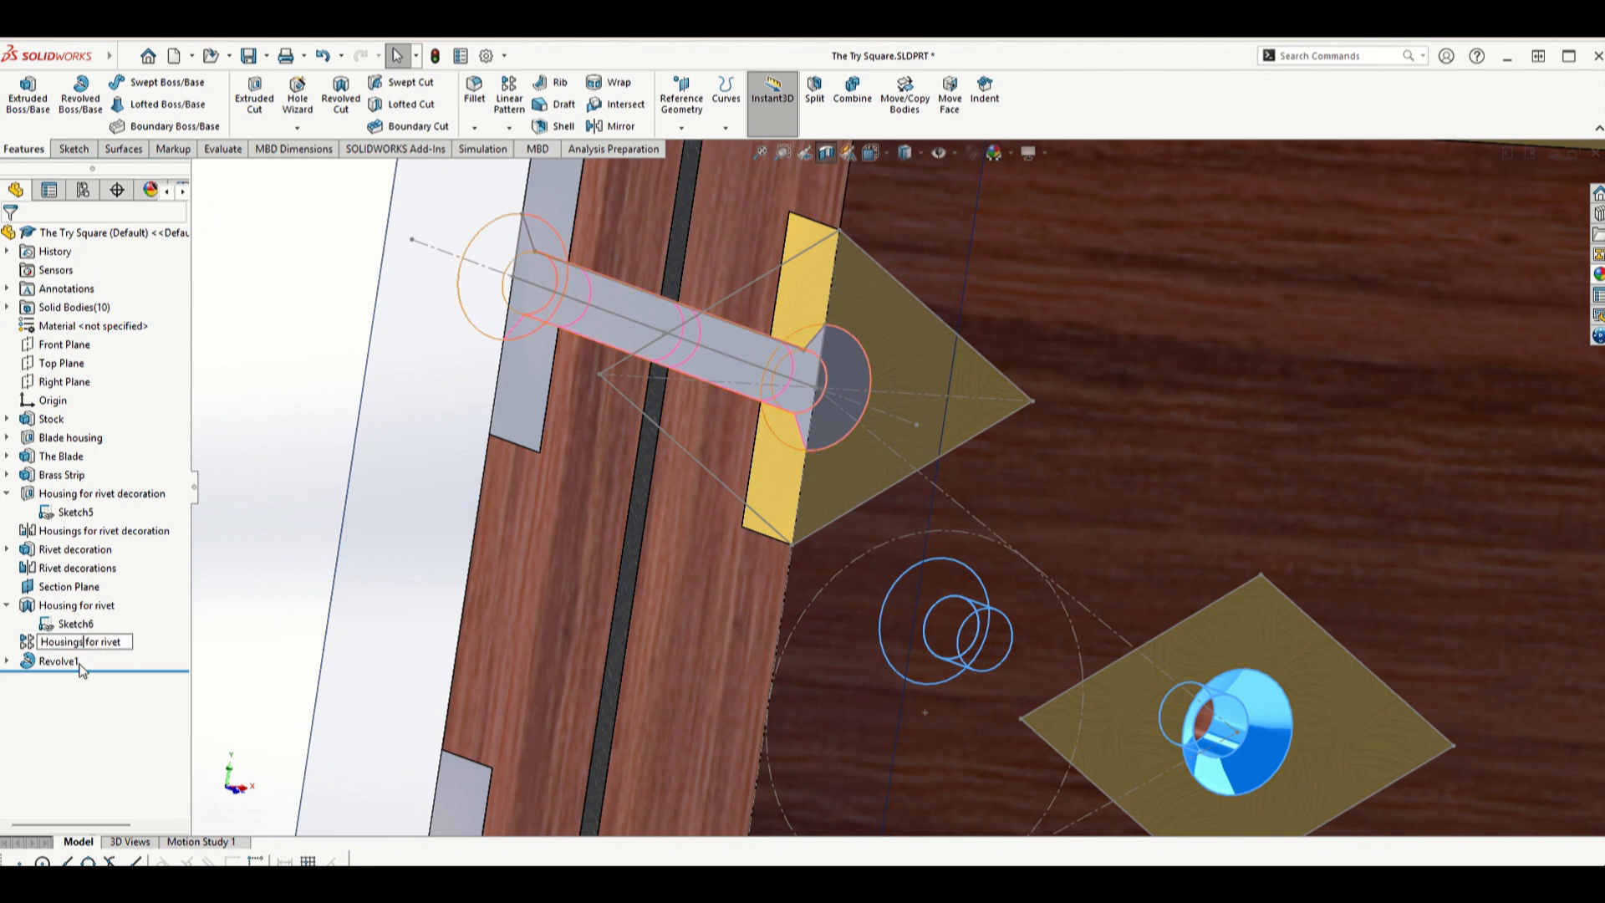
{"action": "left_click", "coordinate": [59, 661]}
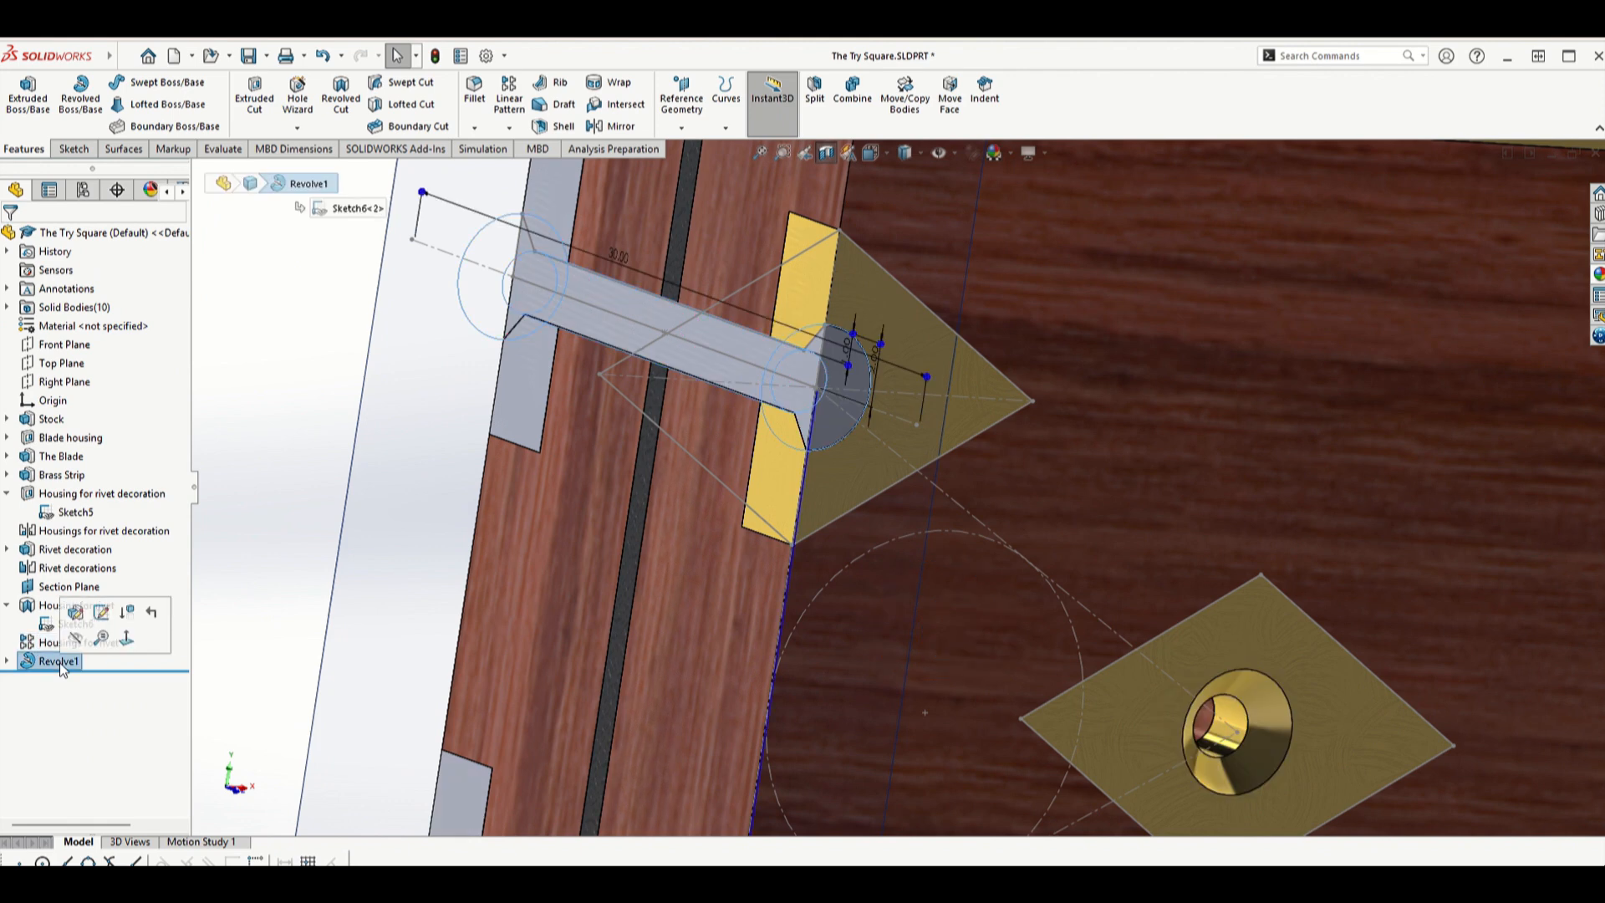
{"action": "left_click", "coordinate": [60, 662]}
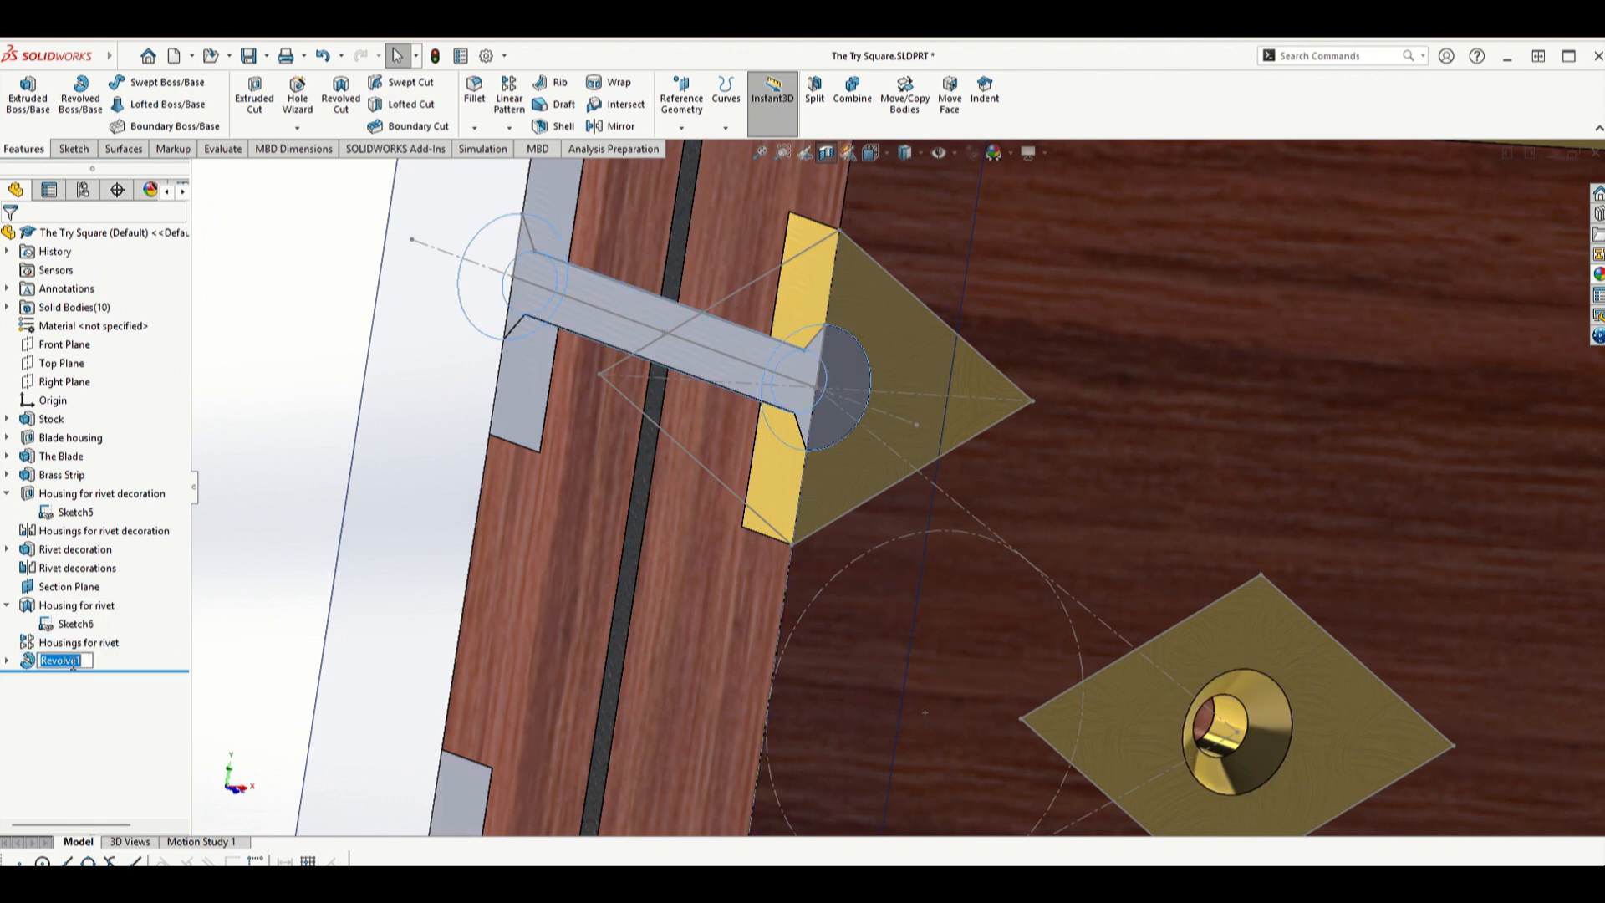
{"action": "type", "text": "Rivet"}
{"action": "left_click_drag", "start_coordinate": [75, 661], "coordinate": [38, 662]}
{"action": "left_click", "coordinate": [205, 632]}
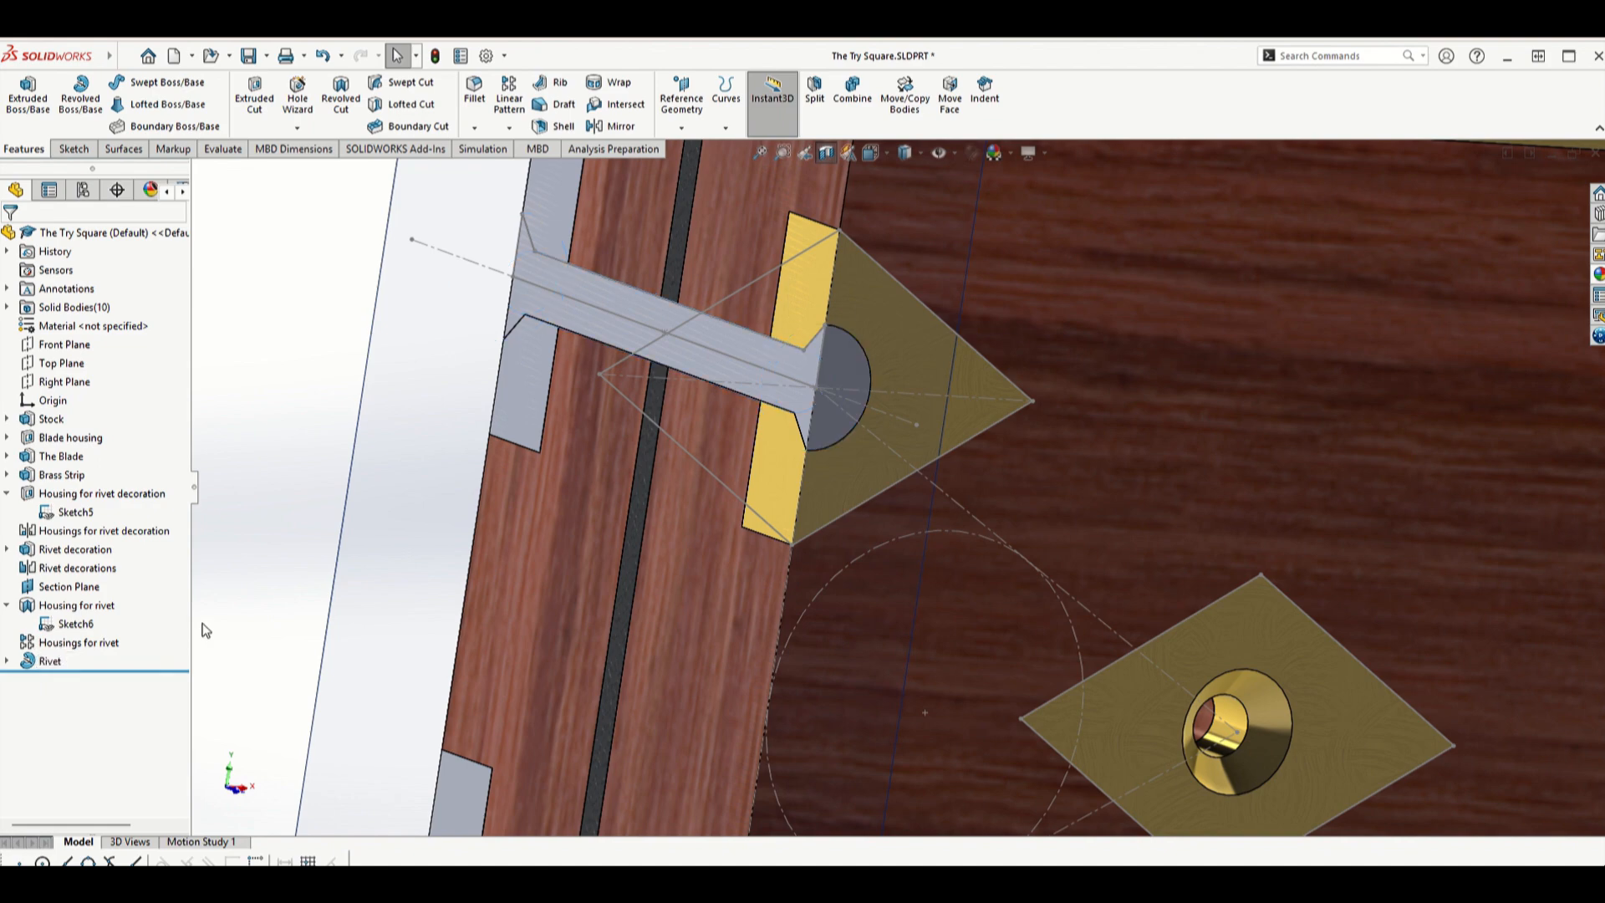
- Turn off the section view to show the whole stock with the rivet in its housing
{"action": "scroll", "coordinate": [251, 518], "scroll_direction": "up", "scroll_amount": 2}
{"action": "scroll", "coordinate": [620, 386], "scroll_direction": "down", "scroll_amount": 1}
{"action": "middle_click_drag", "start_coordinate": [640, 368], "coordinate": [593, 357]}
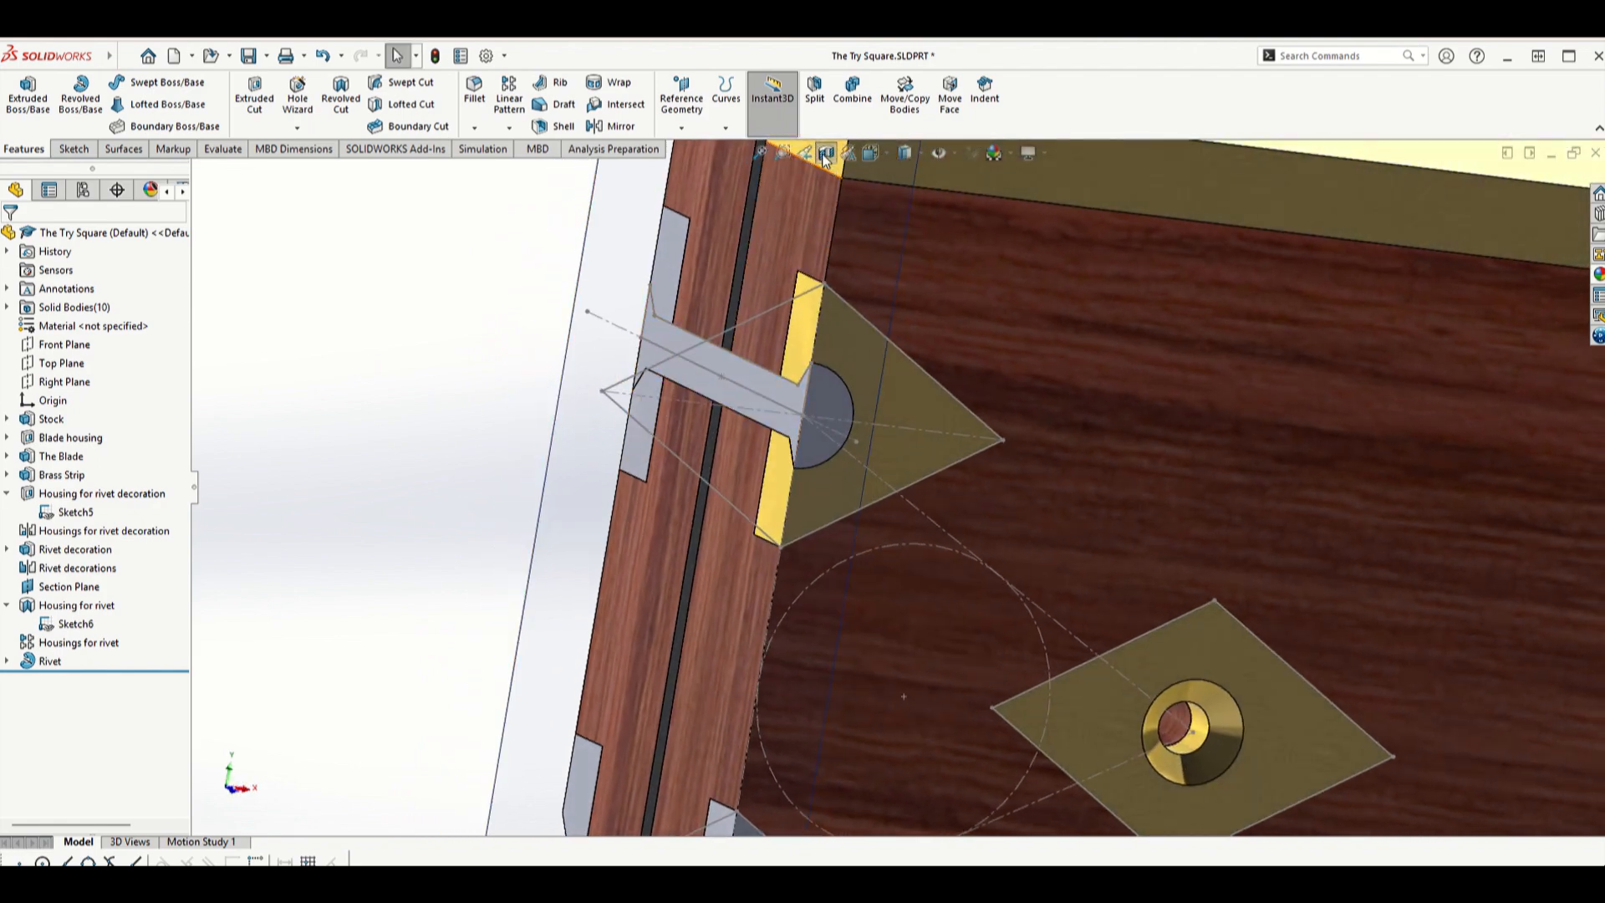
{"action": "right_click", "coordinate": [839, 402]}
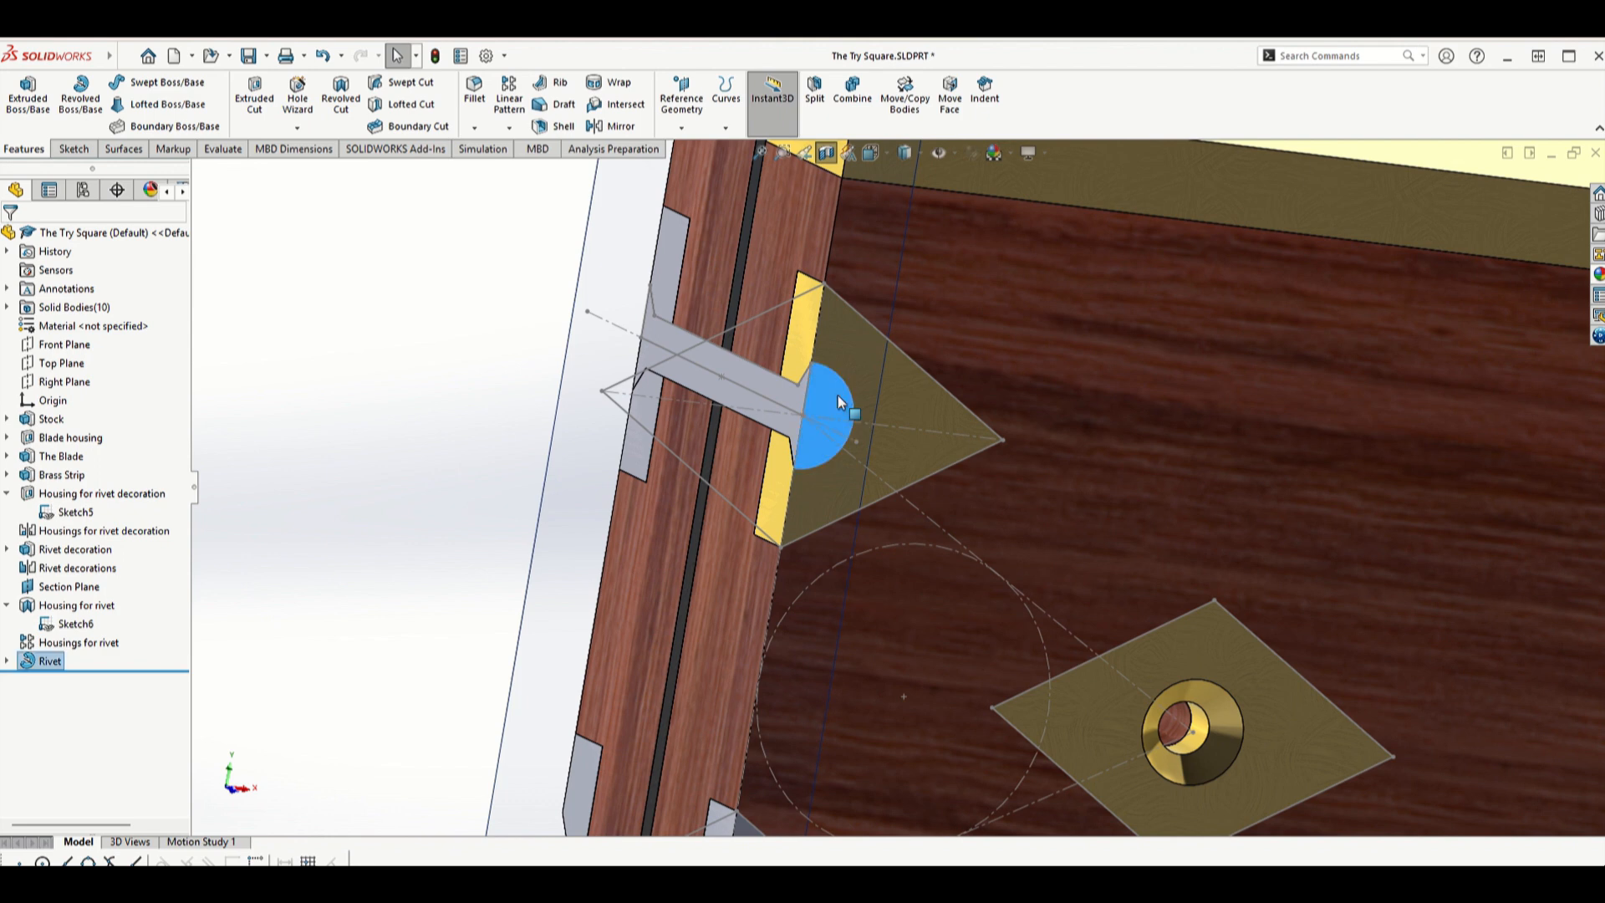
{"action": "left_click", "coordinate": [453, 427]}
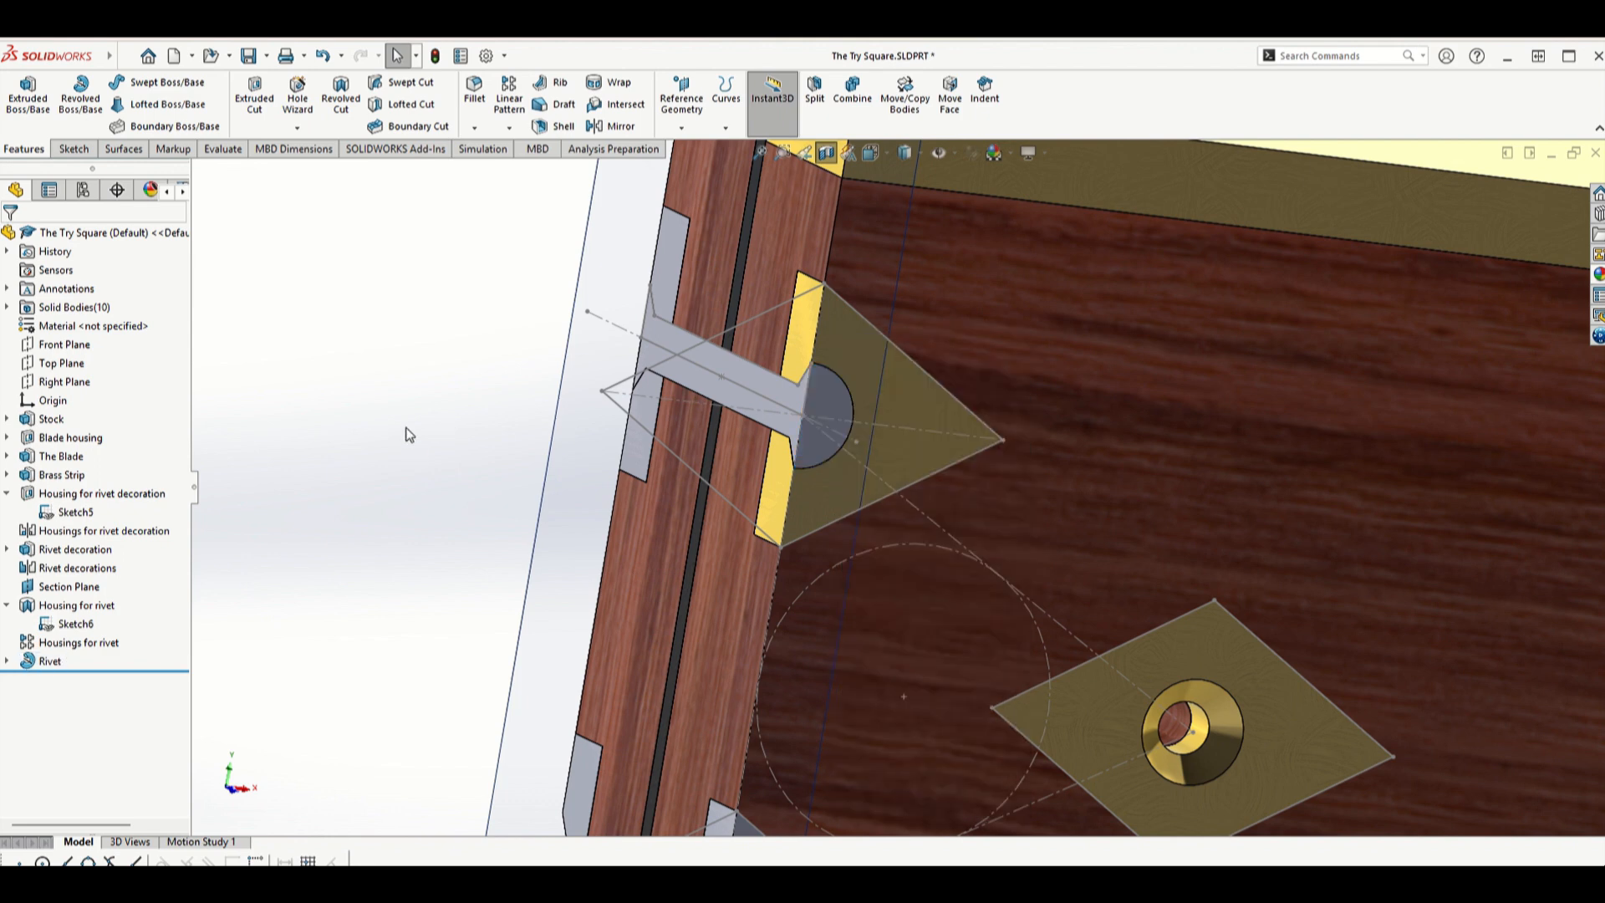
{"action": "left_click", "coordinate": [825, 153]}
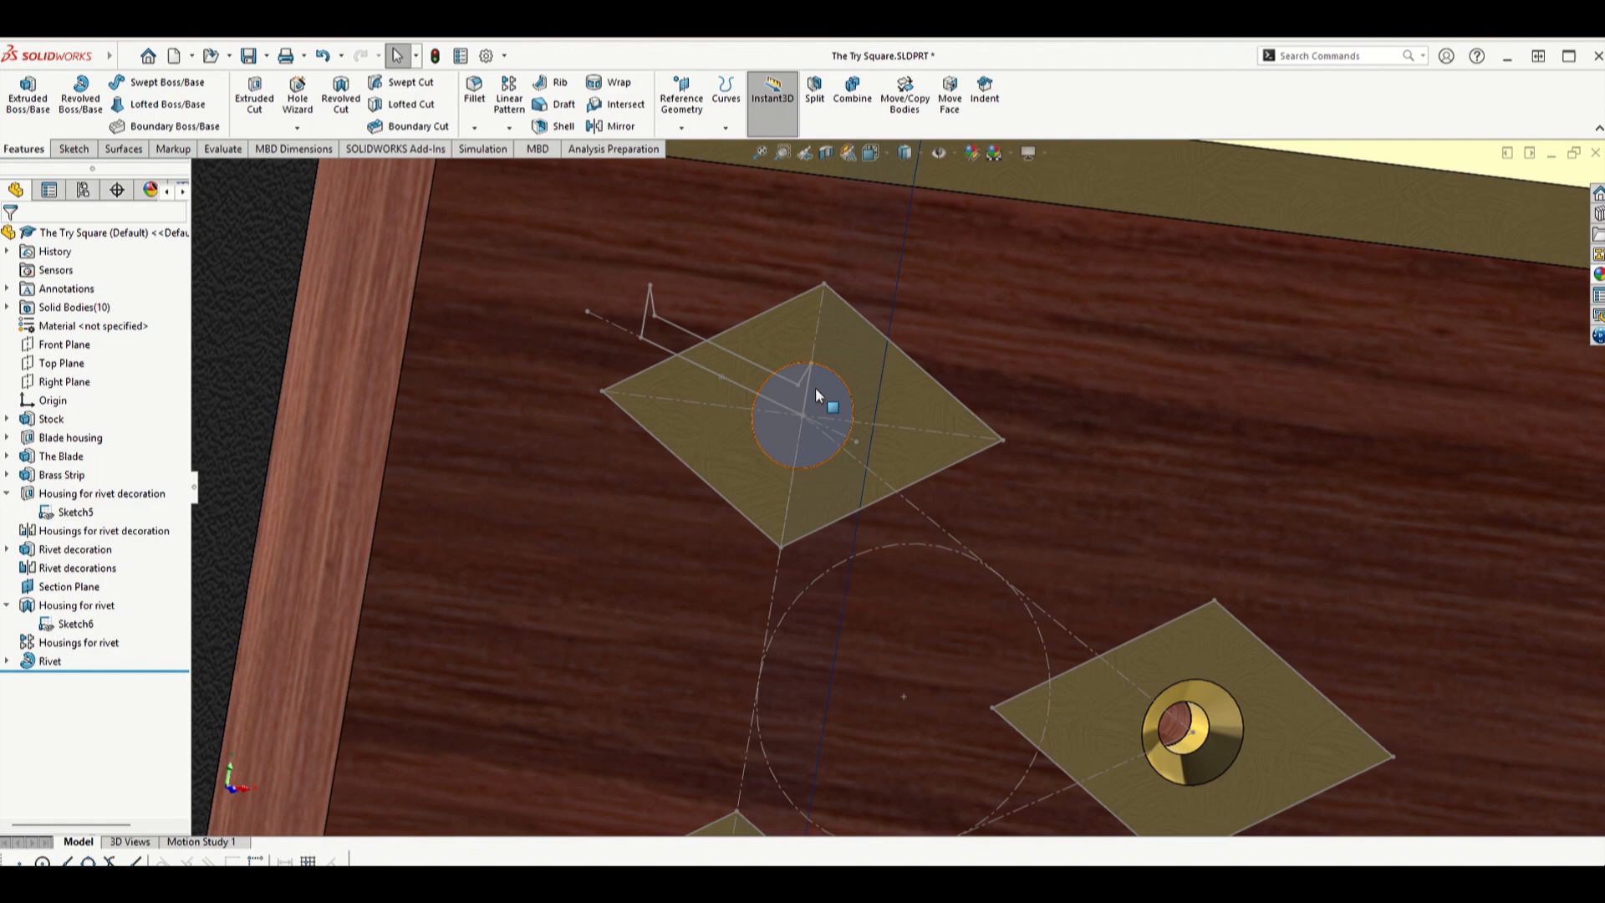
- Apply the brushed steel coarse appearance from the Metals Steel folder to the Rivet body
{"action": "scroll", "coordinate": [818, 382], "scroll_direction": "up", "scroll_amount": 5}
{"action": "middle_click_drag", "start_coordinate": [819, 379], "coordinate": [853, 393]}
{"action": "scroll", "coordinate": [834, 413], "scroll_direction": "up", "scroll_amount": 3}
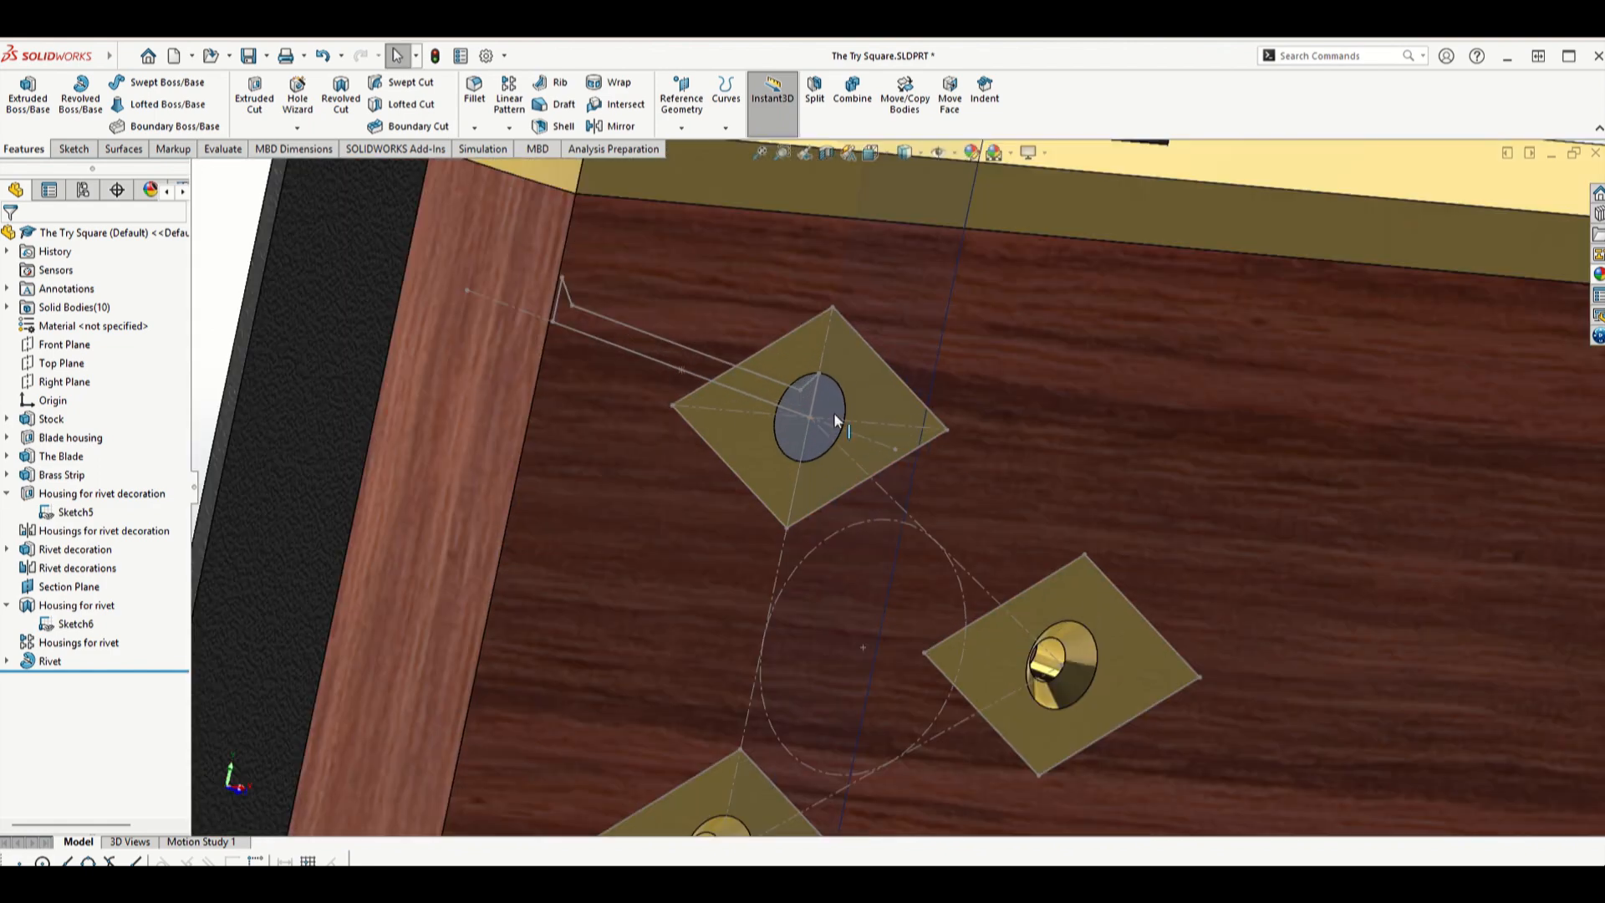
{"action": "right_click", "coordinate": [824, 399]}
{"action": "left_click", "coordinate": [988, 352]}
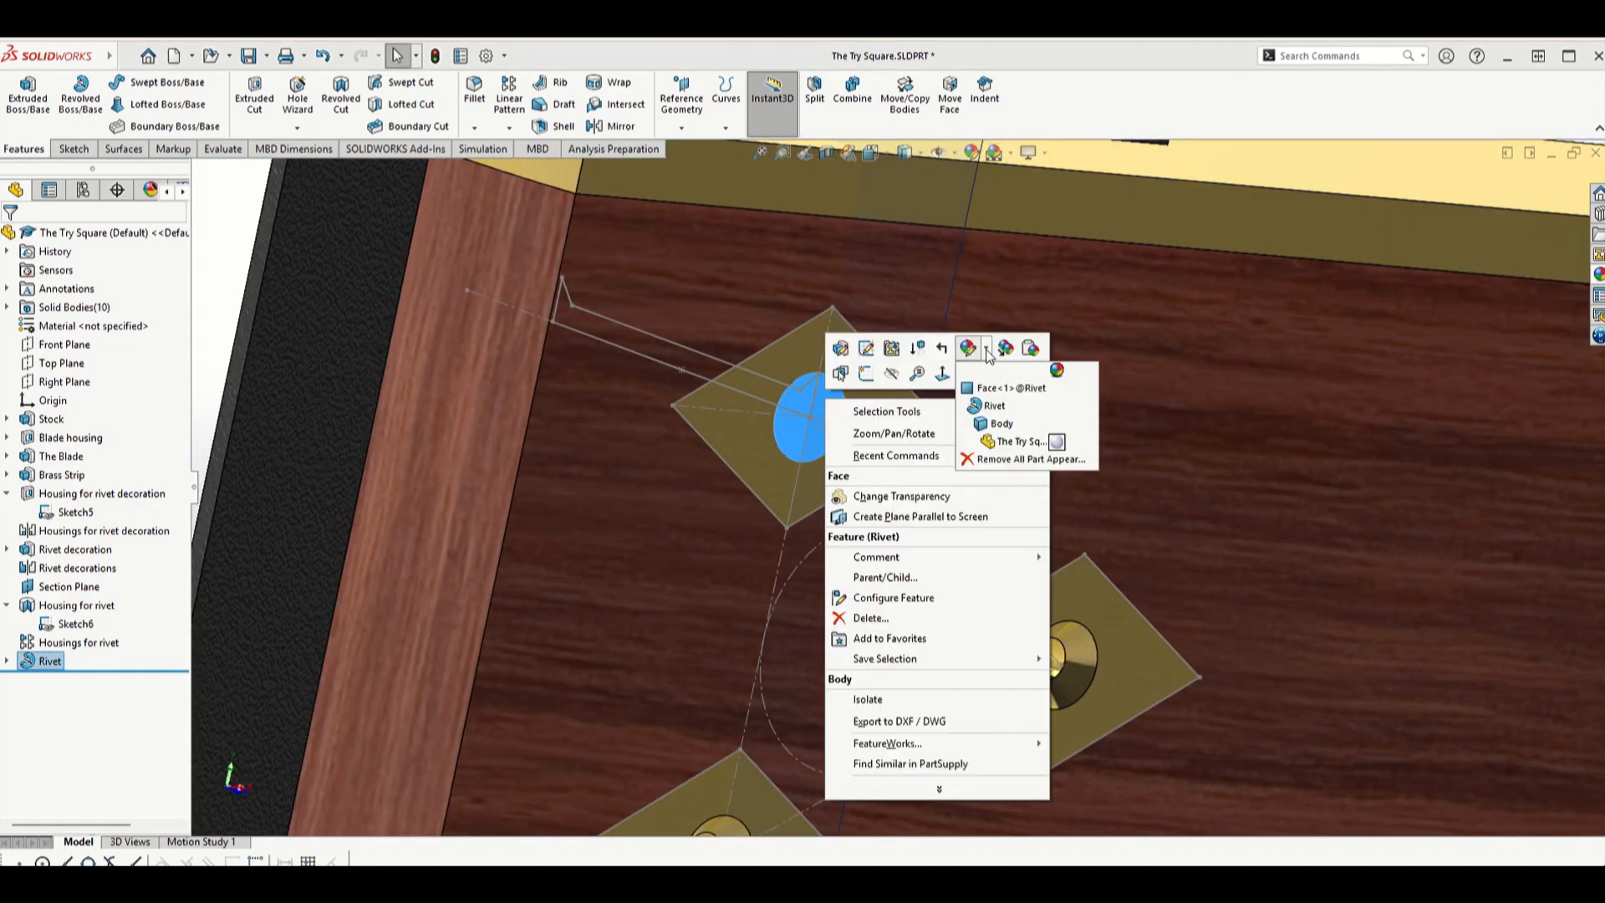
{"action": "left_click", "coordinate": [999, 424]}
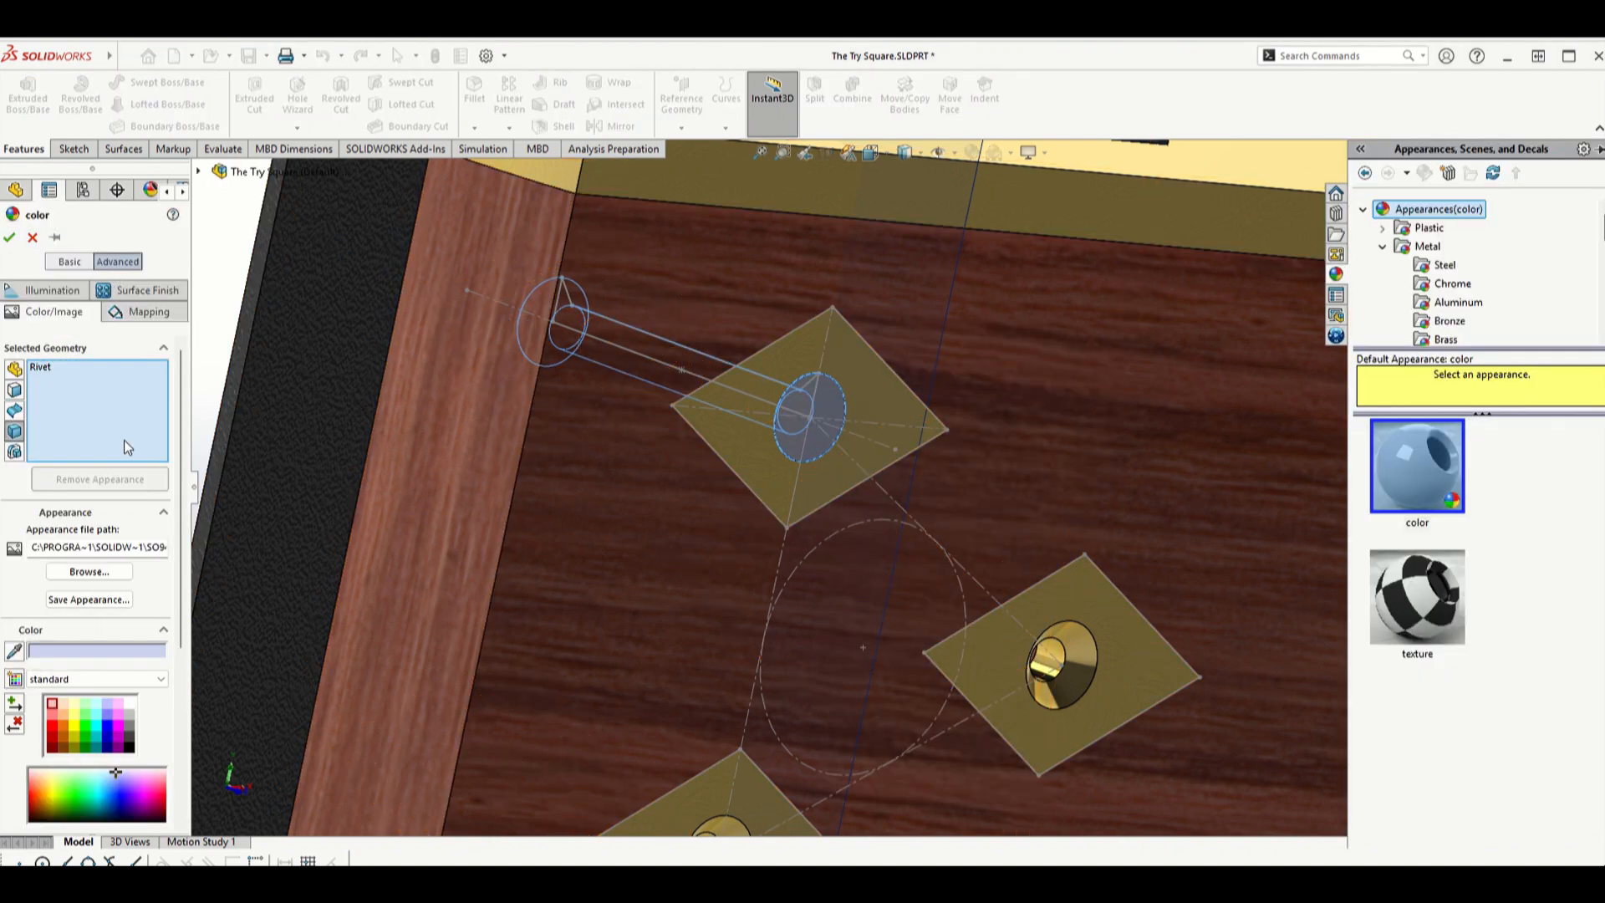
{"action": "left_click", "coordinate": [96, 575]}
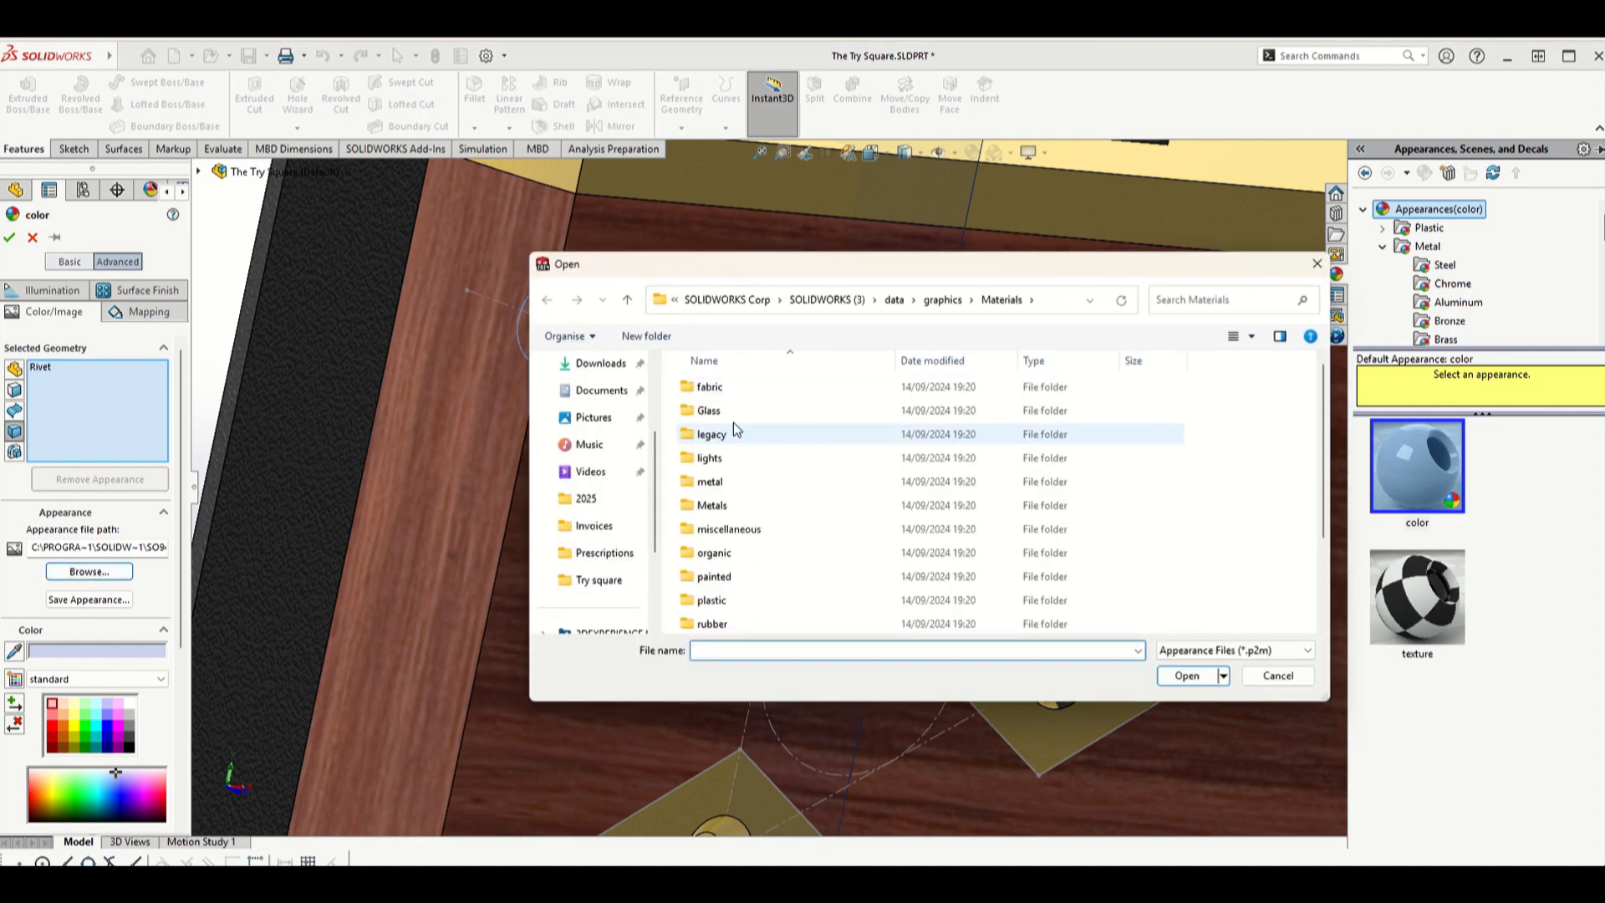
{"action": "double_click", "coordinate": [713, 506]}
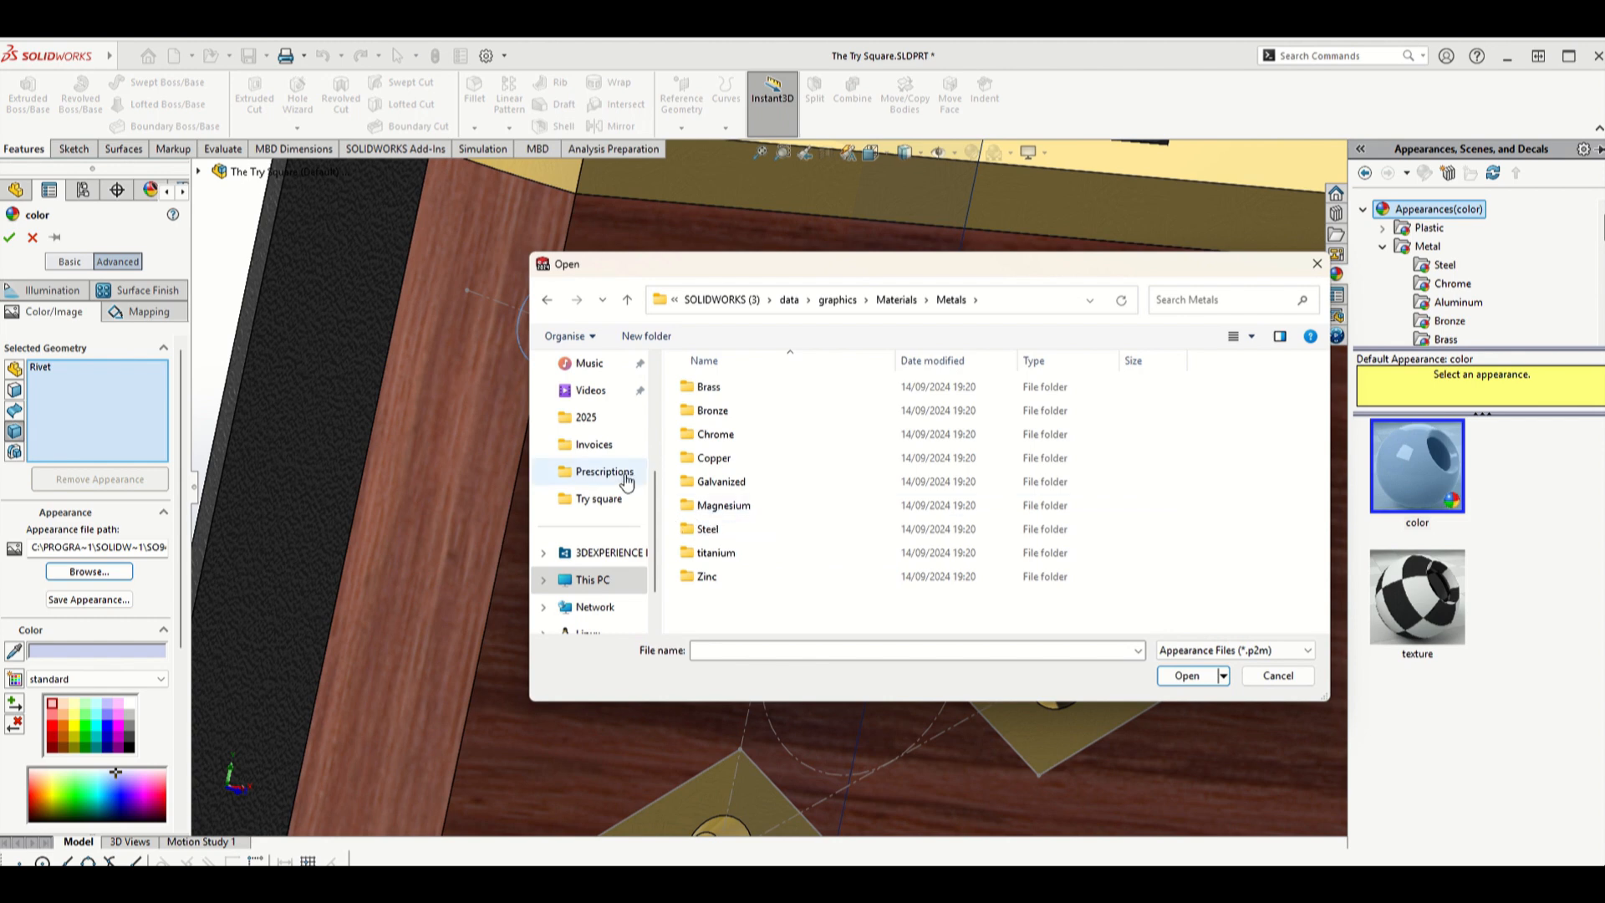
{"action": "mouse_move", "coordinate": [735, 42]}
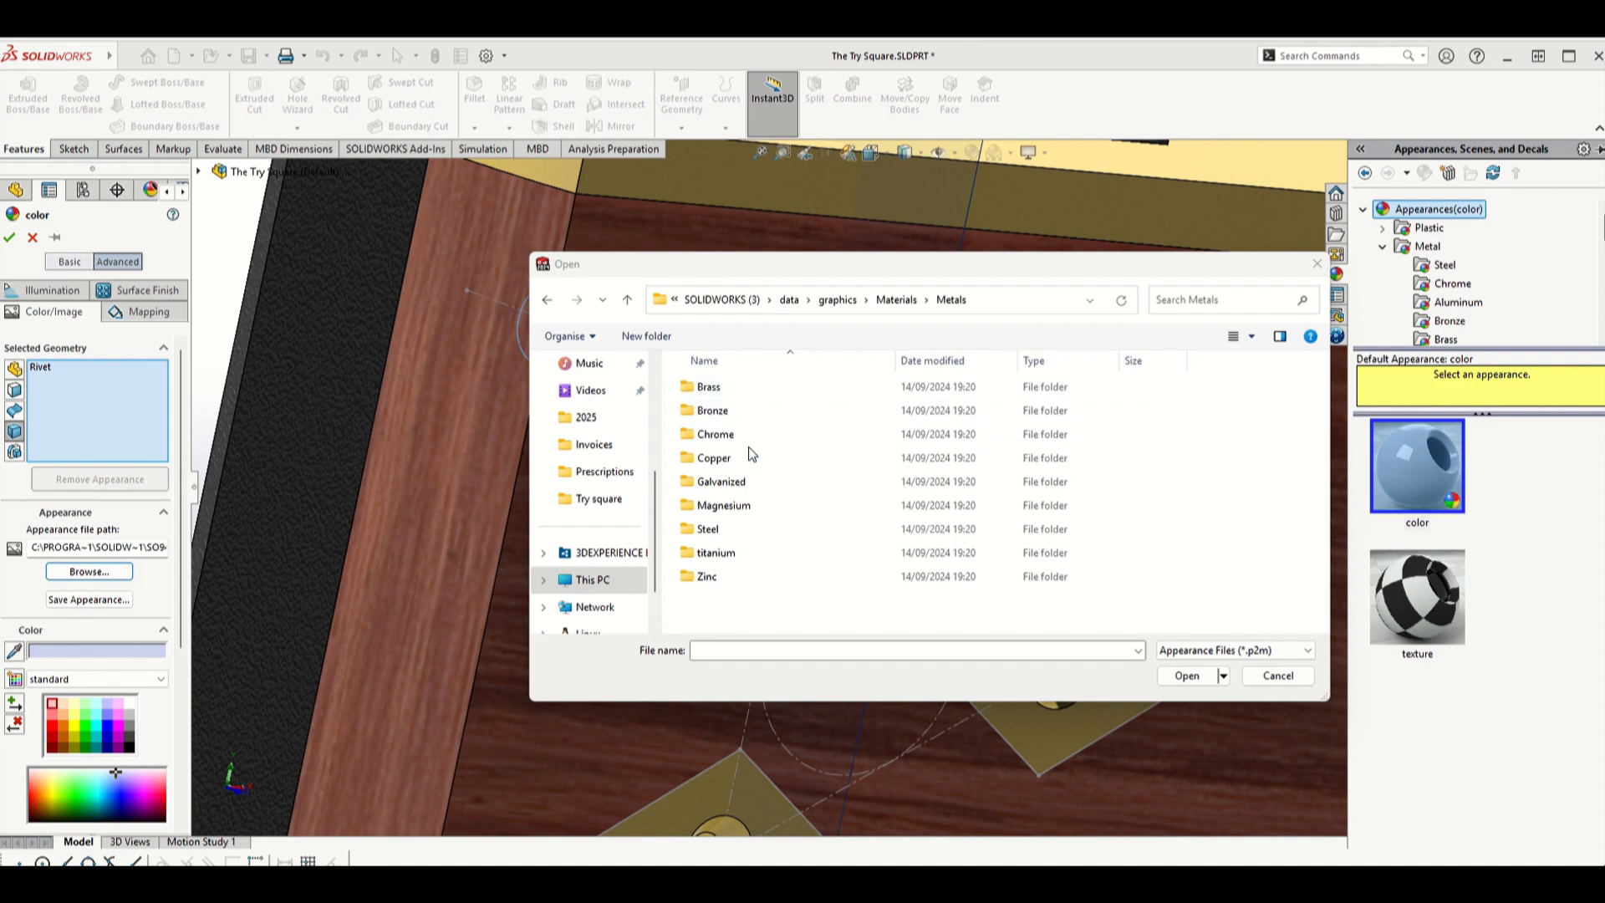
{"action": "double_click", "coordinate": [704, 529]}
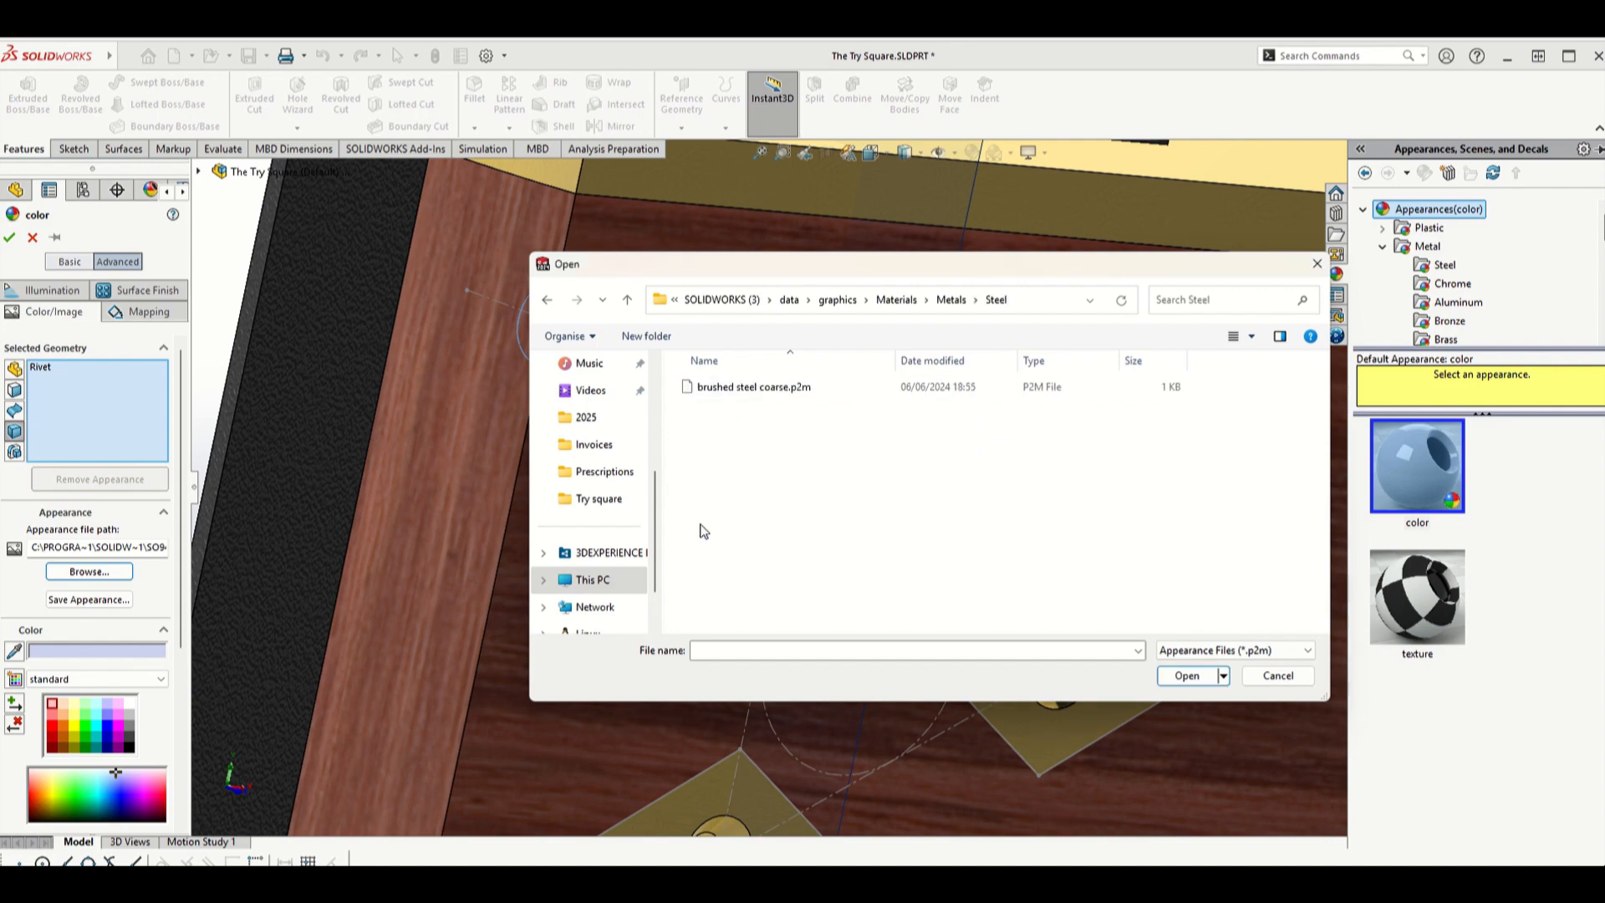
{"action": "double_click", "coordinate": [706, 391]}
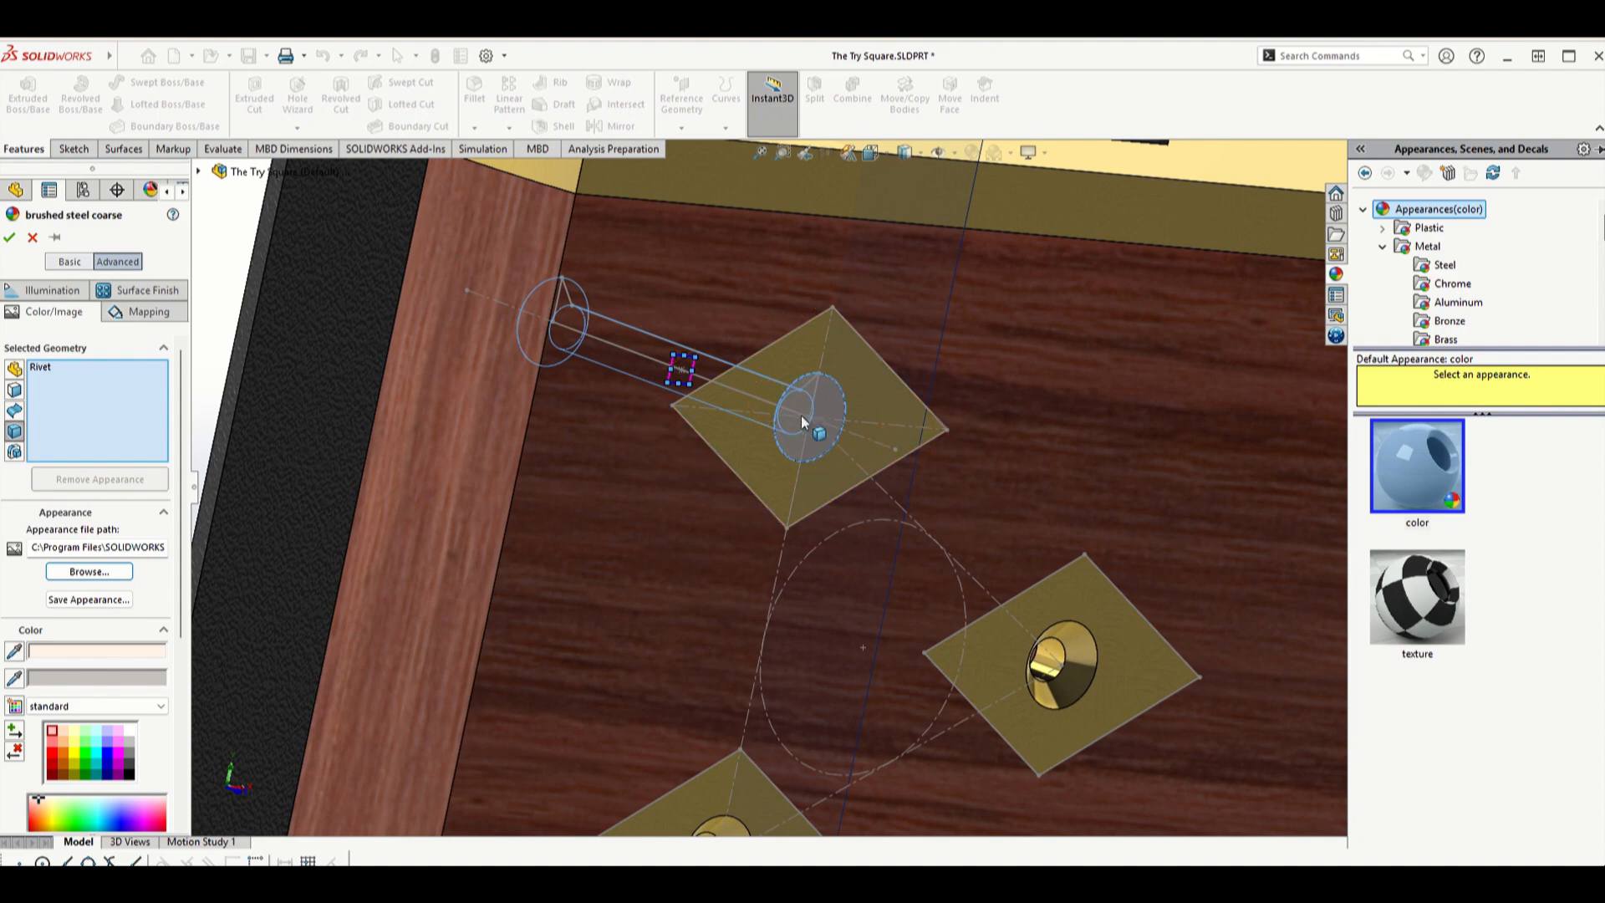
{"action": "left_click", "coordinate": [10, 237]}
- Set up a linear pattern of the Rivet body along Line1 and Line2 of Sketch5, with 20 mm spacing and 2 instances in each direction
{"action": "middle_click_drag", "start_coordinate": [834, 461], "coordinate": [542, 299]}
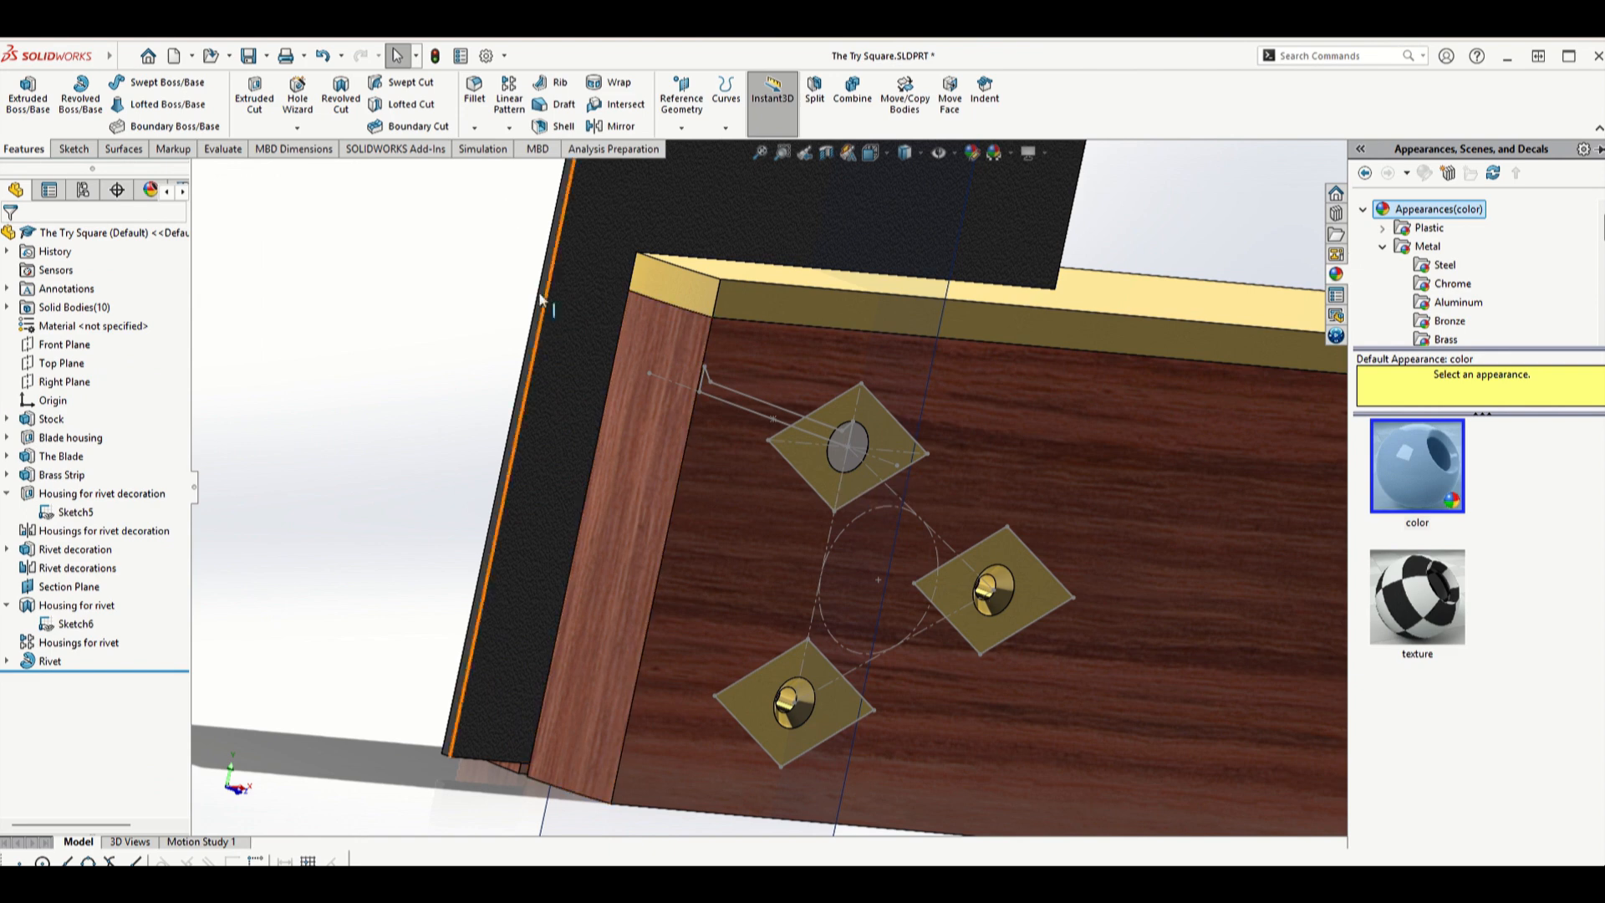
{"action": "left_click", "coordinate": [509, 109]}
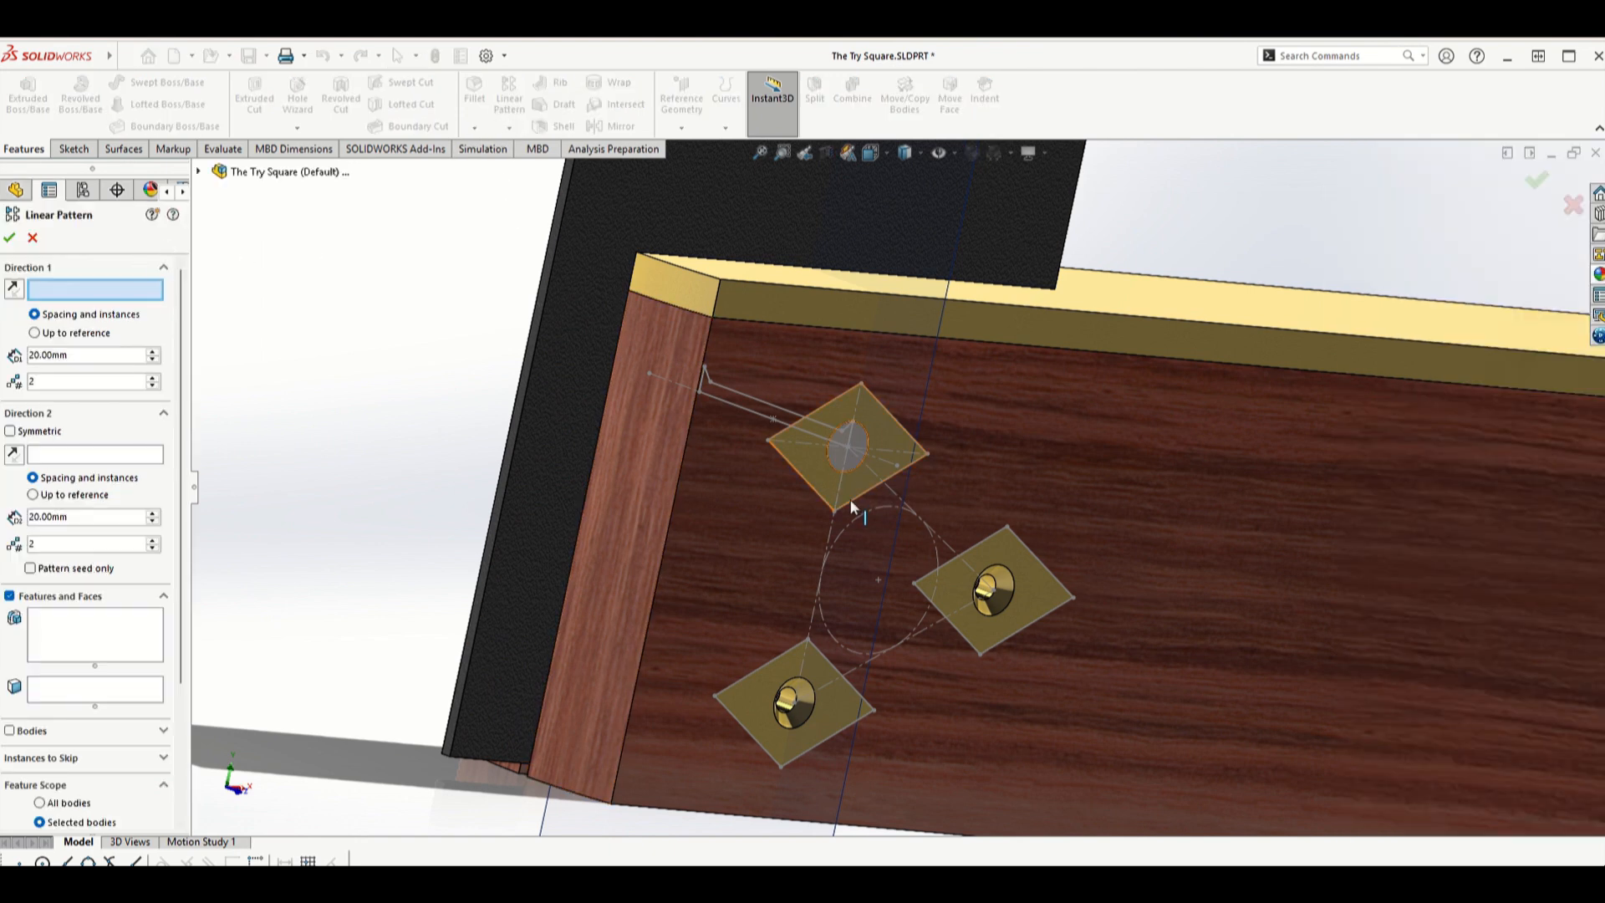
{"action": "left_click", "coordinate": [899, 498]}
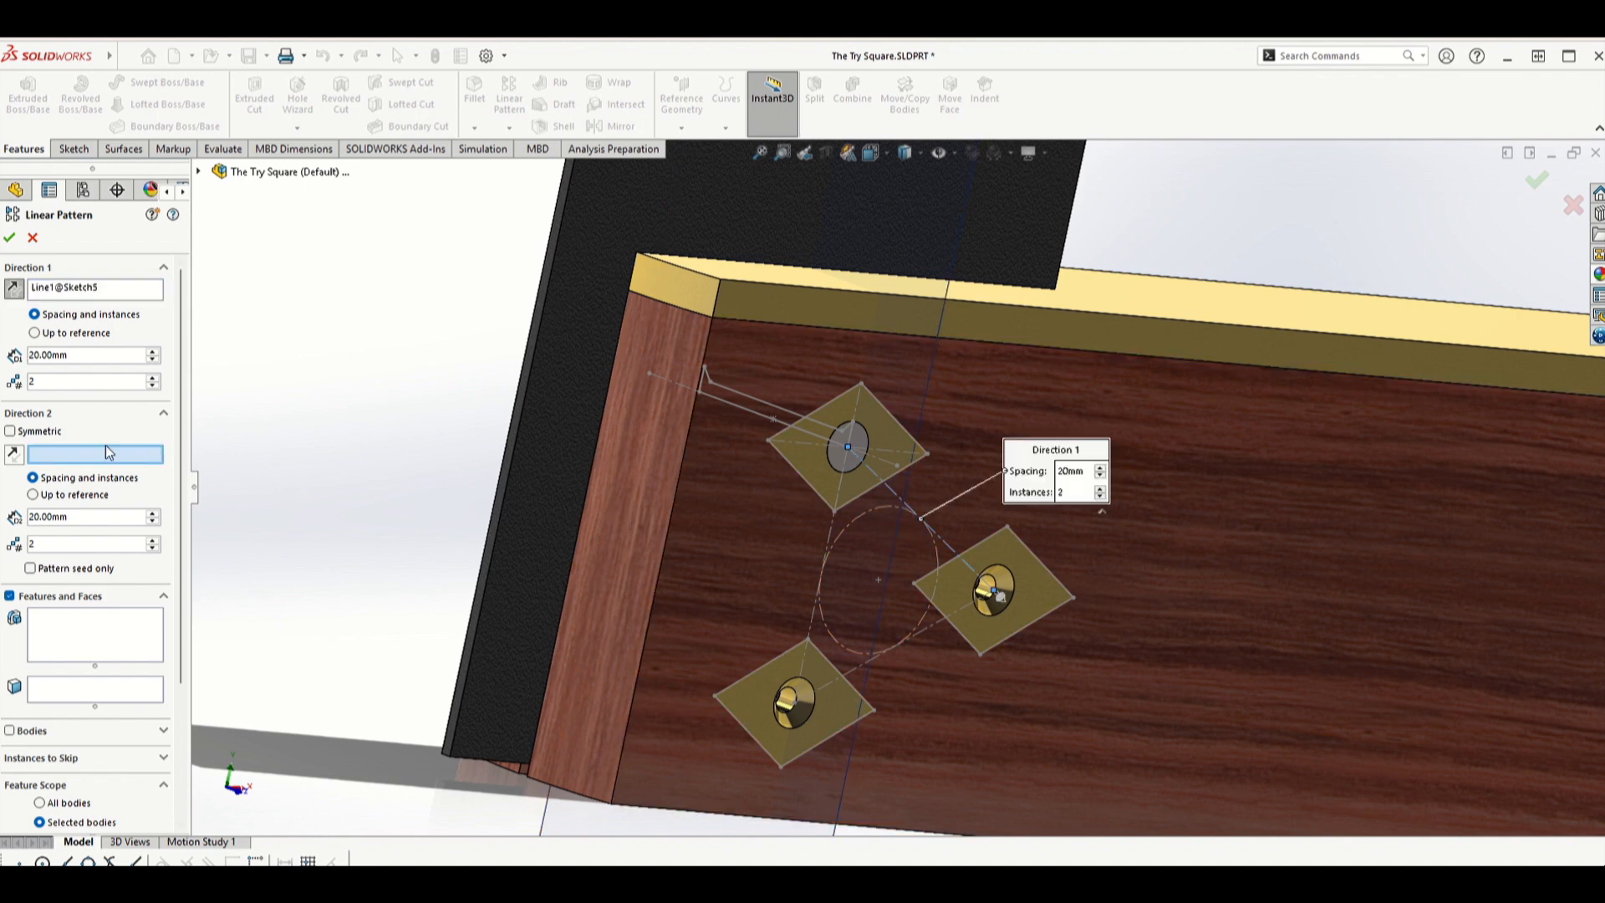
{"action": "left_click", "coordinate": [829, 535]}
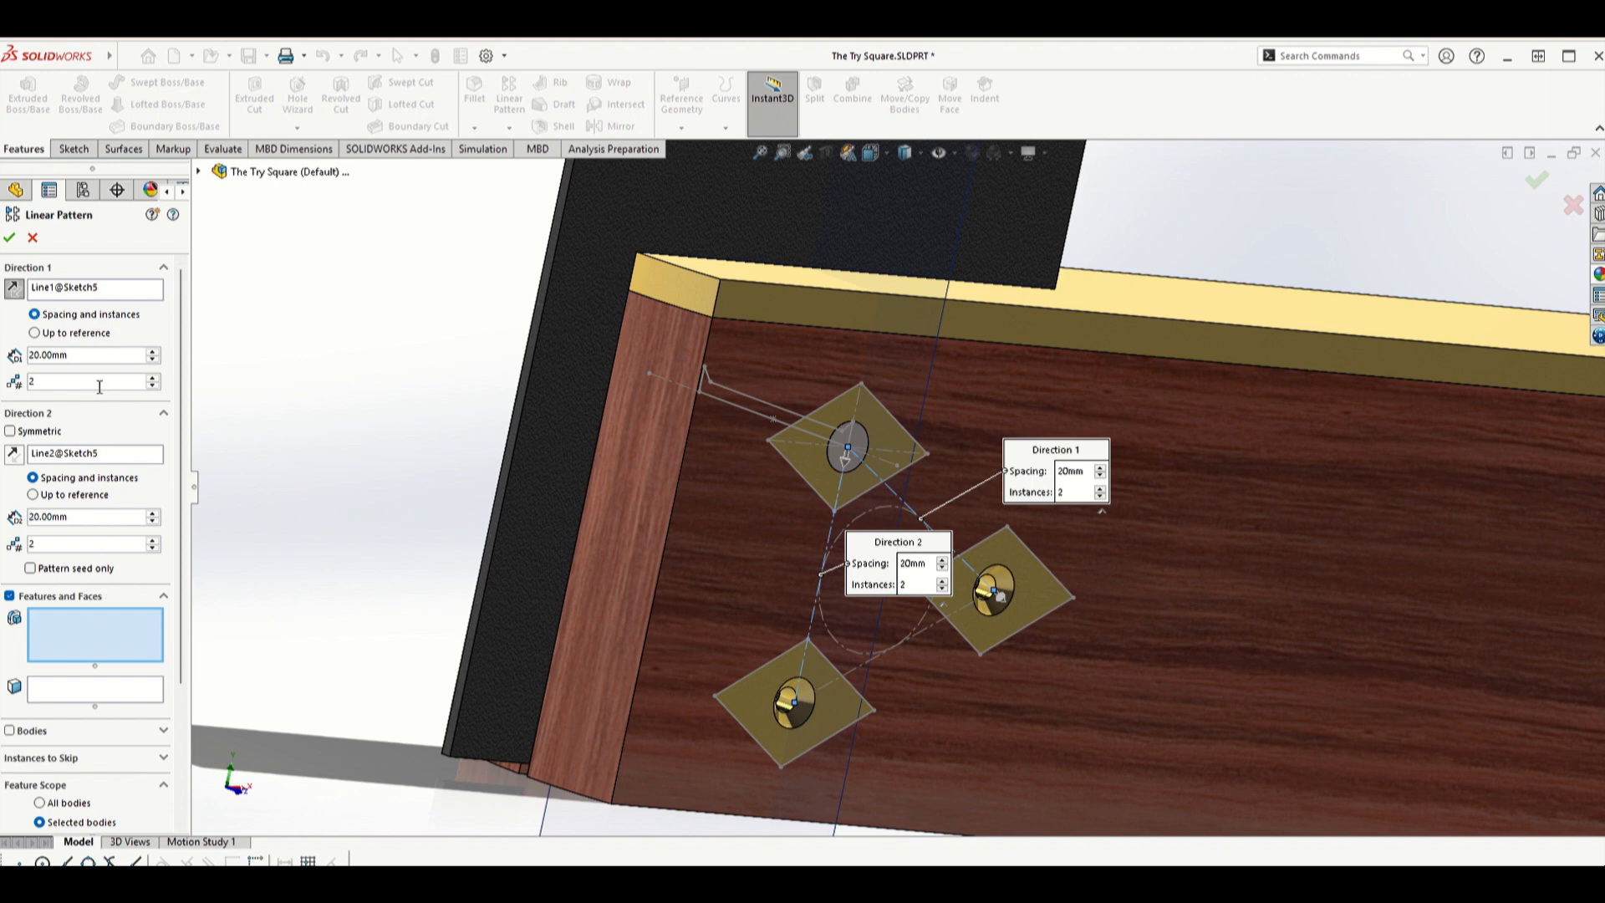
{"action": "left_click", "coordinate": [10, 732]}
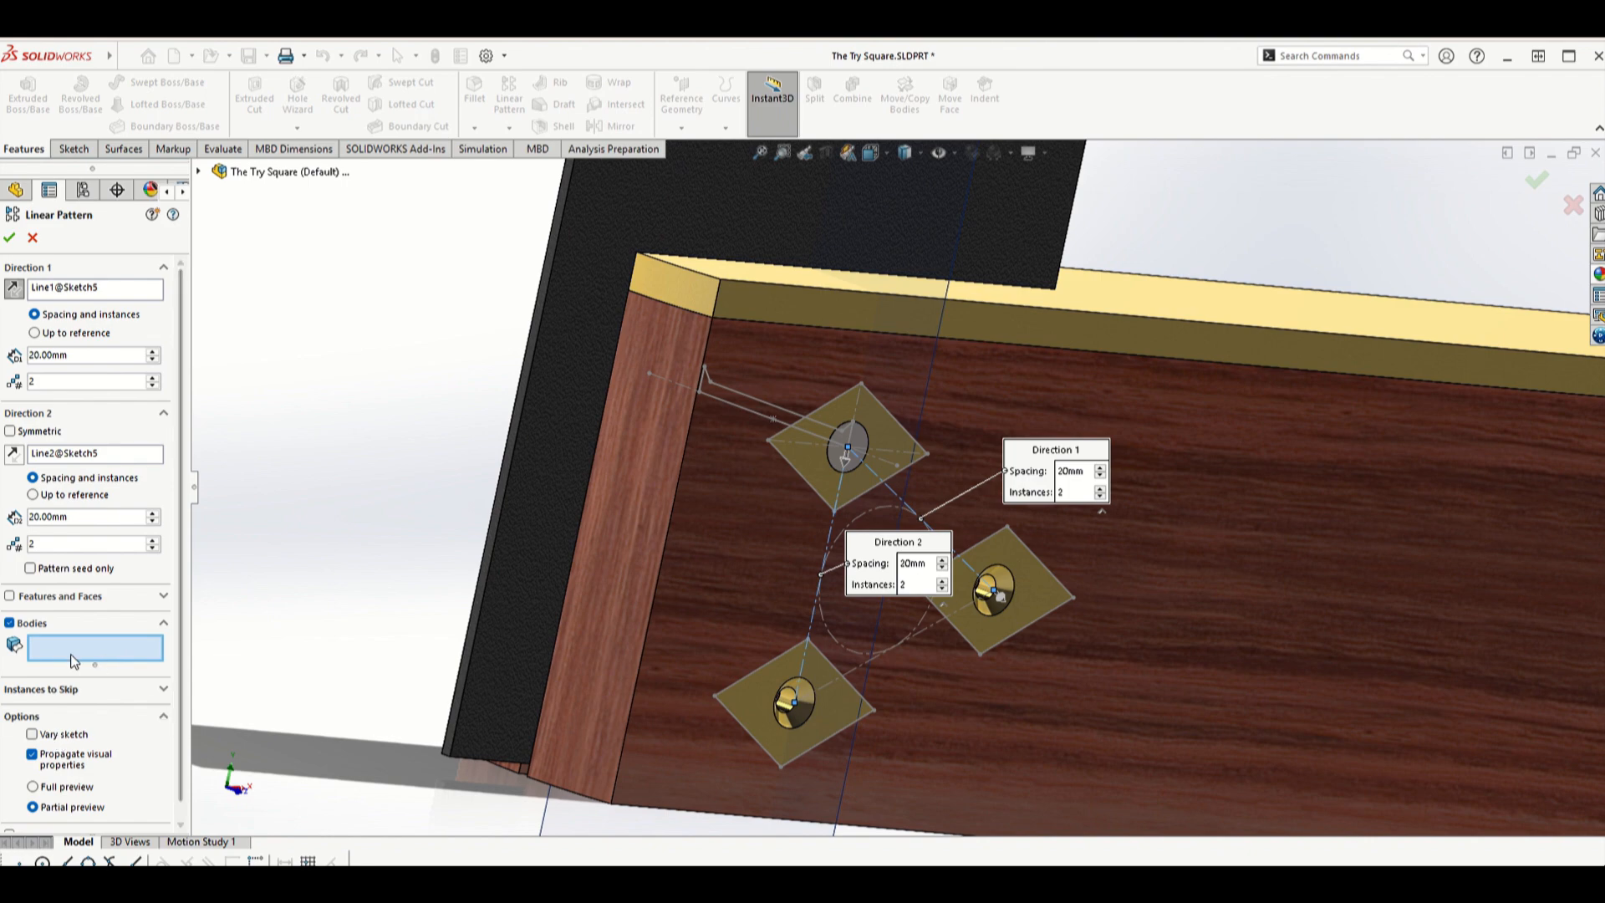
{"action": "left_click", "coordinate": [863, 435]}
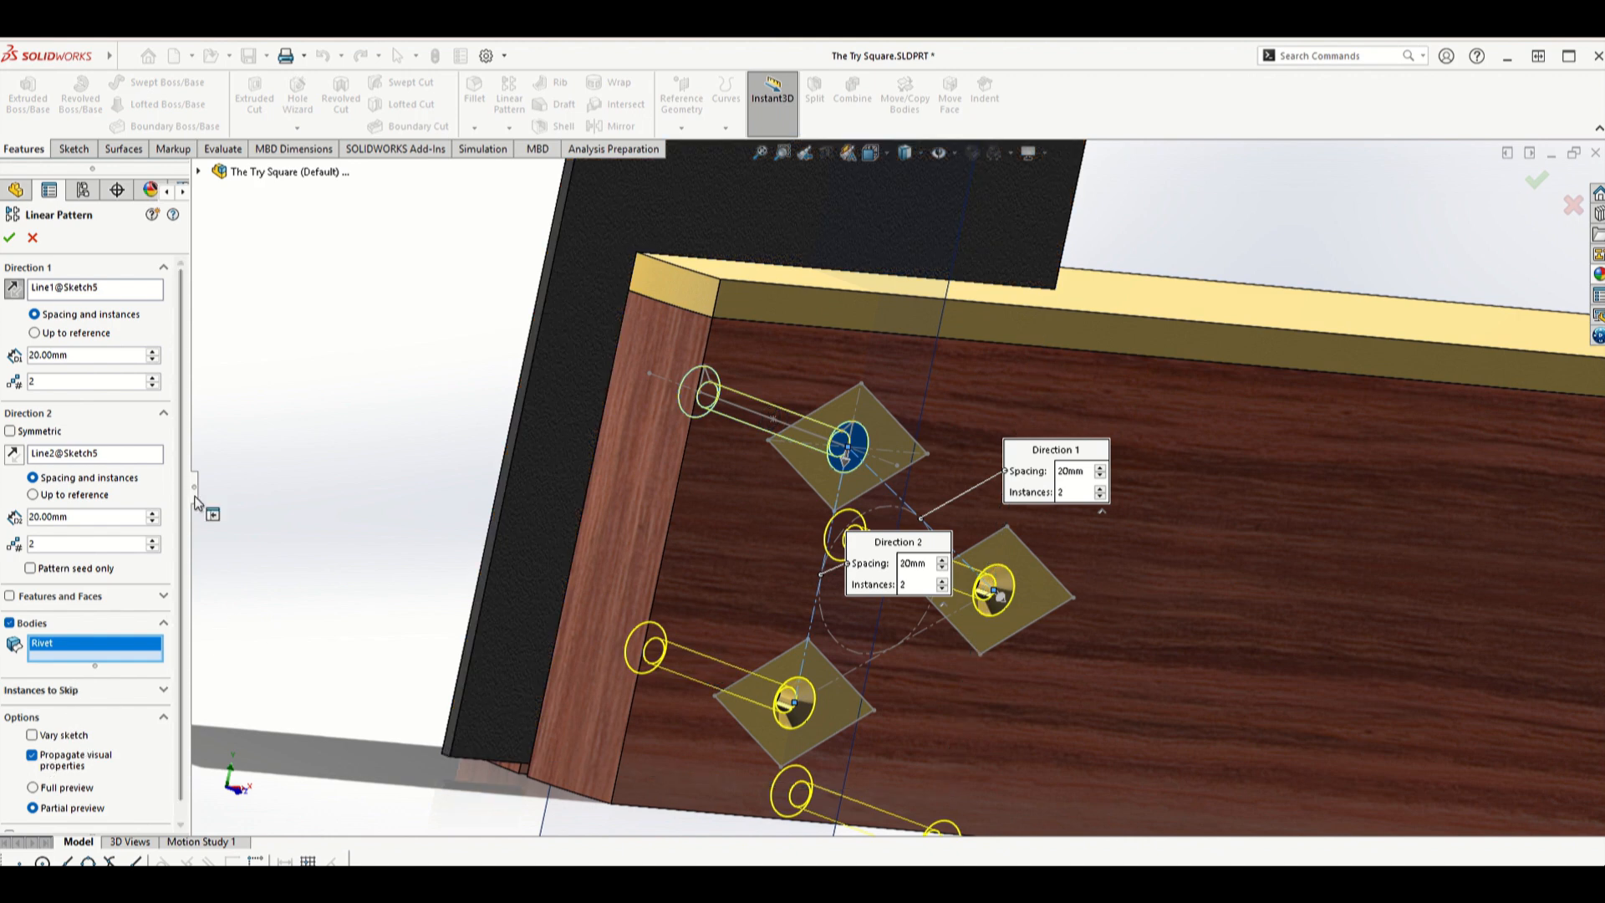
- Turn on Instances to Vary and skip the rivet pattern instance that has no matching housing in the stock
{"action": "scroll", "coordinate": [185, 583], "scroll_direction": "down", "scroll_amount": 1}
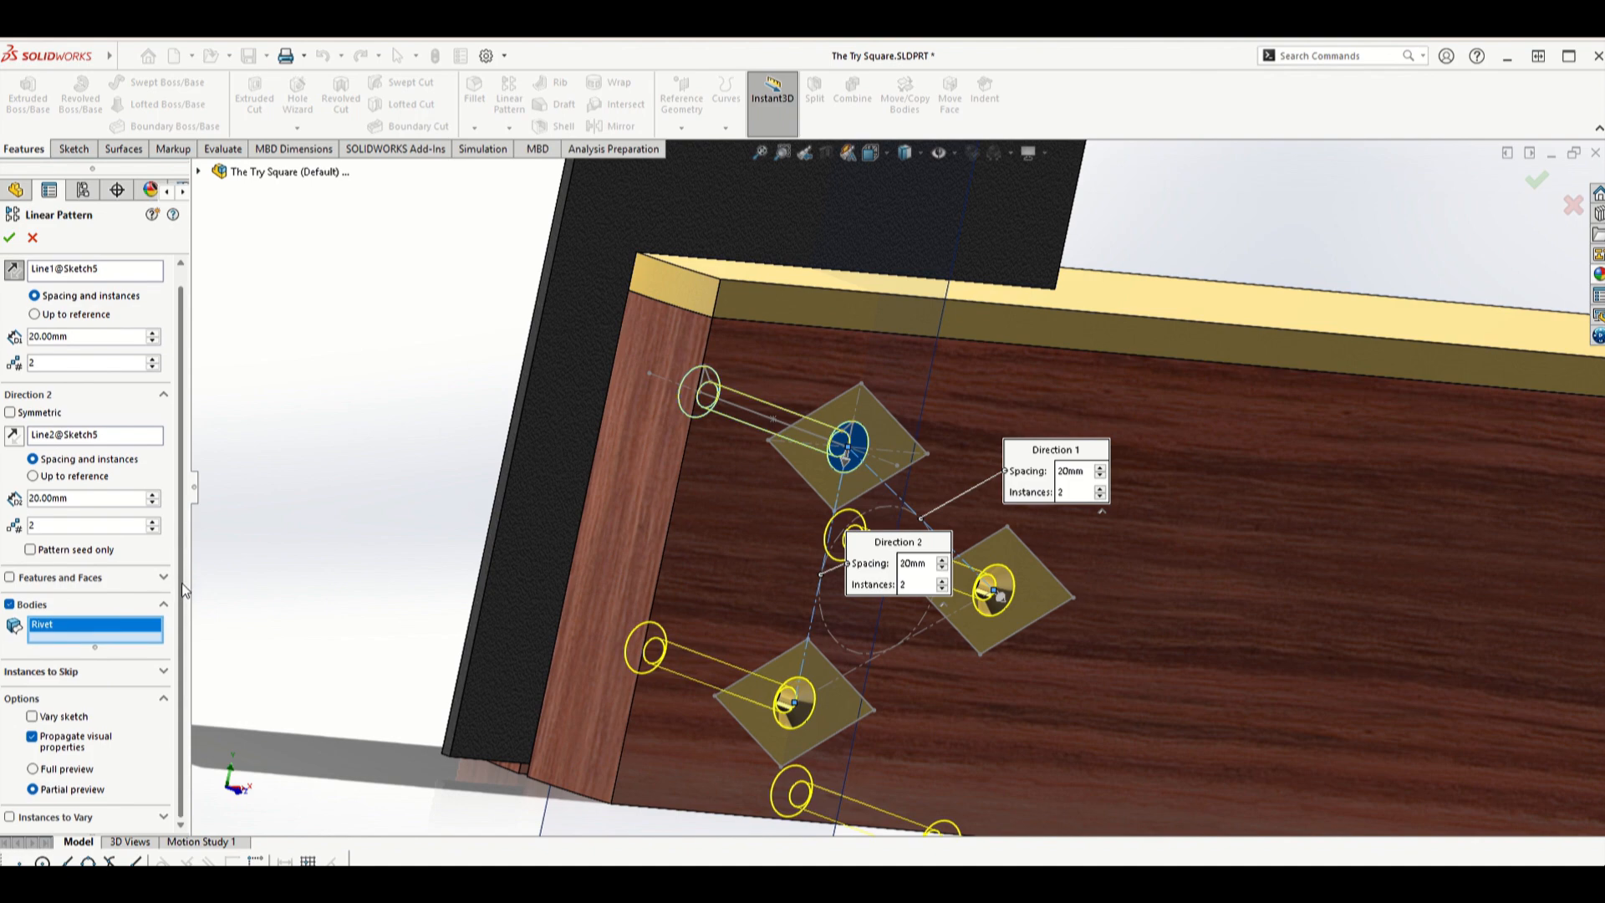
{"action": "left_click", "coordinate": [163, 816]}
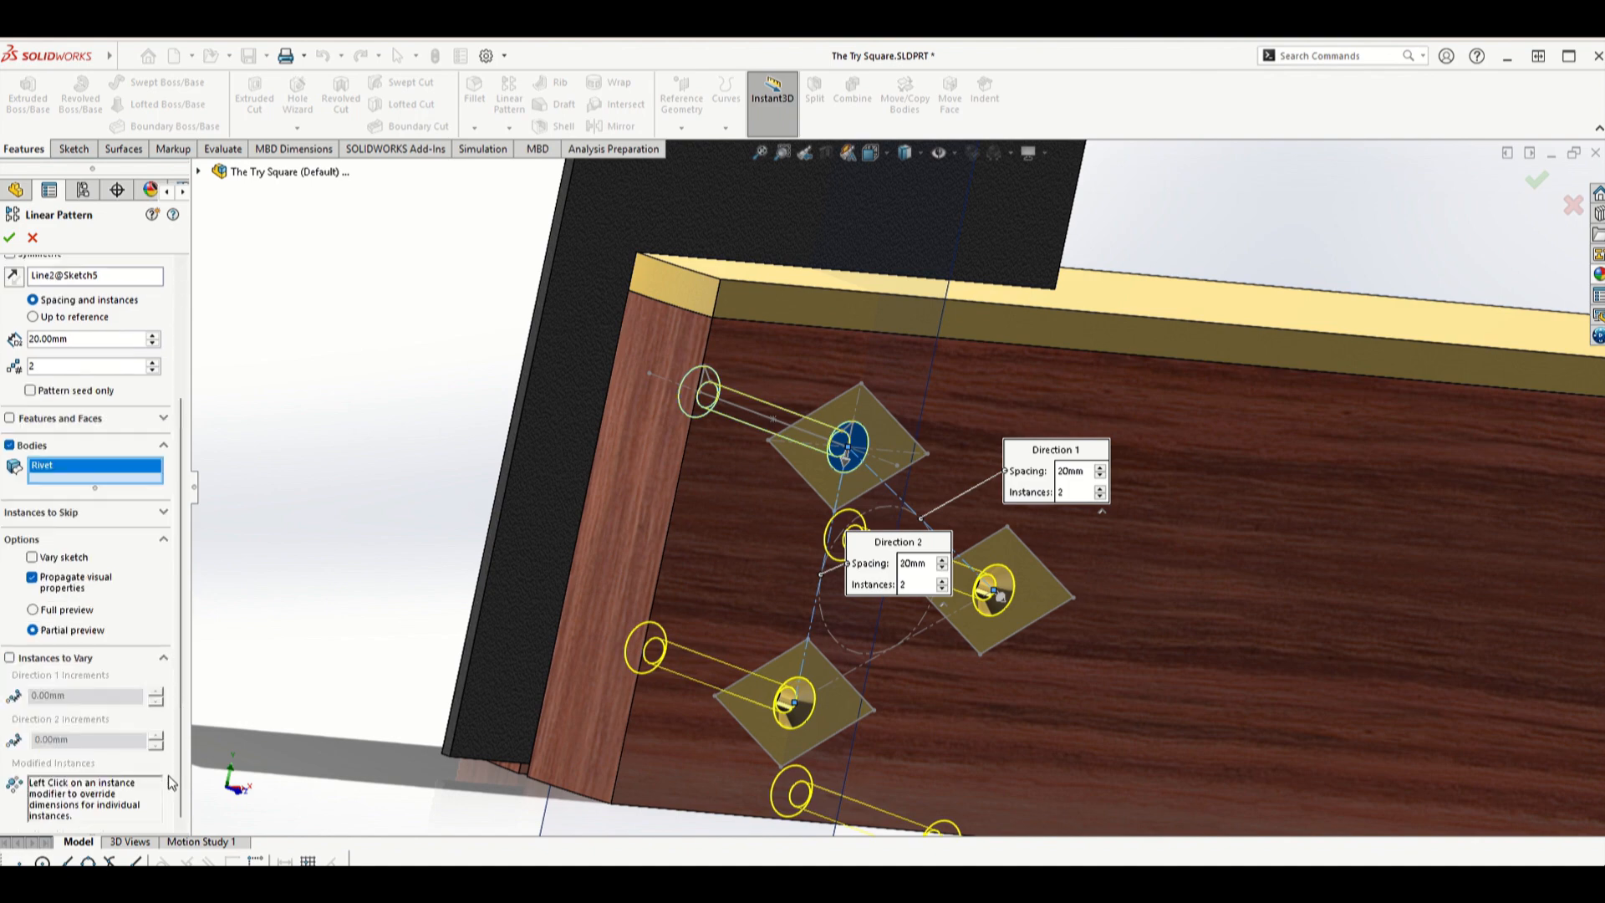
{"action": "scroll", "coordinate": [904, 680], "scroll_direction": "up", "scroll_amount": 4}
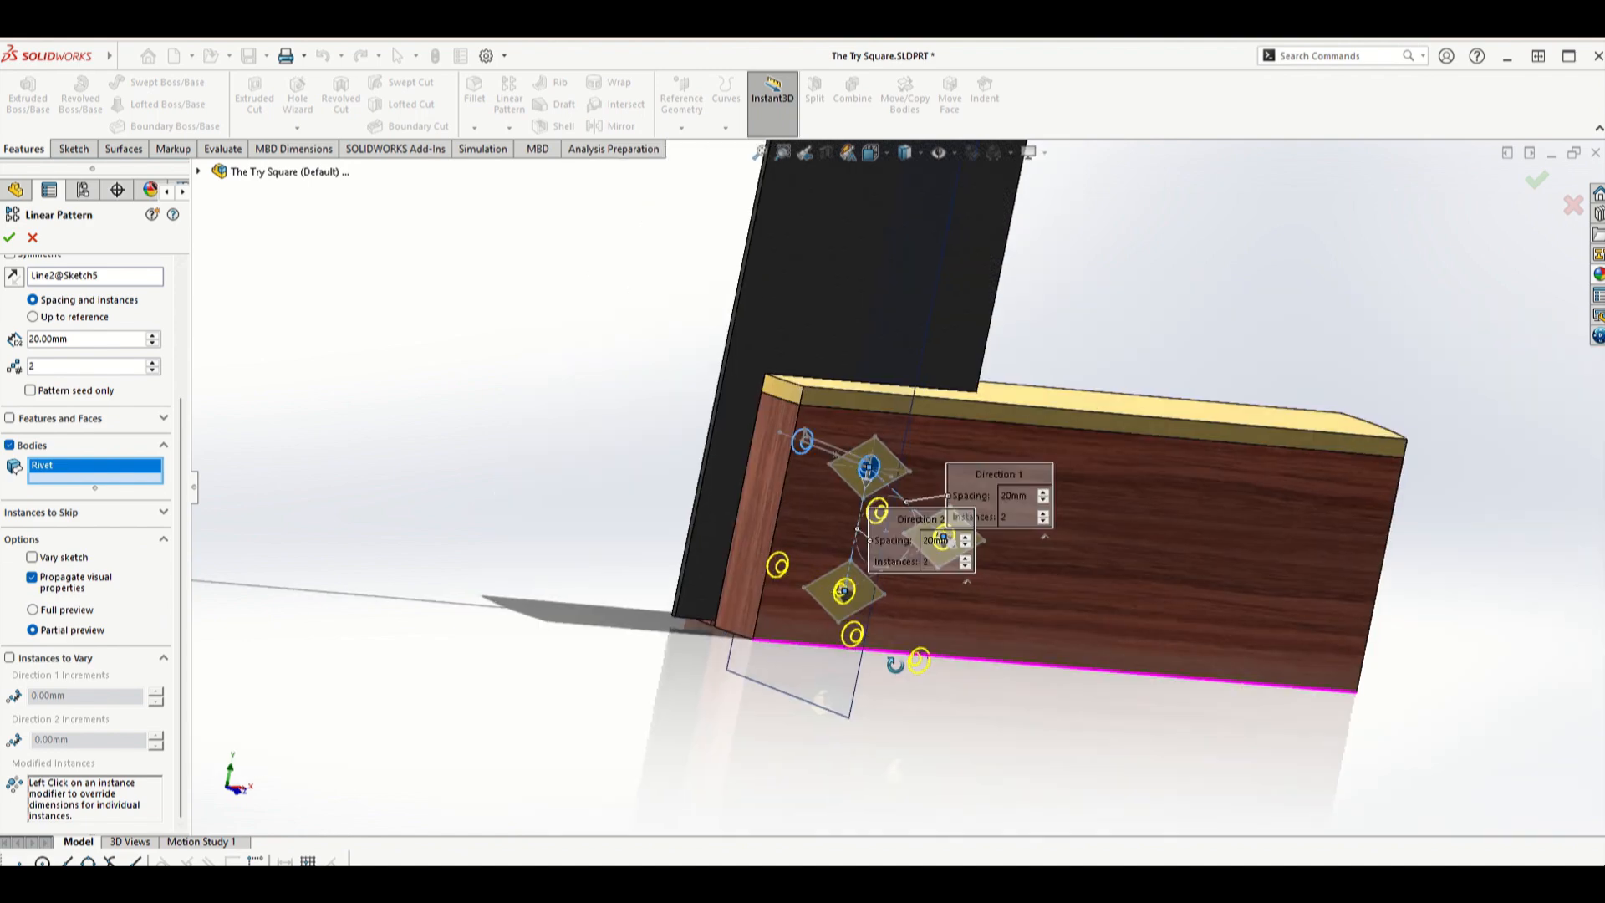
{"action": "middle_click_drag", "start_coordinate": [895, 662], "coordinate": [788, 659]}
{"action": "scroll", "coordinate": [937, 664], "scroll_direction": "down", "scroll_amount": 6}
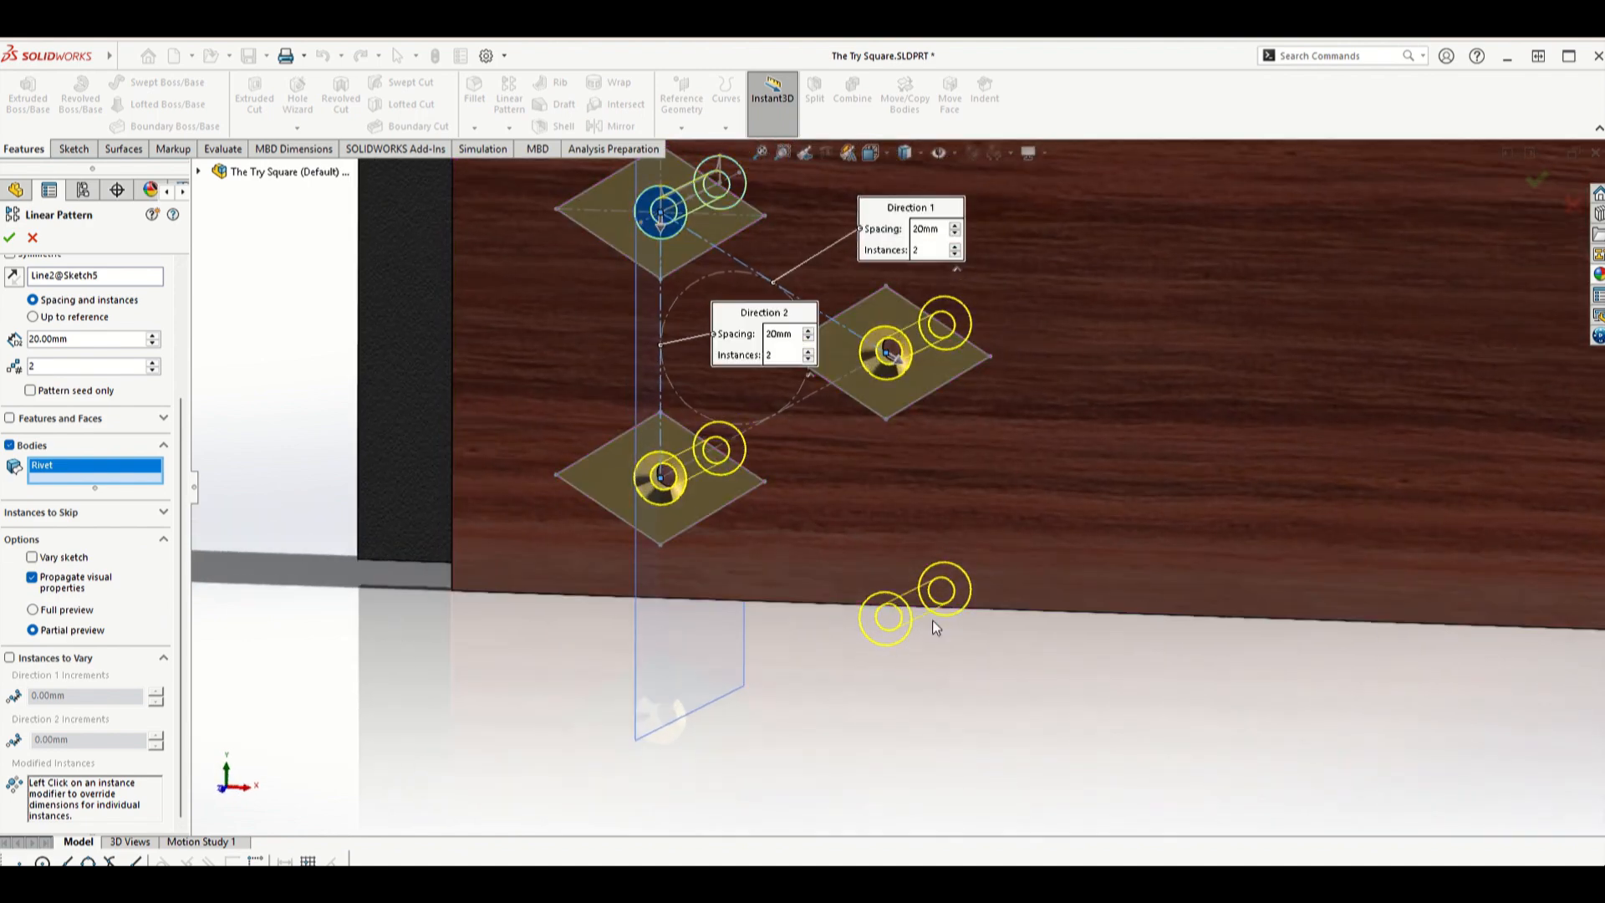
{"action": "scroll", "coordinate": [933, 626], "scroll_direction": "up", "scroll_amount": 4}
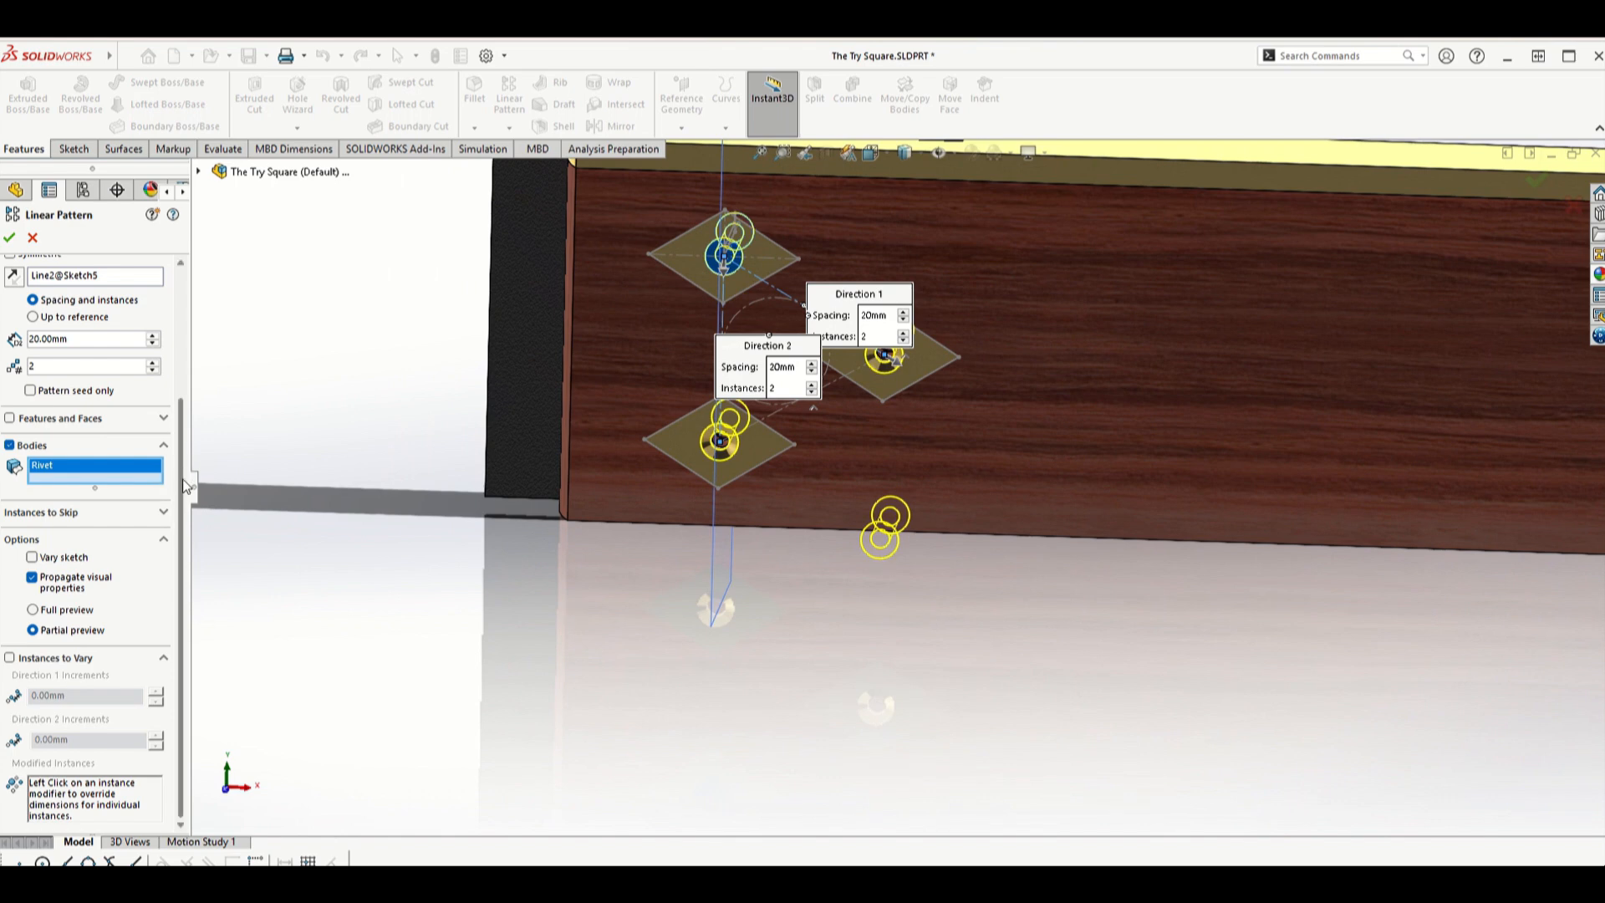
{"action": "left_click", "coordinate": [10, 658]}
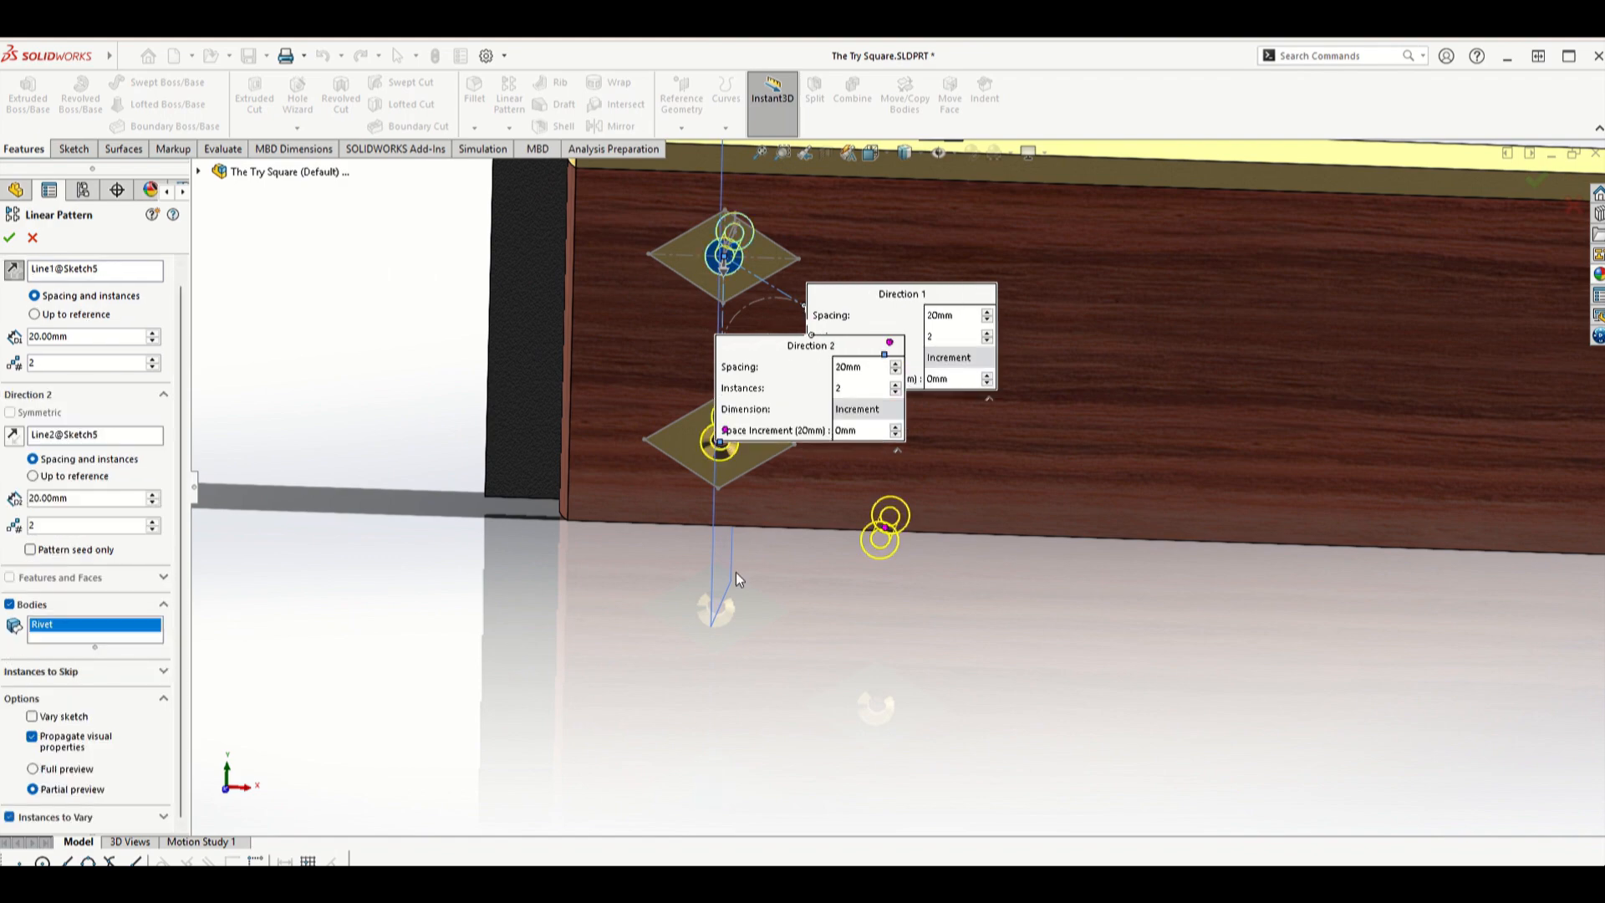
{"action": "scroll", "coordinate": [891, 528], "scroll_direction": "down", "scroll_amount": 2}
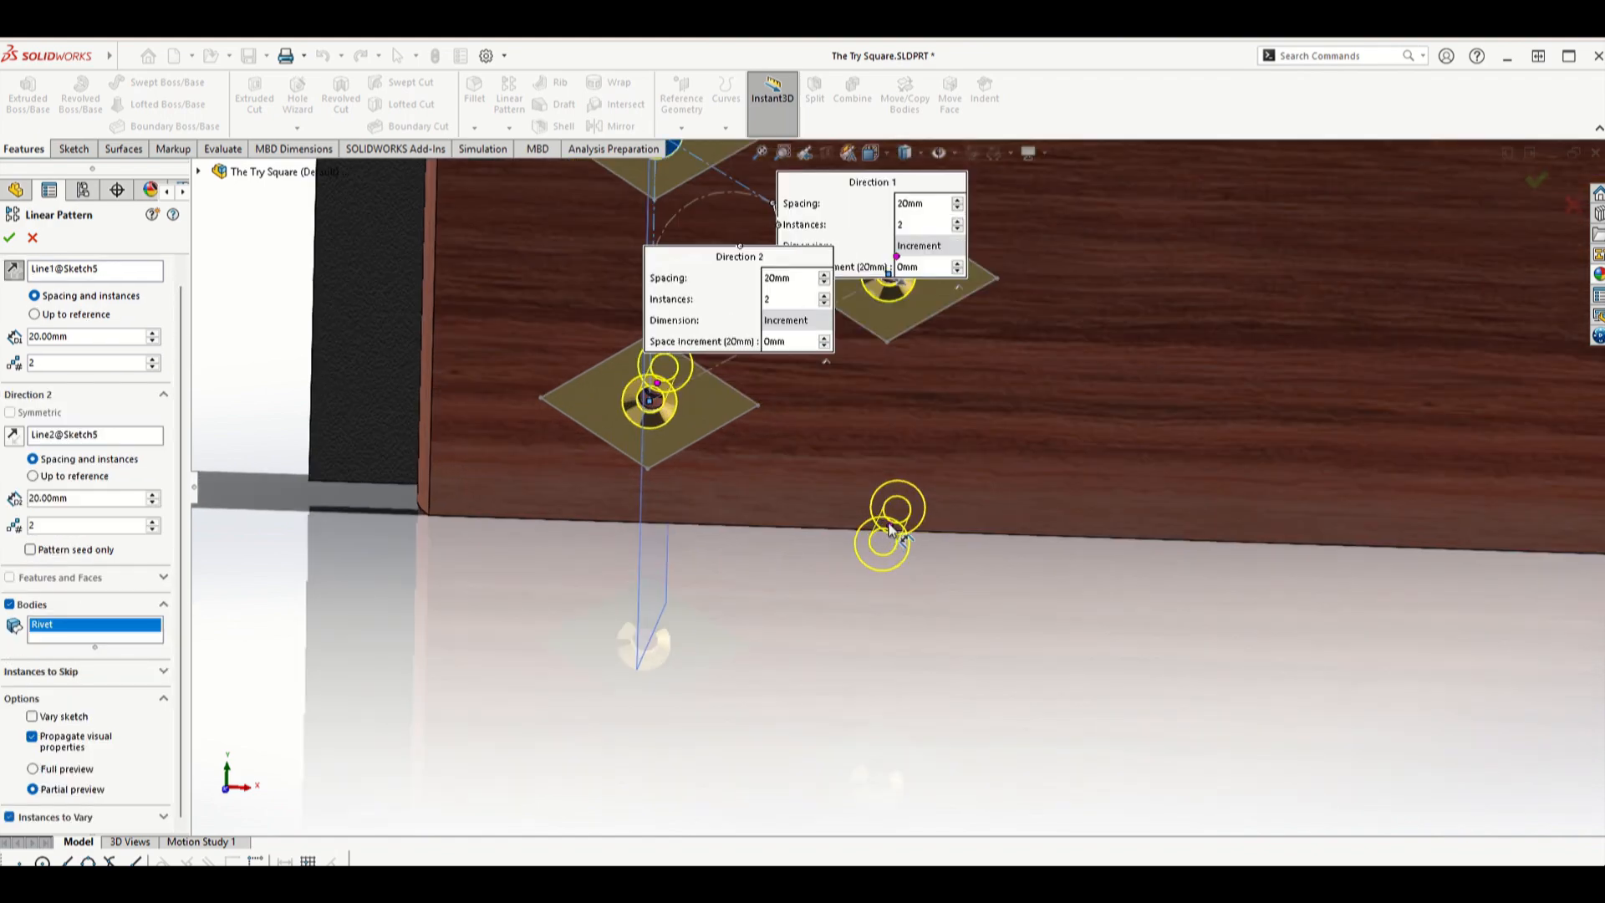
{"action": "right_click", "coordinate": [891, 530]}
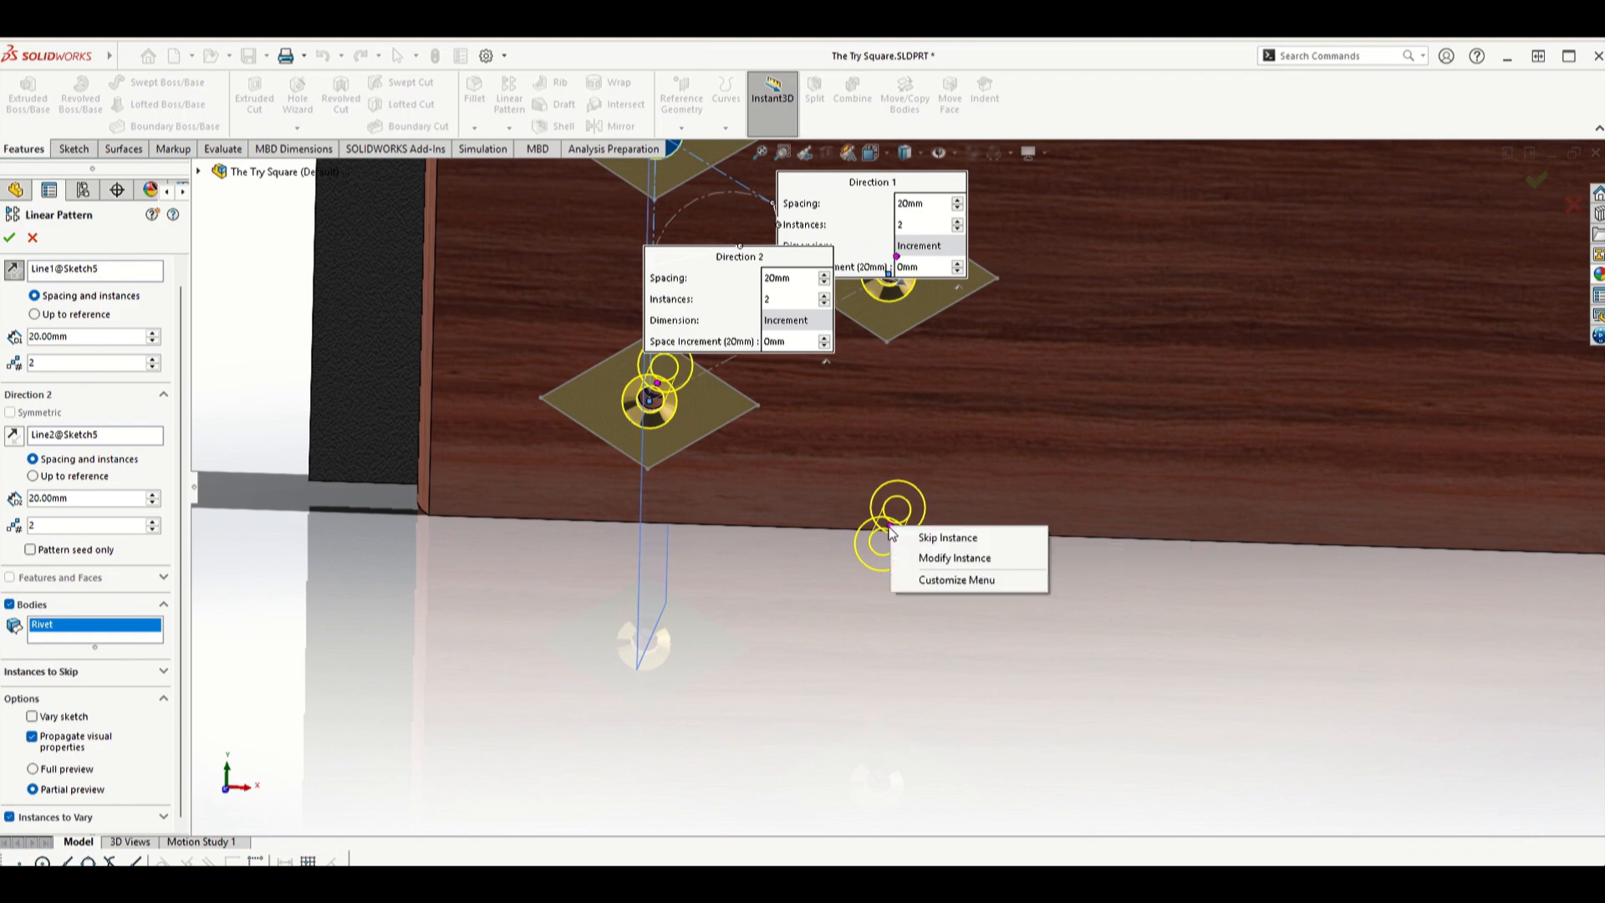
{"action": "left_click", "coordinate": [919, 539]}
{"action": "scroll", "coordinate": [882, 547], "scroll_direction": "up", "scroll_amount": 2}
{"action": "middle_click_drag", "start_coordinate": [876, 549], "coordinate": [650, 511]}
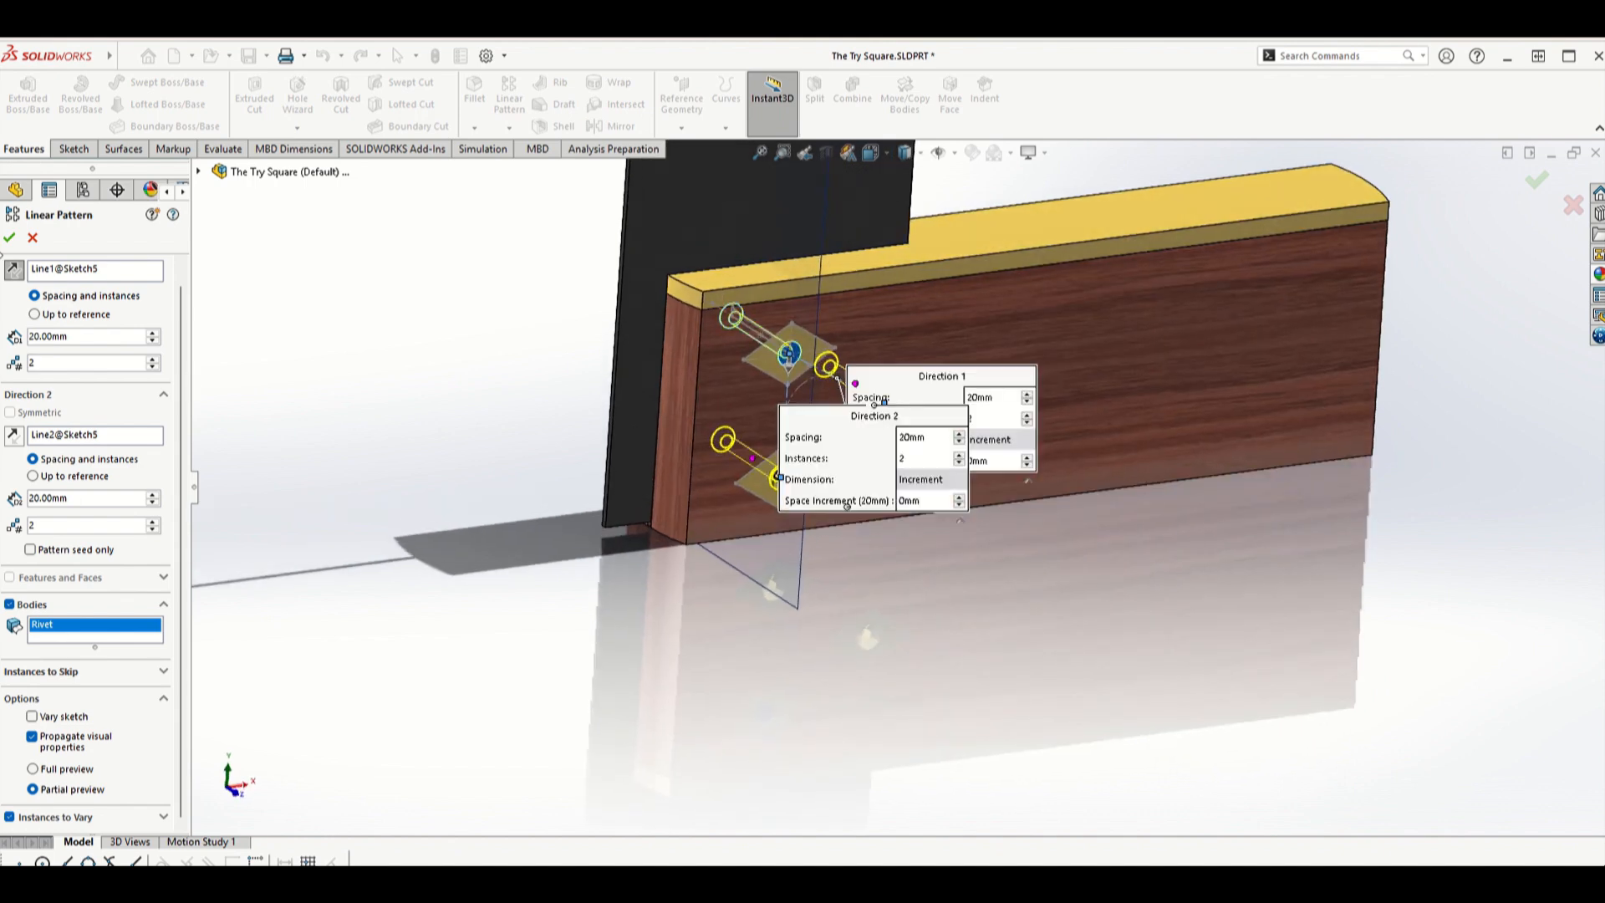
- Complete the rivet linear pattern with Instances to Vary off and instance (2, 2) skipped
{"action": "left_click", "coordinate": [4, 242]}
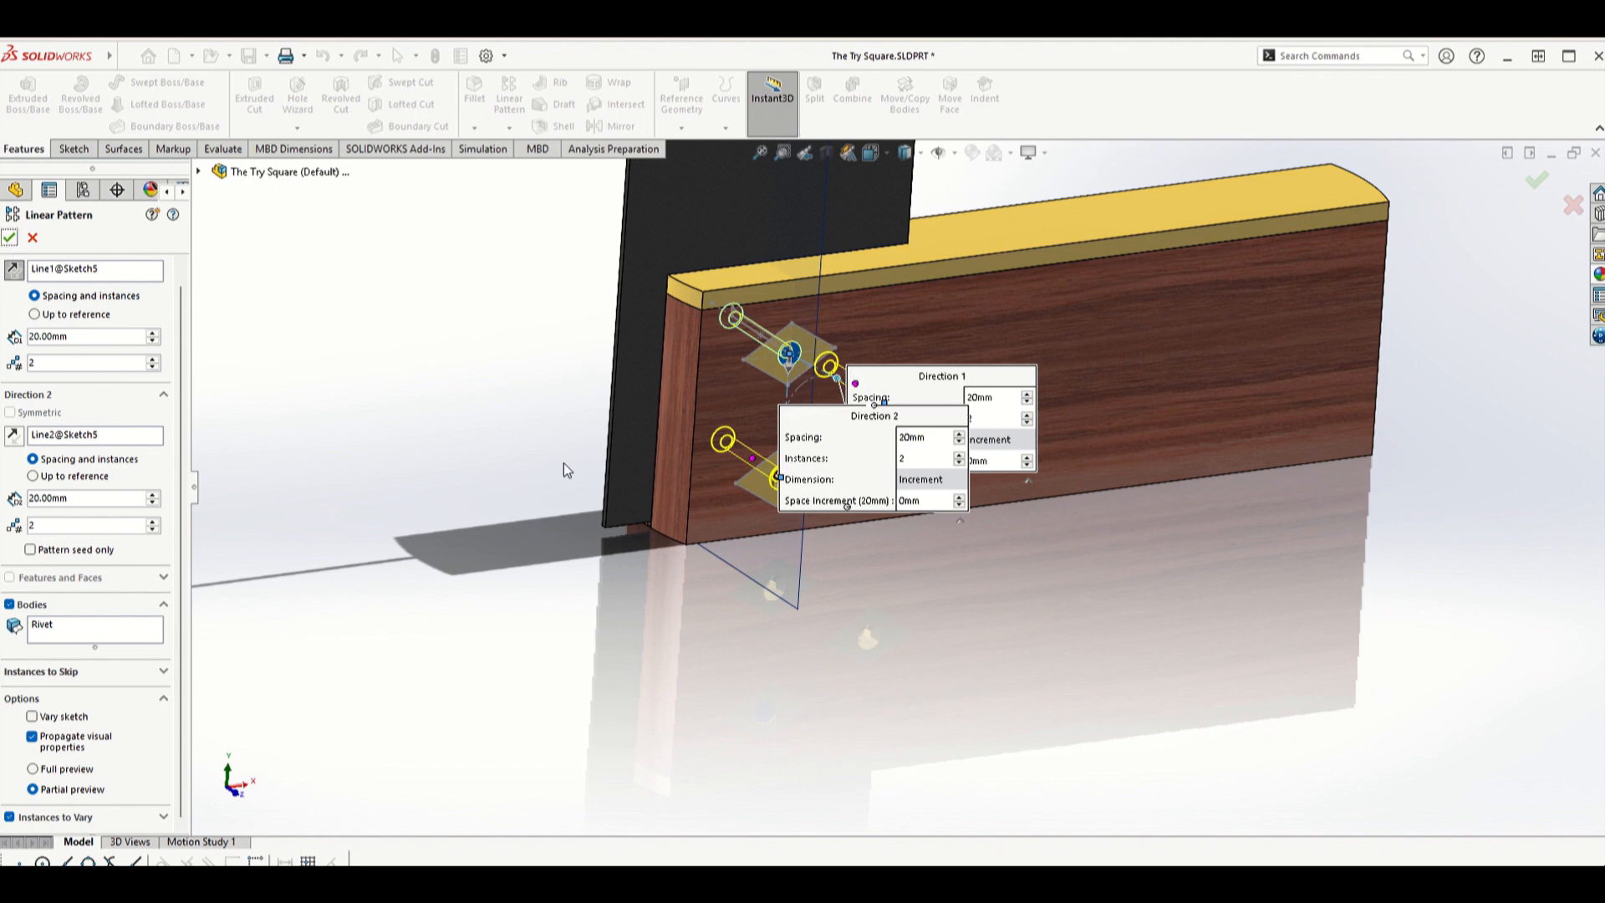
{"action": "scroll", "coordinate": [489, 463], "scroll_direction": "down", "scroll_amount": 2}
{"action": "scroll", "coordinate": [489, 463], "scroll_direction": "up", "scroll_amount": 3}
{"action": "left_click_drag", "start_coordinate": [1078, 402], "coordinate": [620, 266]}
{"action": "left_click_drag", "start_coordinate": [1019, 510], "coordinate": [458, 698]}
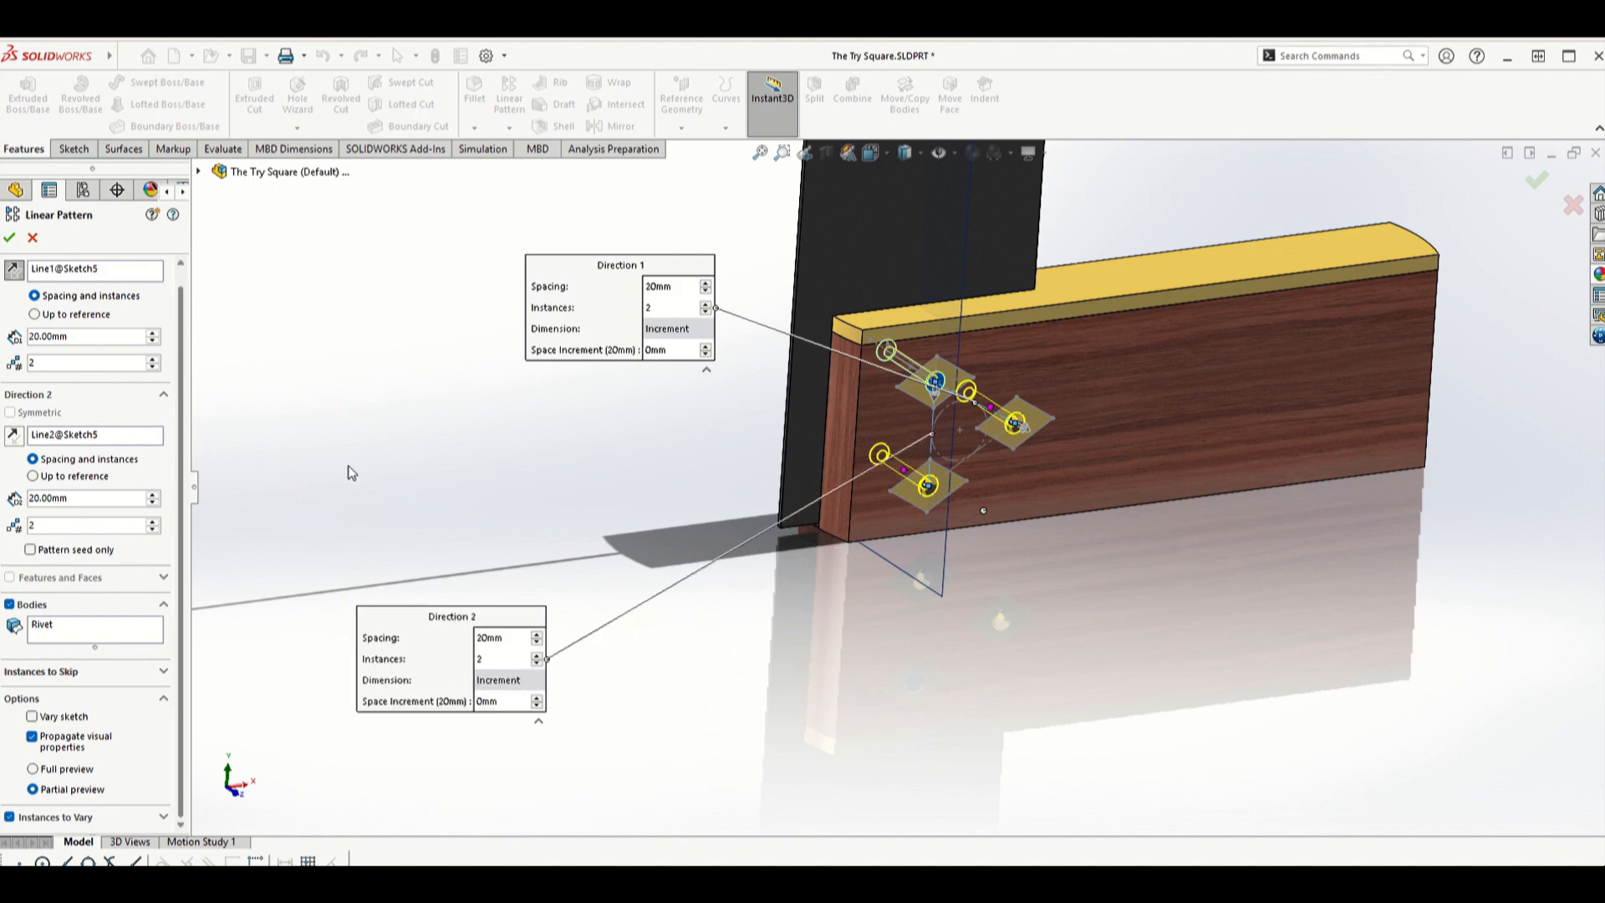
{"action": "scroll", "coordinate": [520, 486], "scroll_direction": "up", "scroll_amount": 2}
{"action": "mouse_move", "coordinate": [833, 38]}
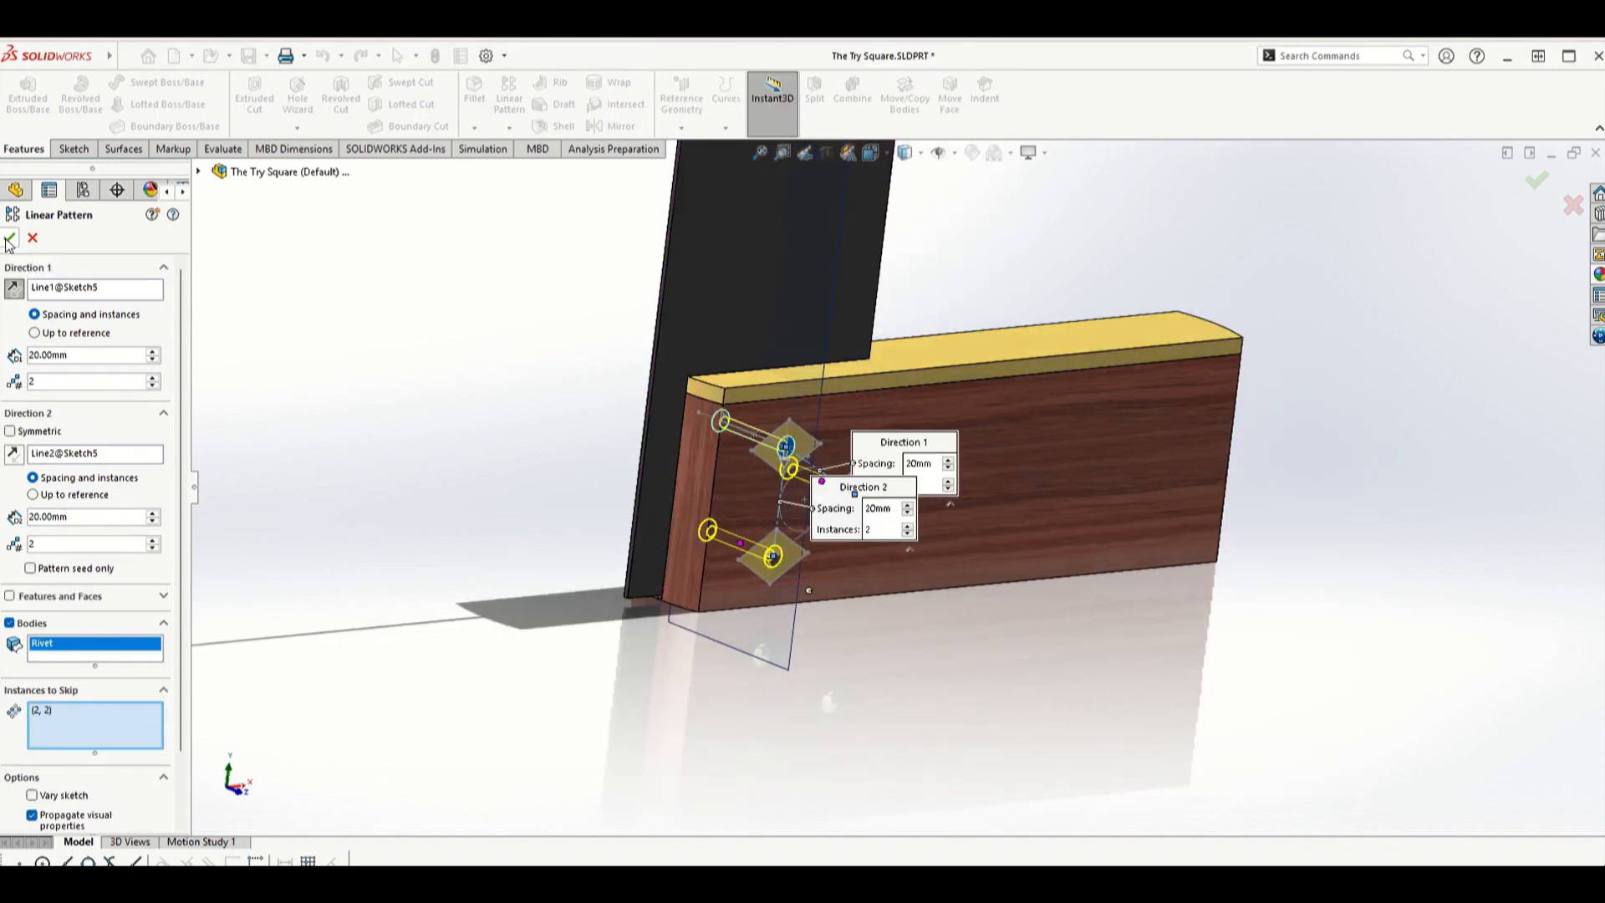
{"action": "left_click", "coordinate": [8, 237]}
- Hide the rivet profile sketch Sketch6, the rivet decoration sketch Sketch5 and the section plane
{"action": "scroll", "coordinate": [859, 486], "scroll_direction": "down", "scroll_amount": 5}
{"action": "middle_click_drag", "start_coordinate": [875, 510], "coordinate": [717, 294]}
{"action": "scroll", "coordinate": [637, 366], "scroll_direction": "up", "scroll_amount": 2}
{"action": "middle_click_drag", "start_coordinate": [637, 366], "coordinate": [732, 436]}
{"action": "scroll", "coordinate": [750, 448], "scroll_direction": "up", "scroll_amount": 4}
{"action": "scroll", "coordinate": [751, 448], "scroll_direction": "up", "scroll_amount": 1}
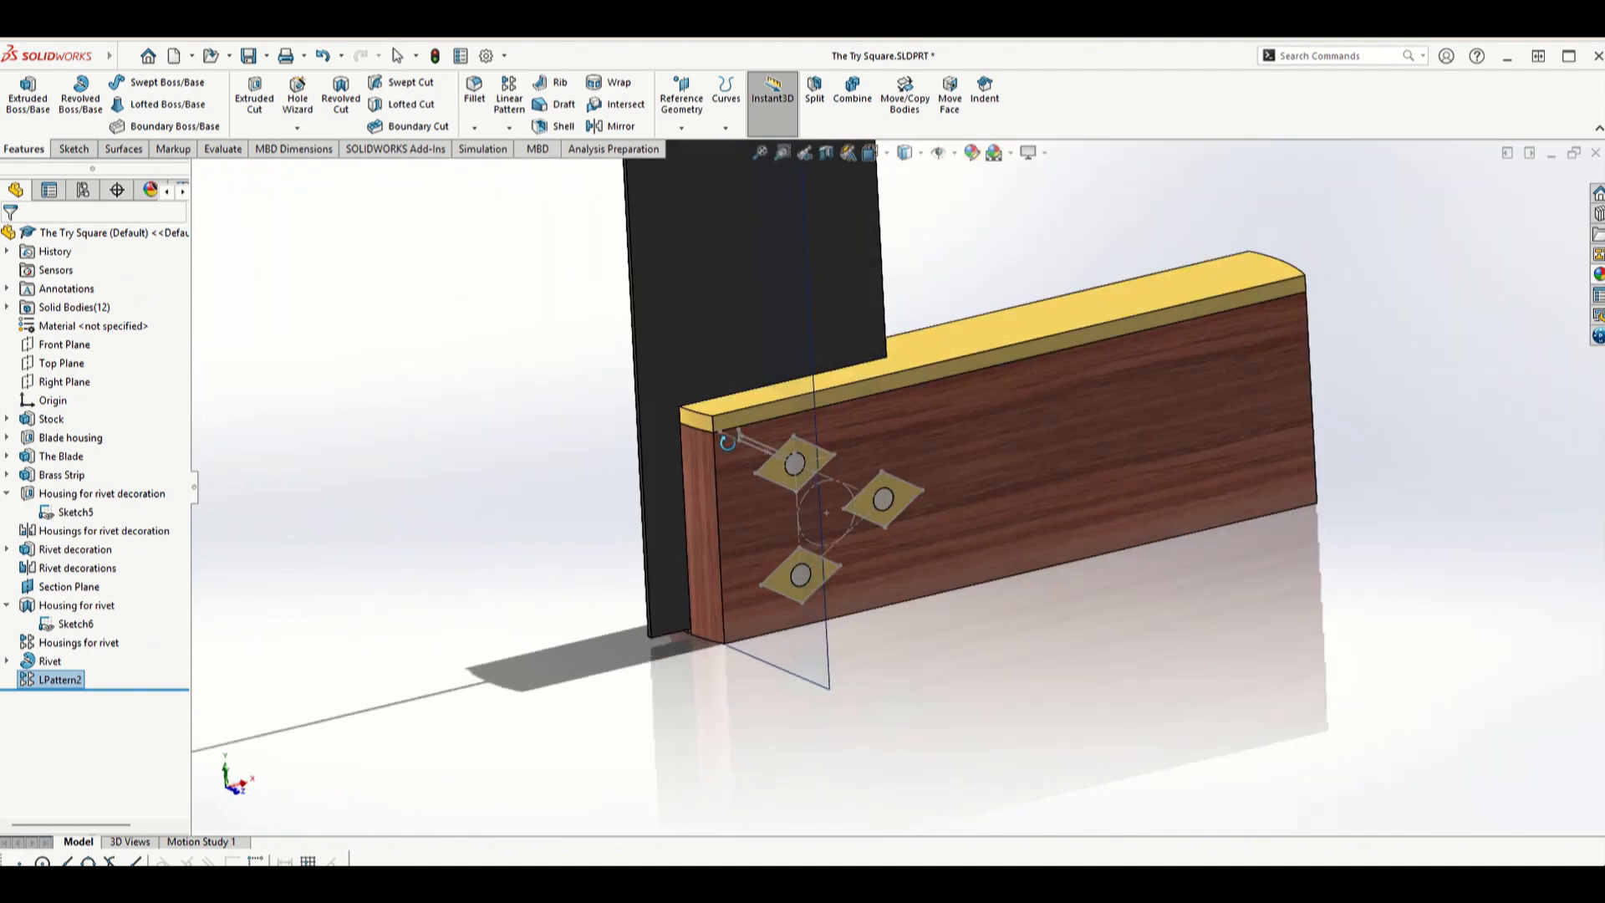
{"action": "right_click", "coordinate": [755, 442]}
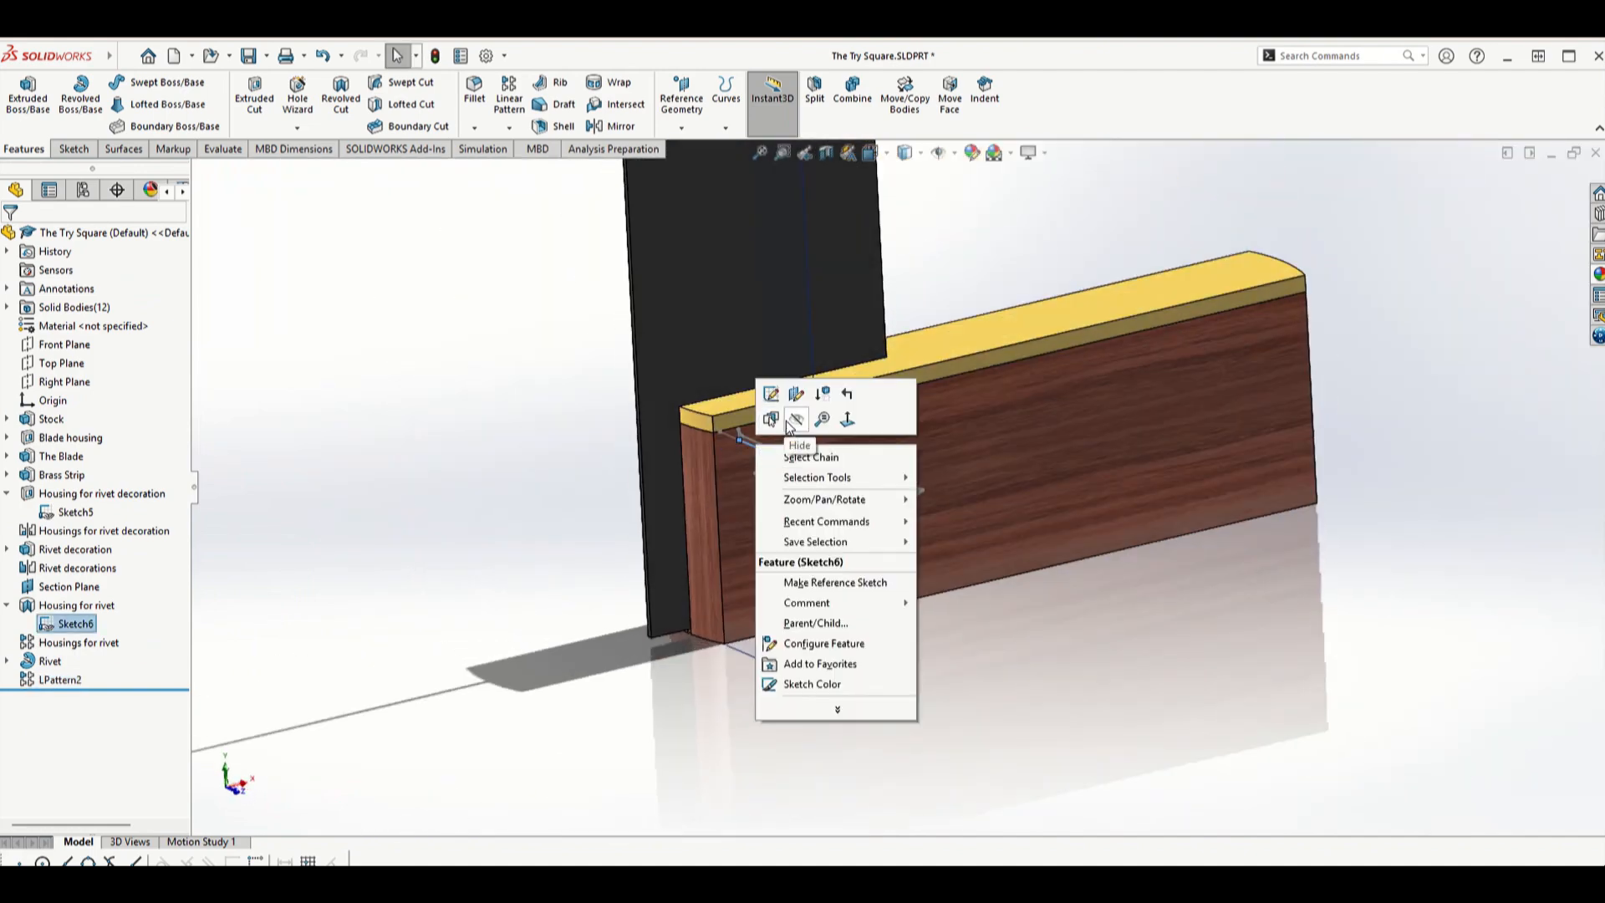
{"action": "left_click", "coordinate": [777, 422]}
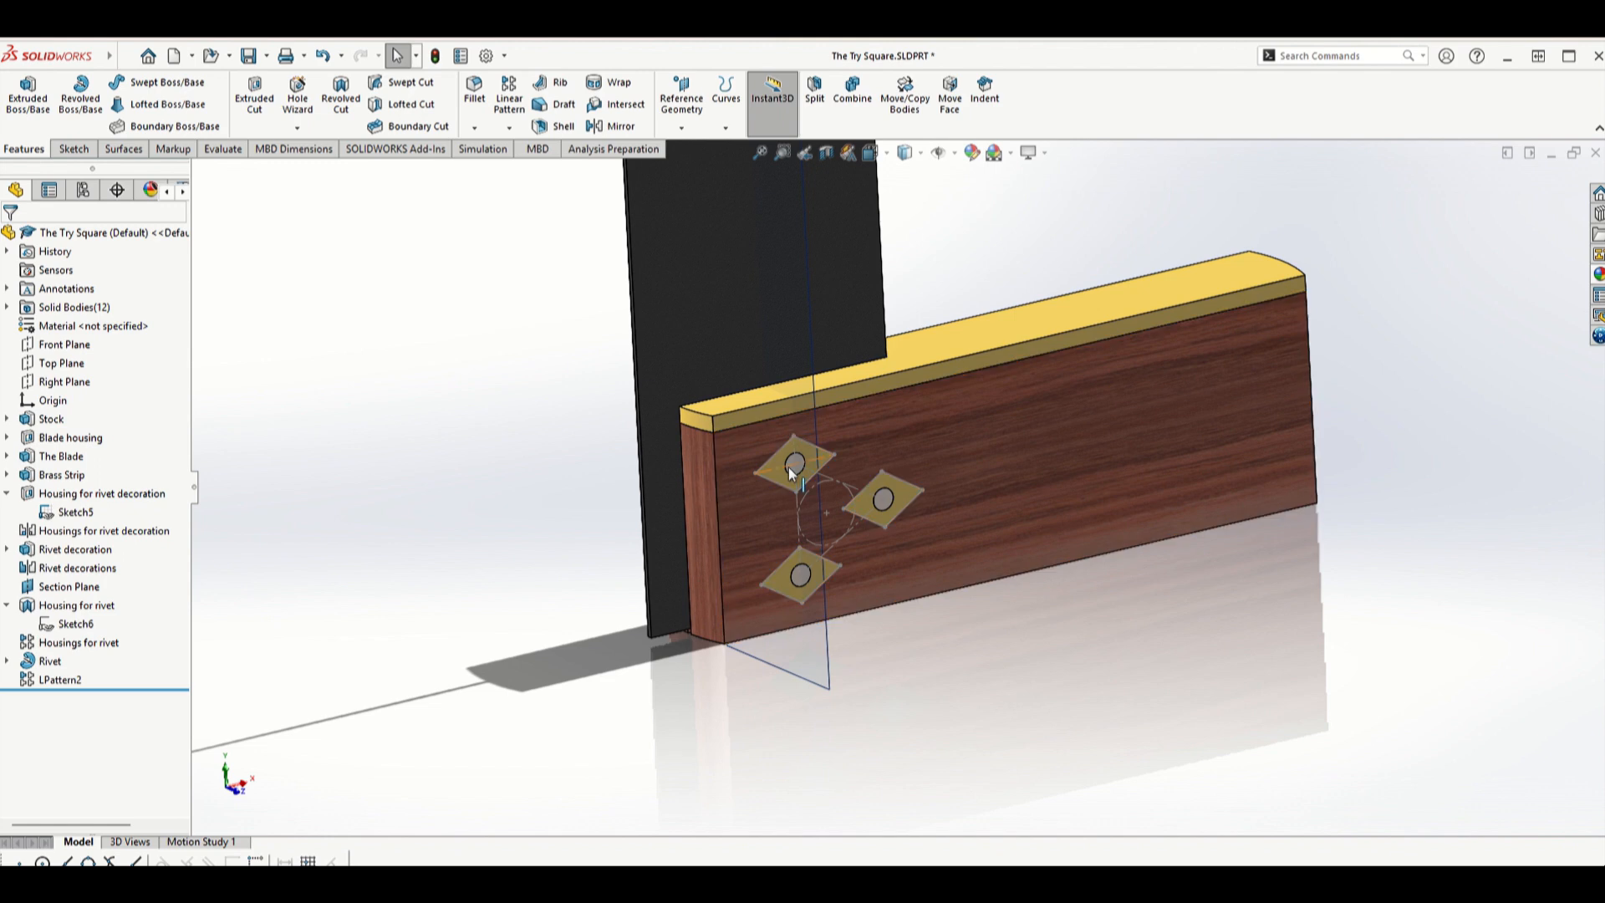
{"action": "right_click", "coordinate": [852, 491]}
{"action": "left_click", "coordinate": [877, 468]}
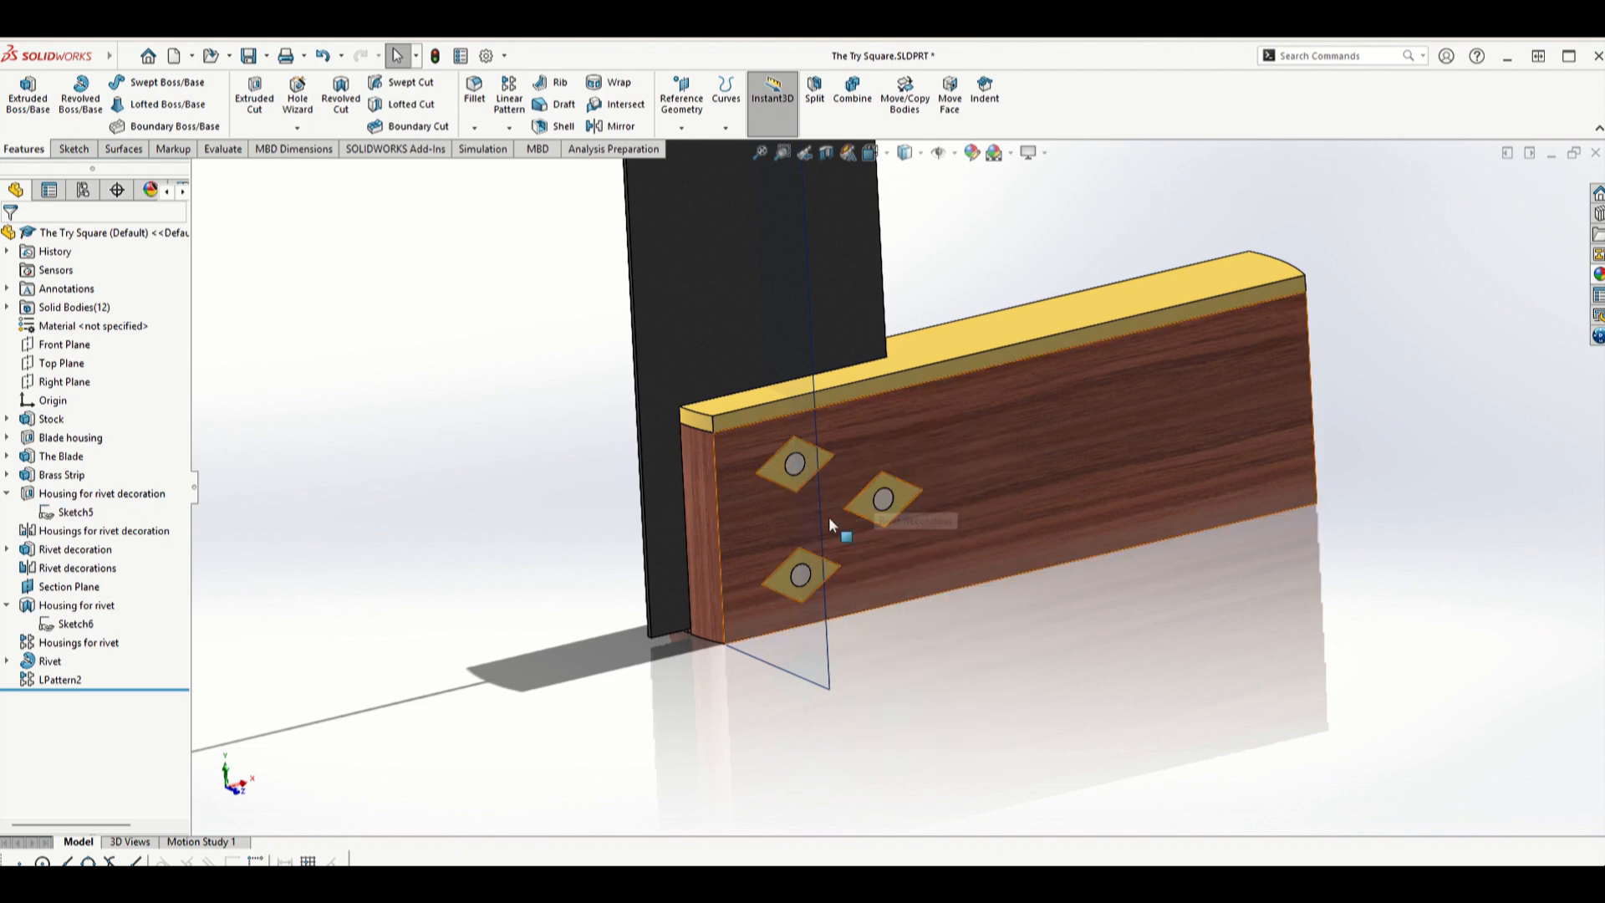
{"action": "middle_click_drag", "start_coordinate": [767, 573], "coordinate": [819, 632]}
{"action": "right_click", "coordinate": [819, 633]}
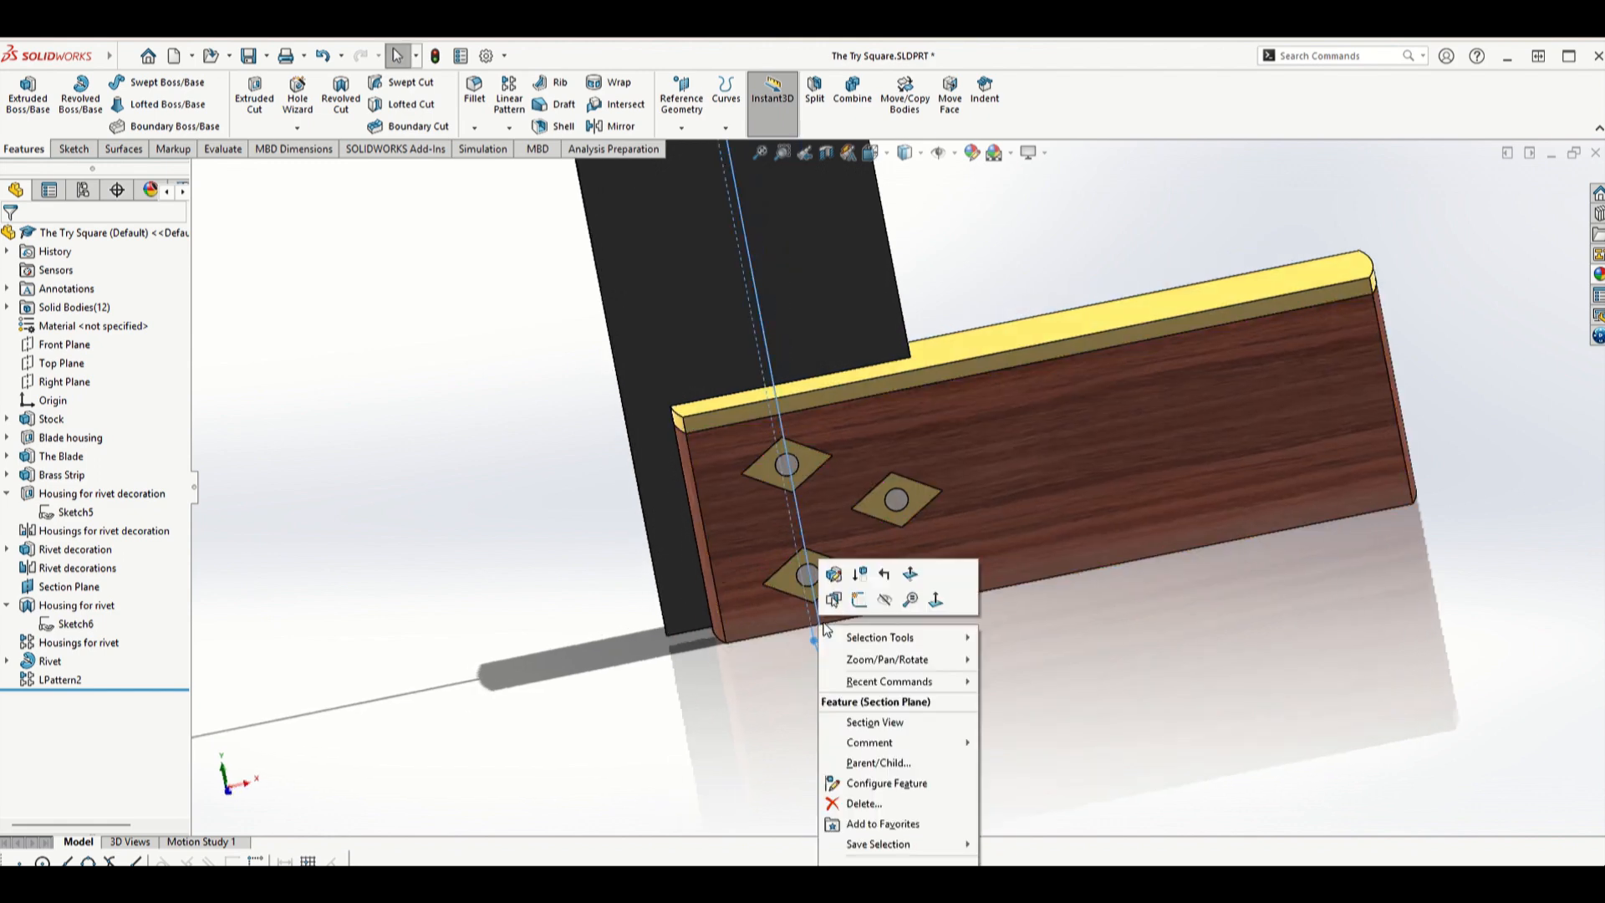
{"action": "left_click", "coordinate": [885, 602]}
- Rename the new linear pattern feature as Rivets
{"action": "scroll", "coordinate": [869, 568], "scroll_direction": "up", "scroll_amount": 1}
{"action": "scroll", "coordinate": [907, 497], "scroll_direction": "up", "scroll_amount": 3}
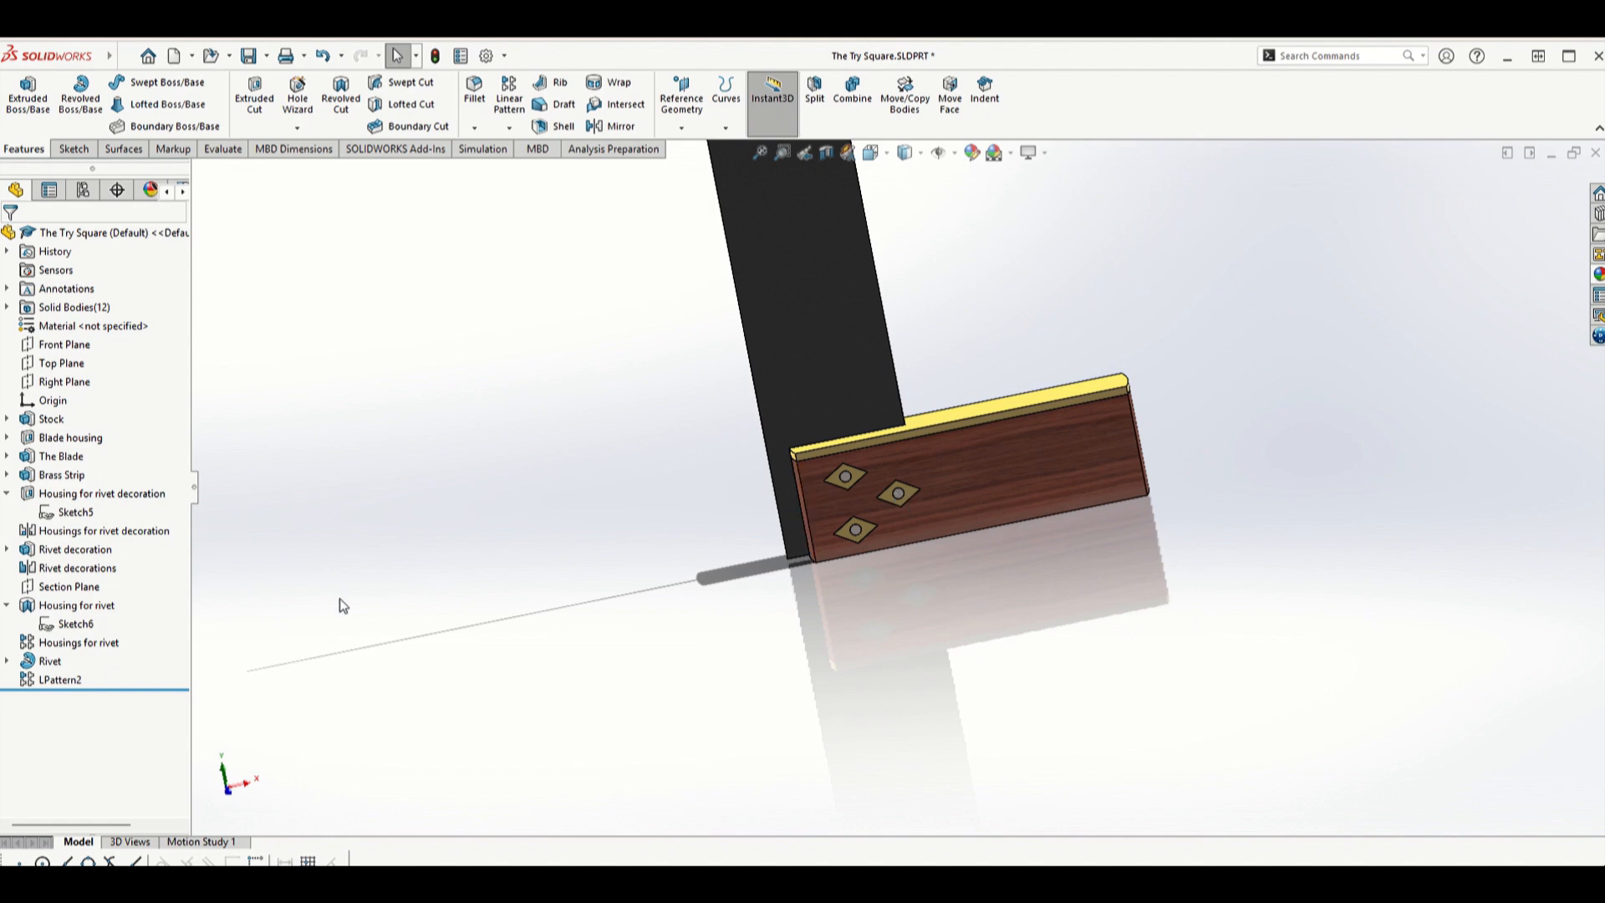
{"action": "left_click", "coordinate": [60, 680]}
{"action": "left_click", "coordinate": [60, 679]}
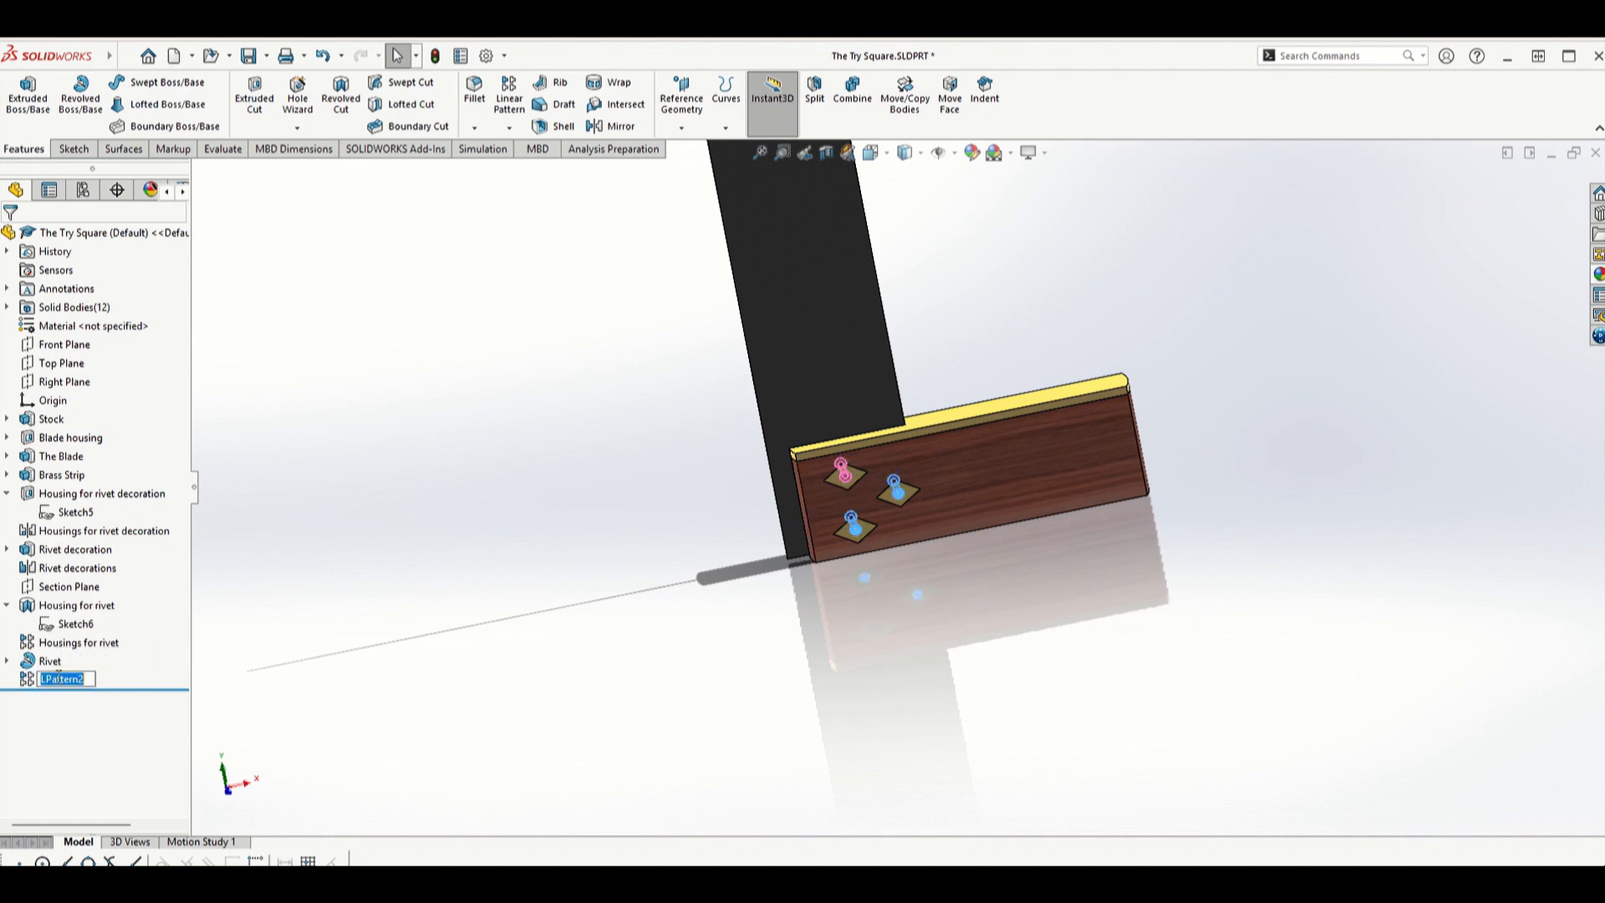
{"action": "type", "text": "Rivets"}
{"action": "left_click", "coordinate": [450, 597]}
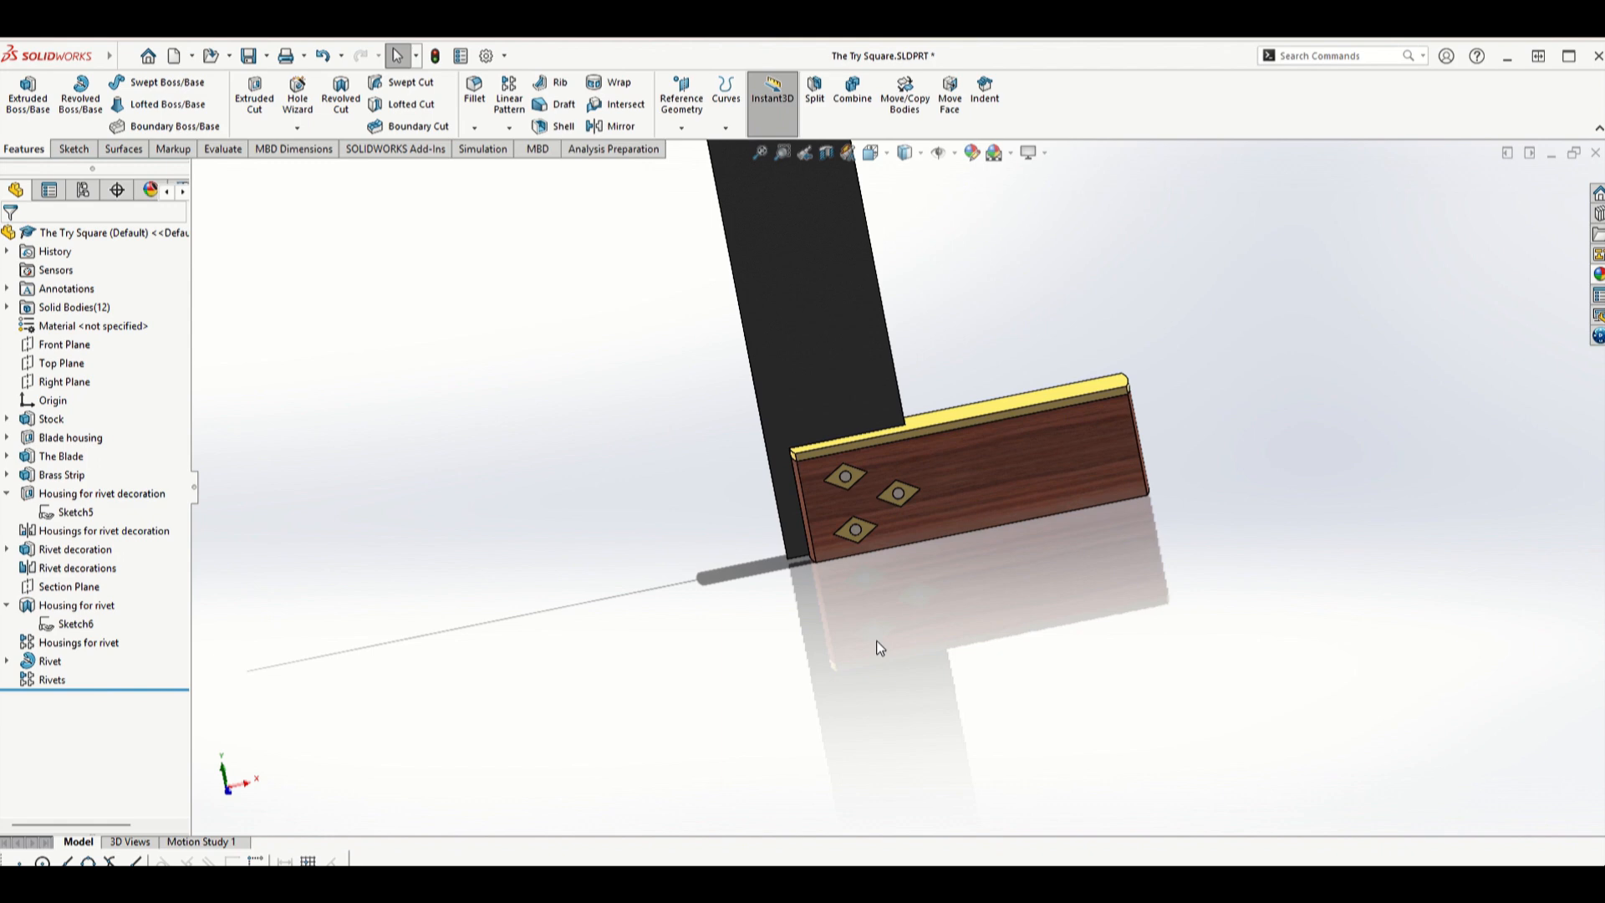
- Show the whole try square in the isometric view
{"action": "key", "text": "ctrl+7"}
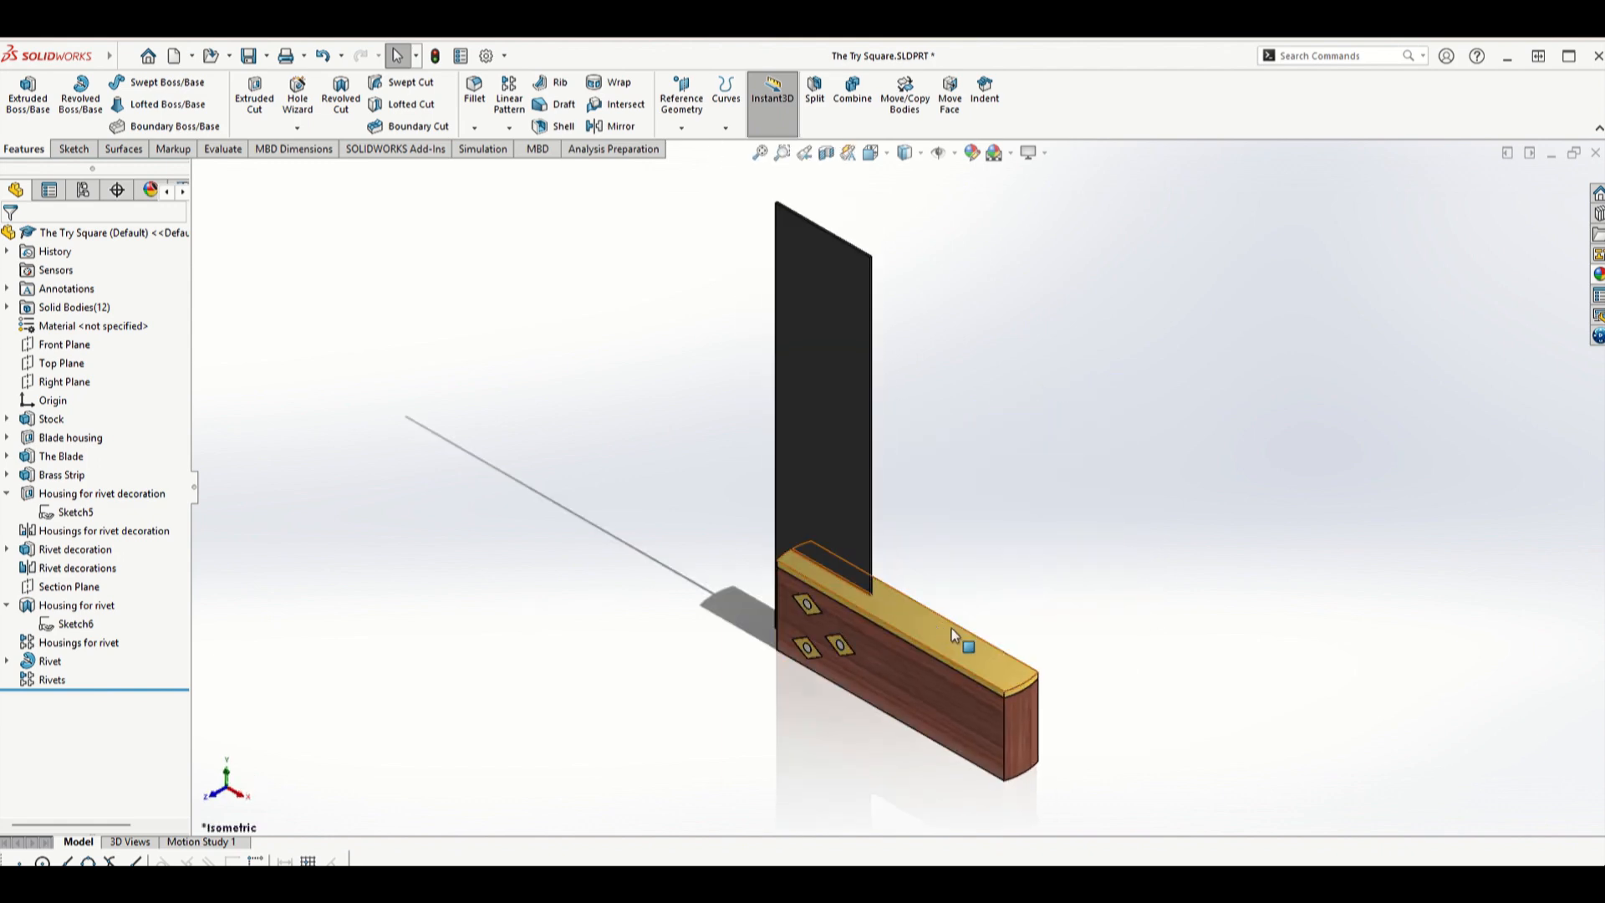
{"action": "scroll", "coordinate": [951, 629], "scroll_direction": "down", "scroll_amount": 2}
{"action": "scroll", "coordinate": [929, 428], "scroll_direction": "up", "scroll_amount": 2}
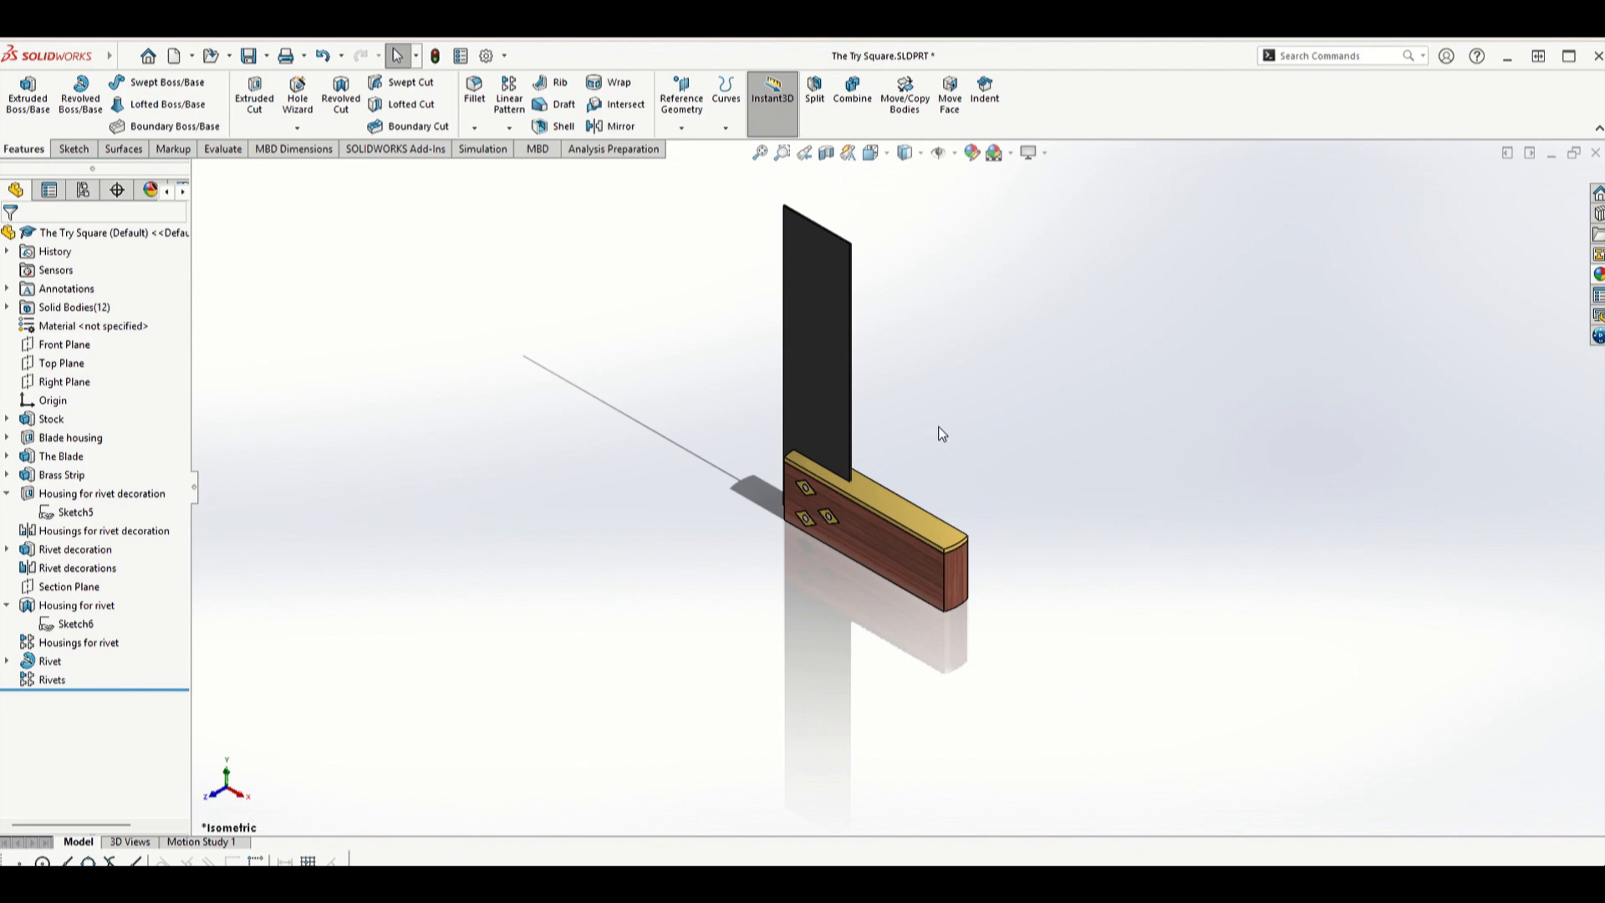
{"action": "scroll", "coordinate": [939, 429], "scroll_direction": "down", "scroll_amount": 1}
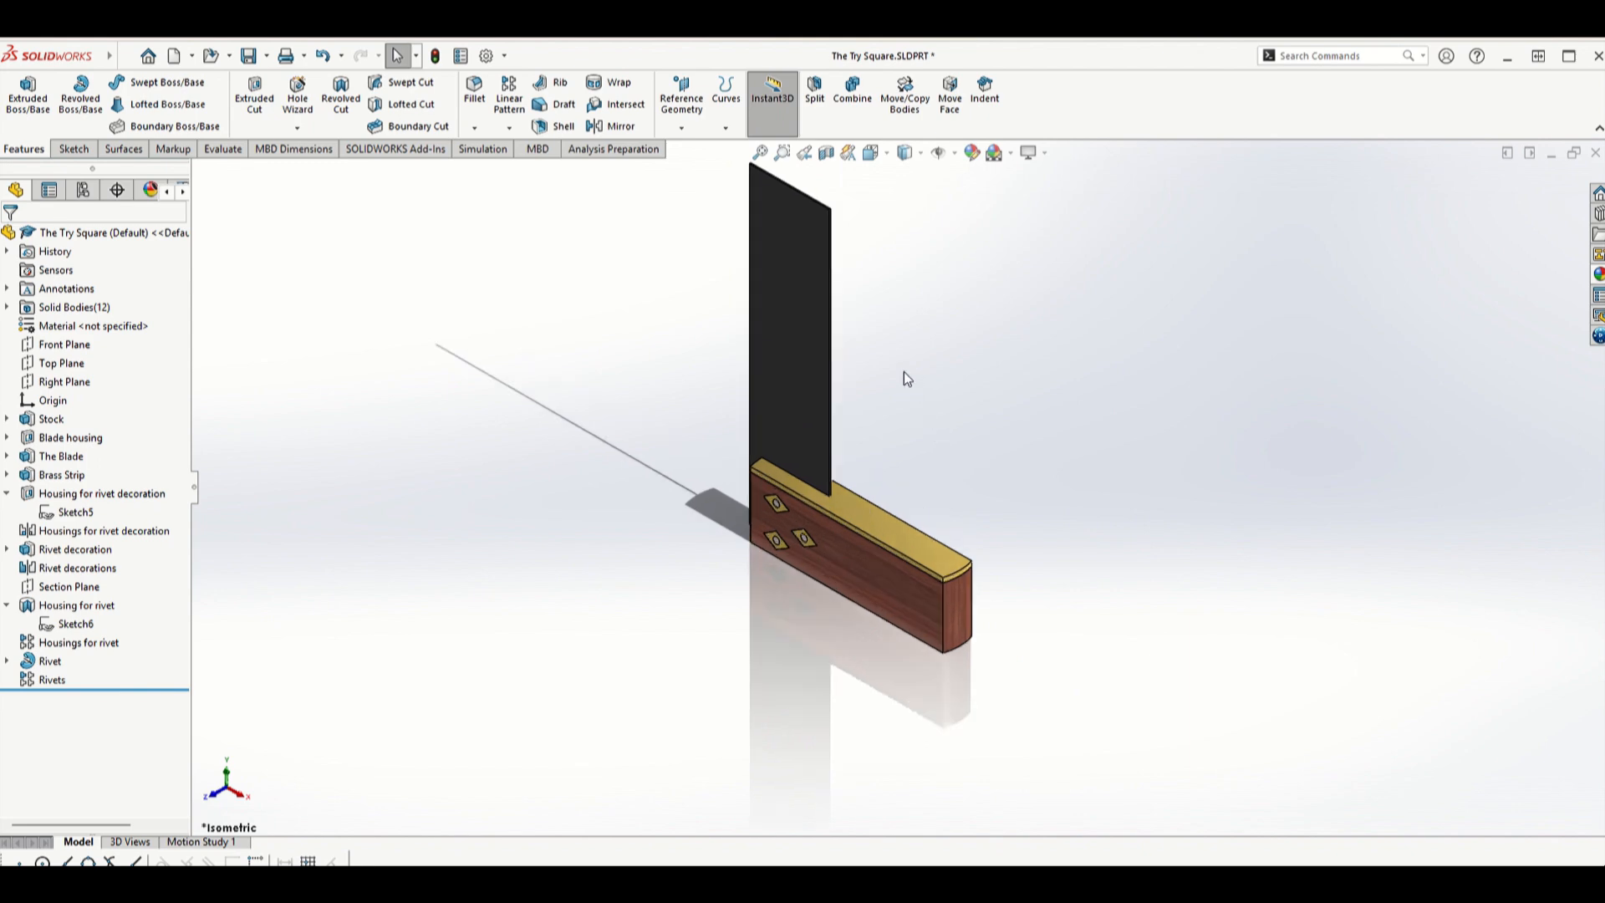